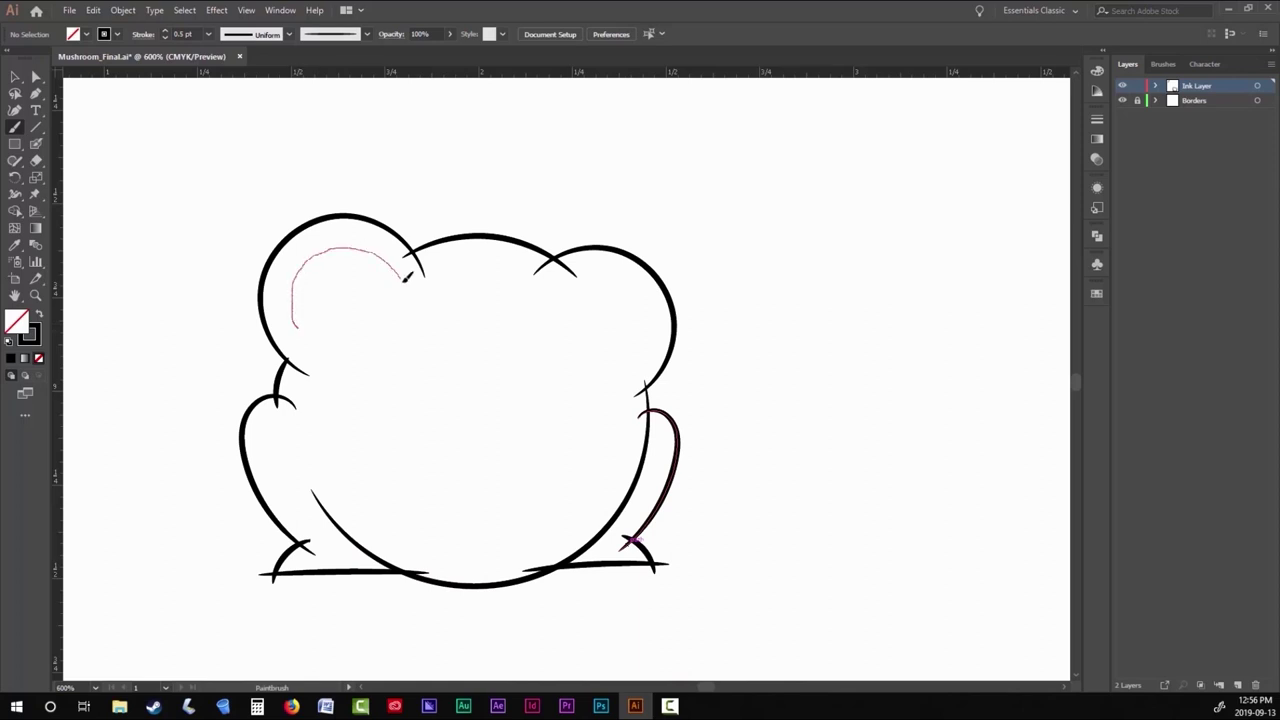
Paint one round outline inside each of the frog's eye bumps, redoing the one on the right.
drag(296, 292, 293, 299)
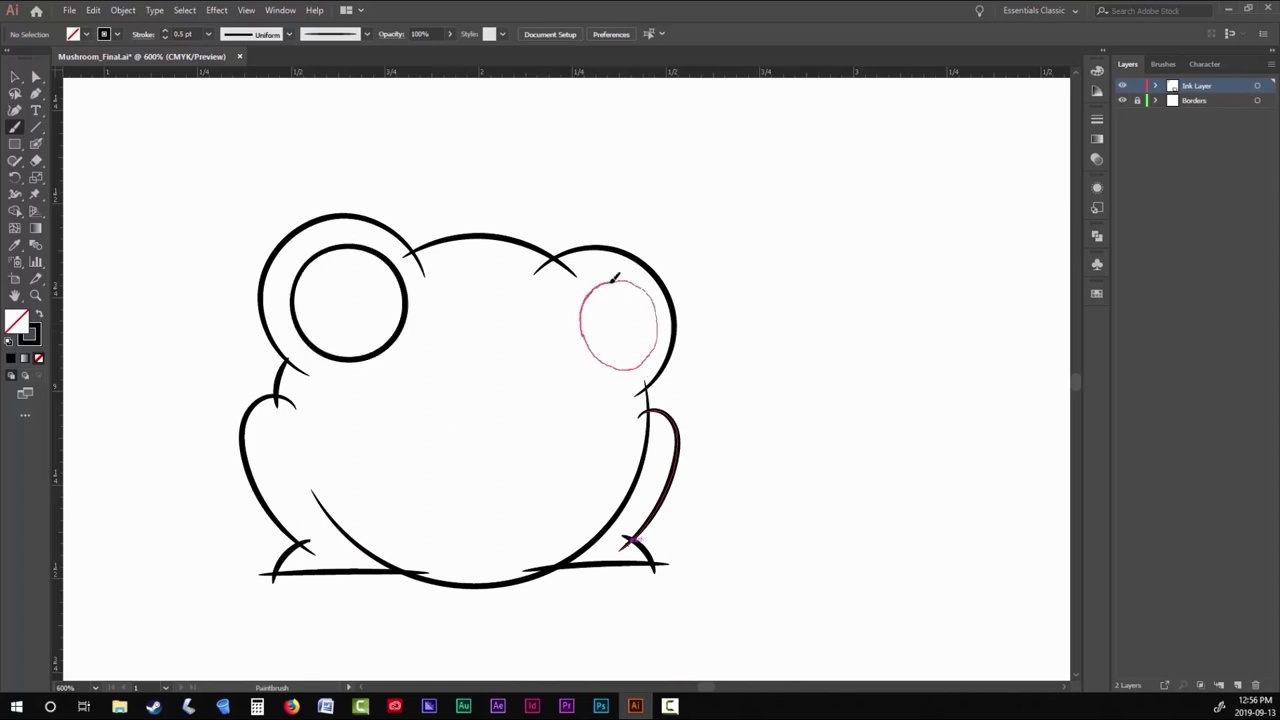
drag(615, 278, 614, 280)
key(ctrl+z)
scroll(670, 315, up, 1)
drag(549, 330, 557, 303)
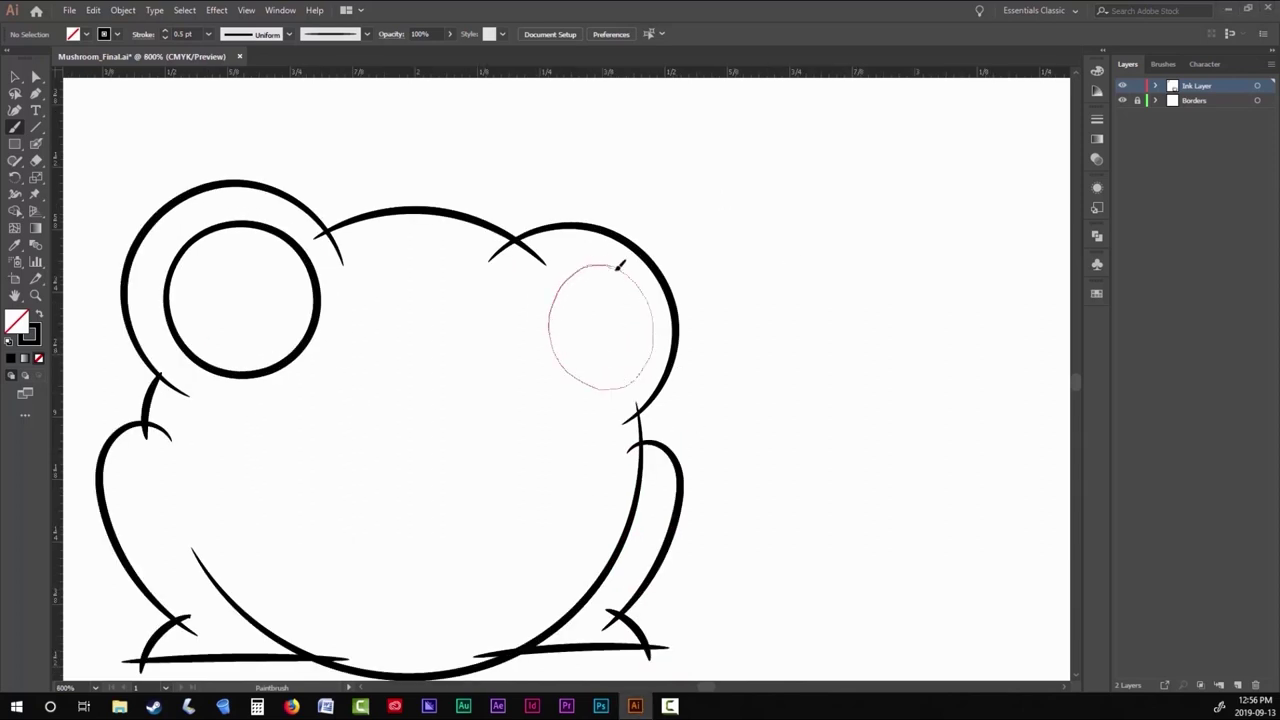
mouse_move(620, 265)
mouse_down()
mouse_move(562, 290)
mouse_move(650, 340)
mouse_move(590, 387)
mouse_move(561, 287)
mouse_up()
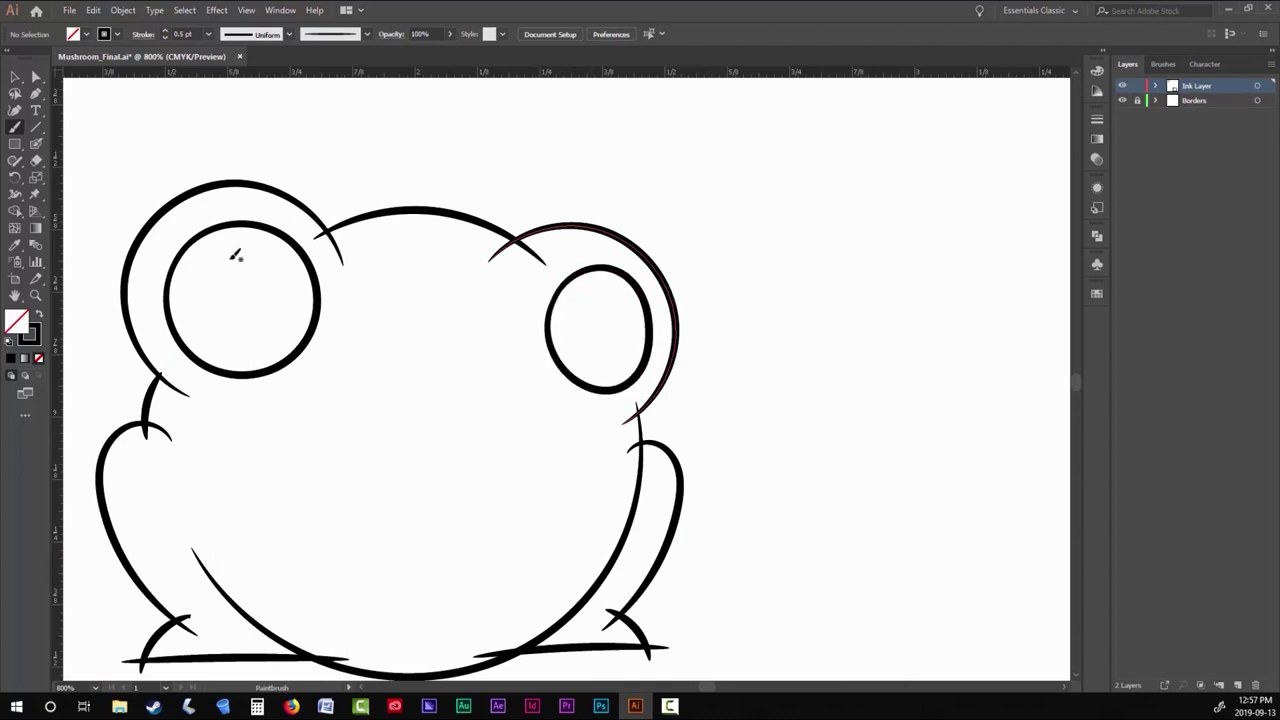
Paint pupils with small round highlights in both eyes, plus a small oval mouth with a curved line beneath it.
mouse_move(287, 346)
mouse_down()
mouse_move(203, 330)
mouse_move(212, 274)
mouse_up()
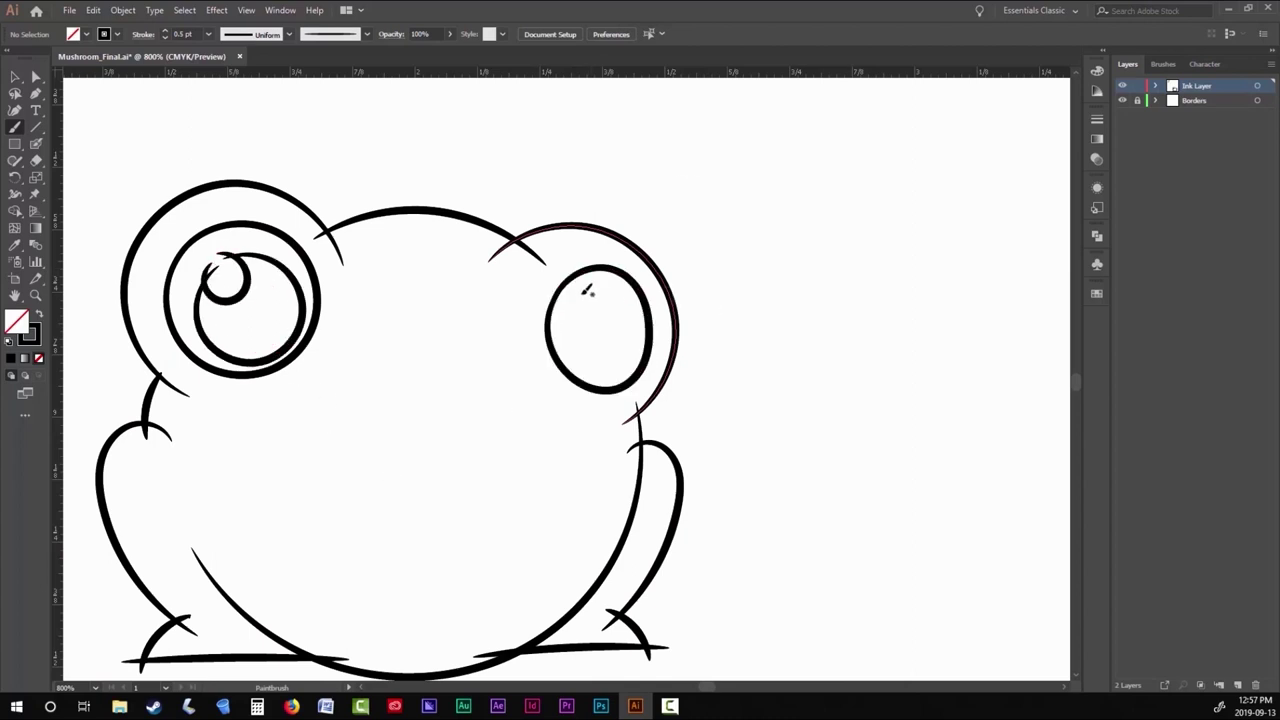
drag(592, 370, 582, 297)
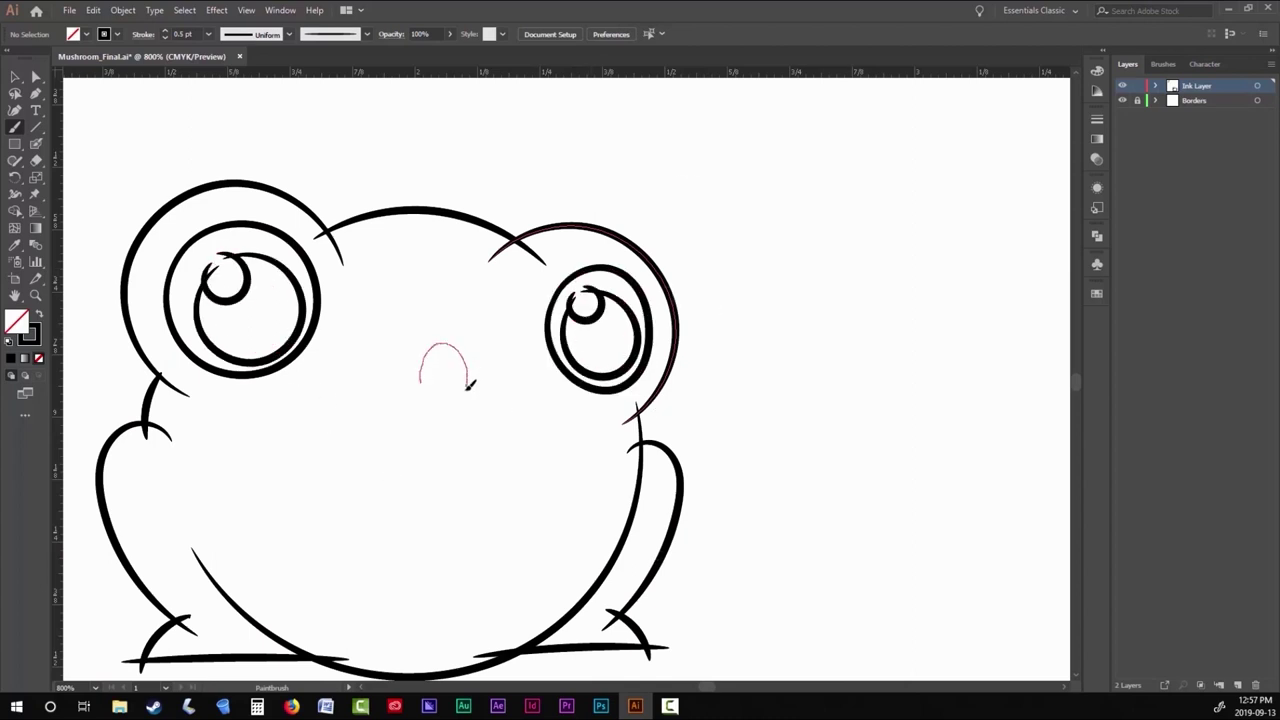
drag(470, 385, 421, 380)
drag(468, 420, 470, 421)
Reduce the stroke to 0.4 pt and paint three round spots on each of the frog's cheeks.
click(165, 38)
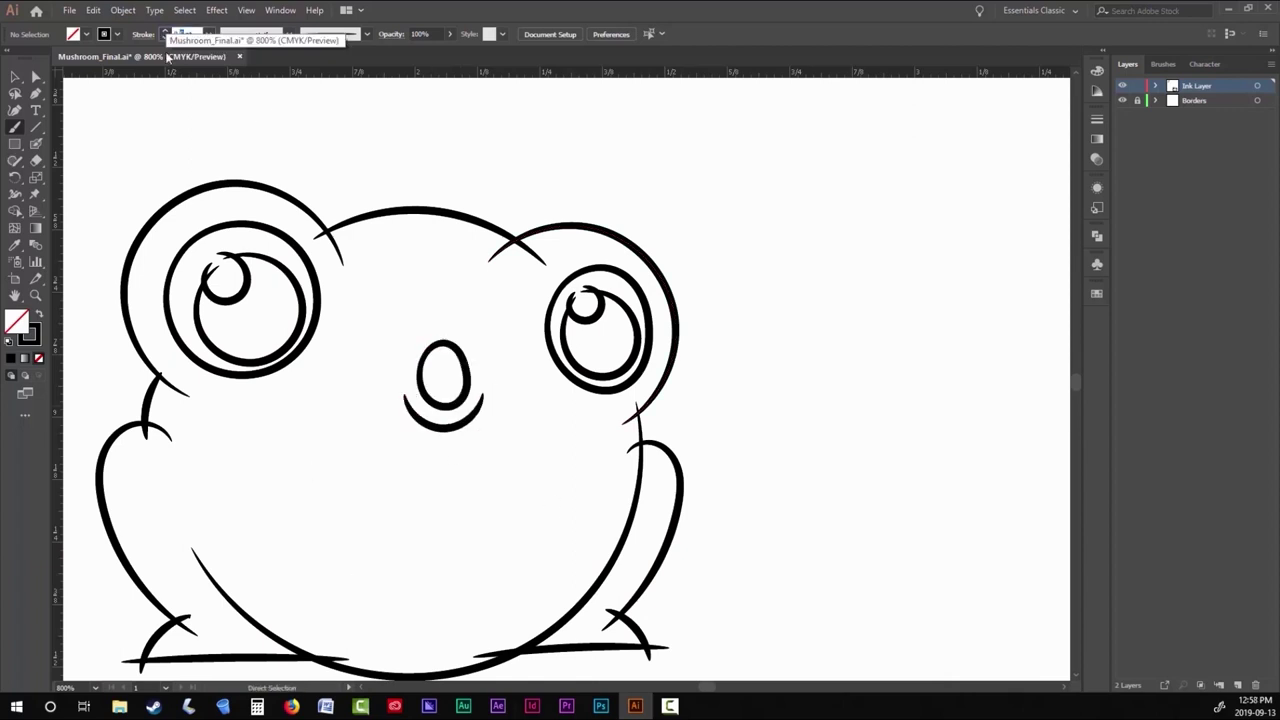
mouse_move(250, 489)
mouse_down()
mouse_move(290, 502)
mouse_move(281, 452)
mouse_up()
drag(304, 418, 236, 426)
key(ctrl+z)
mouse_move(557, 440)
mouse_down()
mouse_move(586, 466)
mouse_move(566, 439)
mouse_move(606, 437)
mouse_up()
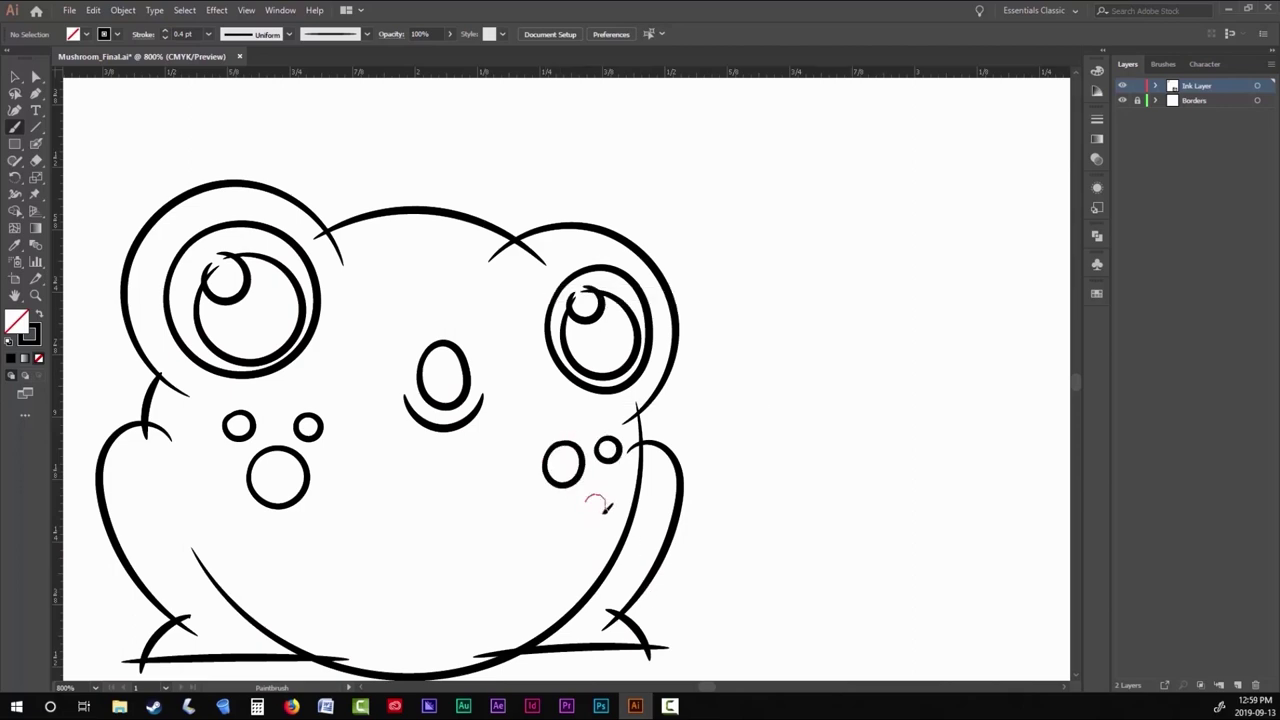
drag(606, 507, 590, 512)
Select the entire frog, expand its brush strokes into filled shapes, and group them.
key(ctrl+minus)
key(ctrl+minus)
key(ctrl+minus)
key(v)
key(ctrl+a)
click(123, 10)
key(ctrl+g)
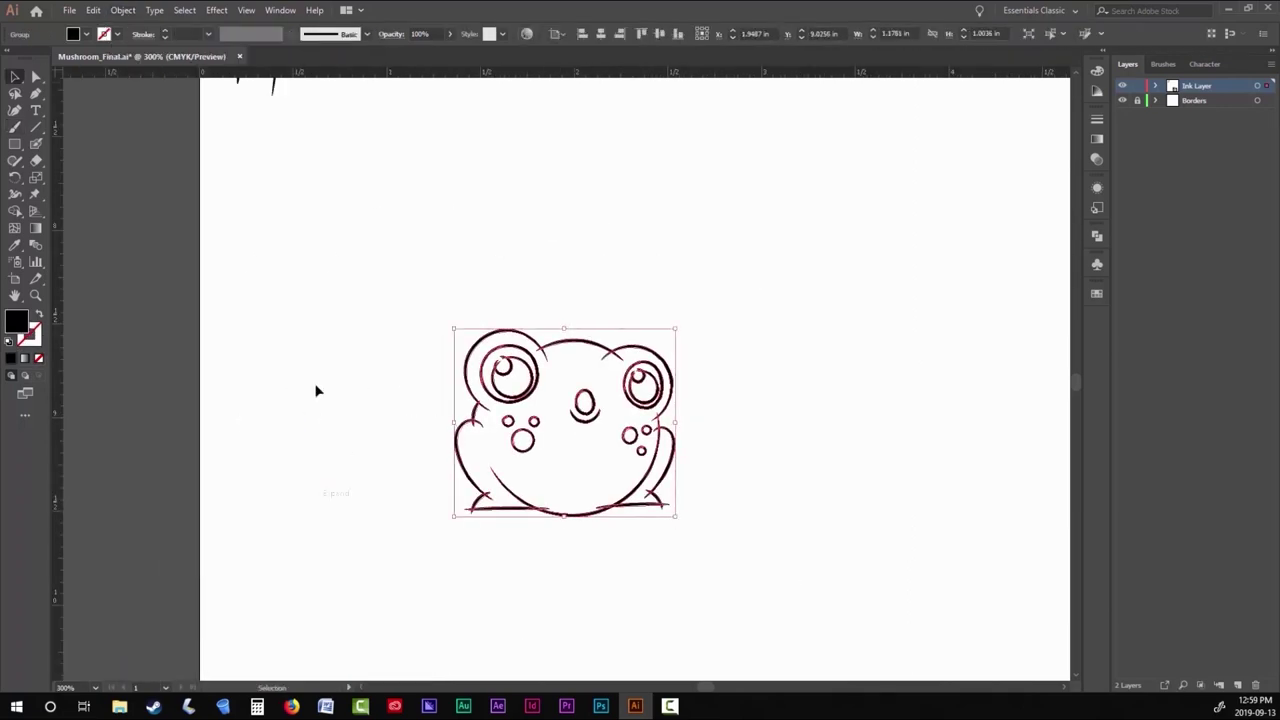
Remove the overlapping line ends around the frog's eyes, body, legs and feet.
key(ctrl+shift+a)
key(a)
scroll(943, 431, up, 8)
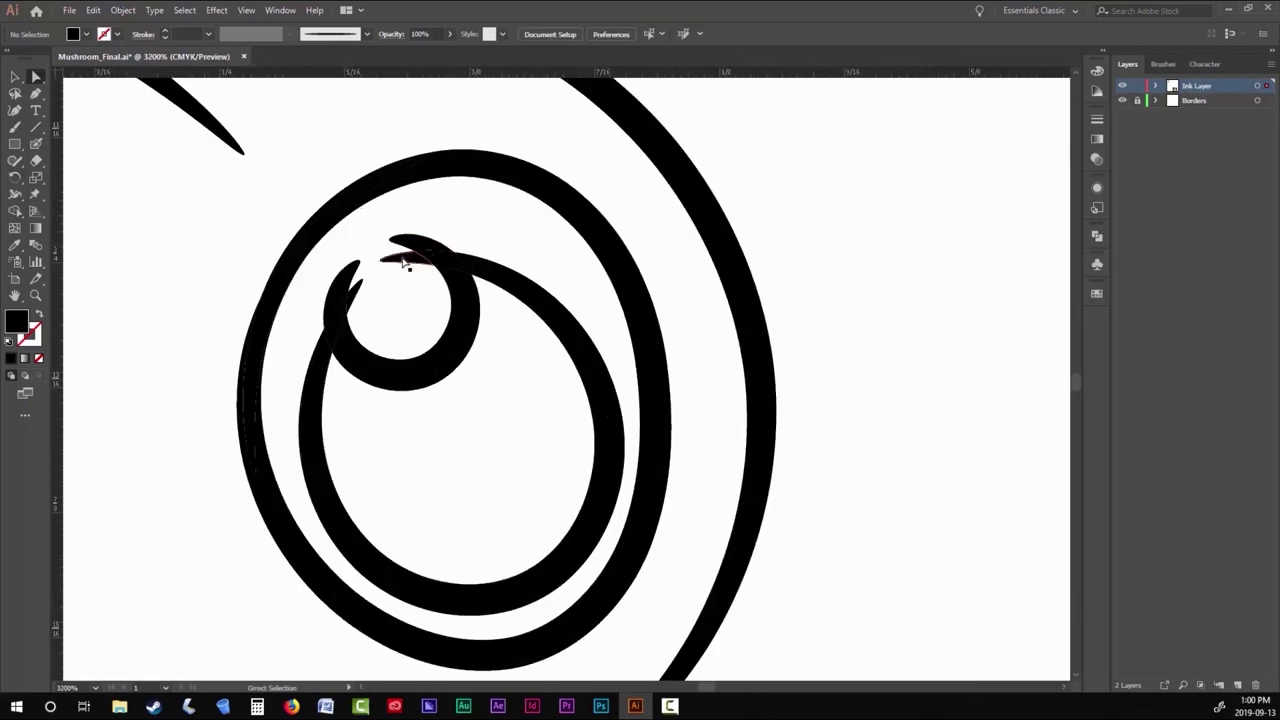
scroll(509, 394, down, 5)
scroll(614, 286, down, 4)
scroll(723, 531, up, 5)
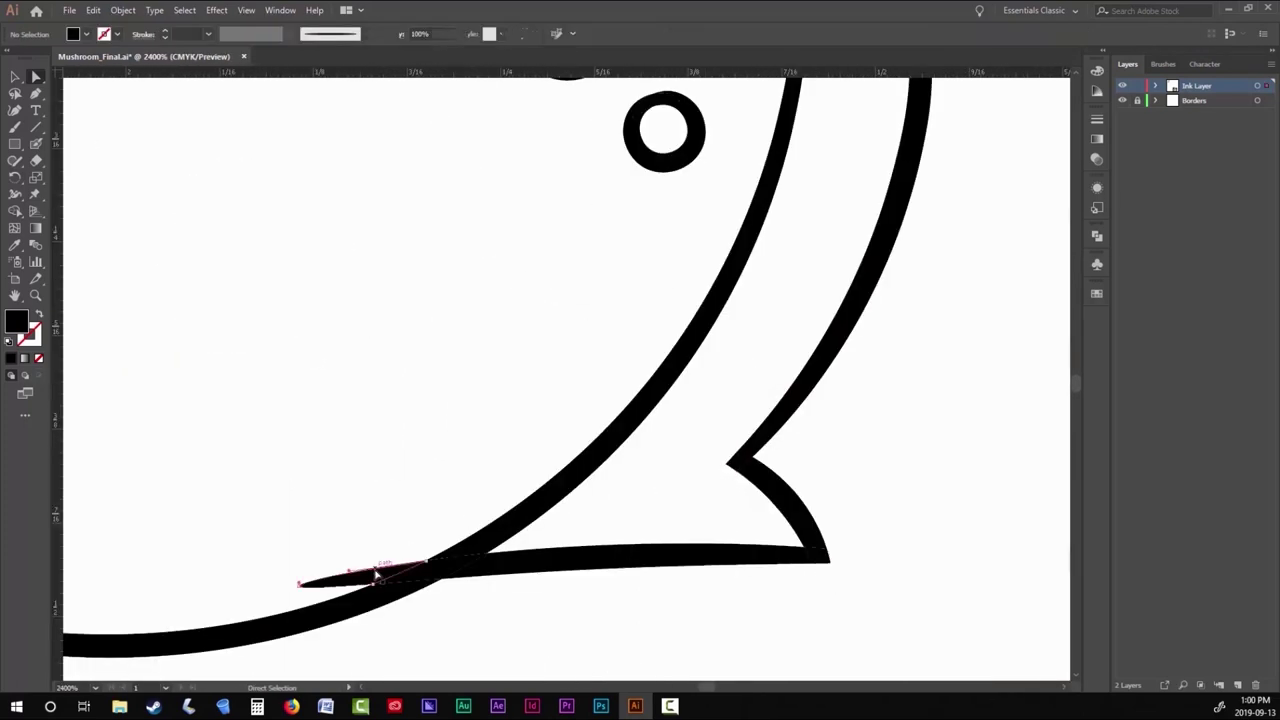
scroll(376, 574, down, 8)
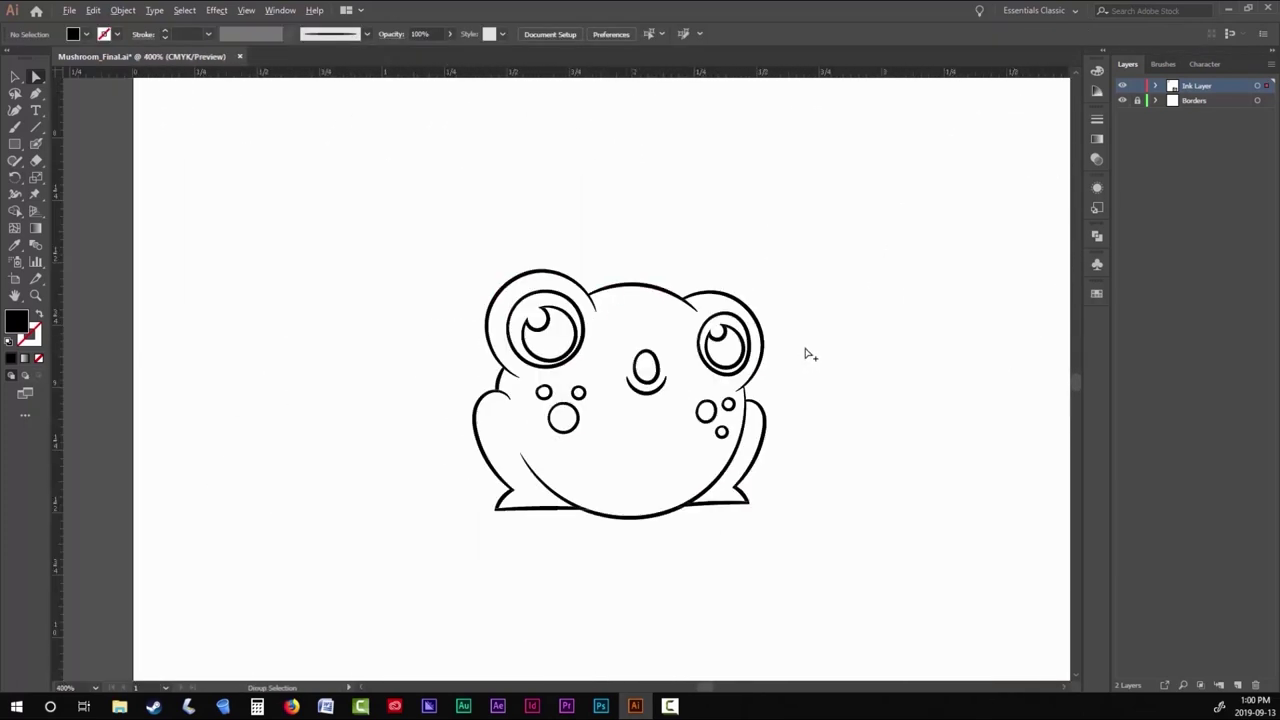
Lasso-select part of the frog's linework and nudge it slightly into place.
scroll(810, 354, up, 3)
key(q)
mouse_move(514, 286)
mouse_down()
mouse_move(471, 391)
mouse_move(500, 300)
mouse_up()
key(v)
drag(574, 226, 575, 232)
scroll(575, 300, down, 4)
click(839, 383)
Set the Paintbrush to a black 0.5 pt stroke with no fill and paint the shell's wavy inner rim around the frog.
double_click(15, 127)
click(200, 309)
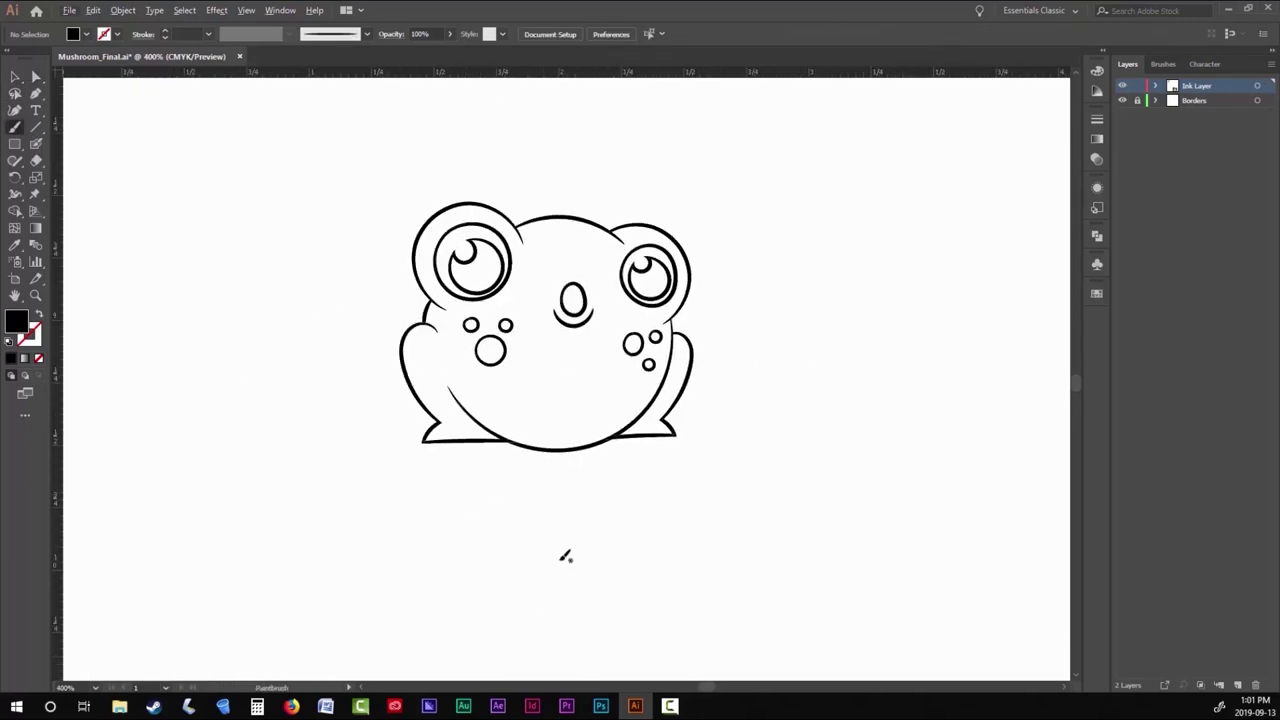
key(shift+x)
drag(85, 145, 85, 192)
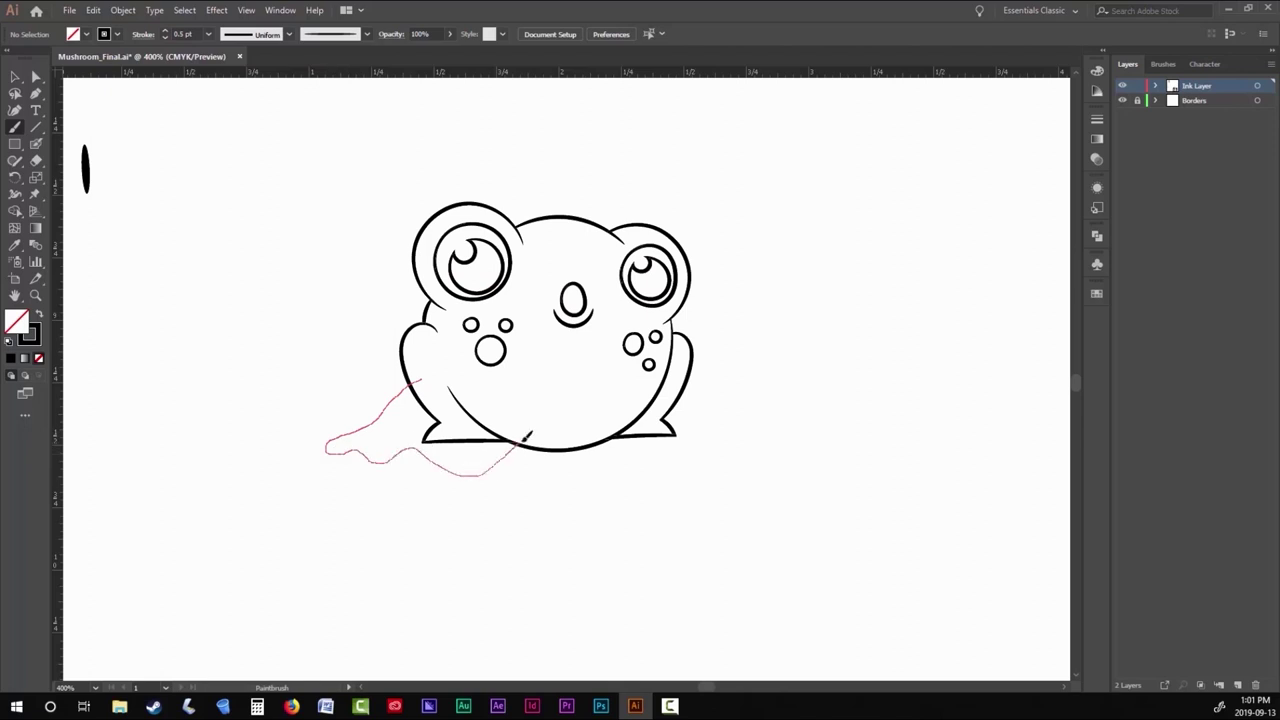
drag(697, 485, 786, 463)
scroll(780, 464, up, 2)
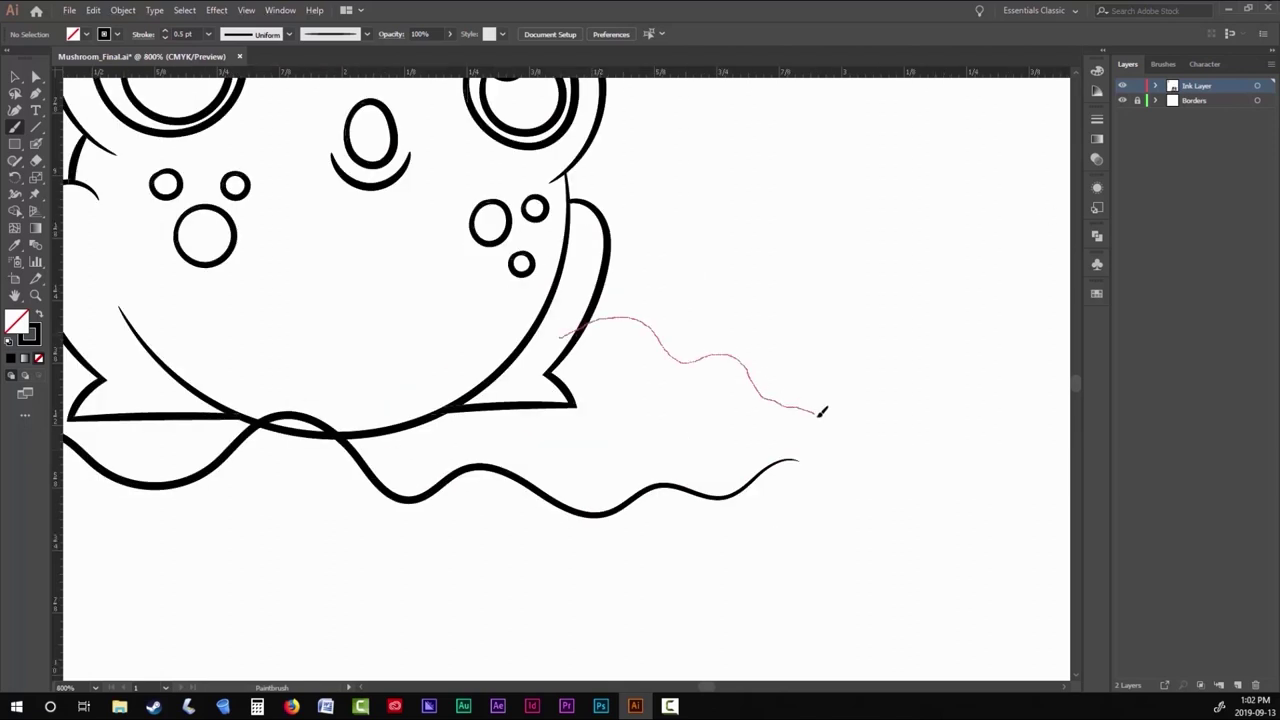
drag(725, 491, 727, 490)
Reshape the curve at the left end of the shell's inner rim by adjusting its anchor handles.
scroll(706, 314, down, 2)
scroll(409, 474, up, 4)
key(a)
click(509, 385)
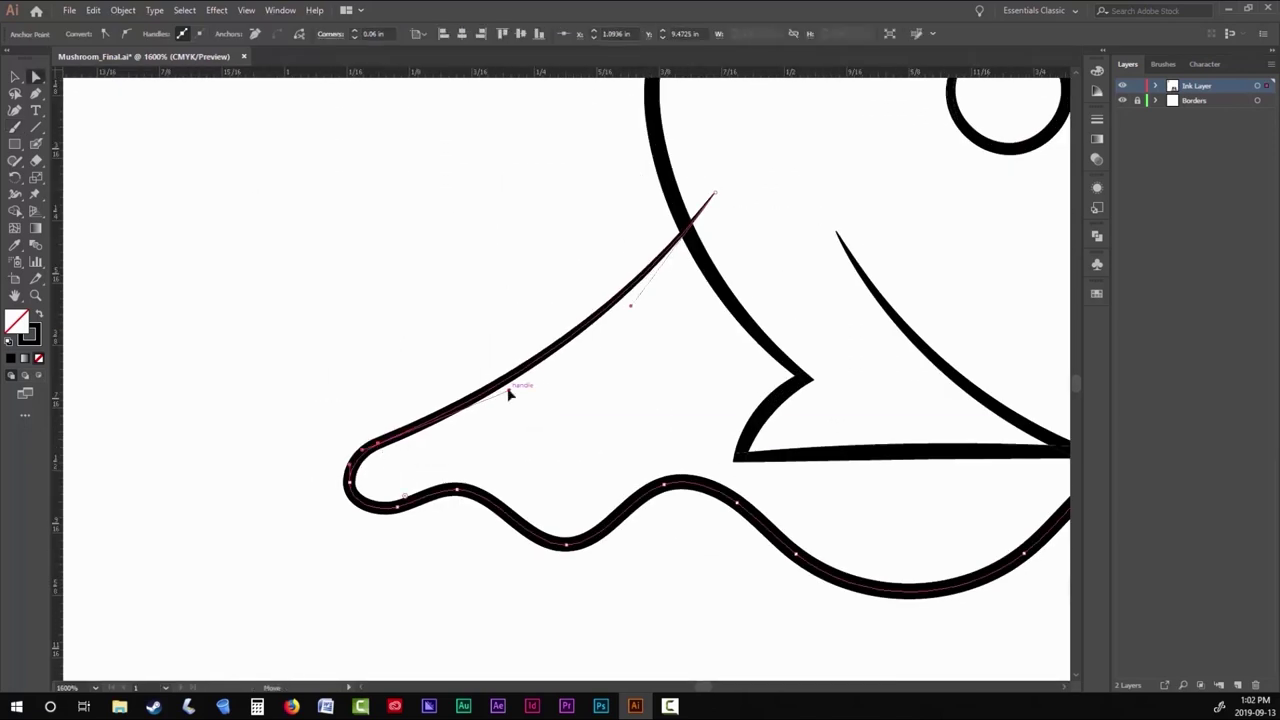
drag(513, 421, 394, 443)
scroll(686, 394, down, 5)
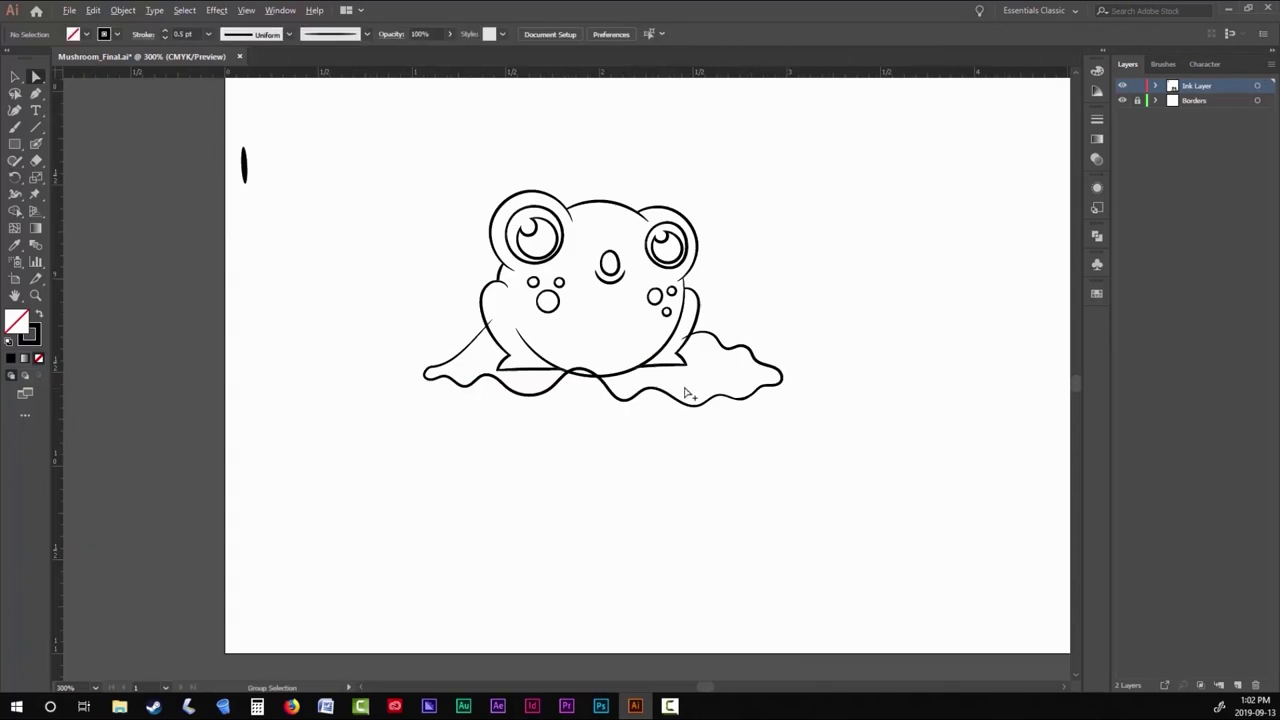
Paint a second wavy line around the inner rim to form the shell's outer edge.
scroll(686, 394, up, 3)
key(b)
drag(364, 246, 301, 296)
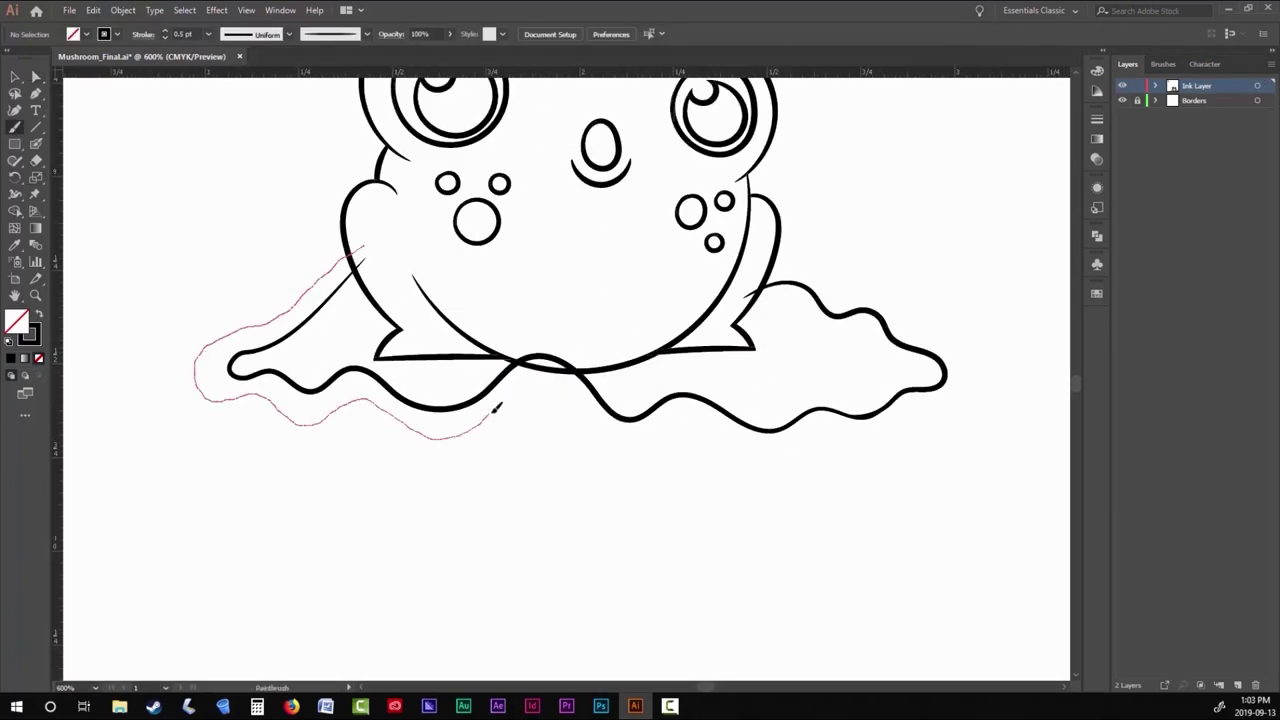
drag(698, 421, 781, 462)
scroll(508, 196, up, 1)
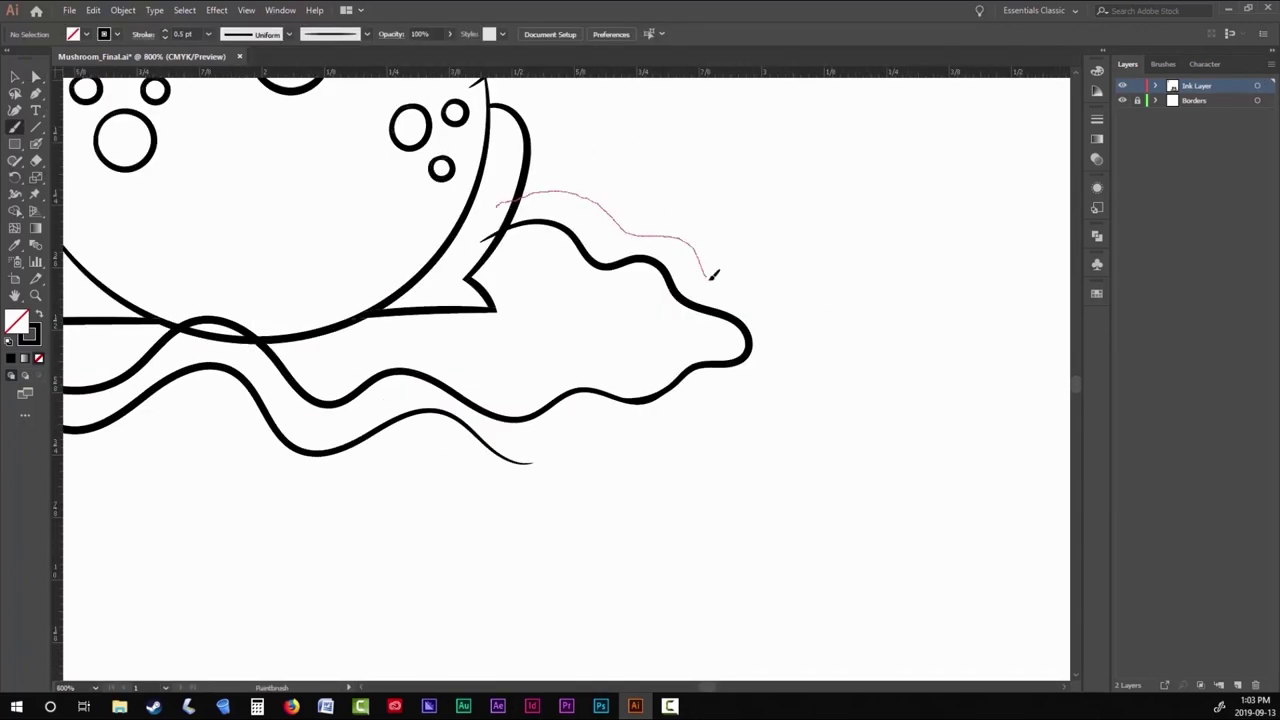
drag(493, 440, 486, 433)
Smooth the waves of the shell's outer edge by adjusting its anchor handles.
key(a)
scroll(620, 197, up, 5)
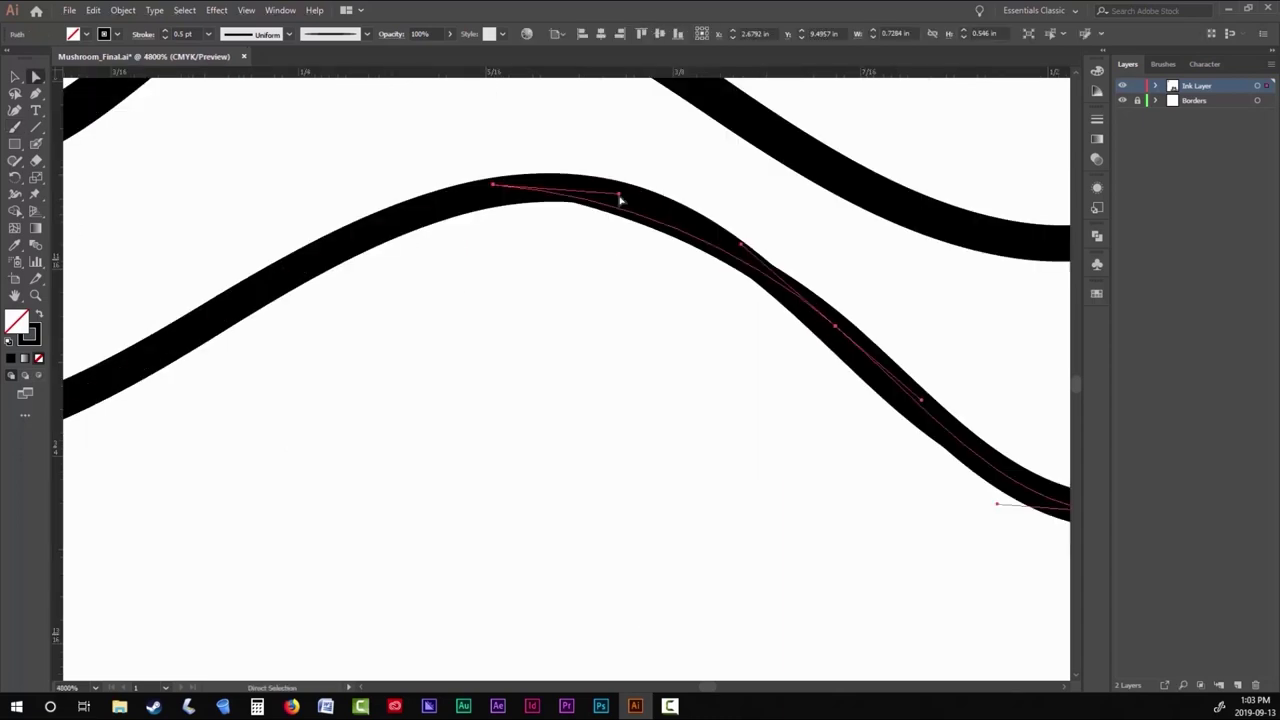
scroll(915, 388, down, 5)
scroll(915, 388, up, 3)
scroll(743, 417, down, 4)
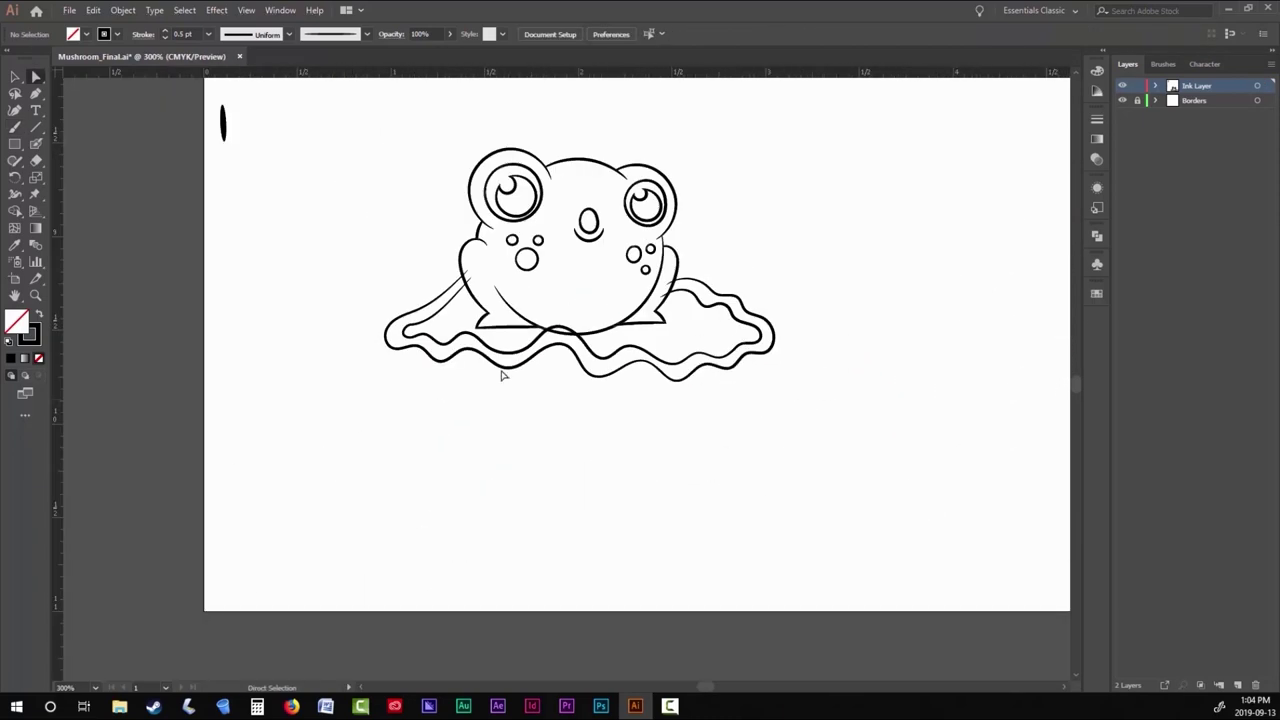
Paint overlapping curved folds beneath the wavy edge to form the underside of the lower shell.
key(b)
scroll(500, 366, up, 1)
scroll(580, 508, down, 1)
mouse_move(412, 396)
mouse_down()
mouse_move(433, 442)
mouse_move(548, 418)
mouse_up()
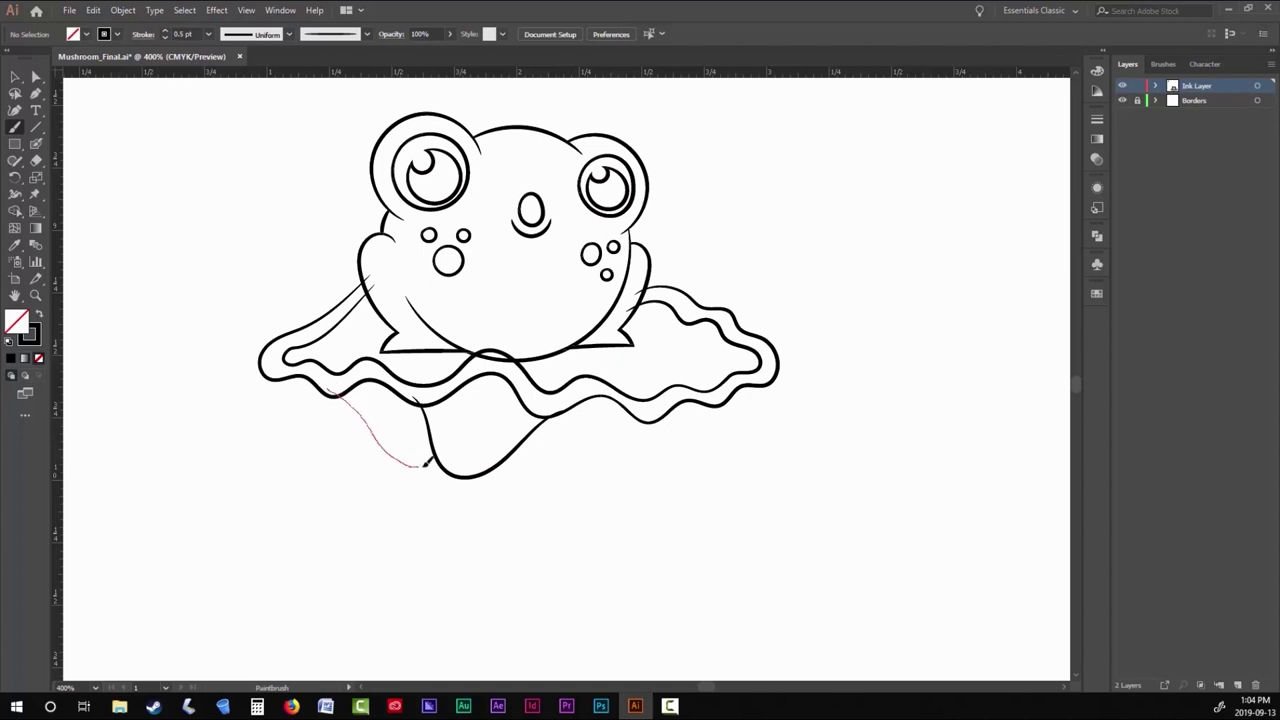
drag(425, 462, 425, 464)
drag(309, 400, 273, 372)
drag(400, 437, 399, 439)
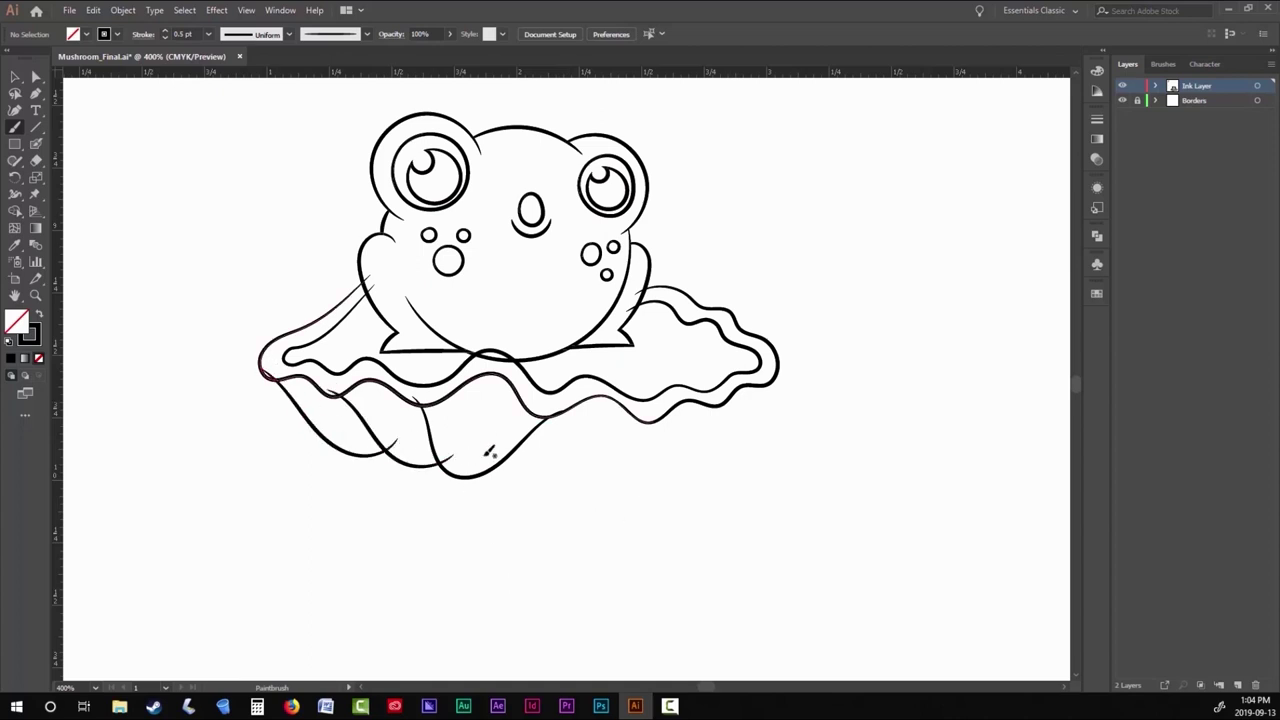
mouse_move(640, 426)
mouse_down()
mouse_move(745, 418)
mouse_move(765, 388)
mouse_up()
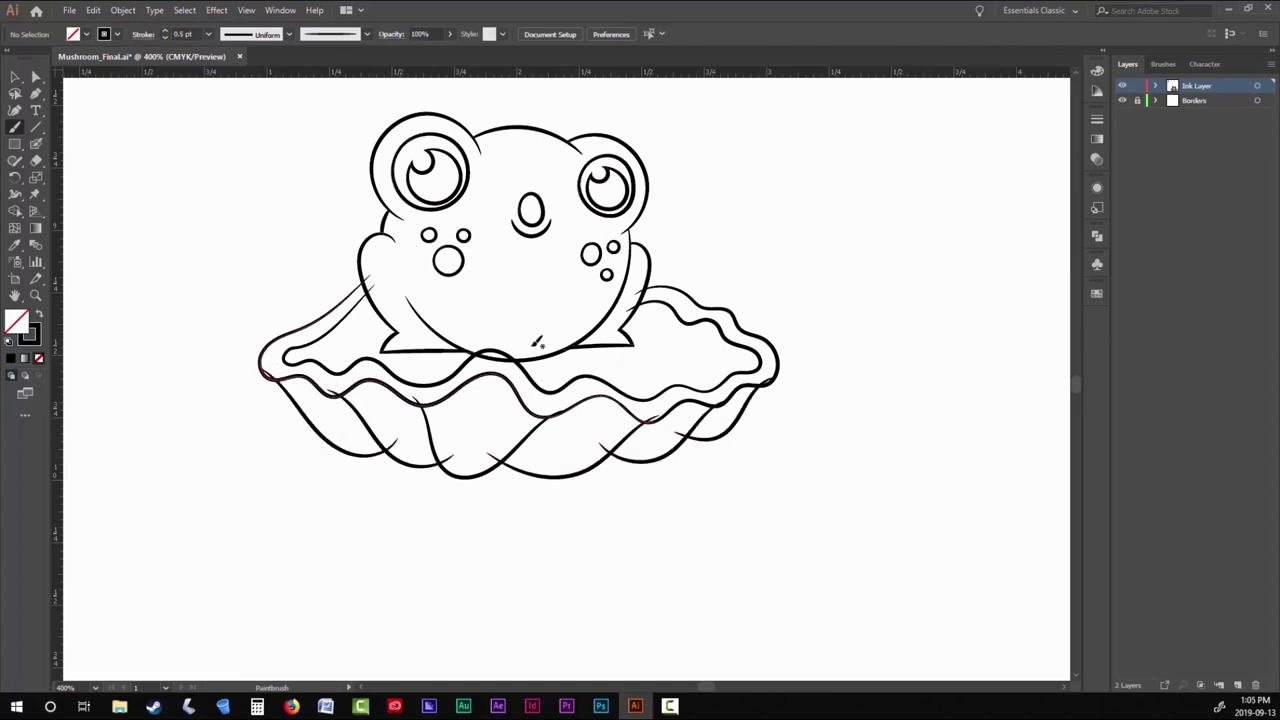
Paint a large round pearl with two small highlight circles in front of the frog, and contour lines inside the shell.
mouse_move(531, 402)
mouse_down()
mouse_move(486, 346)
mouse_move(493, 298)
mouse_move(540, 303)
mouse_move(514, 299)
mouse_move(503, 313)
mouse_up()
key(ctrl+z)
scroll(491, 300, up, 2)
scroll(505, 312, down, 2)
scroll(577, 333, right, 1)
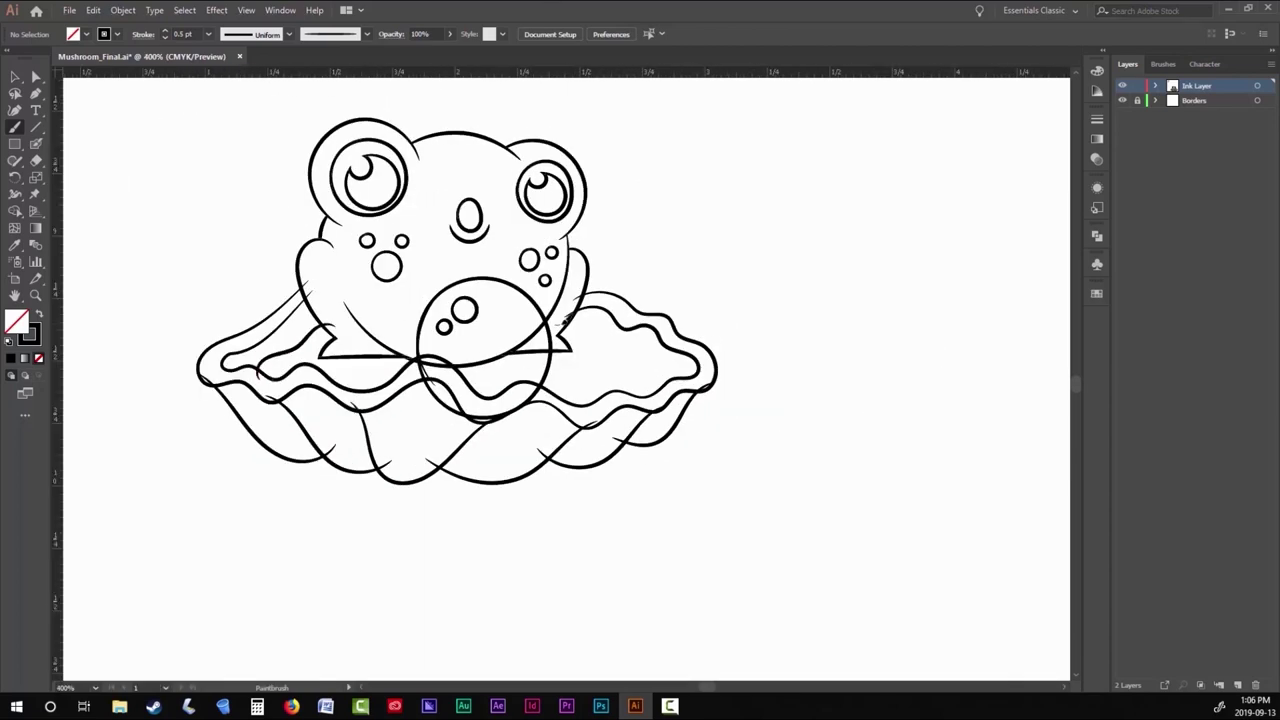
Paint three irregular pebbles along the bottom of the shell, one at the left and two overlapping near the middle.
scroll(241, 485, up, 2)
mouse_move(380, 460)
mouse_down()
mouse_move(279, 472)
mouse_move(286, 437)
mouse_move(350, 428)
mouse_move(303, 479)
mouse_move(284, 452)
mouse_up()
key(ctrl+z)
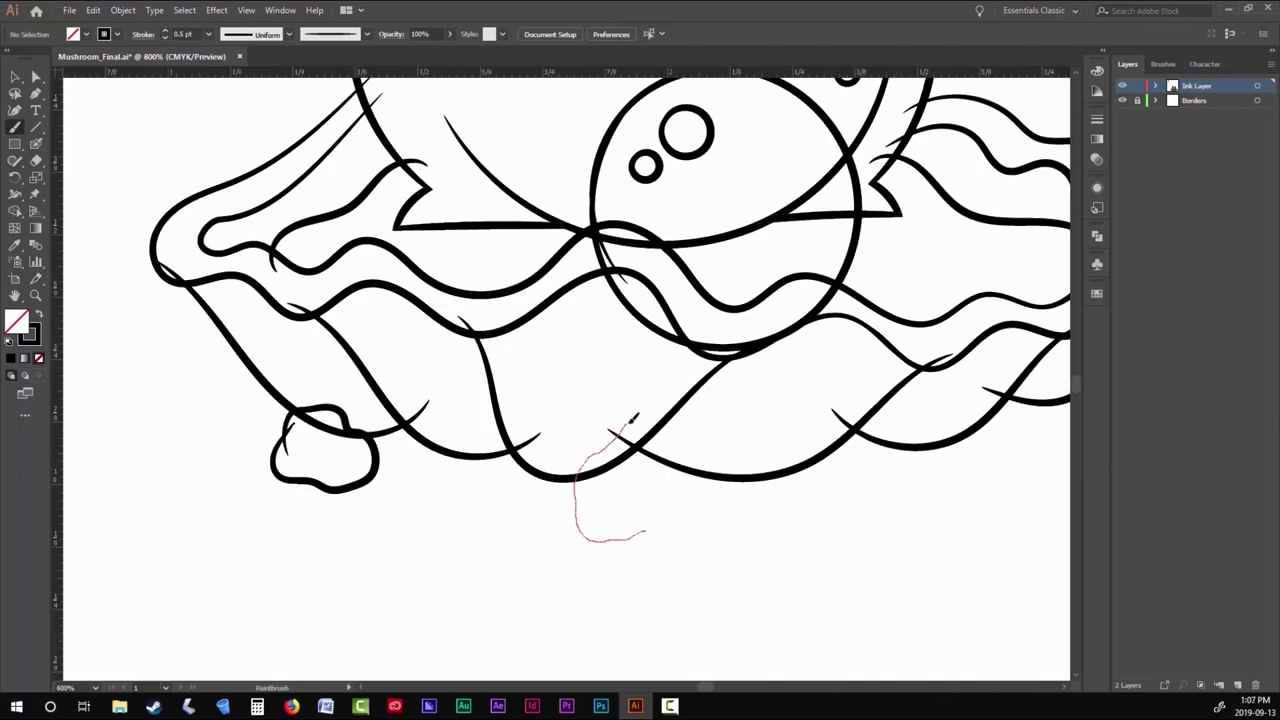
drag(652, 543, 640, 537)
drag(605, 510, 580, 515)
drag(566, 448, 562, 446)
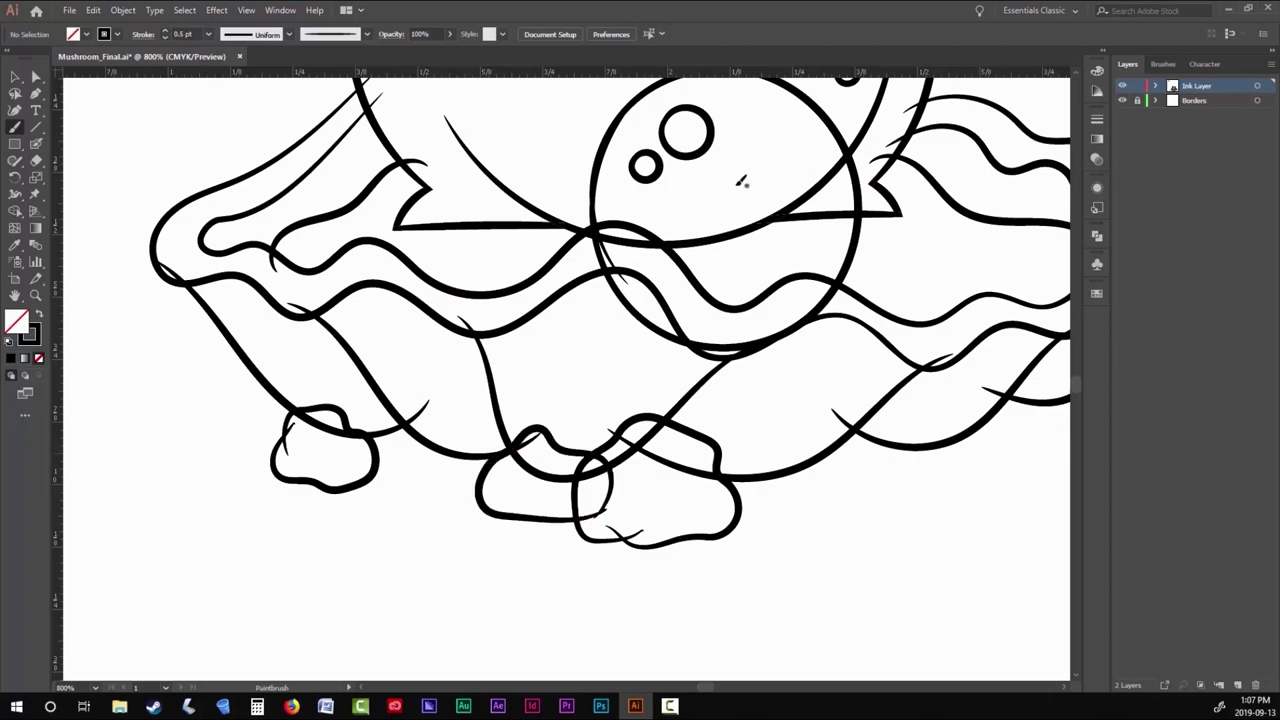
Select the frog, shell, pearl and pebbles and expand the brush strokes into filled shapes.
key(ctrl+minus)
key(ctrl+minus)
key(ctrl+minus)
scroll(600, 400, down, 3)
key(v)
drag(251, 200, 762, 648)
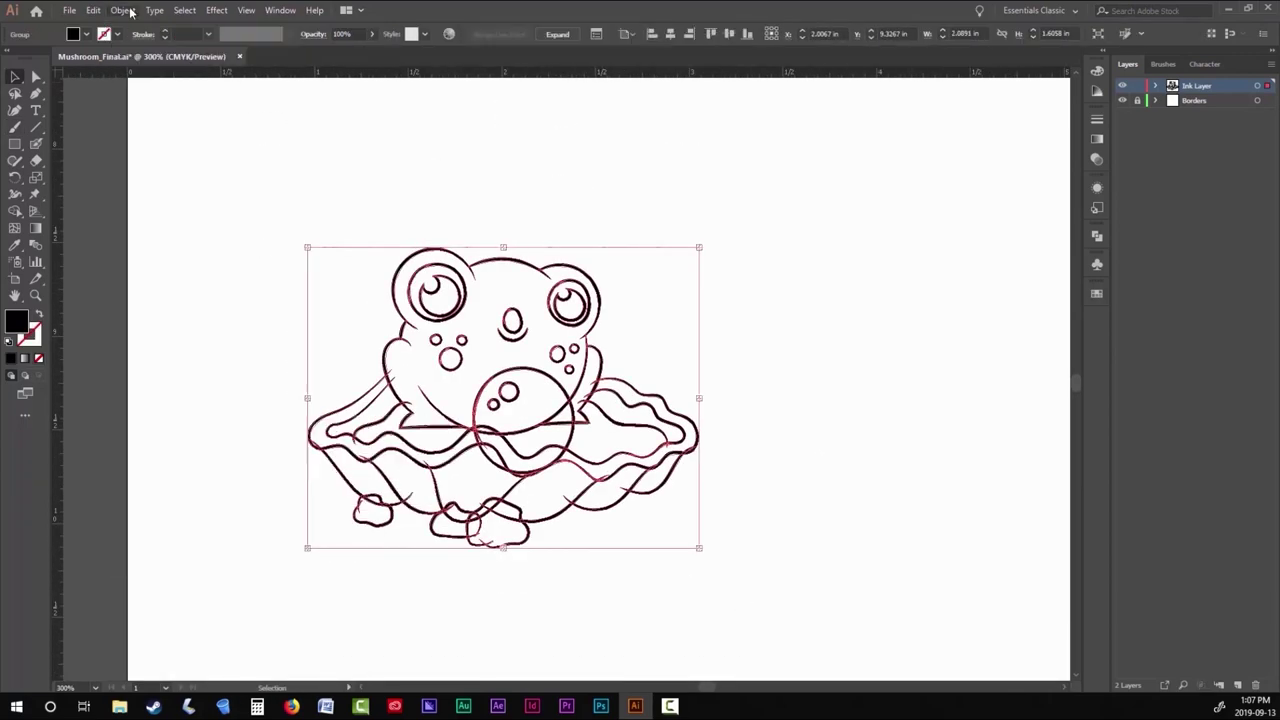
key(ctrl+shift+a)
Delete the overhanging line ends where the shell's lower folds meet the pebbles.
key(ctrl+plus)
key(ctrl+plus)
key(ctrl+plus)
key(ctrl+plus)
key(ctrl+plus)
key(a)
scroll(236, 455, down, 3)
scroll(236, 455, down, 3)
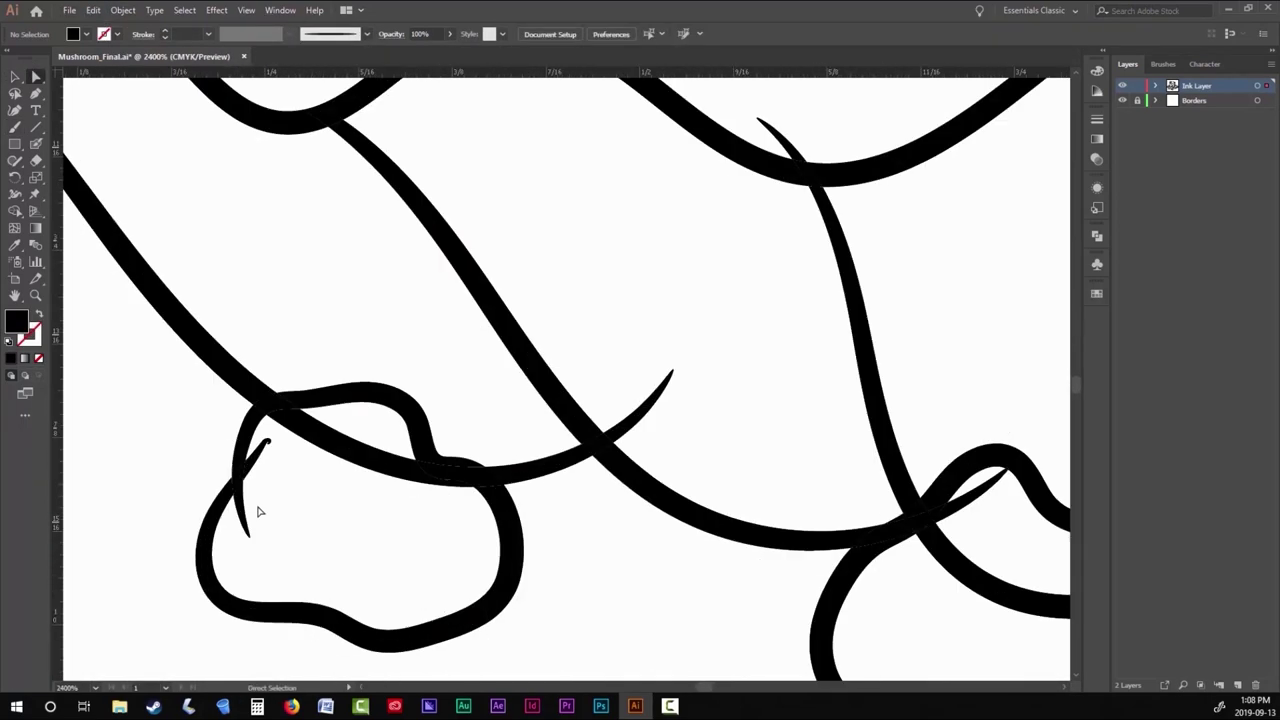
scroll(643, 423, left, 3)
click(393, 384)
key(Delete)
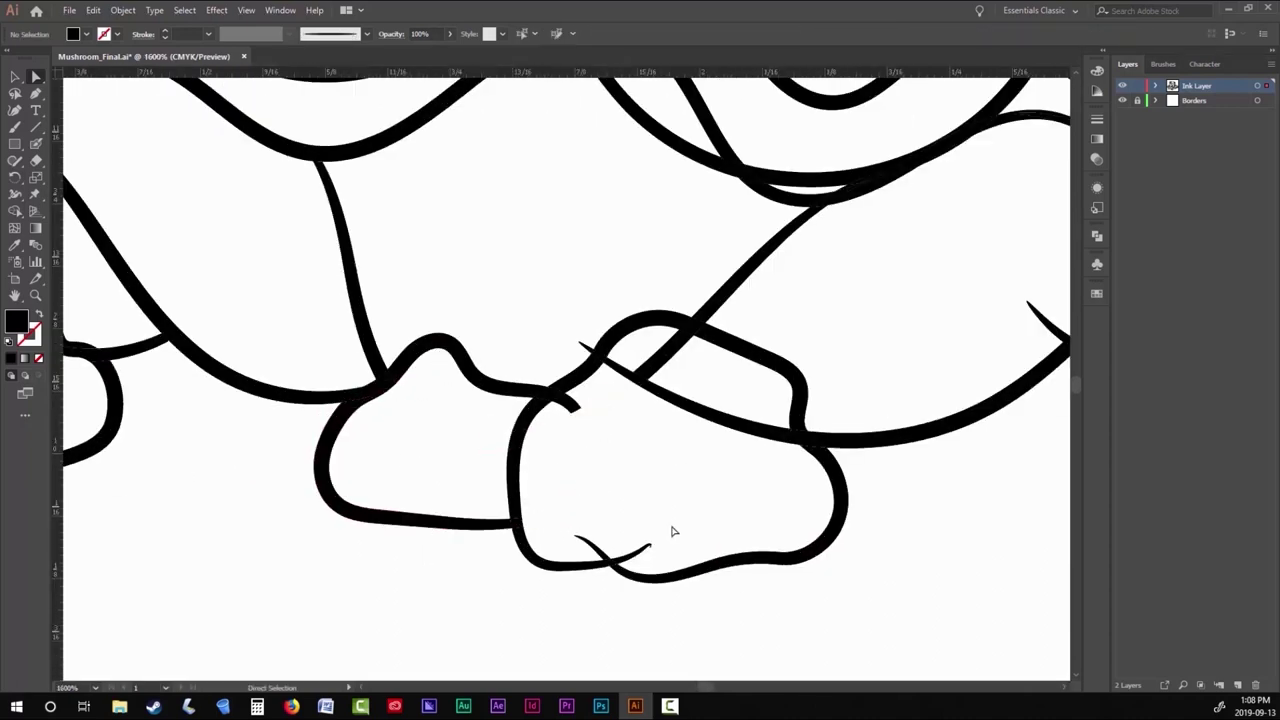
Delete the excess line ends where the right side of the shell meets the frog's leg.
key(ctrl+minus)
scroll(700, 395, right, 5)
scroll(694, 420, up, 5)
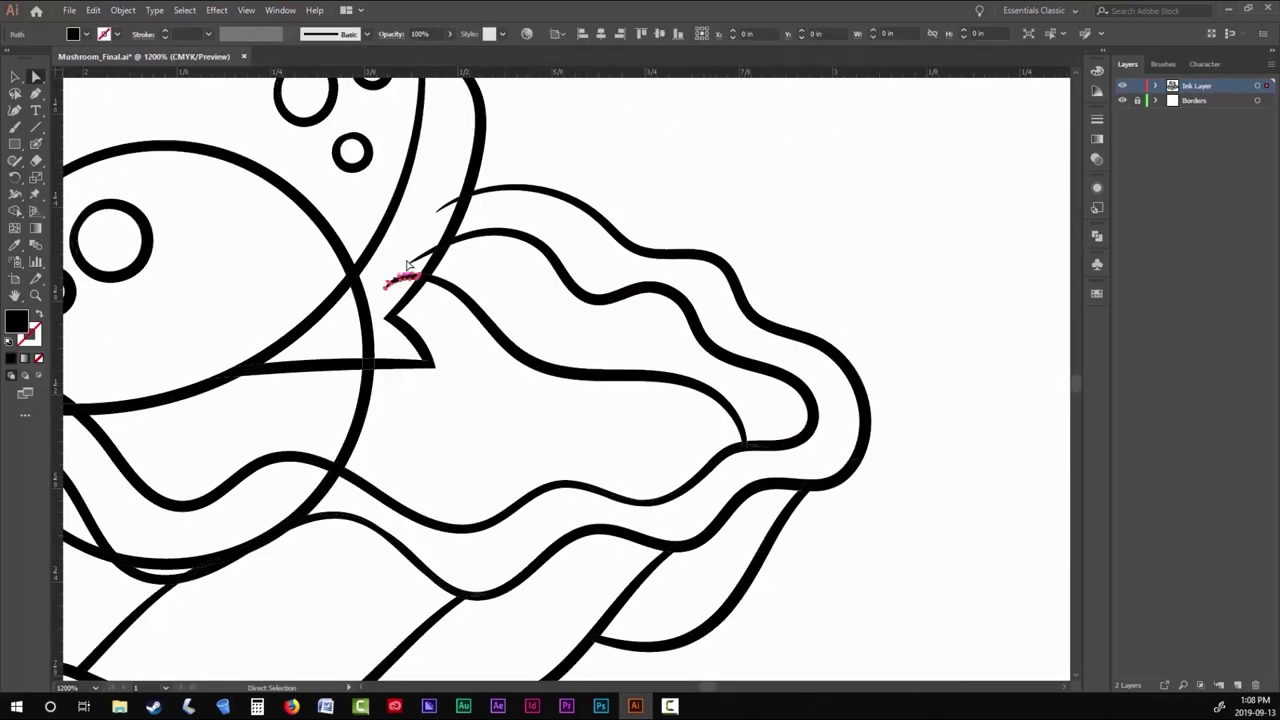
scroll(515, 430, left, 5)
click(500, 337)
key(Delete)
Delete the leftover line segments where the pearl overlaps the shell's wavy rim and the frog.
scroll(417, 400, up, 5)
scroll(543, 429, down, 4)
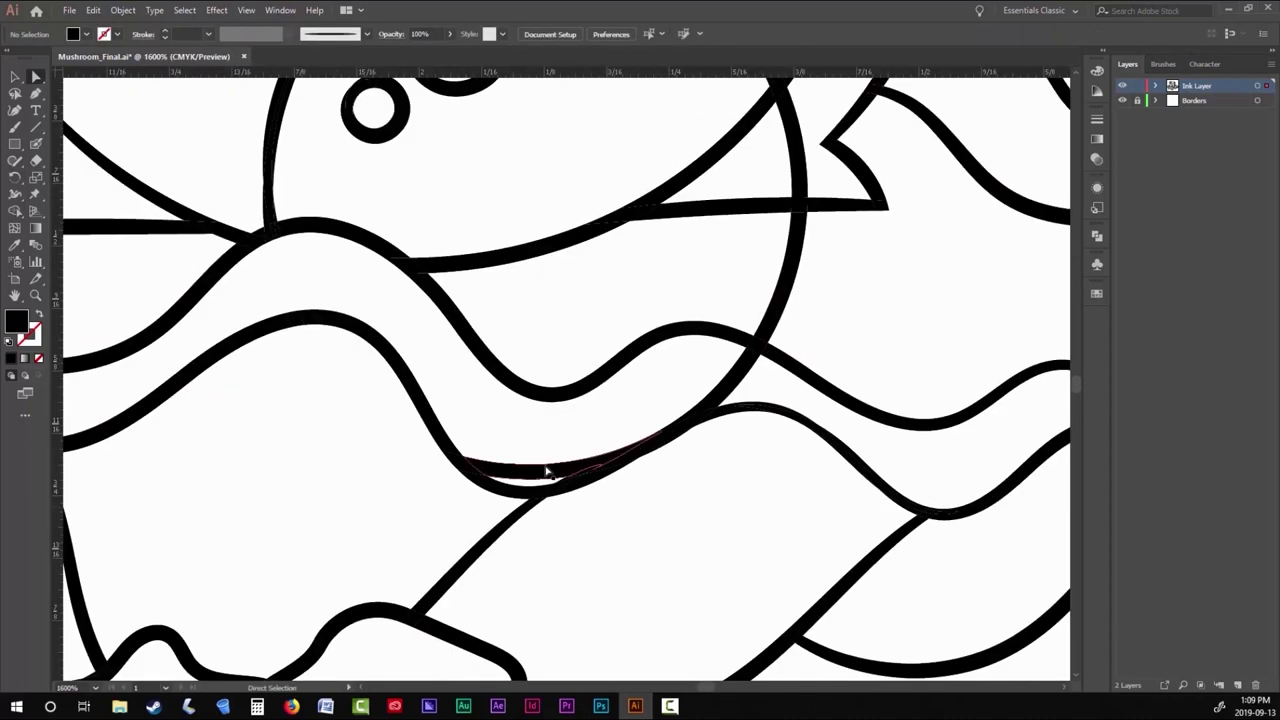
scroll(716, 397, up, 3)
key(ctrl+0)
scroll(197, 357, up, 10)
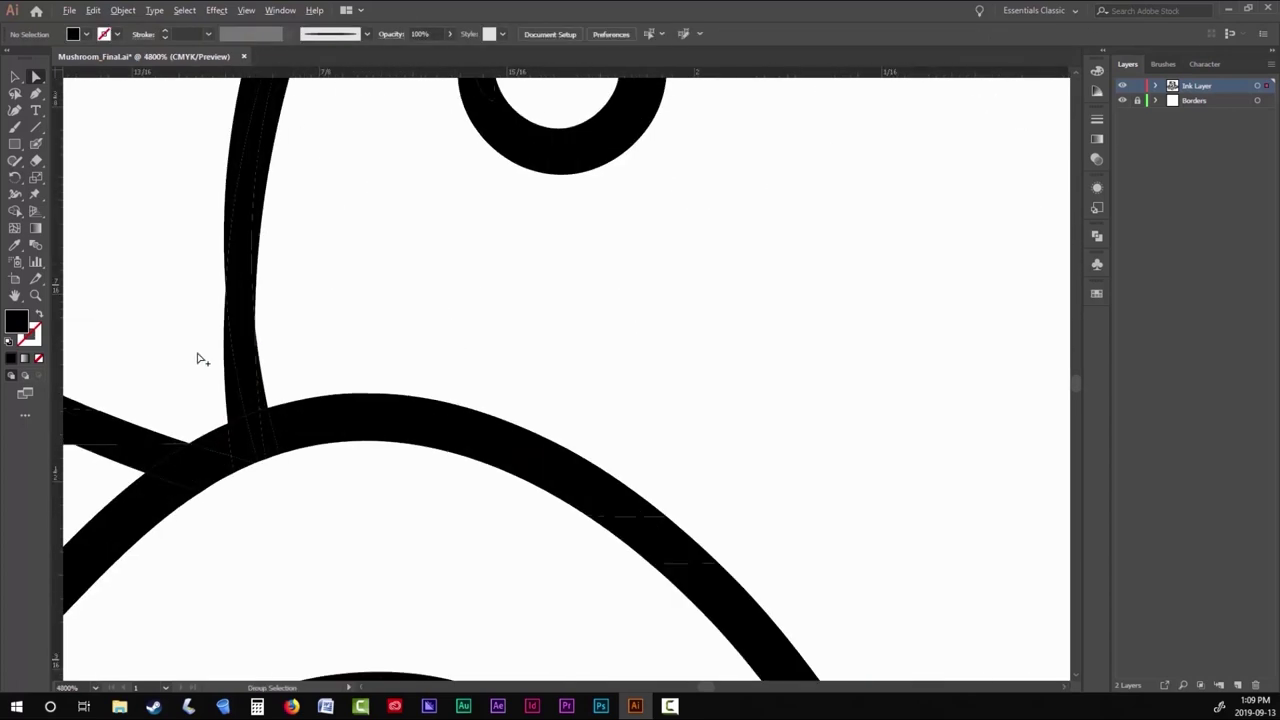
click(226, 378)
key(Delete)
scroll(226, 378, down, 10)
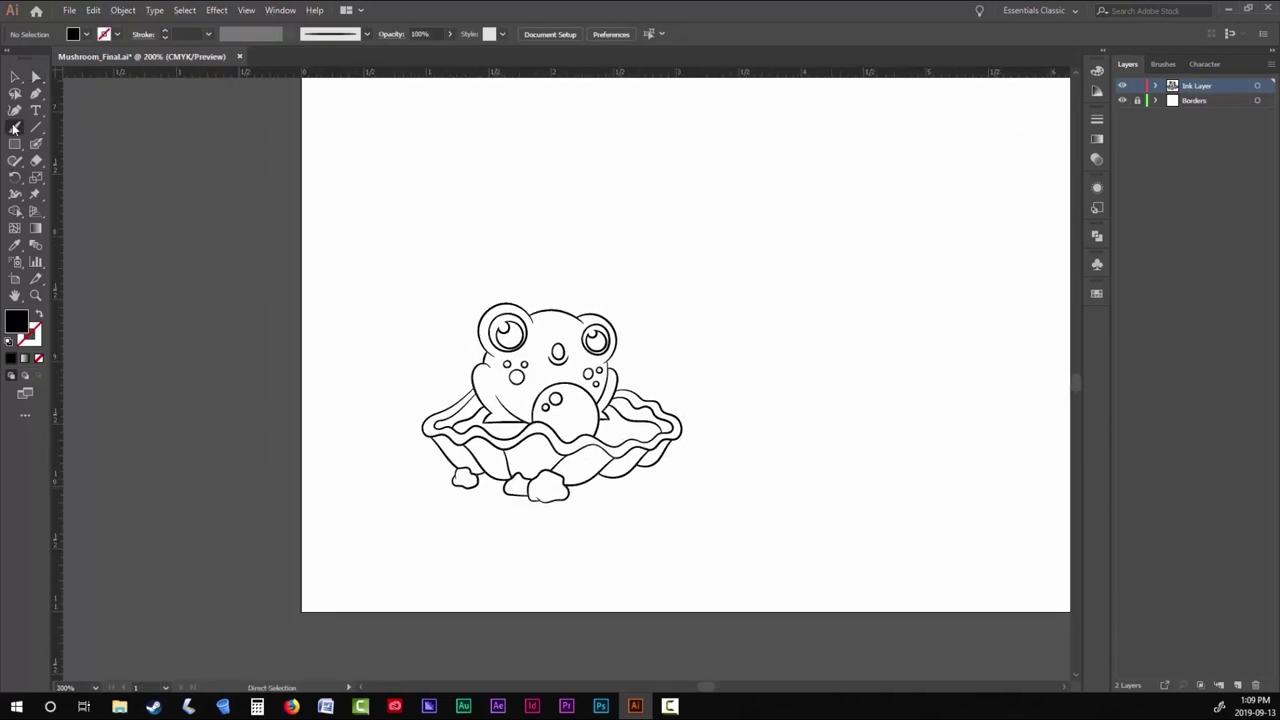
Check the Paintbrush options and paint the wavy inner outline of the upper shell behind the frog.
click(17, 127)
double_click(17, 127)
key(Return)
scroll(590, 303, up, 2)
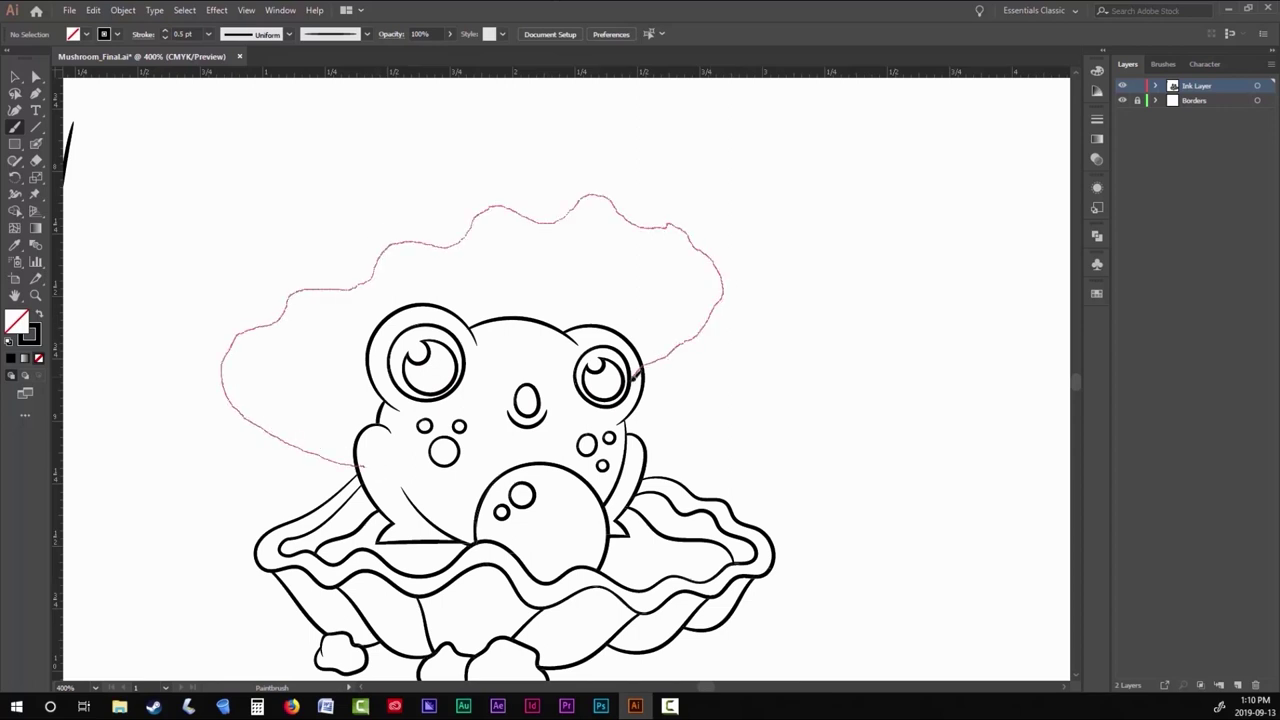
drag(632, 377, 636, 373)
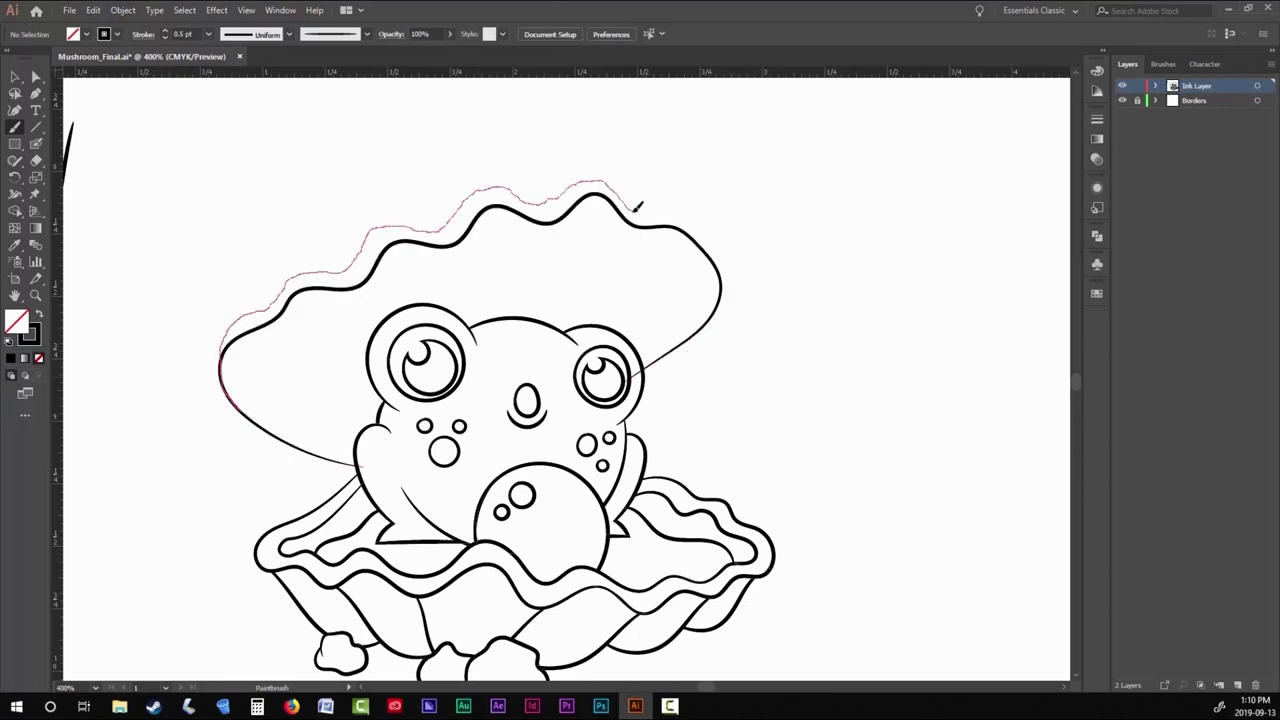
drag(724, 310, 726, 315)
scroll(510, 270, up, 1)
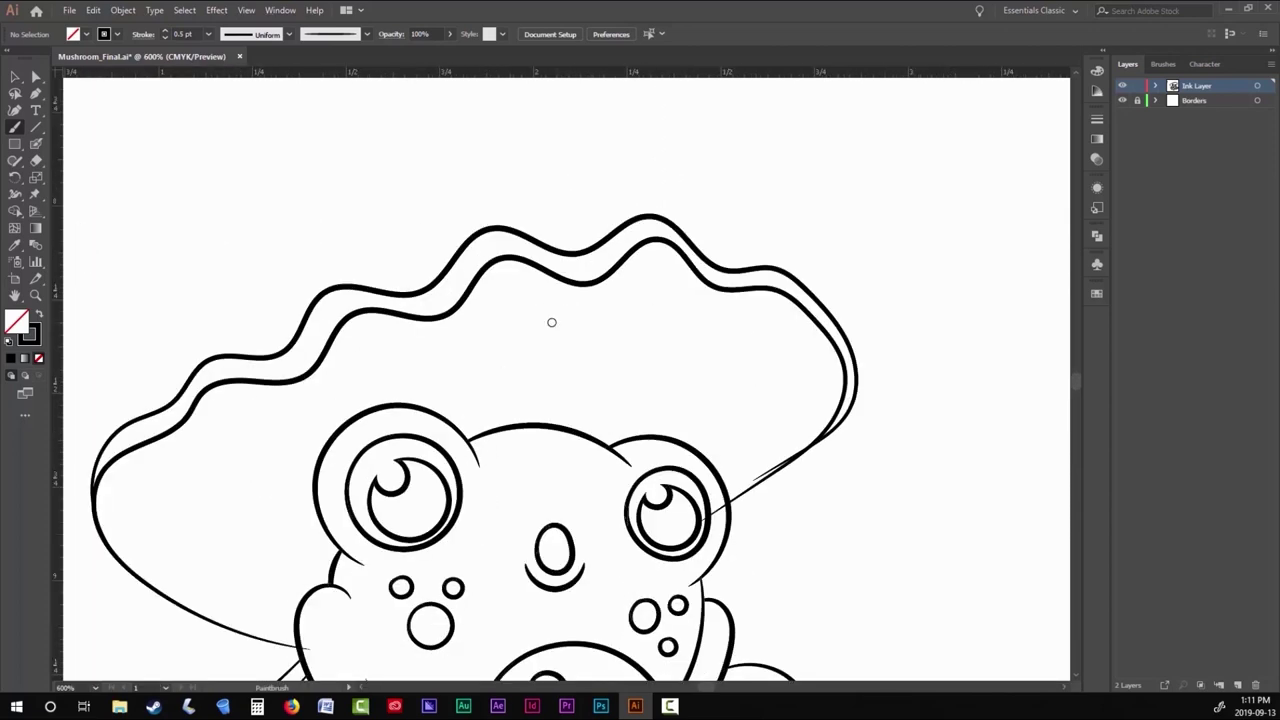
scroll(551, 322, down, 3)
scroll(577, 246, up, 3)
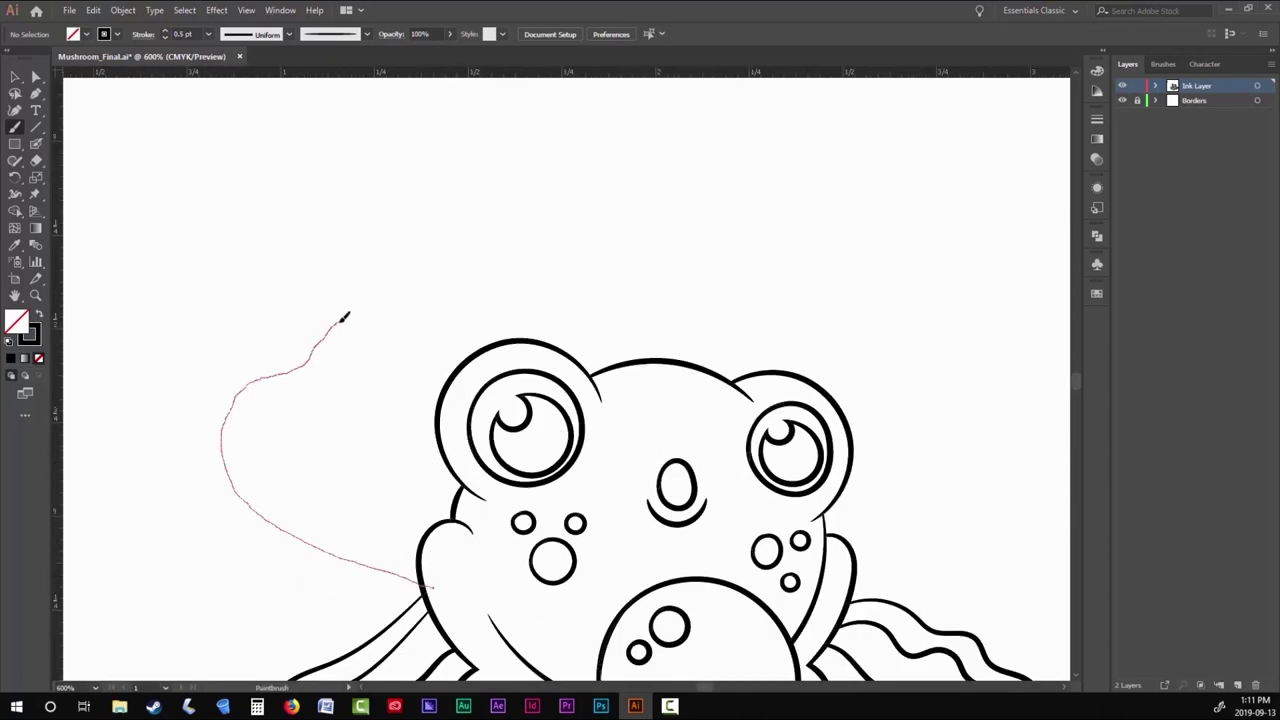
Repaint the wavy inner outline of the upper shell, from the frog's left side around to its right eye.
mouse_move(579, 241)
mouse_down()
mouse_move(697, 222)
mouse_move(332, 342)
mouse_up()
drag(256, 318, 298, 326)
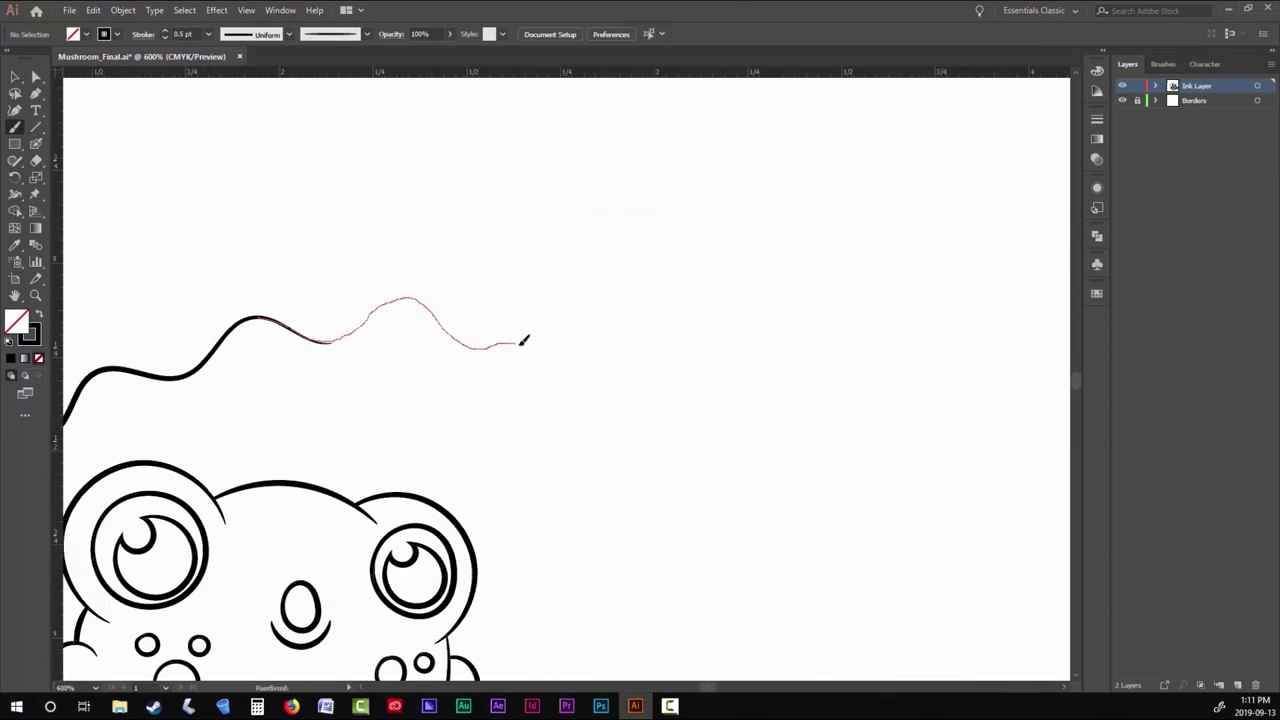
drag(556, 511, 556, 511)
drag(250, 409, 617, 394)
Paint a second wavy line just outside the upper shell's outline to form the rim.
drag(242, 610, 212, 524)
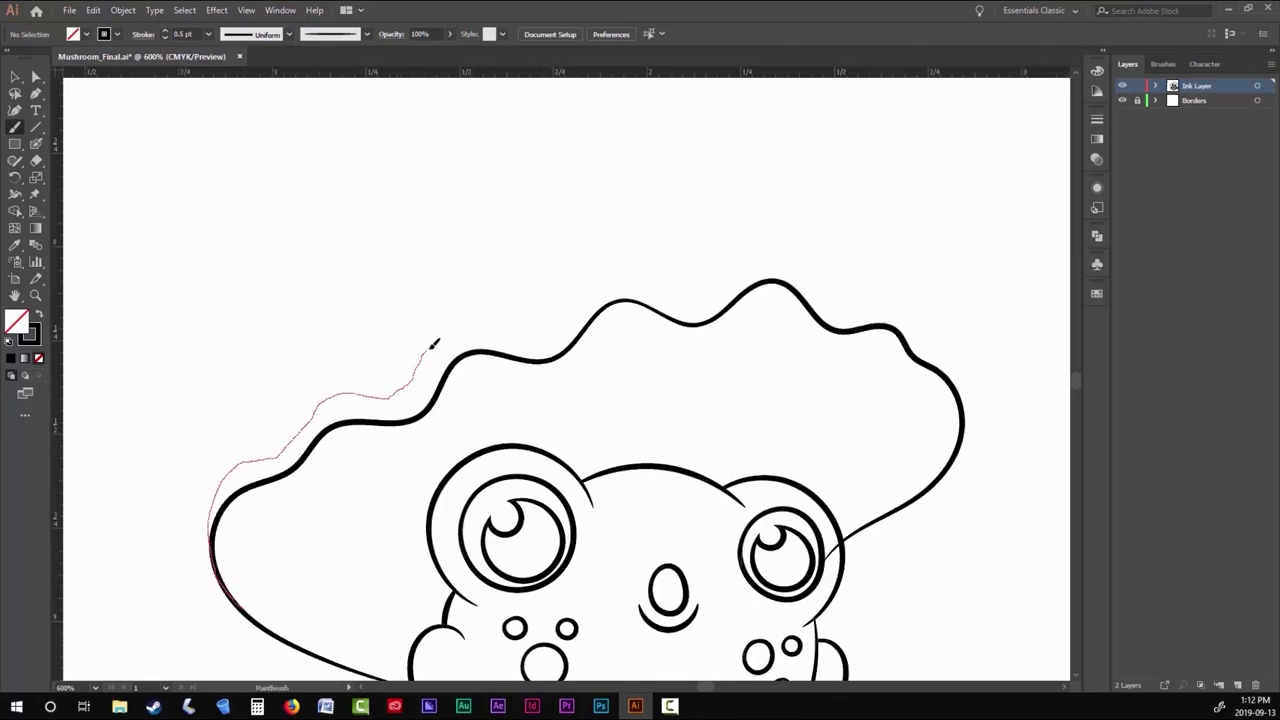
drag(607, 277, 609, 276)
drag(565, 317, 265, 389)
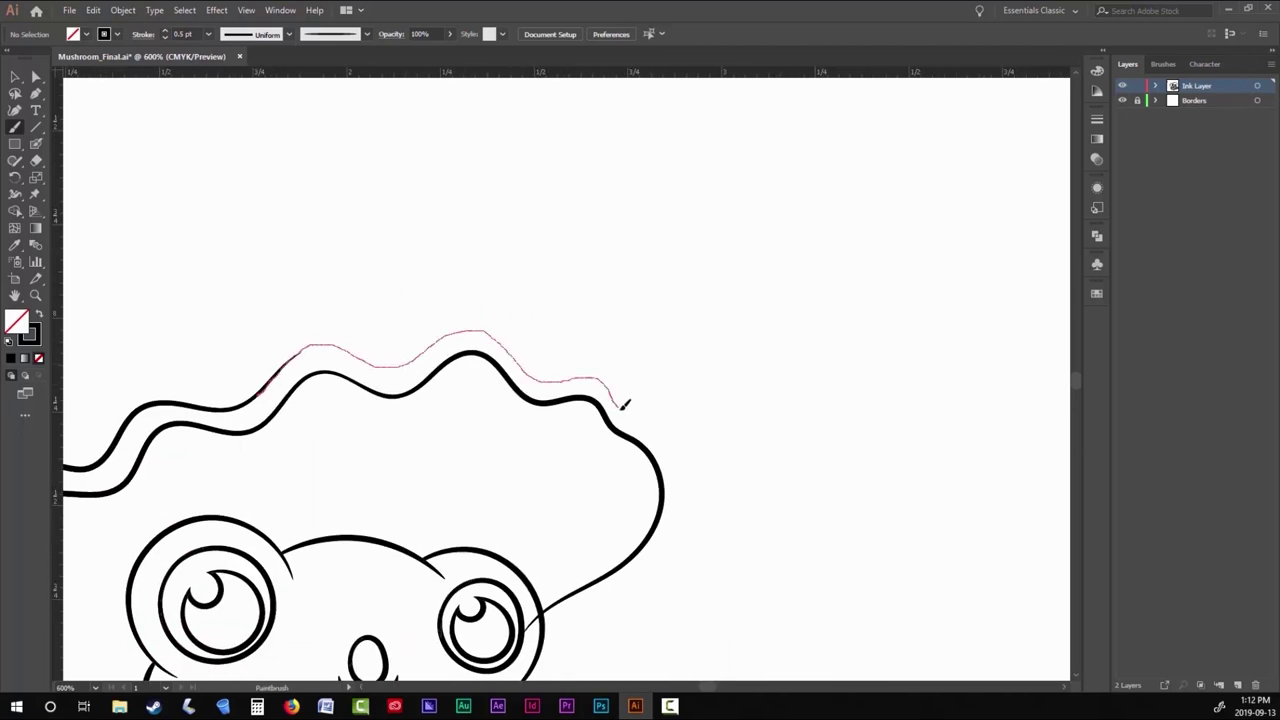
drag(620, 556, 621, 554)
Paint the rounded bumps of the shell's back rising behind the wavy rim.
drag(340, 480, 640, 470)
mouse_move(330, 466)
mouse_down()
mouse_move(445, 398)
mouse_move(628, 342)
mouse_move(785, 328)
mouse_up()
scroll(785, 328, down, 2)
key(ctrl+minus)
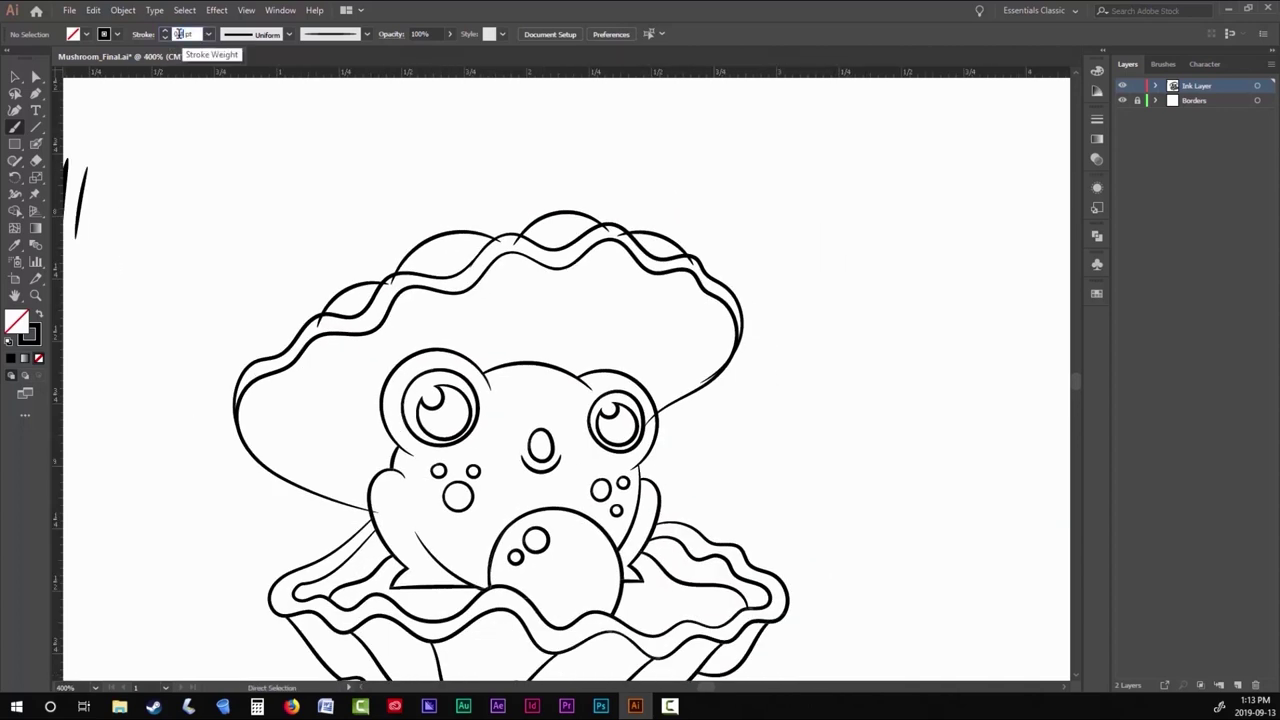
Set the stroke weight to 0.3 pt and paint thin curved ribs inside the upper shell, fanning out from the frog's head.
key(bracketleft)
drag(218, 427, 396, 487)
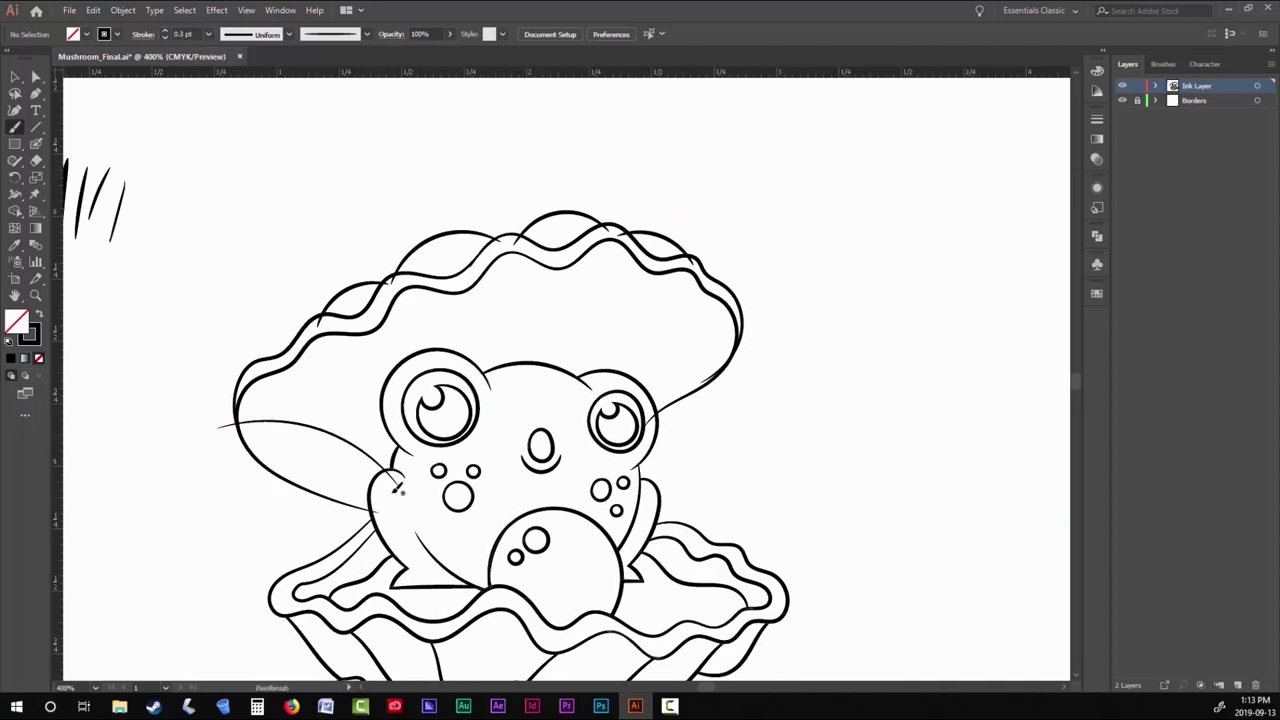
drag(406, 414, 408, 416)
drag(406, 282, 404, 352)
drag(492, 266, 481, 372)
mouse_move(560, 268)
mouse_down()
mouse_move(528, 380)
mouse_move(664, 276)
mouse_up()
Expand the appearance of the entire frog and shell drawing.
key(ctrl+0)
key(v)
key(ctrl+a)
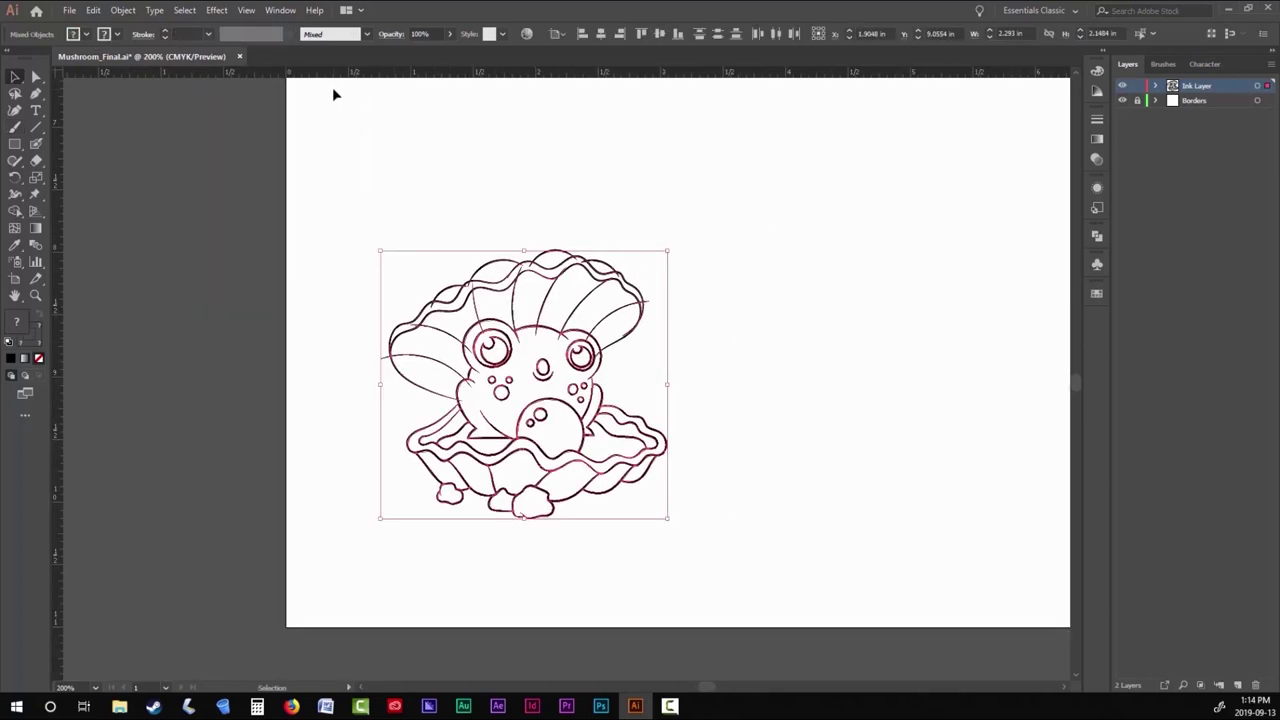
key(ctrl+shift+a)
key(ctrl+equal)
key(ctrl+equal)
key(ctrl+equal)
key(ctrl+equal)
key(ctrl+0)
Convert the whole frog and shell drawing into a Live Paint group.
key(ctrl+a)
click(123, 10)
mouse_move(200, 420)
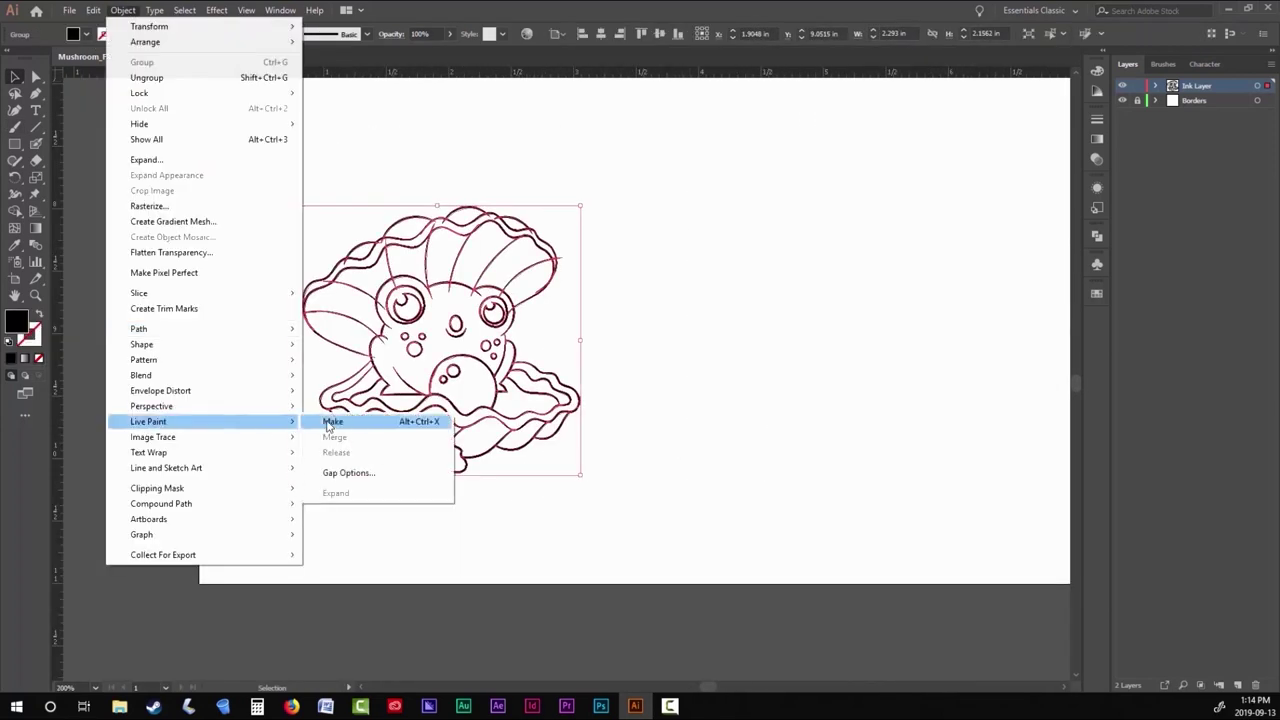
click(337, 420)
key(ctrl+shift+a)
Delete the overhanging line ends where the upper shell's bumps and ribs cross the rim and the frog's head.
key(a)
key(ctrl+equal)
key(ctrl+equal)
key(ctrl+equal)
key(ctrl+equal)
key(ctrl+equal)
key(ctrl+equal)
key(ctrl+equal)
key(ctrl+equal)
scroll(951, 243, right, 3)
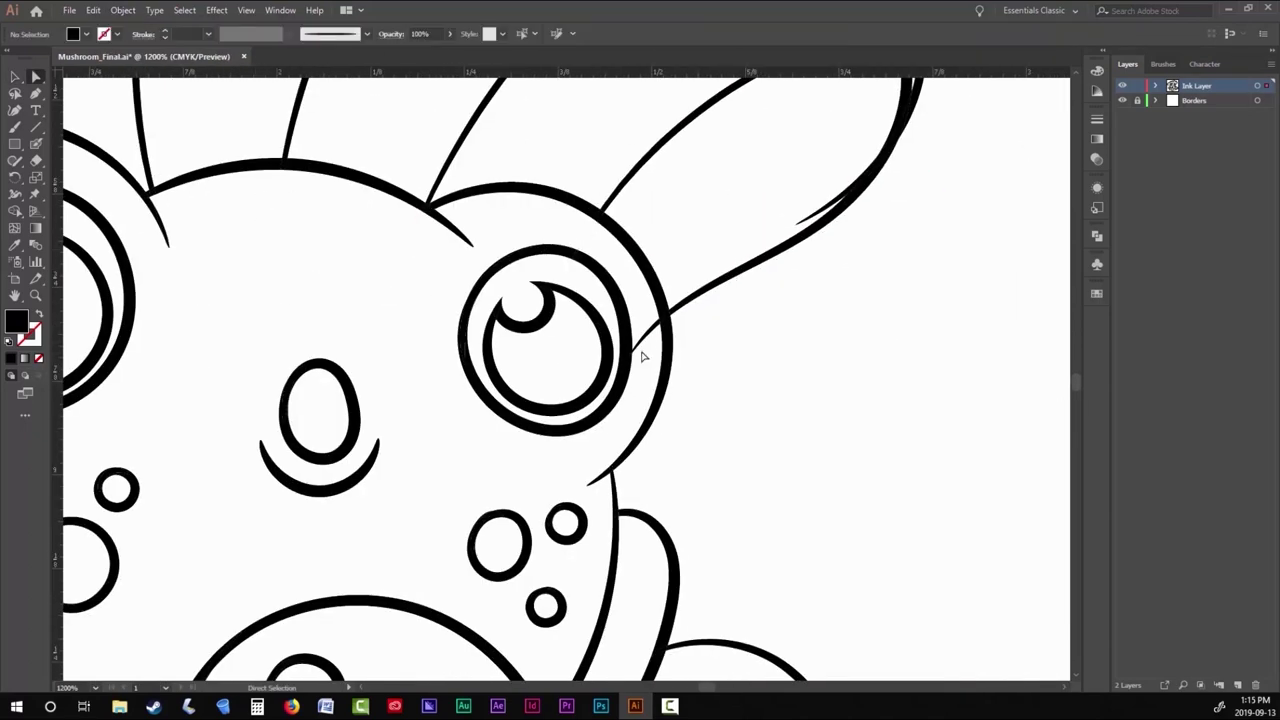
scroll(937, 257, up, 3)
scroll(937, 257, right, 5)
click(518, 168)
scroll(518, 168, right, 4)
key(ctrl+shift+a)
scroll(740, 246, up, 10)
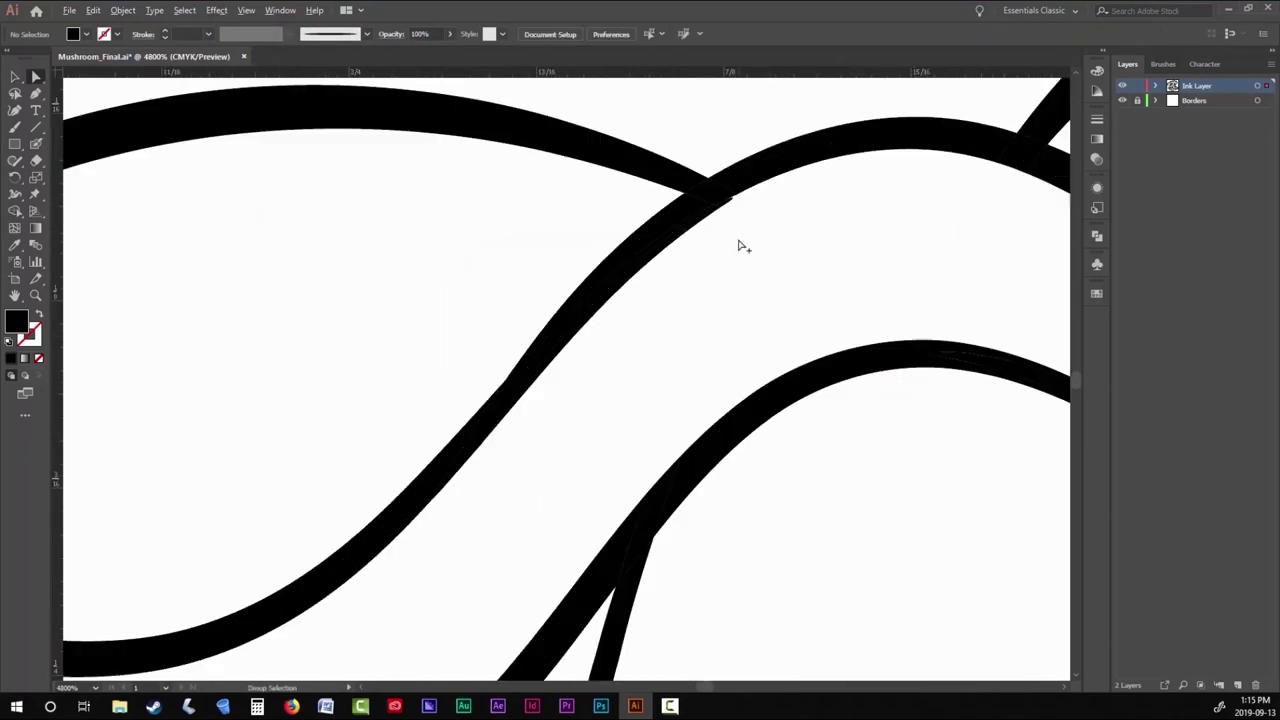
scroll(767, 441, down, 15)
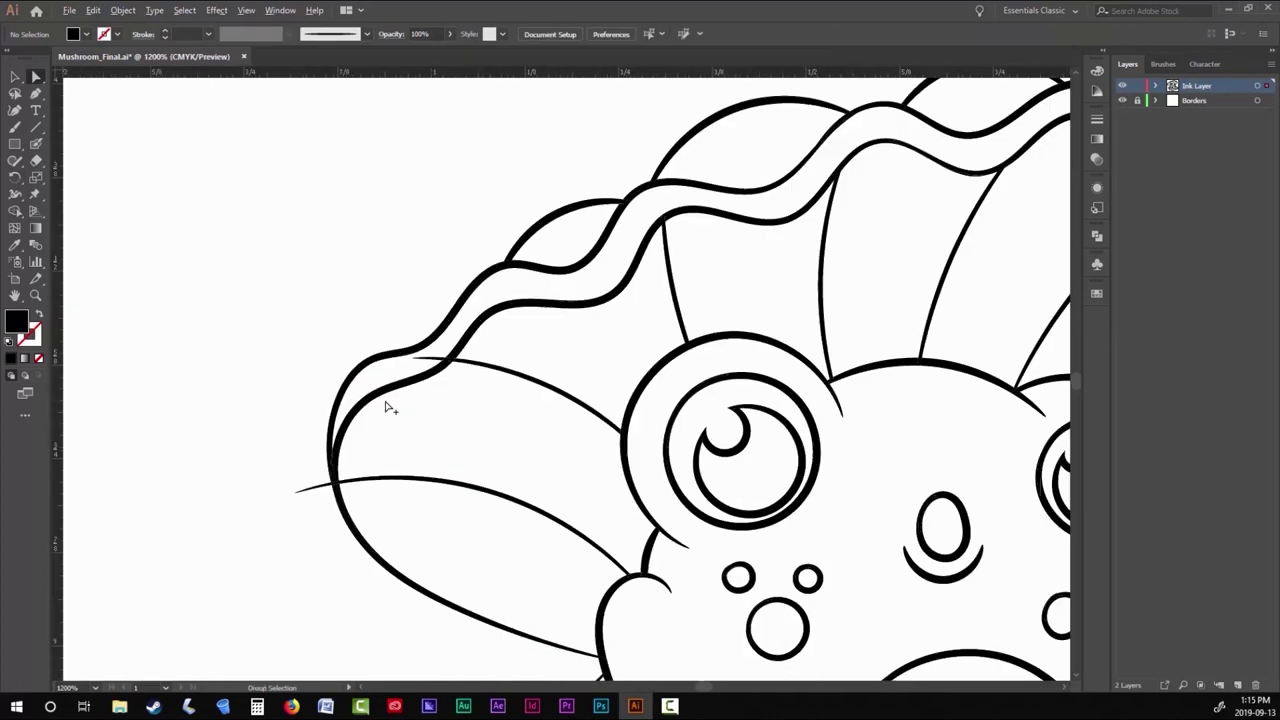
click(69, 10)
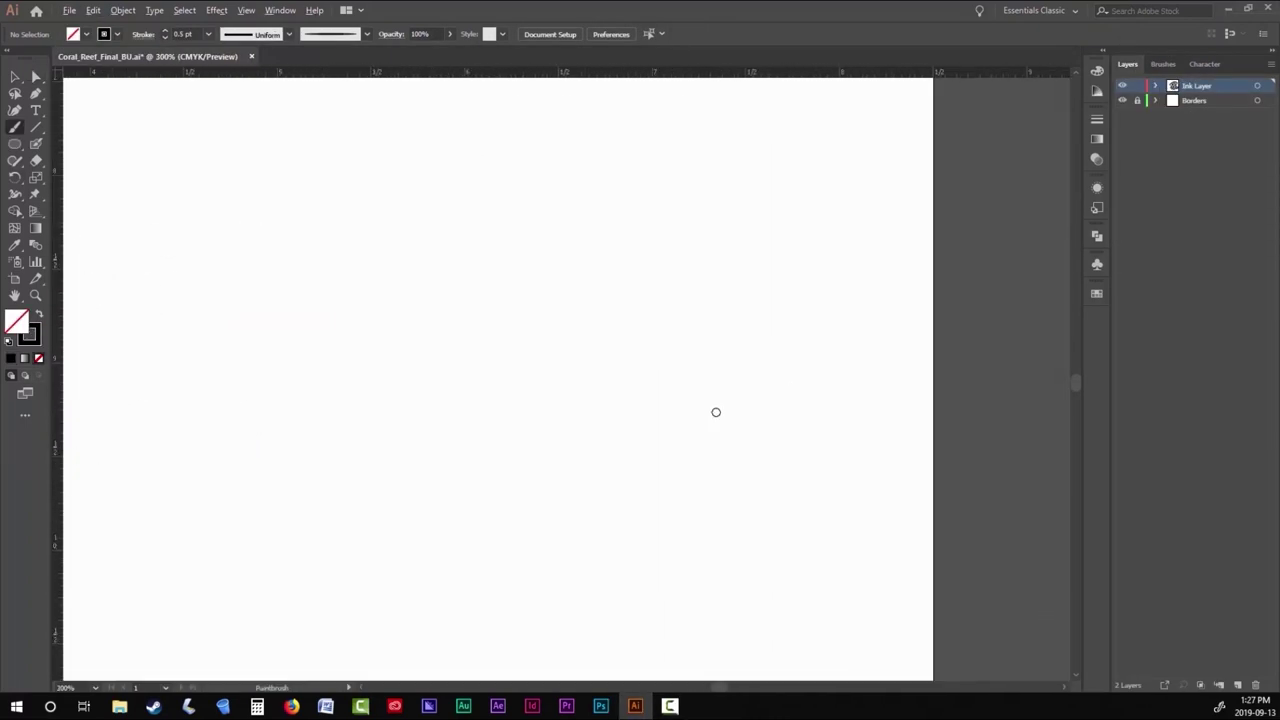
In Coral_Reef_Final_BU.ai, paint a new frog's two round eye bulges and the arc of the head between them.
scroll(716, 412, up, 1)
drag(607, 333, 626, 303)
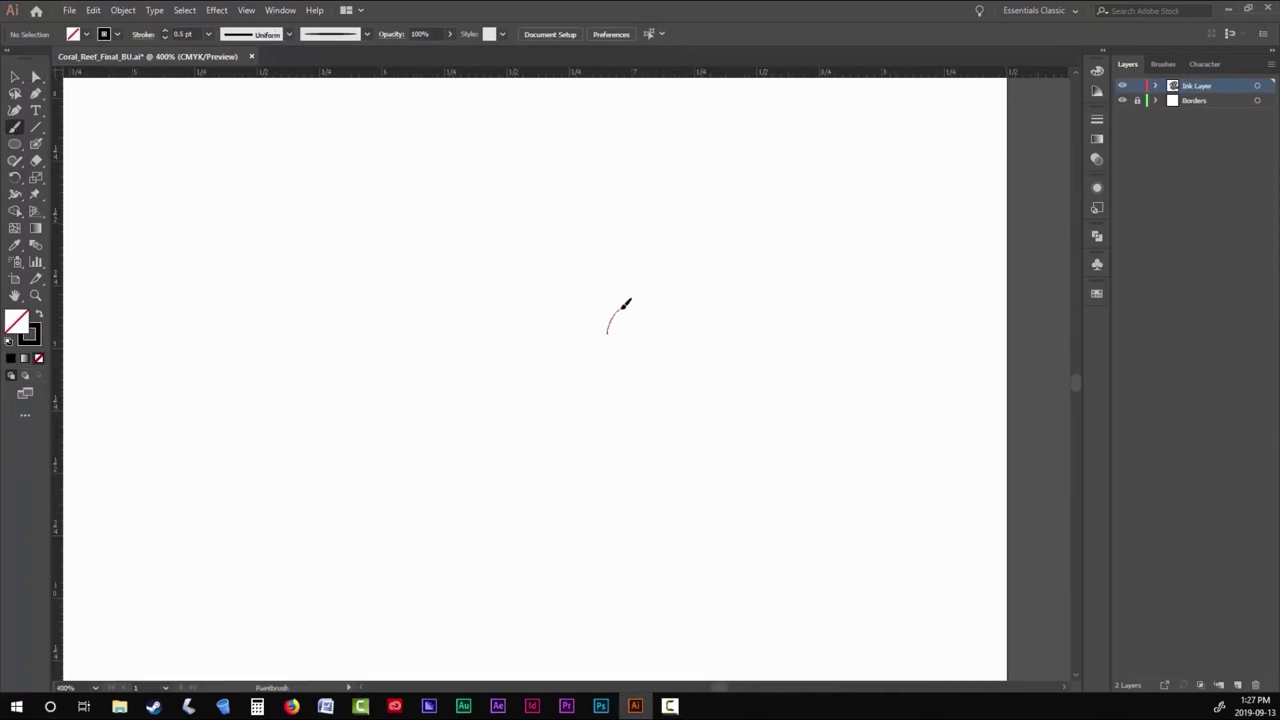
drag(685, 396, 686, 398)
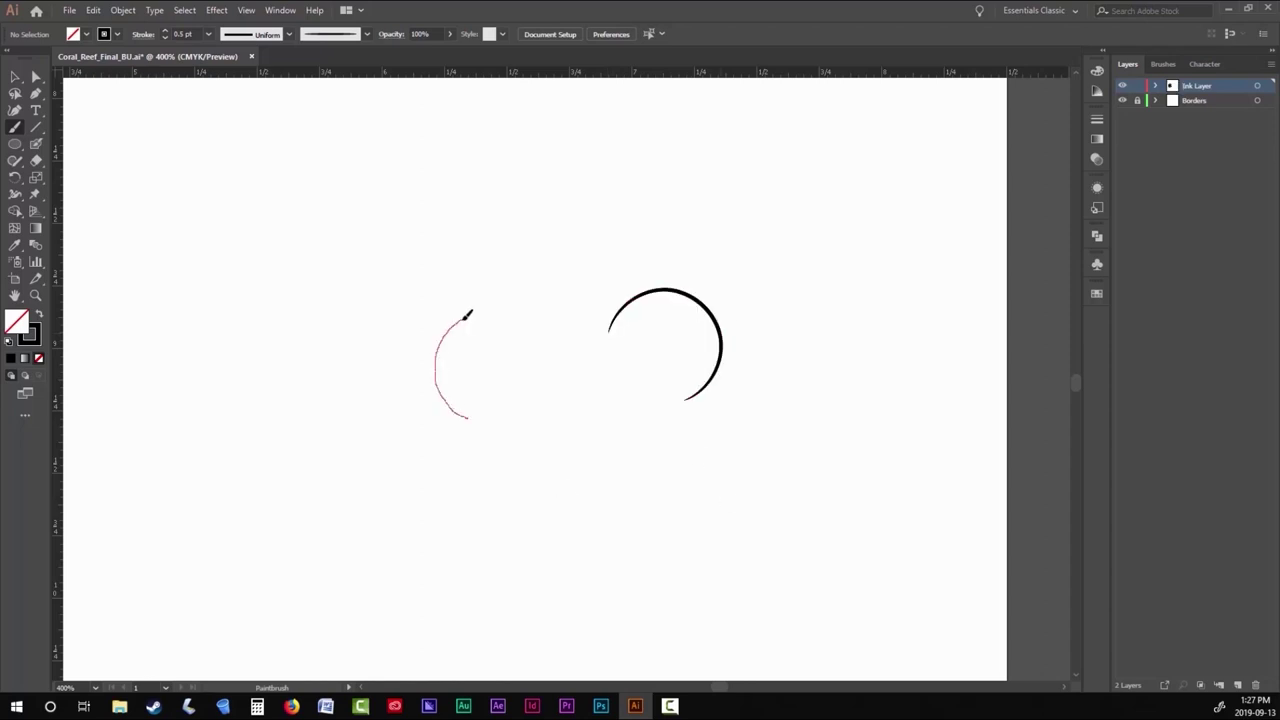
drag(466, 314, 625, 316)
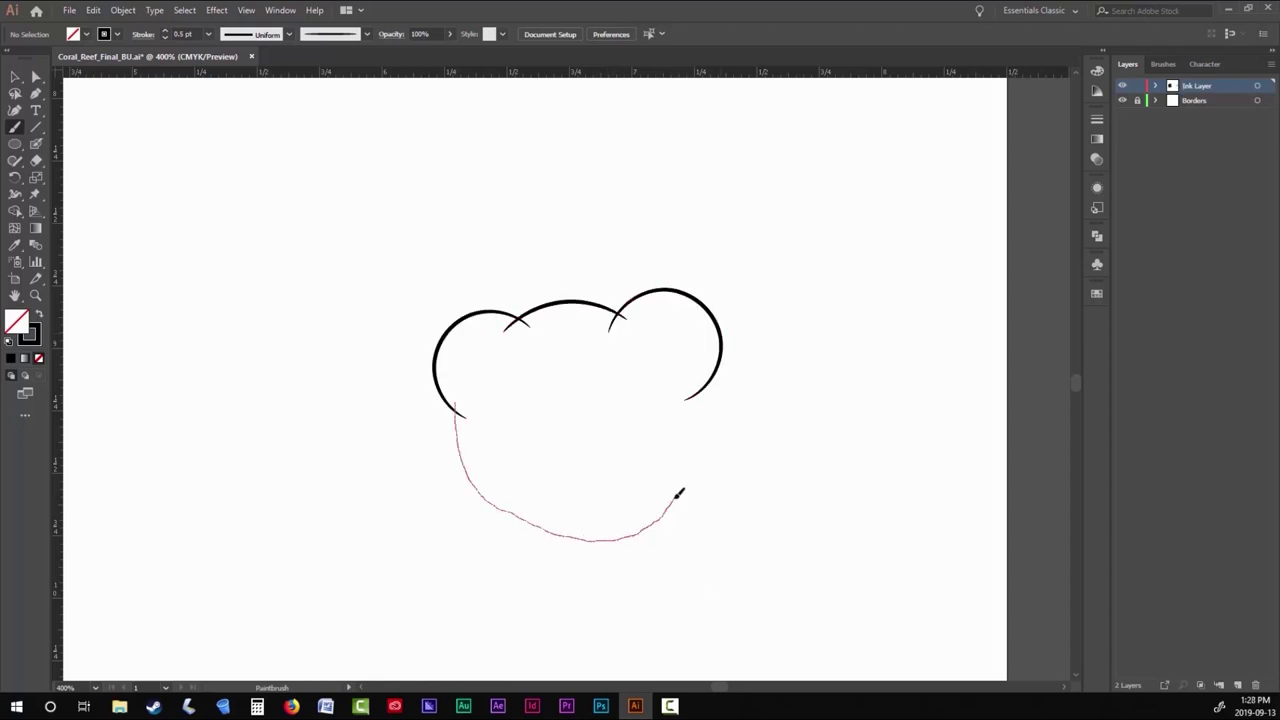
Paint the frog's rounded lower body as one smooth curve, replacing the first attempt.
drag(678, 493, 682, 488)
key(ctrl+z)
drag(455, 403, 463, 431)
drag(582, 547, 682, 475)
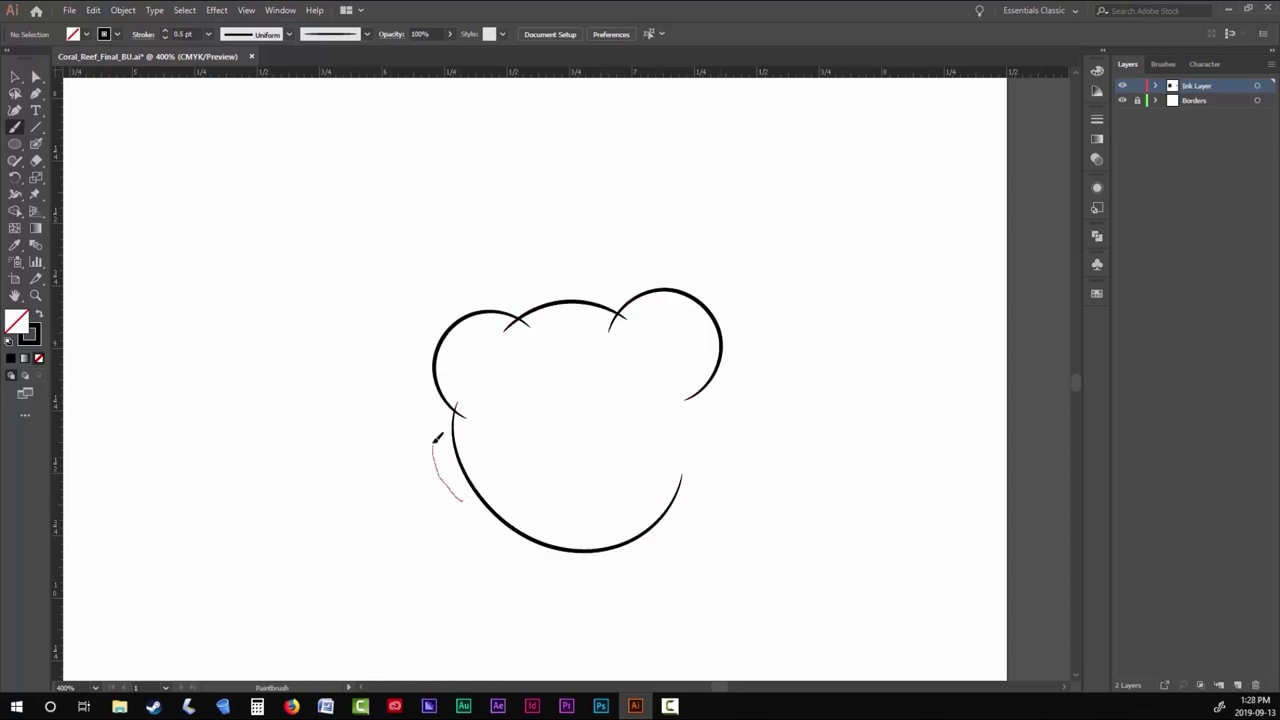
Paint the curved legs on both sides of the body and the short cheek line below the right eye bulge.
drag(437, 438, 452, 422)
drag(724, 481, 694, 522)
drag(699, 380, 708, 420)
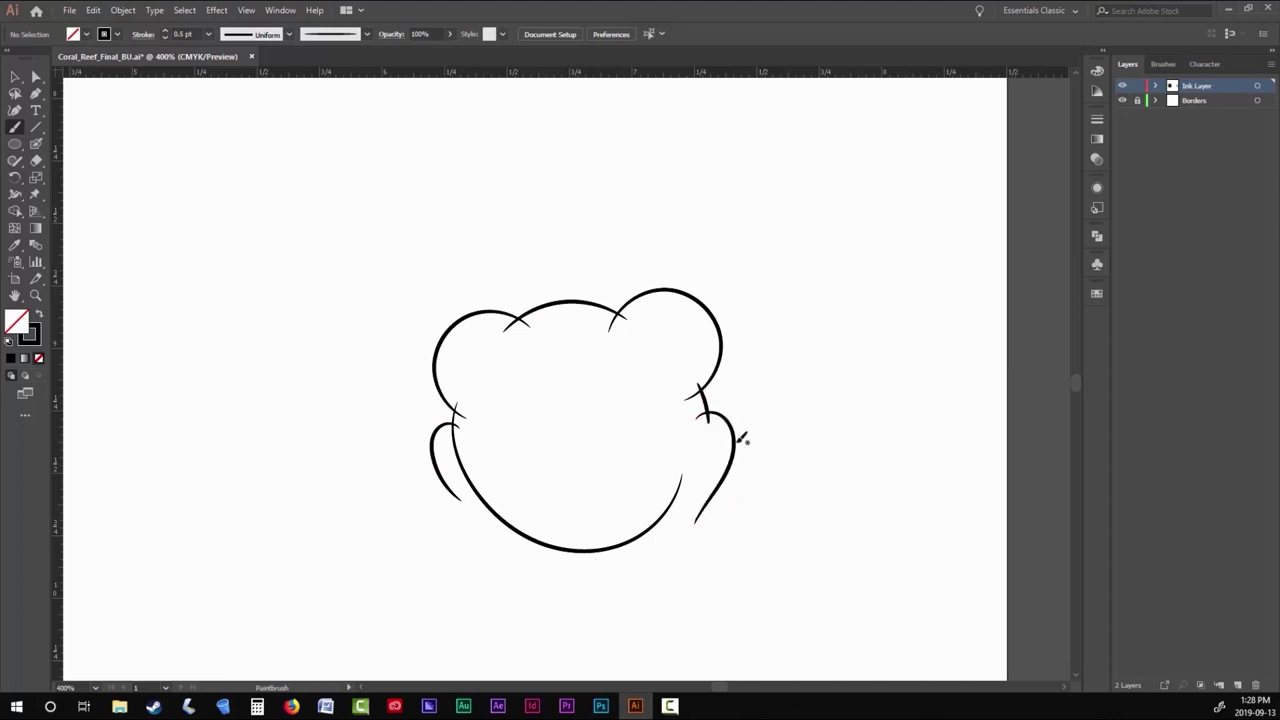
Paint both of the frog's eyes with an oval outline, a round pupil and a small highlight.
scroll(628, 487, up, 1)
drag(338, 330, 290, 325)
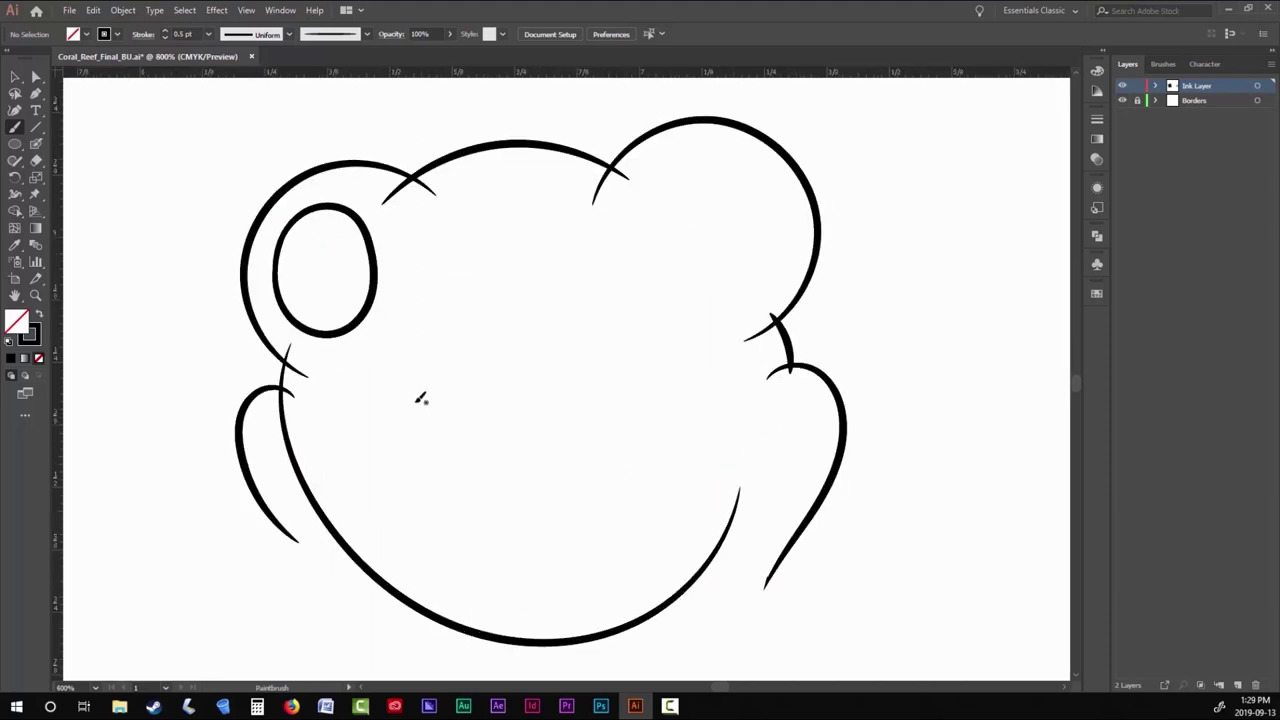
key(ctrl+z)
drag(275, 280, 312, 204)
drag(288, 297, 277, 279)
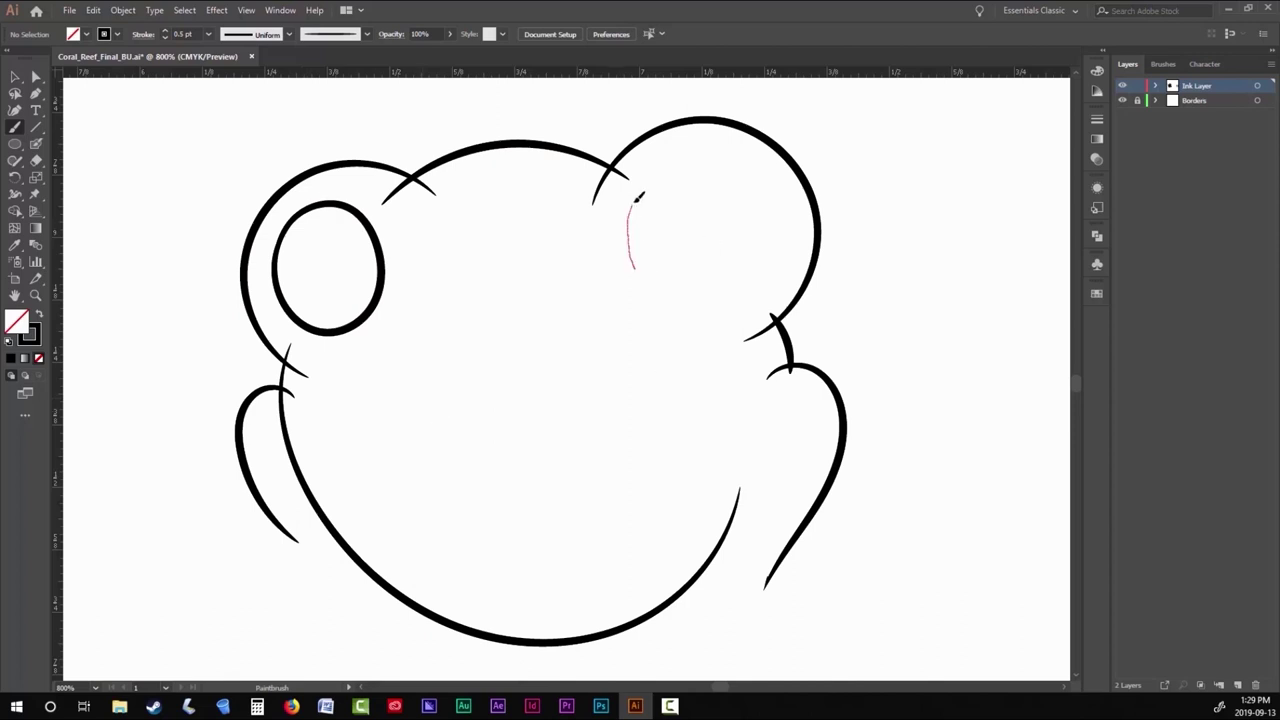
drag(677, 158, 681, 160)
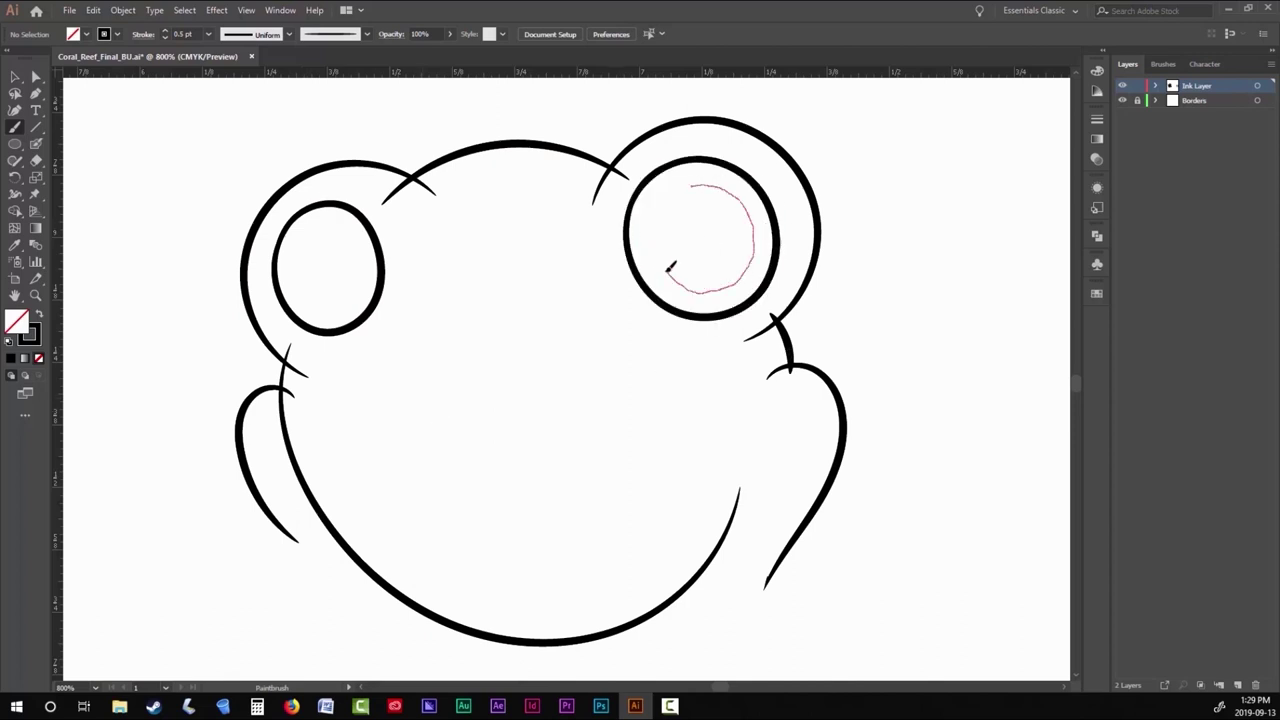
drag(670, 267, 680, 185)
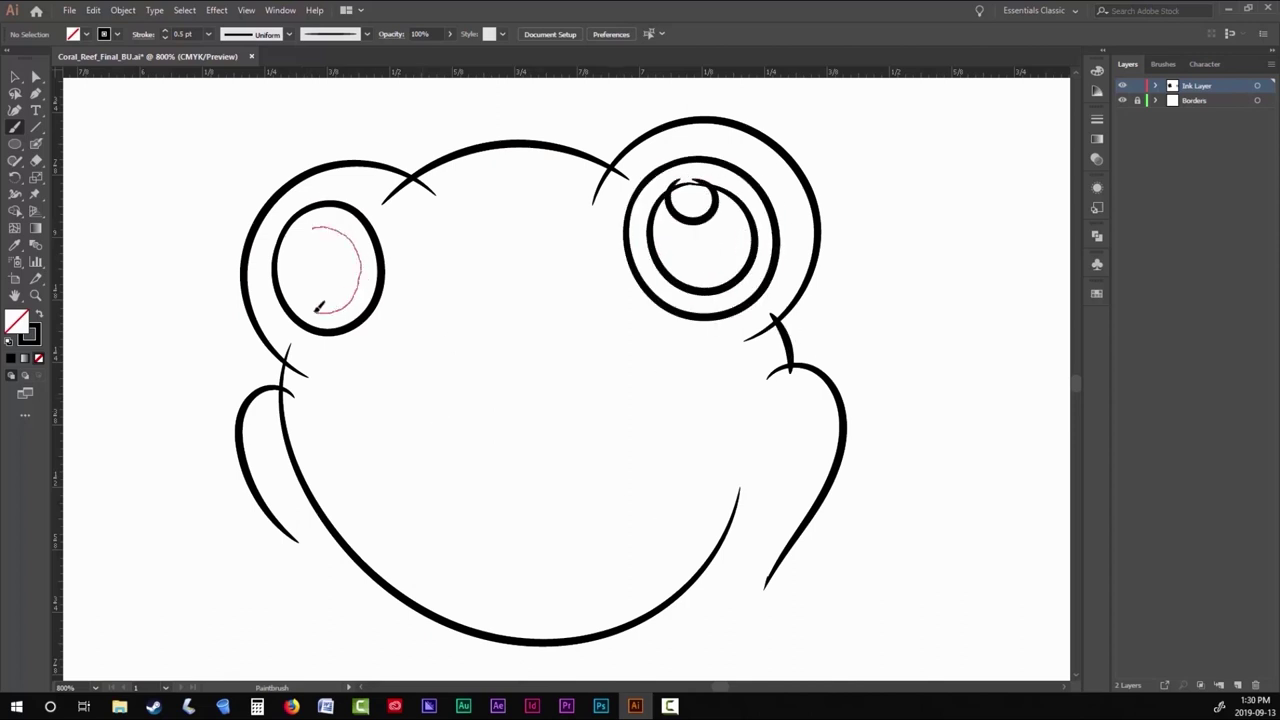
mouse_move(318, 307)
mouse_down()
mouse_move(330, 224)
mouse_move(316, 224)
mouse_up()
Paint the frog's smiling mouth with a short curved cheek line crossing each end.
mouse_move(440, 318)
mouse_down()
mouse_move(494, 340)
mouse_move(535, 310)
mouse_up()
drag(452, 290, 434, 356)
key(ctrl+z)
drag(449, 286, 432, 352)
drag(519, 288, 548, 343)
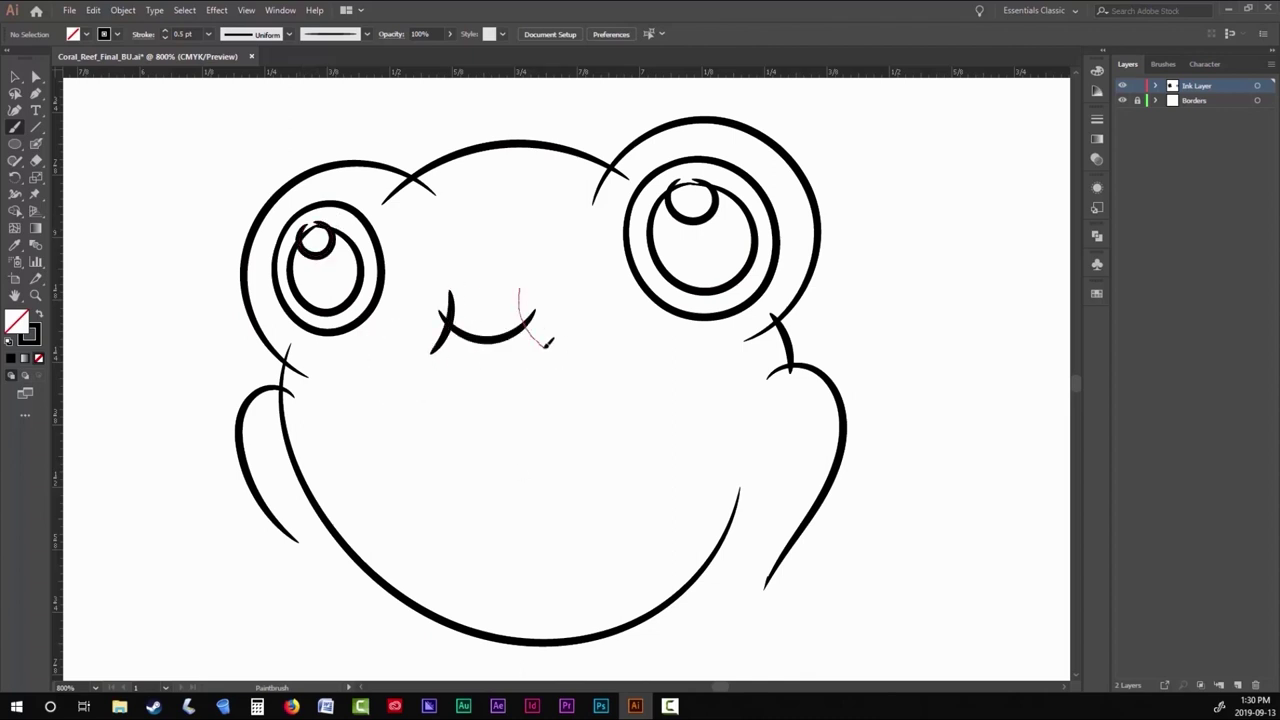
Set the stroke weight to 0.4 pt and paint three round spots on each of the frog's cheeks.
click(164, 38)
drag(668, 452, 630, 430)
mouse_move(622, 357)
mouse_down()
mouse_move(614, 376)
mouse_move(621, 356)
mouse_up()
mouse_move(696, 356)
mouse_down()
mouse_move(684, 378)
mouse_move(694, 355)
mouse_up()
drag(372, 382, 370, 385)
drag(326, 440, 334, 455)
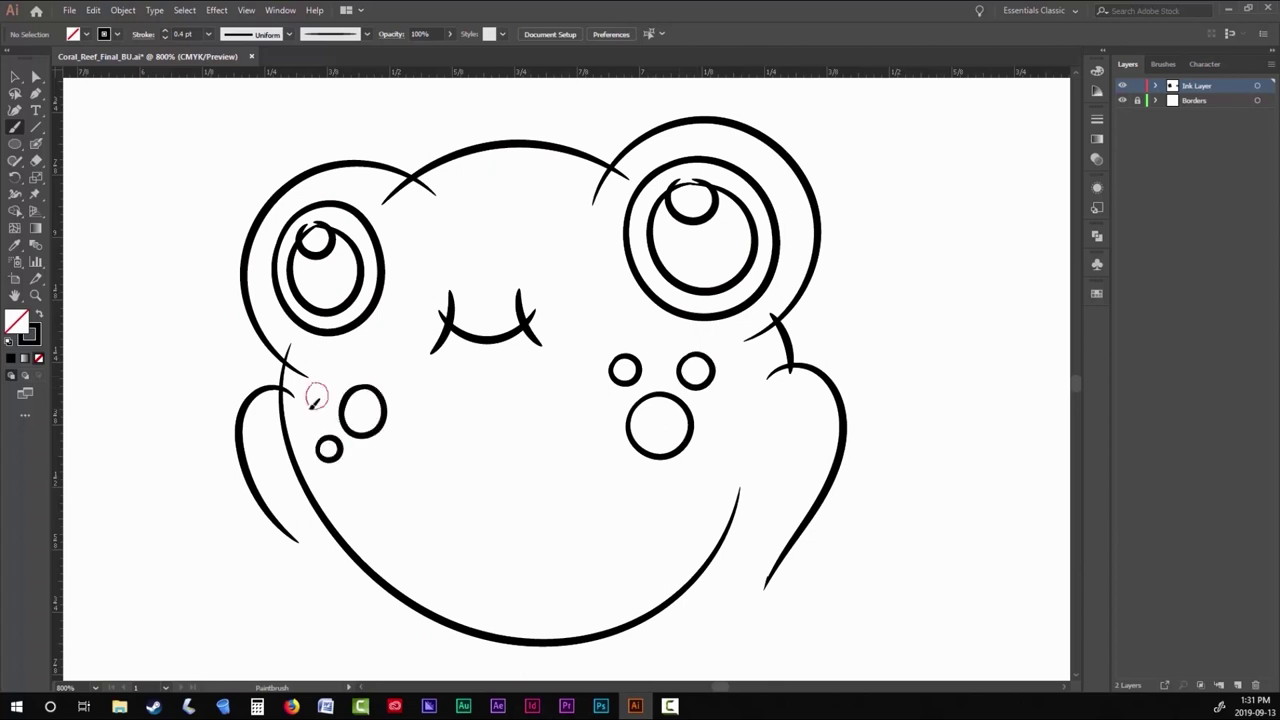
drag(313, 402, 316, 404)
Set the stroke weight to 0.5 pt and paint three overlapping rocks in front of the frog's lower left side.
key(ctrl+minus)
double_click(15, 127)
key(Return)
click(164, 30)
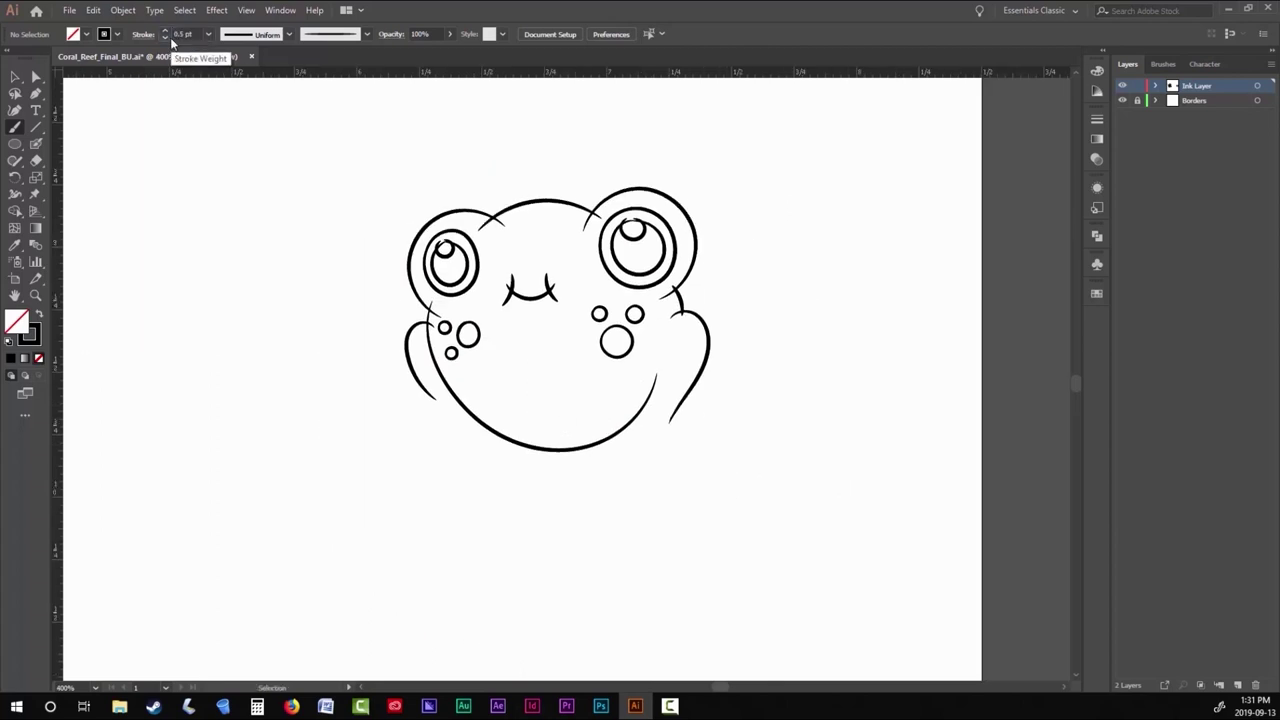
key(ctrl+plus)
drag(380, 473, 366, 463)
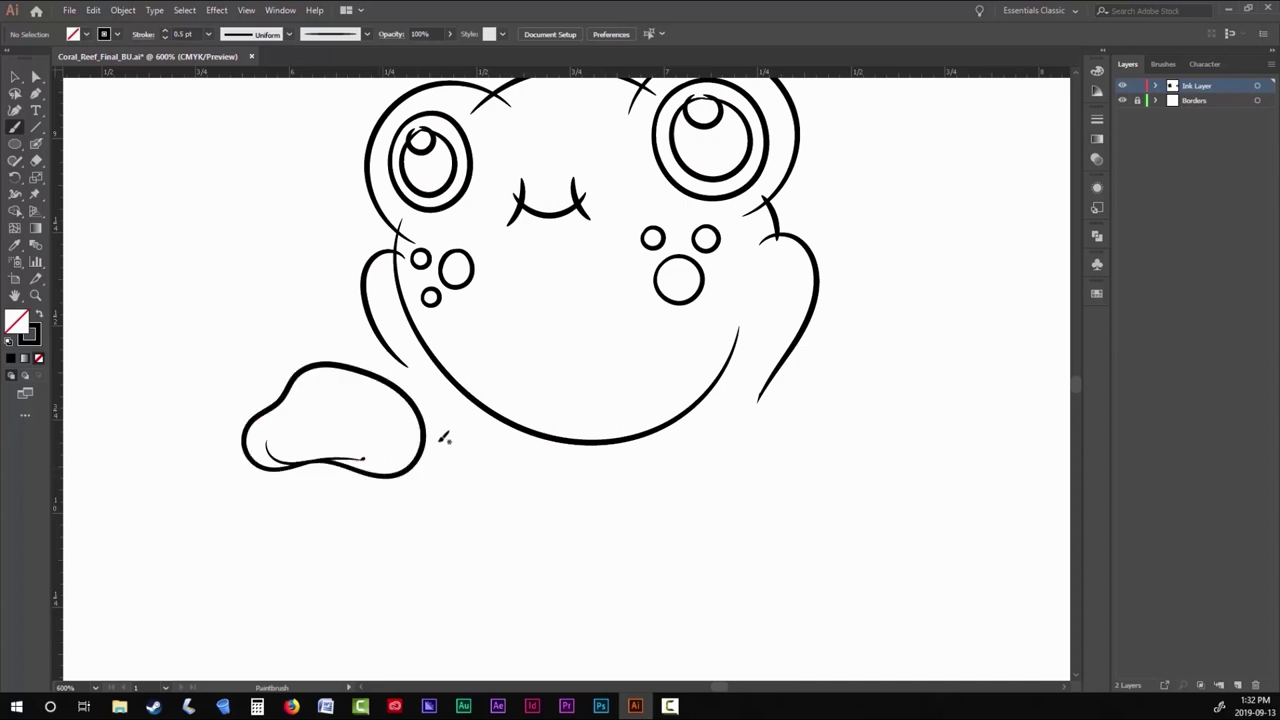
drag(468, 466, 466, 462)
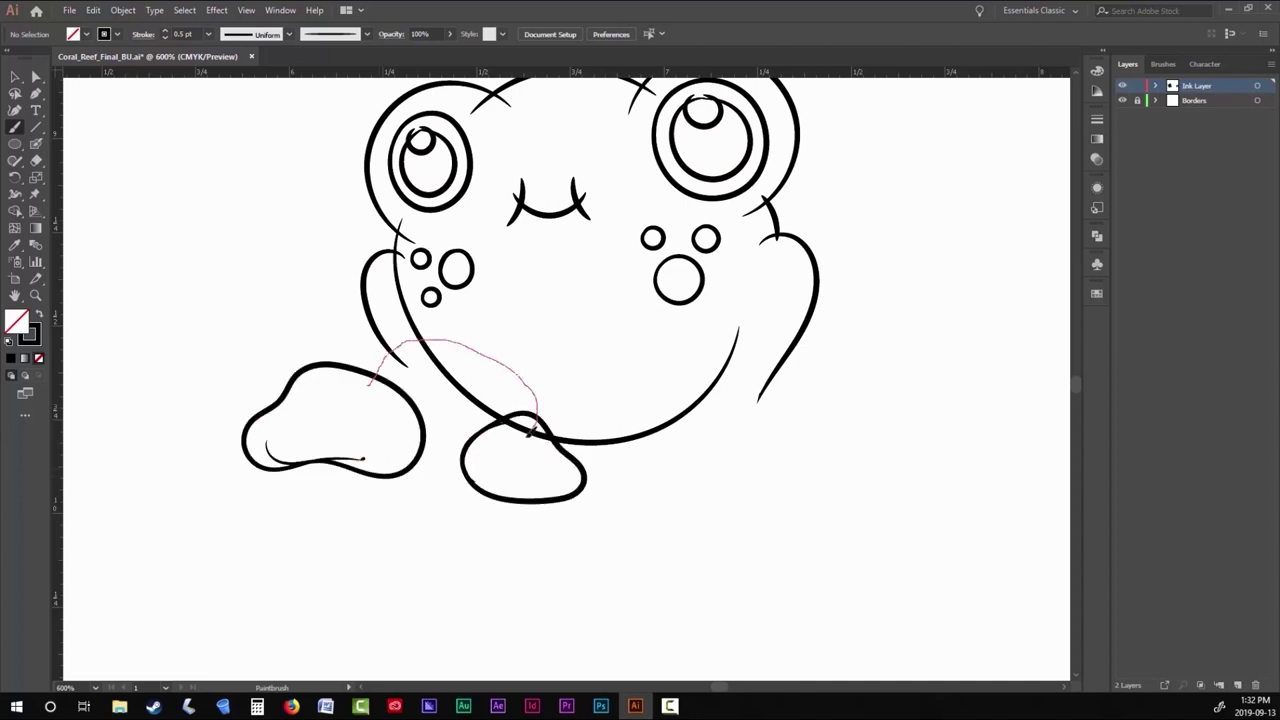
drag(531, 428, 392, 440)
Paint a small front rock and two larger rocks behind it below the frog's right side.
drag(709, 484, 711, 482)
drag(525, 405, 563, 375)
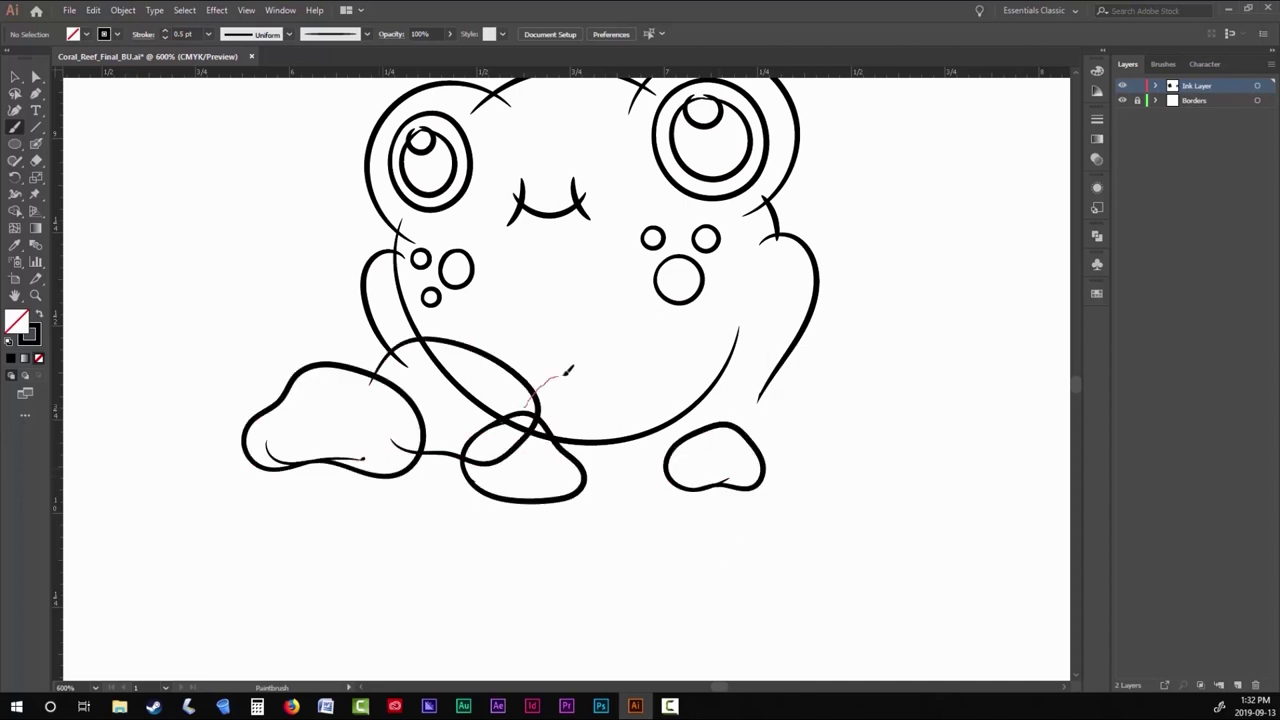
drag(706, 456, 535, 457)
drag(810, 381, 815, 378)
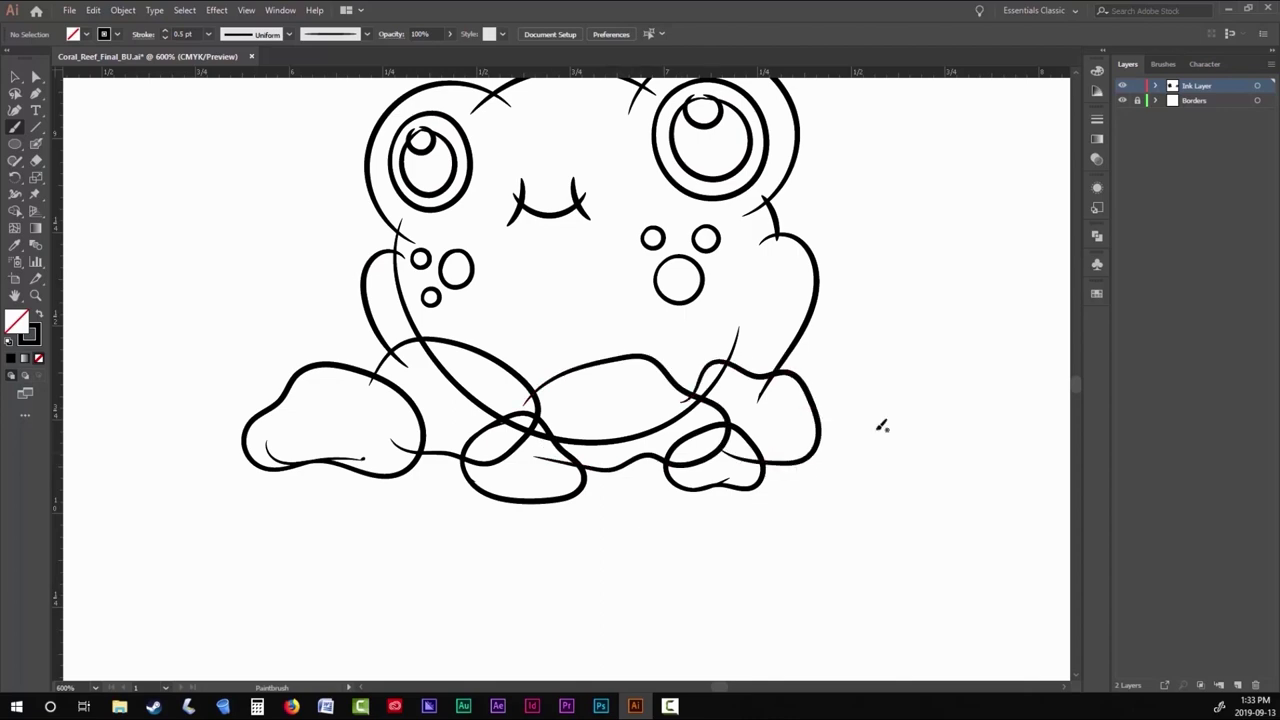
Expand the appearance of all the frog and rock artwork into filled shapes.
key(ctrl+minus)
key(ctrl+minus)
key(v)
key(ctrl+a)
click(93, 10)
click(197, 178)
click(197, 178)
key(a)
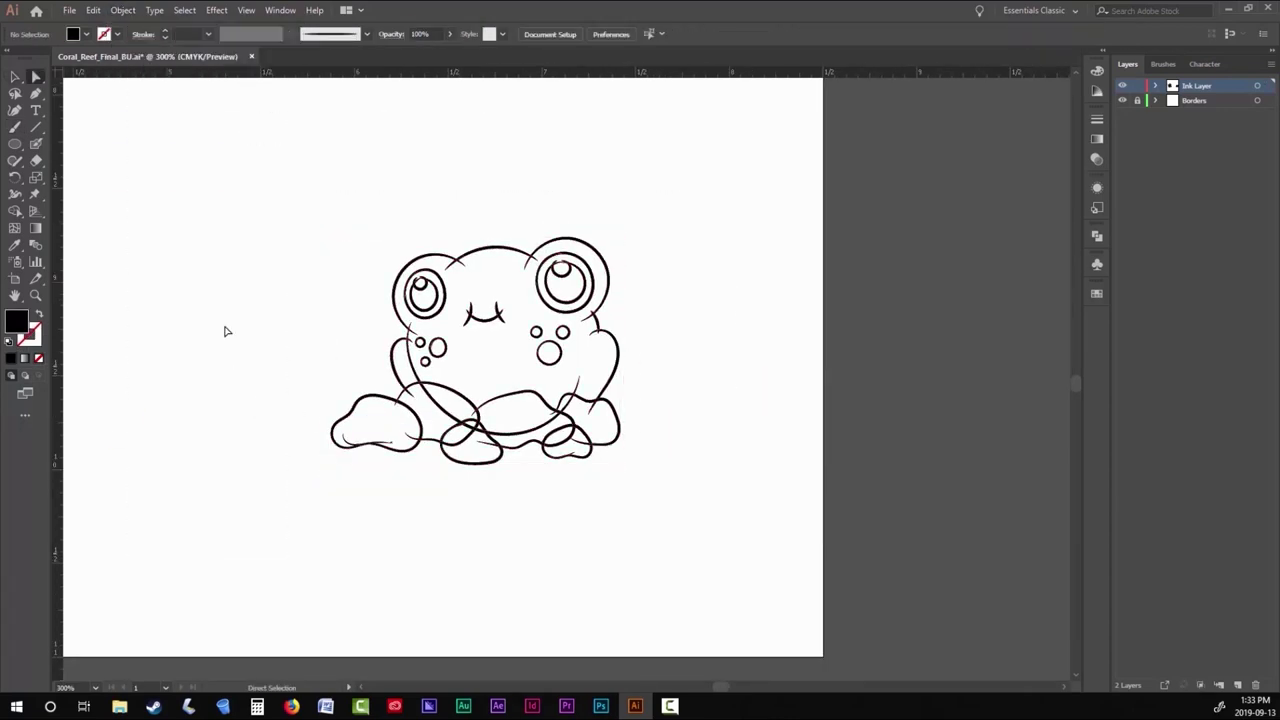
Delete the body and rock line segments that overlap the rocks in front.
scroll(434, 437, up, 4)
scroll(386, 206, down, 3)
click(600, 355)
key(Delete)
key(Delete)
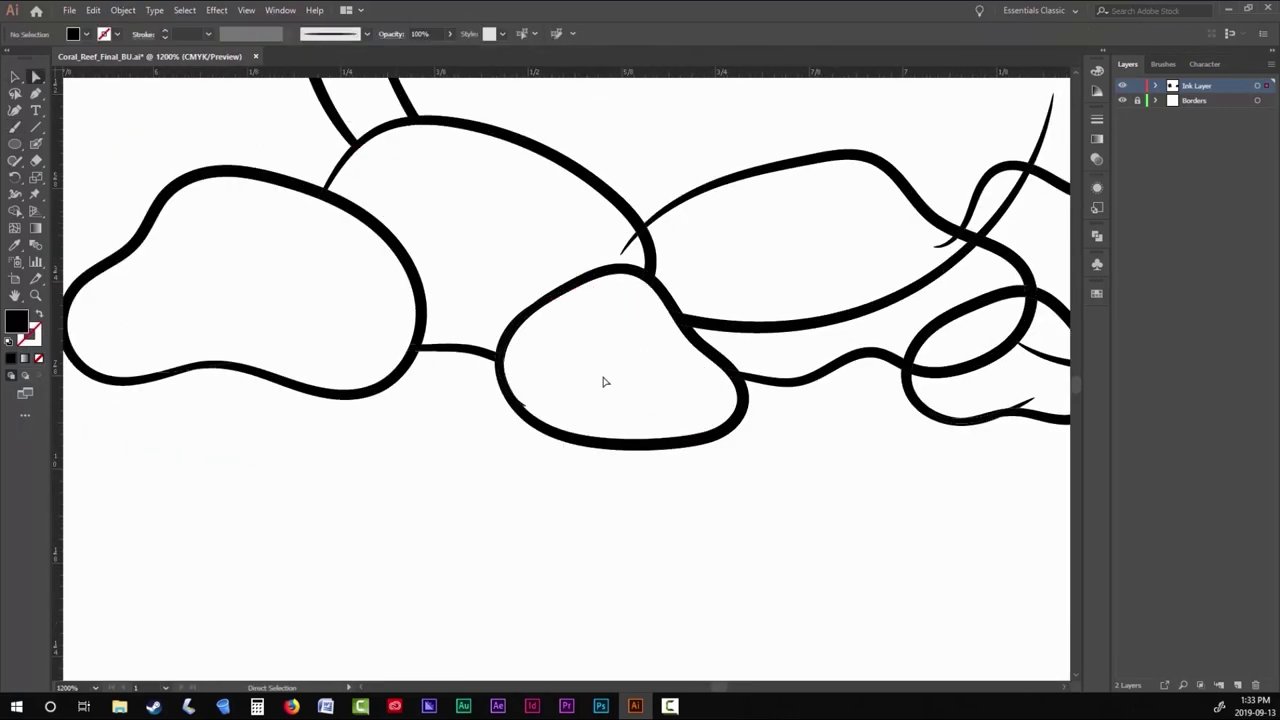
scroll(590, 360, up, 4)
scroll(851, 308, down, 3)
scroll(695, 328, up, 1)
scroll(695, 328, down, 8)
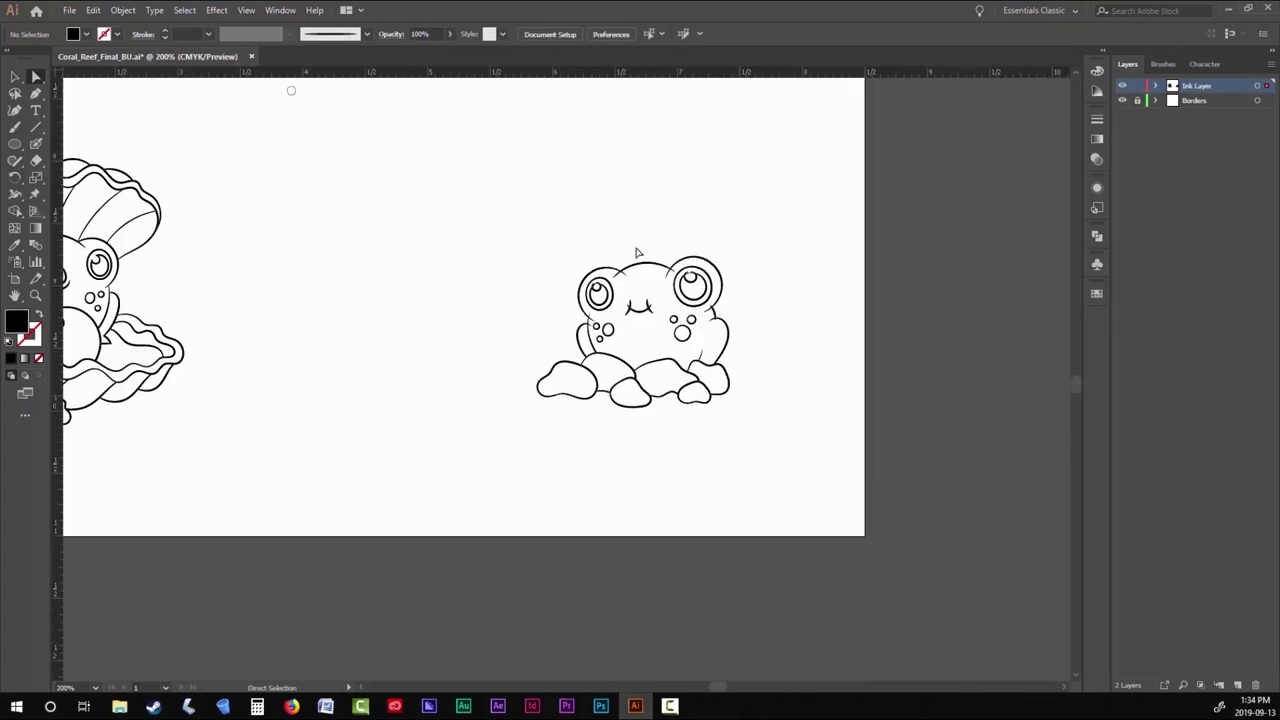
Delete the excess line ends around the frog's head, eye bulges, legs and eye highlights.
scroll(389, 260, up, 9)
scroll(389, 260, down, 6)
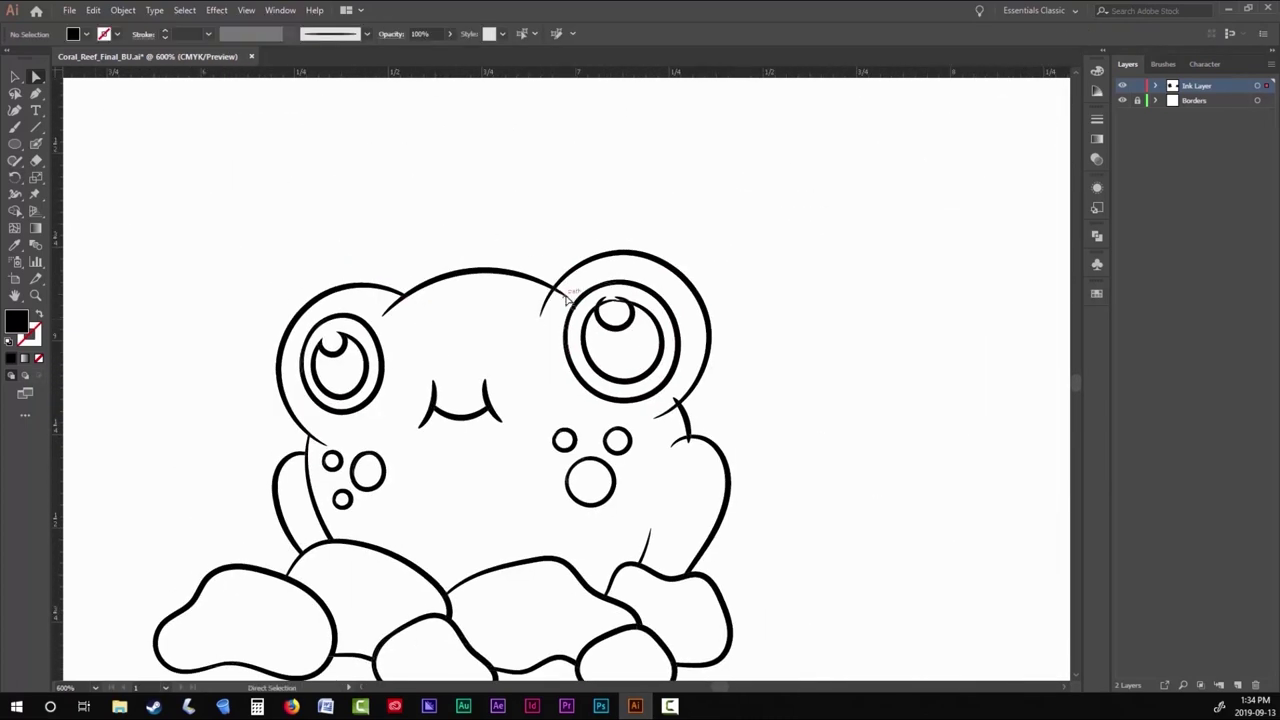
scroll(537, 249, up, 7)
scroll(690, 347, down, 8)
Paint a wavy, pointed seaweed blade rising from the rocks at the frog's left side, redrawing one edge line.
double_click(15, 127)
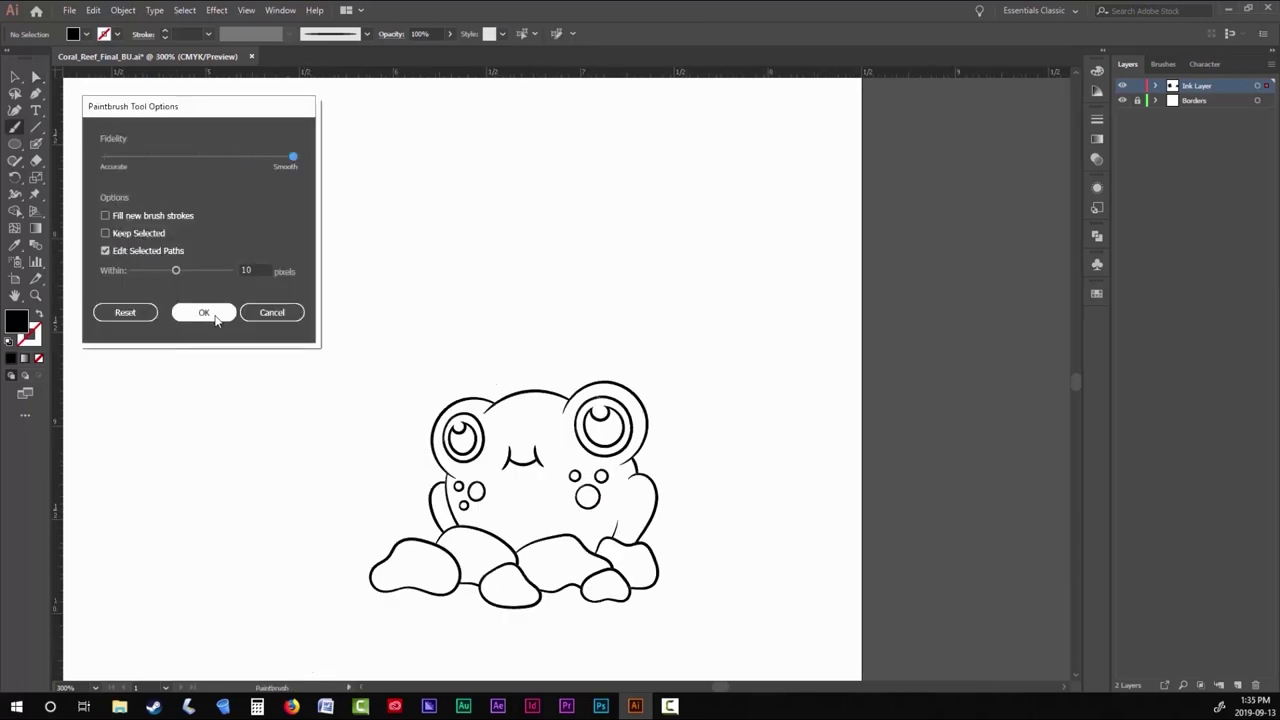
key(Return)
drag(415, 410, 432, 500)
drag(393, 214, 435, 245)
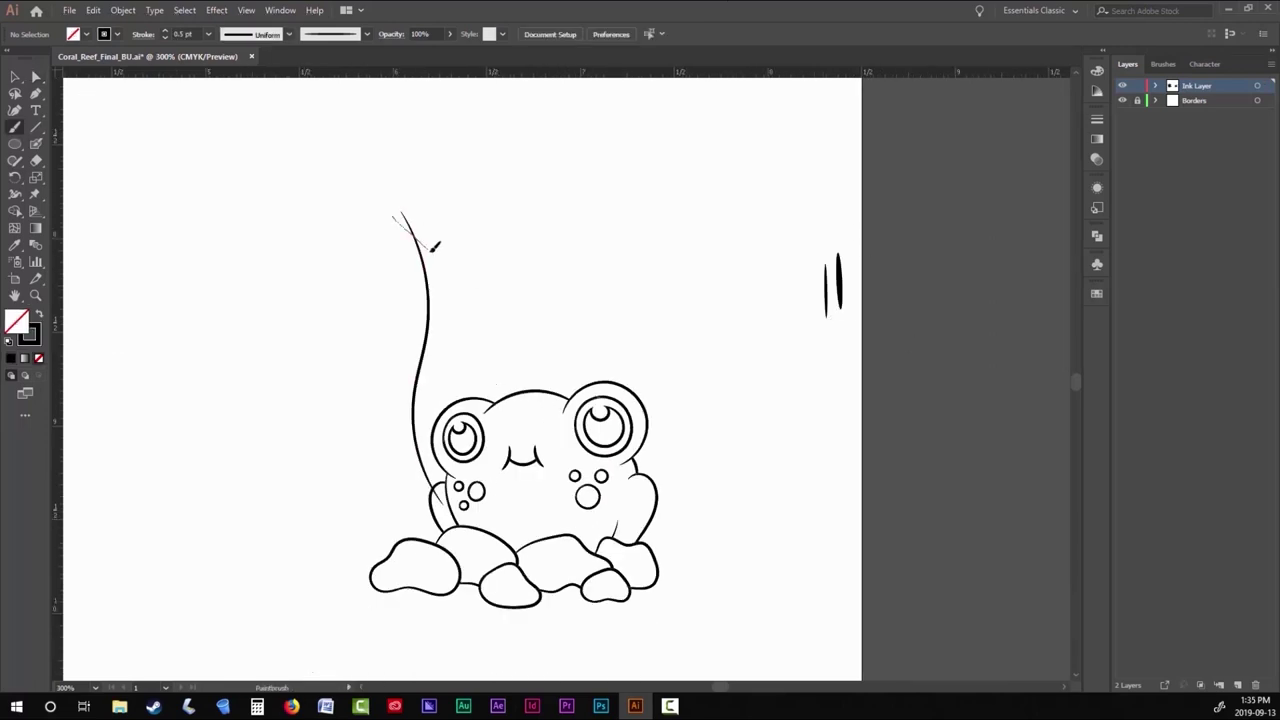
drag(408, 487, 412, 540)
ctrl+click(412, 380)
key(Delete)
drag(393, 214, 420, 238)
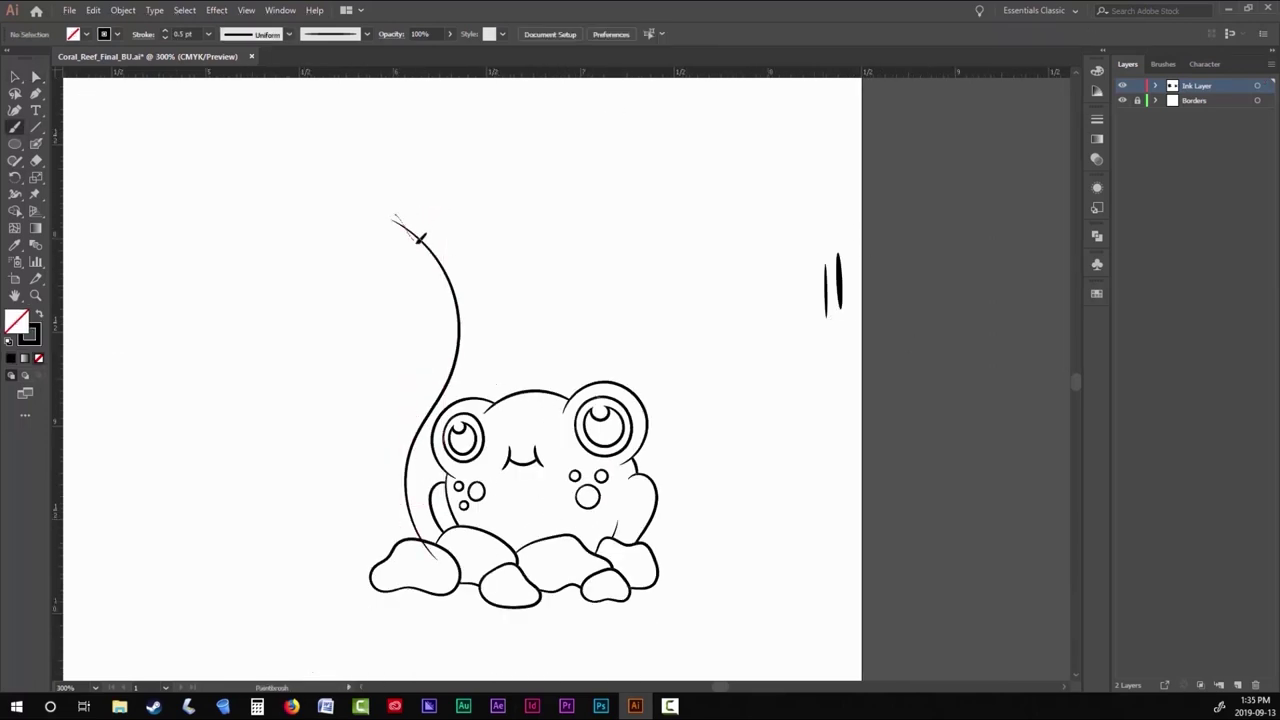
drag(438, 500, 440, 506)
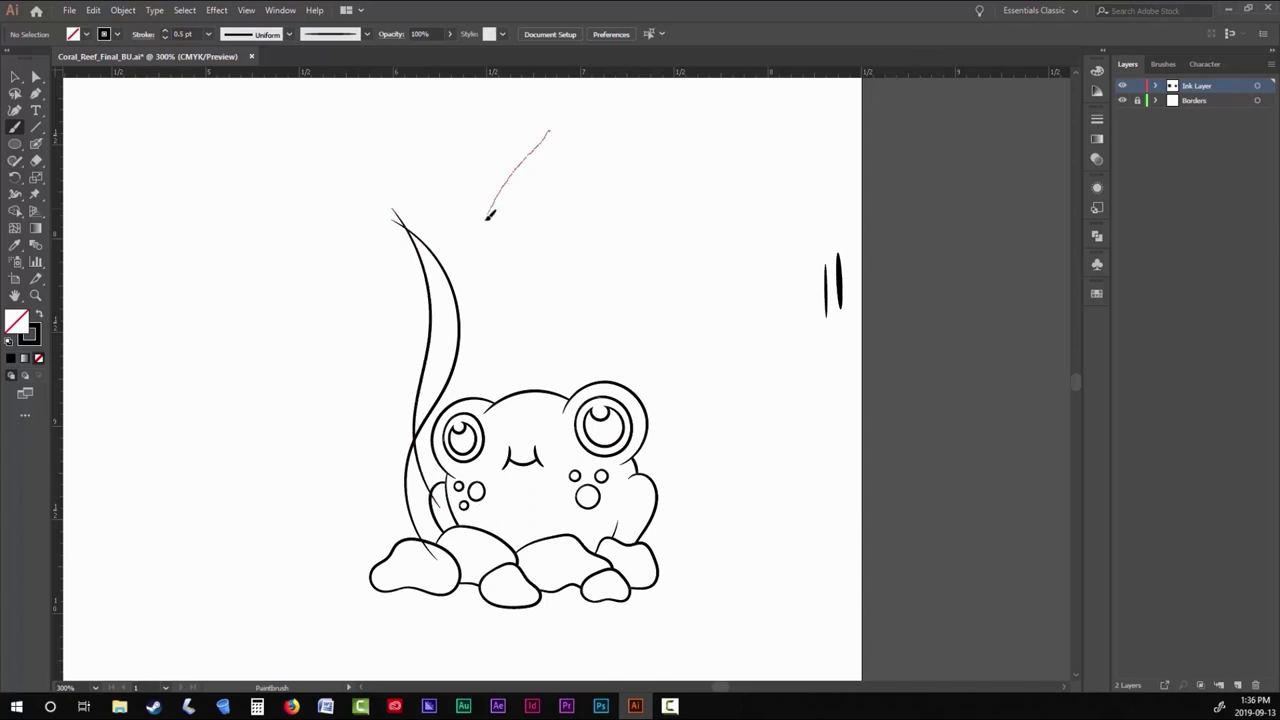
Paint two taller crossing seaweed blades rising from behind the frog's head near its left eye.
mouse_move(489, 215)
mouse_down()
mouse_move(462, 398)
mouse_move(515, 410)
mouse_up()
drag(493, 108, 476, 130)
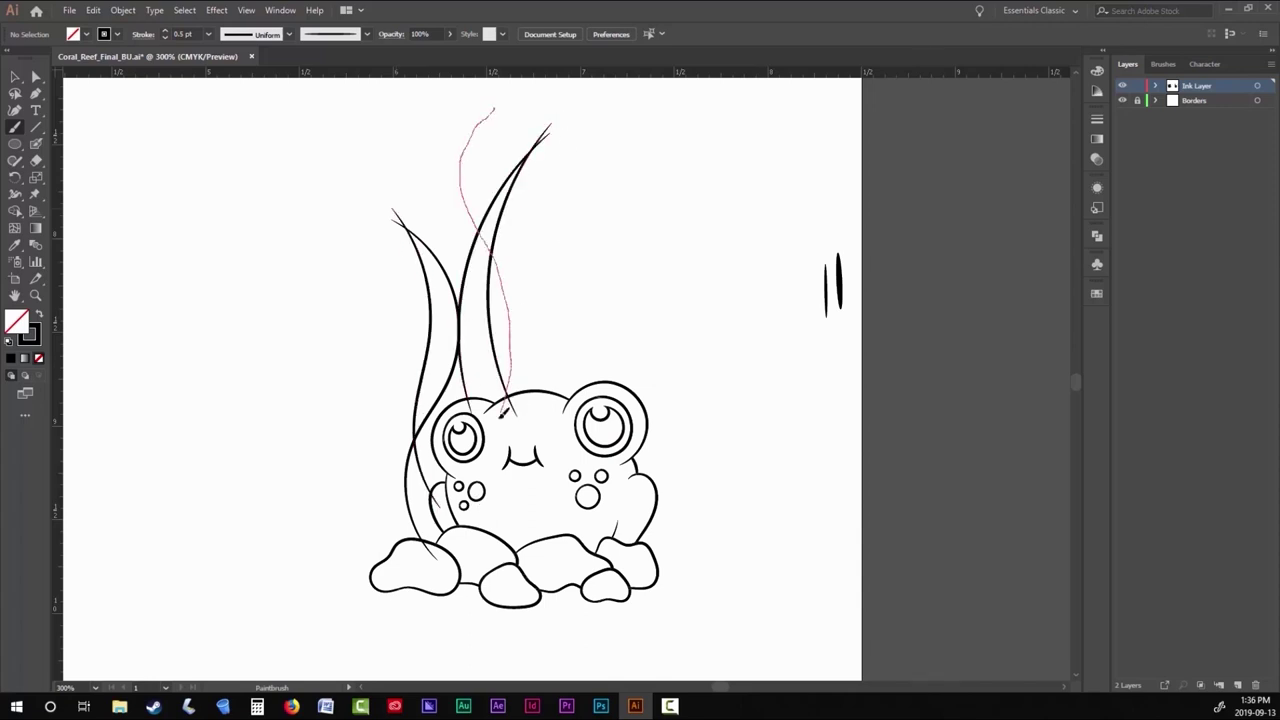
drag(501, 414, 503, 412)
drag(494, 100, 488, 186)
drag(481, 413, 480, 416)
Paint a short seaweed blade above the head and two long curved blades behind the frog's right eye.
mouse_move(549, 262)
mouse_down()
mouse_move(553, 336)
mouse_move(512, 394)
mouse_up()
drag(566, 258, 540, 390)
mouse_move(578, 188)
mouse_down()
mouse_move(563, 246)
mouse_move(598, 375)
mouse_move(632, 348)
mouse_move(634, 380)
mouse_up()
key(ctrl+z)
mouse_move(594, 206)
mouse_down()
mouse_move(650, 278)
mouse_move(648, 408)
mouse_up()
drag(590, 208, 614, 217)
drag(645, 456, 646, 460)
Select the frog and seaweed artwork and expand its appearance into filled shapes.
key(v)
mouse_move(794, 116)
mouse_down()
mouse_move(614, 206)
mouse_move(366, 612)
mouse_up()
click(123, 10)
click(150, 94)
click(128, 263)
Delete the seaweed line segments that overlap the frog and trim the excess ends at the blade tips and crossings.
scroll(543, 229, up, 5)
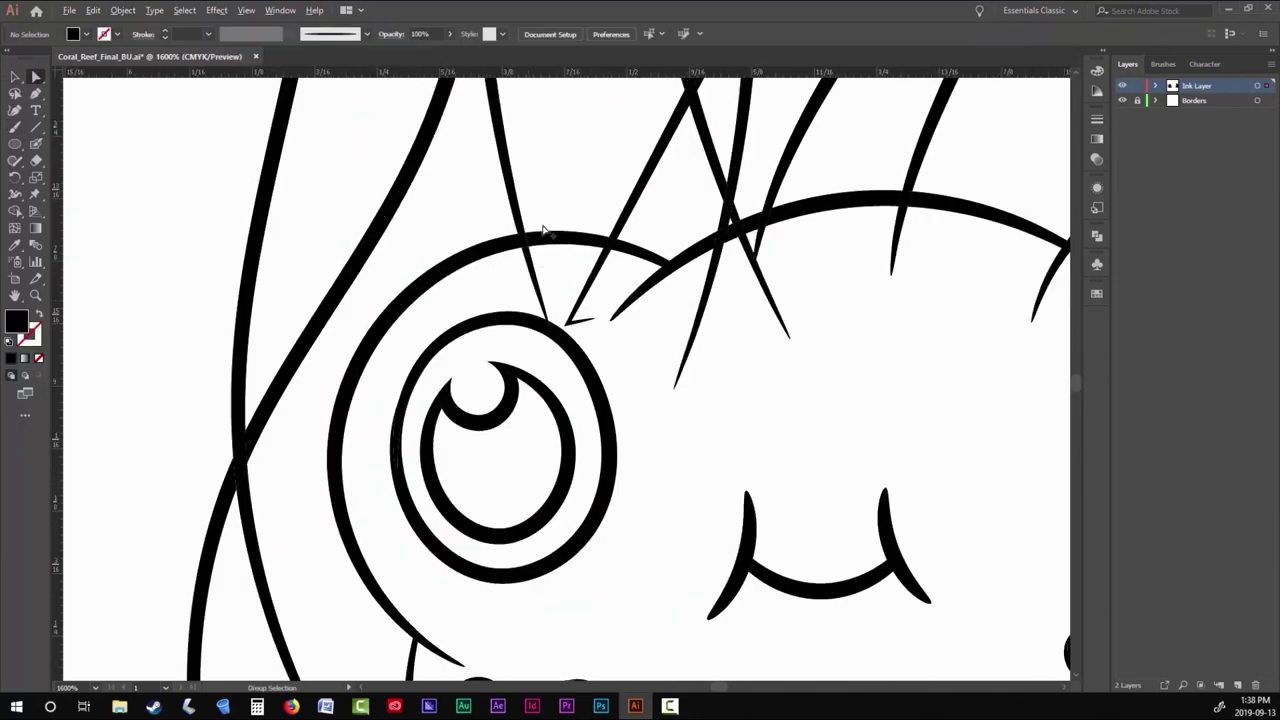
drag(663, 271, 794, 386)
key(a)
scroll(623, 357, down, 5)
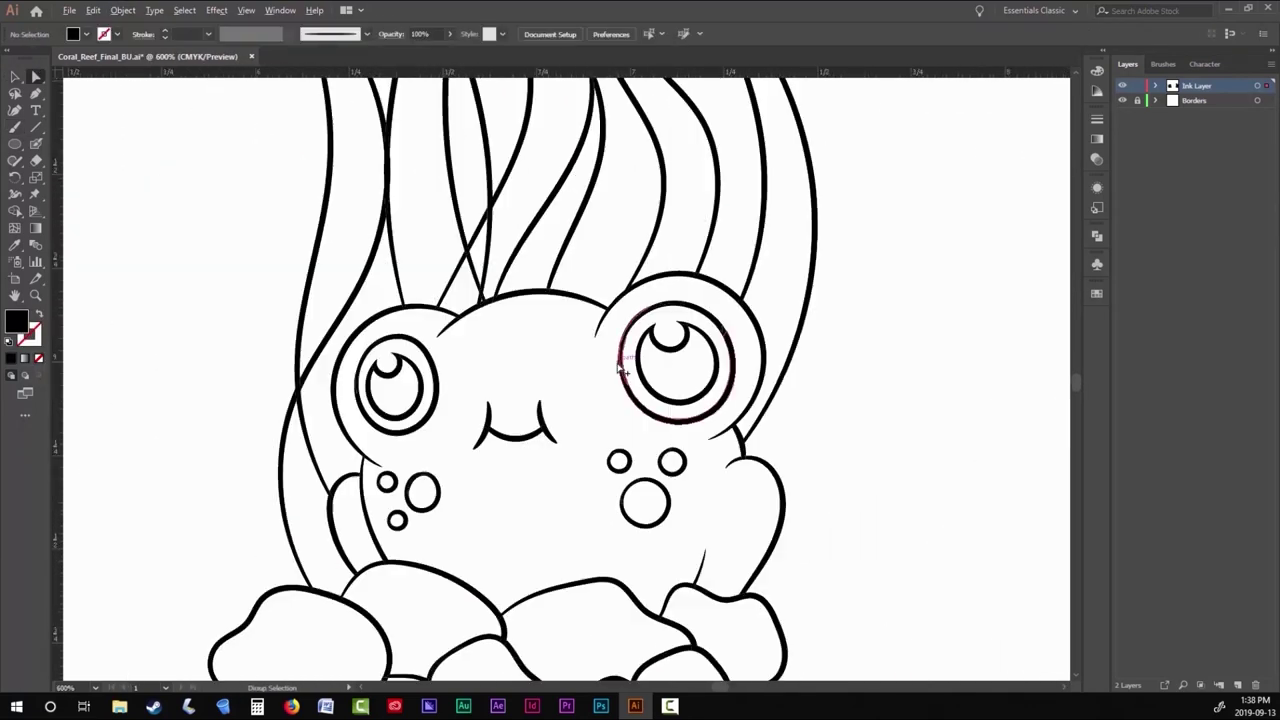
scroll(200, 346, up, 3)
scroll(812, 248, up, 1)
scroll(409, 480, down, 3)
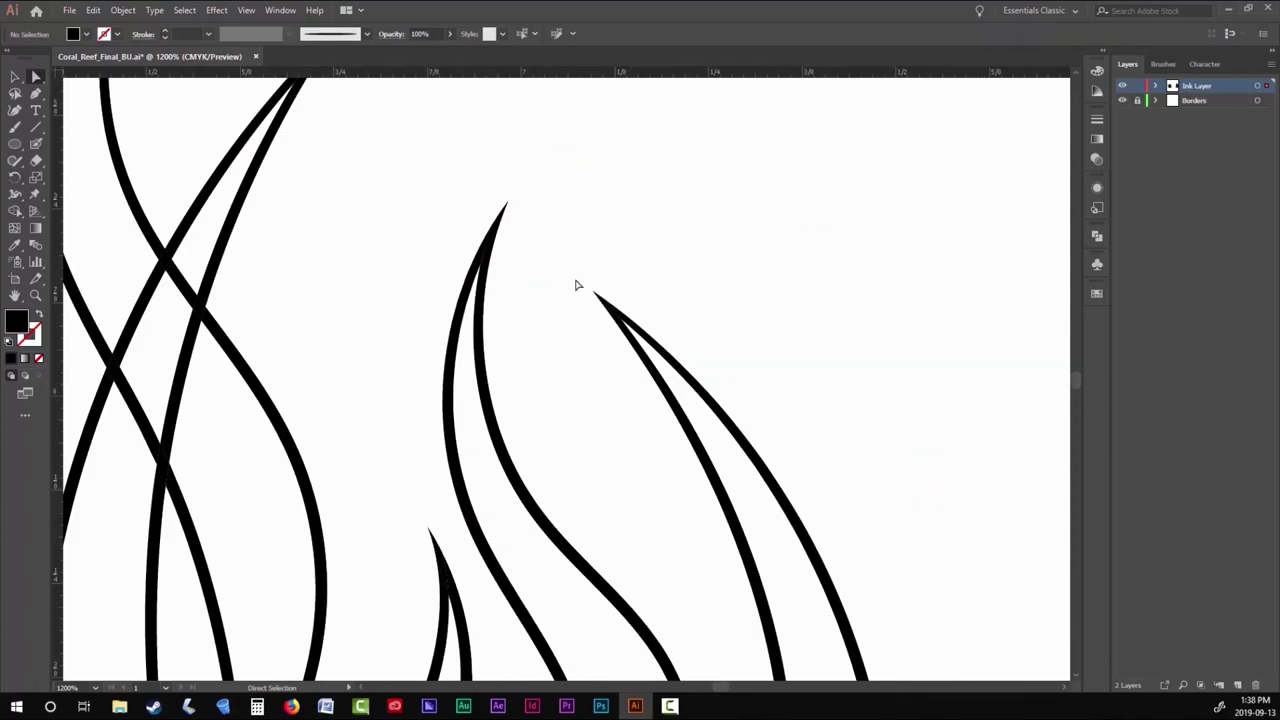
scroll(580, 286, up, 2)
scroll(480, 352, down, 5)
scroll(709, 451, up, 4)
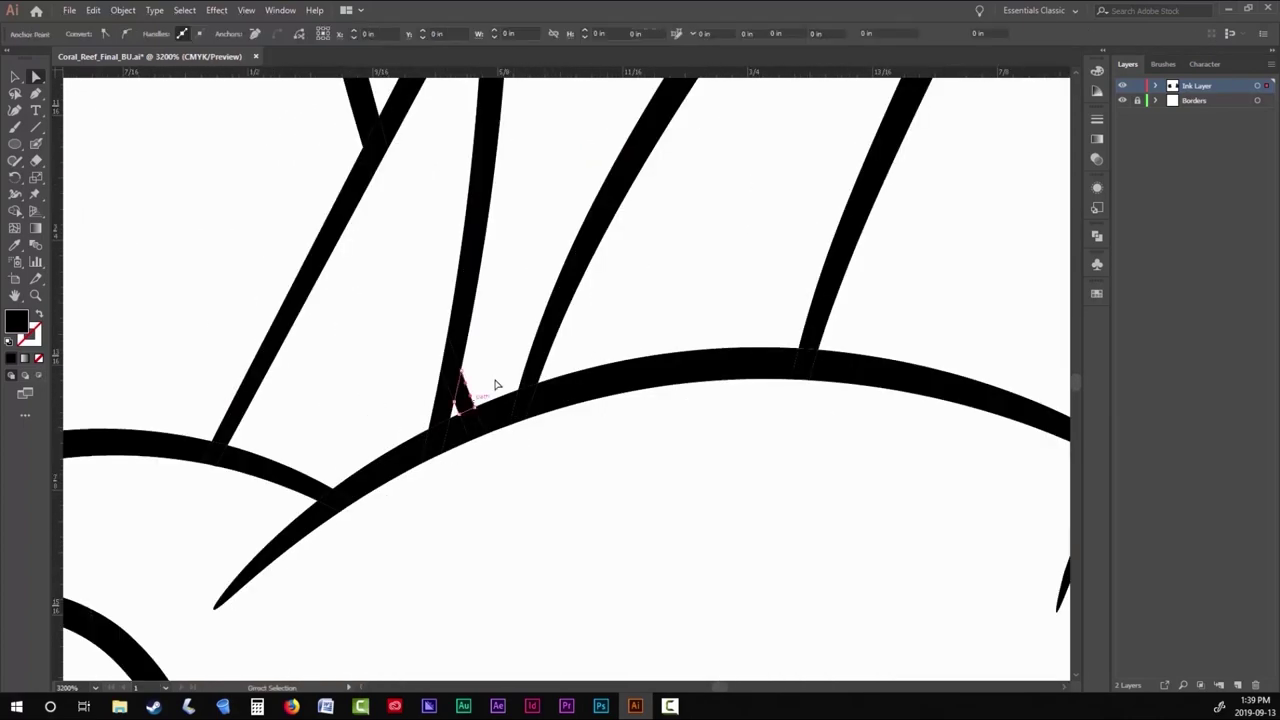
scroll(497, 380, down, 5)
scroll(766, 466, up, 1)
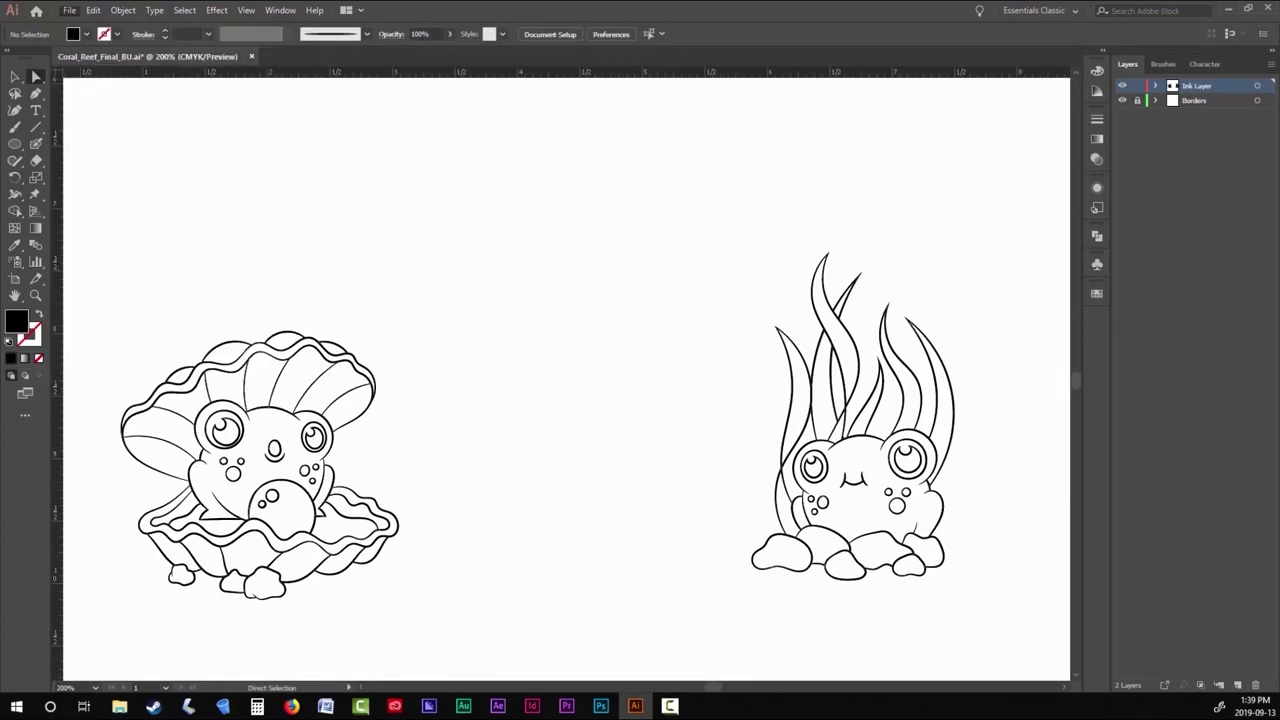
Paint the front coral branches with rounded tips and a curved base line to the right of the clam shell.
scroll(457, 429, up, 3)
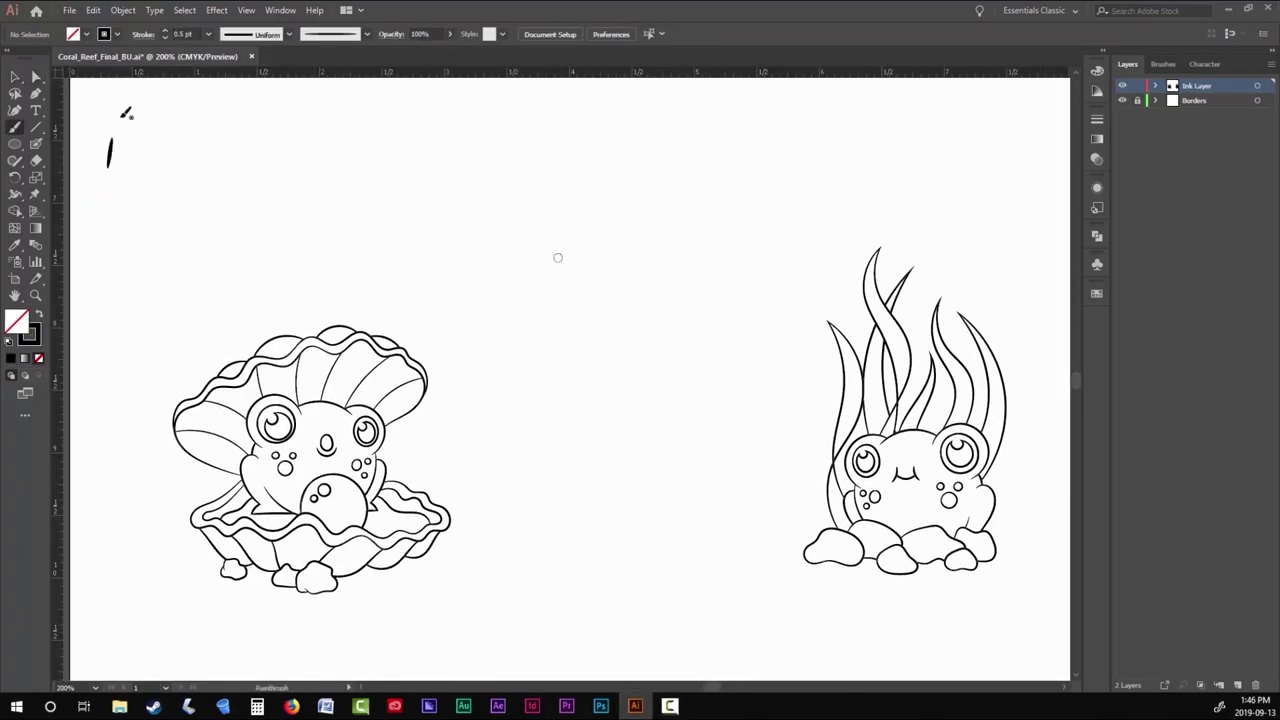
scroll(493, 581, down, 1)
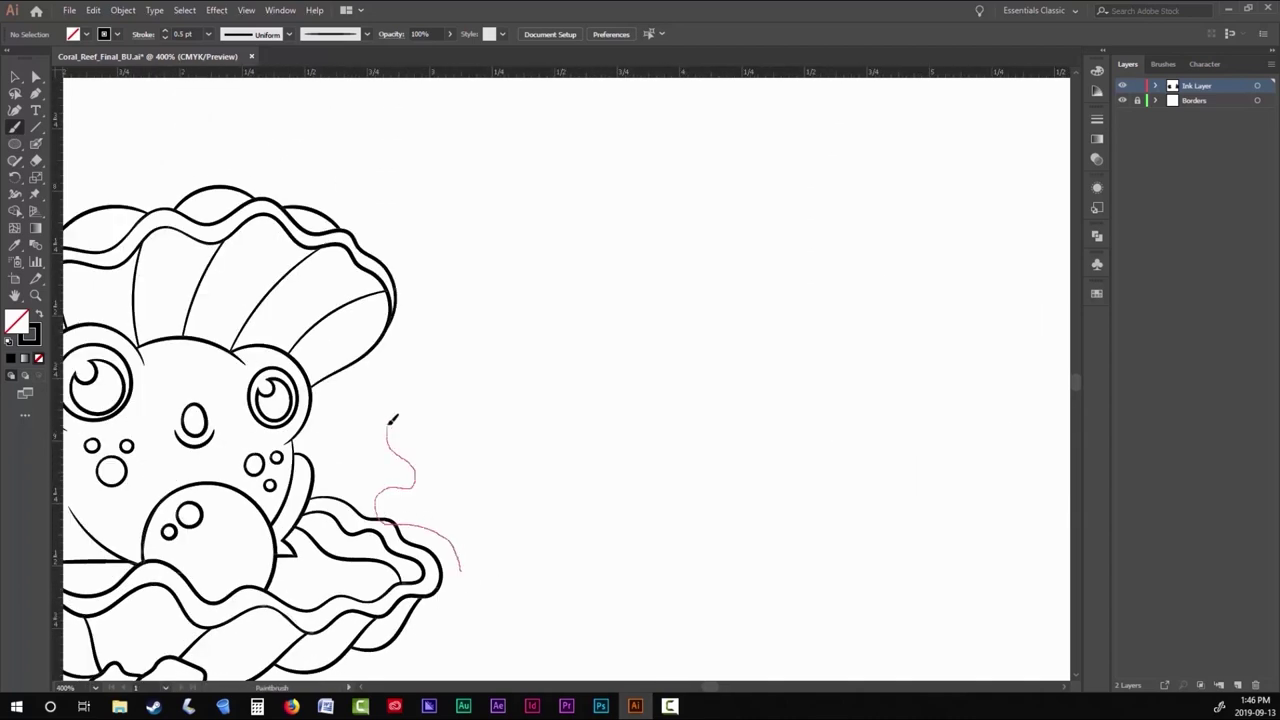
drag(393, 420, 446, 463)
drag(572, 514, 563, 565)
drag(594, 572, 605, 556)
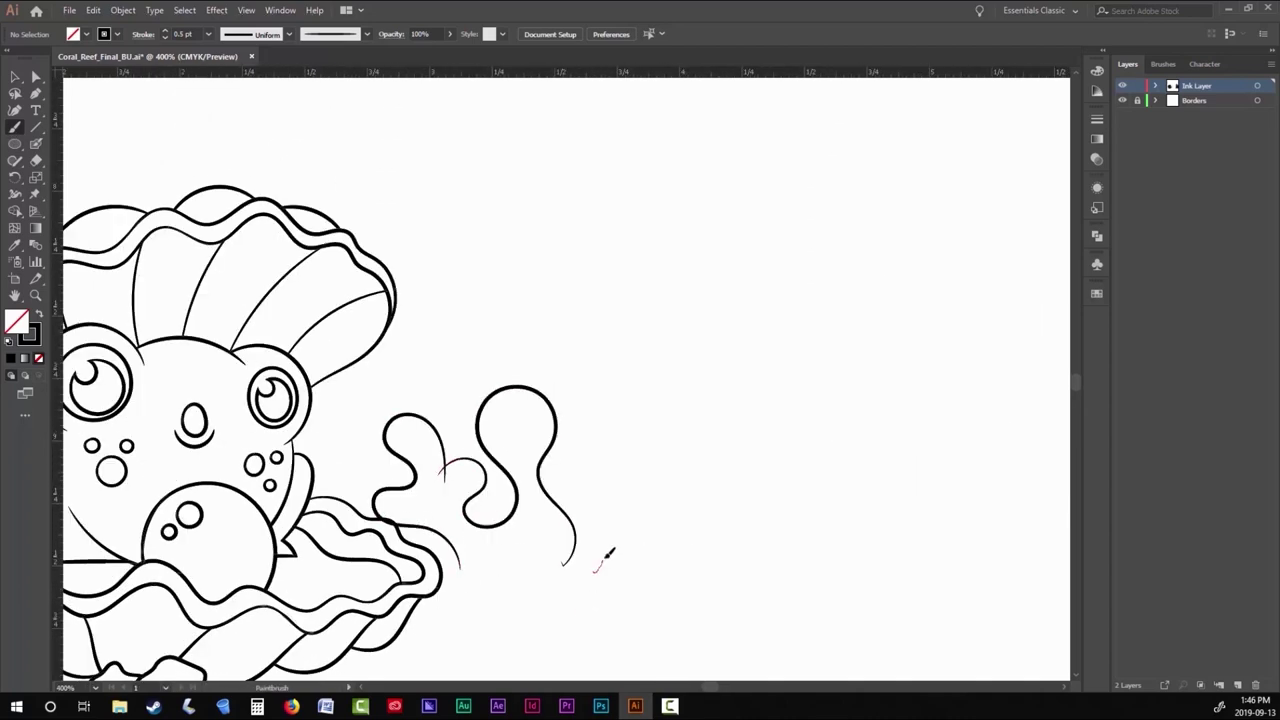
drag(620, 478, 628, 490)
drag(603, 470, 645, 362)
drag(689, 482, 695, 481)
drag(655, 481, 702, 446)
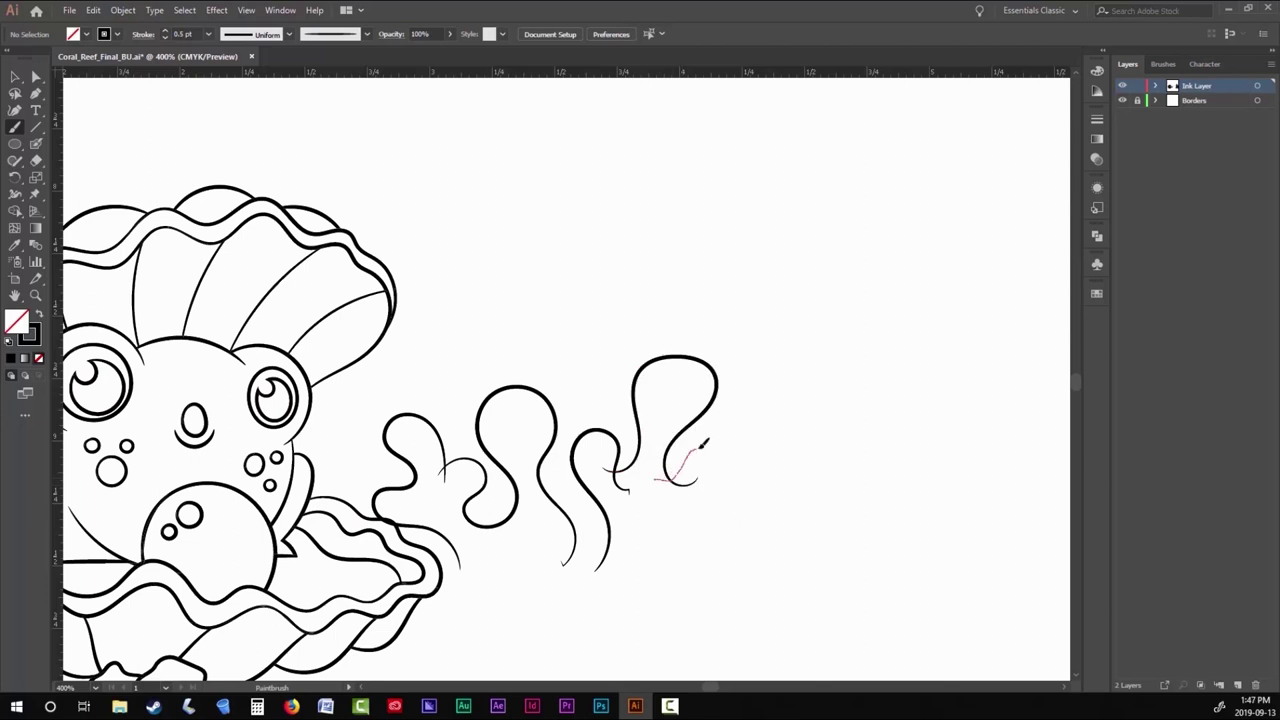
drag(590, 553, 425, 573)
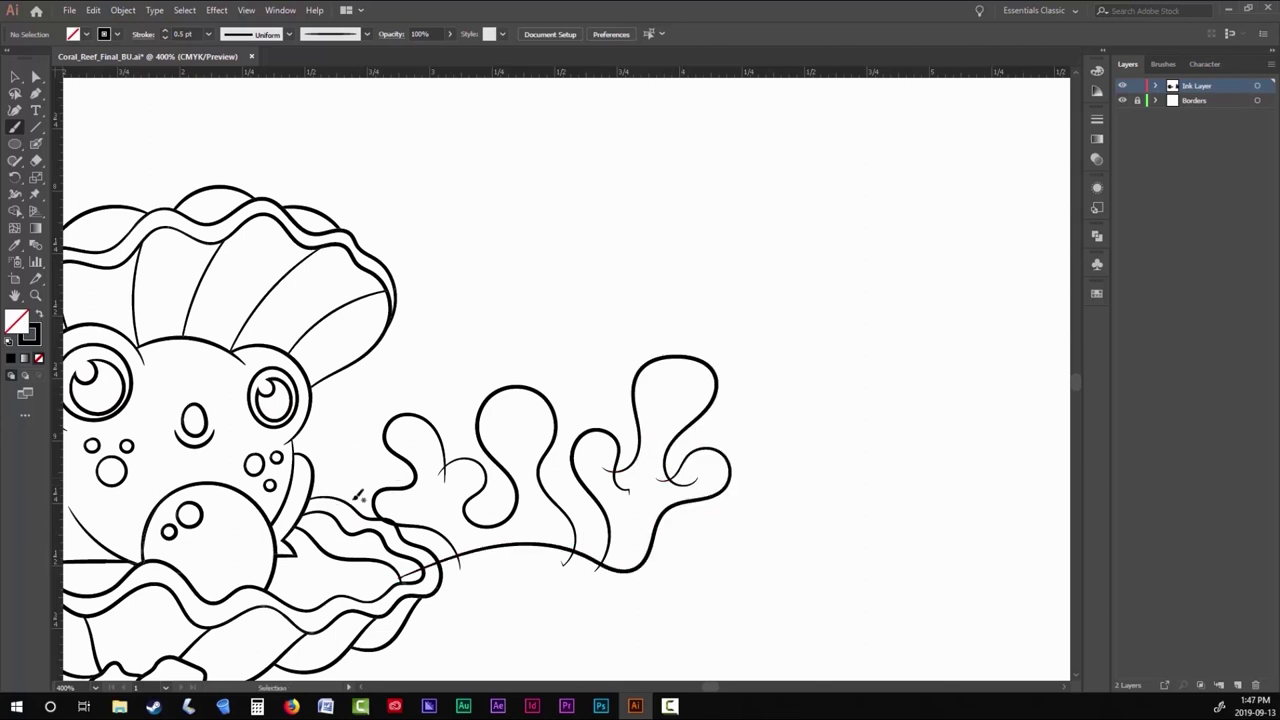
Paint the rear coral branches with rounded tips around the front ones, from the clam shell to the coral's right edge.
drag(371, 447, 352, 456)
mouse_move(350, 455)
mouse_down()
mouse_move(325, 438)
mouse_move(397, 405)
mouse_up()
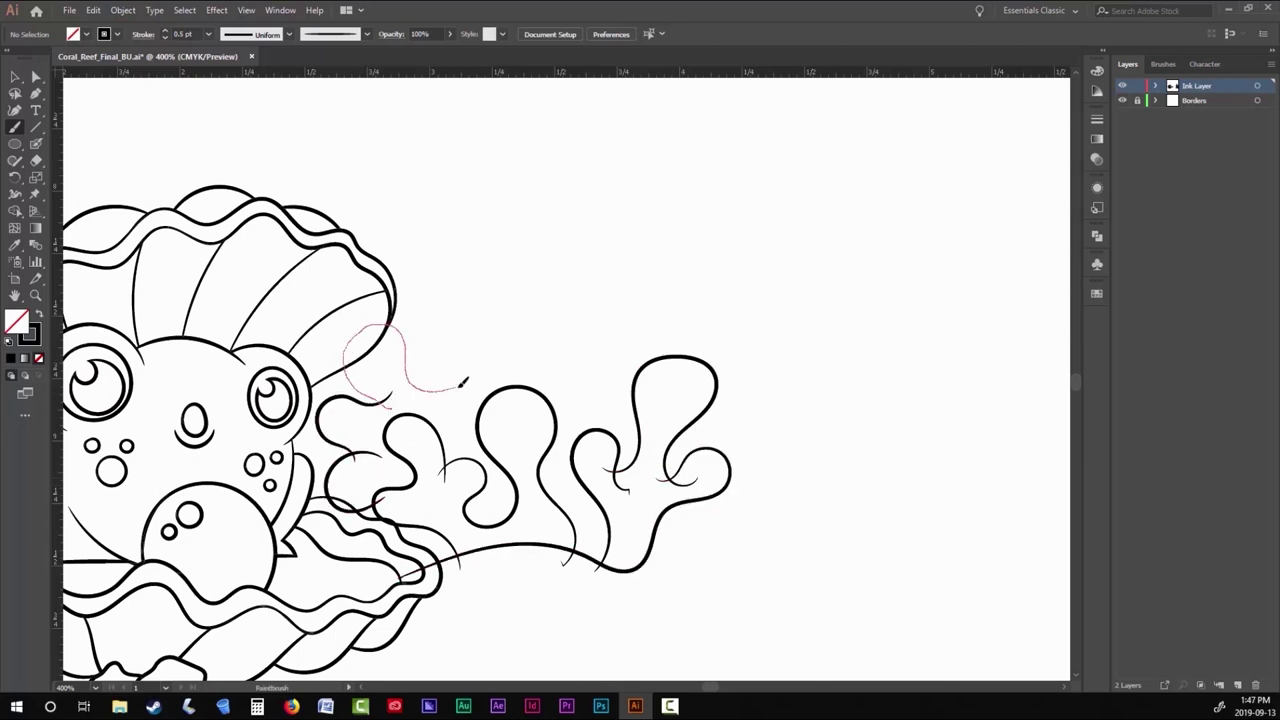
drag(463, 382, 466, 379)
drag(468, 371, 444, 405)
mouse_move(438, 352)
mouse_down()
mouse_move(480, 320)
mouse_move(555, 352)
mouse_up()
mouse_move(545, 360)
mouse_down()
mouse_move(523, 266)
mouse_move(590, 360)
mouse_up()
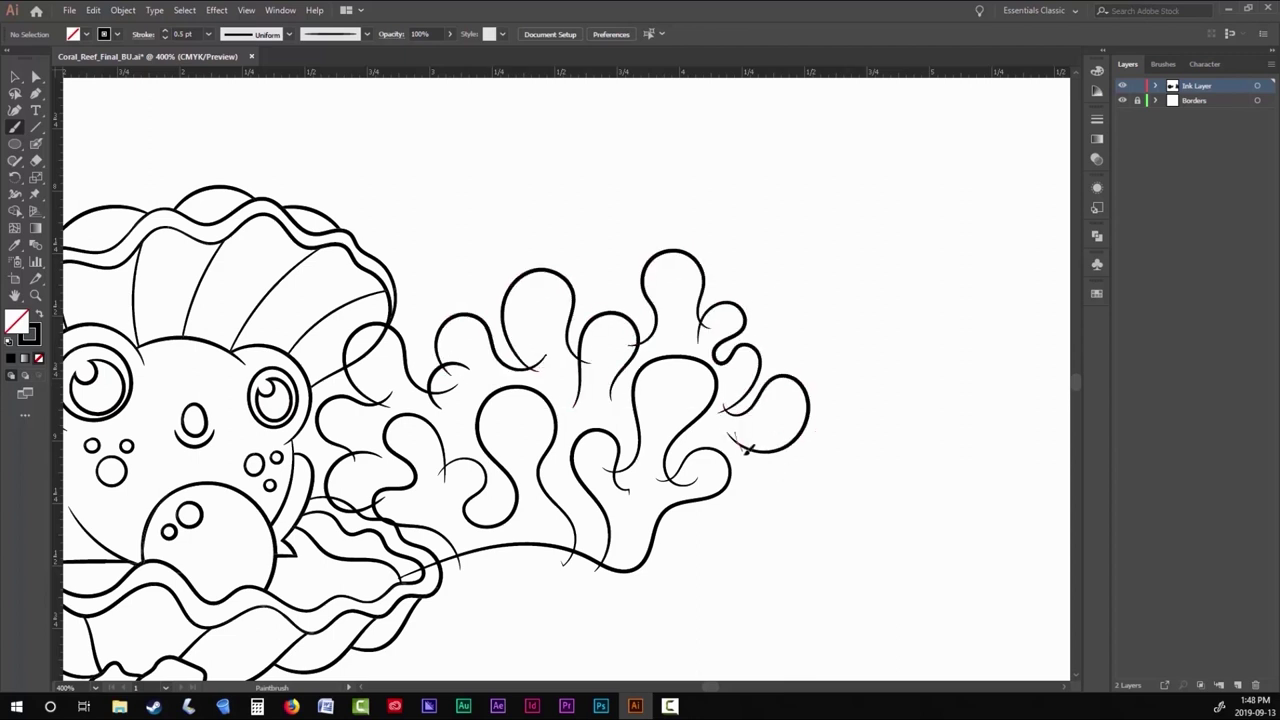
drag(725, 518, 823, 557)
Expand the appearance of the coral artwork into filled shapes and deselect it.
key(ctrl+0)
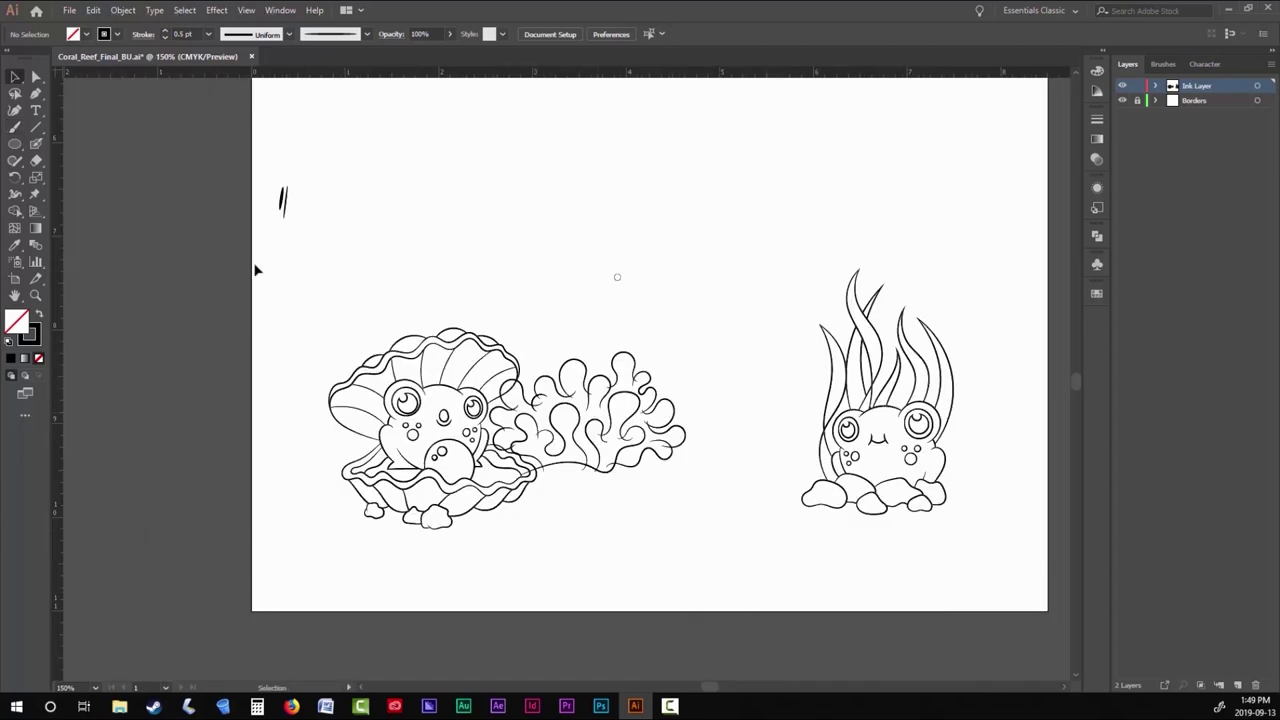
key(v)
click(430, 420)
click(122, 10)
click(130, 12)
key(ctrl+shift+a)
Delete the coral line segments that overlap the clam shell and the excess ends along the coral's base.
key(a)
scroll(536, 430, up, 5)
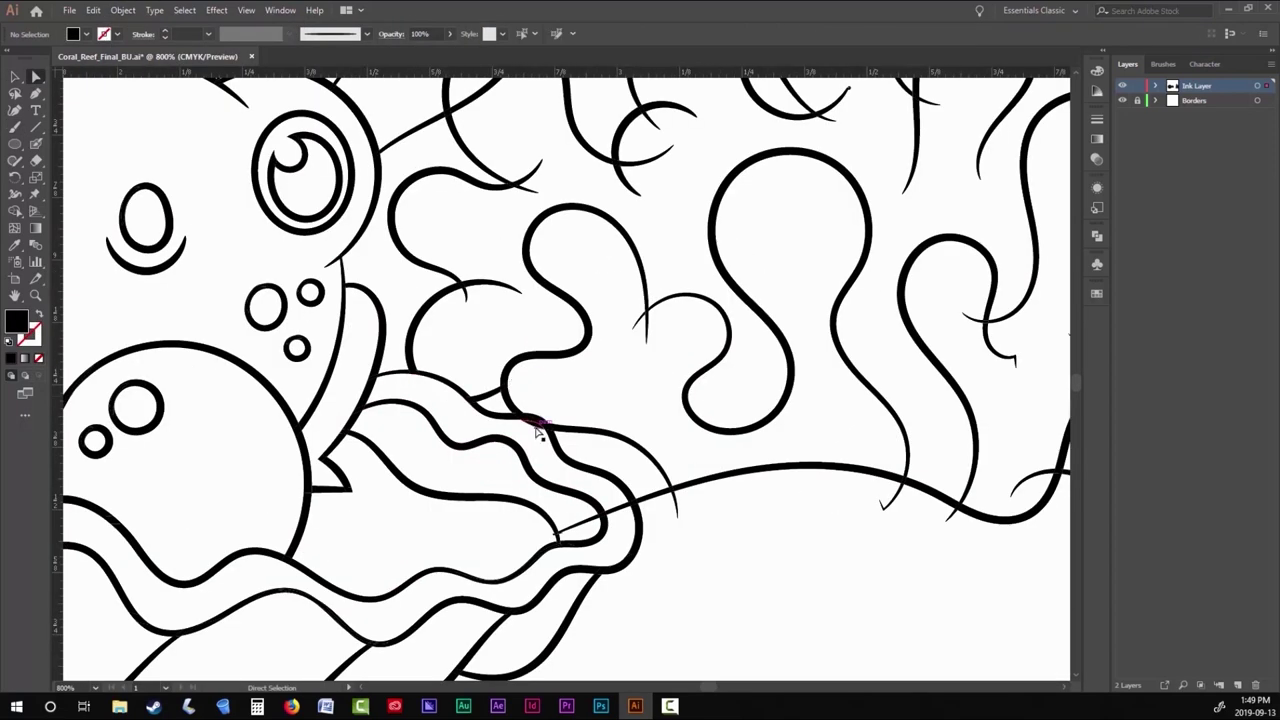
scroll(566, 538, up, 4)
scroll(480, 611, down, 6)
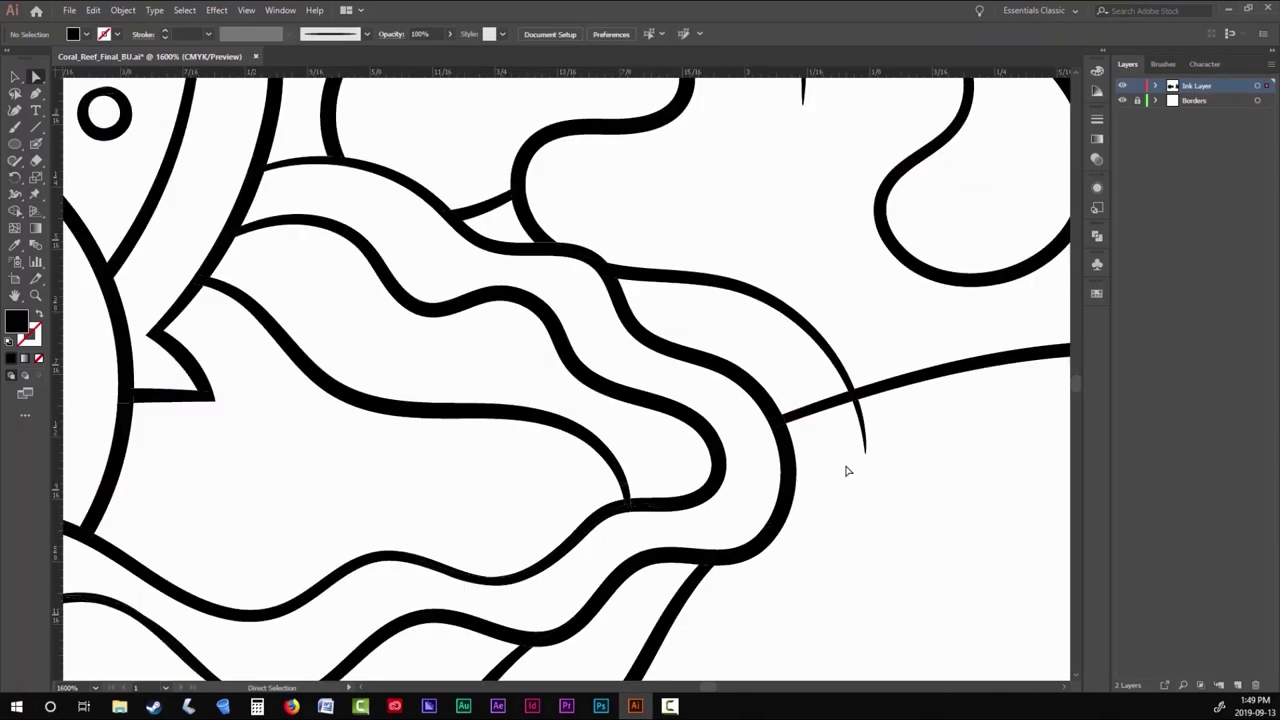
scroll(505, 480, up, 2)
scroll(806, 320, down, 5)
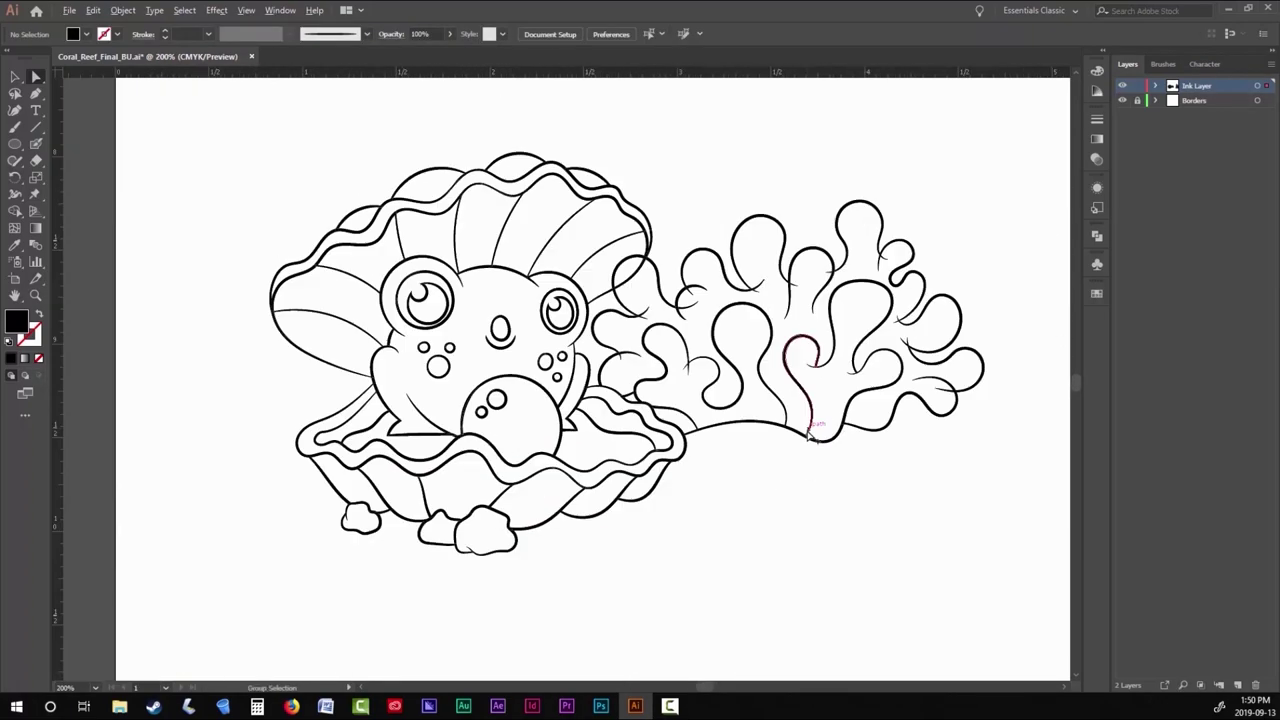
Trim the excess line ends where the coral branches meet and where they run behind the upper shell.
scroll(351, 537, up, 5)
scroll(351, 537, left, 4)
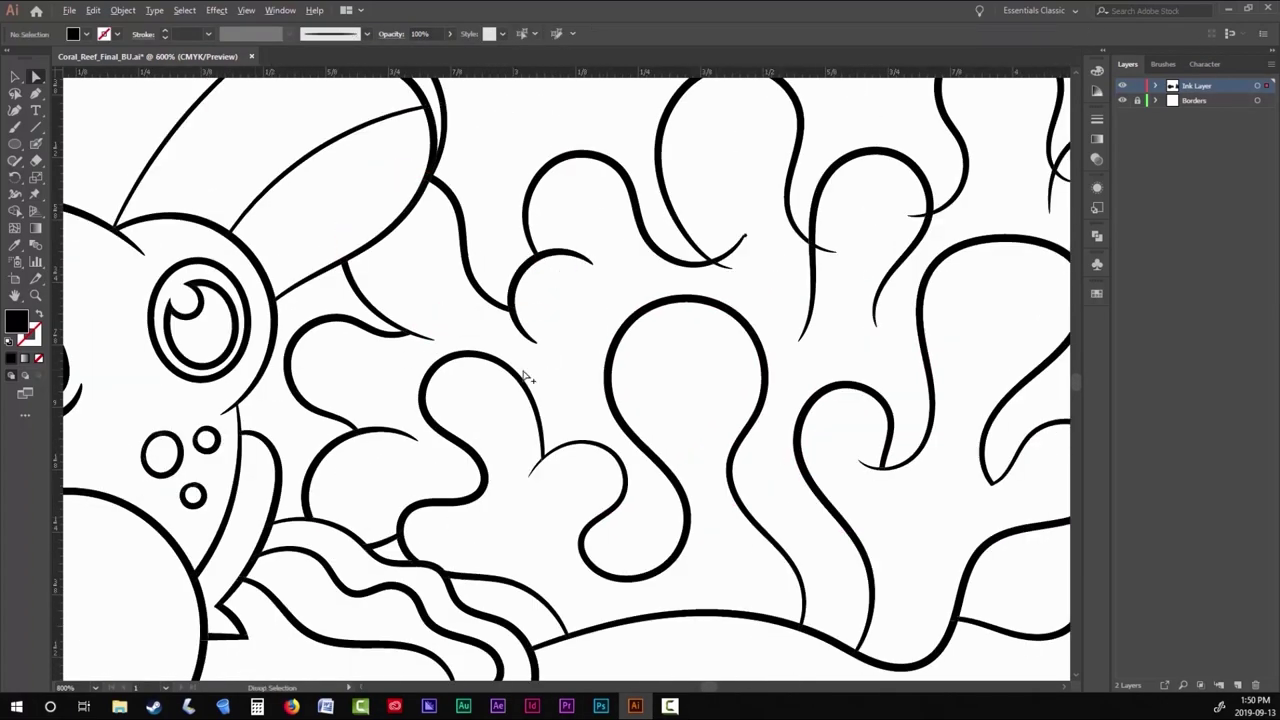
scroll(523, 371, up, 2)
scroll(543, 403, down, 3)
scroll(726, 223, down, 5)
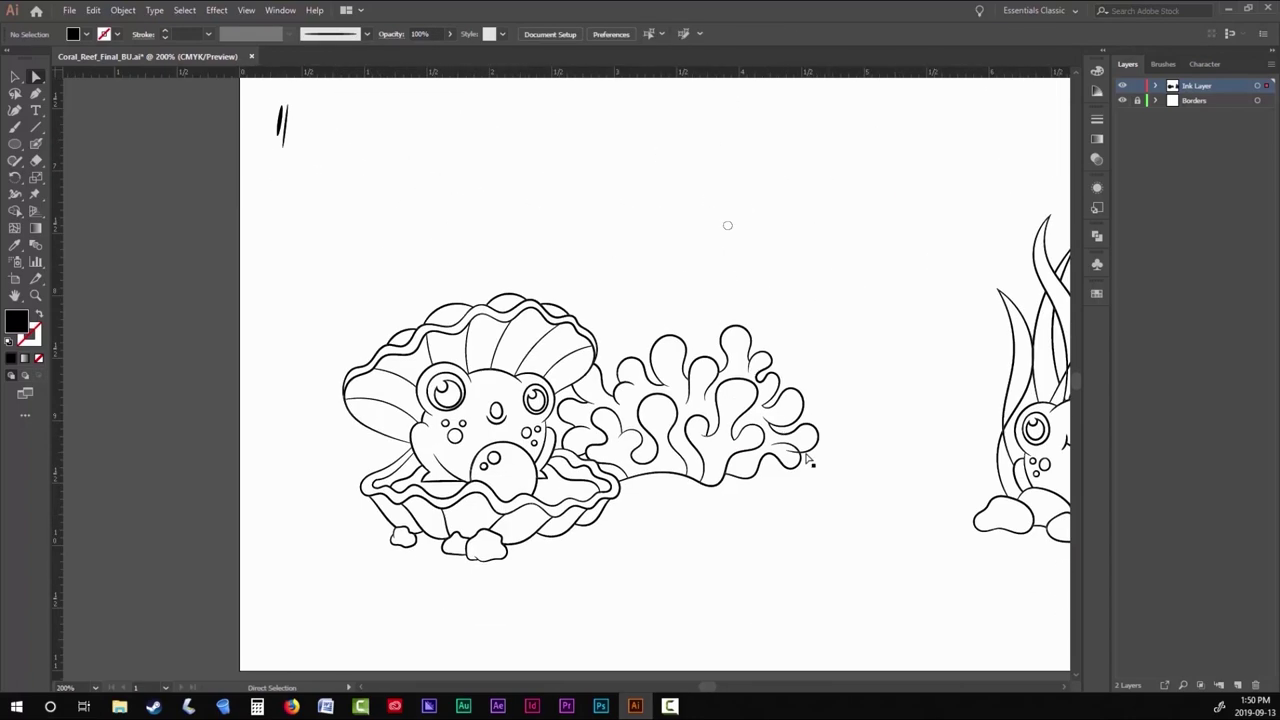
scroll(697, 294, up, 4)
scroll(726, 123, down, 4)
scroll(573, 540, up, 1)
Paint a tilted oval ring with an inner oval above the clam shell using a 0.4 pt brush stroke.
key(b)
scroll(438, 466, up, 3)
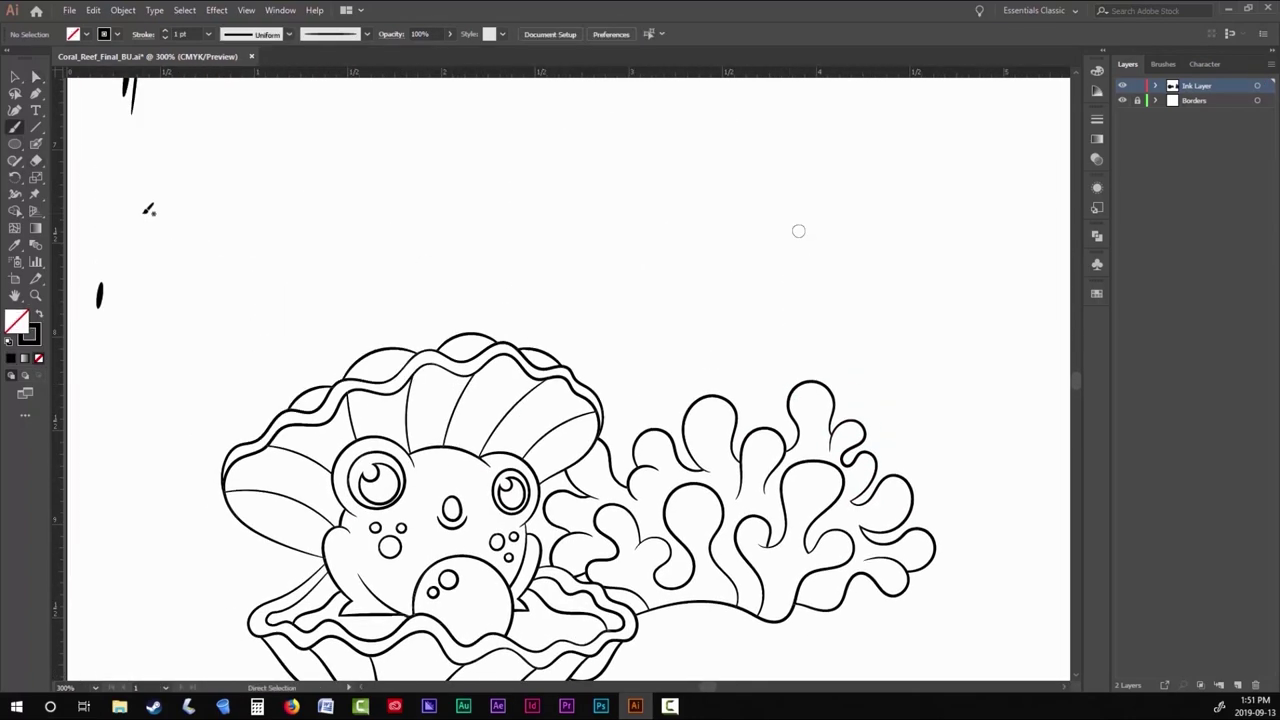
scroll(497, 274, up, 5)
double_click(15, 127)
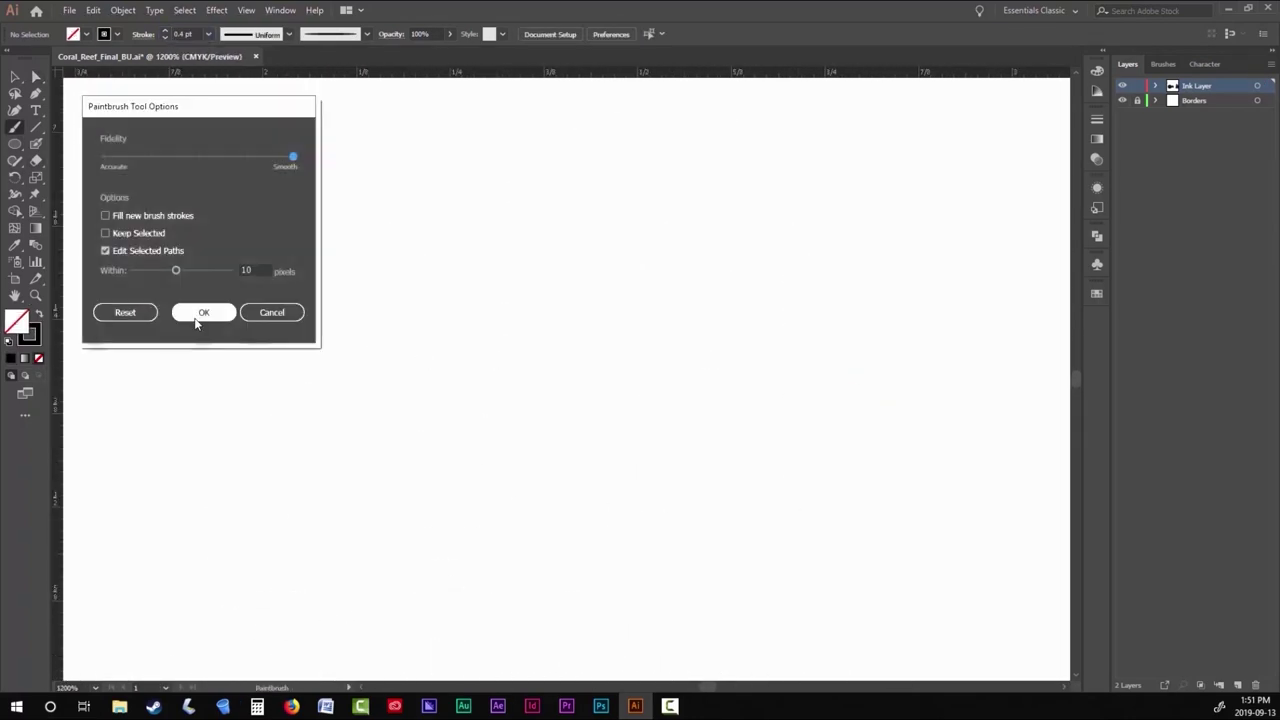
click(194, 311)
drag(404, 328, 518, 204)
drag(416, 278, 420, 272)
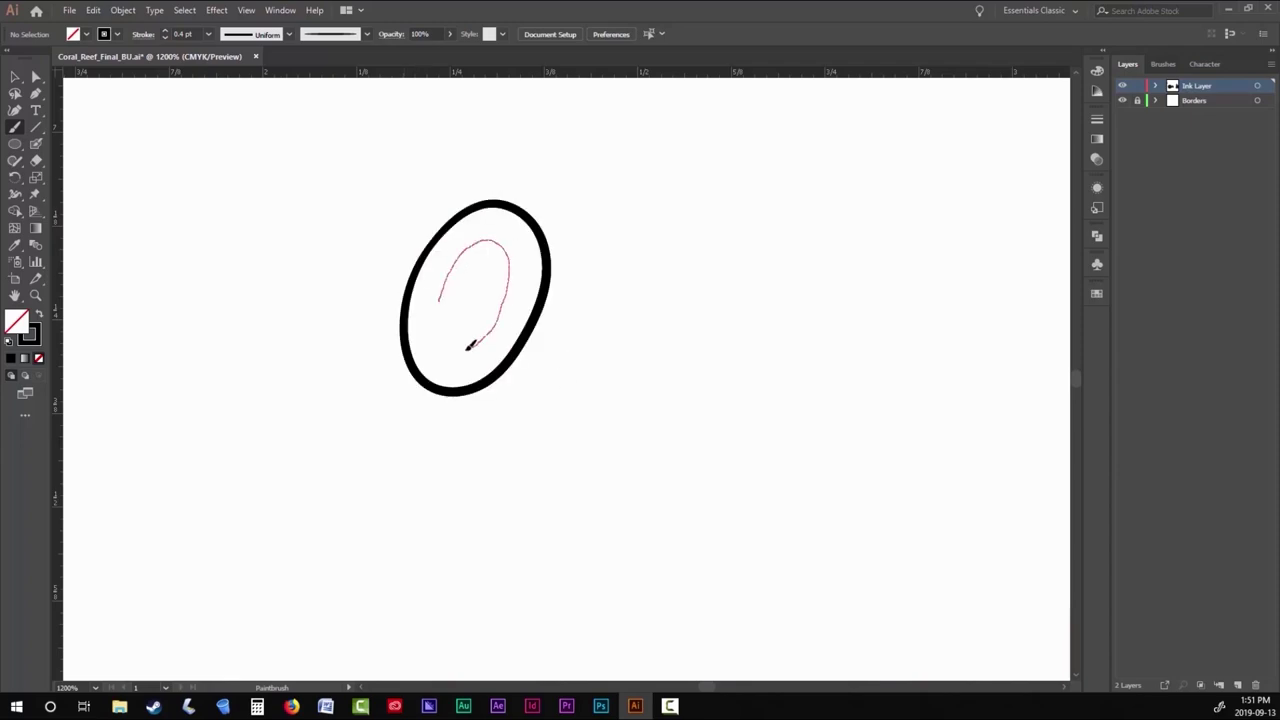
drag(519, 272, 516, 262)
scroll(503, 294, down, 3)
scroll(525, 372, up, 3)
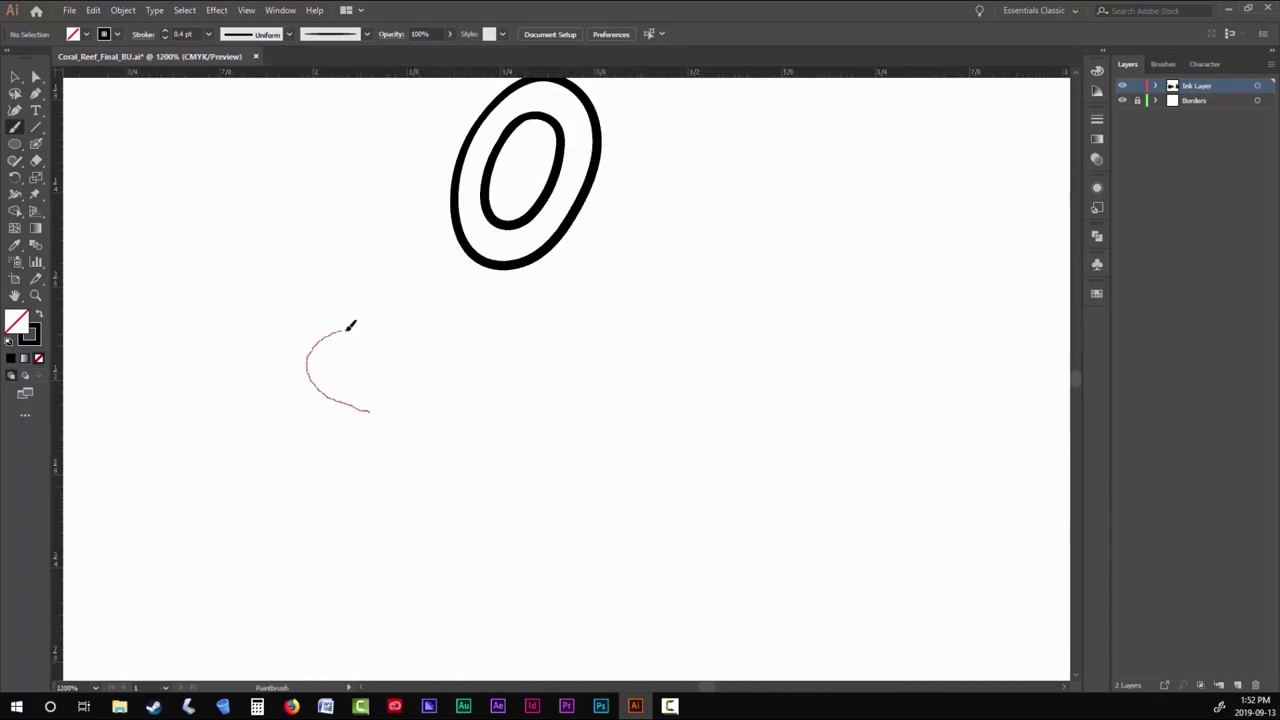
Paint flat oval rings with inner ovals below the tilted ring, redoing one misdrawn stroke.
mouse_move(366, 407)
mouse_down()
mouse_move(316, 347)
mouse_move(425, 388)
mouse_move(338, 365)
mouse_move(355, 382)
mouse_move(418, 356)
mouse_move(380, 390)
mouse_move(372, 351)
mouse_move(274, 364)
mouse_move(390, 379)
mouse_move(315, 409)
mouse_move(297, 377)
mouse_move(348, 391)
mouse_move(302, 383)
mouse_move(296, 413)
mouse_move(380, 330)
mouse_move(437, 400)
mouse_move(297, 412)
mouse_move(371, 326)
mouse_move(426, 408)
mouse_move(302, 410)
mouse_up()
scroll(300, 390, down, 2)
scroll(331, 407, up, 2)
scroll(357, 440, right, 3)
key(ctrl+z)
mouse_move(381, 400)
mouse_down()
mouse_move(343, 396)
mouse_move(380, 397)
mouse_up()
Paint another flat oval ring with an inner oval, up and to the right of the previous rings.
scroll(457, 360, up, 3)
scroll(457, 360, right, 1)
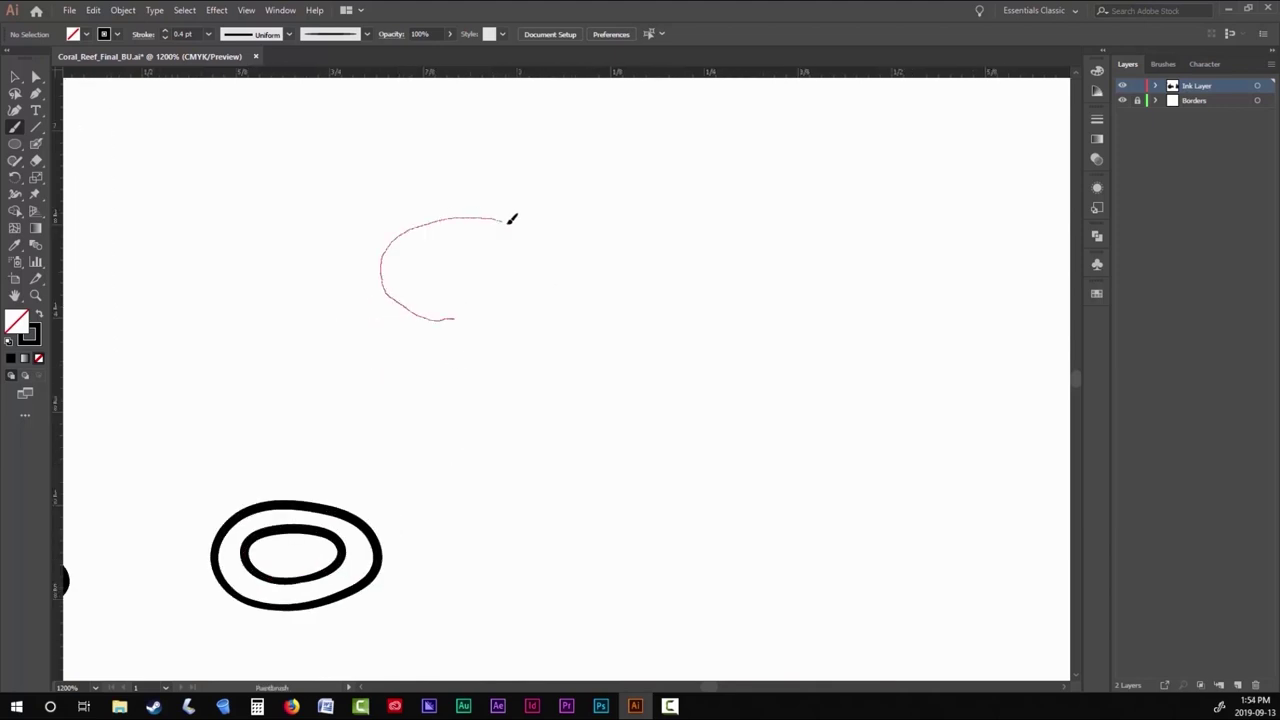
drag(384, 270, 385, 271)
mouse_move(480, 287)
mouse_down()
mouse_move(417, 266)
mouse_move(425, 276)
mouse_up()
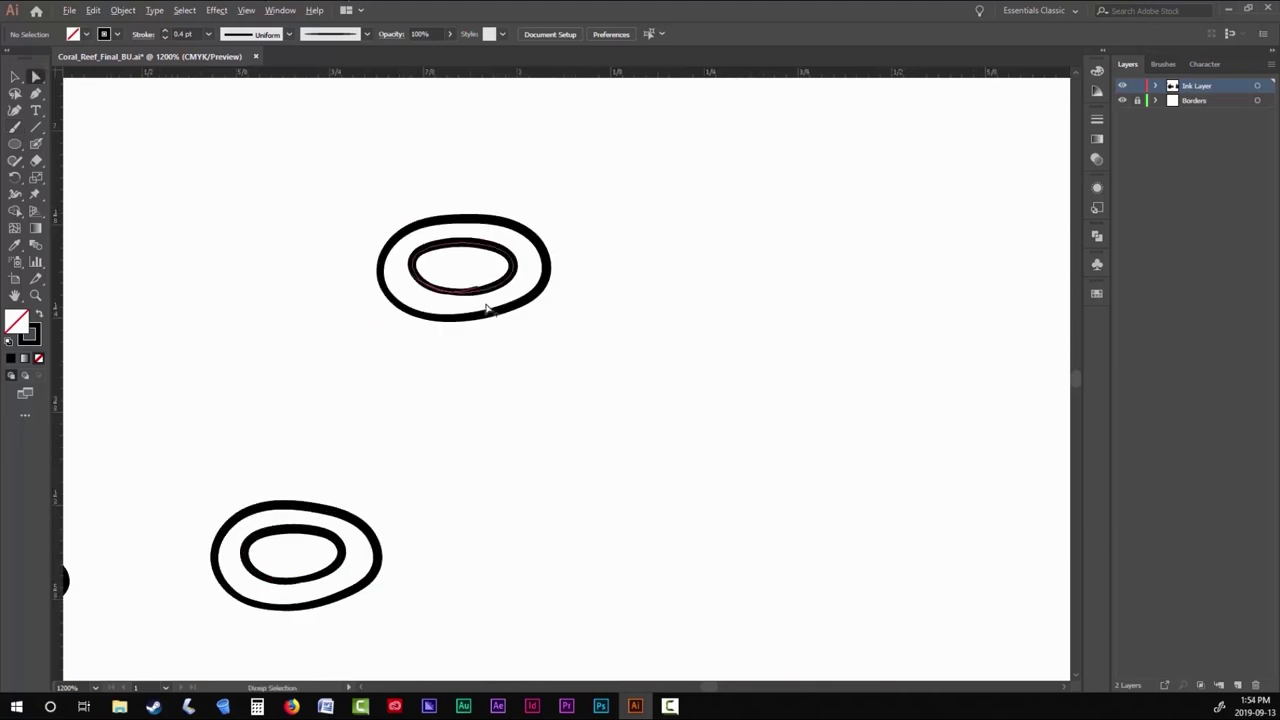
Paint a flat oval ring with an inner oval at the far right of the ring group, slightly lower than the last.
scroll(495, 308, up, 2)
scroll(450, 430, down, 4)
scroll(543, 337, up, 2)
drag(588, 348, 535, 327)
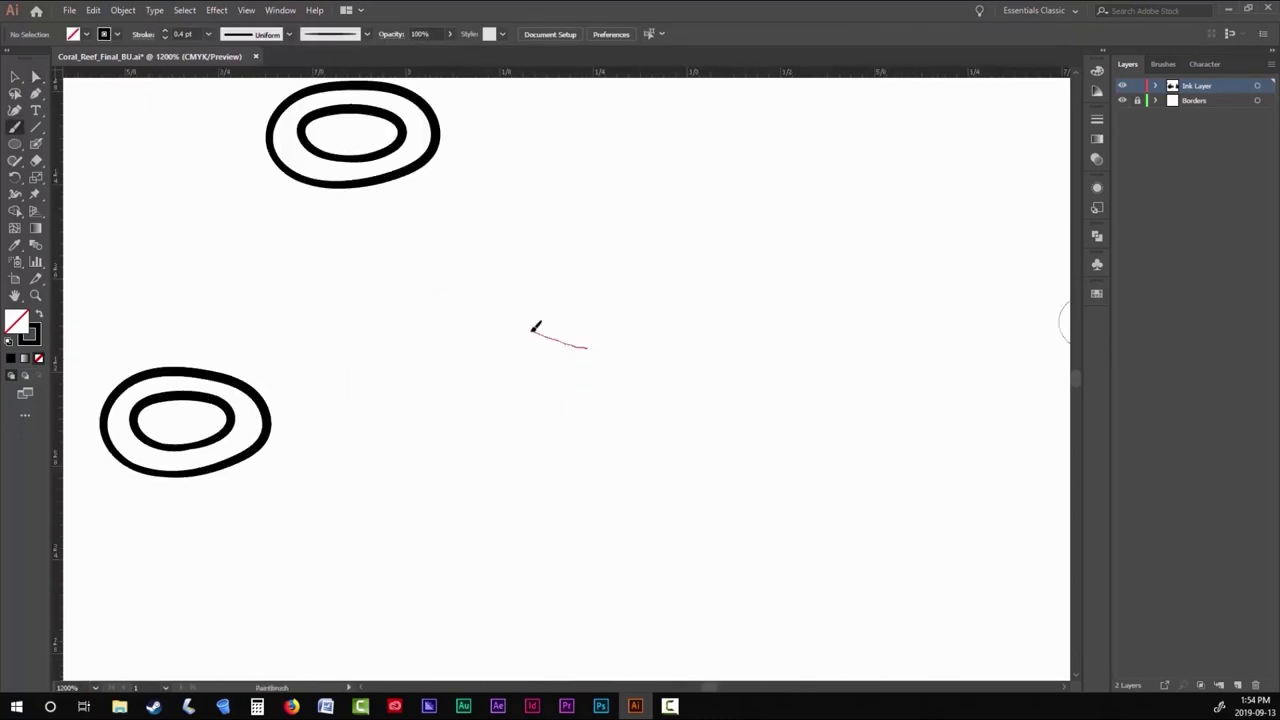
mouse_move(638, 336)
mouse_down()
mouse_move(511, 315)
mouse_move(535, 289)
mouse_move(603, 321)
mouse_up()
Paint two slightly tilted oval rings with inner ovals side by side in the space above the coral.
scroll(537, 415, down, 4)
scroll(537, 415, left, 2)
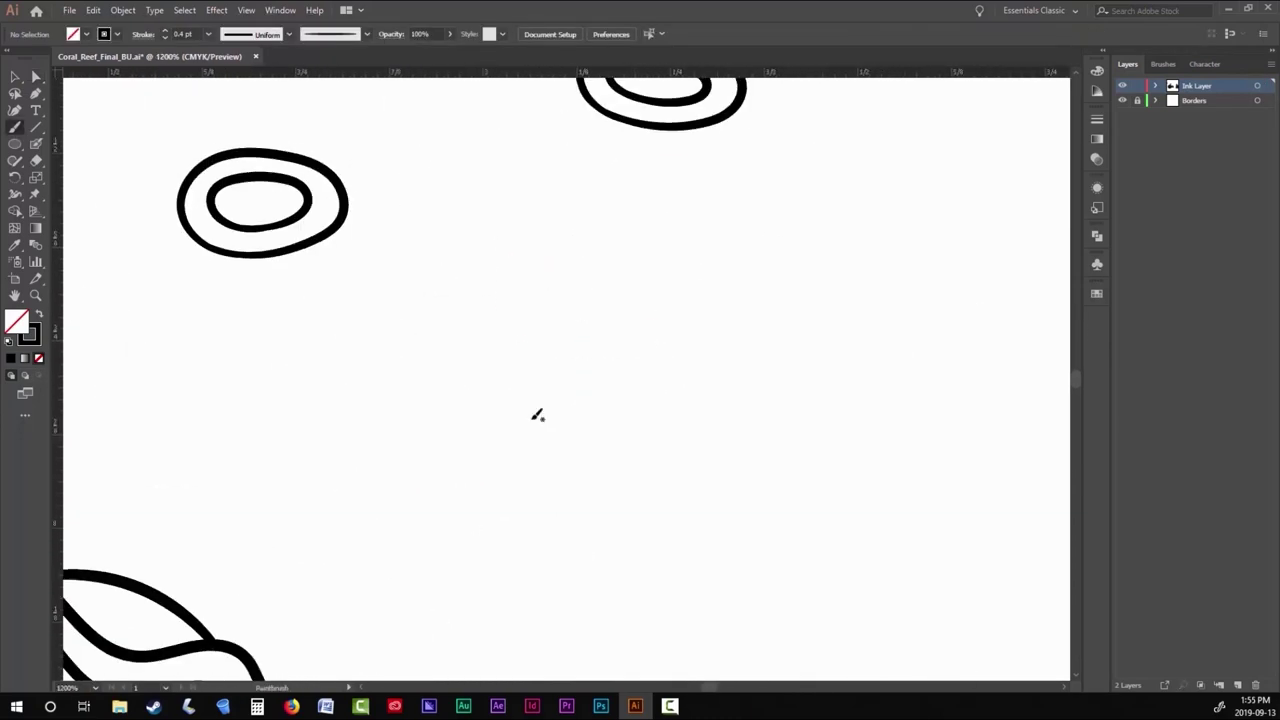
drag(436, 373, 425, 345)
mouse_move(505, 375)
mouse_down()
mouse_move(463, 356)
mouse_move(505, 376)
mouse_up()
drag(749, 429, 724, 426)
drag(800, 417, 750, 430)
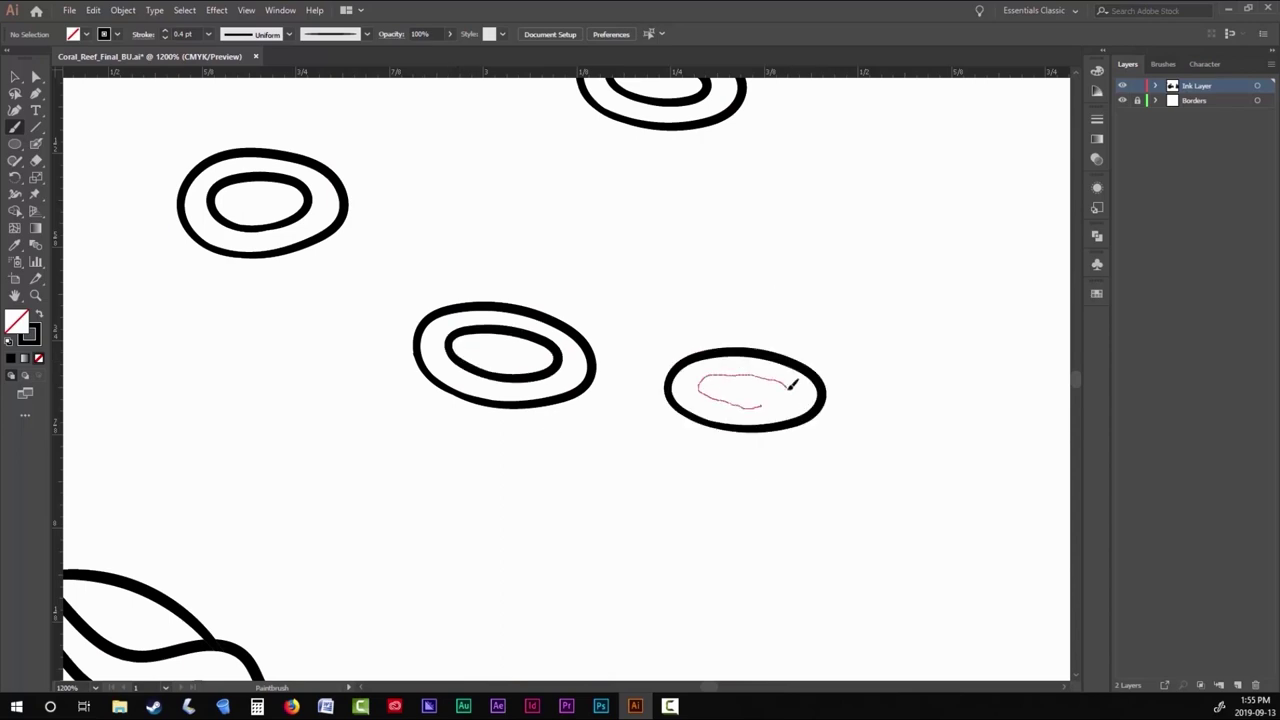
drag(790, 385, 765, 405)
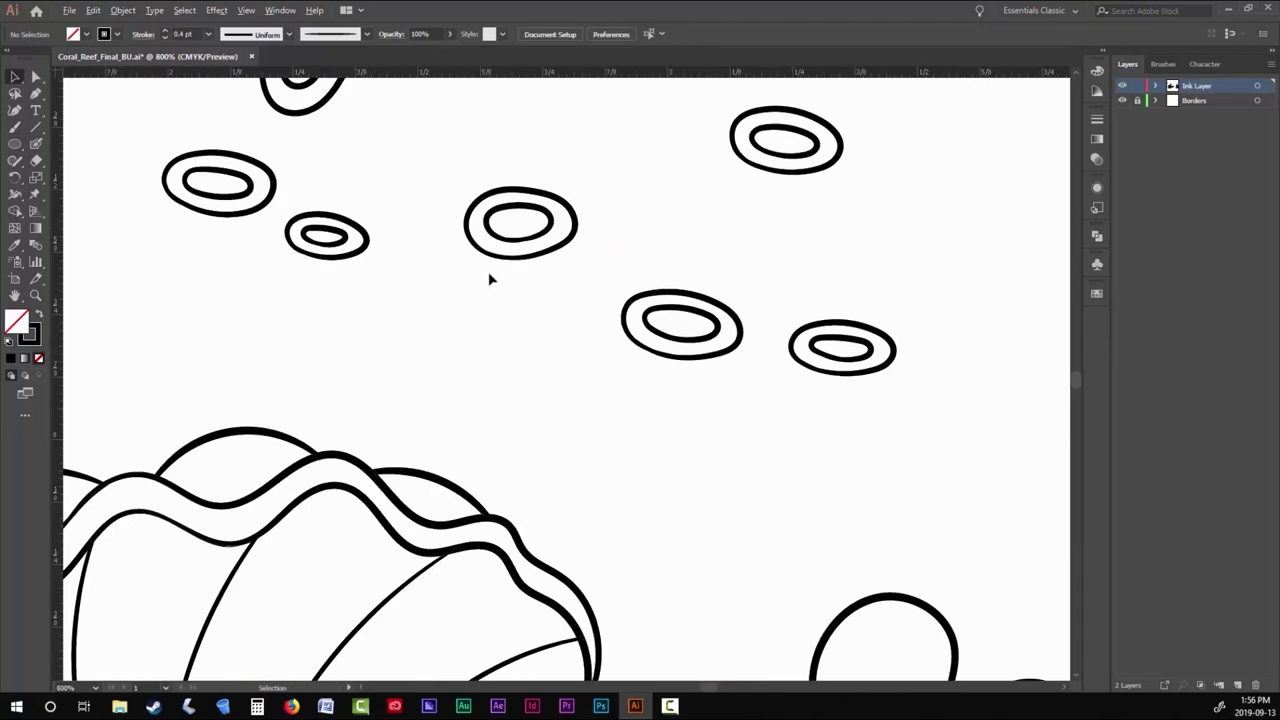
Flatten the middle oval ring above the clam shell by reducing its height from below, and deselect it.
click(517, 262)
scroll(517, 270, up, 2)
drag(517, 270, 517, 251)
scroll(569, 334, down, 4)
click(247, 265)
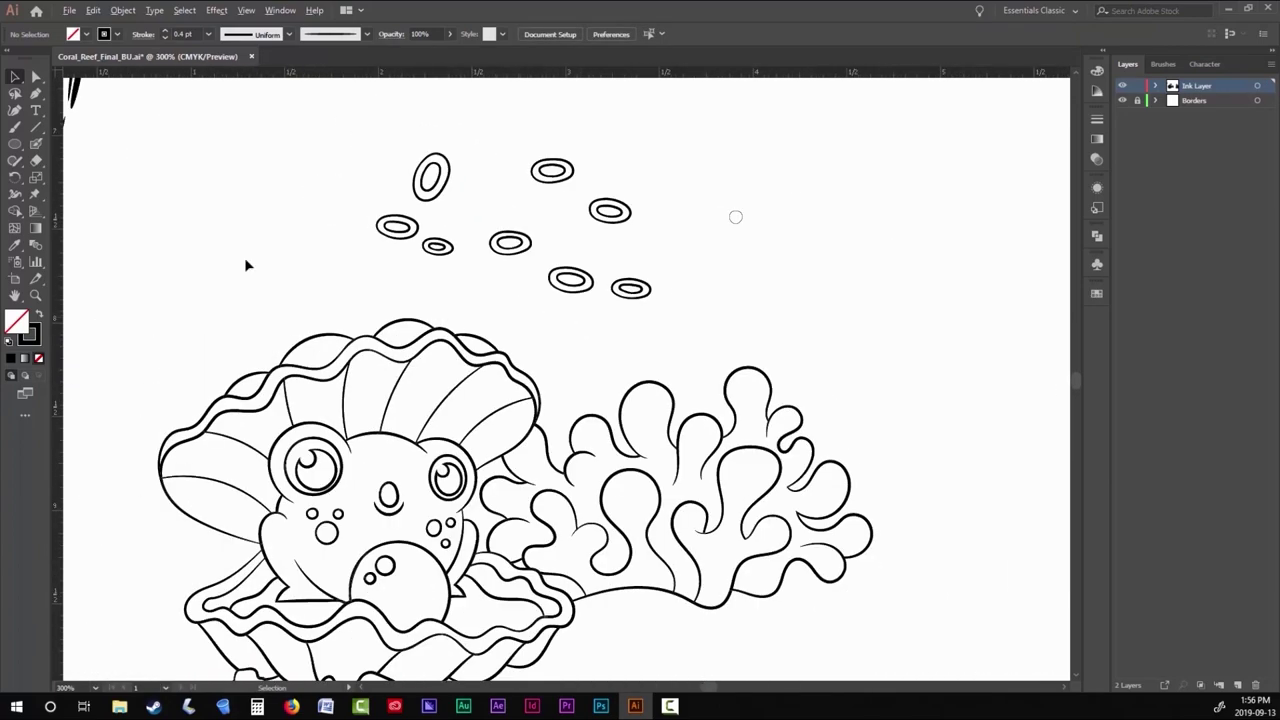
Paint the wavy sides of the two leftmost tubes from their oval rings to the shell with a 0.5 pt brush.
scroll(247, 265, down, 1)
key(b)
scroll(336, 227, up, 4)
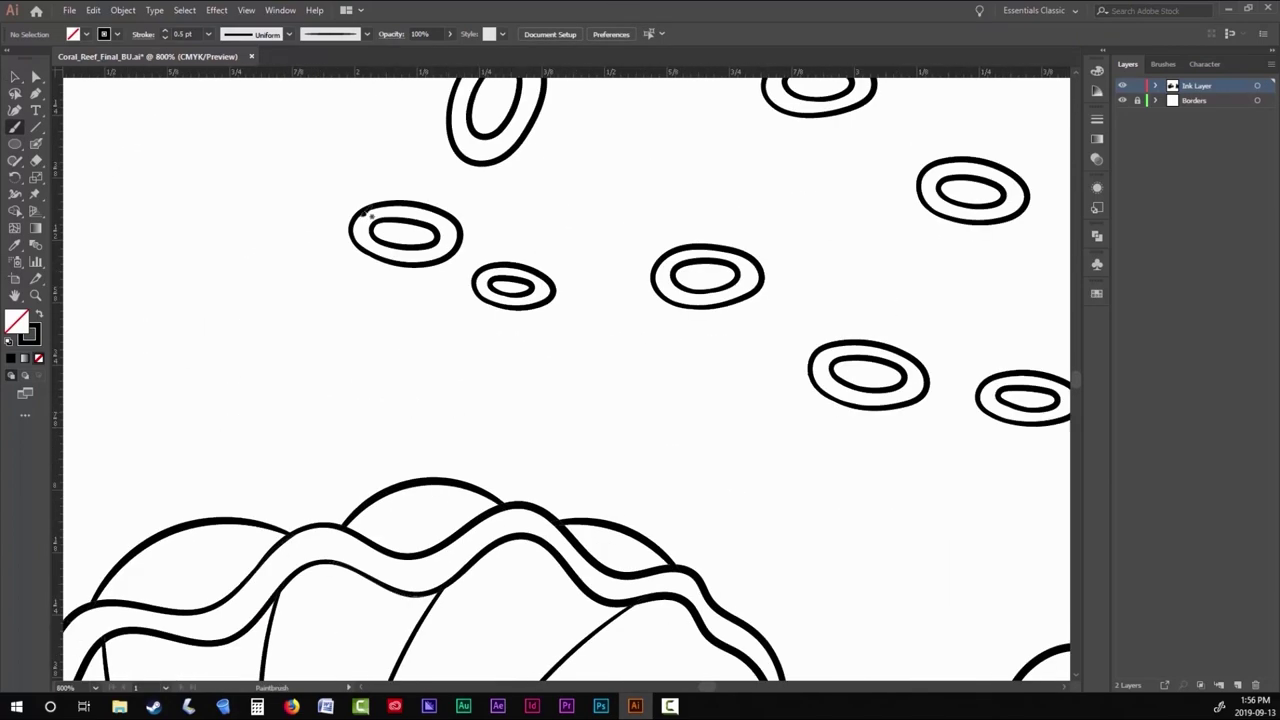
drag(367, 492, 378, 518)
mouse_move(462, 228)
mouse_down()
mouse_move(431, 357)
mouse_move(432, 497)
mouse_up()
mouse_move(476, 272)
mouse_down()
mouse_move(468, 418)
mouse_move(552, 306)
mouse_move(524, 512)
mouse_up()
drag(524, 512, 480, 565)
Paint the two long curved sides of the tall tube from the tilted ring down to the clam shell.
drag(410, 210, 501, 262)
drag(540, 569, 540, 569)
drag(470, 93, 566, 190)
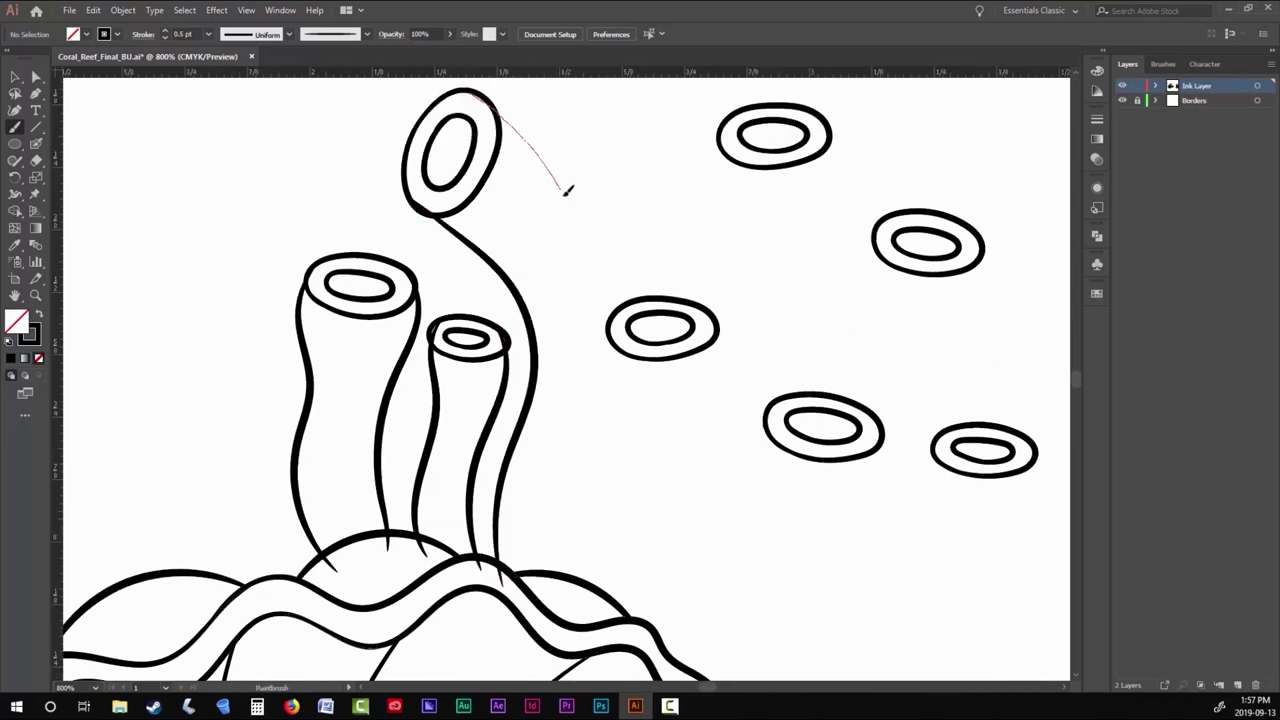
drag(557, 556, 557, 556)
Paint both wavy sides of the middle tube from its ring down to the shell rim.
drag(557, 556, 448, 446)
drag(505, 234, 478, 488)
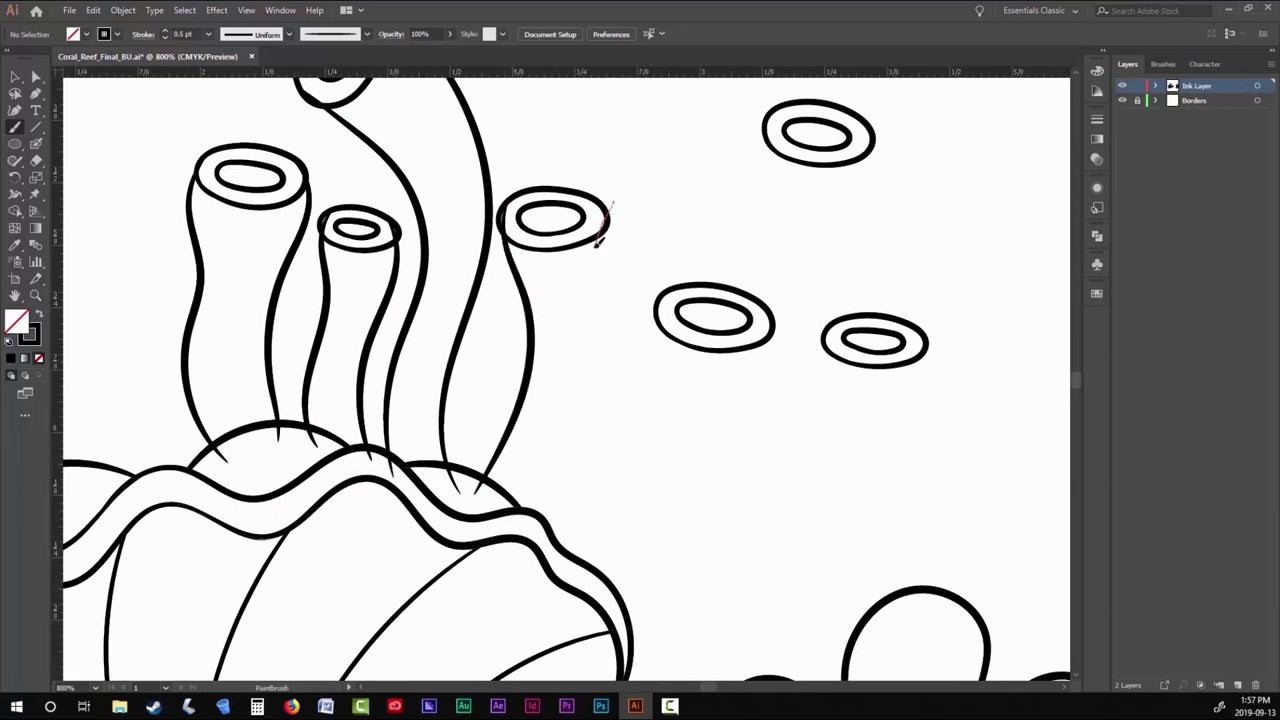
drag(557, 556, 557, 556)
drag(557, 556, 469, 536)
drag(572, 322, 572, 322)
Paint the bending sides of the two lower tubes on the right, from their rings to the shell's right edge.
mouse_move(528, 545)
mouse_down()
mouse_move(583, 503)
mouse_move(686, 316)
mouse_up()
drag(689, 423, 661, 377)
drag(499, 573, 592, 521)
drag(706, 292, 706, 292)
drag(706, 292, 682, 258)
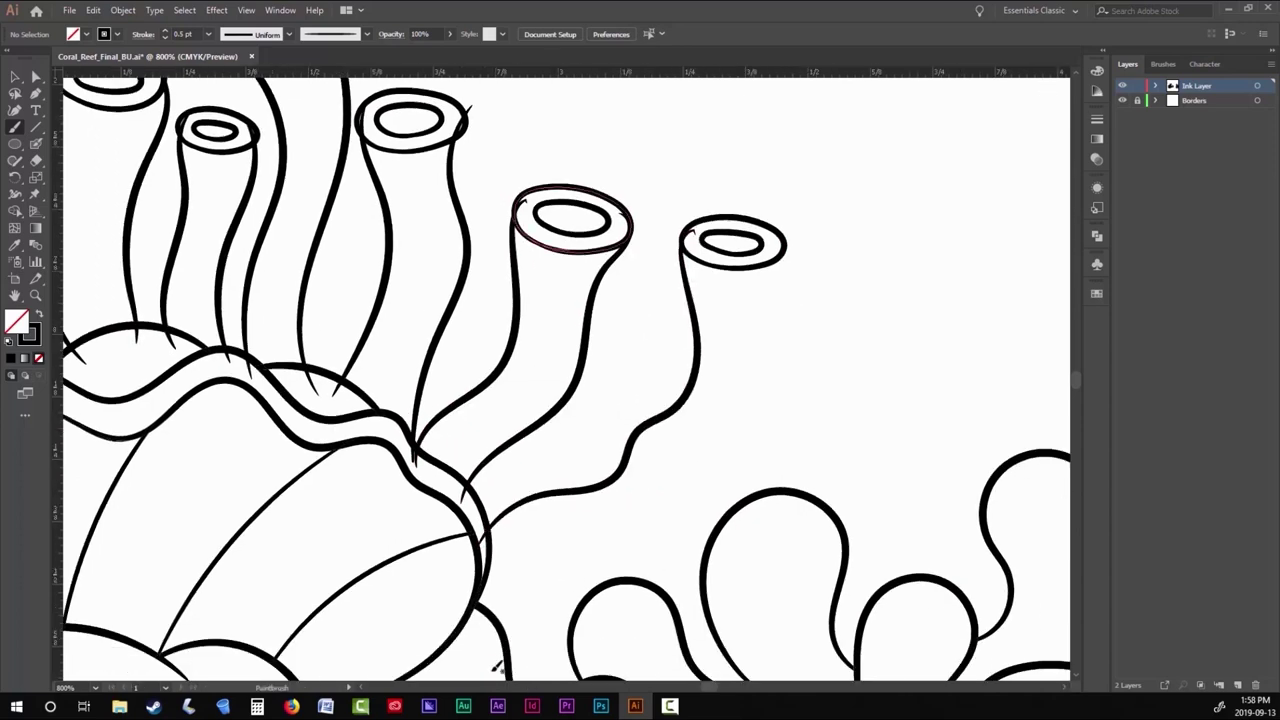
drag(718, 442, 785, 255)
drag(791, 414, 793, 566)
Paint the wavy sides of the two upper right tubes, running them down behind the lower tubes.
drag(590, 355, 630, 192)
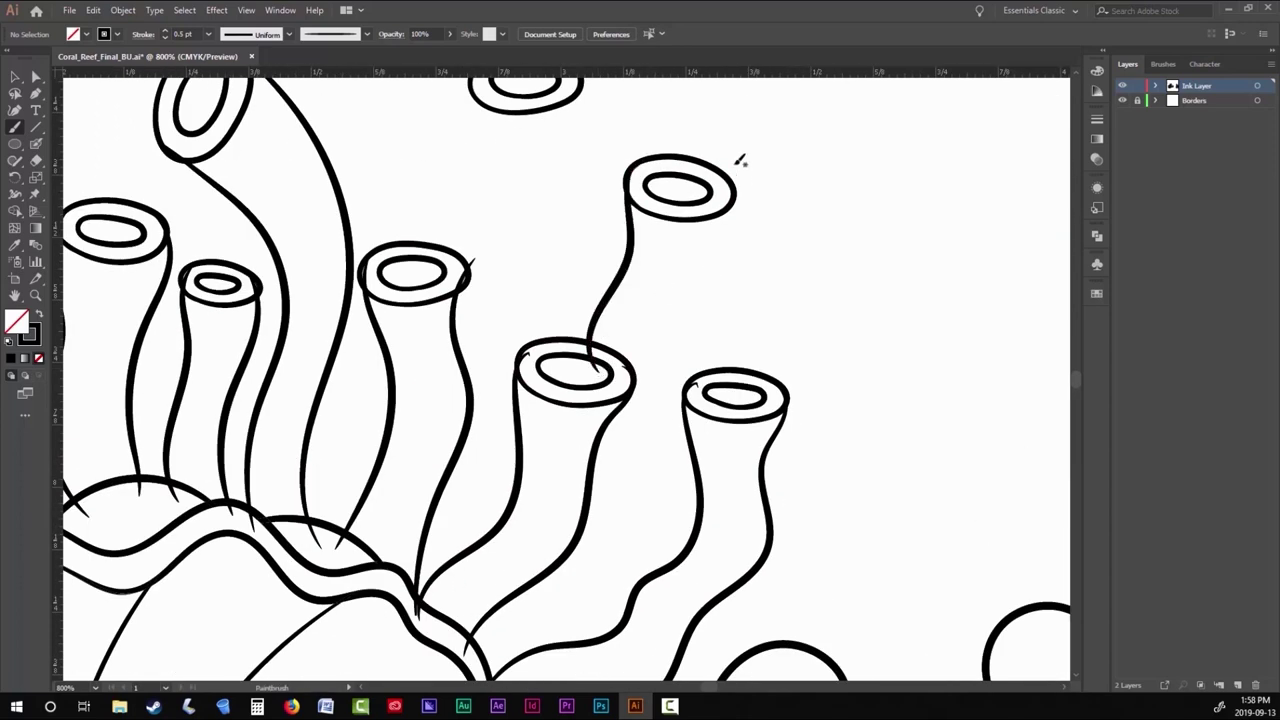
drag(502, 692, 502, 692)
scroll(663, 523, down, 2)
scroll(944, 208, up, 1)
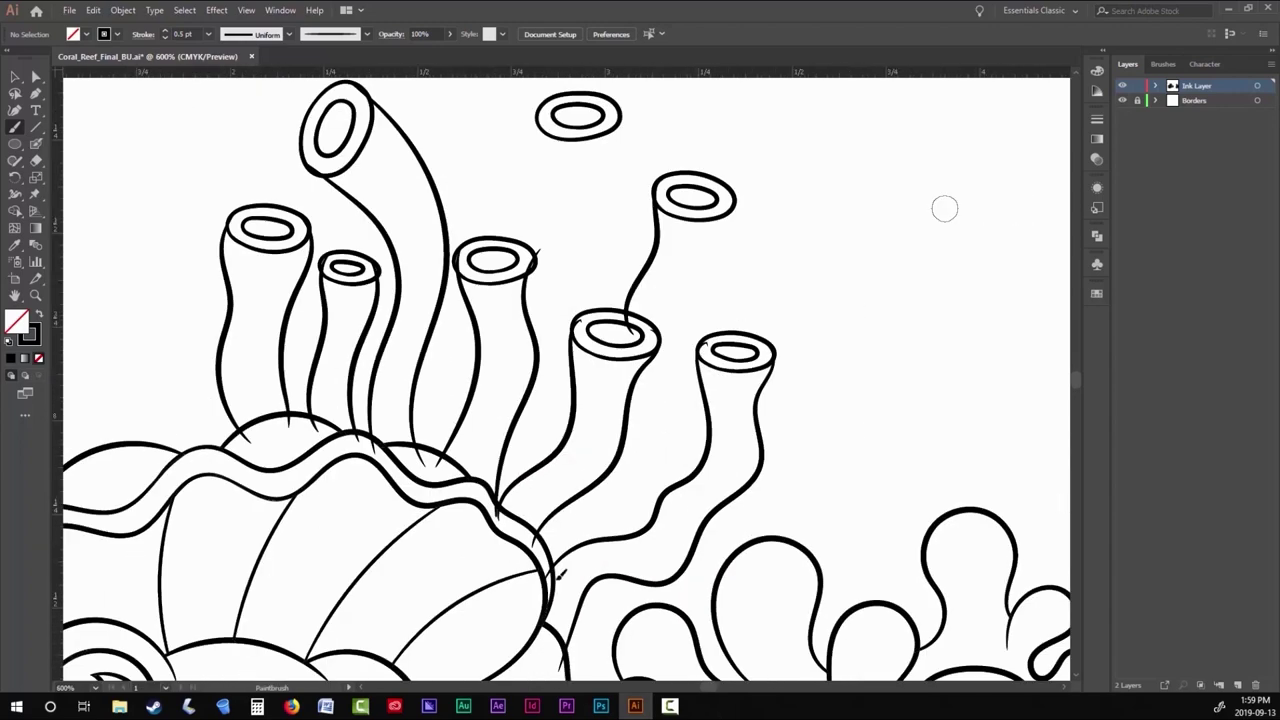
mouse_move(537, 106)
mouse_down()
mouse_move(543, 186)
mouse_move(516, 350)
mouse_up()
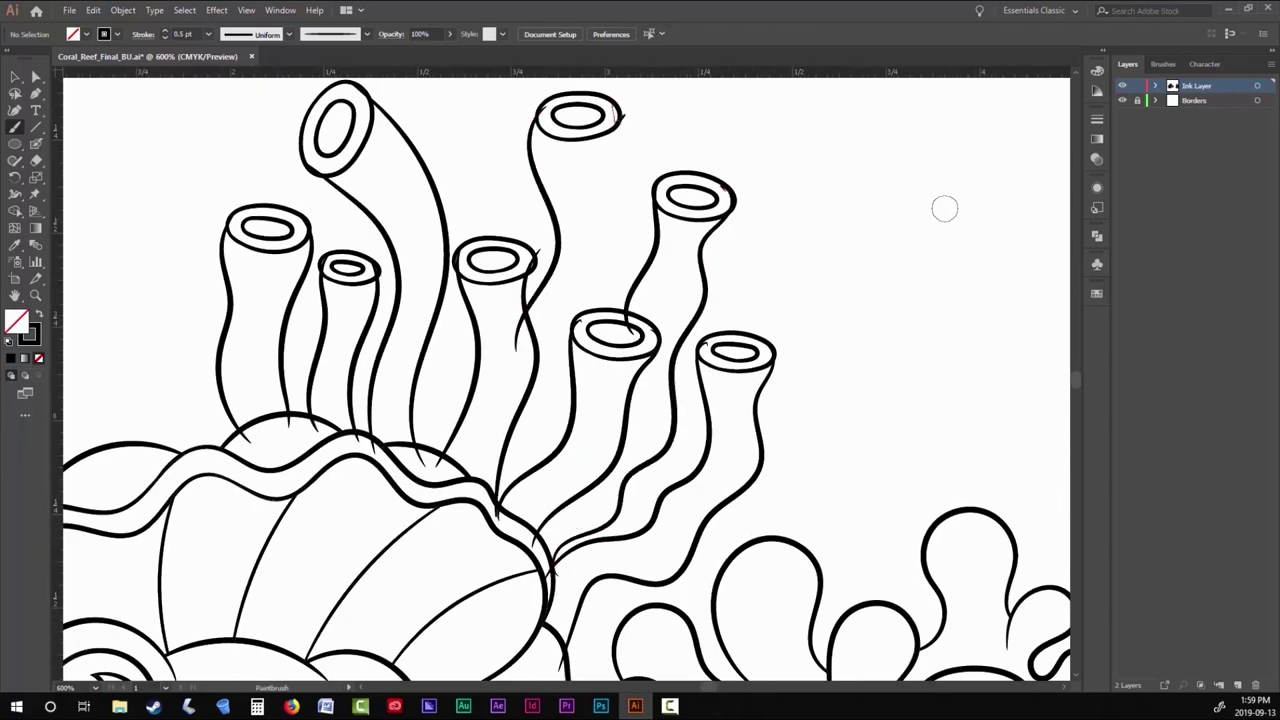
Paint a short tube with an oval ring opening on the shell's upper left edge.
scroll(766, 274, down, 3)
scroll(437, 351, up, 5)
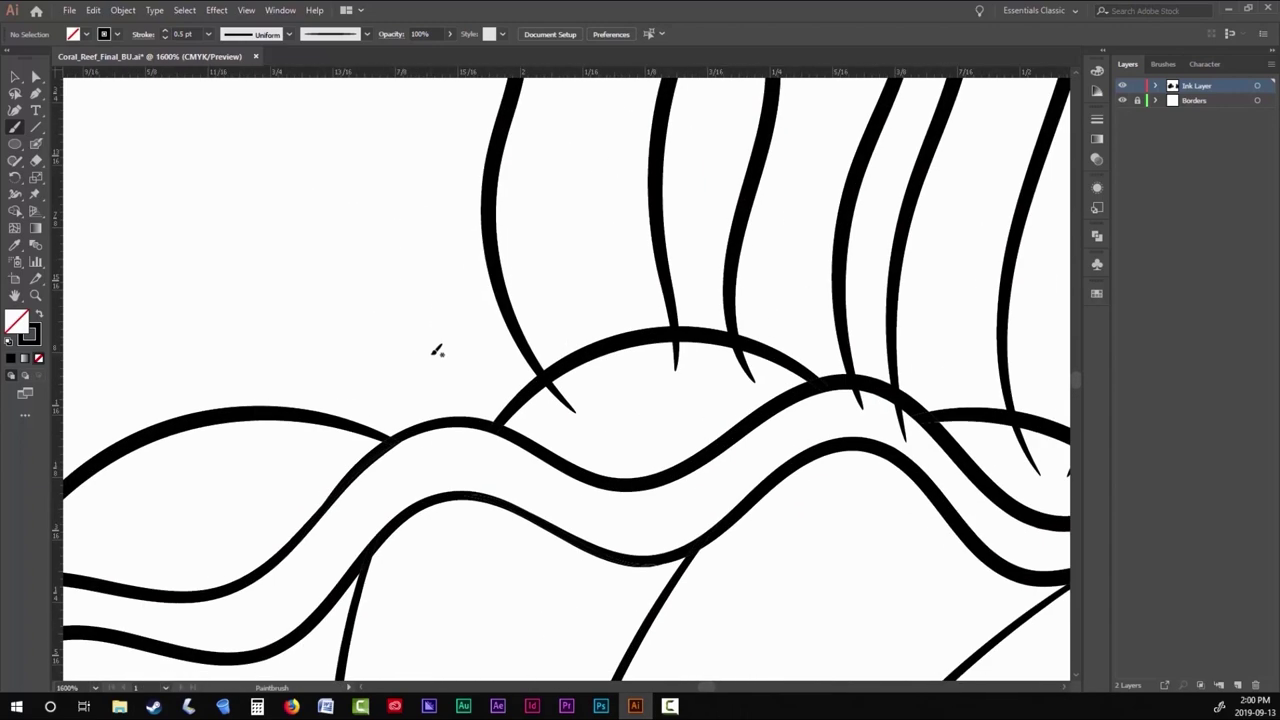
mouse_move(427, 220)
mouse_down()
mouse_move(321, 325)
mouse_move(300, 266)
mouse_move(348, 281)
mouse_up()
drag(265, 300, 291, 444)
drag(420, 250, 455, 438)
scroll(455, 438, down, 6)
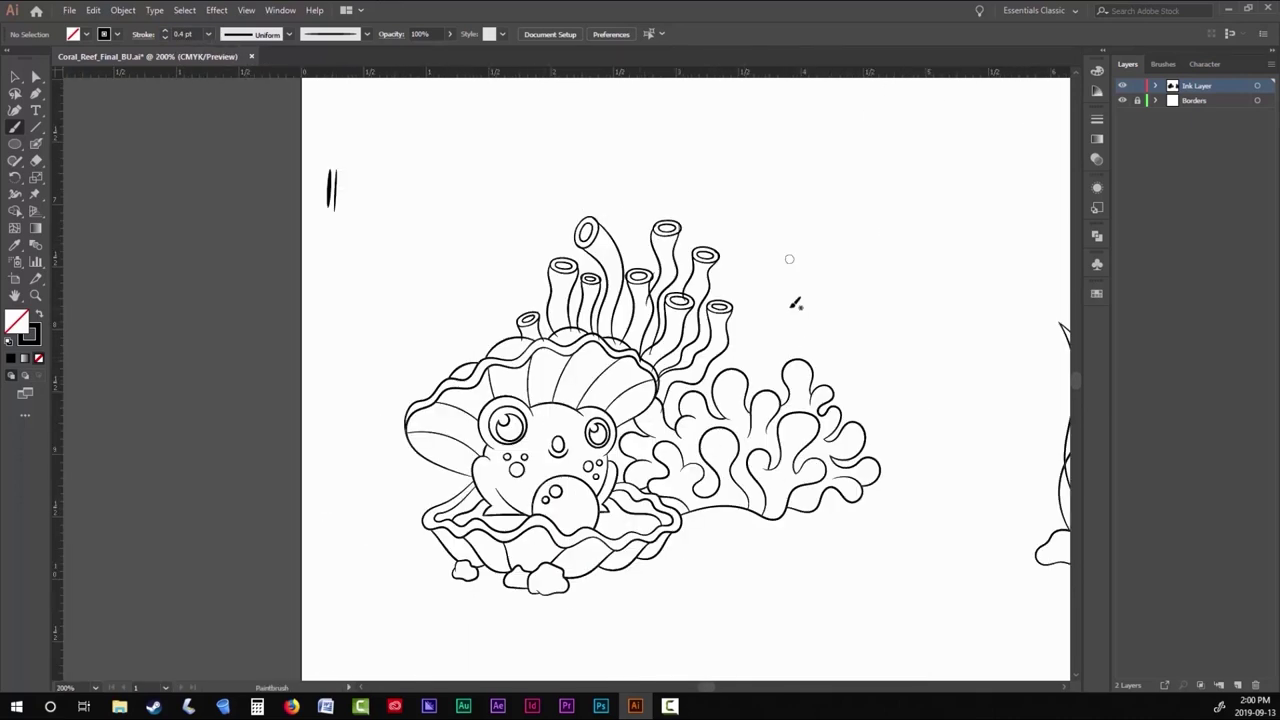
Select the tube, shell and coral artwork and expand its brush strokes into filled shapes.
key(v)
drag(398, 148, 790, 497)
click(123, 10)
click(130, 60)
scroll(810, 413, up, 6)
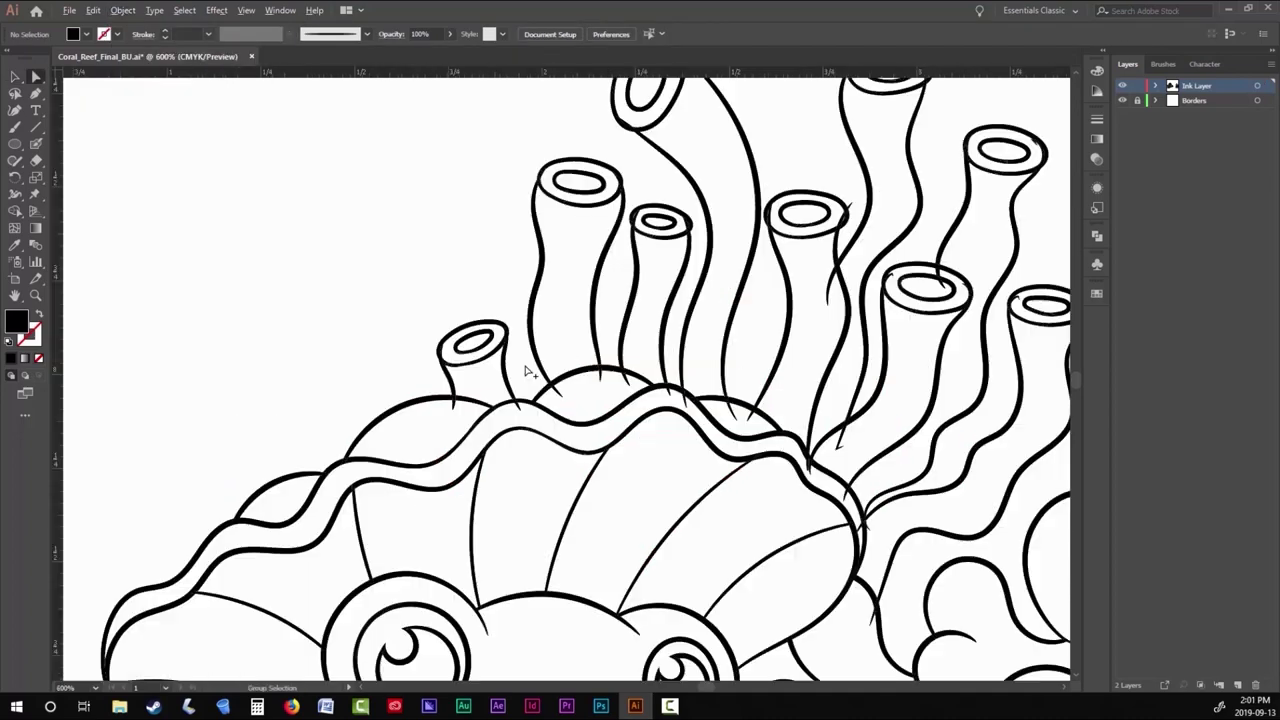
Trim the tube line ends that overhang the clam shell rim and the overlaps between neighbouring tubes.
key(a)
scroll(514, 394, down, 3)
scroll(677, 523, up, 3)
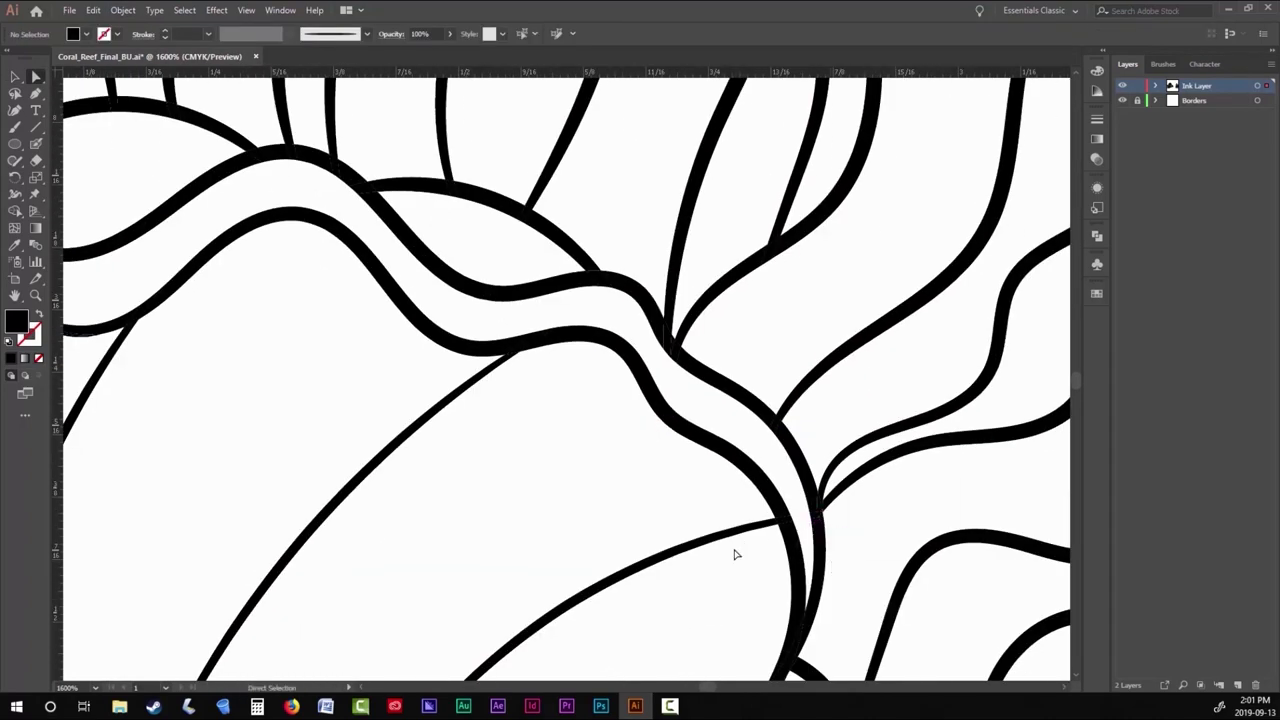
scroll(857, 186, down, 3)
Remove the stray line tips inside the rings of the two lower right tubes and blend their sides into the rings.
scroll(900, 223, up, 4)
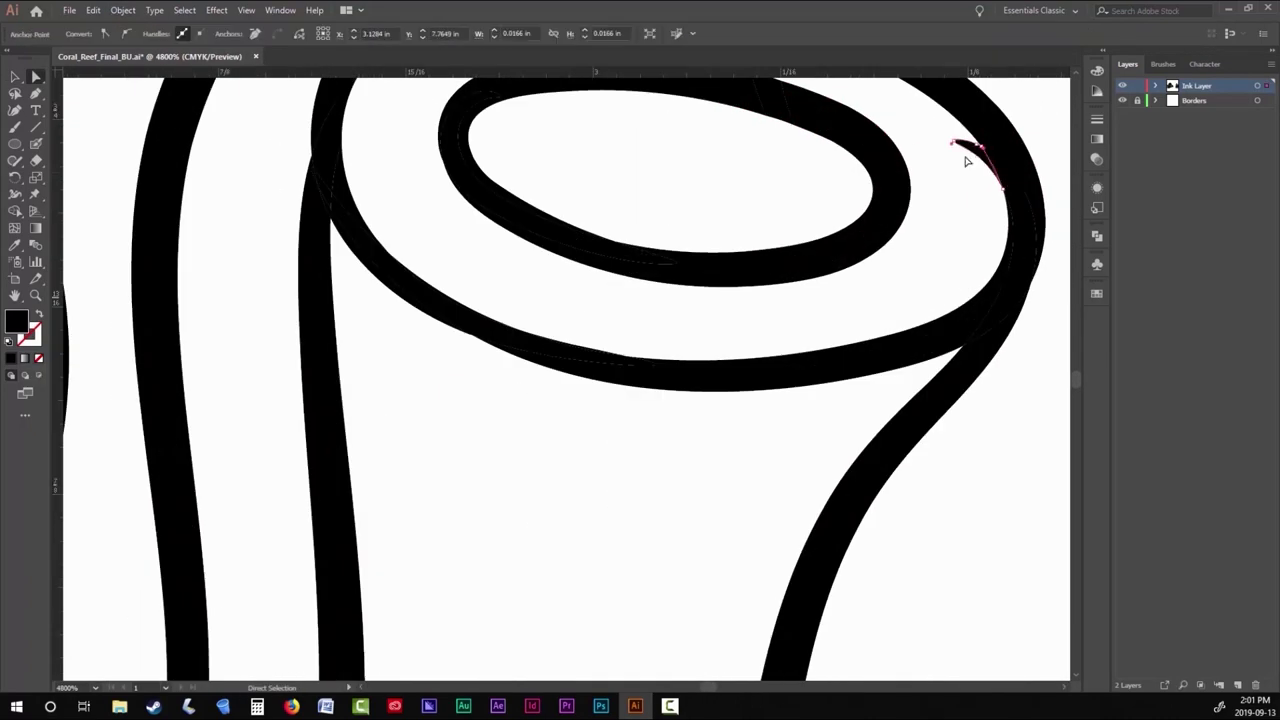
scroll(640, 280, up, 3)
click(320, 393)
drag(294, 349, 494, 390)
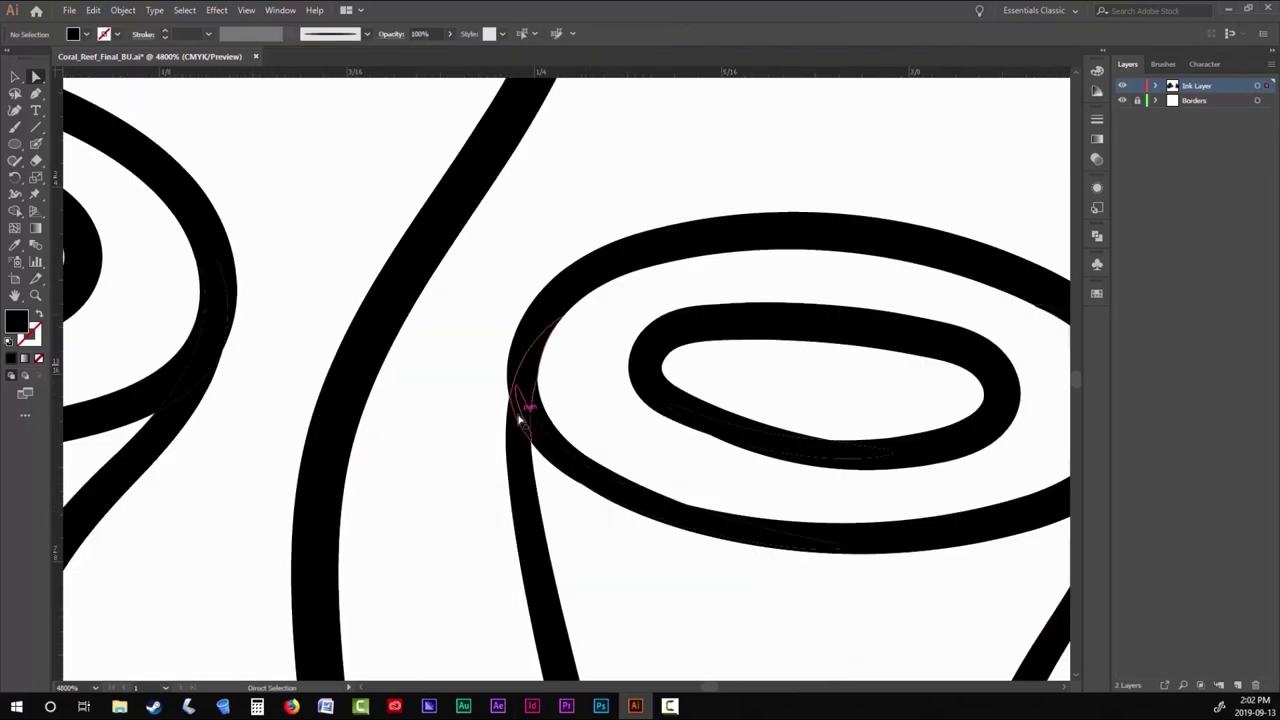
scroll(834, 443, right, 3)
scroll(886, 428, down, 4)
scroll(748, 323, up, 4)
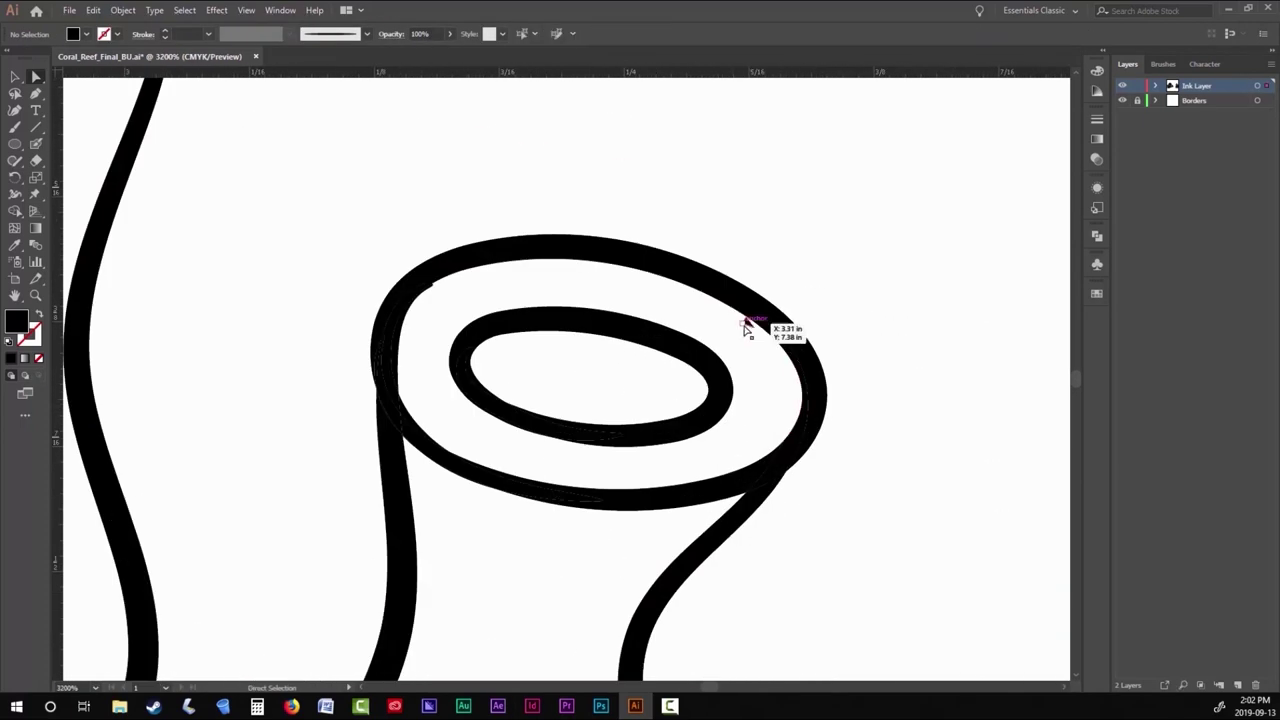
Delete the stray tip in the upper right tube's ring and smooth its left side into the ring outline.
click(748, 320)
scroll(424, 343, up, 2)
click(360, 395)
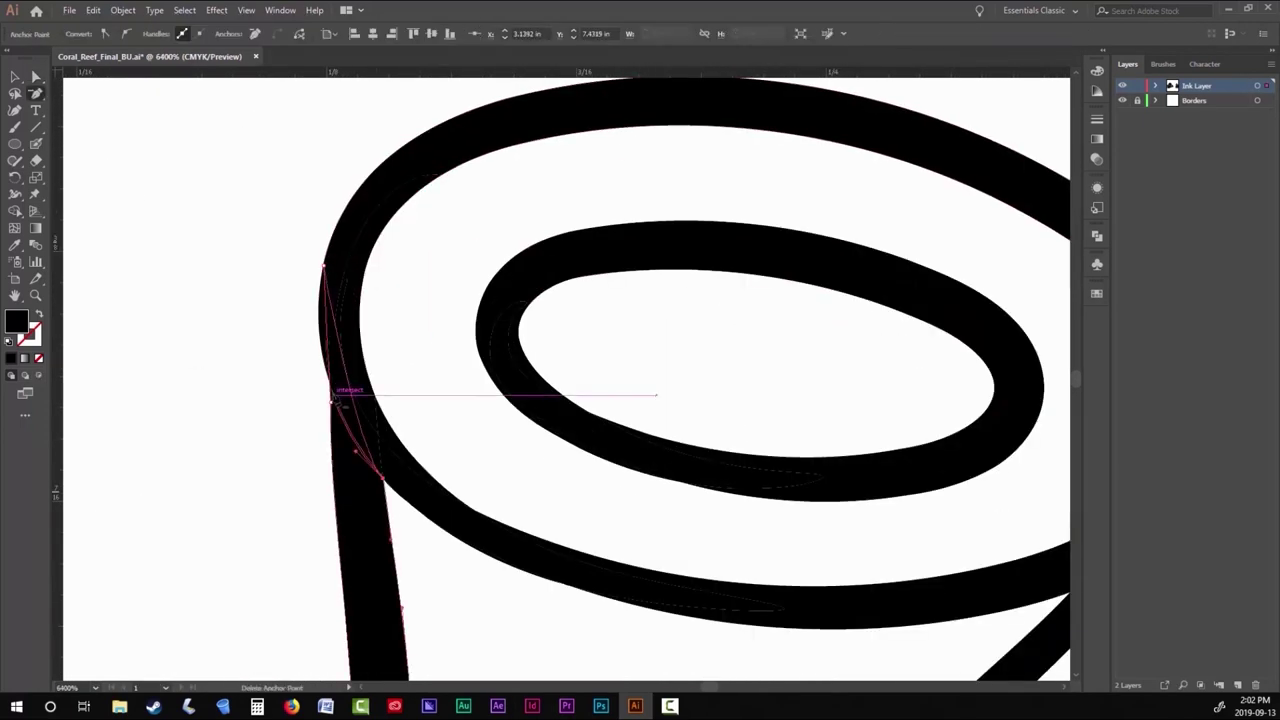
scroll(329, 520, down, 3)
drag(329, 520, 294, 277)
Clean the stray tips in the topmost tube's ring and move its side anchor points onto the ring outline.
scroll(294, 277, down, 5)
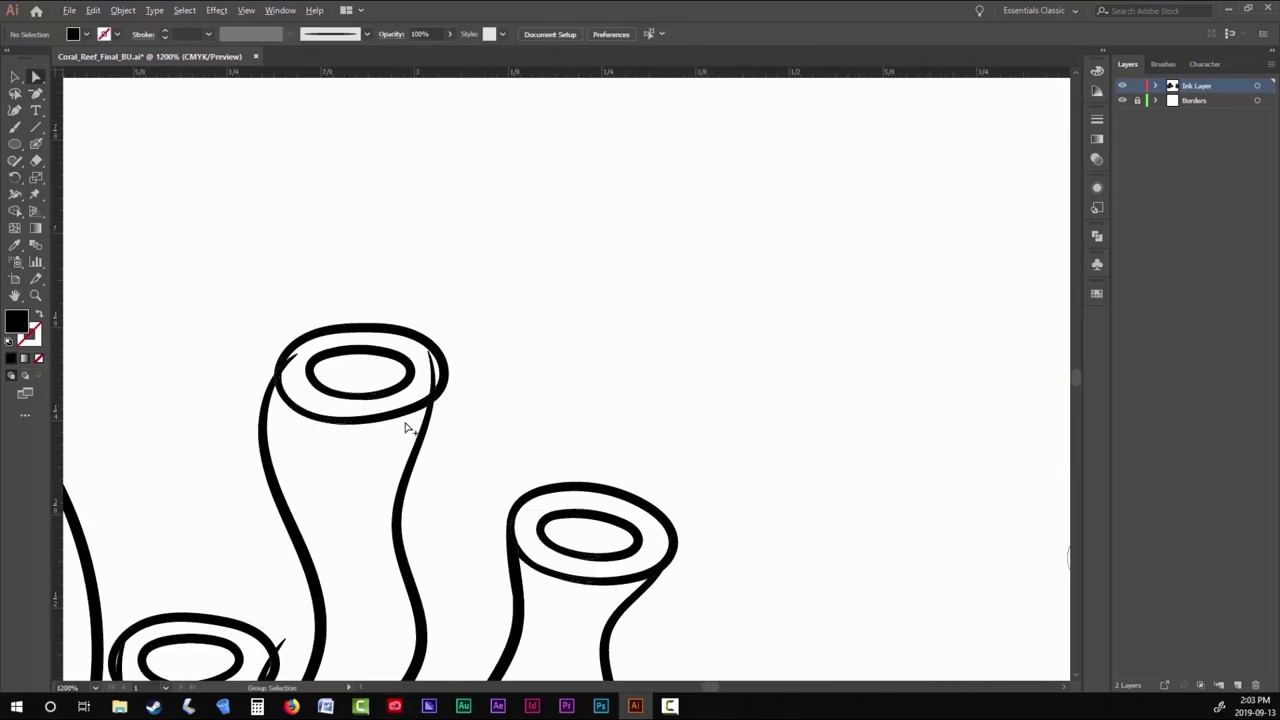
scroll(446, 408, up, 4)
click(440, 410)
scroll(457, 400, up, 1)
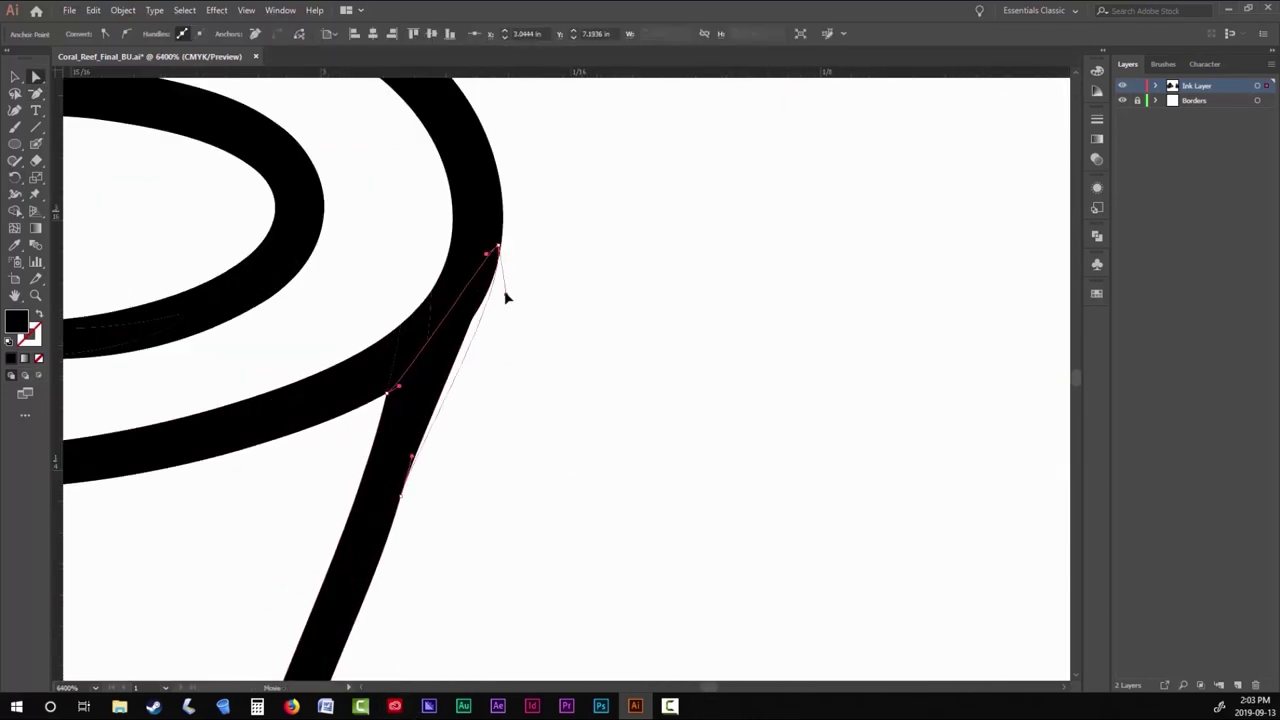
drag(506, 294, 177, 320)
scroll(180, 320, up, 1)
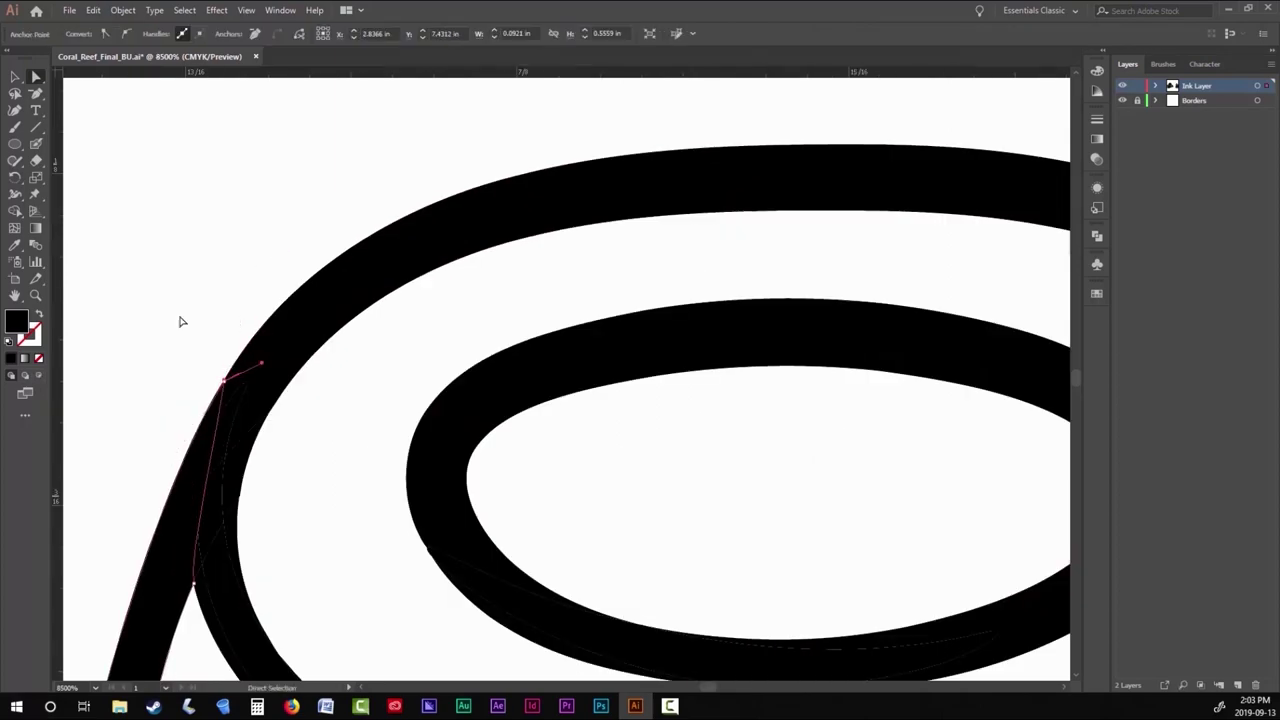
Trim the overhanging line tips at the middle tube's ring and blend its sides into the ring outline.
scroll(180, 320, down, 3)
scroll(608, 480, up, 2)
scroll(608, 480, up, 1)
scroll(608, 480, down, 3)
key(ctrl+shift+a)
scroll(543, 443, up, 3)
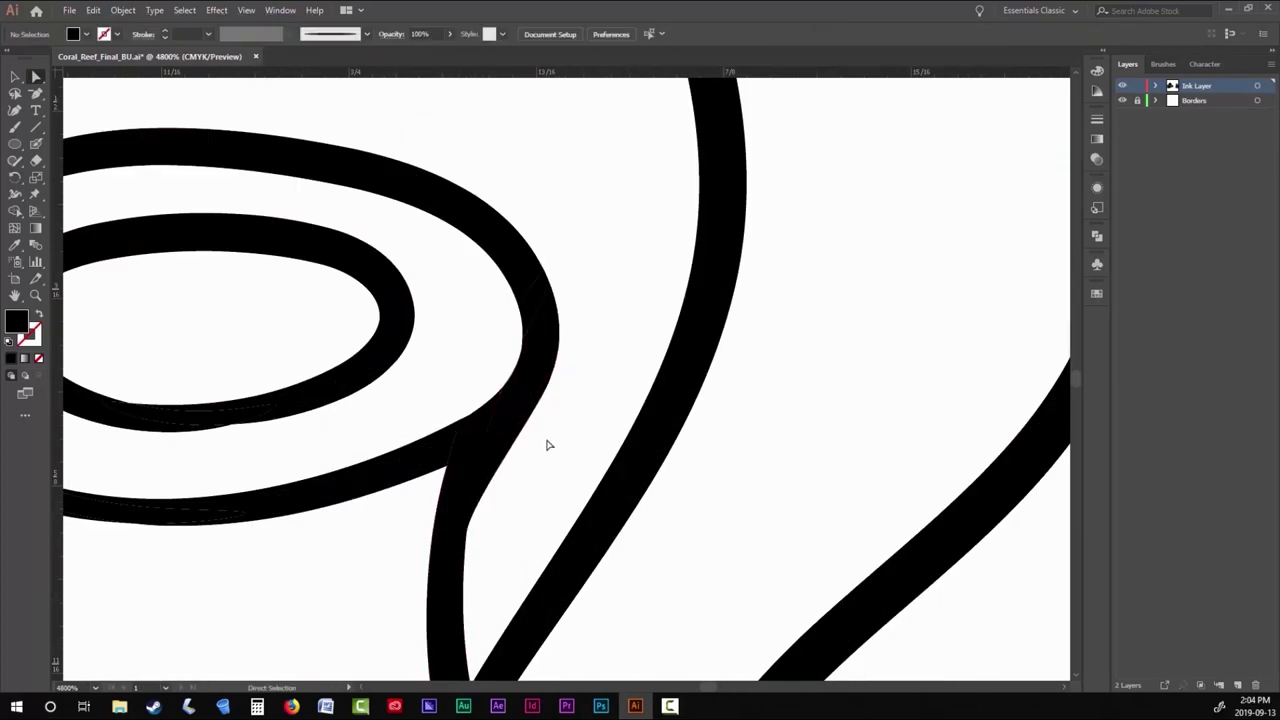
scroll(527, 290, up, 1)
Move the side-line anchor points of the tall tilted tube and the small tube beside it onto their ring outlines.
scroll(623, 429, down, 3)
scroll(429, 434, up, 4)
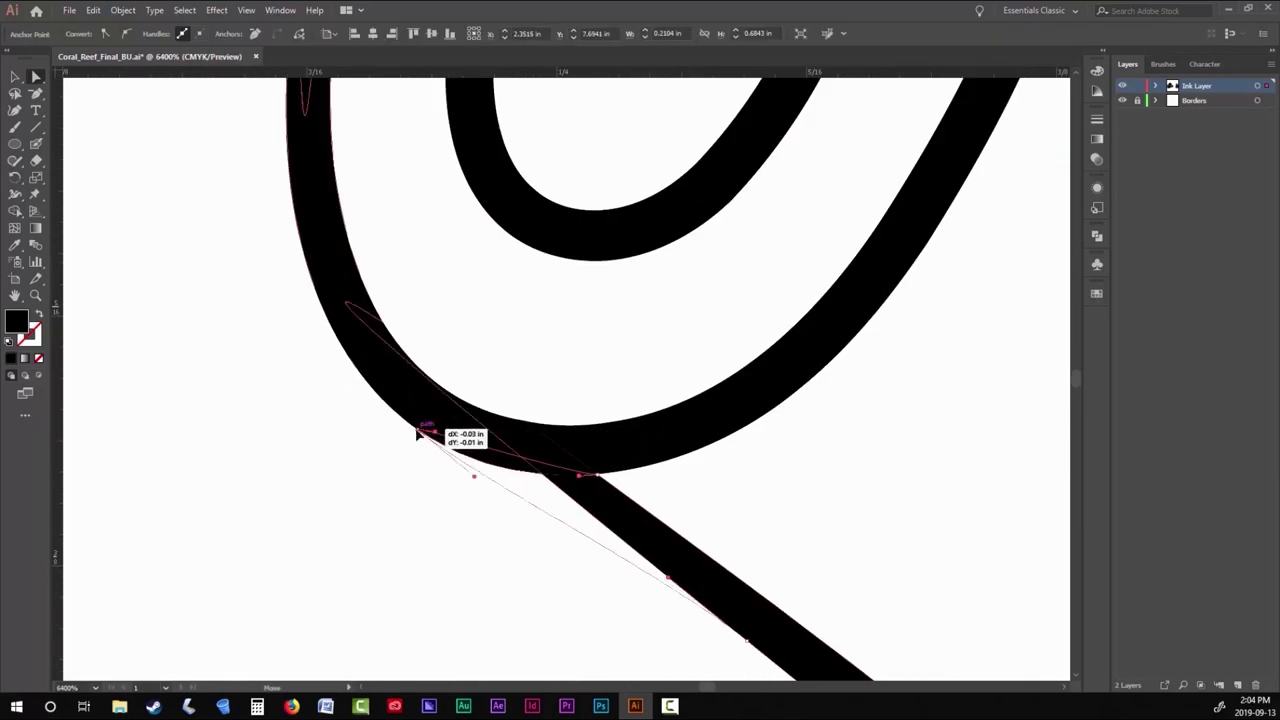
scroll(466, 385, down, 1)
scroll(686, 371, up, 1)
scroll(731, 329, down, 2)
scroll(500, 337, up, 2)
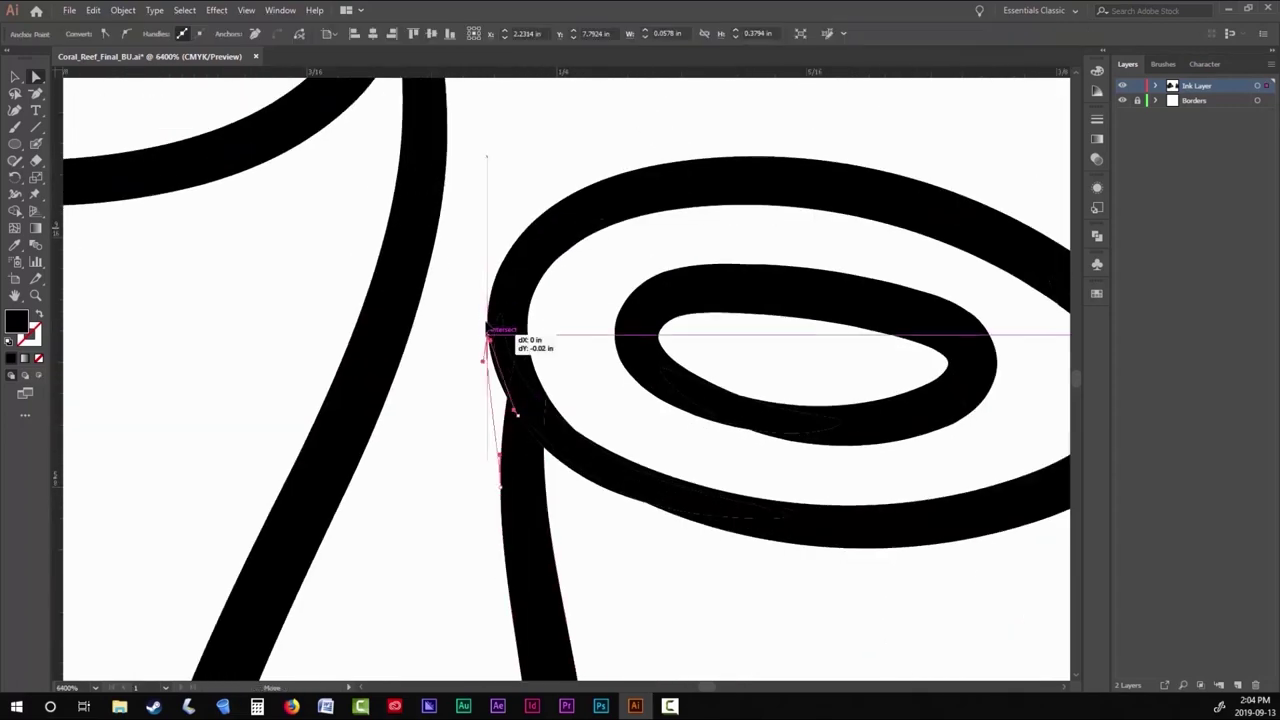
Blend the side lines of the larger tube left of the small one smoothly into its ring.
scroll(518, 438, down, 5)
scroll(518, 438, up, 4)
scroll(503, 371, up, 1)
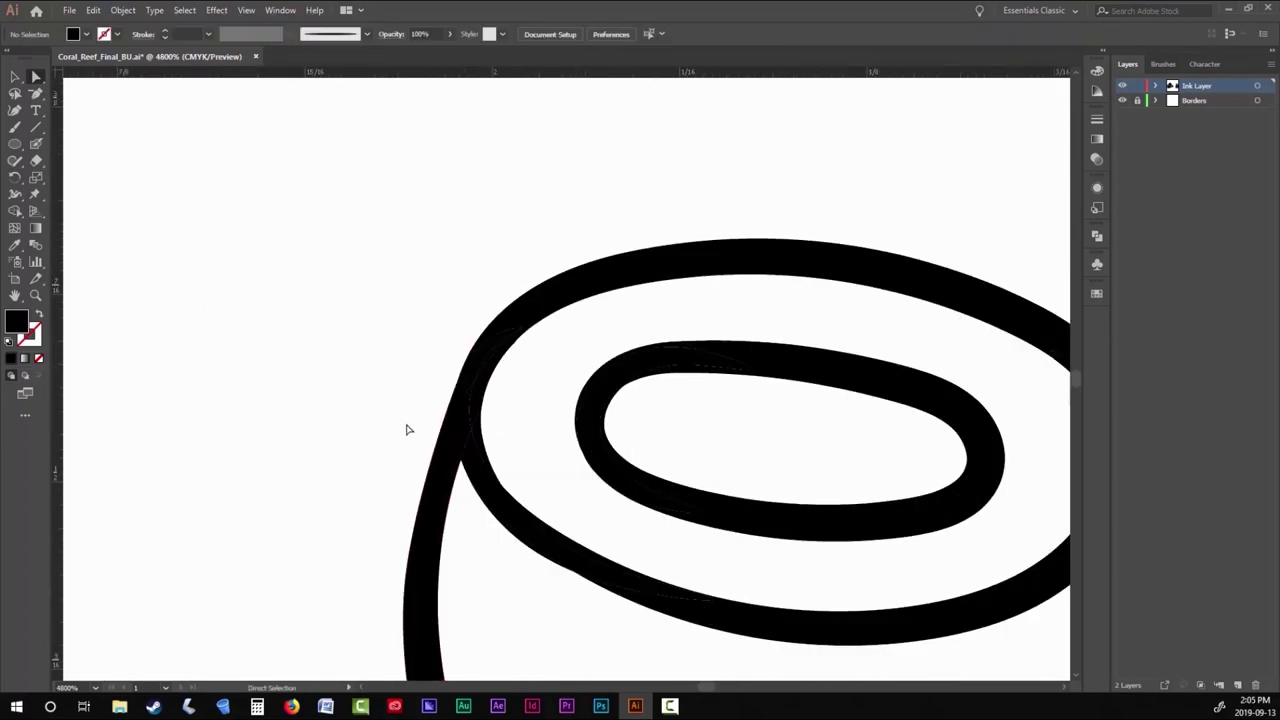
scroll(409, 429, down, 1)
scroll(377, 333, up, 1)
scroll(377, 333, down, 2)
scroll(329, 371, down, 3)
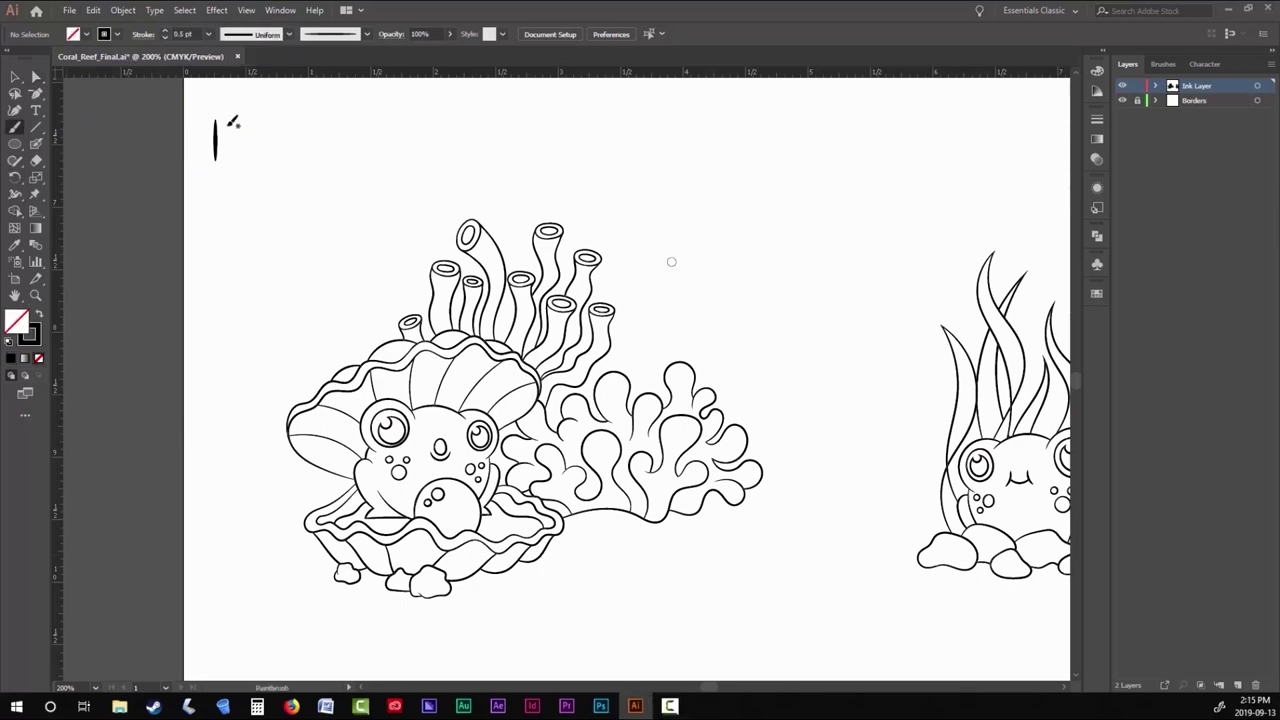
Paint a cluster of three lumpy rocks beside the clam shell's left hinge with a 0.5 pt brush.
double_click(14, 127)
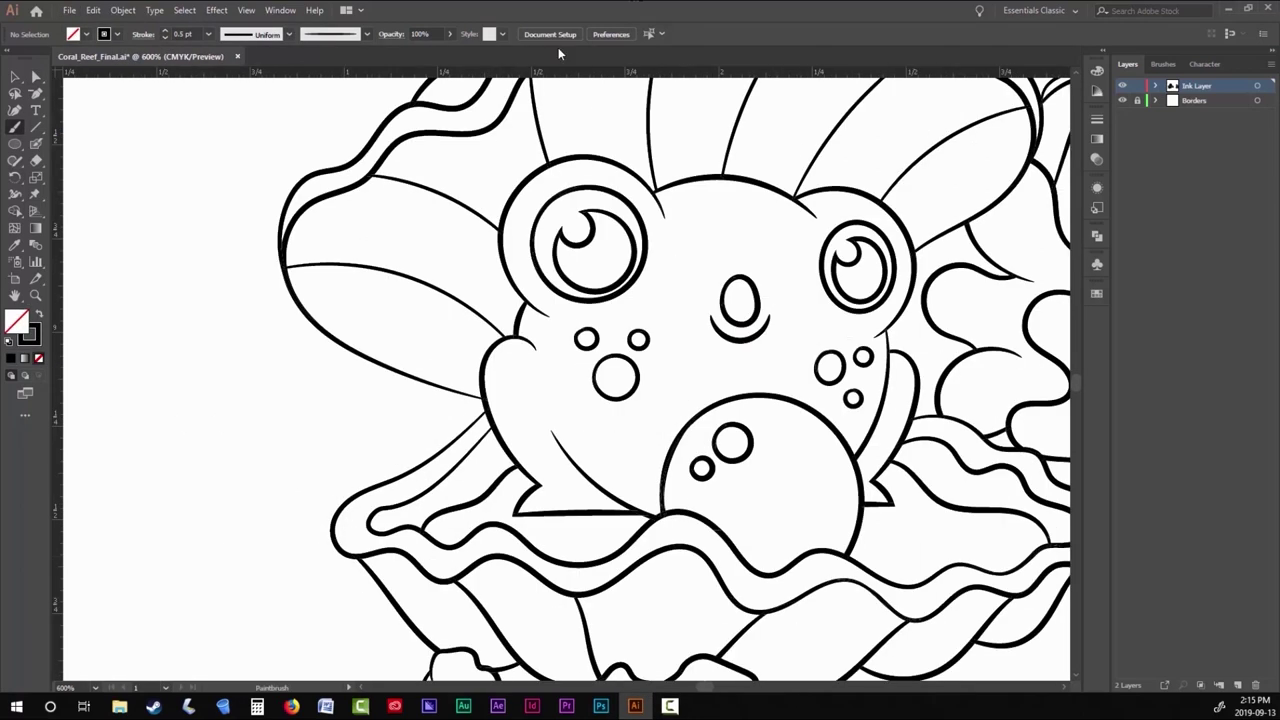
drag(323, 478, 440, 465)
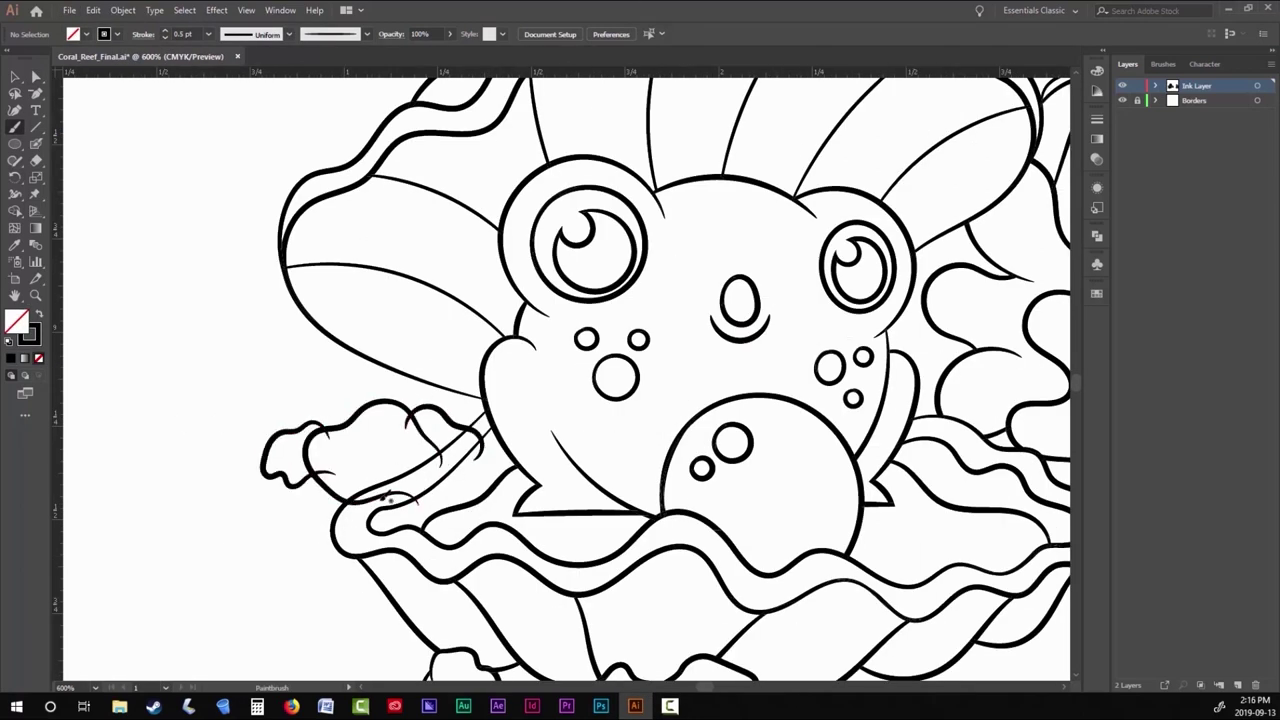
scroll(340, 287, up, 2)
mouse_move(277, 430)
mouse_down()
mouse_move(304, 428)
mouse_move(297, 510)
mouse_up()
Paint three pointed, wavy seaweed blades rising from the rocks across the shell's left end.
mouse_move(240, 182)
mouse_down()
mouse_move(323, 231)
mouse_move(355, 519)
mouse_up()
mouse_move(240, 182)
mouse_down()
mouse_move(365, 318)
mouse_move(352, 522)
mouse_up()
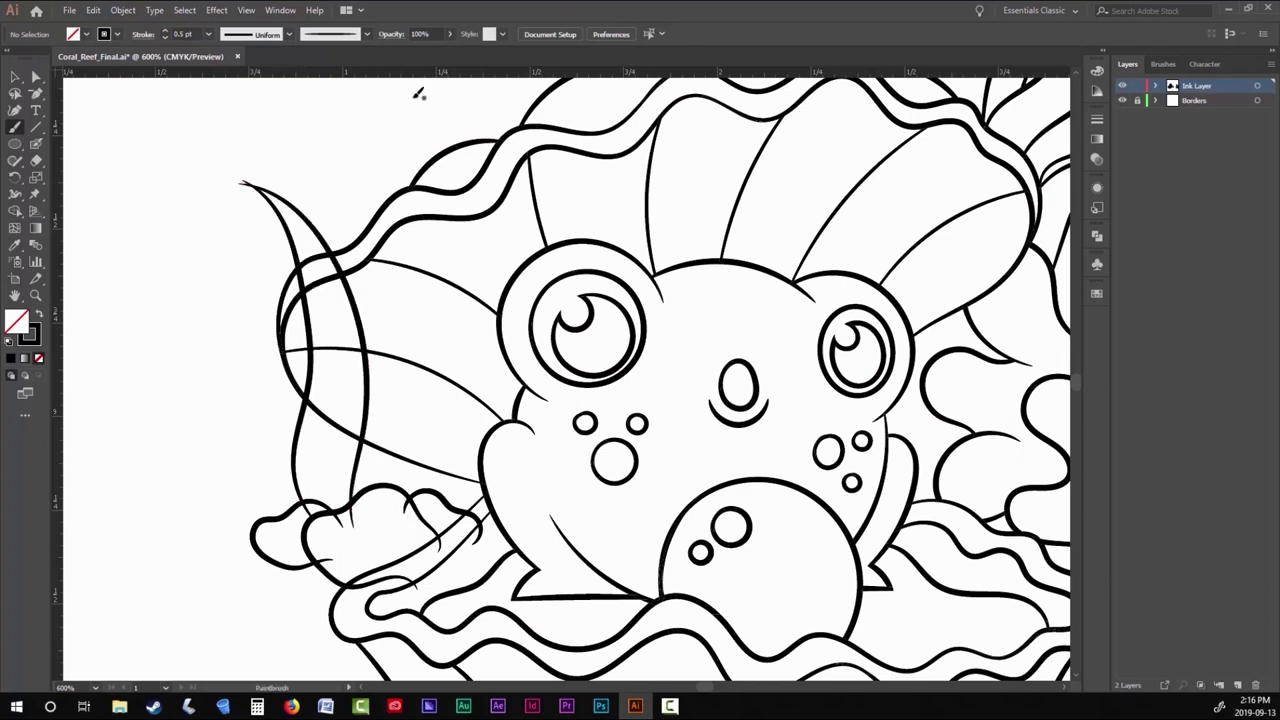
drag(380, 312, 408, 503)
drag(458, 468, 458, 478)
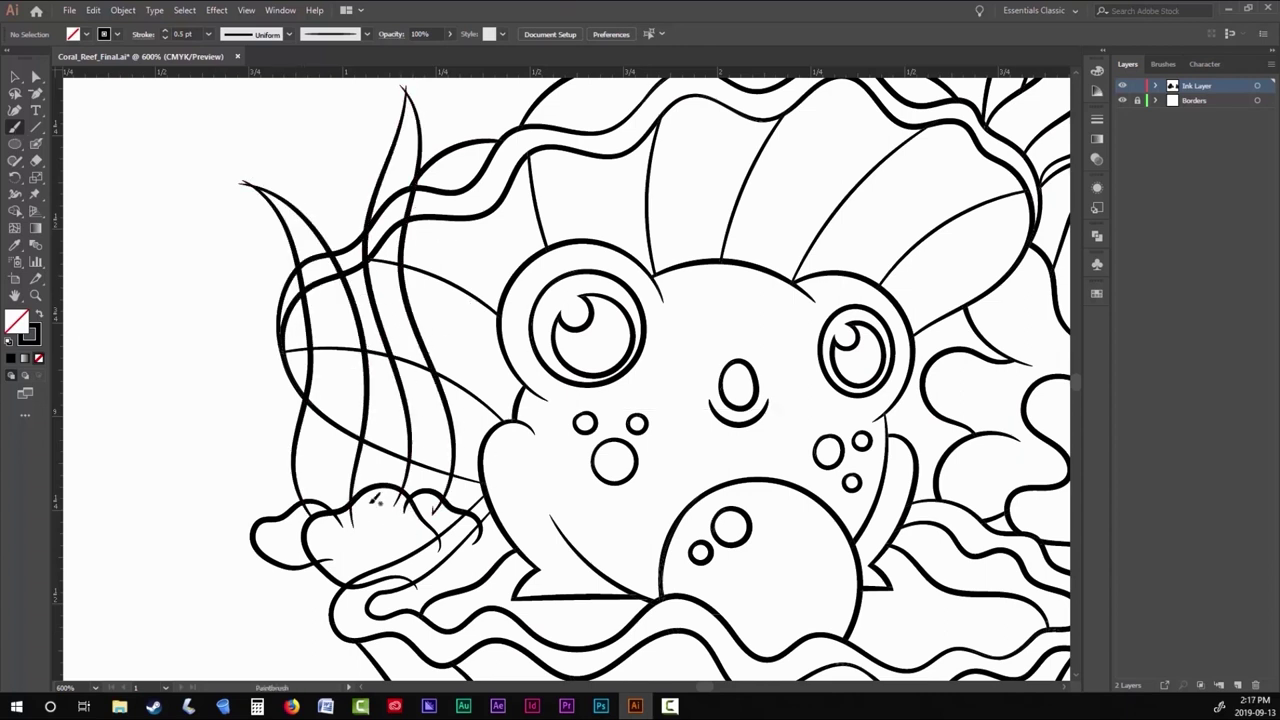
drag(372, 176, 390, 198)
Select the whole clam, coral, rock and seaweed group and expand its brush strokes into filled shapes.
key(ctrl+minus)
key(v)
key(ctrl+minus)
key(ctrl+a)
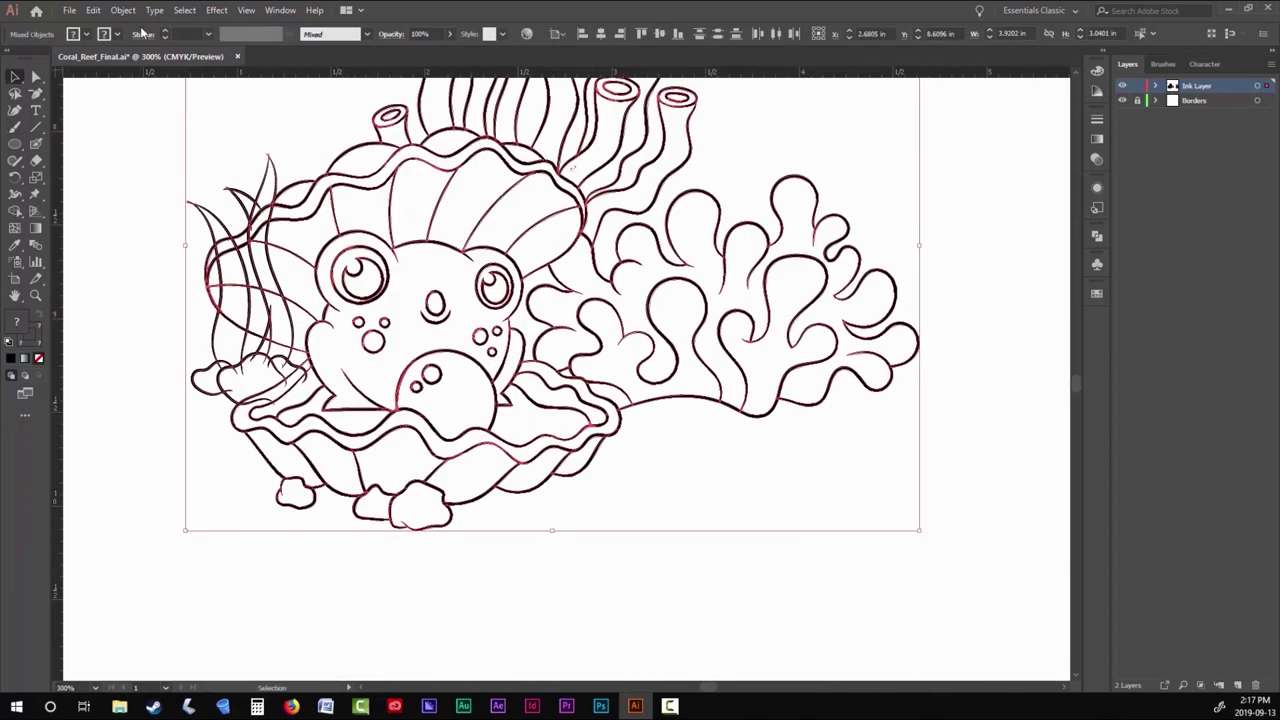
click(123, 10)
mouse_move(200, 421)
click(335, 493)
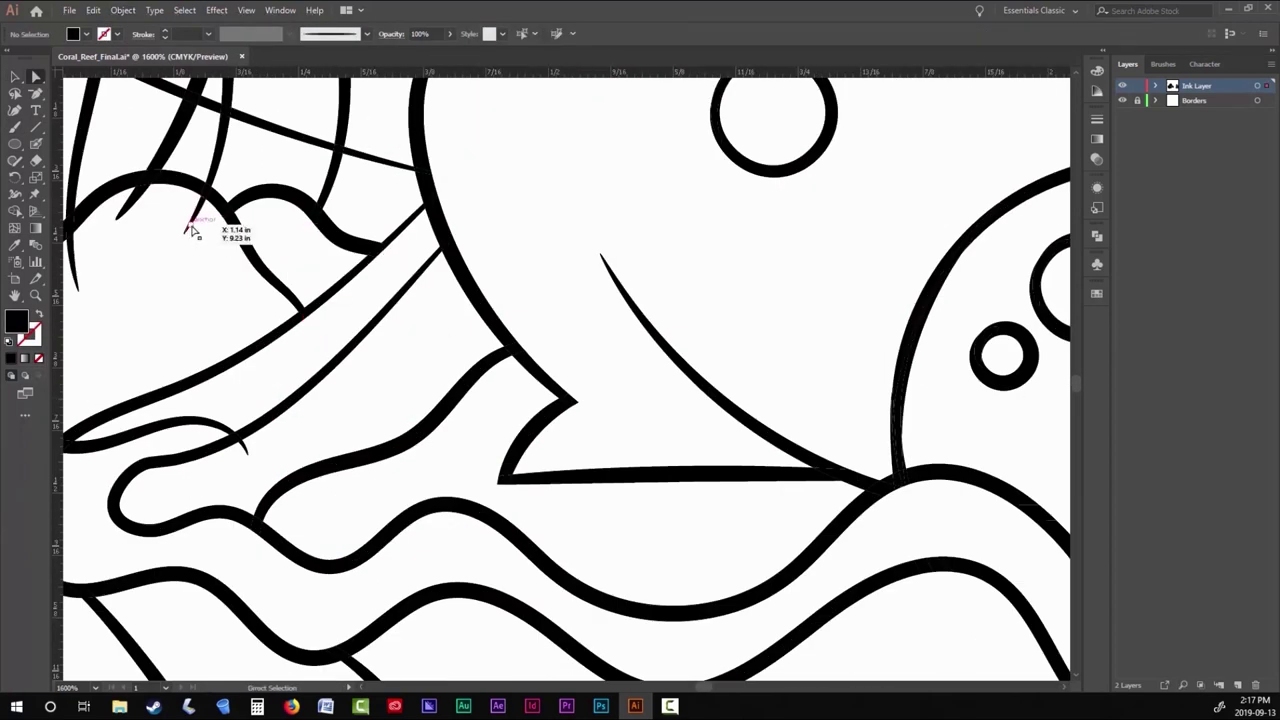
Delete the line ends overlapping the rocks and the seaweed segments that cross the clam shell.
key(ctrl+minus)
click(349, 251)
scroll(543, 263, up, 5)
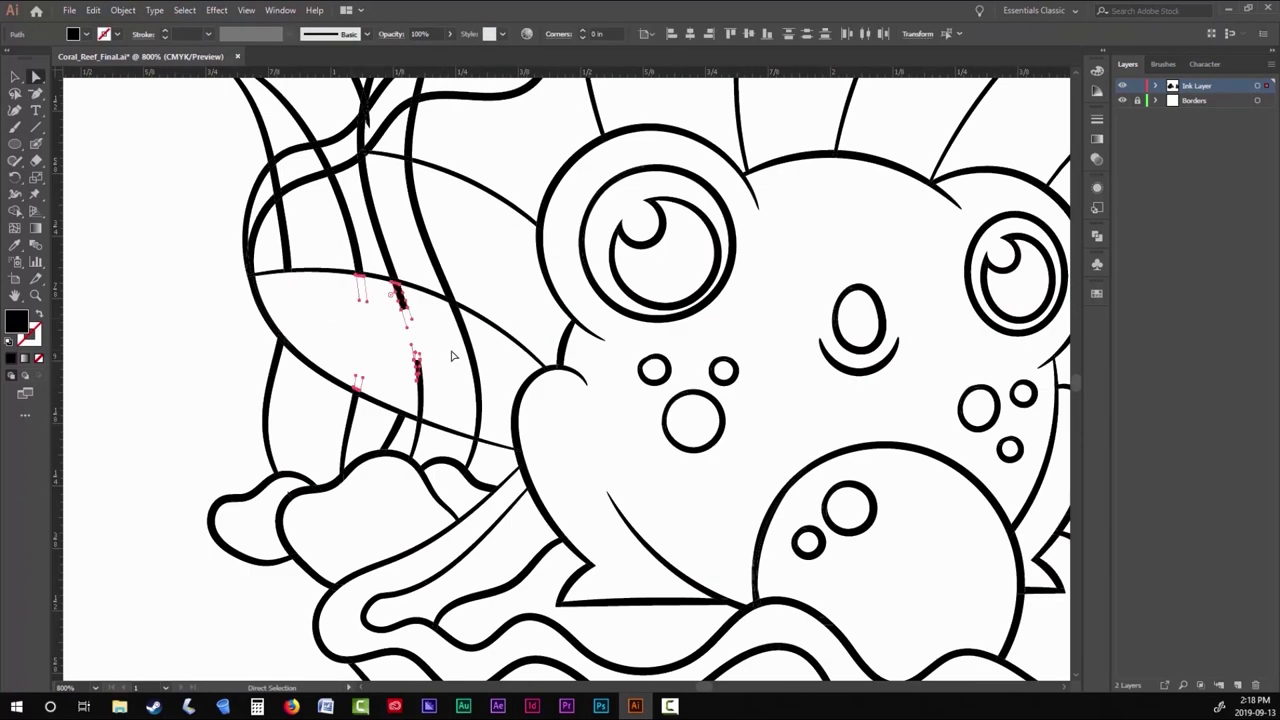
scroll(452, 356, up, 1)
key(ctrl+plus)
key(ctrl+shift+a)
Trim the crossing line ends at the tips of the seaweed blades left of the shell.
key(ctrl+minus)
key(ctrl+minus)
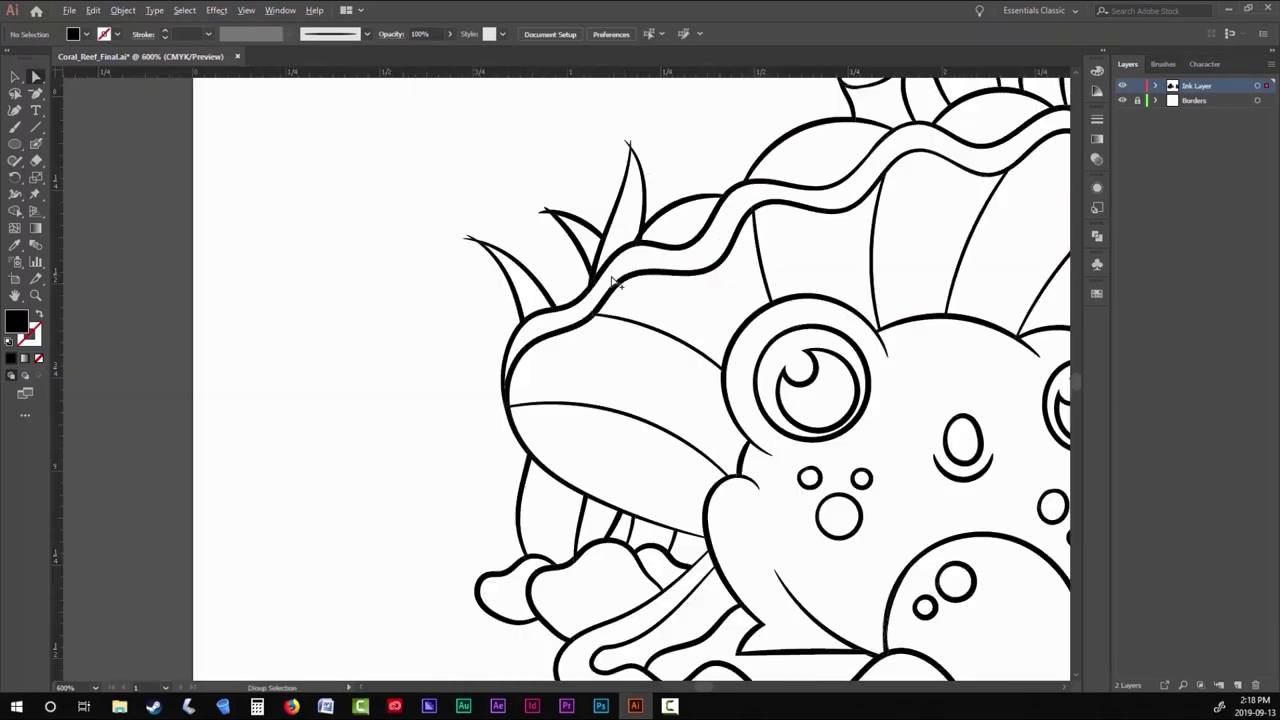
scroll(615, 283, up, 3)
scroll(437, 177, down, 6)
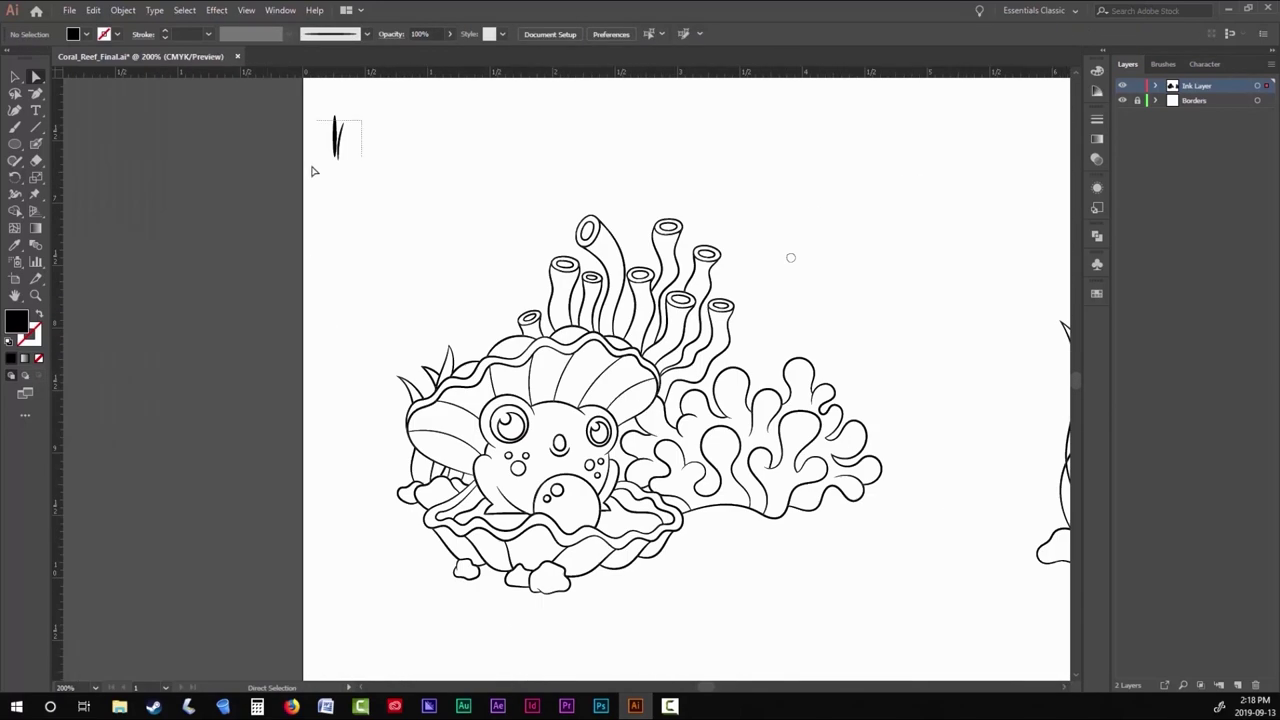
Paint a pile of irregular, overlapping rocks with 0.5 pt brush strokes behind the shell's upper-left edge.
key(b)
scroll(507, 325, up, 4)
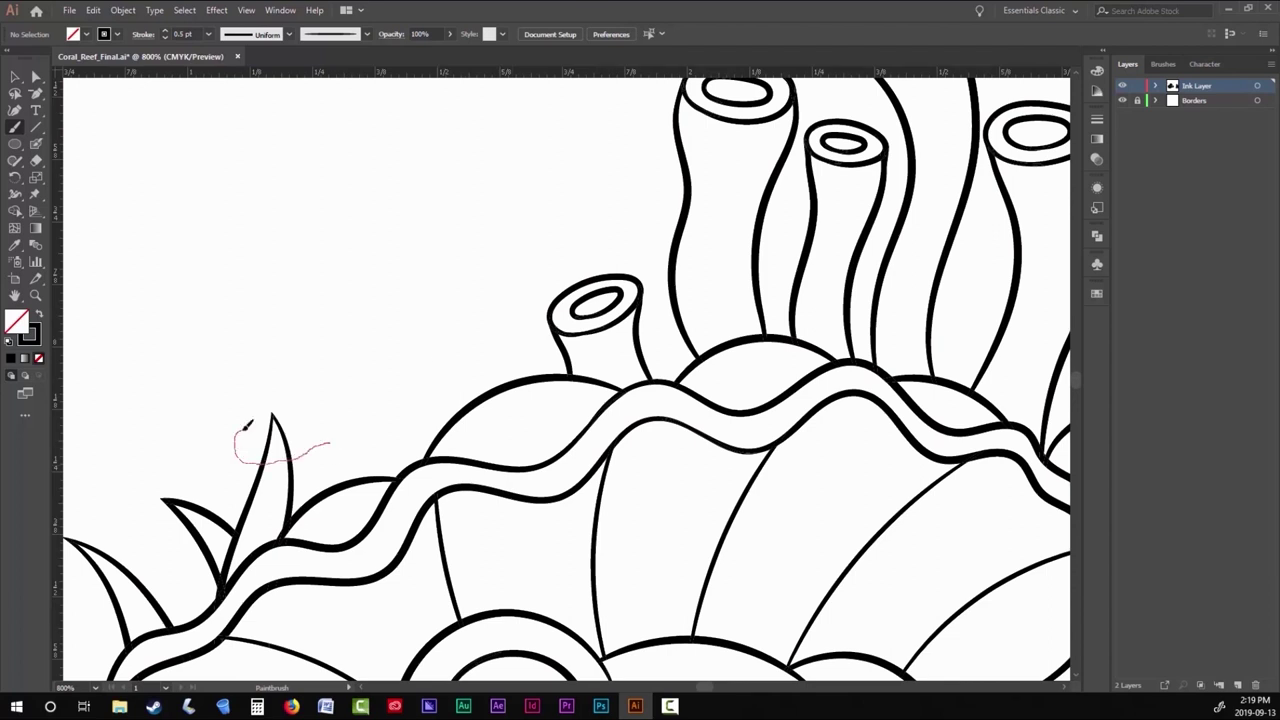
drag(380, 420, 330, 446)
drag(430, 350, 340, 376)
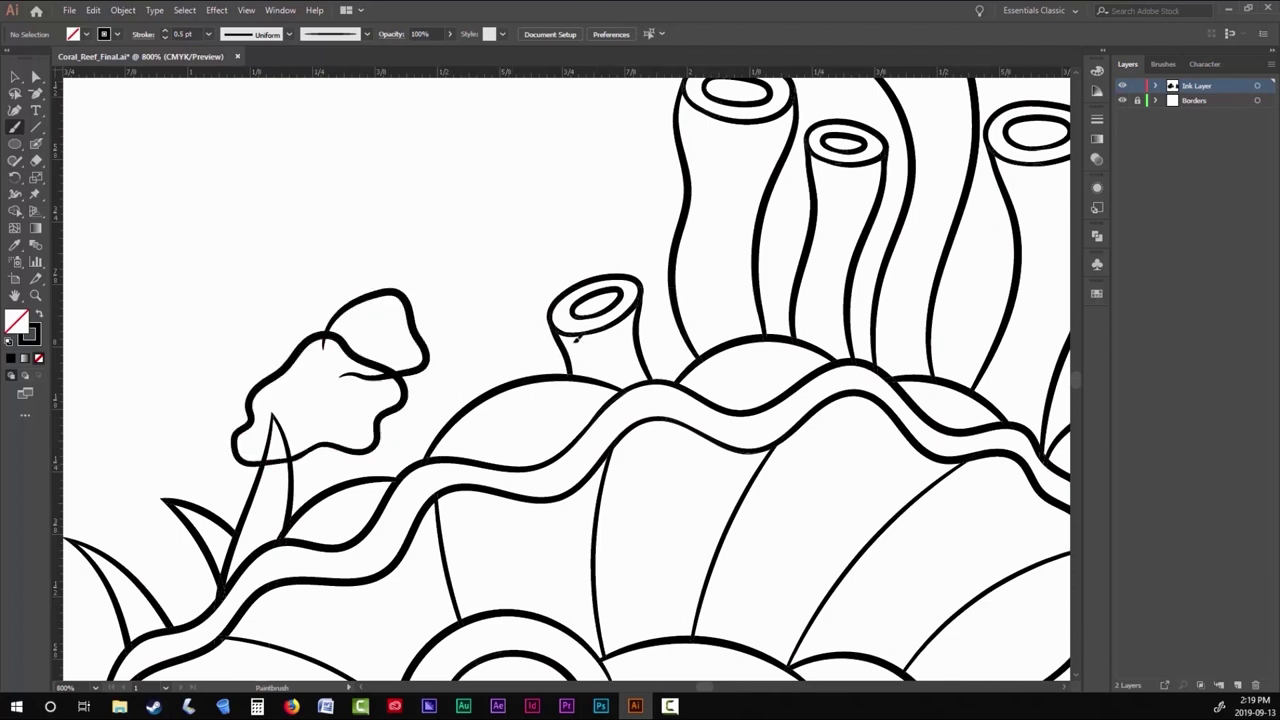
drag(545, 237, 595, 290)
drag(296, 368, 378, 288)
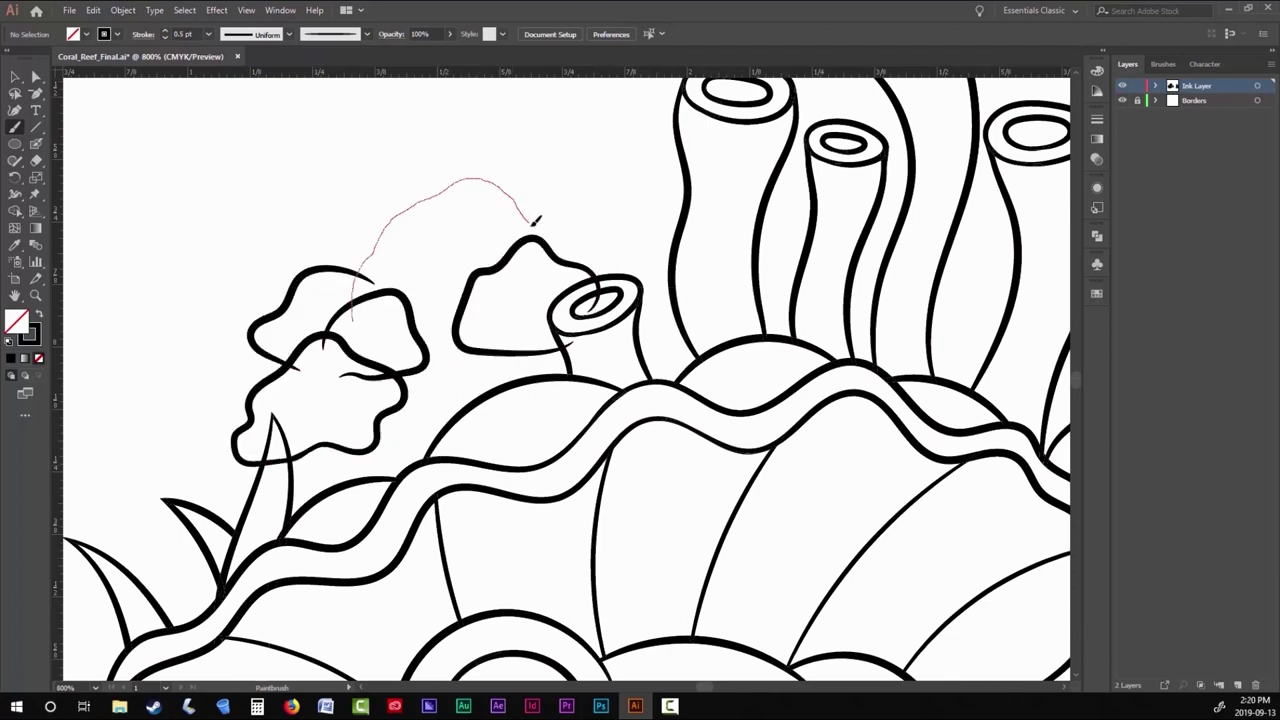
mouse_move(535, 220)
mouse_down()
mouse_move(540, 232)
mouse_move(614, 230)
mouse_move(630, 288)
mouse_up()
mouse_move(335, 286)
mouse_down()
mouse_move(345, 225)
mouse_move(548, 228)
mouse_up()
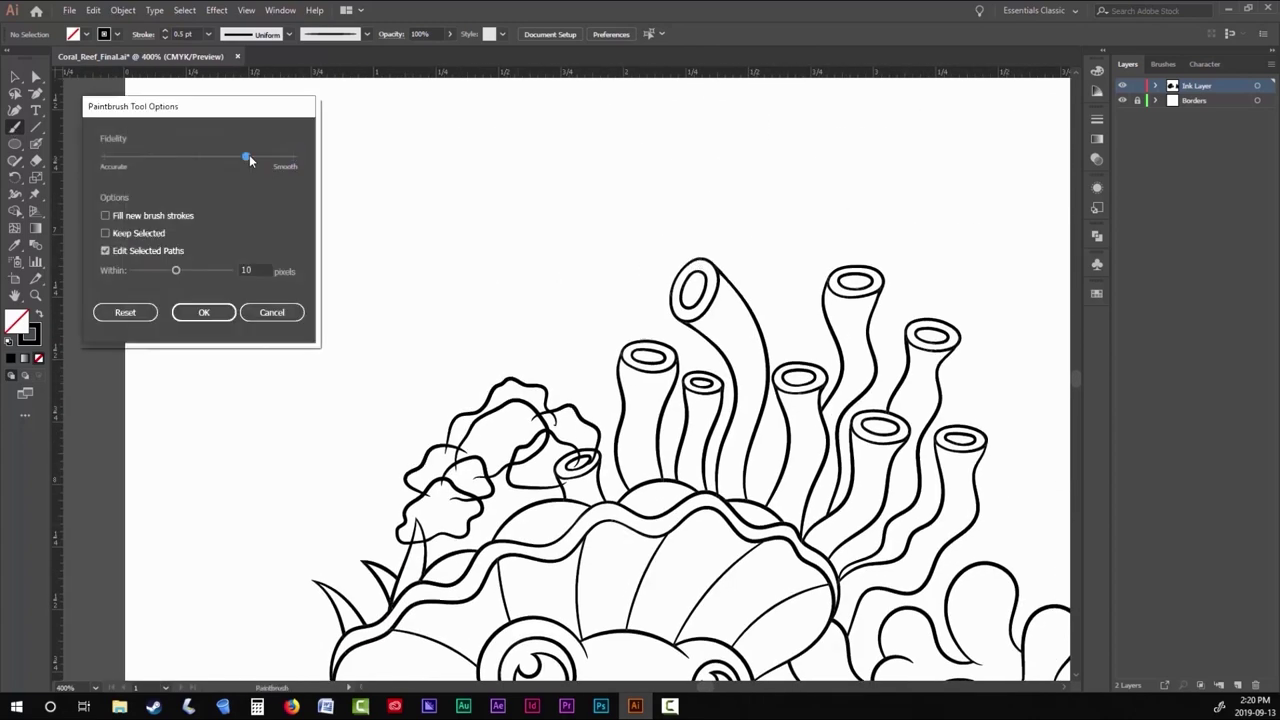
Set the Paintbrush fidelity towards Smooth and paint a tall branching coral with rounded tips rising above the rock pile.
key(Return)
drag(468, 418, 474, 410)
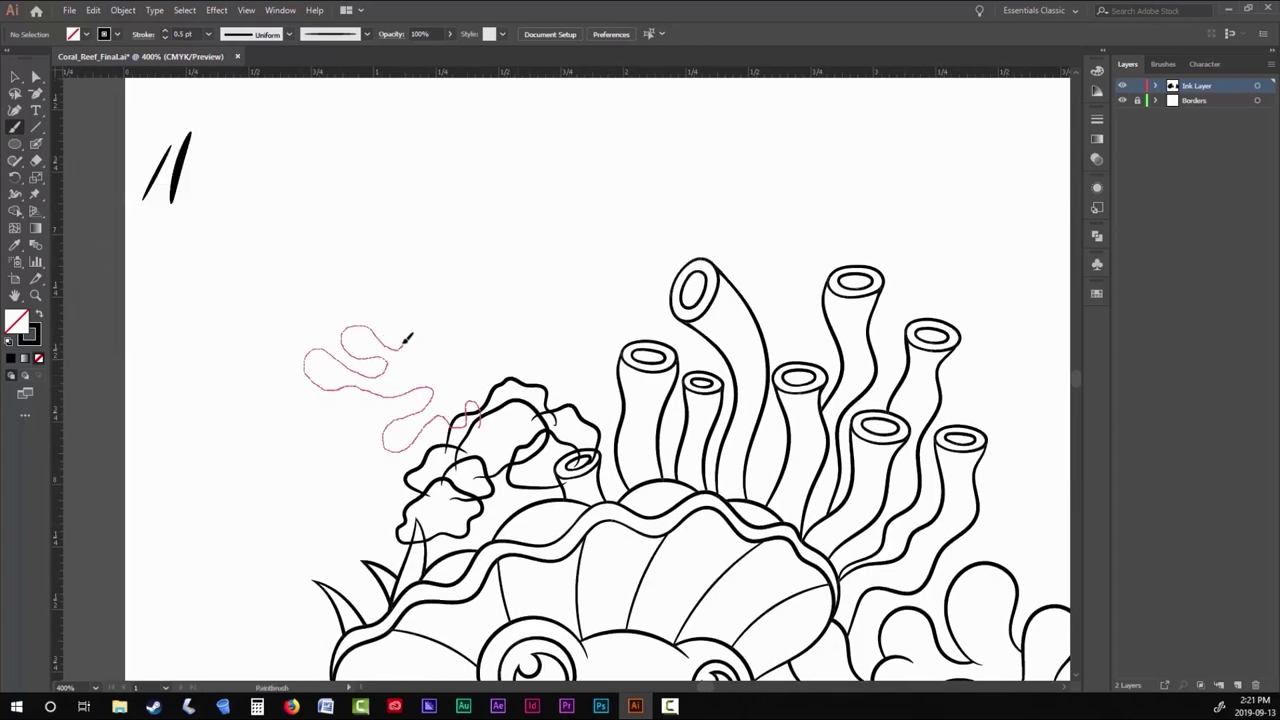
drag(466, 307, 468, 312)
scroll(517, 446, up, 3)
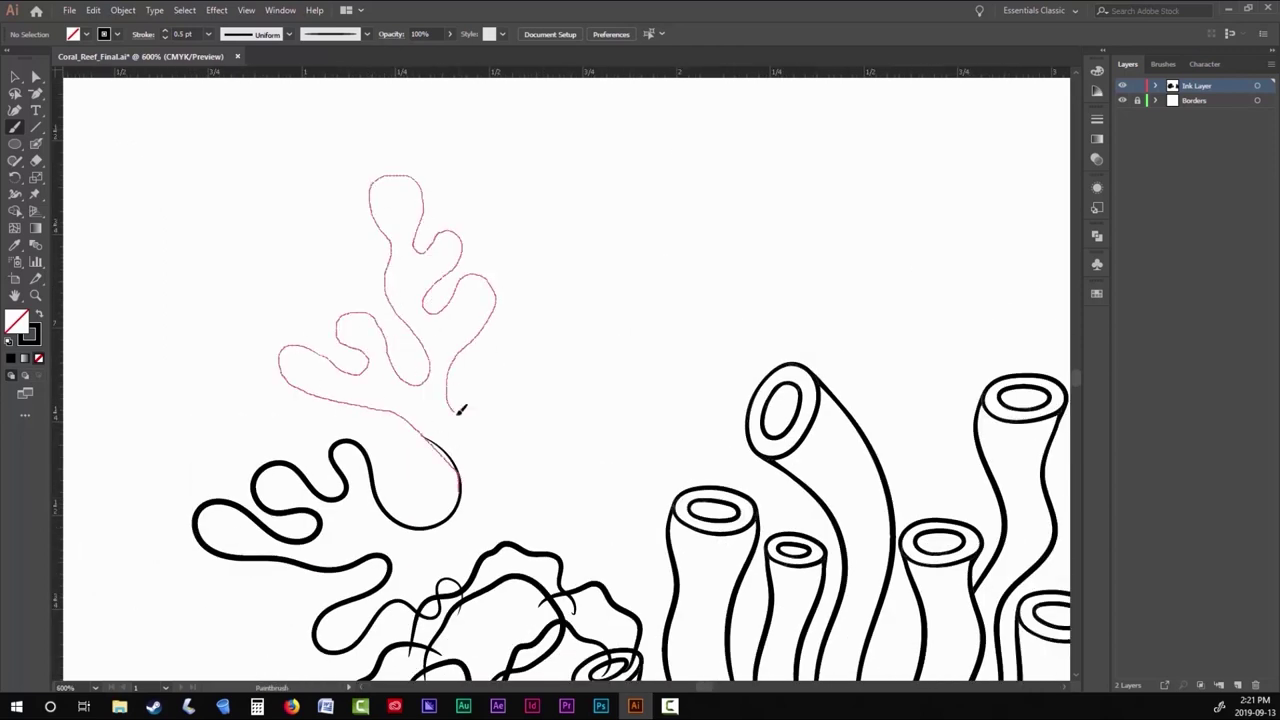
drag(517, 285, 598, 293)
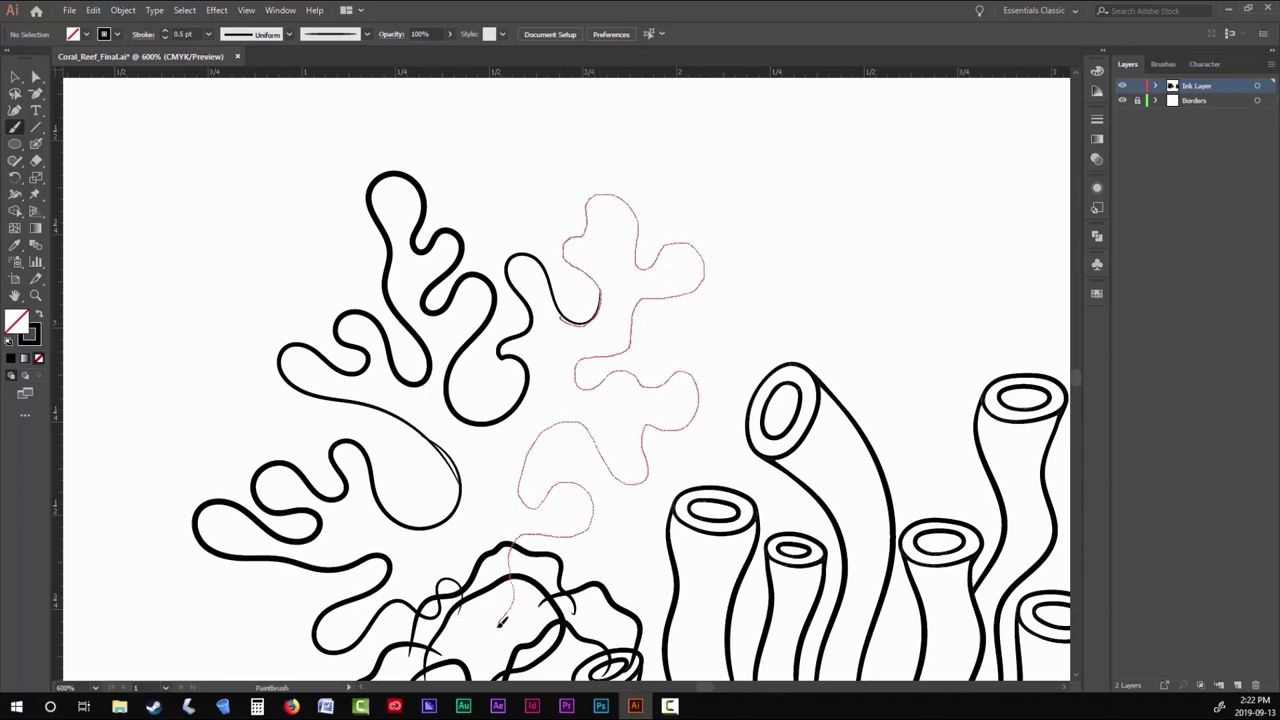
drag(502, 620, 502, 622)
Reposition the stroke-end anchor points where the new coral's outline segments meet so the curves join smoothly.
scroll(430, 430, up, 4)
key(a)
click(527, 560)
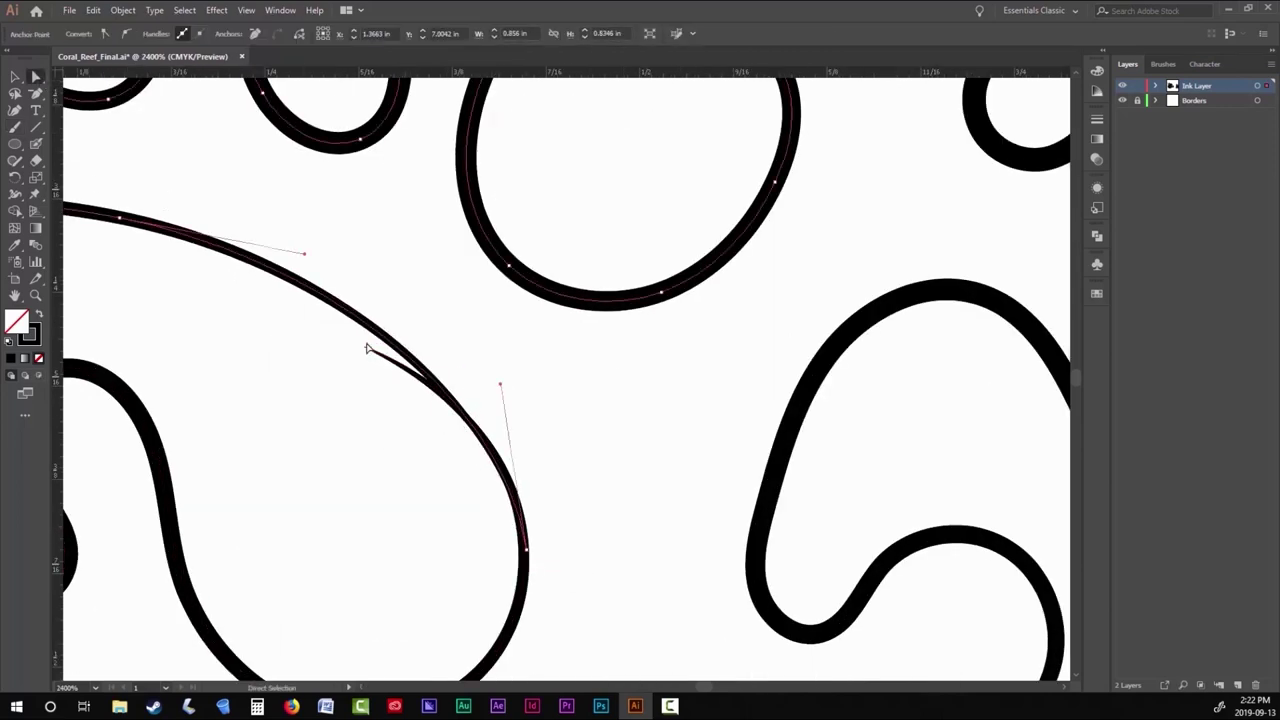
scroll(420, 363, up, 3)
drag(491, 366, 671, 349)
scroll(671, 349, up, 3)
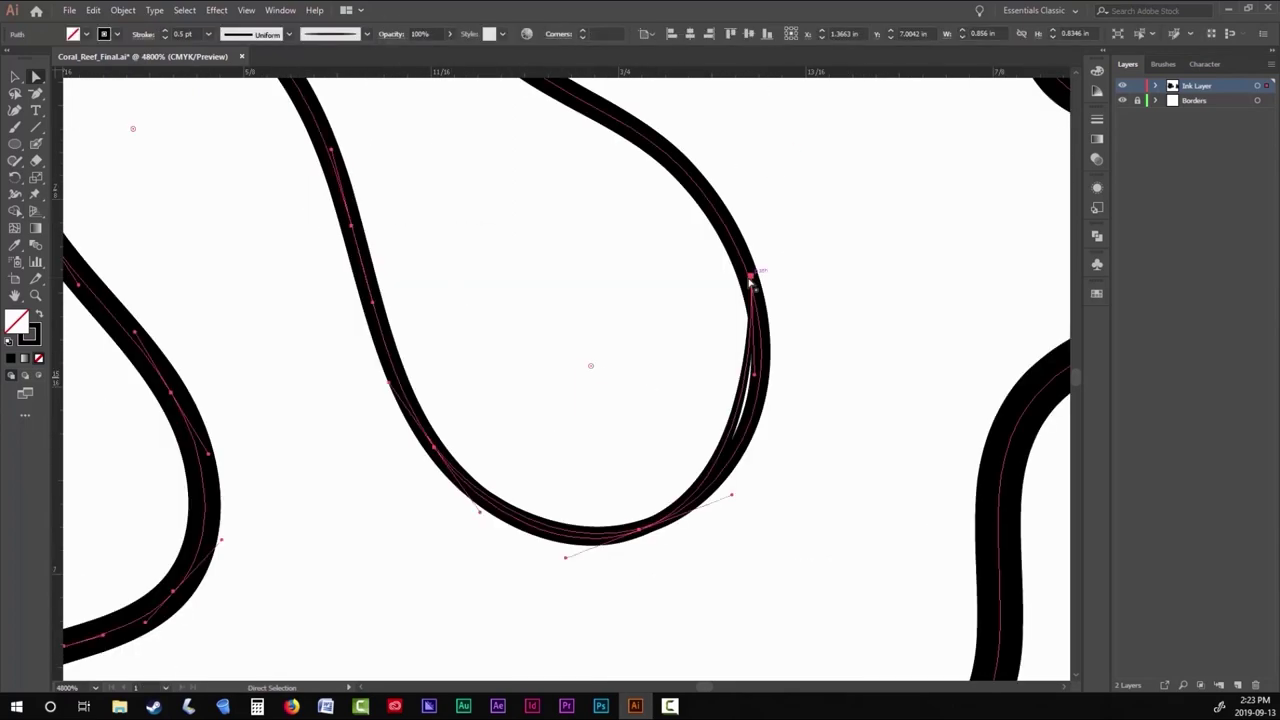
Select the whole clam and coral cluster and expand its new brush strokes into filled shapes.
scroll(750, 283, down, 10)
key(v)
drag(309, 129, 880, 640)
click(122, 10)
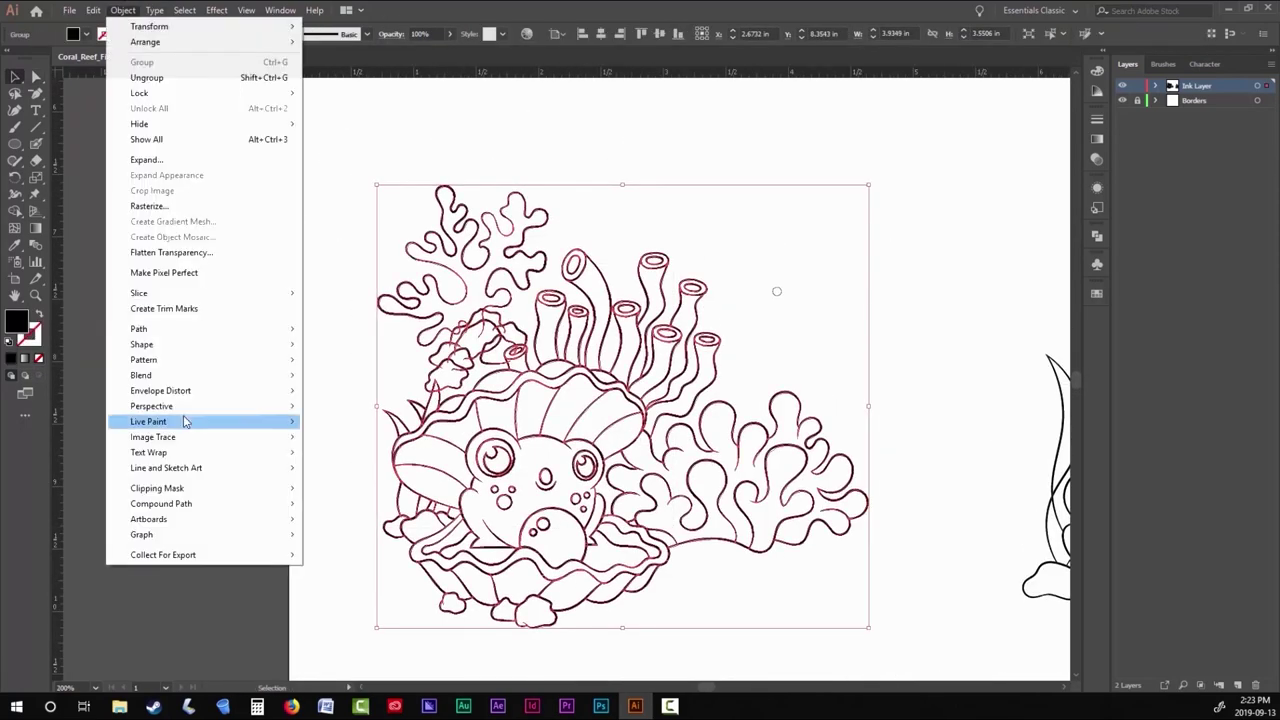
key(Escape)
Delete the line ends that cross the rock pile, the lower coral branches and the small tube sponge.
scroll(380, 420, up, 5)
key(a)
scroll(457, 263, up, 2)
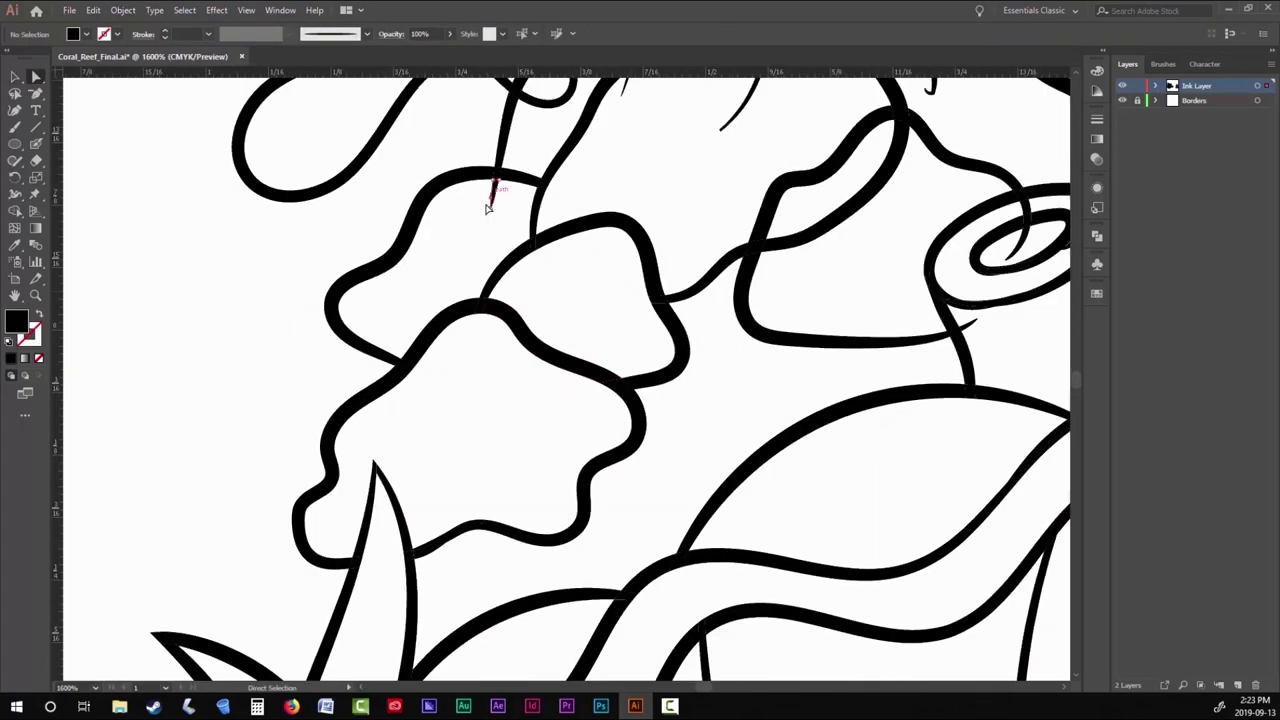
scroll(487, 208, up, 3)
scroll(694, 434, right, 5)
scroll(791, 340, up, 3)
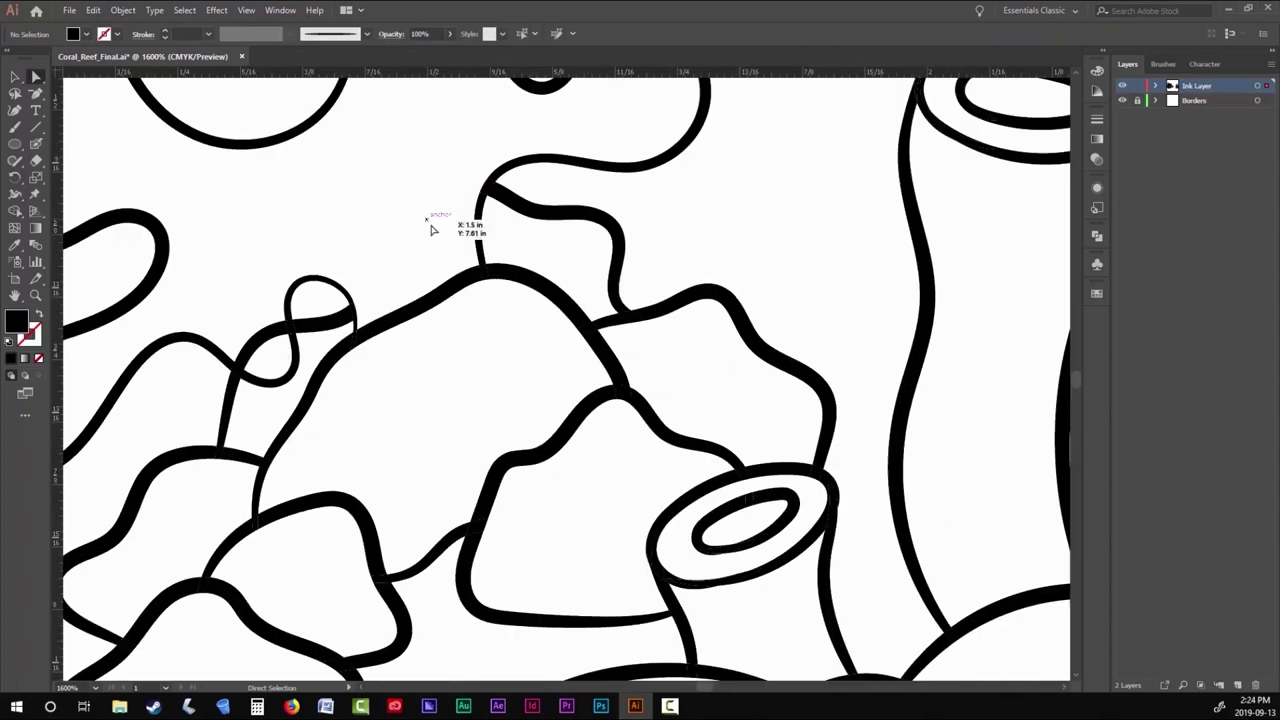
scroll(432, 229, down, 8)
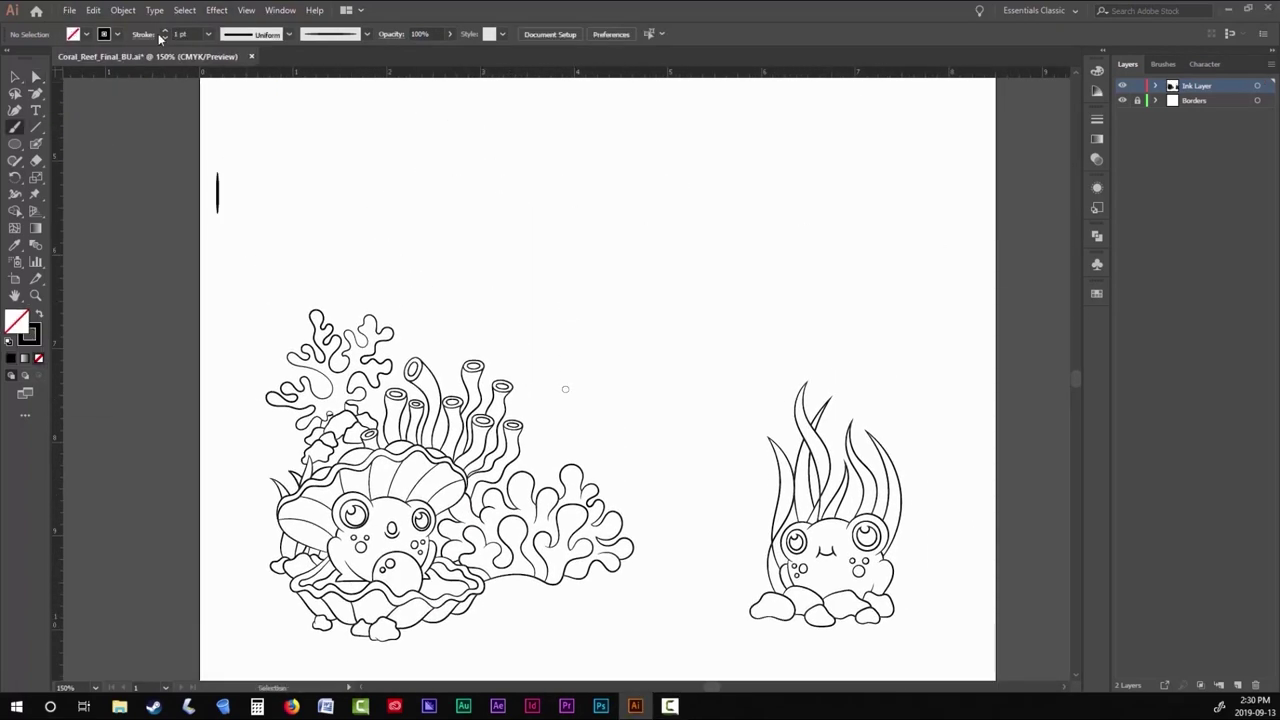
Paint smooth, rounded rocks with 0.5 pt strokes overlapping the top of the branching coral.
scroll(563, 386, up, 4)
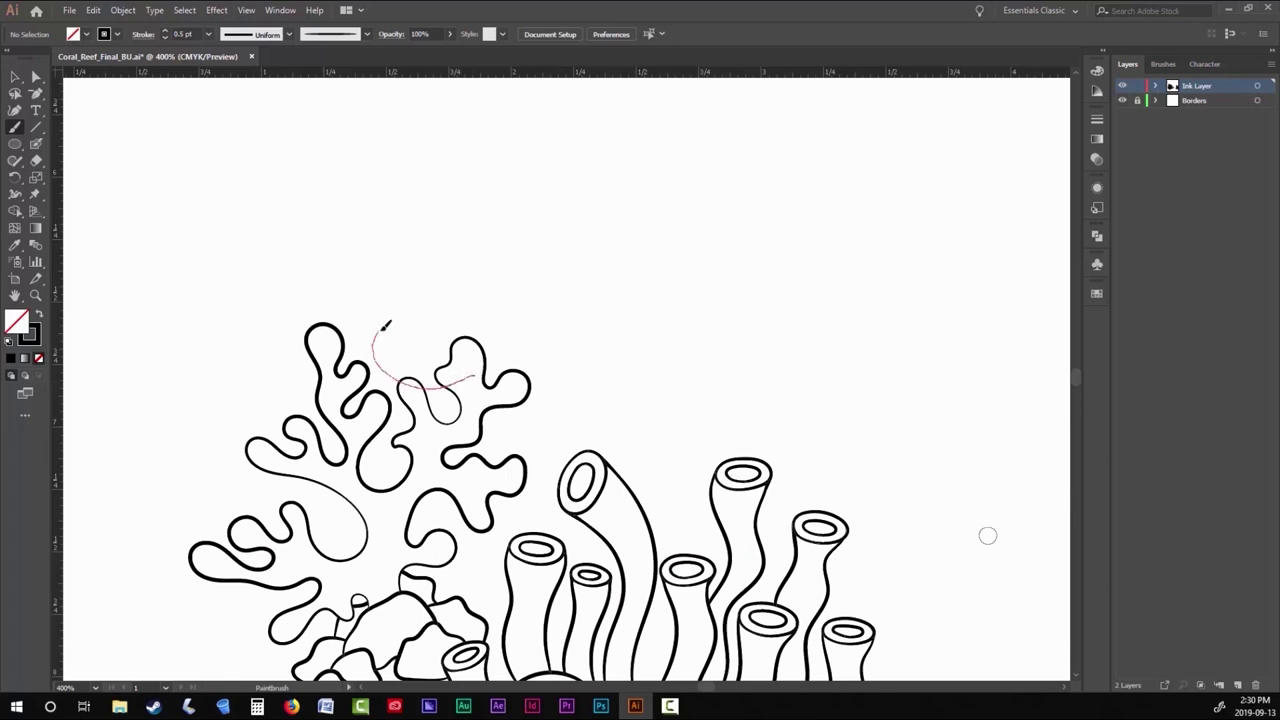
drag(531, 375, 531, 377)
drag(316, 352, 396, 352)
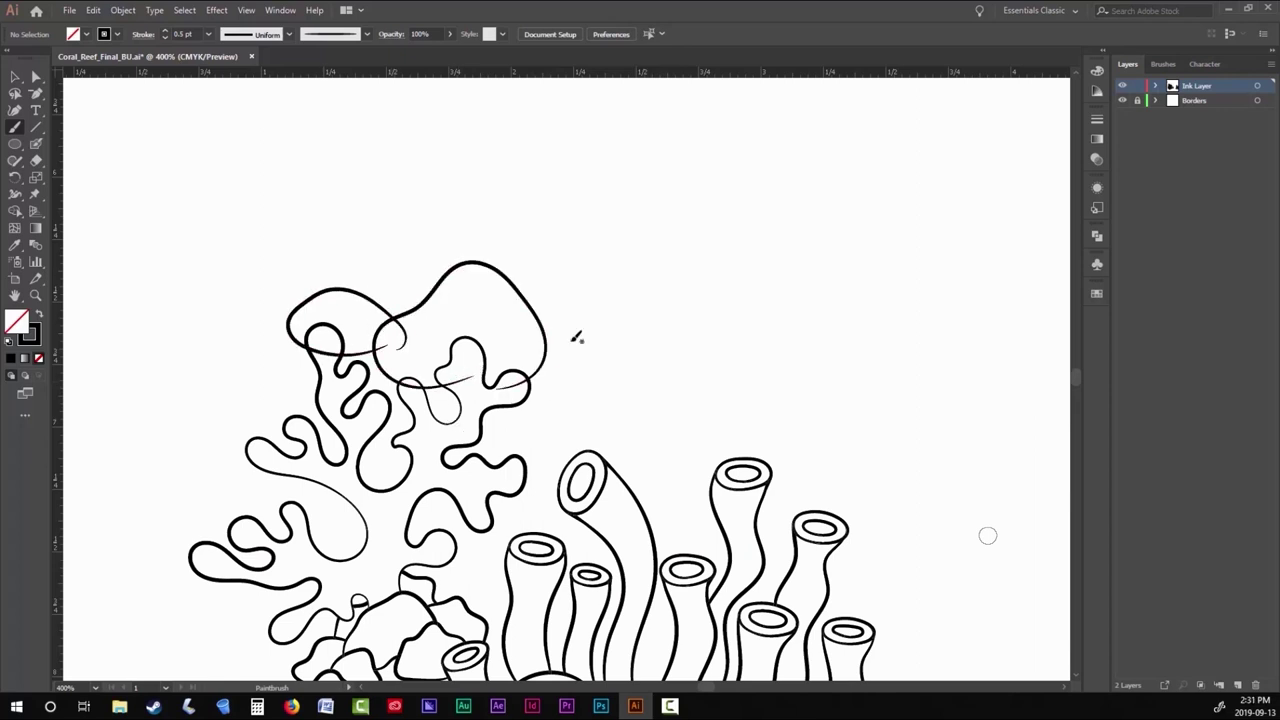
Paint a short and a tall curved seaweed blade rising from the right side of the upper rocks.
scroll(540, 430, up, 3)
drag(537, 390, 599, 215)
scroll(647, 512, down, 1)
drag(650, 355, 543, 565)
scroll(533, 179, up, 1)
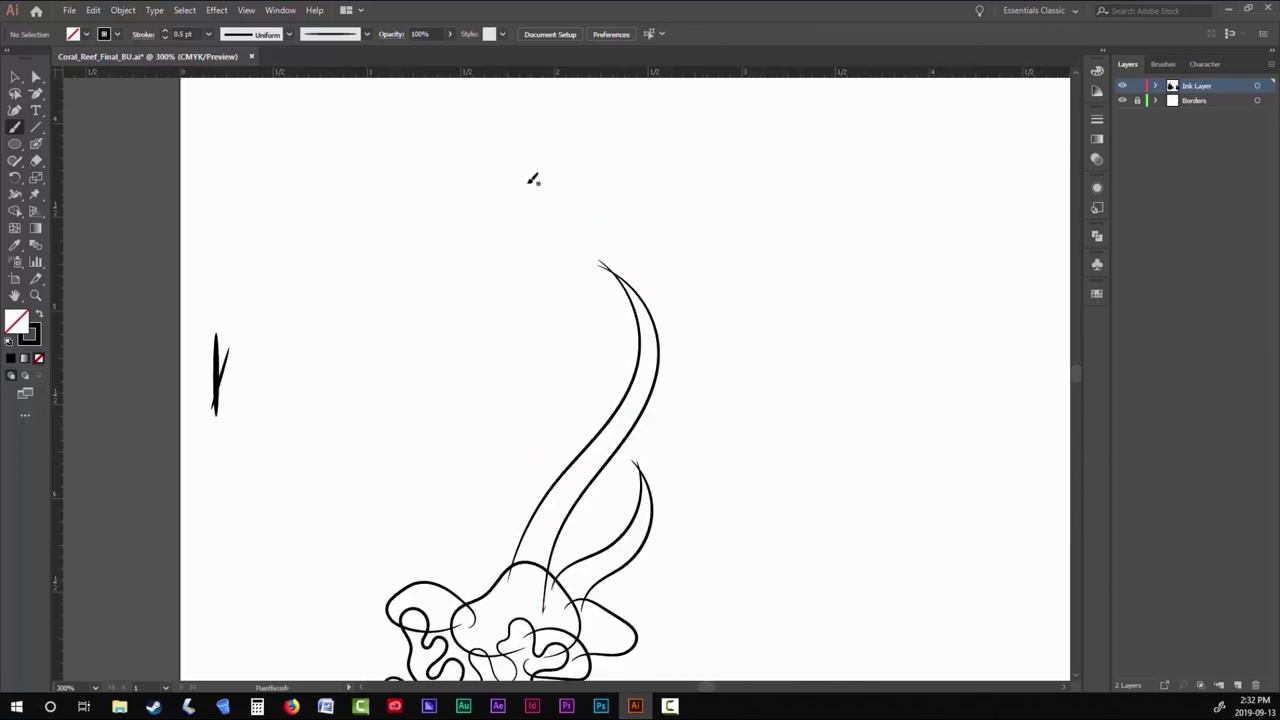
Paint four more wavy, overlapping seaweed blades with pointed tips rising from the upper rocks.
drag(501, 463, 515, 560)
key(ctrl+z)
drag(527, 180, 516, 560)
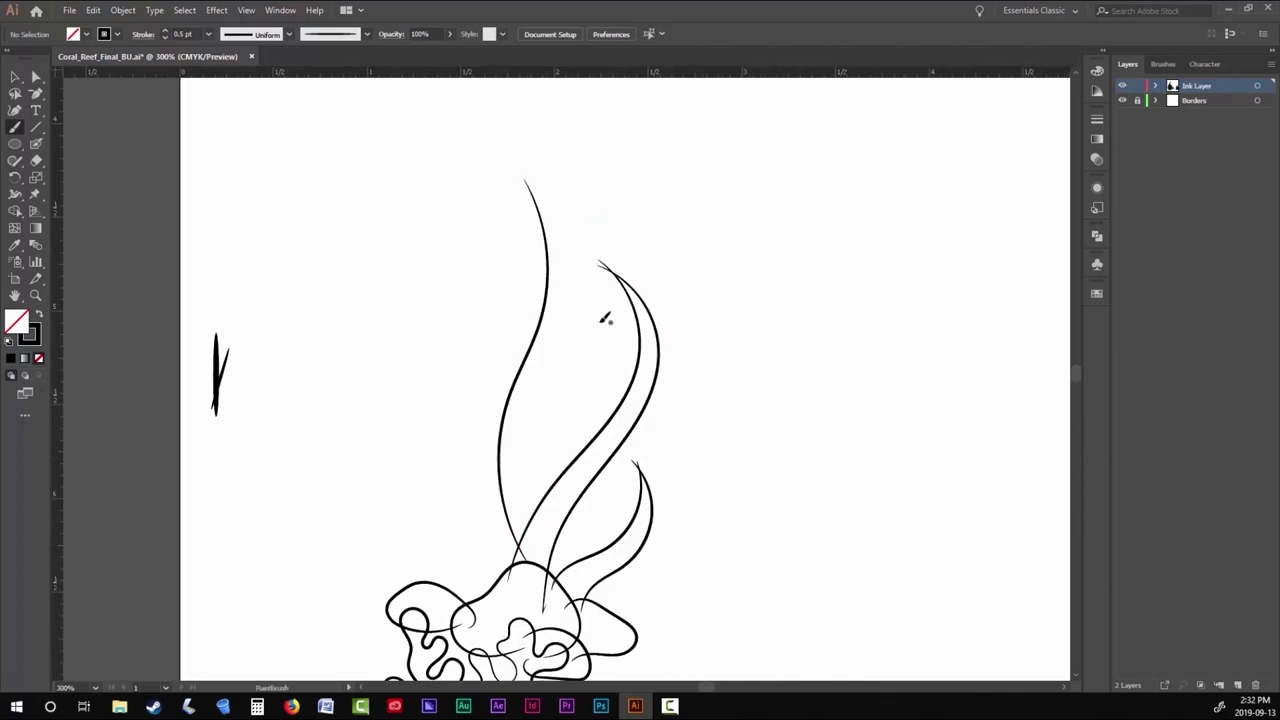
mouse_move(480, 292)
mouse_down()
mouse_move(540, 545)
mouse_move(506, 600)
mouse_up()
drag(491, 266, 509, 333)
drag(524, 576, 522, 579)
drag(383, 168, 429, 226)
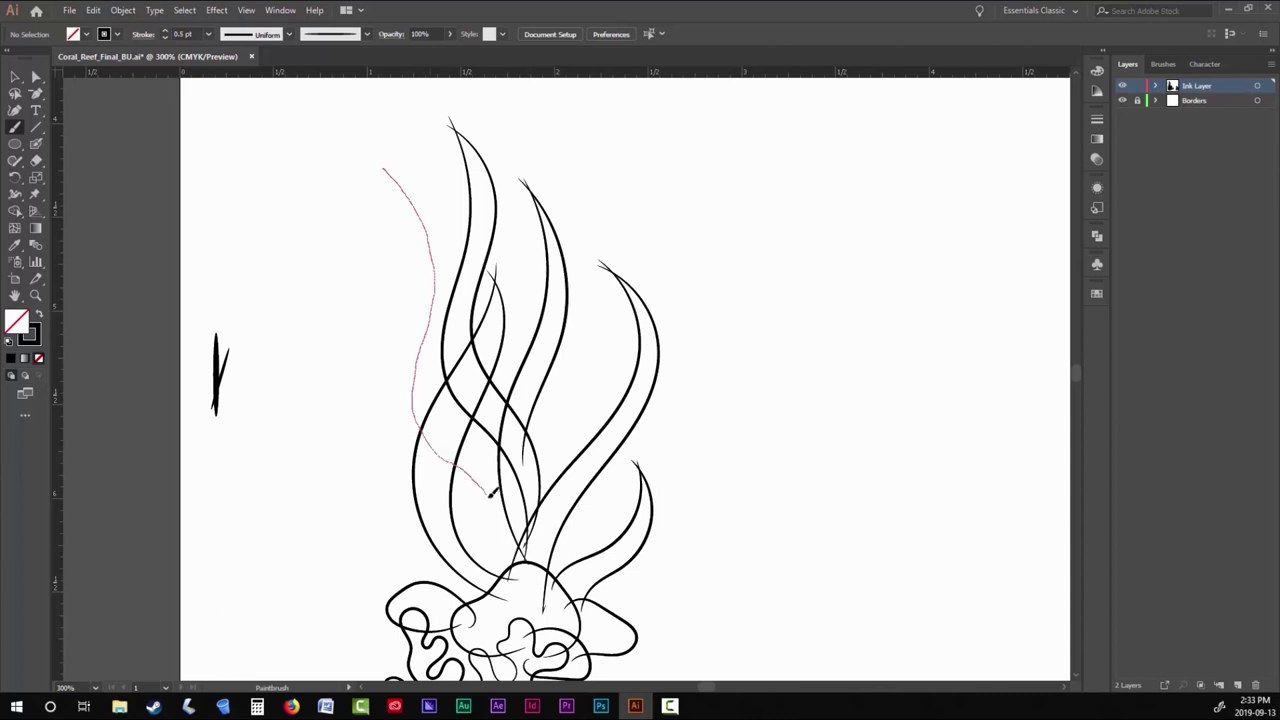
drag(491, 492, 506, 594)
drag(391, 459, 497, 592)
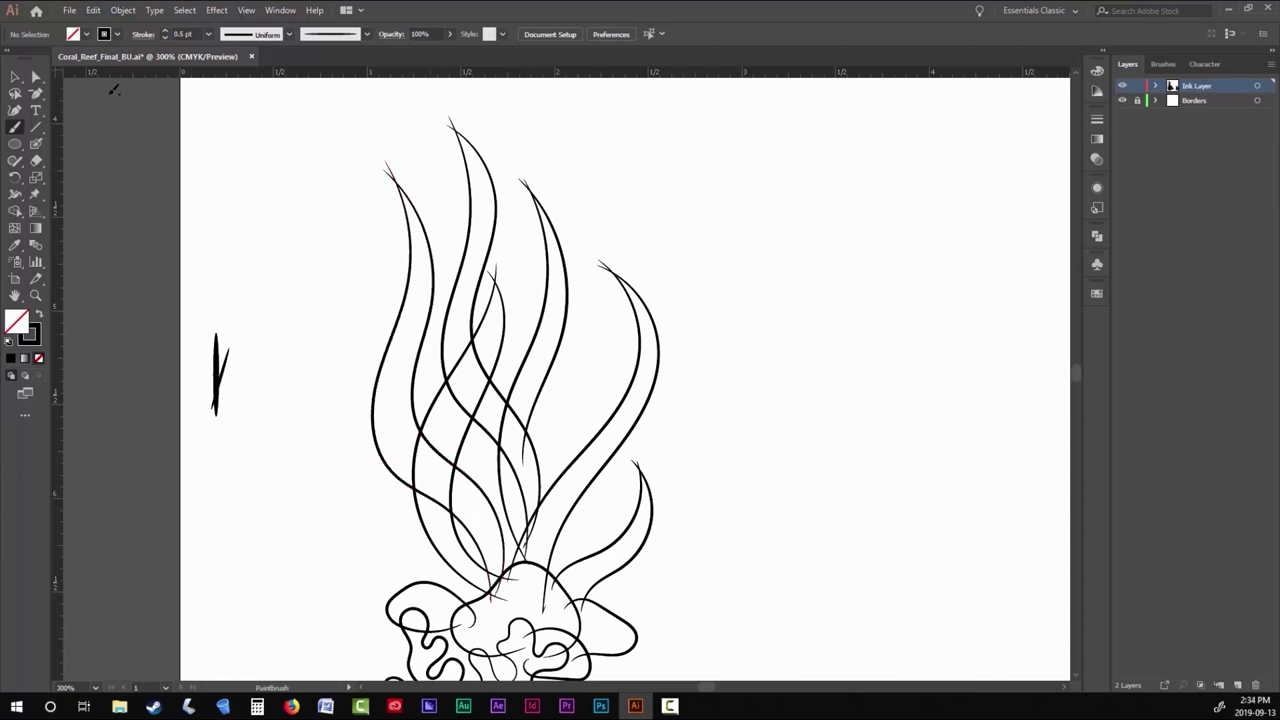
Delete the outer edge line of the tall right seaweed blade and repaint it as a smoother curve.
ctrl+click(654, 380)
key(Delete)
drag(614, 461, 552, 566)
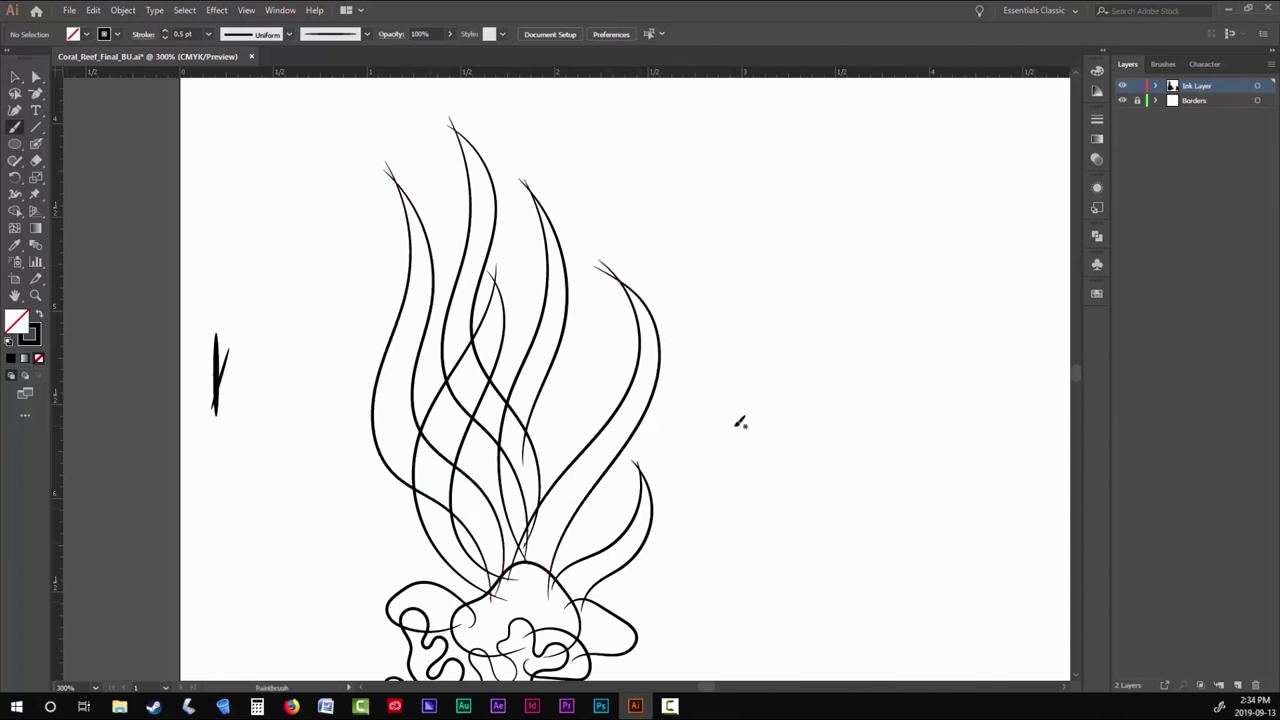
Expand the brush appearance of the entire left reef cluster into filled shapes and deselect it.
key(ctrl+0)
key(v)
click(440, 470)
click(123, 10)
click(146, 175)
click(123, 10)
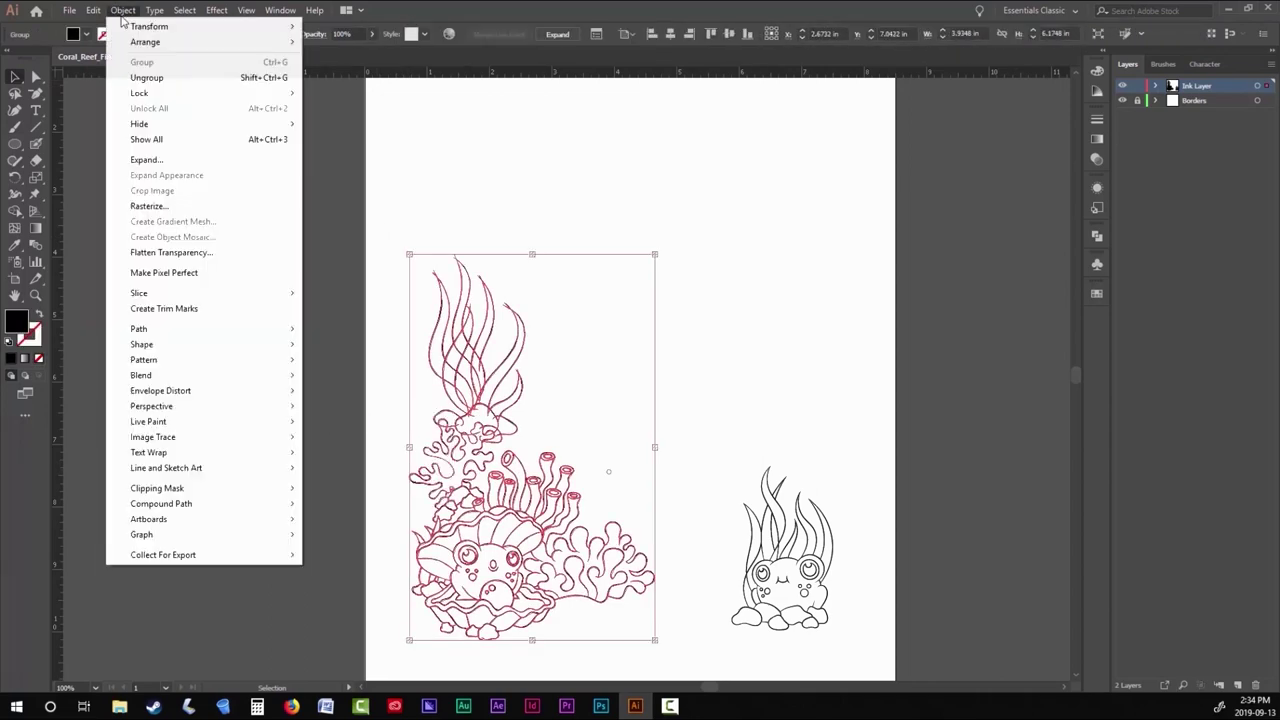
click(123, 10)
key(ctrl+shift+a)
Delete the line ends overlapping the upper rocks and the coral, and those crossing at the seaweed's base.
key(a)
scroll(606, 466, up, 8)
scroll(619, 235, up, 2)
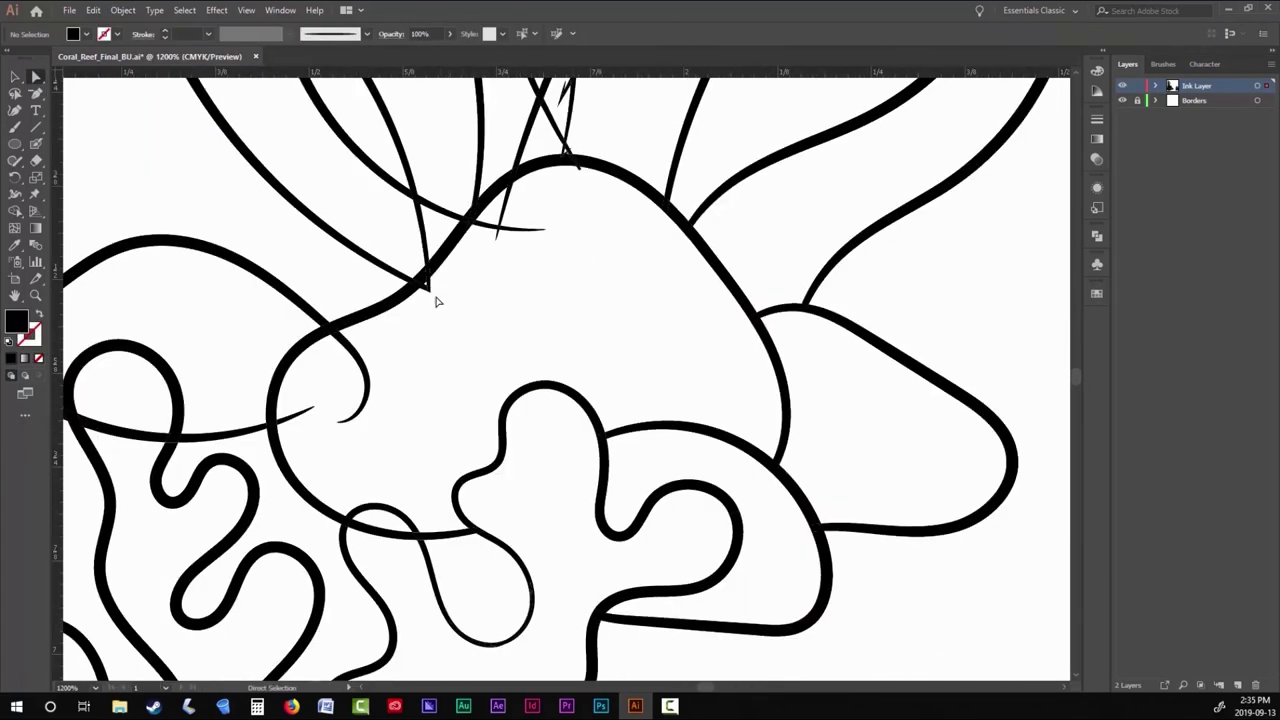
drag(337, 397, 304, 424)
scroll(466, 400, down, 8)
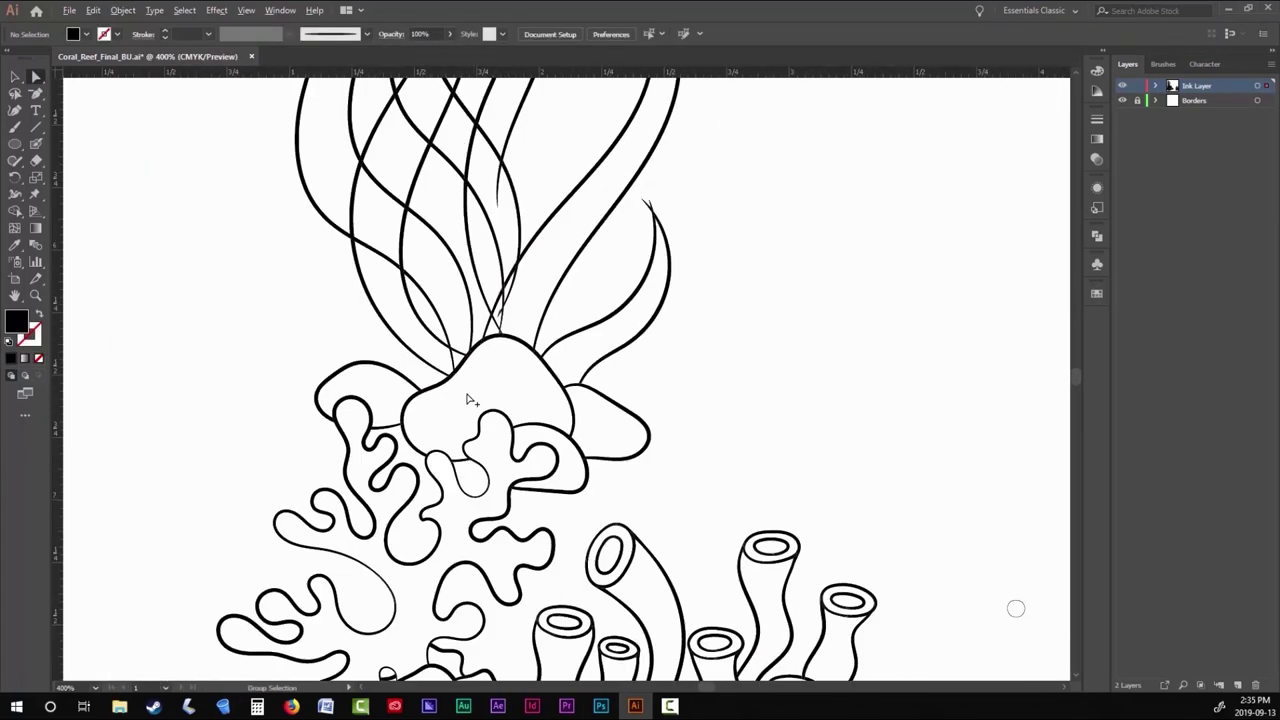
scroll(622, 465, up, 8)
scroll(577, 470, up, 3)
scroll(706, 343, down, 5)
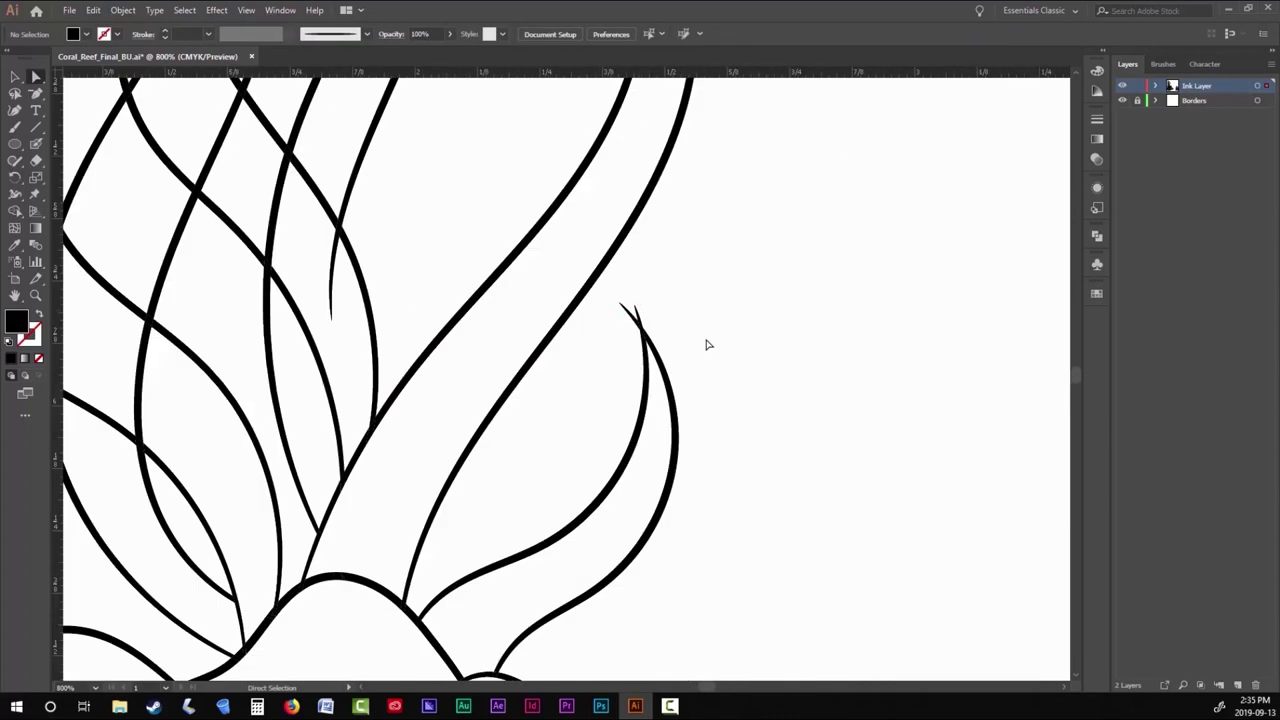
Trim the crossing line ends at the tall seaweed tips and the segments where the blades overlap.
scroll(560, 371, up, 3)
scroll(560, 371, up, 2)
scroll(134, 157, right, 2)
scroll(434, 257, left, 4)
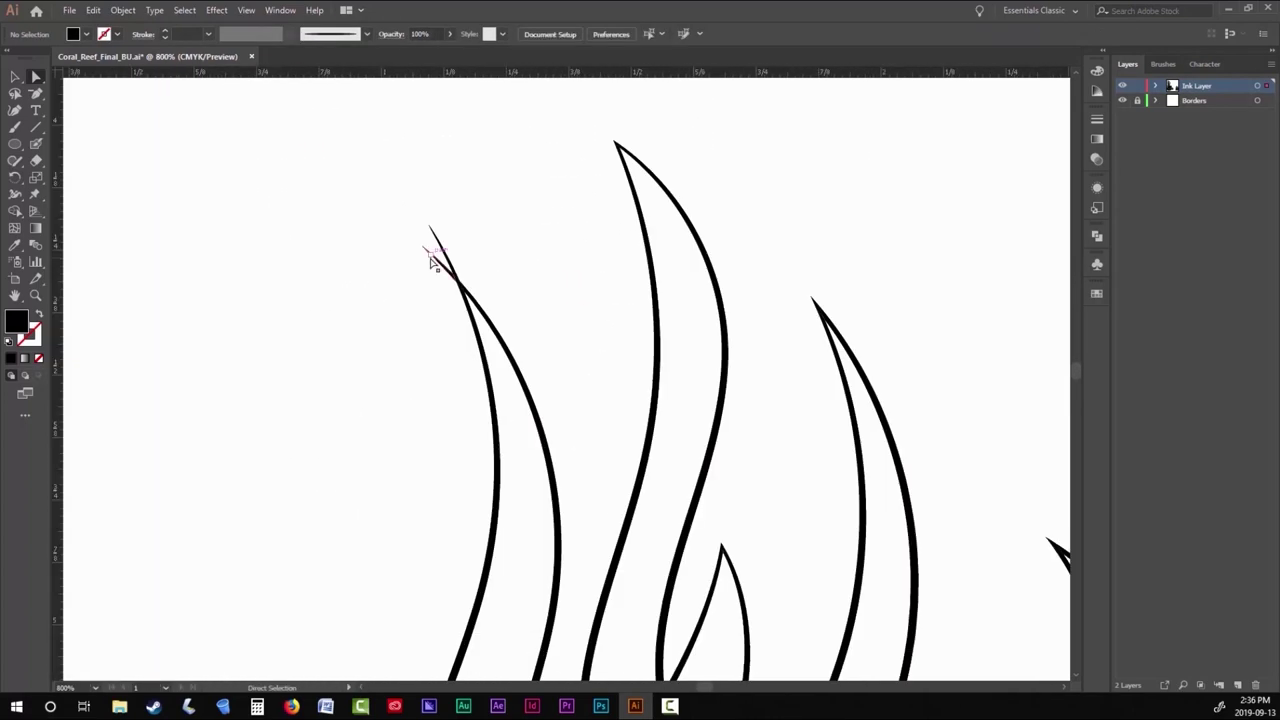
scroll(688, 405, down, 4)
scroll(688, 405, down, 6)
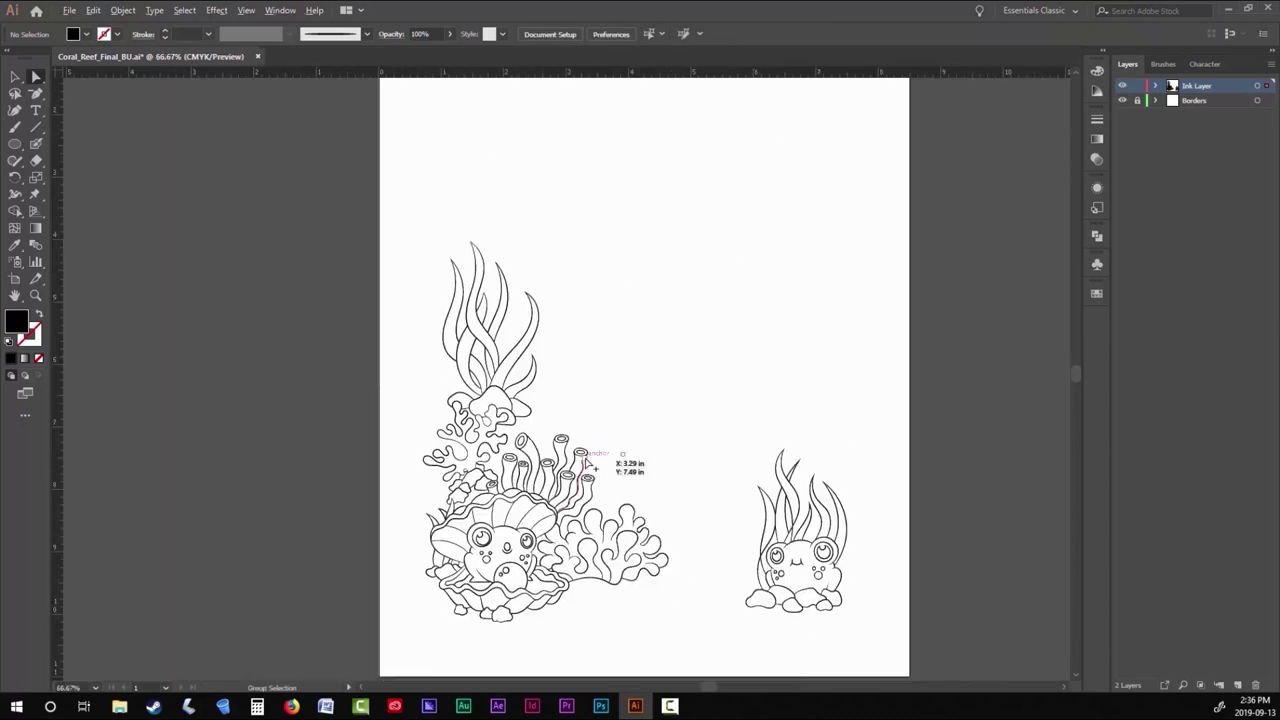
Paint a large five-petal flower shape with an oval centre and inner arc above the right frog's seaweed.
scroll(591, 451, right, 2)
key(shift+x)
scroll(660, 520, up, 5)
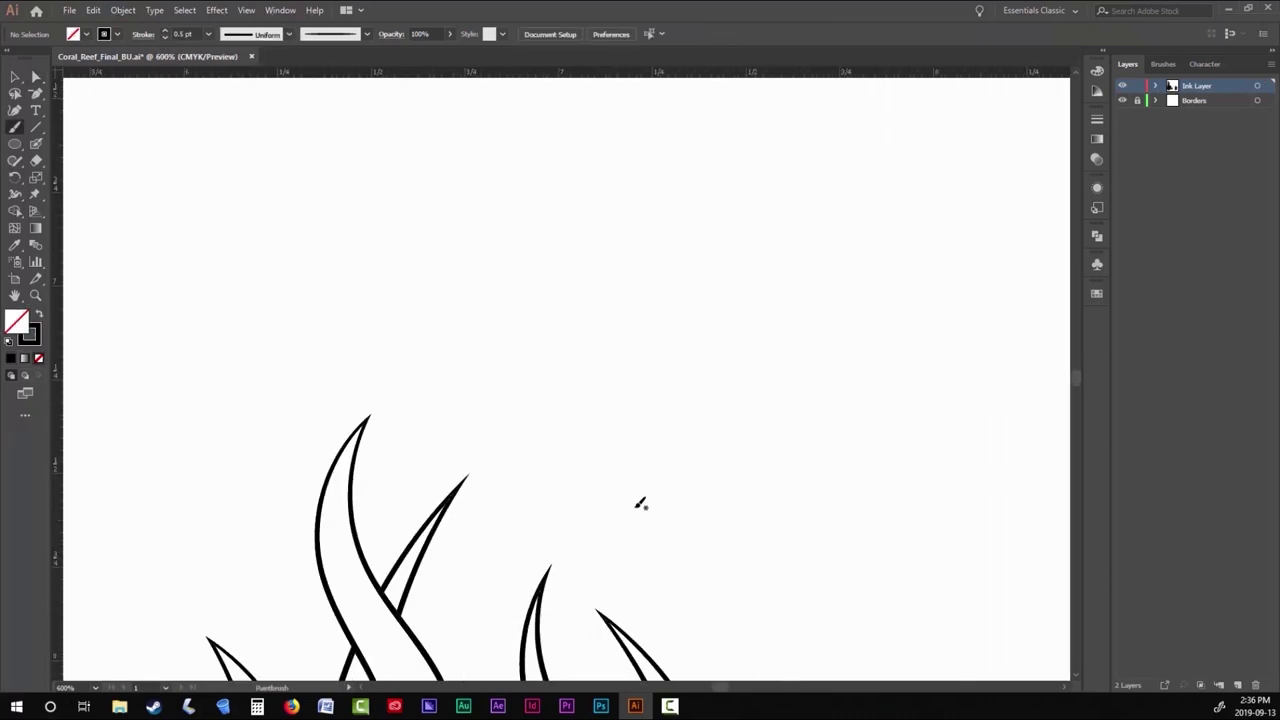
drag(443, 241, 452, 255)
mouse_move(416, 235)
mouse_down()
mouse_move(500, 170)
mouse_move(578, 214)
mouse_up()
mouse_move(551, 258)
mouse_down()
mouse_move(628, 204)
mouse_move(612, 319)
mouse_up()
drag(522, 425, 505, 368)
drag(368, 340, 515, 404)
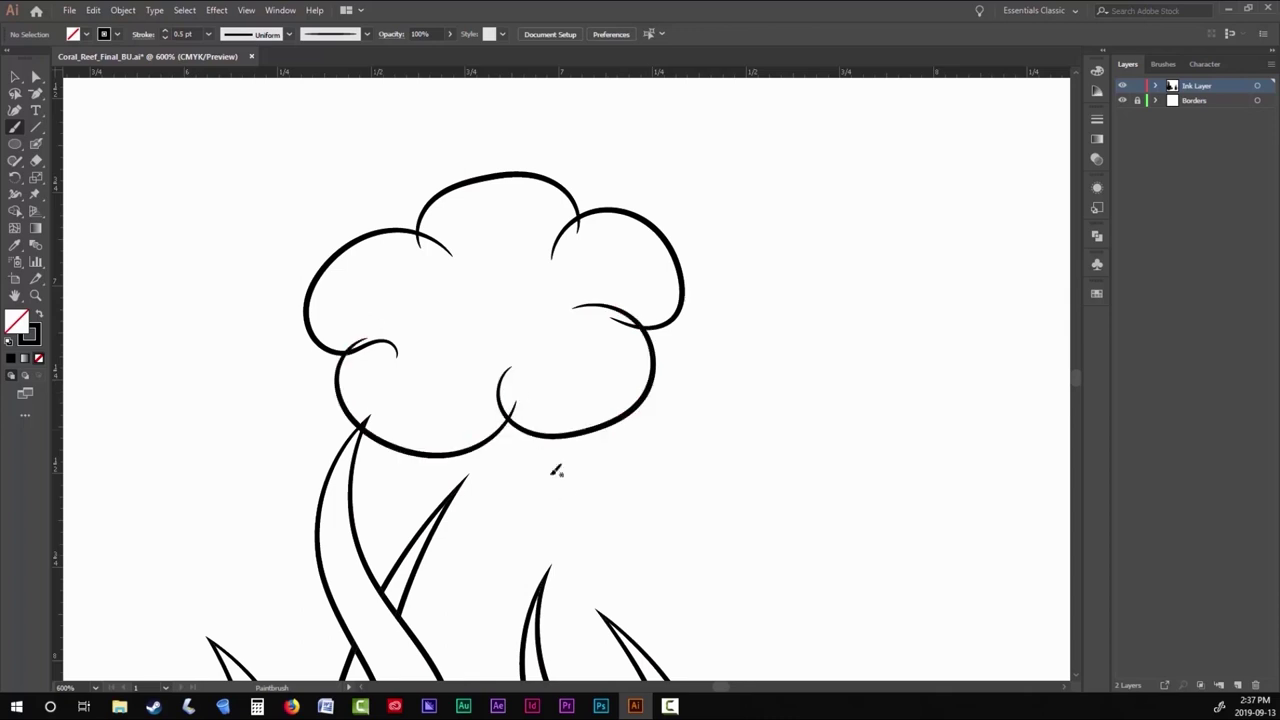
drag(485, 340, 492, 341)
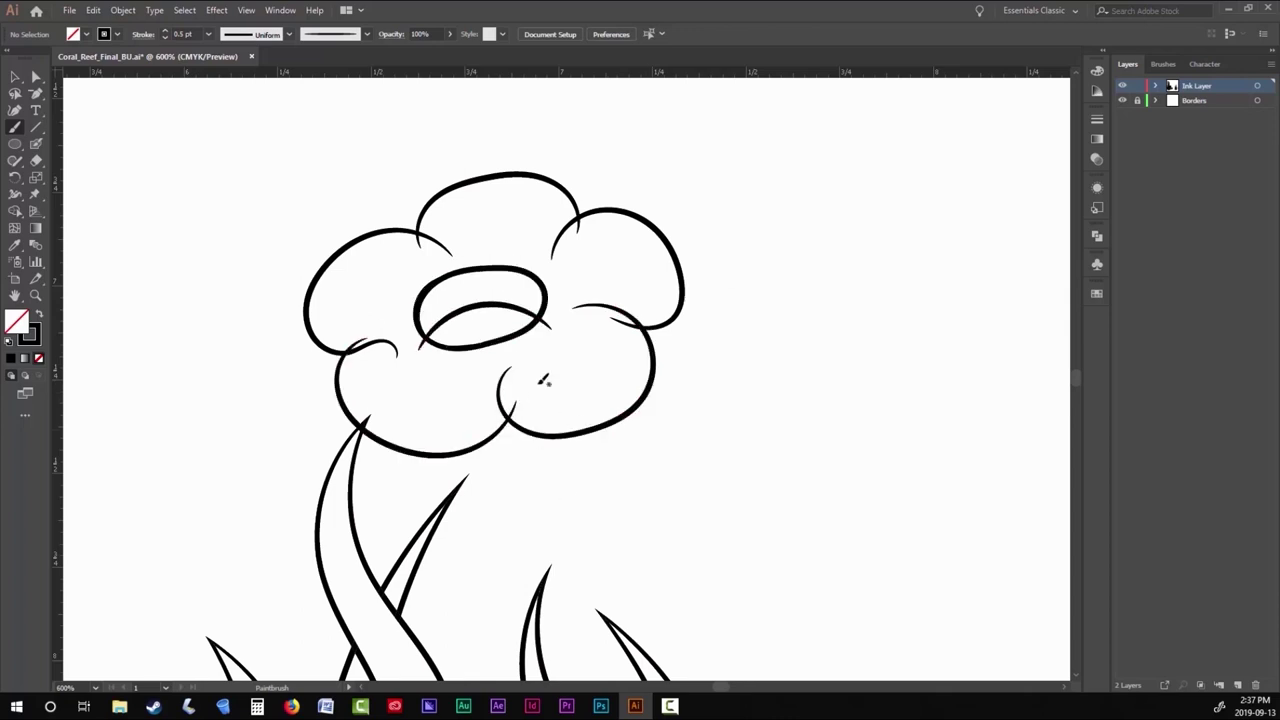
Paint a smaller, tilted five-petal flower shape with an oval centre to the right of the large flower.
drag(543, 380, 375, 368)
drag(497, 271, 548, 322)
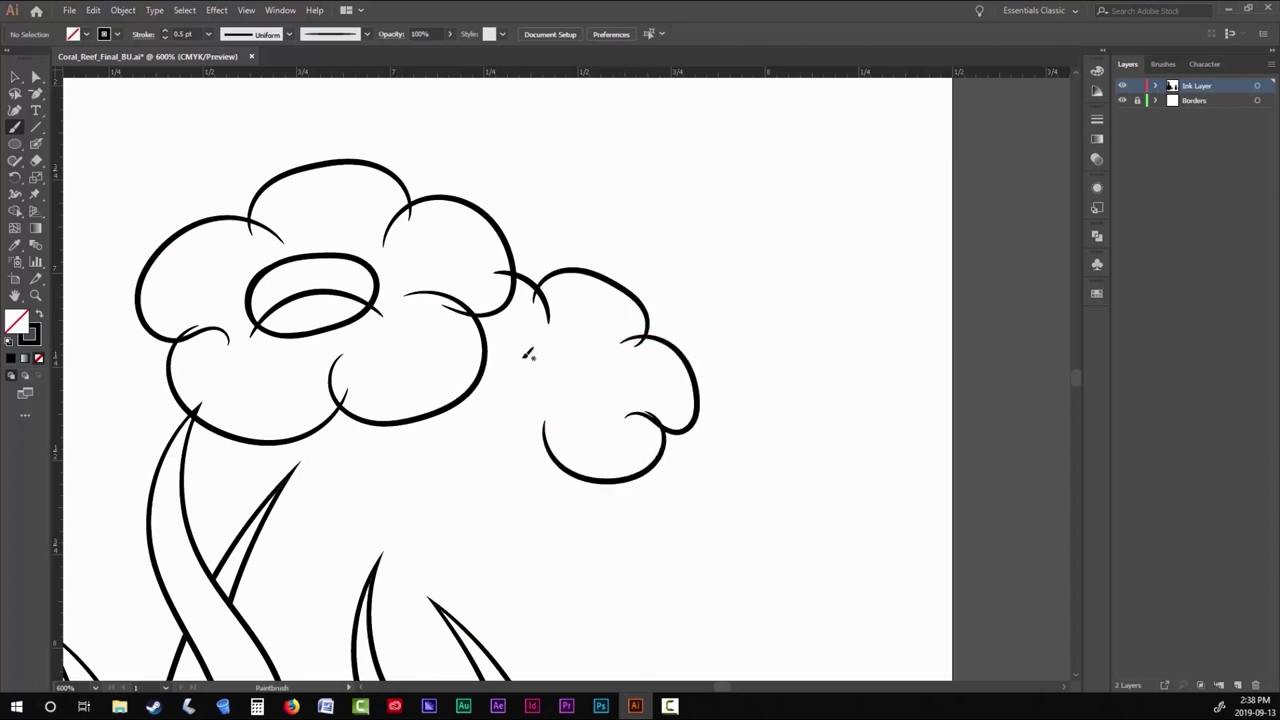
drag(630, 370, 558, 388)
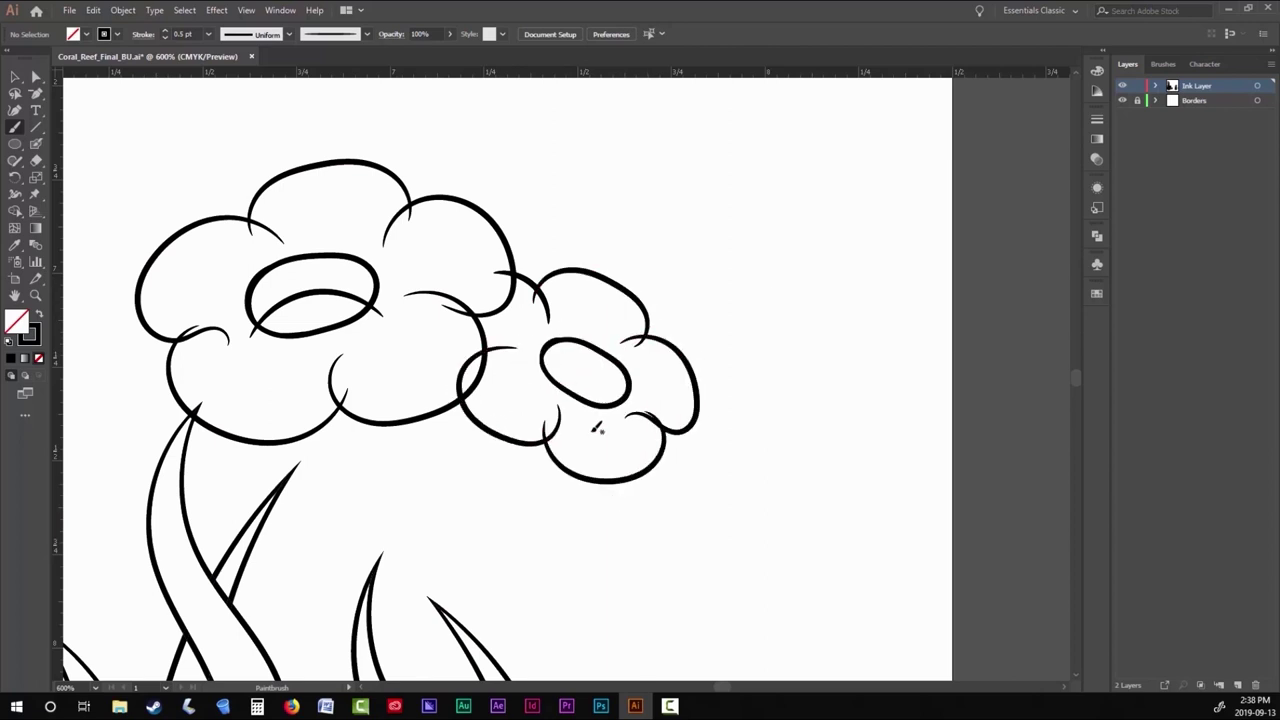
Paint a third small petalled flower shape with an oval centre below and left of the large flower.
drag(134, 472, 436, 395)
drag(497, 428, 494, 433)
mouse_move(333, 408)
mouse_down()
mouse_move(390, 355)
mouse_move(448, 392)
mouse_move(328, 492)
mouse_up()
mouse_move(425, 483)
mouse_down()
mouse_move(511, 504)
mouse_move(383, 425)
mouse_move(384, 455)
mouse_move(422, 406)
mouse_move(452, 451)
mouse_up()
Adjust the end anchor point of the large flower's centre oval so its outline closes cleanly.
scroll(452, 451, down, 3)
key(a)
scroll(575, 268, up, 5)
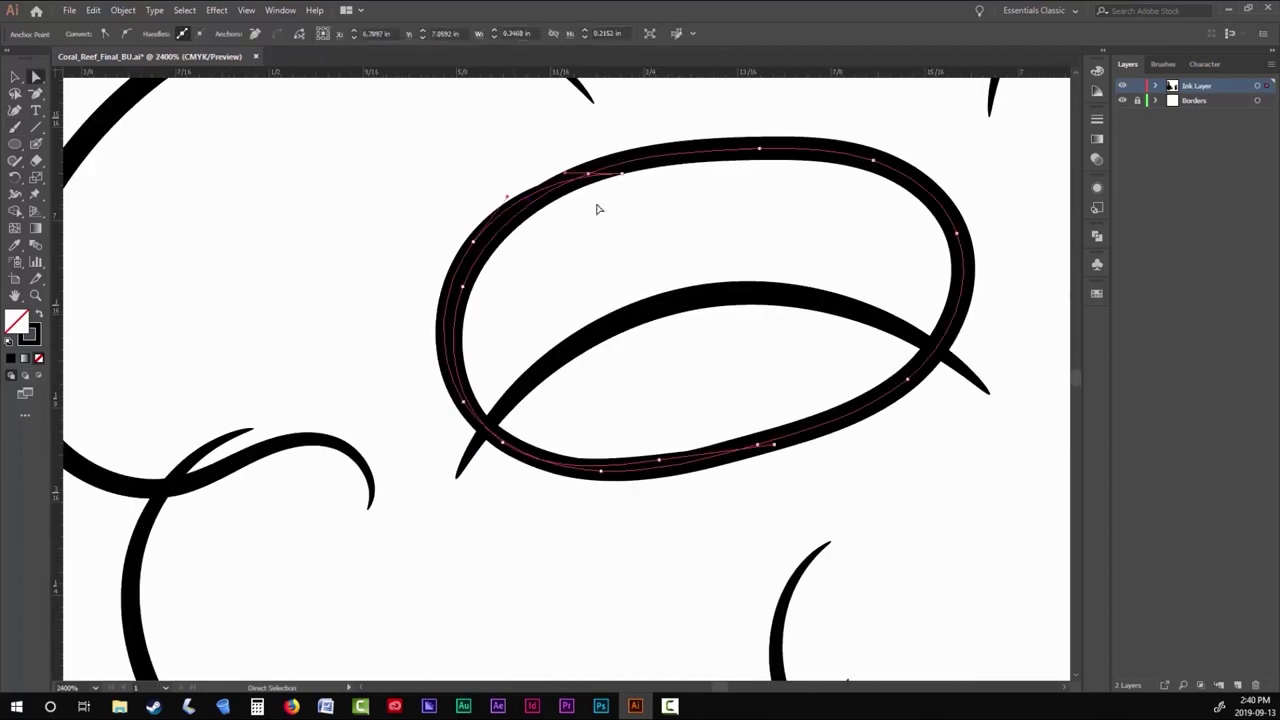
click(575, 268)
scroll(530, 271, down, 6)
Paint a rounded bulb-shaped body beneath each of the three flower heads above the right frog.
key(b)
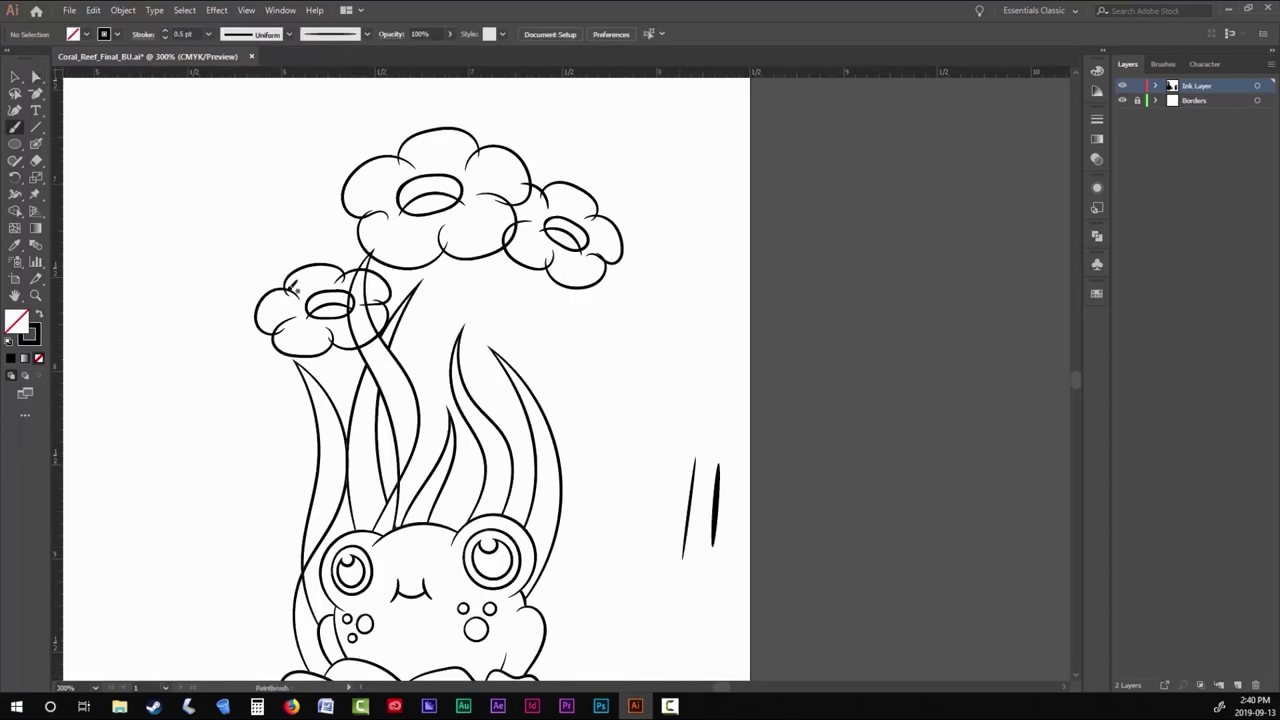
drag(497, 273, 497, 275)
drag(315, 344, 372, 301)
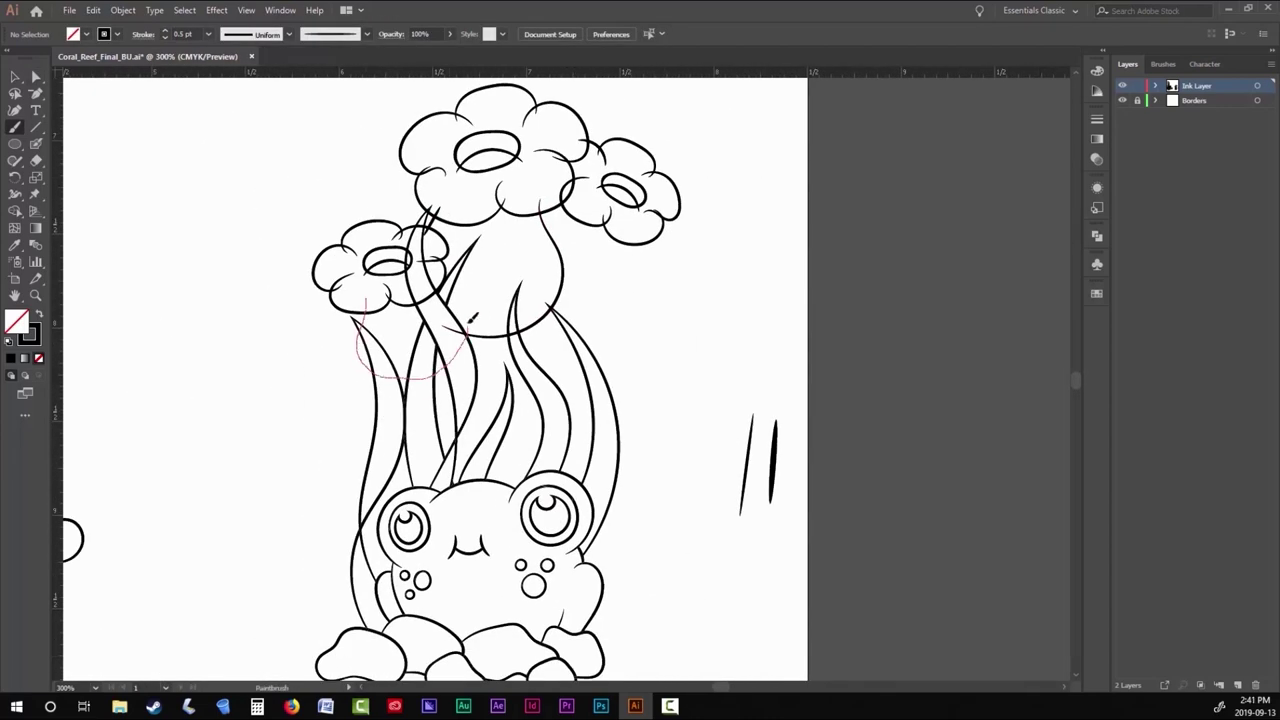
scroll(475, 355, up, 3)
drag(256, 250, 263, 381)
drag(402, 232, 405, 218)
drag(665, 97, 430, 222)
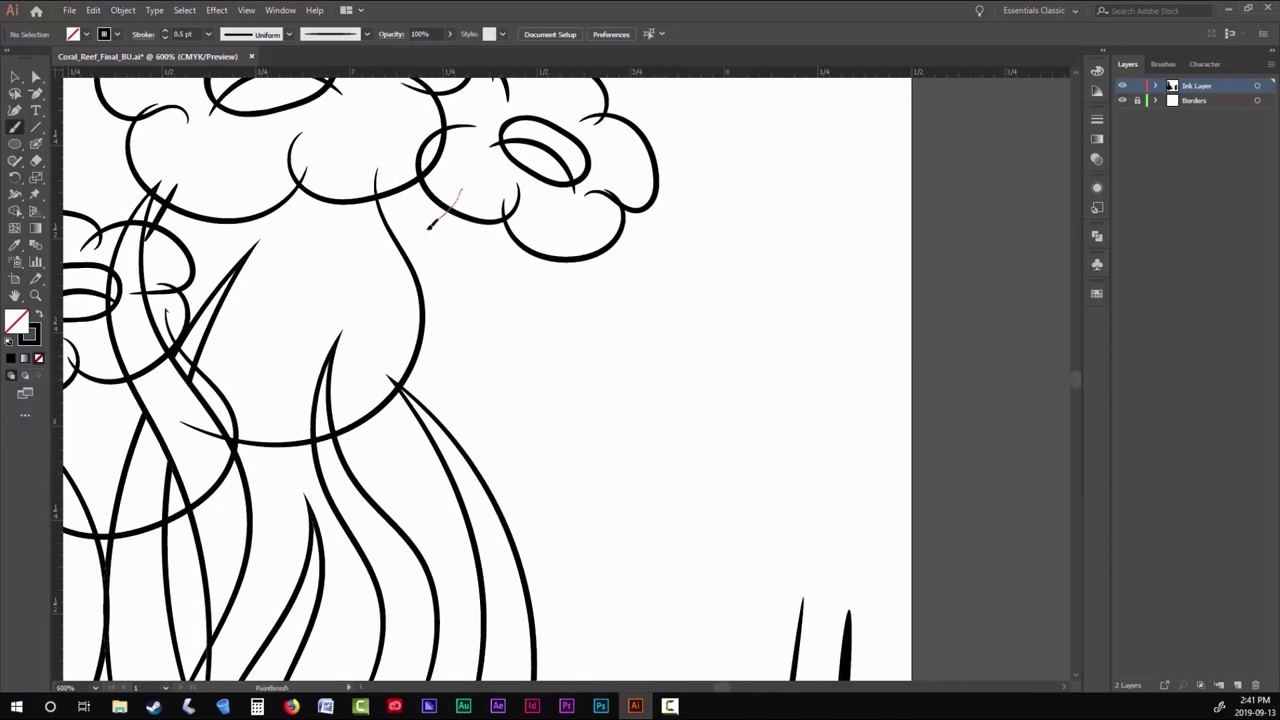
drag(591, 270, 588, 245)
Paint two wavy stripes across each of the three rounded bodies beneath the flowers.
drag(495, 290, 598, 275)
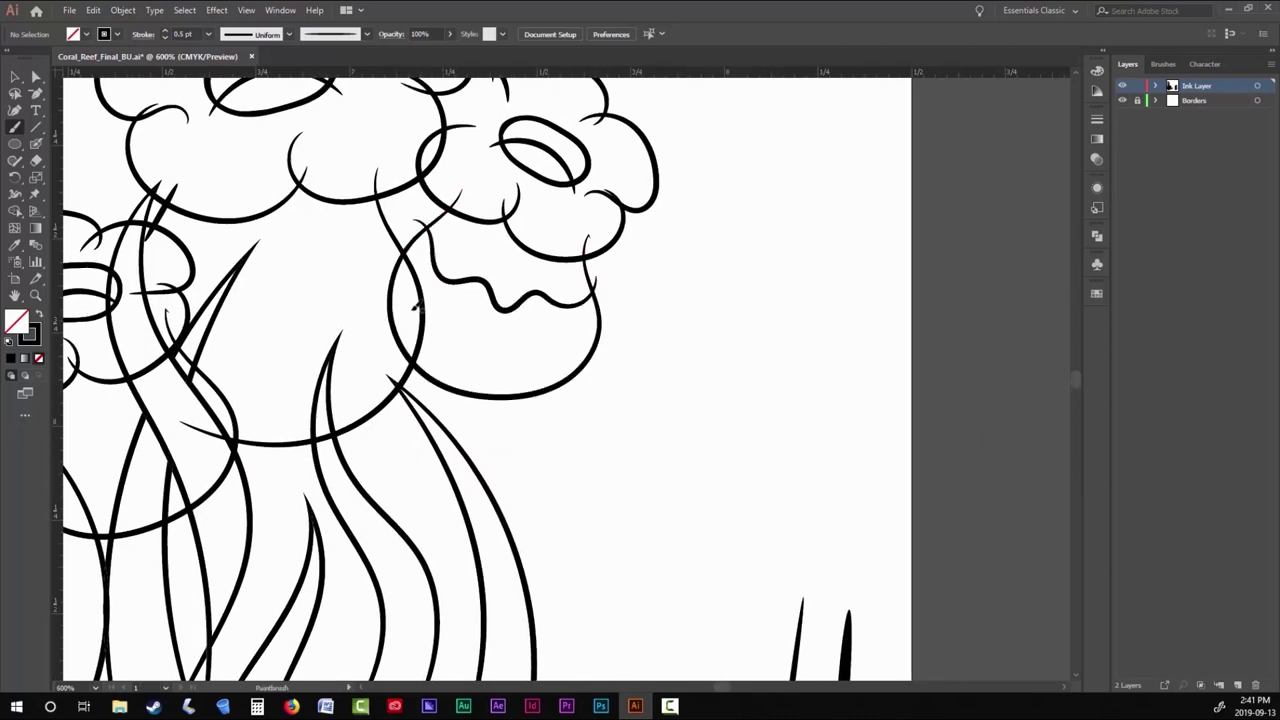
drag(573, 350, 598, 330)
drag(446, 361, 611, 396)
drag(378, 299, 548, 272)
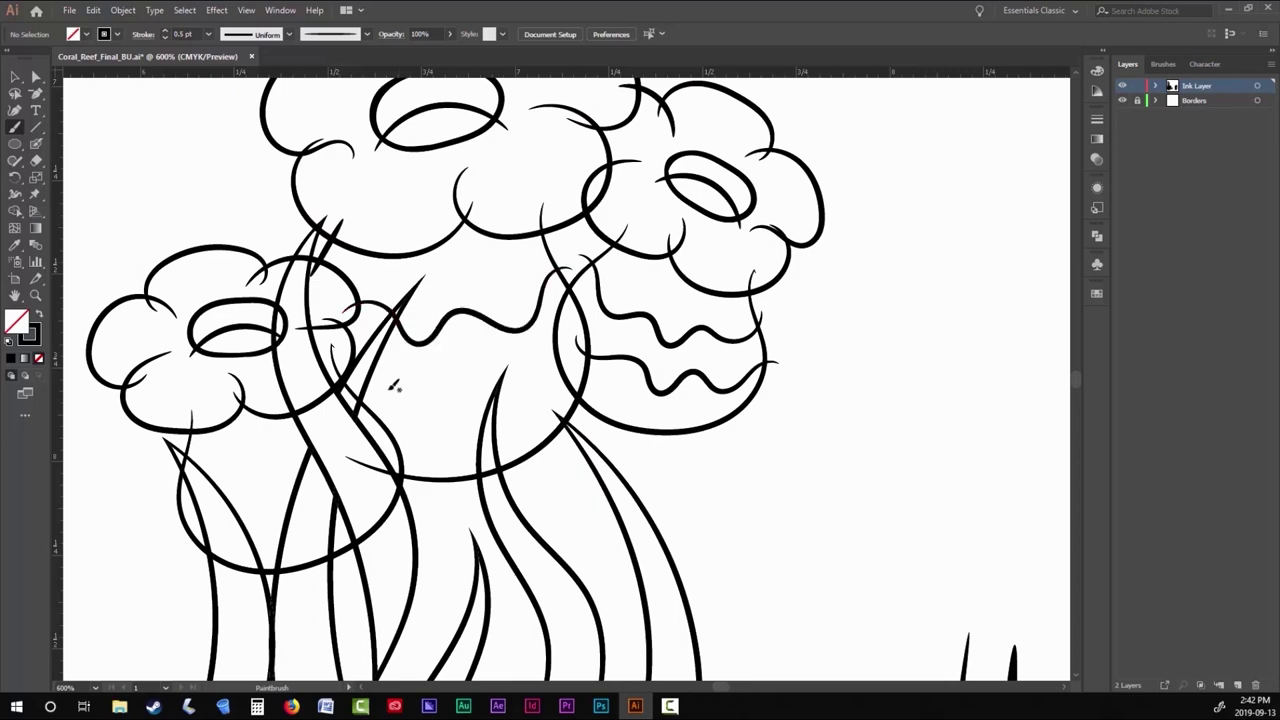
drag(537, 392, 566, 386)
drag(220, 492, 358, 432)
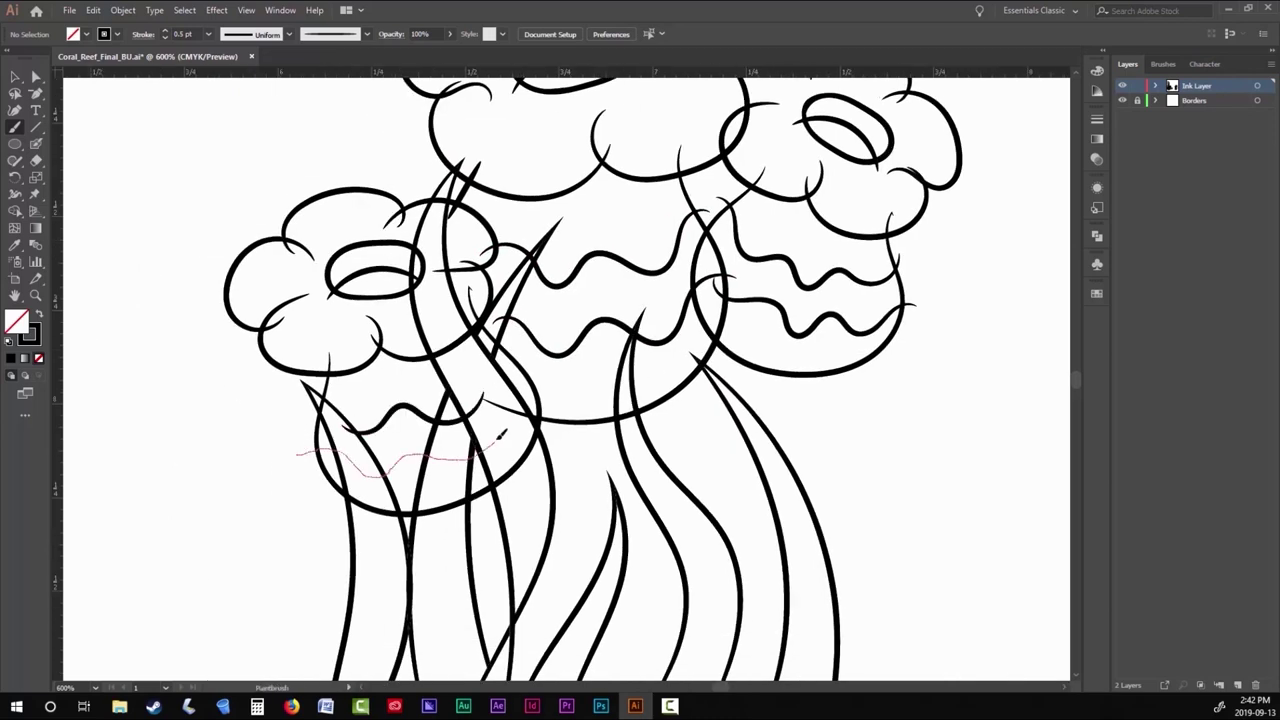
drag(501, 433, 516, 400)
Select the right frog and flower cluster and convert its brush strokes into separate filled shapes with Live Paint.
key(ctrl+minus)
key(ctrl+minus)
key(ctrl+minus)
key(ctrl+minus)
key(v)
drag(658, 177, 372, 432)
click(122, 10)
mouse_move(200, 421)
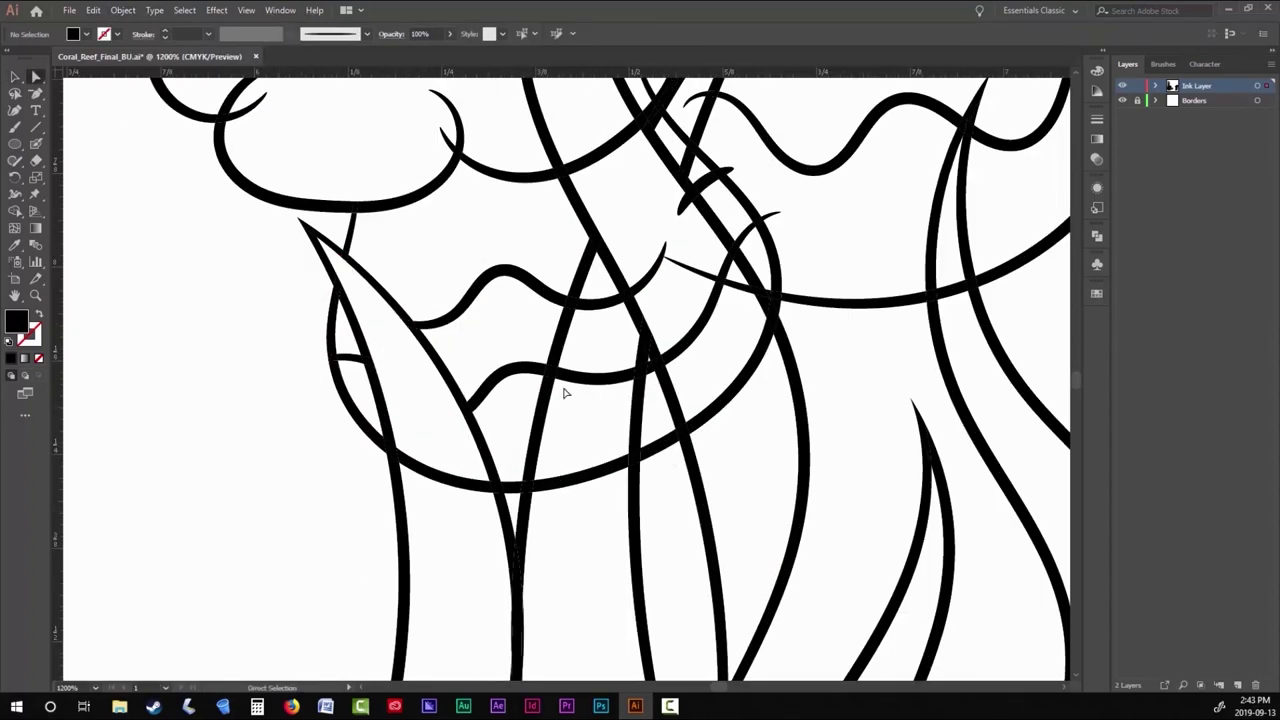
Trim the overlapping line pieces where the striped bodies, petals and seaweed blades cross.
scroll(752, 402, up, 5)
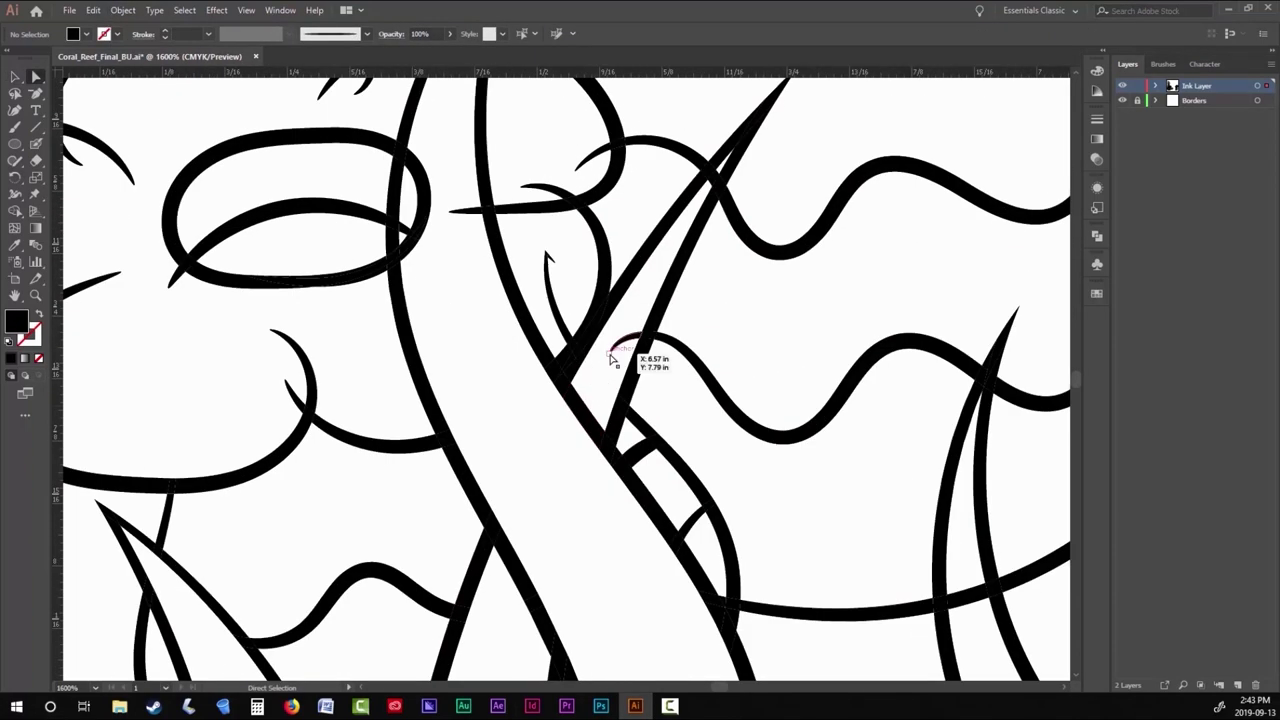
scroll(551, 253, down, 5)
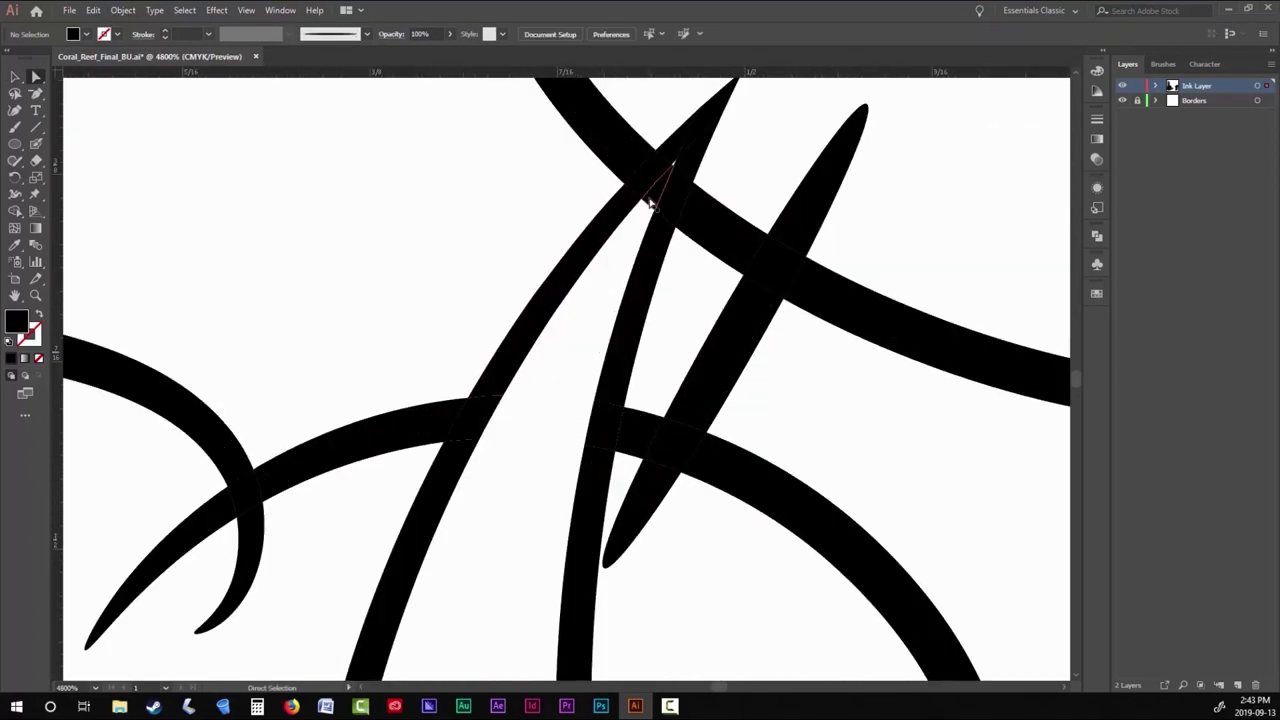
scroll(593, 399, up, 5)
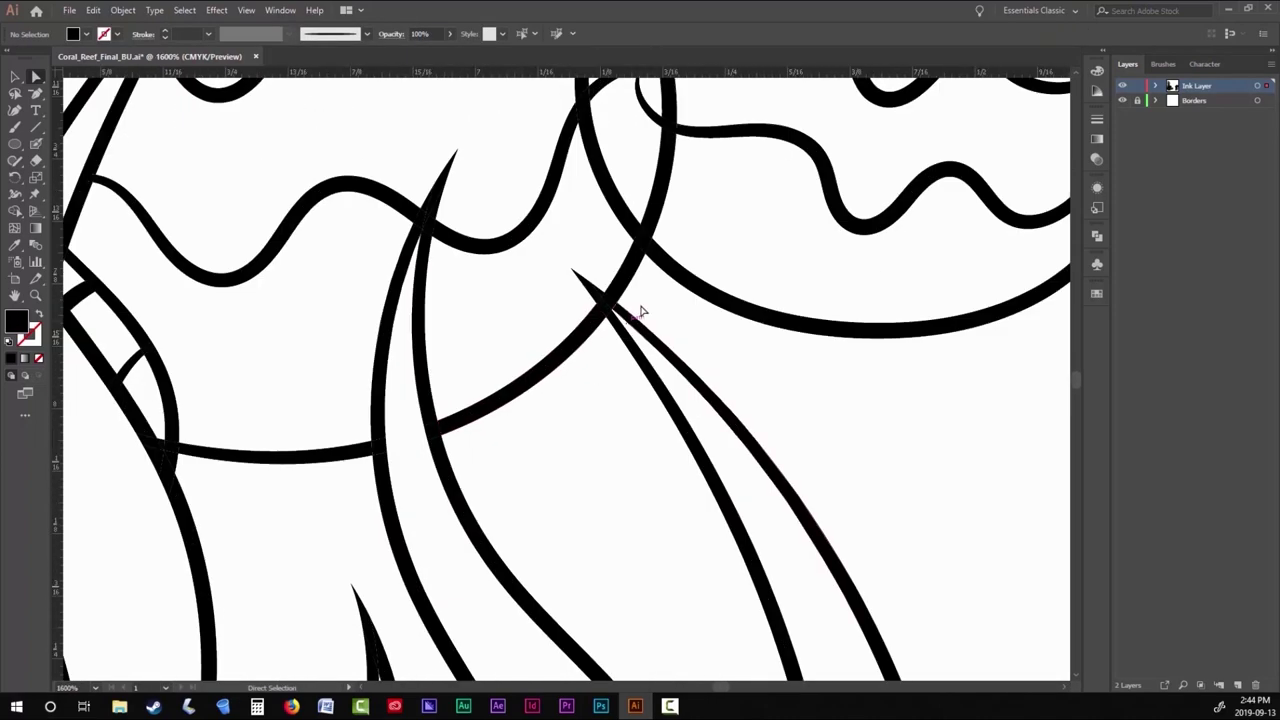
scroll(428, 243, down, 5)
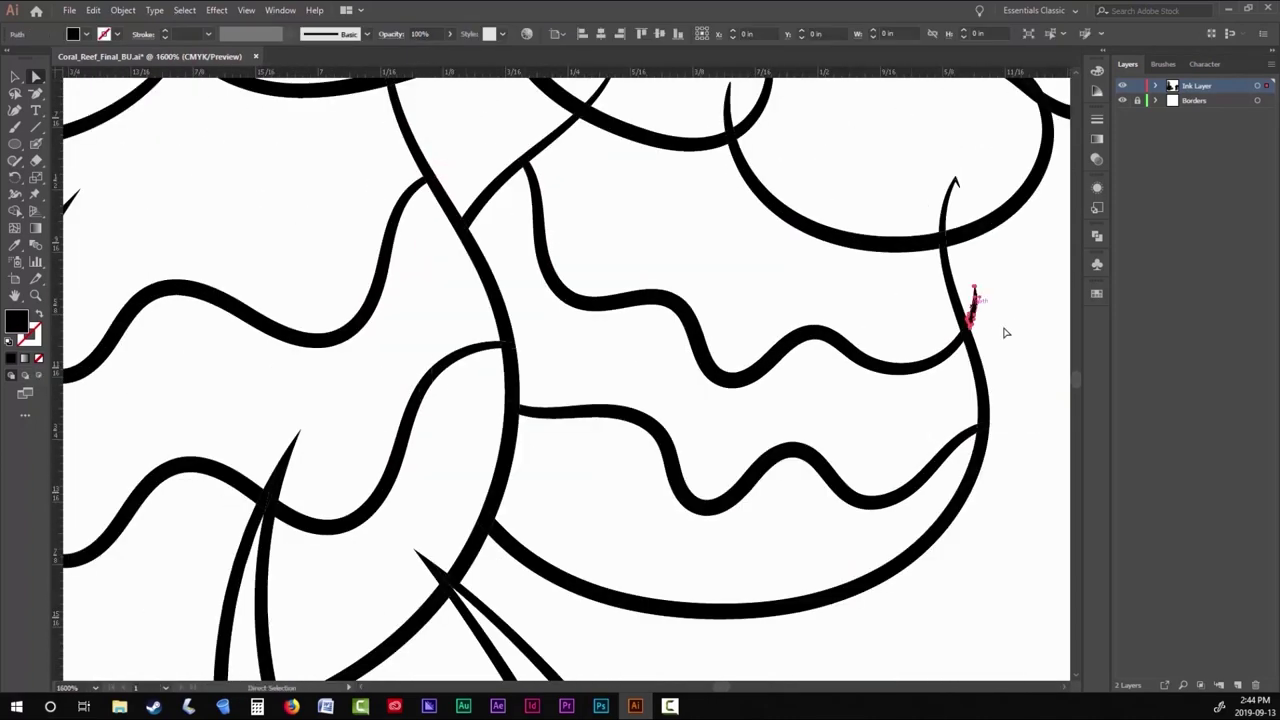
scroll(785, 265, up, 4)
scroll(449, 434, down, 4)
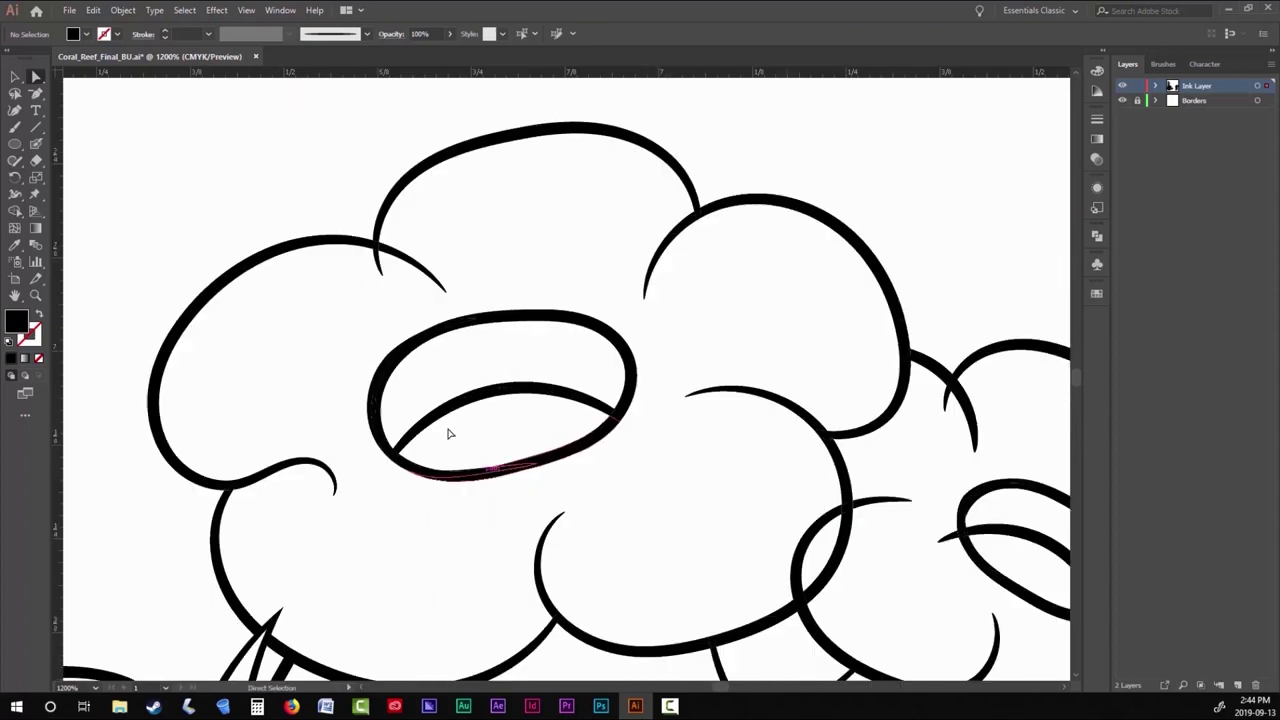
scroll(660, 323, up, 4)
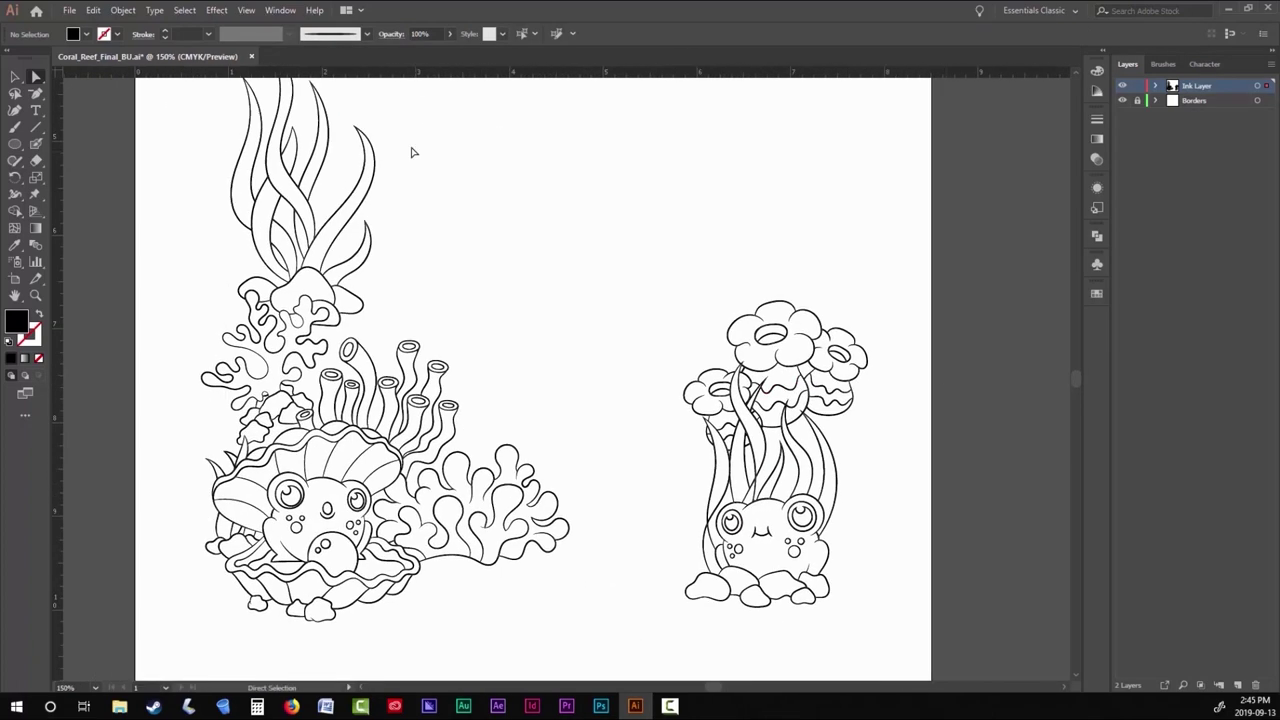
Paint the left half of a branching coral with rounded fingers above the rocks behind the large flower.
key(b)
scroll(762, 487, up, 3)
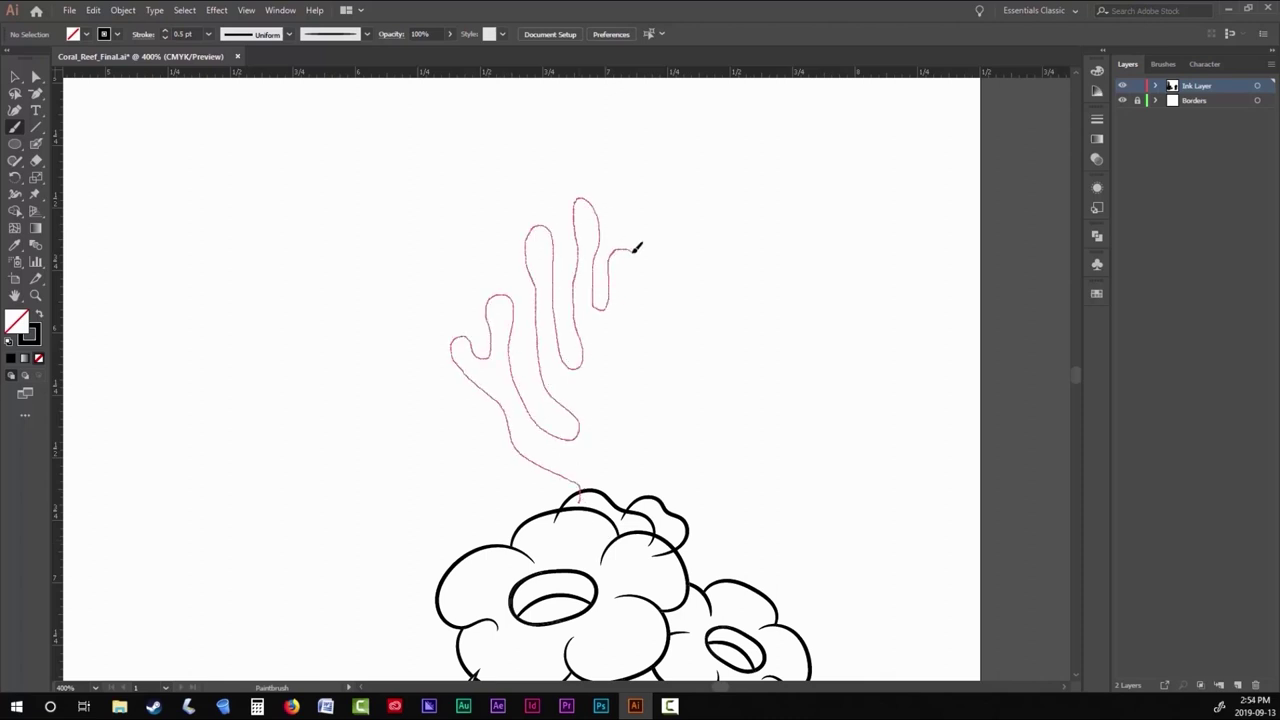
drag(643, 418, 646, 421)
key(ctrl+z)
drag(577, 500, 562, 468)
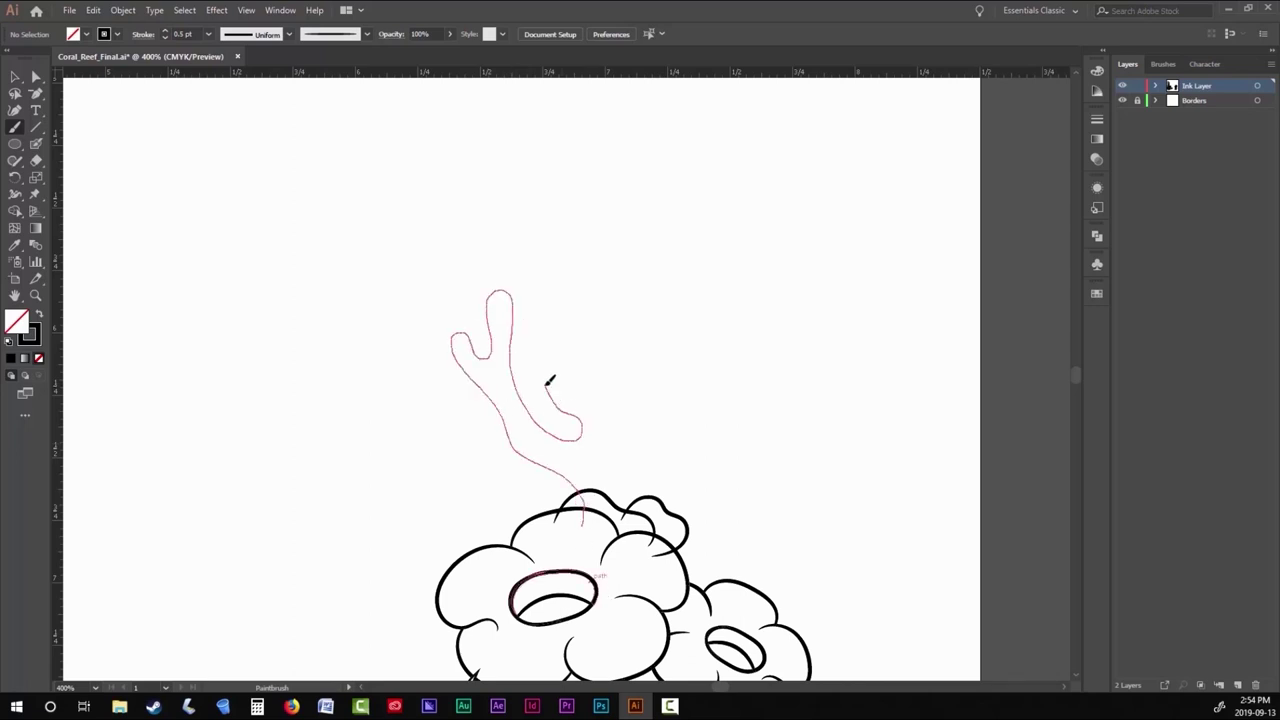
drag(598, 282, 595, 305)
Paint the right half of the branching coral, continuing its rounded fingers down to the rocks.
drag(610, 276, 607, 311)
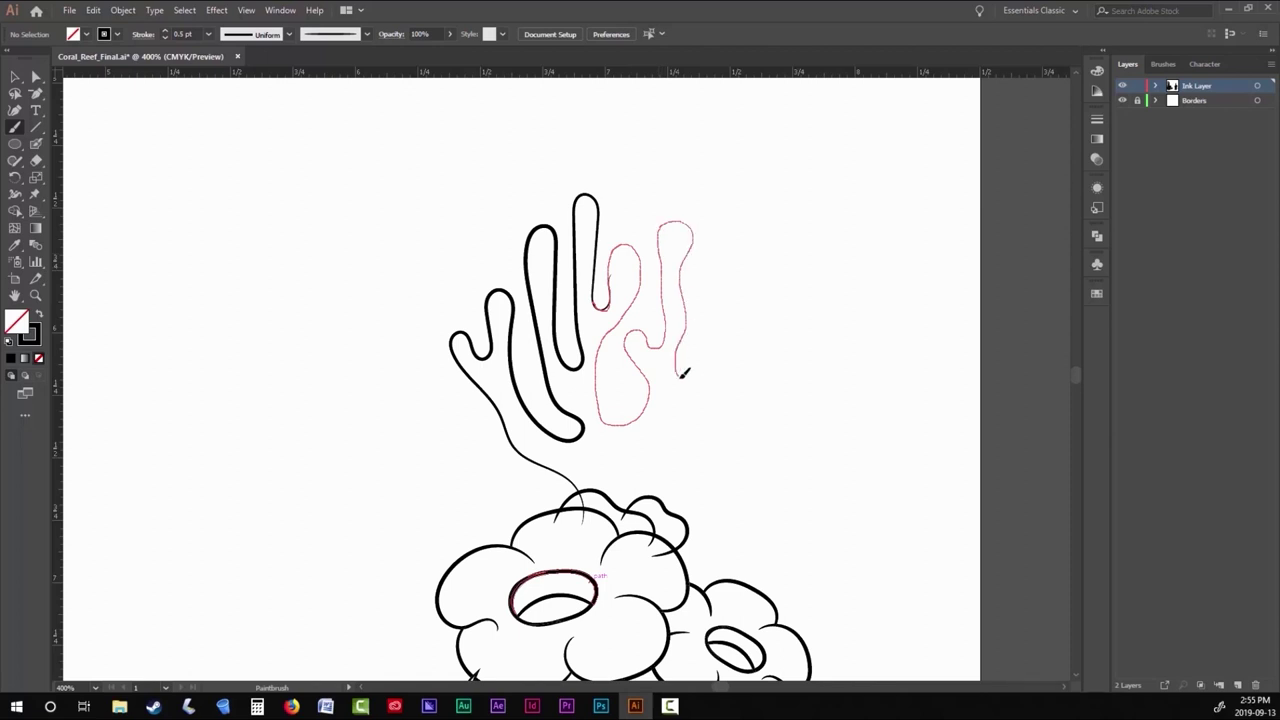
drag(628, 537, 630, 538)
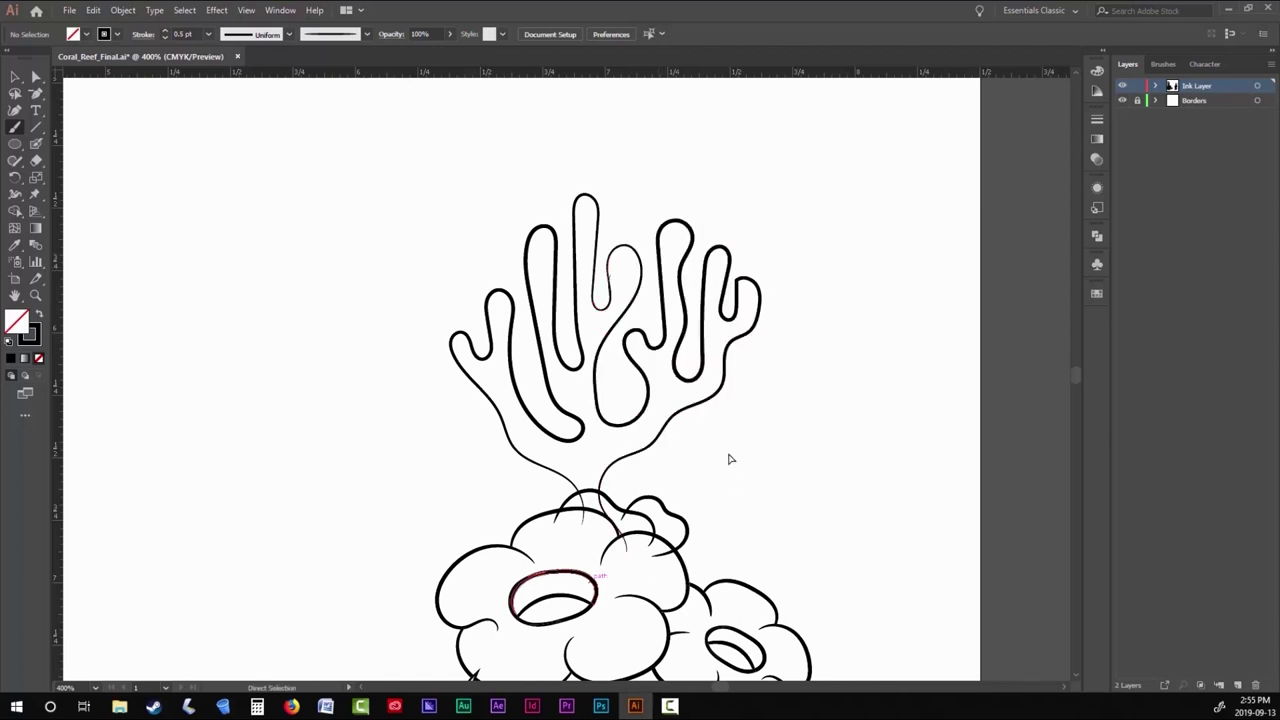
key(ctrl+z)
drag(600, 290, 628, 240)
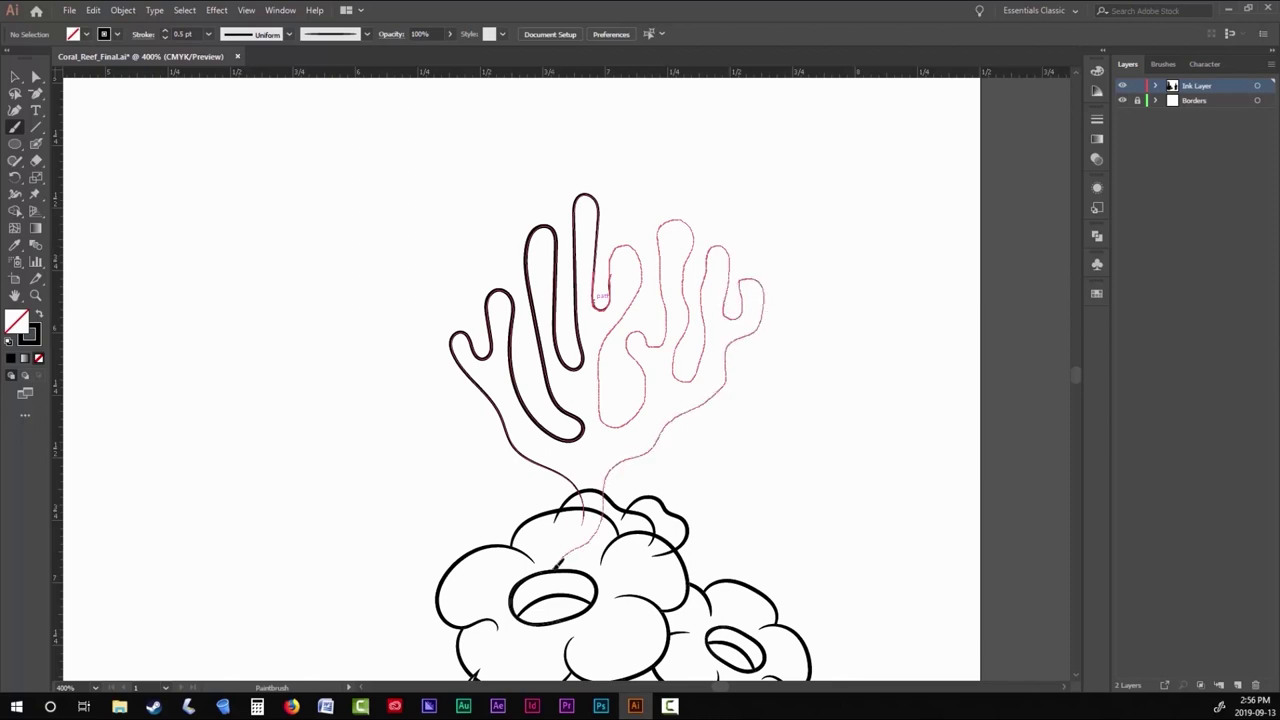
drag(557, 563, 557, 563)
Smooth the branching coral's outline by adjusting anchor points and handles at its finger tips.
scroll(780, 257, up, 8)
key(a)
click(586, 226)
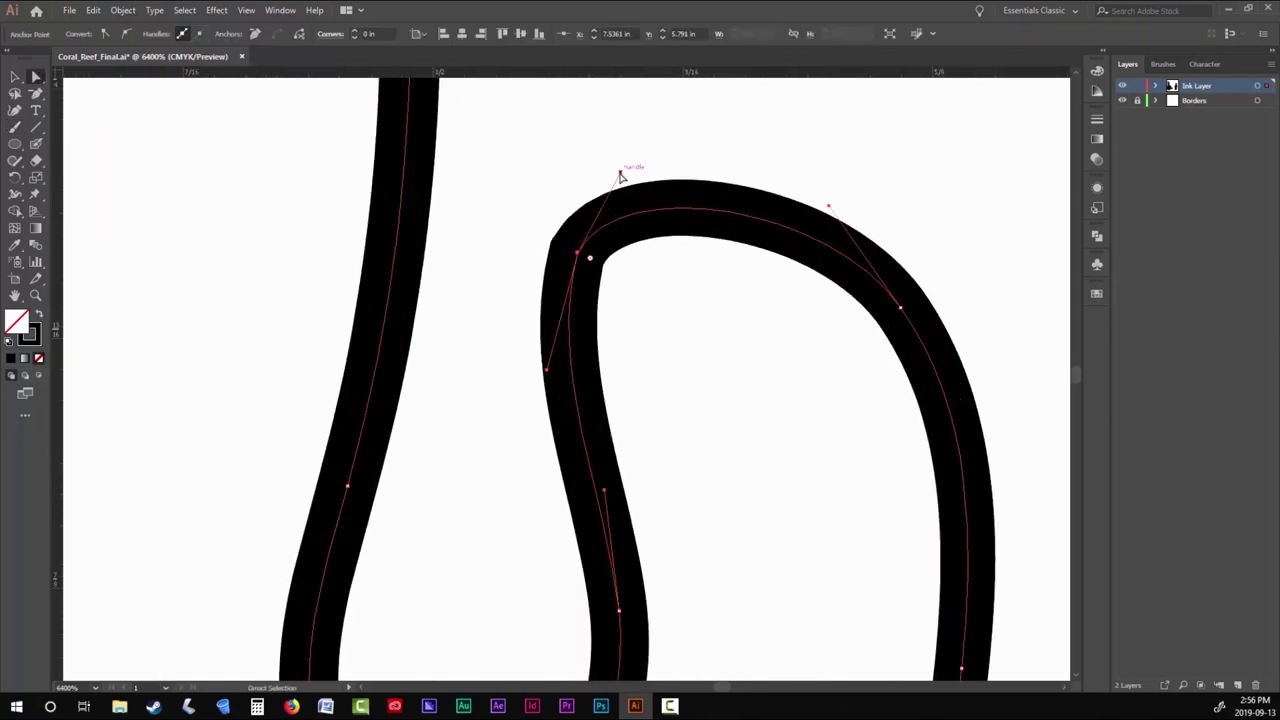
scroll(620, 176, down, 8)
scroll(817, 349, up, 6)
drag(509, 334, 323, 566)
scroll(323, 566, down, 8)
Expand the coral's strokes into filled shapes and trim its base where it overlaps the rocks and large flower.
scroll(257, 196, down, 3)
key(v)
key(ctrl+a)
click(122, 10)
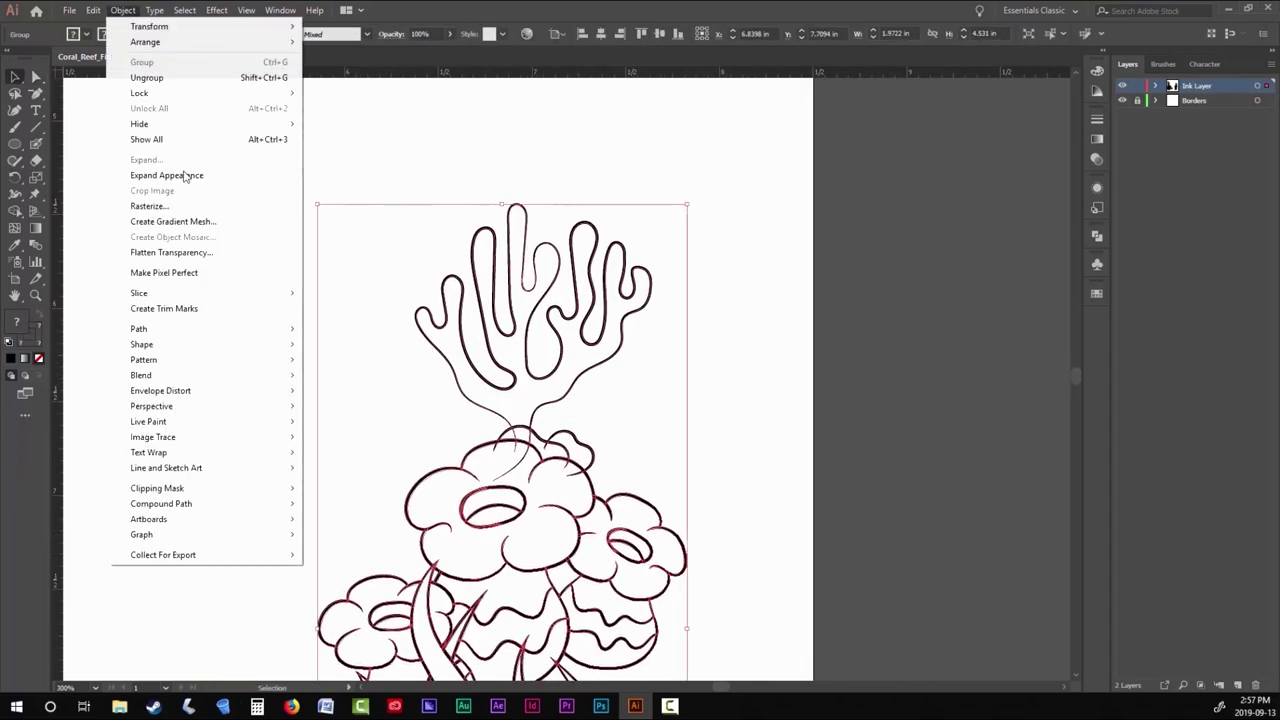
click(543, 471)
scroll(543, 471, up, 3)
key(a)
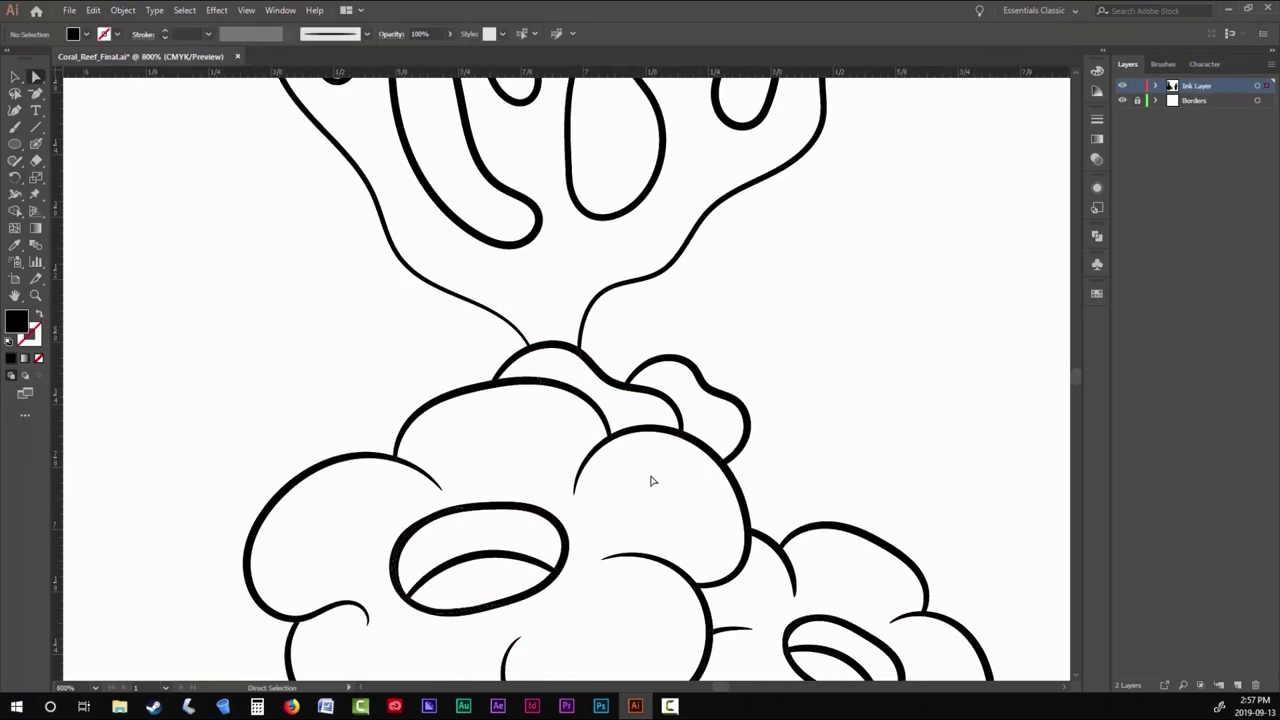
scroll(651, 481, down, 3)
scroll(394, 240, down, 3)
Paint a cluster of overlapping rounded, rock-like shapes behind the upper fingers of the branching coral.
key(b)
key(Return)
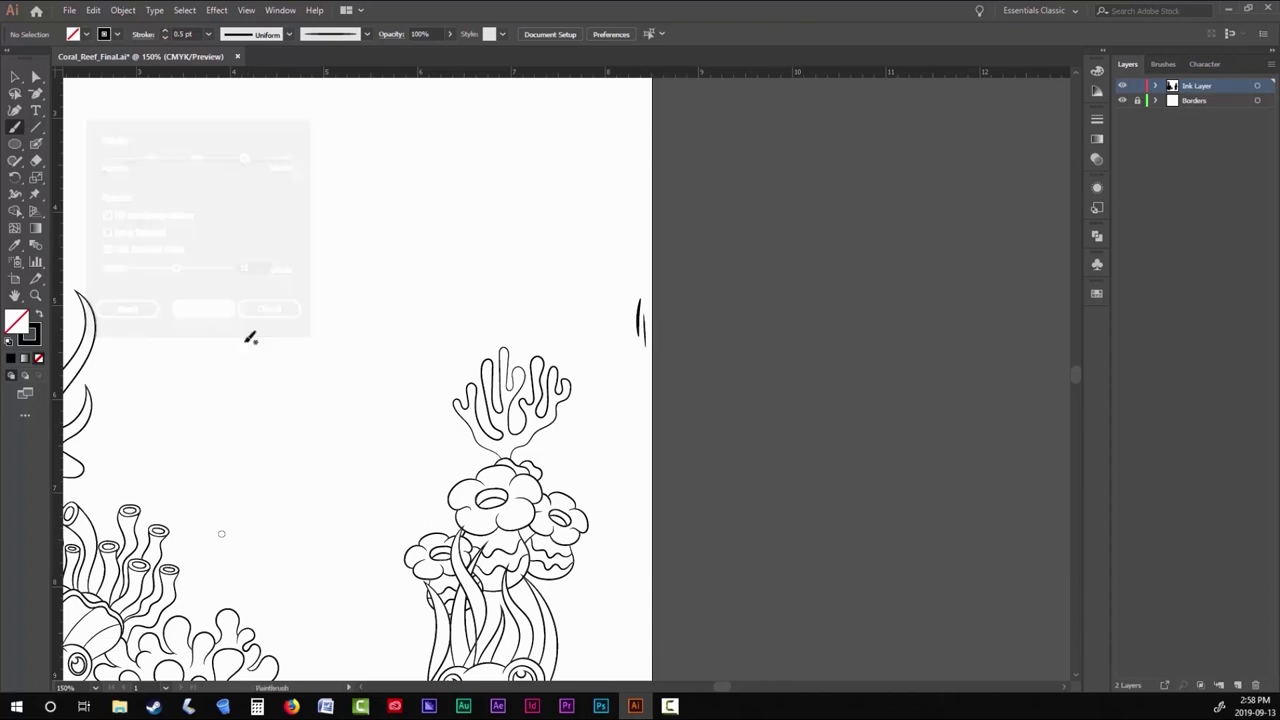
scroll(463, 392, up, 4)
drag(527, 362, 524, 365)
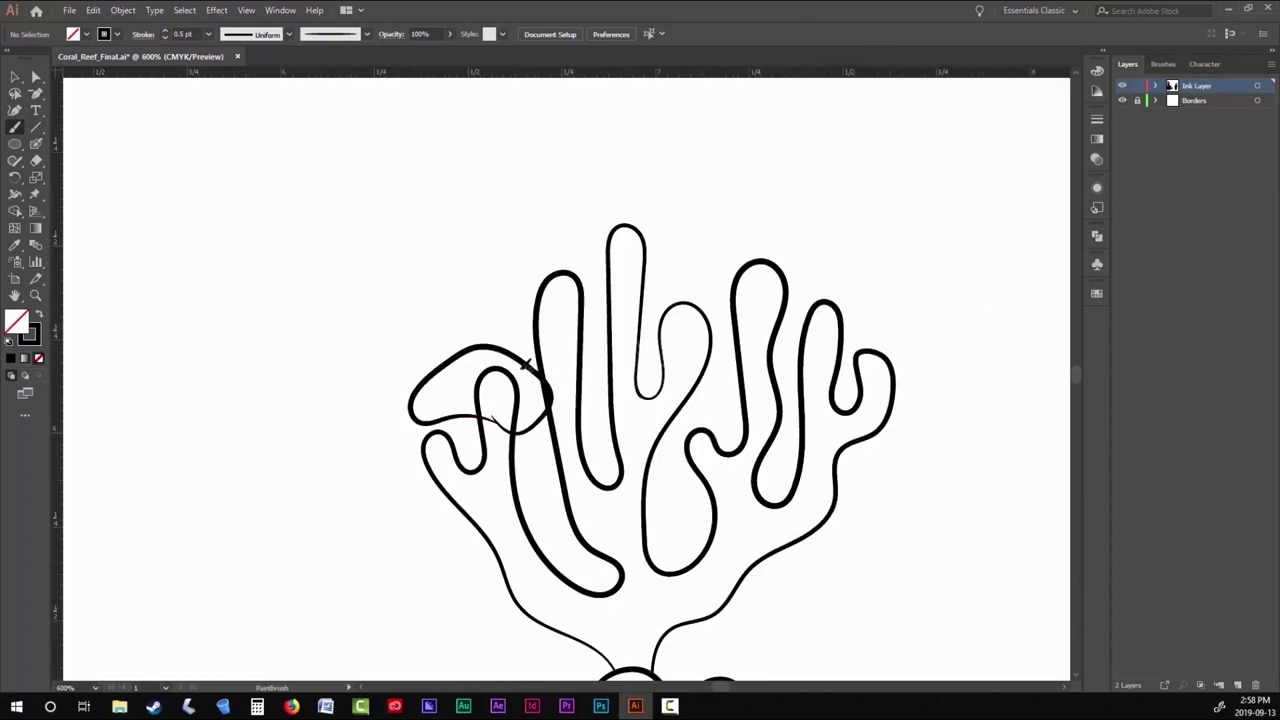
drag(658, 403, 658, 403)
mouse_move(445, 385)
mouse_down()
mouse_move(358, 350)
mouse_move(505, 320)
mouse_up()
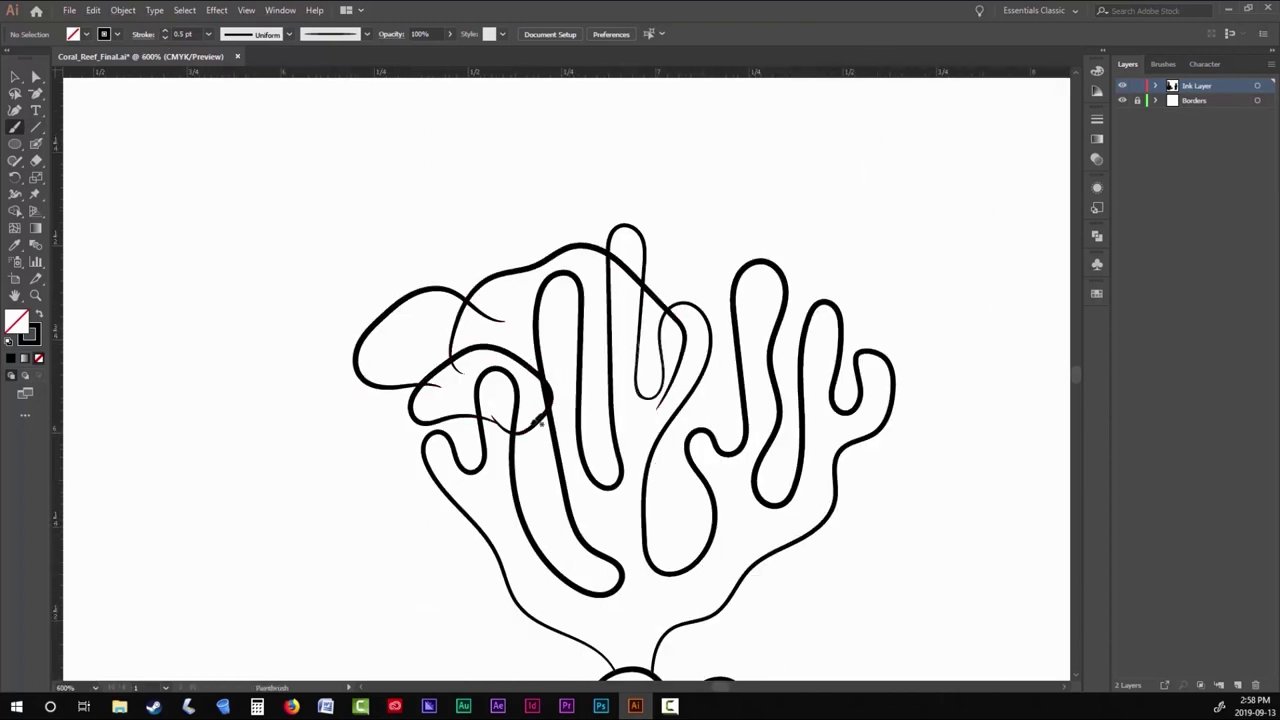
drag(594, 378, 594, 380)
mouse_move(695, 362)
mouse_down()
mouse_move(715, 350)
mouse_move(672, 402)
mouse_up()
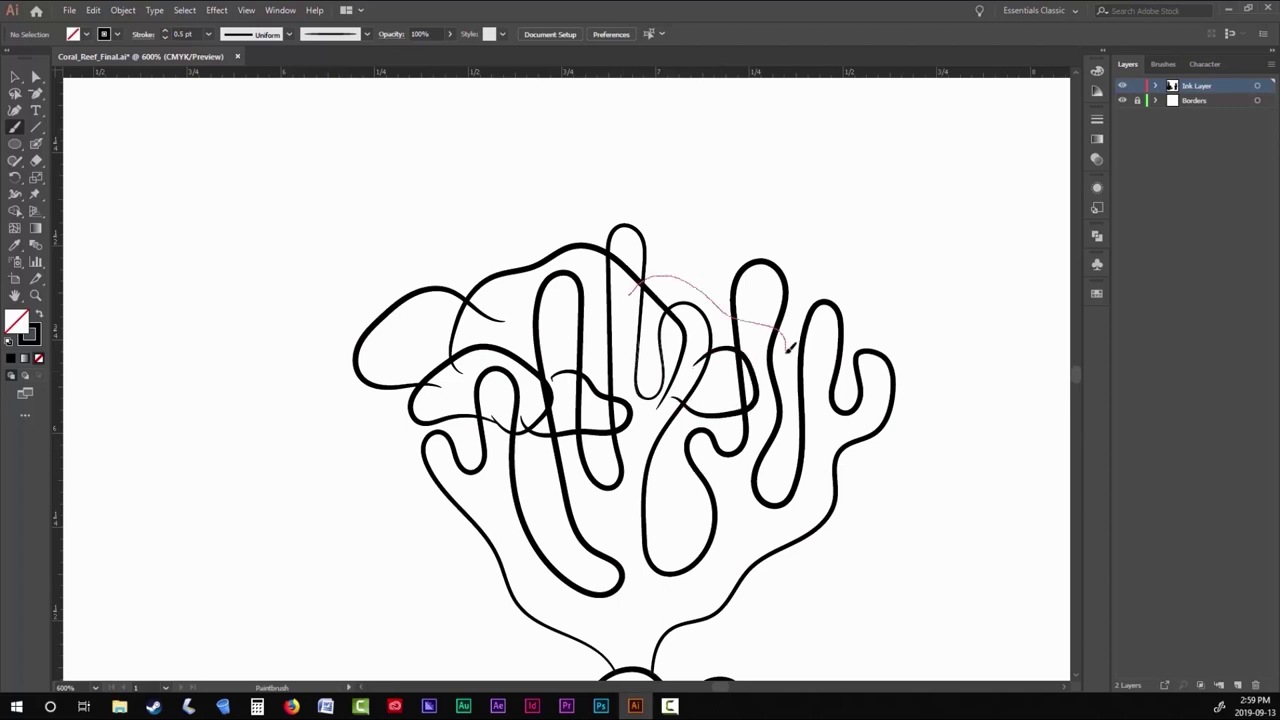
drag(789, 347, 789, 347)
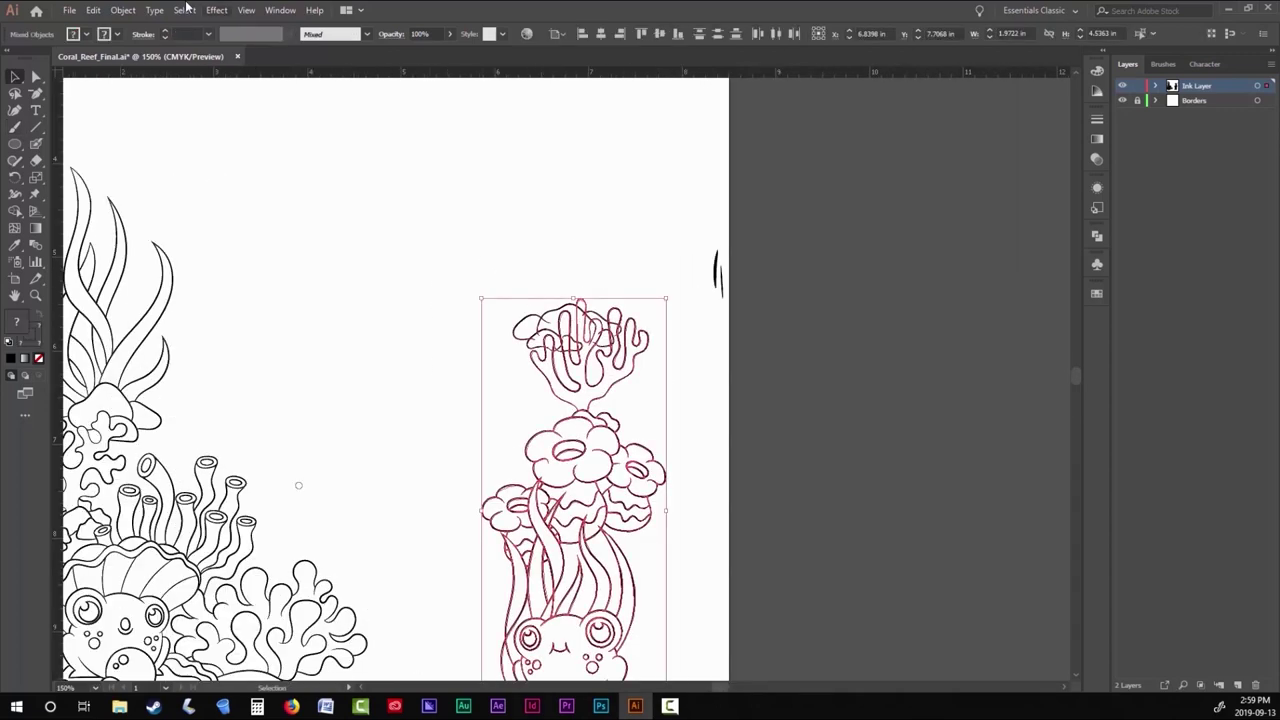
Convert the new rounded shapes to filled outlines and trim the parts that overlap the coral's fingers.
click(123, 10)
key(Escape)
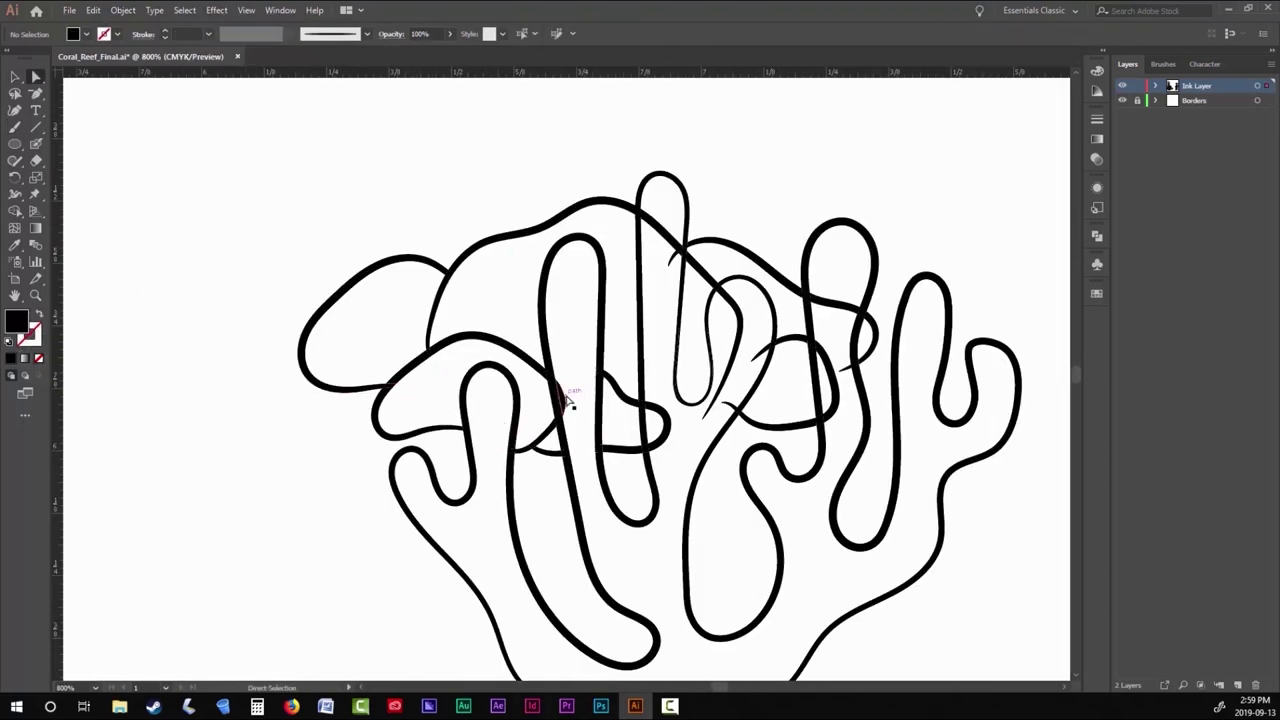
scroll(566, 400, up, 2)
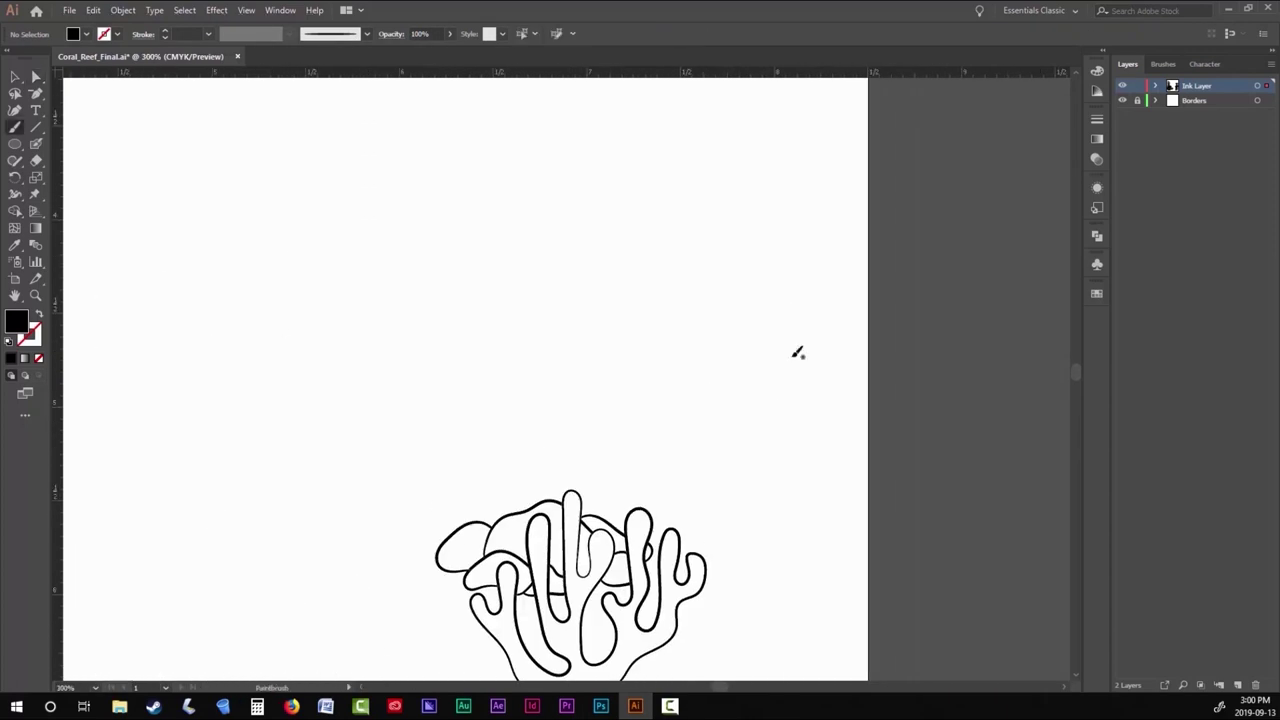
Set the brush stroke to 0.4 pt and paint a thin S-curved tendril sweeping up and left from the rounded shapes.
drag(848, 376, 849, 390)
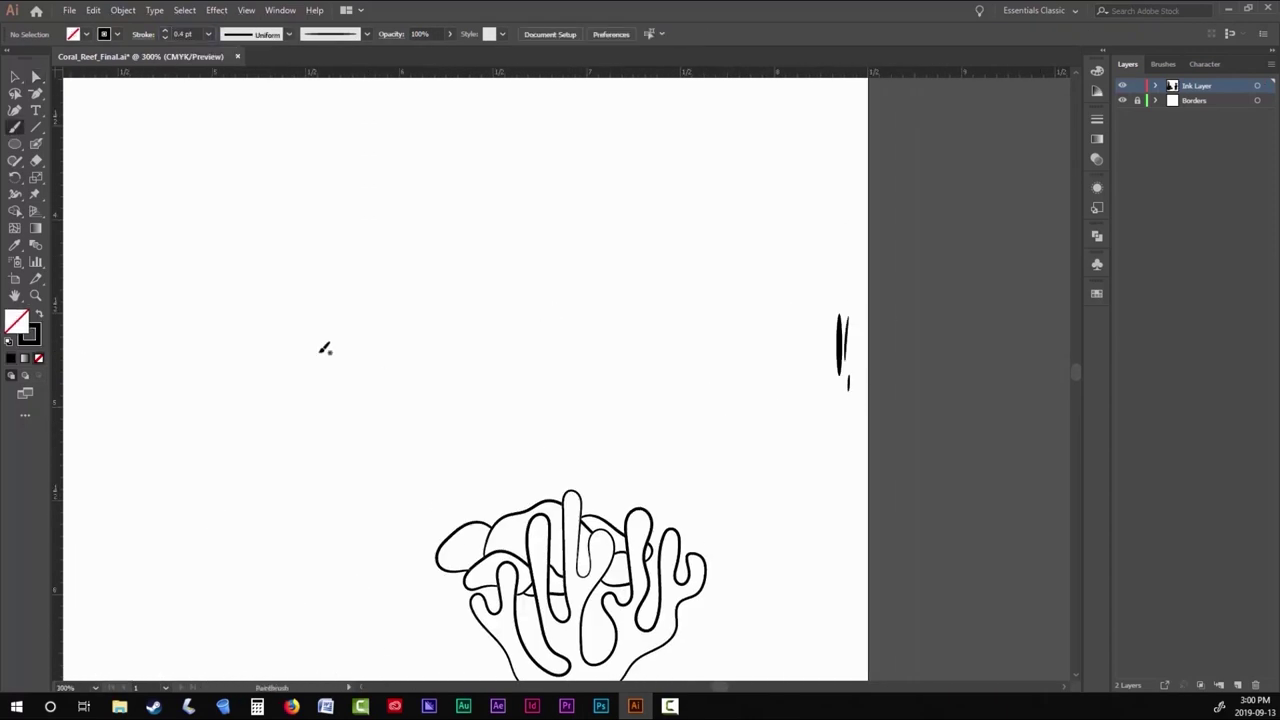
scroll(492, 525, up, 2)
drag(254, 338, 524, 491)
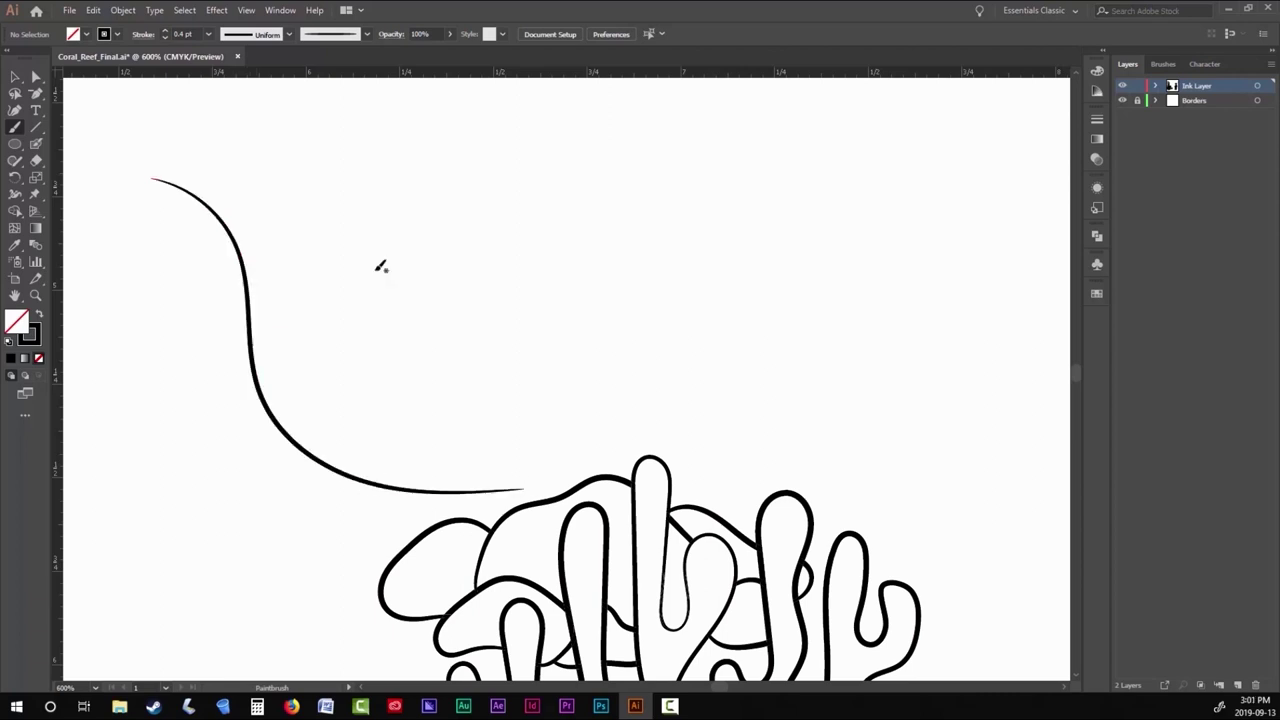
drag(301, 417, 515, 470)
key(ctrl+z)
drag(139, 179, 162, 176)
drag(461, 466, 502, 463)
Paint a taller double-lined tendril rising to the right of the first one.
scroll(361, 335, up, 2)
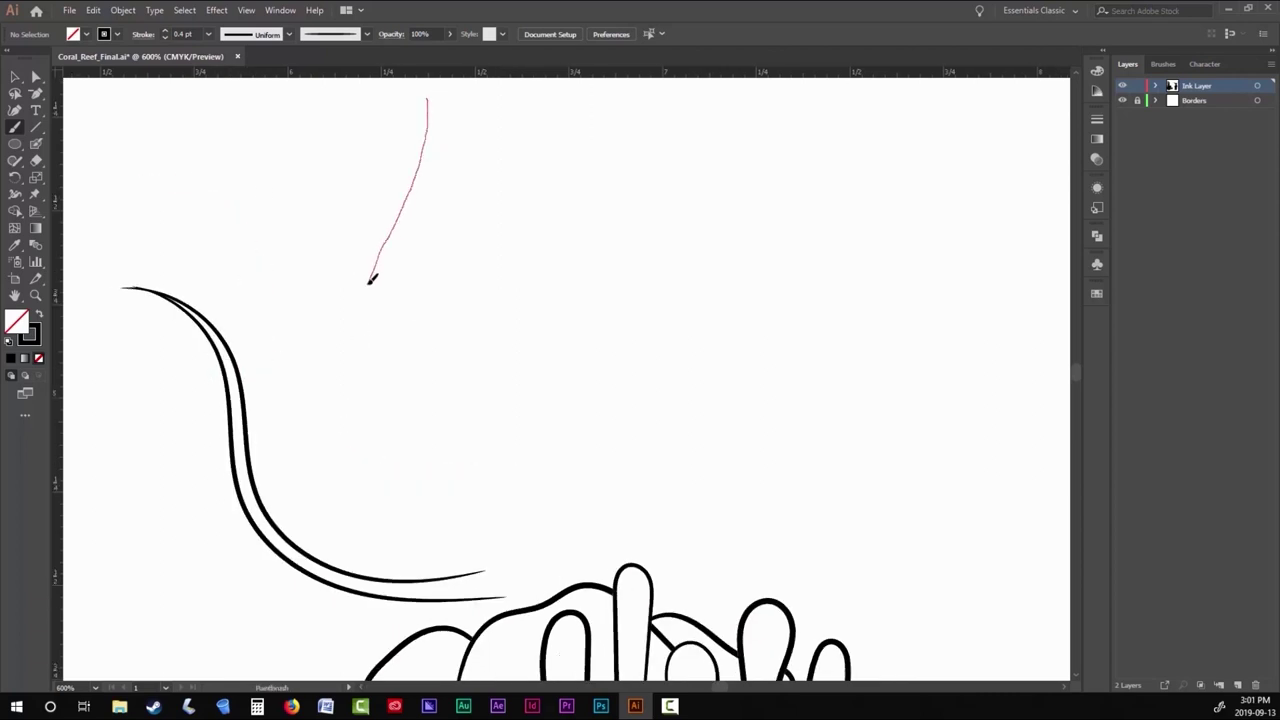
drag(445, 583, 508, 634)
drag(423, 92, 430, 108)
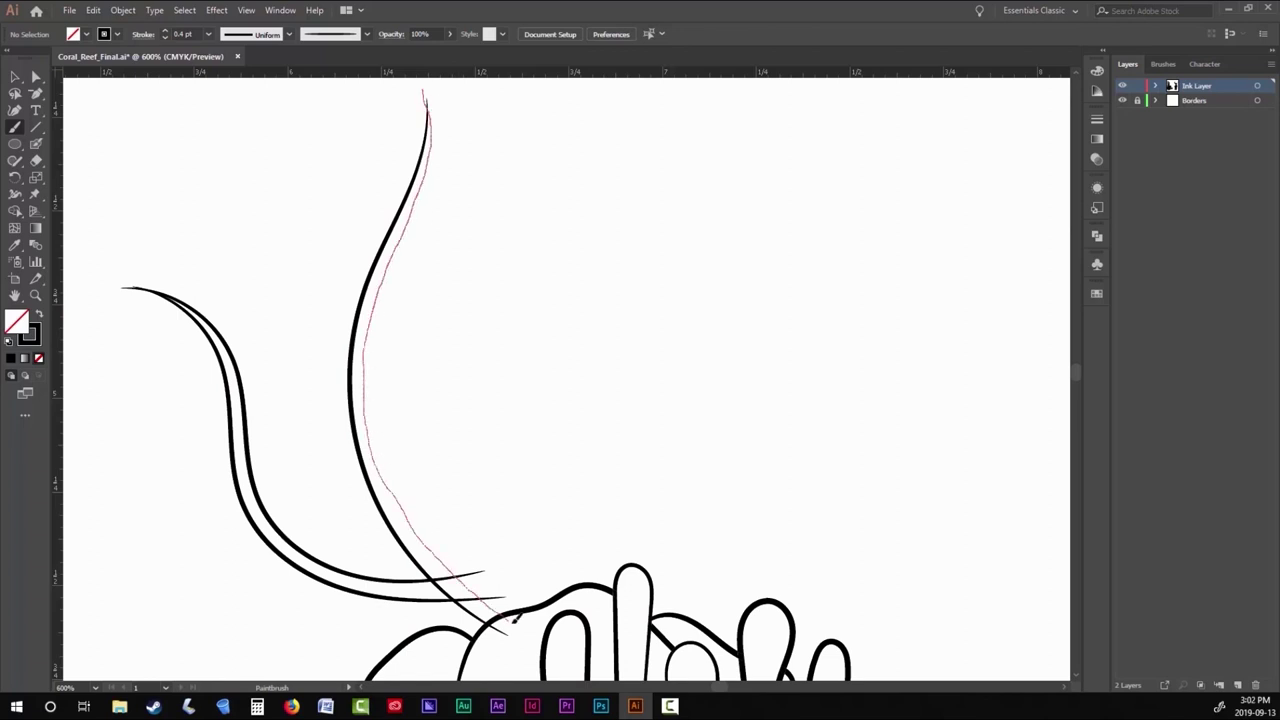
drag(515, 620, 608, 600)
Paint two more double-lined tendrils rising from the rounded shapes: a tall central one and a shorter one curving right.
scroll(443, 300, up, 2)
scroll(443, 300, down, 1)
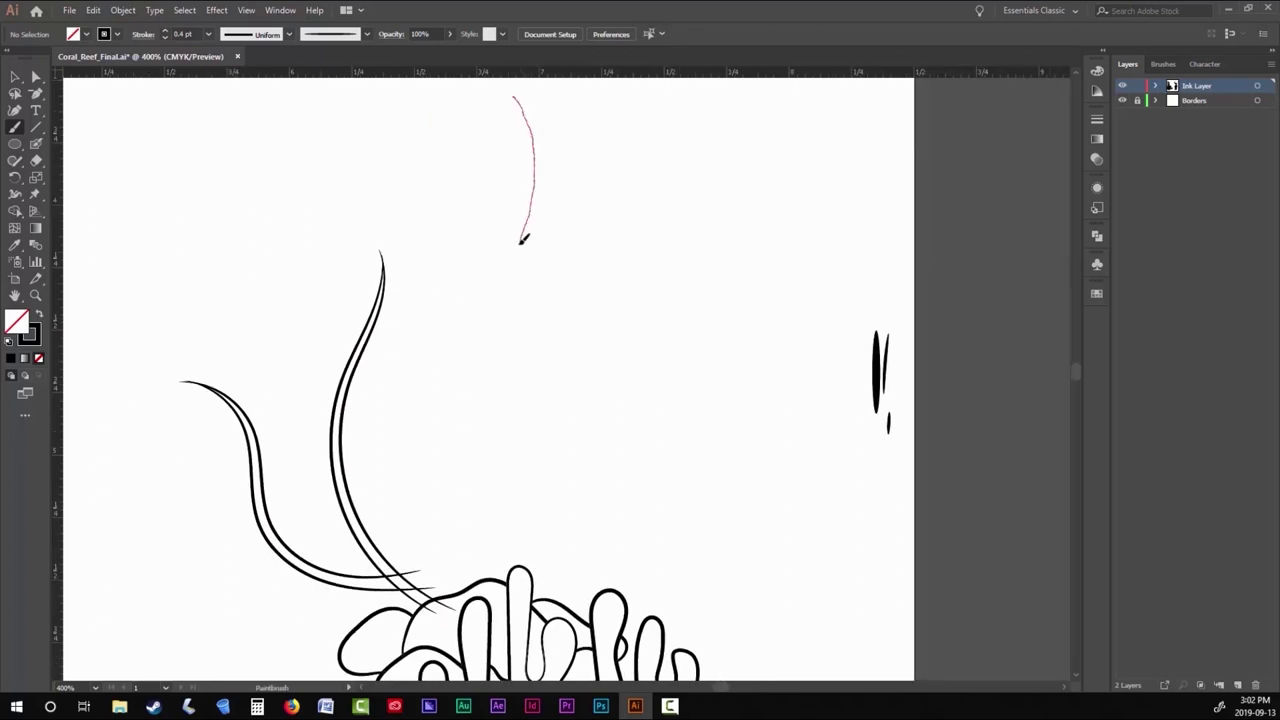
drag(457, 512, 462, 600)
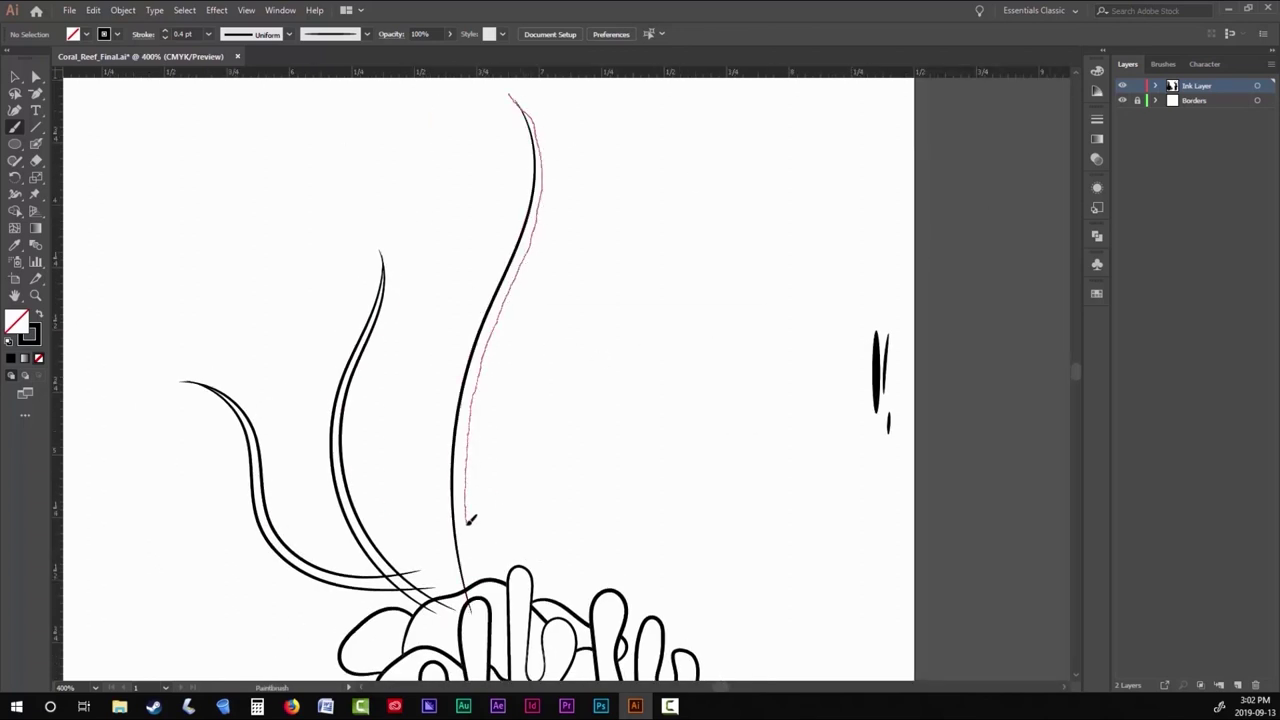
drag(470, 518, 466, 606)
drag(598, 410, 545, 622)
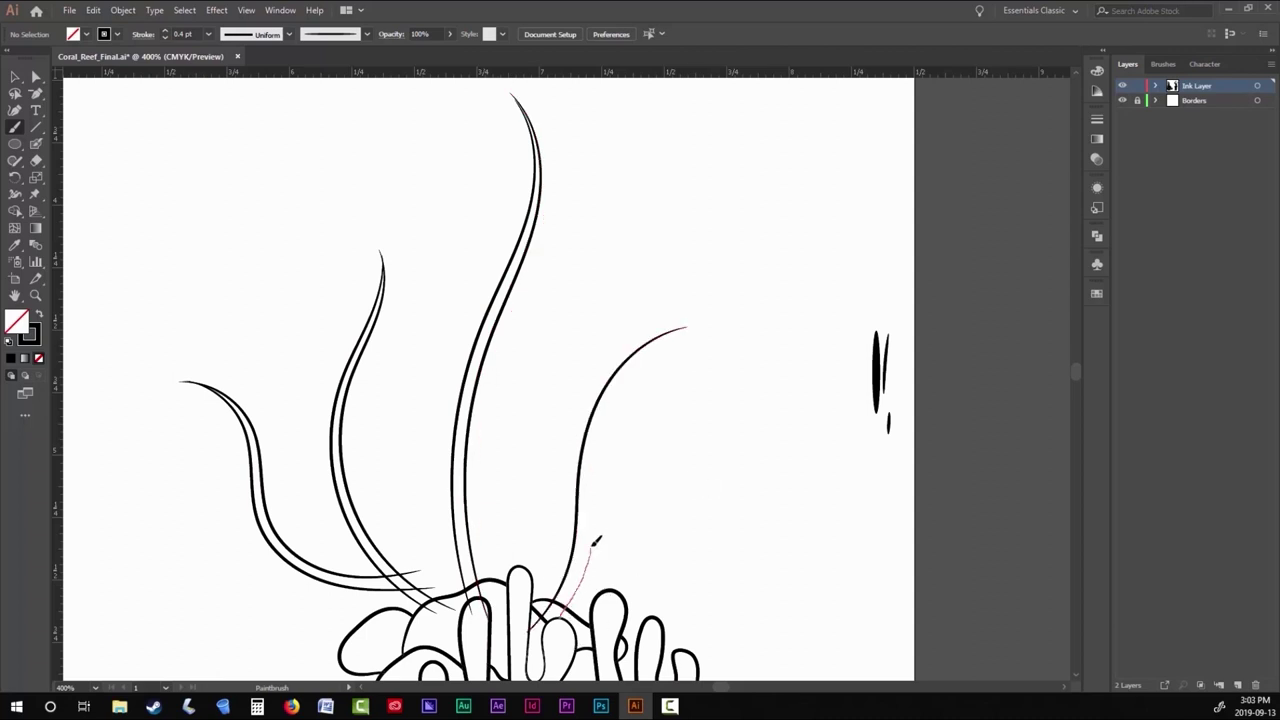
drag(681, 327, 684, 326)
drag(598, 452, 697, 320)
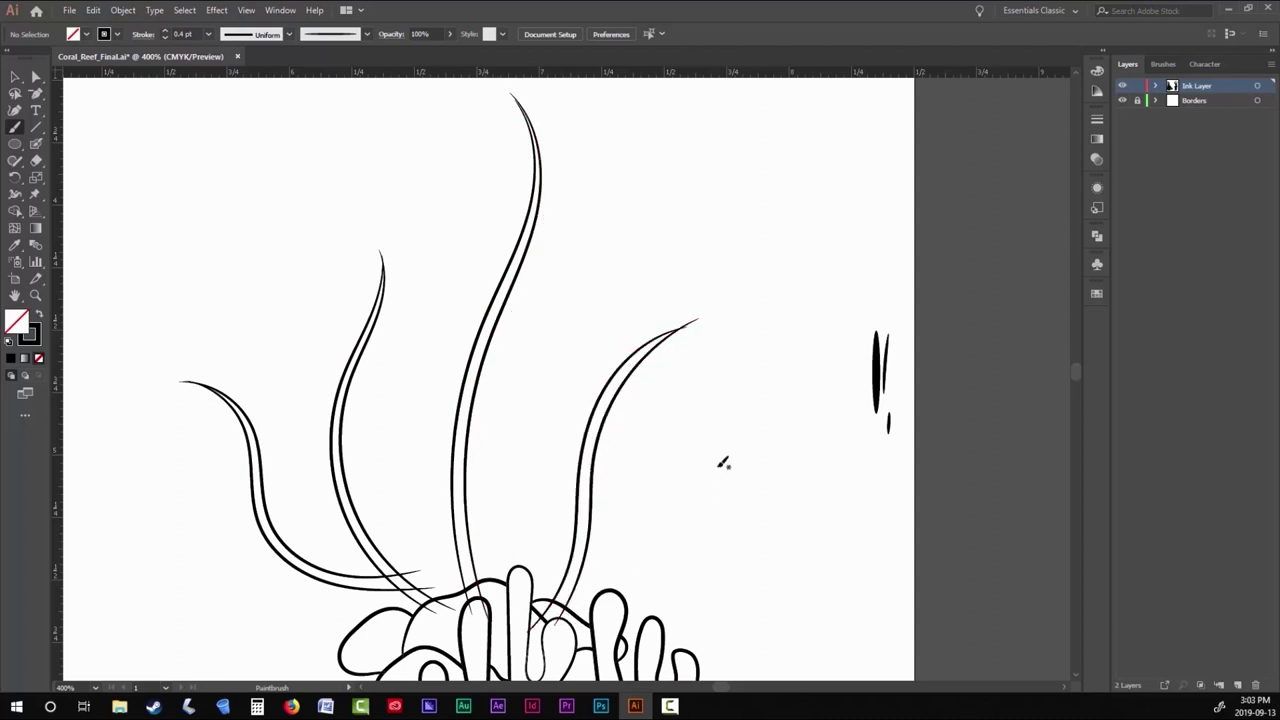
Select the new tendrils and convert their brush strokes to filled outlines.
scroll(463, 143, down, 1)
scroll(475, 150, up, 5)
key(a)
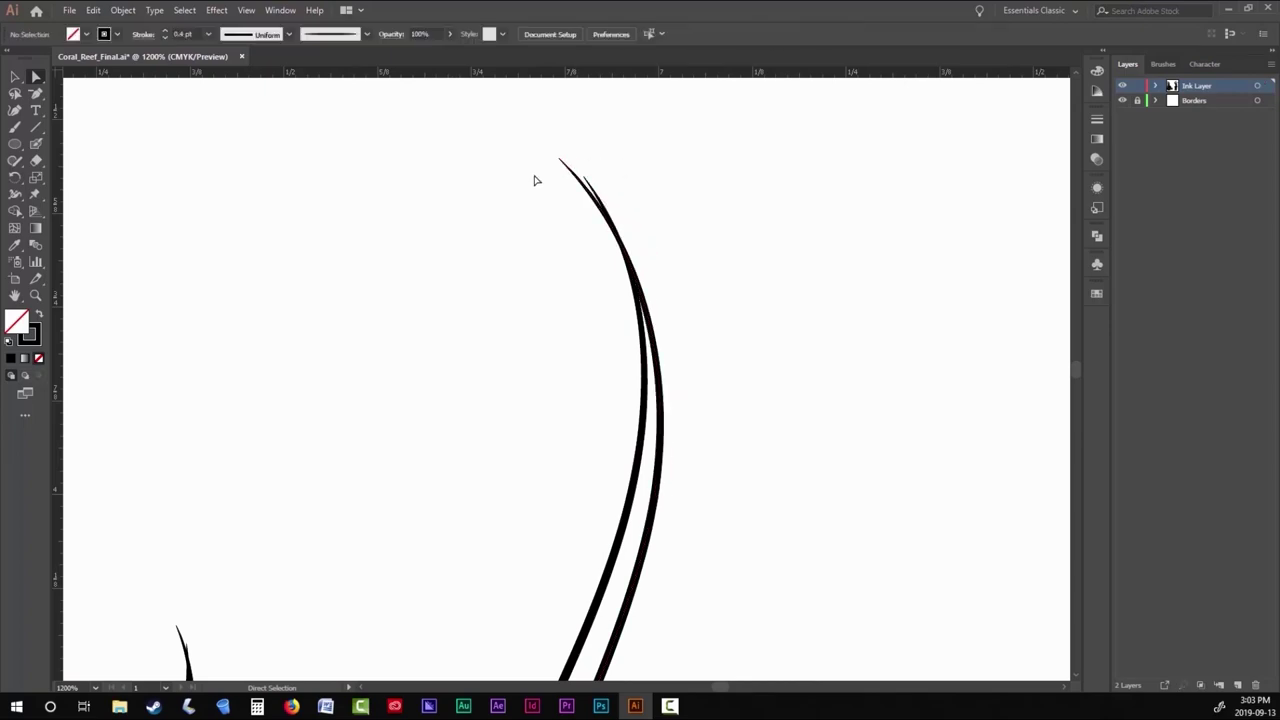
click(567, 158)
scroll(571, 162, down, 8)
key(v)
scroll(674, 251, down, 1)
drag(777, 157, 423, 440)
click(123, 10)
click(181, 170)
click(123, 10)
click(471, 286)
Trim the crossing tips of the tendrils and the base ends that overlap the rounded shapes, coral fingers and each other.
scroll(471, 286, up, 6)
scroll(586, 294, down, 3)
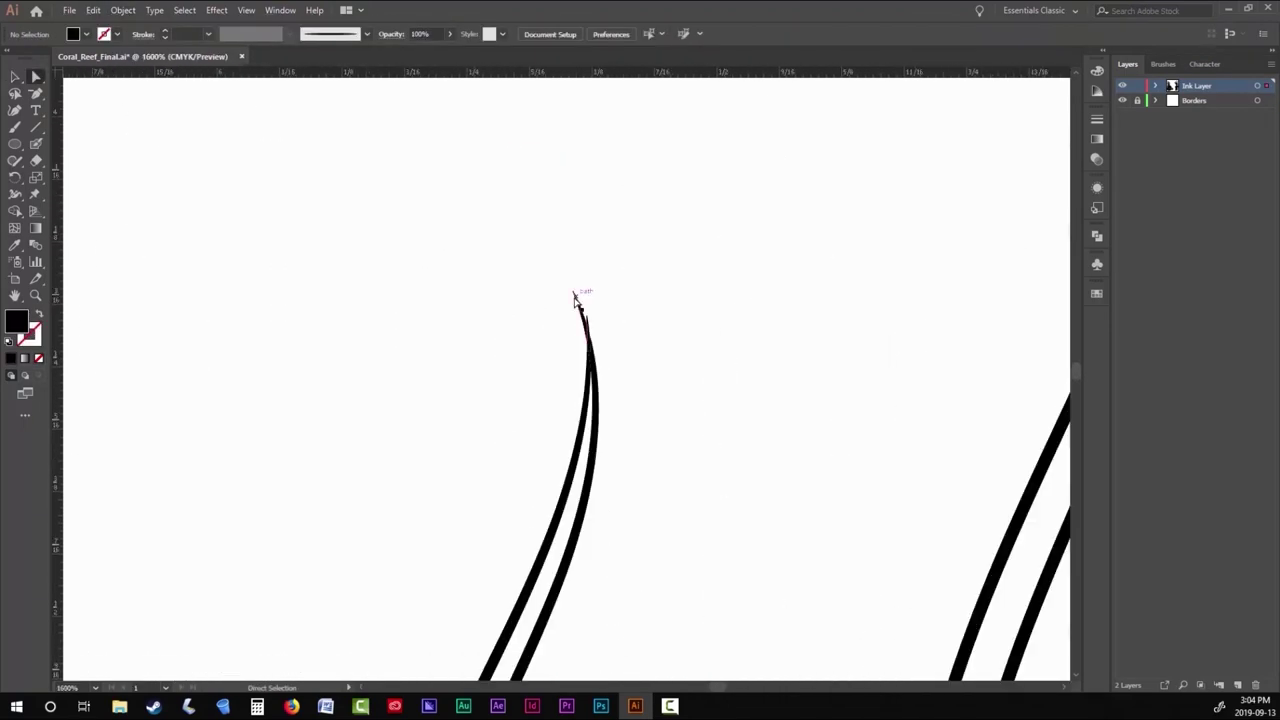
scroll(763, 285, up, 2)
scroll(763, 285, down, 8)
scroll(643, 263, up, 6)
scroll(643, 263, down, 5)
scroll(480, 423, up, 7)
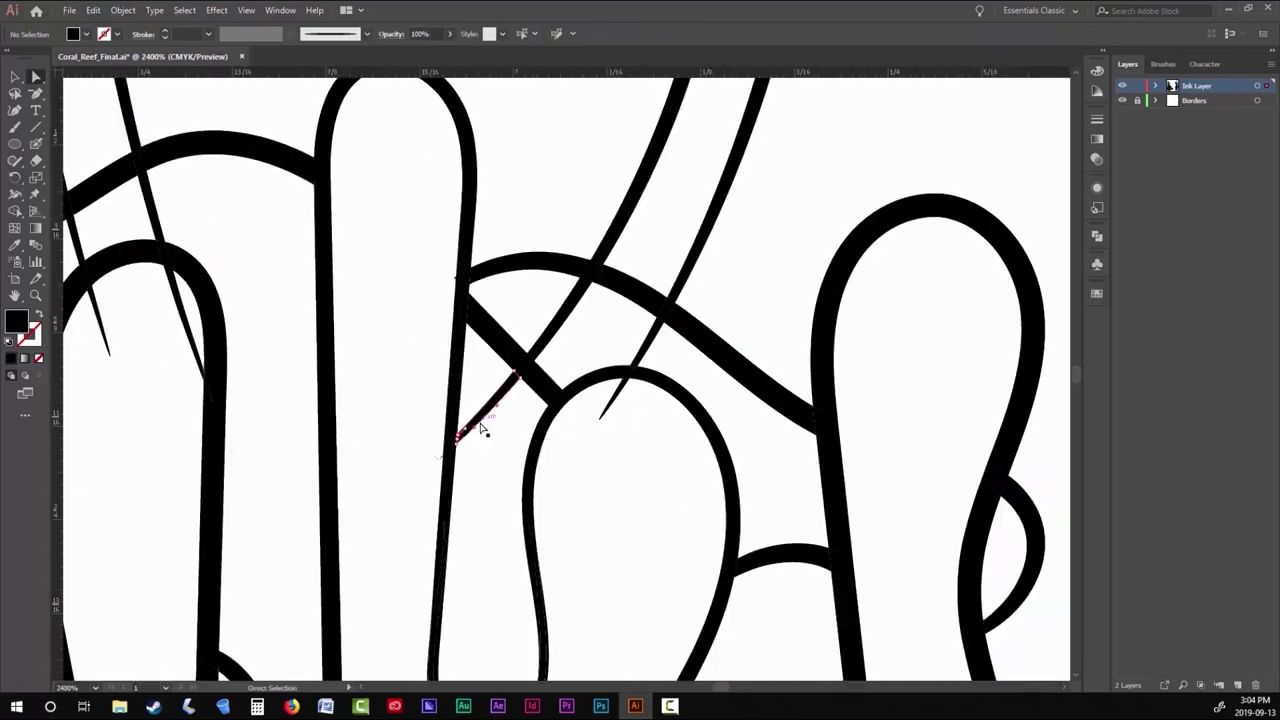
scroll(389, 380, down, 7)
scroll(389, 220, up, 4)
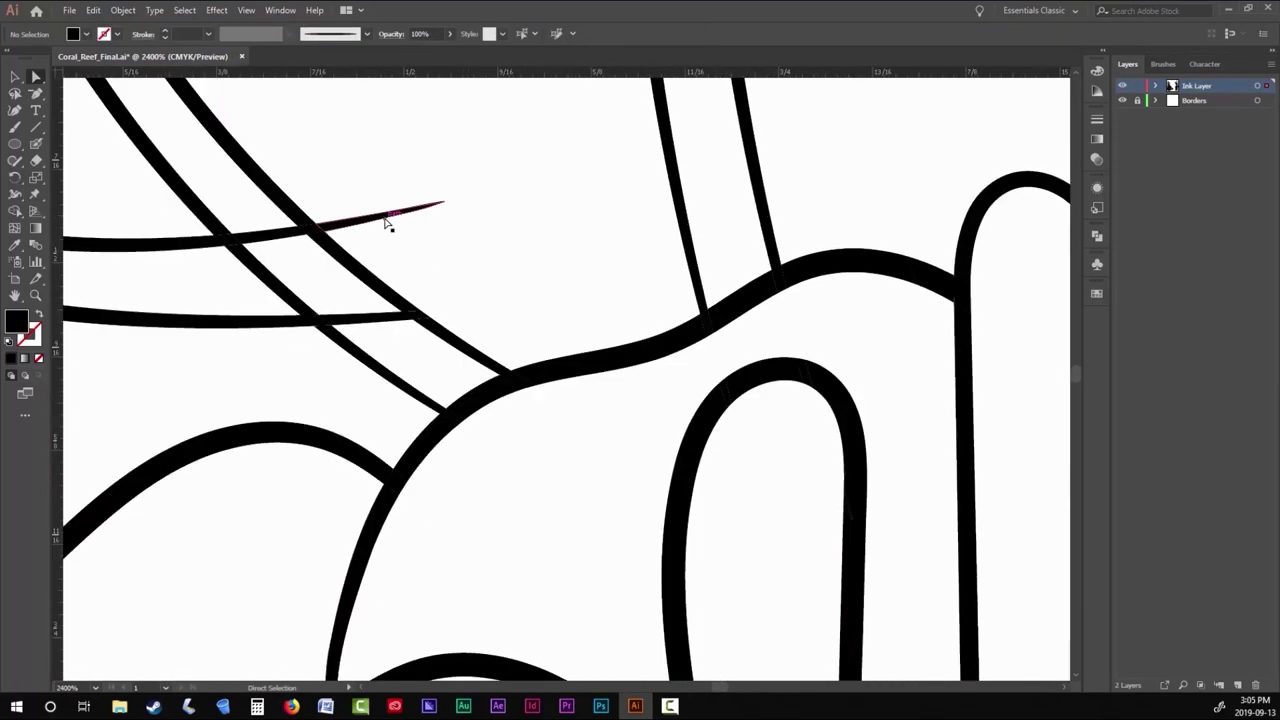
scroll(460, 300, down, 3)
scroll(462, 303, down, 6)
scroll(400, 300, up, 3)
Set the brush stroke to 0.4 pt and paint a teardrop leaf around the tallest tendril's tip with the first leaves below it.
key(b)
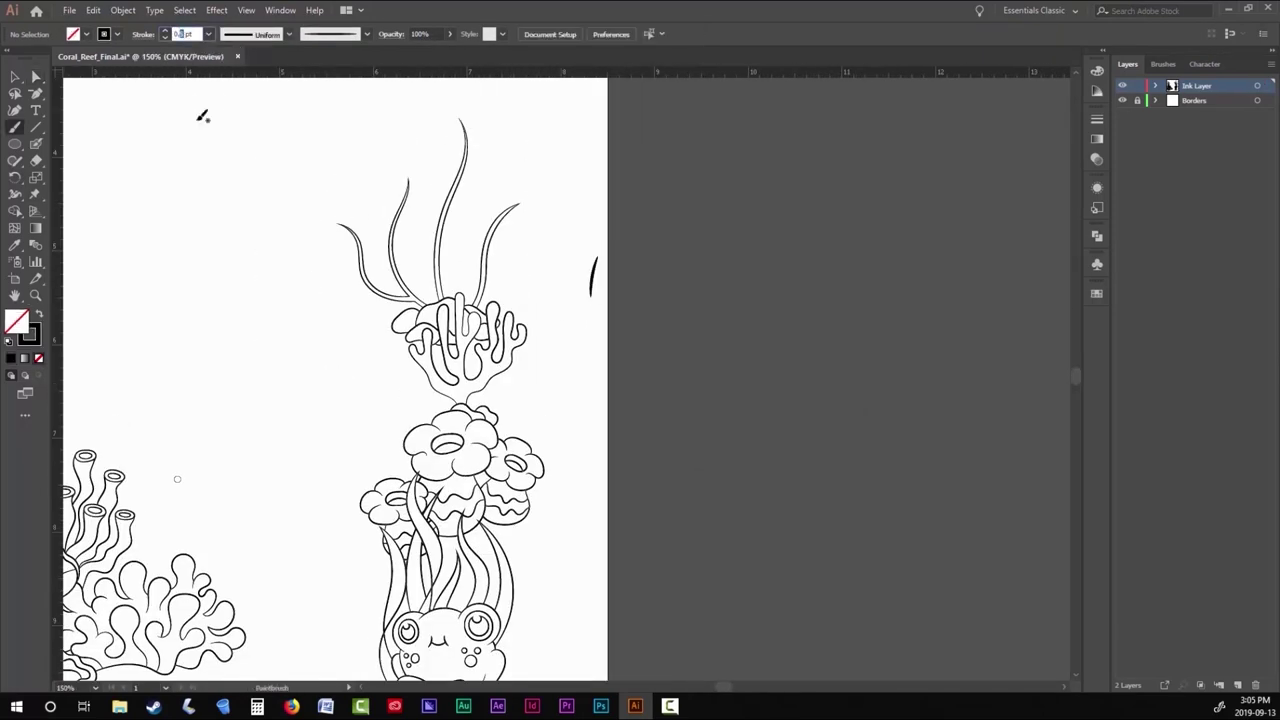
scroll(617, 290, up, 4)
drag(464, 212, 557, 332)
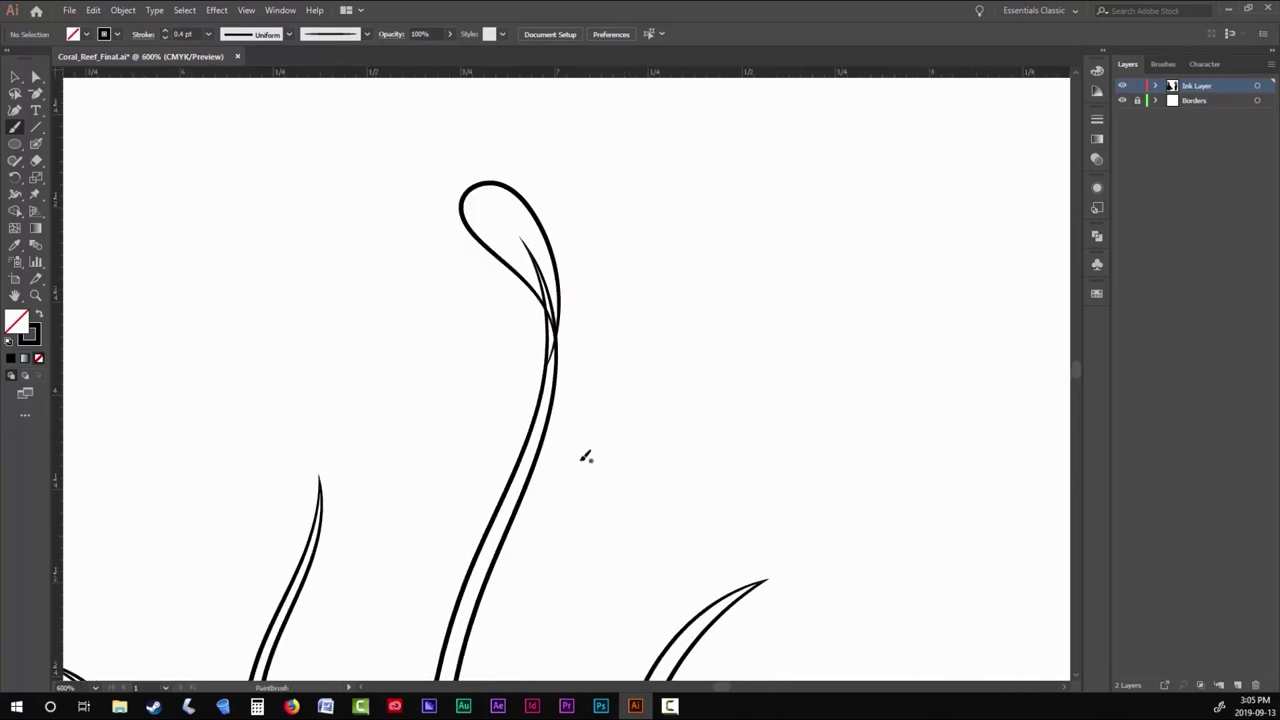
drag(674, 331, 545, 370)
drag(520, 420, 538, 280)
mouse_move(523, 357)
mouse_down()
mouse_move(457, 286)
mouse_move(540, 322)
mouse_up()
Continue painting teardrop leaves along both sides of the tallest tendril down to its base.
drag(589, 361, 536, 365)
mouse_move(491, 456)
mouse_down()
mouse_move(517, 370)
mouse_move(522, 392)
mouse_up()
mouse_move(522, 392)
mouse_down()
mouse_move(617, 371)
mouse_move(505, 390)
mouse_up()
scroll(490, 372, down, 2)
mouse_move(523, 349)
mouse_down()
mouse_move(606, 355)
mouse_move(495, 428)
mouse_up()
scroll(478, 372, down, 3)
drag(474, 378, 476, 384)
mouse_move(482, 380)
mouse_down()
mouse_move(594, 366)
mouse_move(490, 445)
mouse_up()
Paint a teardrop leaf over the tip of the rightmost tendril and more leaves down both of its sides.
scroll(632, 348, up, 3)
scroll(632, 348, right, 3)
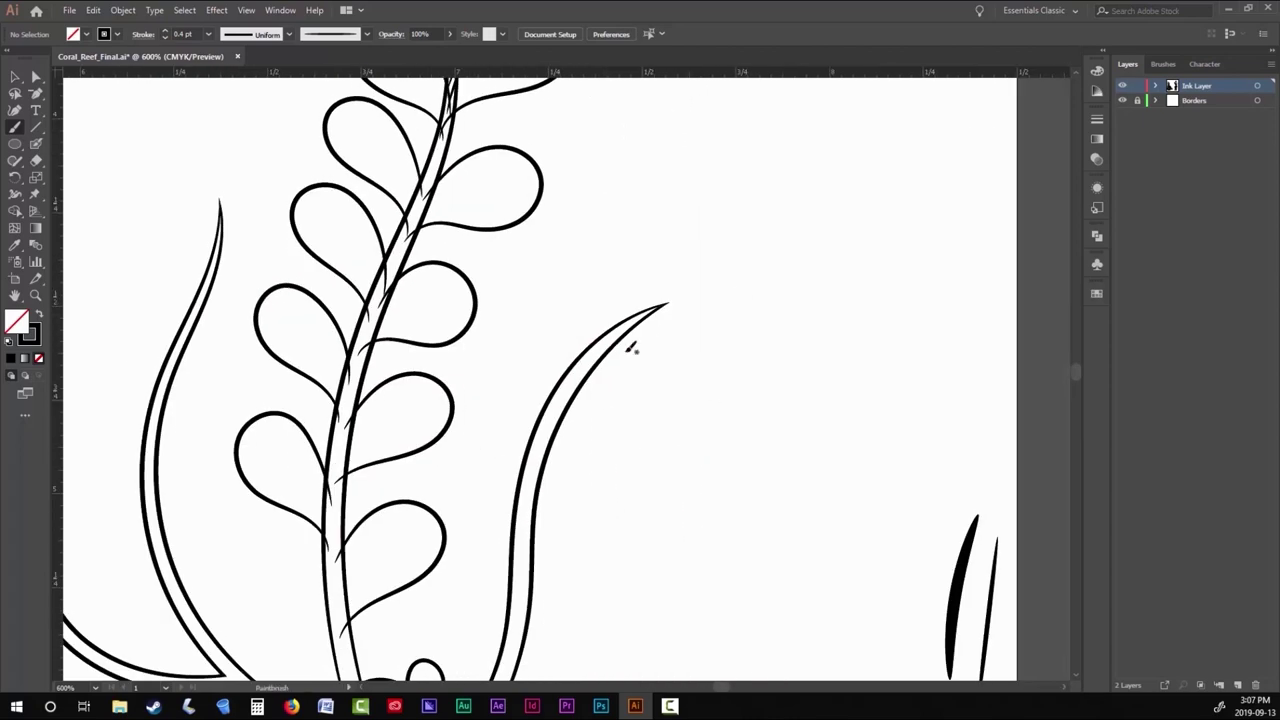
drag(655, 333, 652, 336)
scroll(652, 336, down, 1)
scroll(652, 336, left, 1)
drag(566, 352, 582, 332)
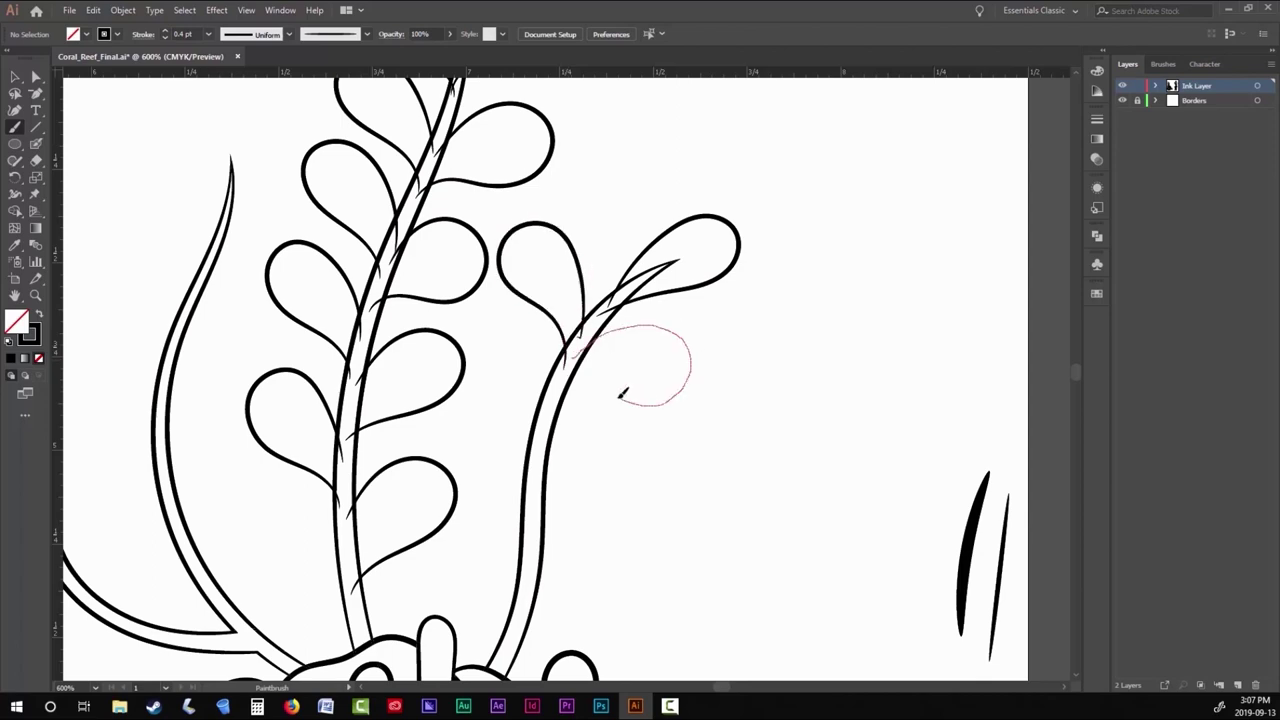
drag(621, 393, 582, 352)
scroll(582, 352, down, 3)
scroll(582, 352, left, 1)
drag(548, 300, 556, 280)
scroll(546, 372, down, 2)
scroll(546, 372, left, 1)
mouse_move(679, 344)
mouse_down()
mouse_move(546, 372)
mouse_move(552, 342)
mouse_up()
mouse_move(558, 345)
mouse_down()
mouse_move(623, 397)
mouse_move(560, 400)
mouse_up()
Paint a teardrop leaf around the tip of the second tendril from the left and leaves down both of its sides.
scroll(494, 348, up, 5)
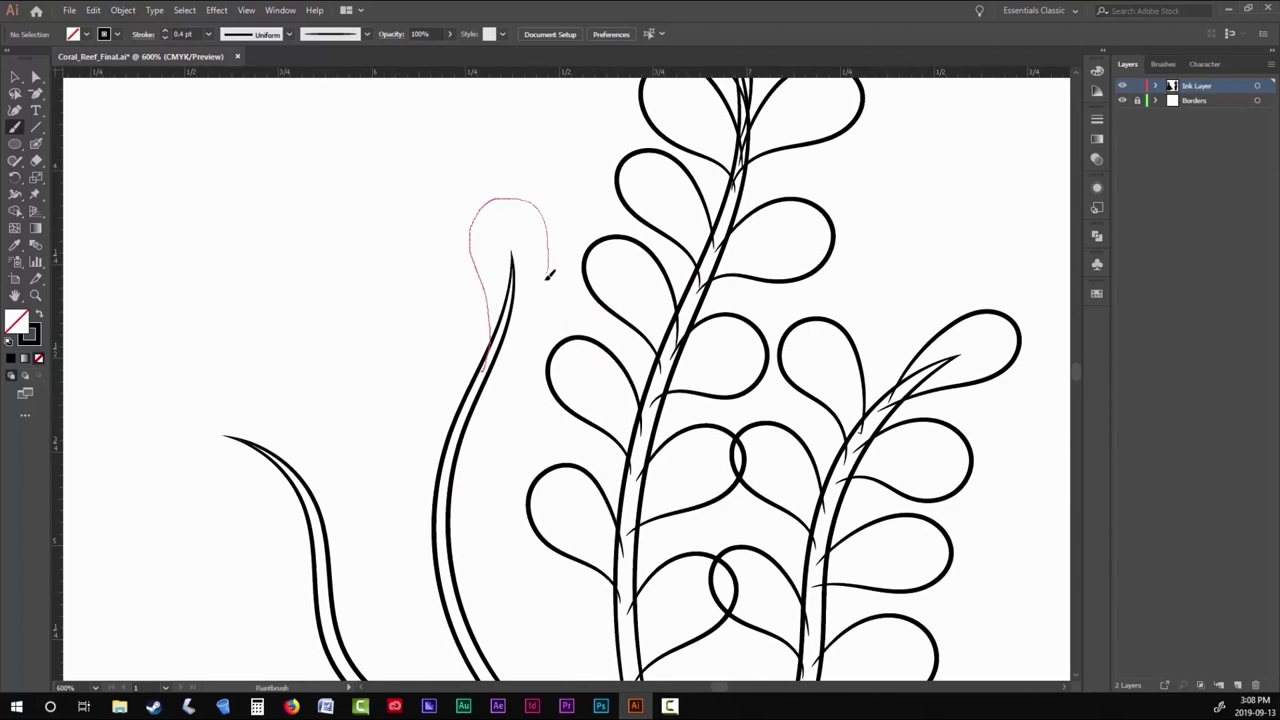
scroll(518, 320, down, 2)
scroll(518, 320, left, 2)
mouse_move(548, 273)
mouse_down()
mouse_move(518, 320)
mouse_move(490, 300)
mouse_up()
drag(563, 372, 495, 378)
scroll(495, 378, down, 2)
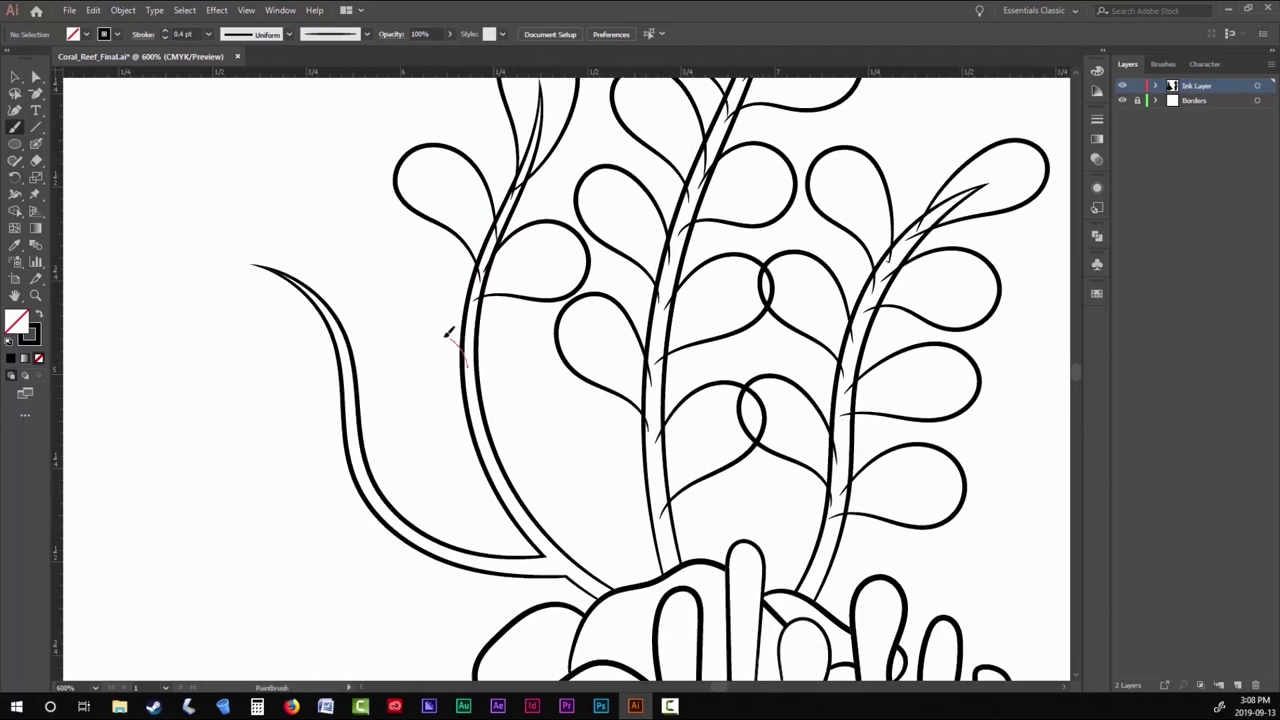
drag(449, 329, 463, 350)
scroll(476, 382, down, 2)
scroll(476, 382, right, 2)
mouse_move(519, 394)
mouse_down()
mouse_move(476, 382)
mouse_move(453, 412)
mouse_up()
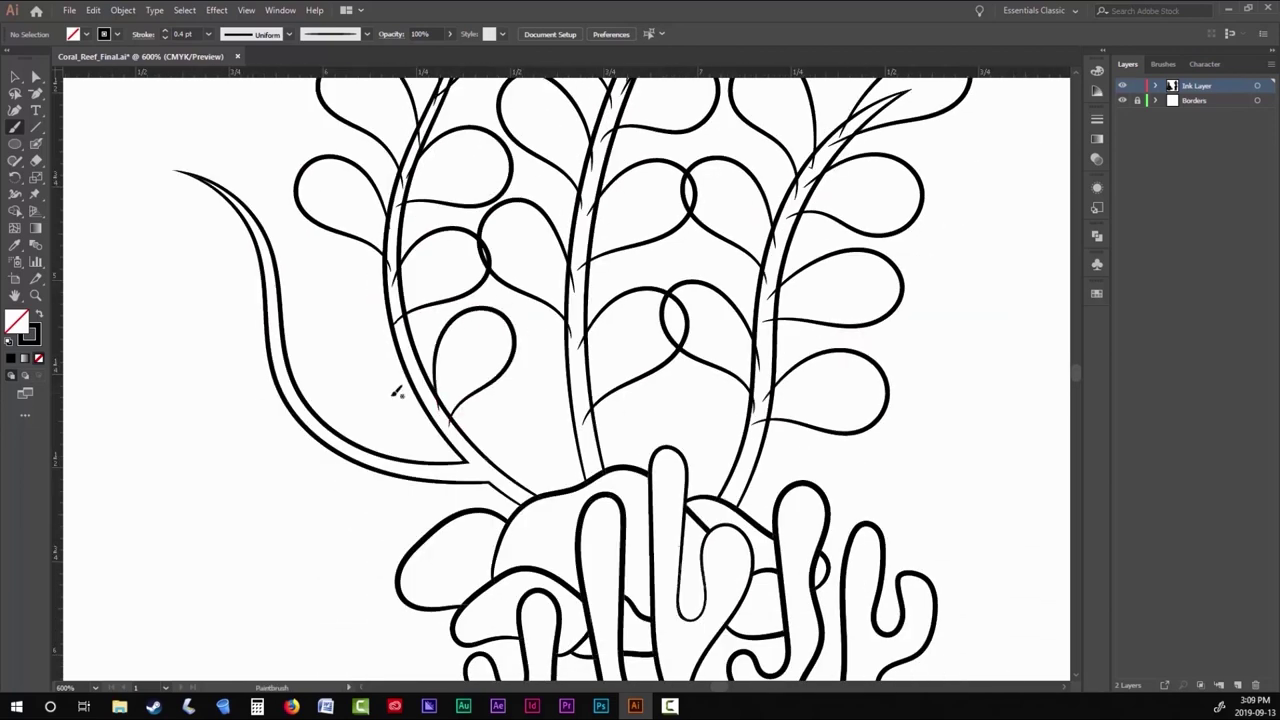
drag(345, 363, 398, 346)
Paint a teardrop leaf over the leftmost tendril's tip and leaves along both sides of its curved stem.
scroll(398, 346, up, 3)
scroll(398, 346, left, 4)
drag(448, 312, 456, 322)
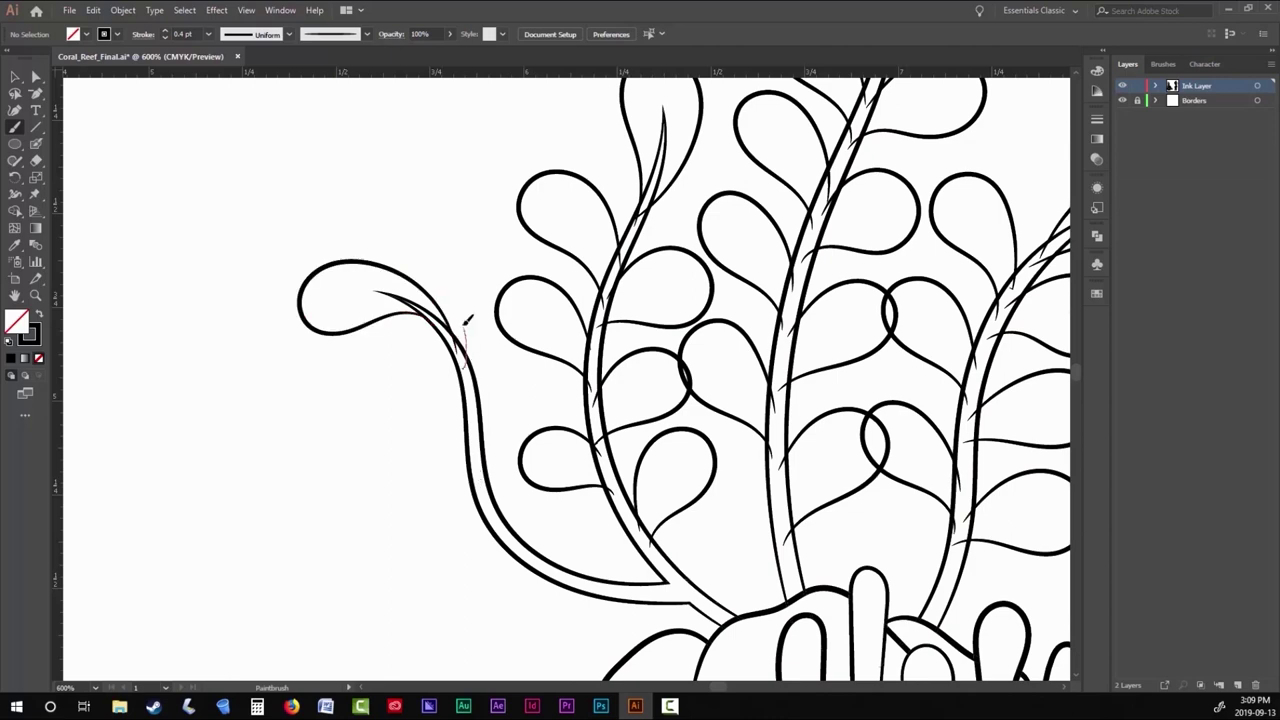
drag(468, 398, 458, 390)
mouse_move(476, 420)
mouse_down()
mouse_move(556, 404)
mouse_move(442, 398)
mouse_up()
scroll(478, 410, down, 3)
scroll(478, 410, right, 1)
drag(515, 325, 518, 335)
scroll(518, 335, right, 1)
mouse_move(465, 395)
mouse_down()
mouse_move(400, 430)
mouse_move(420, 440)
mouse_up()
Select the inked artwork with the new leaves and make it a Live Paint group.
key(ctrl+minus)
key(ctrl+minus)
key(ctrl+minus)
key(ctrl+minus)
key(ctrl+minus)
key(v)
key(ctrl+plus)
click(560, 200)
click(123, 10)
mouse_move(177, 420)
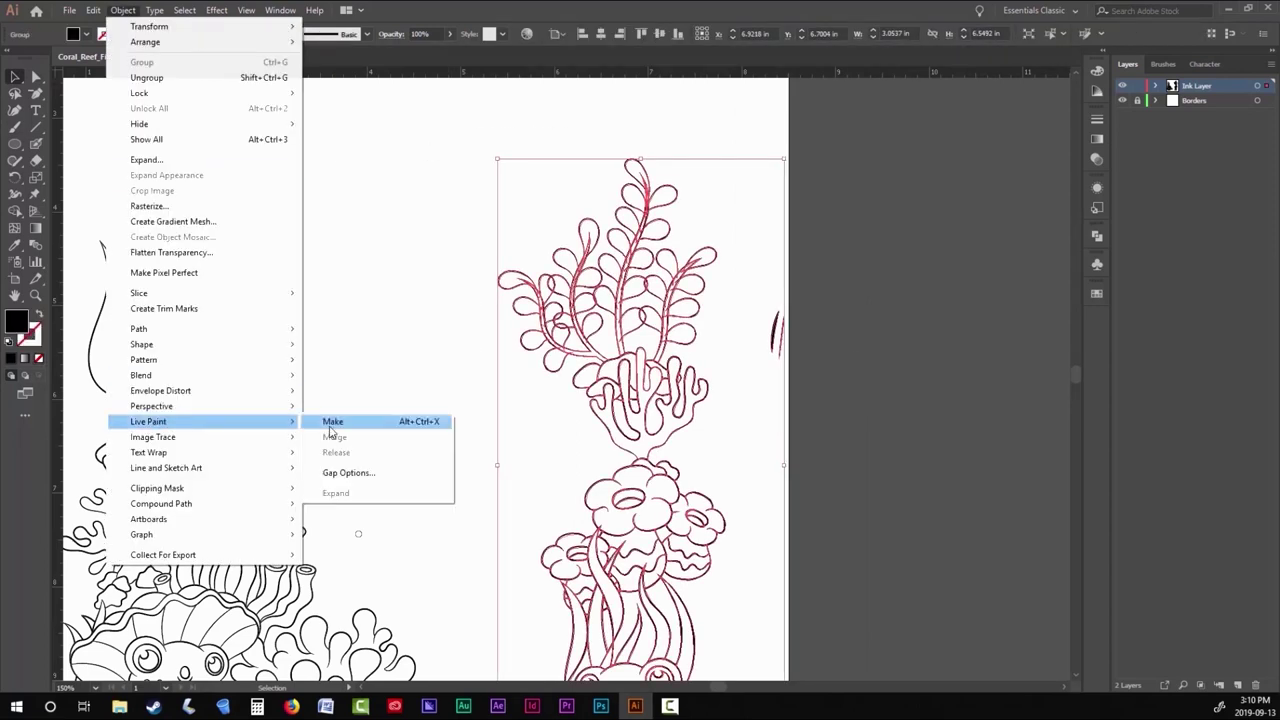
click(337, 420)
Trim the leaf ends that cross into the leftmost stem and the leaf outlines that overlap neighbouring leaves.
key(a)
key(ctrl+plus)
key(ctrl+plus)
key(ctrl+plus)
key(ctrl+plus)
key(ctrl+plus)
key(ctrl+plus)
scroll(505, 315, up, 6)
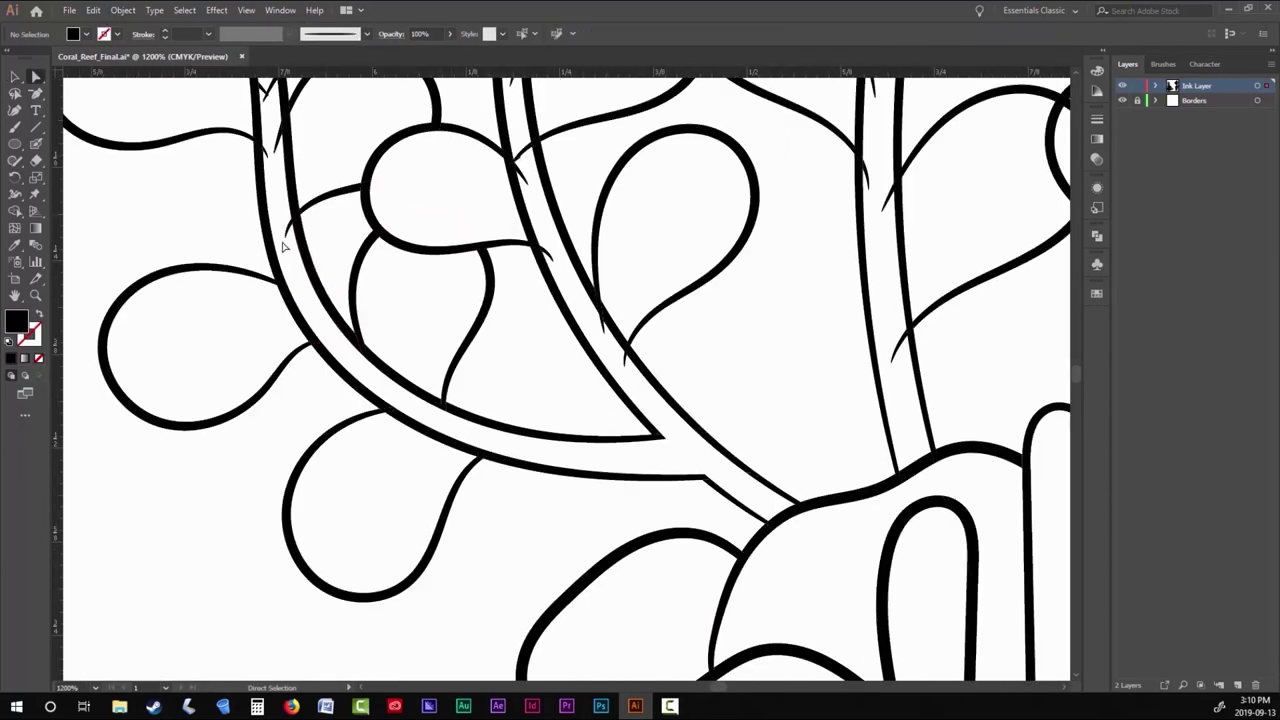
scroll(258, 292, up, 1)
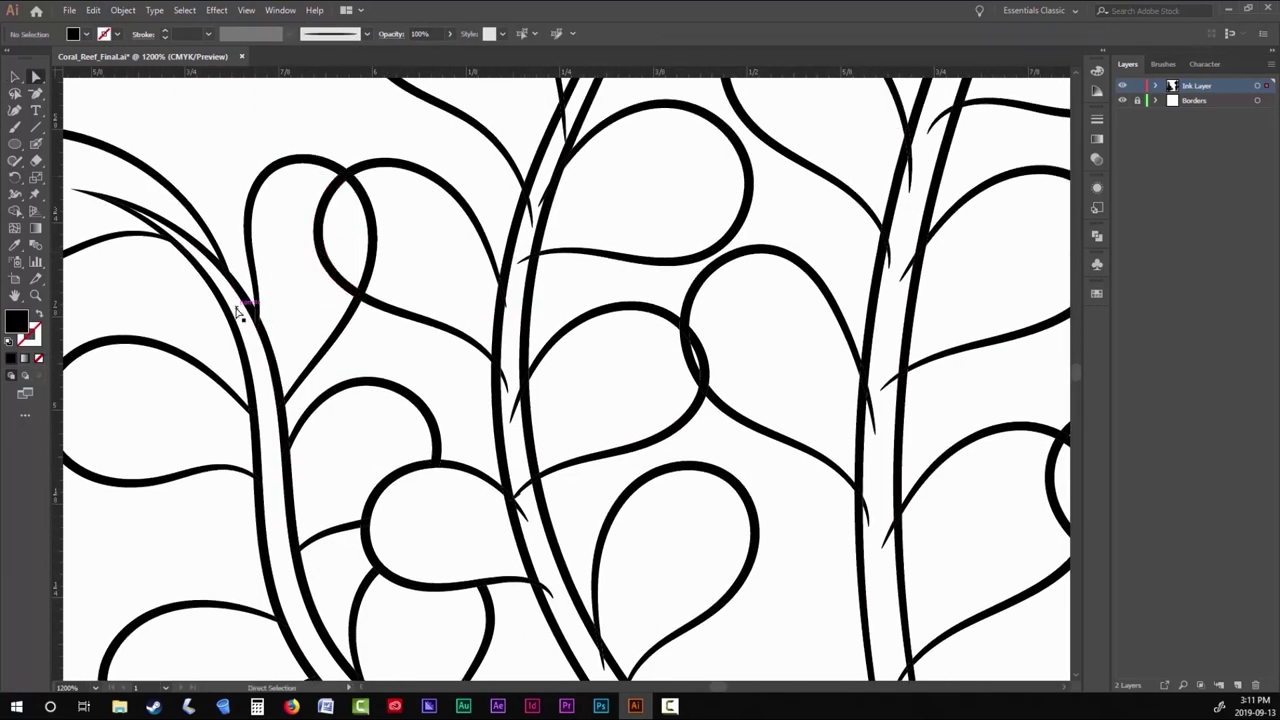
scroll(530, 362, down, 3)
scroll(530, 362, up, 5)
Trim the leaf ends that poke into the second stem from the left.
scroll(560, 449, down, 8)
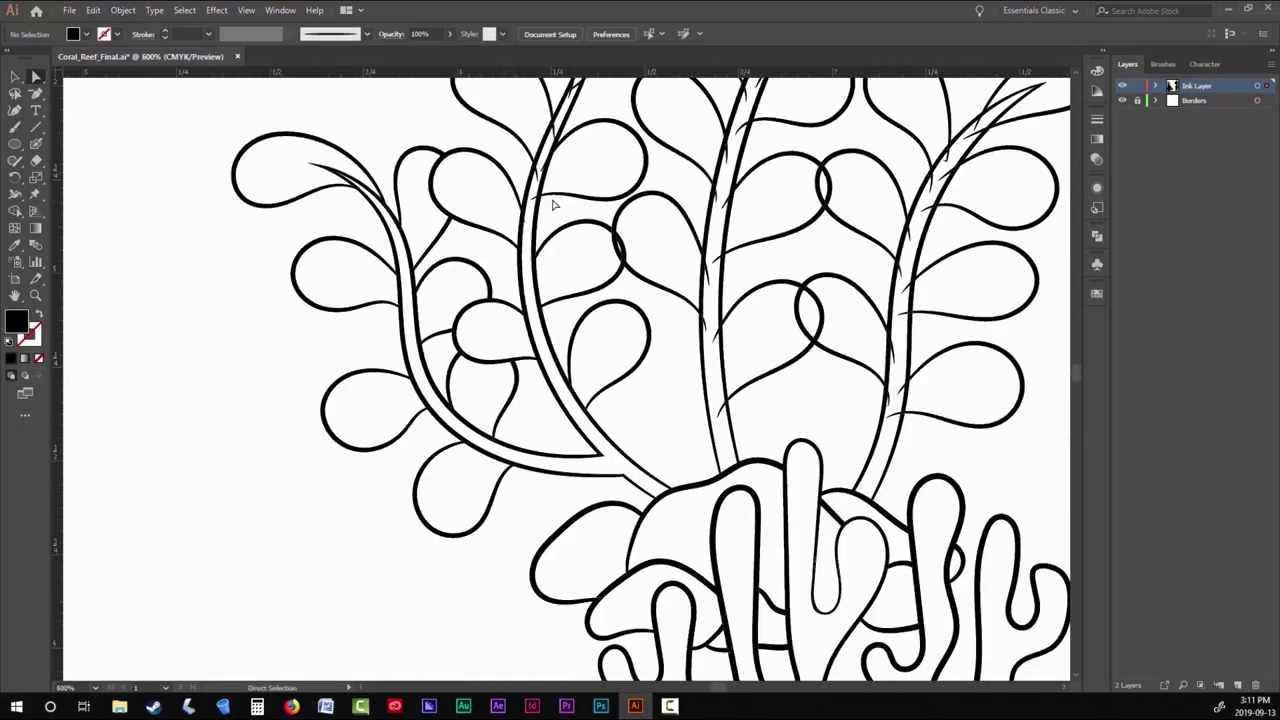
scroll(494, 380, up, 8)
scroll(505, 393, down, 4)
scroll(505, 393, up, 1)
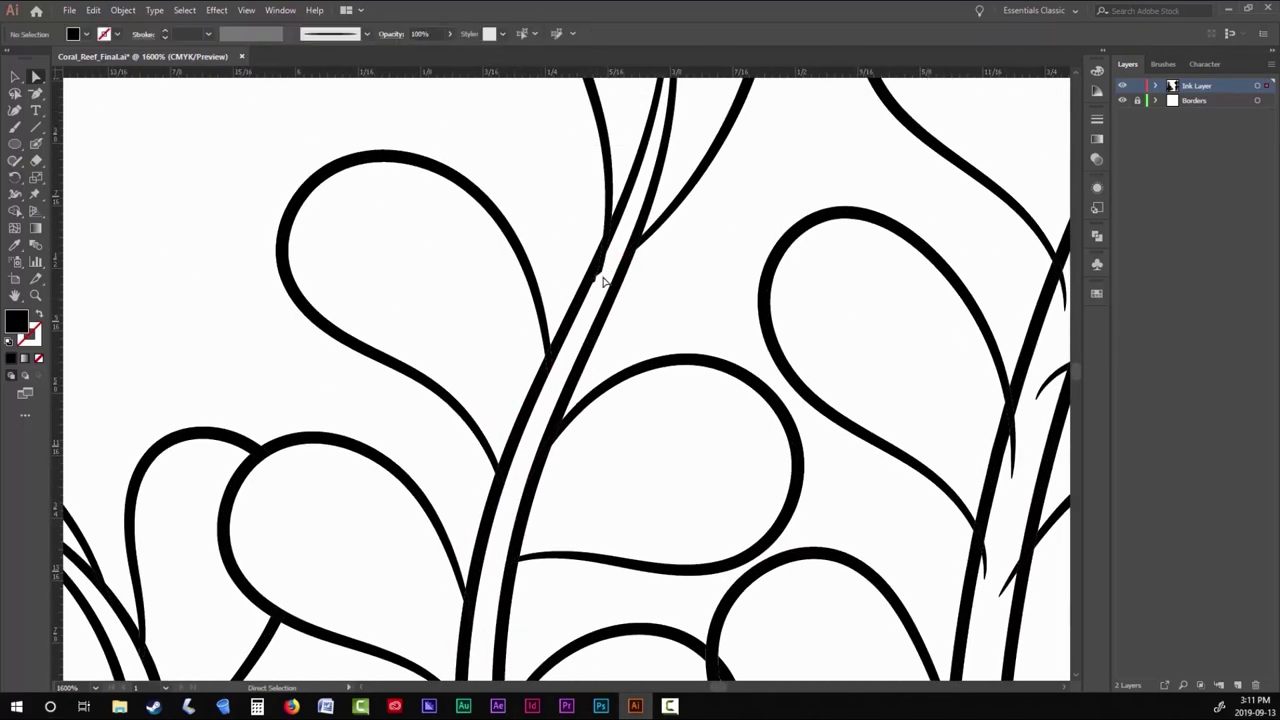
scroll(530, 360, down, 4)
Trim the leaf ends inside the tallest stem and the overlap between its leaves and those of the second stem.
scroll(551, 343, up, 5)
scroll(558, 305, down, 2)
scroll(634, 286, up, 2)
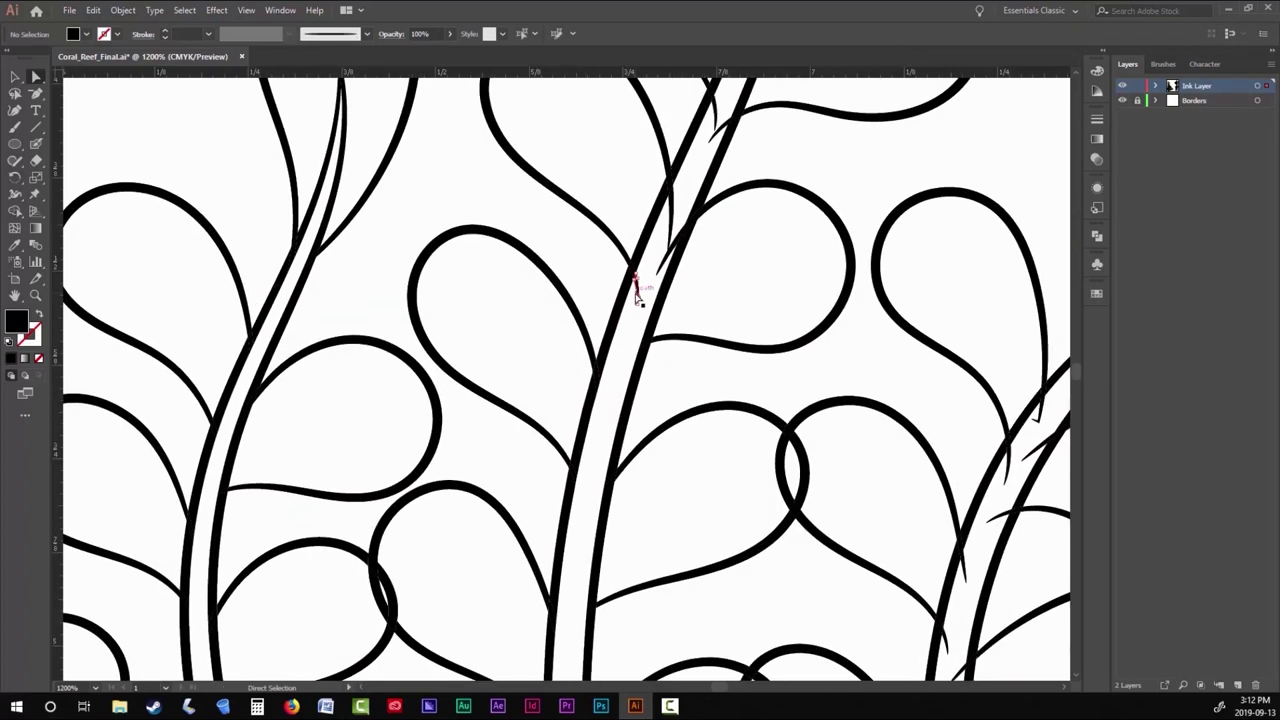
scroll(790, 280, up, 2)
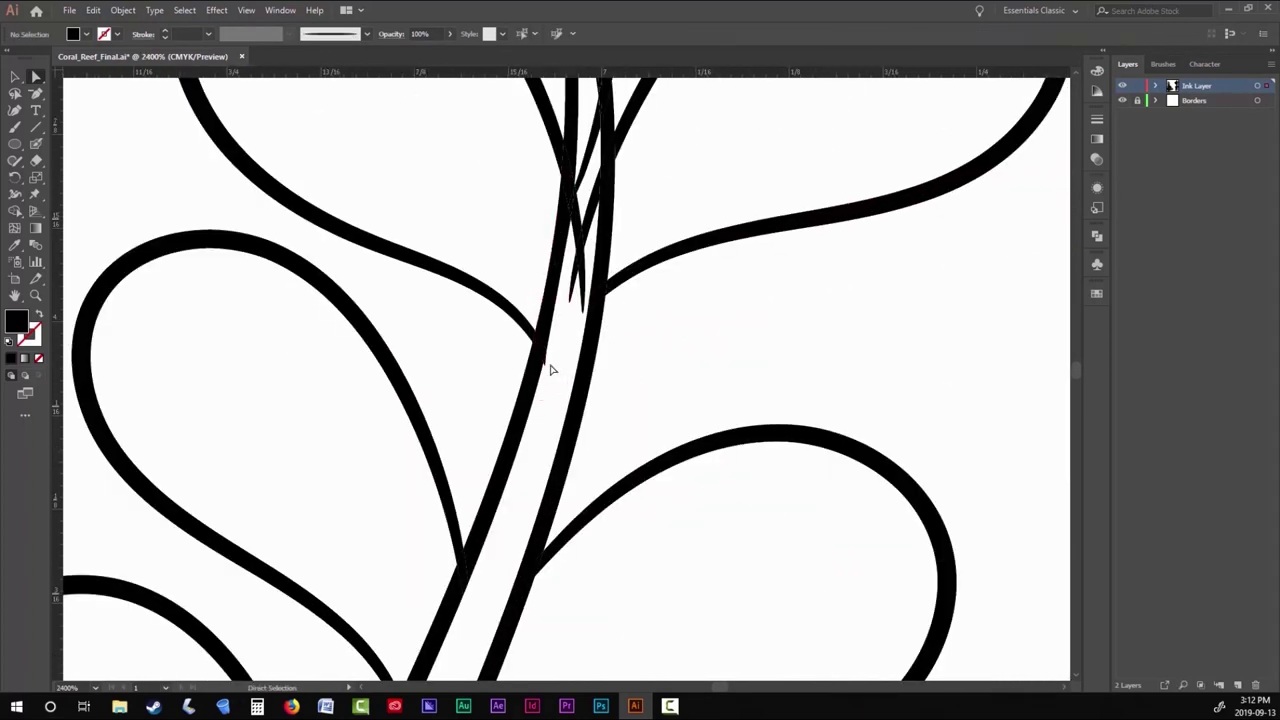
scroll(570, 330, down, 4)
scroll(590, 350, up, 4)
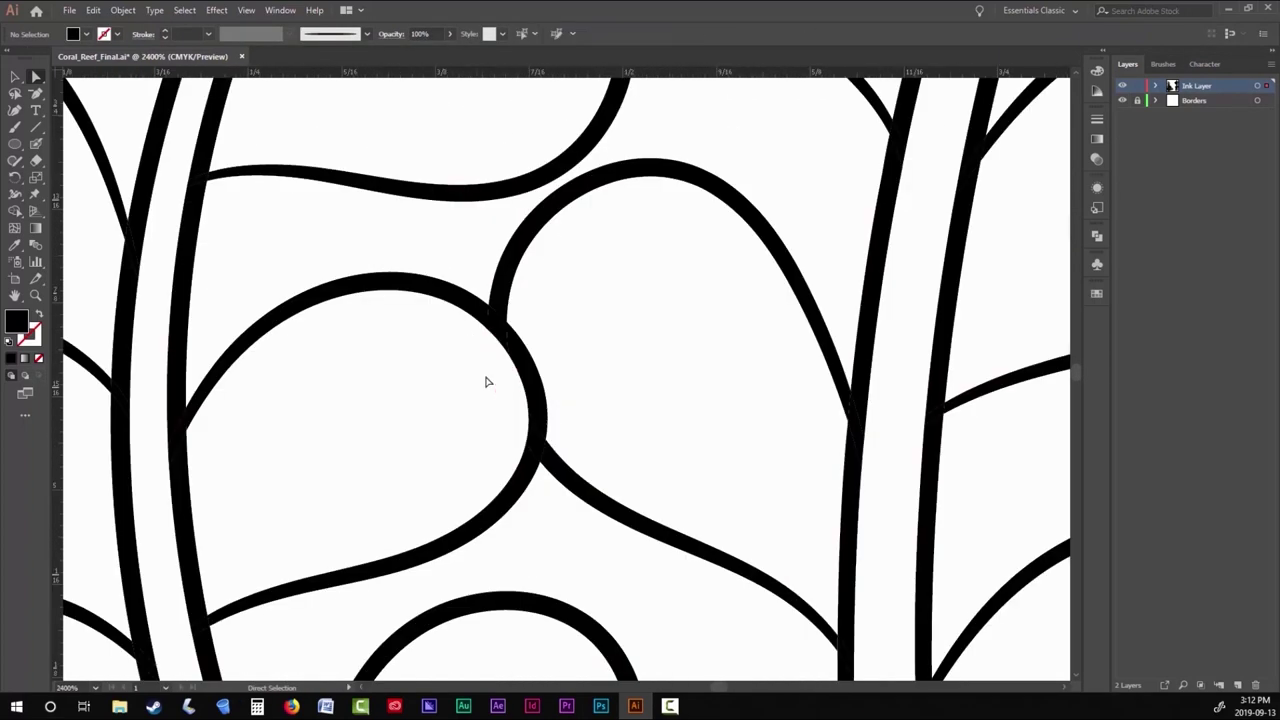
Trim the leaf ends inside the rightmost stem and the overlaps between its leaves and those of the tallest stem.
scroll(487, 381, down, 4)
scroll(514, 300, up, 3)
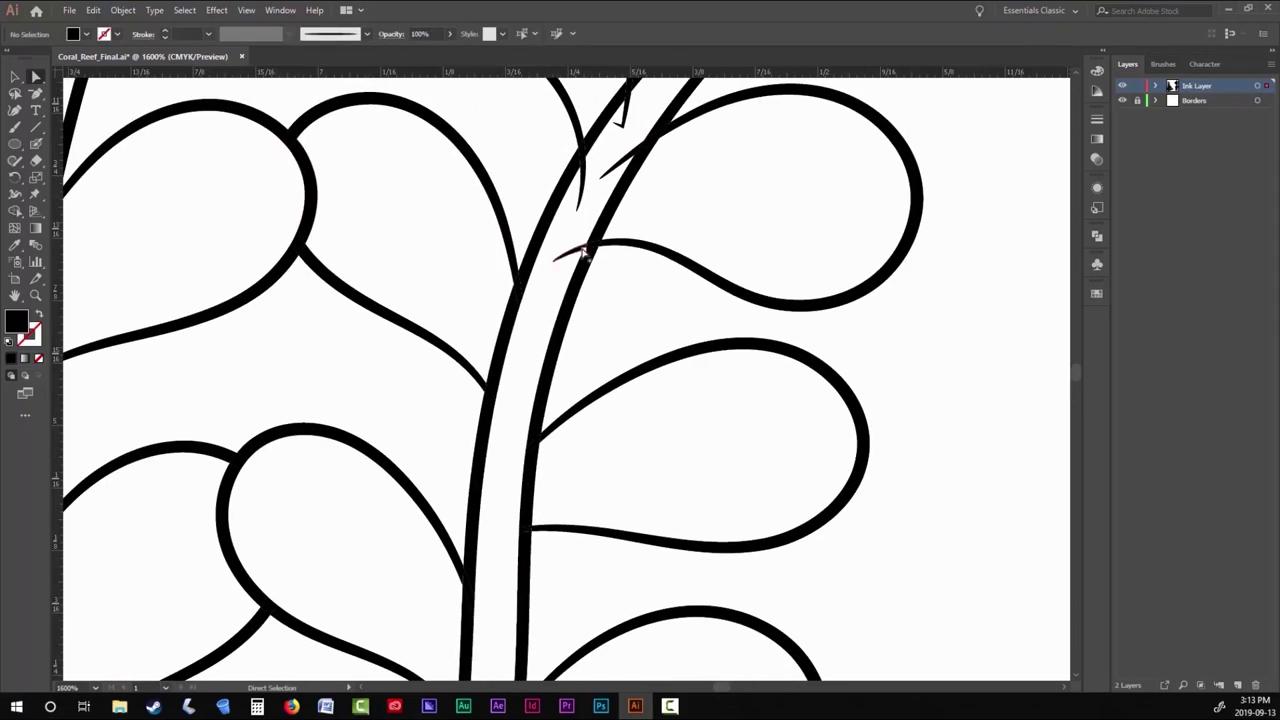
scroll(583, 253, down, 6)
Set the brush stroke to 0.4 pt and paint a curved centre vein in each leaf of the tallest stem.
key(b)
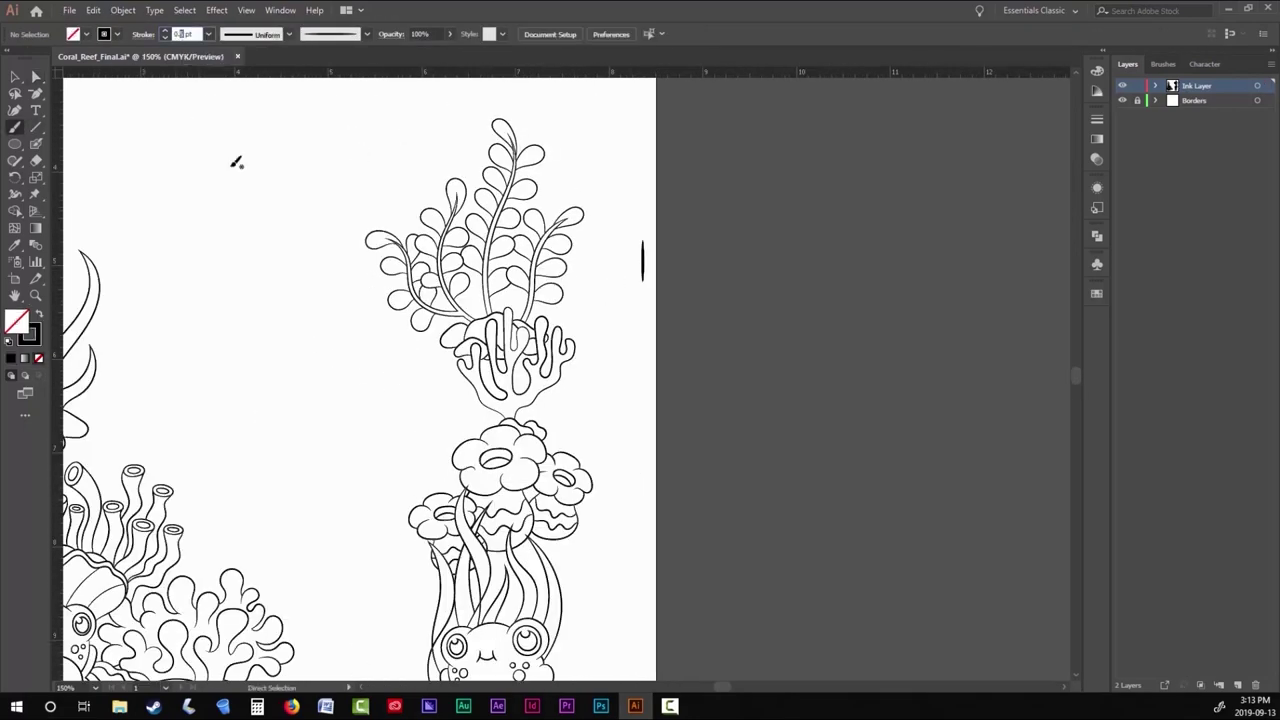
scroll(545, 268, up, 5)
scroll(553, 208, down, 5)
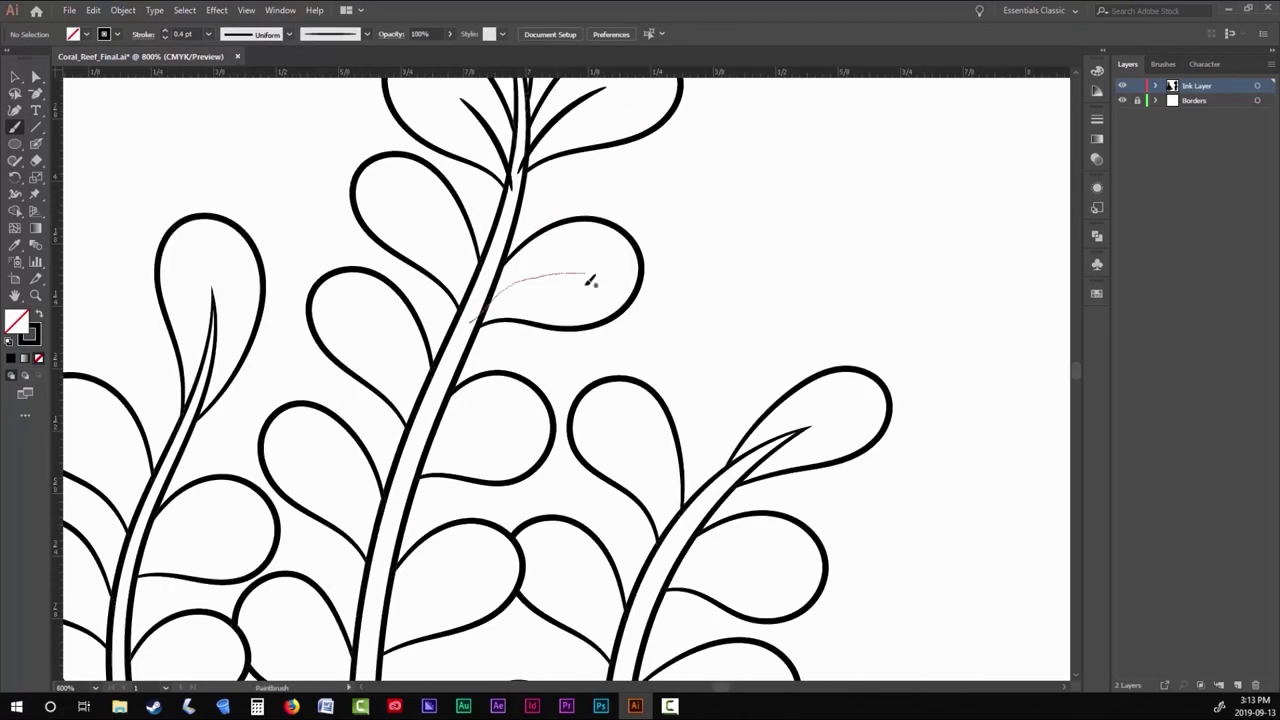
scroll(499, 425, down, 2)
drag(430, 260, 485, 323)
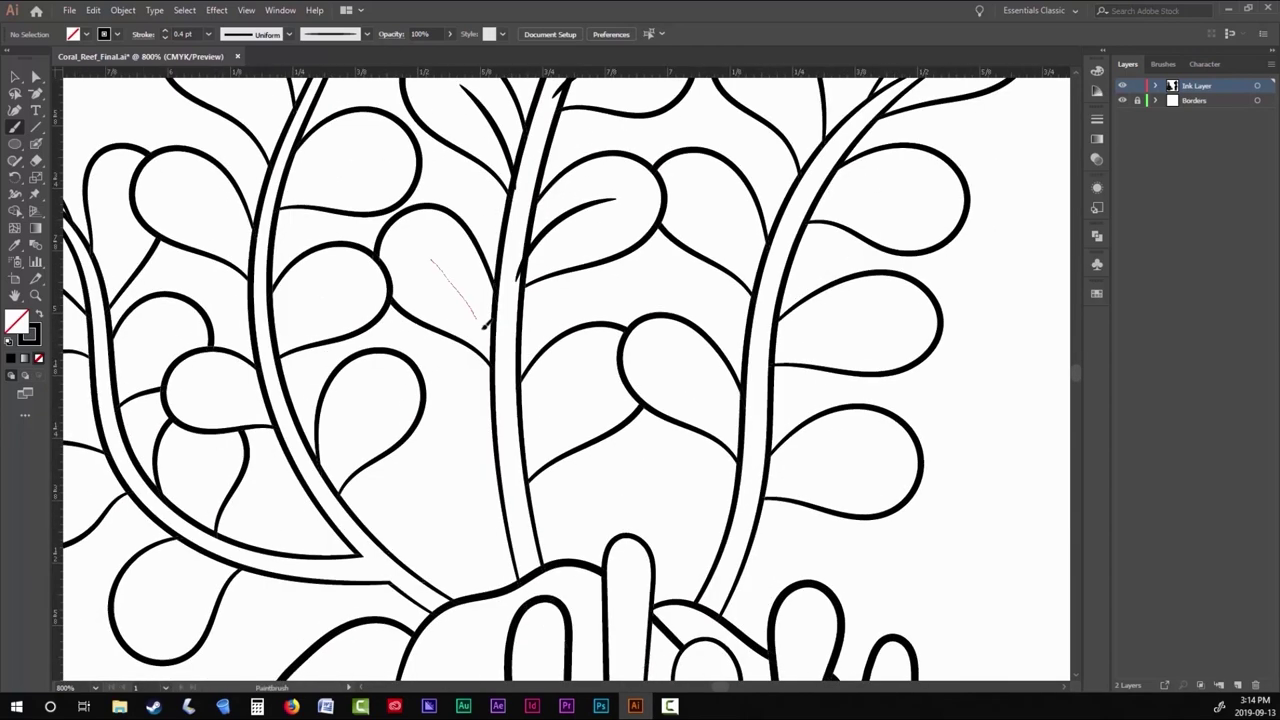
Paint curved centre veins in the leaves of the two left-hand stems.
scroll(596, 458, left, 4)
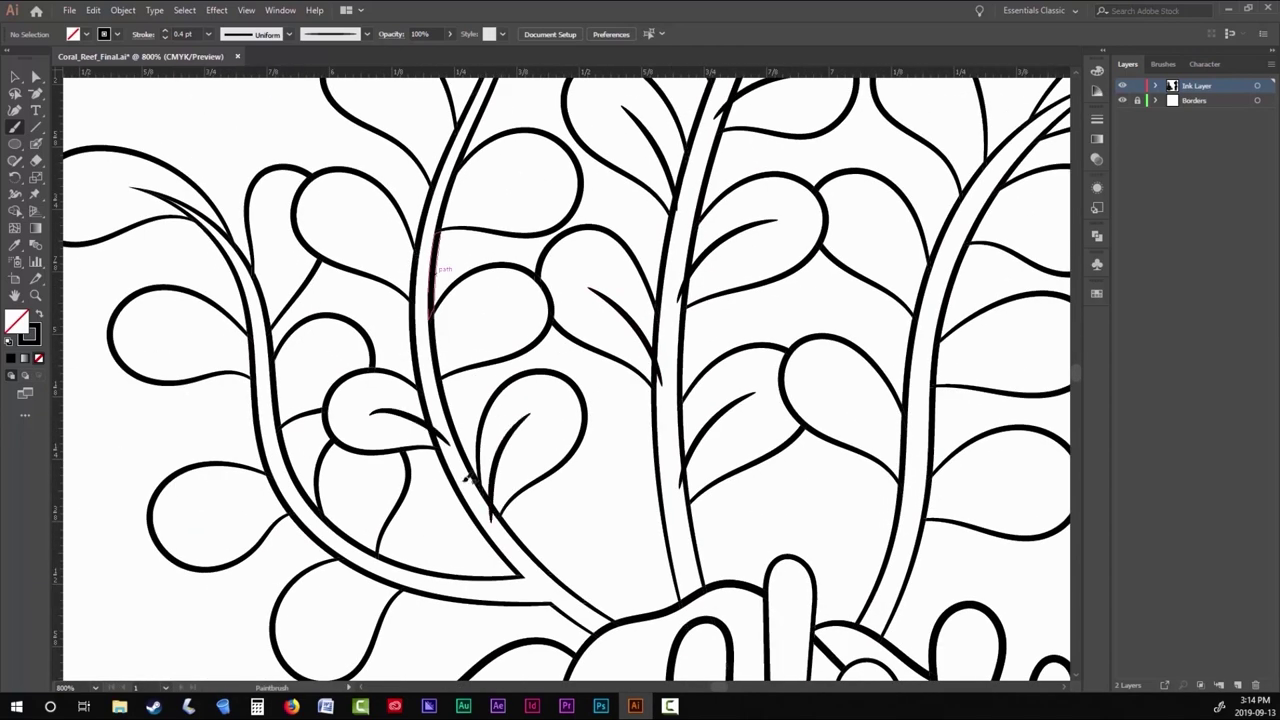
drag(475, 280, 635, 310)
drag(443, 258, 445, 307)
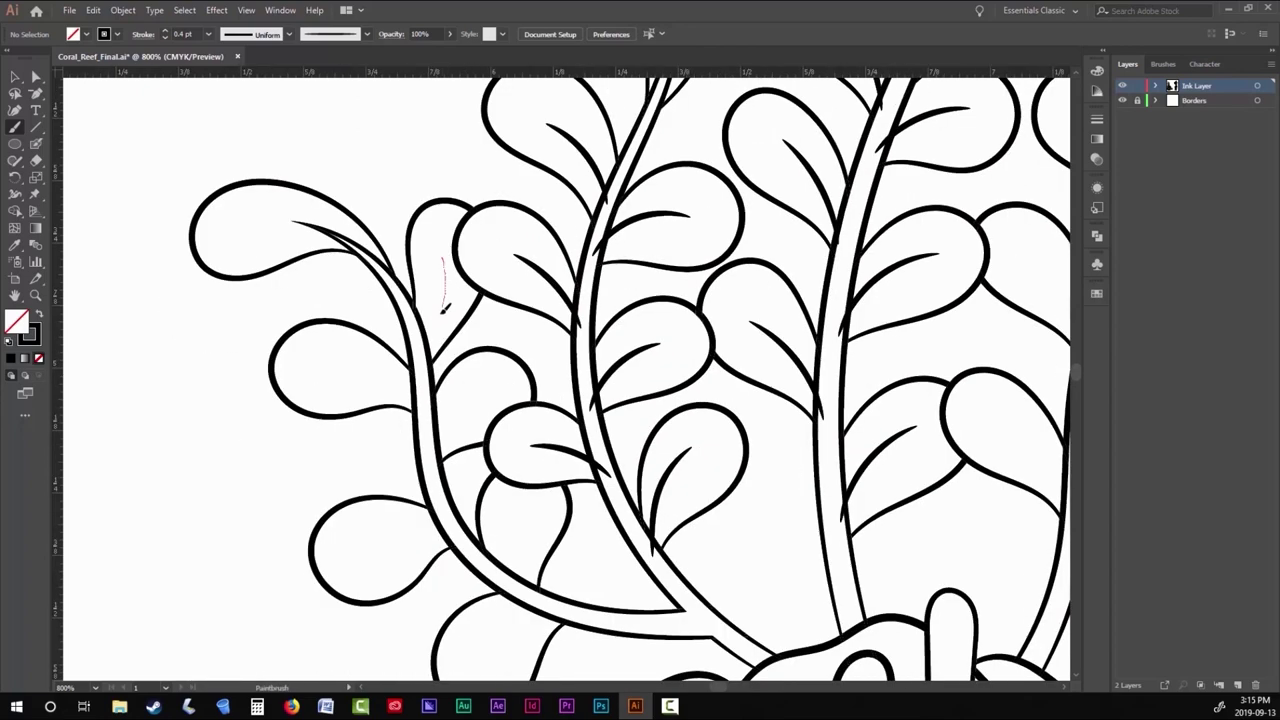
drag(433, 460, 436, 467)
scroll(290, 372, down, 2)
scroll(290, 372, right, 2)
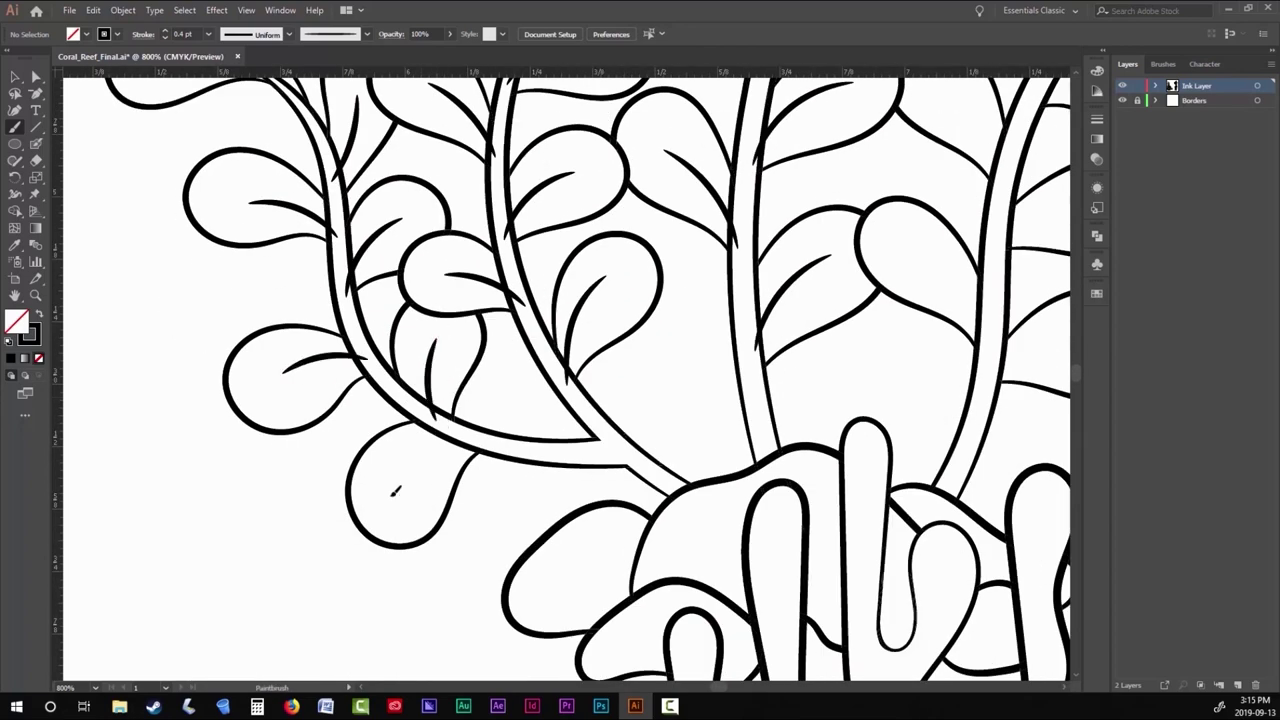
Paint curved centre veins in the leaves of the rightmost stem.
scroll(395, 490, right, 10)
drag(540, 377, 507, 507)
drag(472, 438, 576, 400)
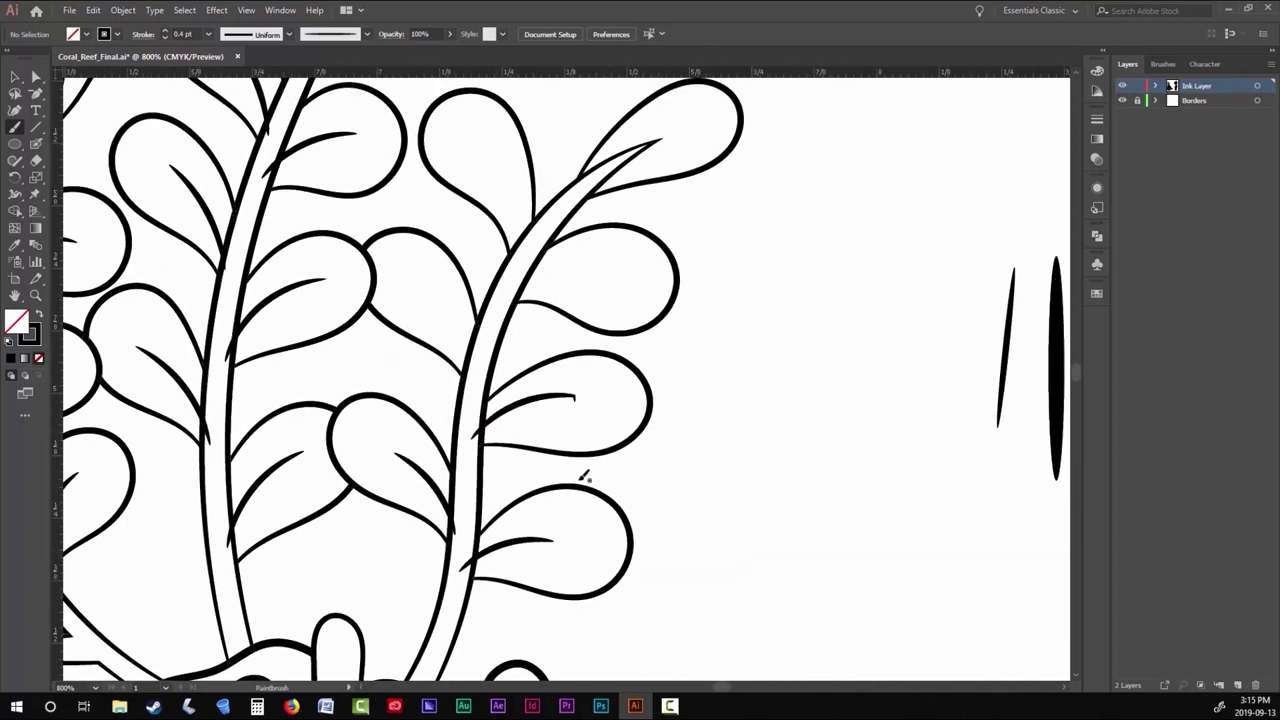
Select the leafy plant artwork and convert the new leaf veins to filled outlines.
key(ctrl+0)
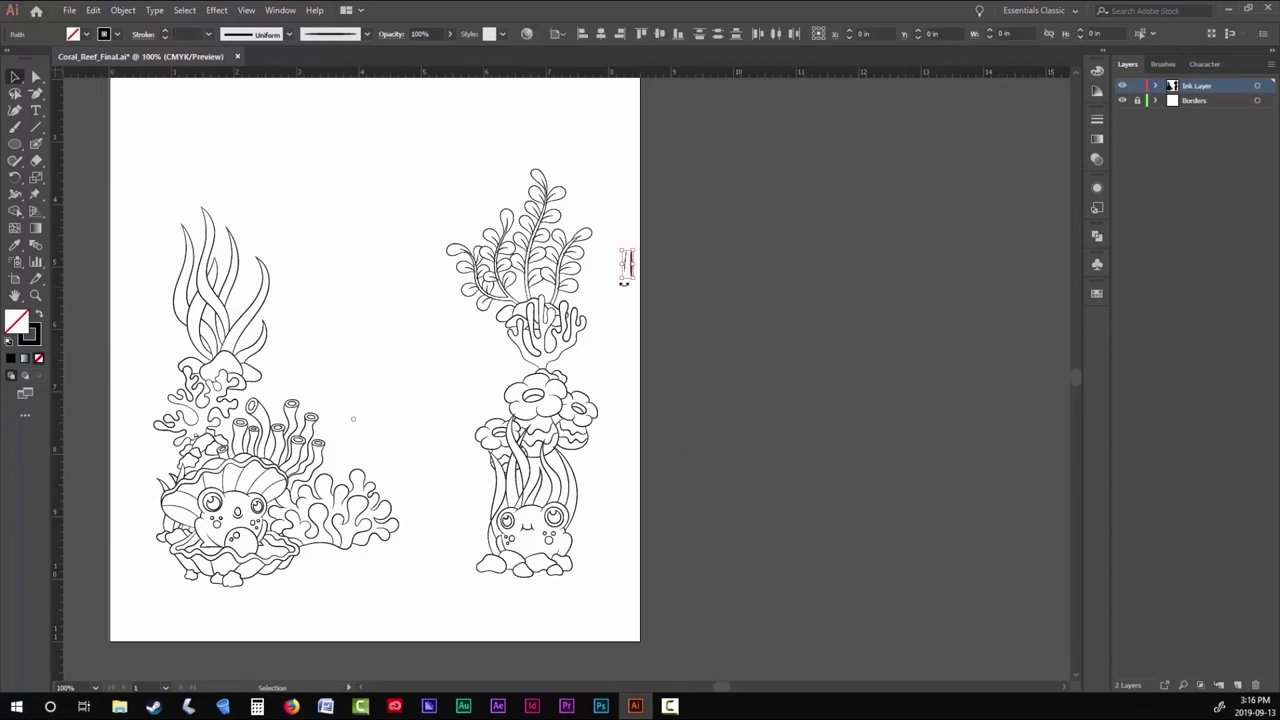
click(560, 300)
click(123, 10)
key(Escape)
key(ctrl+shift+a)
Trim the vein ends that extend past the leaves into the plant's stems.
scroll(543, 268, up, 10)
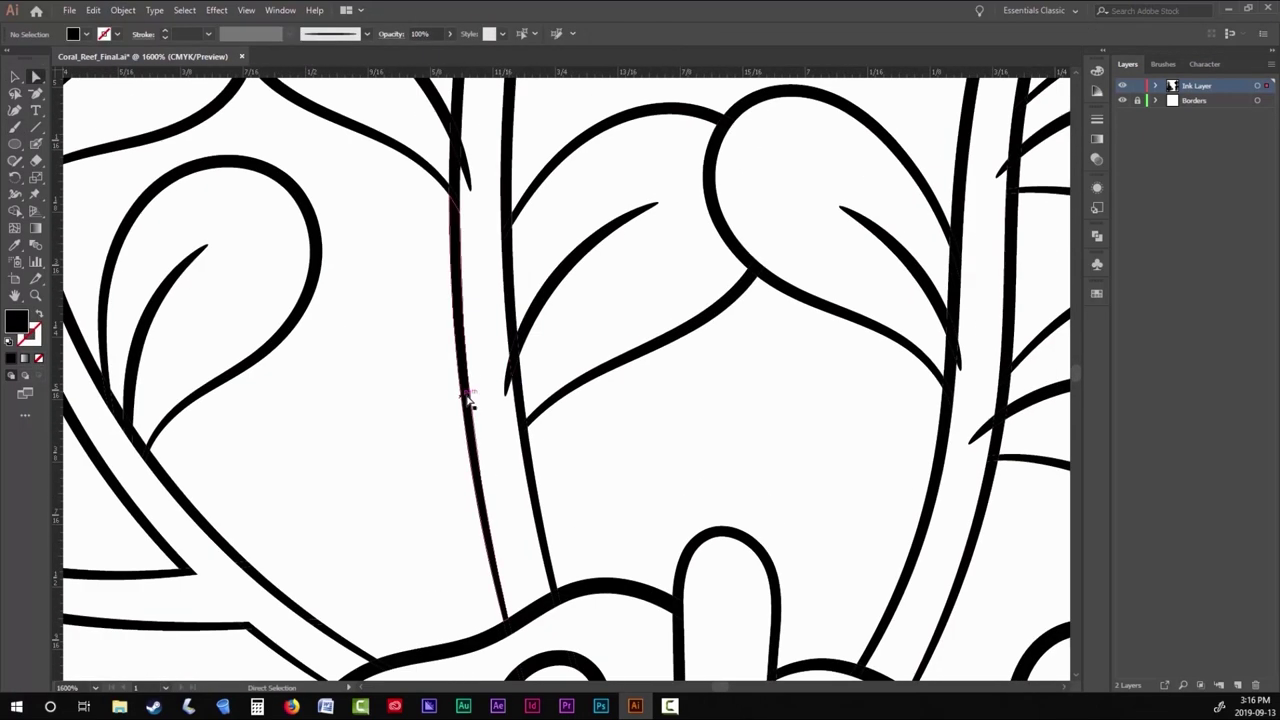
scroll(471, 400, down, 3)
scroll(477, 343, up, 3)
scroll(575, 175, down, 3)
scroll(575, 175, down, 6)
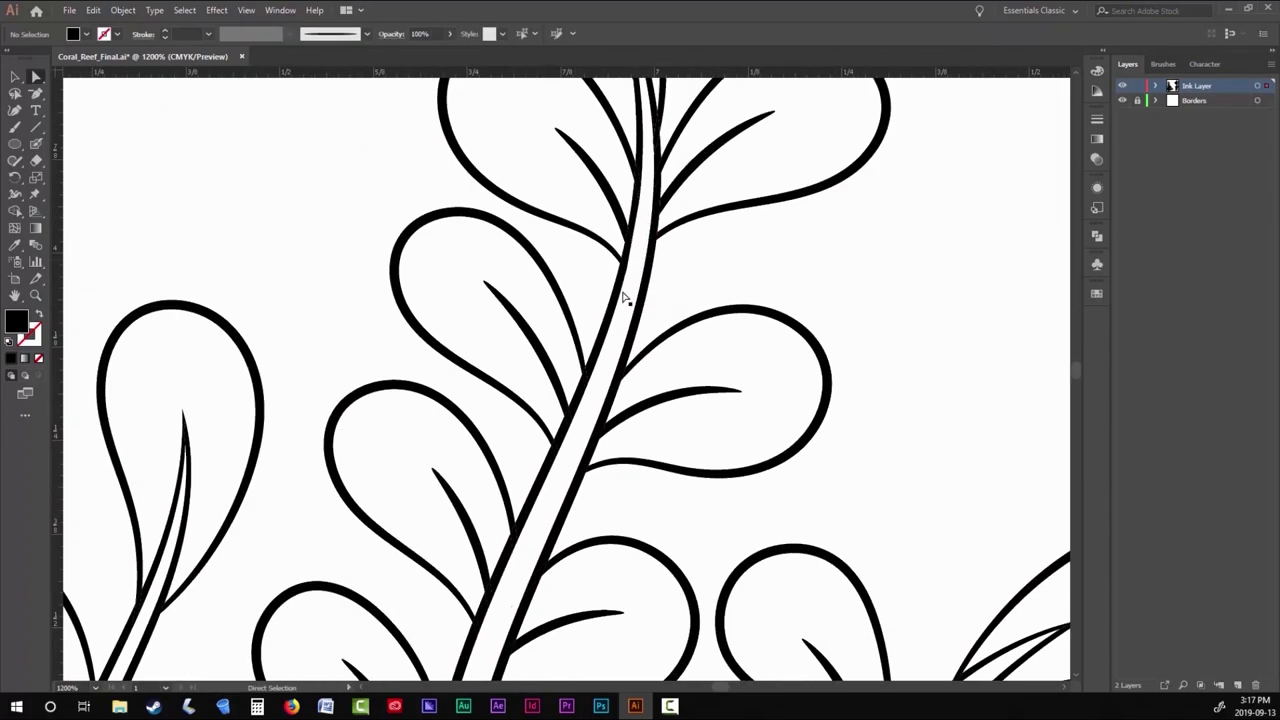
Paint the top outline of a flat rock ledge beneath the left-hand seaweed, running behind the branching coral.
key(ctrl+0)
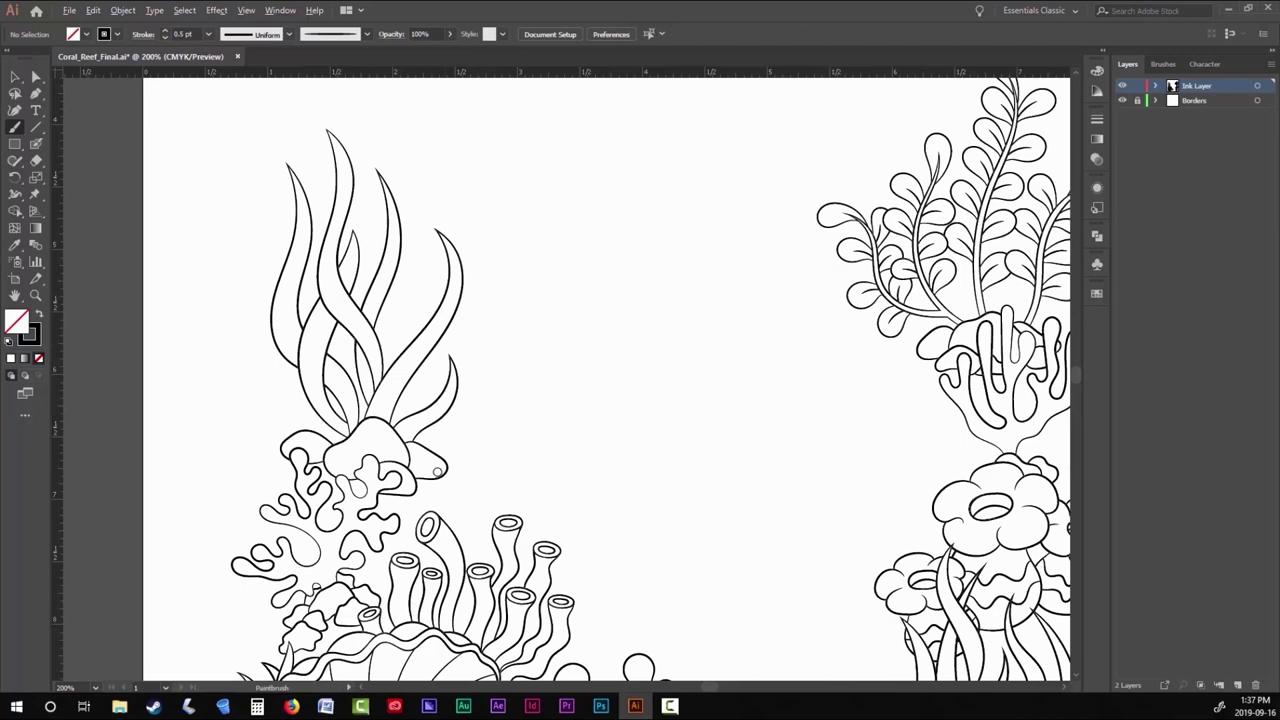
scroll(625, 400, up, 2)
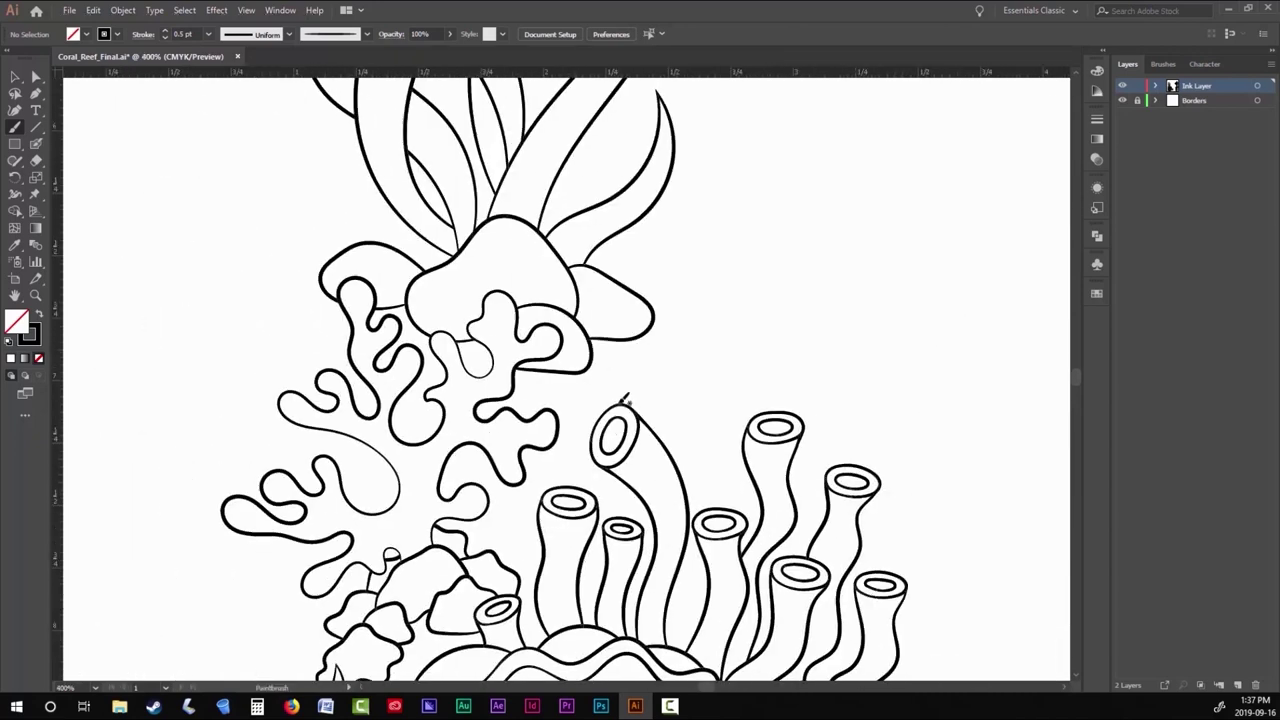
drag(625, 296, 335, 283)
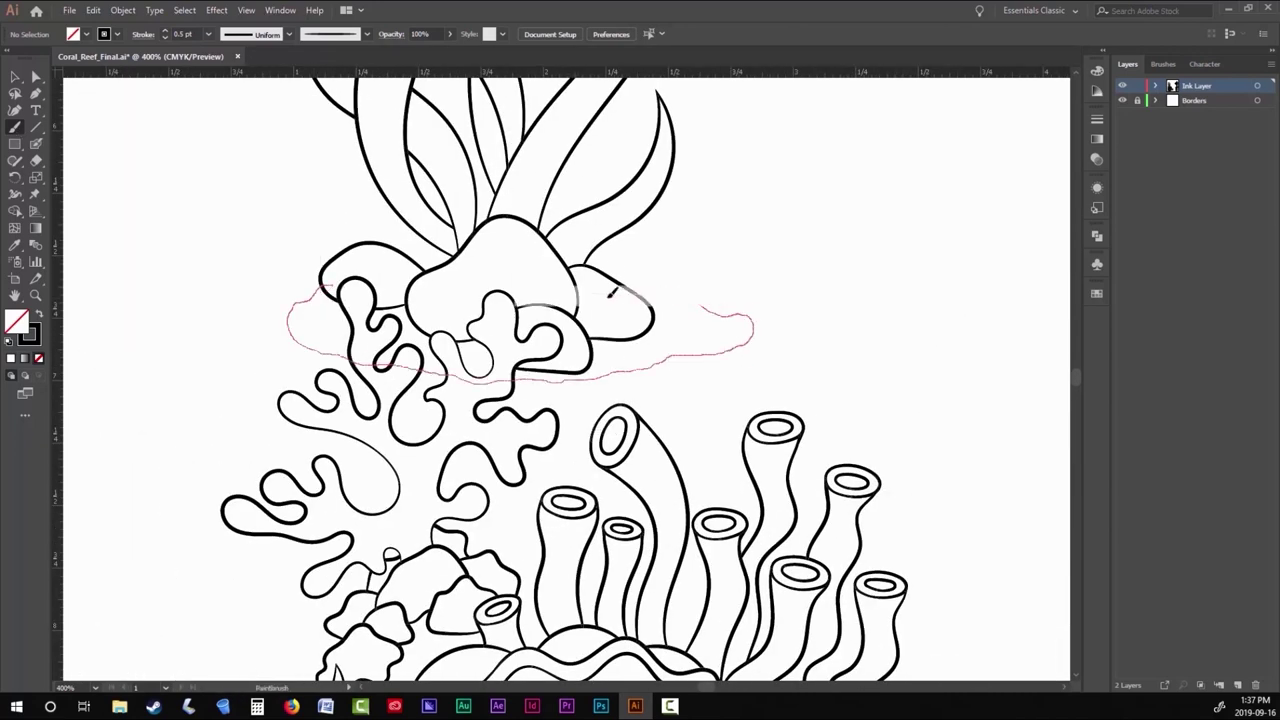
drag(611, 292, 335, 285)
key(a)
scroll(290, 290, up, 4)
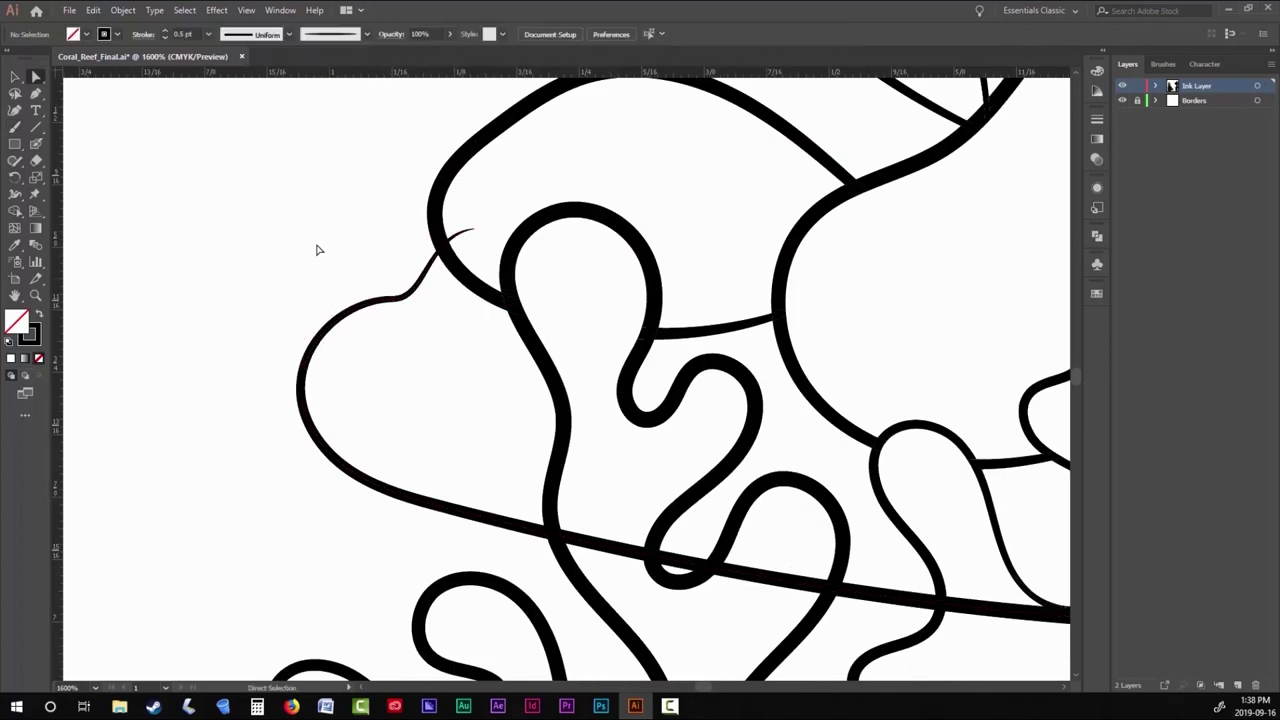
scroll(316, 249, down, 1)
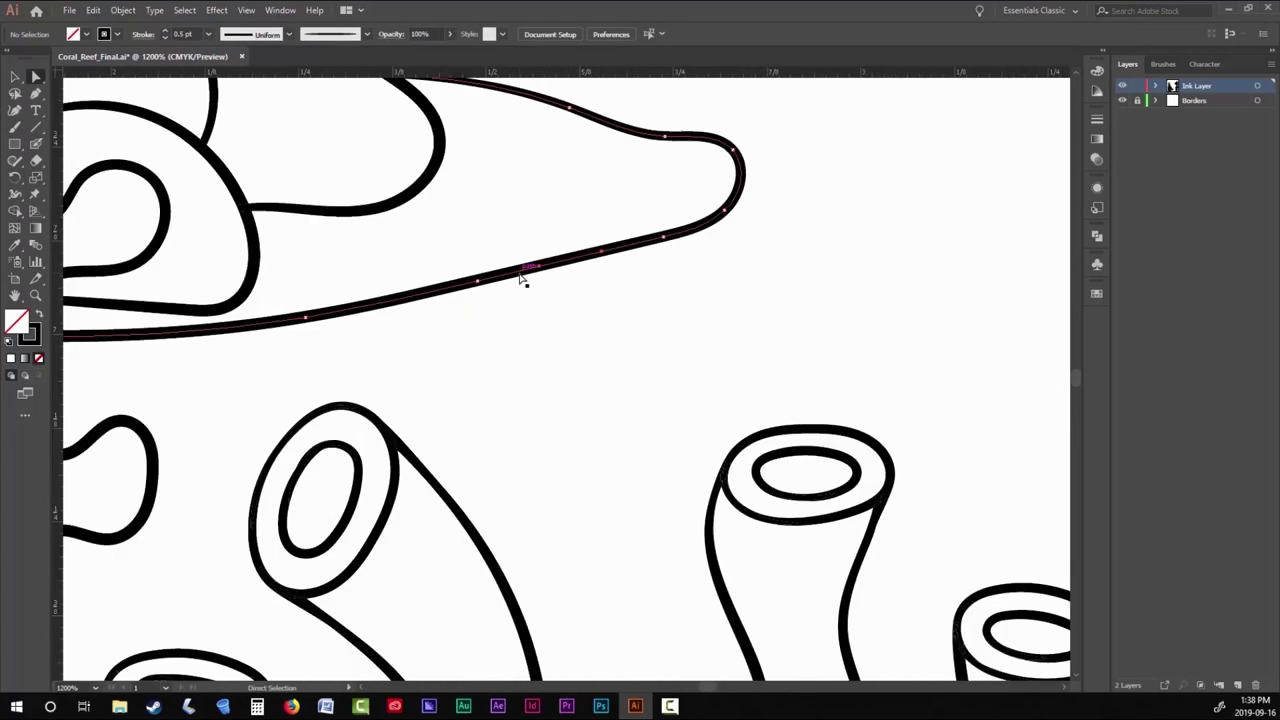
Paint the uneven underside of the upper rock ledge, from its left edge to its right tip.
key(b)
scroll(520, 281, down, 6)
scroll(611, 346, up, 4)
drag(210, 165, 197, 250)
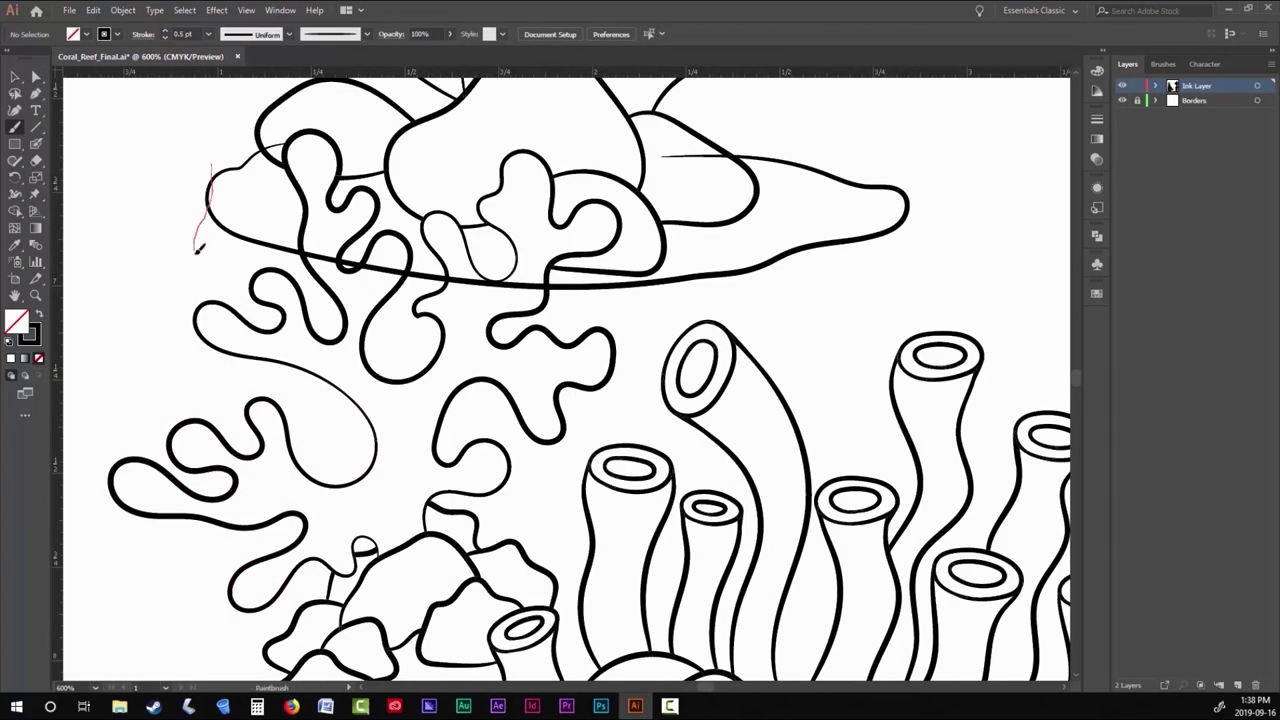
drag(427, 335, 488, 356)
drag(860, 313, 862, 330)
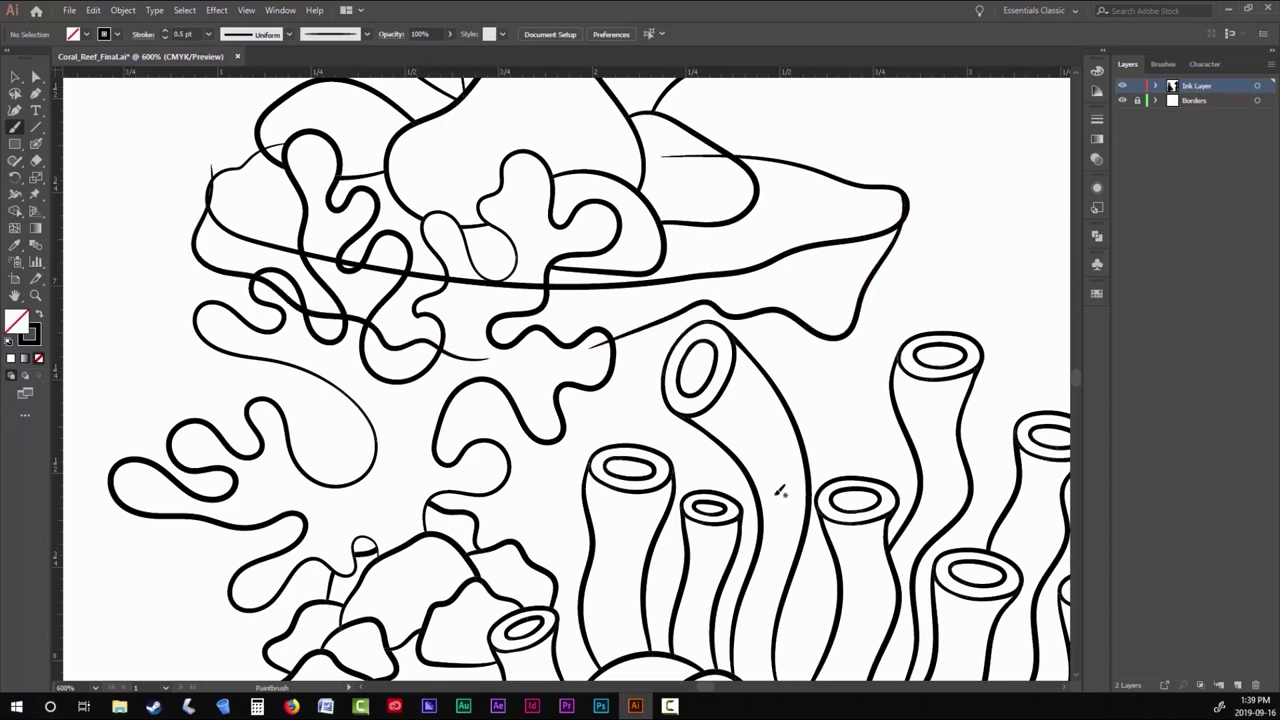
Paint the rock's left wall from the upper ledge down past the coral to the small rocks above the shell.
scroll(777, 491, down, 3)
drag(276, 128, 256, 214)
drag(296, 381, 302, 488)
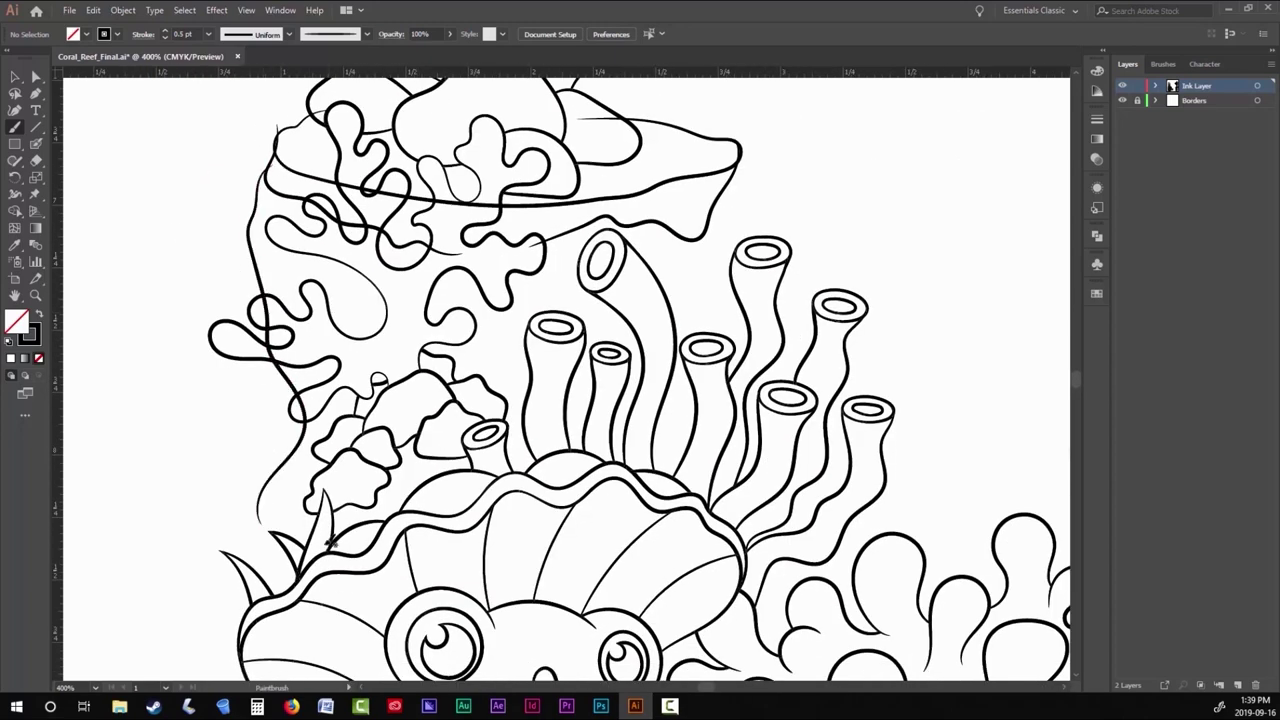
Paint the top outline of a second rock ledge extending rightward behind the tube sponges.
scroll(560, 380, right, 6)
drag(352, 280, 416, 283)
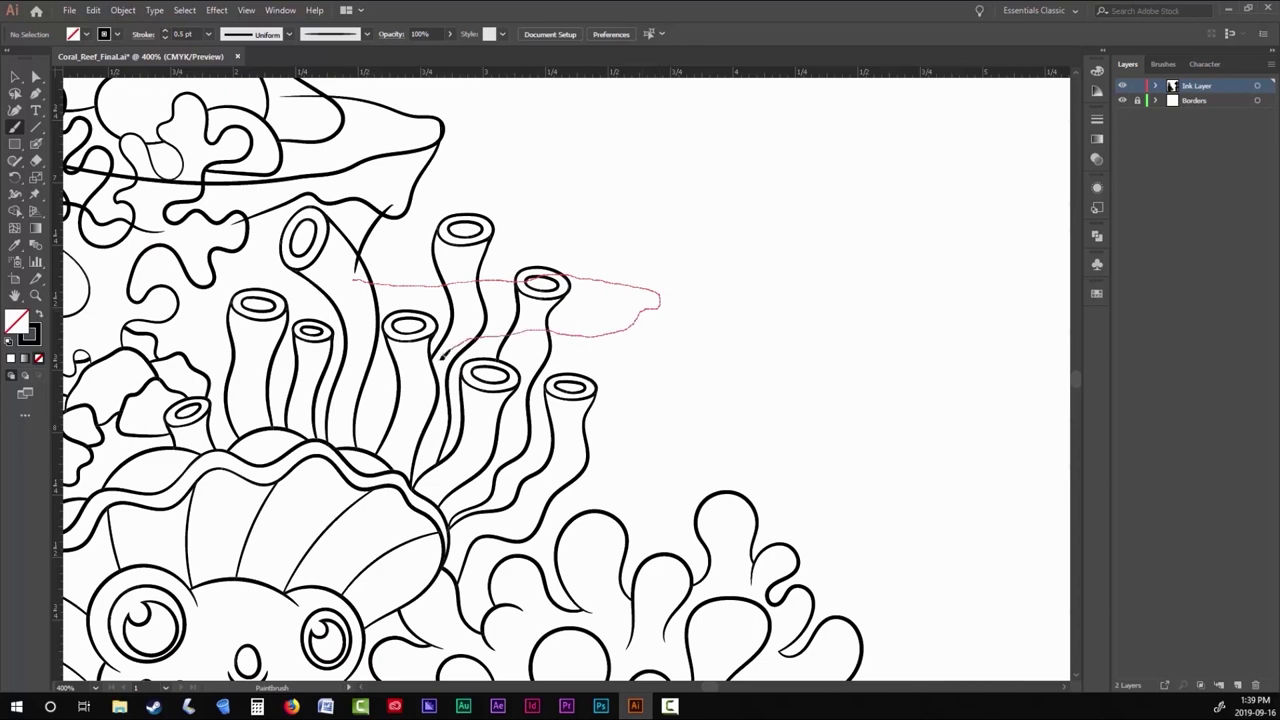
drag(440, 354, 442, 352)
scroll(560, 380, left, 6)
scroll(560, 380, down, 2)
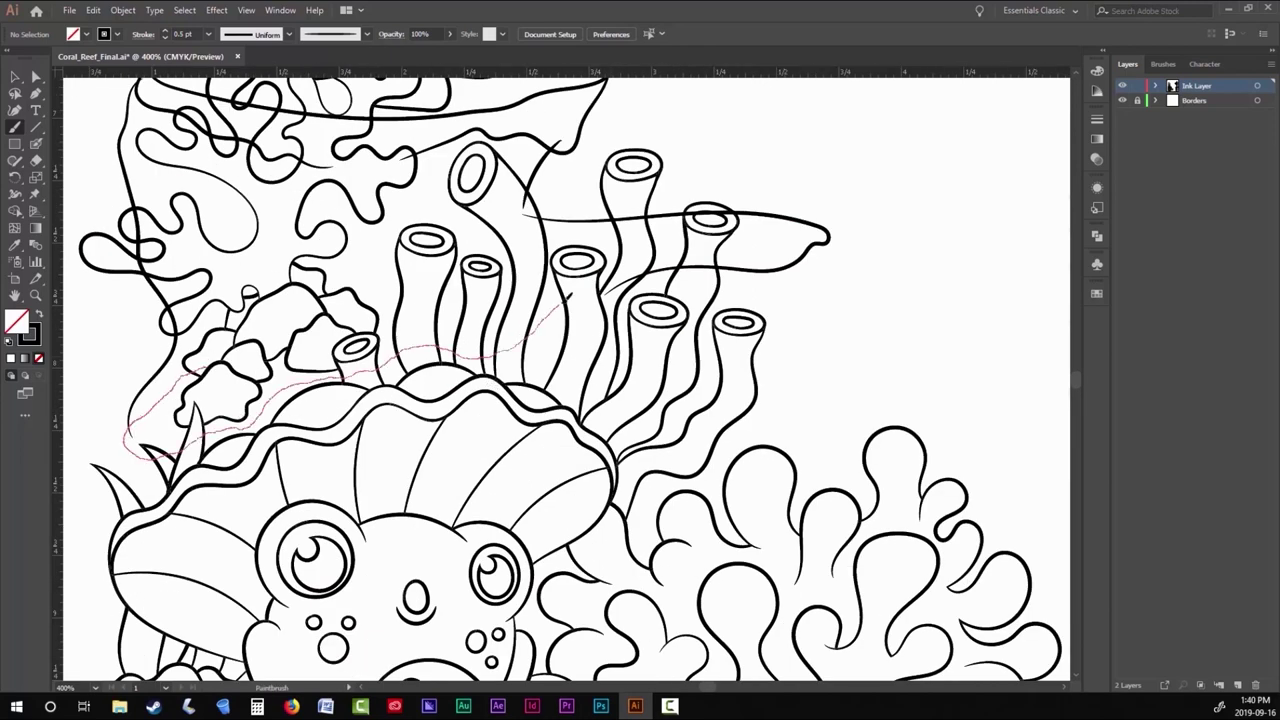
Continue the second ledge's contours behind the shell and small rocks, and paint its underside and right edge.
drag(568, 297, 610, 285)
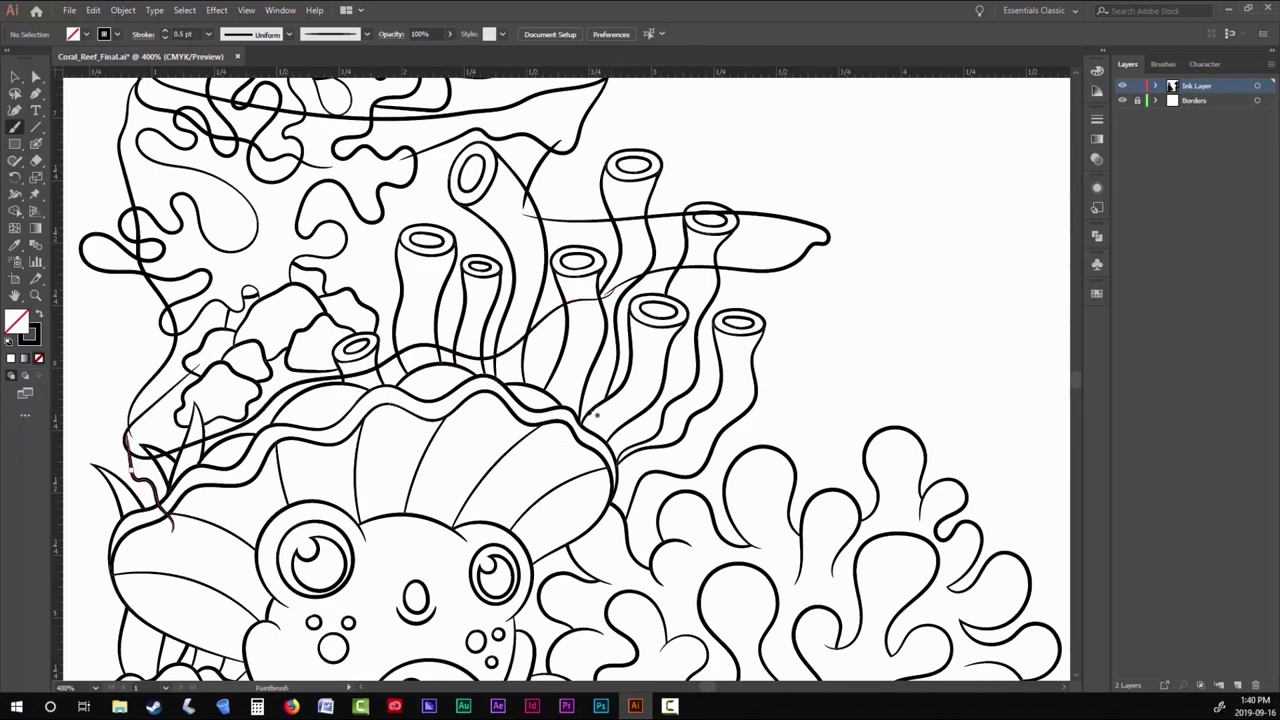
drag(404, 214, 404, 216)
drag(455, 242, 442, 316)
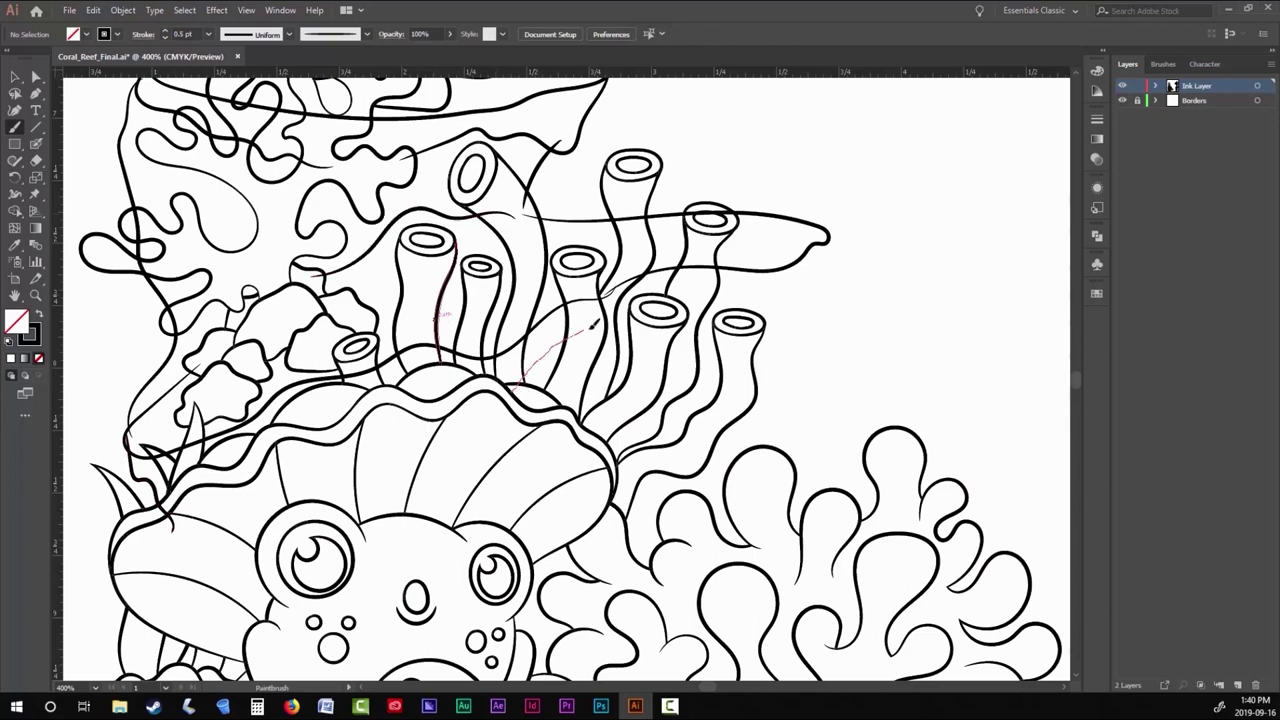
drag(812, 283, 828, 236)
scroll(800, 432, up, 2)
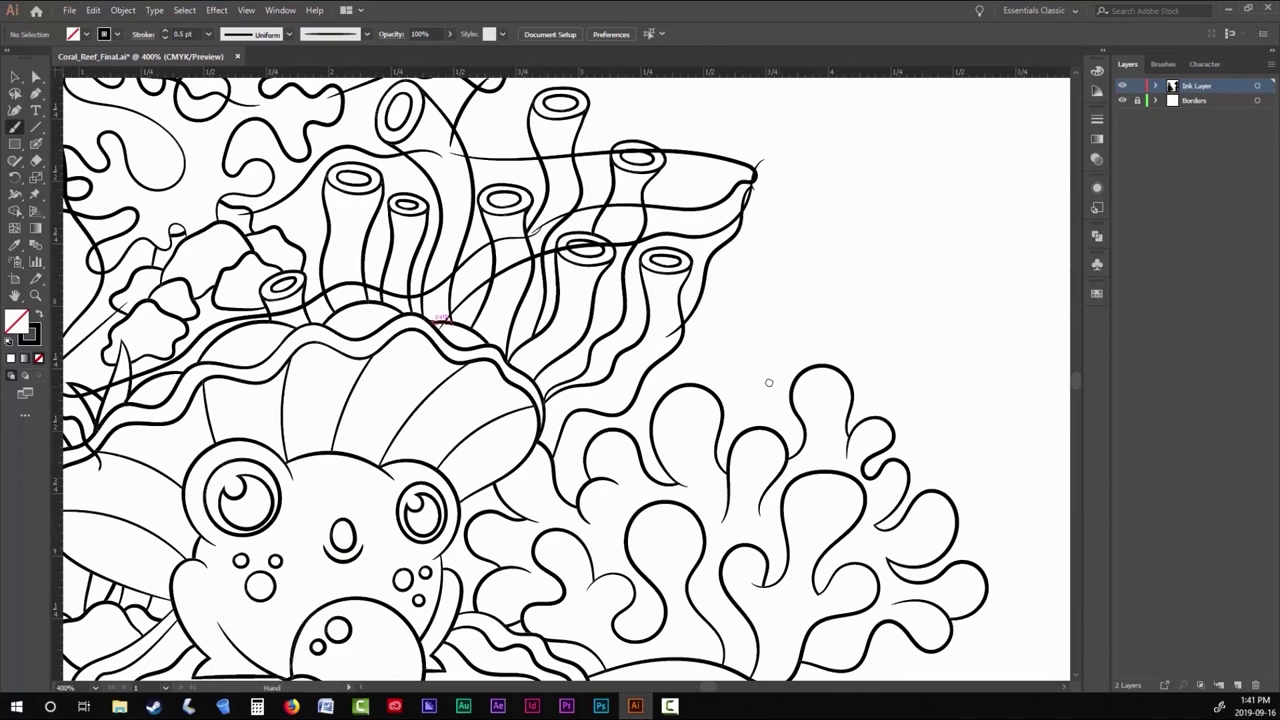
Paint a third, lower rock ledge above the lobed coral, including its underside and the rock side running down behind the coral.
drag(526, 305, 272, 308)
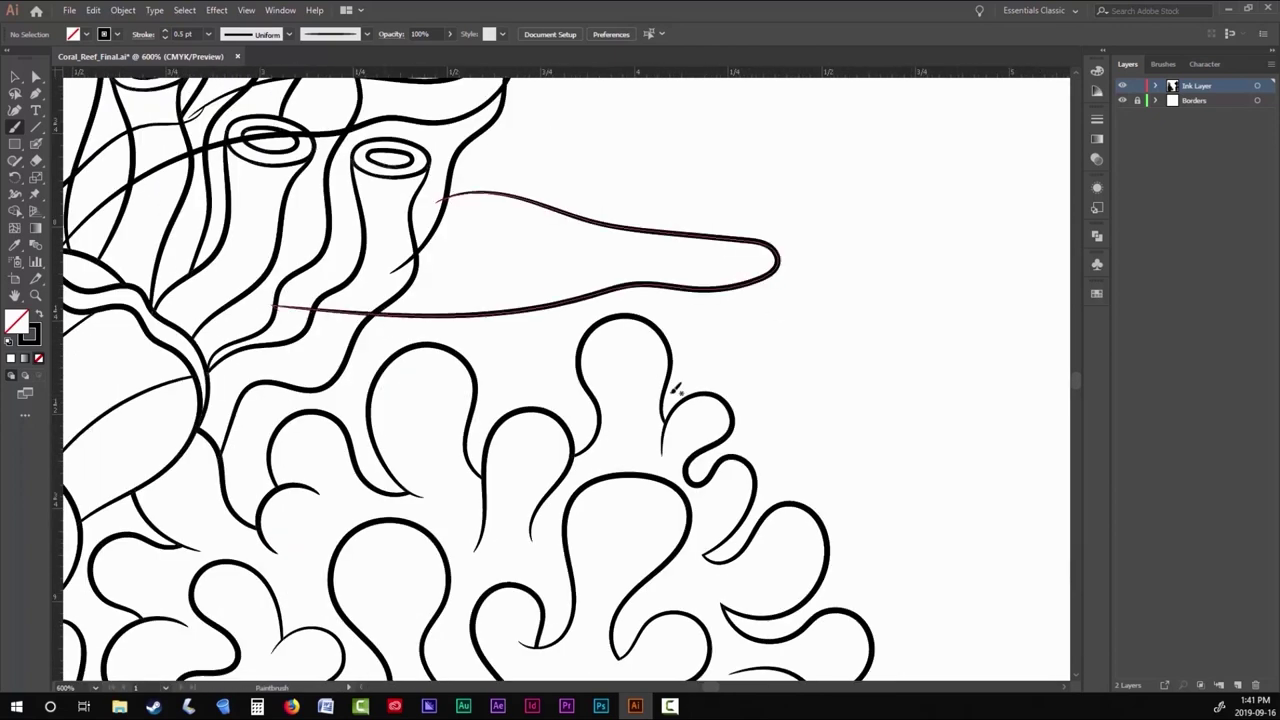
drag(572, 343, 745, 313)
drag(725, 492, 625, 362)
mouse_move(678, 148)
mouse_down()
mouse_move(612, 356)
mouse_move(702, 565)
mouse_up()
Select the left reef artwork and convert the new rock strokes to filled outlines.
scroll(893, 399, down, 5)
key(v)
key(ctrl+a)
click(123, 10)
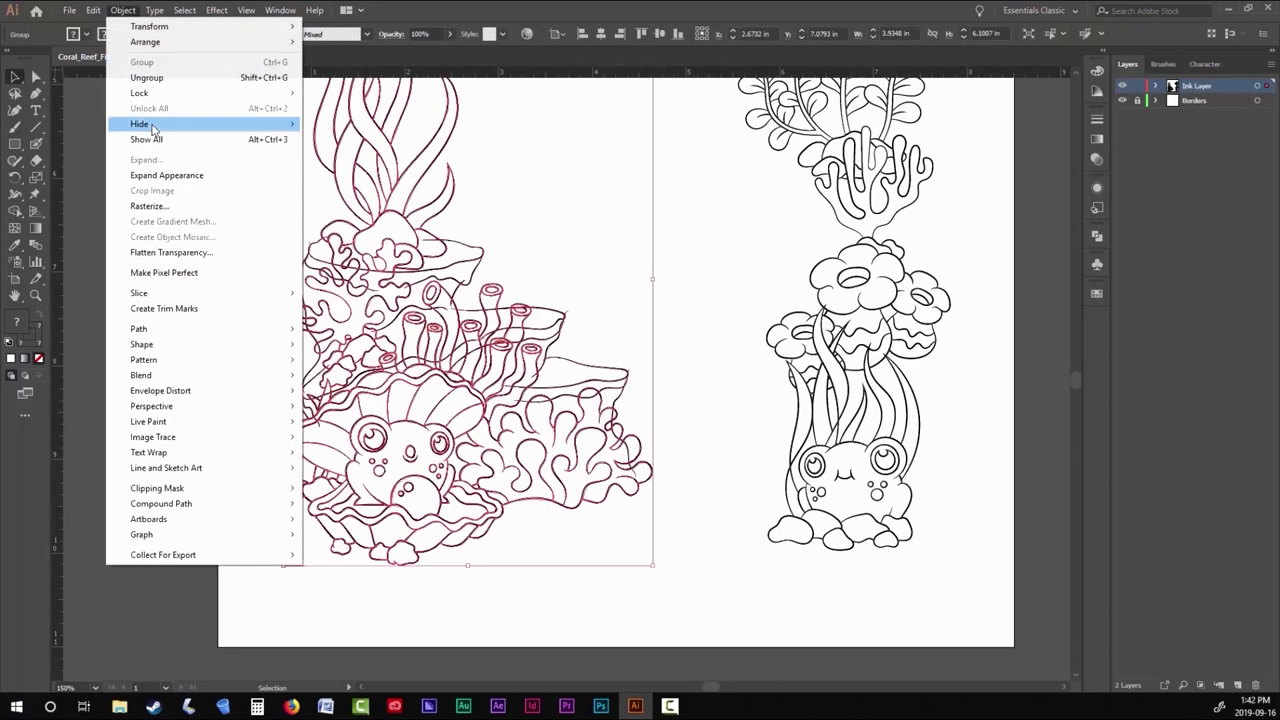
click(150, 203)
click(190, 253)
Trim the upper ledge's side line so it ends at the rim near the right tip.
key(a)
scroll(478, 268, up, 5)
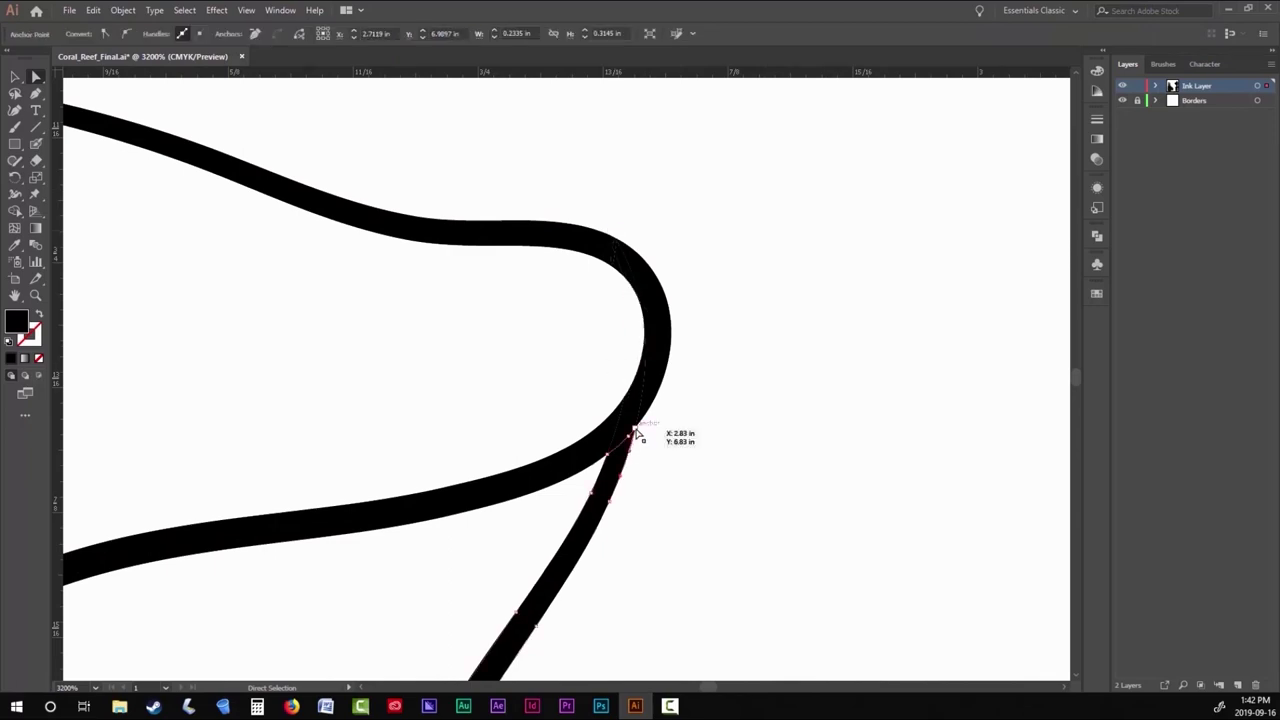
scroll(630, 381, down, 1)
scroll(548, 518, down, 4)
Trim the line ends at the second ledge's right tip and delete the leftover anchor points.
scroll(718, 452, up, 7)
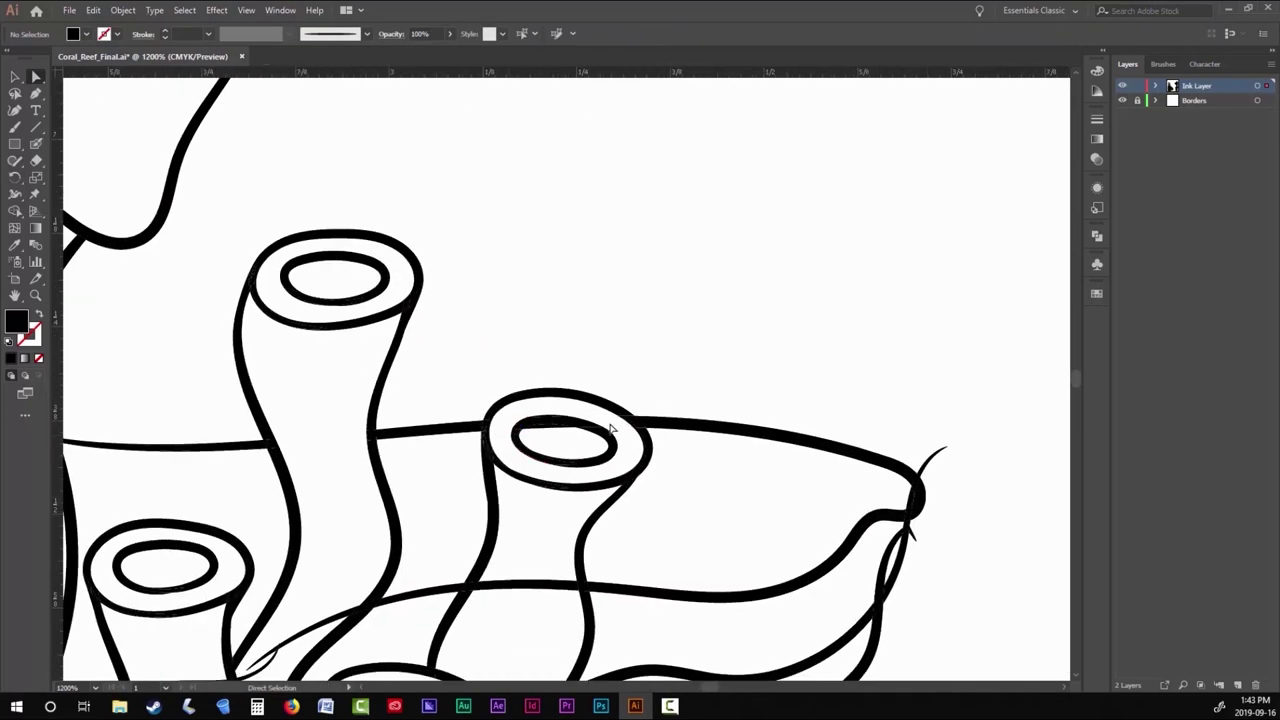
scroll(718, 452, up, 4)
drag(749, 396, 858, 245)
key(minus)
click(718, 447)
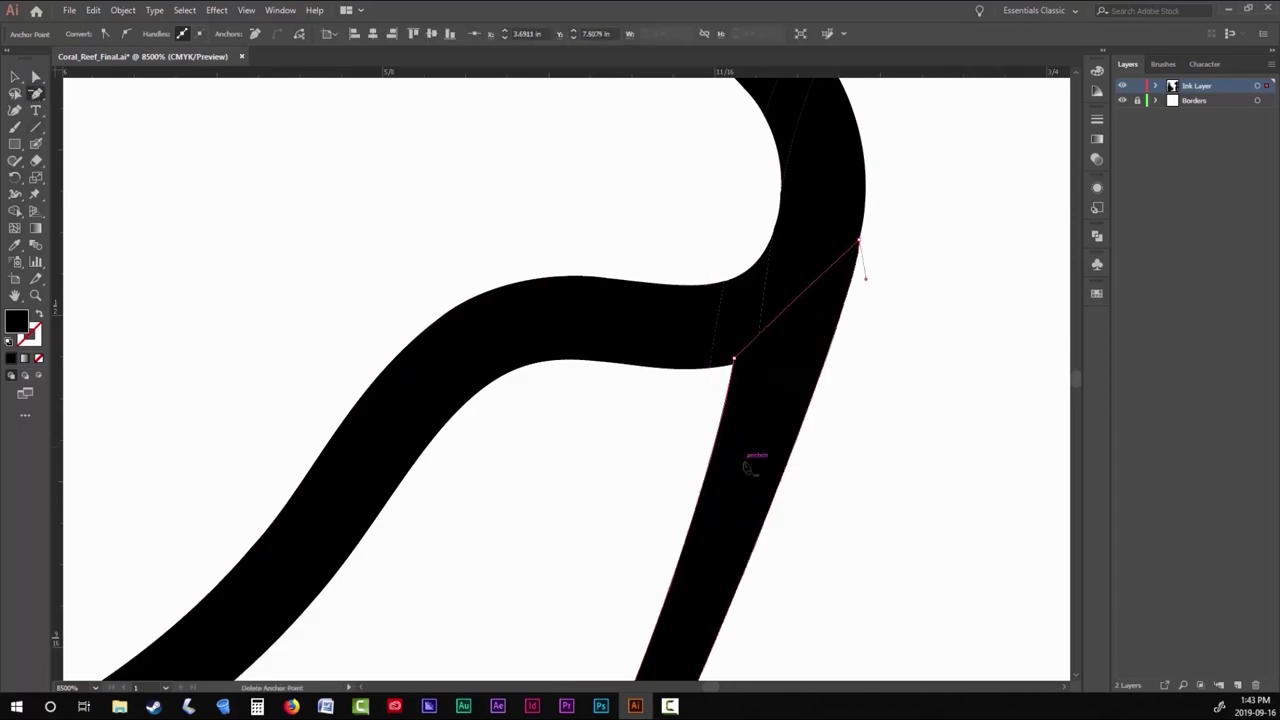
key(a)
Remove the rock line segments that cross through the tube sponges and the shell.
scroll(751, 460, down, 8)
scroll(217, 363, up, 4)
scroll(543, 366, down, 6)
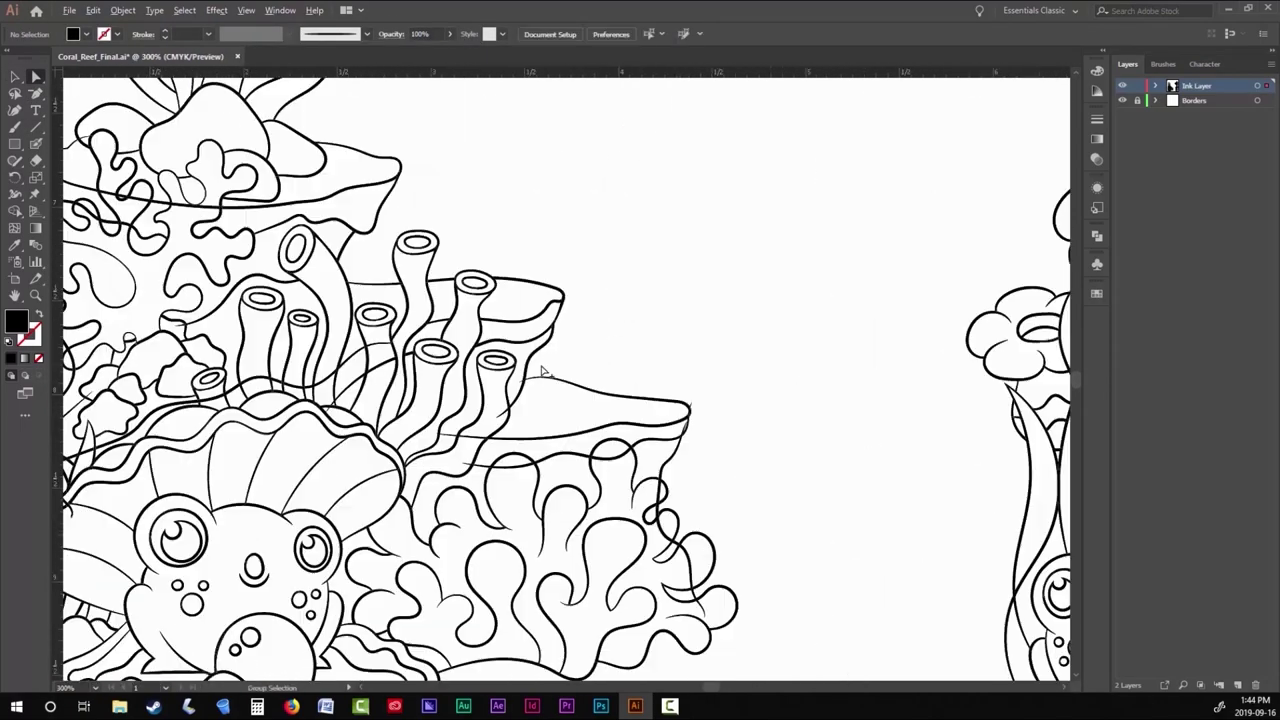
scroll(354, 314, up, 5)
scroll(320, 420, down, 4)
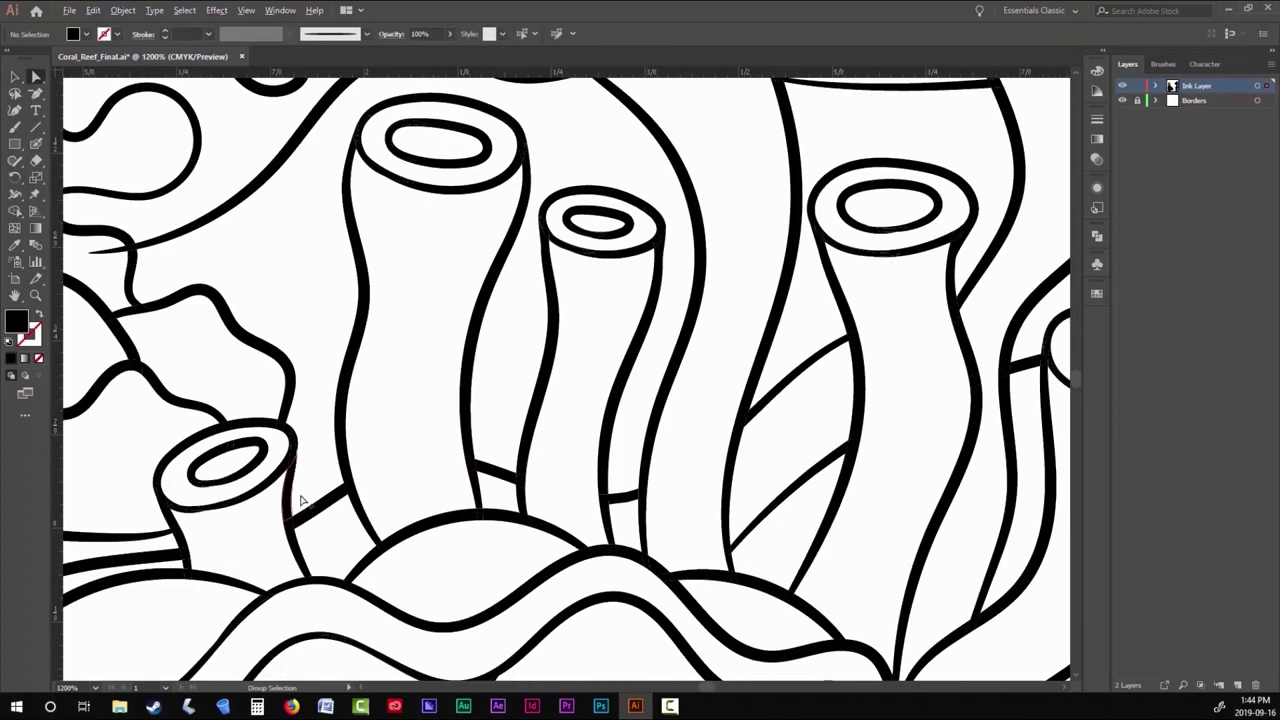
scroll(386, 400, up, 3)
scroll(425, 428, down, 4)
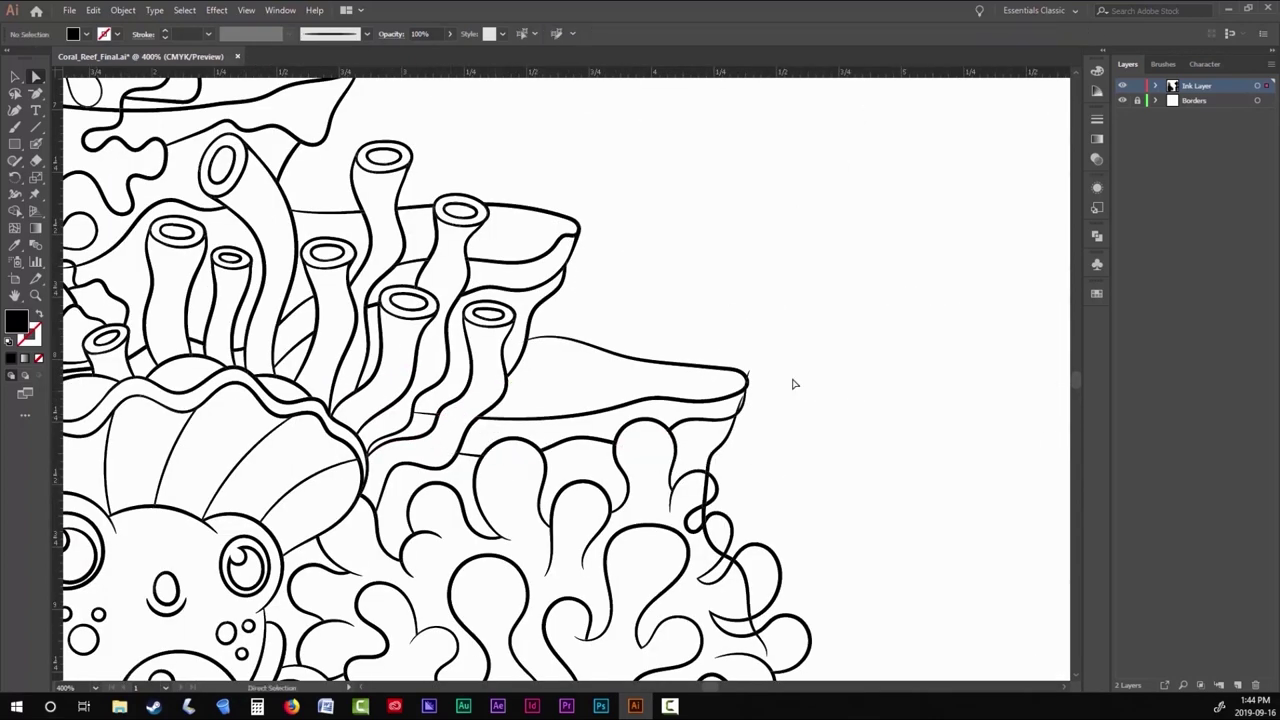
Trim the lower ledge's line ends and remove the rock segments that cross the lobed coral.
scroll(790, 388, up, 4)
scroll(691, 443, down, 3)
scroll(700, 500, up, 4)
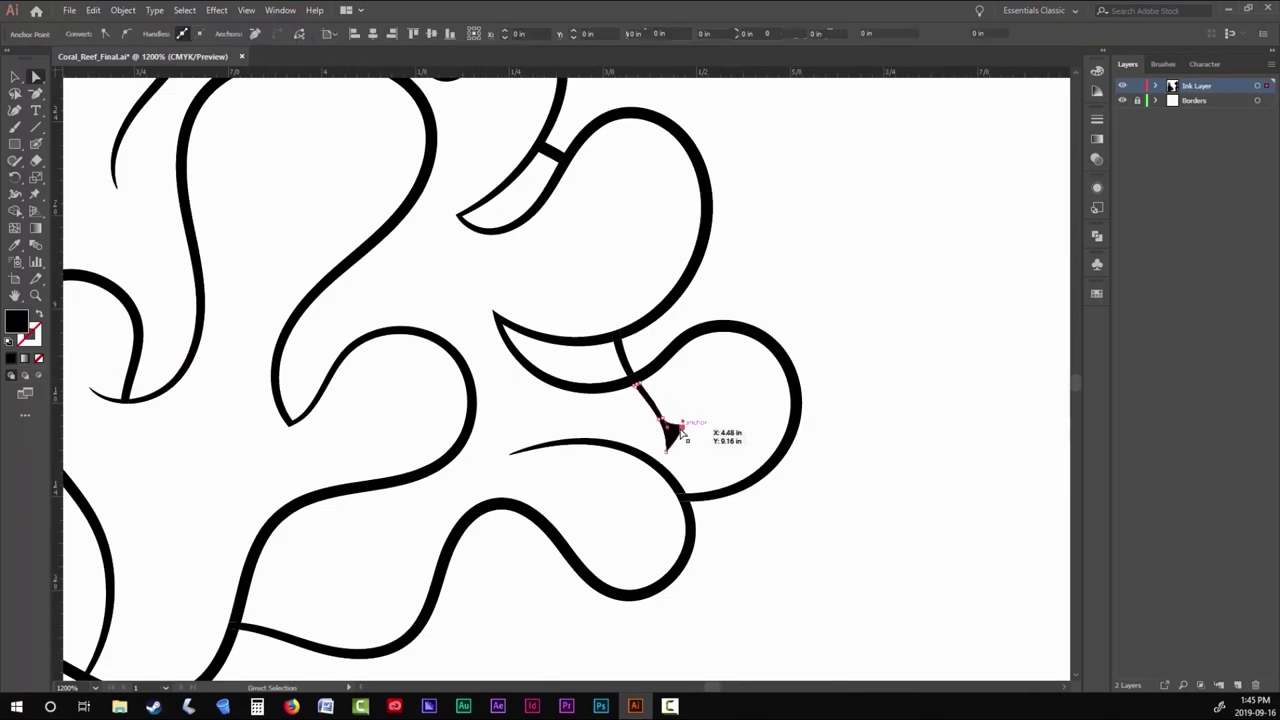
scroll(671, 429, down, 6)
Remove the ledge and rock line segments that cross the branching coral below the left-hand seaweed.
scroll(300, 300, up, 5)
click(268, 303)
scroll(275, 295, up, 2)
scroll(245, 265, down, 5)
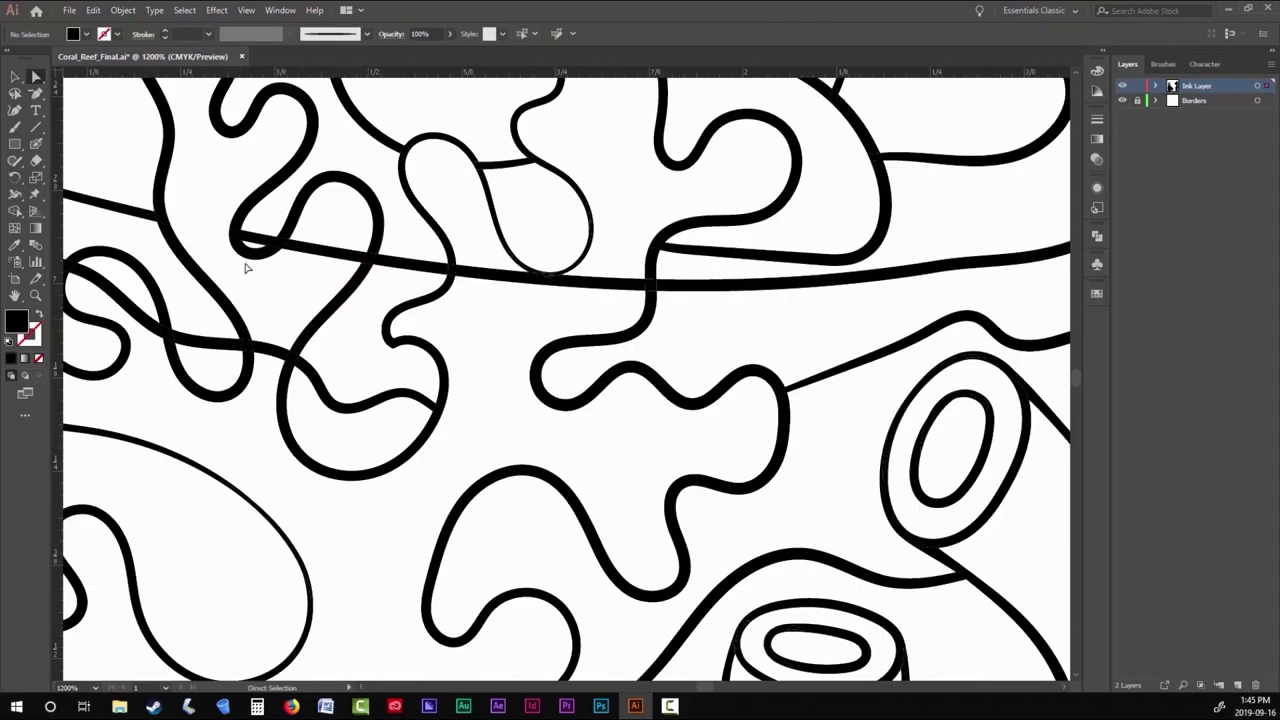
scroll(355, 405, up, 3)
scroll(345, 440, down, 2)
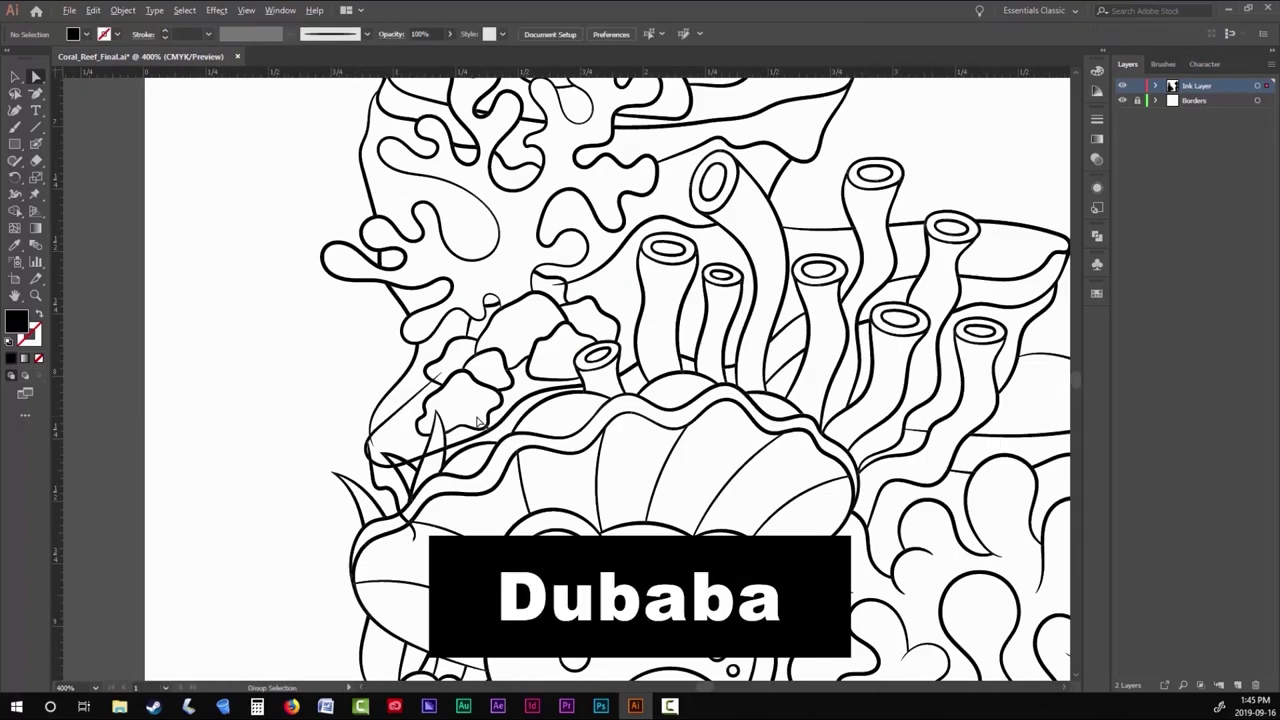
Trim the rock lines around the small rocks and grass blades, and remove the pieces overlapping the shell's left edge.
scroll(257, 540, up, 6)
scroll(180, 470, up, 4)
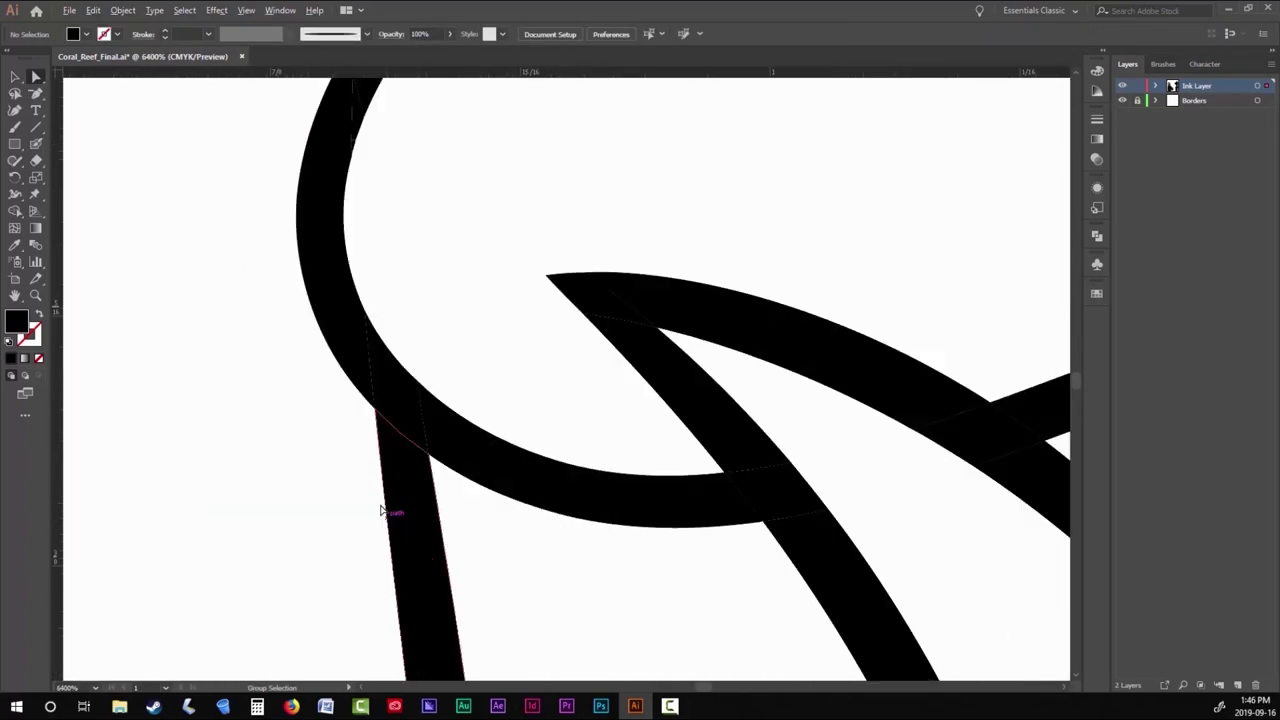
click(405, 470)
click(323, 500)
scroll(429, 451, down, 8)
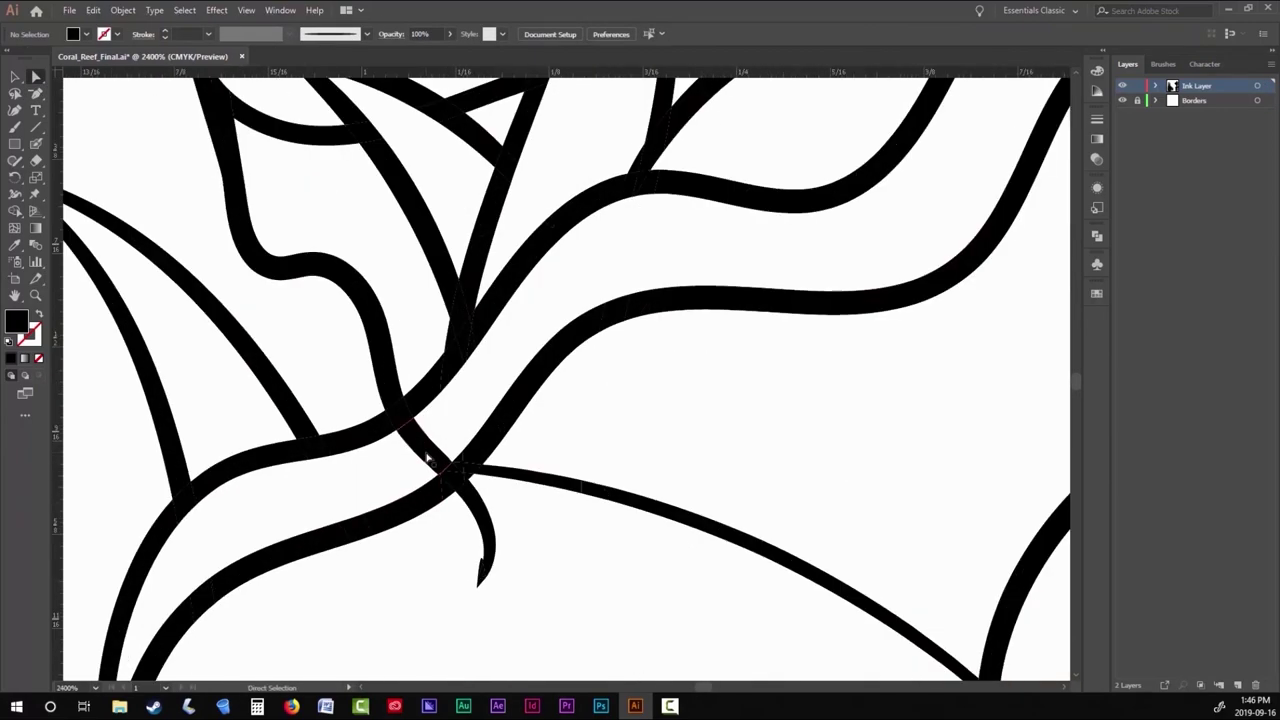
scroll(520, 347, up, 5)
scroll(520, 347, down, 6)
scroll(903, 491, right, 4)
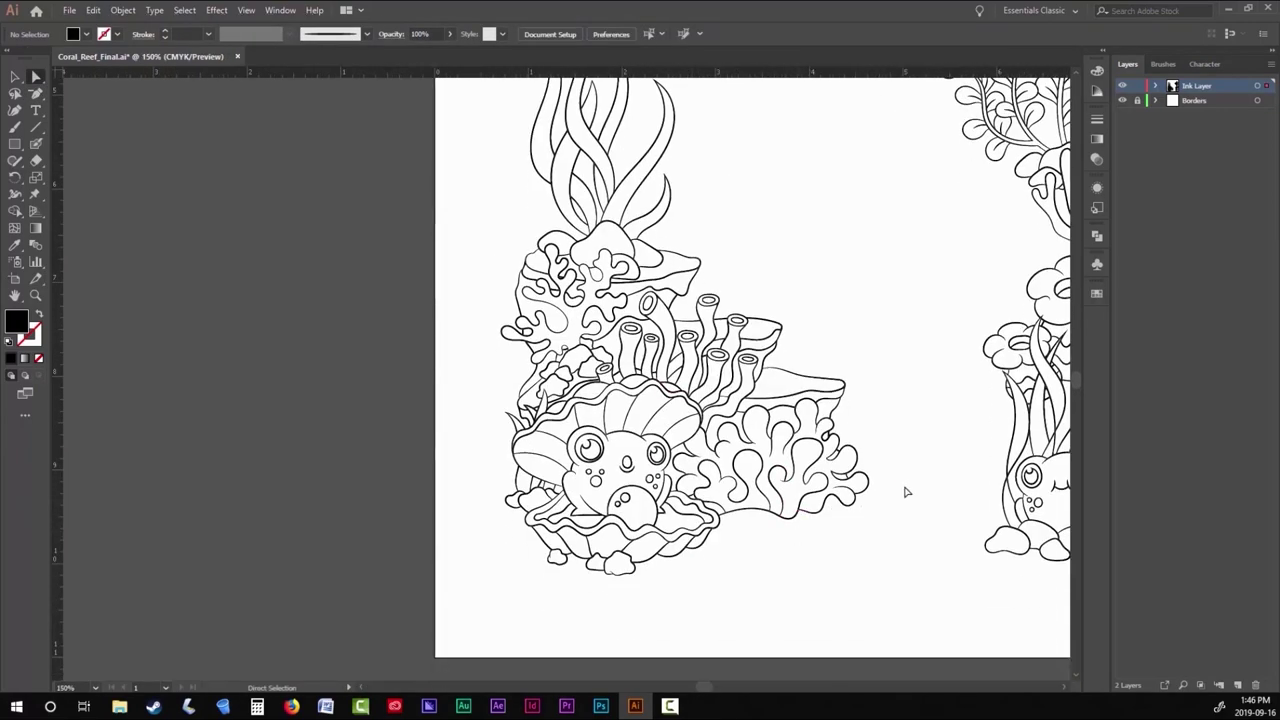
Accept the current Paintbrush options and paint rock outlines on both sides of the right-hand frog.
scroll(237, 214, down, 3)
click(237, 214)
key(b)
scroll(515, 450, up, 4)
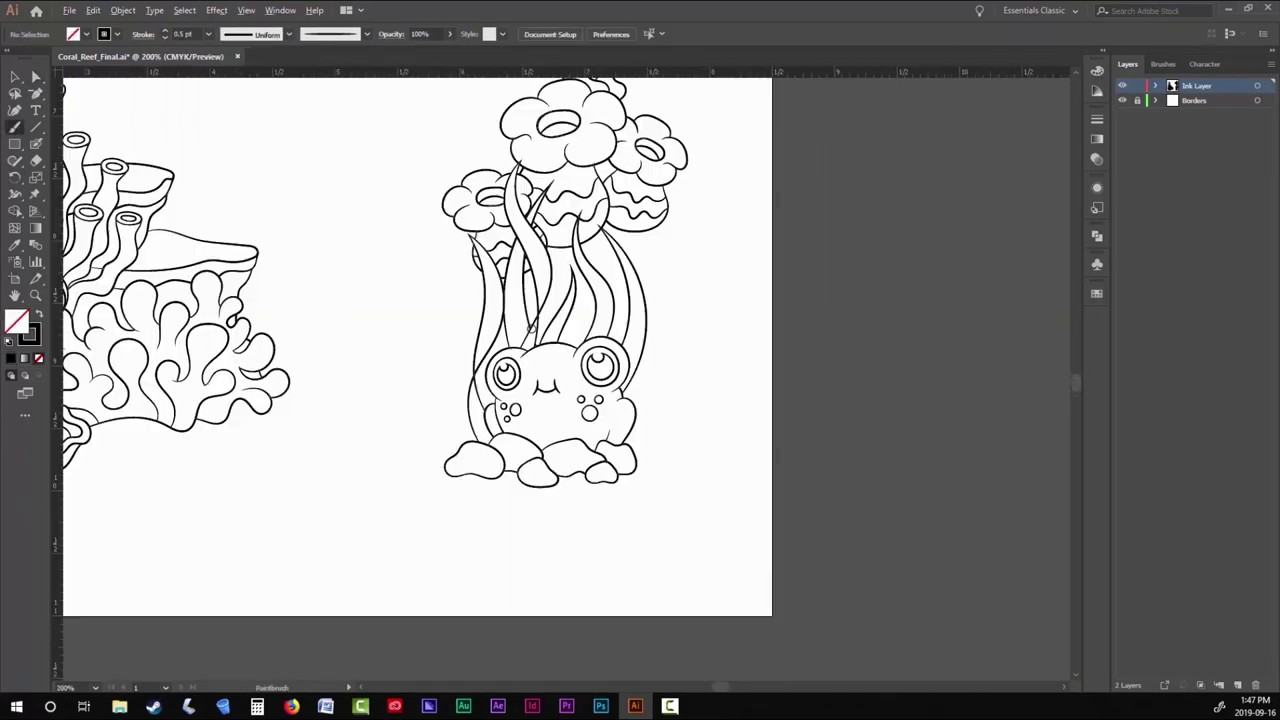
key(Return)
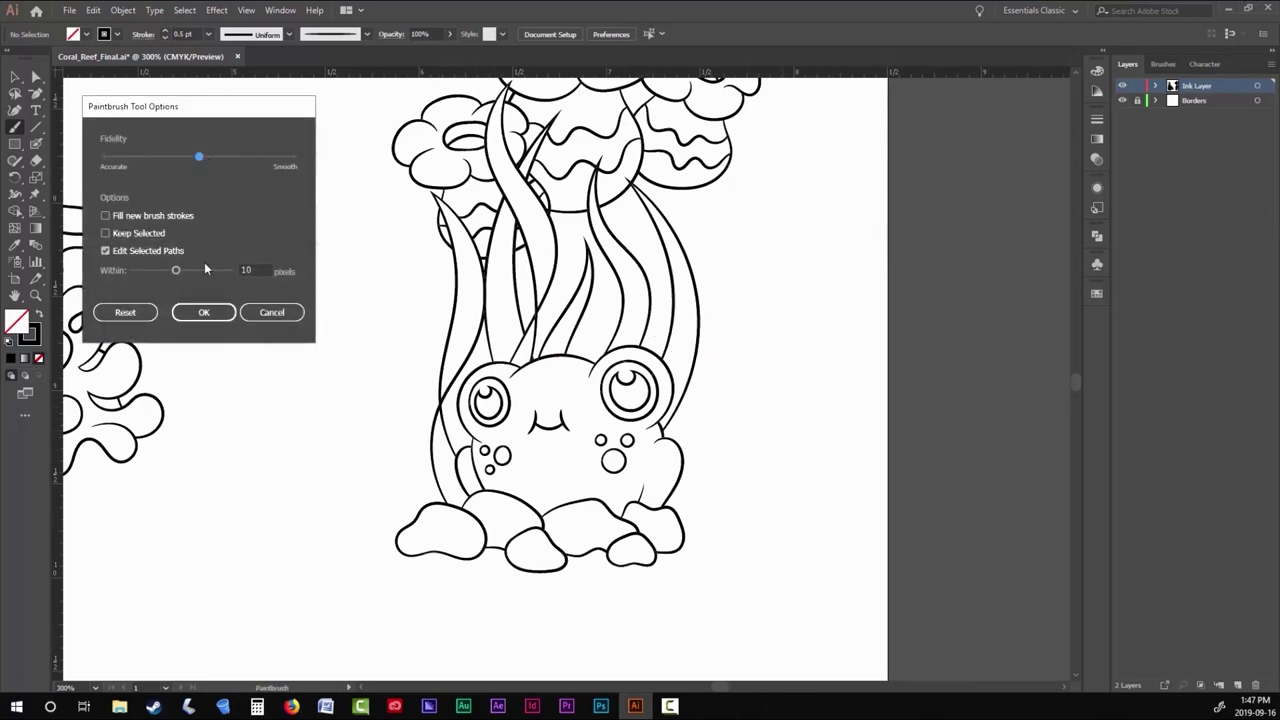
key(Return)
drag(546, 357, 665, 330)
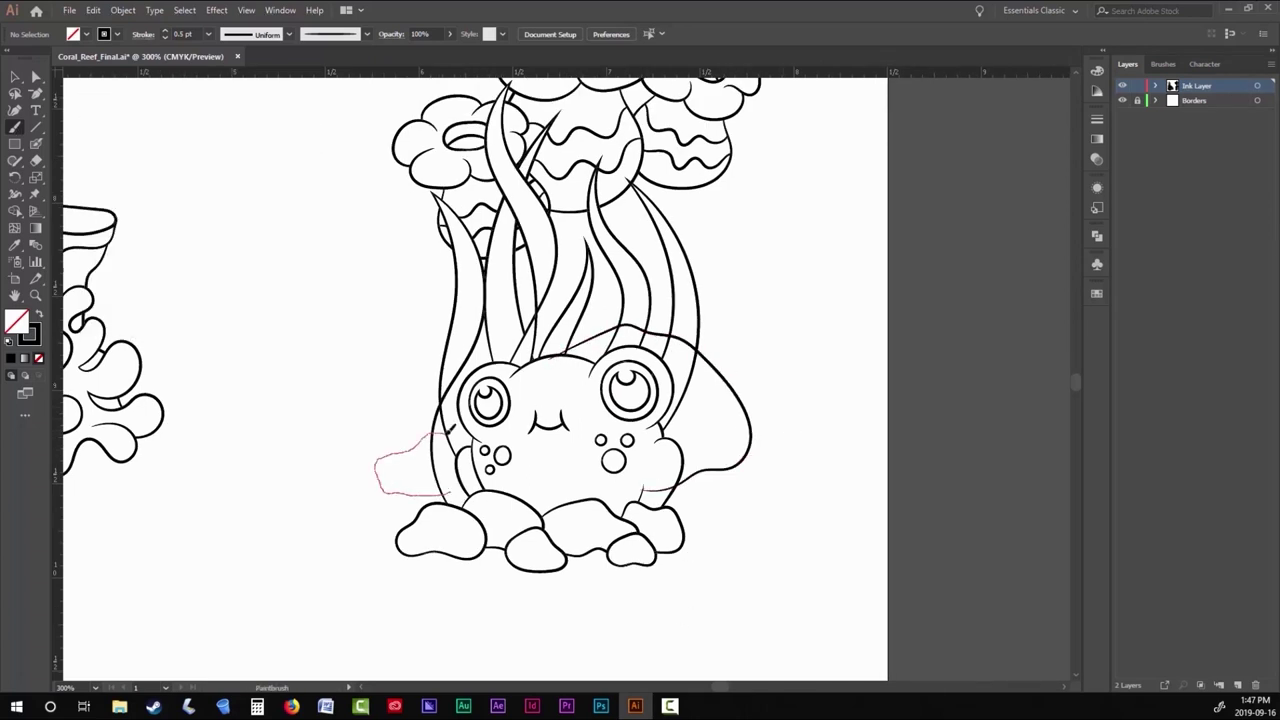
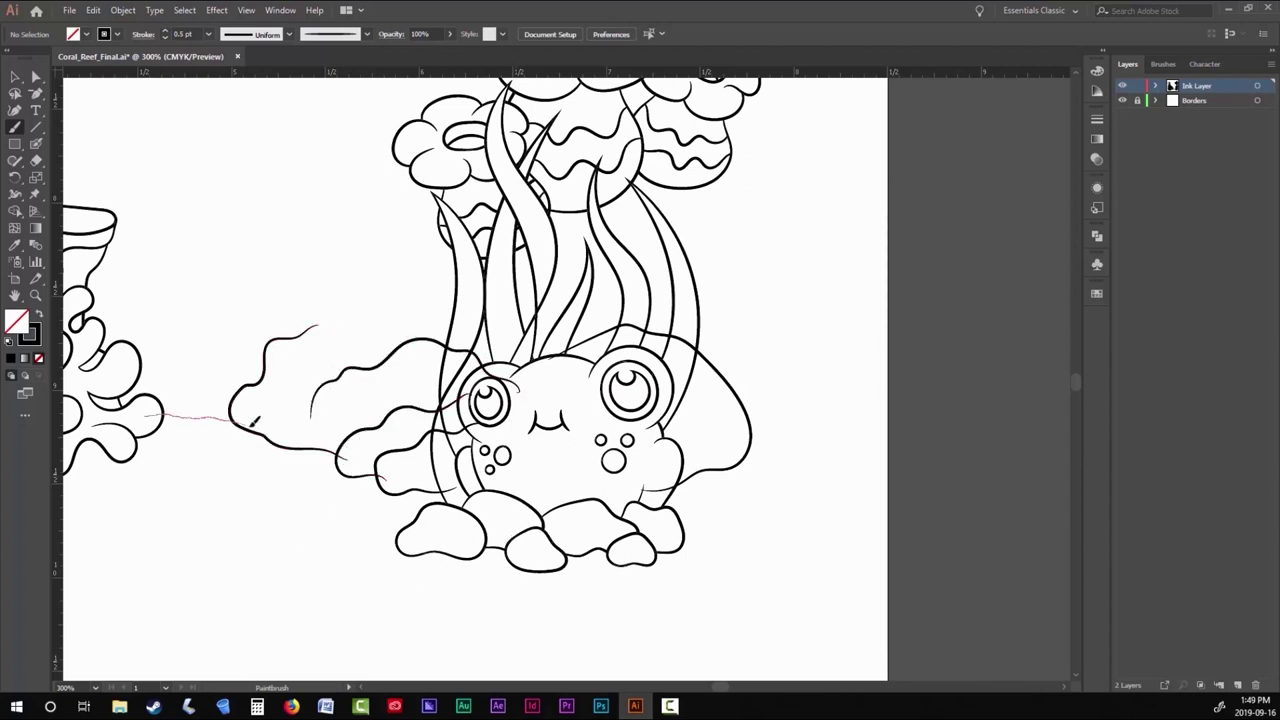
Paint a ground line joining the right-hand rocks to the lobed coral, plus a long curved rock edge rising above it.
drag(253, 422, 255, 422)
drag(149, 179, 240, 243)
drag(302, 492, 302, 492)
drag(220, 214, 212, 270)
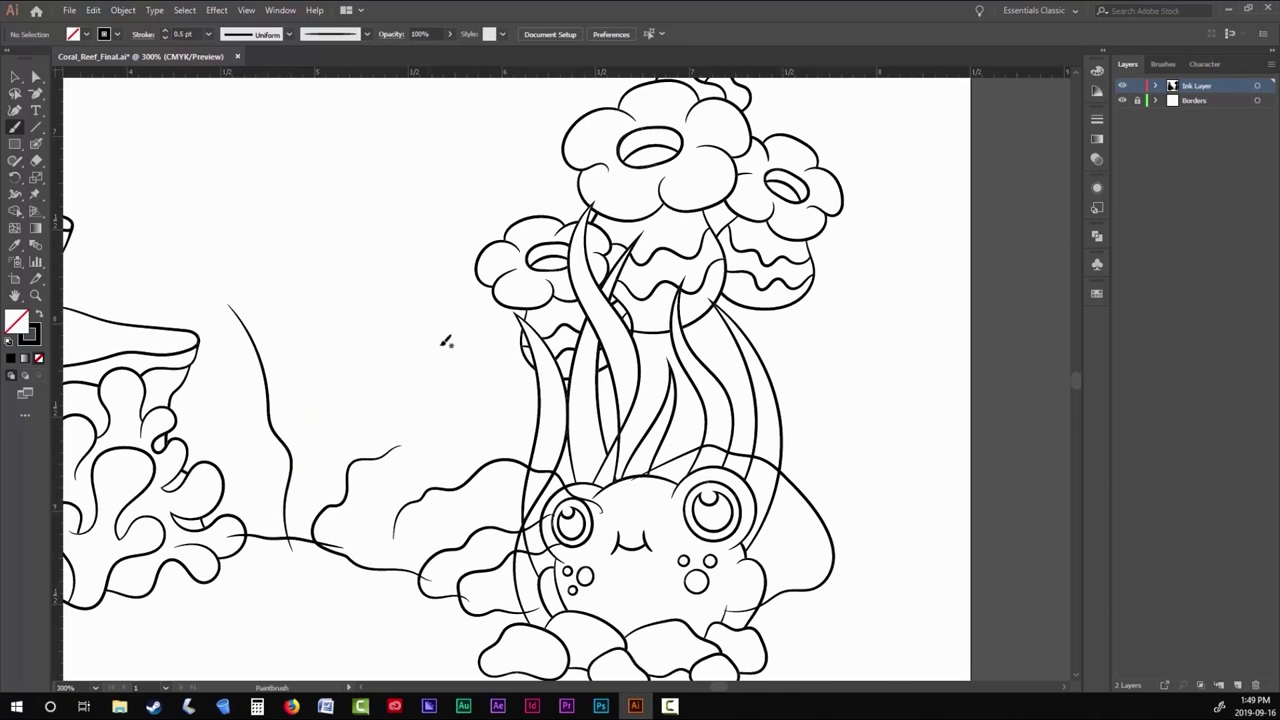
key(ctrl+z)
Paint wavy rock ledge outlines extending left from the flower creatures and continuing behind the seaweed to a right-hand edge.
key(ctrl+plus)
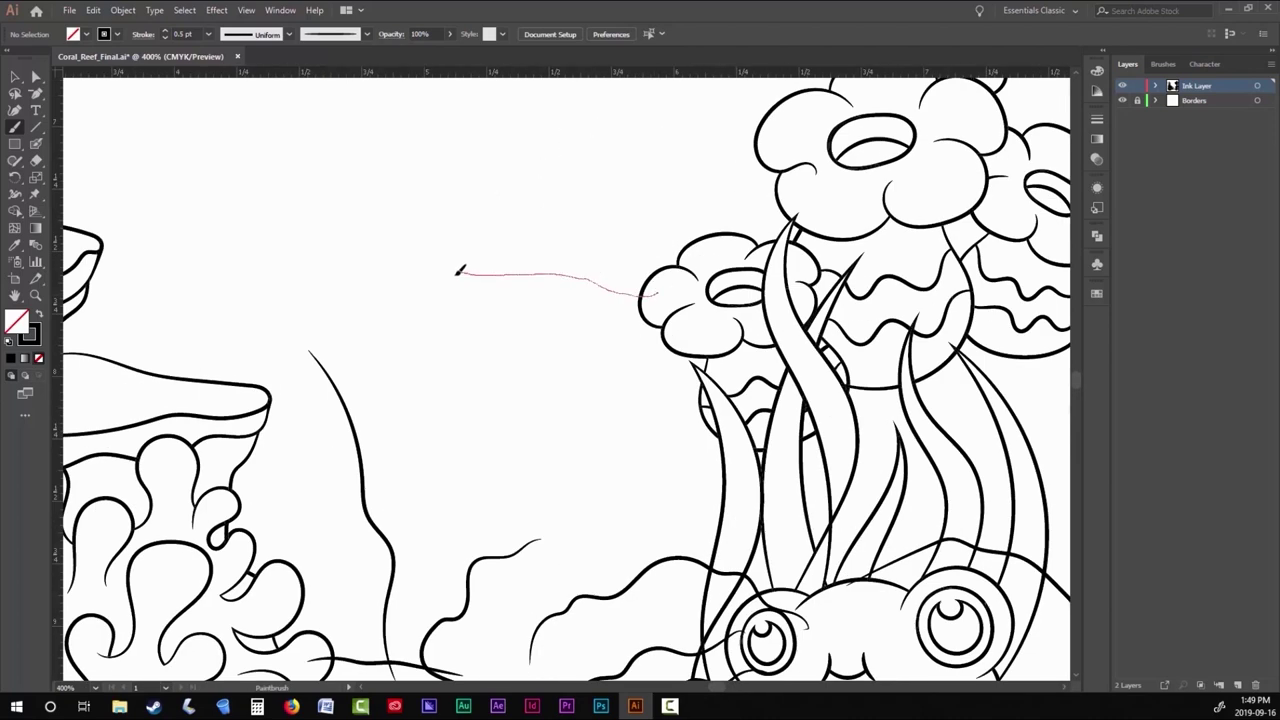
drag(617, 379, 702, 410)
drag(847, 421, 490, 368)
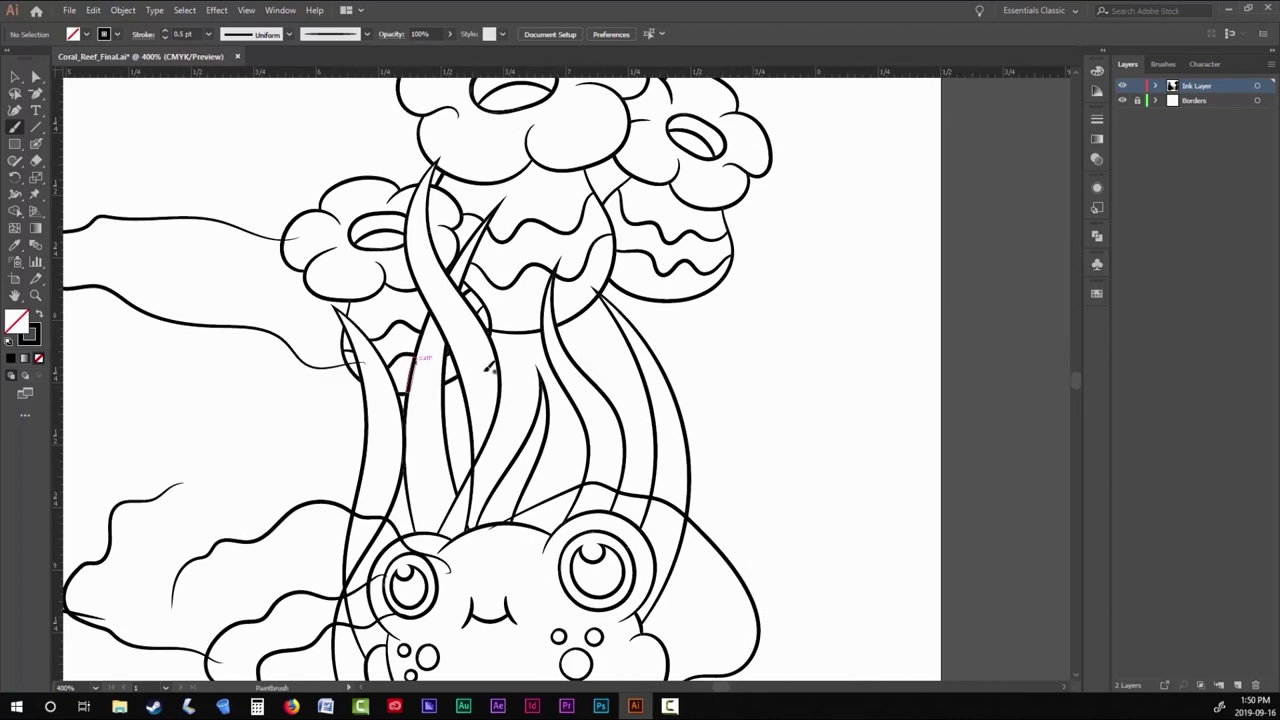
drag(688, 328, 700, 284)
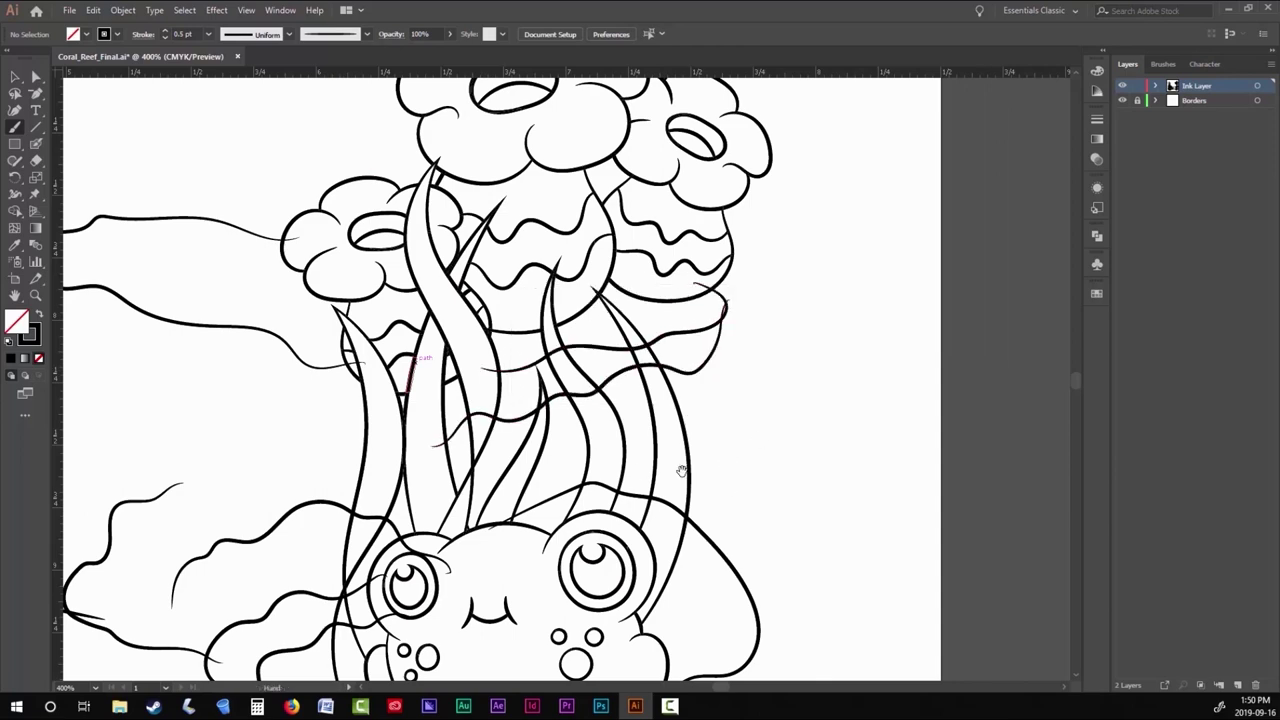
Paint a wavy underside line from the lower right-hand ledge's left tip to the seaweed.
scroll(197, 238, left, 5)
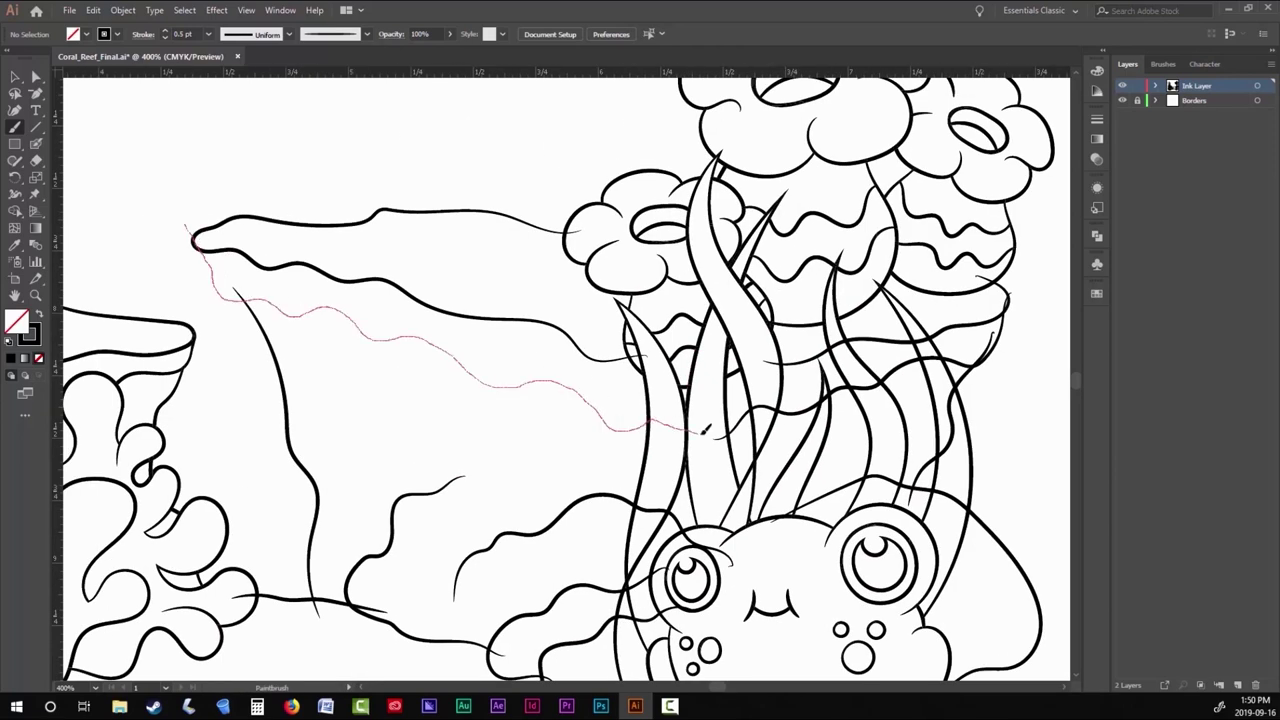
drag(705, 430, 705, 430)
key(ctrl+minus)
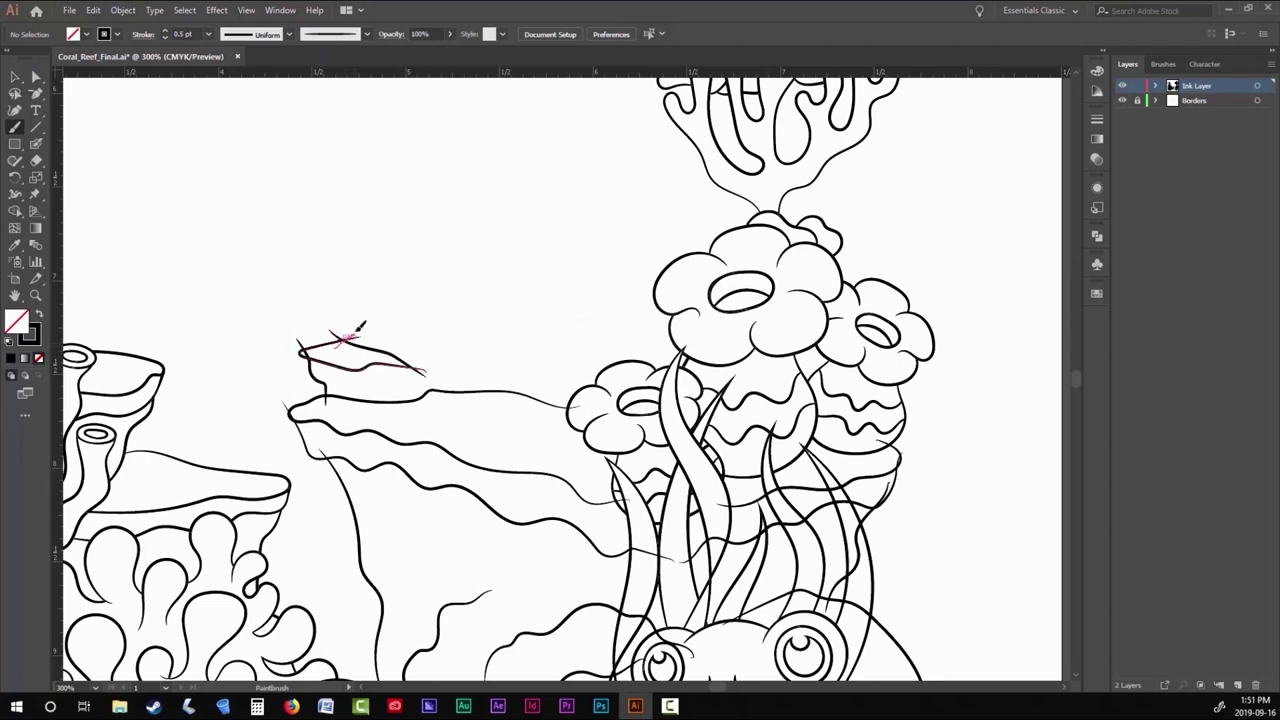
Paint the rock edges beneath the right-hand branching coral and the upper ledge outline extending left from the large flower creature.
scroll(617, 274, right, 3)
scroll(617, 274, up, 1)
mouse_move(632, 306)
mouse_down()
mouse_move(655, 308)
mouse_move(696, 450)
mouse_up()
drag(640, 315, 641, 425)
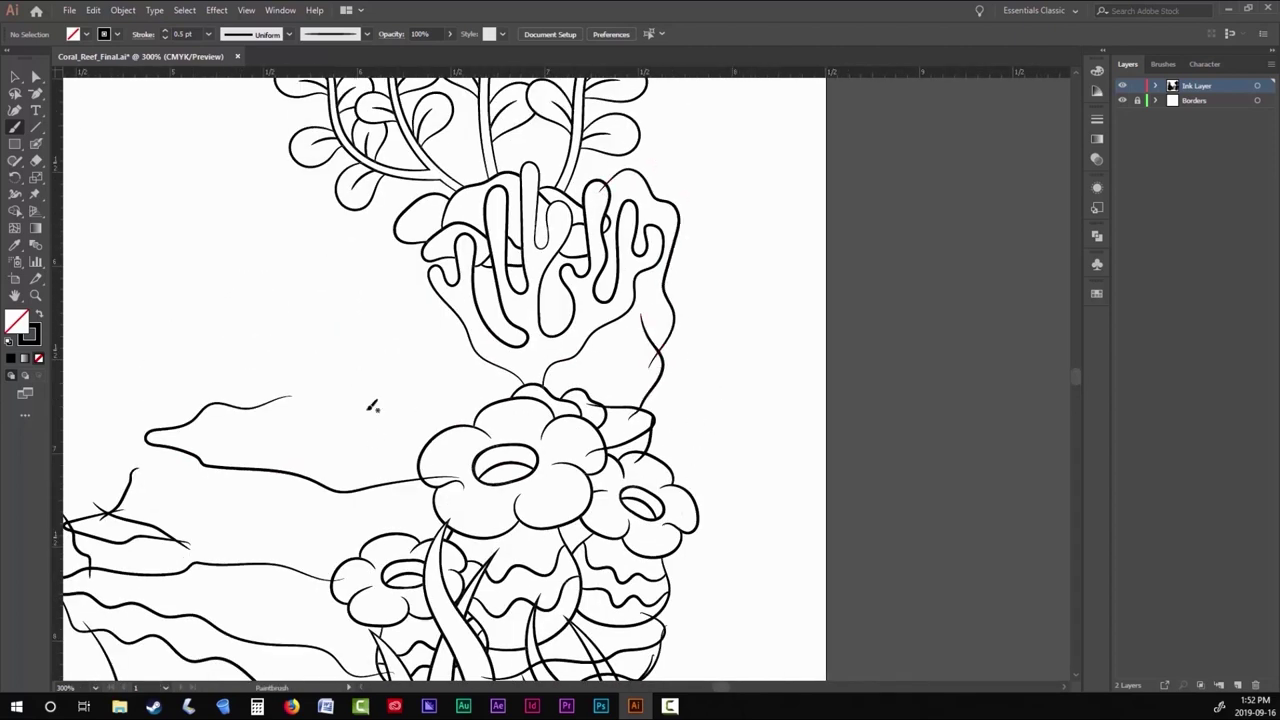
scroll(372, 405, left, 3)
scroll(372, 405, down, 1)
drag(422, 346, 403, 380)
key(ctrl+0)
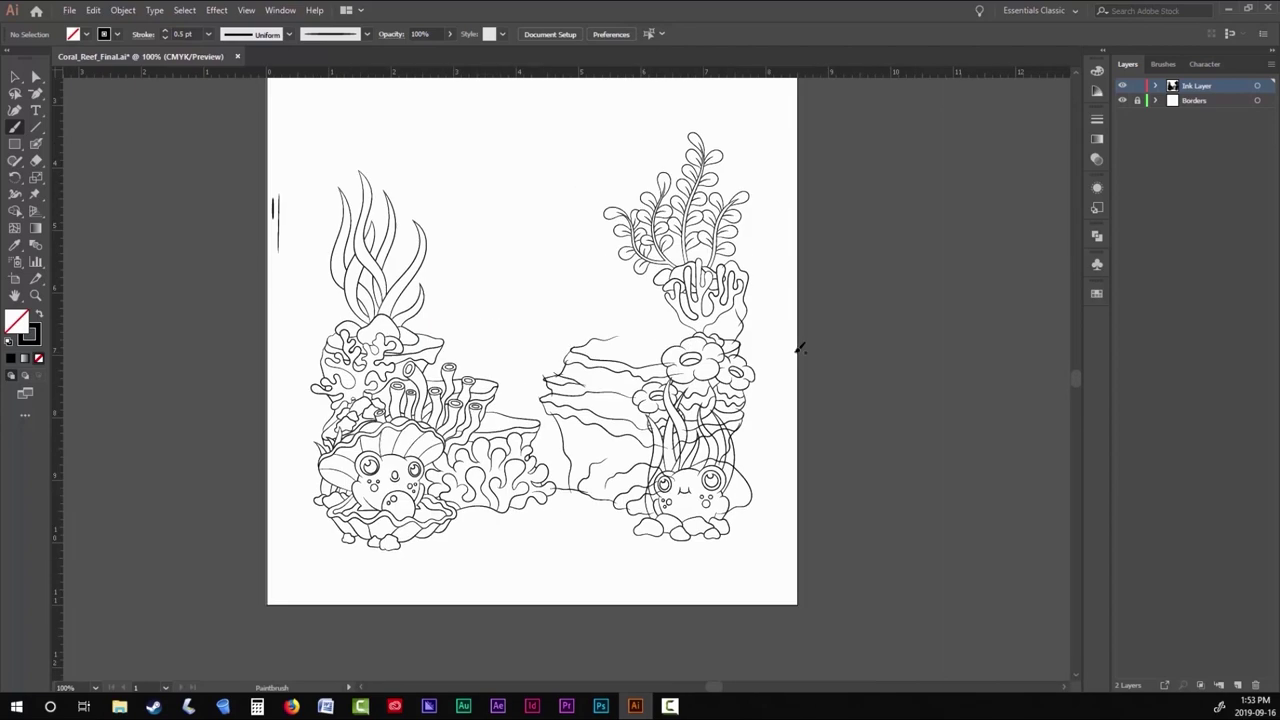
Select all the artwork, expand its Live Paint group, and deselect everything.
scroll(571, 314, down, 1)
key(v)
key(ctrl+a)
click(123, 10)
mouse_move(158, 422)
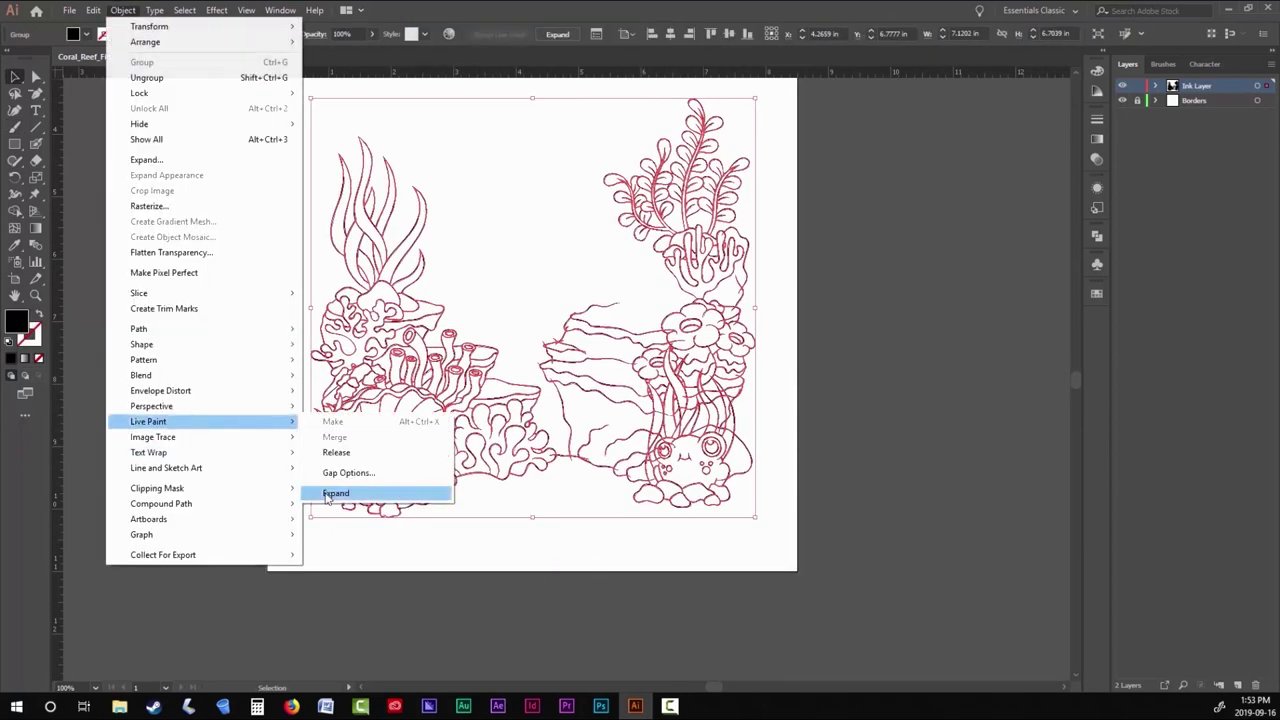
click(335, 489)
key(ctrl+shift+a)
Trim the overshooting line ends where the upper right-hand rock ledges meet at their left tips.
scroll(751, 463, up, 5)
scroll(710, 322, up, 2)
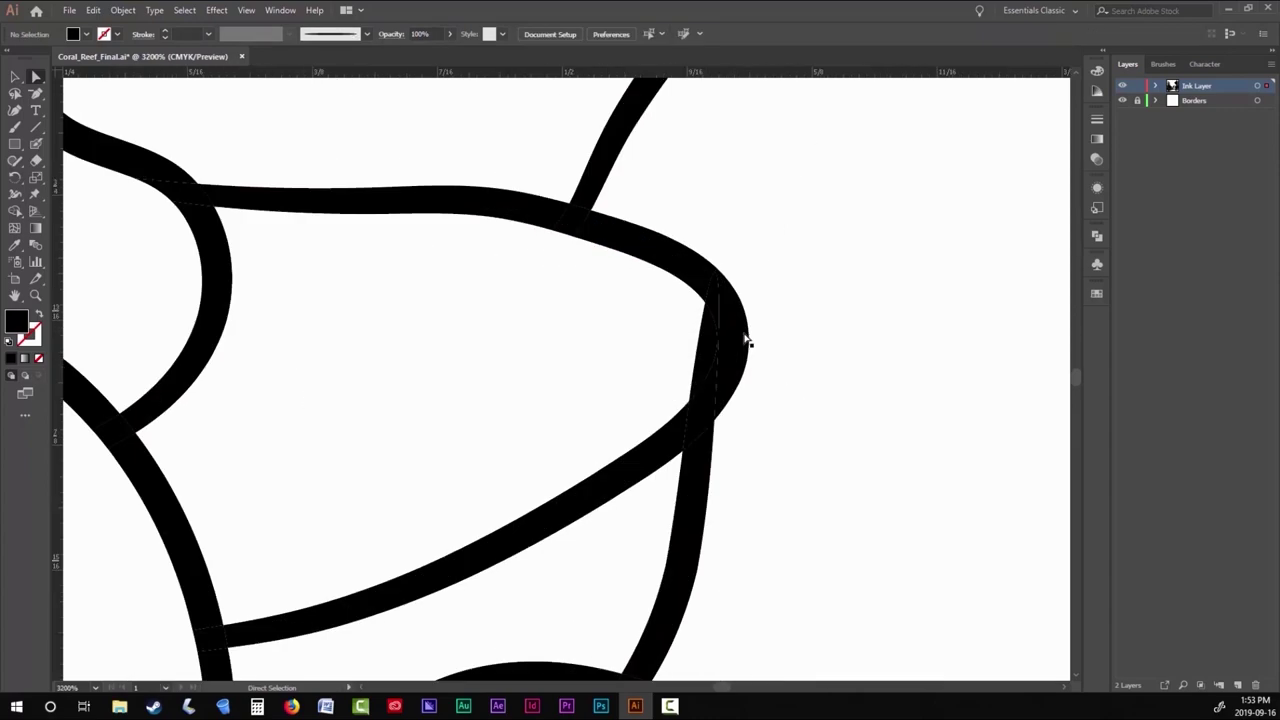
scroll(746, 346, down, 4)
scroll(694, 457, up, 2)
drag(851, 481, 1151, 584)
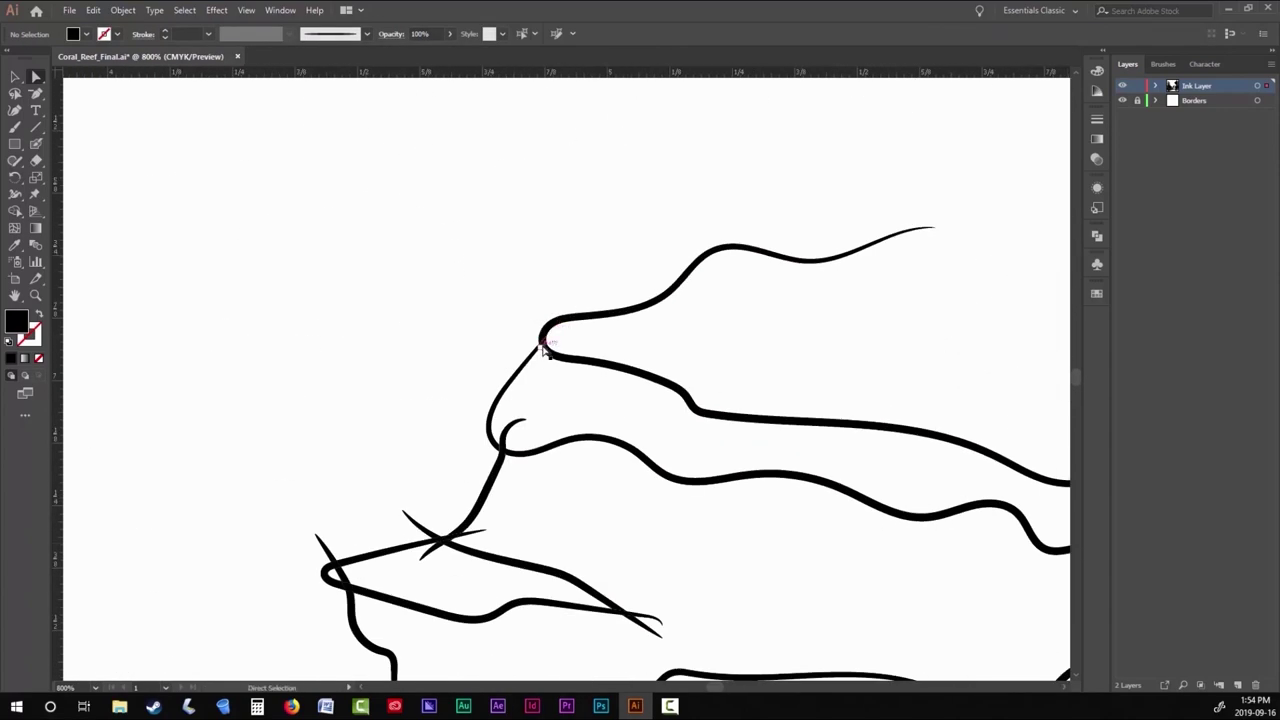
scroll(520, 260, up, 6)
scroll(474, 345, down, 7)
scroll(474, 345, up, 2)
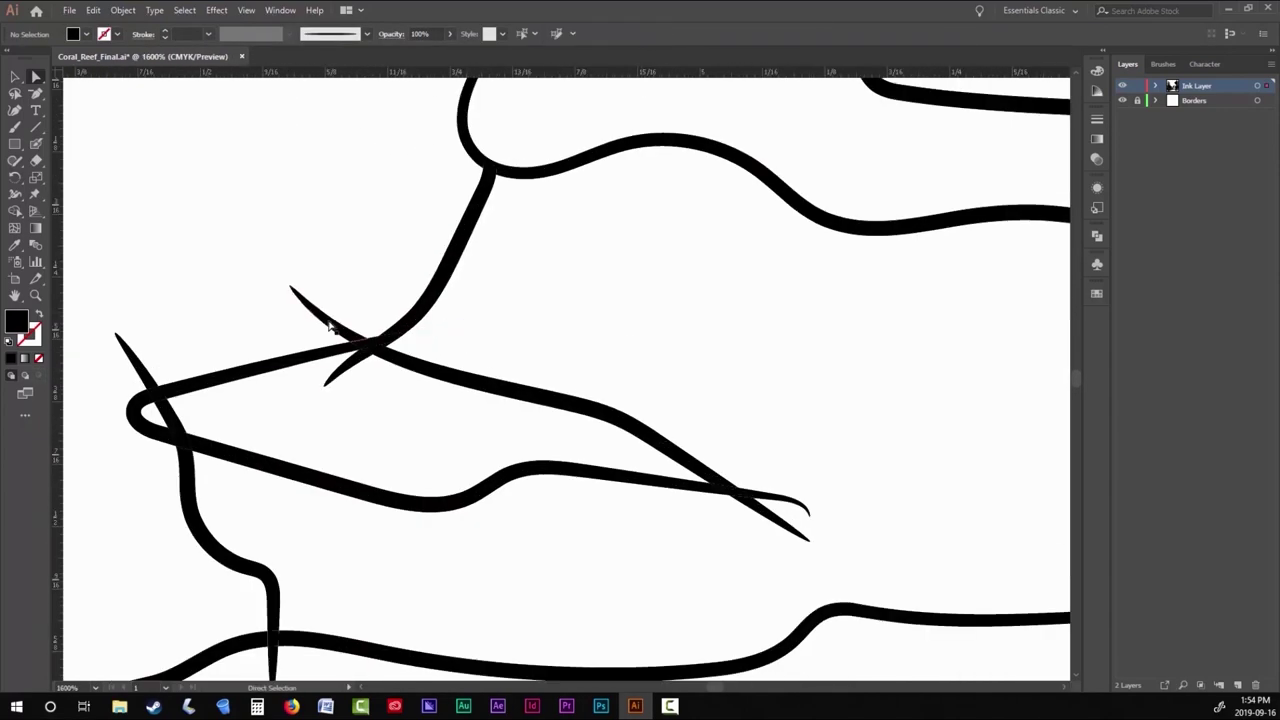
Remove the crossing line ends around the small pointed ledge and adjust anchor points so its side line joins flush.
click(786, 529)
scroll(786, 529, up, 4)
drag(445, 310, 357, 226)
scroll(357, 226, down, 1)
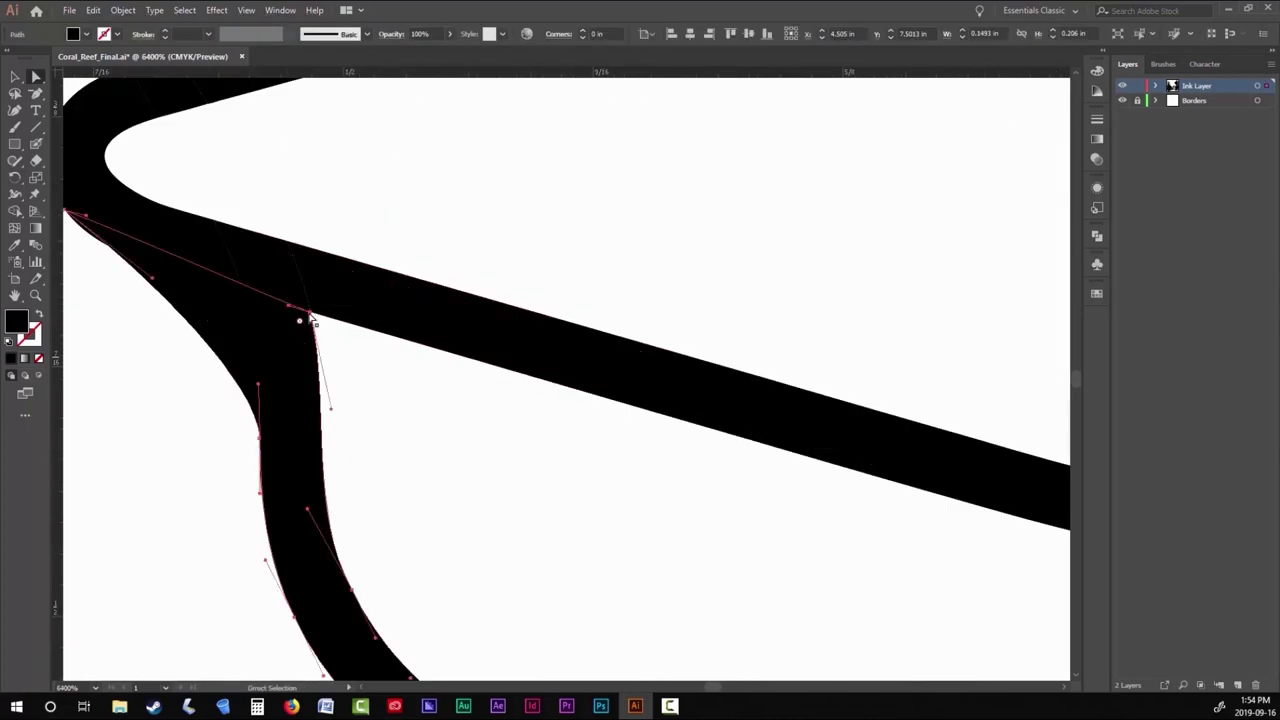
drag(300, 318, 380, 371)
Remove ledge line pieces overlapping the left seaweed blades and reshape the vertical rock line's upper end to meet the lower ledge.
scroll(380, 371, down, 5)
scroll(793, 474, up, 3)
click(793, 474)
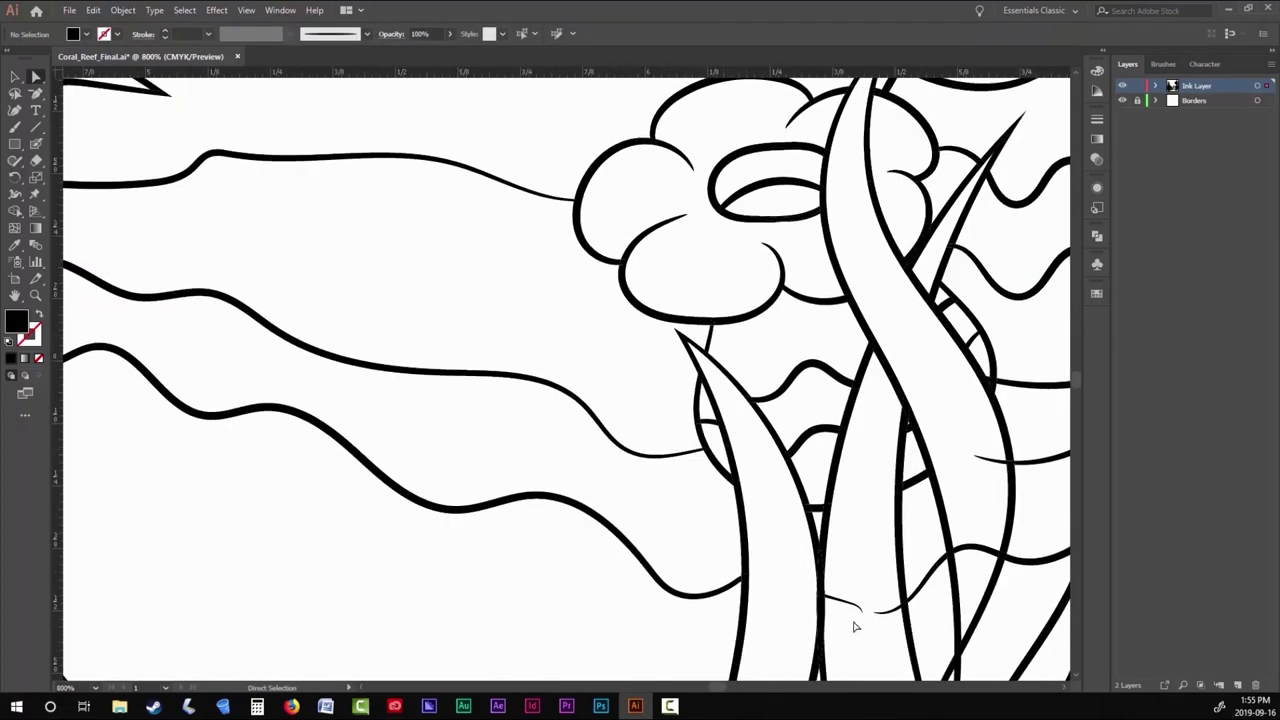
scroll(840, 586, up, 2)
scroll(360, 426, up, 1)
scroll(245, 505, up, 1)
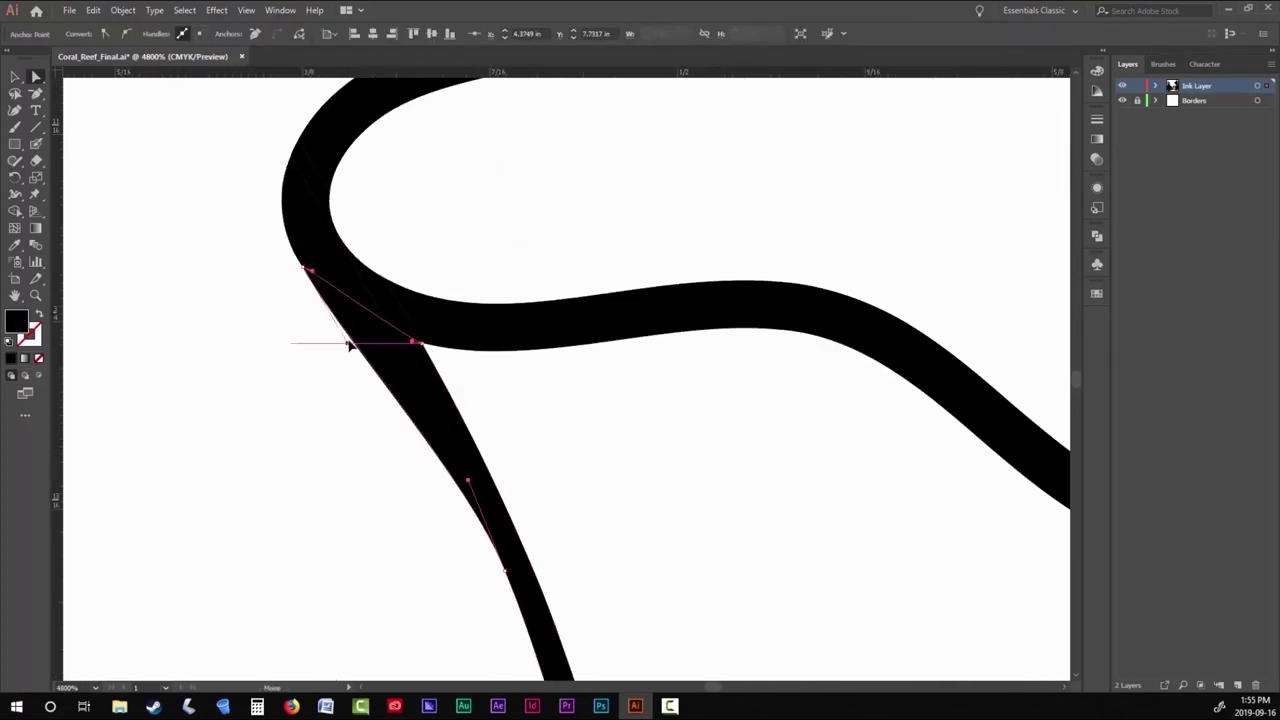
Delete the rock and seaweed line fragments overlapping the right-hand frog's left eye and head.
scroll(349, 343, down, 5)
scroll(543, 523, up, 3)
click(943, 586)
scroll(943, 586, up, 1)
scroll(773, 438, up, 3)
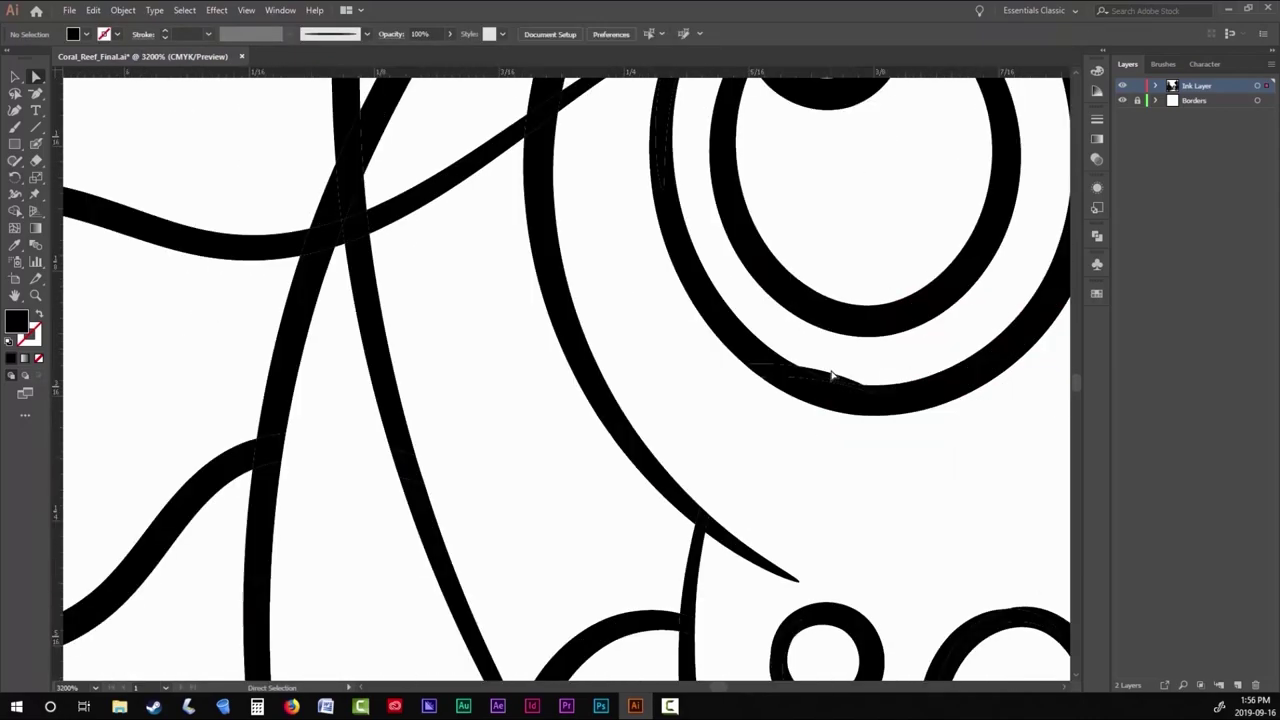
click(813, 277)
scroll(813, 277, down, 3)
scroll(672, 456, up, 2)
scroll(630, 360, up, 2)
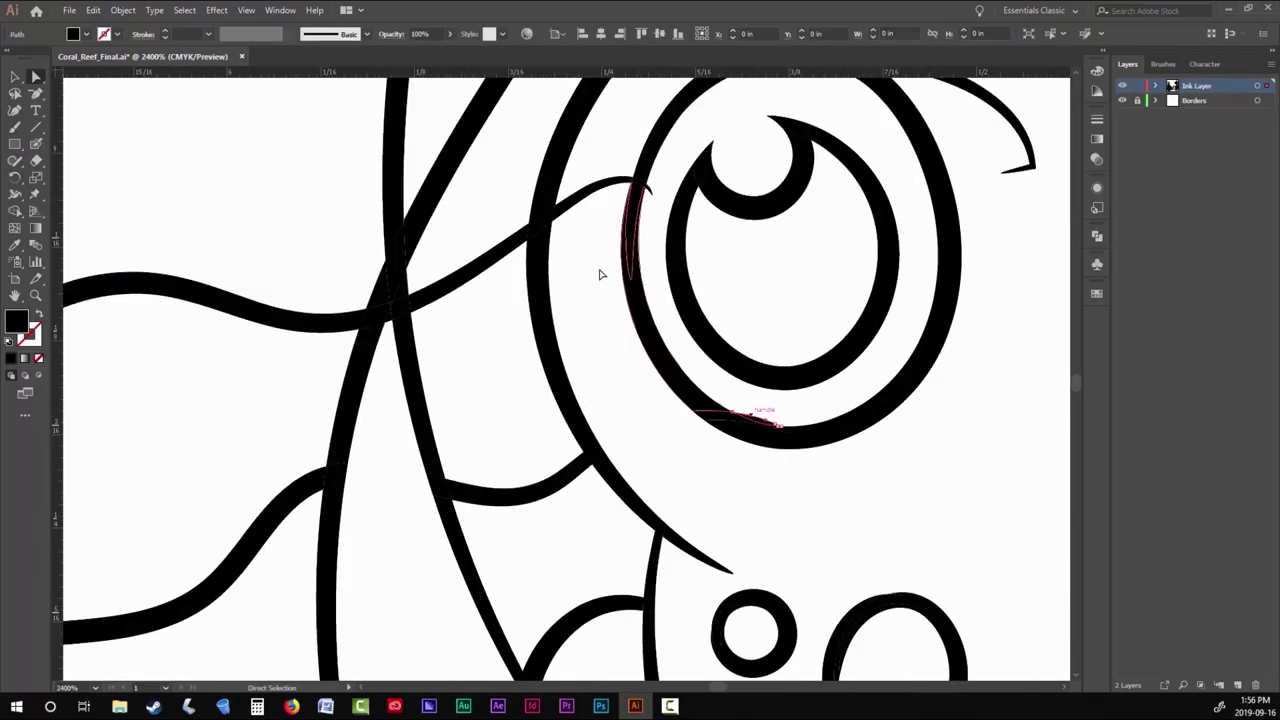
click(600, 274)
Trim the rock lines crossing the seaweed blades and the stray ledge ends beside the flower creatures.
scroll(834, 326, down, 2)
scroll(759, 318, left, 3)
scroll(759, 318, down, 5)
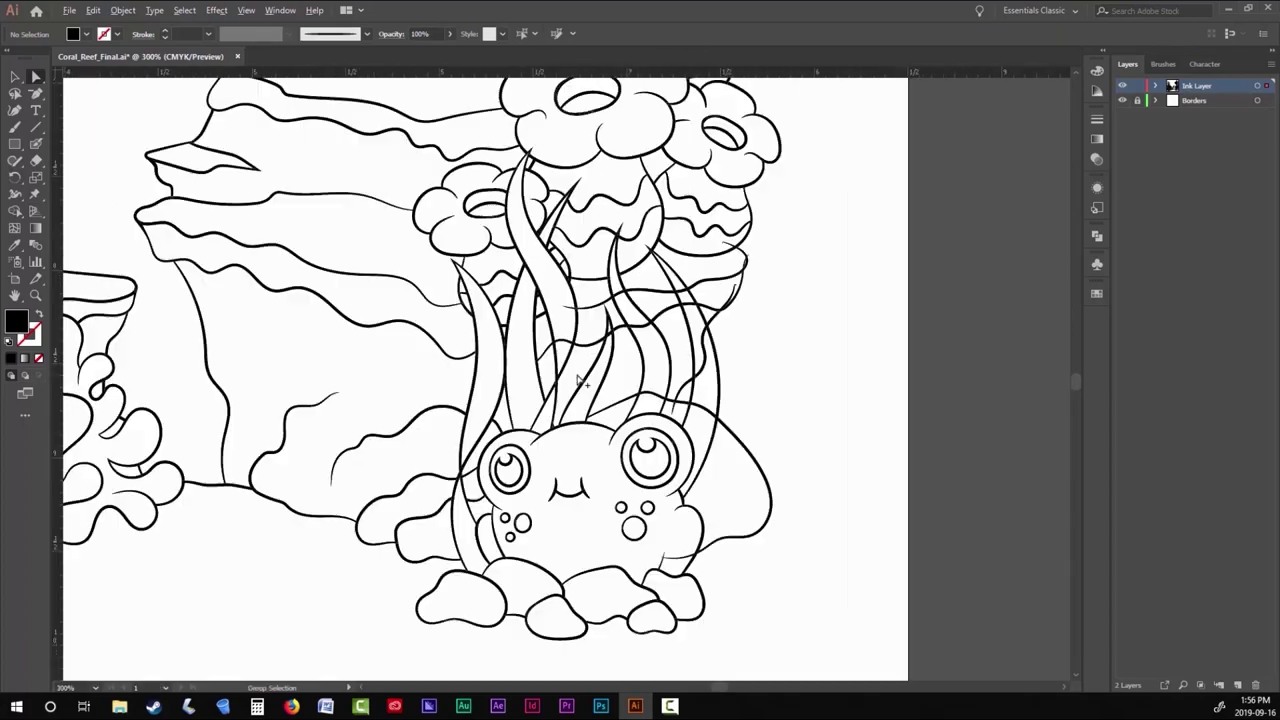
scroll(751, 257, up, 4)
scroll(870, 250, down, 4)
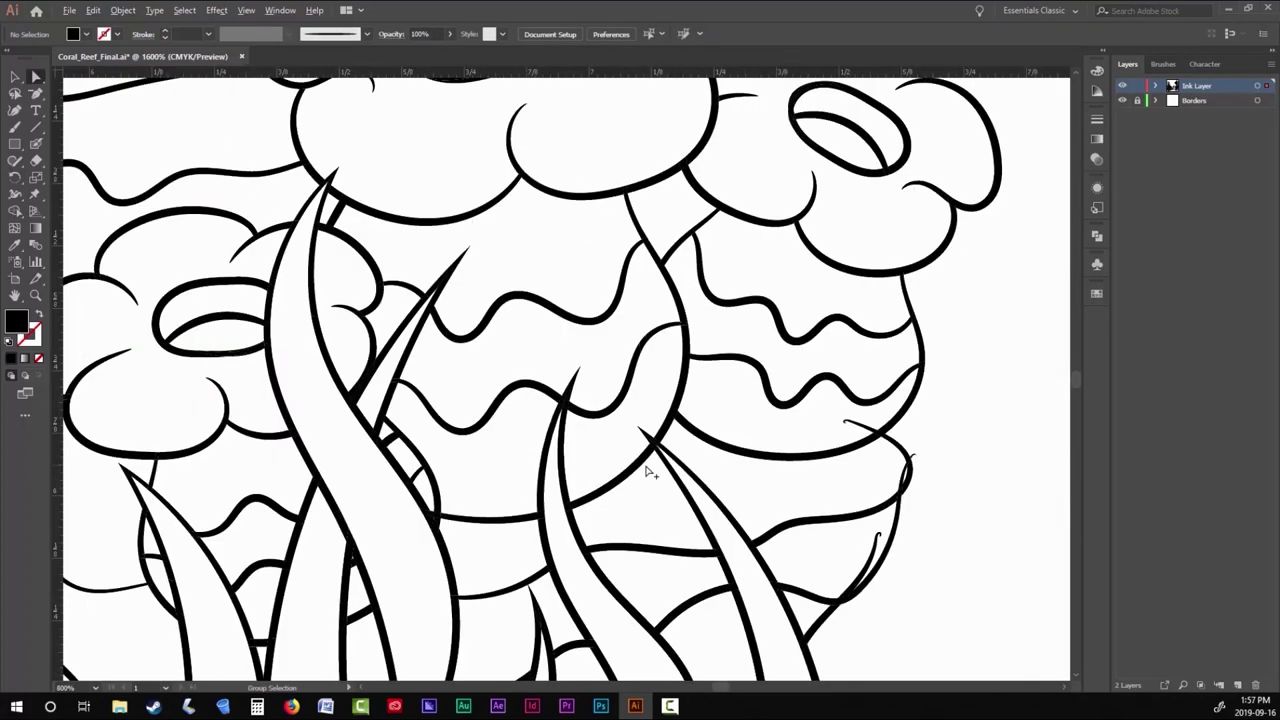
scroll(703, 280, up, 7)
scroll(858, 437, down, 7)
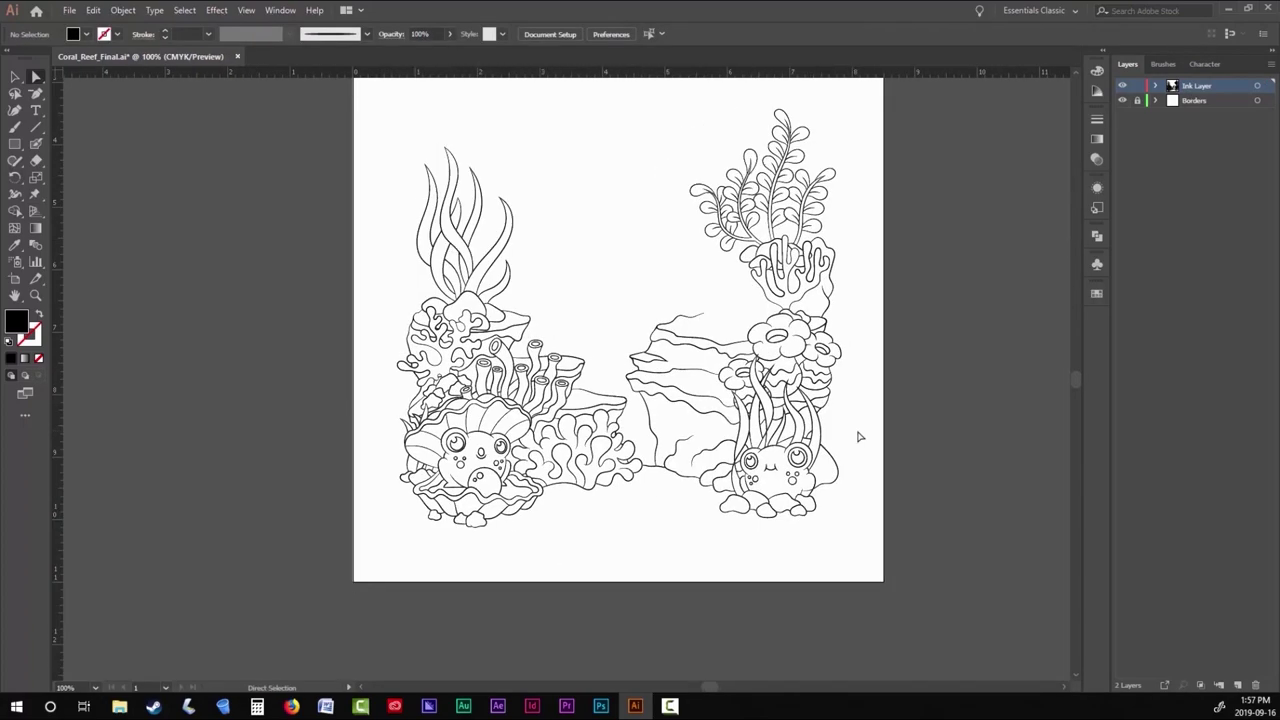
Paint a small rounded stone below the shell's right edge and set the stroke weight to 0.5 pt.
drag(366, 237, 363, 238)
scroll(522, 532, up, 6)
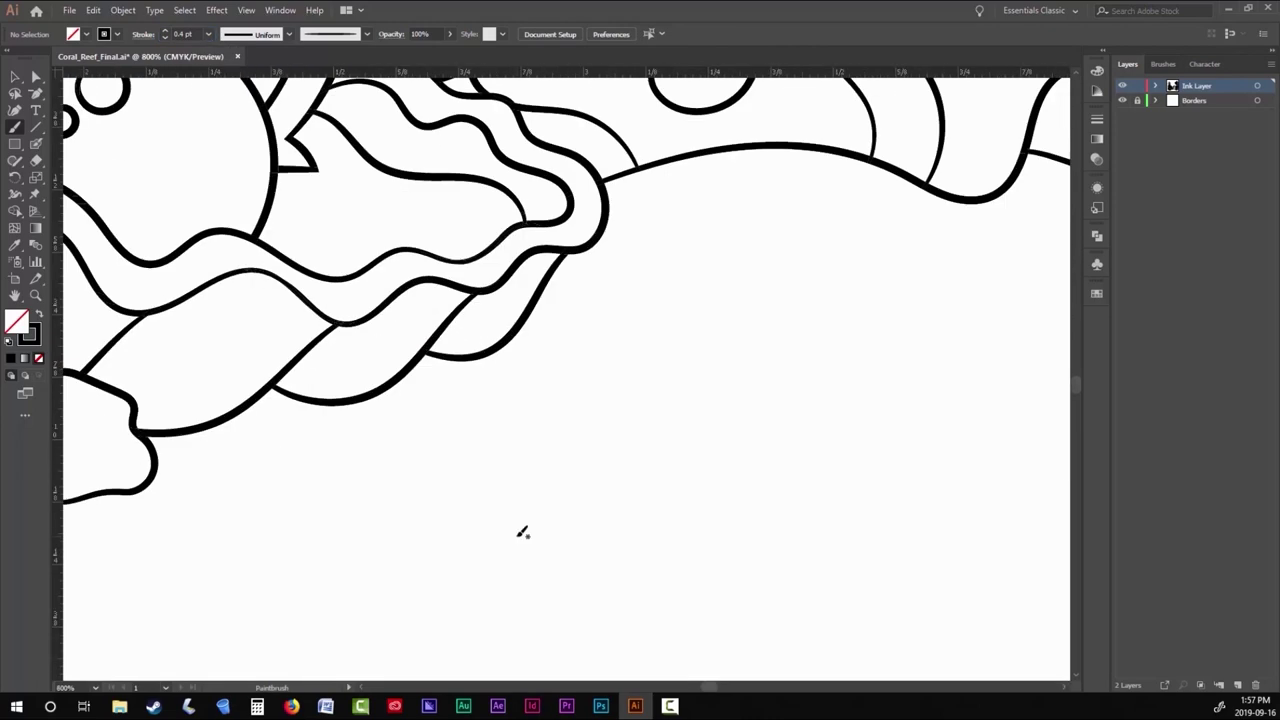
drag(440, 402, 441, 403)
scroll(441, 403, down, 4)
scroll(450, 420, up, 8)
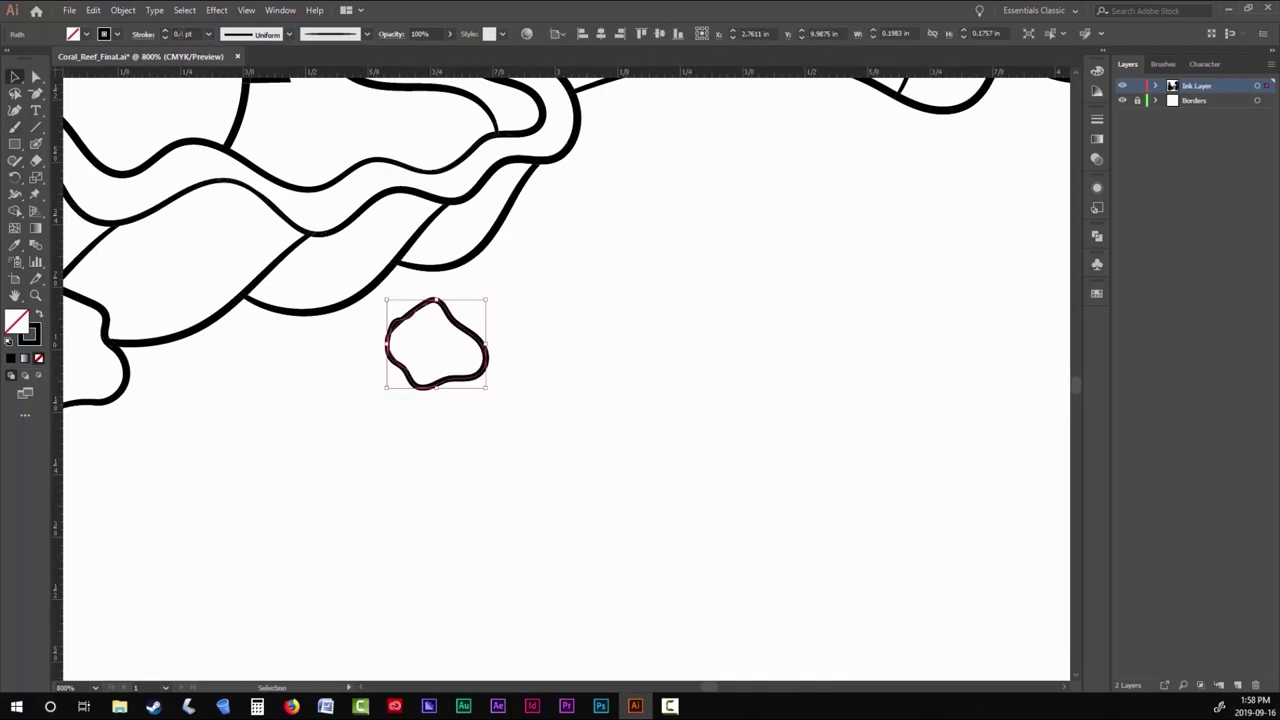
key(a)
scroll(551, 459, down, 5)
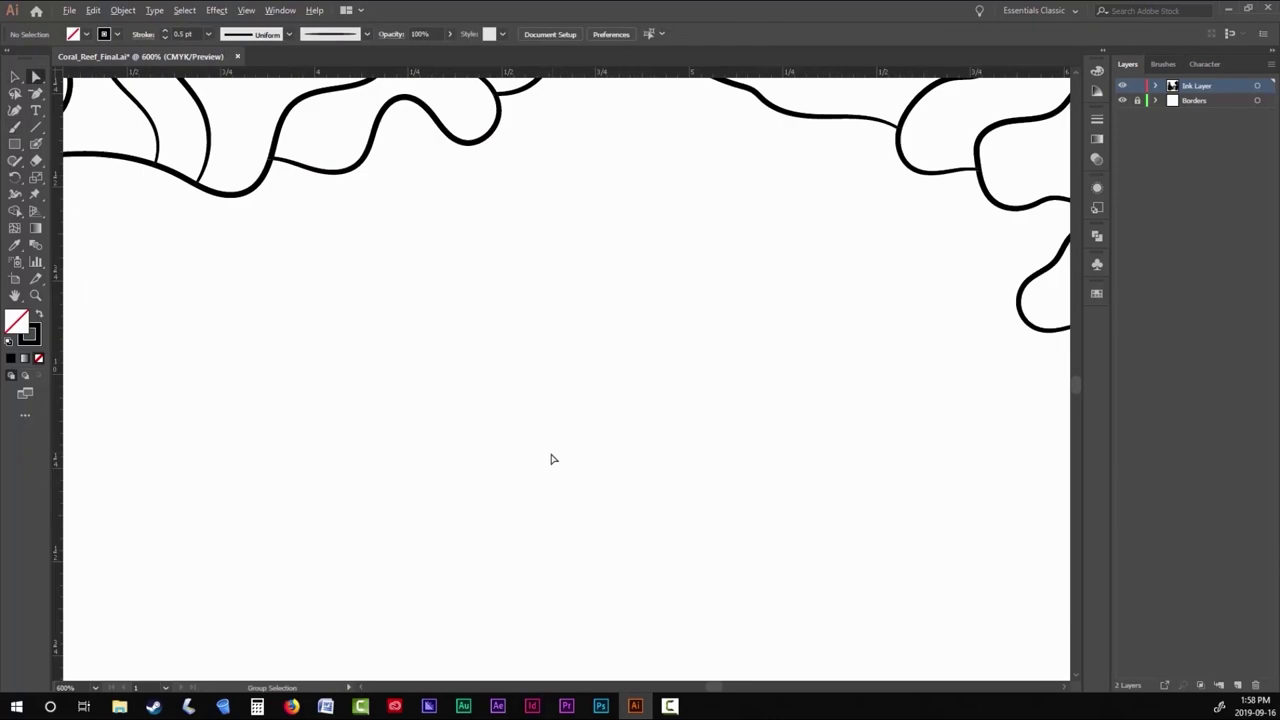
Paint small single and paired stones across the seabed below the lobed coral and around the right-hand frog's rocks.
scroll(494, 437, up, 3)
scroll(494, 437, left, 2)
mouse_move(574, 406)
mouse_down()
mouse_move(475, 393)
mouse_move(490, 313)
mouse_up()
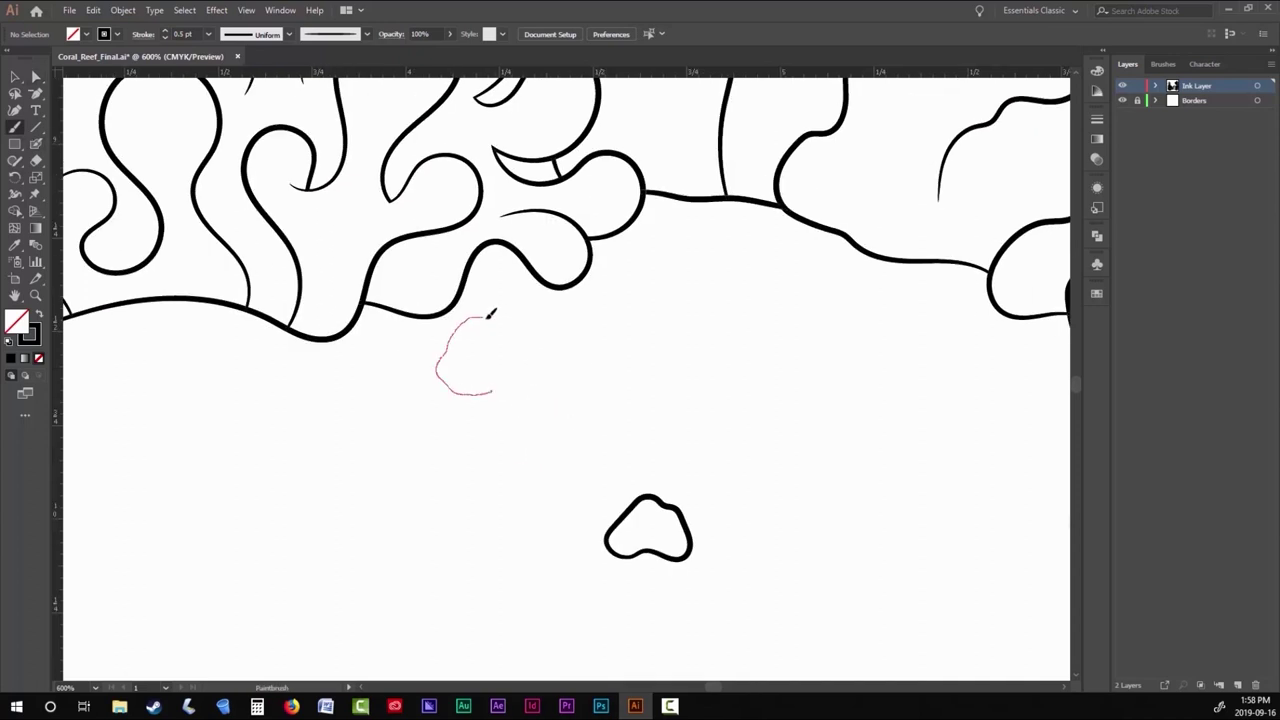
scroll(408, 366, down, 2)
scroll(408, 366, right, 5)
mouse_move(533, 365)
mouse_down()
mouse_move(516, 342)
mouse_move(480, 335)
mouse_up()
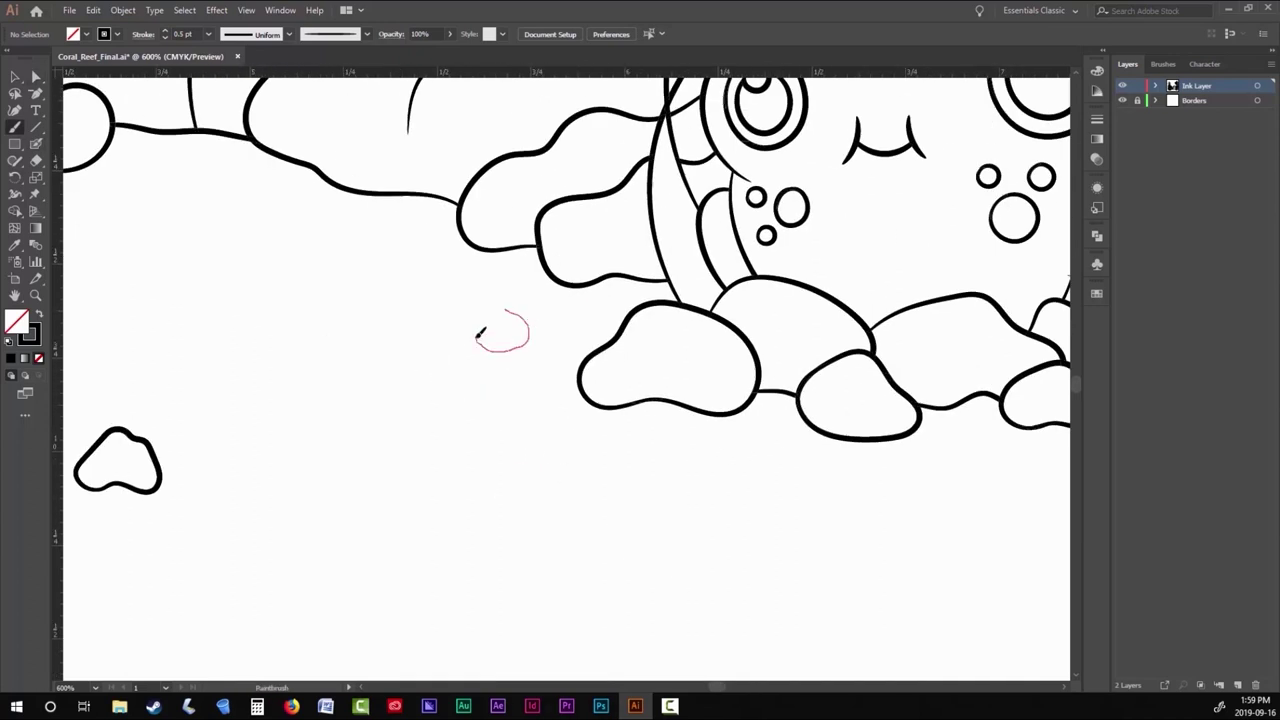
drag(521, 453, 499, 376)
mouse_move(508, 410)
mouse_down()
mouse_move(592, 407)
mouse_move(518, 426)
mouse_move(478, 402)
mouse_move(515, 405)
mouse_up()
scroll(798, 361, up, 2)
scroll(566, 379, down, 5)
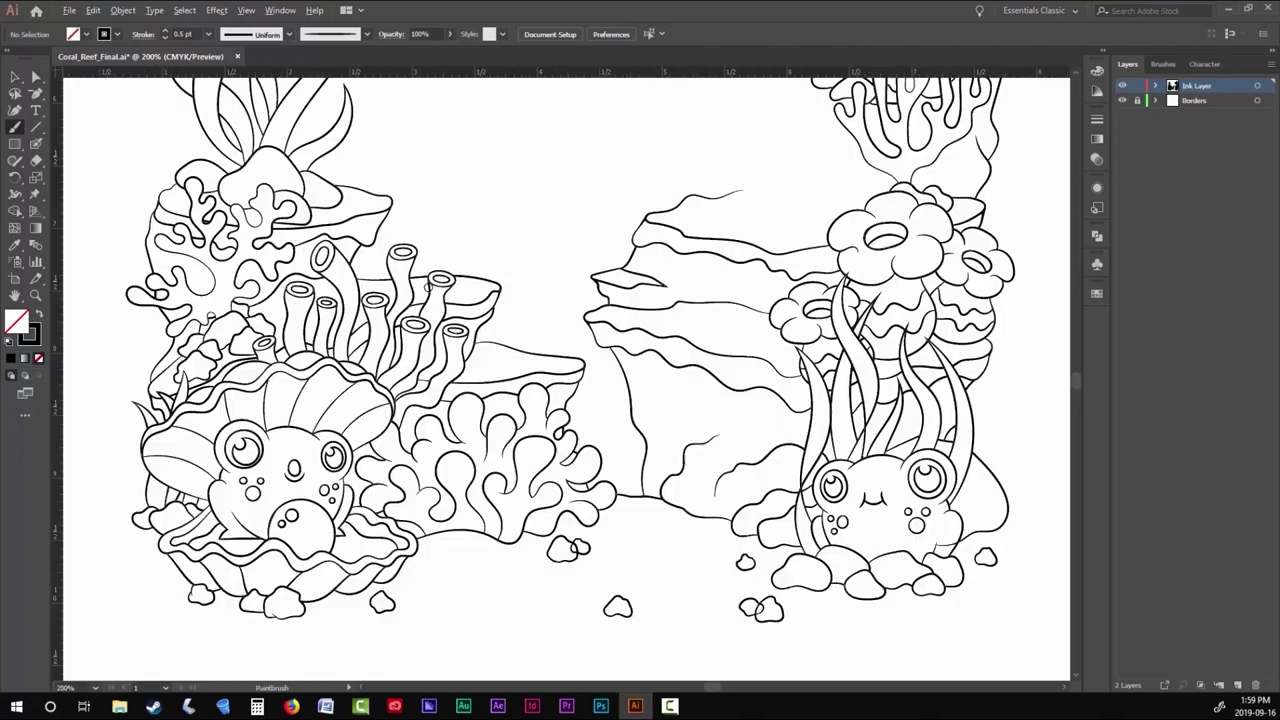
Paint small stones on top of the left reef's lowest ledge and along the right-hand rock ledges.
scroll(365, 385, up, 5)
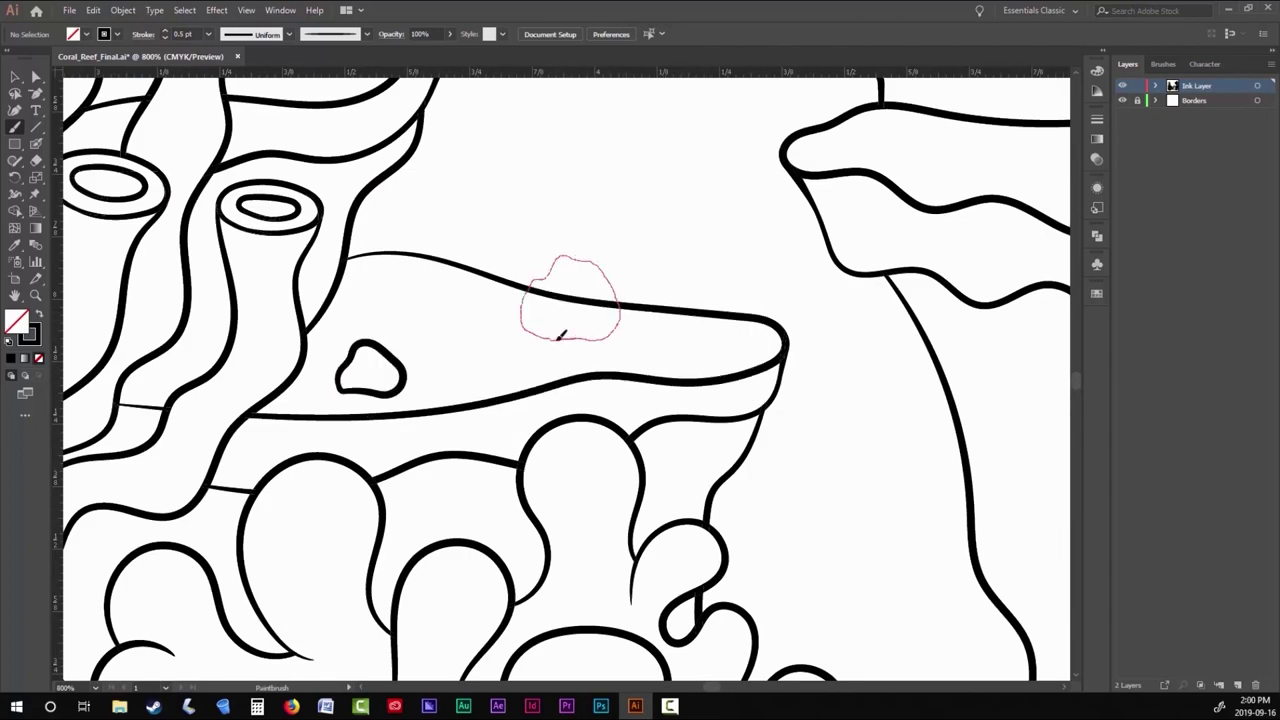
drag(560, 336, 562, 338)
drag(614, 300, 620, 305)
scroll(620, 300, up, 5)
mouse_move(370, 372)
mouse_down()
mouse_move(415, 330)
mouse_move(412, 342)
mouse_up()
scroll(620, 380, right, 5)
mouse_move(531, 388)
mouse_down()
mouse_move(530, 332)
mouse_move(524, 364)
mouse_up()
scroll(524, 364, down, 10)
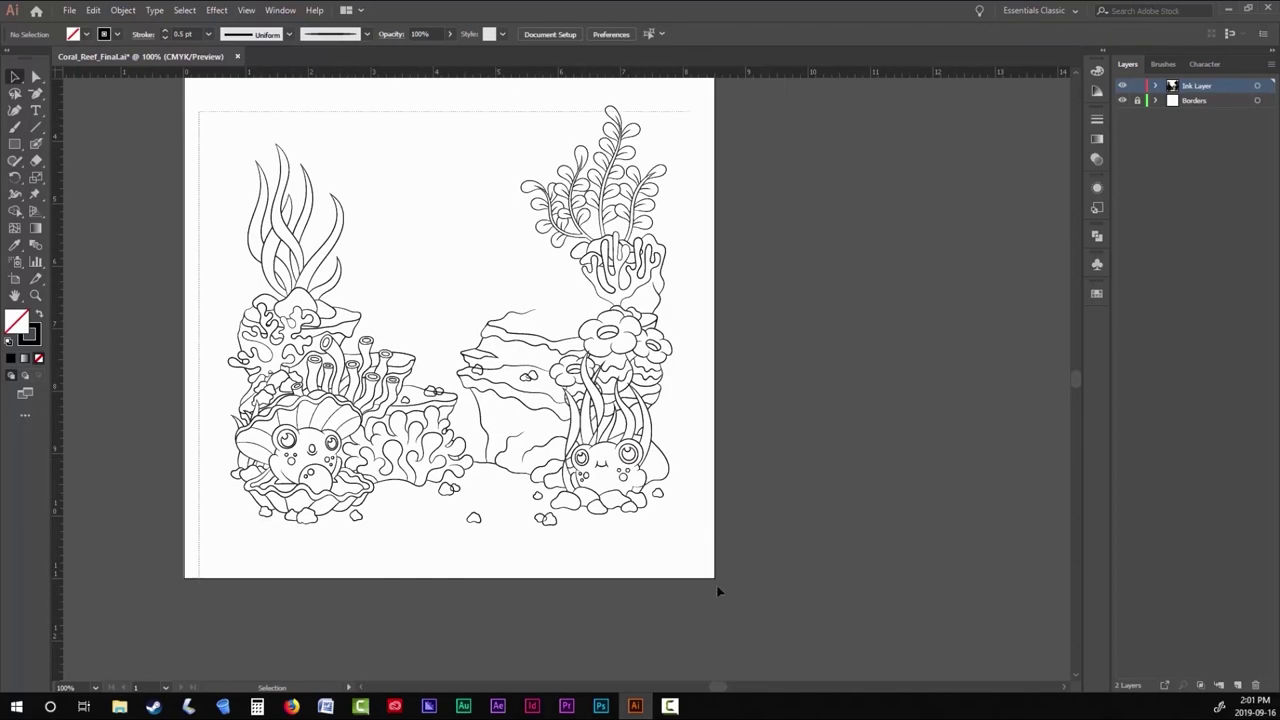
Select all the artwork, apply Expand Appearance to the brush strokes, and deselect everything.
key(v)
key(ctrl+a)
right_click(160, 172)
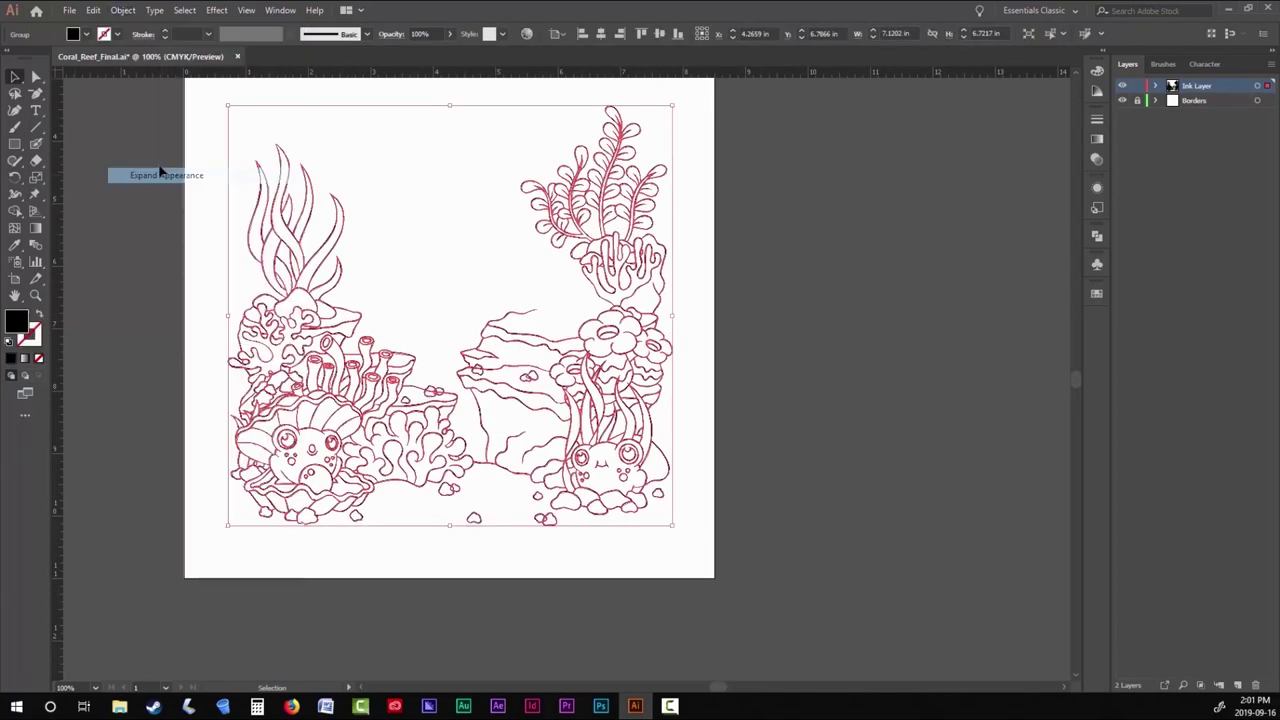
click(160, 175)
key(ctrl+shift+a)
Trim the overlapping outlines of the paired stones on the seabed and the stones on the right-hand ledges.
key(a)
scroll(588, 146, up, 15)
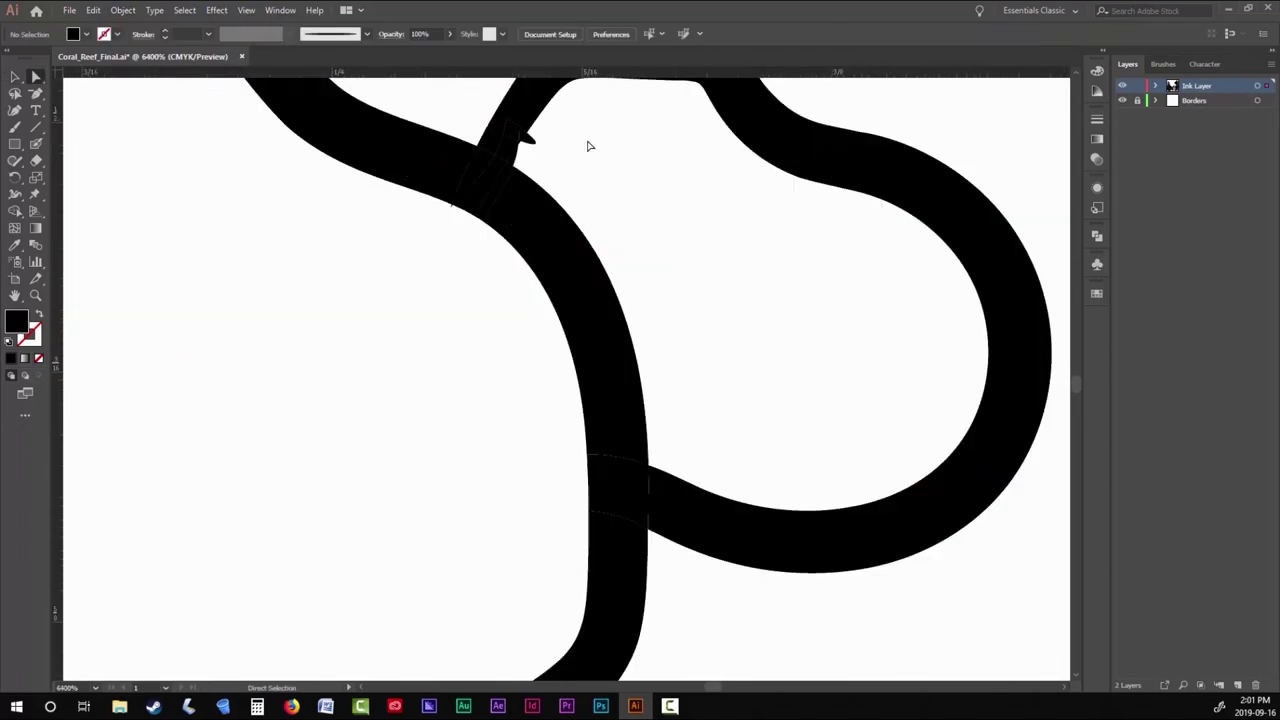
scroll(588, 146, down, 15)
scroll(737, 477, up, 5)
scroll(689, 423, down, 2)
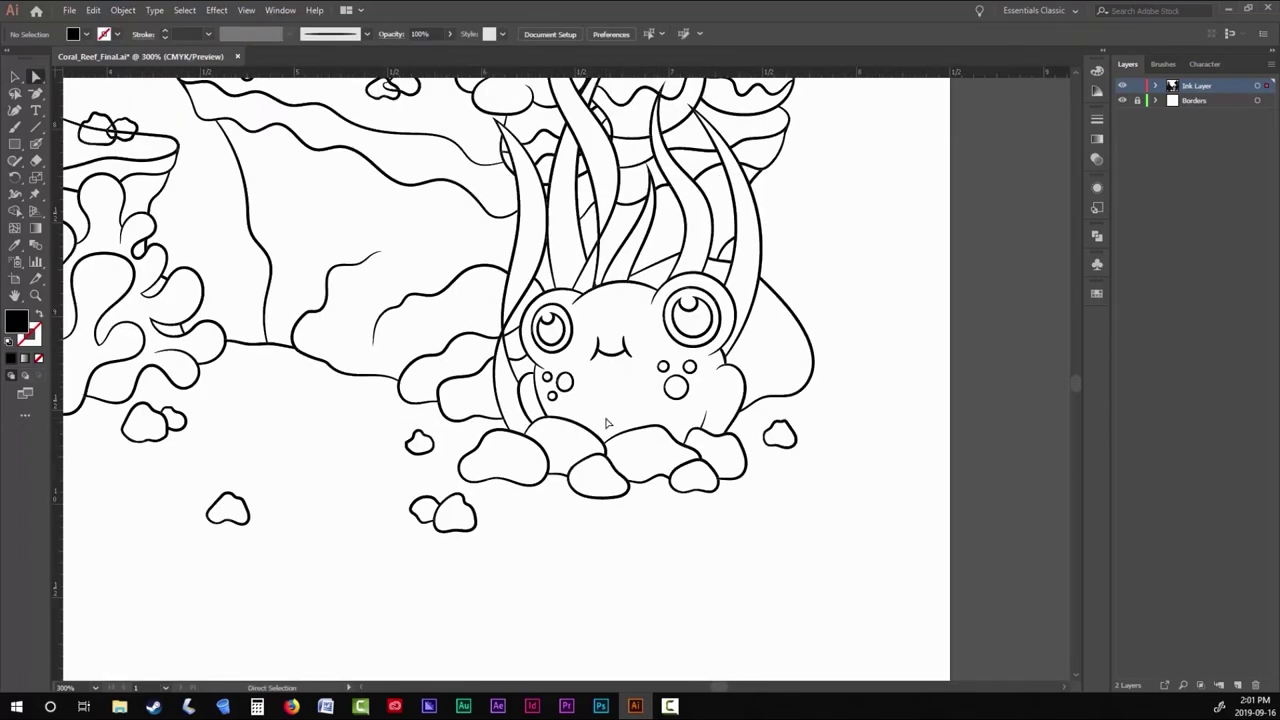
scroll(314, 266, down, 2)
scroll(540, 320, up, 6)
scroll(509, 294, down, 4)
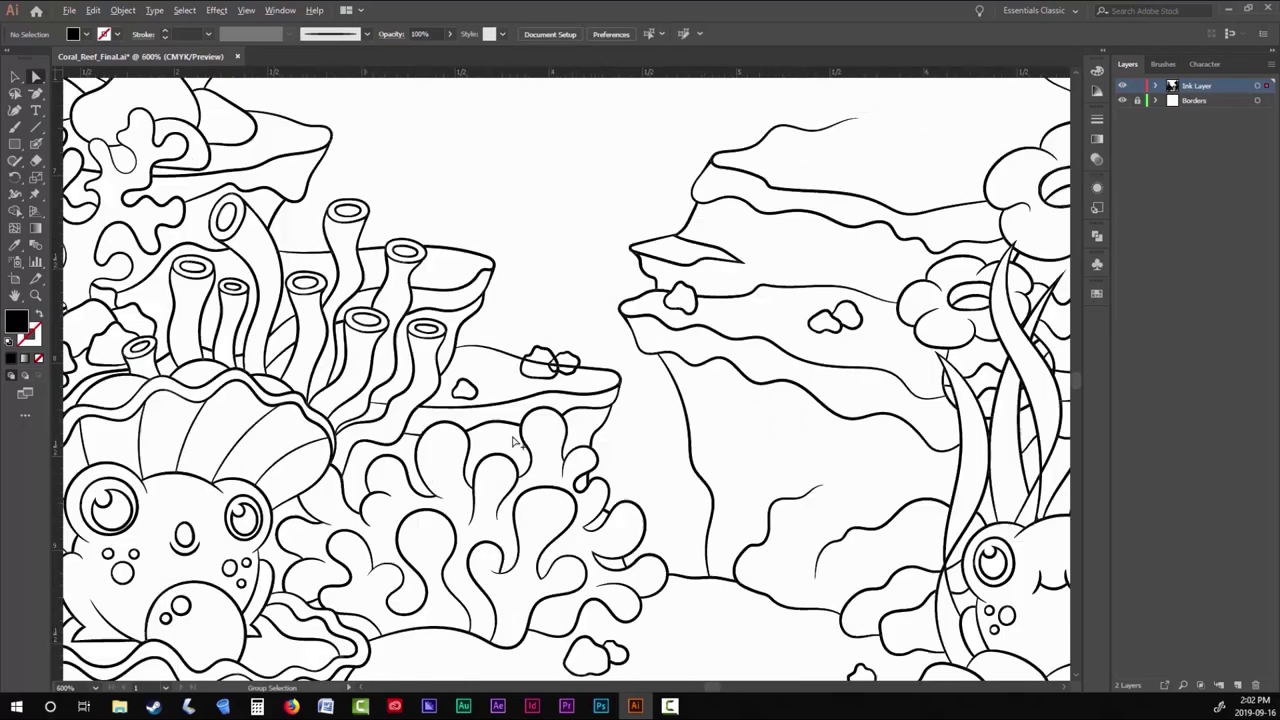
Remove the overlapping outline pieces of the paired stones on the left reef's lowest ledge.
scroll(513, 441, up, 5)
scroll(634, 251, down, 6)
scroll(737, 337, up, 4)
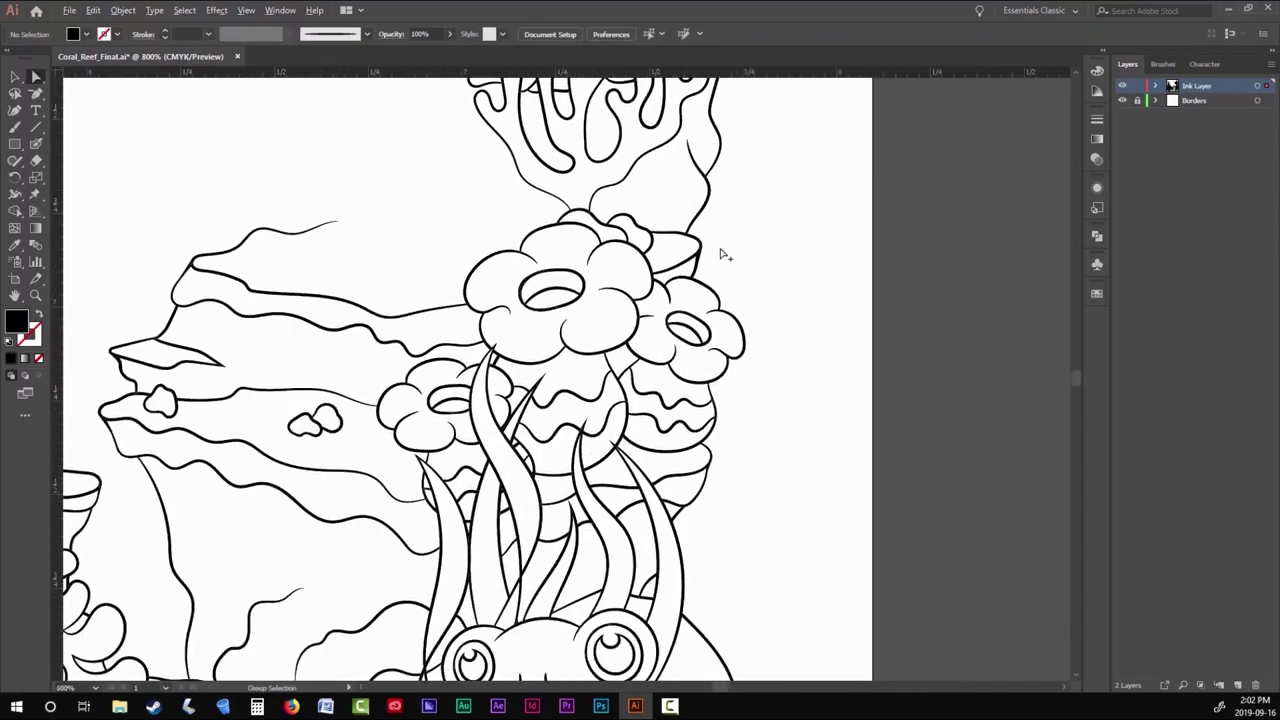
Examine the linework around the flower creatures, seaweed, right-hand frog and seabed for leftover overlaps.
scroll(720, 254, up, 6)
scroll(834, 420, down, 5)
scroll(648, 365, up, 3)
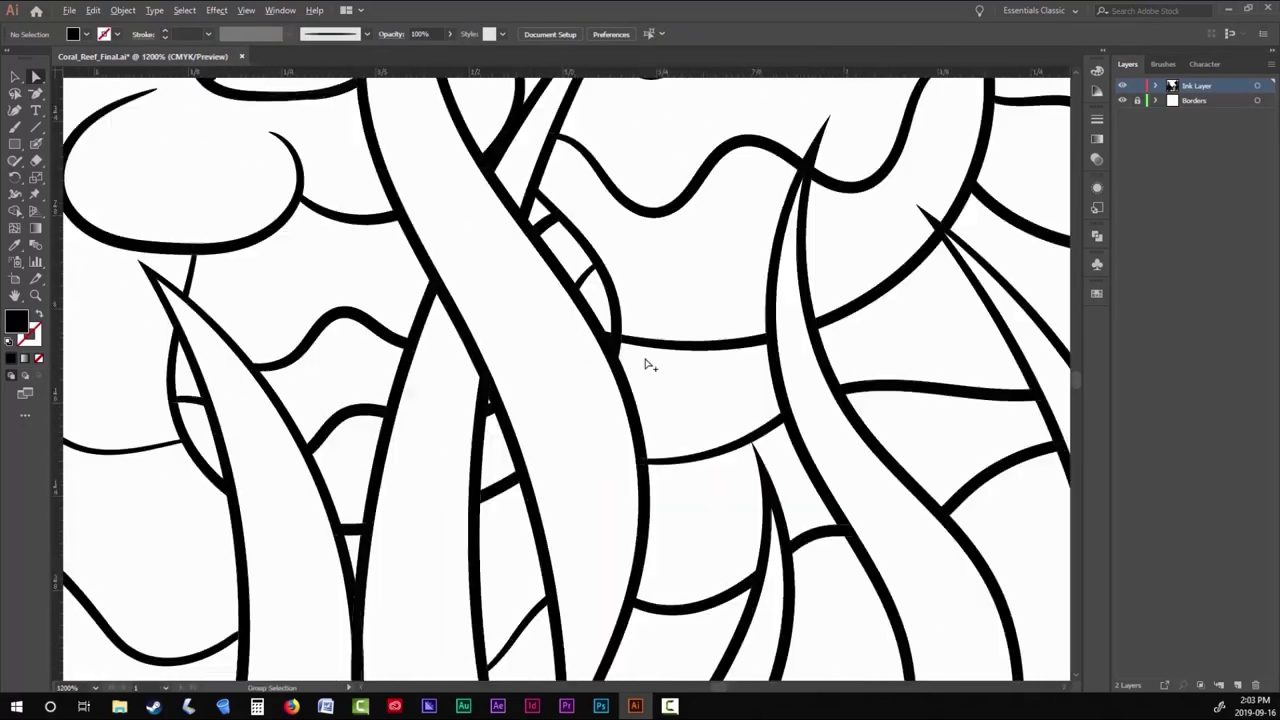
scroll(457, 414, down, 5)
scroll(586, 400, up, 2)
scroll(400, 434, down, 2)
scroll(577, 561, up, 1)
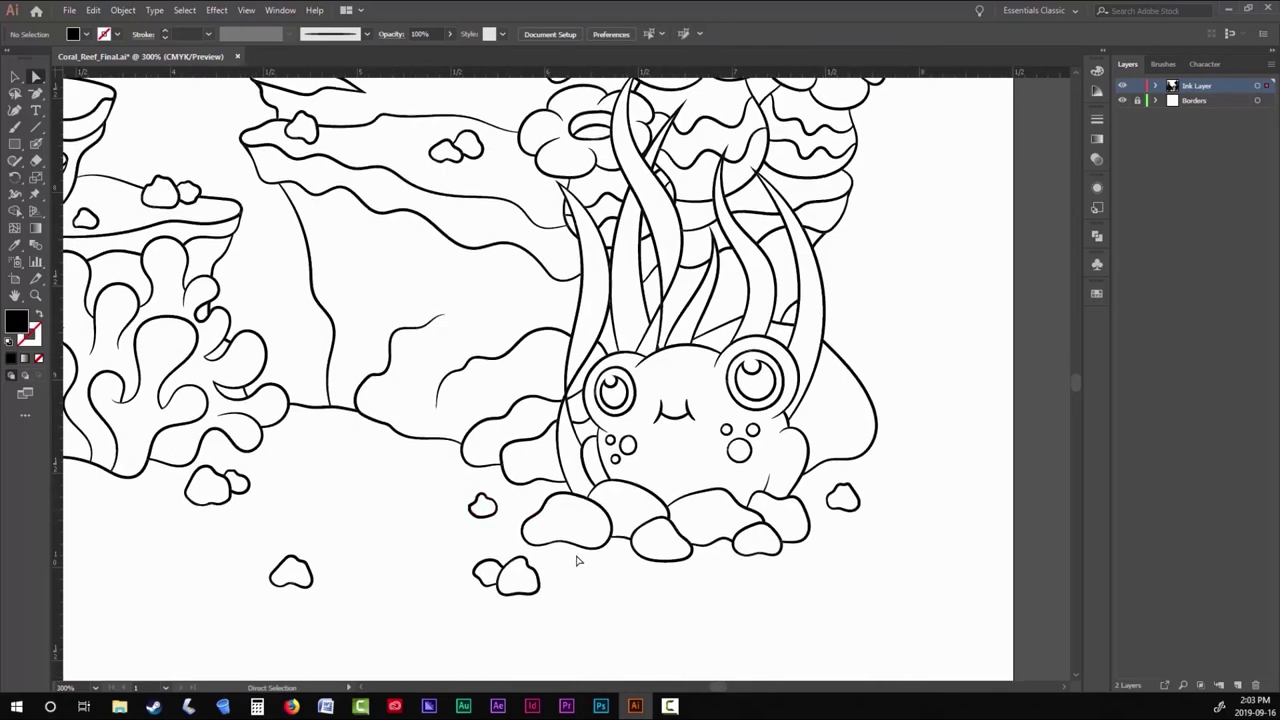
scroll(600, 550, left, 5)
scroll(600, 540, up, 6)
key(ctrl+0)
click(69, 10)
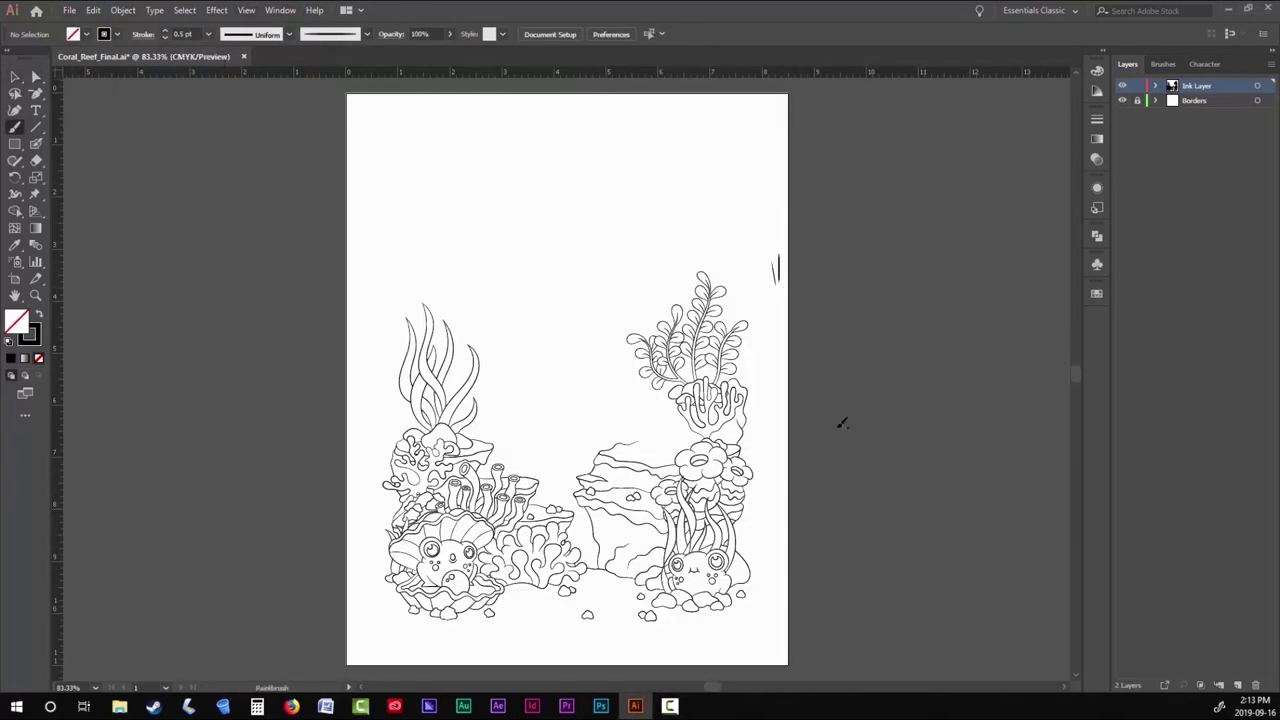
Ink a frog's body outline, eye bulges, legs and feet on the top ledge of the right-hand rock.
scroll(725, 415, up, 4)
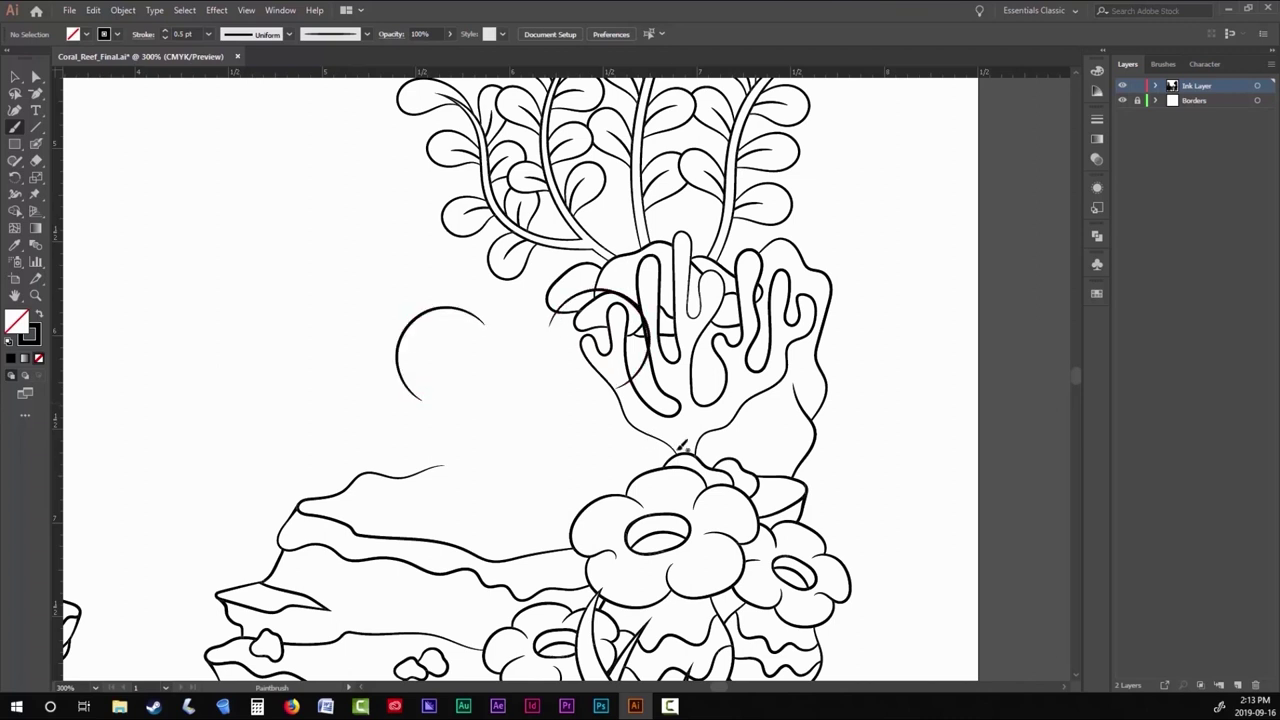
scroll(451, 378, down, 1)
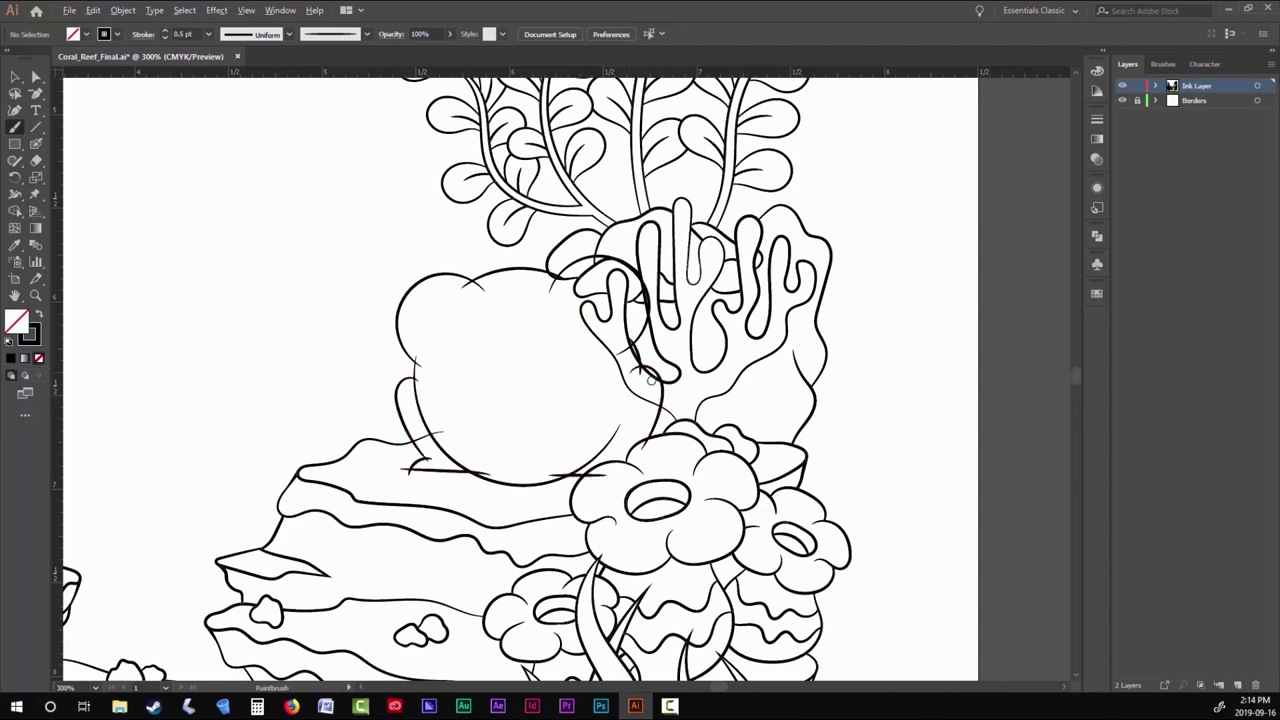
scroll(651, 380, up, 2)
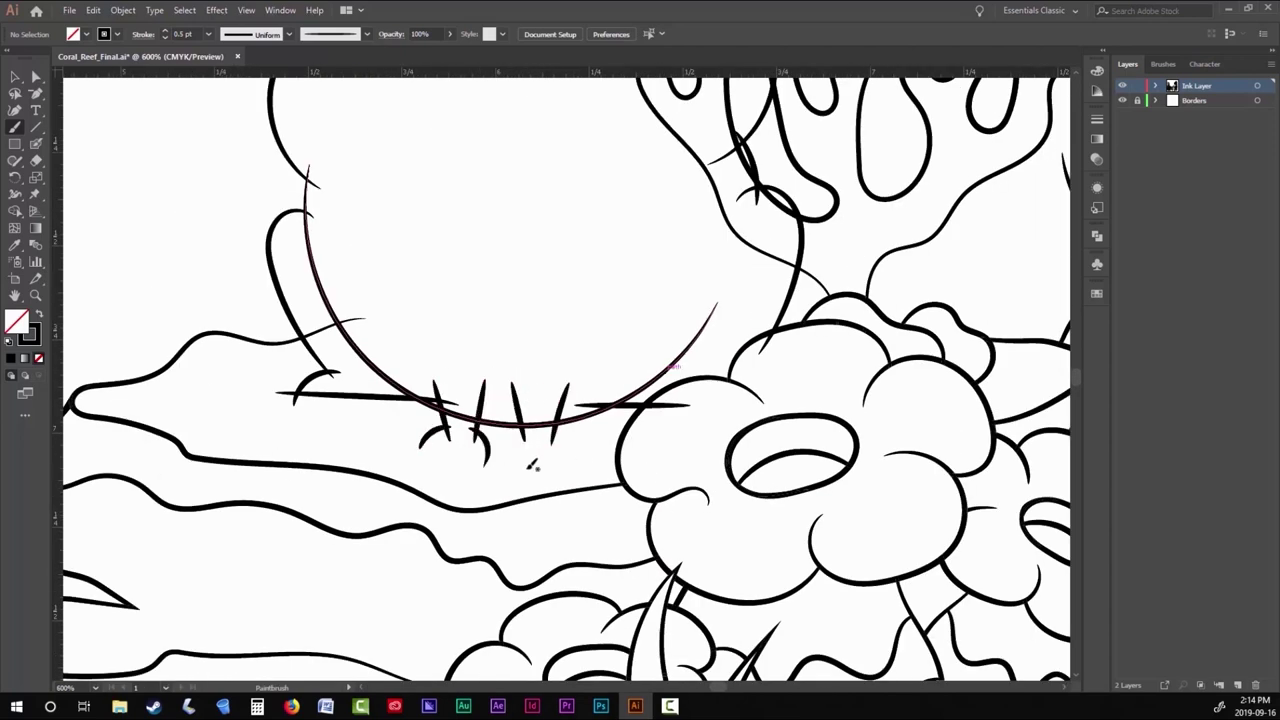
scroll(505, 449, down, 3)
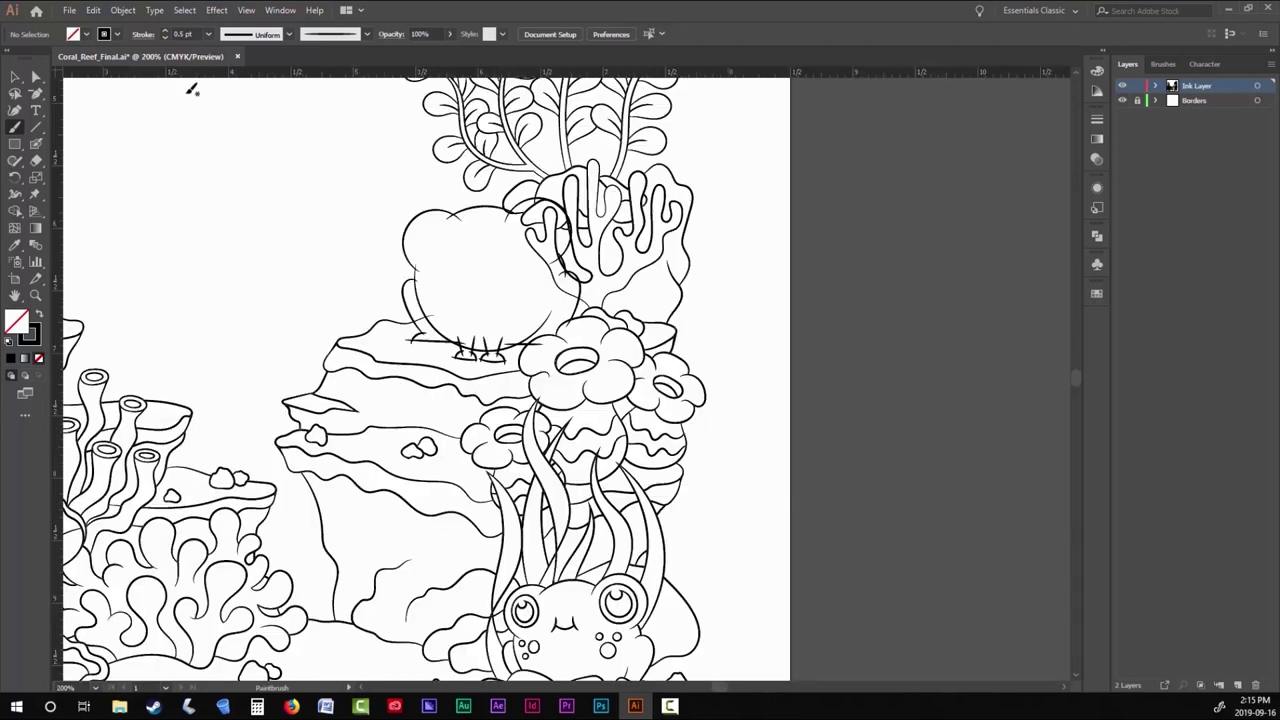
Select all the artwork and apply Expand Appearance to the new frog's brush strokes.
key(v)
key(ctrl+a)
click(123, 10)
click(143, 57)
Trim the overlapping outline ends around the upper frog's back leg, front feet and lower body.
scroll(457, 260, up, 4)
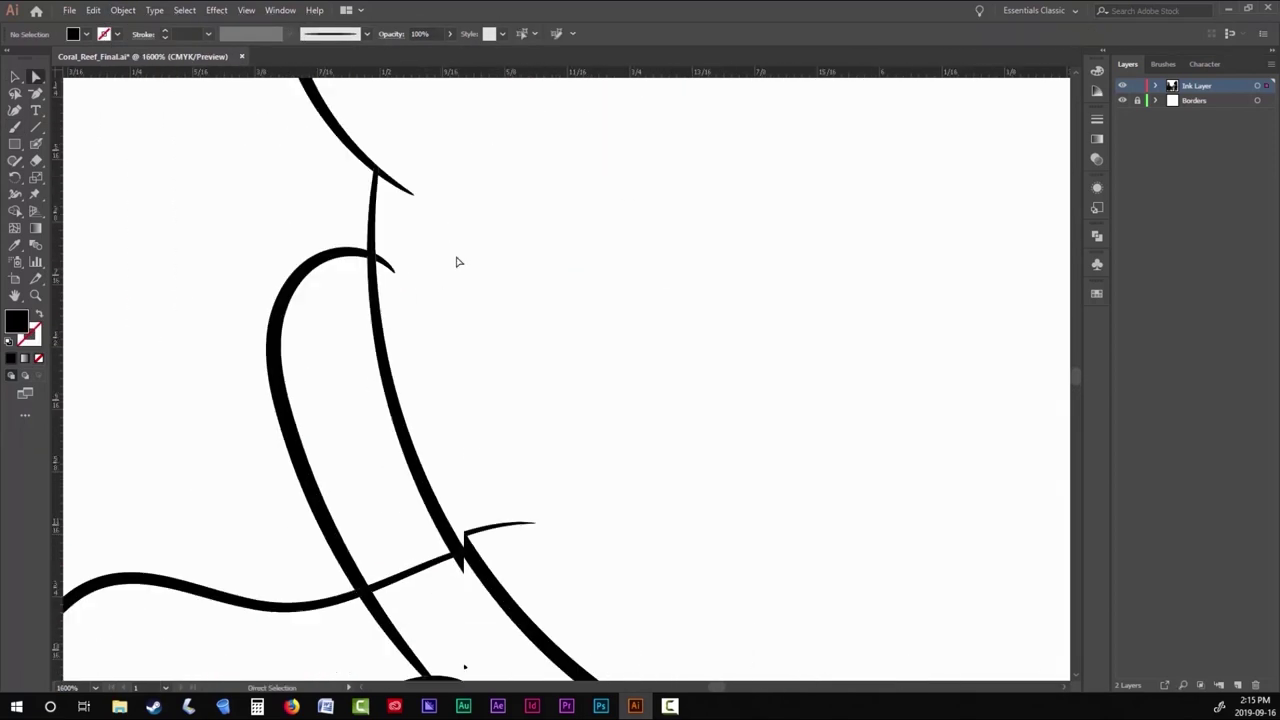
scroll(457, 531, down, 1)
key(a)
key(ctrl+shift+a)
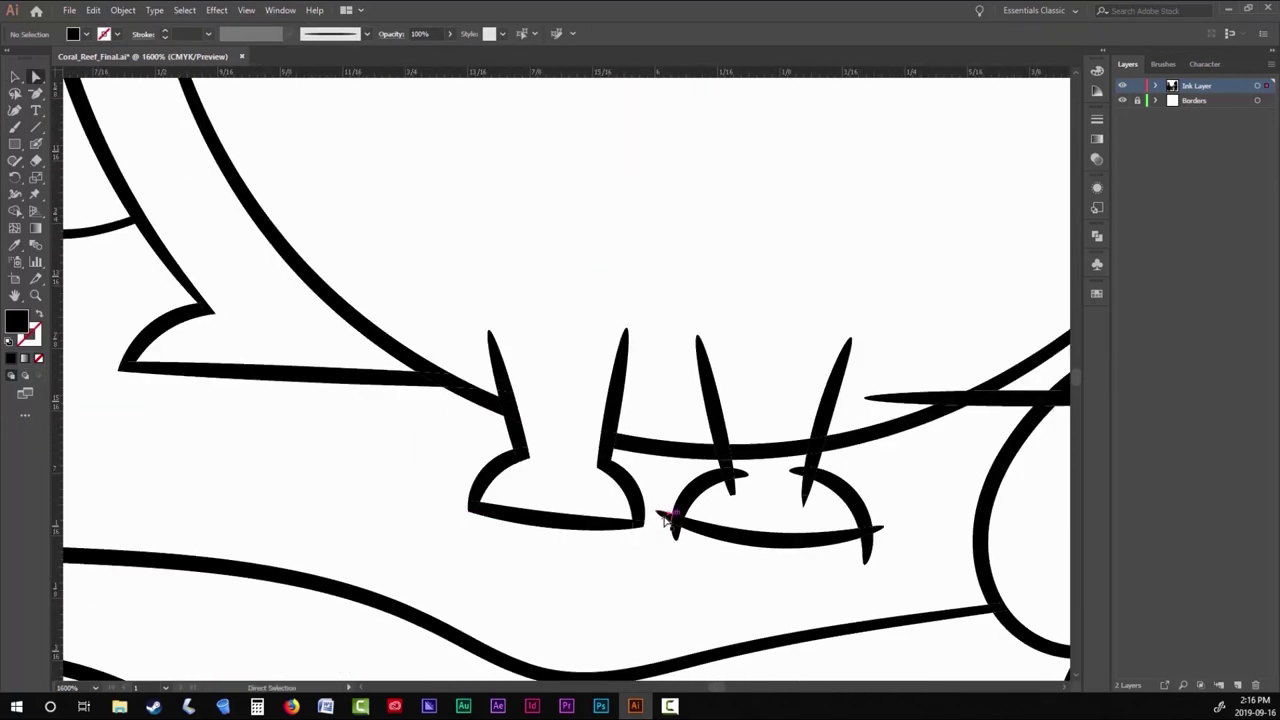
scroll(700, 366, right, 6)
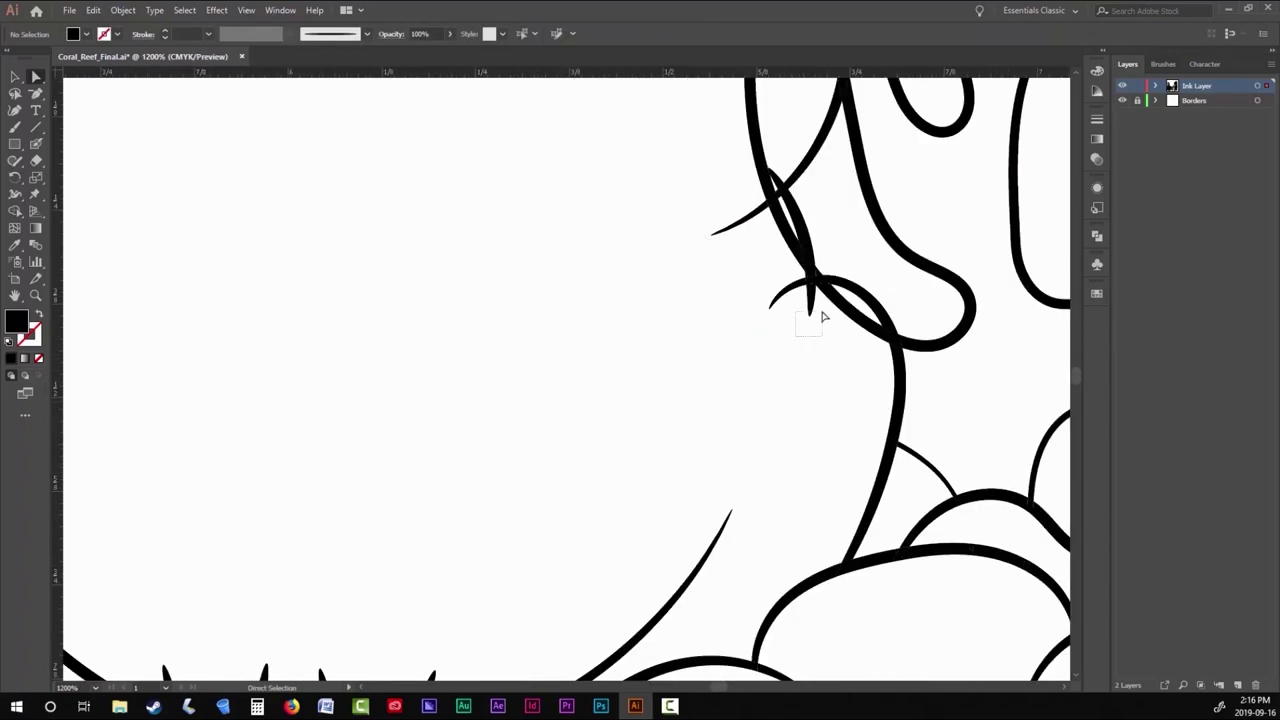
Remove the coral line pieces inside the upper frog's body and larger eye bulge, trimming the crossing outlines.
scroll(820, 314, up, 1)
scroll(794, 357, up, 3)
scroll(677, 437, down, 1)
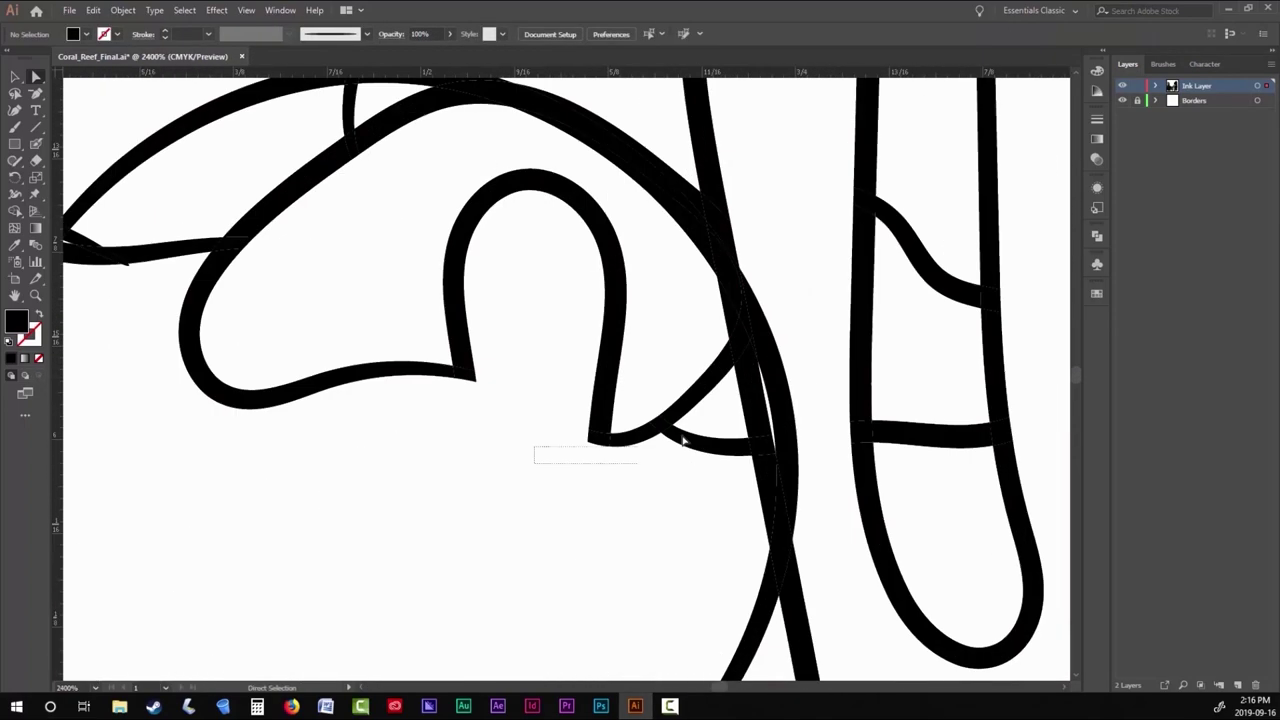
drag(698, 368, 732, 323)
scroll(283, 514, down, 3)
scroll(340, 510, up, 1)
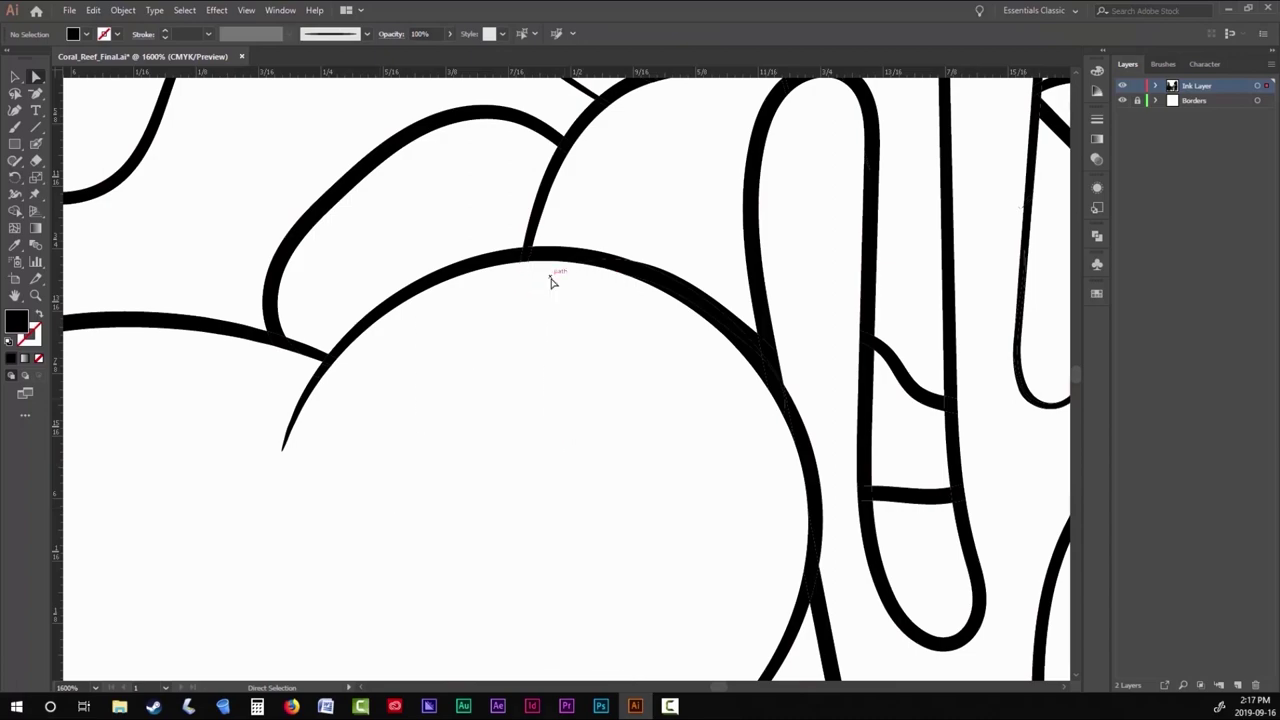
scroll(600, 360, down, 2)
Ink a round eye ring inside the upper frog's larger eye bulge beside the coral.
key(ctrl+1)
key(b)
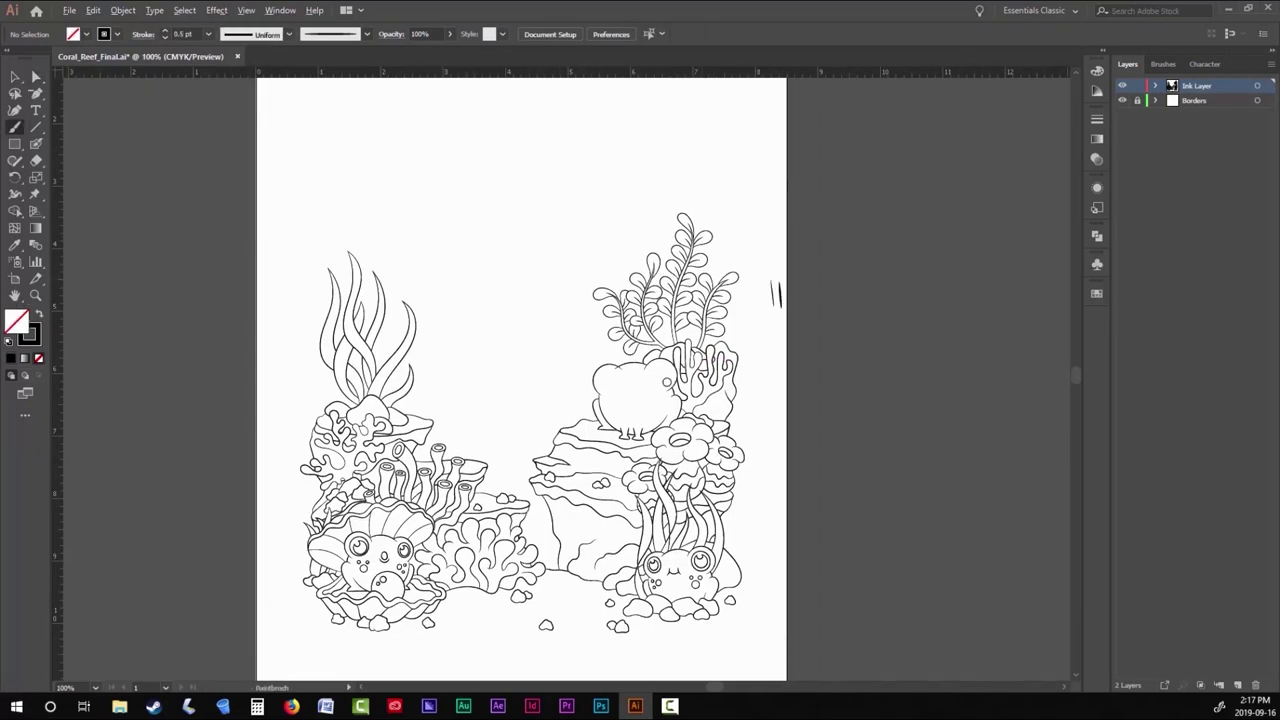
scroll(658, 385, up, 5)
drag(614, 350, 608, 340)
drag(411, 368, 557, 394)
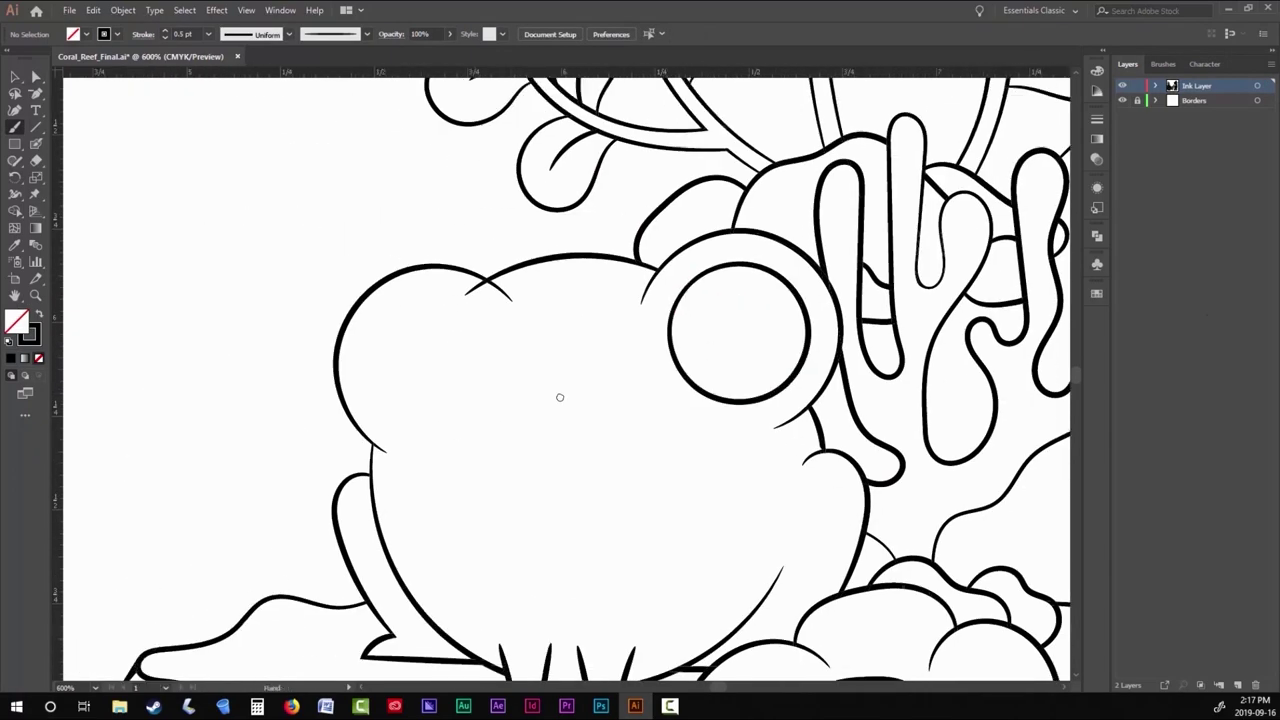
Ink an oval eye ring inside the upper frog's smaller eye bulge, redoing the first stroke.
drag(443, 383, 503, 322)
mouse_move(452, 355)
mouse_down()
mouse_move(445, 385)
mouse_move(533, 345)
mouse_up()
key(ctrl+z)
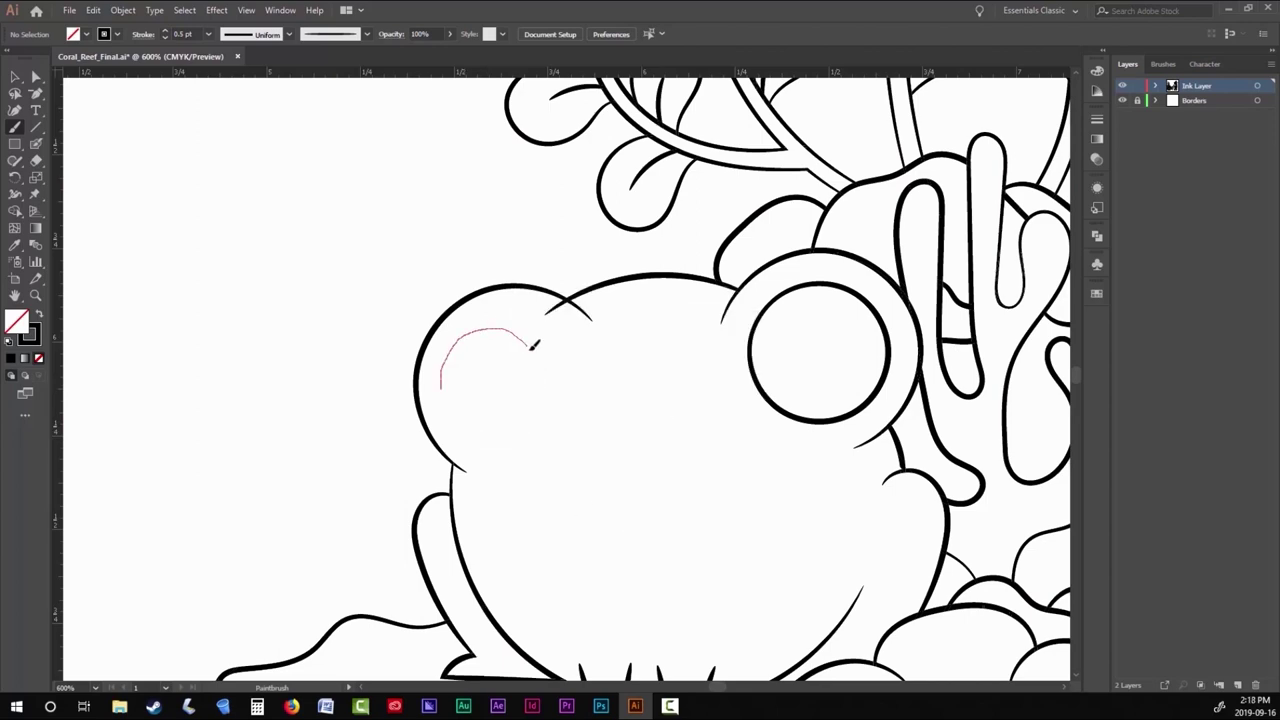
drag(446, 386, 444, 388)
scroll(486, 386, down, 3)
scroll(600, 300, up, 5)
drag(575, 190, 566, 205)
scroll(566, 205, down, 4)
scroll(384, 247, up, 2)
drag(426, 198, 494, 210)
mouse_move(386, 289)
mouse_down()
mouse_move(455, 224)
mouse_move(420, 205)
mouse_up()
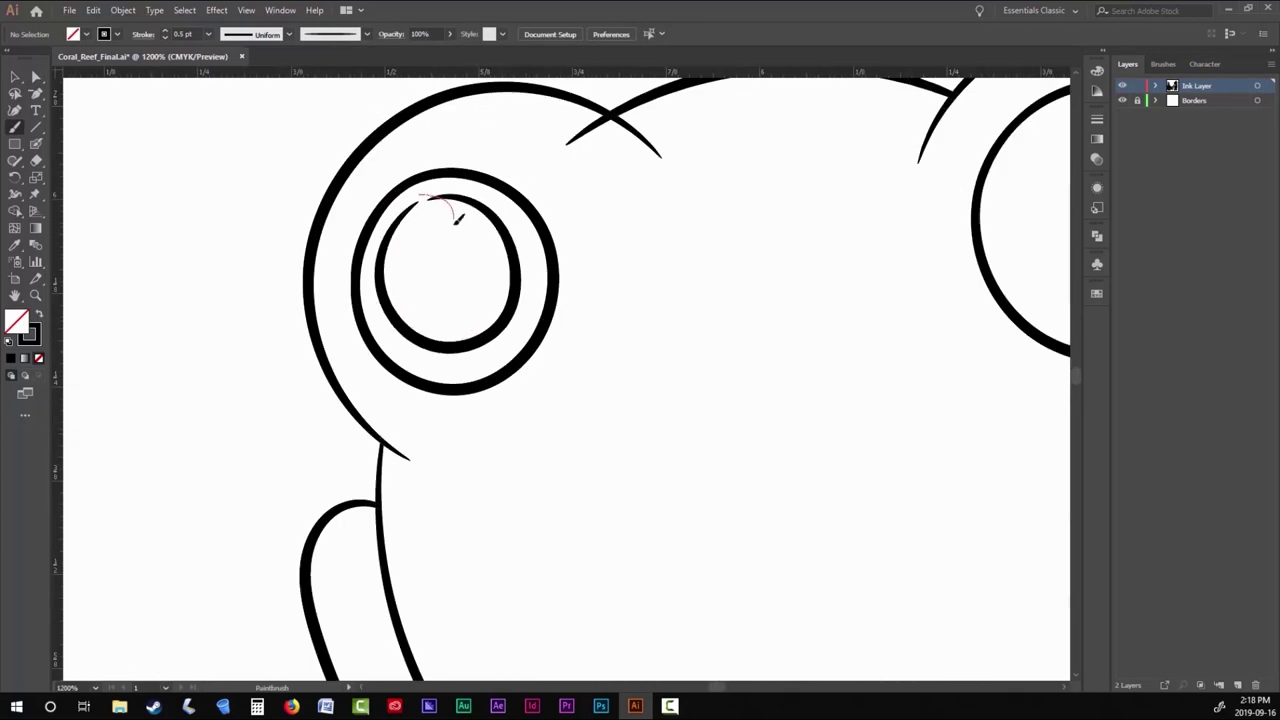
scroll(457, 209, down, 5)
scroll(443, 266, up, 3)
scroll(443, 266, up, 3)
key(ctrl+z)
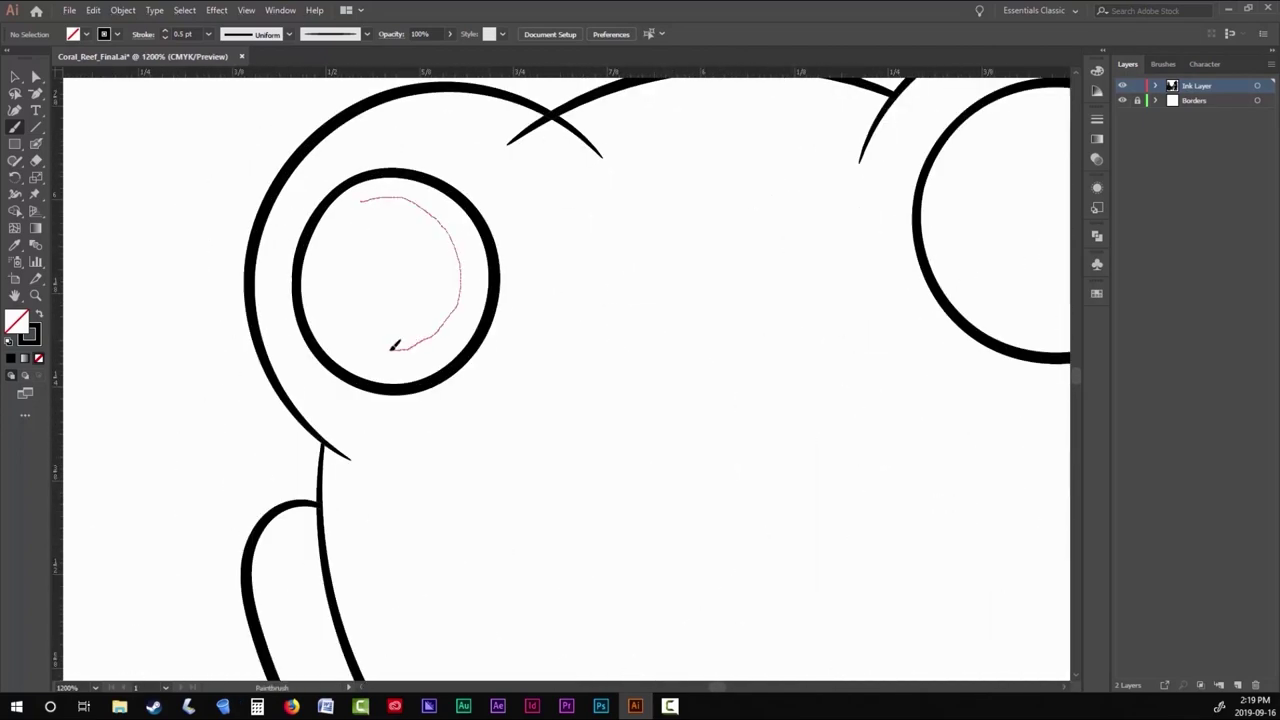
Ink the iris rings and small highlight circles in both of the upper frog's eyes.
drag(395, 345, 363, 199)
scroll(413, 300, down, 2)
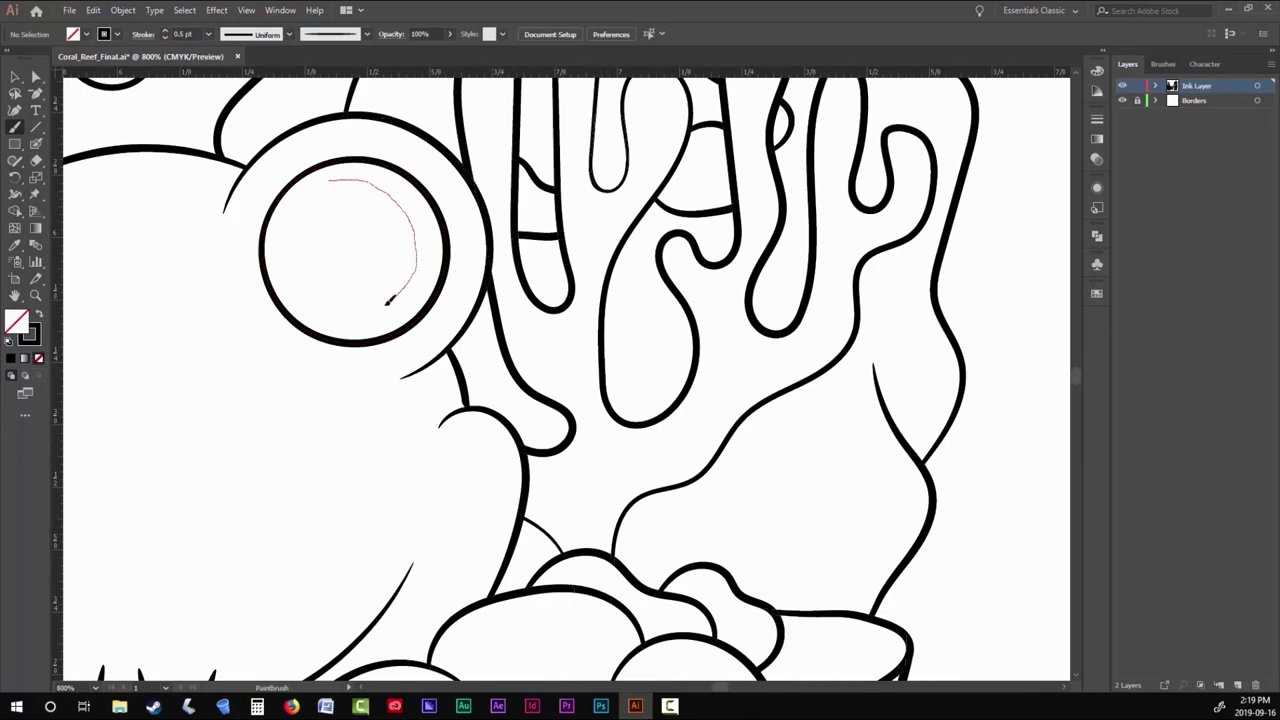
mouse_move(388, 300)
mouse_down()
mouse_move(292, 265)
mouse_move(380, 187)
mouse_up()
scroll(372, 178, down, 3)
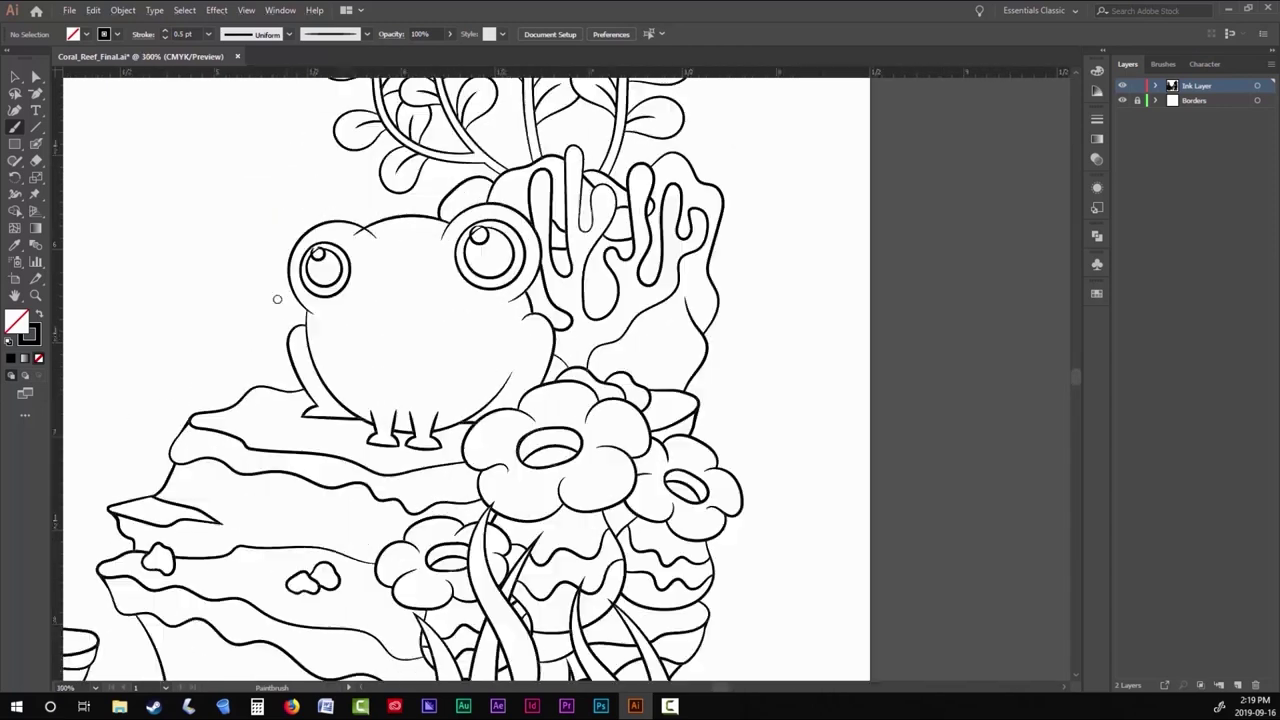
Ink a smiling mouth with a sticking-out tongue and three round spots on each of the upper frog's cheeks.
scroll(343, 236, up, 3)
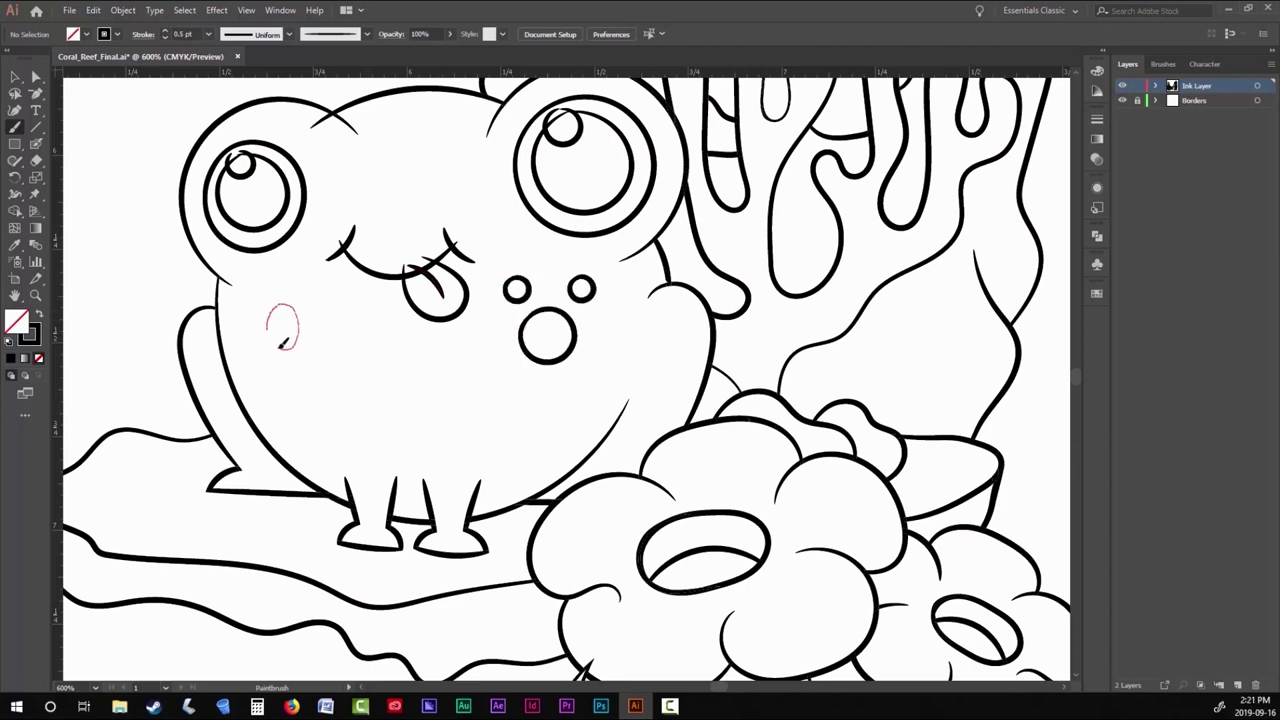
key(a)
scroll(385, 240, down, 1)
scroll(385, 240, left, 2)
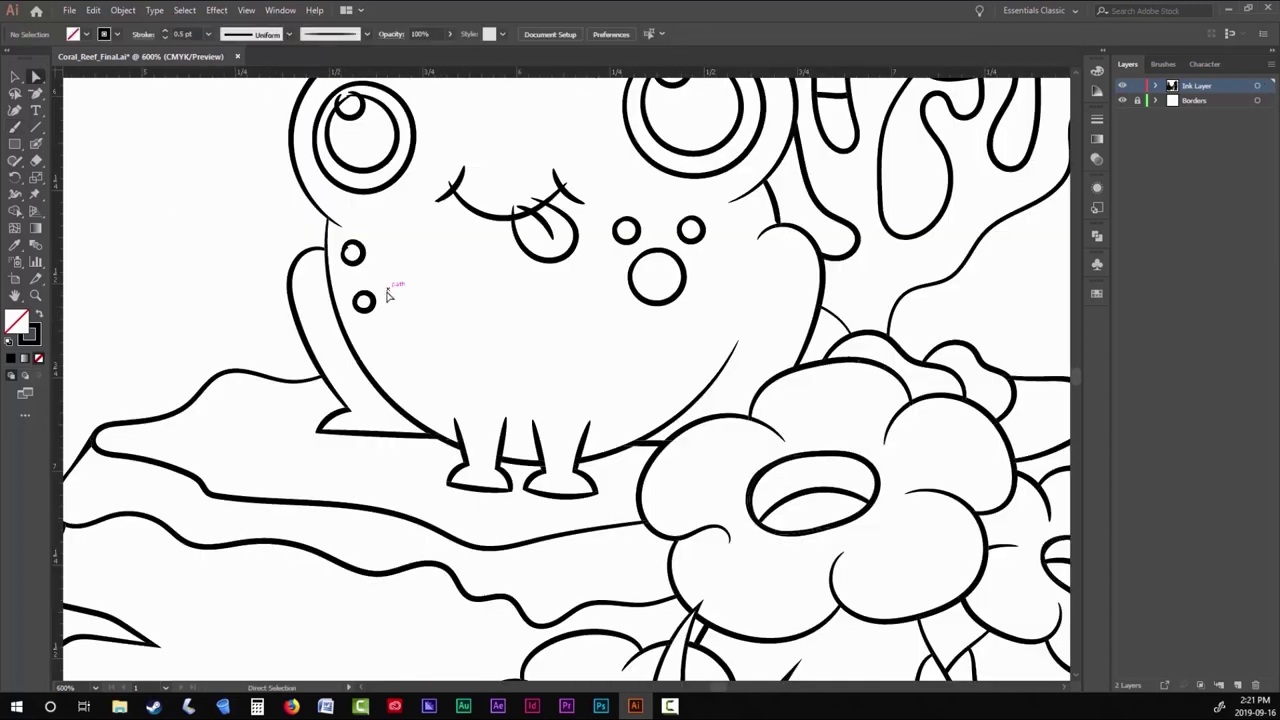
key(ctrl+minus)
Select all the artwork, apply Expand Appearance to the frog's facial strokes, and deselect everything.
key(v)
key(ctrl+a)
click(123, 10)
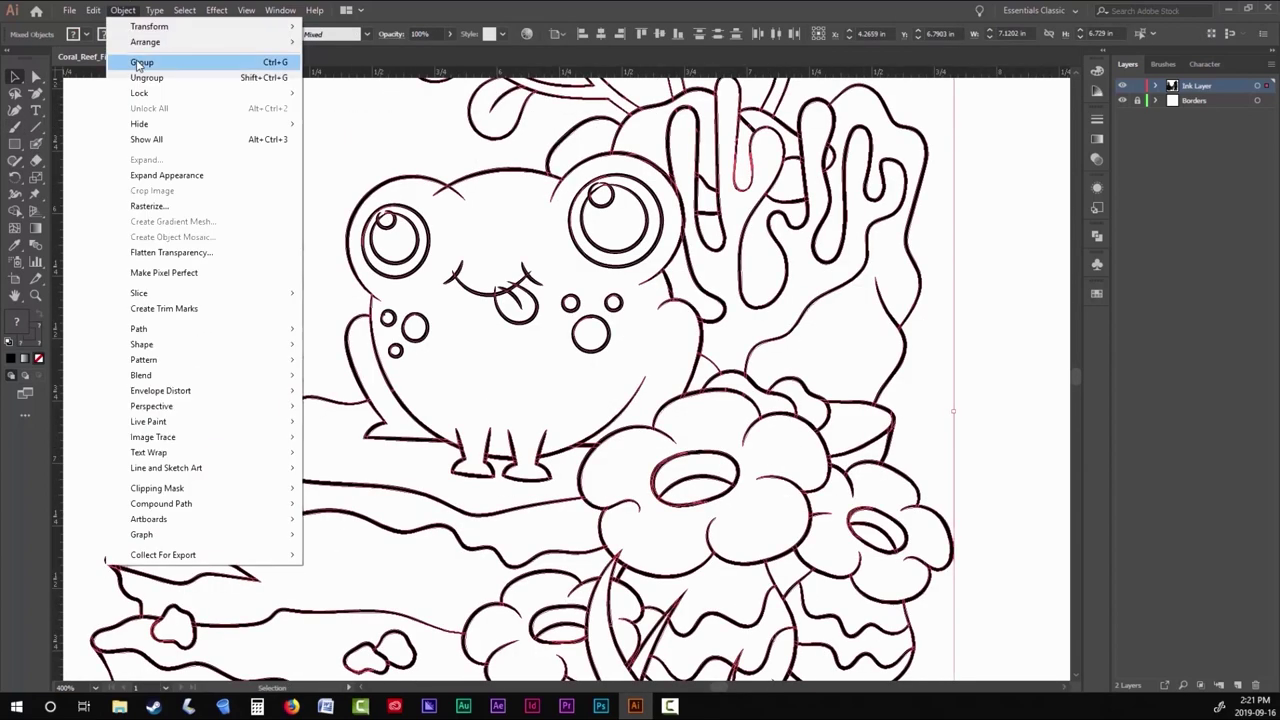
click(165, 177)
key(ctrl+shift+a)
Clean up the line tip at the upper frog's mouth corner by deleting a stray anchor point and adjusting its neighbour.
scroll(846, 300, up, 5)
scroll(691, 257, up, 5)
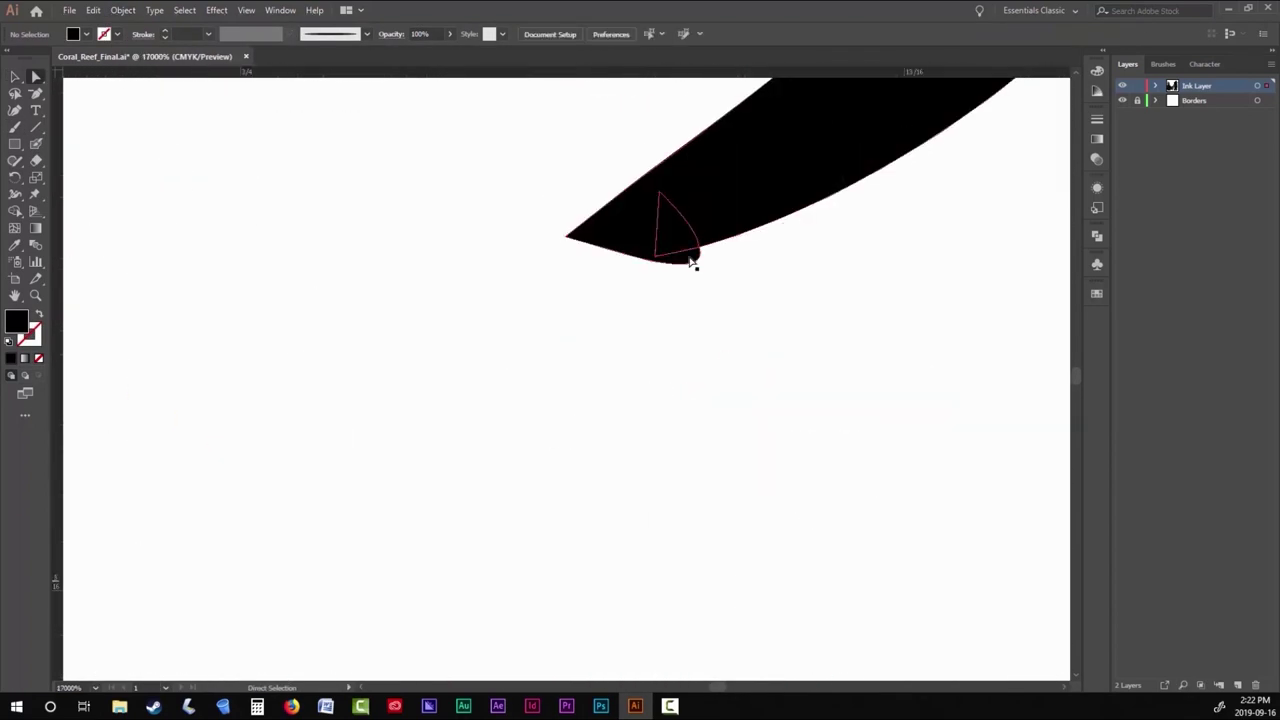
scroll(837, 346, up, 2)
key(minus)
click(780, 345)
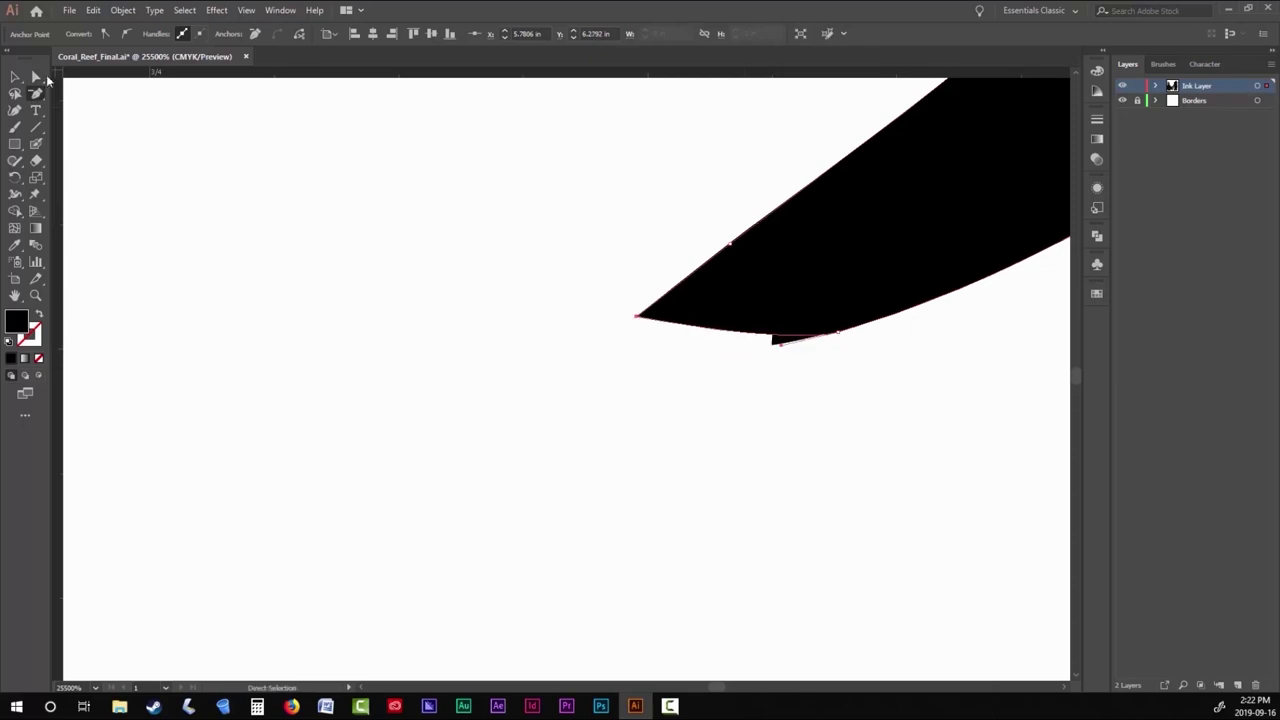
drag(838, 331, 737, 366)
Trim the overlapping iris and highlight outlines in the upper frog's eyes and the remaining overlaps on its face.
scroll(737, 366, down, 5)
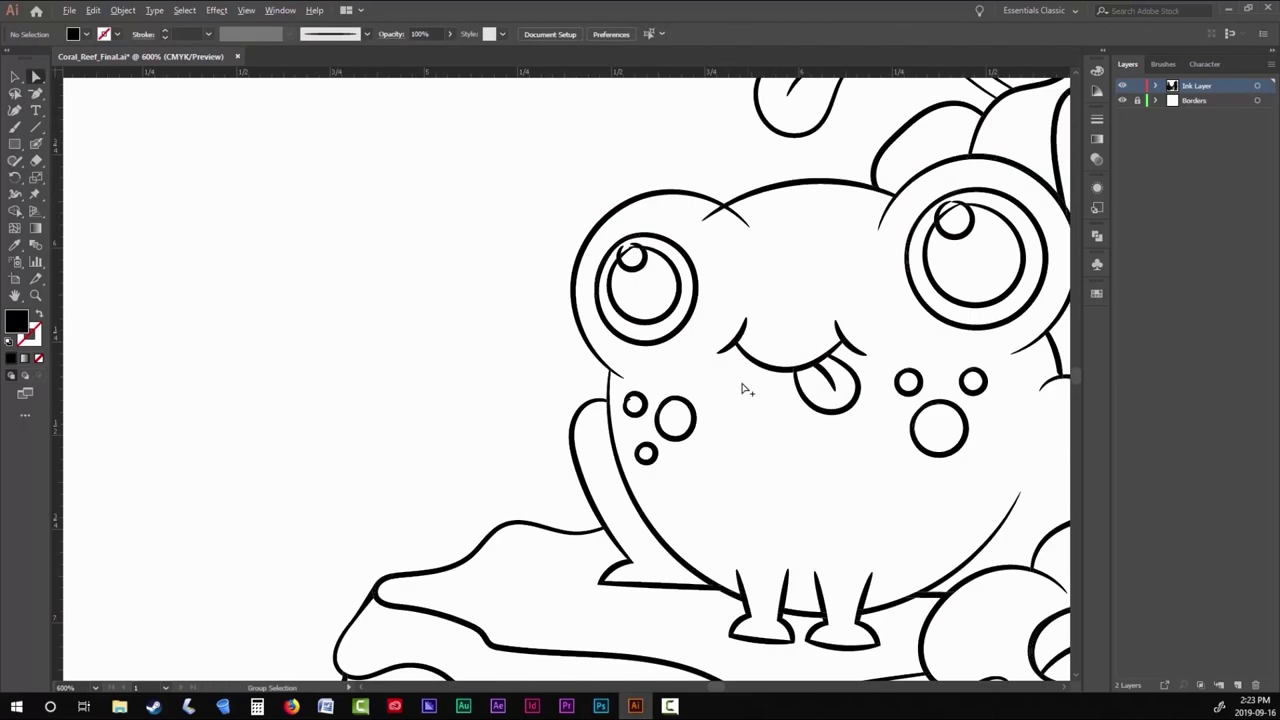
scroll(608, 234, up, 5)
scroll(723, 211, down, 2)
scroll(567, 291, up, 1)
scroll(590, 270, up, 2)
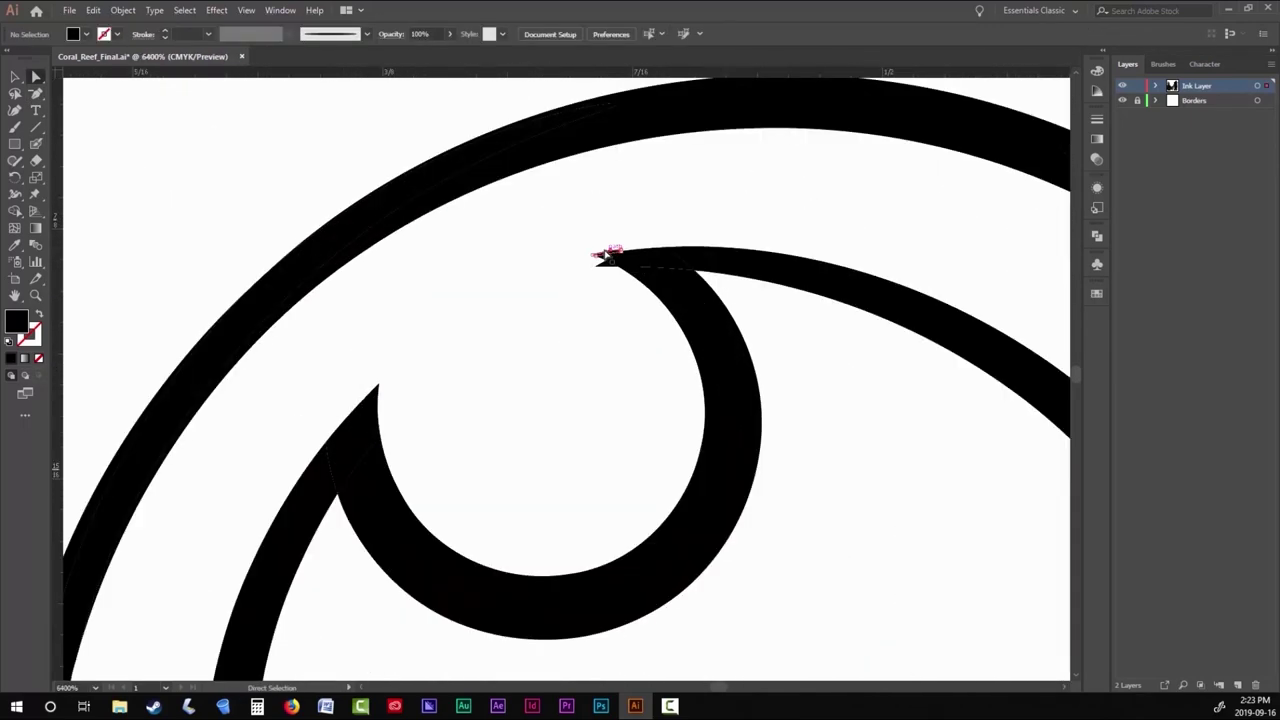
scroll(749, 351, down, 6)
drag(842, 212, 806, 275)
click(806, 275)
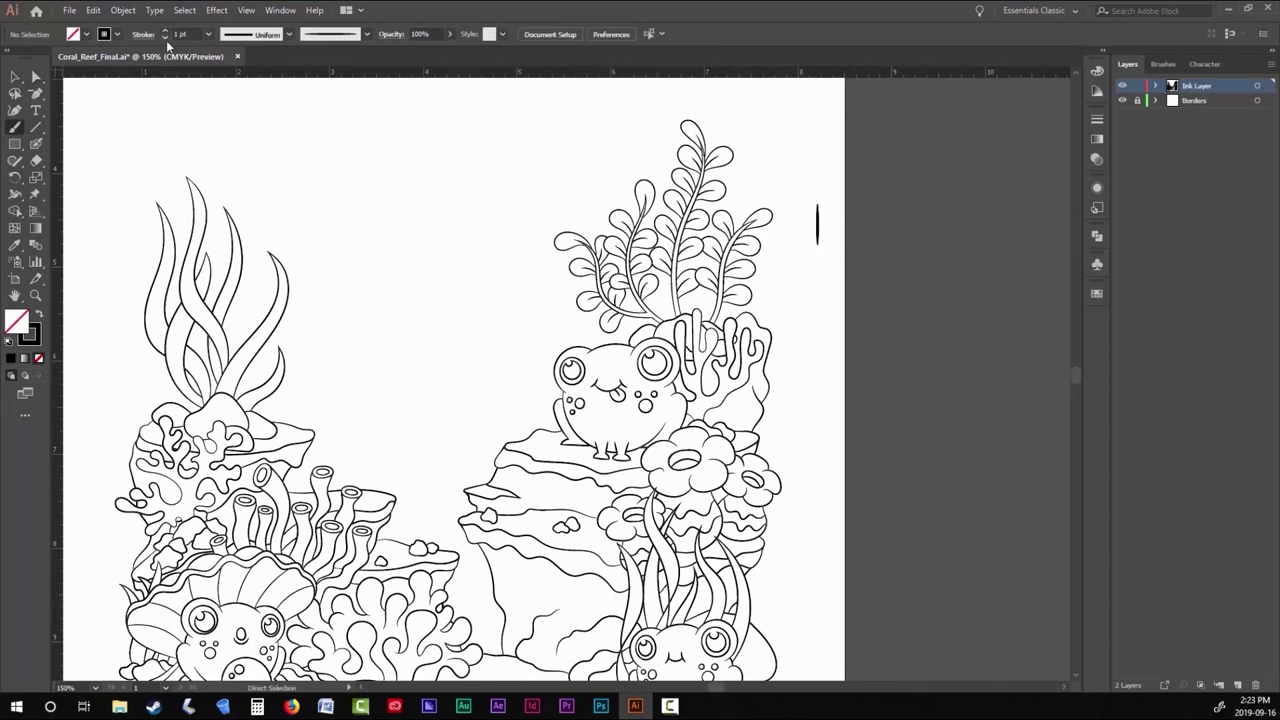
key(b)
scroll(657, 414, up, 2)
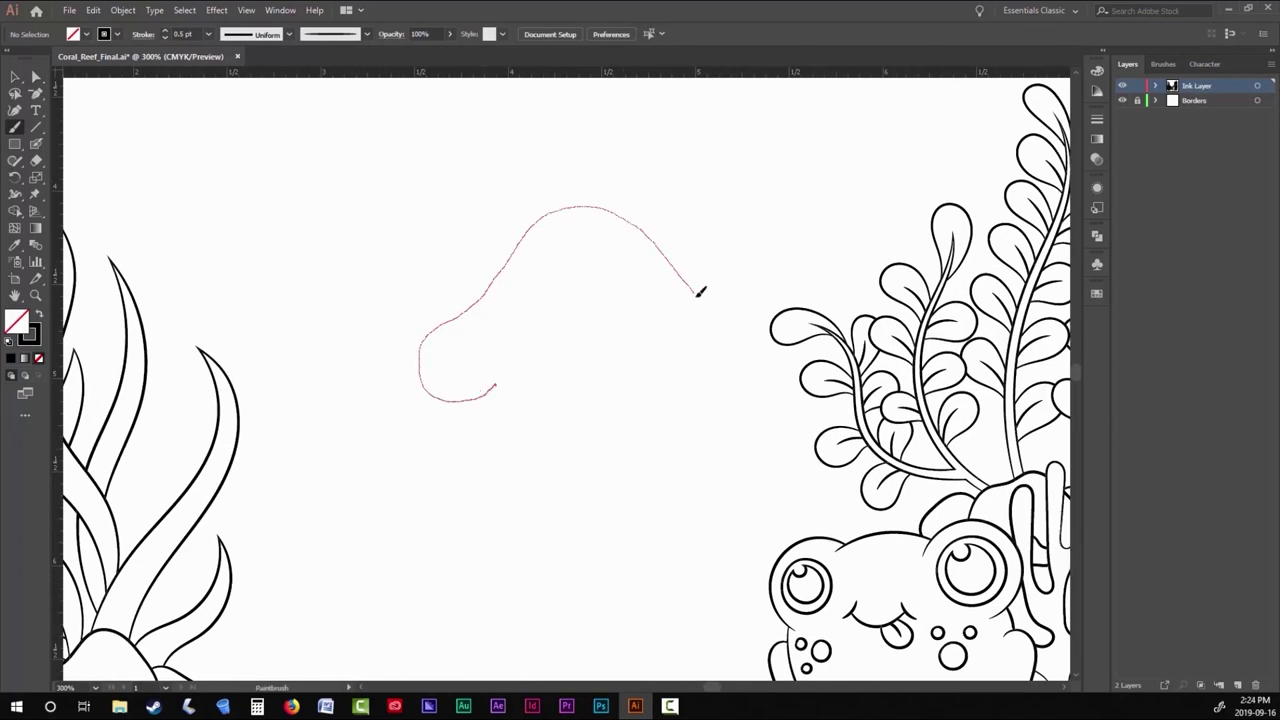
drag(700, 291, 750, 376)
scroll(591, 220, up, 1)
key(v)
click(591, 220)
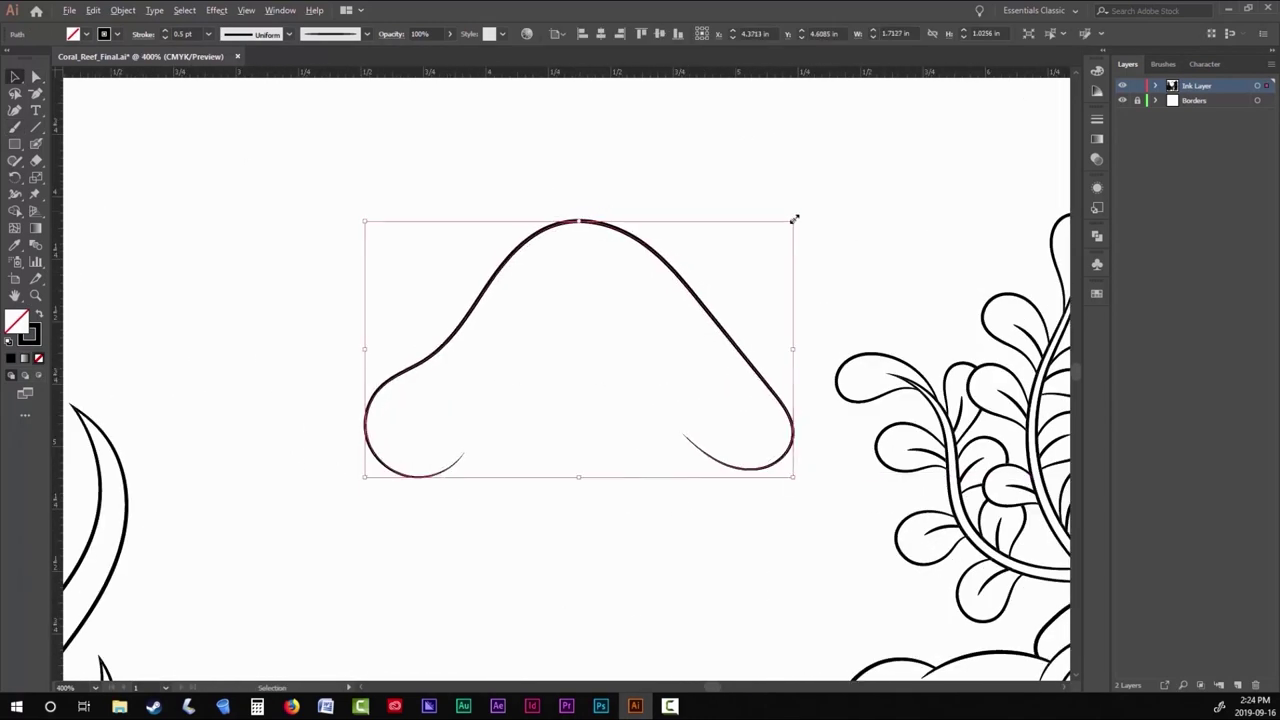
click(786, 357)
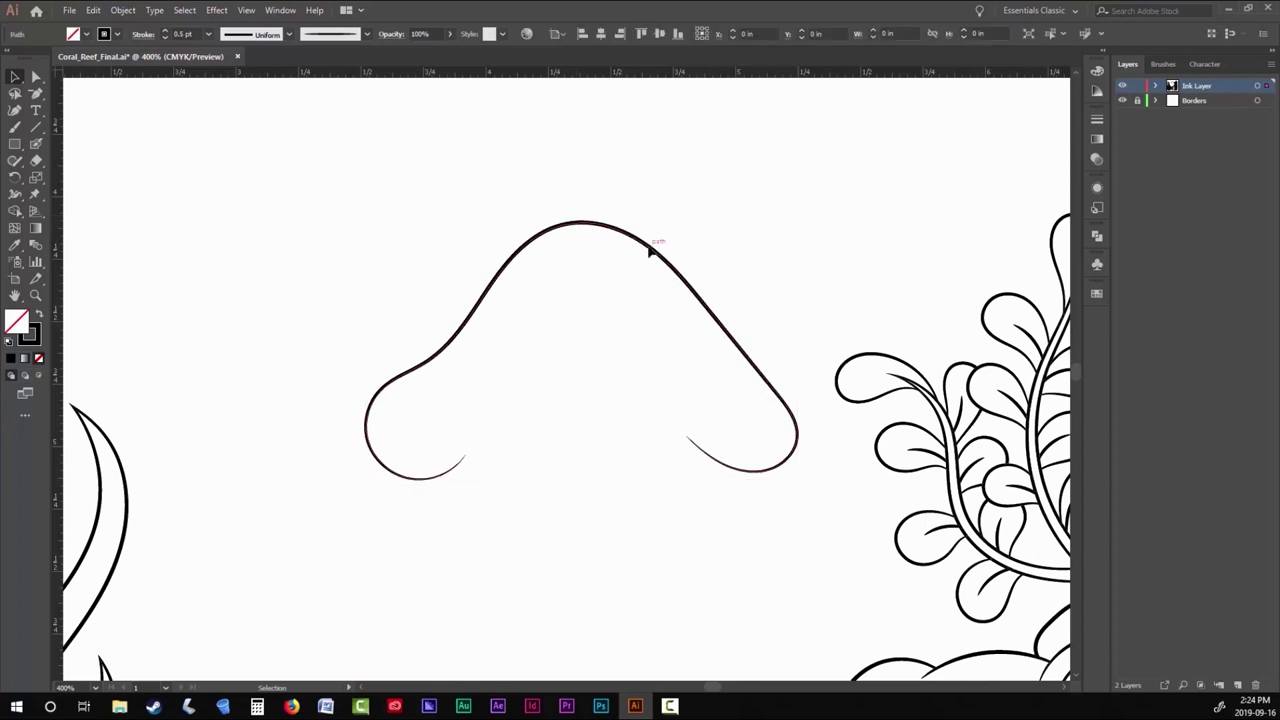
key(Delete)
Ink a jellyfish bell with a scalloped lower edge in the open water between the two reefs, using a 0.5 pt brush stroke.
key(b)
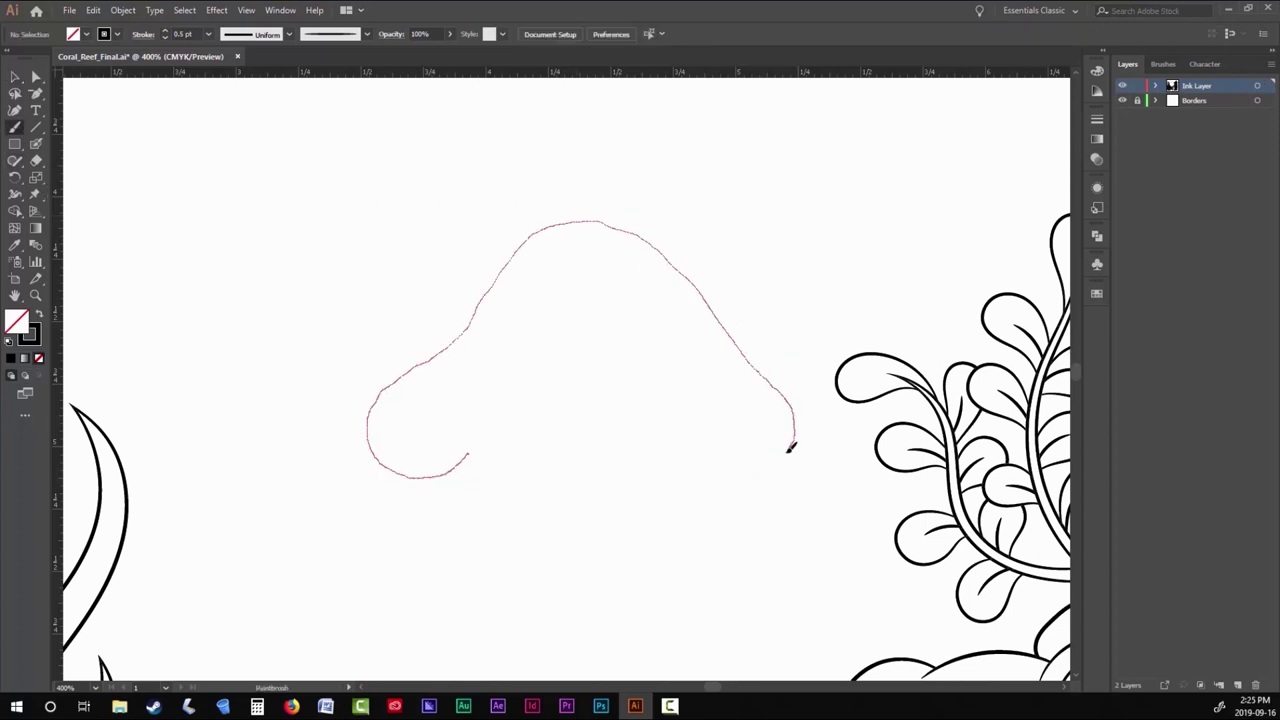
drag(790, 448, 672, 424)
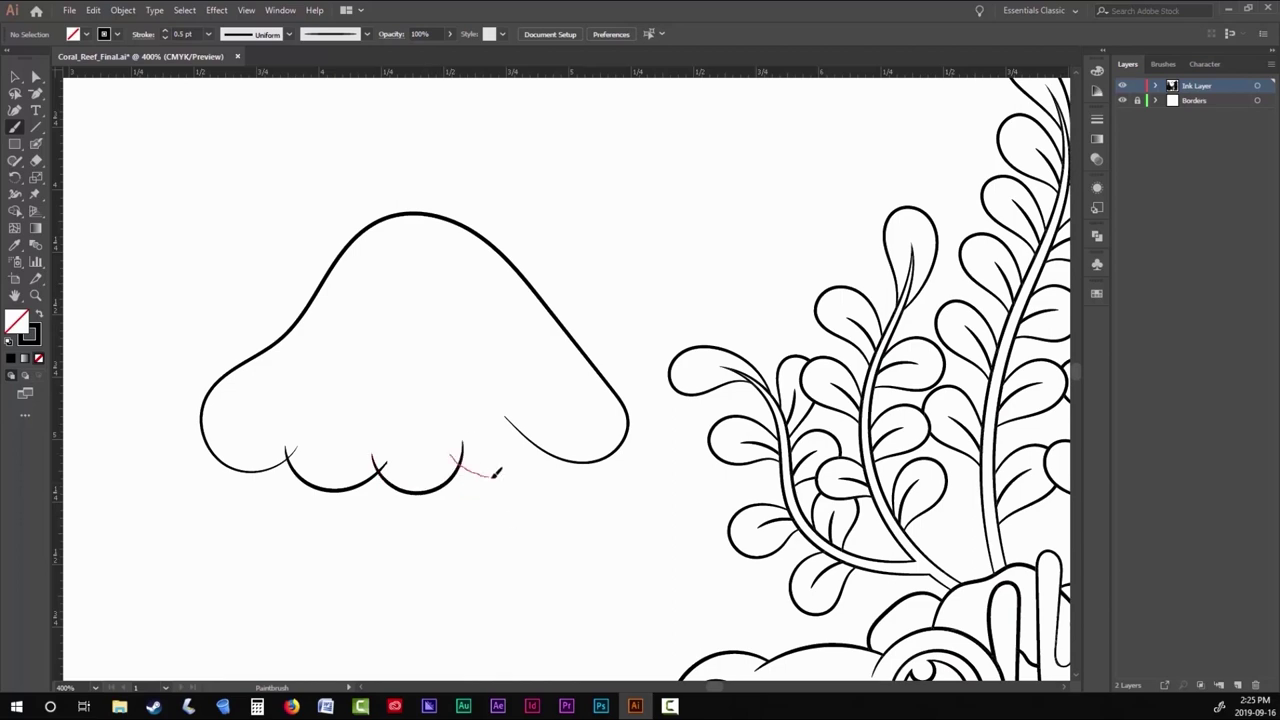
scroll(666, 492, up, 3)
scroll(474, 420, down, 5)
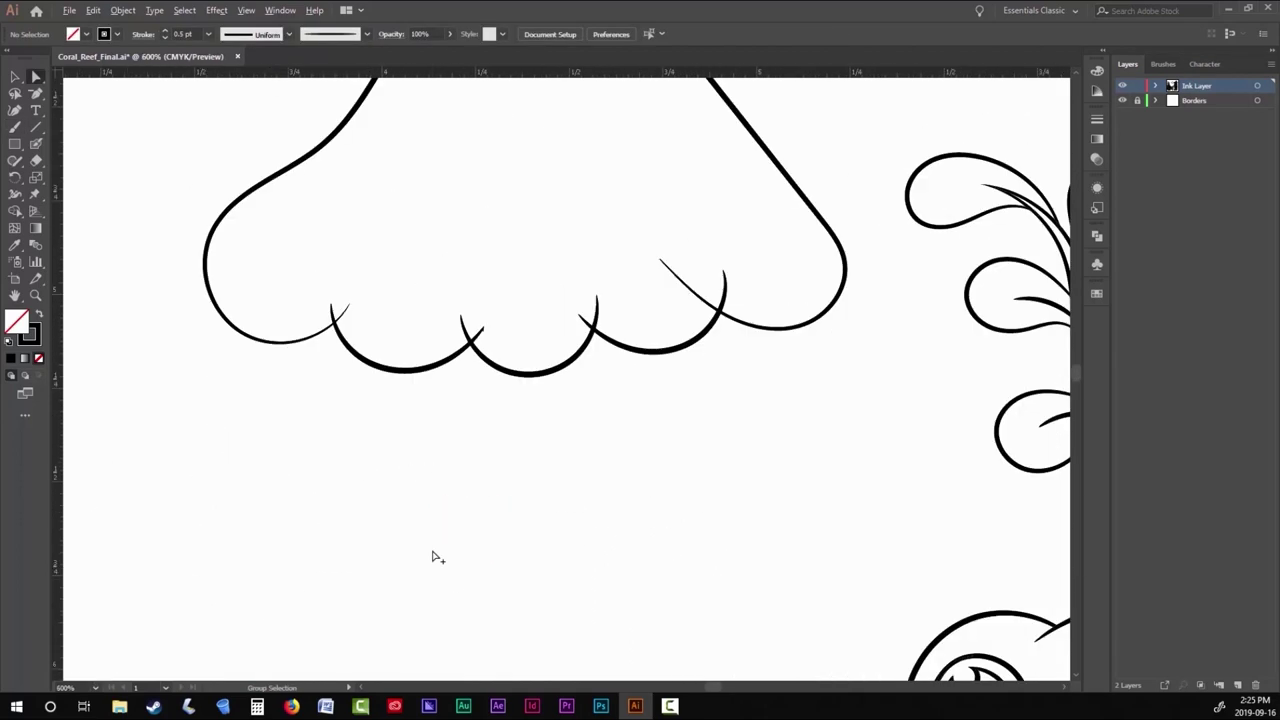
Apply Expand Appearance to the jellyfish bell strokes and trim the overlapping ends between its scallops.
key(v)
click(400, 343)
click(123, 10)
key(Escape)
scroll(609, 371, up, 4)
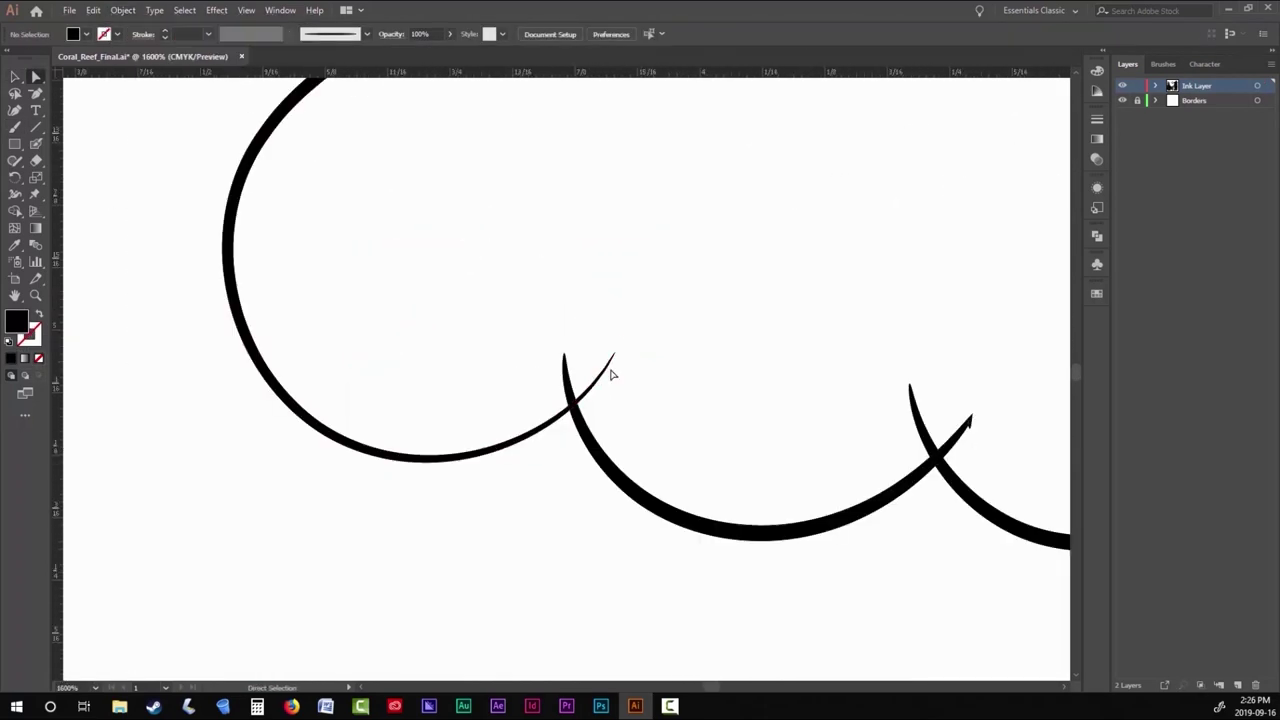
scroll(628, 366, down, 2)
scroll(705, 320, down, 4)
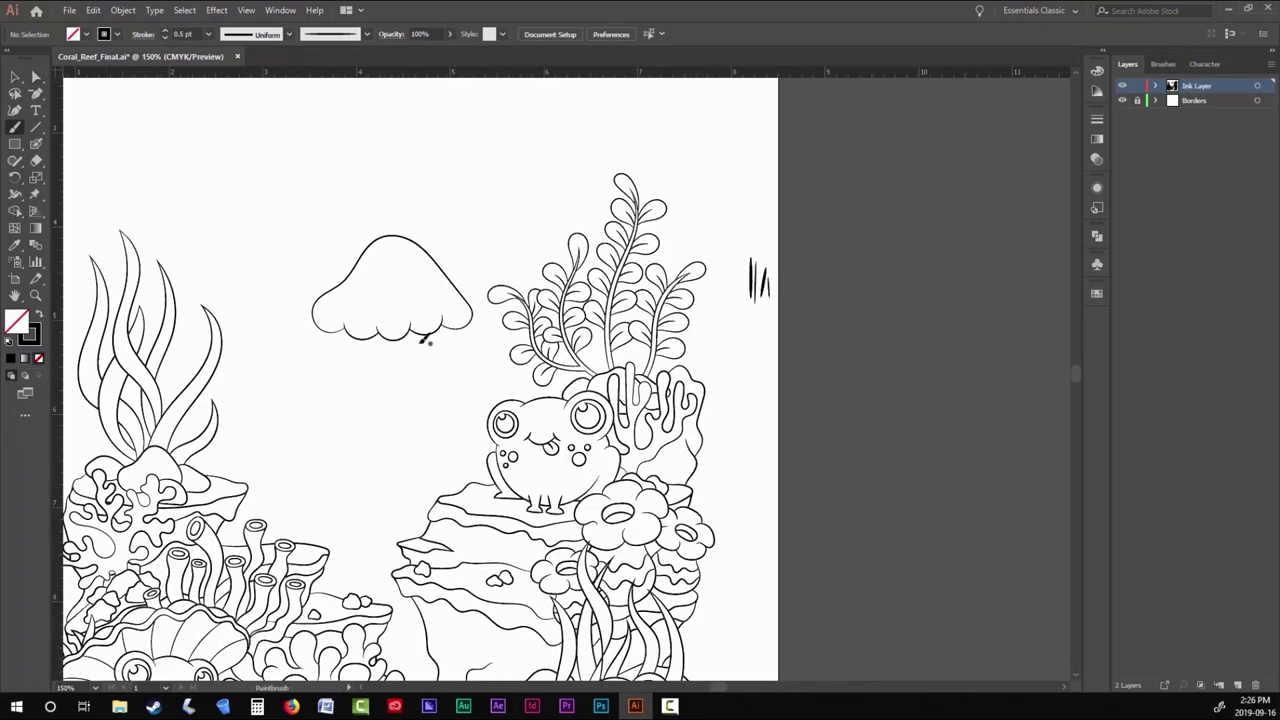
Ink a second row of small scallops as a frill beneath the jellyfish bell.
scroll(423, 334, up, 4)
key(b)
key(shift+x)
drag(280, 250, 334, 330)
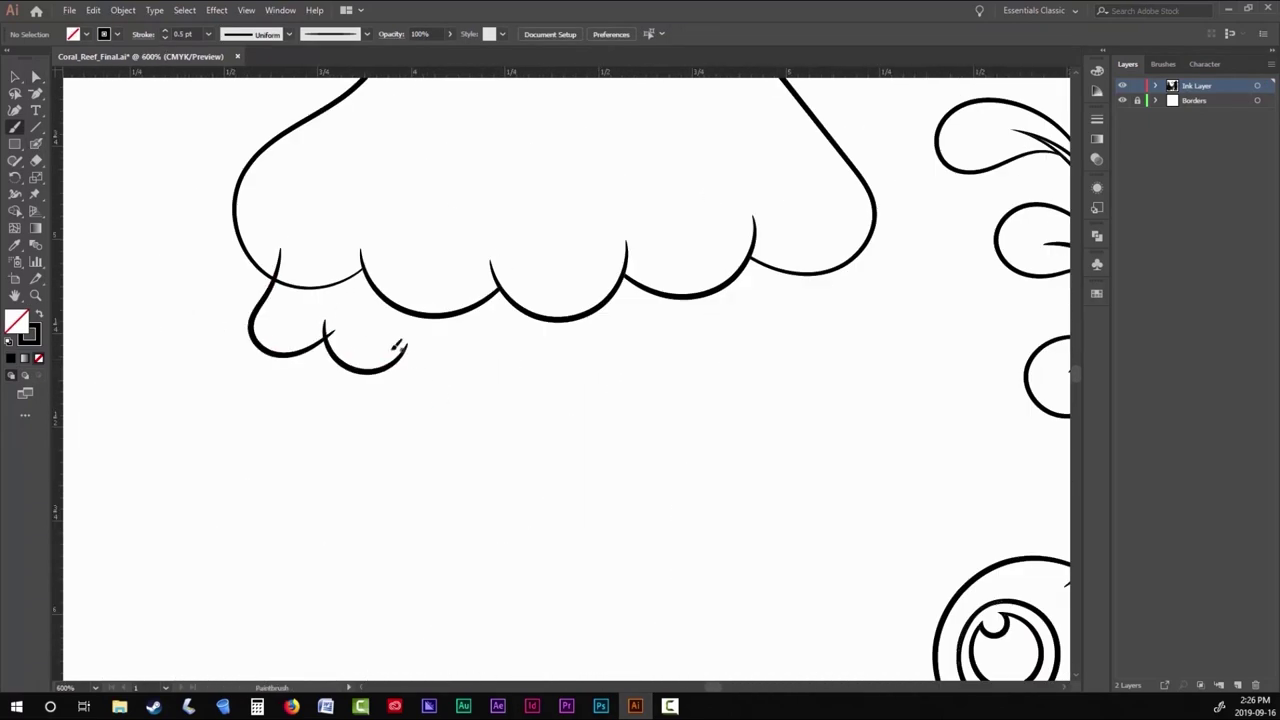
scroll(576, 378, right, 3)
mouse_move(478, 352)
mouse_down()
mouse_move(473, 397)
mouse_move(565, 358)
mouse_up()
Ink a band of curves following the bell's scalloped edge above the frill.
scroll(565, 358, left, 3)
mouse_move(210, 318)
mouse_down()
mouse_move(322, 325)
mouse_move(382, 363)
mouse_move(322, 349)
mouse_move(470, 314)
mouse_up()
scroll(380, 360, right, 2)
scroll(470, 314, right, 2)
drag(337, 357, 480, 320)
scroll(551, 286, down, 3)
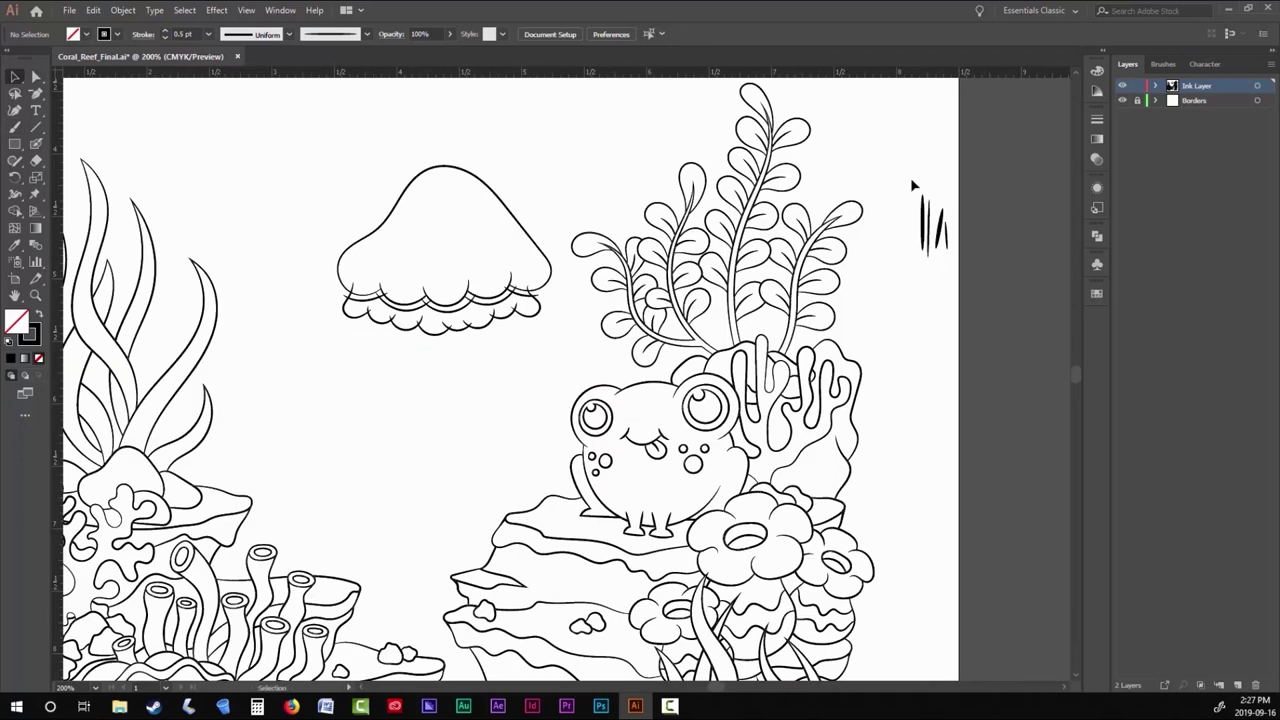
Convert the new jellyfish strokes to Live Paint artwork and trim the overlapping ends along the band and the frill.
key(v)
click(123, 10)
click(334, 423)
scroll(514, 300, up, 5)
key(a)
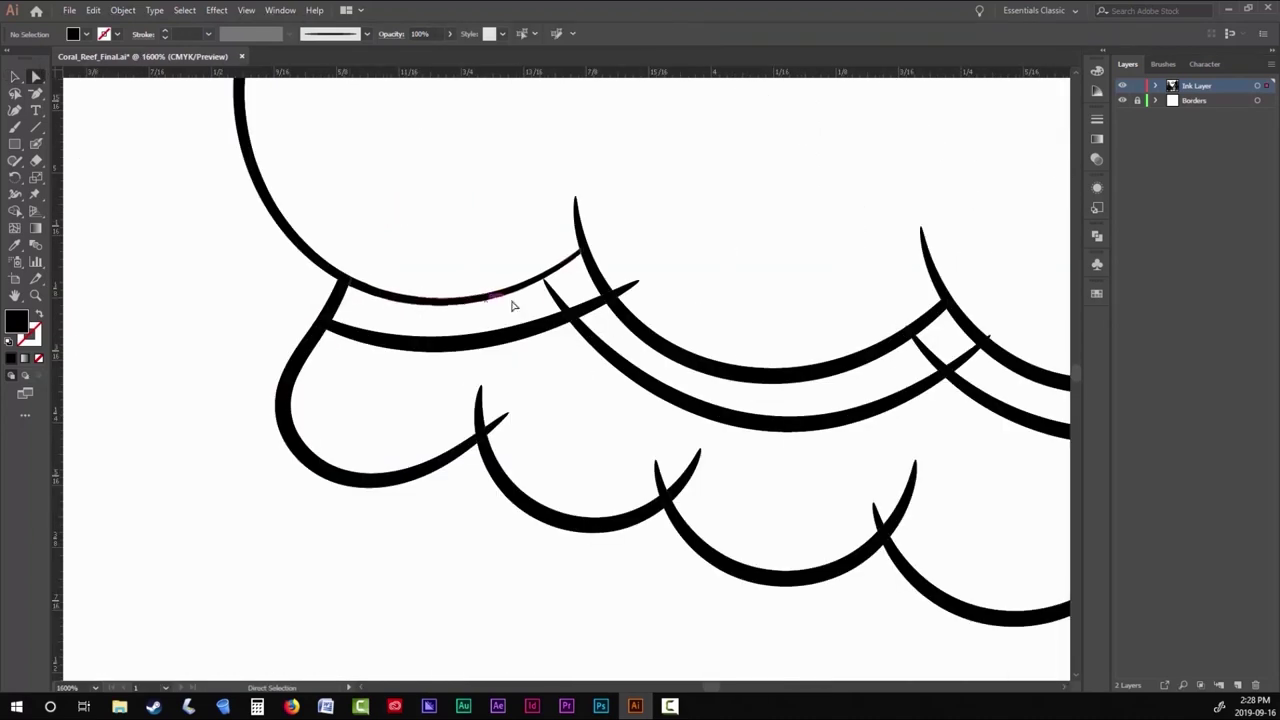
scroll(658, 482, left, 5)
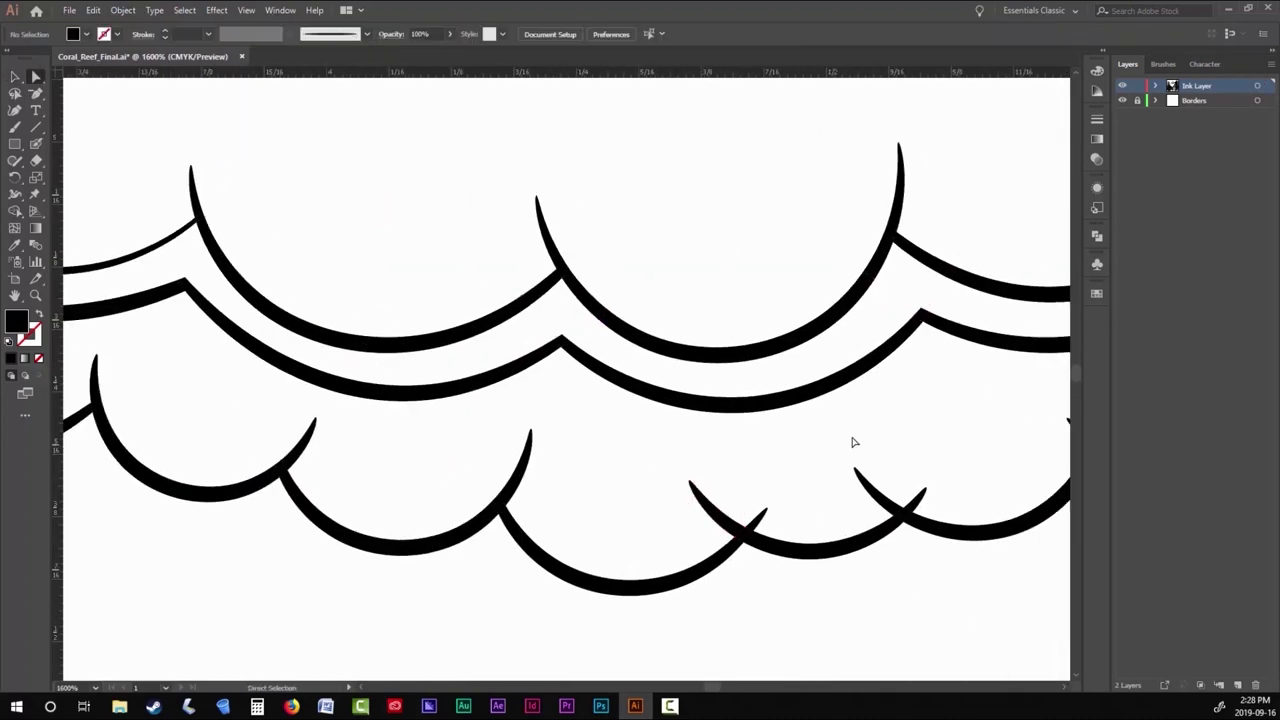
scroll(563, 424, down, 1)
scroll(563, 424, up, 1)
scroll(783, 337, down, 6)
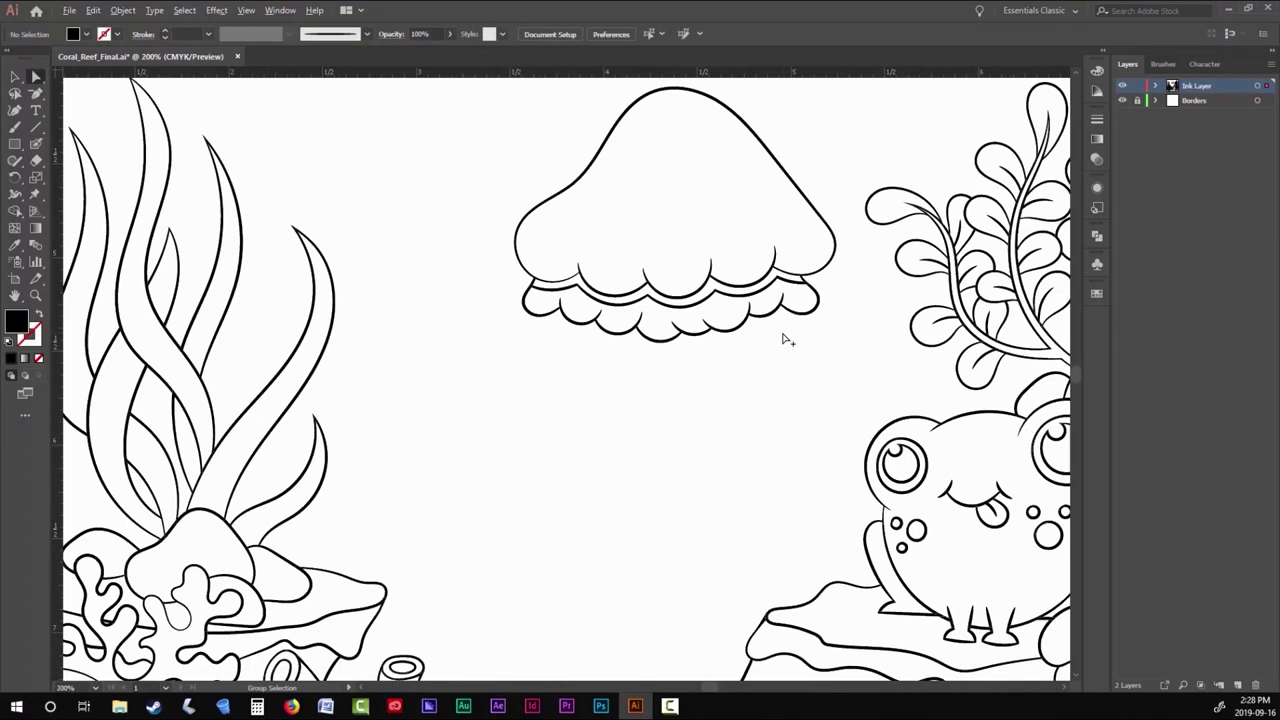
Ink a long wavy tentacle from the frill's right end passing behind the frog, with its tip curling over the frog's head.
key(b)
scroll(529, 377, up, 1)
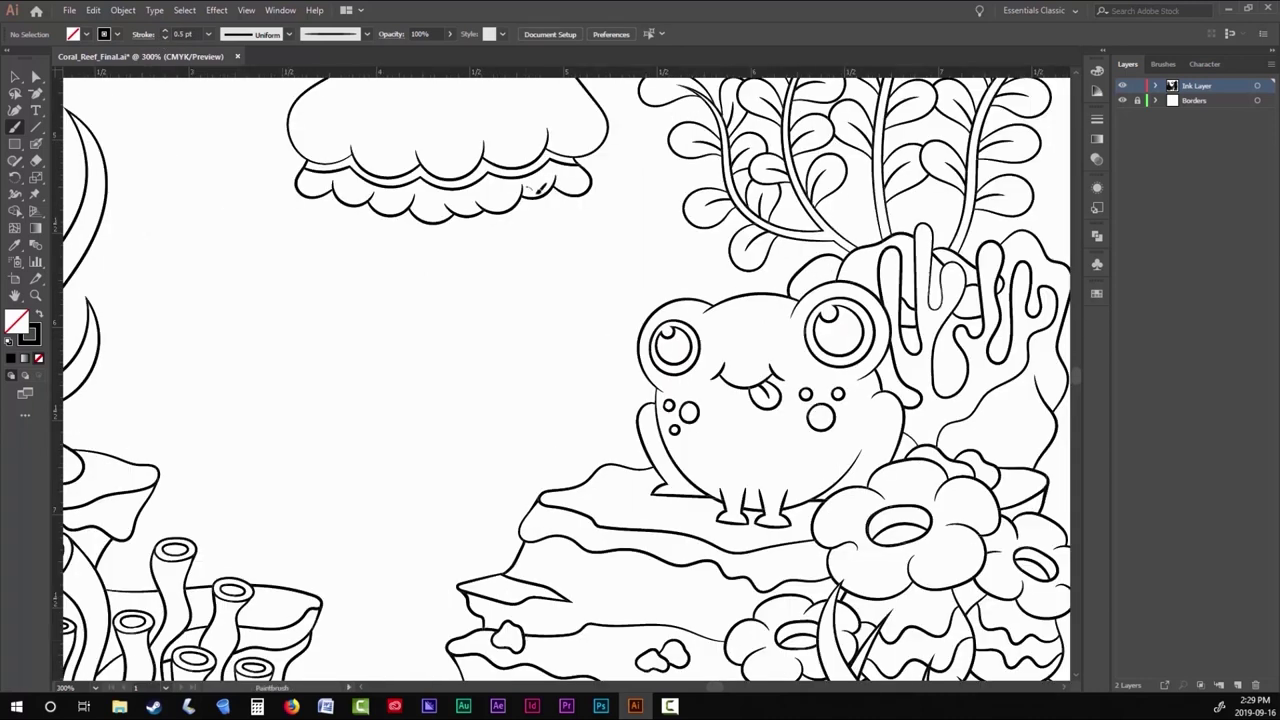
drag(648, 424, 648, 424)
drag(562, 182, 585, 257)
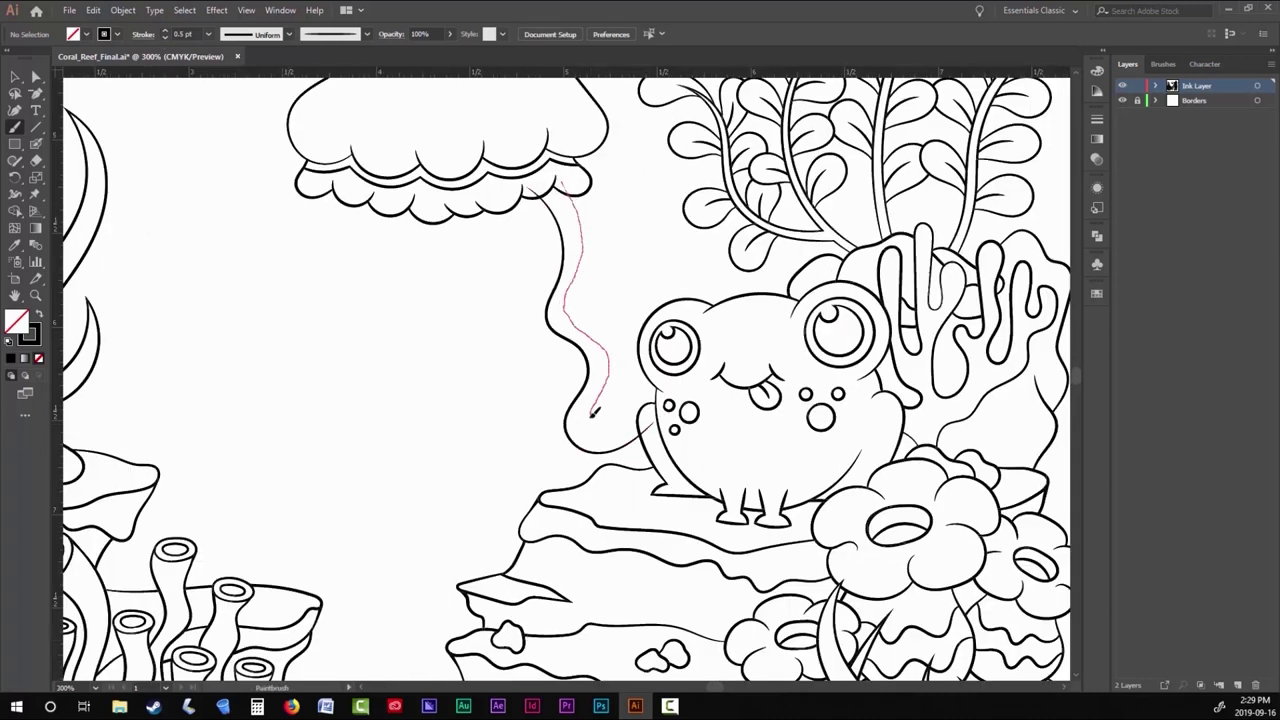
drag(593, 412, 646, 428)
scroll(765, 270, up, 2)
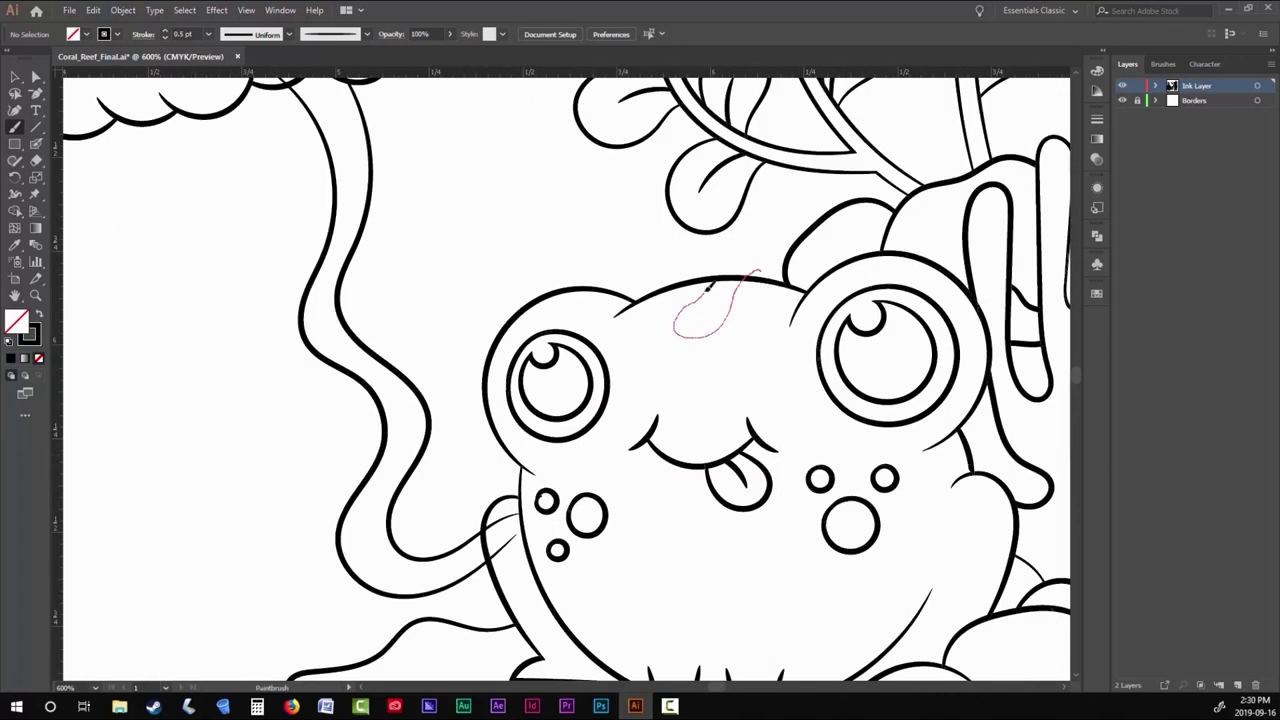
drag(708, 285, 710, 284)
Ink a second long wavy tentacle with a rounded tip hanging freely from the frill's left end.
scroll(650, 330, down, 3)
scroll(606, 289, up, 2)
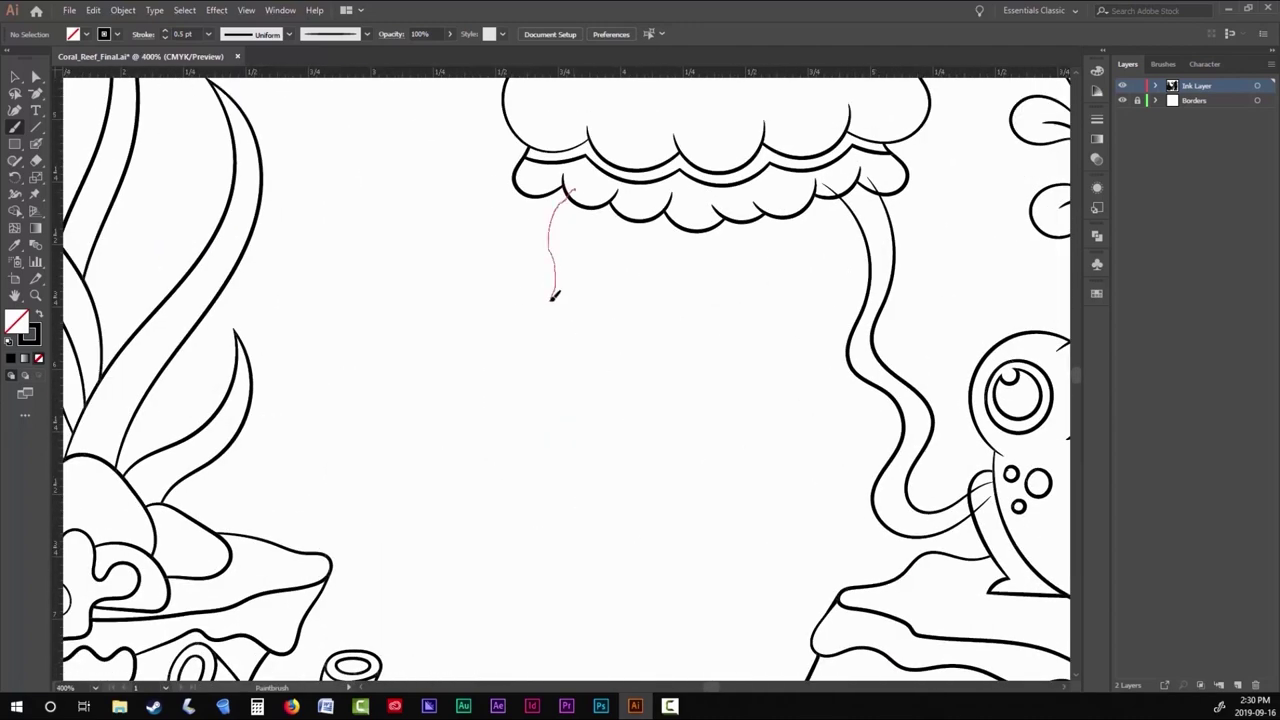
drag(615, 188, 615, 188)
Ink two ruffled, tapering arms beneath the middle and right of the jellyfish's frill, using a 0.5 pt brush stroke.
scroll(558, 248, right, 5)
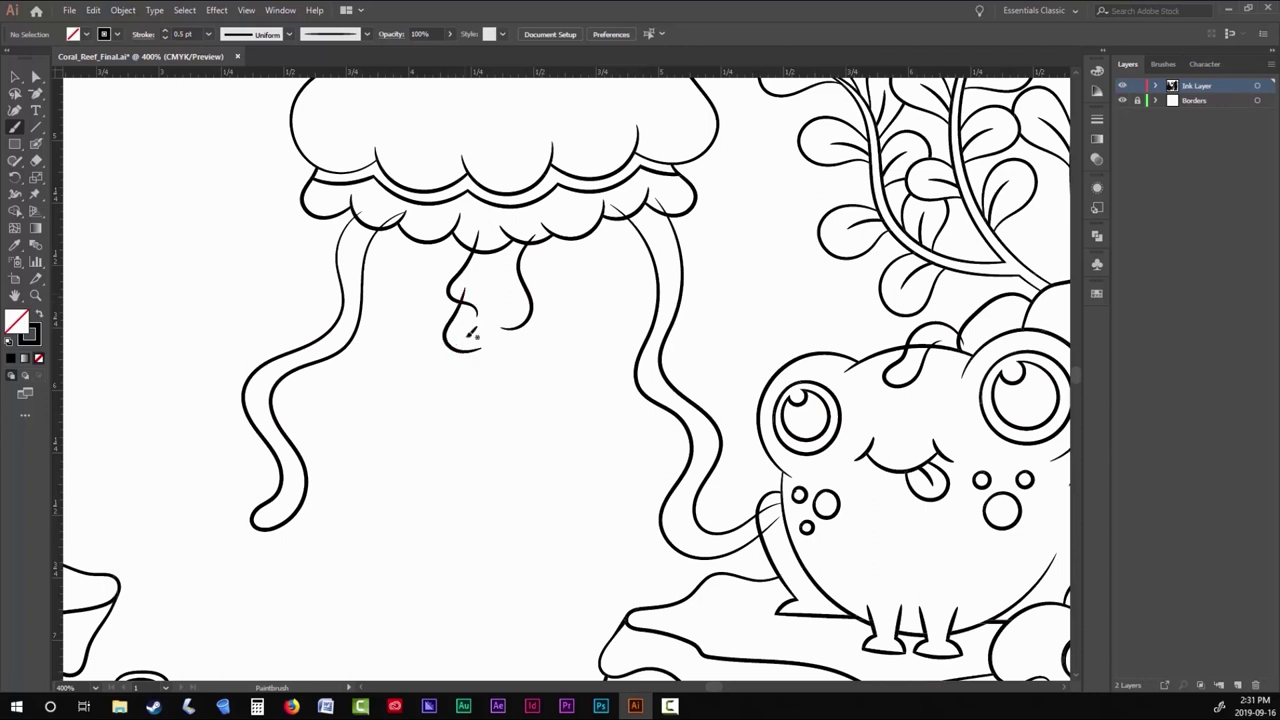
drag(473, 620, 473, 620)
drag(452, 418, 478, 618)
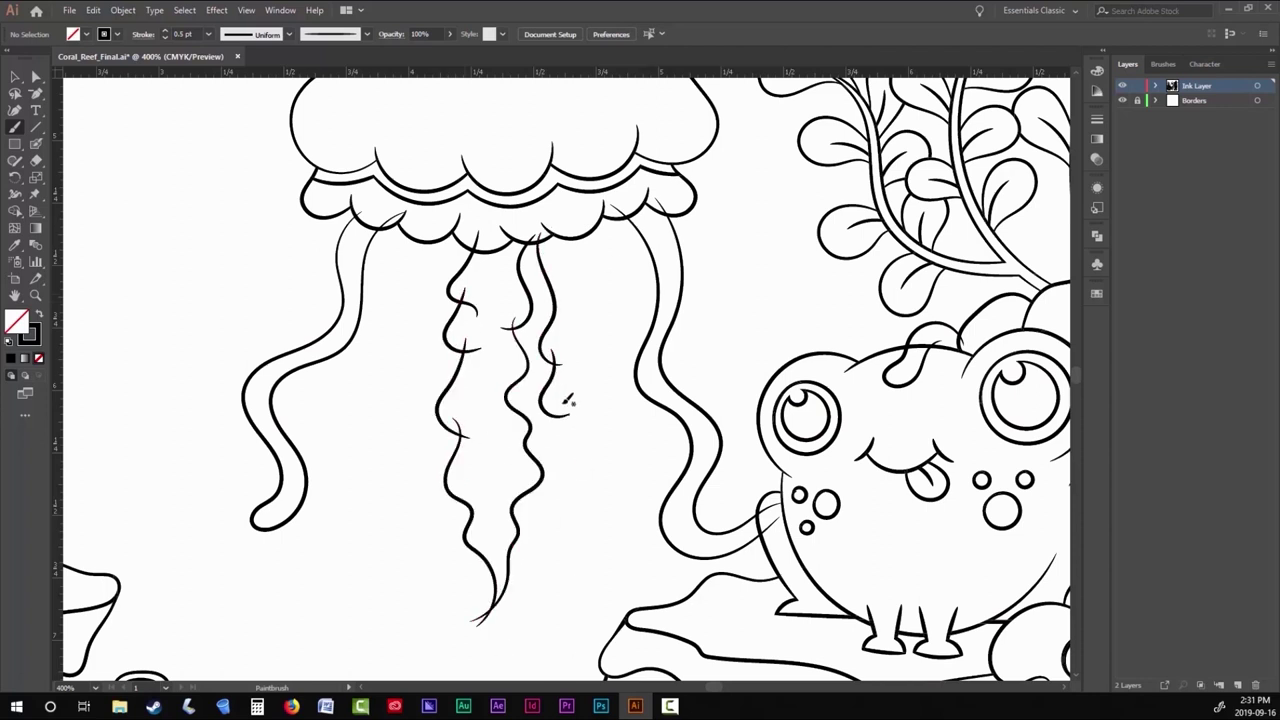
drag(576, 507, 540, 598)
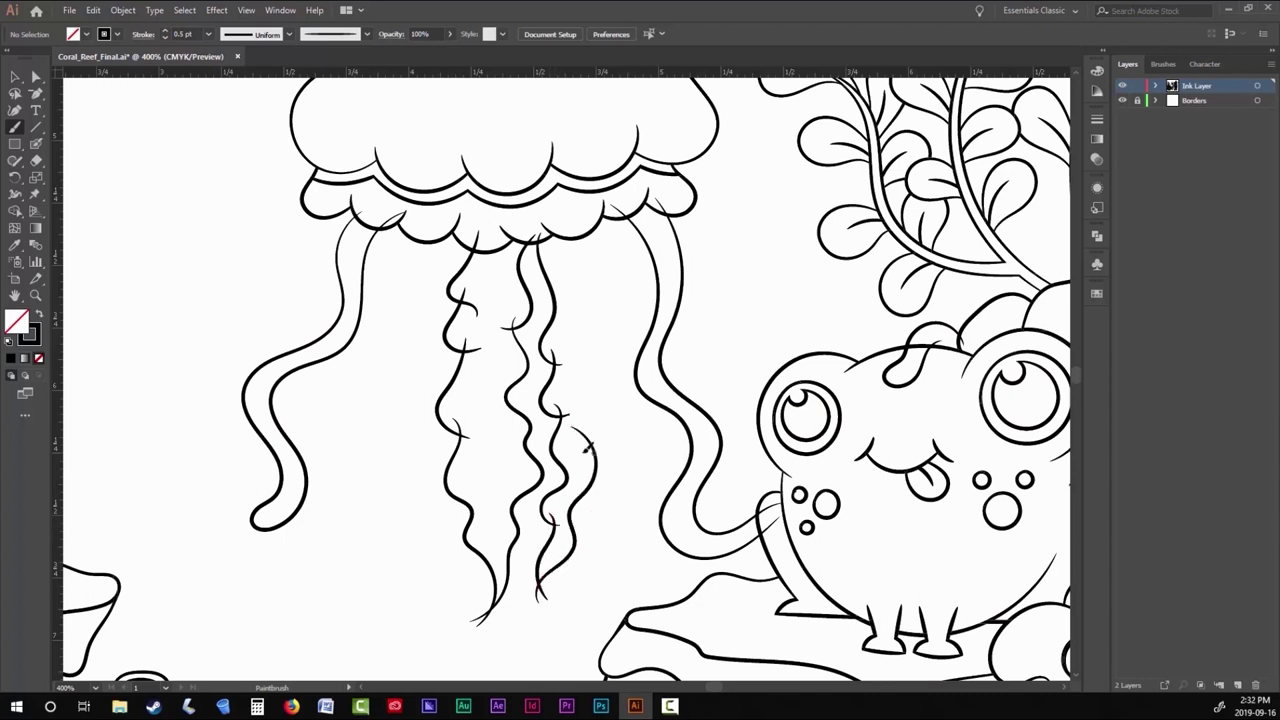
Ink a third ruffled arm between the central arm and the left tentacle, tapering it to a point.
scroll(619, 372, left, 3)
drag(522, 228, 500, 275)
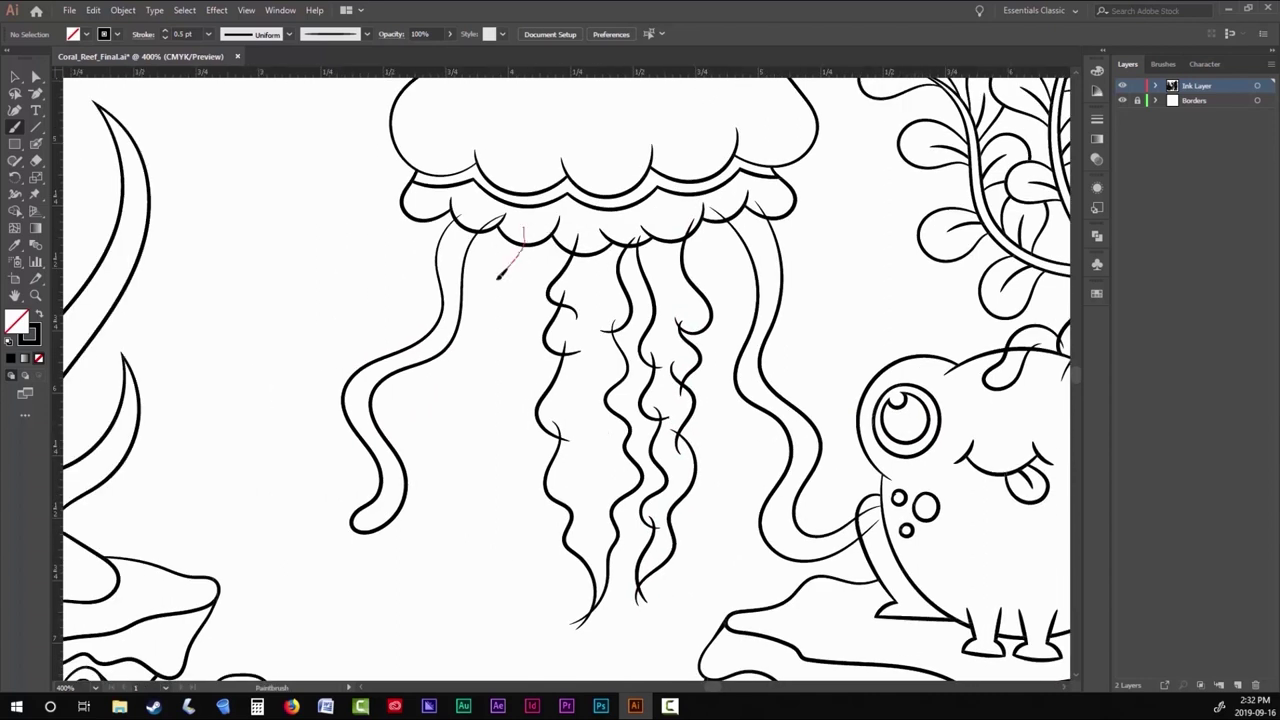
drag(477, 483, 520, 575)
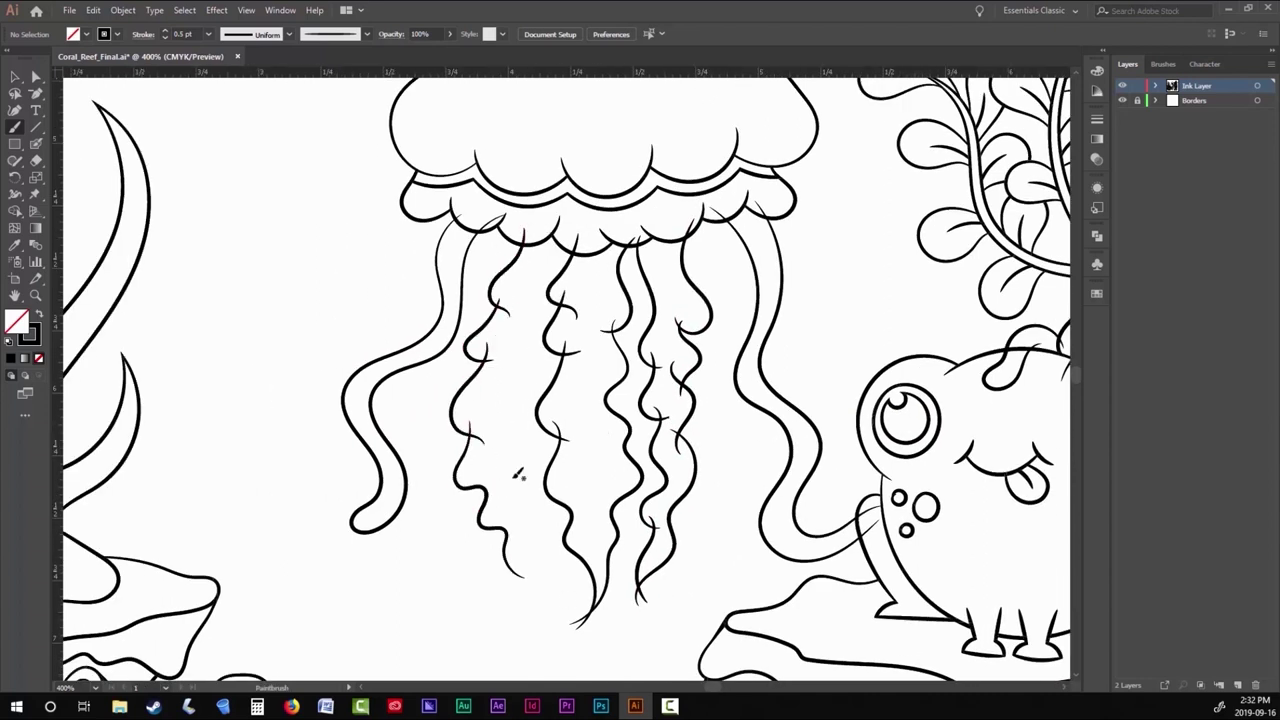
drag(532, 461, 516, 506)
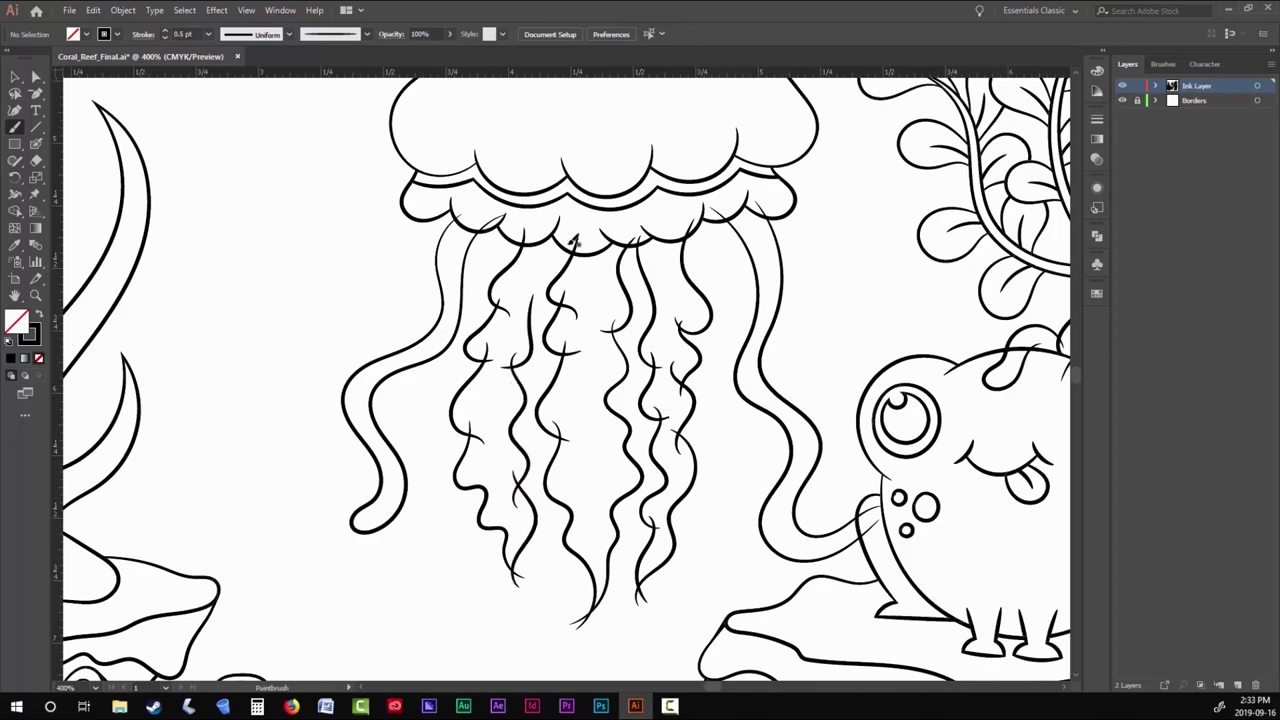
Convert all the linework to expanded shapes and trim the tentacle lines that overlap the frog.
key(ctrl+0)
key(v)
key(ctrl+a)
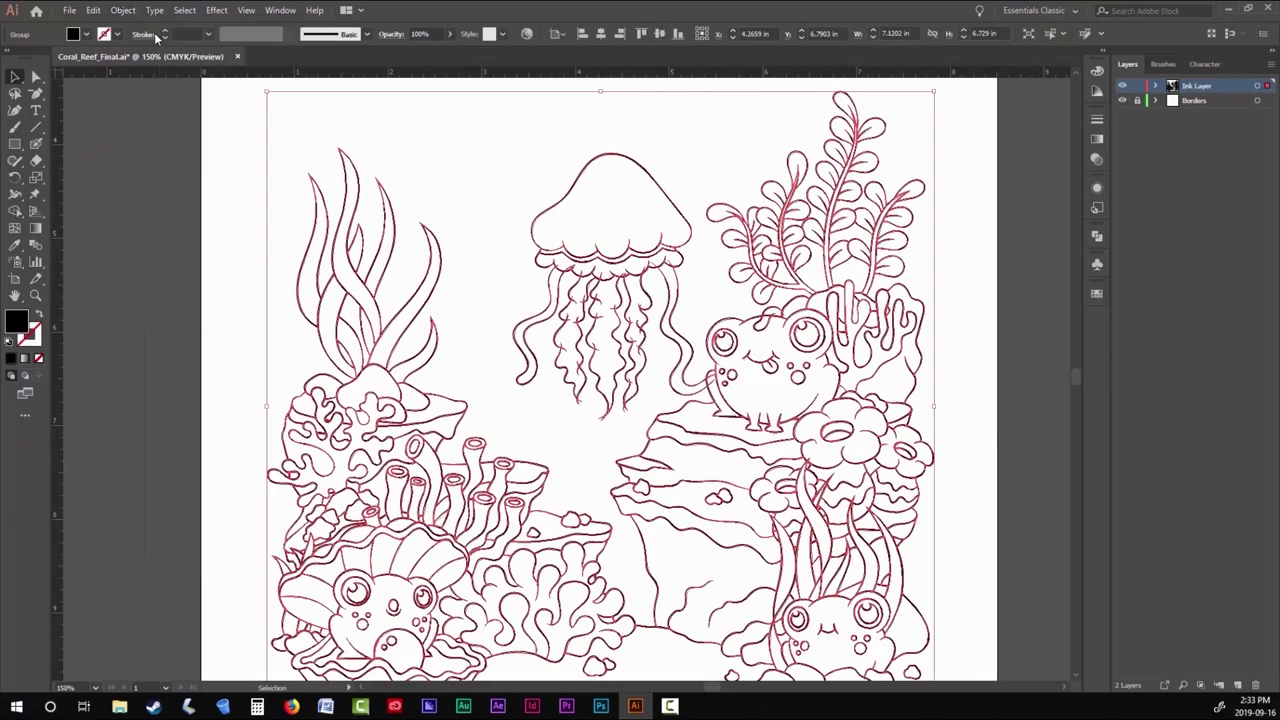
key(ctrl+shift+a)
key(a)
scroll(654, 368, up, 5)
scroll(737, 314, up, 3)
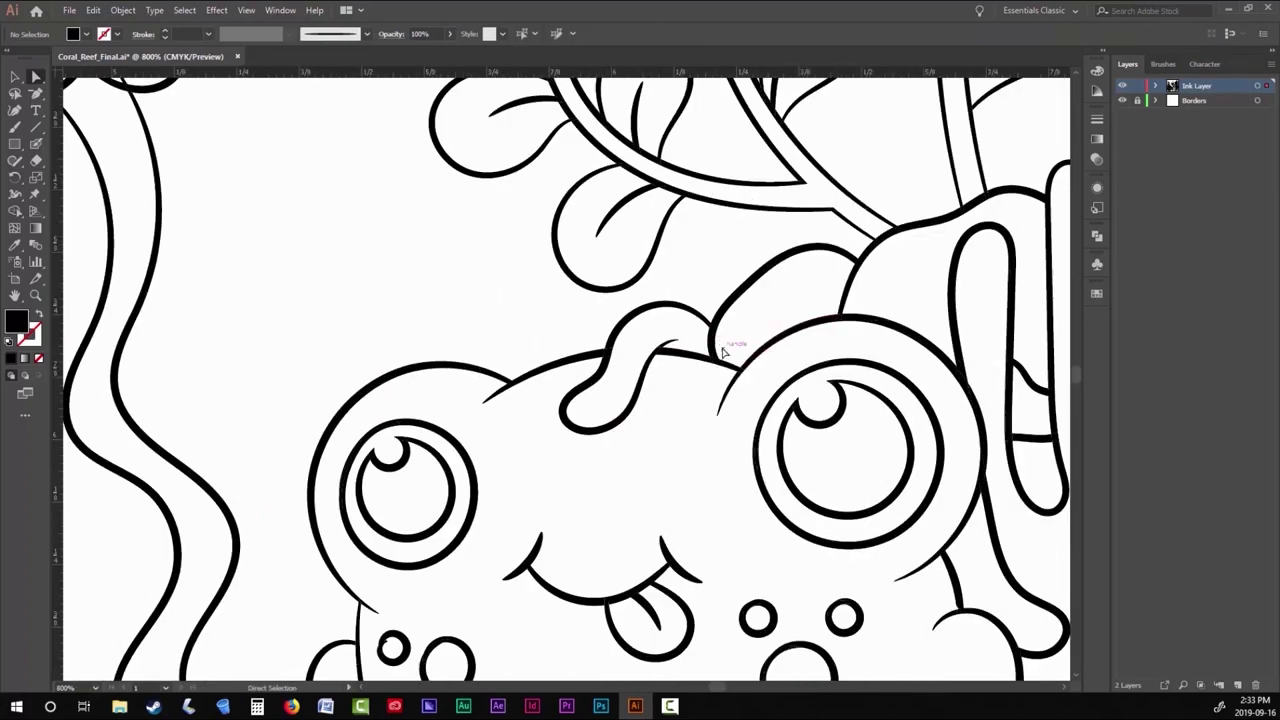
Trim the upper ends of the tentacles and ruffled arms where they cross into the jellyfish's frill.
scroll(590, 243, left, 3)
scroll(590, 243, down, 2)
scroll(600, 280, down, 3)
scroll(723, 343, up, 2)
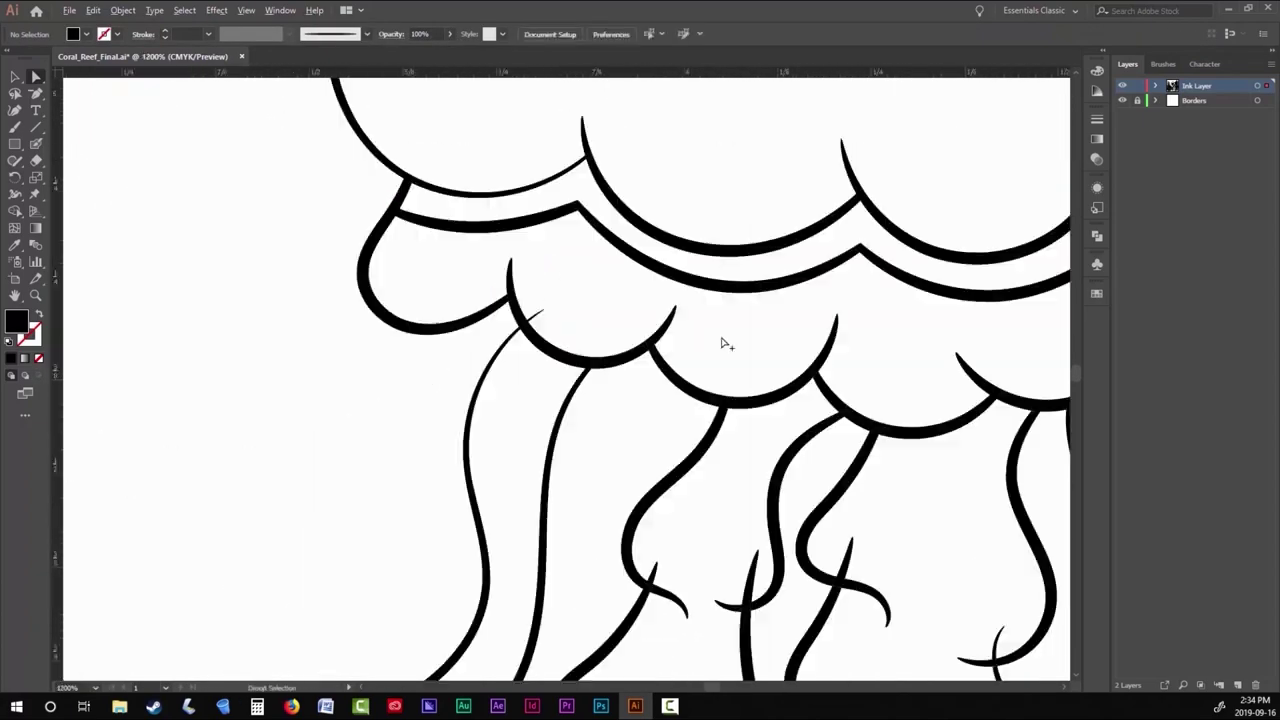
scroll(579, 321, down, 3)
scroll(579, 321, down, 5)
scroll(614, 449, down, 5)
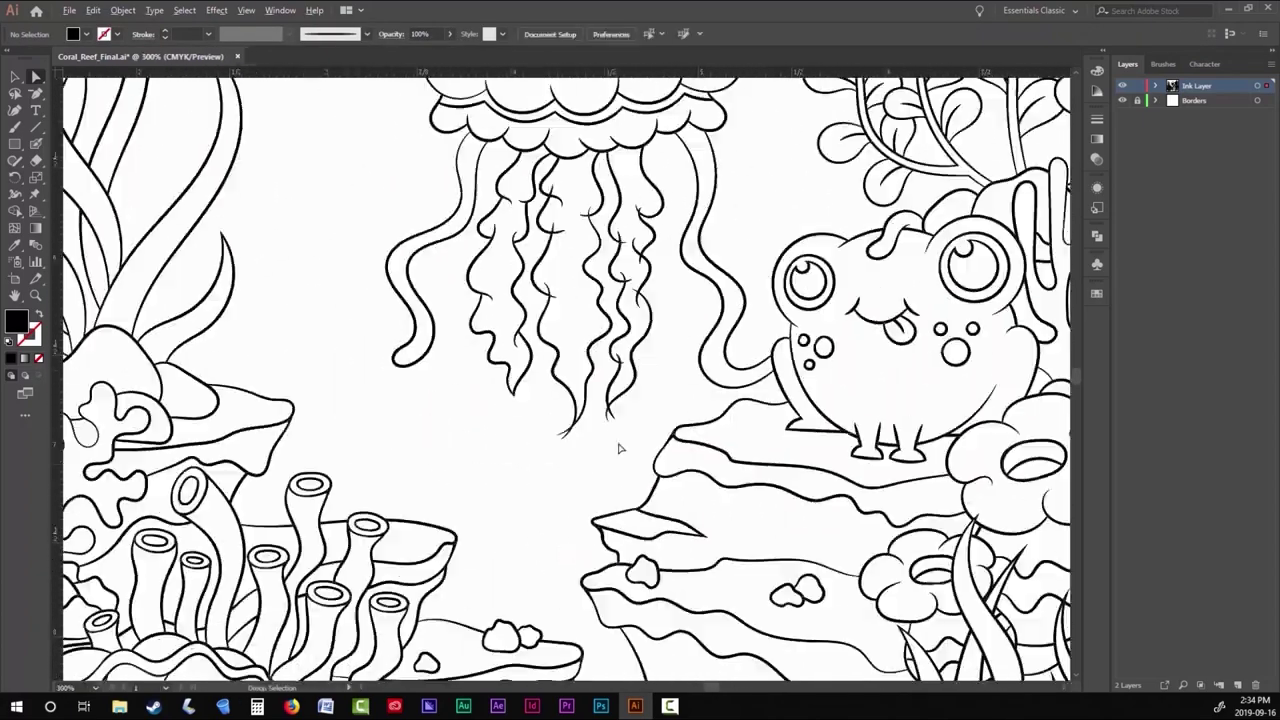
Remove the excess line ends at the folds and pointed tips of the jellyfish's three ruffled arms.
scroll(628, 444, up, 4)
drag(705, 372, 628, 444)
scroll(628, 444, up, 8)
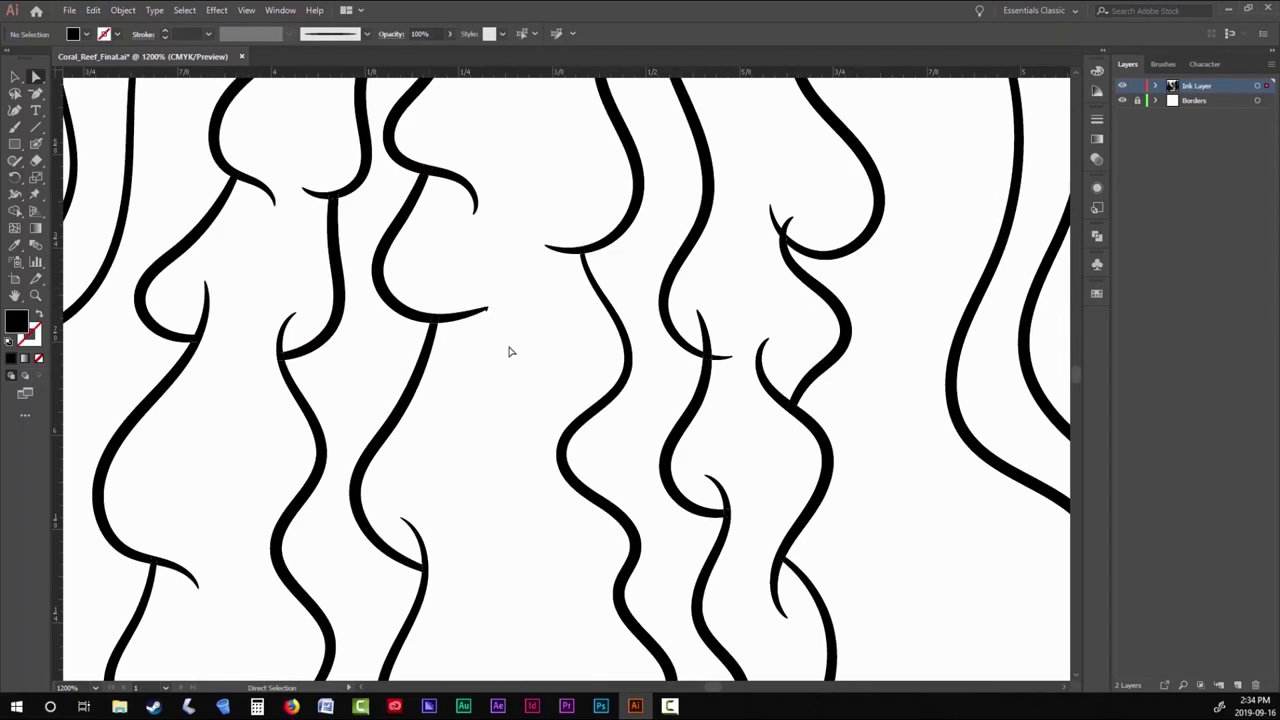
drag(509, 351, 556, 233)
click(556, 233)
scroll(737, 271, down, 4)
scroll(749, 337, up, 3)
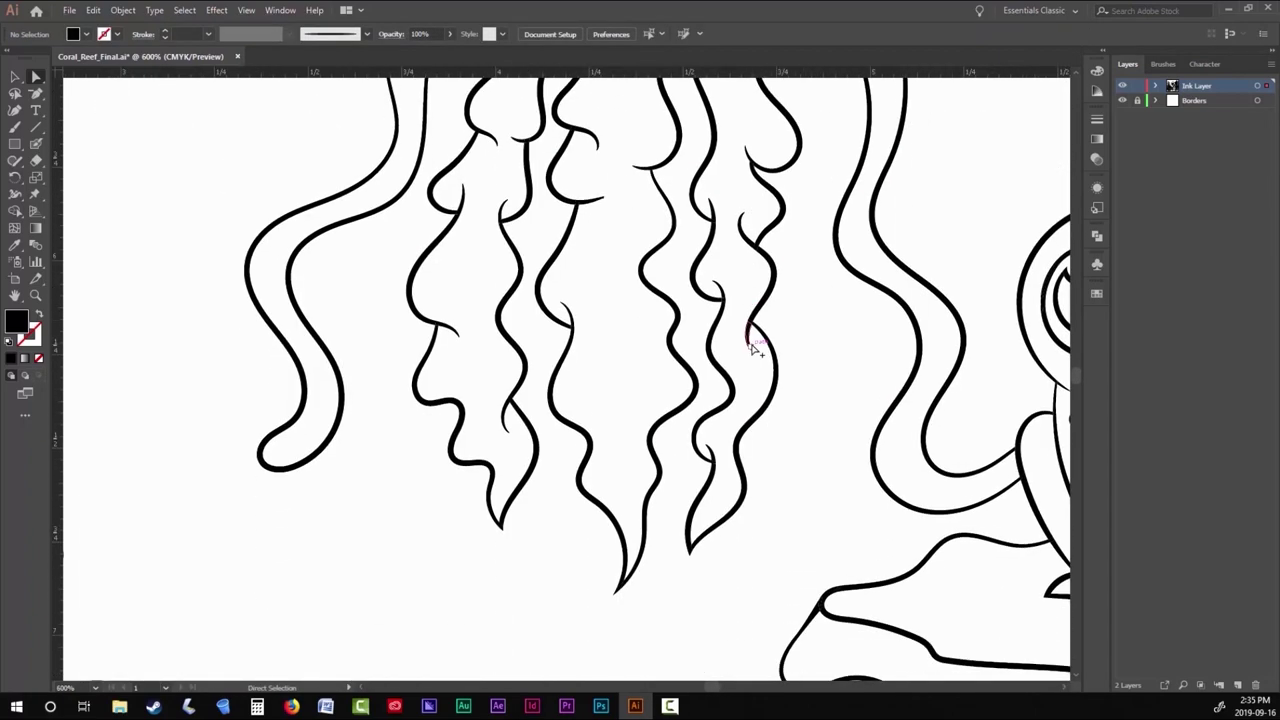
Set the brush stroke to 0.4 pt and ink the jellyfish's two oval eyes with curved upper lids and a small smile.
key(ctrl+0)
click(14, 128)
click(182, 34)
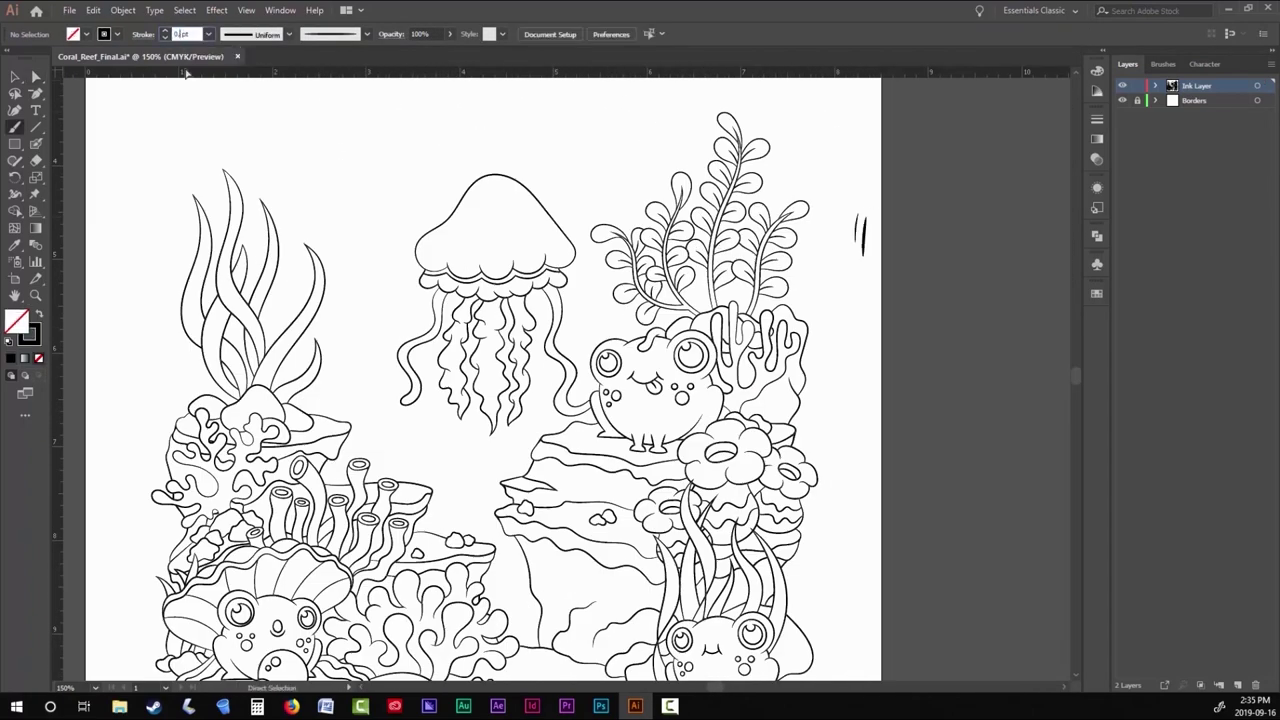
scroll(520, 218, up, 5)
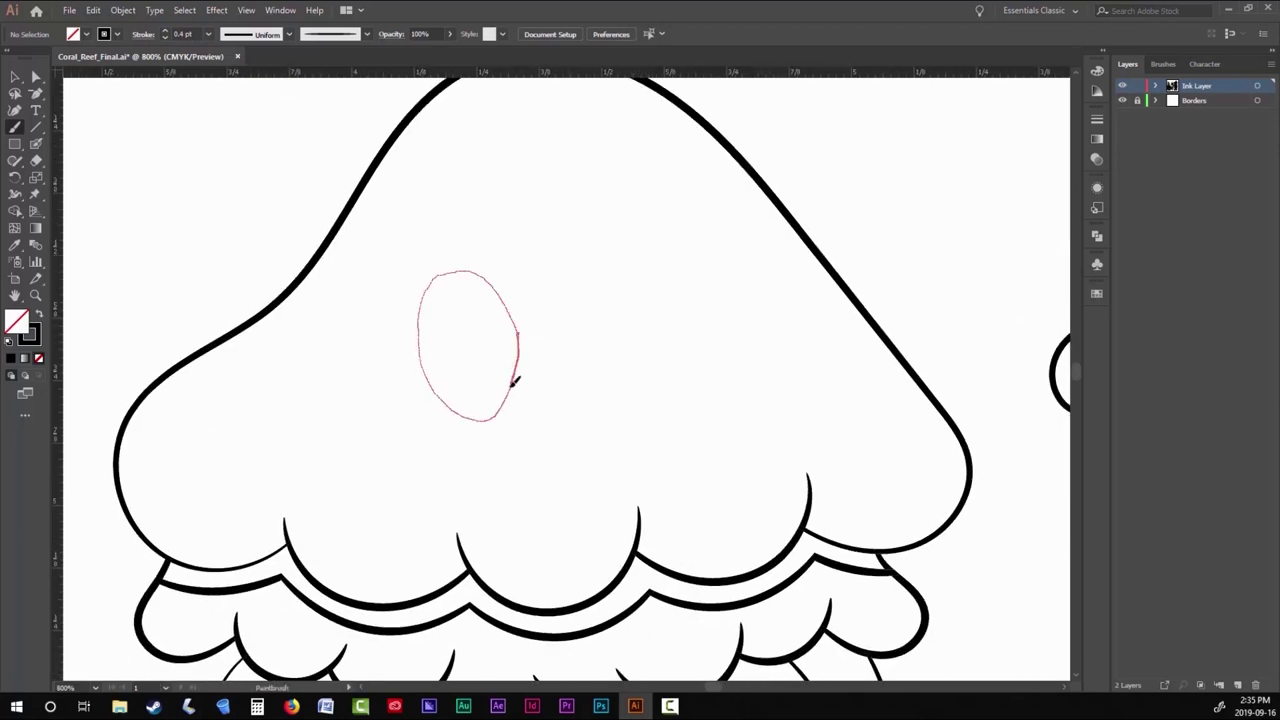
drag(514, 381, 497, 418)
key(Return)
click(180, 309)
drag(398, 300, 419, 251)
drag(503, 405, 500, 414)
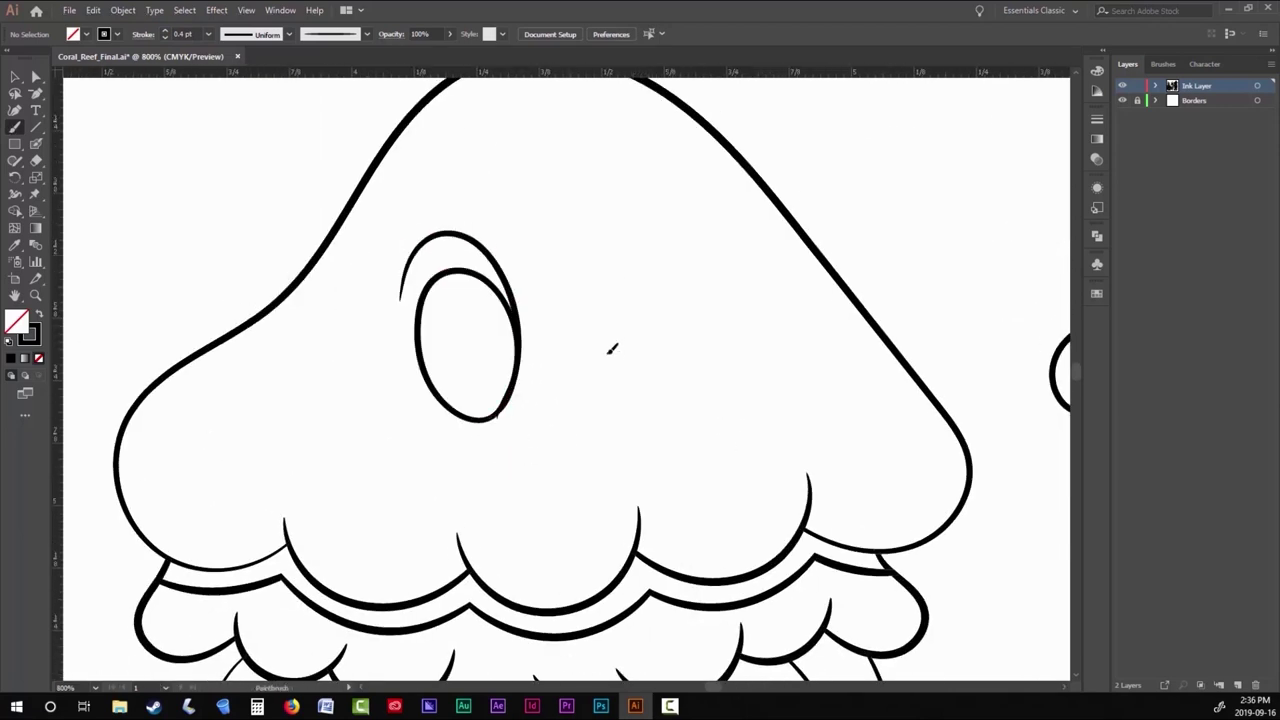
drag(637, 268, 640, 264)
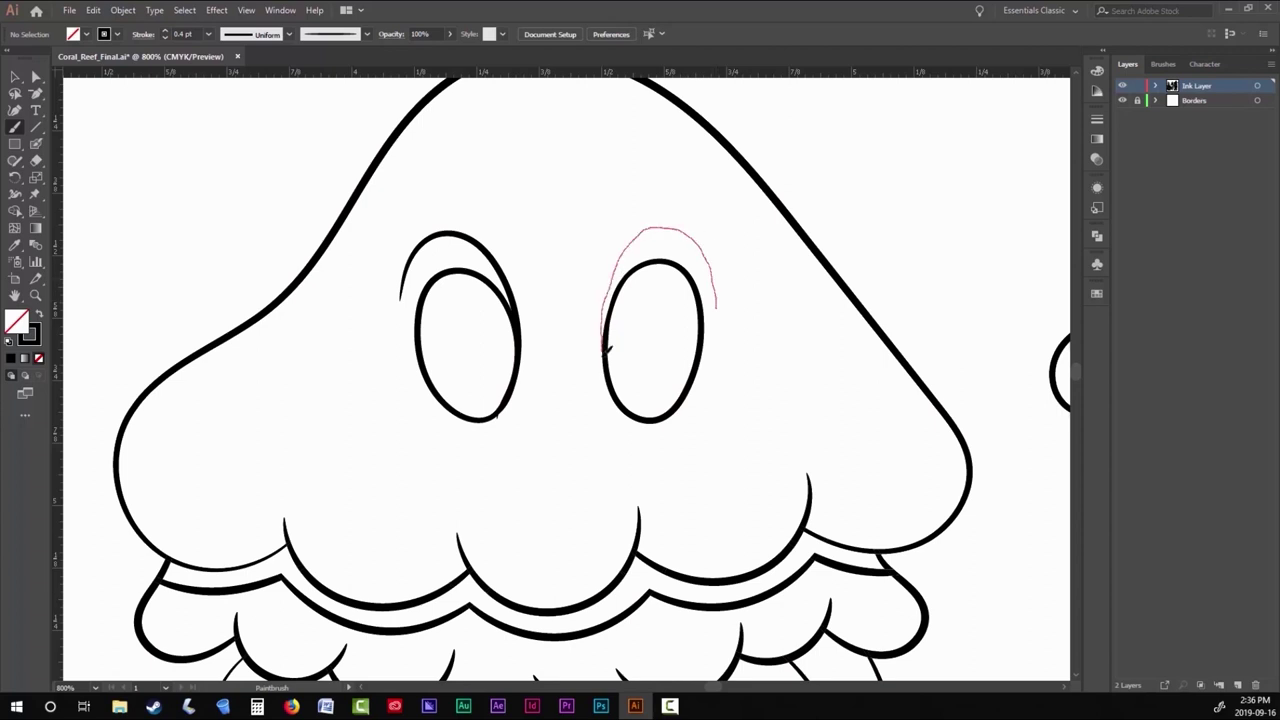
drag(606, 348, 604, 380)
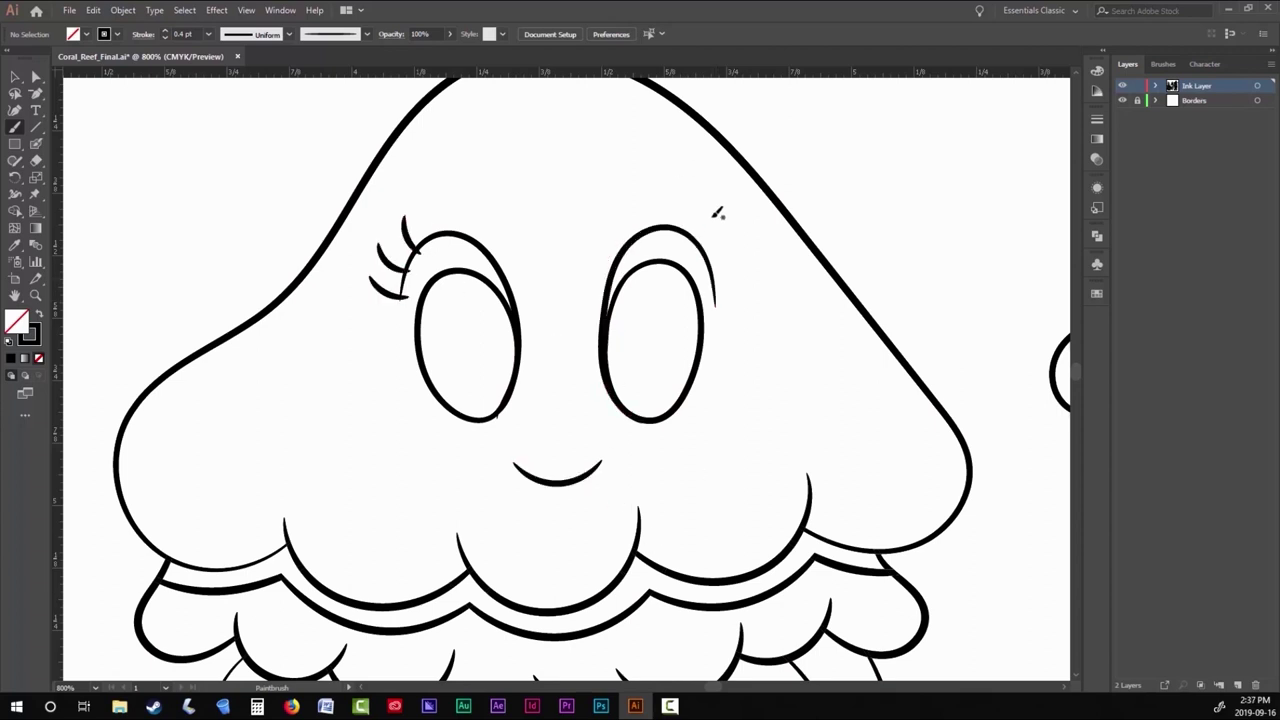
Ink the jellyfish's eyelashes, and add an oval pupil with a small round highlight inside each eye.
drag(525, 350, 522, 352)
drag(666, 419, 690, 410)
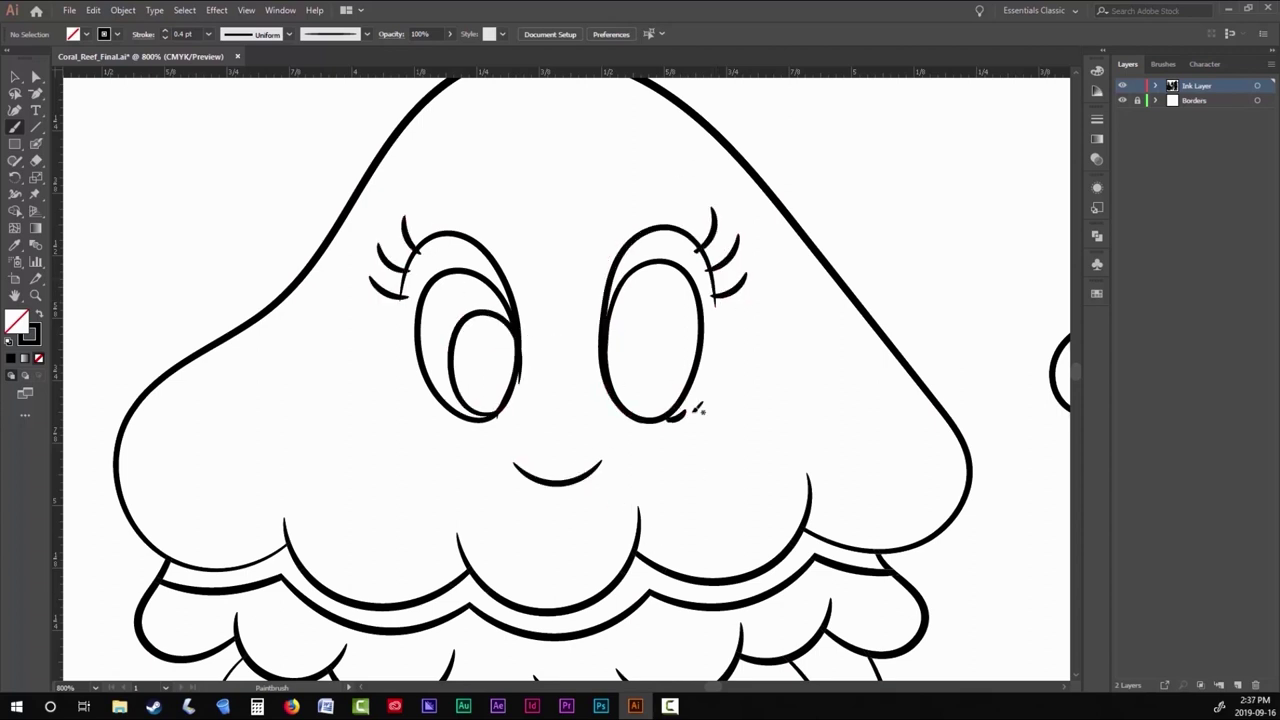
drag(679, 313, 690, 404)
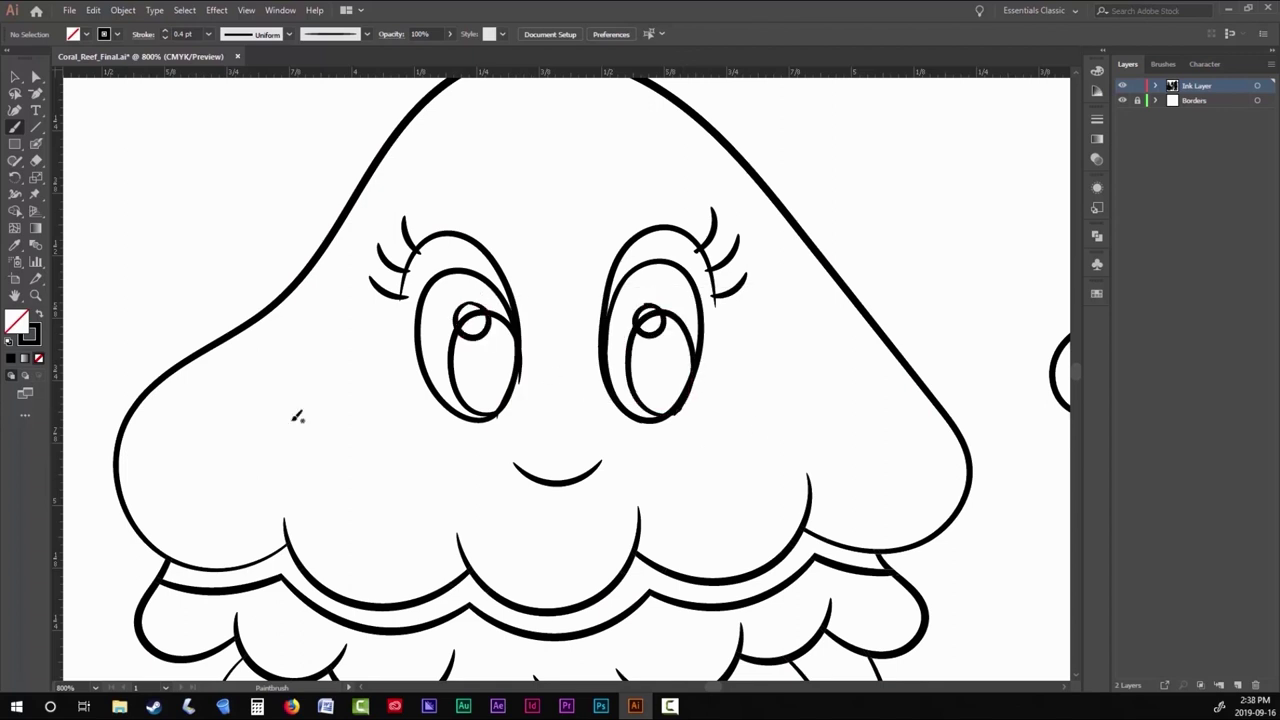
Ink three round spots on each of the jellyfish's cheeks and two near the top of its bell.
drag(294, 398, 295, 400)
drag(311, 461, 310, 462)
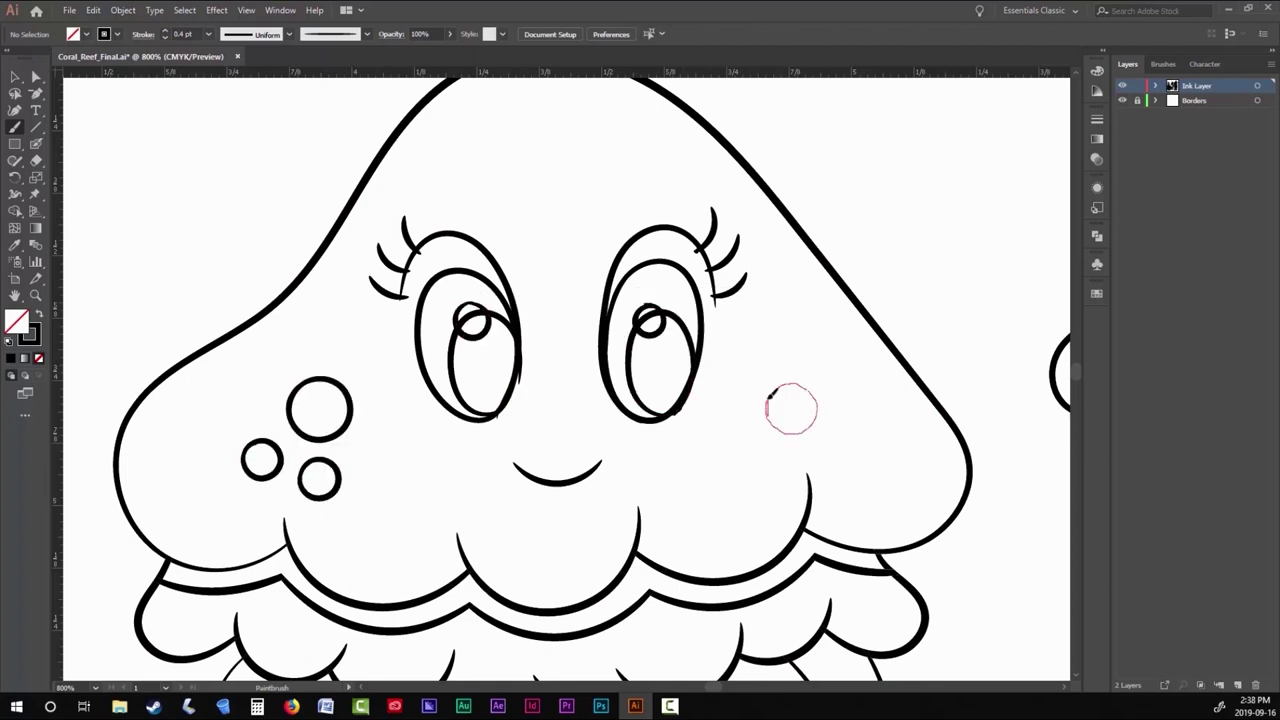
drag(768, 396, 767, 399)
drag(812, 358, 833, 405)
drag(491, 128, 492, 131)
mouse_move(566, 140)
mouse_down()
mouse_move(586, 166)
mouse_move(584, 150)
mouse_up()
key(ctrl+z)
Select all the artwork and expand it as Live Paint so the jellyfish's face strokes become separate shapes.
key(ctrl+0)
key(ctrl+a)
click(135, 12)
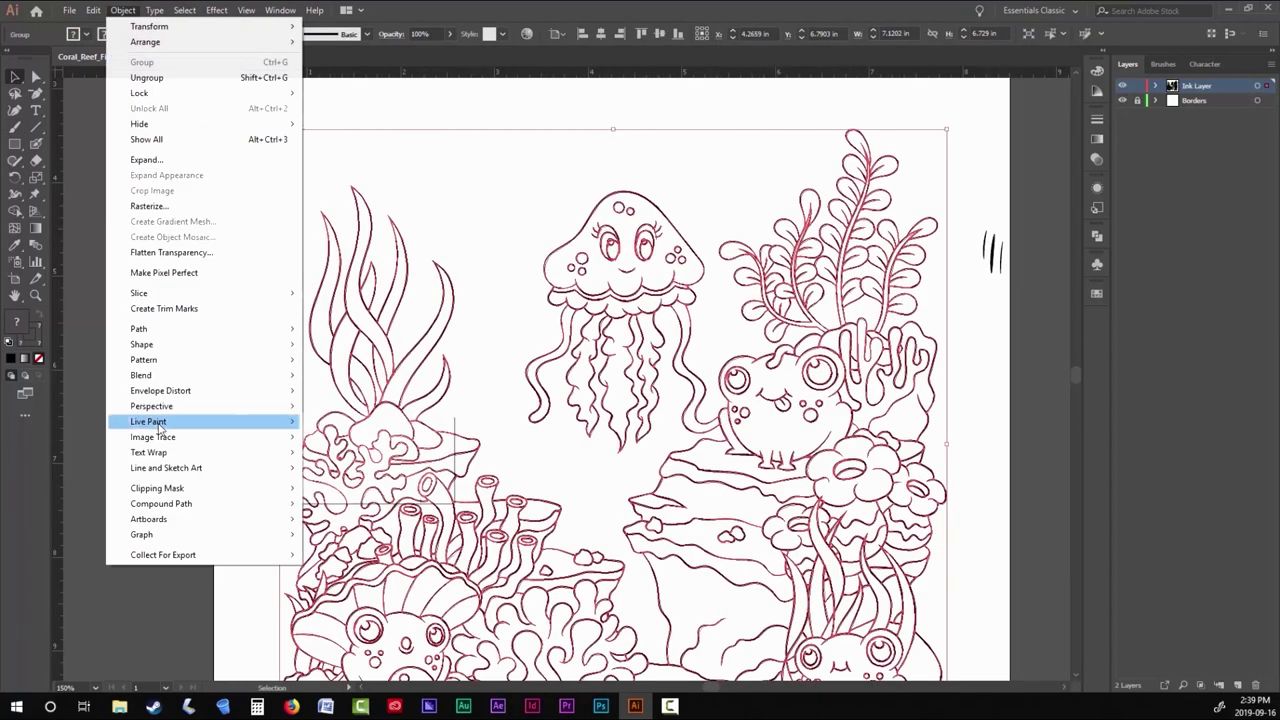
mouse_move(250, 434)
click(330, 489)
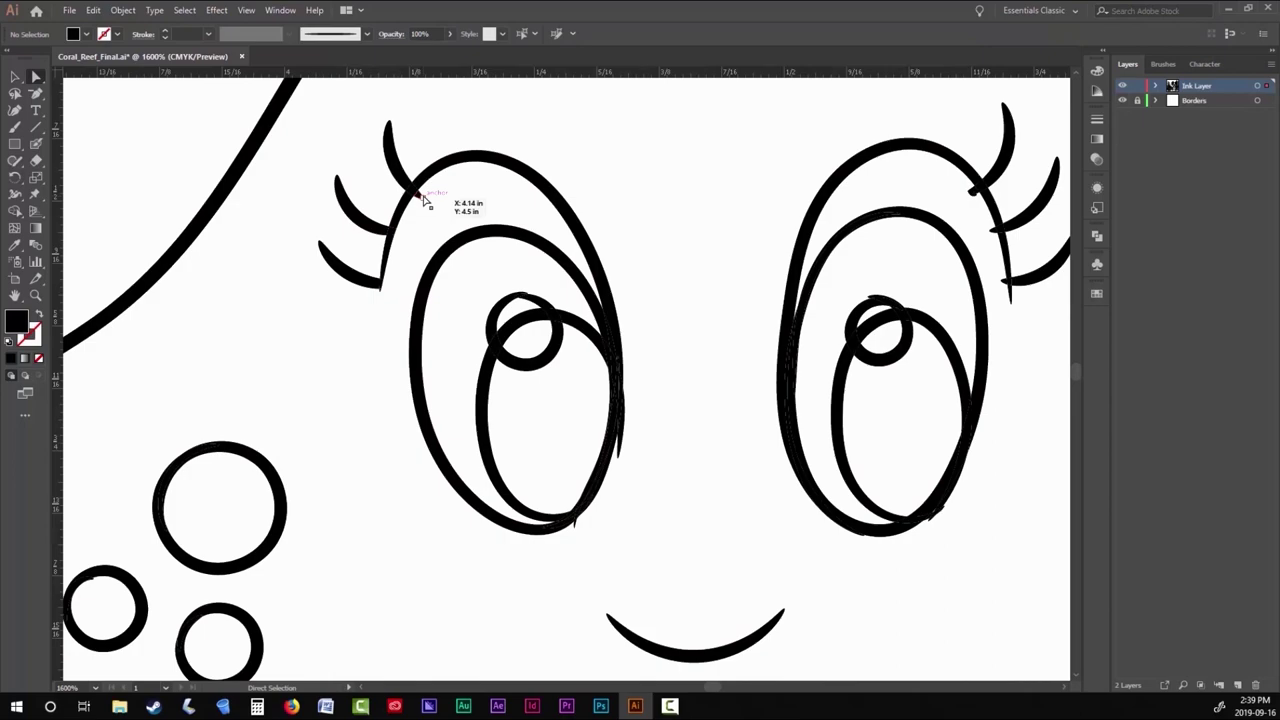
Trim the stray stroke ends and overlaps around the jellyfish's eyelashes, lids and pupils.
scroll(425, 200, up, 5)
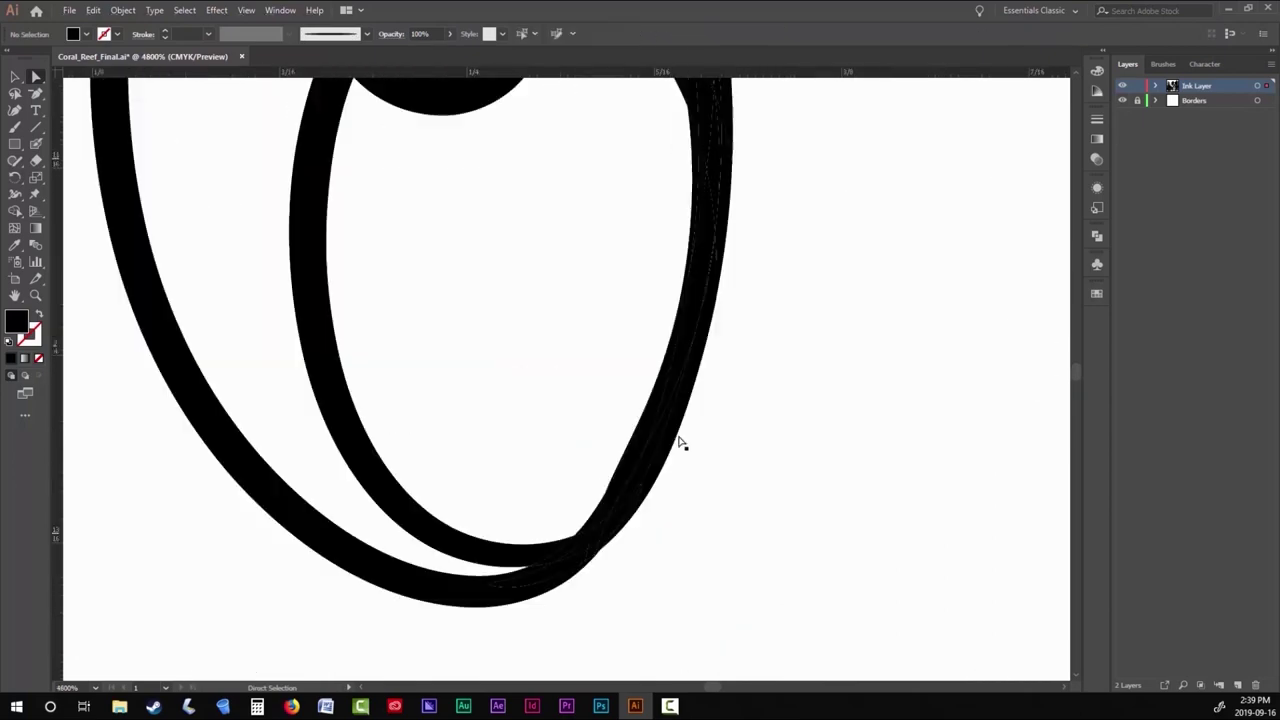
scroll(443, 200, down, 3)
scroll(577, 562, up, 2)
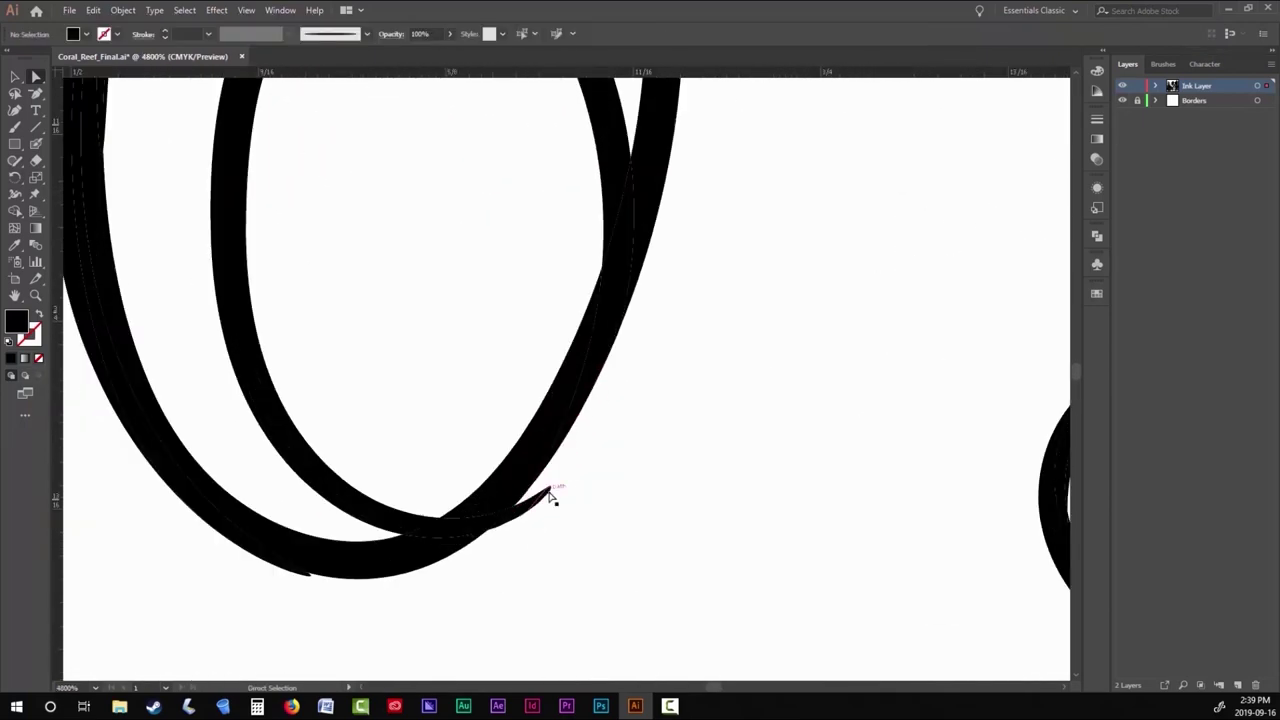
scroll(306, 580, down, 8)
scroll(314, 357, up, 4)
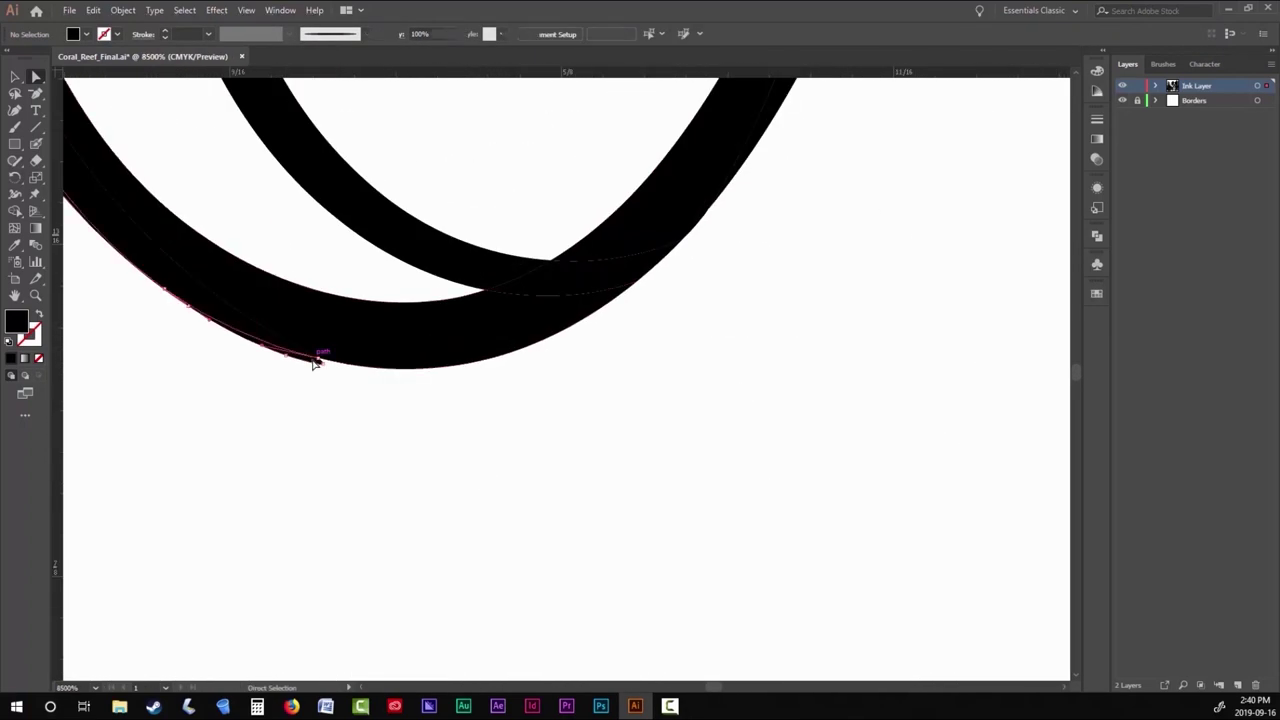
Ink the fish's body in front of the rock ledge with a curved back, a rounded cheek and mouth line, and a sweeping belly.
scroll(614, 451, down, 6)
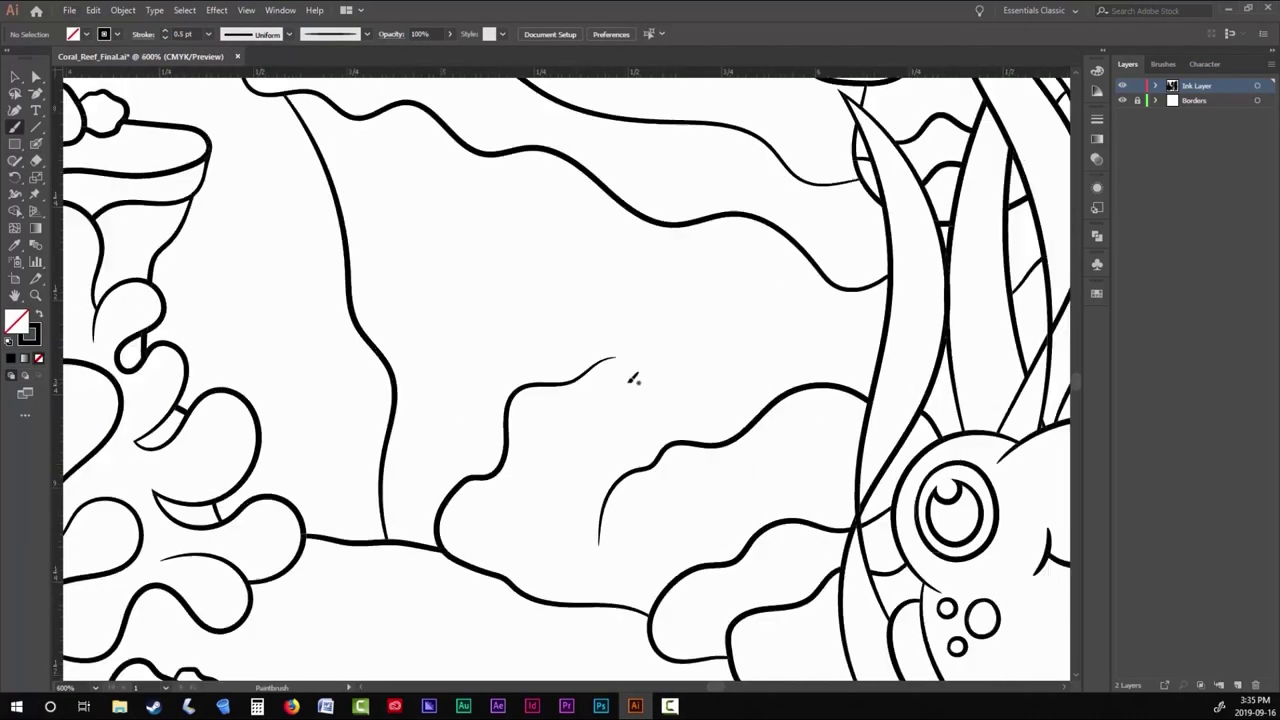
scroll(633, 378, up, 2)
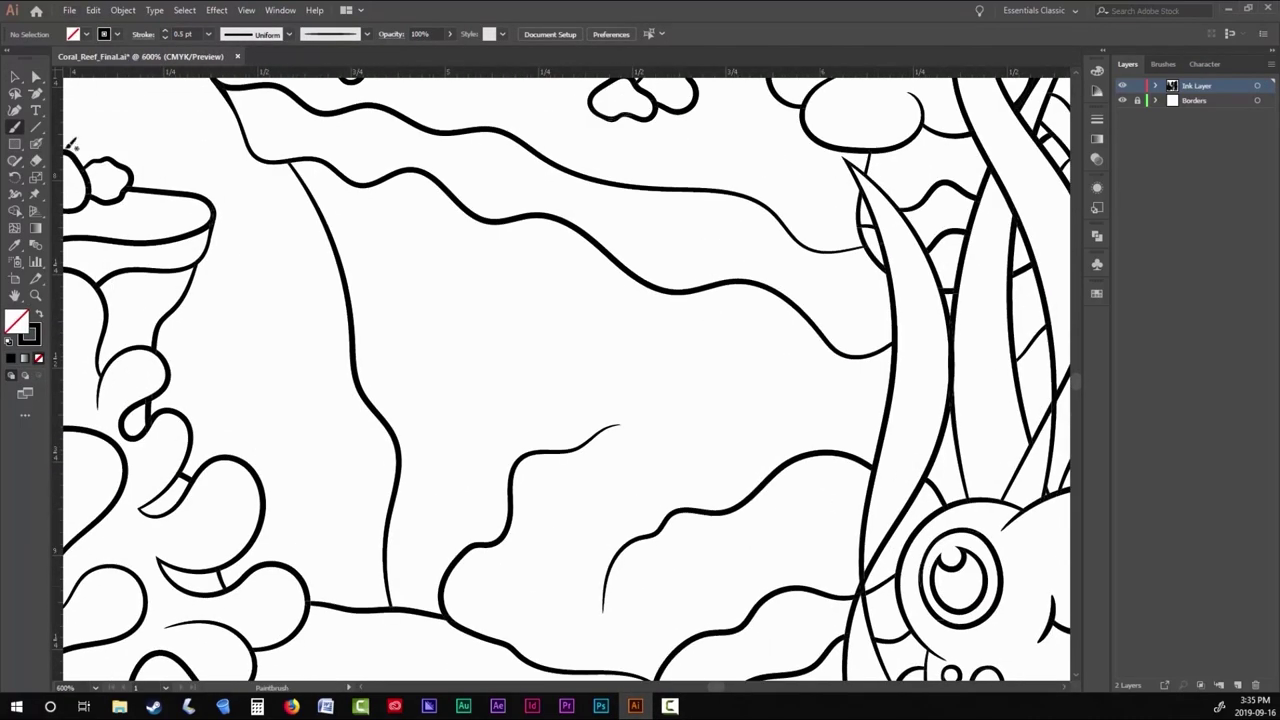
drag(755, 250, 775, 394)
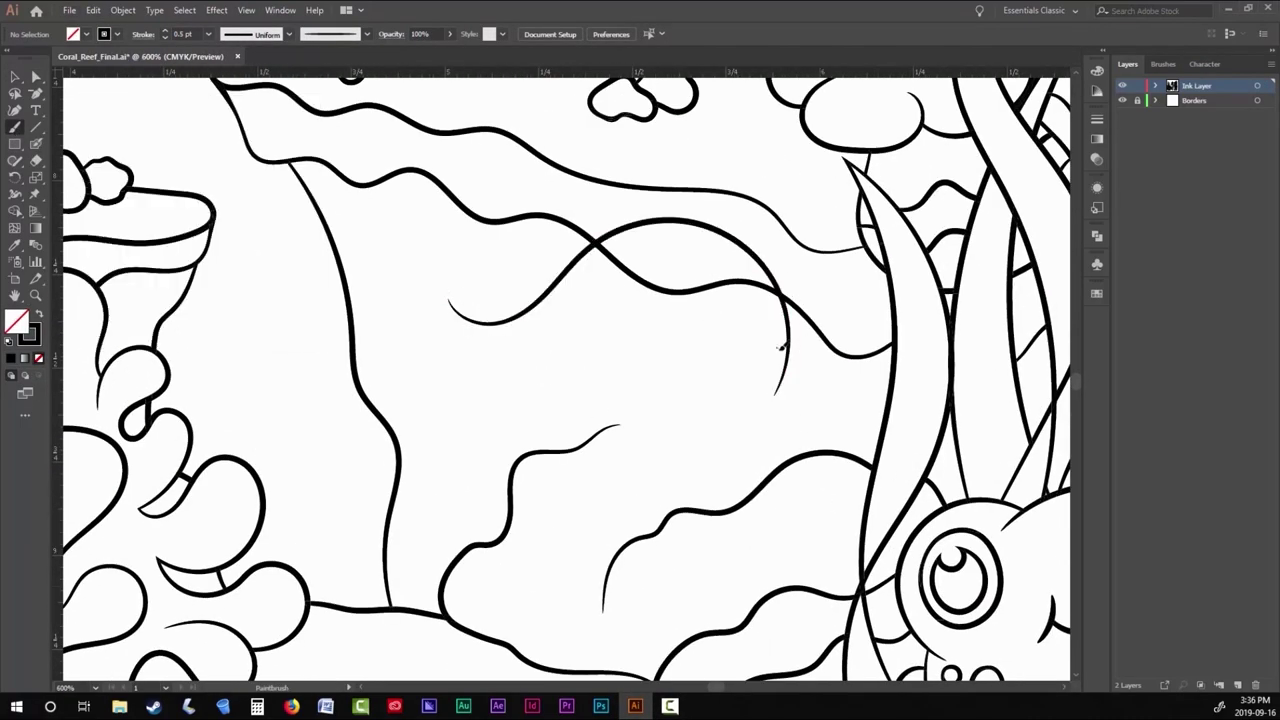
drag(651, 403, 644, 400)
drag(450, 298, 466, 344)
drag(730, 468, 732, 472)
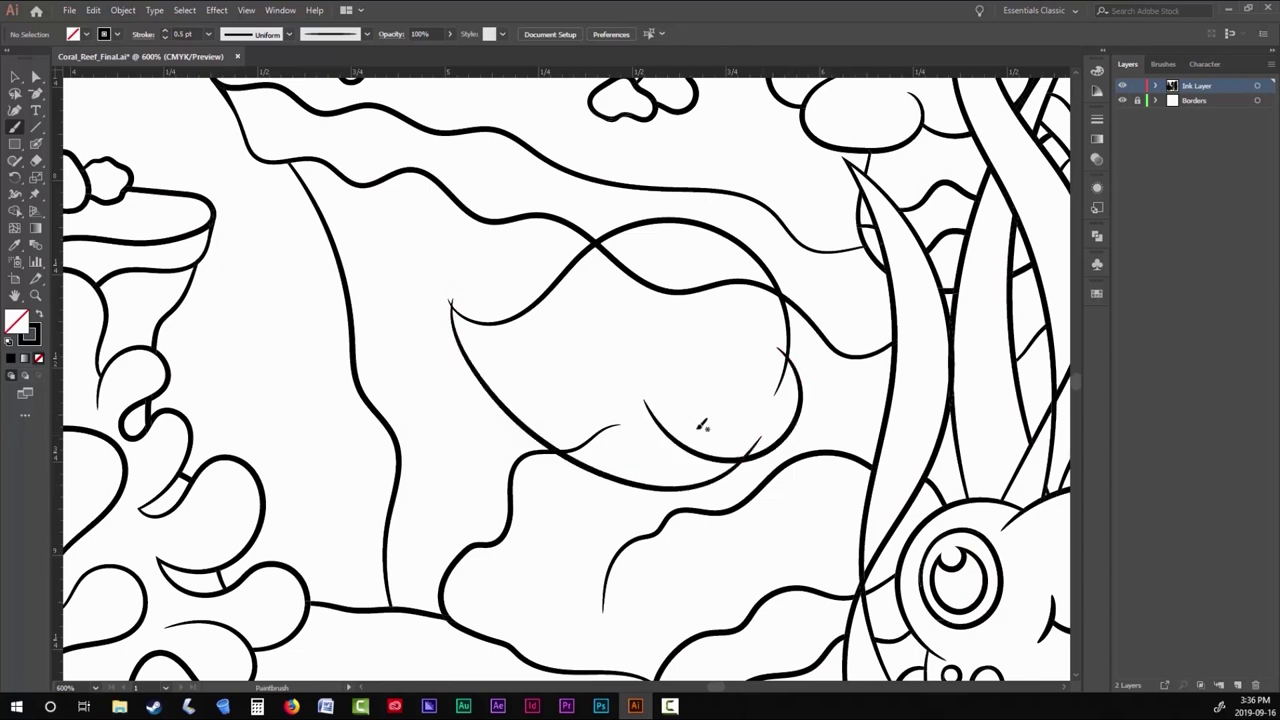
key(ctrl+z)
mouse_move(454, 290)
mouse_down()
mouse_move(564, 451)
mouse_move(738, 482)
mouse_up()
key(ctrl+z)
key(ctrl+minus)
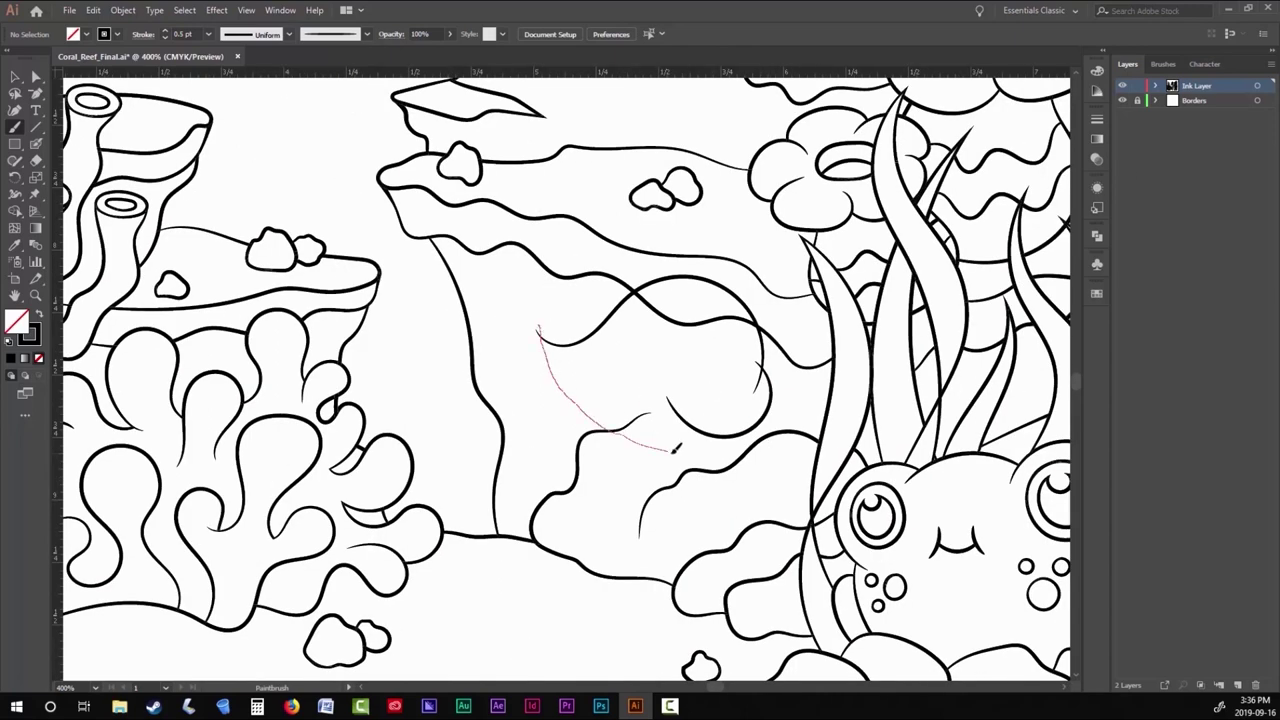
drag(675, 449, 676, 450)
Ink the fish's forked tail fin as two curved, pointed lobes, one rising and one sweeping backward.
key(ctrl+plus)
key(ctrl+plus)
key(ctrl+minus)
drag(527, 330, 540, 178)
drag(471, 307, 560, 192)
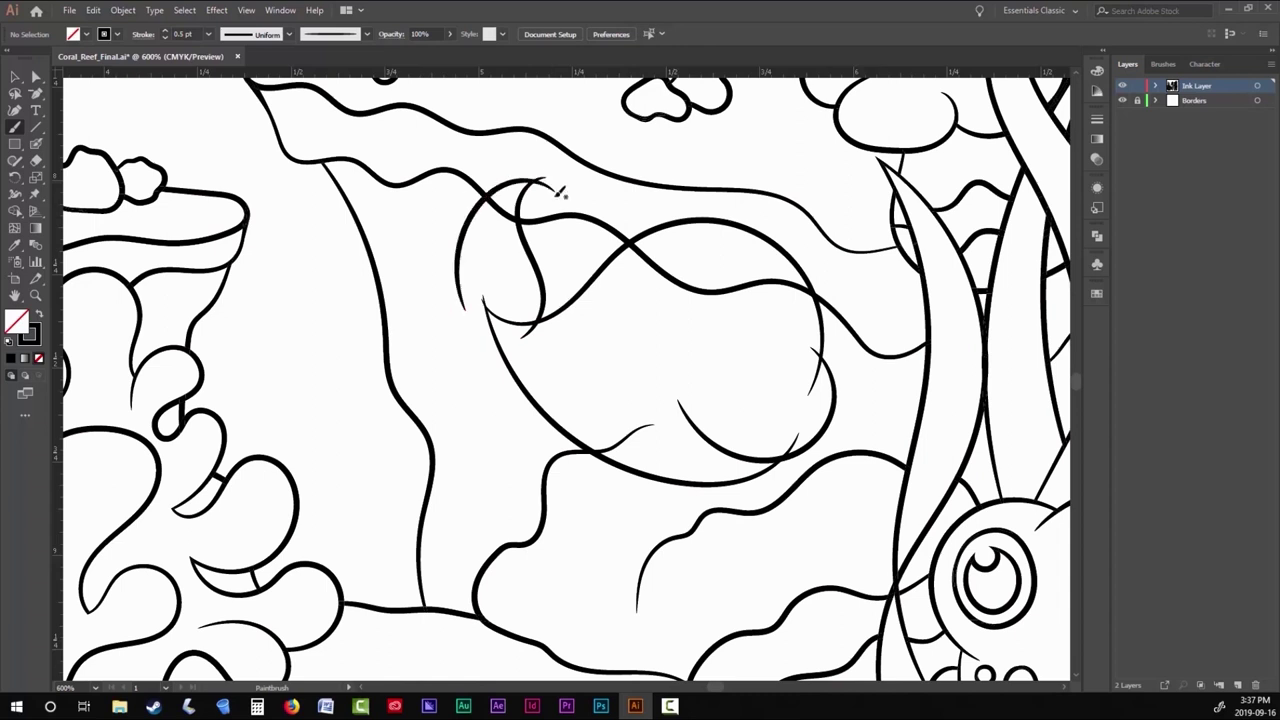
drag(331, 349, 508, 366)
drag(344, 327, 476, 298)
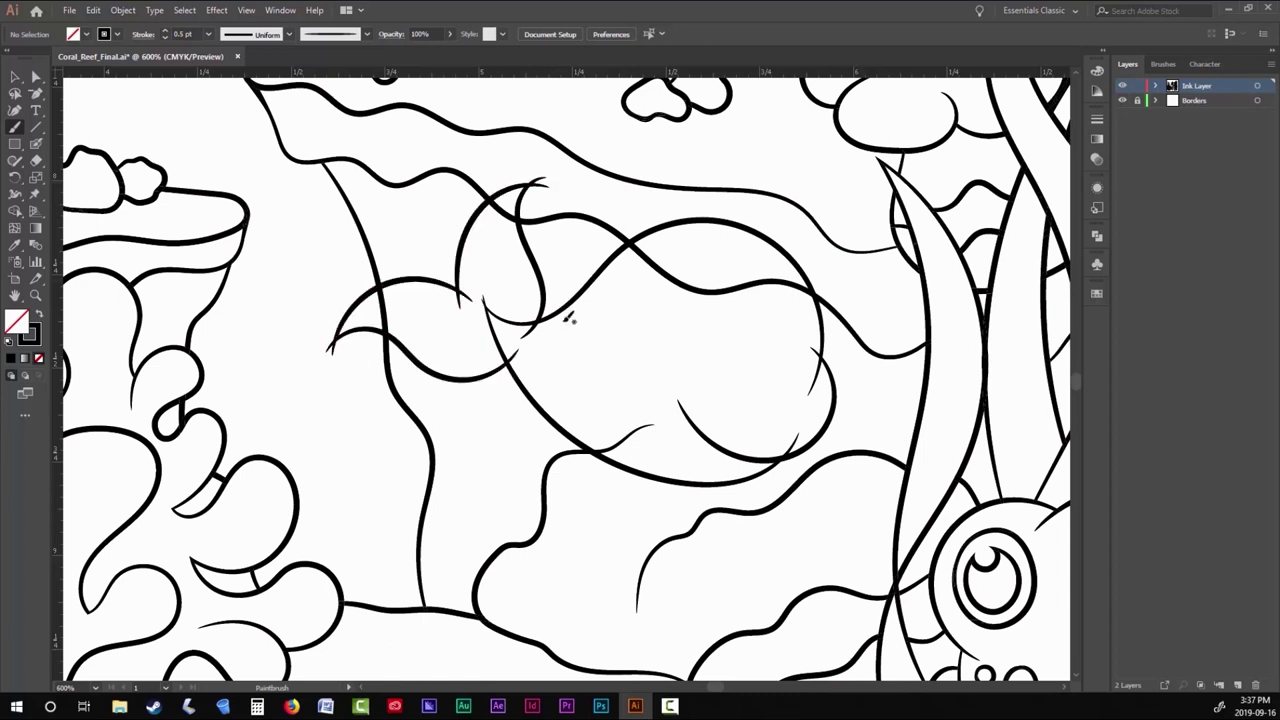
Ink the rounded dorsal fin along the fish's back and the small rounded fins under its belly.
drag(775, 158, 751, 240)
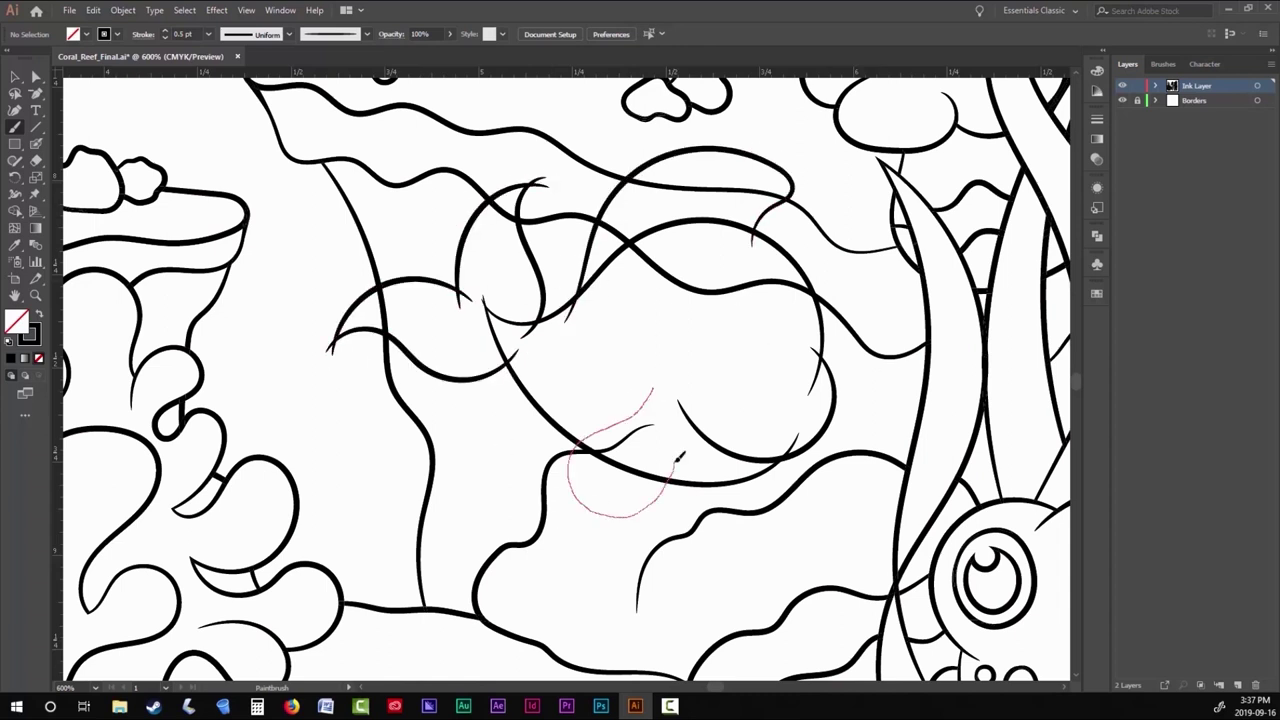
drag(680, 458, 677, 461)
drag(770, 446, 690, 495)
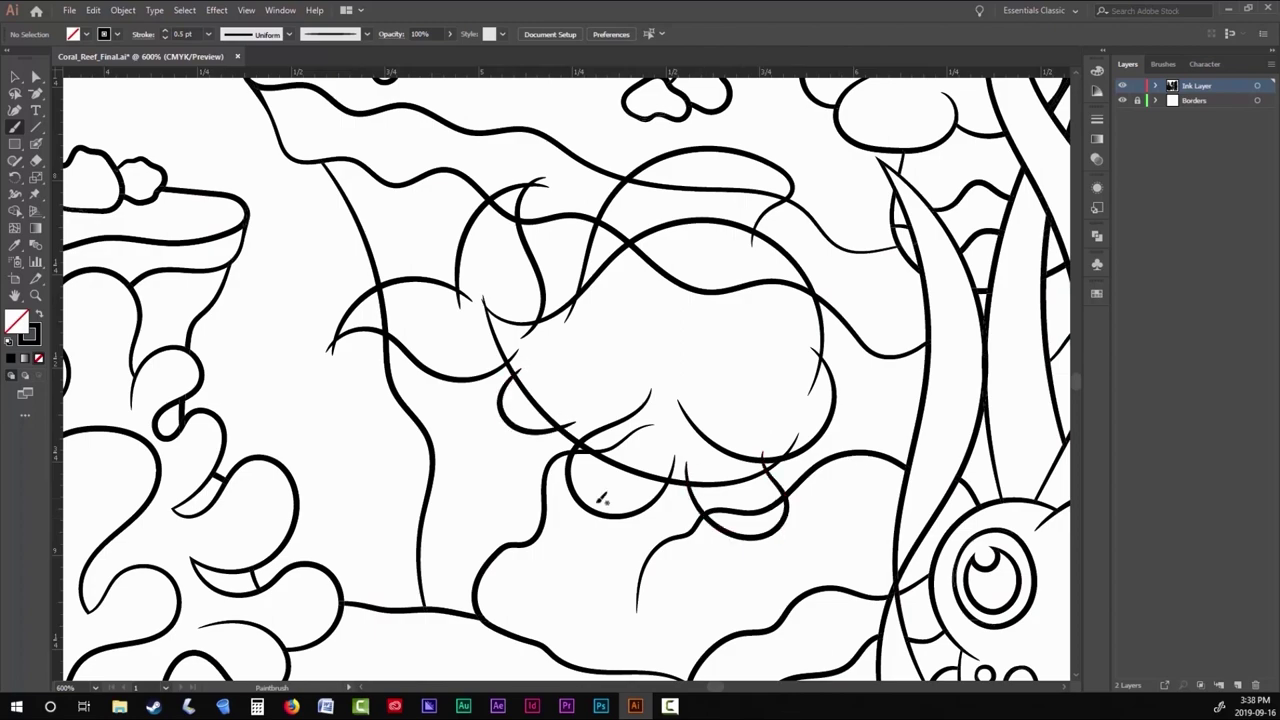
Select all the artwork and expand the fish's outline strokes into separate filled shapes.
key(ctrl+minus)
key(ctrl+minus)
key(ctrl+minus)
key(v)
key(ctrl+a)
key(shift+x)
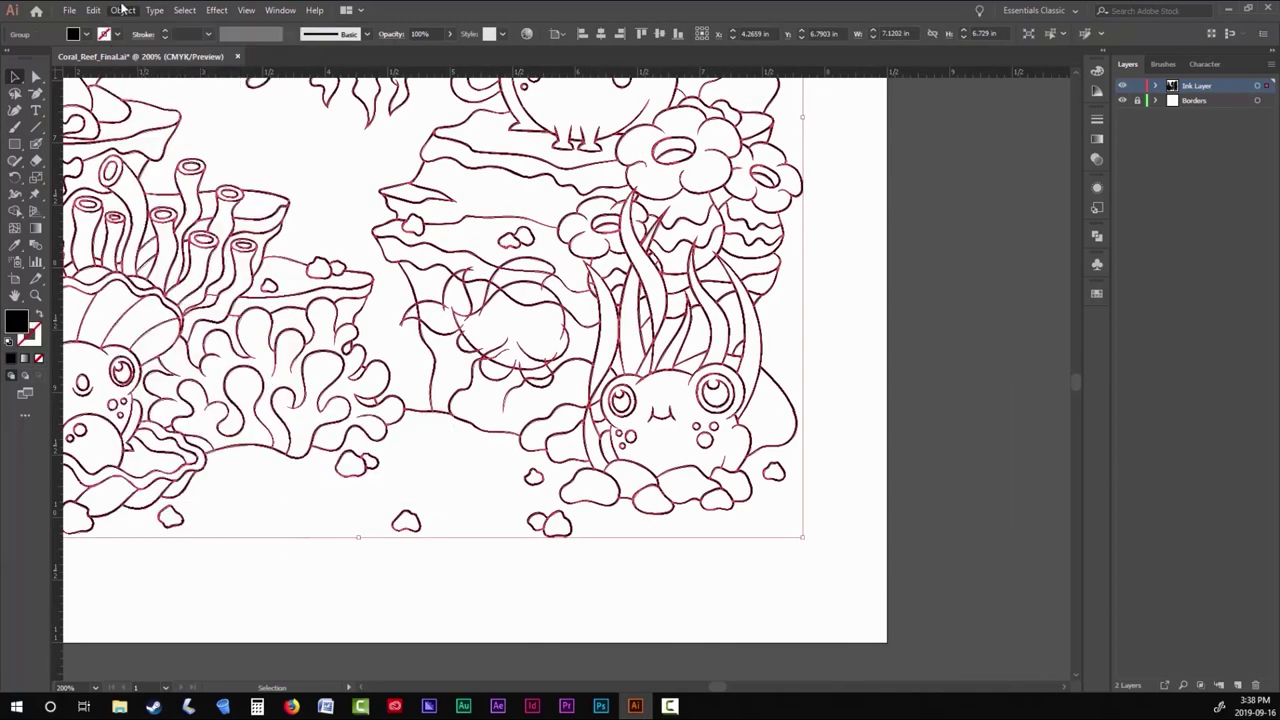
key(ctrl+shift+a)
Trim the stray stroke ends and the overlapping rock lines around the fish's tail, body and fins.
key(ctrl+plus)
key(ctrl+plus)
mouse_move(497, 331)
mouse_down()
mouse_move(337, 337)
mouse_move(746, 417)
mouse_up()
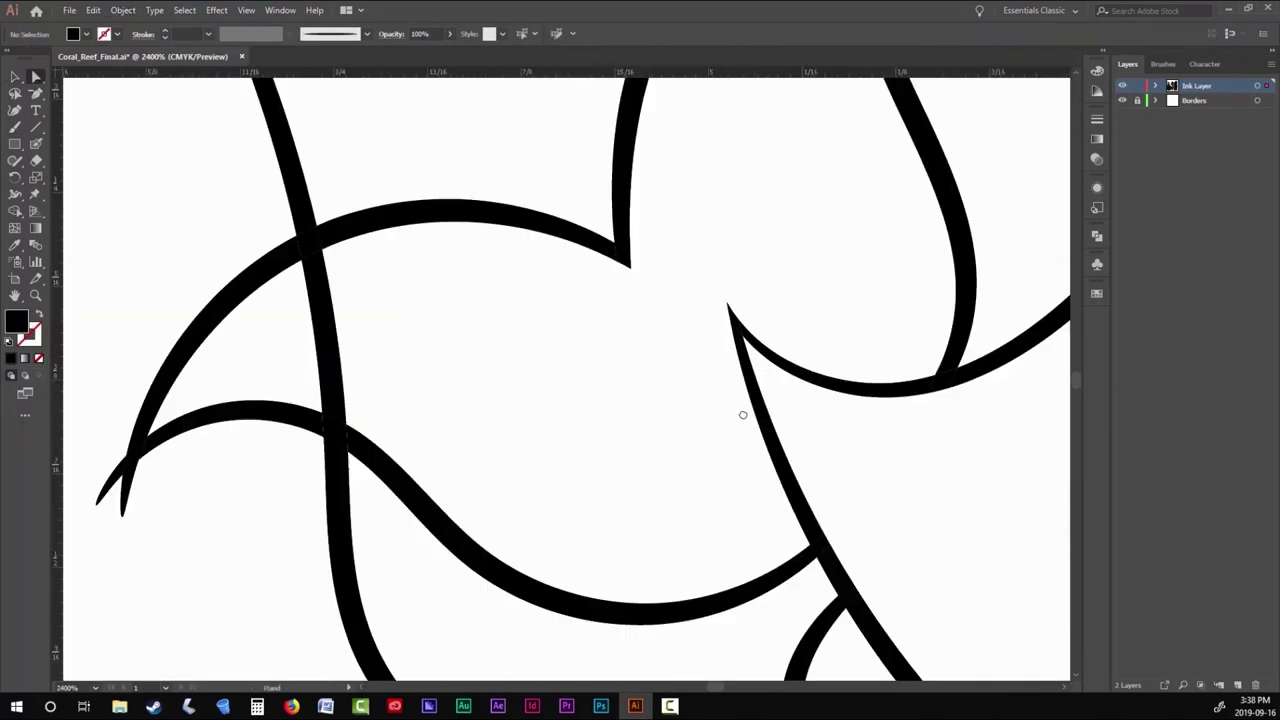
key(ctrl+minus)
key(ctrl+plus)
key(ctrl+plus)
key(ctrl+plus)
key(ctrl+plus)
key(ctrl+plus)
scroll(688, 362, down, 3)
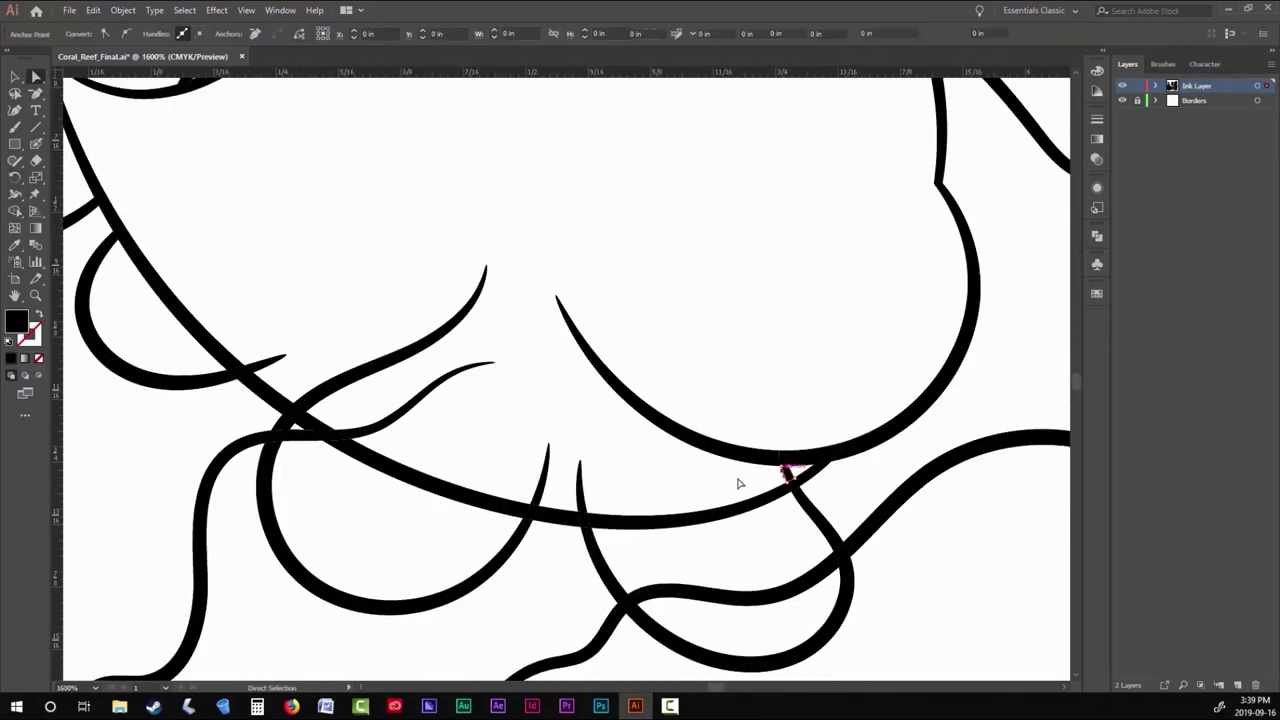
key(ctrl+minus)
key(ctrl+minus)
key(ctrl+minus)
key(ctrl+minus)
key(ctrl+minus)
key(ctrl+minus)
key(ctrl+minus)
scroll(450, 350, down, 1)
With a 0.4 pt brush stroke, ink the fish's curved gill line, the corner of its smile and round spots on its body.
key(shift+x)
key(b)
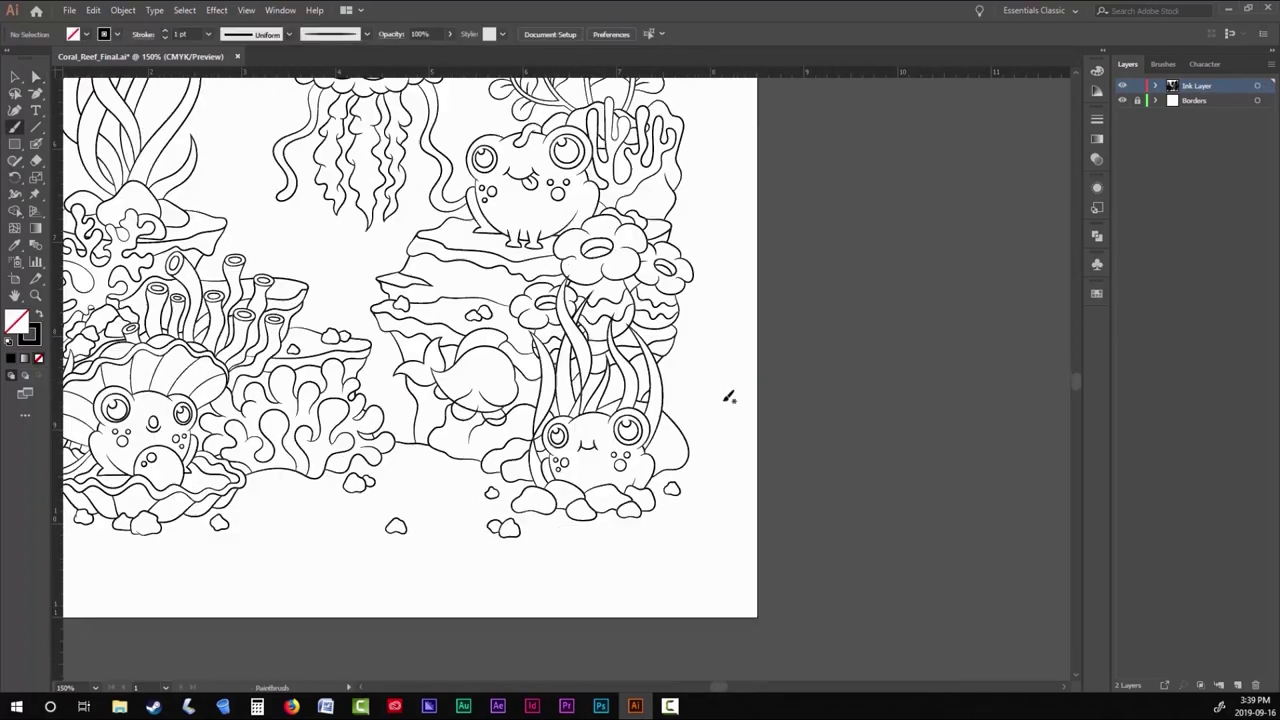
scroll(470, 378, up, 4)
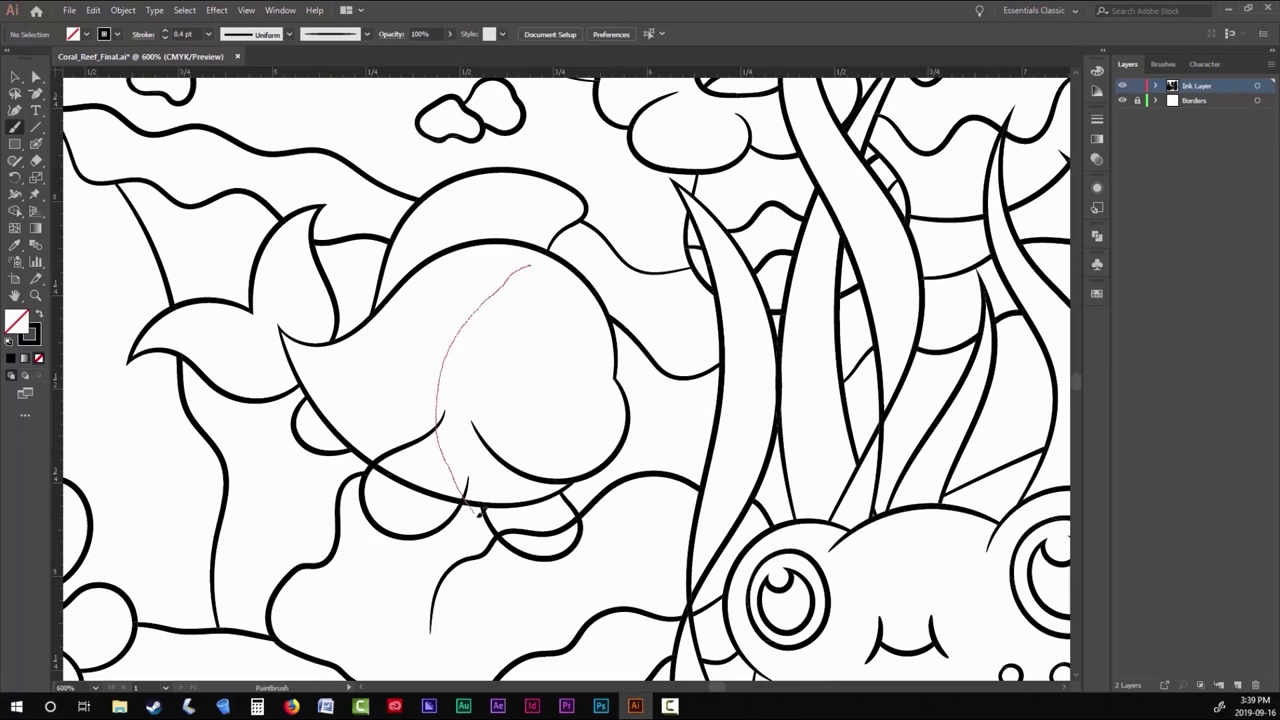
drag(478, 512, 470, 505)
drag(467, 432, 486, 420)
scroll(511, 429, up, 2)
scroll(511, 429, left, 3)
drag(440, 378, 440, 376)
mouse_move(480, 310)
mouse_down()
mouse_move(487, 285)
mouse_move(480, 308)
mouse_up()
Ink the fish's eye with an arched outline, a curved lower lid, a round pupil and a small round highlight.
mouse_move(363, 357)
mouse_down()
mouse_move(380, 345)
mouse_move(467, 435)
mouse_up()
scroll(448, 460, down, 4)
scroll(458, 363, up, 2)
mouse_move(355, 340)
mouse_down()
mouse_move(440, 238)
mouse_move(460, 405)
mouse_up()
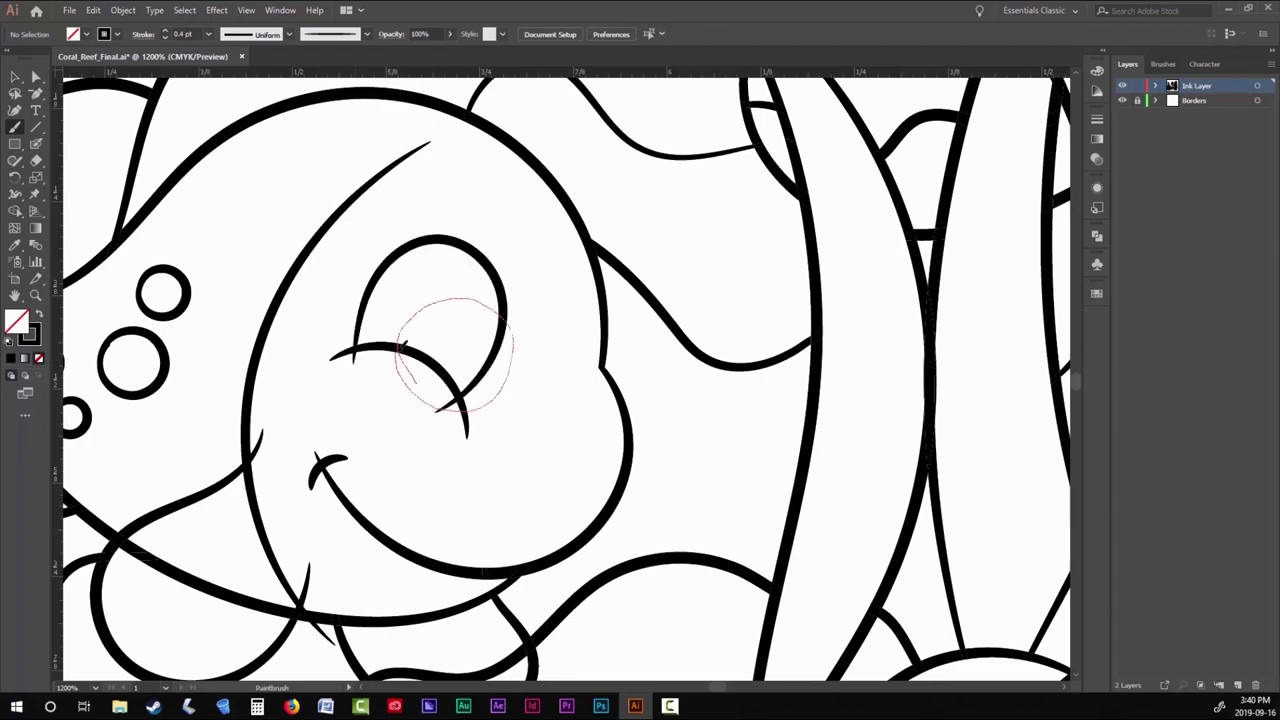
drag(404, 347, 405, 352)
drag(436, 288, 462, 345)
Expand all the artwork and trim the stray line ends and overlaps around the fish's eye, gill line and belly fins.
scroll(462, 345, down, 5)
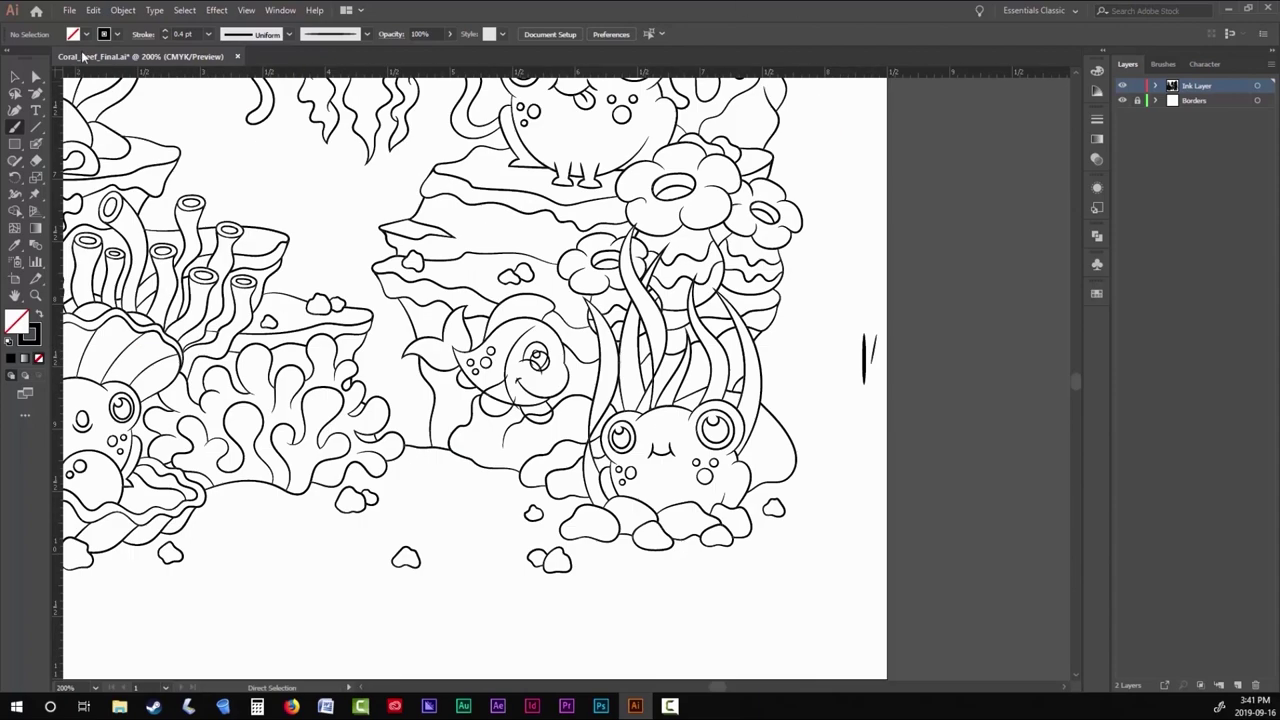
key(v)
key(ctrl+a)
click(123, 10)
mouse_move(295, 422)
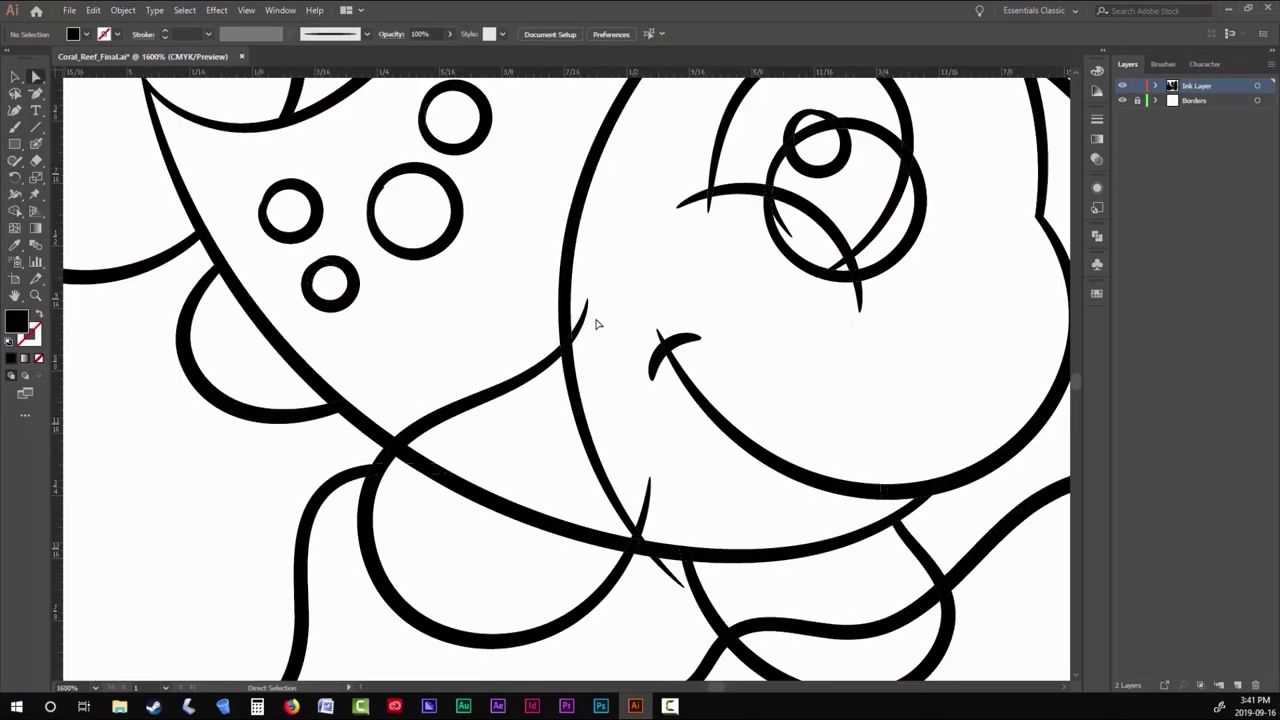
scroll(594, 323, down, 2)
scroll(797, 327, up, 3)
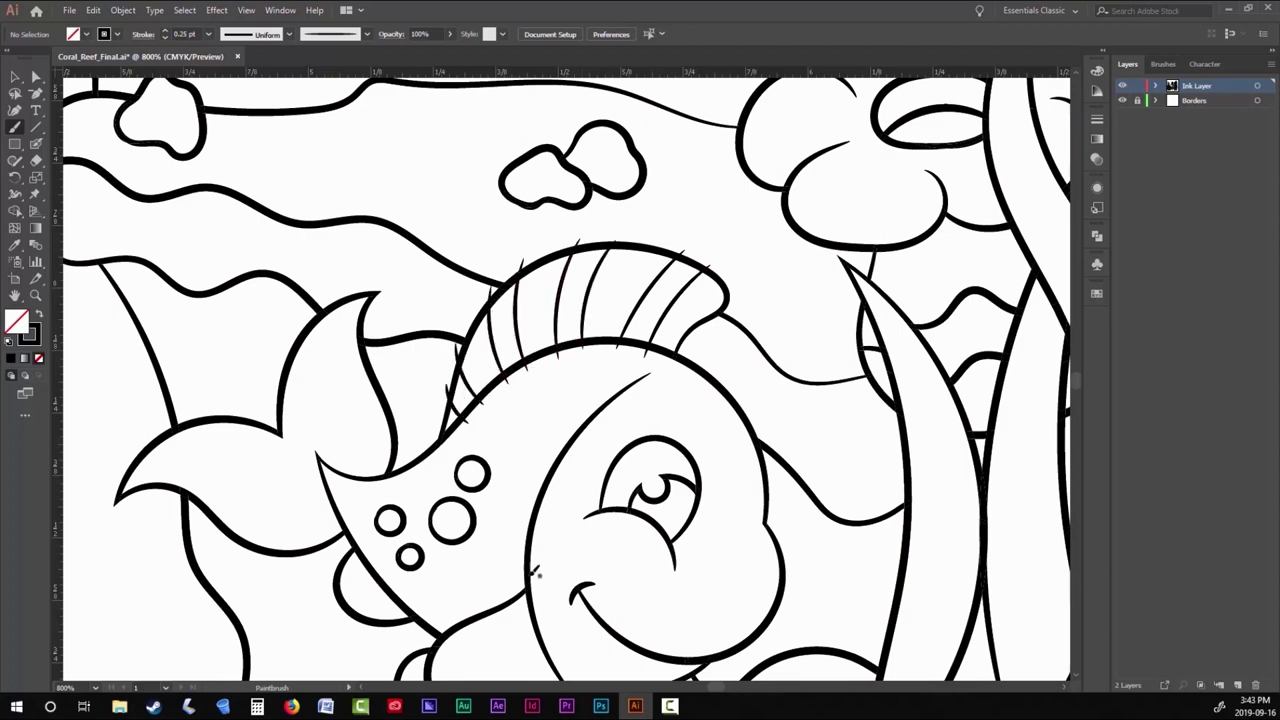
Ink fine curved lines along both lobes of the fish's tail fin with a 0.25 pt brush stroke.
scroll(536, 572, down, 2)
scroll(536, 572, left, 2)
mouse_move(316, 346)
mouse_down()
mouse_move(352, 392)
mouse_move(250, 420)
mouse_up()
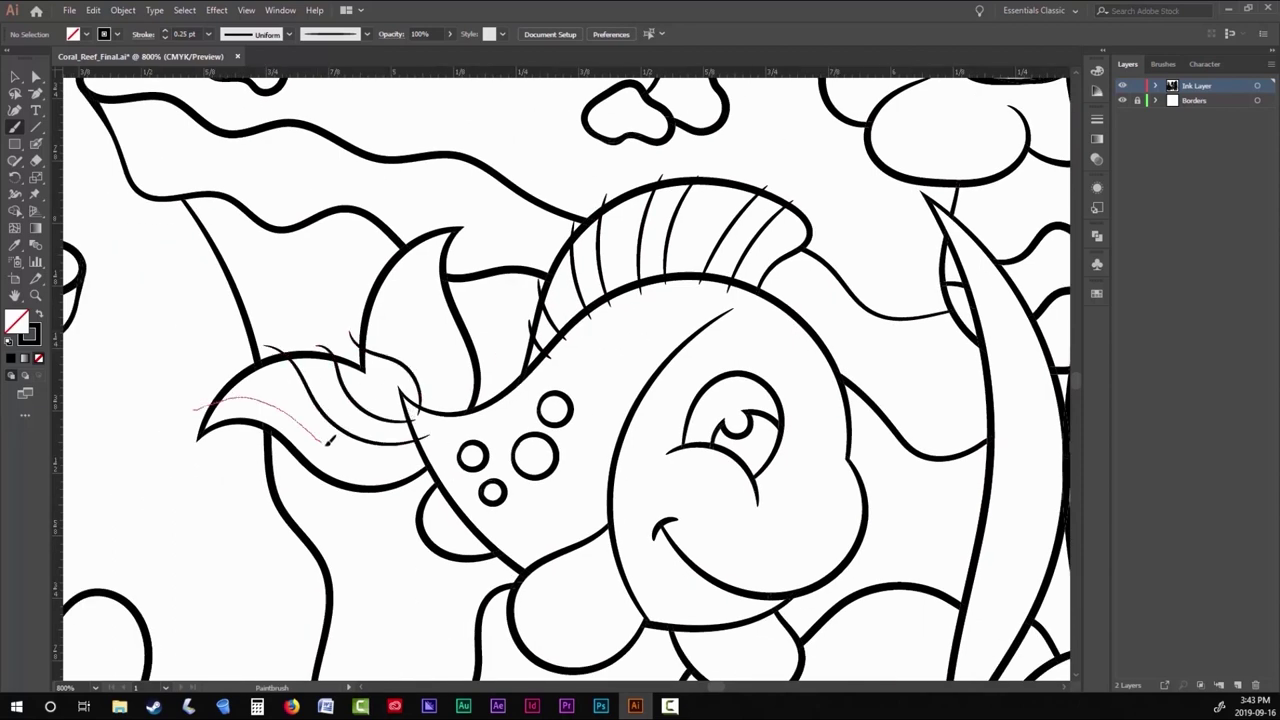
mouse_move(372, 268)
mouse_down()
mouse_move(390, 316)
mouse_move(430, 312)
mouse_up()
Ink fine 0.25 pt curved lines across the fins under the fish's belly.
scroll(432, 308, down, 5)
scroll(432, 308, right, 2)
drag(544, 318, 430, 376)
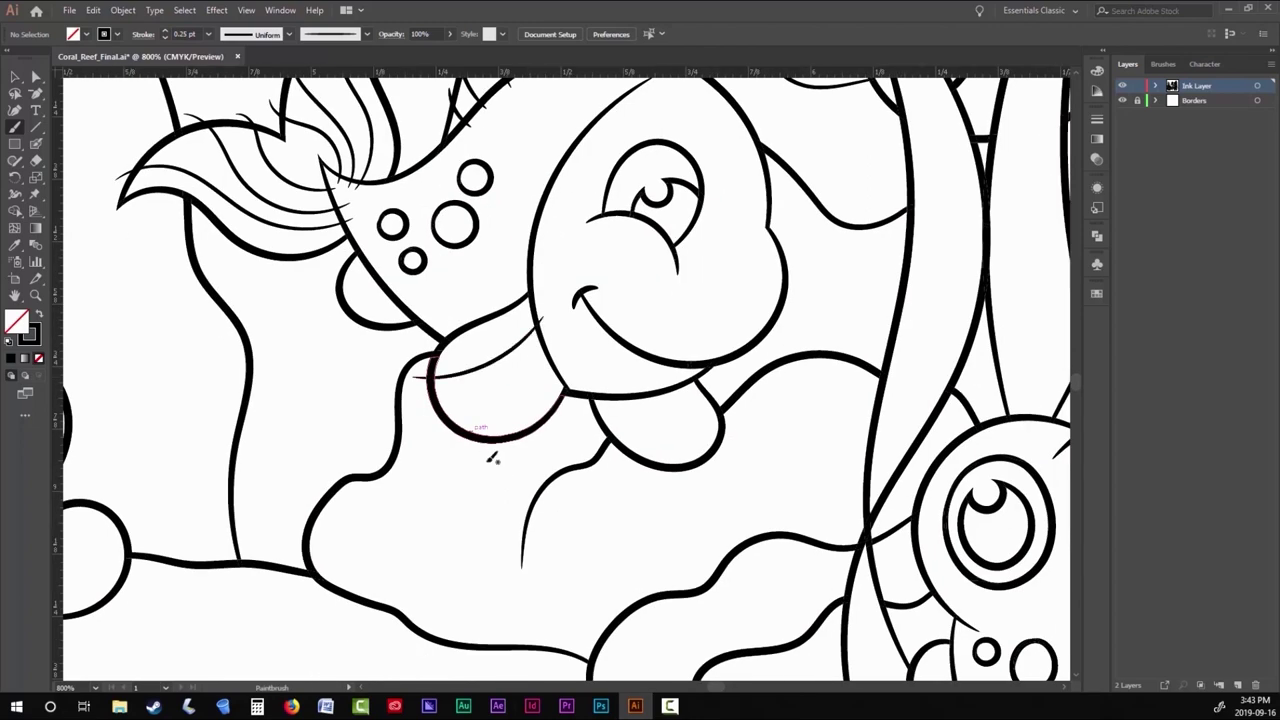
drag(491, 449, 565, 345)
drag(606, 380, 658, 445)
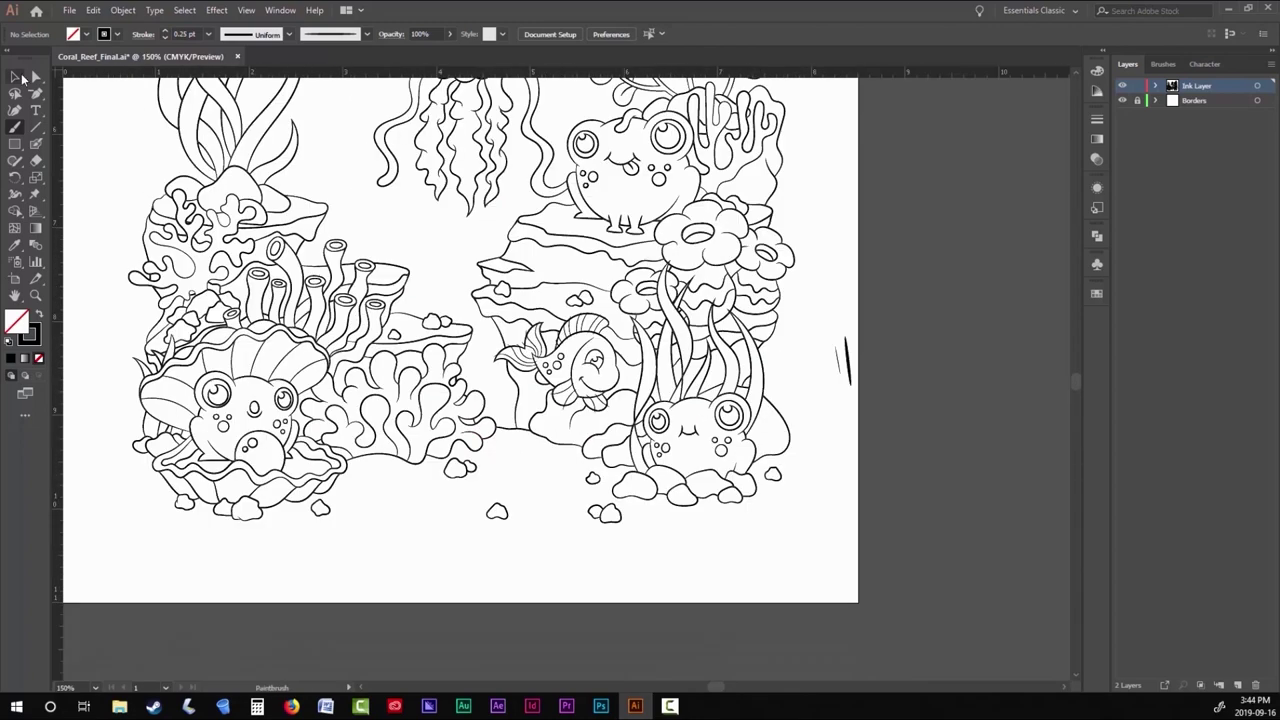
Expand all the artwork and trim the fine line ends that overshoot the edges of the fish's fins and tail.
key(ctrl+a)
click(123, 10)
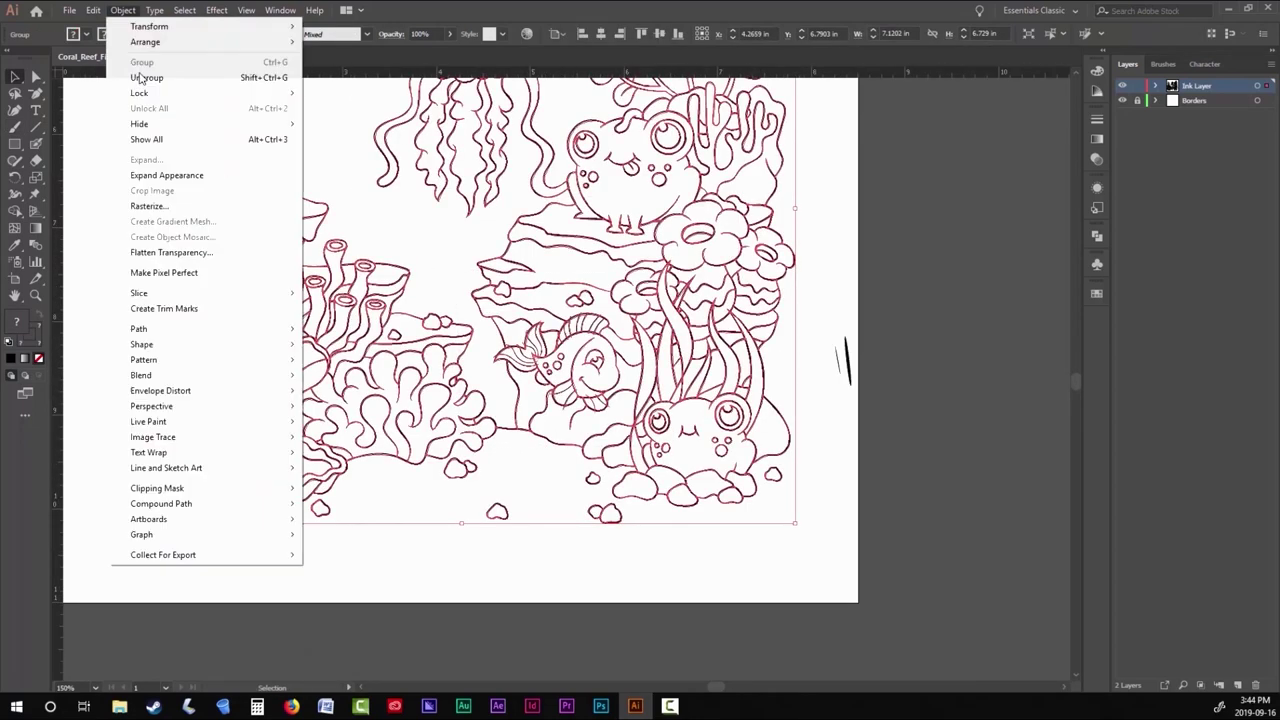
key(ctrl+shift+a)
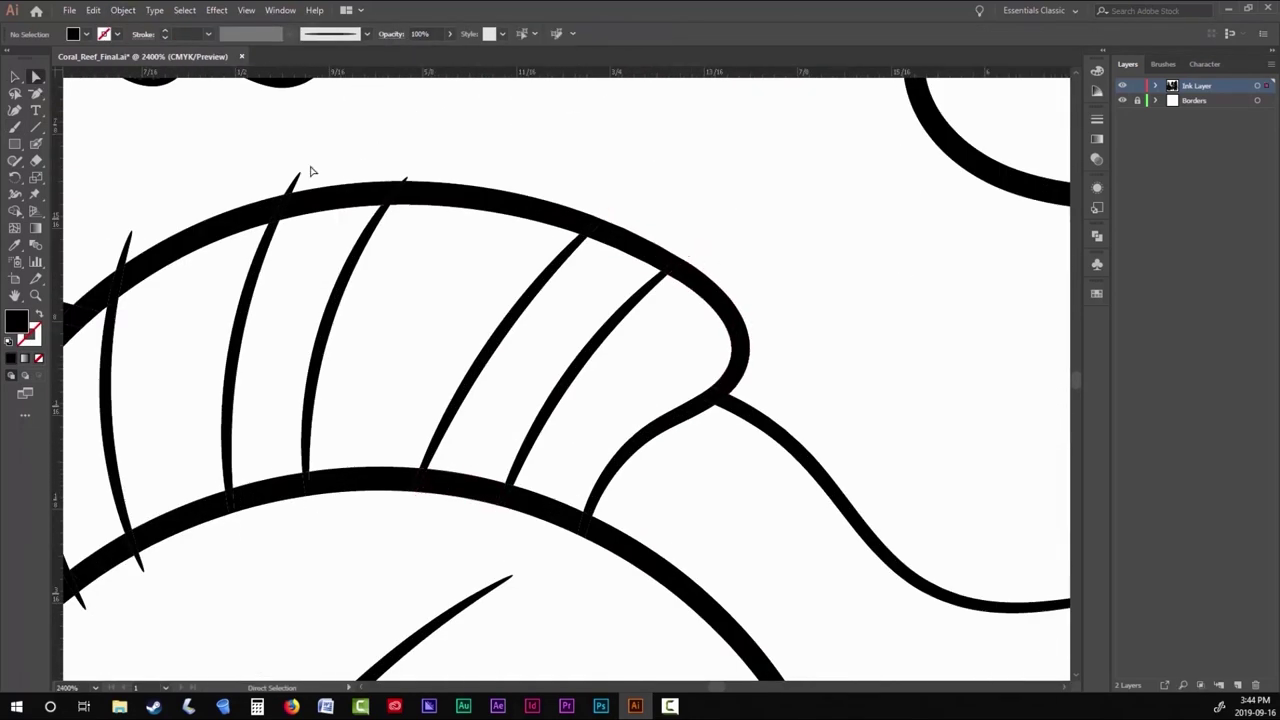
scroll(309, 171, up, 2)
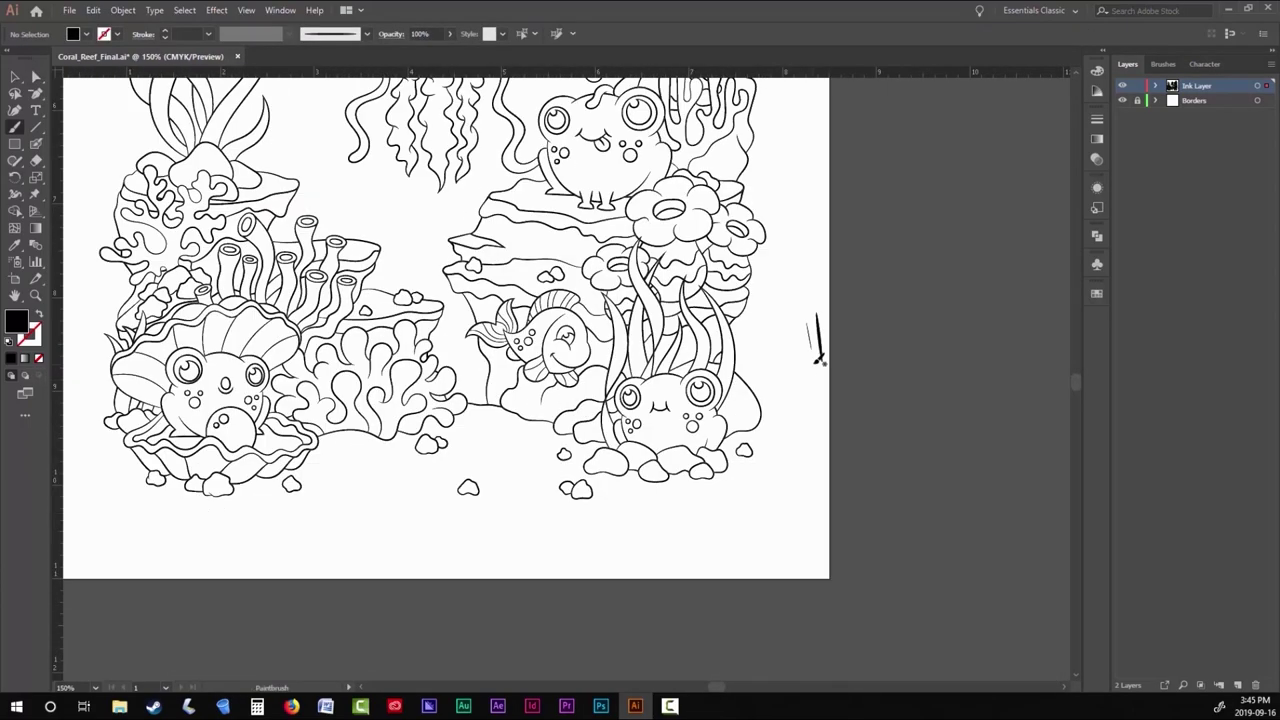
Ink the outline and mouth line of a small fish on the seabed with a 0.5 pt brush stroke.
key(shift+x)
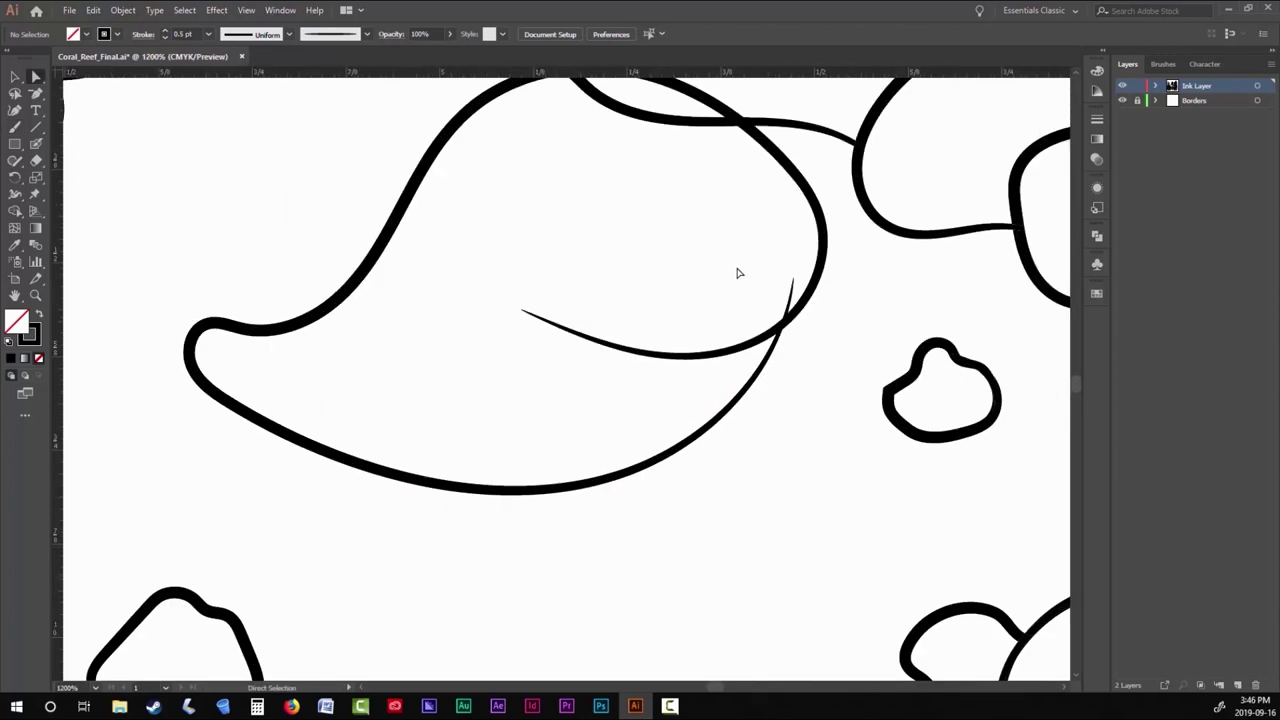
key(a)
click(726, 443)
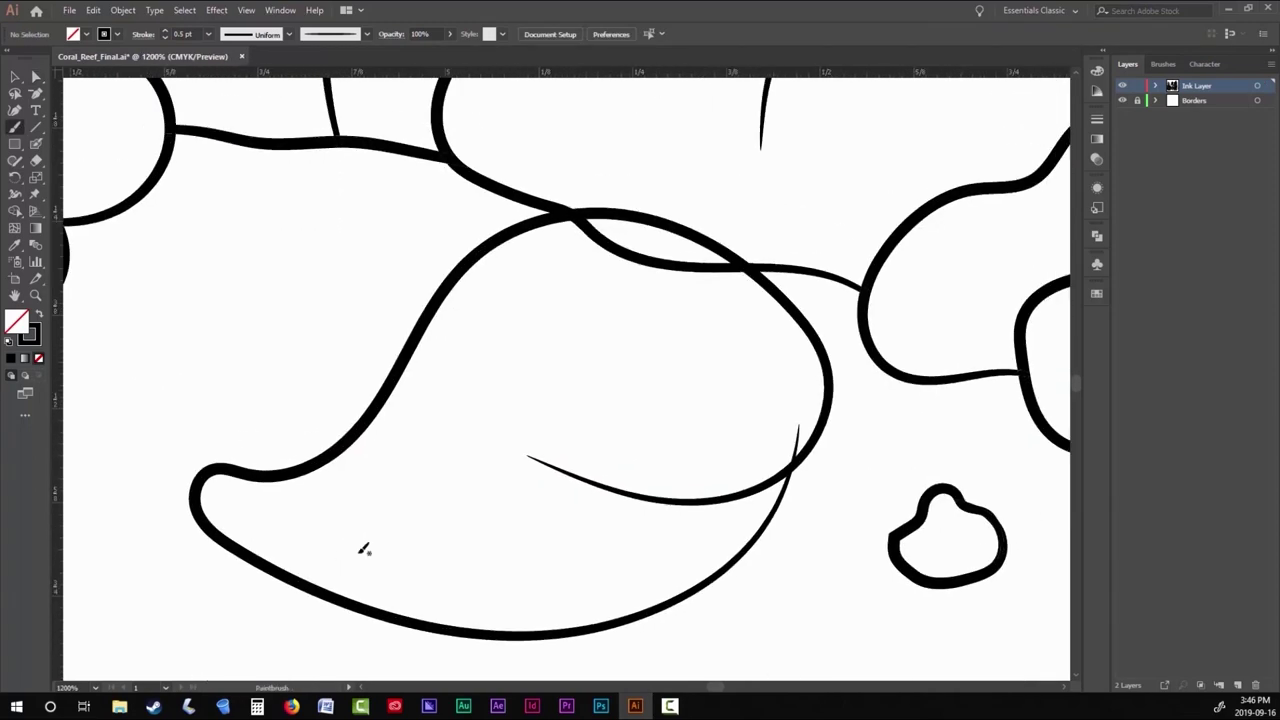
Paint a curved dorsal fin along the small fish's back with the 0.5 pt Paintbrush.
scroll(363, 549, down, 1)
drag(373, 480, 365, 430)
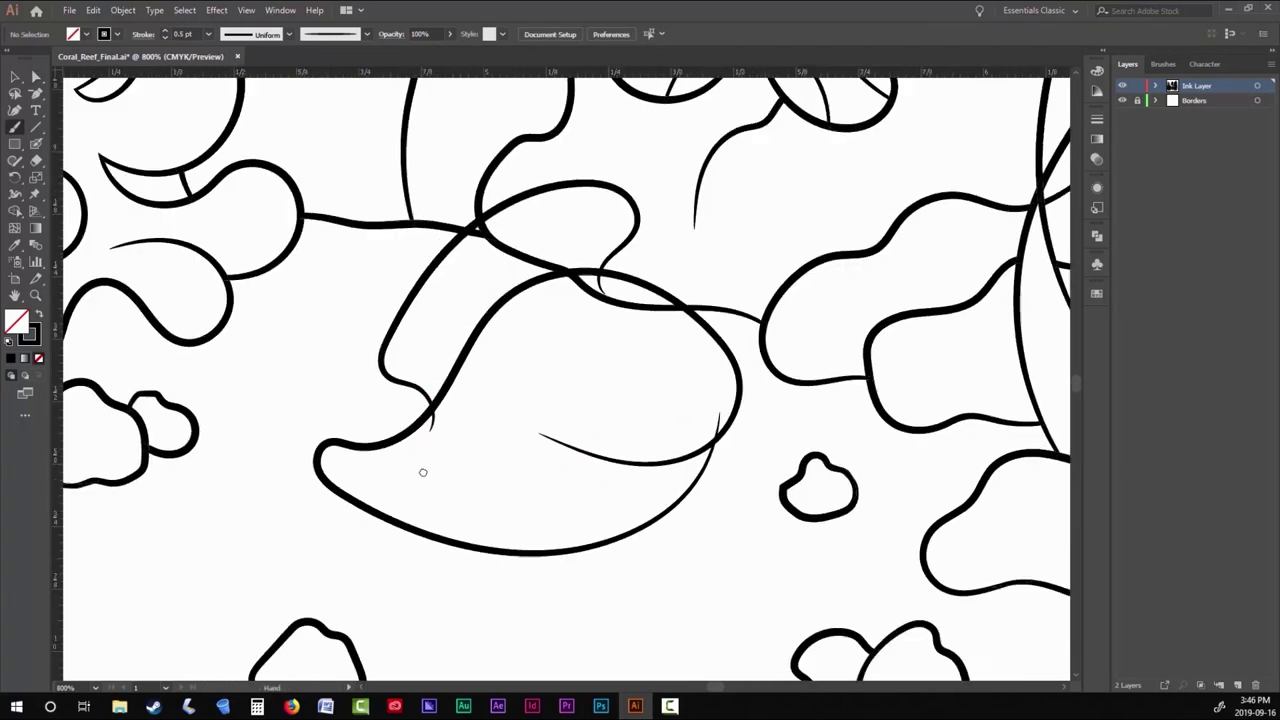
drag(426, 438, 398, 358)
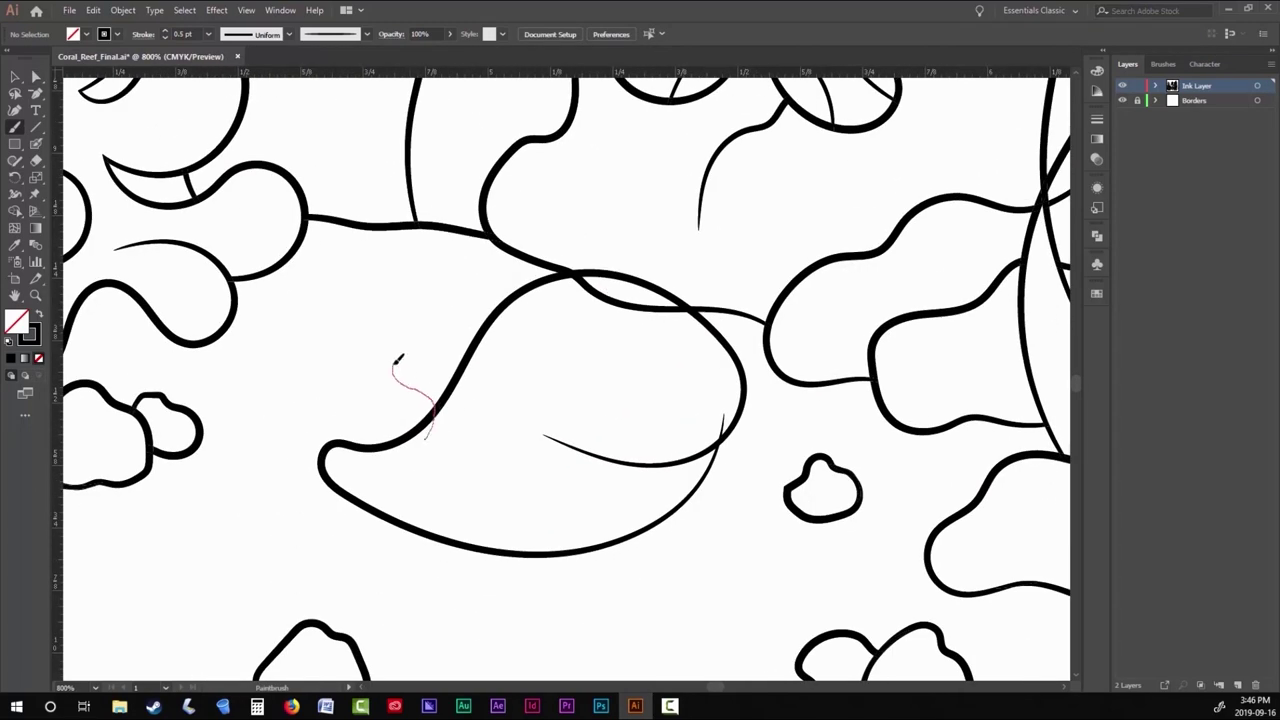
drag(622, 252, 436, 430)
drag(504, 217, 608, 298)
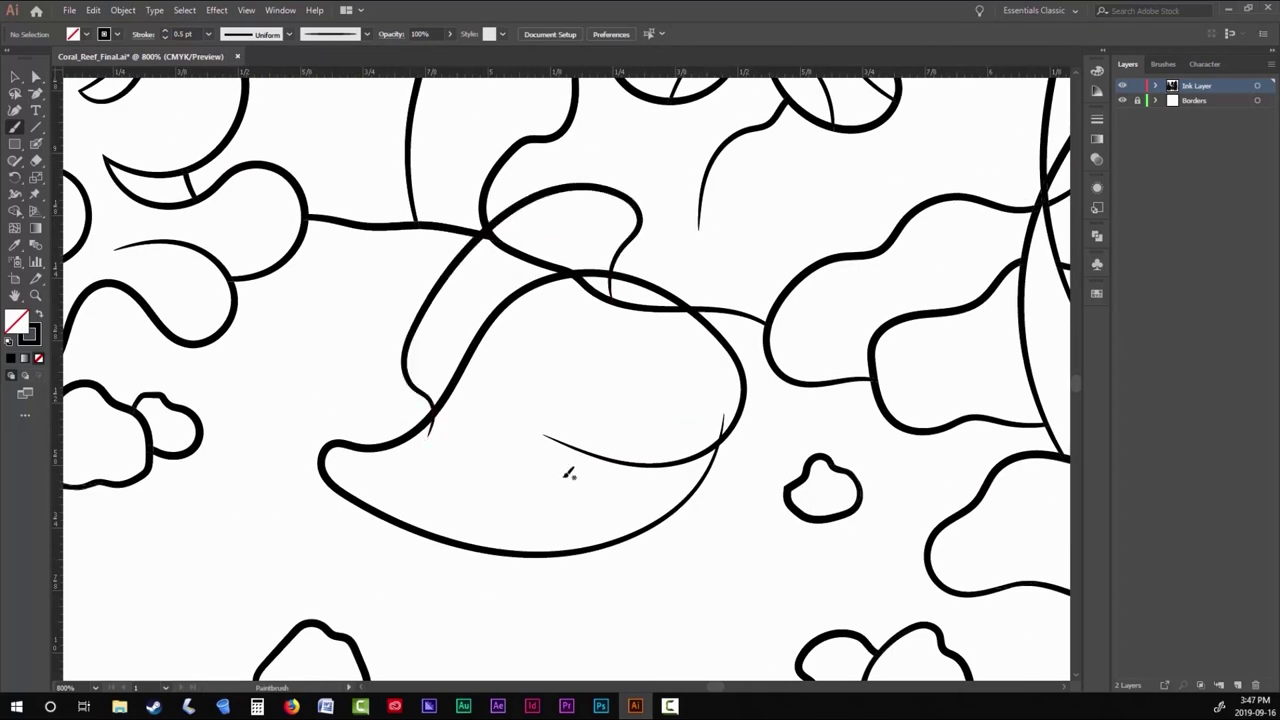
Paint the small fish's forked tail and two rounded lower fins, and expand the appearance of all the line art.
drag(349, 388, 385, 455)
drag(251, 580, 368, 508)
drag(245, 560, 348, 298)
drag(532, 567, 528, 535)
mouse_move(658, 522)
mouse_down()
mouse_move(706, 546)
mouse_move(610, 590)
mouse_move(583, 537)
mouse_up()
scroll(670, 372, down, 1)
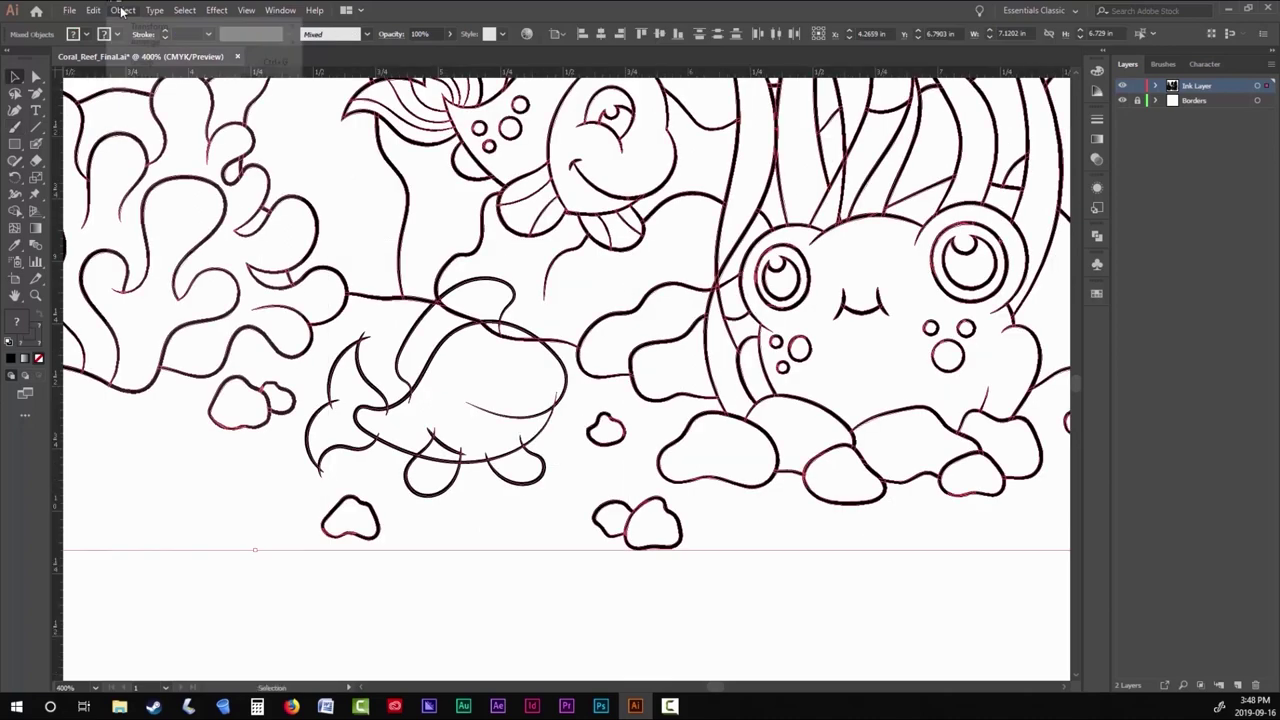
click(123, 10)
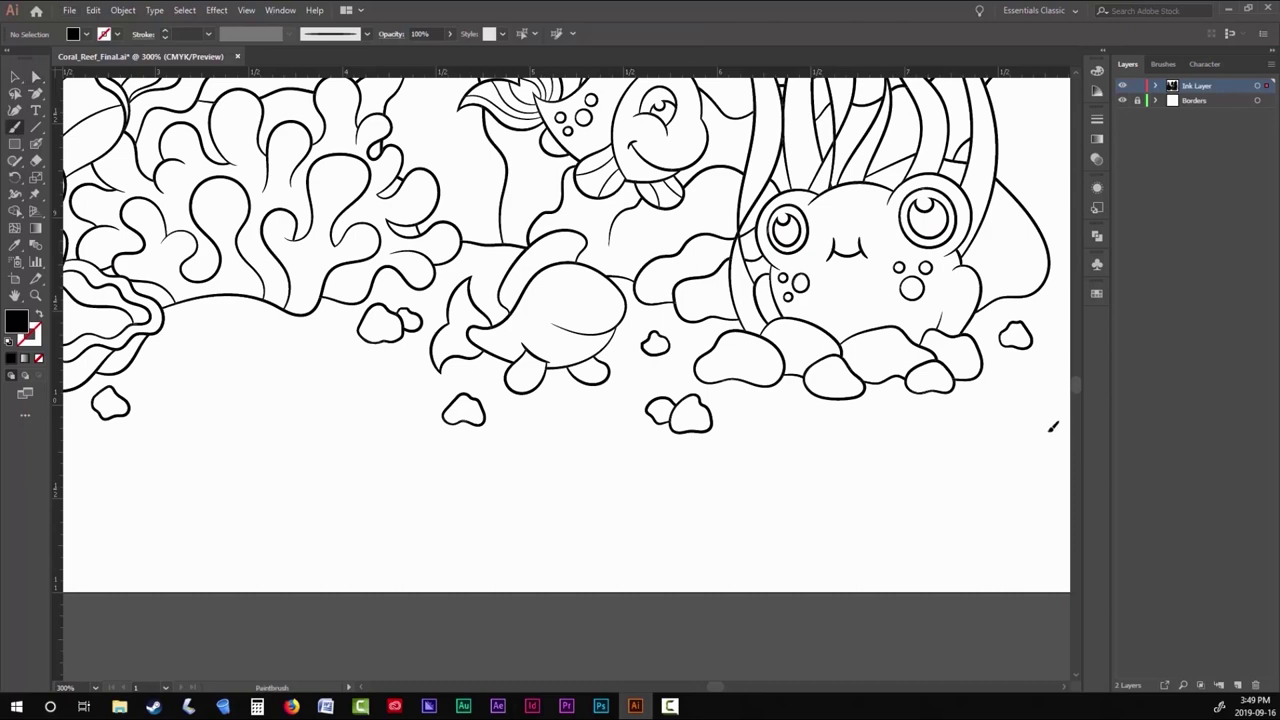
Paint the small fish's curved cheek line and the short mark at its mouth corner with a 0.4 pt brush stroke.
key(b)
key(shift+x)
click(183, 34)
text(0.4)
key(Return)
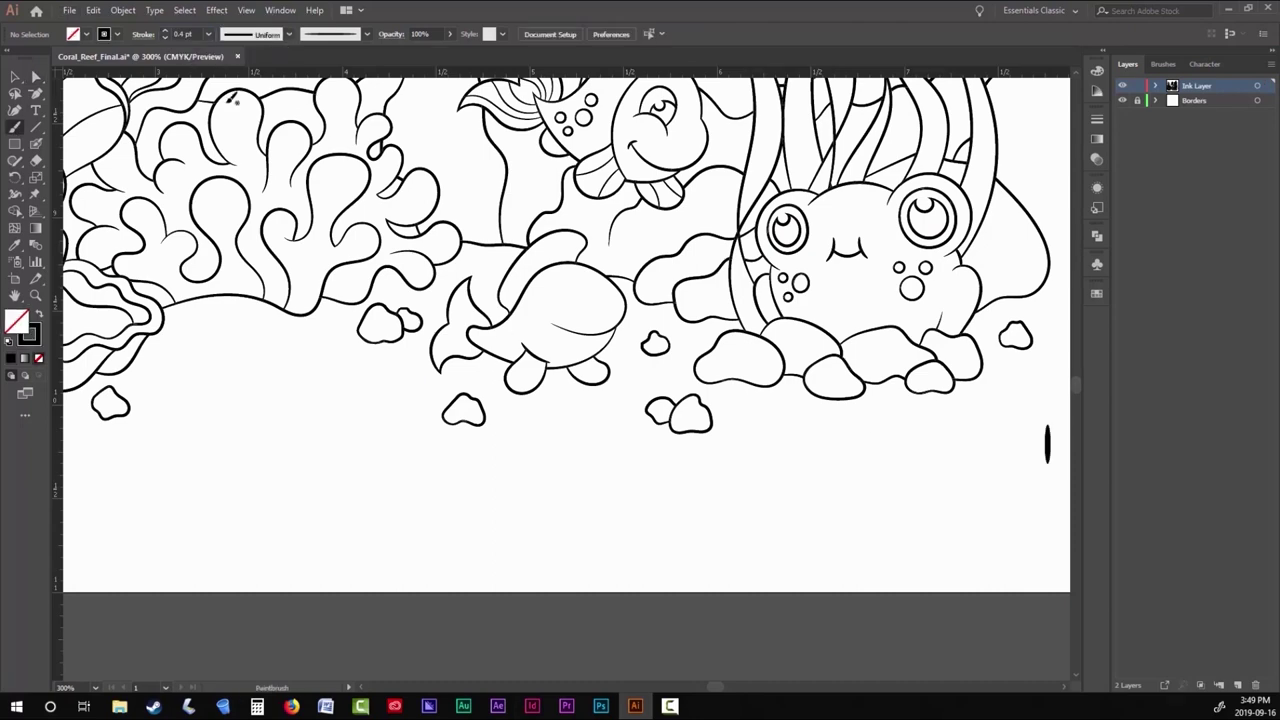
key(ctrl+equal)
key(ctrl+equal)
key(ctrl+equal)
drag(505, 340, 560, 475)
drag(575, 345, 560, 385)
key(ctrl+equal)
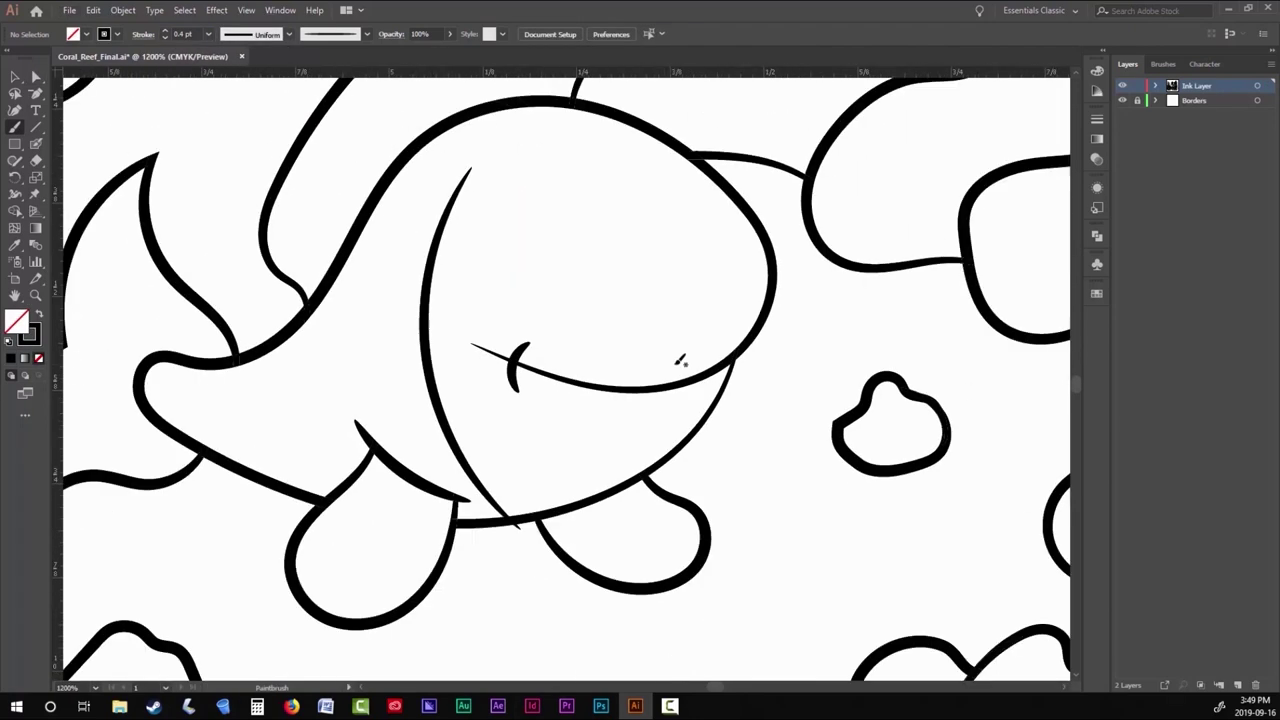
Paint the small fish's eye with a lower lid curve, a tall arch, a round pupil and a small highlight circle.
drag(497, 287, 617, 330)
drag(518, 262, 618, 302)
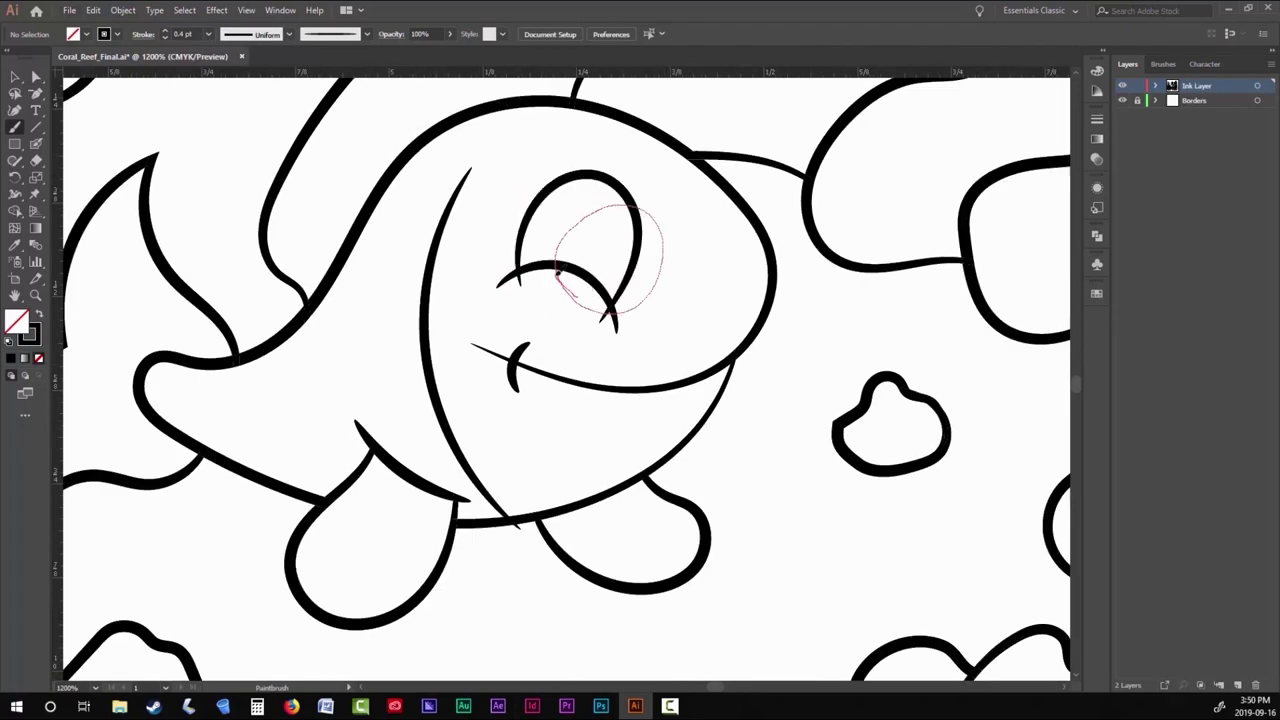
mouse_move(557, 272)
mouse_down()
mouse_move(664, 226)
mouse_move(658, 262)
mouse_up()
key(ctrl+minus)
key(ctrl+minus)
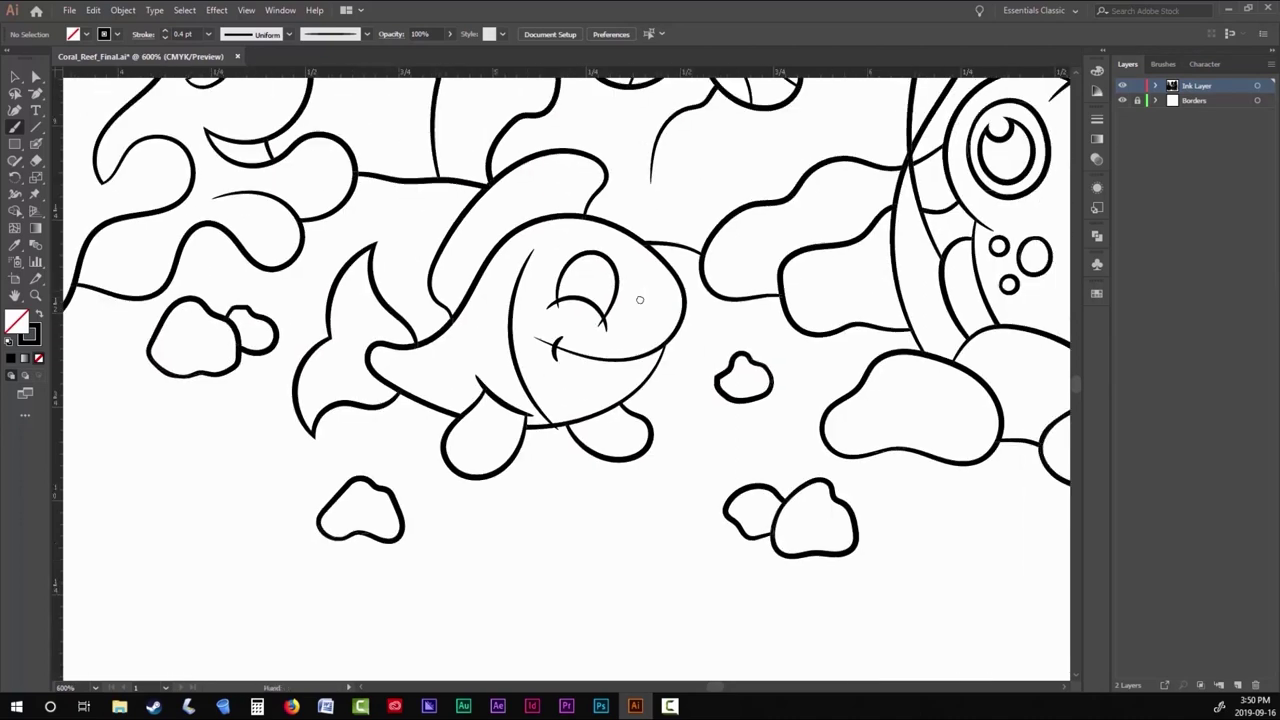
key(ctrl+equal)
key(ctrl+equal)
drag(471, 224, 472, 226)
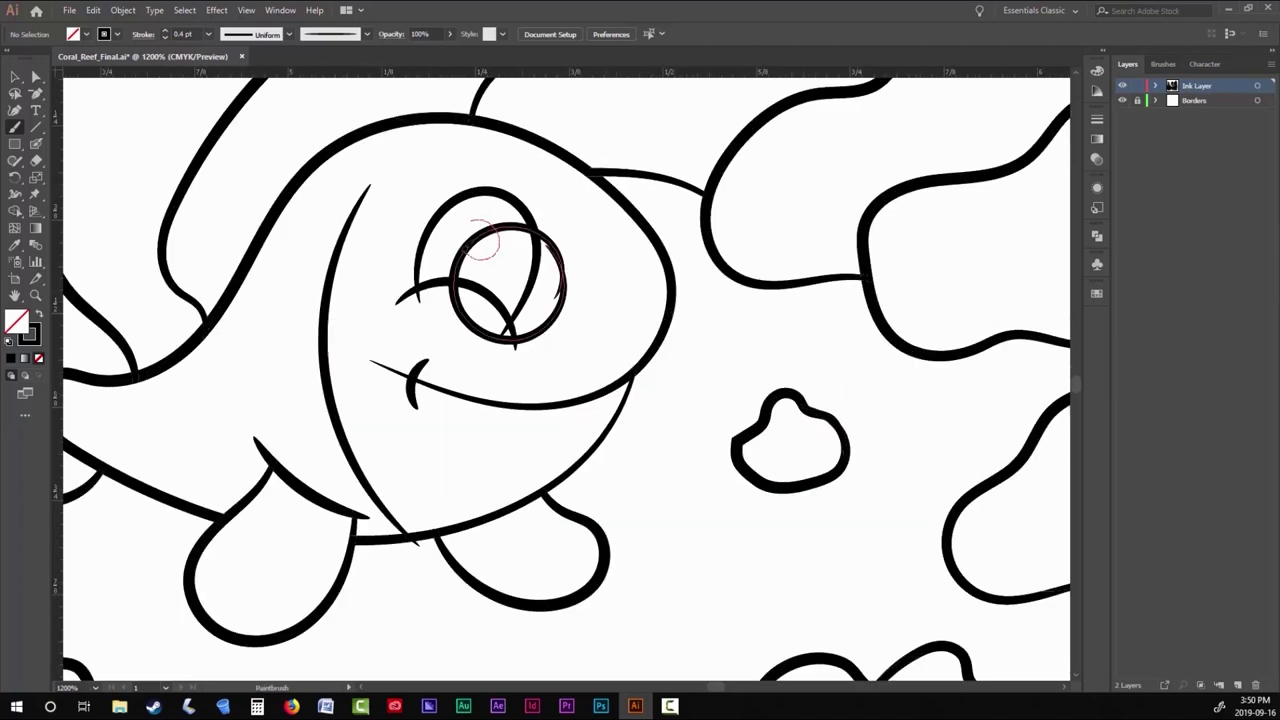
Paint a cluster of three round spots on the small fish's body in front of the tail.
key(ctrl+minus)
key(ctrl+minus)
key(ctrl+equal)
key(ctrl+equal)
mouse_move(405, 300)
mouse_down()
mouse_move(400, 320)
mouse_move(404, 302)
mouse_up()
drag(430, 255, 431, 257)
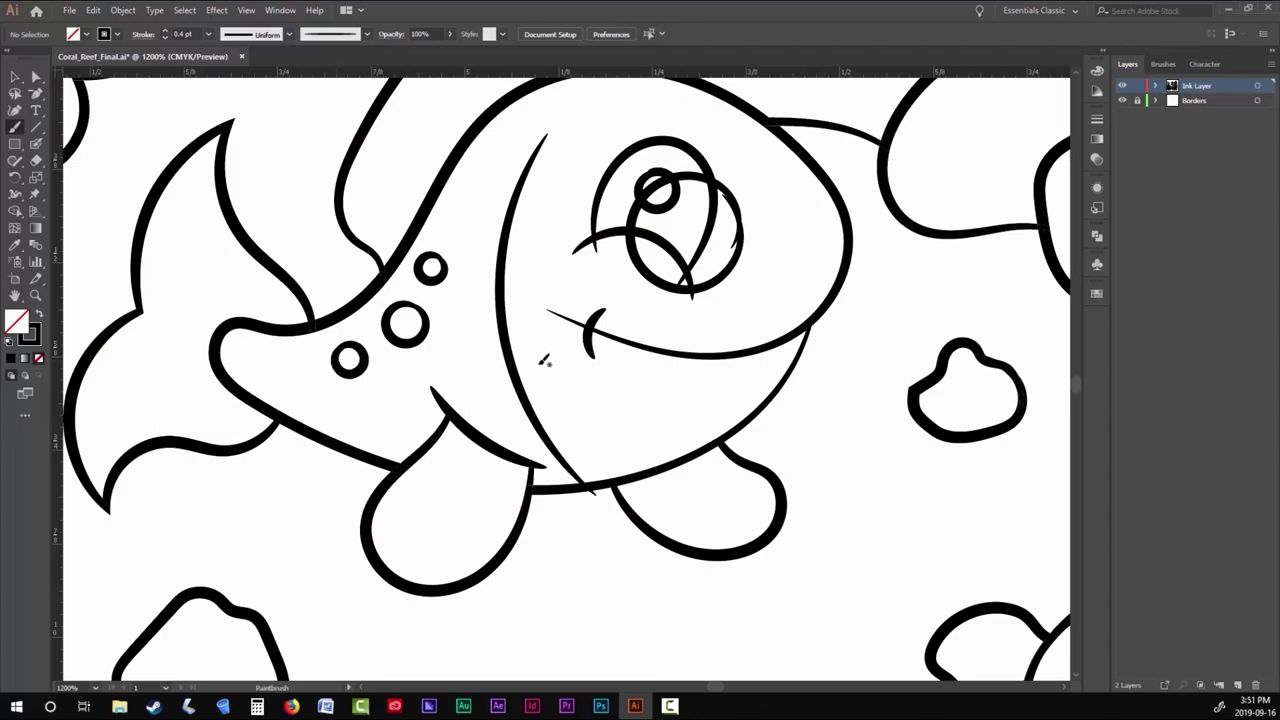
Expand all brush strokes in the artwork into outlines, ungroup them and clear the selection.
key(v)
key(ctrl+a)
key(ctrl+minus)
key(ctrl+minus)
key(ctrl+minus)
key(ctrl+minus)
click(123, 10)
click(123, 10)
key(ctrl+shift+a)
Remove the overlapping line segments in the small fish's eye and the surplus line end below its cheek.
key(ctrl+equal)
key(ctrl+equal)
key(ctrl+equal)
key(ctrl+equal)
key(ctrl+equal)
key(ctrl+equal)
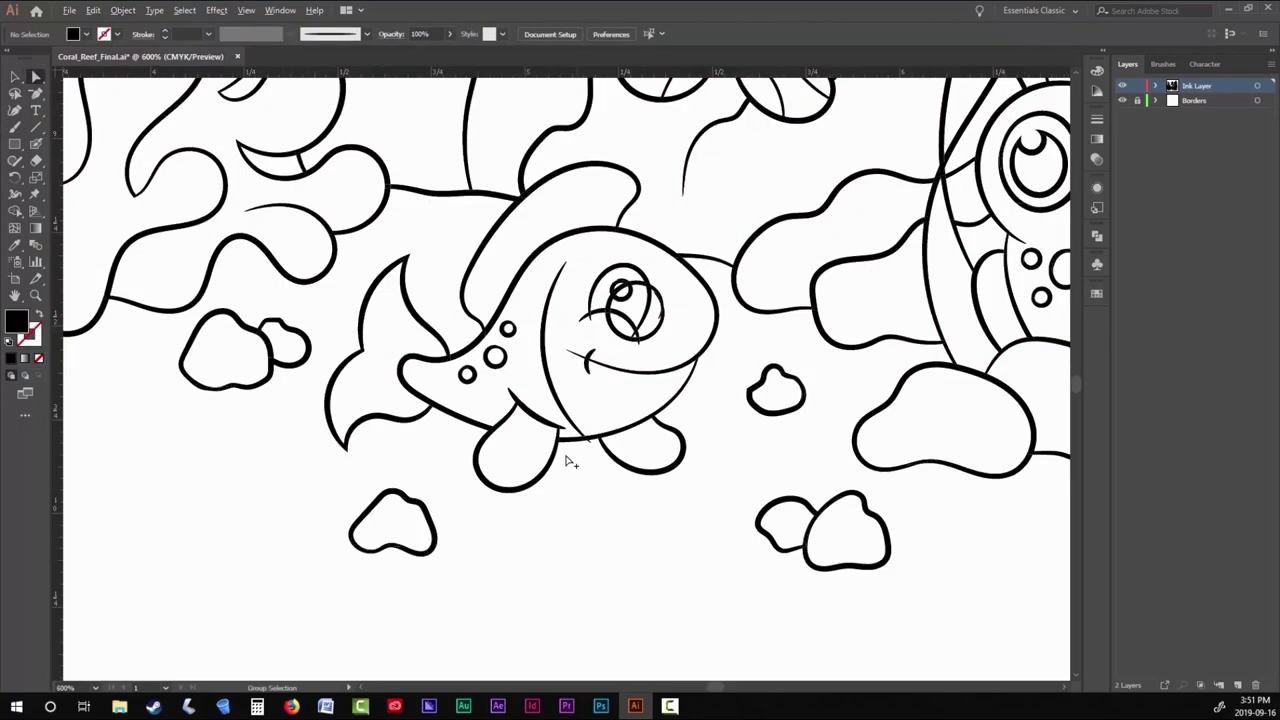
key(a)
click(772, 160)
key(ctrl+shift+a)
key(ctrl+minus)
key(ctrl+minus)
key(ctrl+minus)
key(ctrl+minus)
key(ctrl+minus)
key(ctrl+minus)
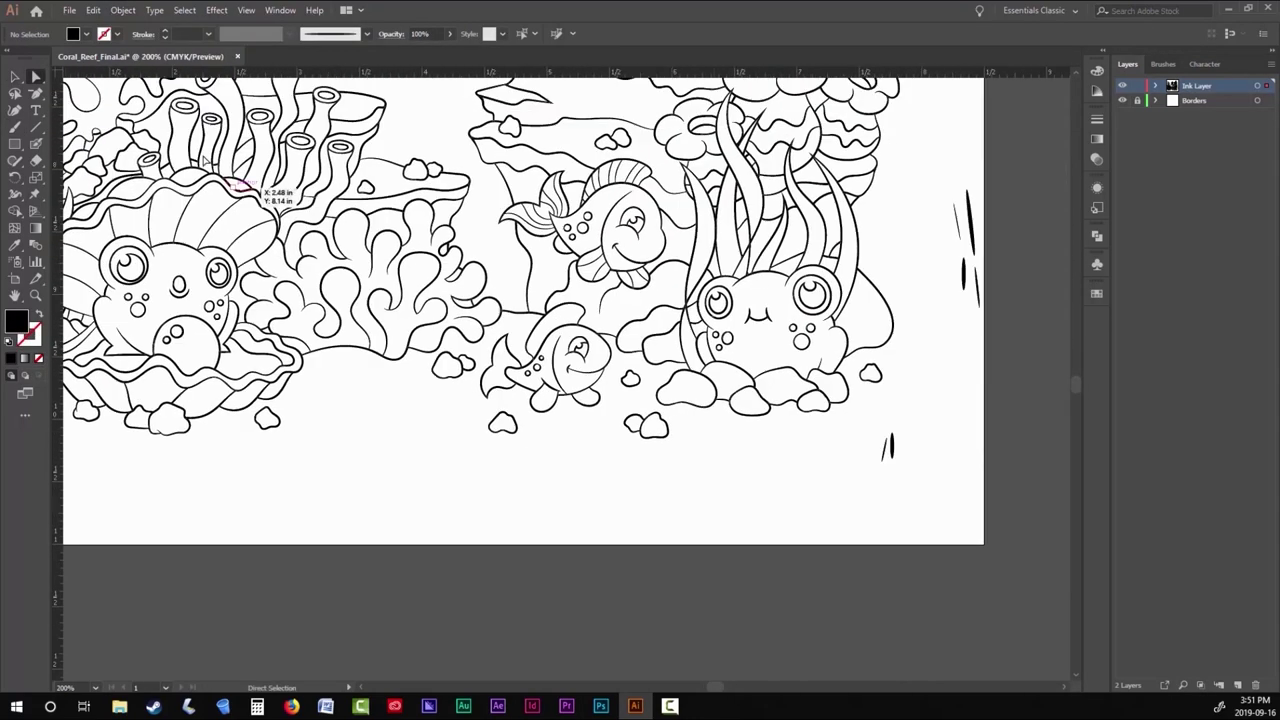
Paint thin rays across the small fish's dorsal, tail and lower fins with a 0.25 pt brush stroke.
key(b)
scroll(620, 230, up, 3)
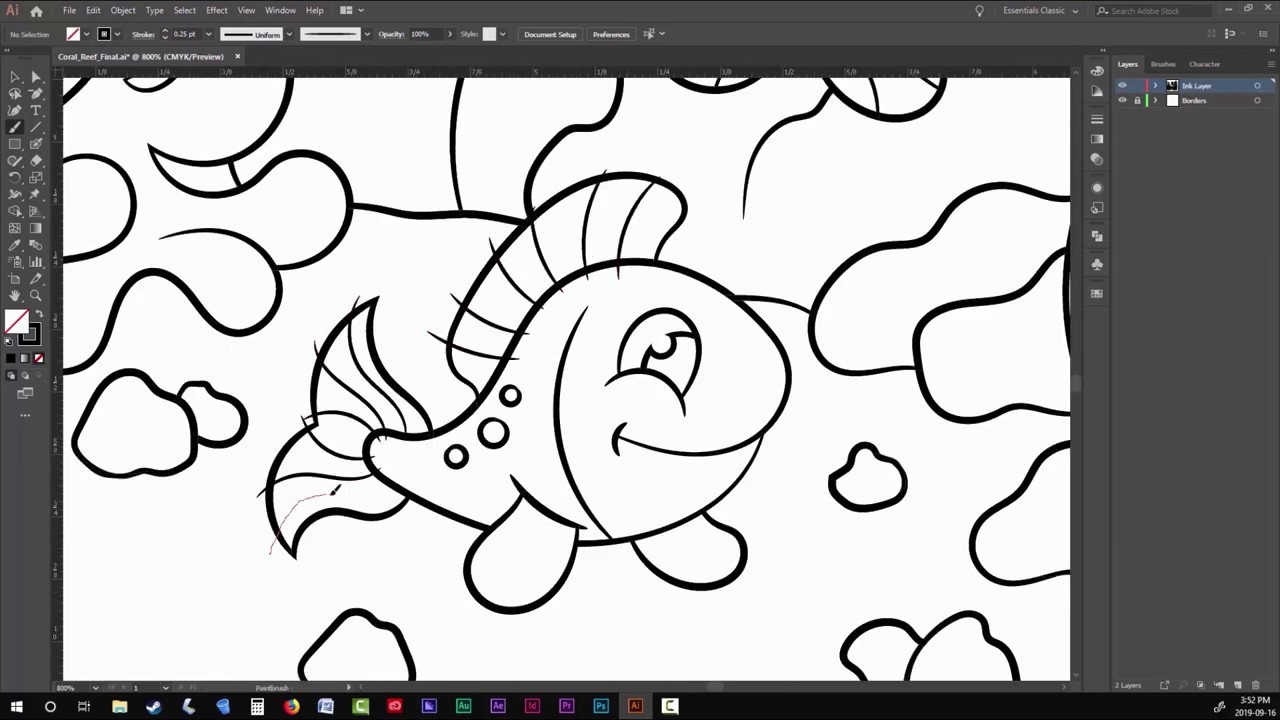
key(ctrl+minus)
key(ctrl+minus)
key(ctrl+minus)
key(ctrl+minus)
key(ctrl+minus)
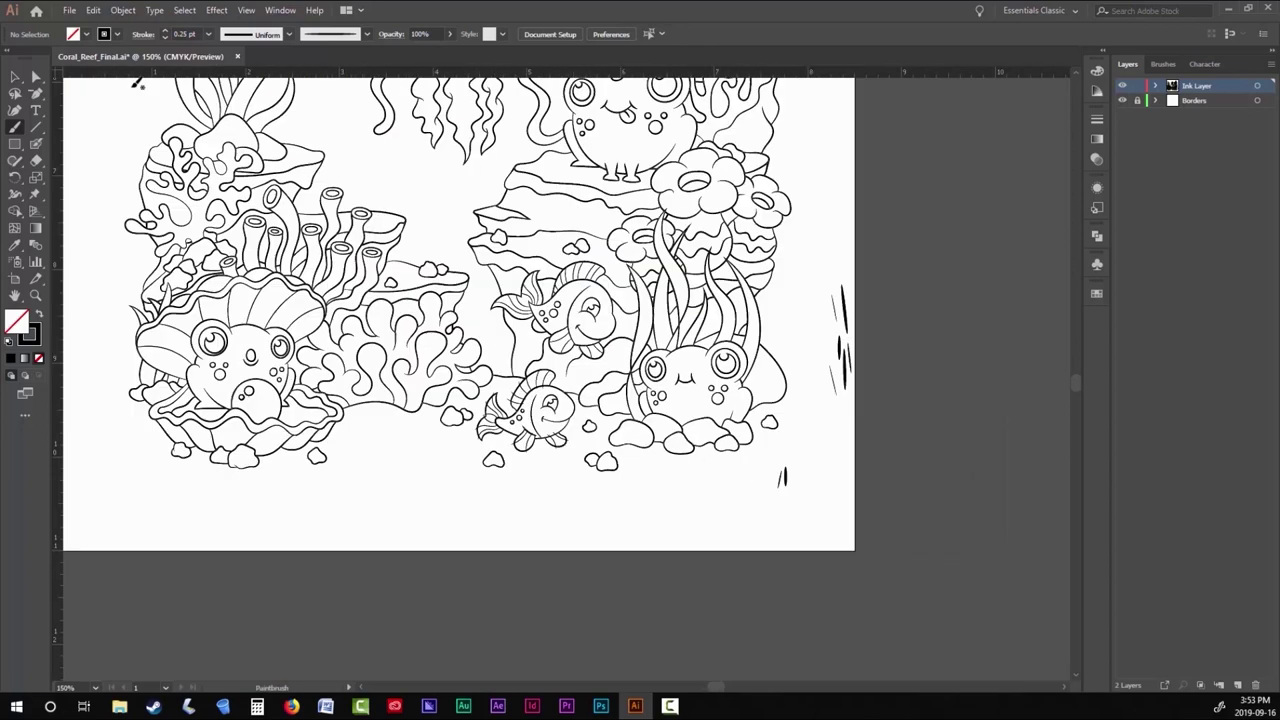
Expand the appearance of all the artwork, including the fin rays, and clear the selection.
key(v)
key(ctrl+a)
click(122, 10)
click(180, 174)
key(ctrl+shift+a)
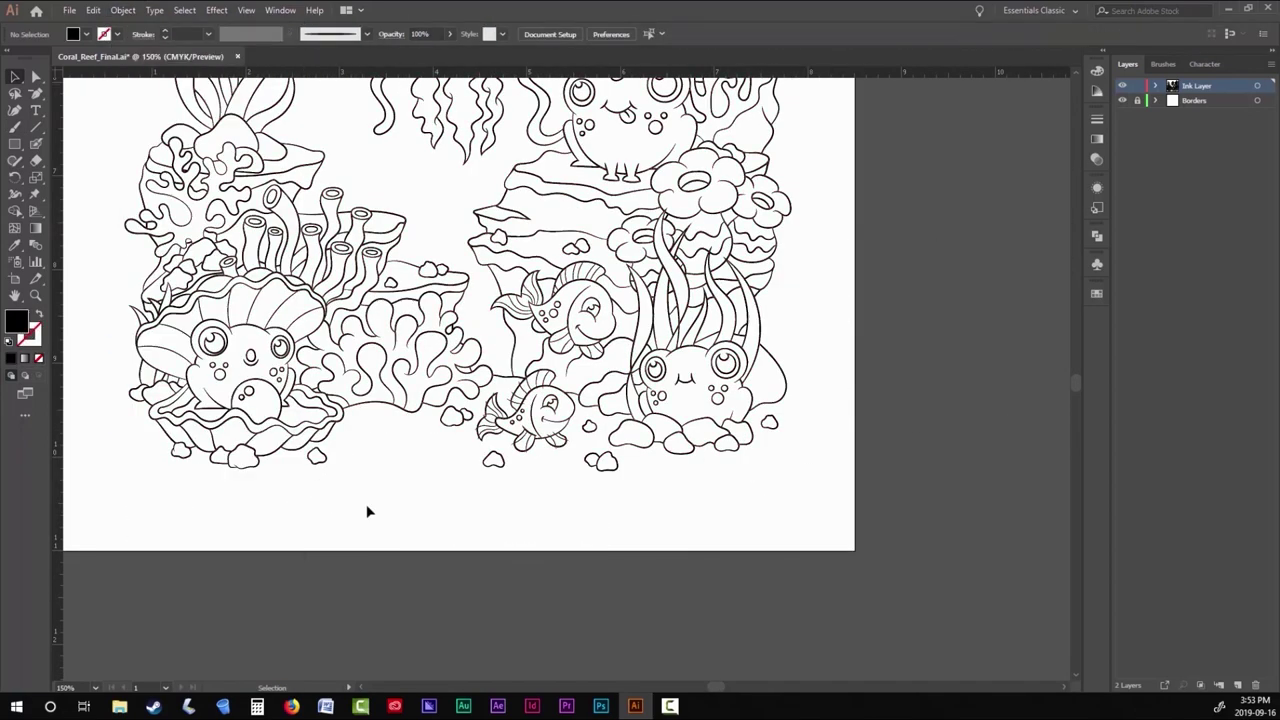
Delete the ray ends that stick out past the outlines of the small fish's dorsal, tail and lower fins.
scroll(490, 410, up, 5)
scroll(466, 94, up, 1)
key(a)
scroll(697, 323, down, 2)
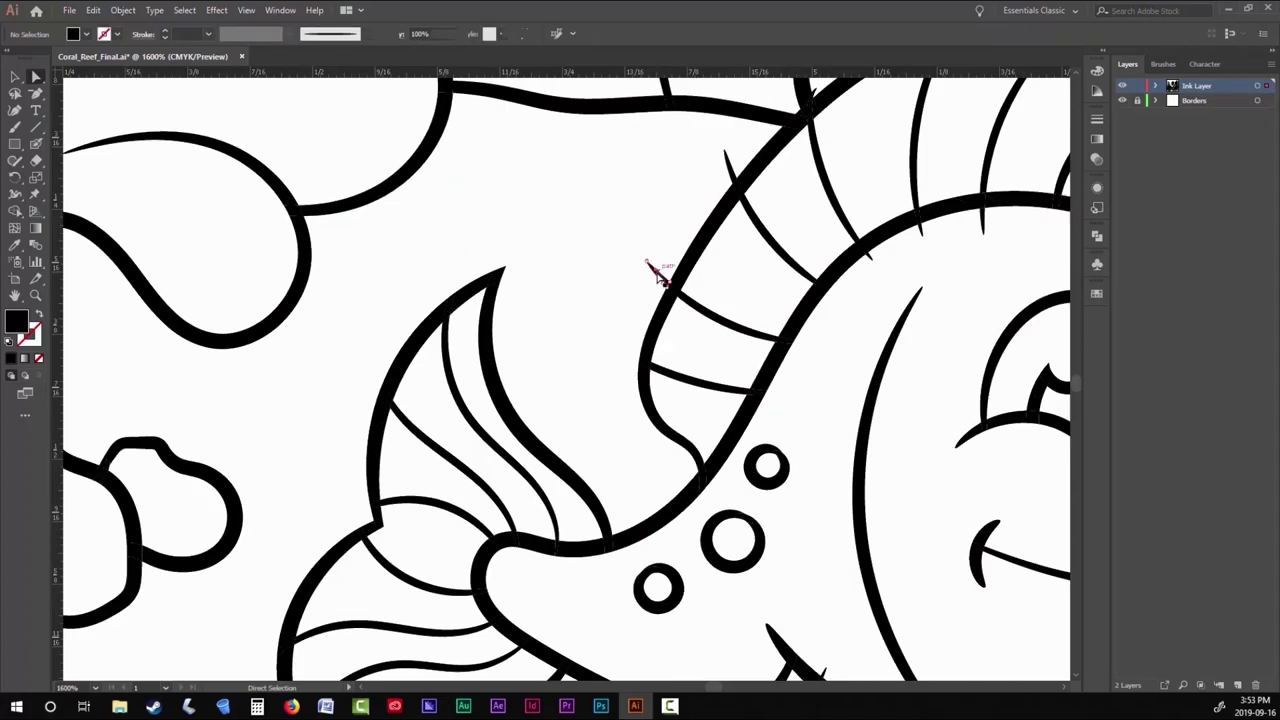
scroll(457, 243, up, 3)
scroll(749, 263, up, 1)
scroll(481, 491, down, 3)
scroll(481, 491, up, 1)
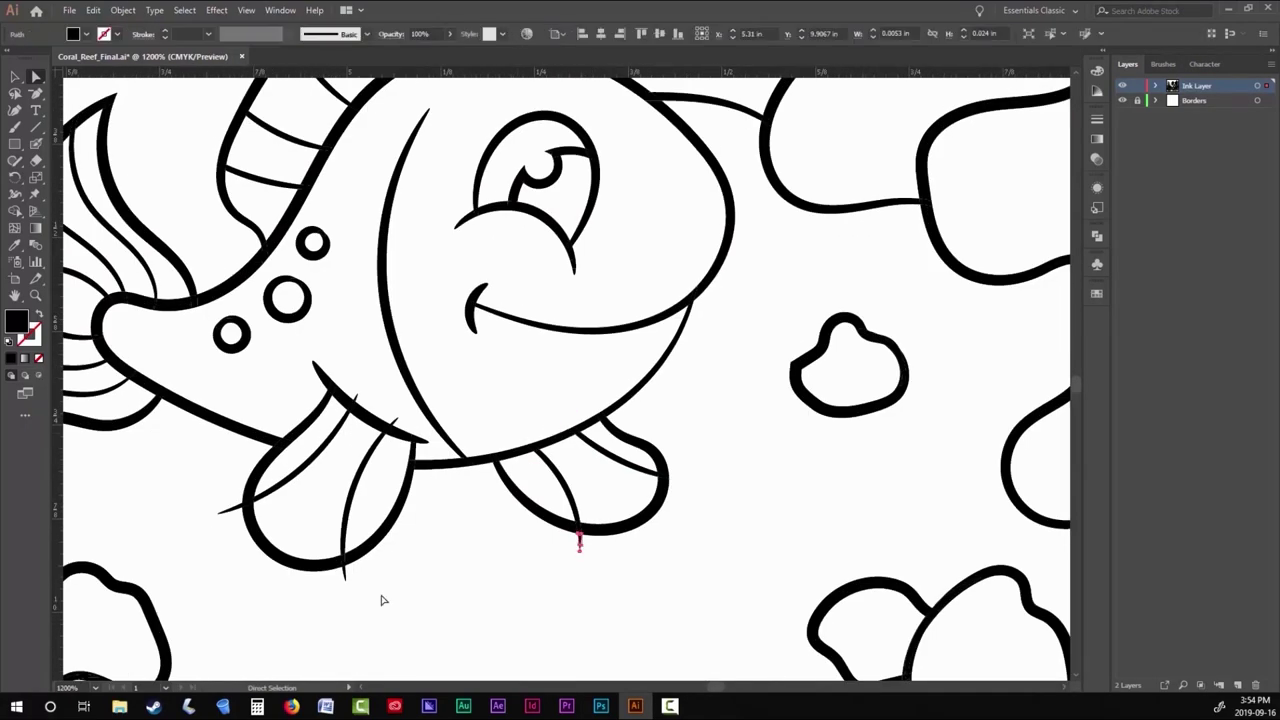
key(ctrl+minus)
key(ctrl+minus)
key(ctrl+minus)
key(ctrl+minus)
key(ctrl+minus)
key(ctrl+minus)
Paint the five rounded arm tips of a starfish between the clam and the small fish with a 0.5 pt brush.
key(b)
scroll(369, 467, up, 4)
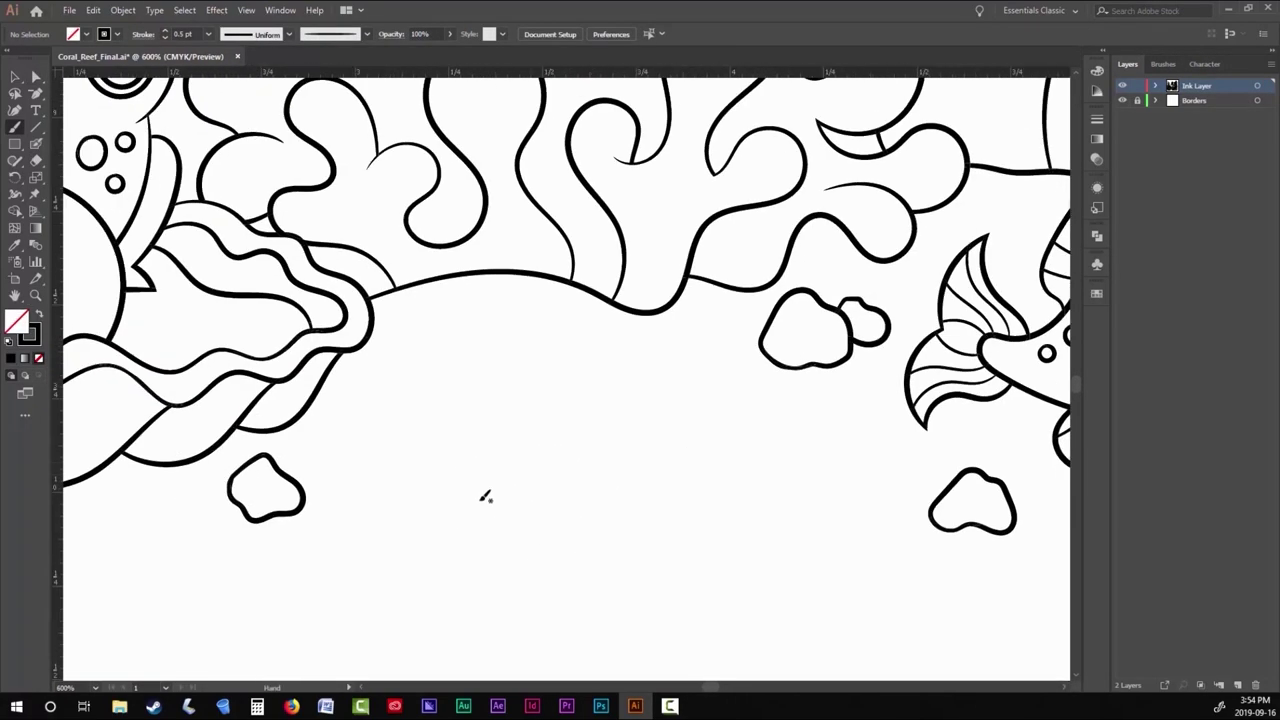
drag(597, 314, 602, 345)
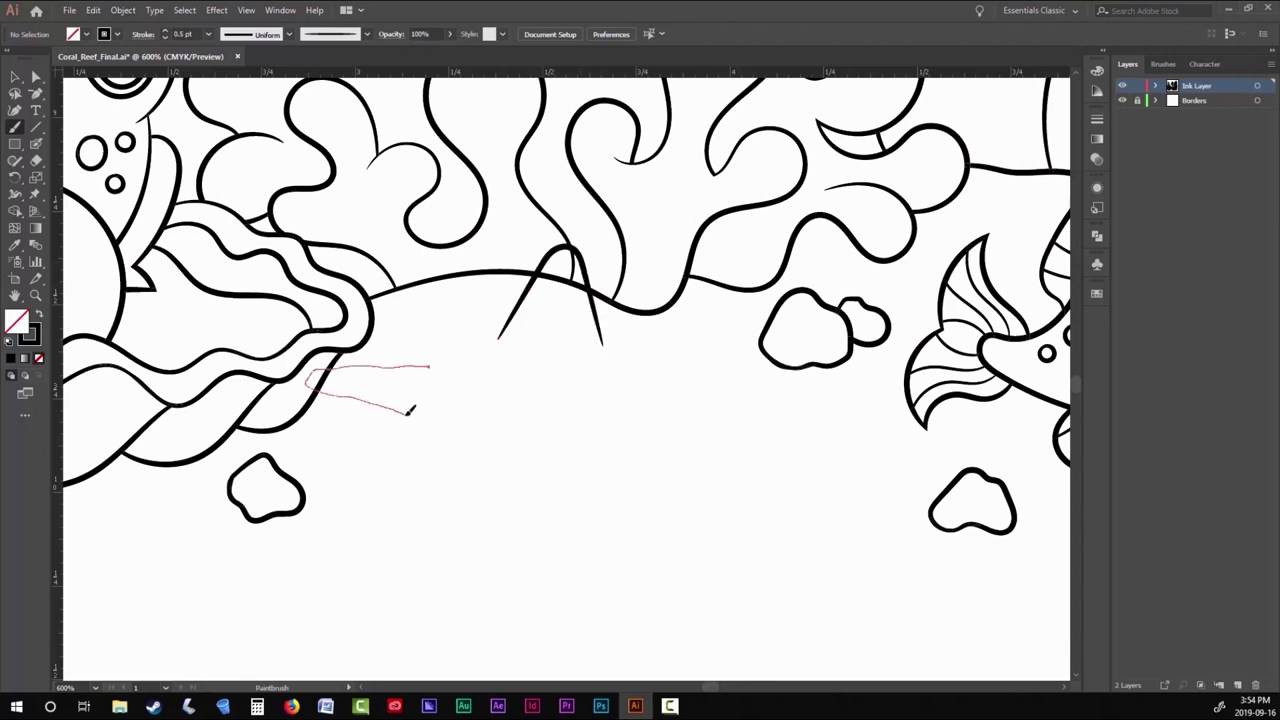
drag(425, 517, 492, 488)
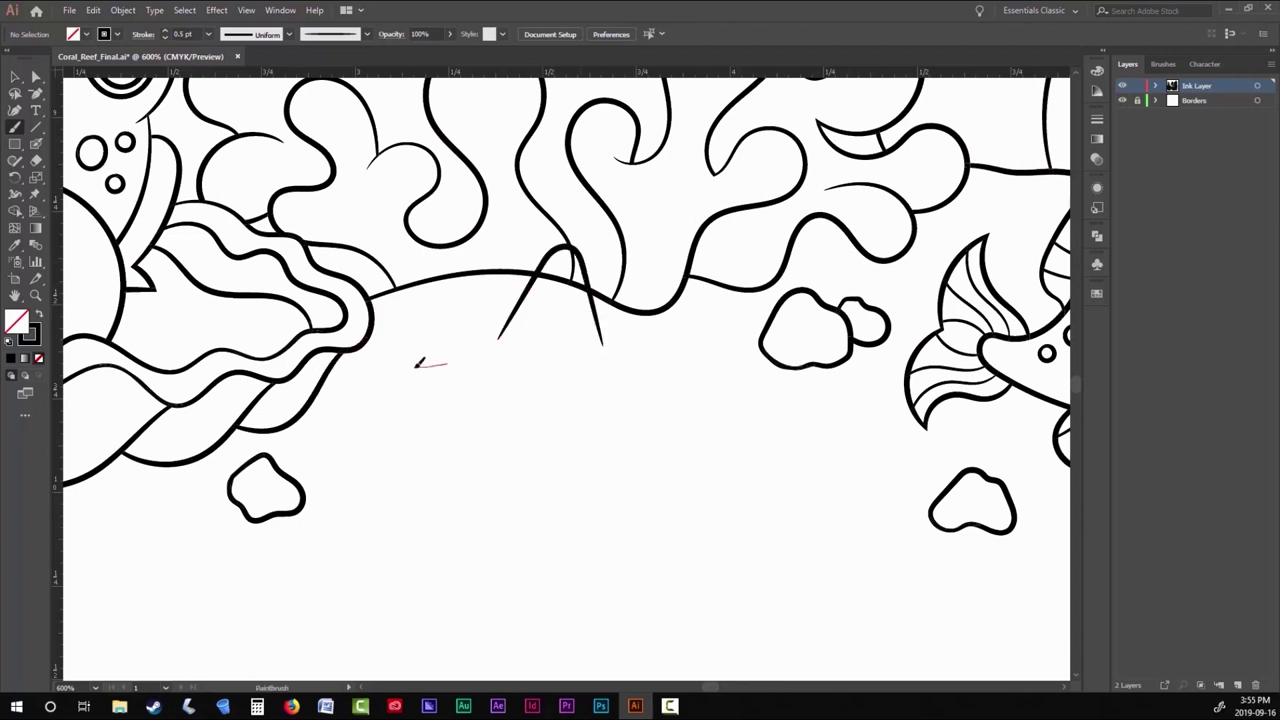
drag(314, 370, 412, 420)
mouse_move(424, 452)
mouse_down()
mouse_move(417, 462)
mouse_move(485, 492)
mouse_up()
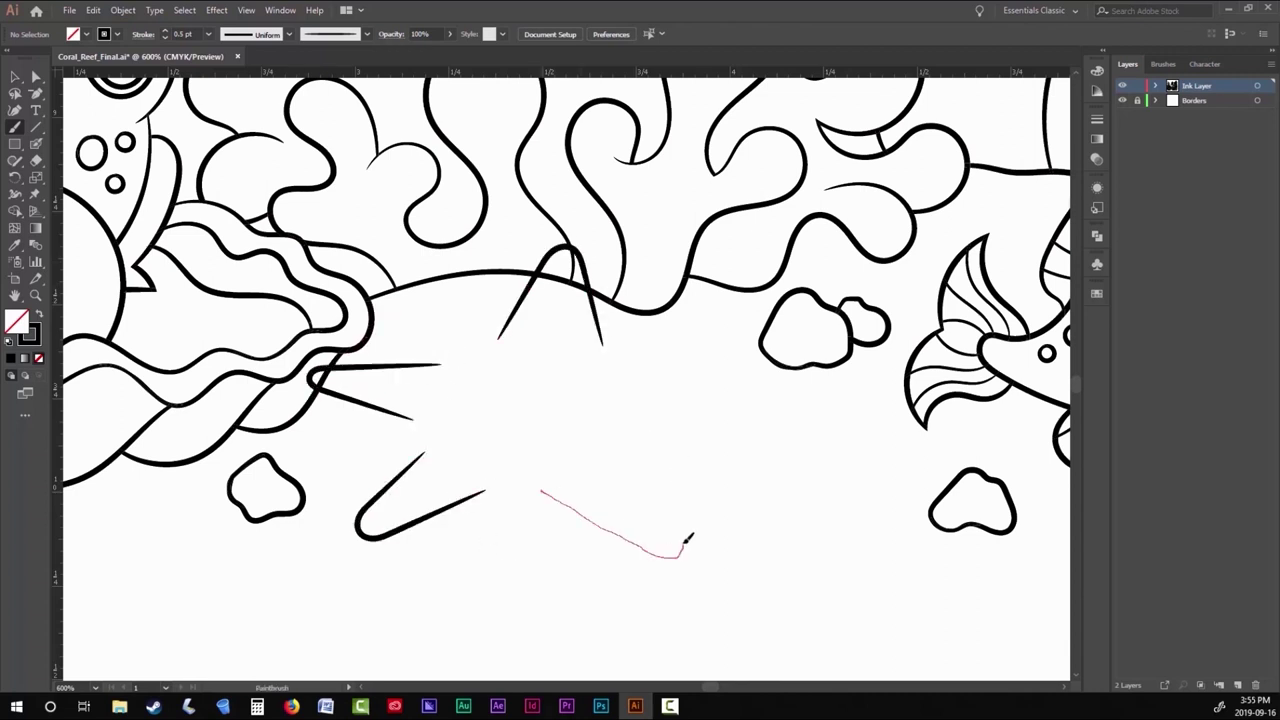
drag(688, 538, 634, 460)
drag(748, 412, 748, 412)
Connect the five starfish arms with smooth curved brush strokes to close the star outline.
key(ctrl+plus)
key(ctrl+plus)
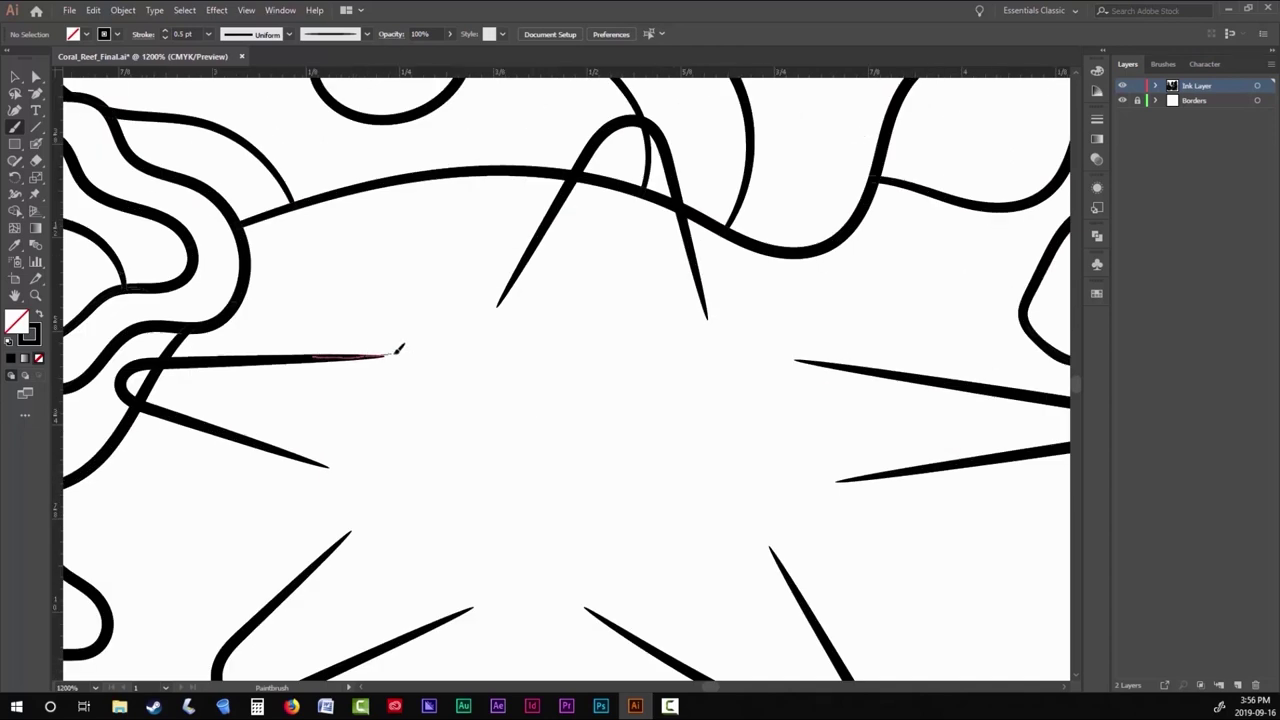
drag(551, 306, 301, 266)
mouse_move(392, 148)
mouse_down()
mouse_move(465, 278)
mouse_move(510, 298)
mouse_up()
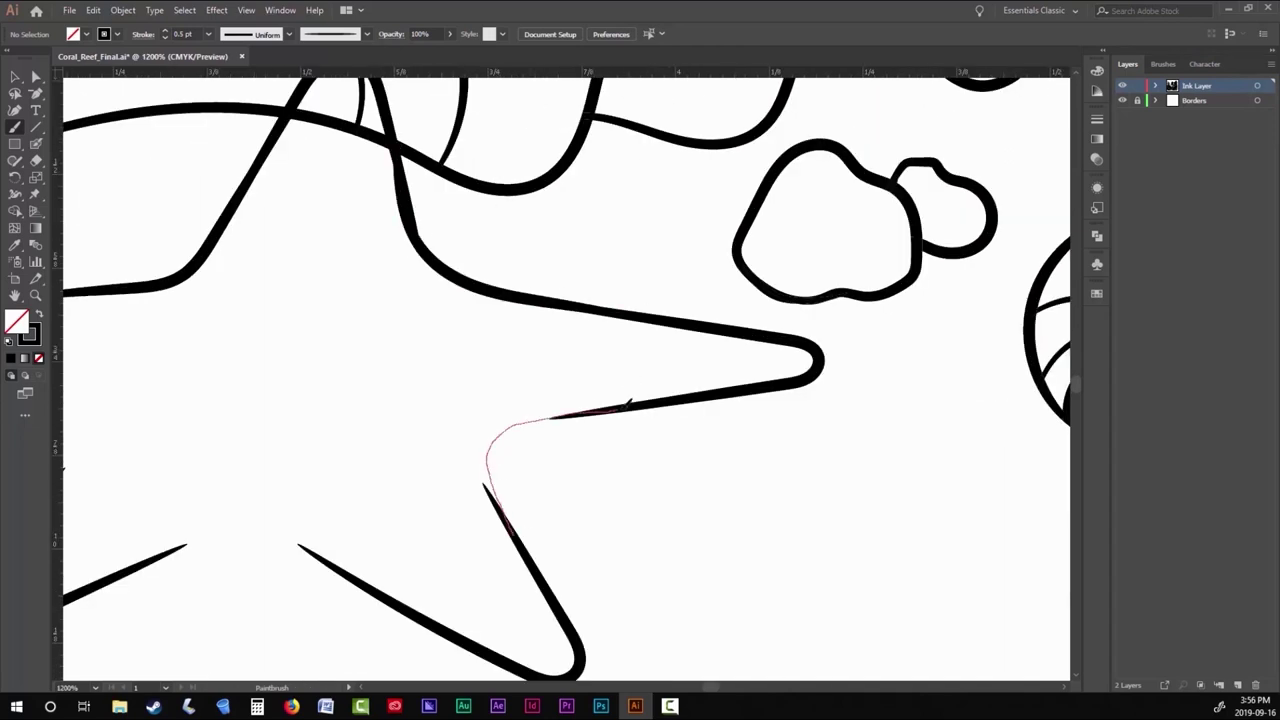
drag(628, 403, 628, 403)
scroll(316, 347, left, 3)
drag(428, 452, 405, 475)
drag(446, 572, 482, 553)
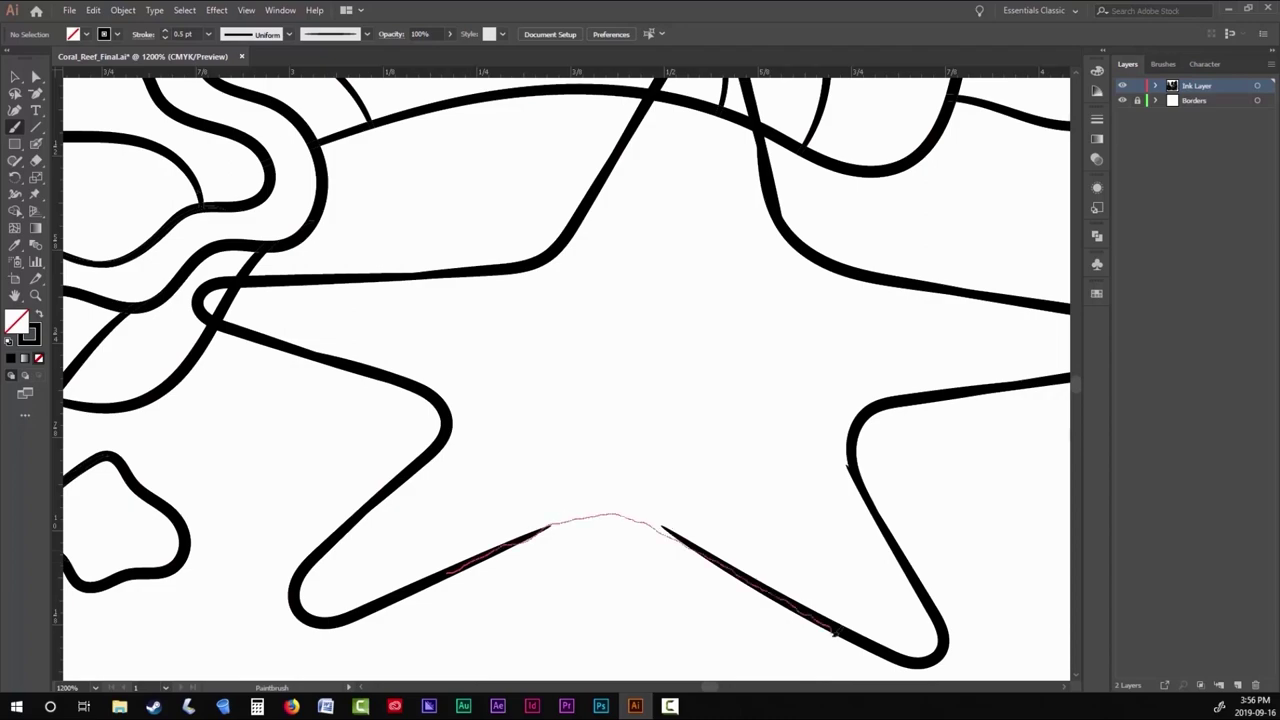
drag(835, 632, 840, 635)
Paint a second edge line beneath the starfish's side and lower arms to give it thickness.
scroll(686, 549, down, 1)
scroll(686, 549, left, 1)
drag(410, 295, 410, 295)
scroll(648, 395, right, 3)
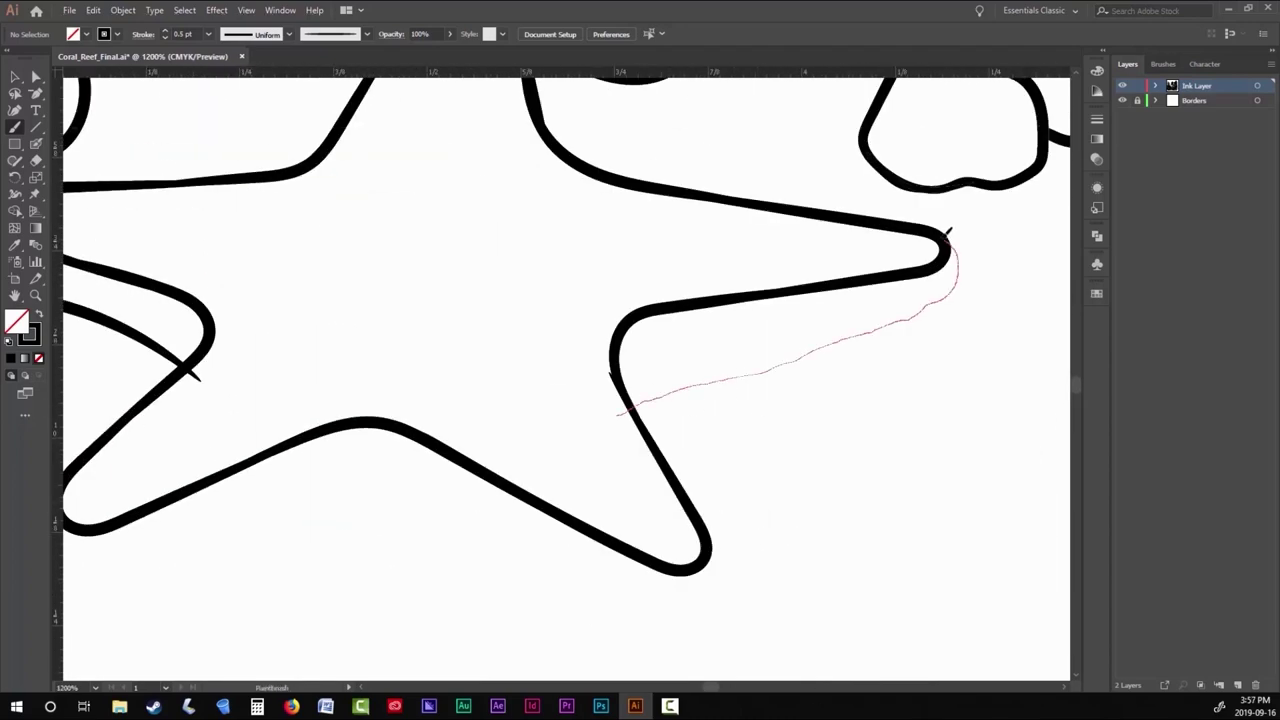
drag(948, 232, 948, 232)
scroll(253, 385, down, 1)
scroll(253, 385, left, 2)
drag(883, 440, 883, 440)
scroll(783, 489, down, 3)
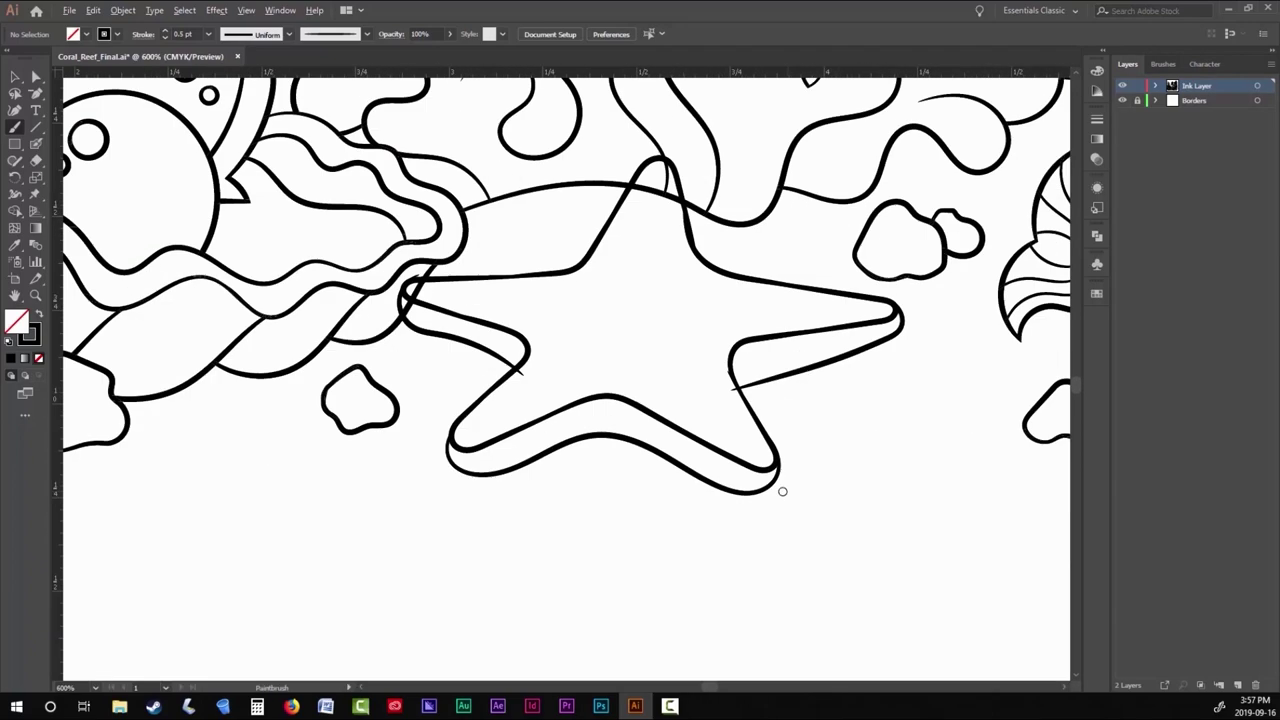
Adjust the anchor points of the starfish's brush paths to smooth the joins between its arms.
scroll(214, 266, up, 4)
key(a)
click(463, 289)
scroll(757, 371, down, 3)
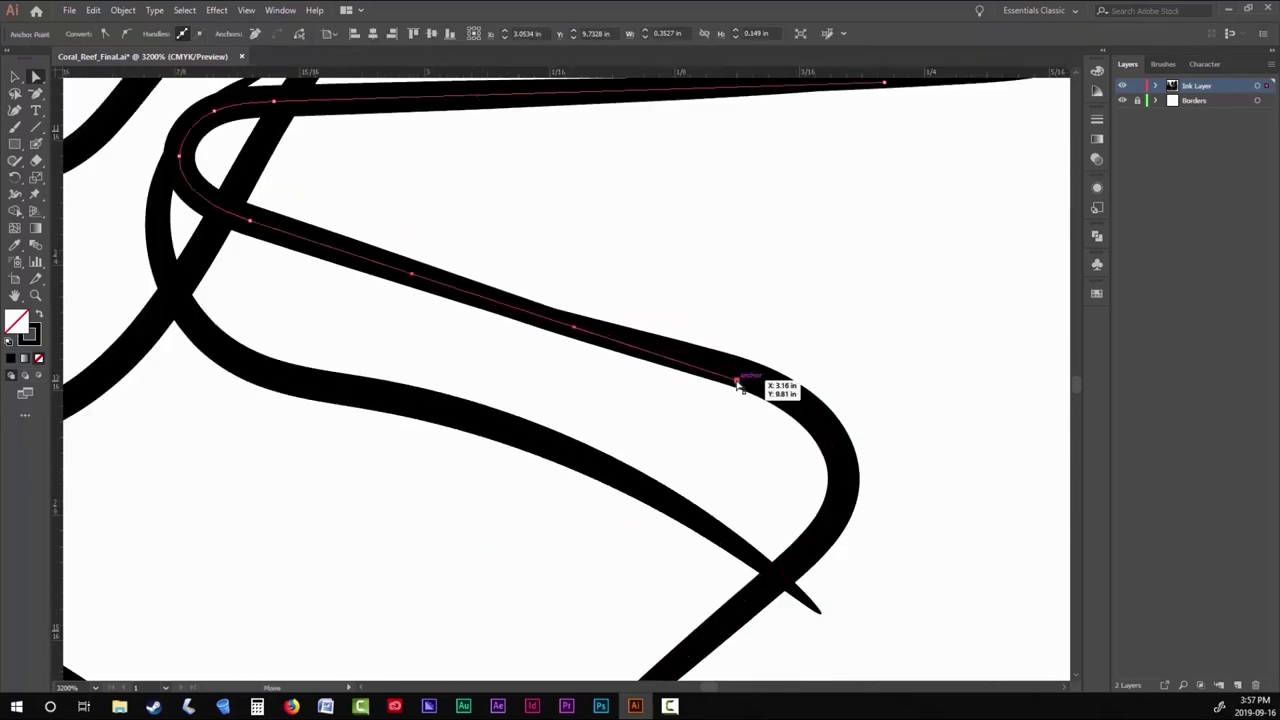
scroll(540, 390, up, 3)
click(535, 398)
scroll(535, 398, down, 3)
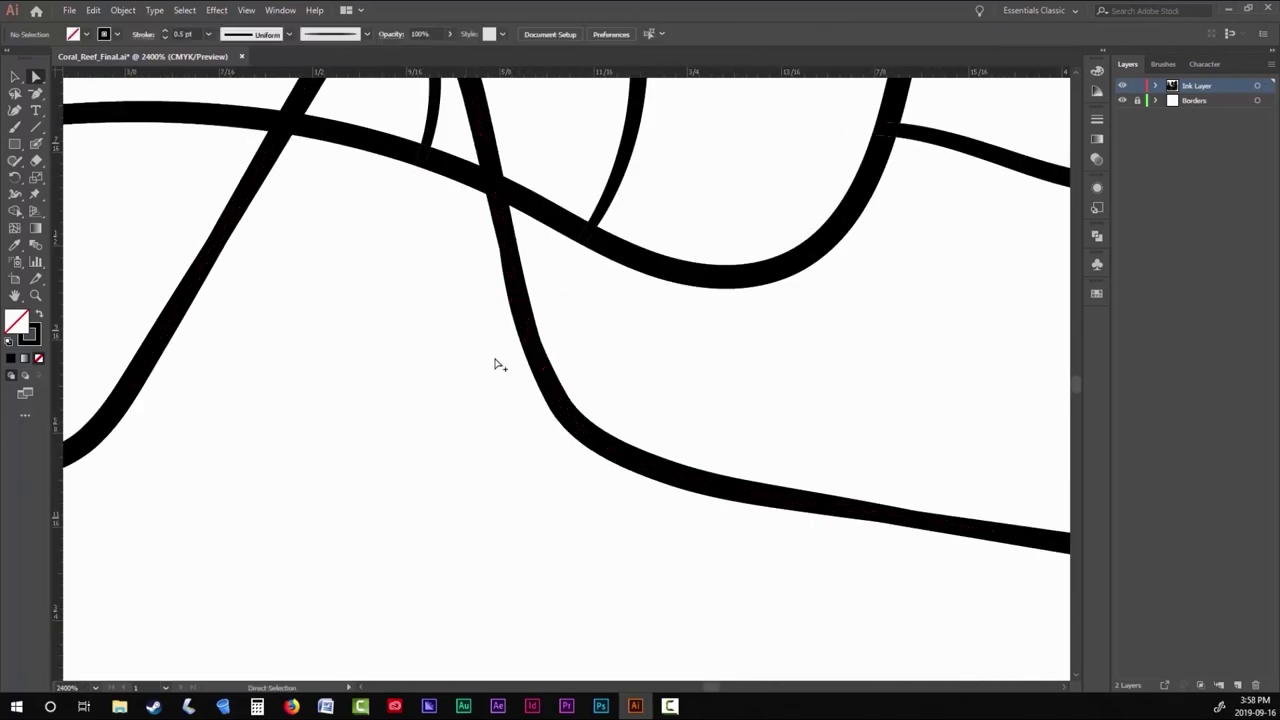
scroll(808, 383, up, 2)
click(555, 402)
click(400, 466)
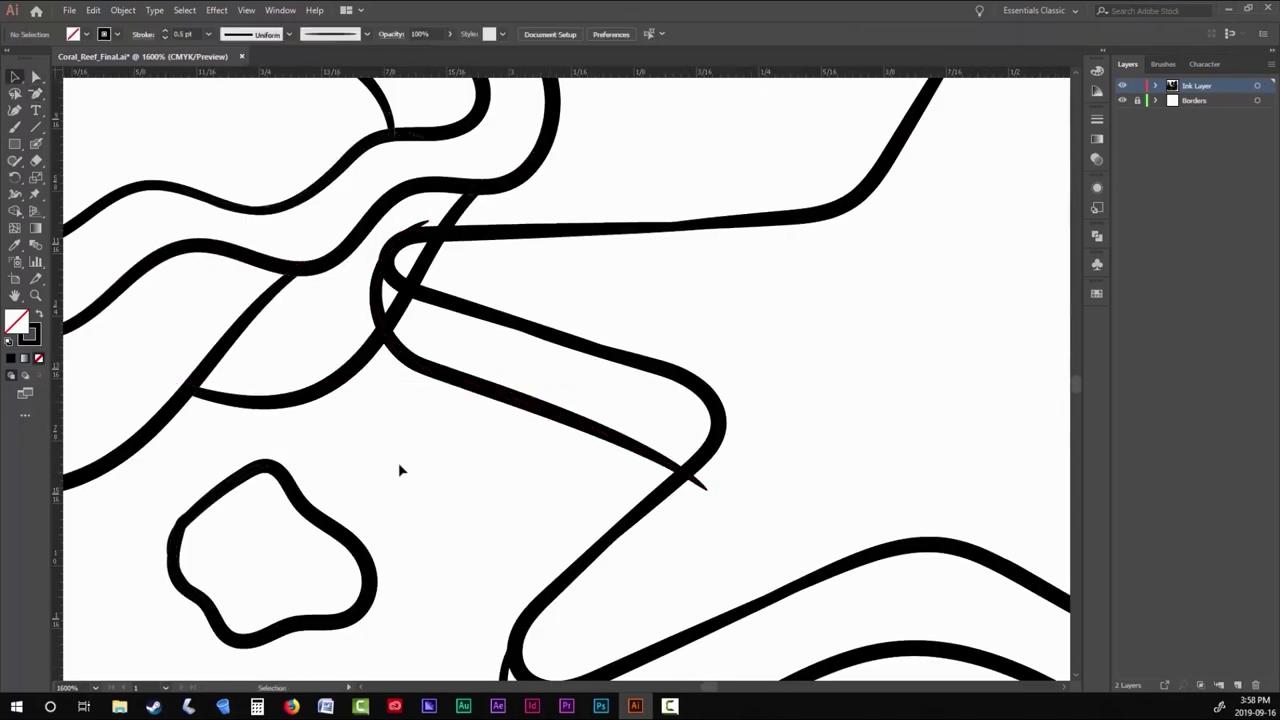
scroll(400, 466, down, 3)
scroll(634, 491, up, 2)
Ungroup all of the expanded line art and clear the selection.
key(v)
key(ctrl+a)
click(123, 10)
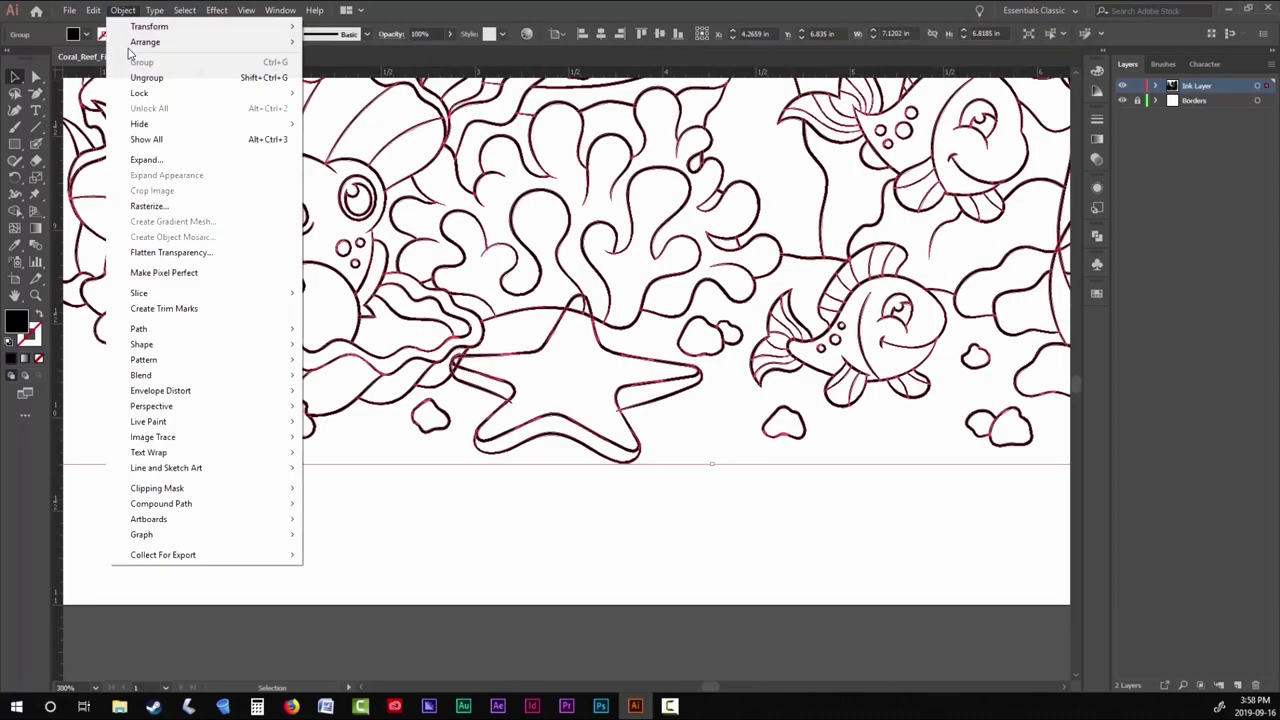
click(146, 77)
key(a)
key(ctrl+shift+a)
Remove the overshooting line ends around the starfish and adjust anchor points to clean up the joins in its outline.
scroll(400, 352, up, 10)
scroll(400, 352, down, 4)
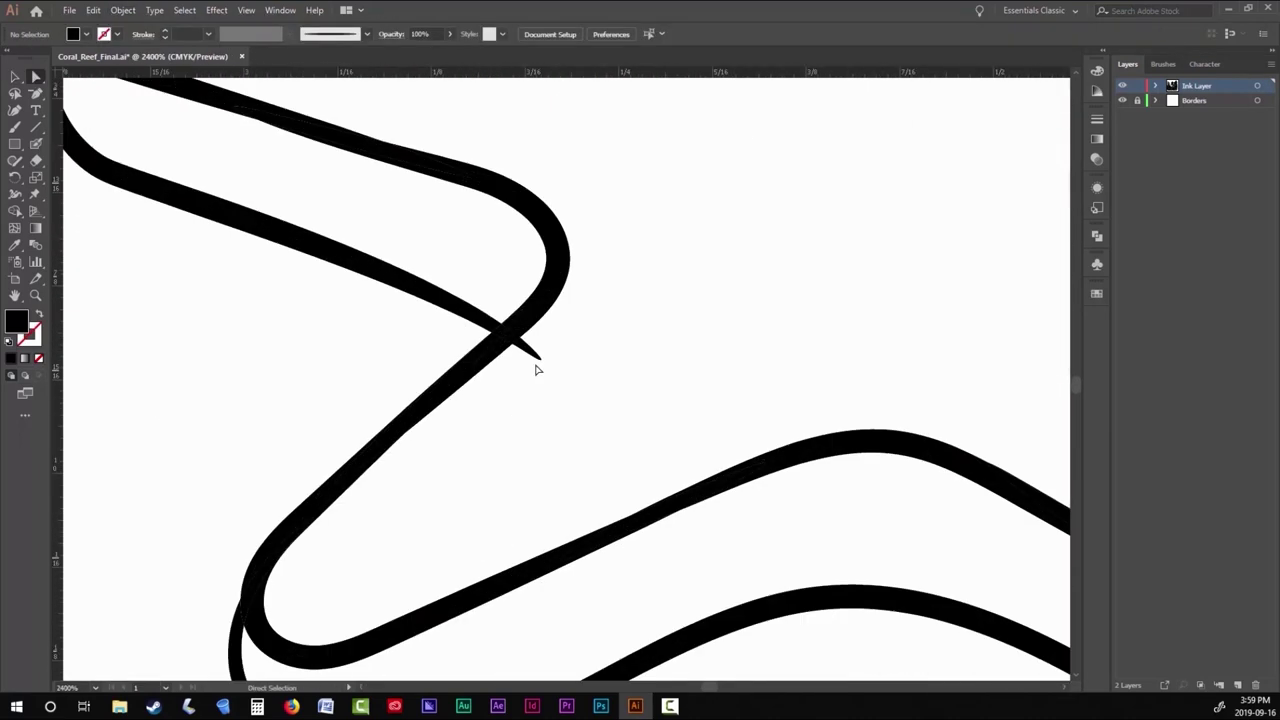
scroll(286, 429, up, 4)
scroll(286, 429, down, 4)
scroll(470, 326, up, 4)
click(457, 143)
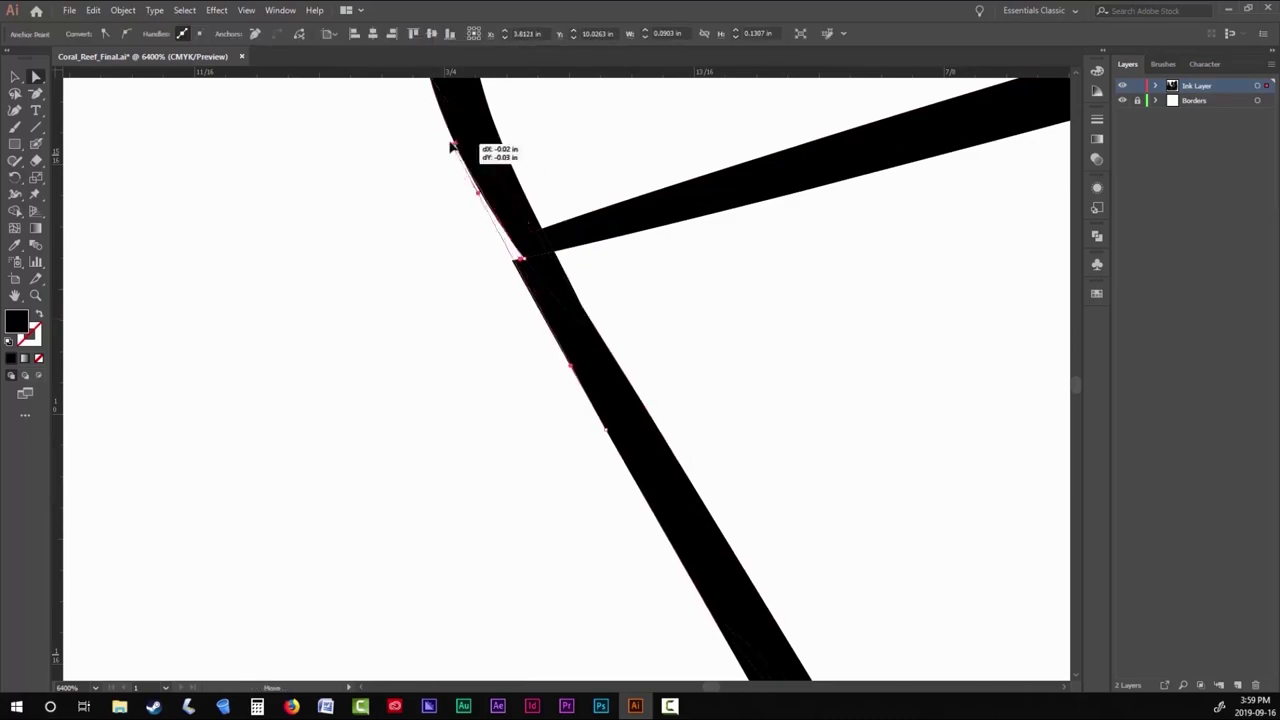
scroll(743, 323, down, 5)
scroll(600, 357, up, 5)
key(ctrl+shift+a)
Paint a large central oval spot and smaller ovals along the arms of the seabed starfish with 0.4 pt brush strokes.
key(b)
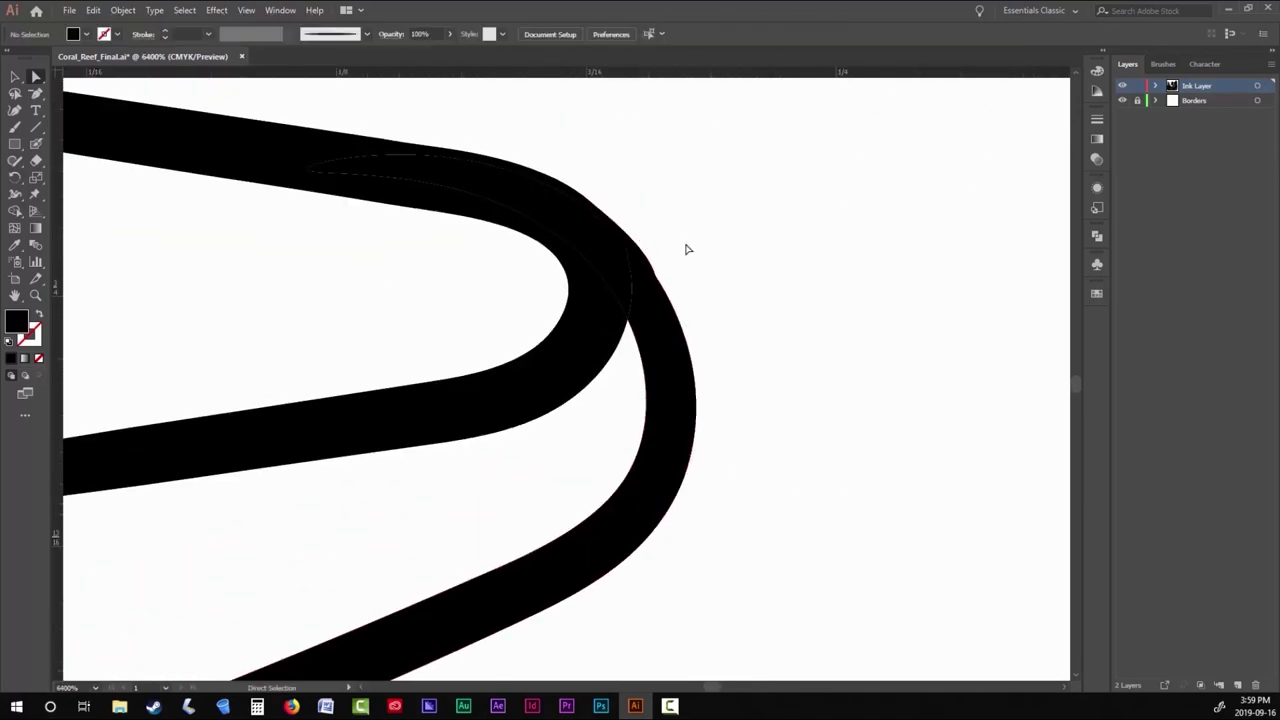
scroll(686, 246, down, 10)
scroll(470, 322, up, 5)
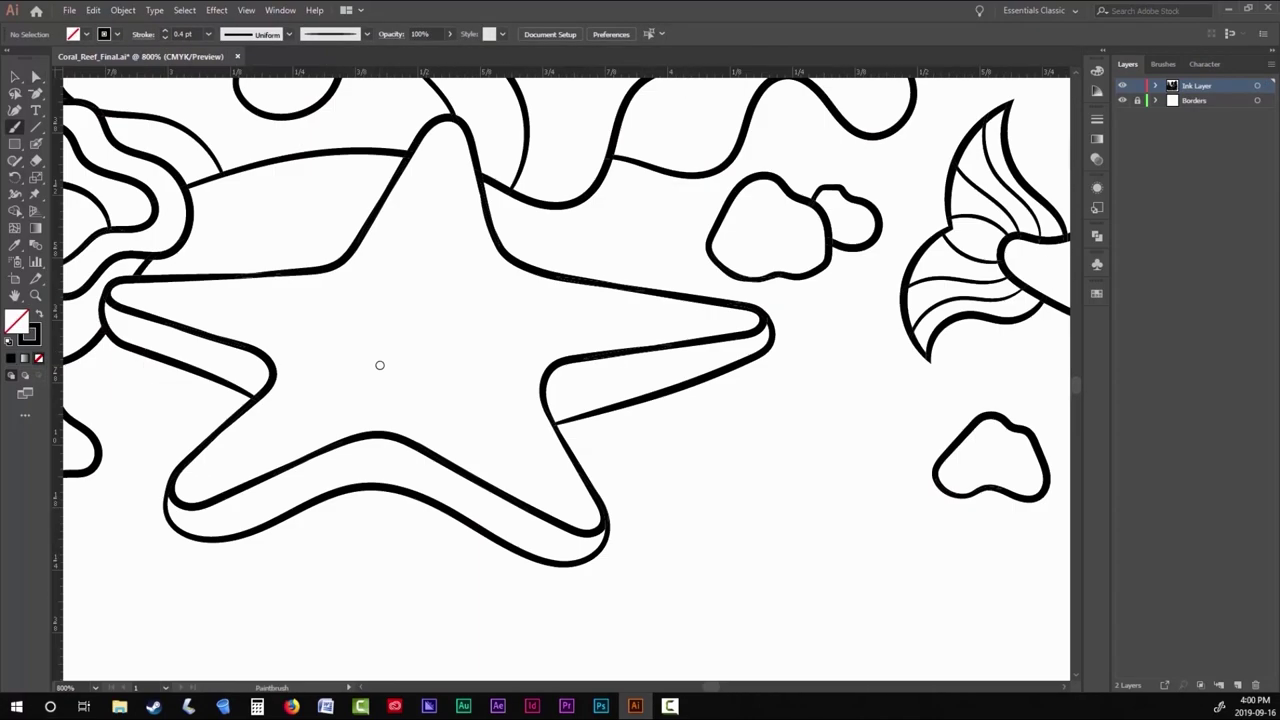
drag(435, 302, 385, 350)
drag(452, 258, 418, 282)
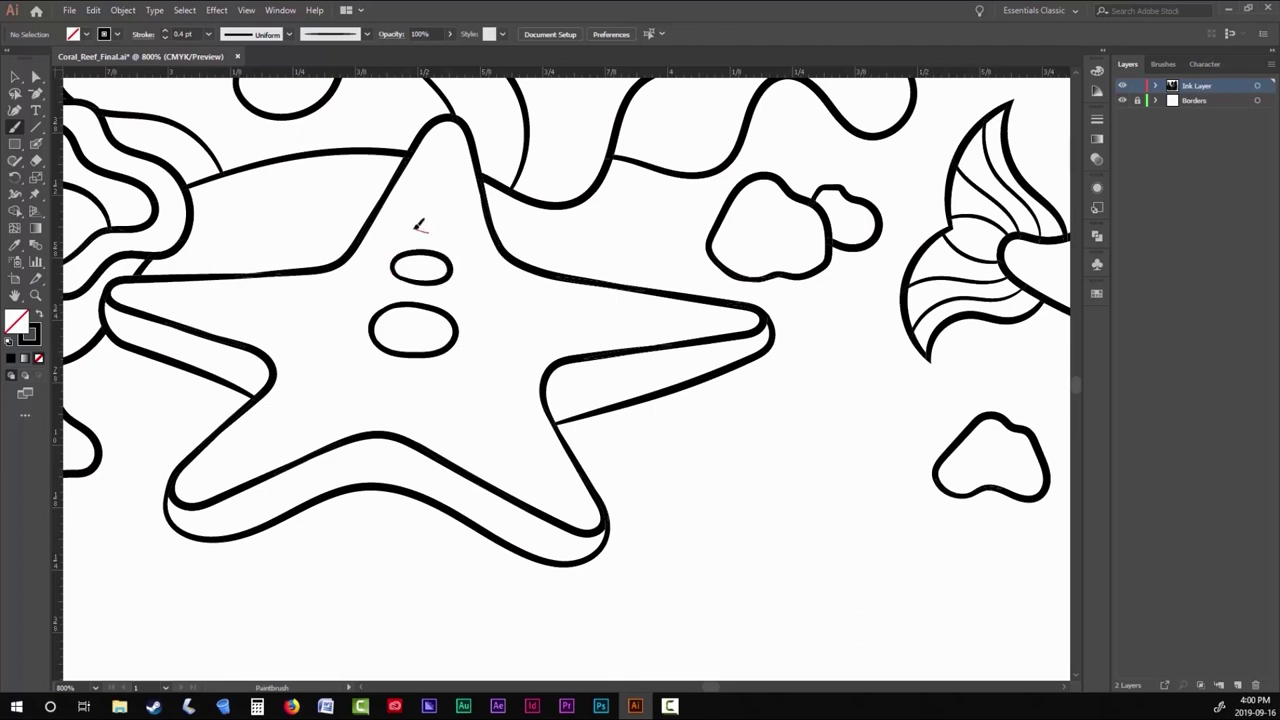
key(ctrl+z)
mouse_move(440, 378)
mouse_down()
mouse_move(481, 412)
mouse_move(454, 413)
mouse_move(494, 403)
mouse_move(440, 385)
mouse_up()
drag(341, 395, 343, 390)
key(ctrl+z)
mouse_move(345, 362)
mouse_down()
mouse_move(334, 366)
mouse_move(340, 398)
mouse_up()
drag(334, 298, 310, 332)
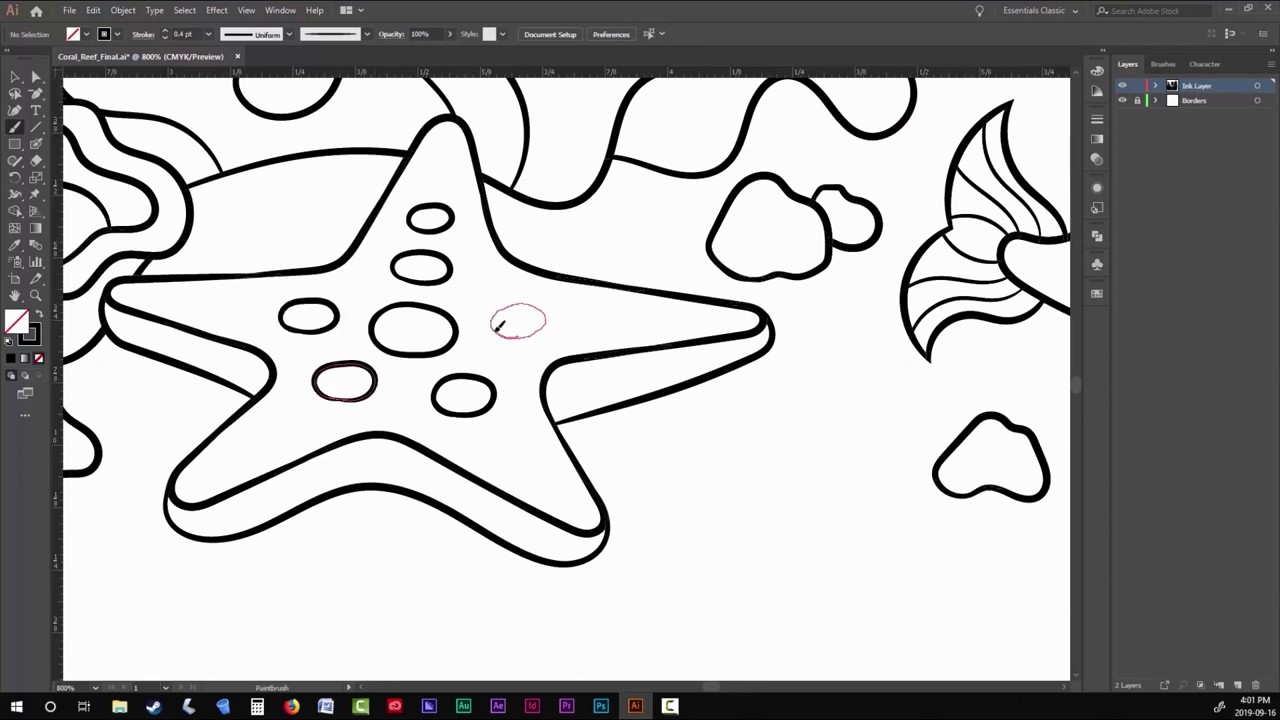
drag(498, 327, 494, 320)
drag(606, 330, 589, 326)
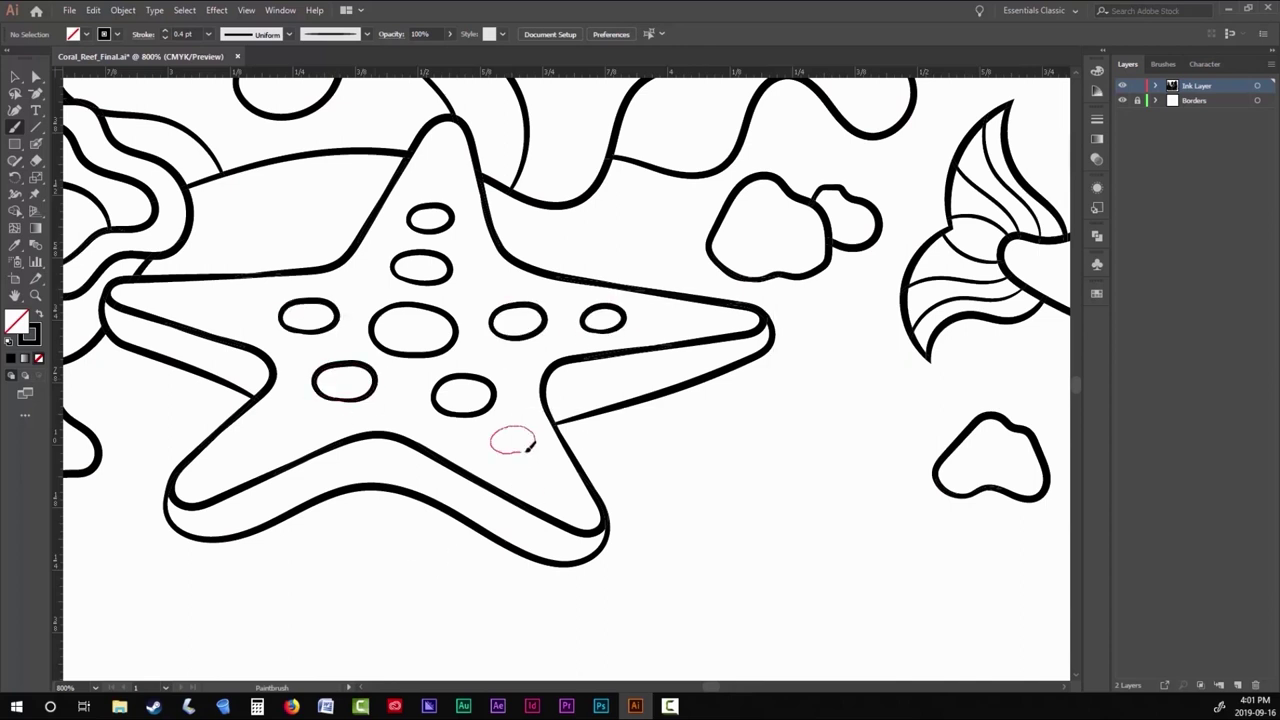
key(ctrl+0)
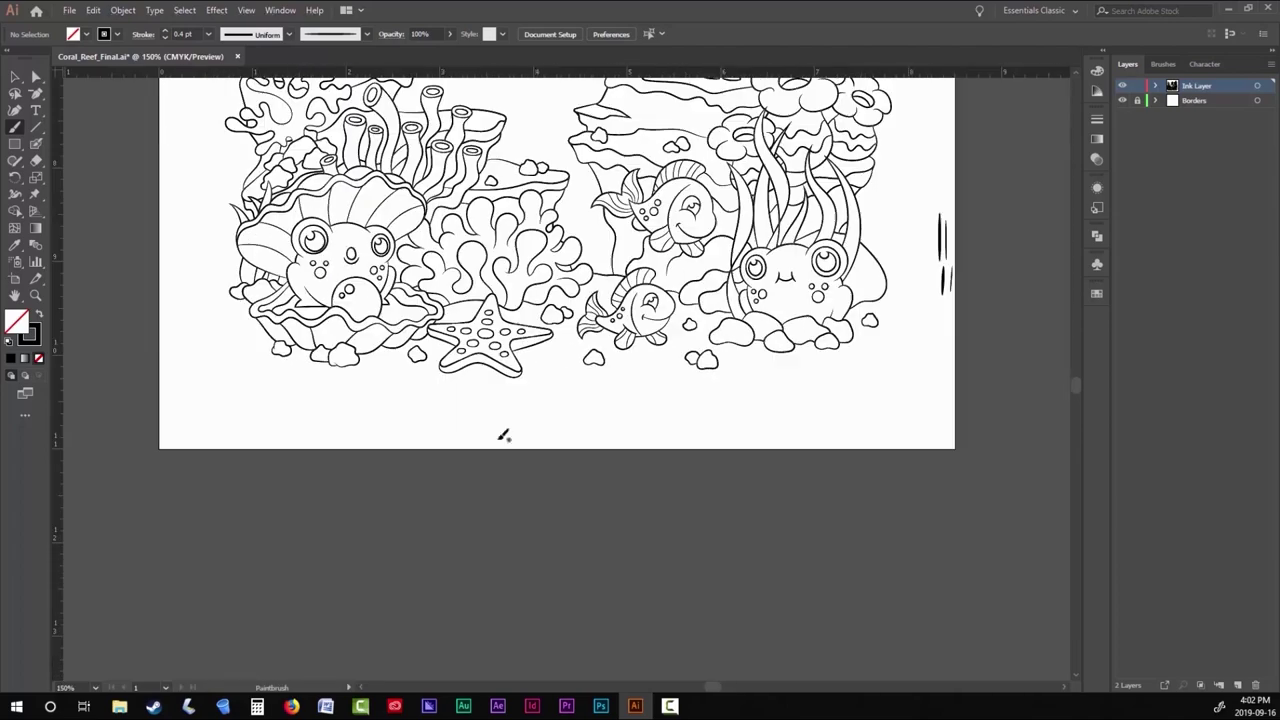
Expand the starfish's new spot strokes along with the rest of the line art and clear the selection.
key(v)
key(ctrl+a)
click(123, 10)
key(Escape)
key(ctrl+shift+a)
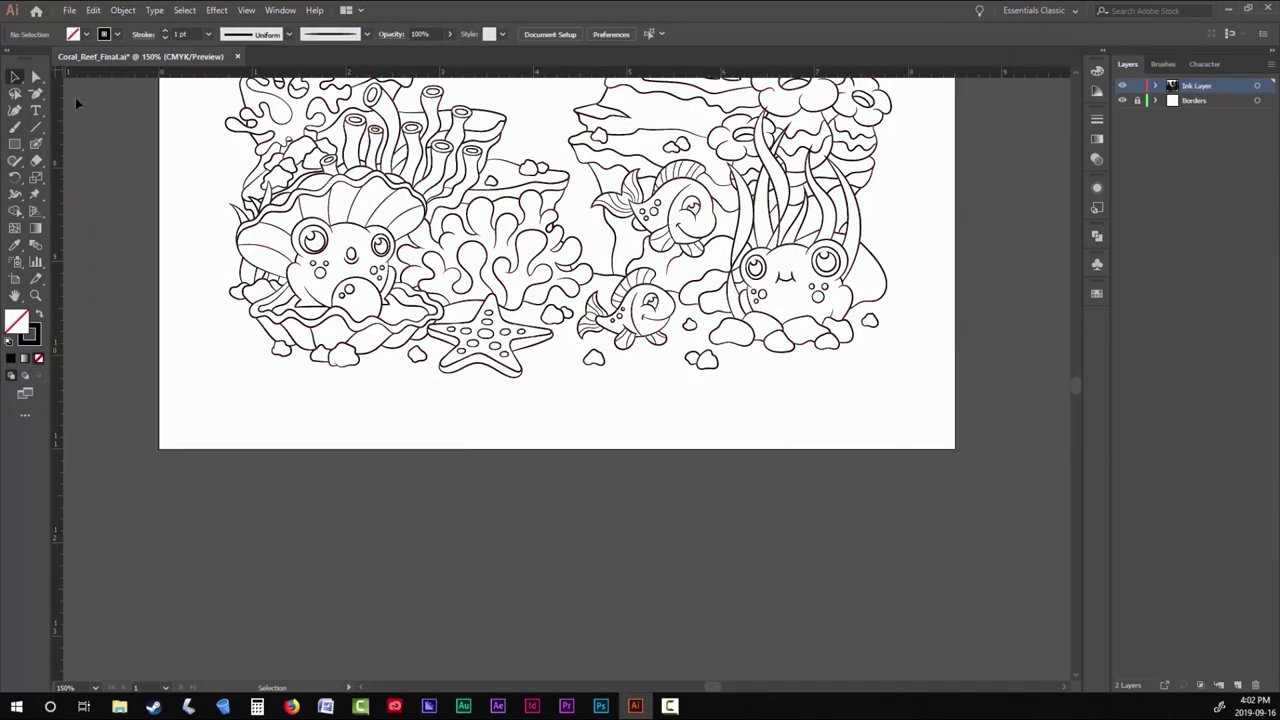
Paint a second starfish's outline and edge lines across the rock ledge beneath the round big-eyed creature with 0.5 pt brush strokes.
key(b)
scroll(683, 178, up, 4)
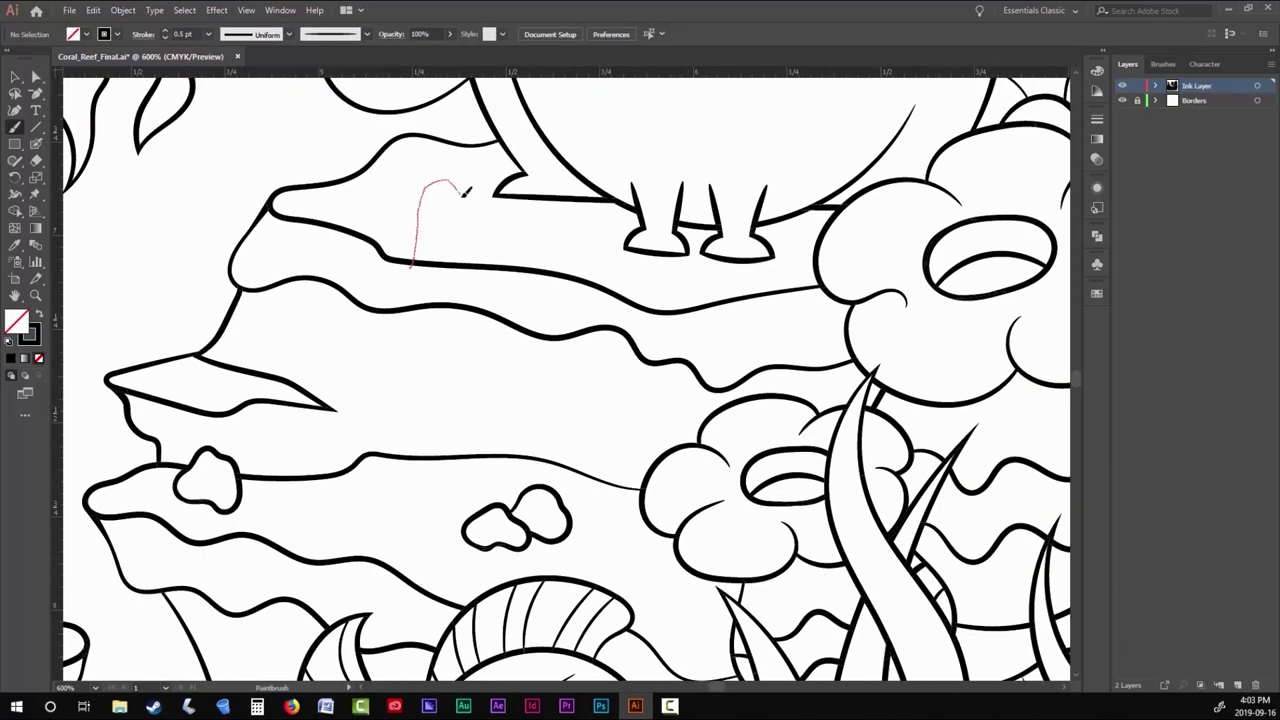
drag(465, 192, 490, 236)
mouse_move(545, 245)
mouse_down()
mouse_move(604, 226)
mouse_move(569, 352)
mouse_move(634, 240)
mouse_up()
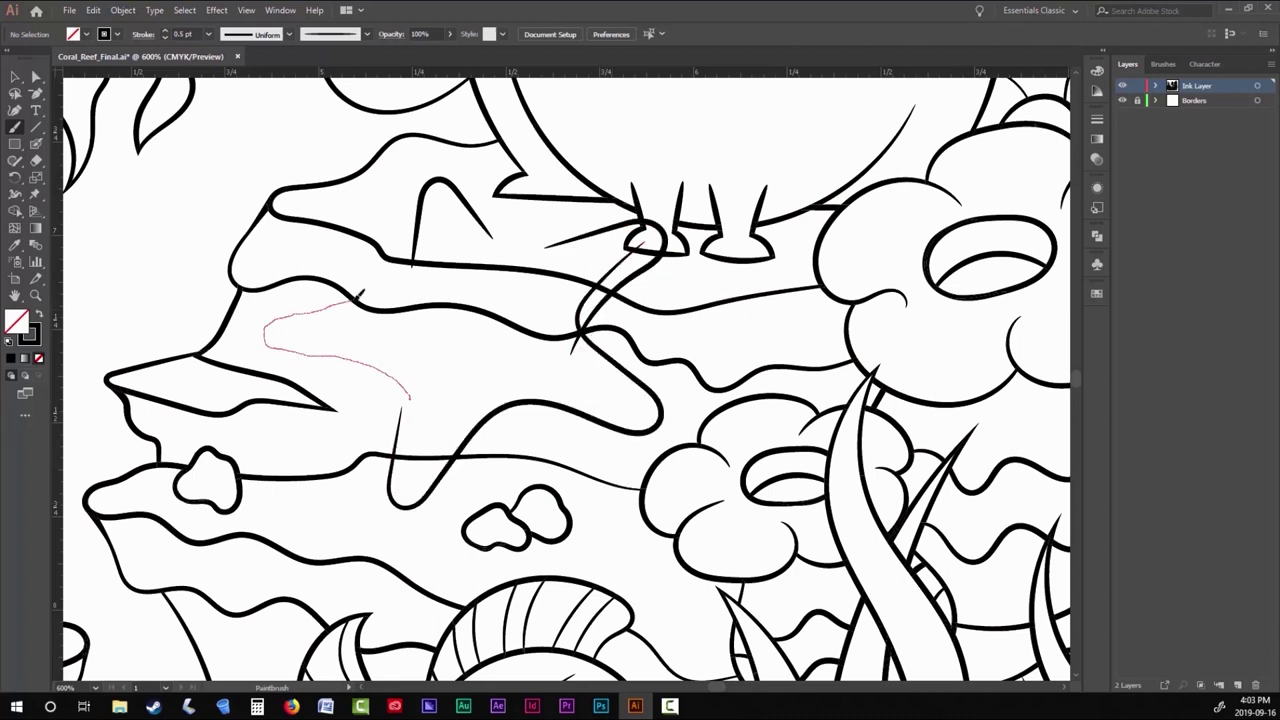
drag(360, 296, 425, 248)
drag(553, 240, 632, 224)
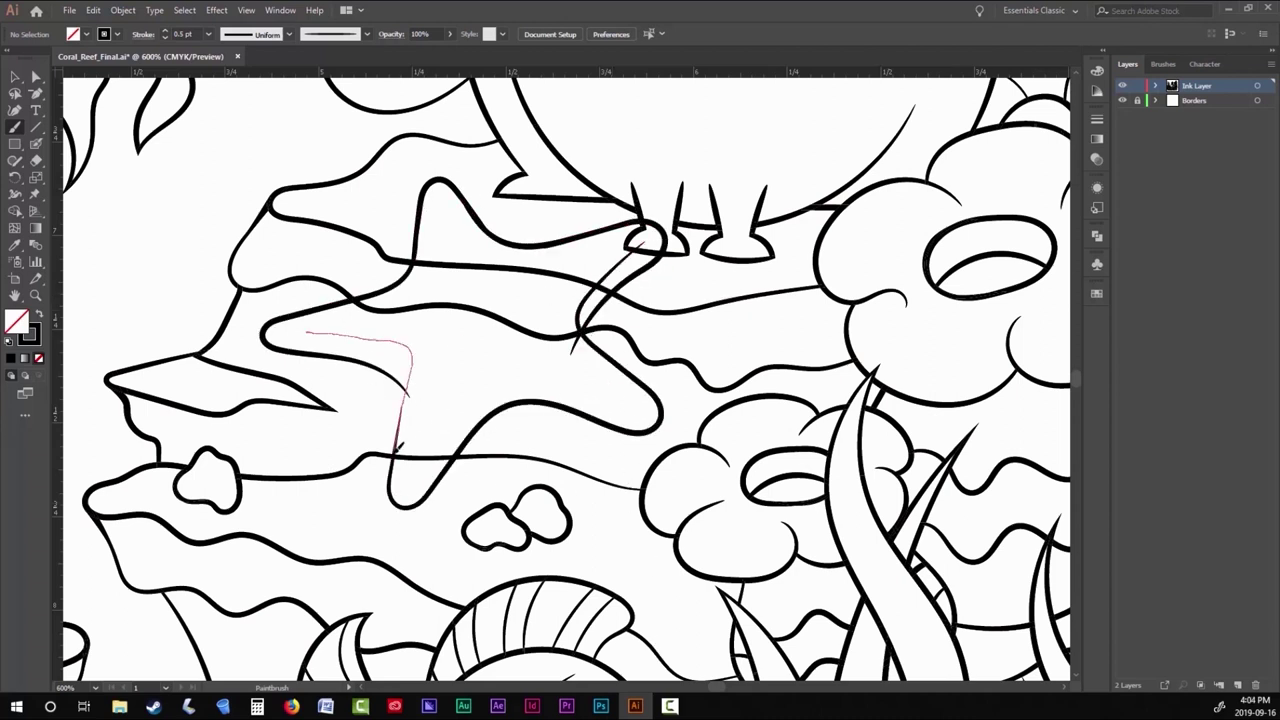
drag(397, 446, 397, 454)
drag(644, 380, 646, 382)
Adjust the anchor points of the second starfish's brush paths to smooth the joins between its strokes.
key(ctrl+minus)
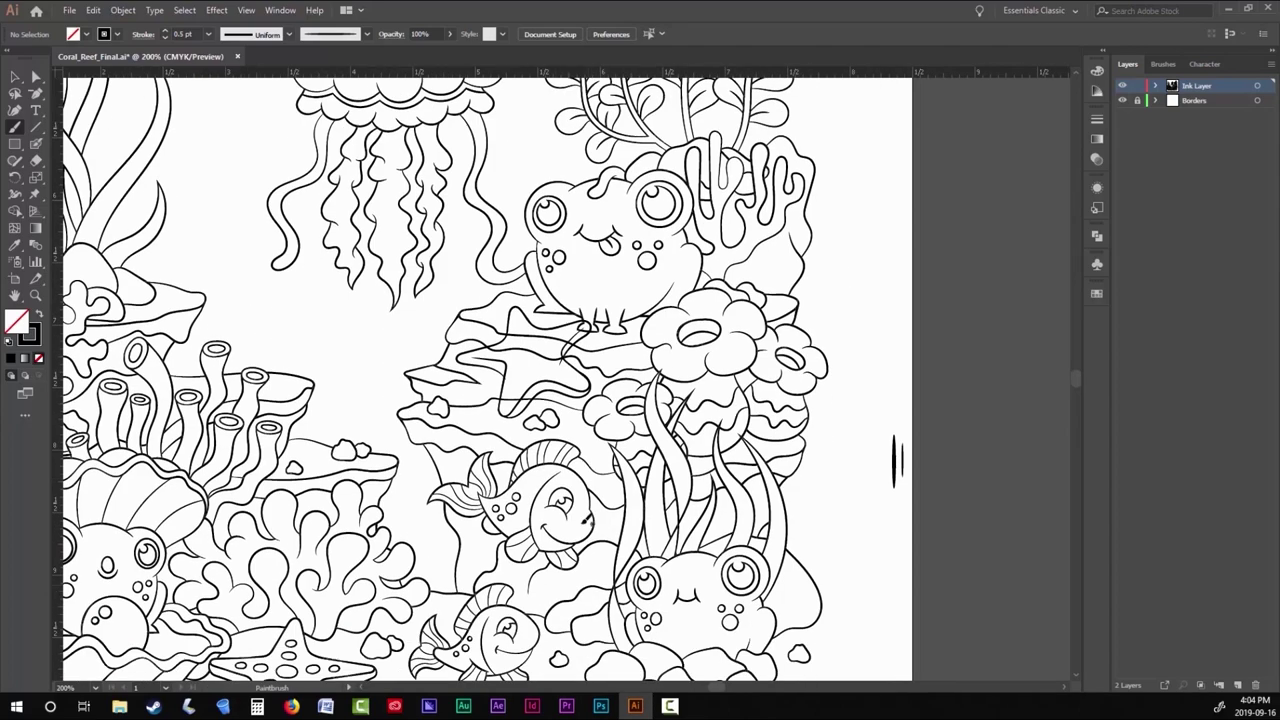
key(ctrl+plus)
key(ctrl+plus)
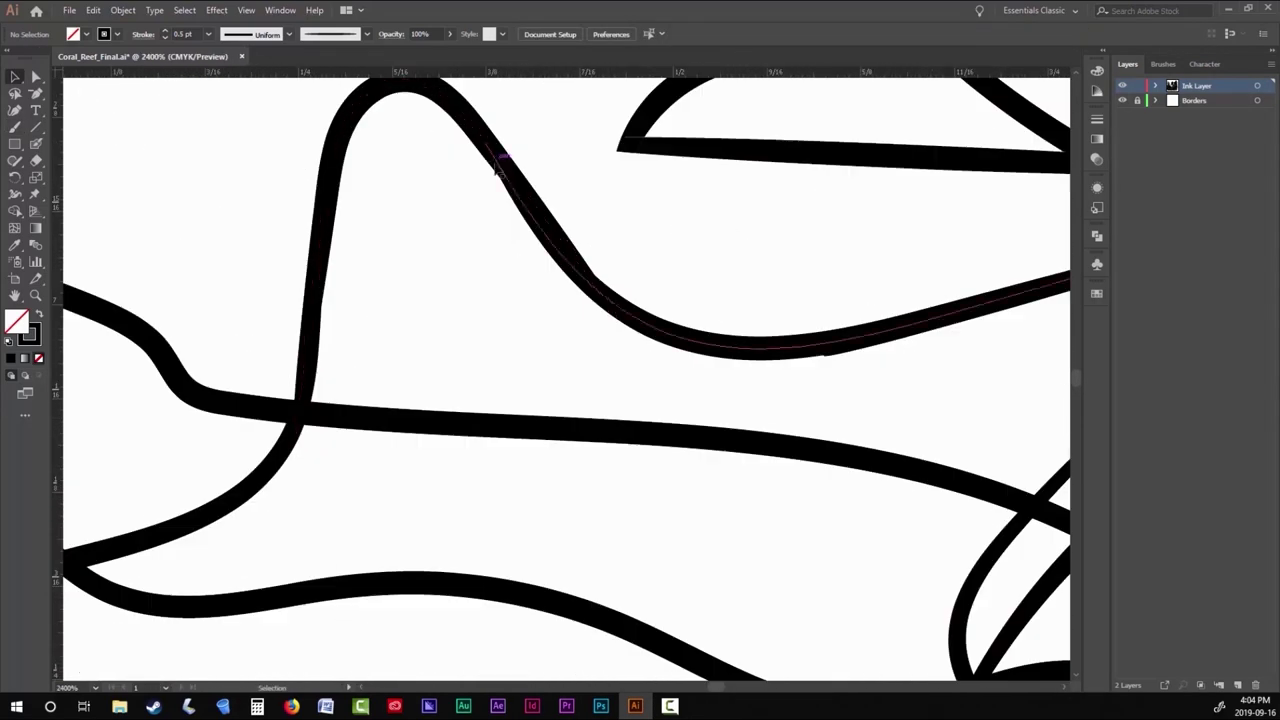
key(a)
scroll(526, 294, down, 3)
key(ctrl+minus)
key(ctrl+minus)
key(ctrl+minus)
key(ctrl+minus)
key(ctrl+minus)
key(ctrl+minus)
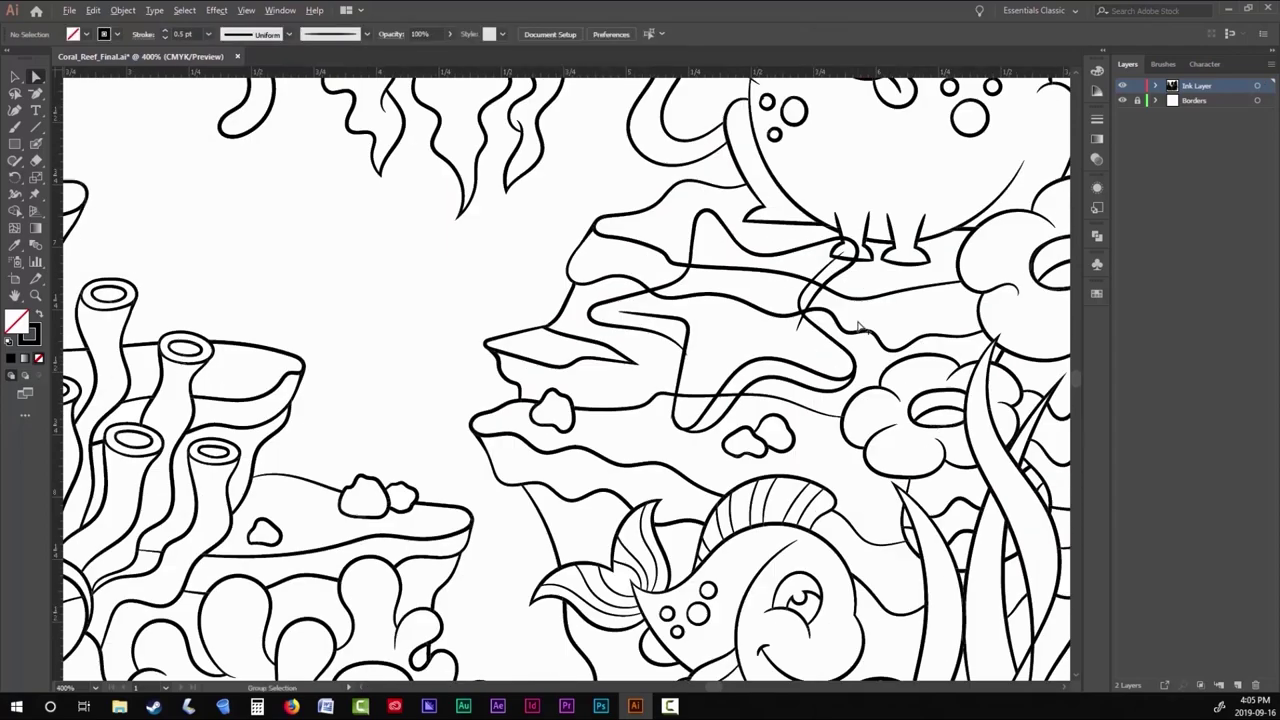
Make all of the line art a Live Paint group, expand it, and clear the selection.
key(v)
key(ctrl+a)
click(123, 10)
mouse_move(250, 421)
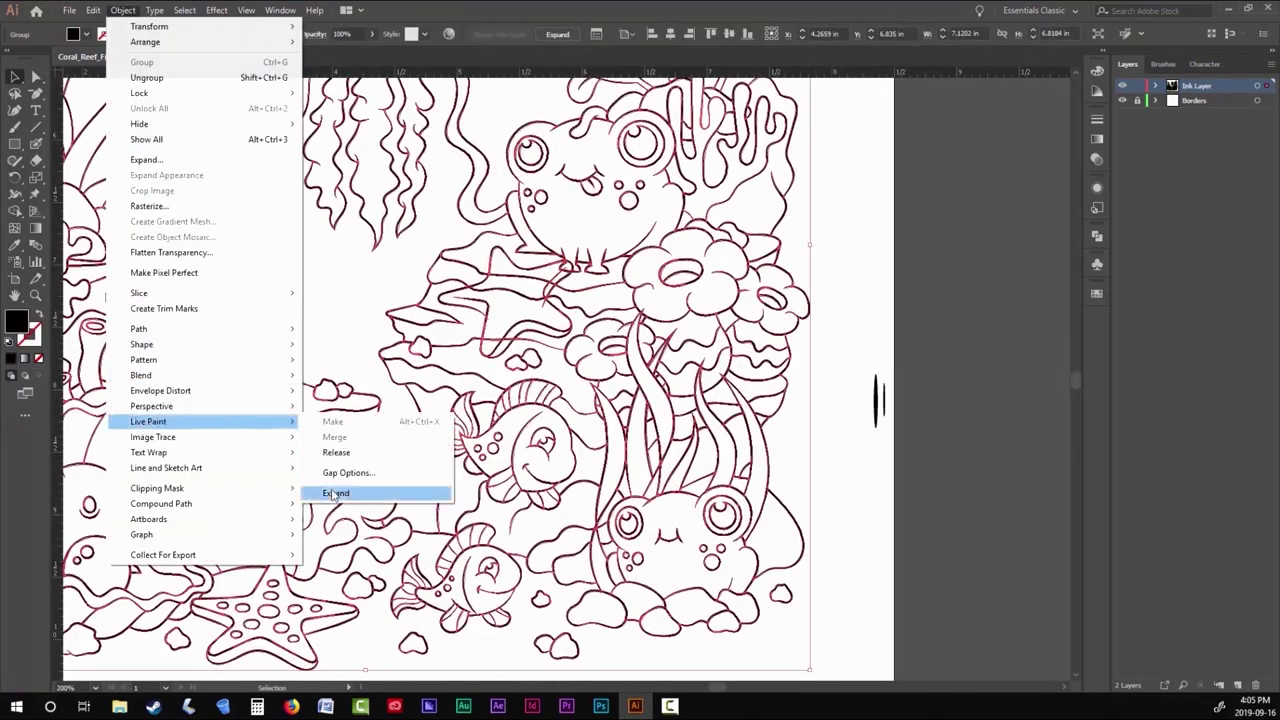
click(334, 423)
key(ctrl+shift+a)
Delete the rock ledge line segments that cross the body of the second starfish.
key(a)
key(ctrl+plus)
key(ctrl+plus)
key(ctrl+plus)
key(ctrl+plus)
key(ctrl+plus)
key(ctrl+plus)
key(ctrl+plus)
key(ctrl+minus)
key(ctrl+minus)
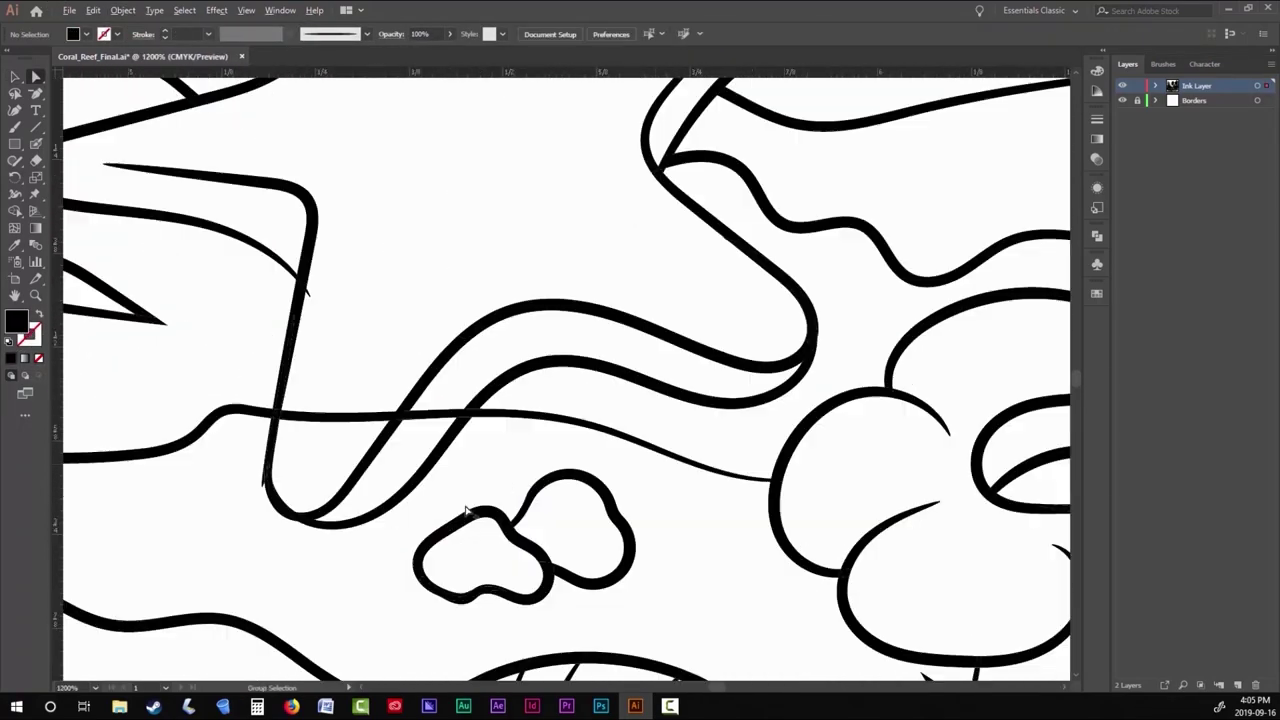
click(266, 480)
key(ctrl+plus)
key(ctrl+plus)
key(ctrl+plus)
key(ctrl+shift+a)
key(ctrl+minus)
key(ctrl+minus)
key(ctrl+minus)
key(ctrl+minus)
key(ctrl+minus)
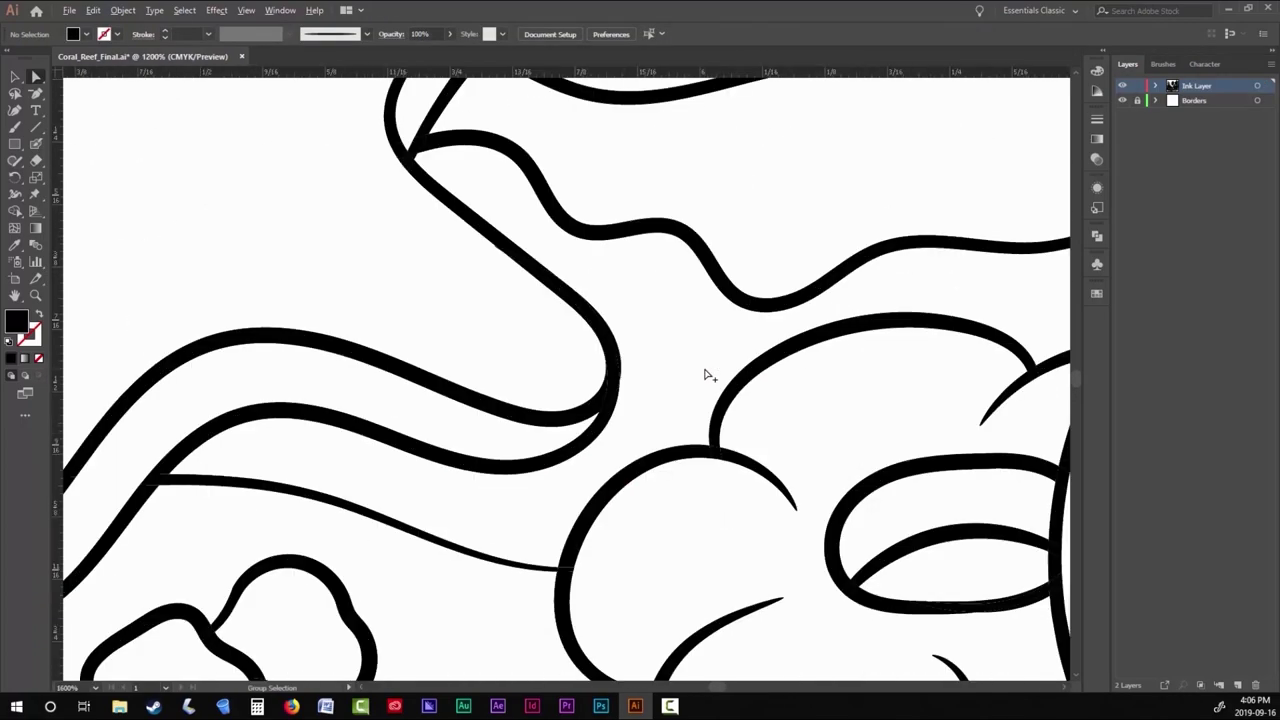
Remove the leftover line stubs where the rock ledge lines meet the second starfish's outline.
scroll(703, 371, down, 5)
scroll(580, 563, up, 5)
key(ctrl+plus)
key(ctrl+plus)
key(ctrl+plus)
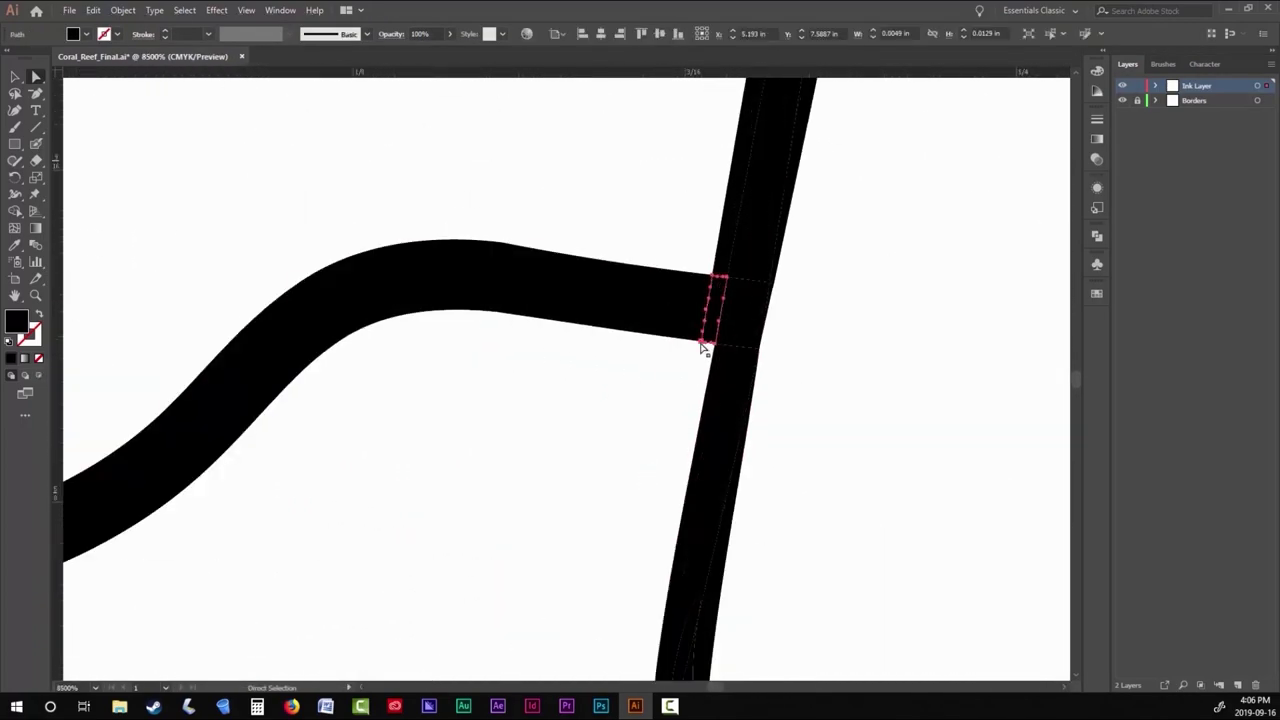
key(ctrl+plus)
key(ctrl+minus)
key(ctrl+minus)
key(ctrl+minus)
key(ctrl+minus)
key(ctrl+minus)
key(ctrl+minus)
key(ctrl+0)
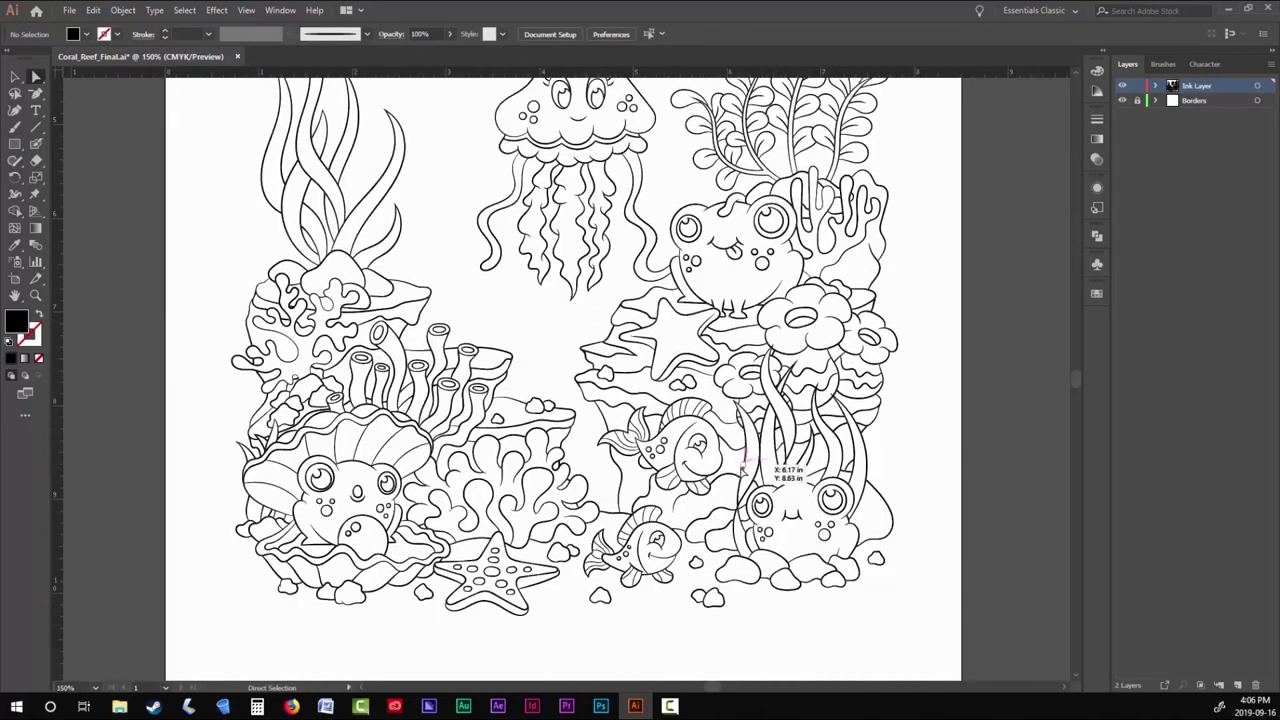
Paint a large round spot at the second starfish's centre and four smaller spots around it with 0.4 pt brush strokes.
key(b)
key(ctrl+plus)
key(ctrl+plus)
key(ctrl+plus)
key(ctrl+plus)
key(ctrl+plus)
key(ctrl+plus)
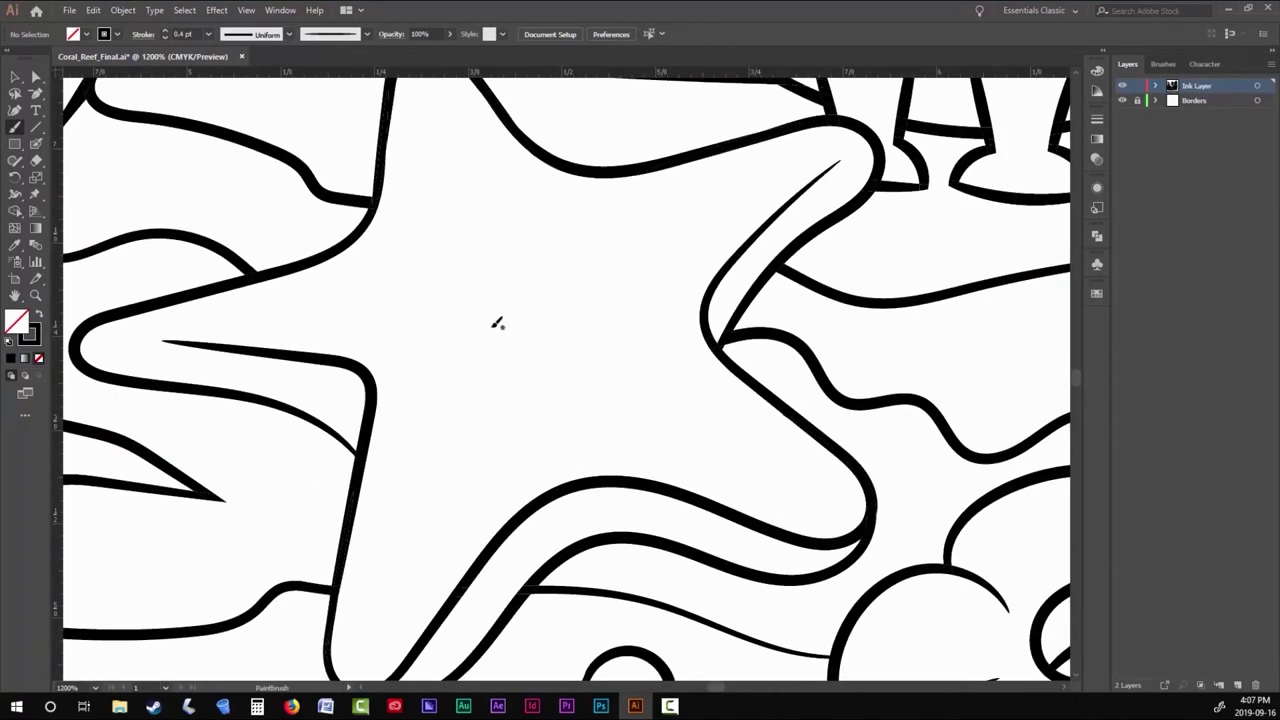
drag(487, 313, 487, 318)
mouse_move(592, 385)
mouse_down()
mouse_move(651, 343)
mouse_move(596, 390)
mouse_move(623, 406)
mouse_move(594, 384)
mouse_up()
key(ctrl+z)
key(ctrl+z)
mouse_move(592, 392)
mouse_down()
mouse_move(662, 352)
mouse_move(594, 380)
mouse_up()
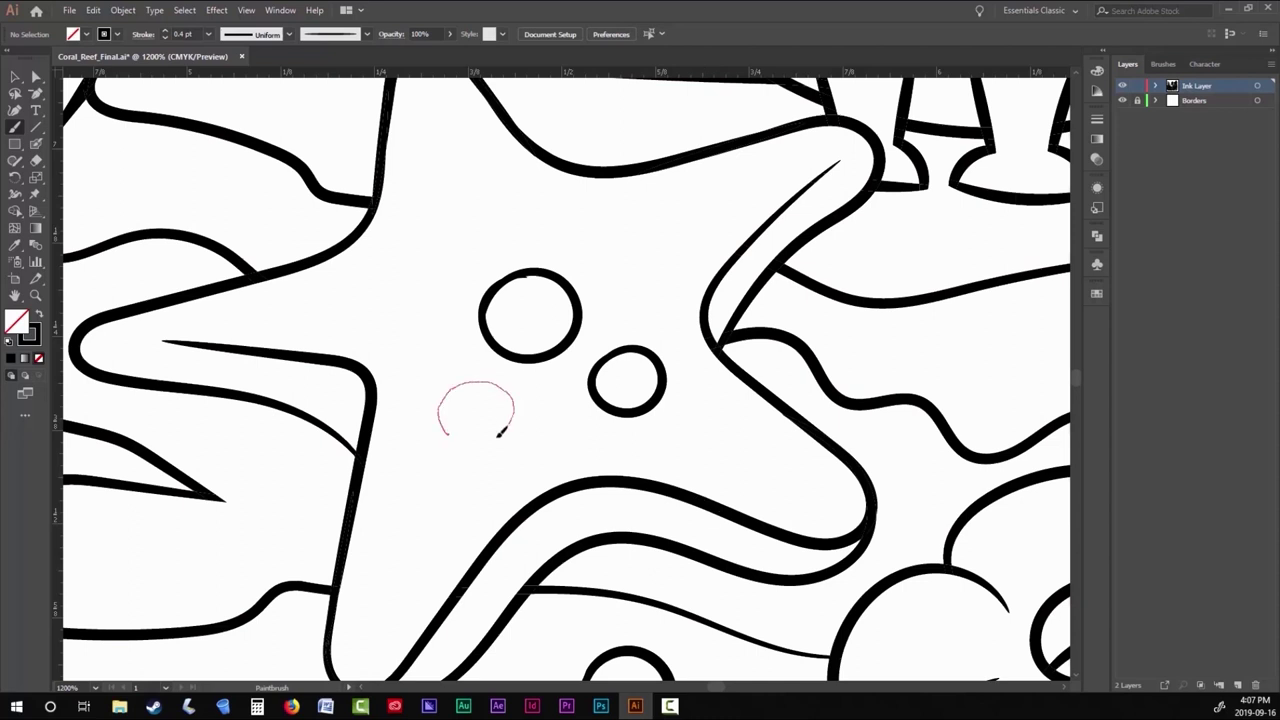
drag(500, 429, 447, 431)
drag(602, 245, 601, 247)
mouse_move(478, 196)
mouse_down()
mouse_move(456, 246)
mouse_move(474, 197)
mouse_up()
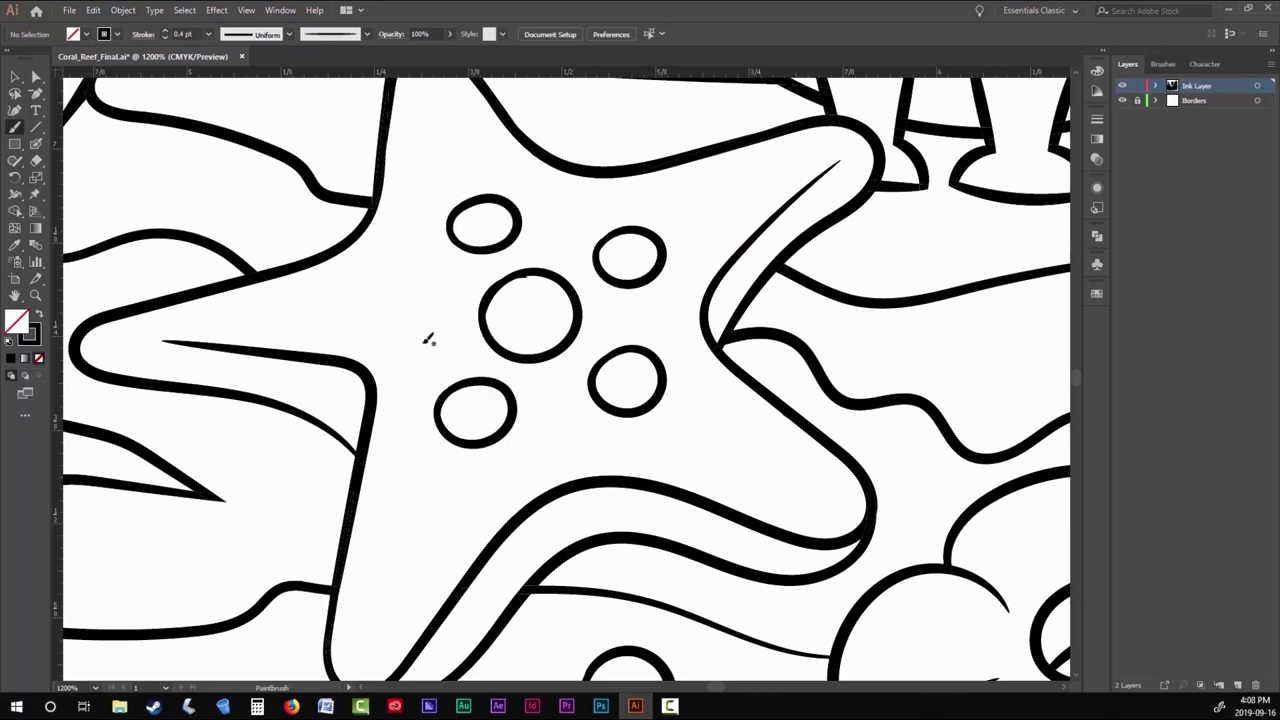
Paint further small round spots running outward along the second starfish's arms.
drag(420, 330, 398, 333)
mouse_move(425, 470)
mouse_down()
mouse_move(408, 500)
mouse_move(428, 468)
mouse_up()
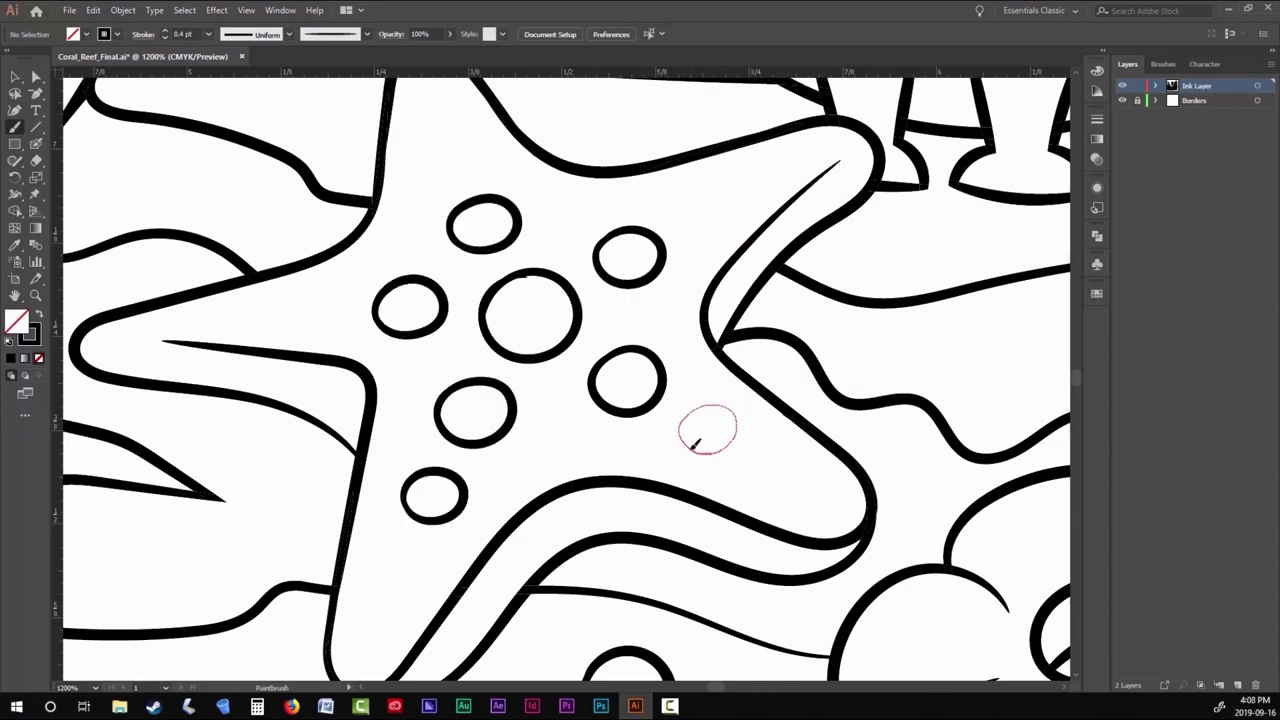
drag(695, 445, 700, 438)
drag(330, 288, 333, 292)
drag(686, 210, 690, 207)
mouse_move(468, 166)
mouse_down()
mouse_move(440, 150)
mouse_move(462, 134)
mouse_up()
Select all of the line art and expand the second starfish's spot strokes.
key(ctrl+minus)
key(ctrl+minus)
key(ctrl+minus)
key(ctrl+minus)
key(ctrl+minus)
key(ctrl+minus)
key(ctrl+minus)
key(v)
key(ctrl+a)
click(123, 10)
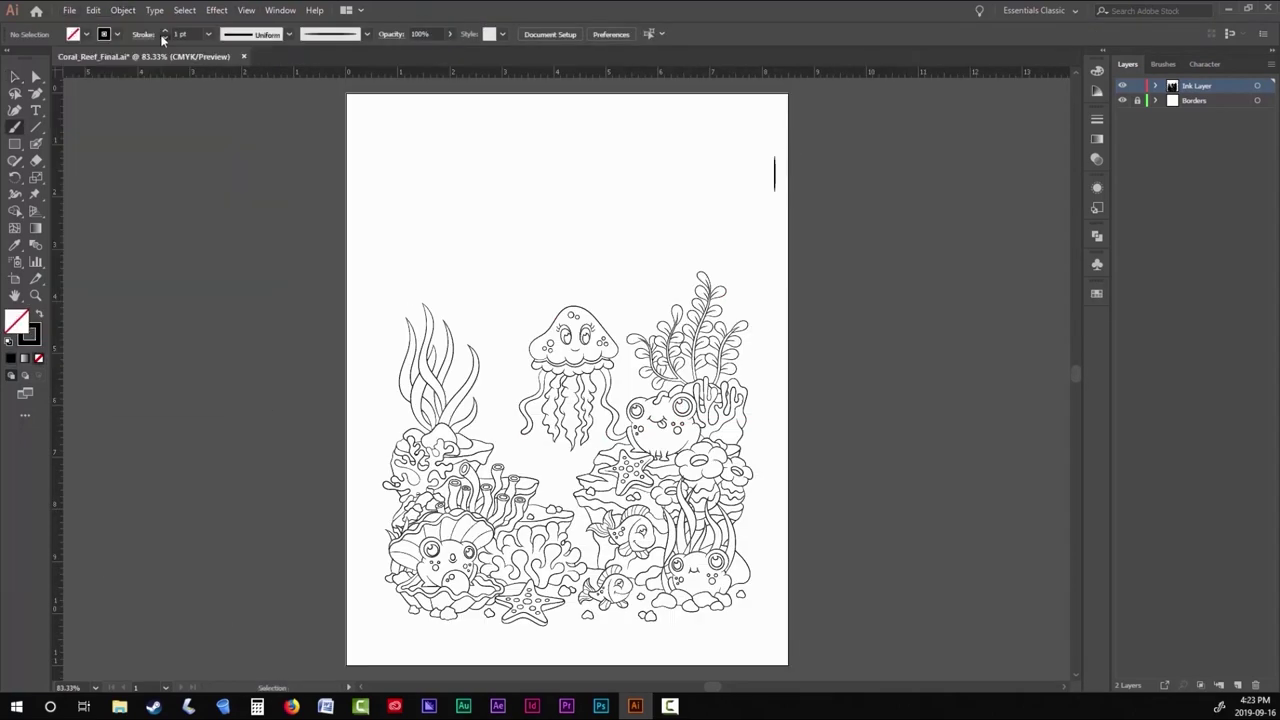
Paint three long curved upright lines forming a boat's bow in the empty area above the jellyfish with 0.5 pt brush strokes.
scroll(750, 170, up, 3)
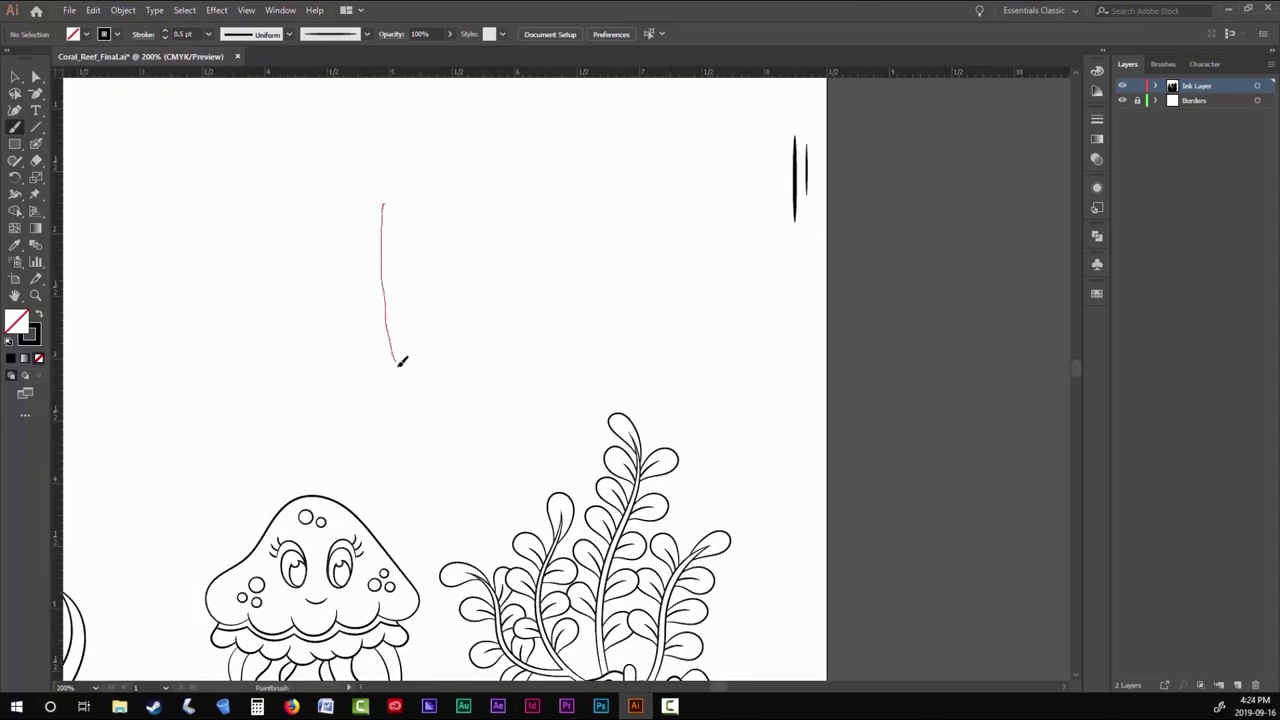
drag(400, 362, 434, 407)
scroll(514, 343, up, 1)
key(a)
scroll(357, 437, up, 2)
scroll(520, 514, down, 2)
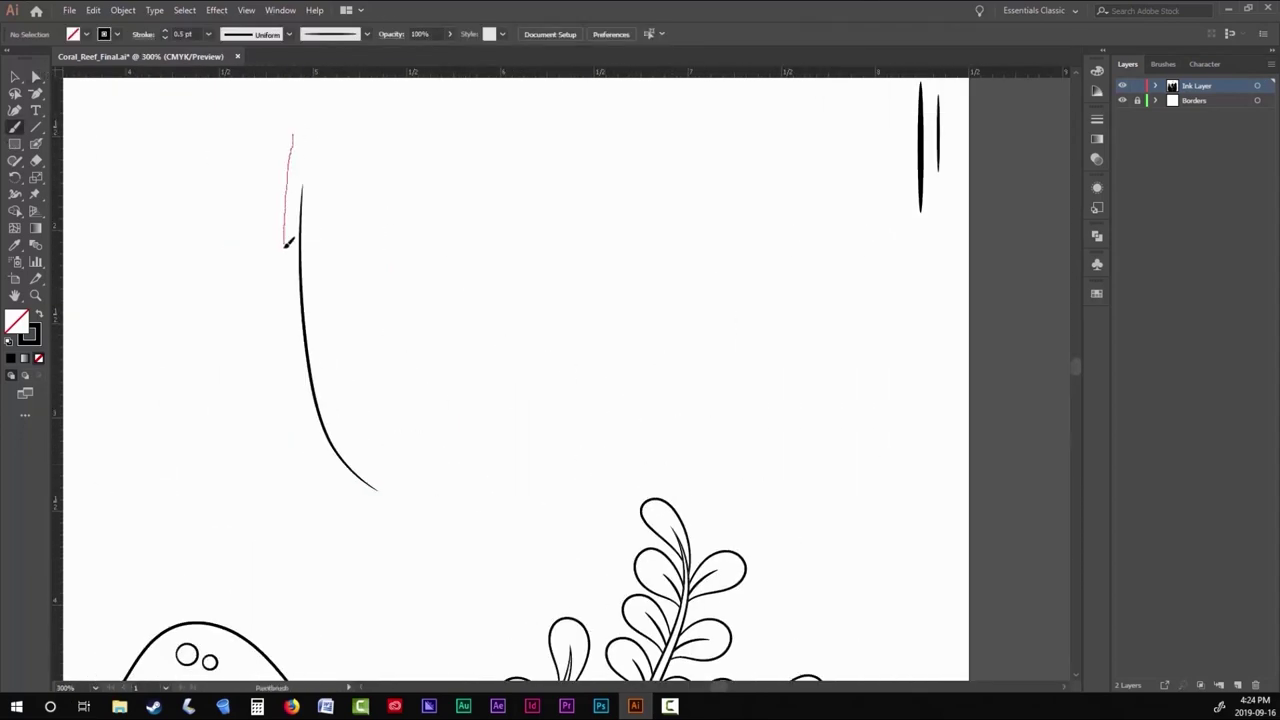
drag(336, 491, 336, 491)
key(ctrl+z)
drag(292, 137, 296, 152)
mouse_move(288, 297)
mouse_down()
mouse_move(303, 425)
mouse_move(281, 154)
mouse_move(273, 311)
mouse_move(296, 453)
mouse_move(366, 463)
mouse_up()
key(ctrl+z)
drag(283, 131, 281, 183)
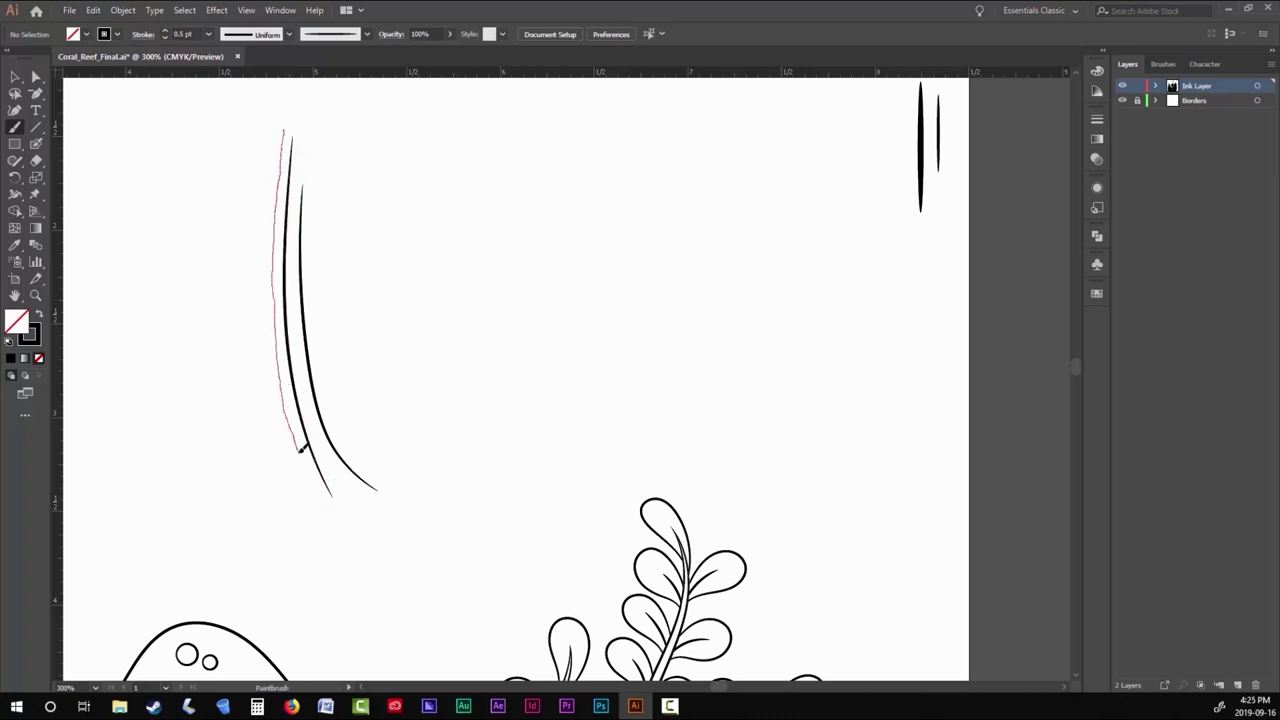
drag(299, 449, 360, 460)
Paint the boat's long hull plank lines, bottom edge and slanted stern edge, plus the short planks on the bow's far side.
drag(469, 401, 746, 425)
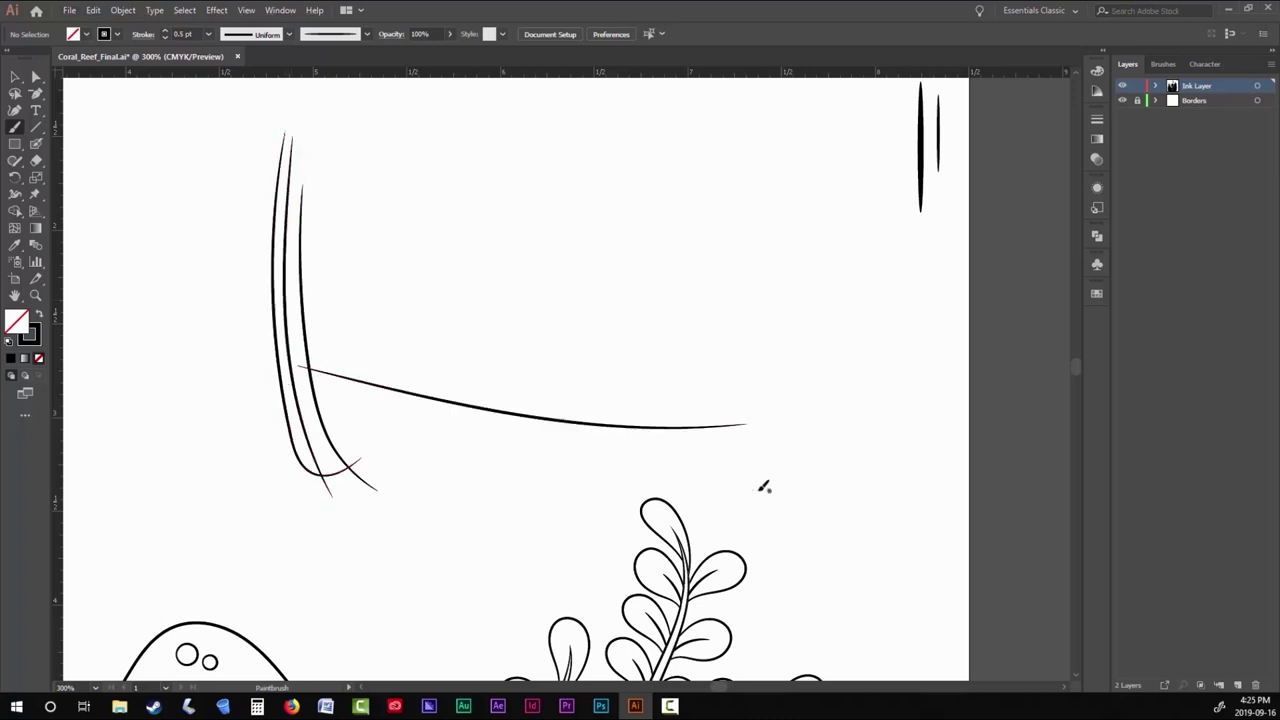
drag(566, 457, 763, 400)
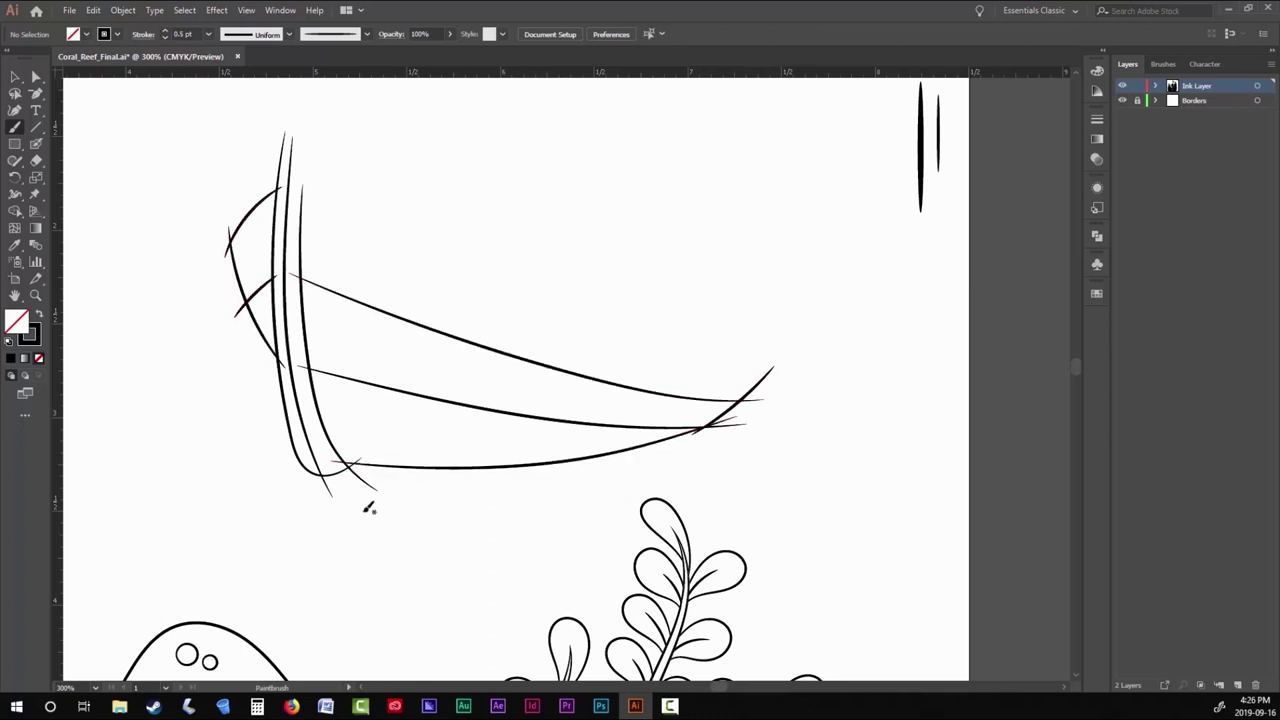
drag(783, 372, 812, 388)
key(ctrl+=)
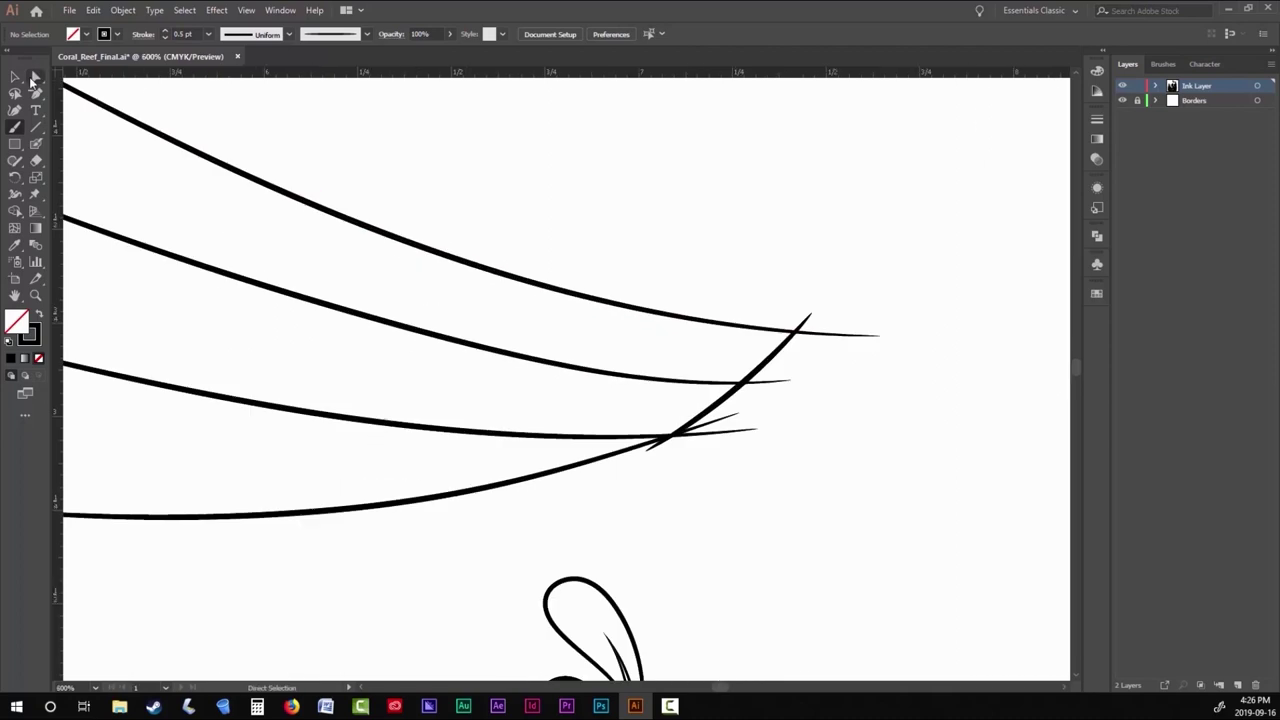
scroll(610, 326, left, 5)
scroll(307, 395, right, 1)
key(b)
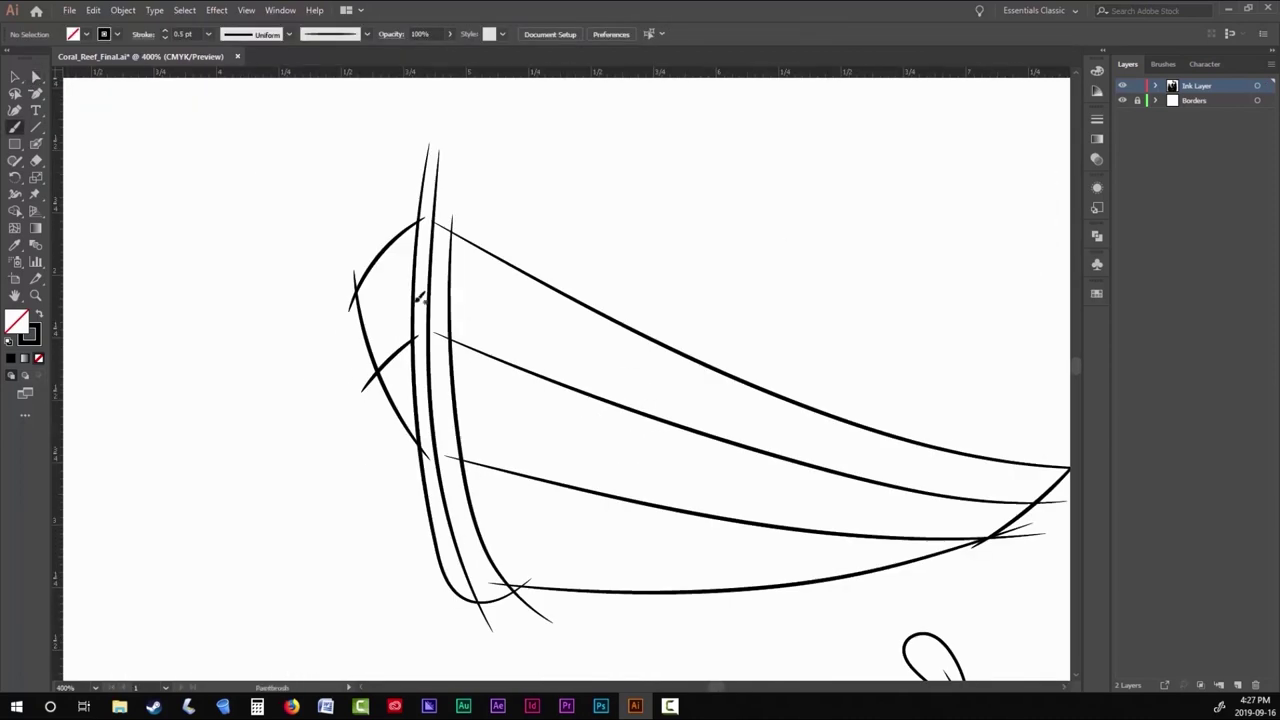
Paint the boat's double rim around the bow and along the hull's top edge, and adjust the rim's end anchor points.
drag(379, 218, 425, 183)
drag(562, 346, 334, 326)
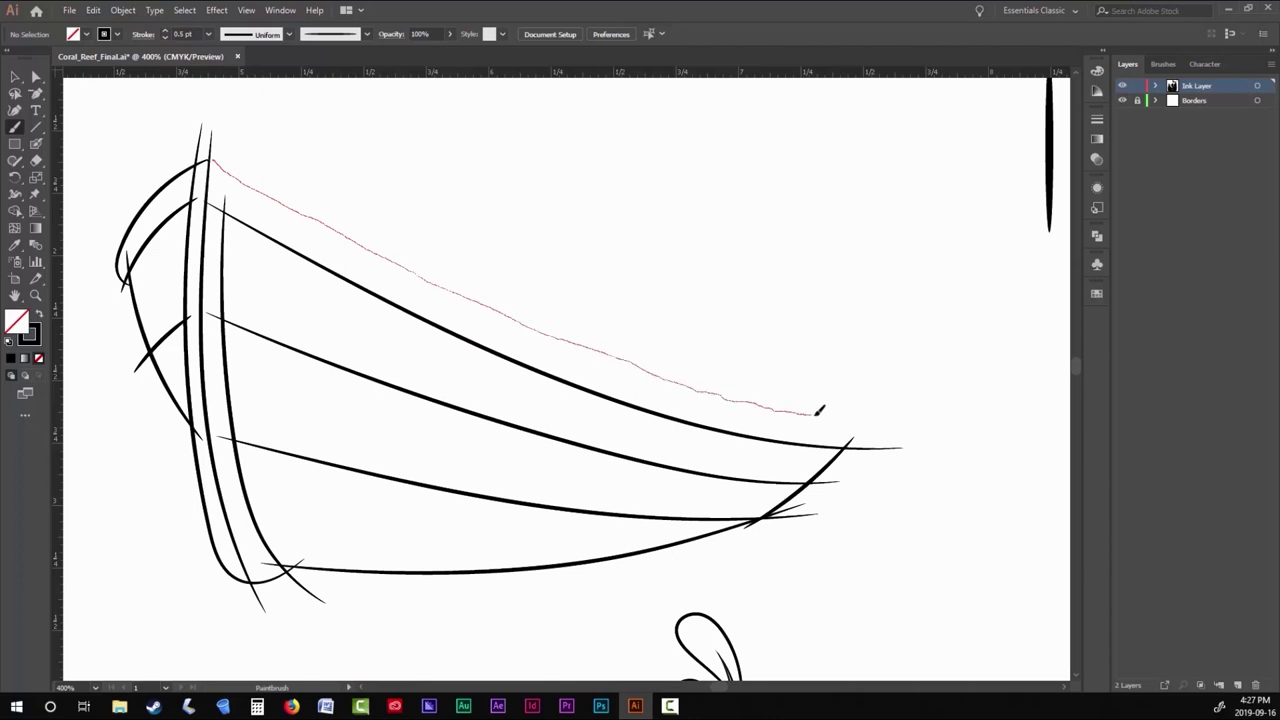
drag(816, 412, 905, 413)
drag(674, 358, 948, 421)
scroll(820, 390, up, 1)
key(a)
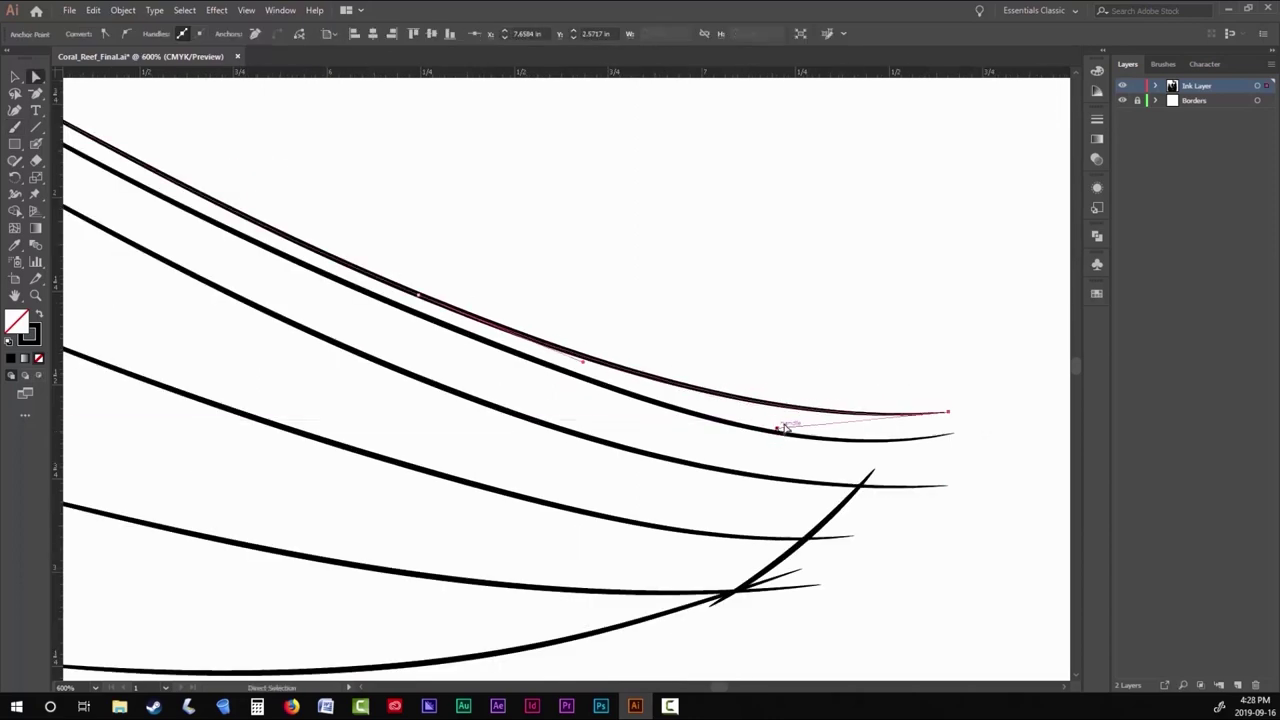
click(970, 419)
Paint the stern's double far-side rim and short end edge, plus the rounded cap on top of the bow, in 0.5 pt strokes.
scroll(970, 419, down, 1)
drag(816, 300, 908, 480)
key(ctrl+z)
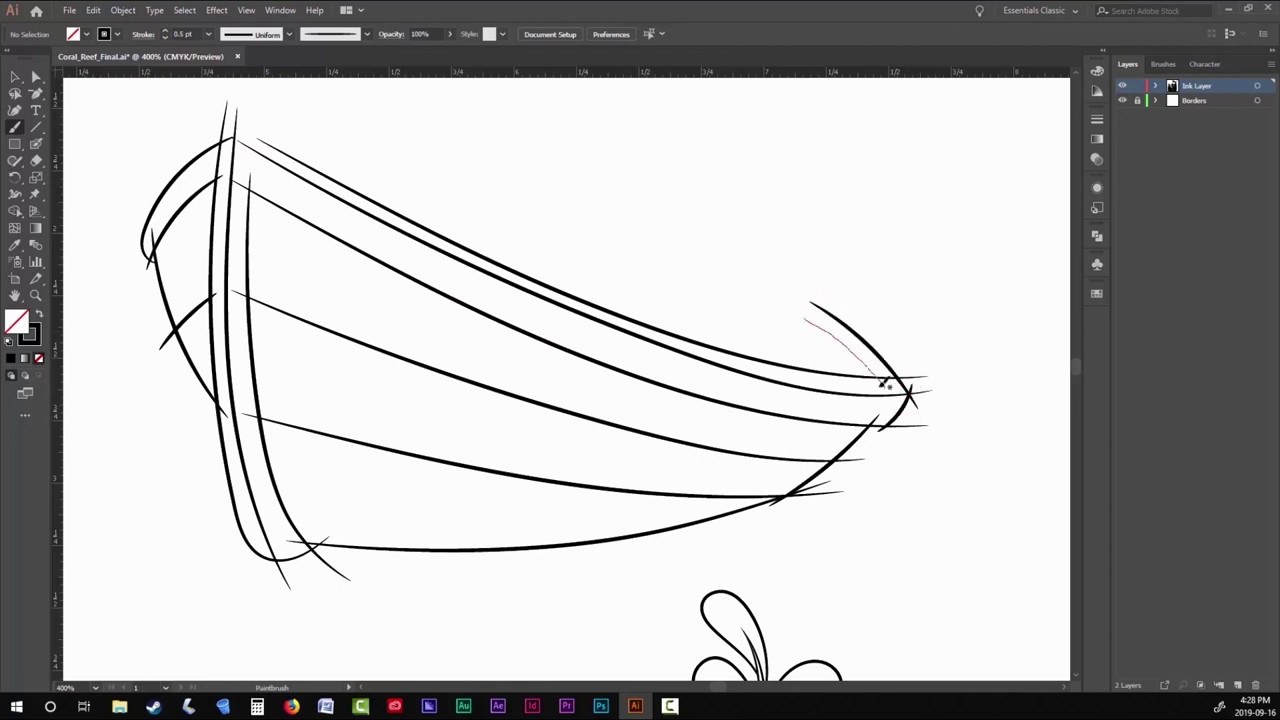
drag(884, 383, 892, 390)
scroll(463, 254, up, 1)
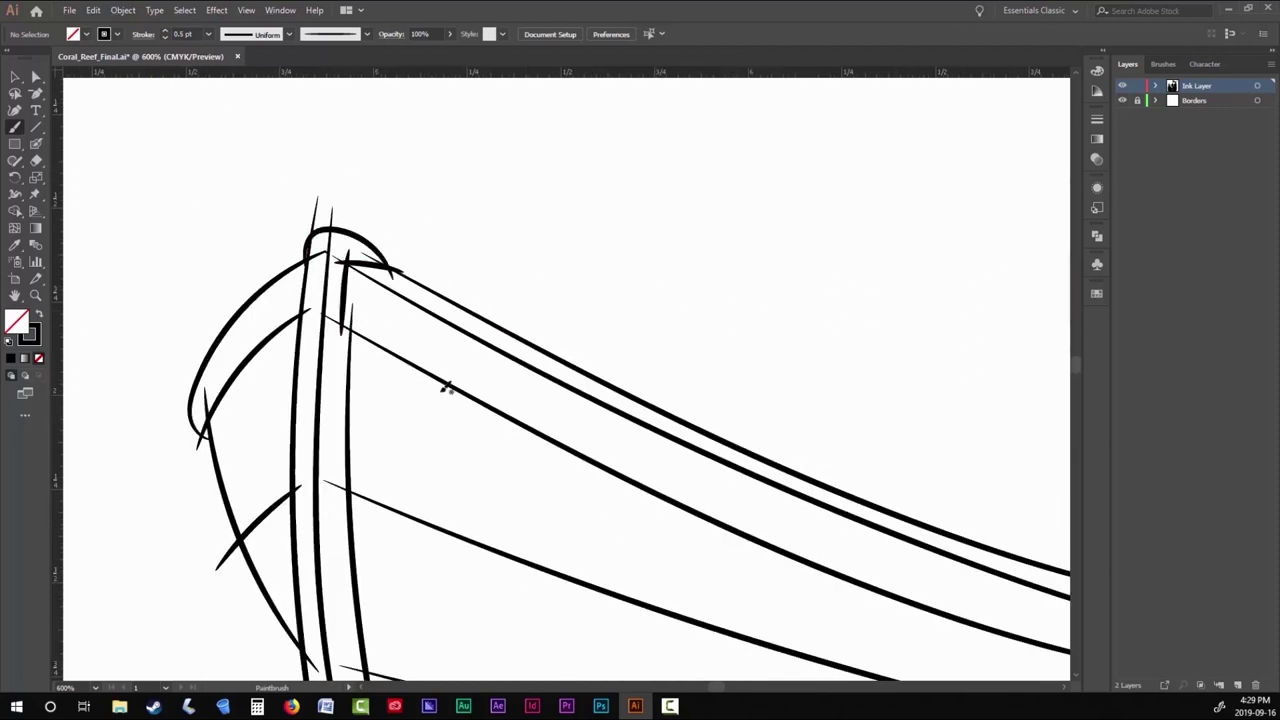
Select all of the line art and expand the boat's brush strokes.
scroll(447, 388, down, 4)
key(ctrl+a)
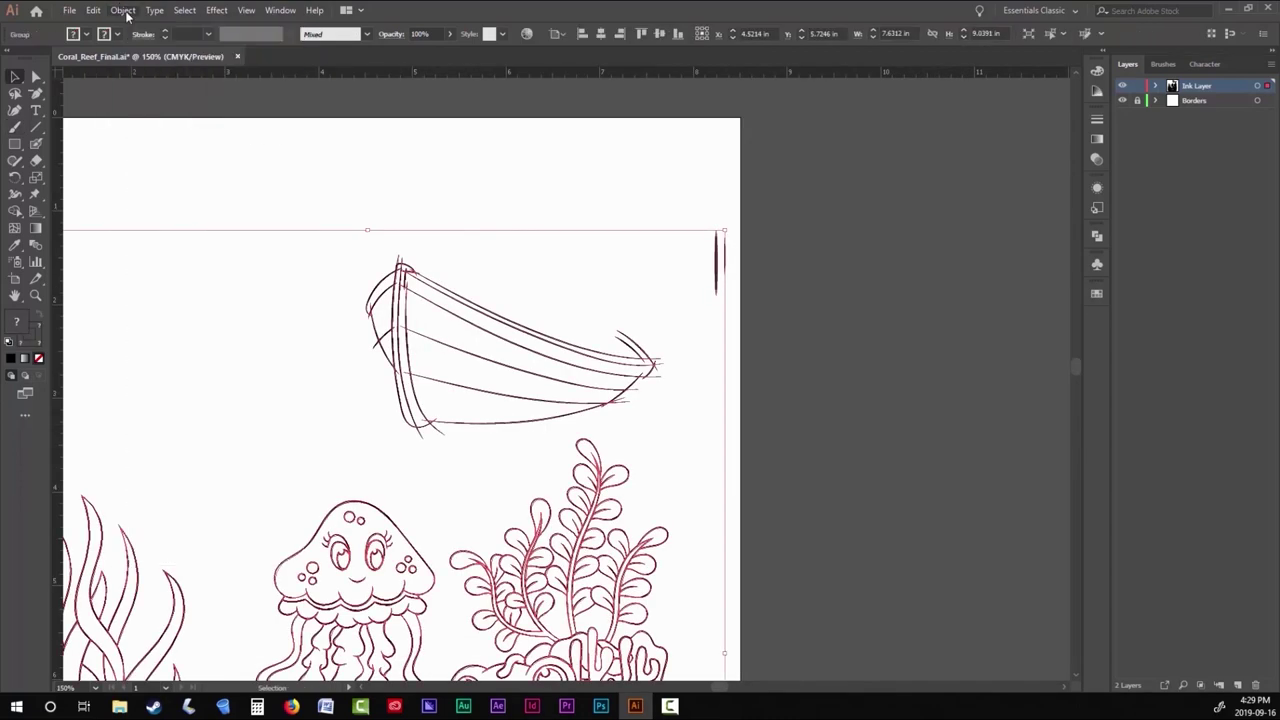
click(123, 10)
click(687, 382)
Delete the overhanging stroke ends where the boat's lines cross at the stern, the keel corner and the bow cap.
scroll(687, 382, up, 6)
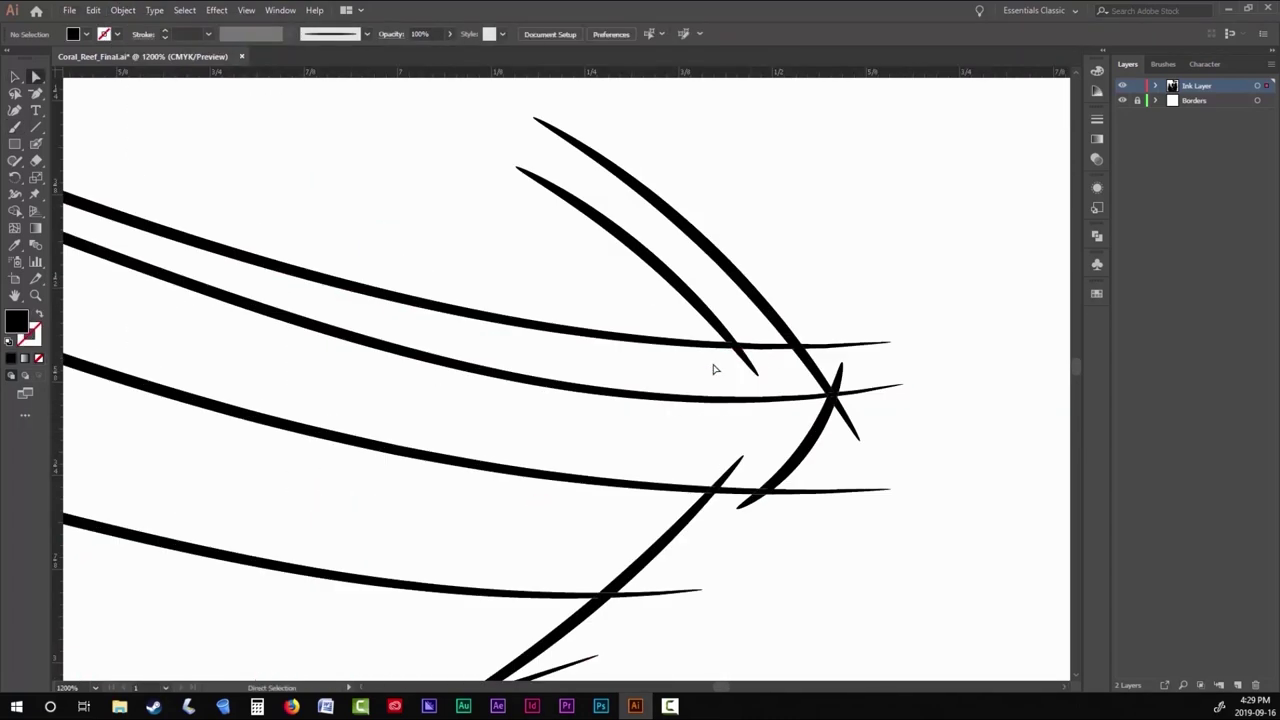
scroll(728, 471, down, 2)
scroll(418, 610, up, 3)
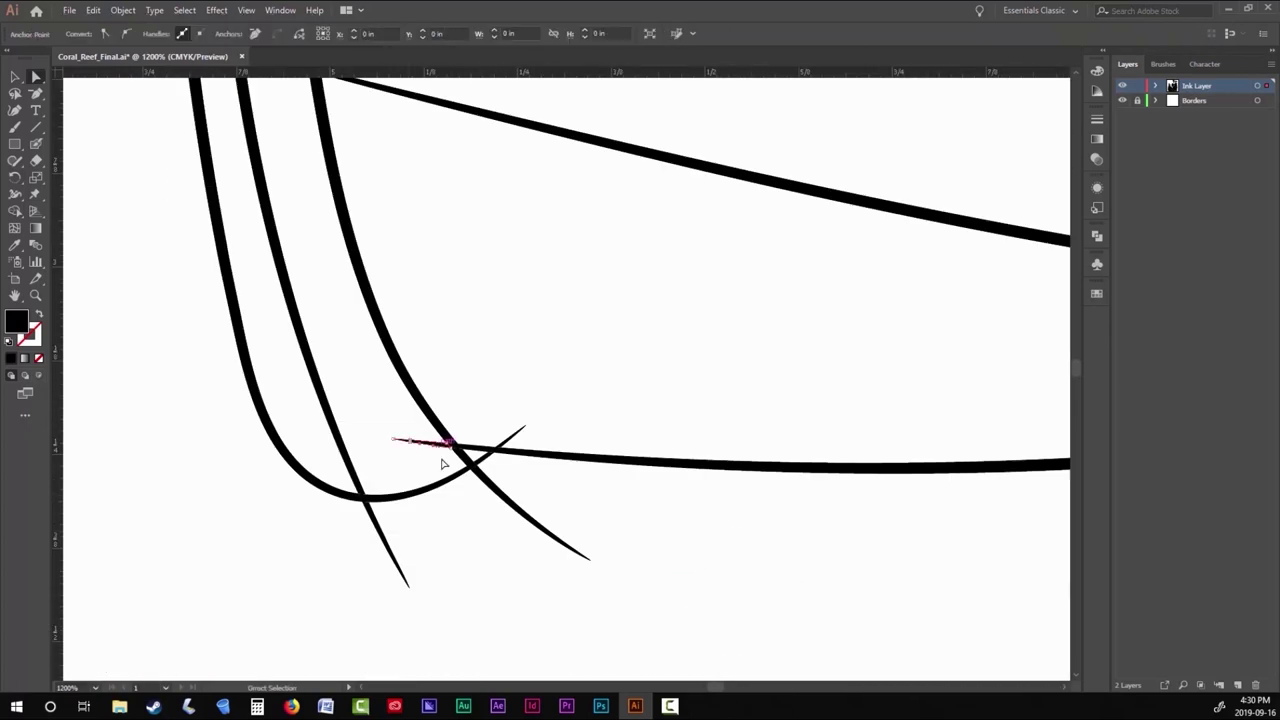
key(Delete)
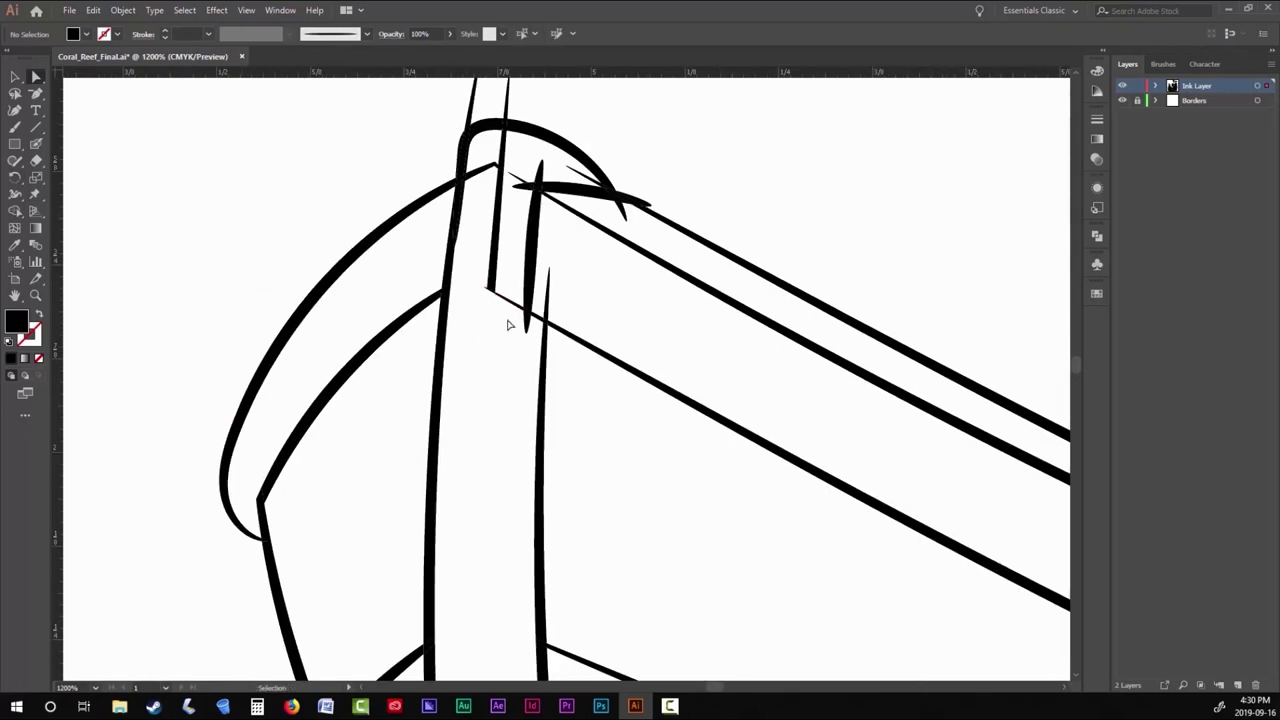
scroll(509, 323, up, 3)
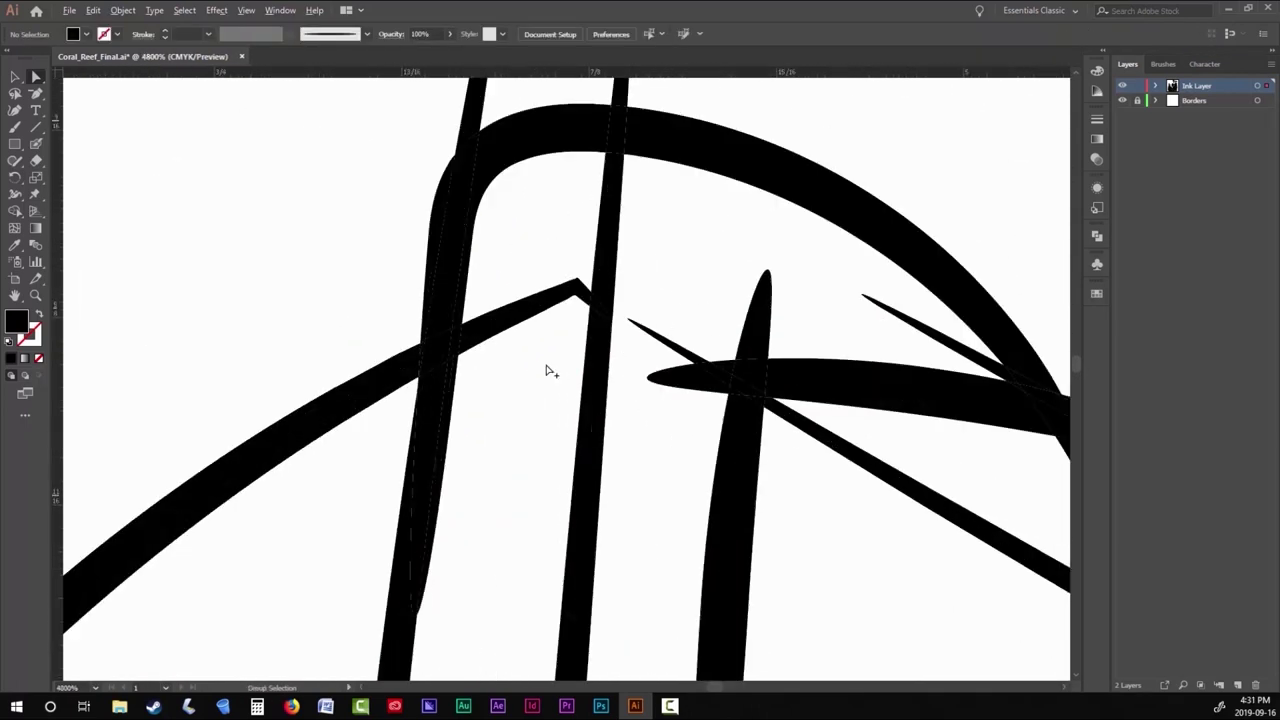
key(Delete)
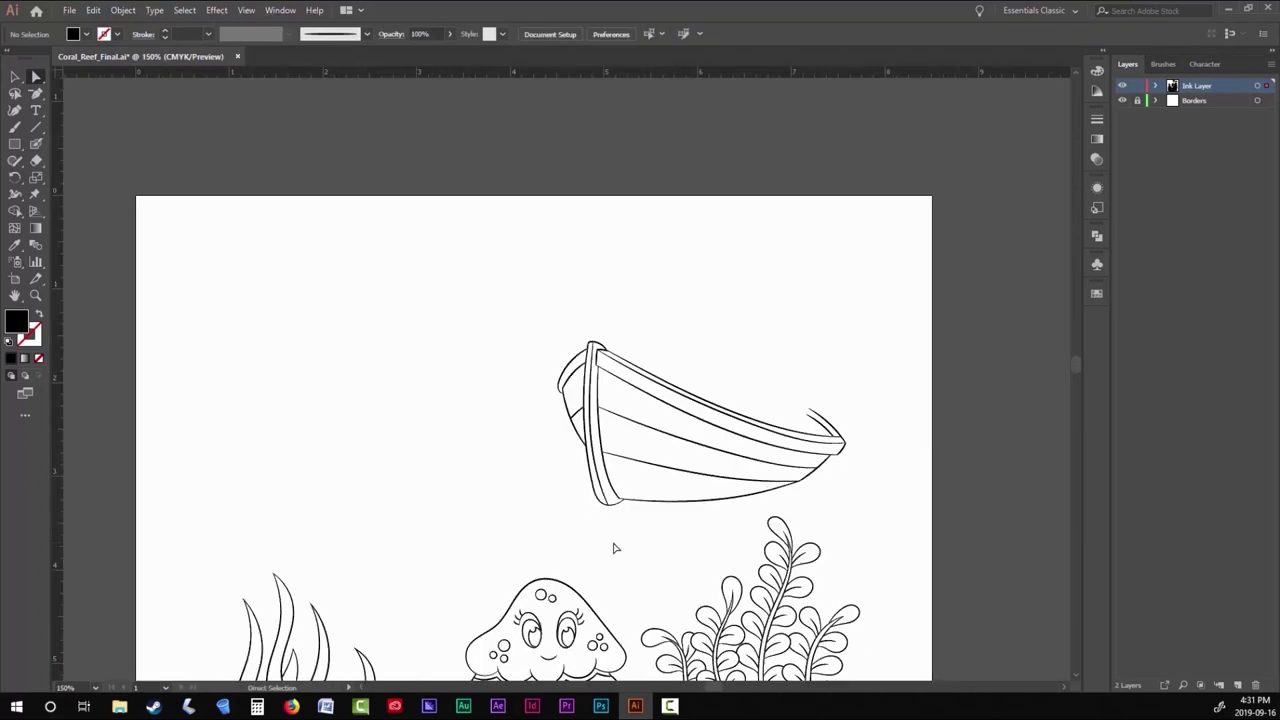
Paint the outline of a frog sitting in the boat, with two rounded eye bumps, cheeks and an arm, in 0.5 pt strokes.
key(b)
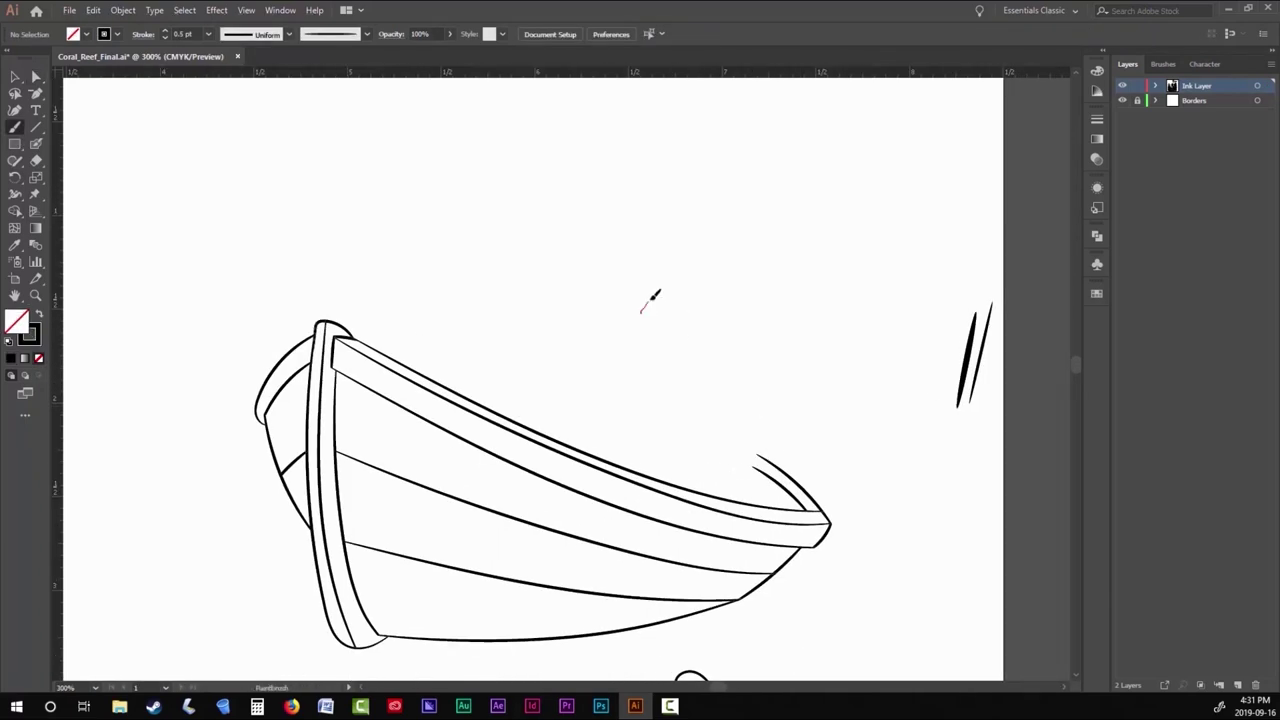
drag(727, 397, 729, 398)
drag(718, 400, 738, 424)
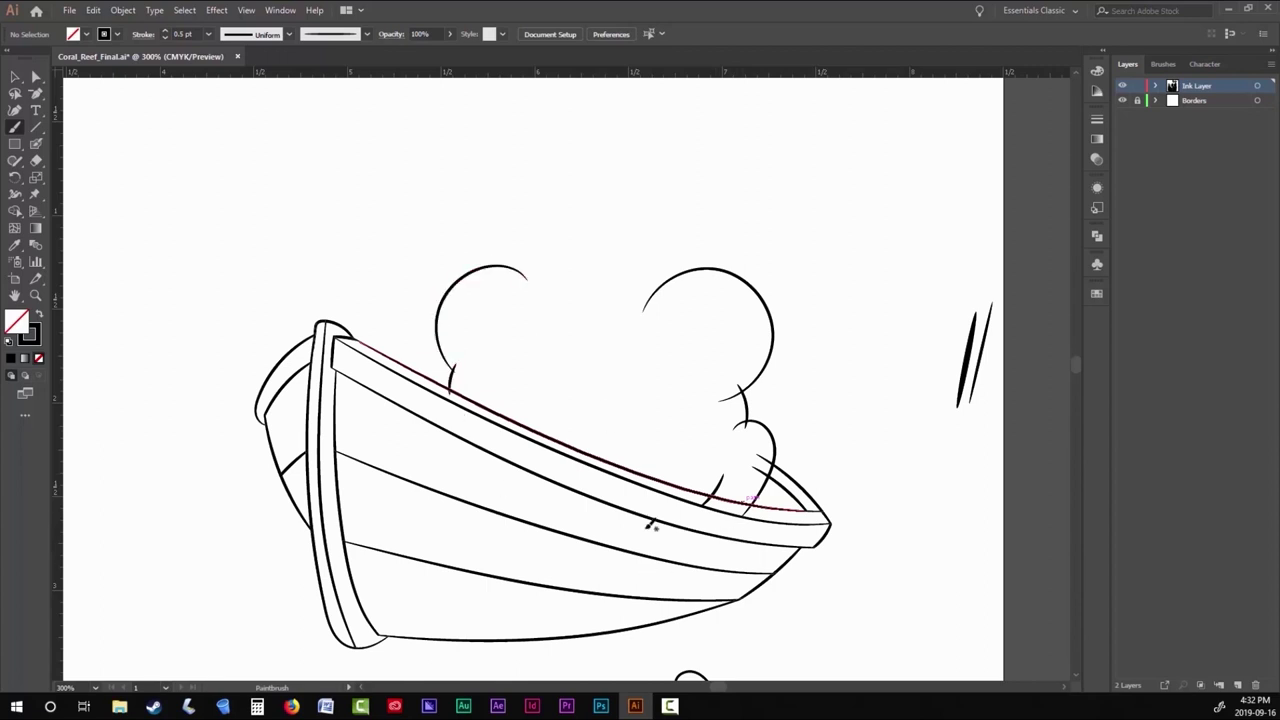
Paint the frog's round eyes with irises and drooping eyelid lines, a small smile and three round spots below the larger eye.
key(ctrl+equal)
drag(685, 355, 686, 357)
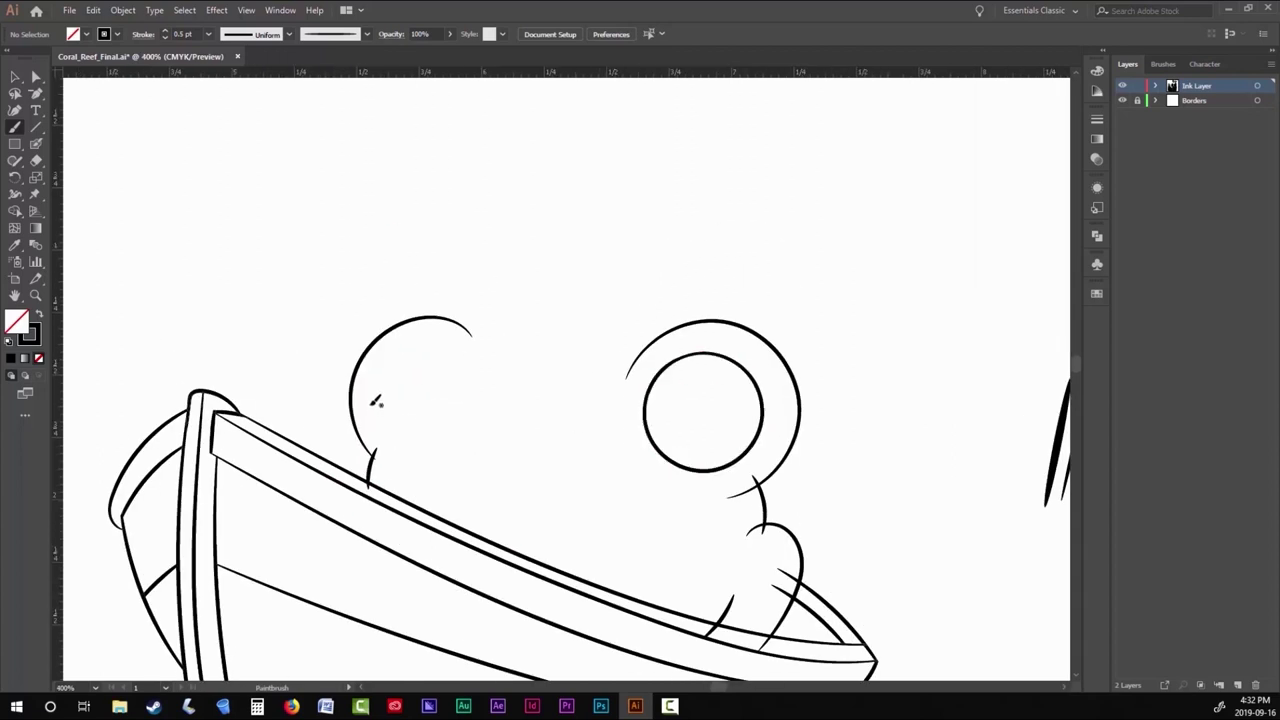
drag(420, 436, 421, 438)
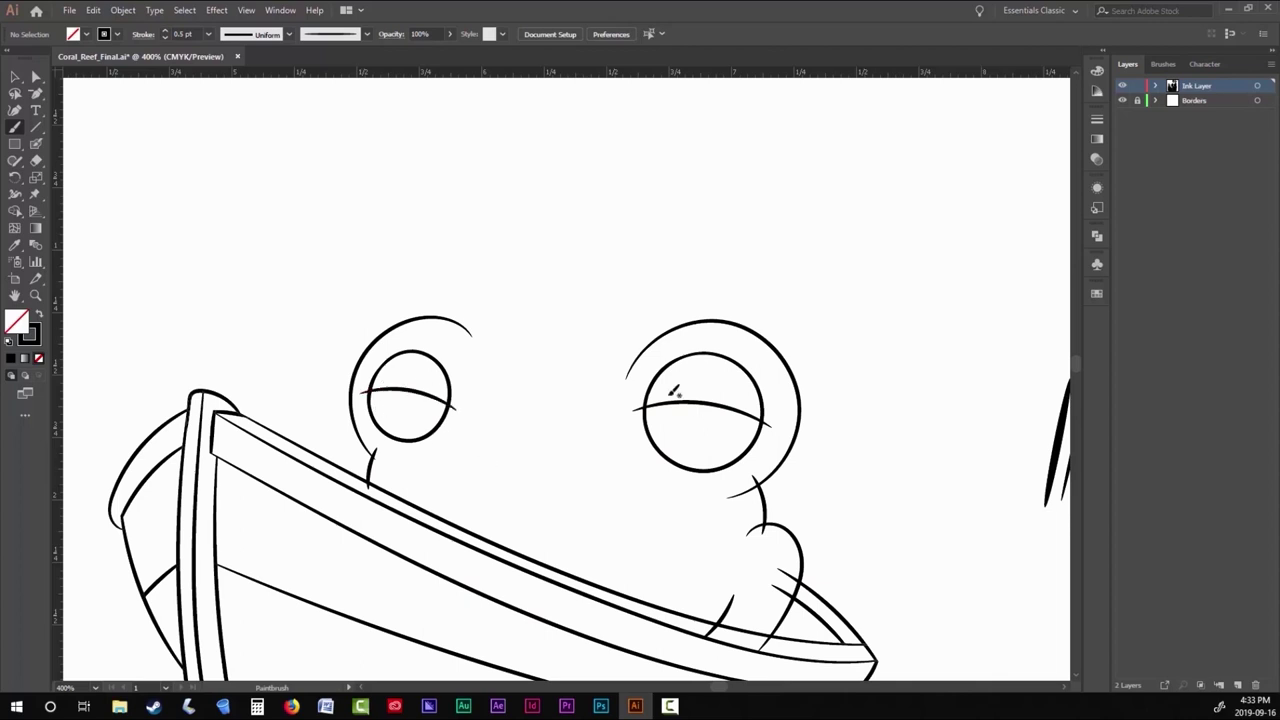
drag(752, 405, 670, 383)
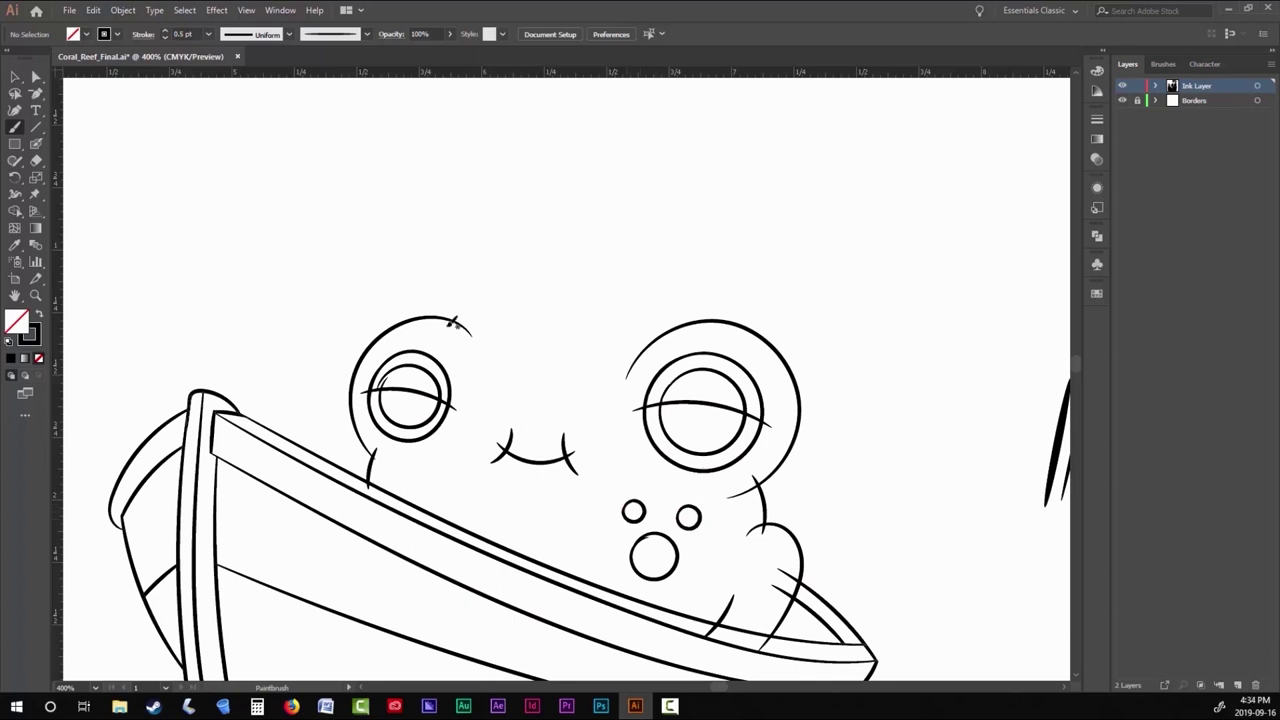
Paint a cap on the frog's head with a wavy curled brim and a bumpy crown between the eyes.
drag(641, 362, 642, 363)
drag(447, 302, 546, 330)
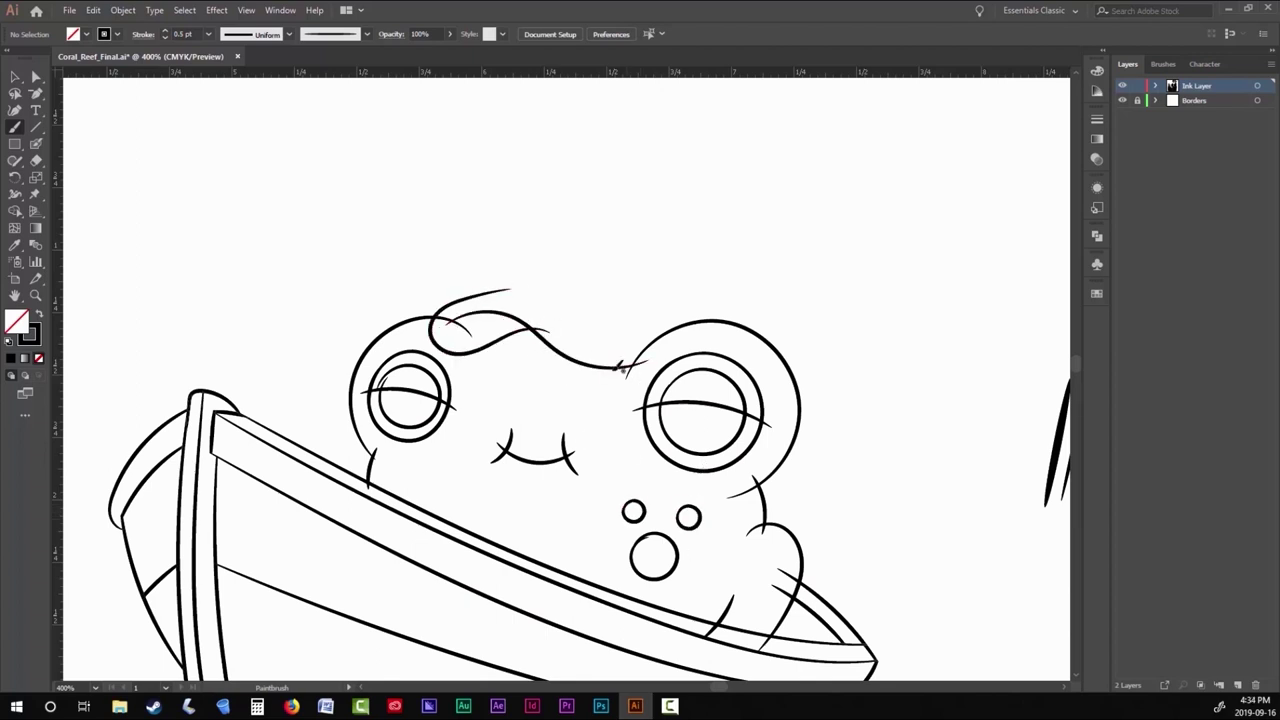
drag(643, 352, 650, 358)
key(ctrl+z)
drag(668, 258, 690, 298)
Select all of the line art and expand the frog's brush strokes.
key(ctrl+minus)
key(ctrl+minus)
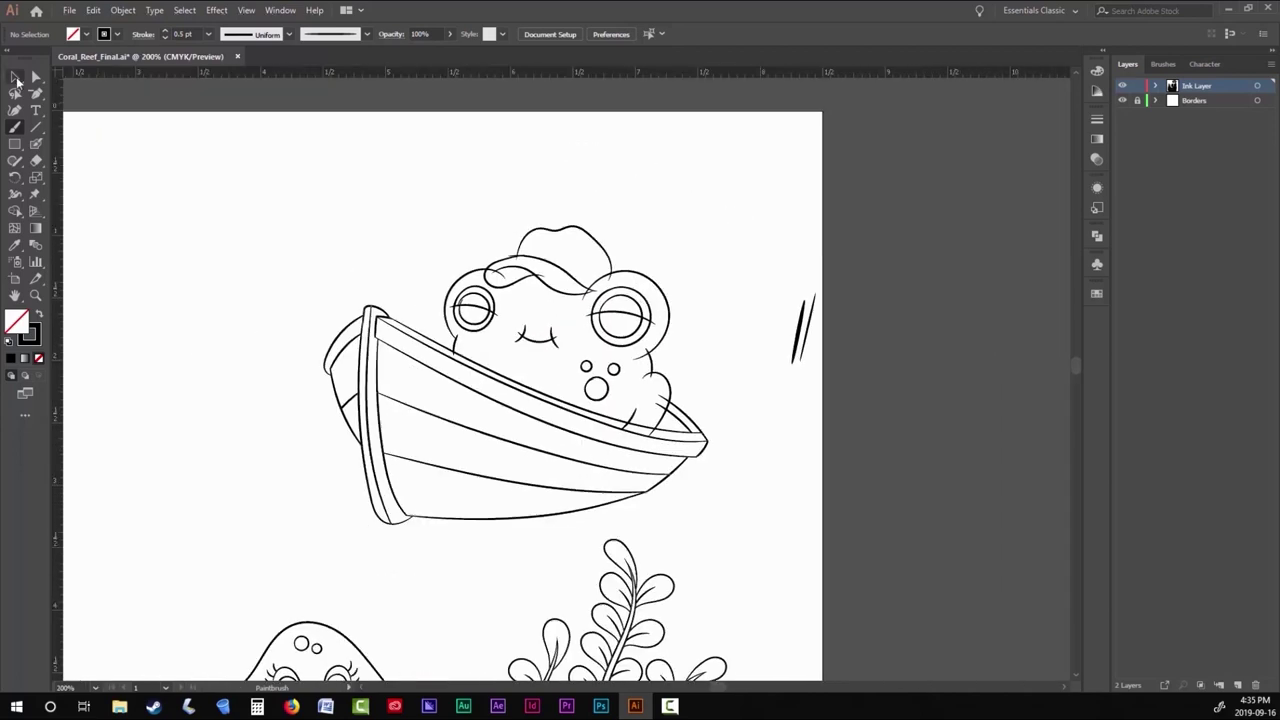
key(ctrl+a)
click(122, 12)
click(150, 58)
Delete the frog's overlapping stroke ends at the boat rim, eyelids, irises and cap.
scroll(640, 420, up, 6)
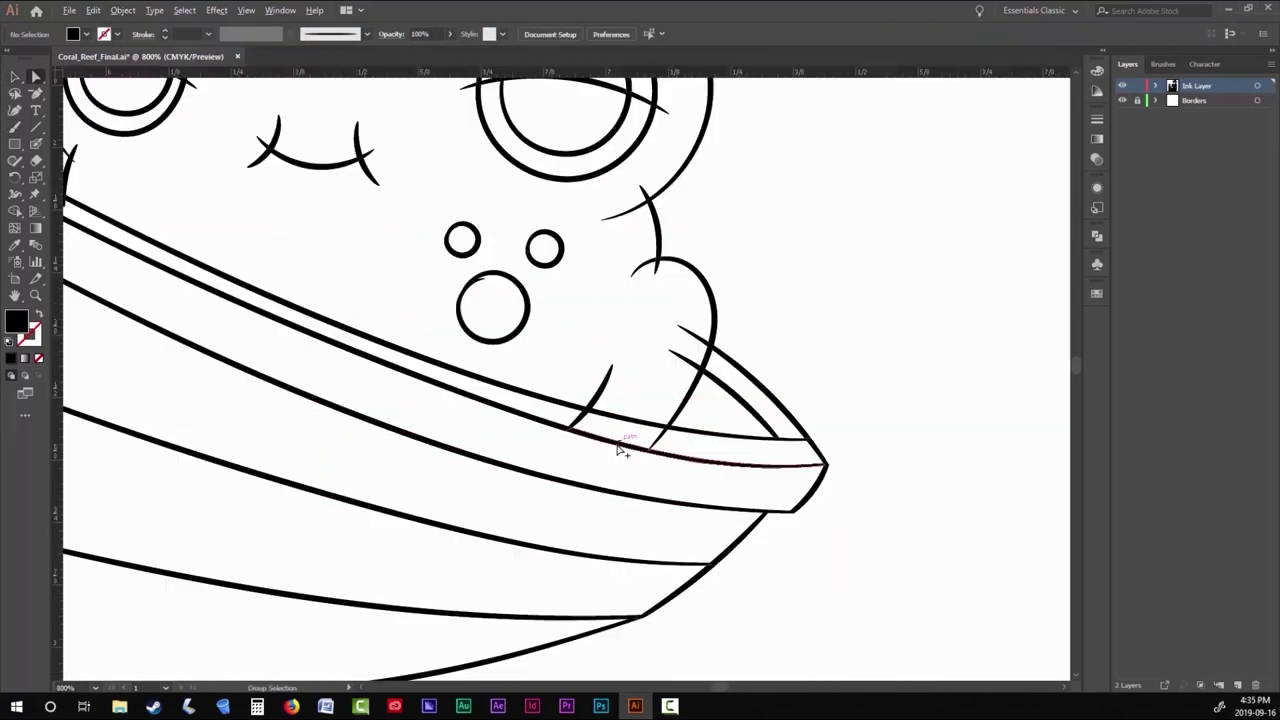
scroll(813, 210, down, 3)
click(403, 391)
scroll(403, 391, up, 2)
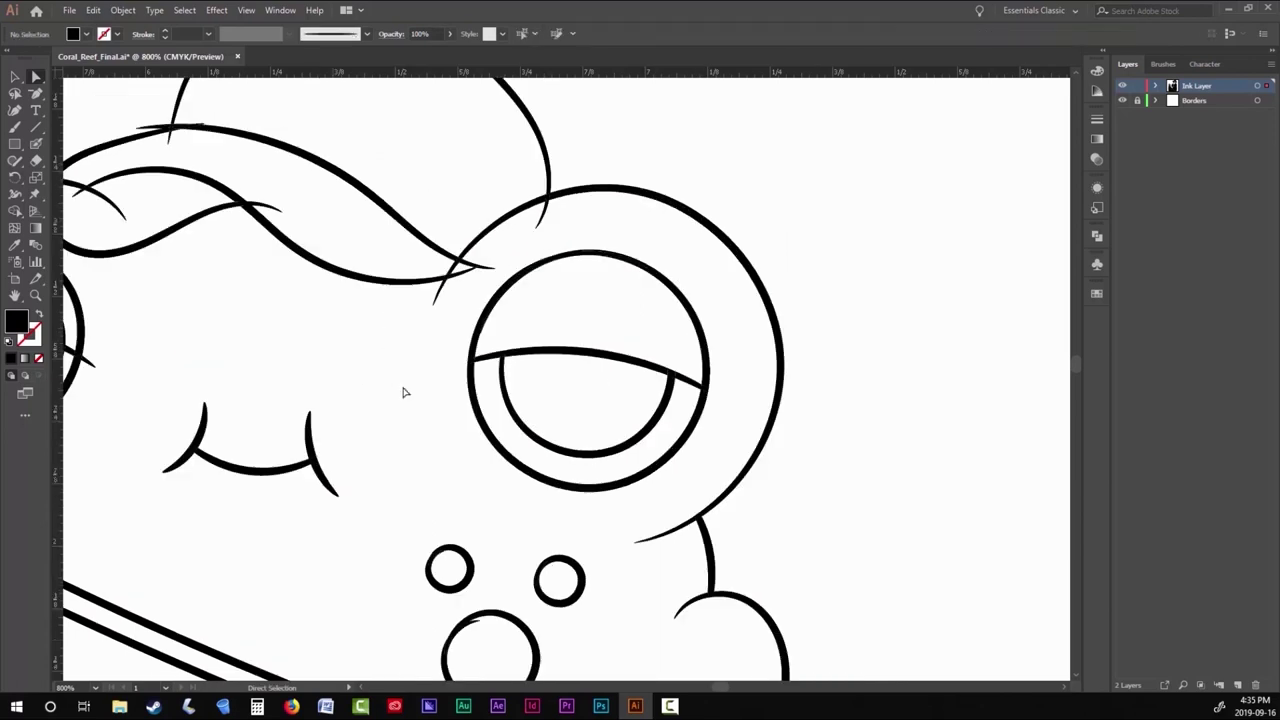
drag(298, 367, 667, 430)
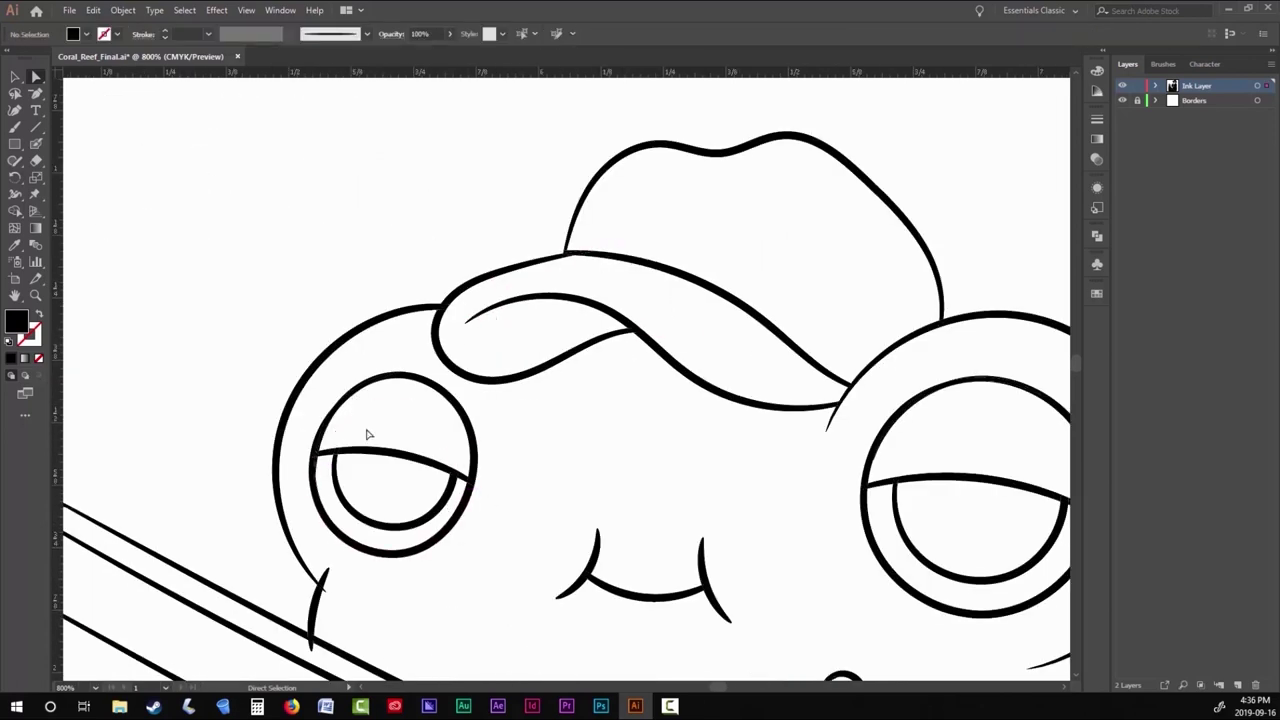
Try to paint a long narrow fishing rod outline reaching out over the bow with a 0.4 pt brush and reshape its tip.
scroll(366, 434, down, 3)
scroll(312, 438, down, 5)
key(b)
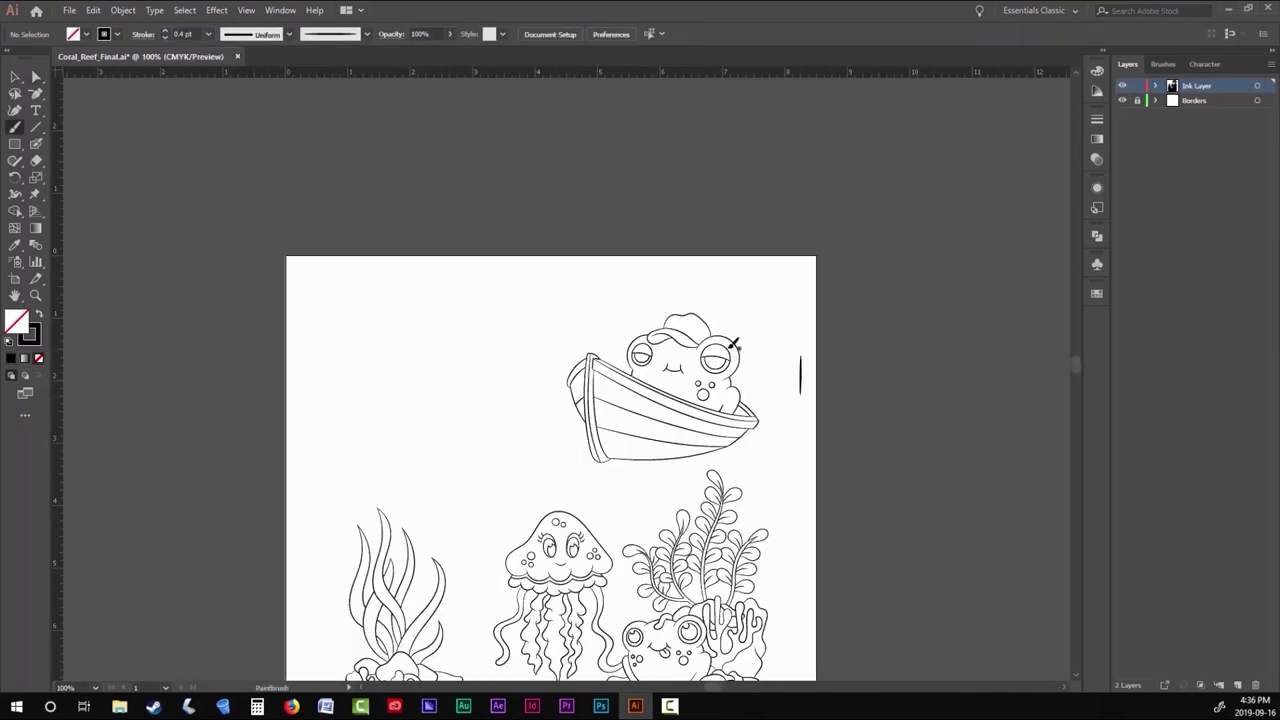
scroll(618, 498, up, 3)
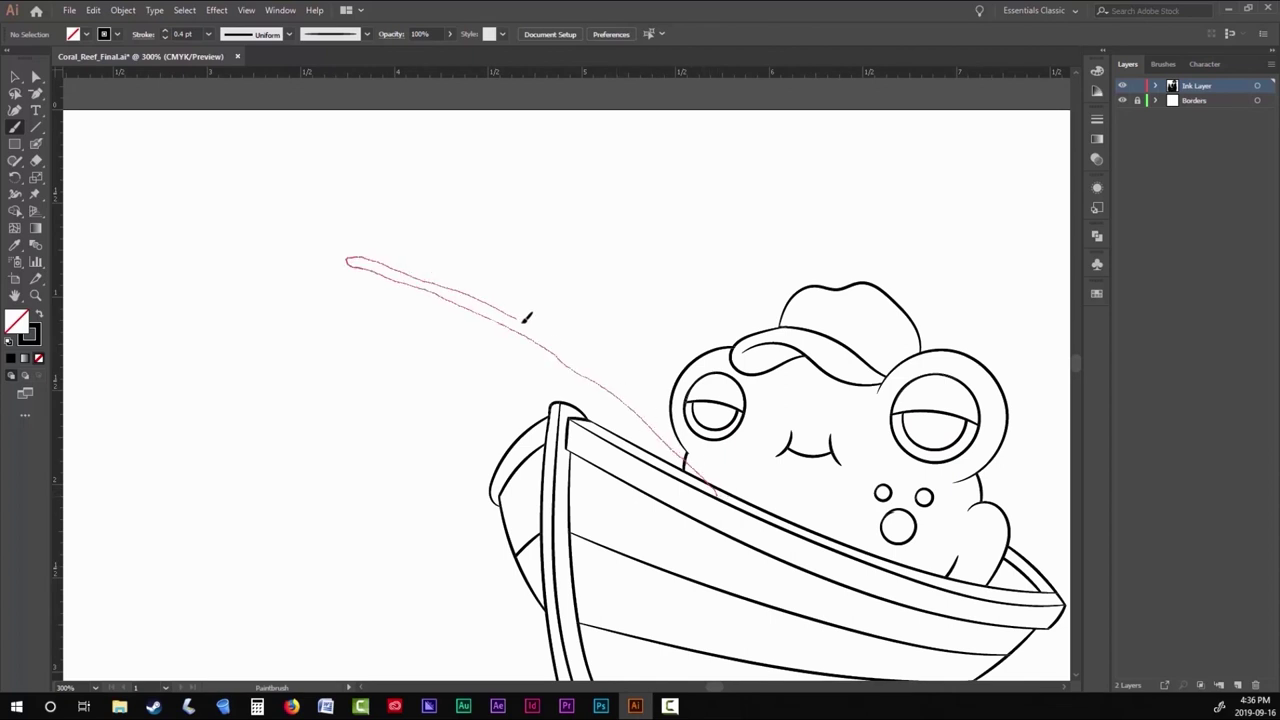
drag(801, 551, 830, 512)
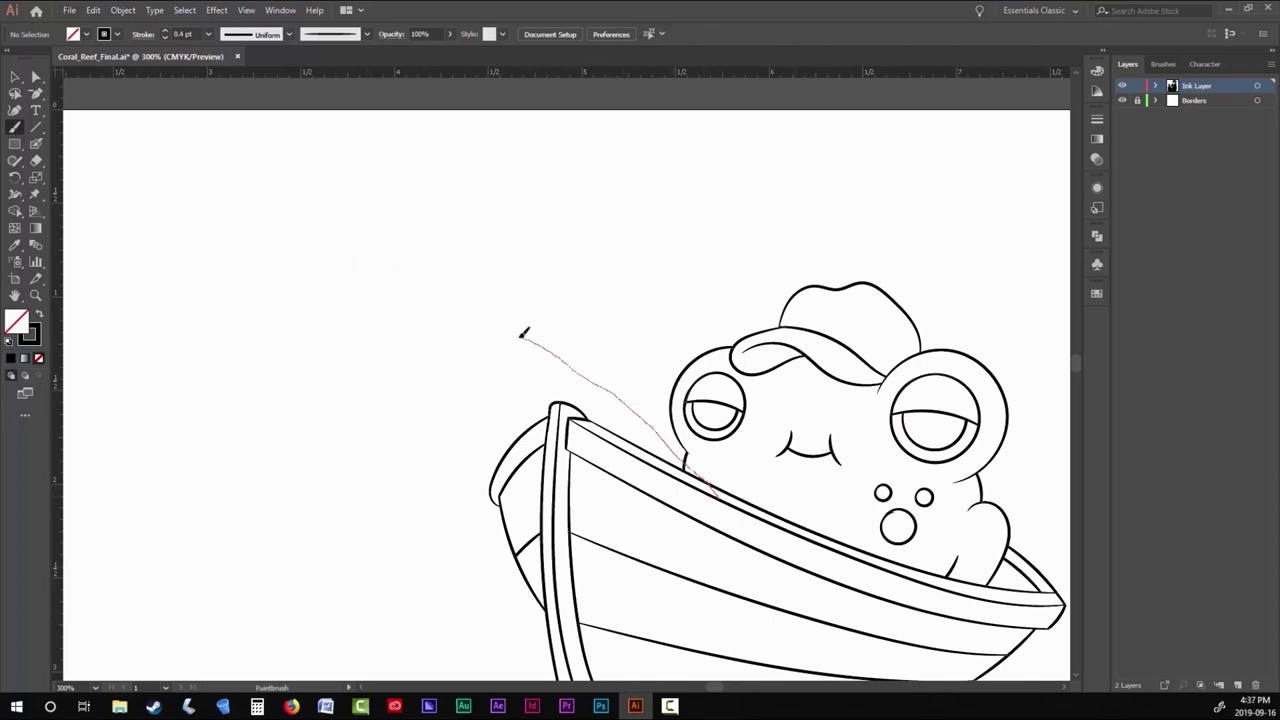
drag(686, 428, 770, 520)
scroll(443, 309, up, 5)
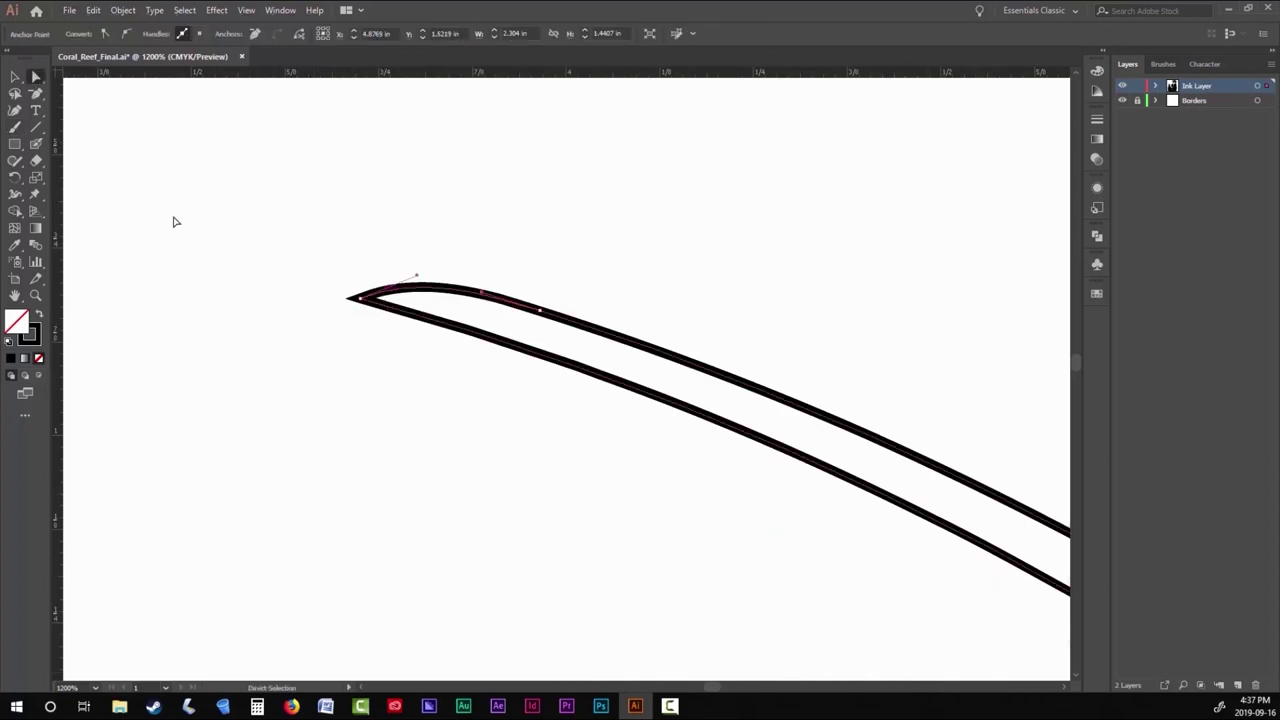
key(minus)
scroll(361, 309, down, 4)
key(ctrl+shift+a)
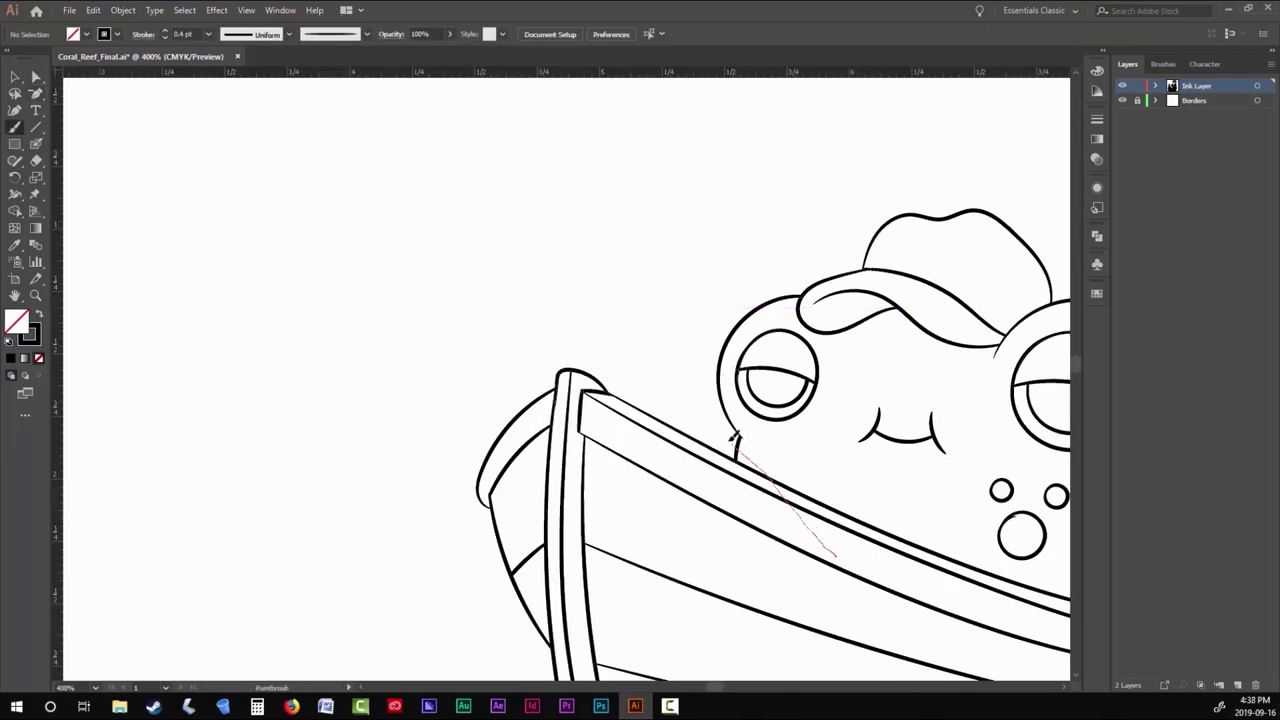
Paint the fishing rod as two long parallel curves from the boat out past the bow, closed with a small rounded tip.
drag(380, 213, 190, 161)
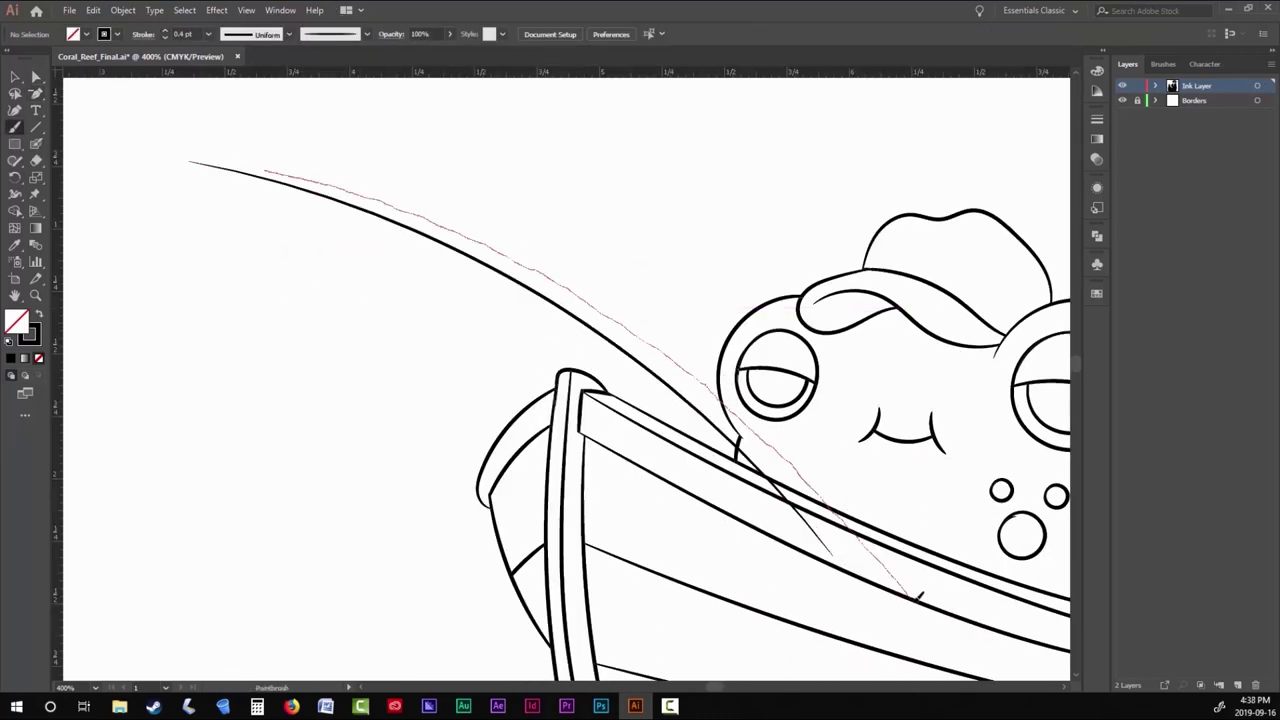
drag(920, 595, 920, 595)
scroll(920, 595, down, 5)
scroll(551, 406, up, 7)
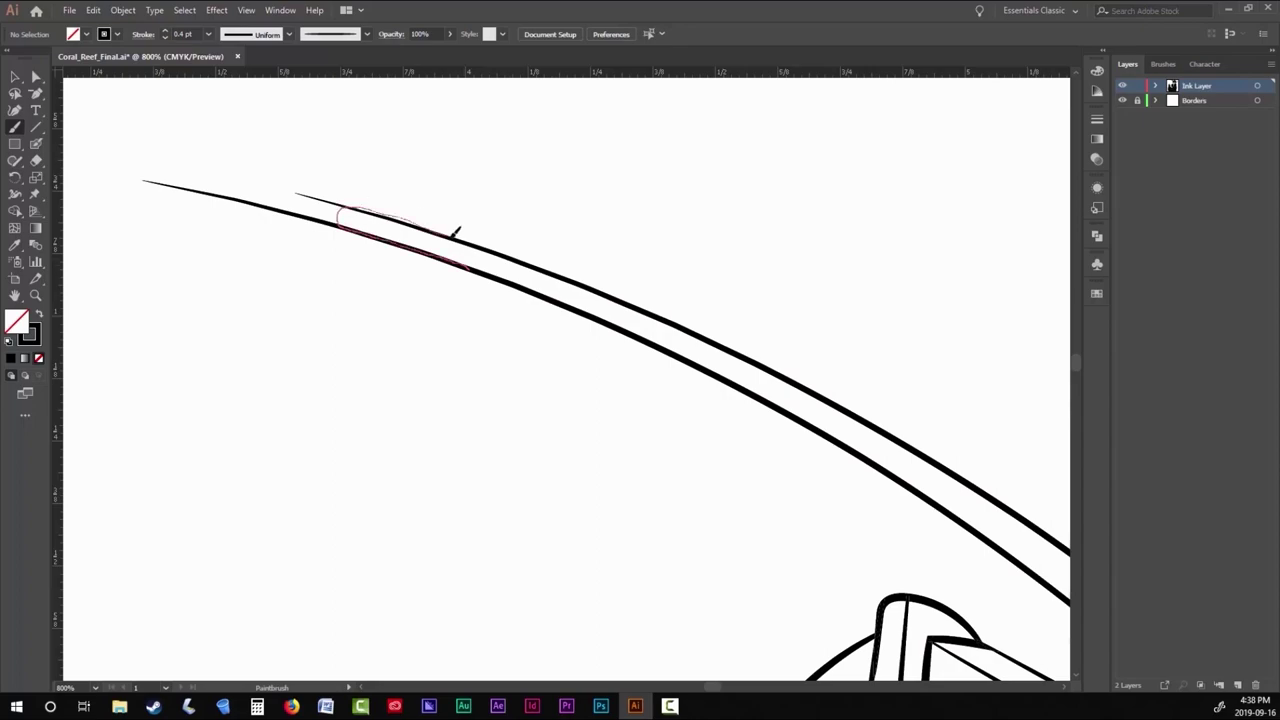
drag(455, 232, 455, 232)
scroll(674, 337, down, 5)
scroll(357, 246, up, 5)
key(a)
scroll(478, 200, down, 2)
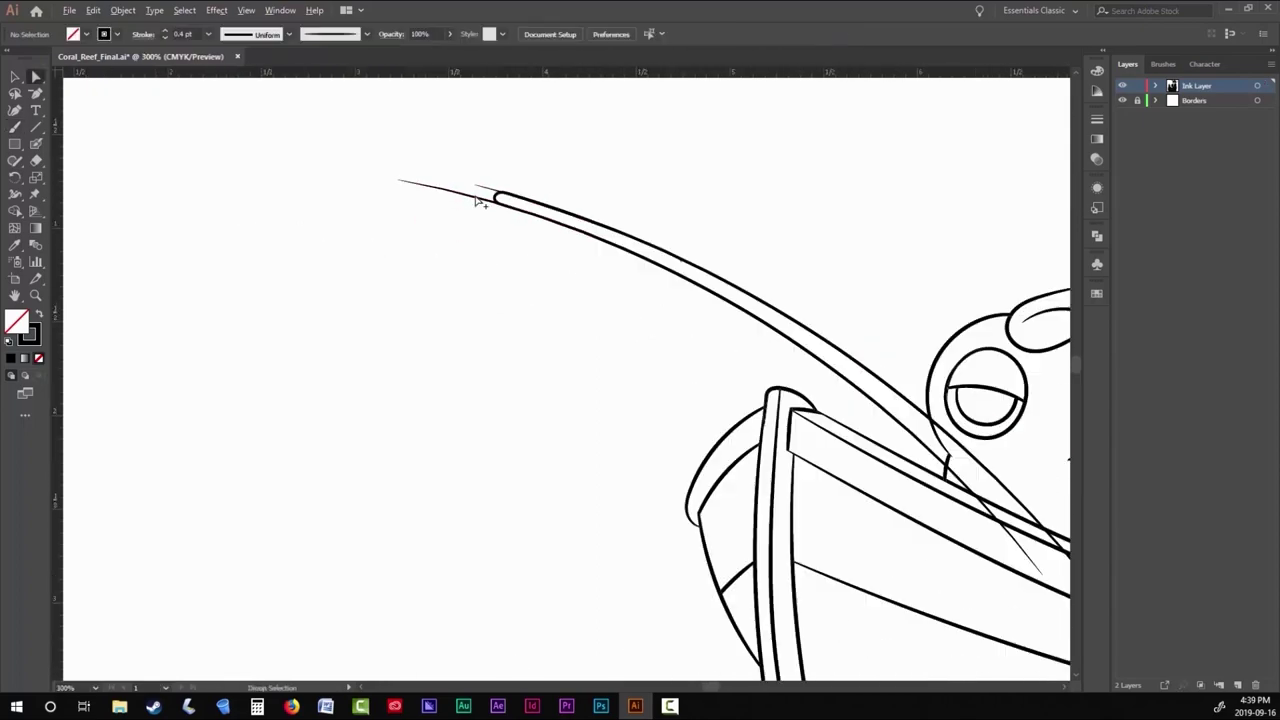
Select all of the line art and expand the fishing rod's brush strokes.
scroll(763, 500, down, 5)
key(v)
scroll(306, 277, up, 3)
key(ctrl+a)
click(123, 10)
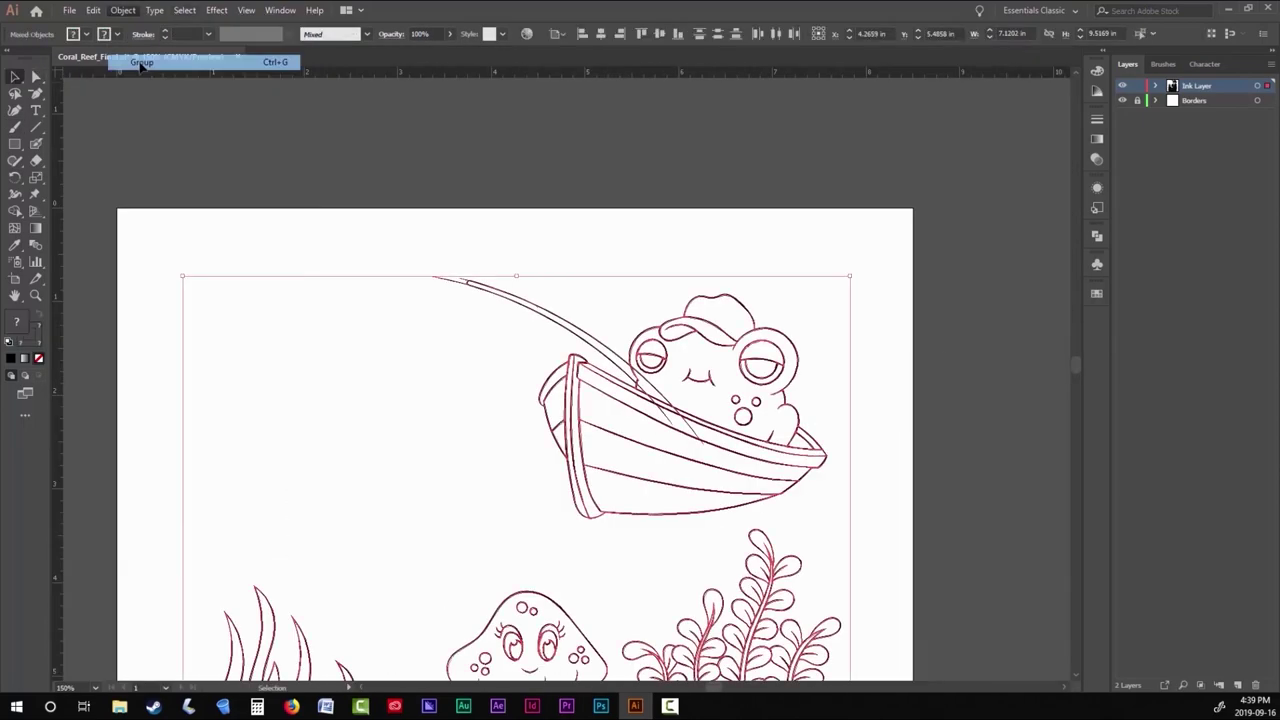
click(334, 420)
click(343, 495)
Delete the fishing rod's excess stroke ends at its tip and where it crosses the boat and the frog.
key(a)
scroll(654, 249, up, 8)
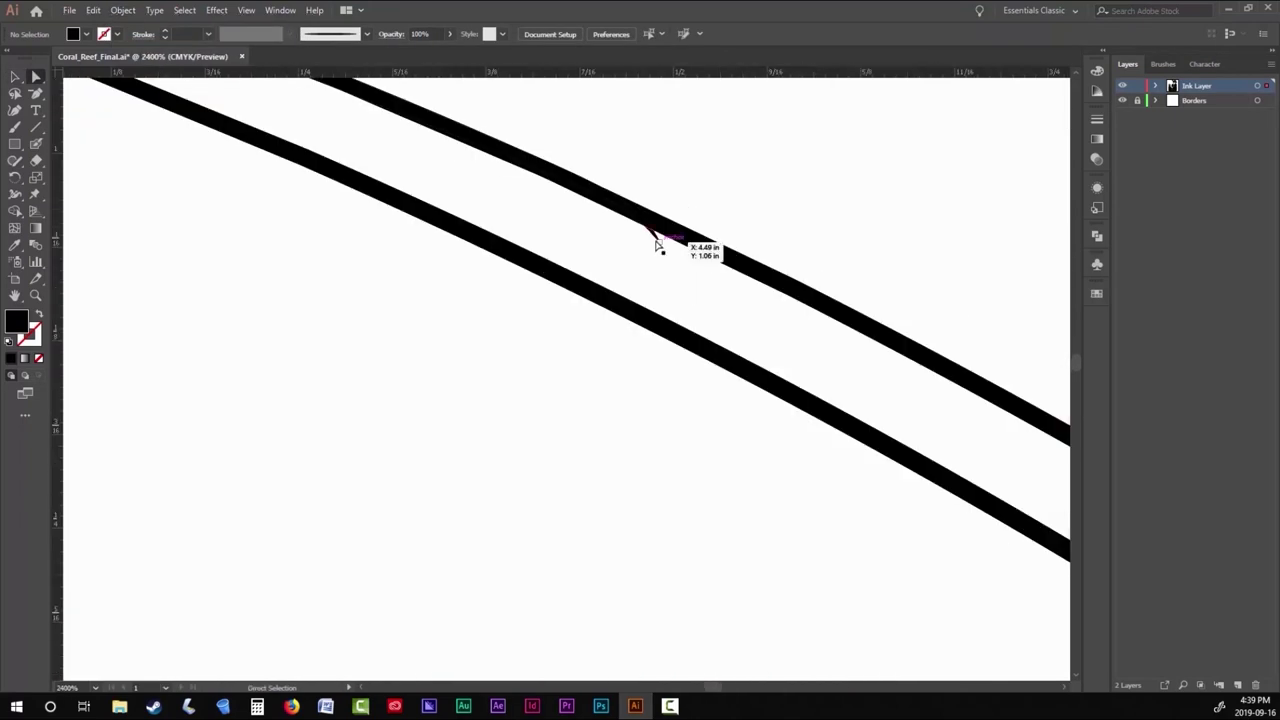
scroll(657, 244, down, 5)
scroll(603, 423, down, 5)
Paint a small circle over the boat's rim at the rod's lower end and a short curve above it in 0.4 pt strokes.
key(b)
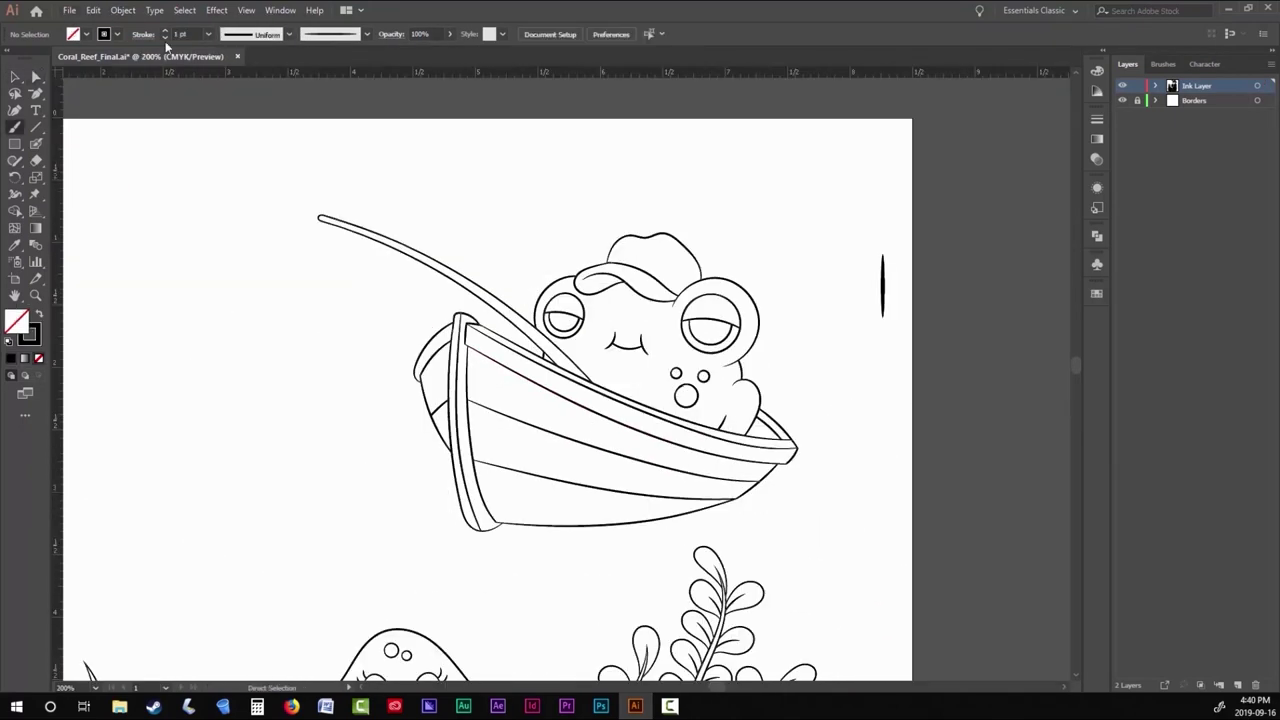
click(165, 38)
scroll(650, 370, up, 4)
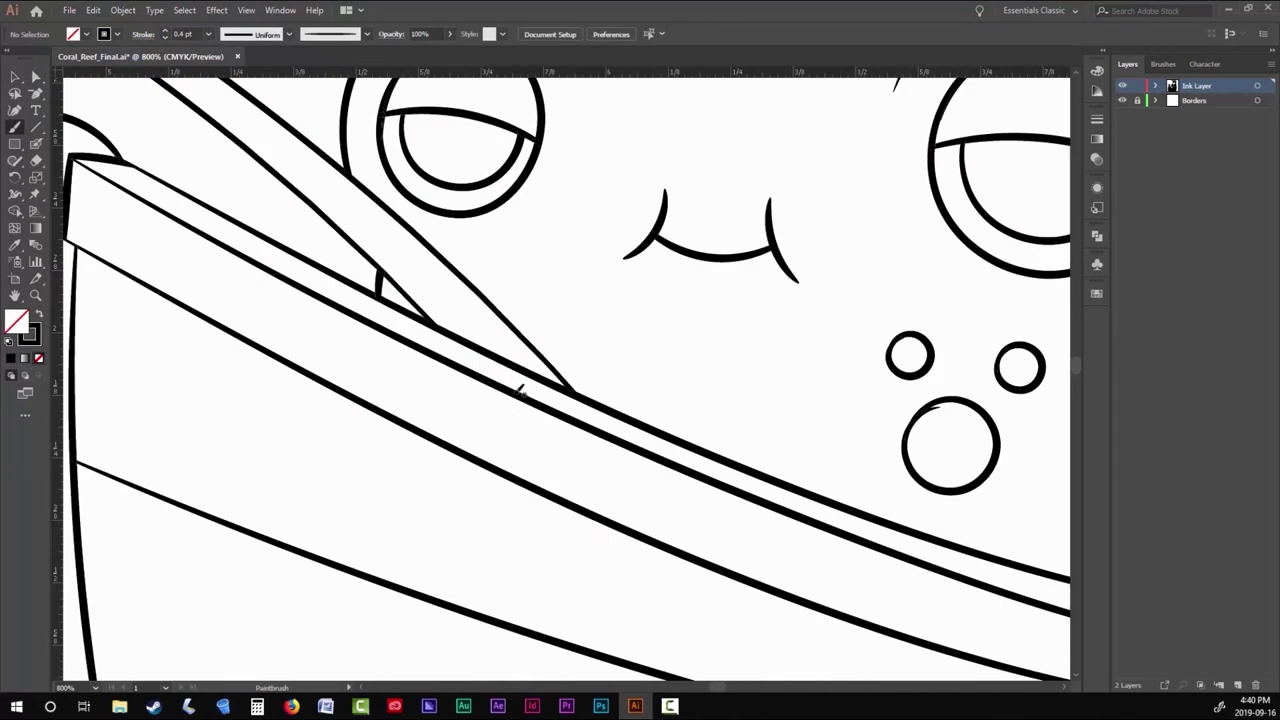
drag(572, 436, 516, 406)
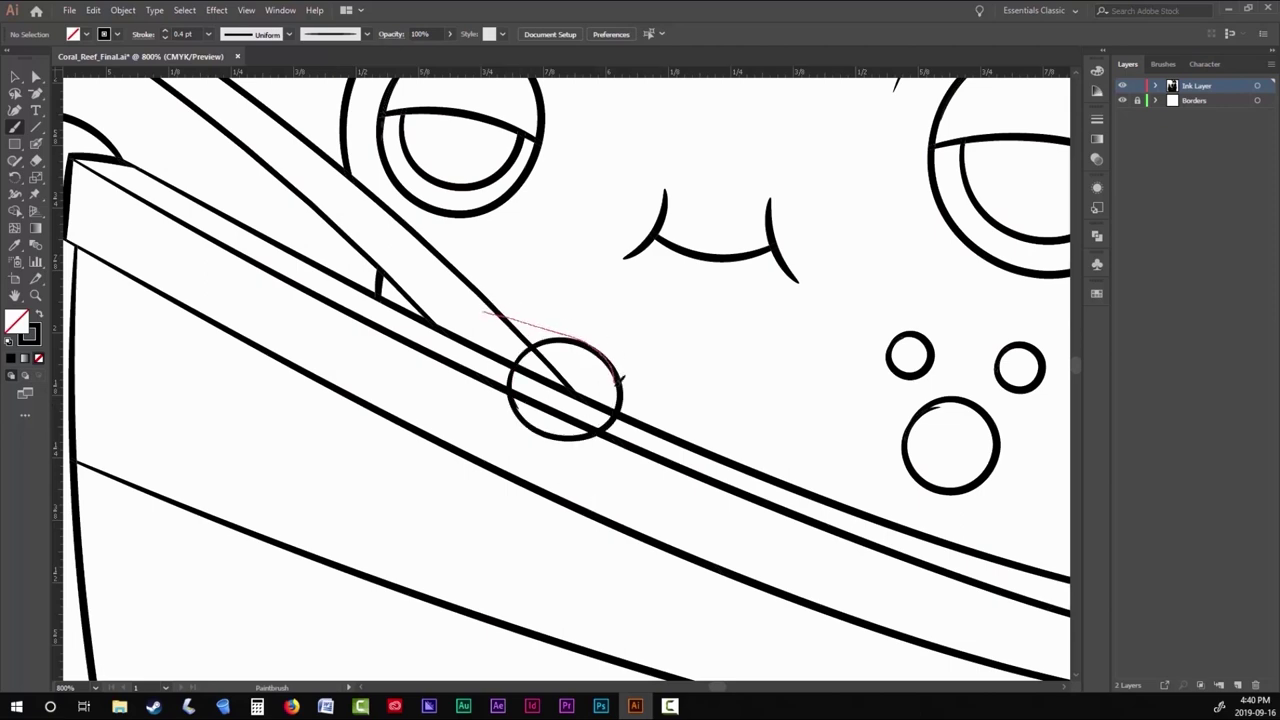
drag(621, 379, 621, 380)
scroll(621, 380, down, 1)
key(ctrl+z)
key(ctrl+z)
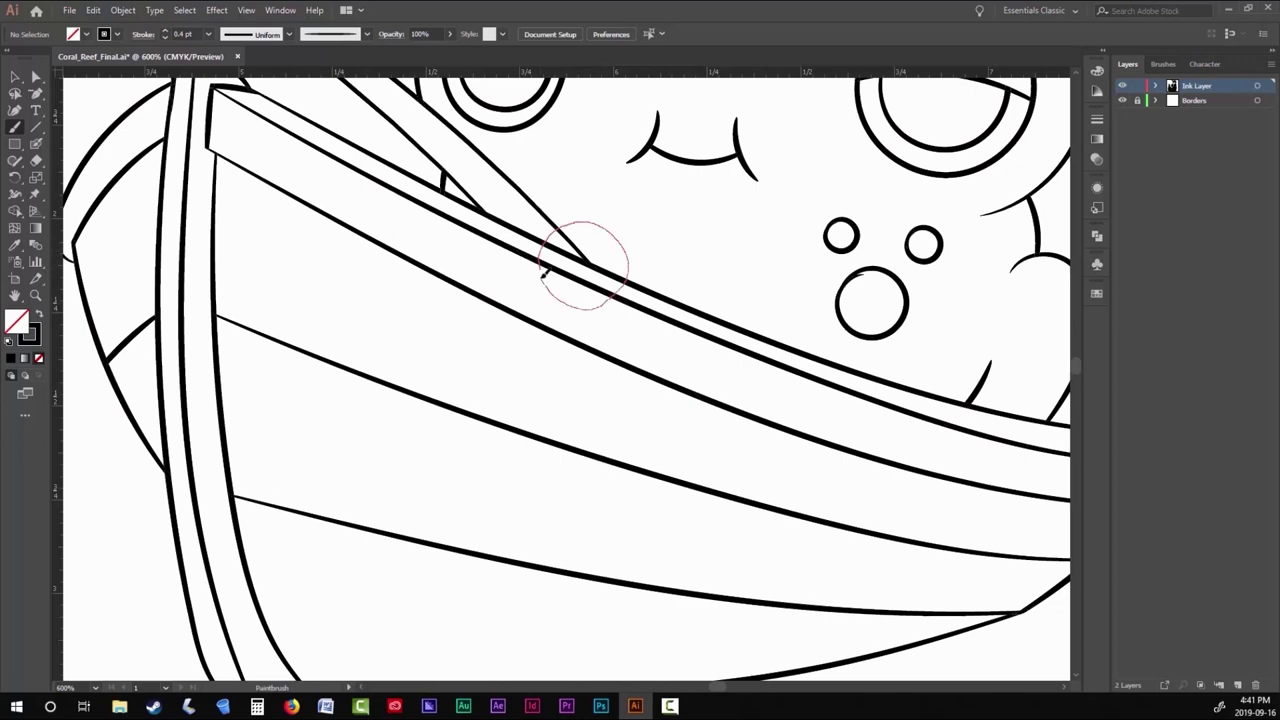
drag(543, 272, 546, 266)
scroll(646, 292, down, 3)
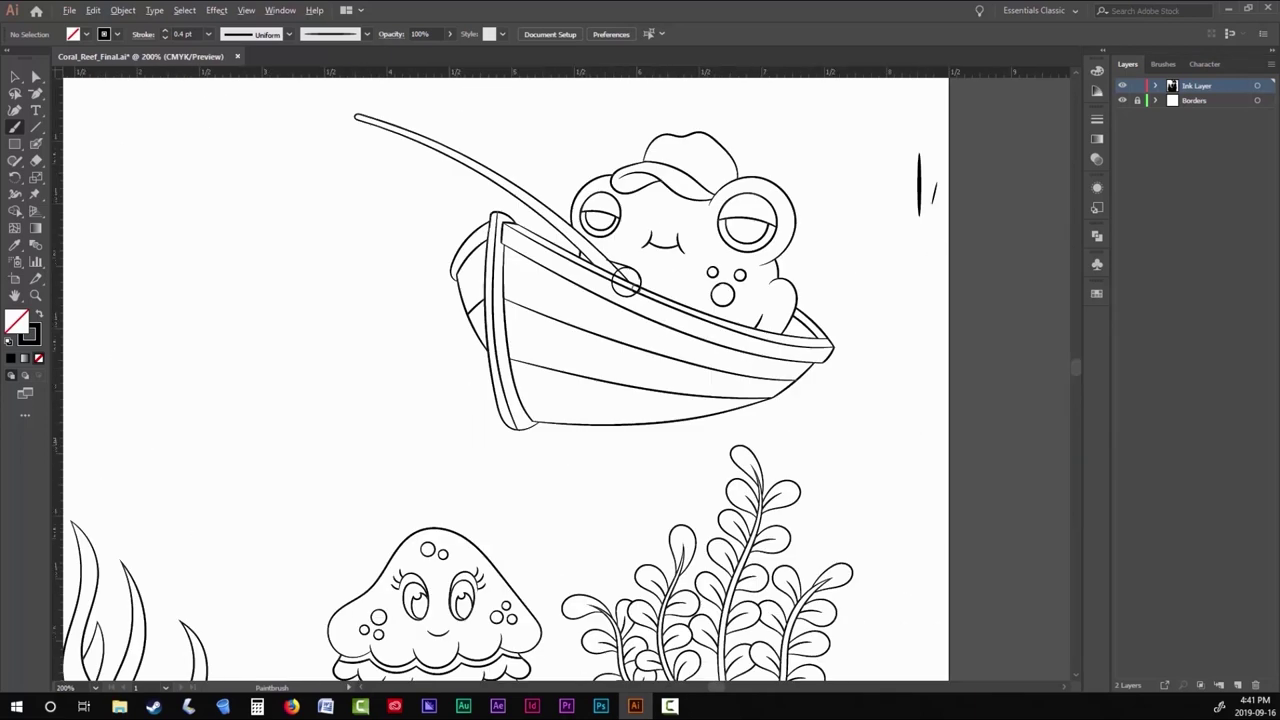
Paint the fishing line in 0.4 pt strokes, with a wavy length hanging from the rod's tip and slack loops beneath the rod.
scroll(658, 324, up, 1)
scroll(321, 253, up, 2)
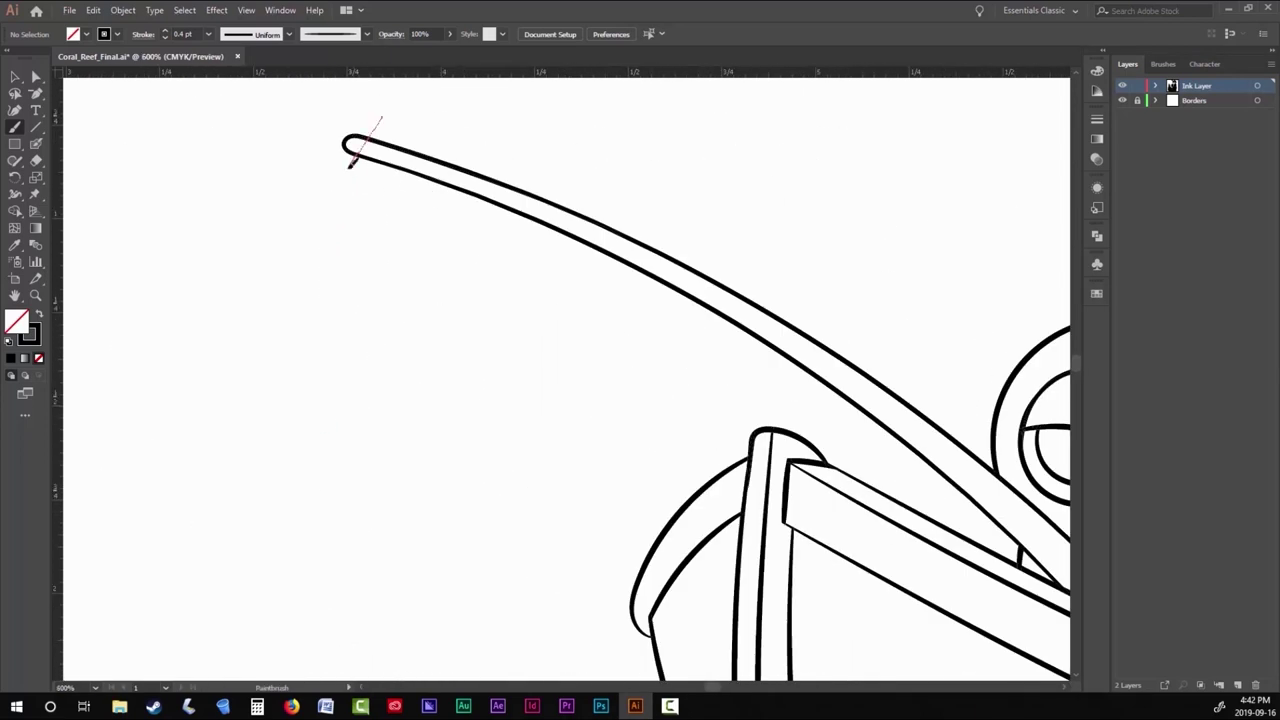
drag(348, 567, 352, 575)
mouse_move(356, 142)
mouse_down()
mouse_move(471, 223)
mouse_move(542, 222)
mouse_move(594, 329)
mouse_up()
scroll(542, 222, down, 2)
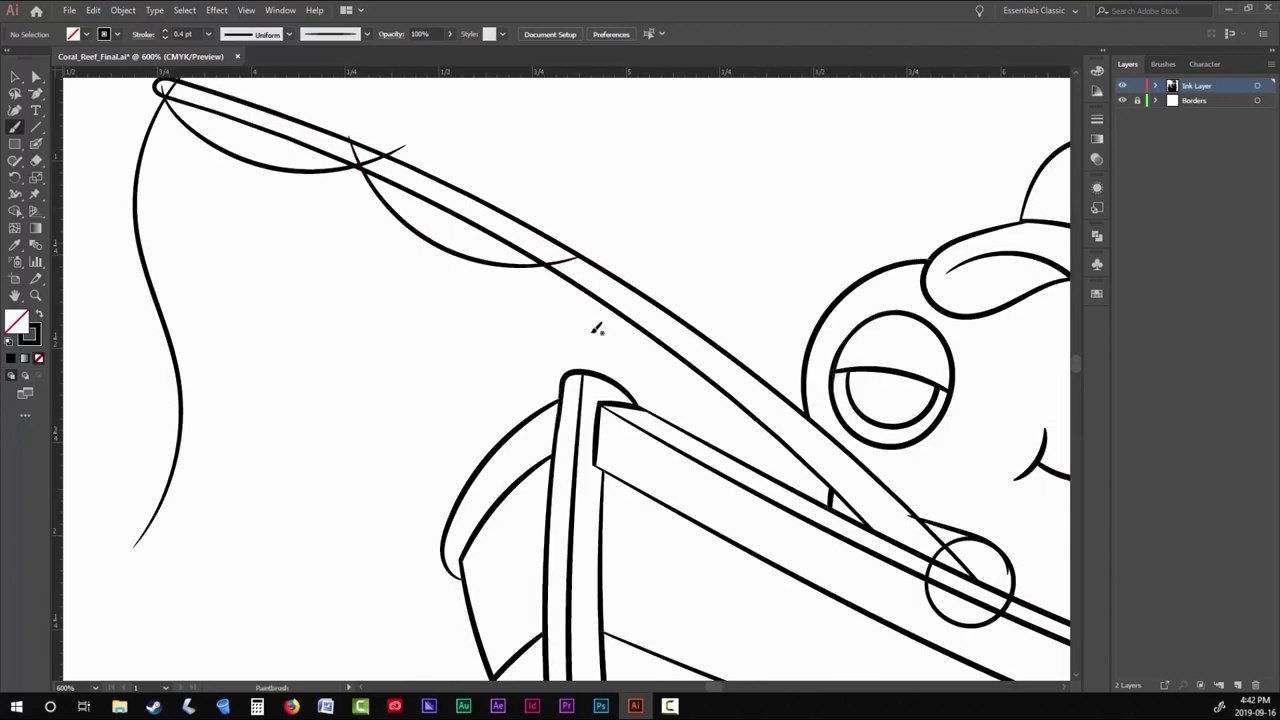
scroll(594, 329, down, 2)
drag(396, 175, 538, 322)
scroll(538, 322, down, 2)
Select all of the line art and expand the brush strokes of the fishing line and the rod's lower end.
key(ctrl+0)
key(v)
key(ctrl+a)
click(123, 10)
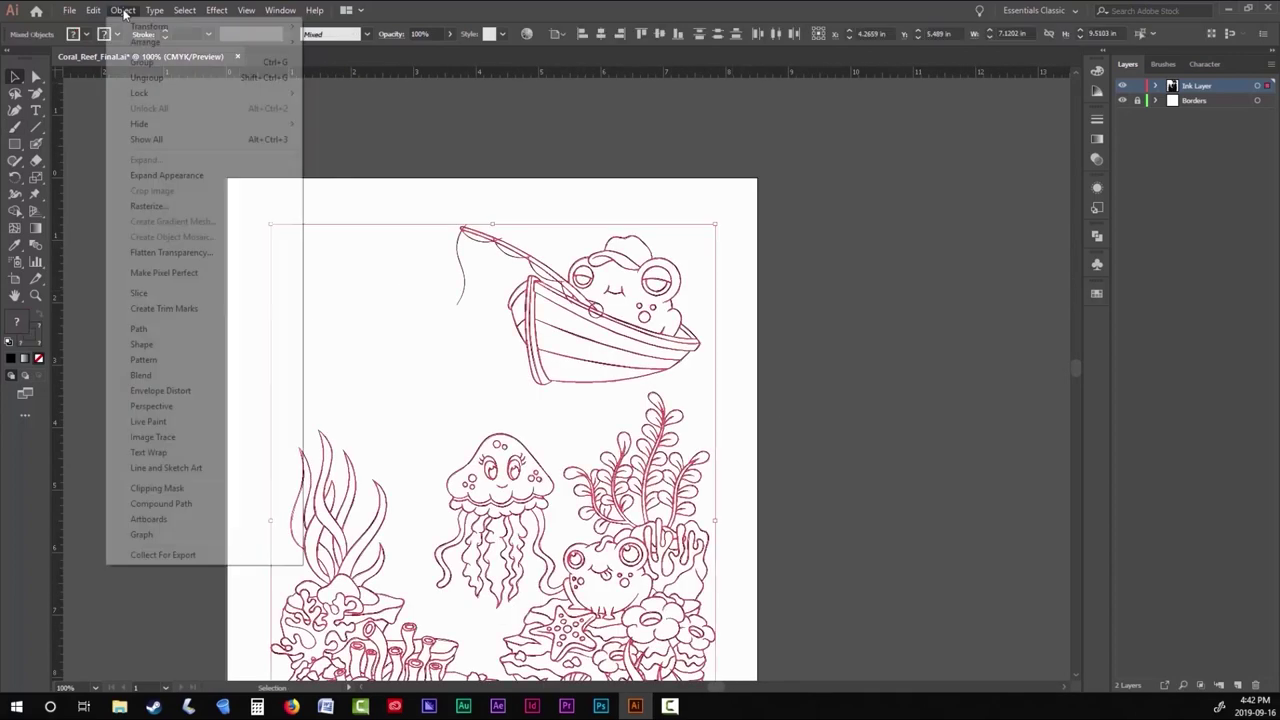
mouse_move(213, 425)
click(335, 421)
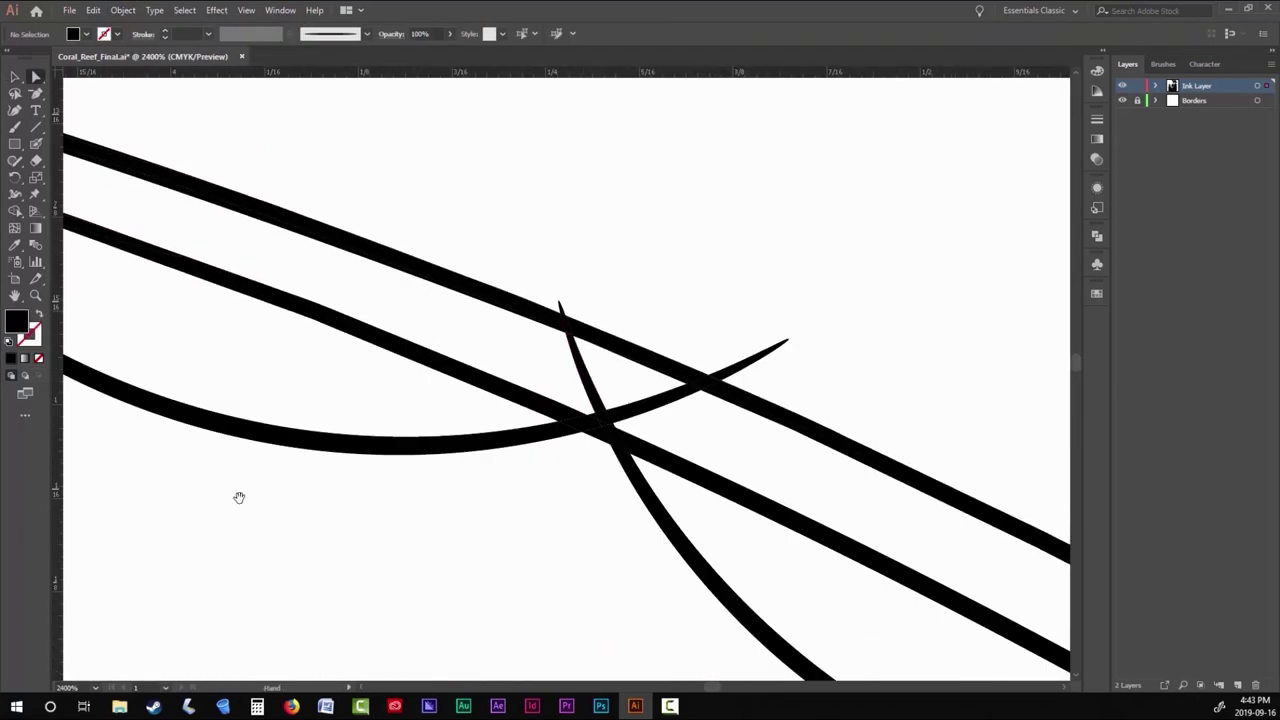
Delete the excess stroke pieces where the line's loops and the small circle cross the rod and the boat's rim.
scroll(612, 418, down, 3)
scroll(366, 323, up, 3)
scroll(506, 323, down, 3)
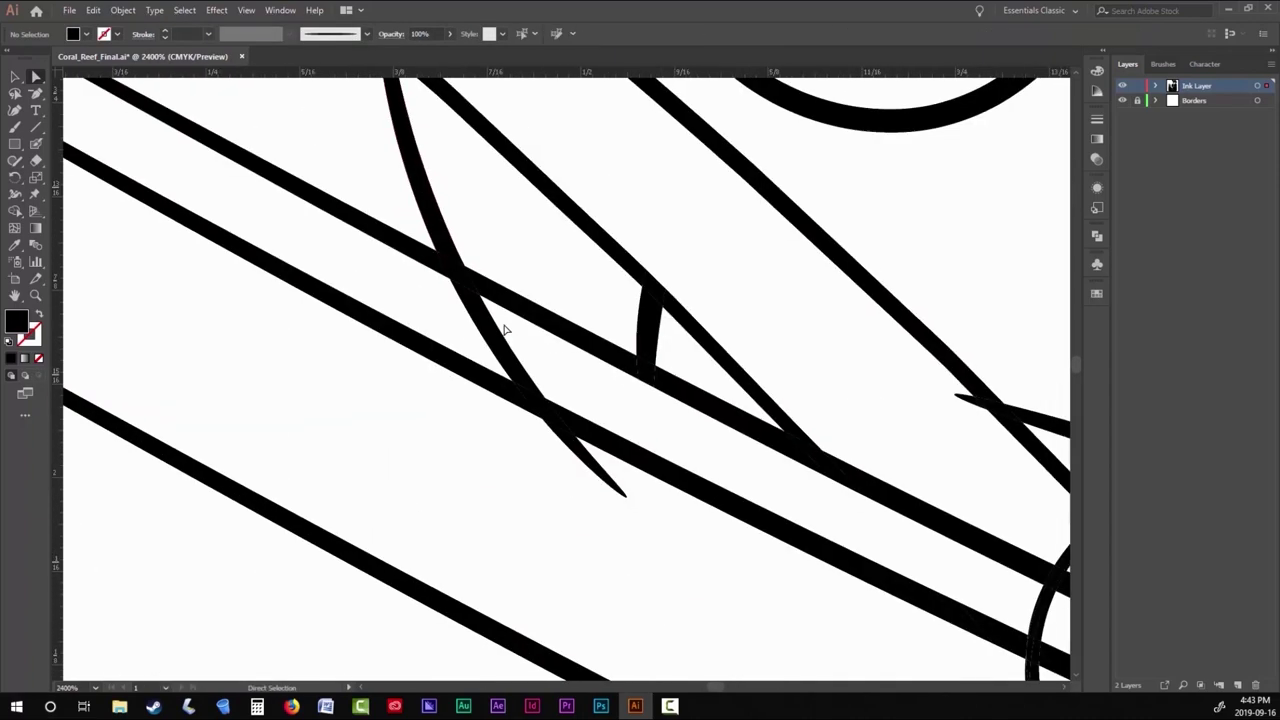
drag(557, 510, 613, 481)
key(Delete)
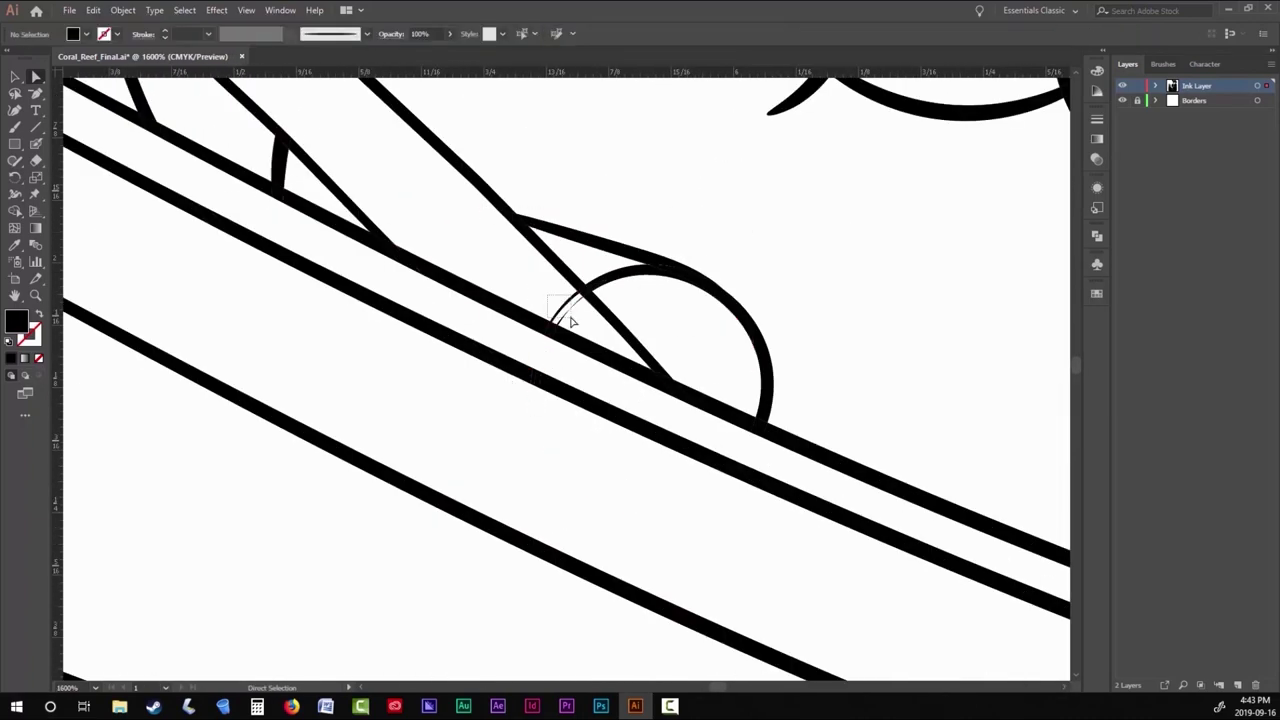
key(ctrl+1)
scroll(251, 231, up, 5)
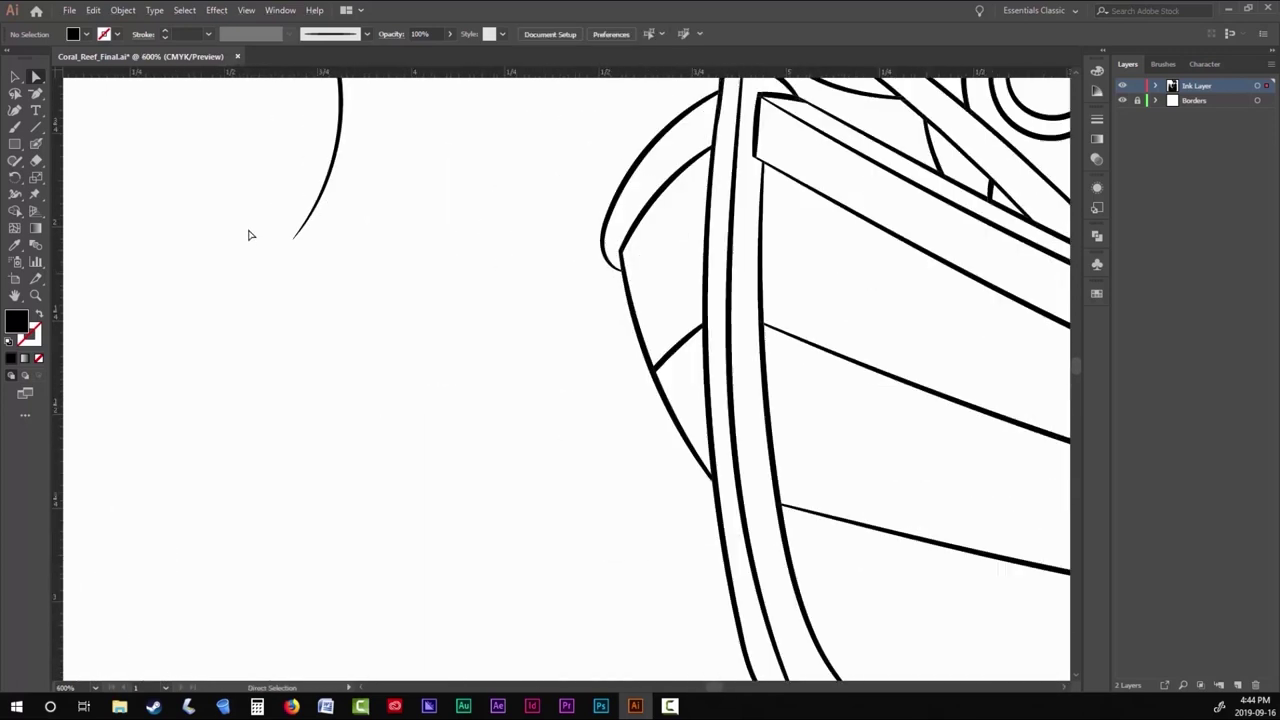
Paint a J-shaped fishing hook below the line's end as two parallel 0.4 pt curves.
key(b)
scroll(577, 268, up, 2)
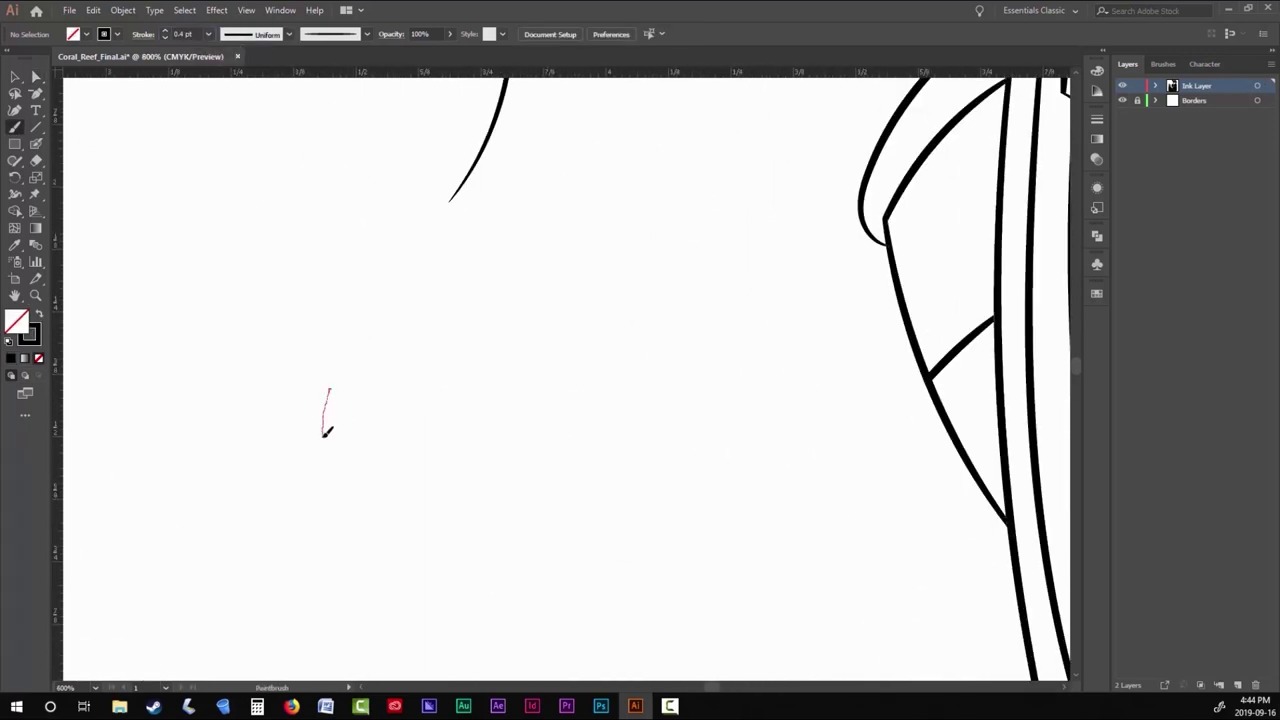
mouse_move(447, 325)
mouse_down()
mouse_move(308, 421)
mouse_move(423, 508)
mouse_move(472, 385)
mouse_move(466, 200)
mouse_up()
key(ctrl+z)
drag(338, 315, 342, 497)
drag(472, 351, 466, 210)
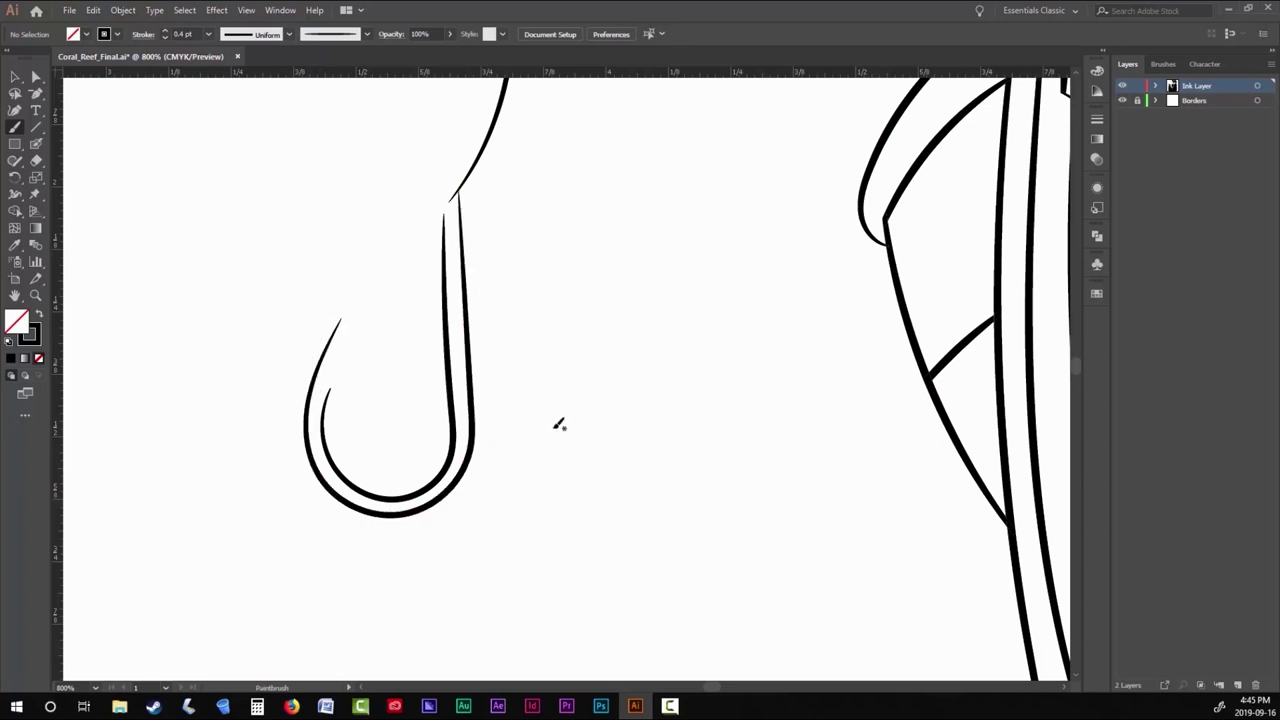
Adjust the anchor point where the hook's outer curve meets its straight shank.
scroll(520, 400, up, 1)
key(a)
click(428, 368)
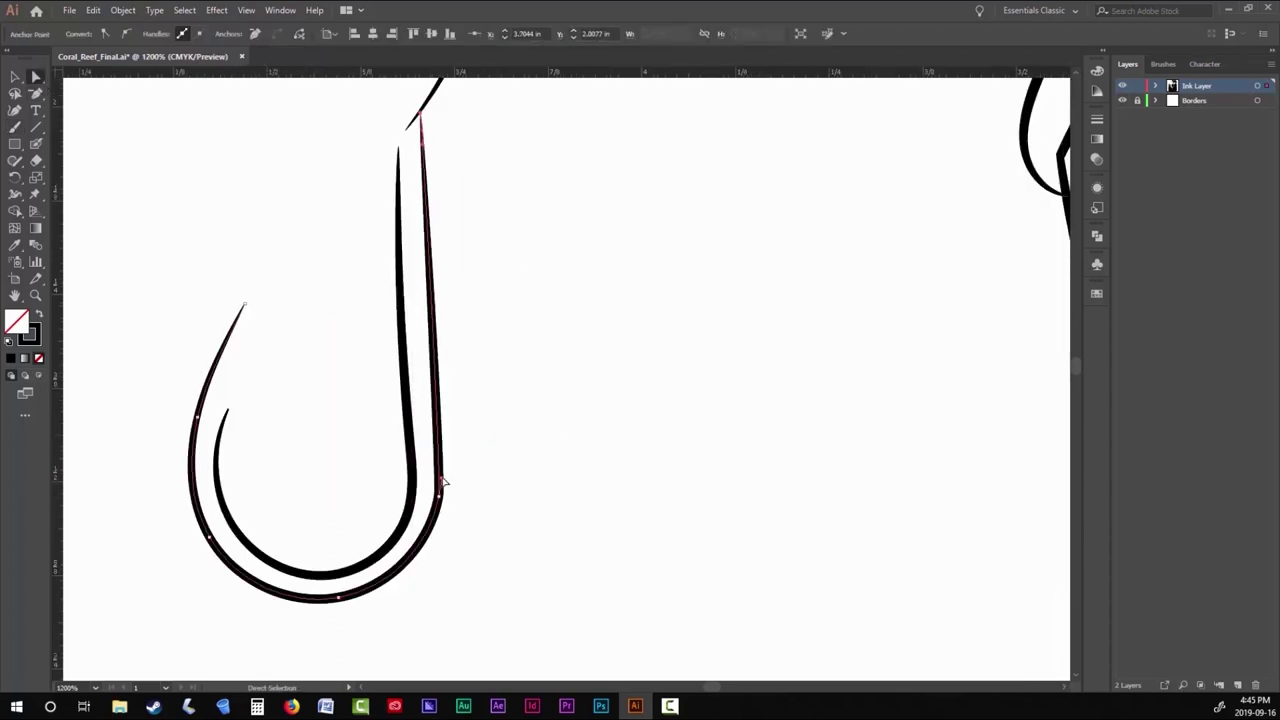
key(v)
click(517, 289)
Paint a short curve across the hook's open end to form the barb in a 0.4 pt stroke.
key(b)
scroll(500, 280, down, 1)
scroll(284, 248, up, 1)
drag(386, 291, 410, 388)
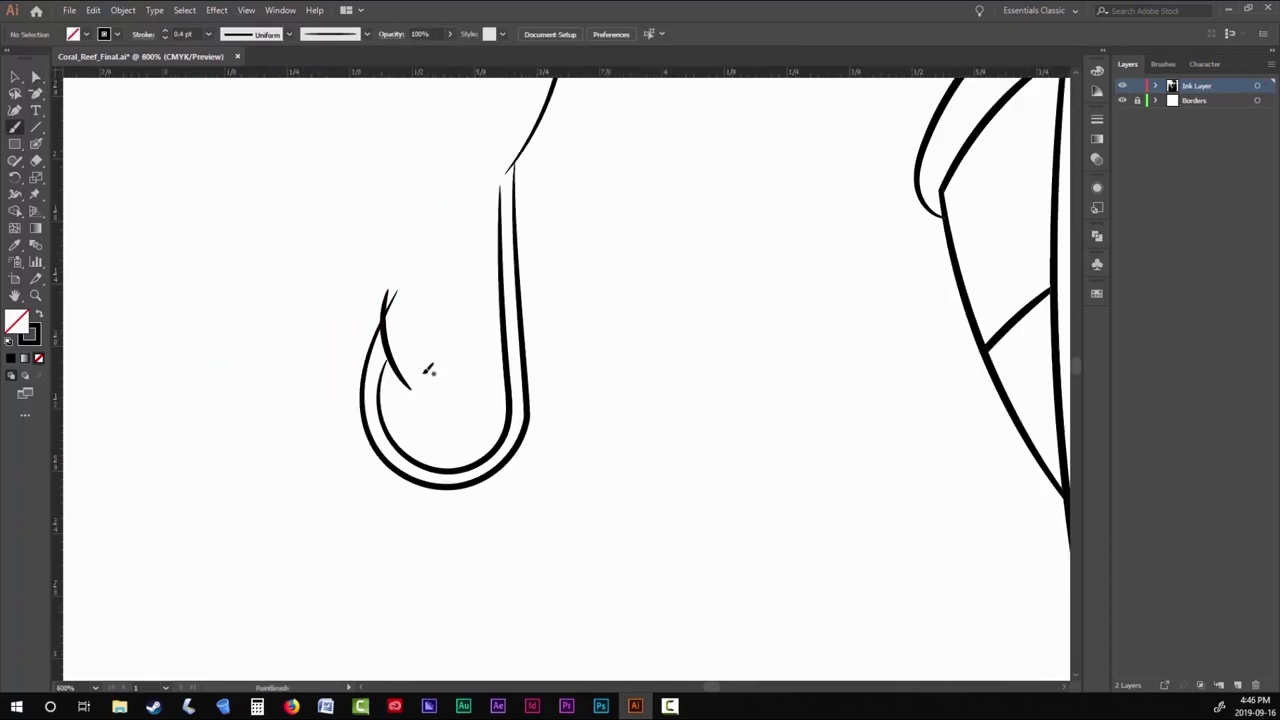
Paint the hook's eye as two nested circles at the top of the shank, the inner one about 0.06 in wide.
scroll(498, 382, up, 2)
drag(497, 295, 435, 350)
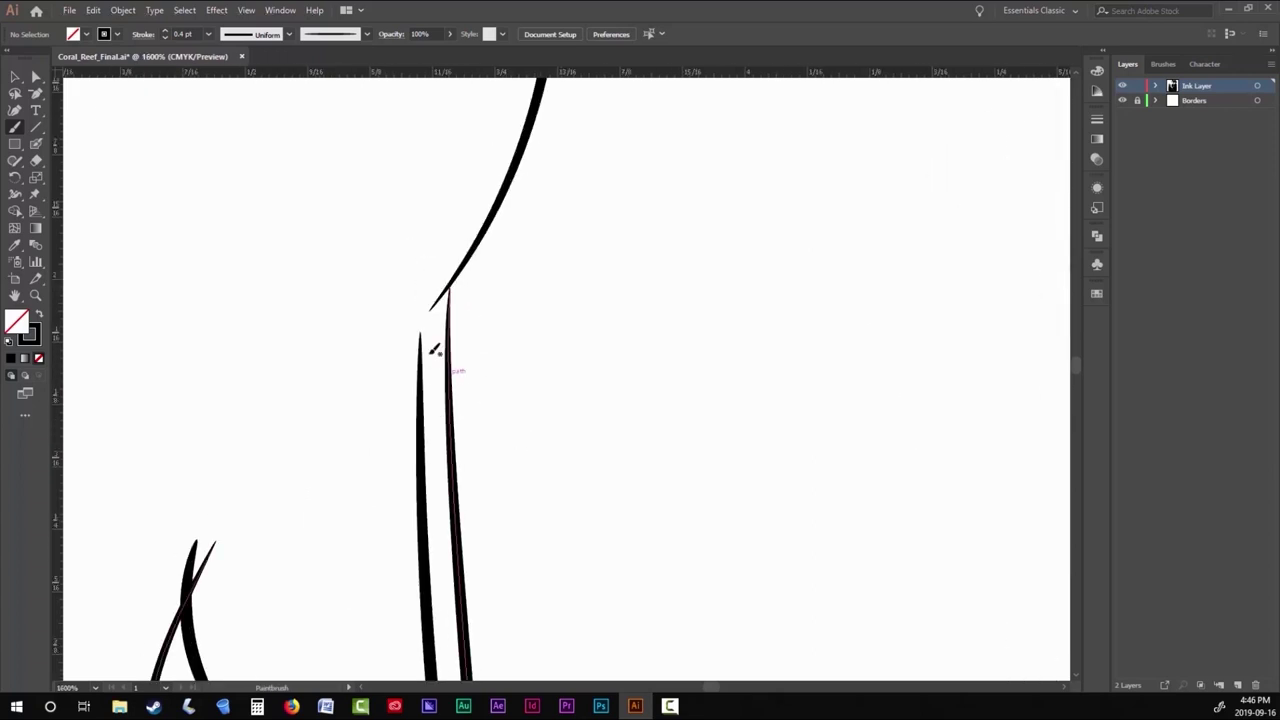
drag(500, 276, 424, 352)
drag(412, 278, 410, 288)
scroll(424, 257, up, 2)
key(a)
click(420, 325)
scroll(452, 441, down, 4)
scroll(457, 441, up, 3)
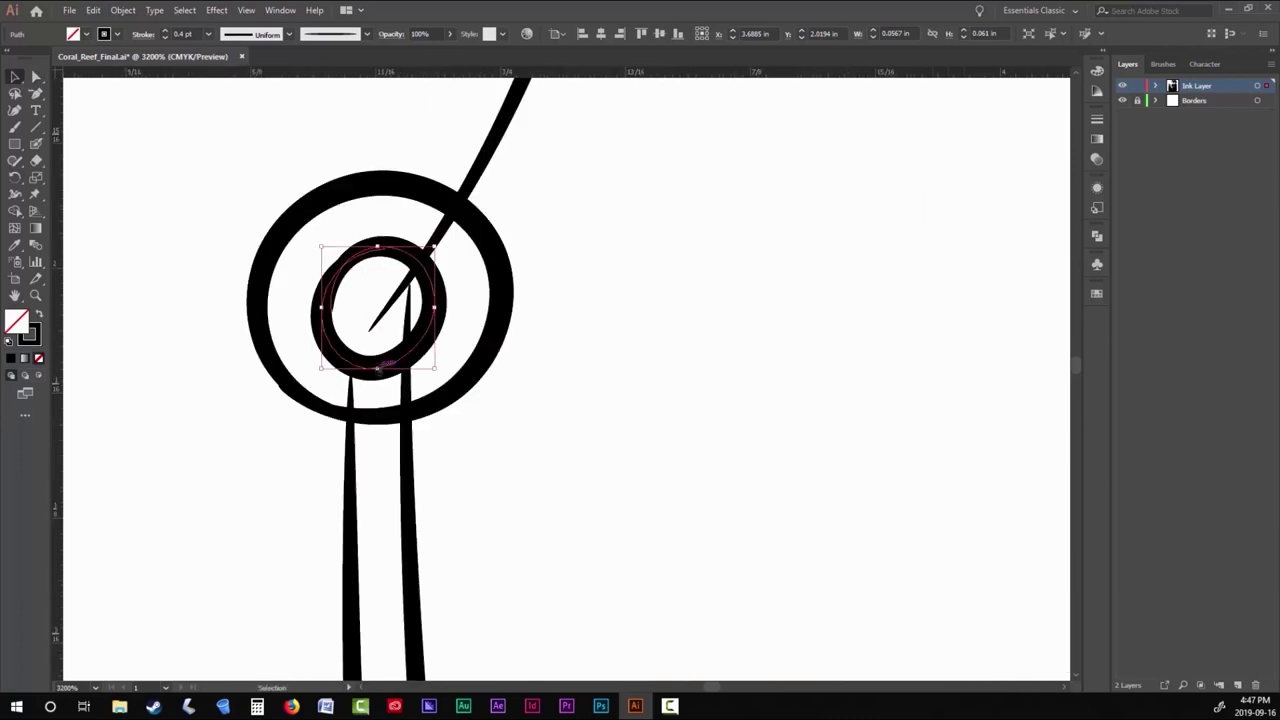
scroll(516, 421, down, 5)
click(516, 421)
Select all of the line art and expand the hook's brush strokes.
scroll(516, 421, down, 1)
key(ctrl+a)
click(122, 10)
key(Escape)
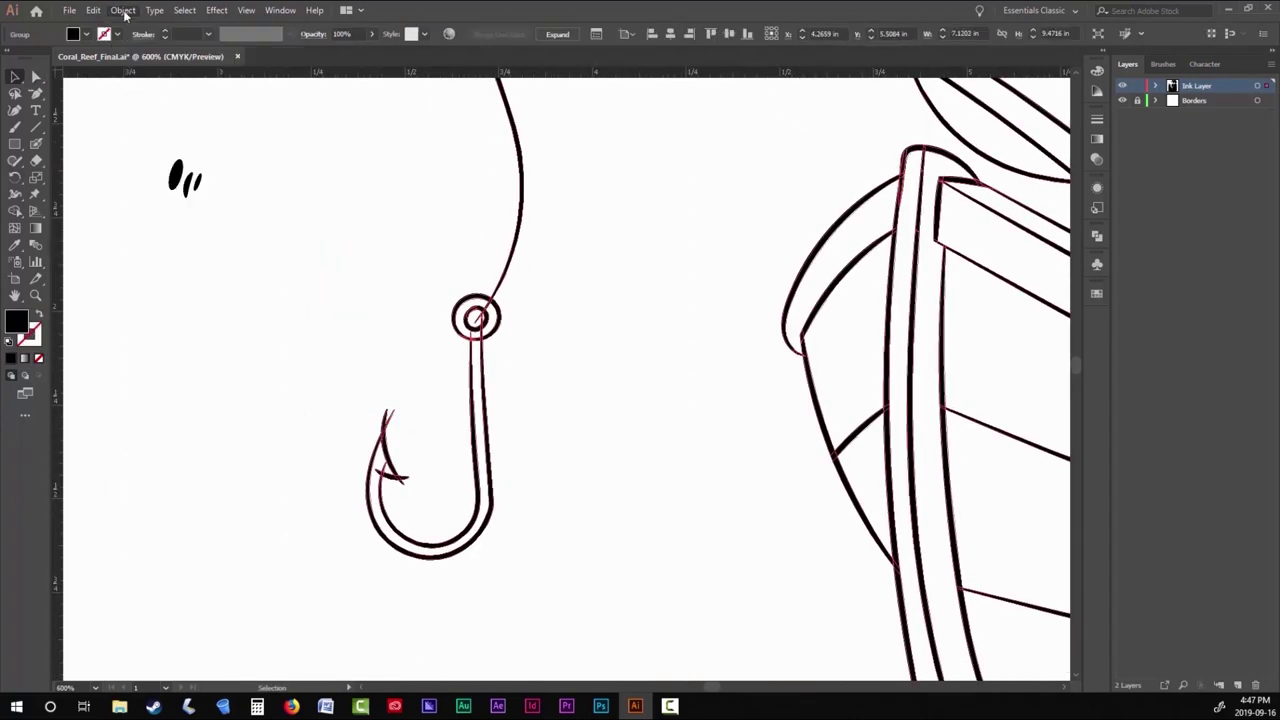
key(ctrl+shift+a)
Delete the excess stroke pieces where the shank crosses the rings of the hook's eye.
key(a)
scroll(443, 443, up, 4)
scroll(397, 423, down, 5)
scroll(460, 330, up, 5)
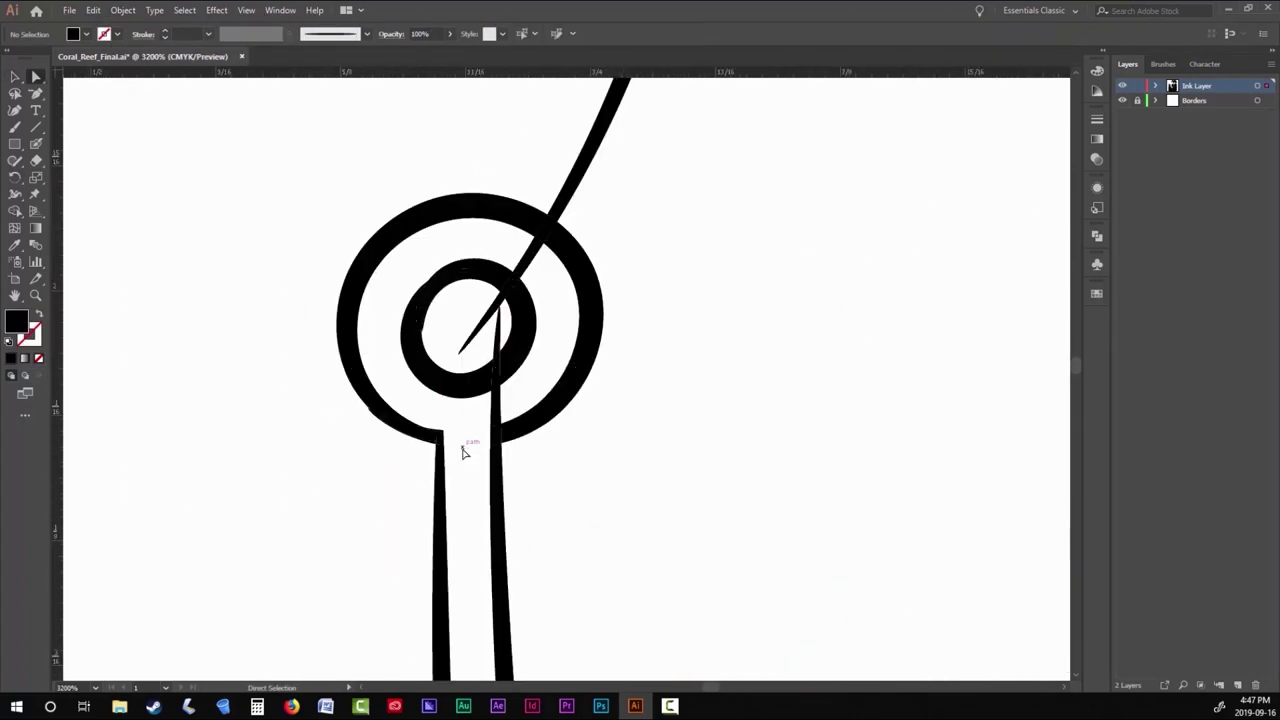
scroll(515, 375, down, 4)
Paint short 0.25 pt strokes across the hook's eye beside the line to show the line wrapped around it.
key(b)
scroll(511, 354, up, 5)
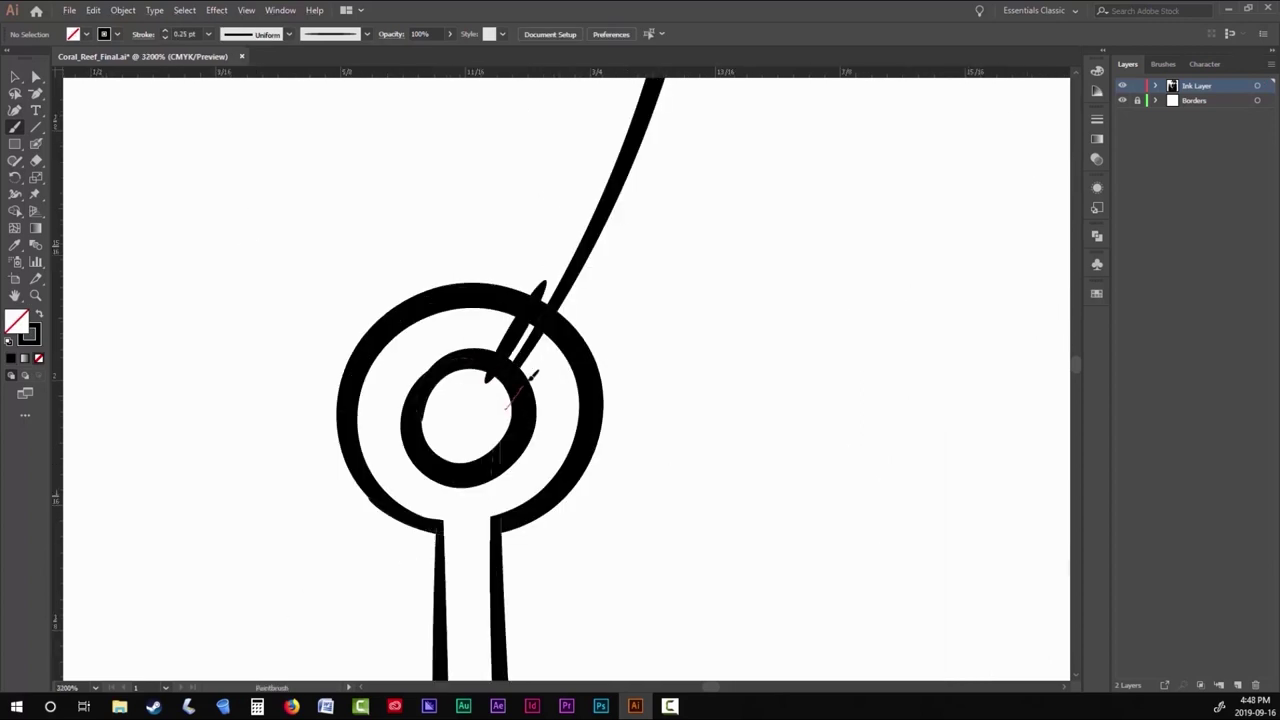
scroll(550, 430, down, 3)
scroll(571, 363, up, 3)
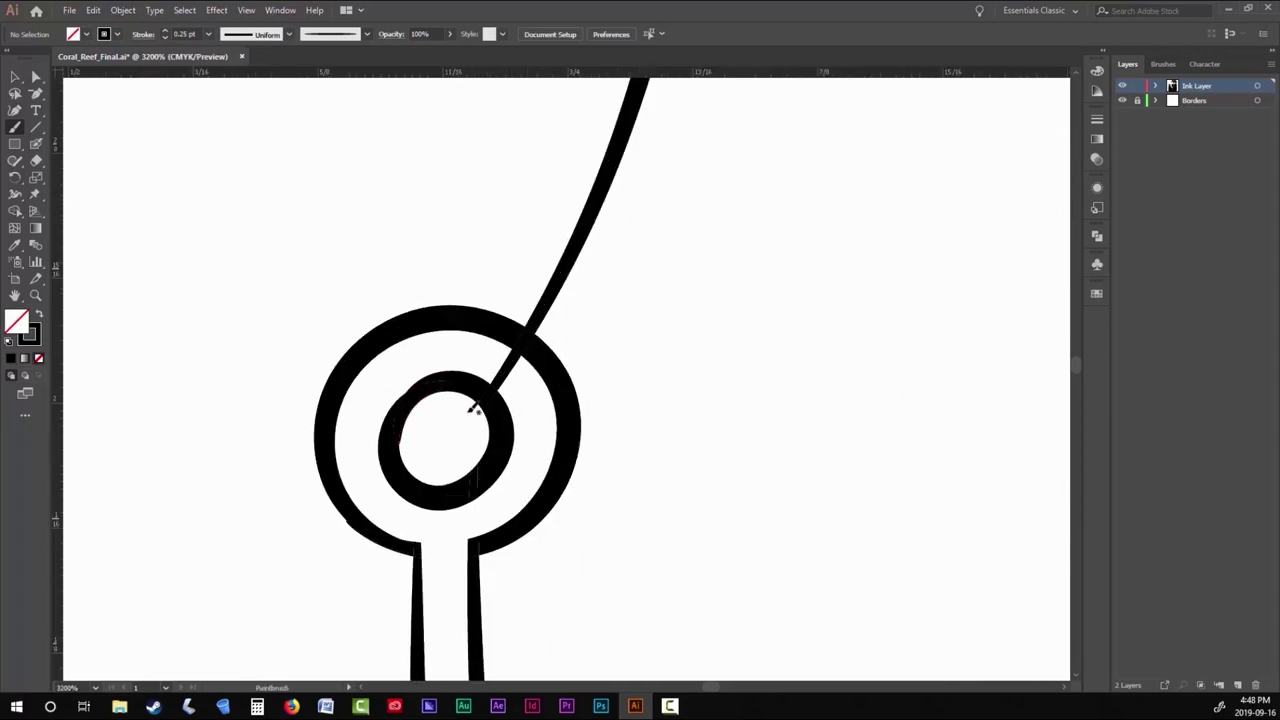
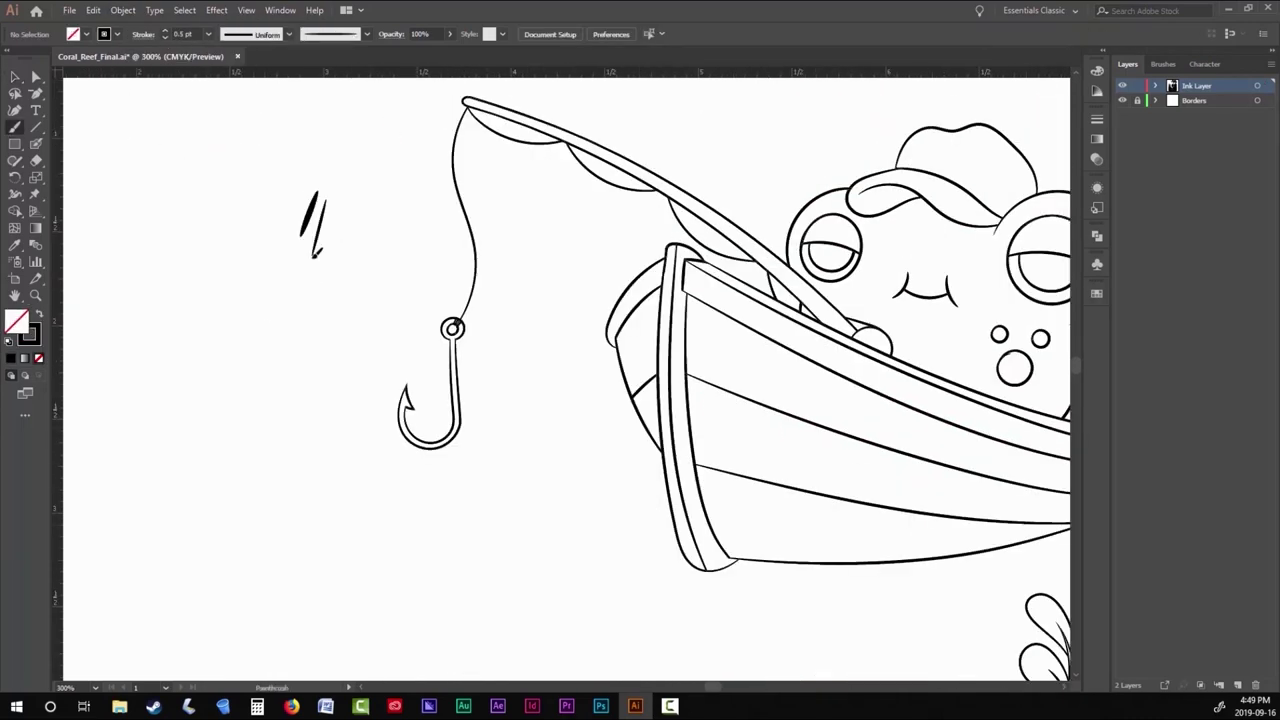
Paint a worm's body winding around the hook's bend and rising beside the shank in 0.4 pt strokes.
scroll(494, 437, up, 3)
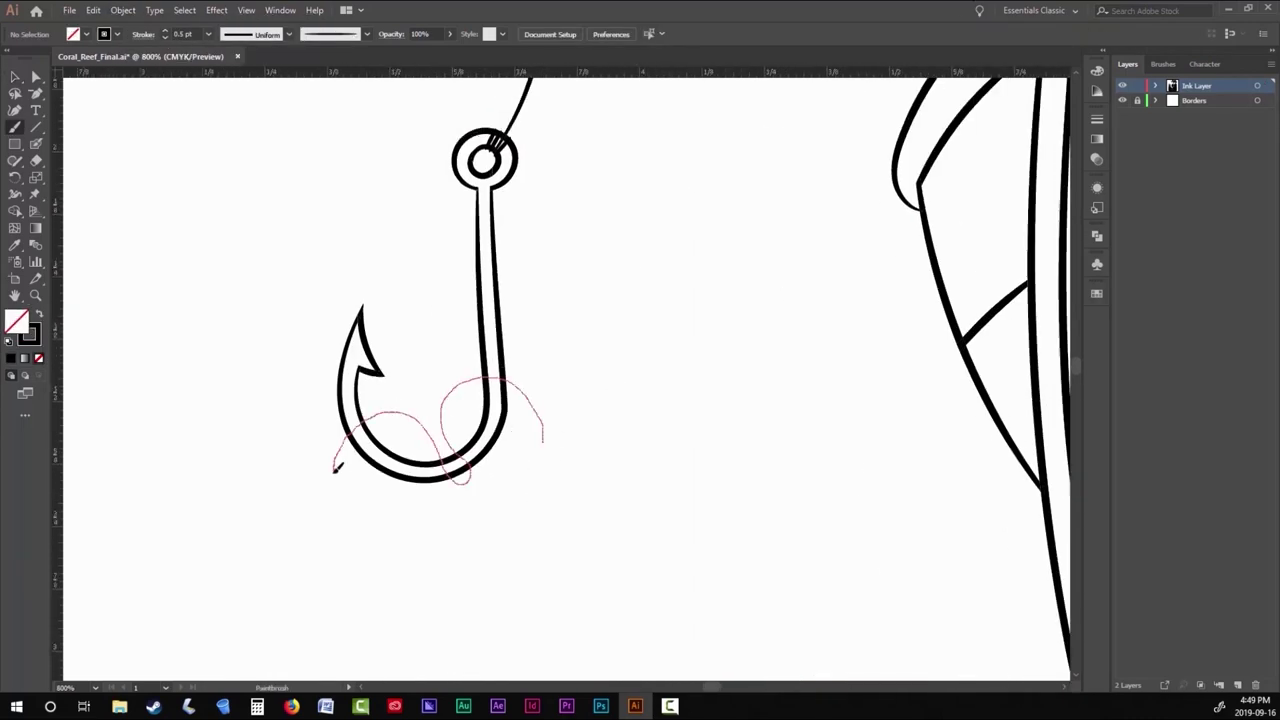
drag(409, 486, 470, 500)
key(ctrl+z)
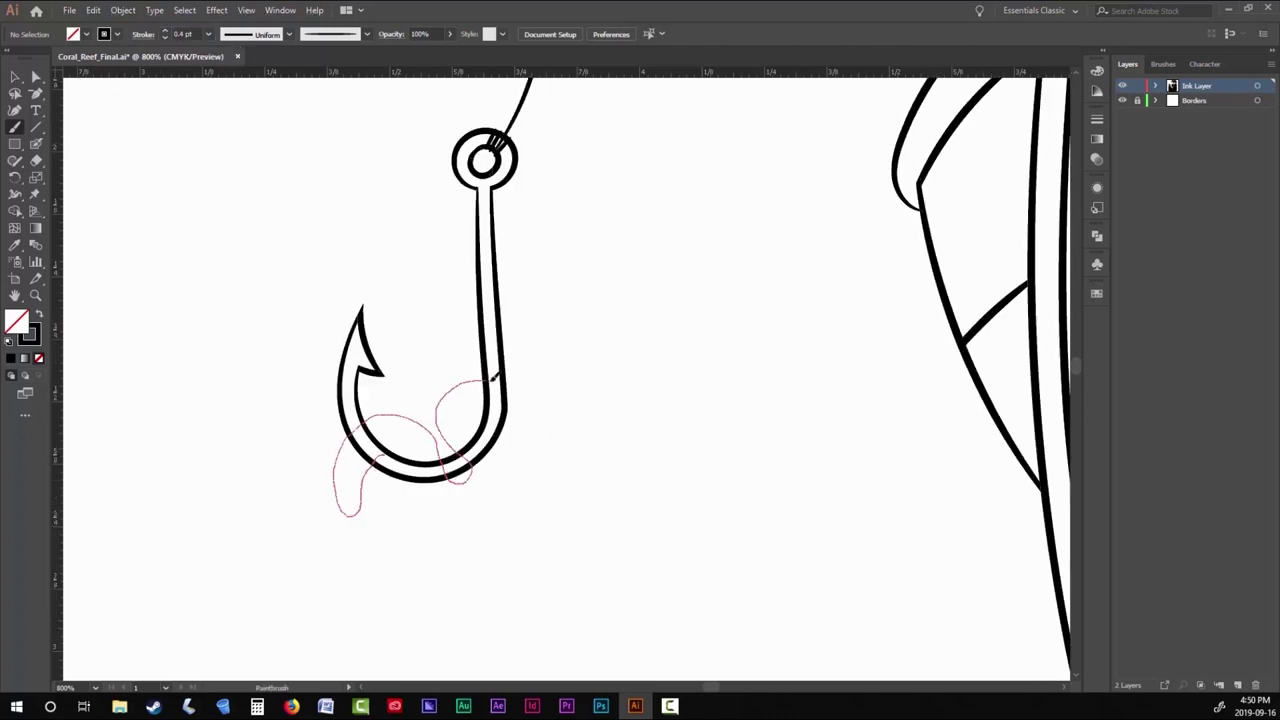
mouse_move(493, 377)
mouse_down()
mouse_move(558, 460)
mouse_move(418, 505)
mouse_move(495, 440)
mouse_up()
mouse_move(589, 530)
mouse_down()
mouse_move(499, 557)
mouse_move(418, 515)
mouse_up()
key(b)
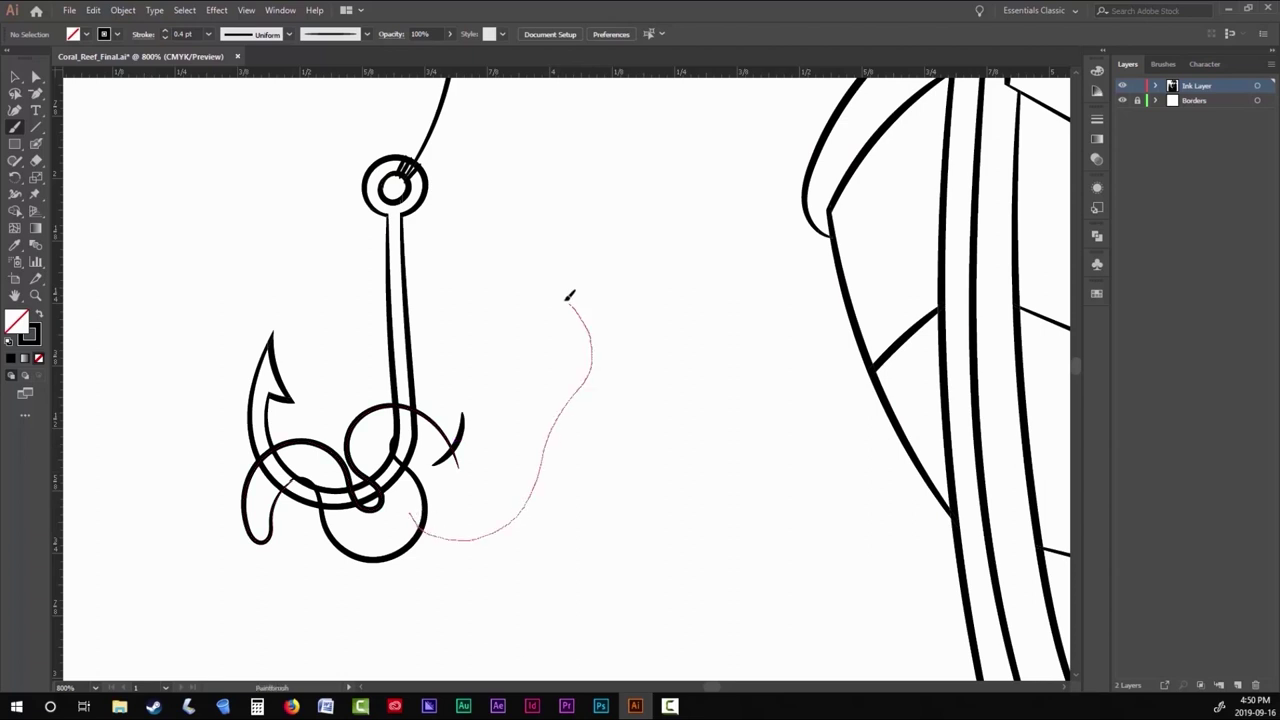
drag(570, 297, 570, 297)
Paint the worm's rounded snout with a smile crease and an open mouth with a tongue below it.
key(ctrl+equal)
key(ctrl+equal)
mouse_move(513, 215)
mouse_down()
mouse_move(383, 391)
mouse_move(573, 413)
mouse_up()
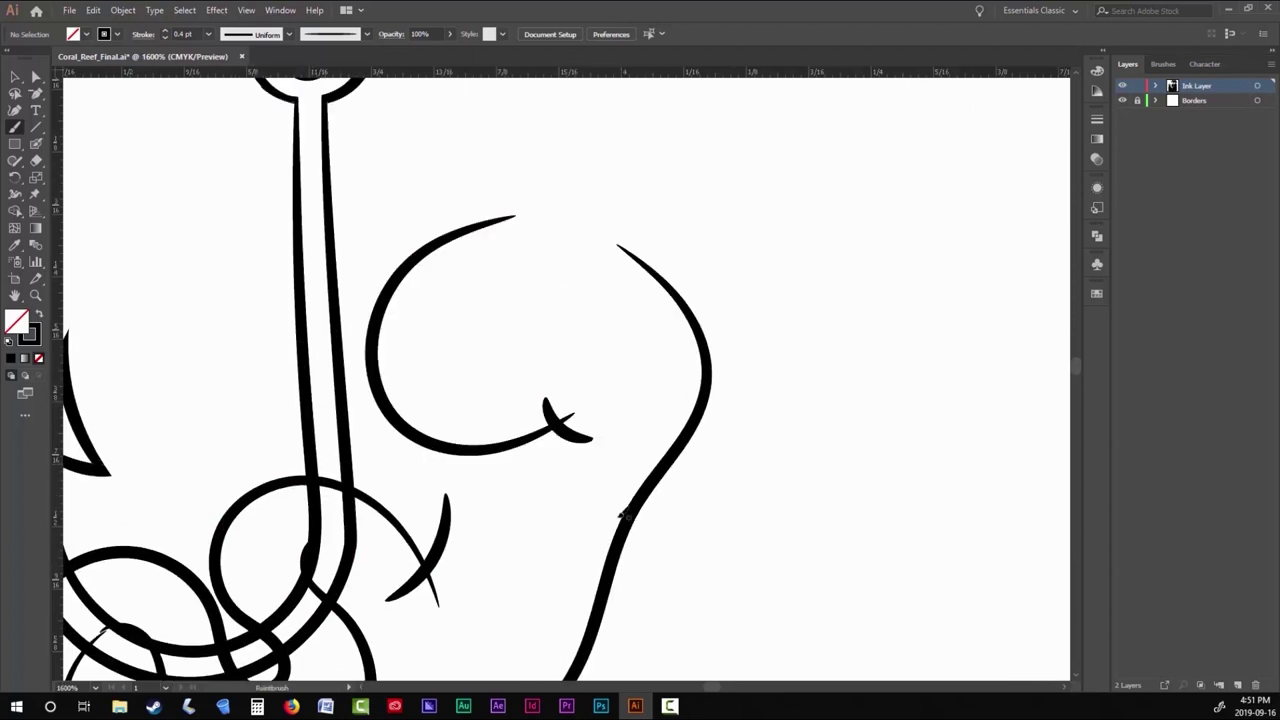
drag(438, 428, 495, 542)
drag(460, 432, 535, 445)
mouse_move(468, 508)
mouse_down()
mouse_move(531, 469)
mouse_move(516, 442)
mouse_up()
Paint two overlapping circles on top of the worm's head as its eyes, undoing the unwanted strokes.
scroll(530, 430, up, 3)
scroll(530, 430, right, 2)
drag(437, 342, 437, 344)
drag(352, 440, 321, 362)
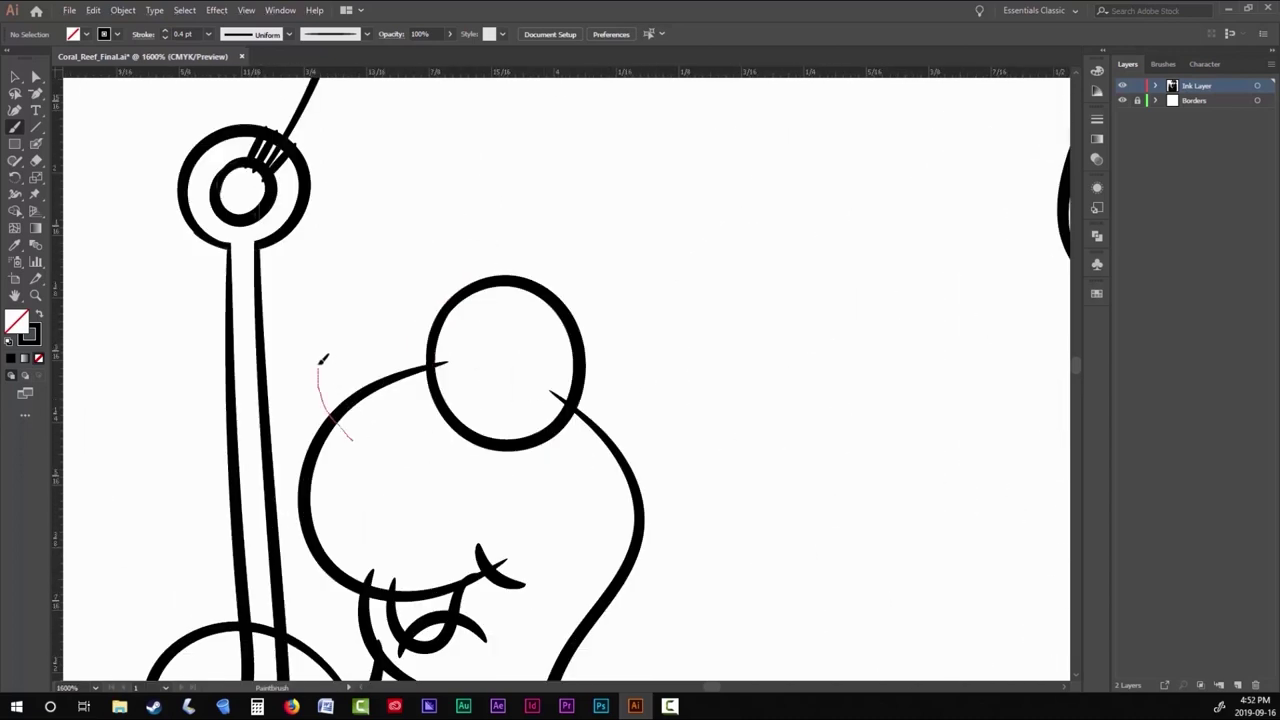
drag(352, 432, 356, 436)
drag(458, 262, 598, 296)
key(ctrl+z)
mouse_move(324, 304)
mouse_down()
mouse_move(345, 258)
mouse_move(307, 308)
mouse_up()
key(ctrl+z)
key(ctrl+z)
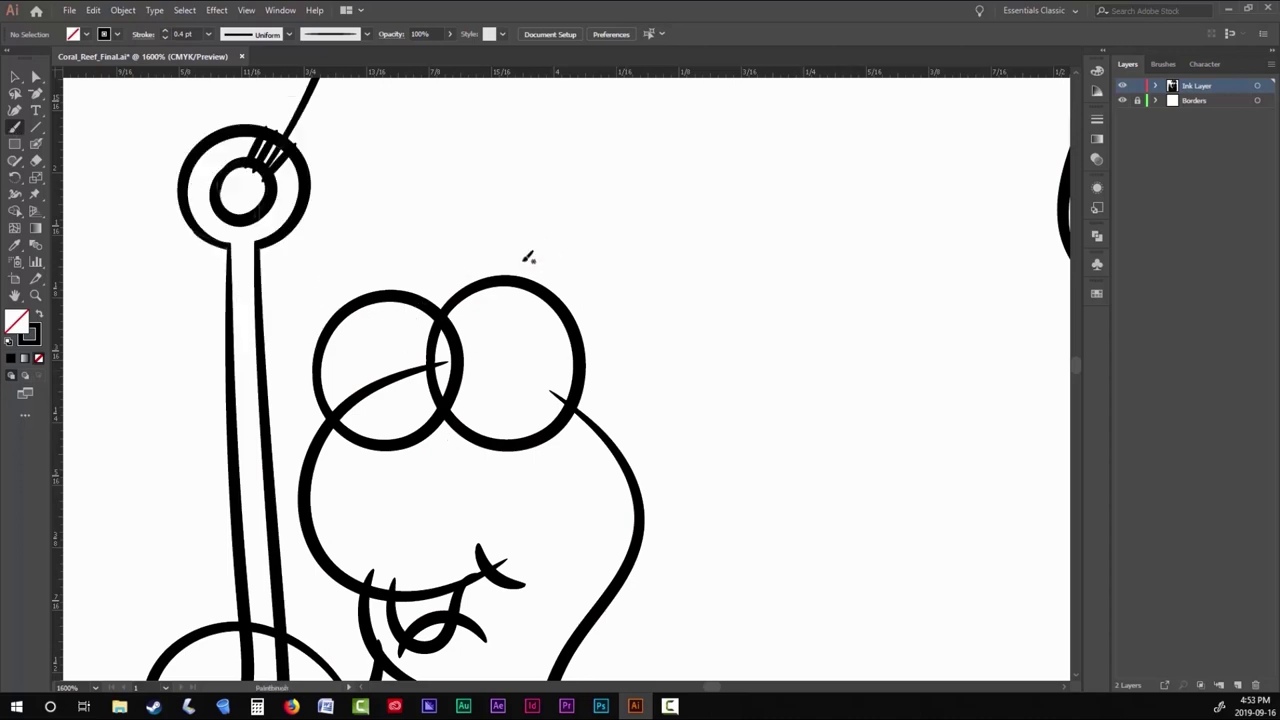
Select all of the line art and expand the worm's brush strokes.
scroll(511, 306, down, 5)
key(ctrl+a)
click(122, 10)
click(120, 12)
key(ctrl+shift+a)
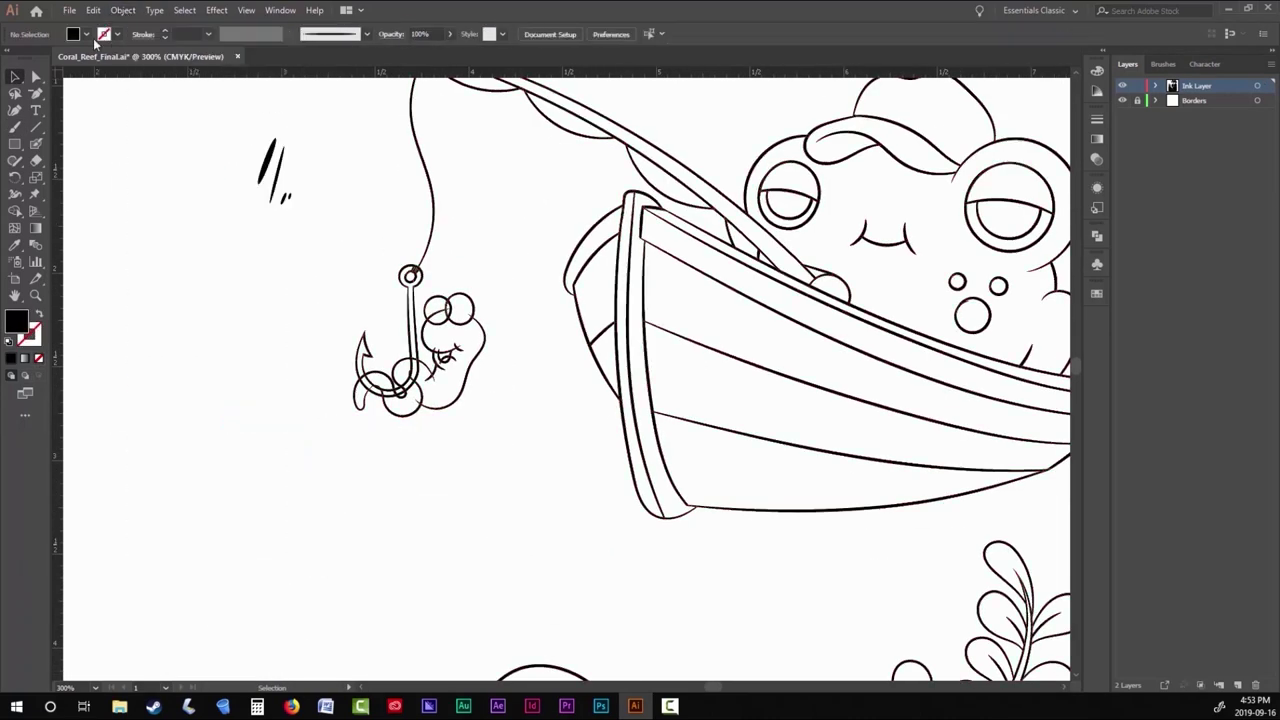
Delete the excess stroke pieces where the worm's body crosses the hook and around its mouth and tongue.
scroll(334, 357, up, 10)
scroll(611, 491, down, 1)
key(a)
click(778, 410)
scroll(778, 410, down, 3)
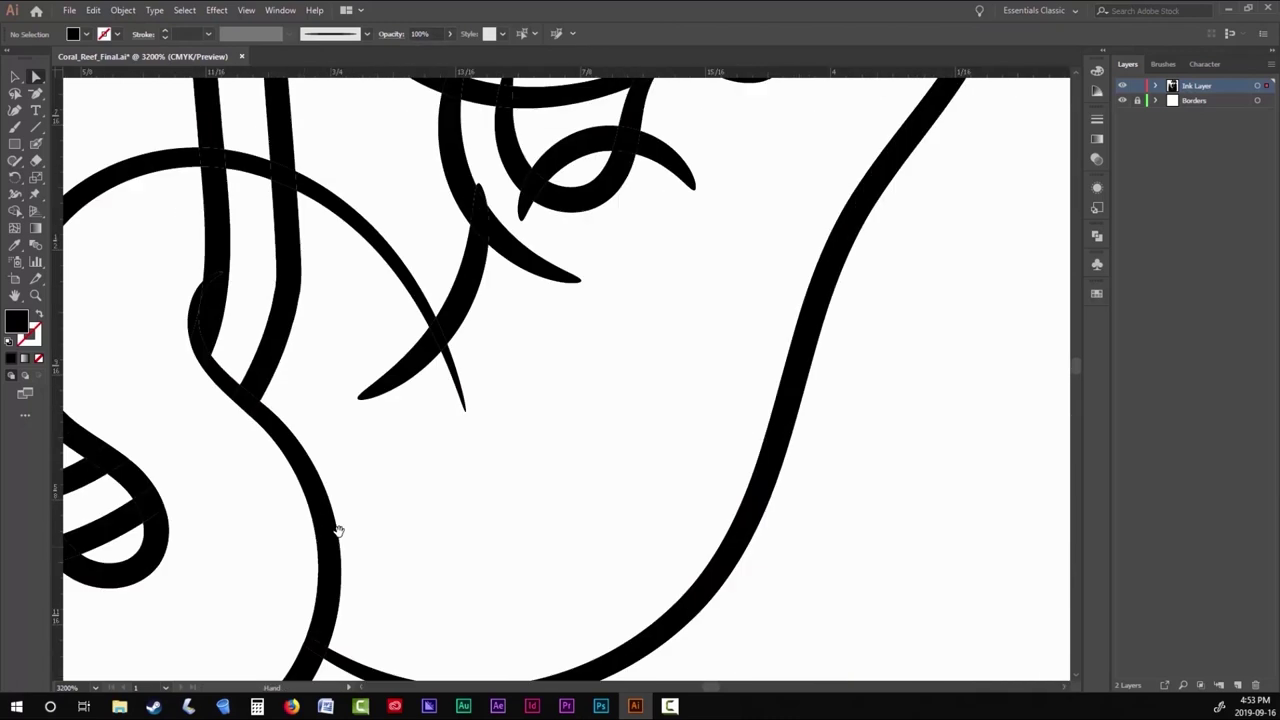
key(ctrl+shift+a)
scroll(537, 430, up, 1)
scroll(533, 430, down, 1)
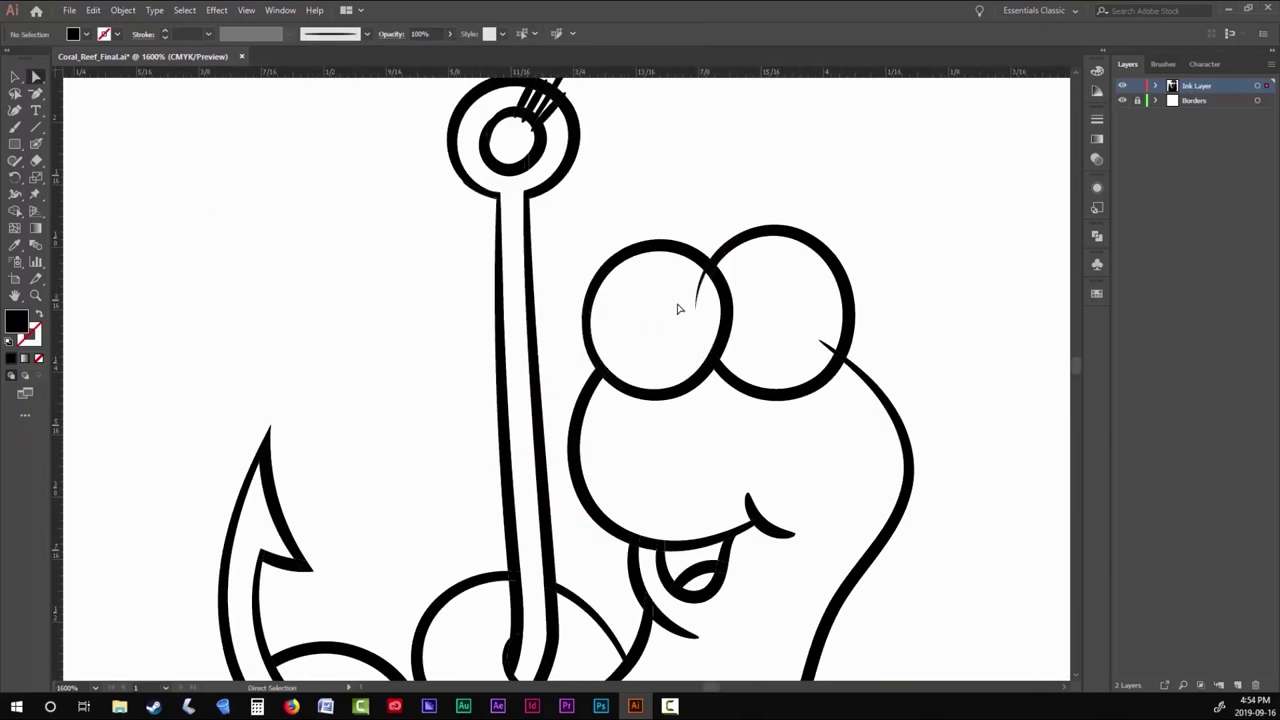
Trim the overlapping strokes of the worm's eyes so the larger eye sits in front of the other.
scroll(797, 371, down, 2)
click(706, 343)
scroll(712, 365, up, 3)
key(ctrl+shift+a)
Paint a round pupil with a small overlapping highlight circle in each of the worm's eyes in 0.25 pt strokes.
key(b)
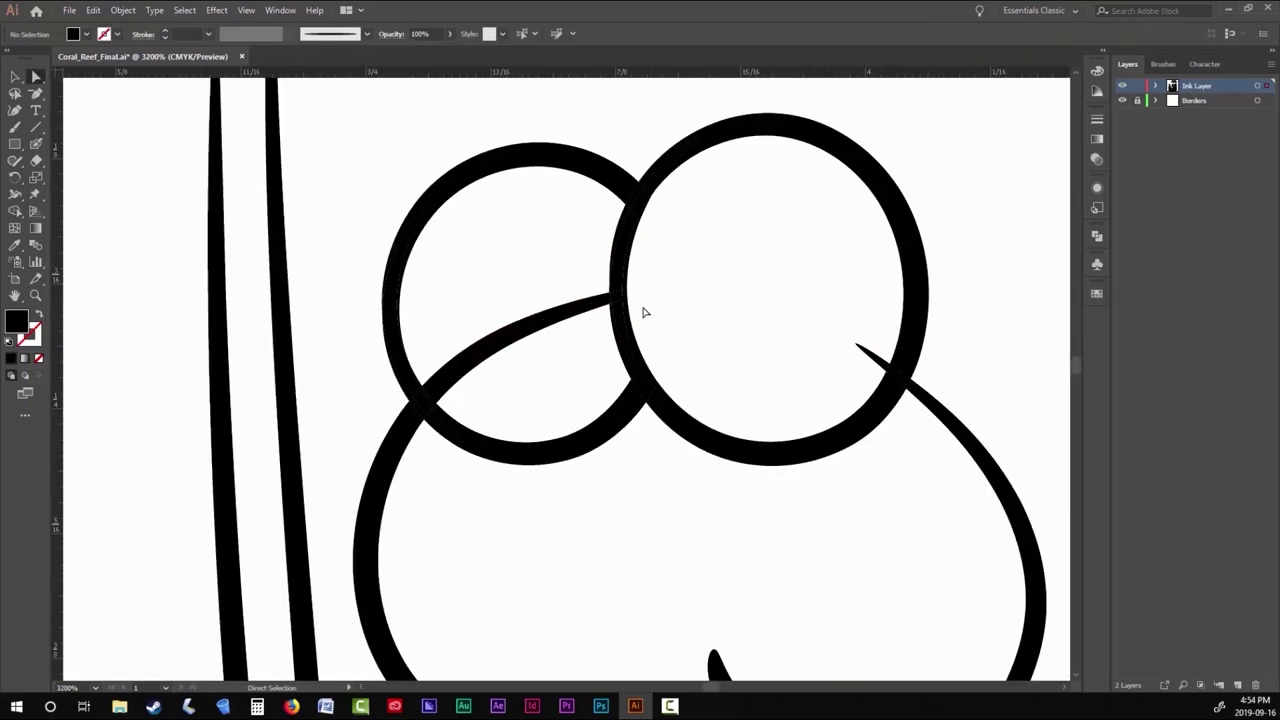
scroll(640, 309, down, 4)
scroll(688, 345, up, 4)
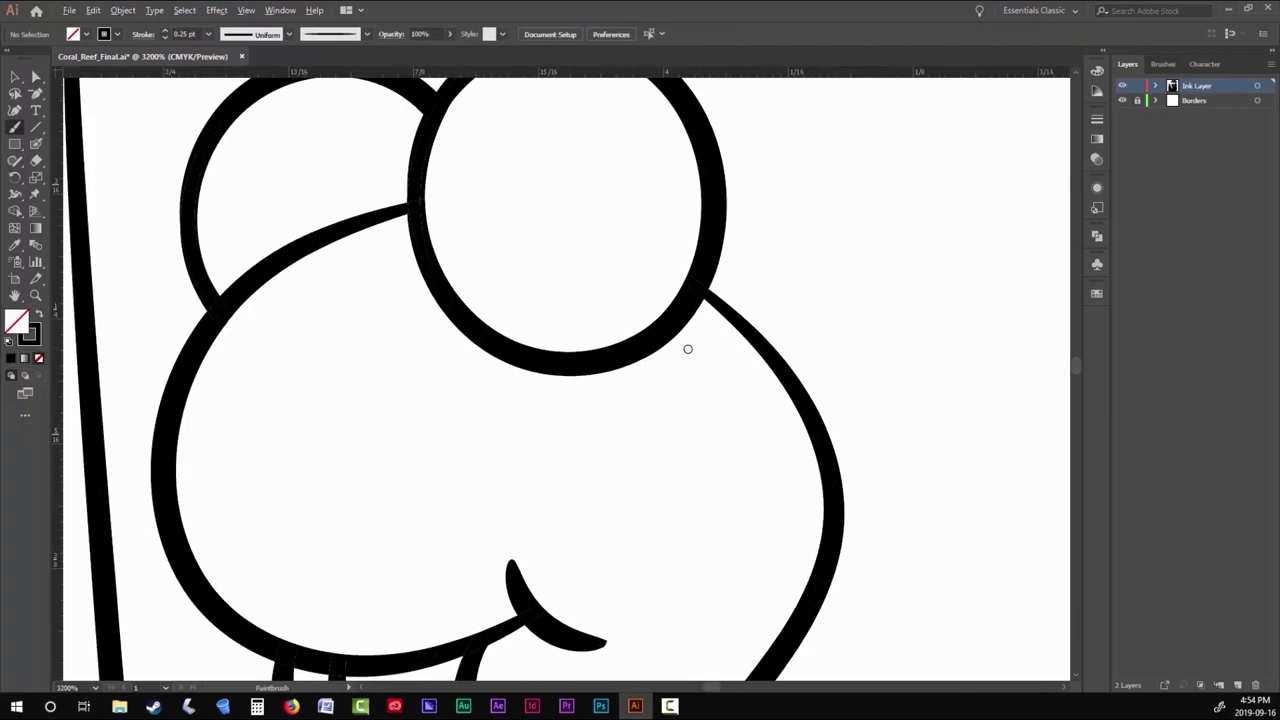
drag(504, 254, 594, 272)
drag(284, 386, 238, 343)
mouse_move(314, 249)
mouse_down()
mouse_move(265, 222)
mouse_move(312, 256)
mouse_up()
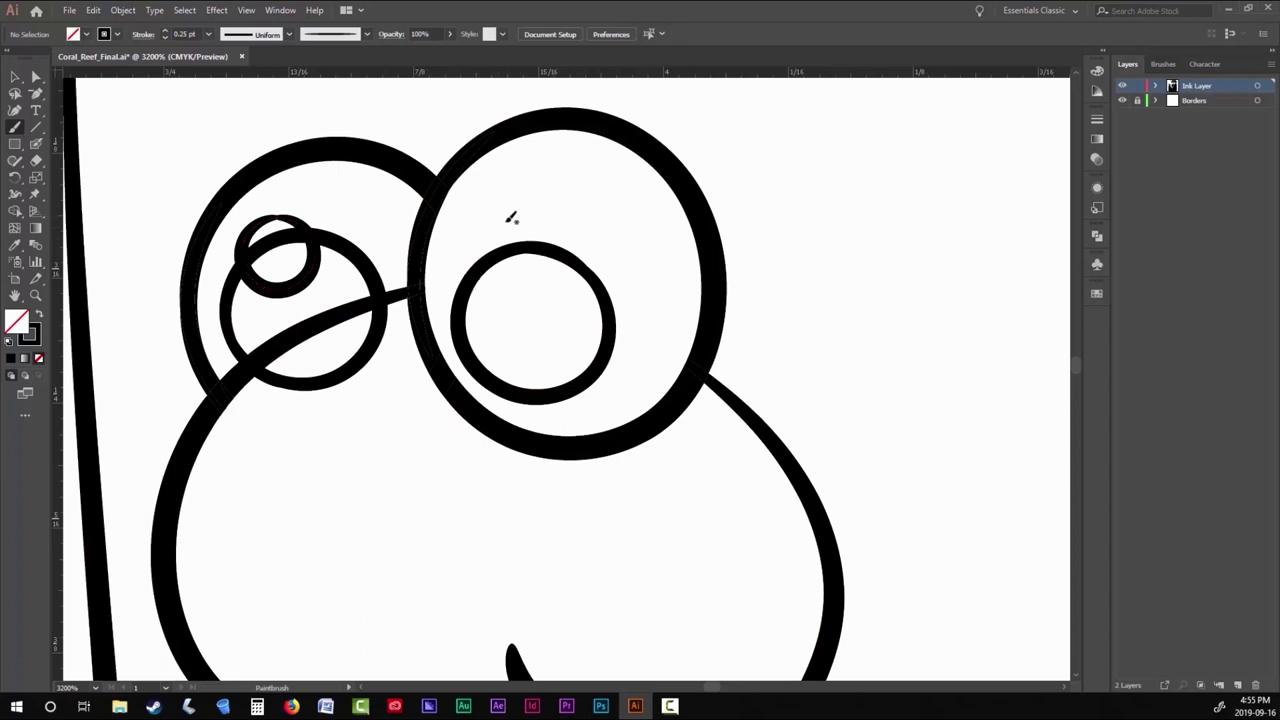
drag(500, 227, 503, 233)
Paint a crescent-shaped eyebrow above each of the worm's eyes using paired 0.25 pt curves.
scroll(531, 323, up, 3)
mouse_move(466, 290)
mouse_down()
mouse_move(663, 269)
mouse_move(697, 340)
mouse_up()
mouse_move(460, 292)
mouse_down()
mouse_move(663, 294)
mouse_move(633, 285)
mouse_move(703, 340)
mouse_up()
drag(190, 358, 374, 324)
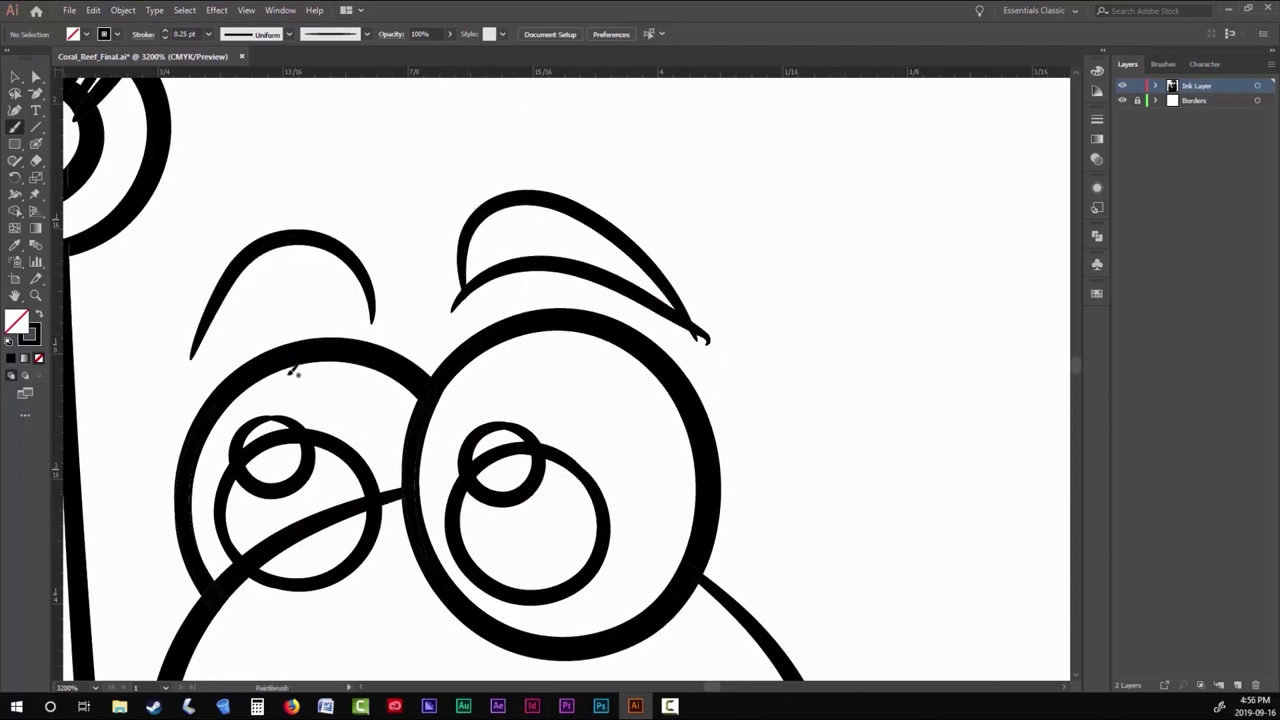
drag(186, 357, 398, 327)
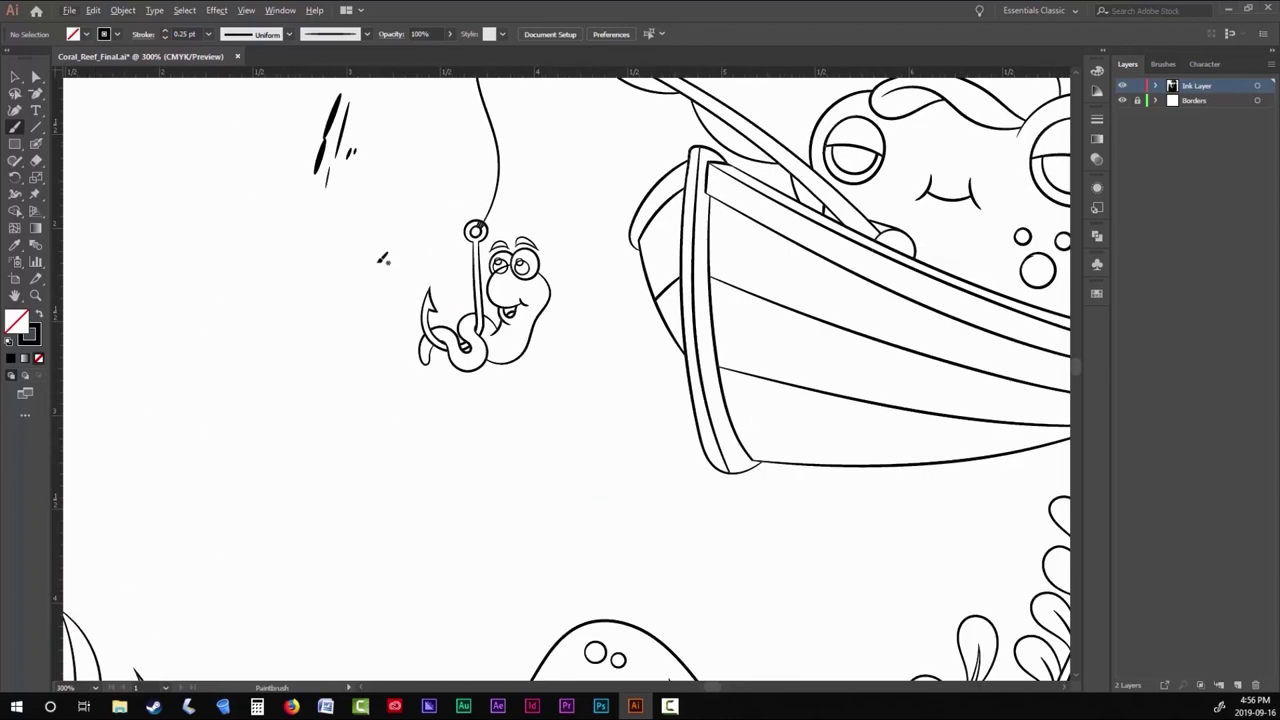
Select all of the line art and expand the brush strokes of the worm's pupils and eyebrows.
key(v)
key(ctrl+a)
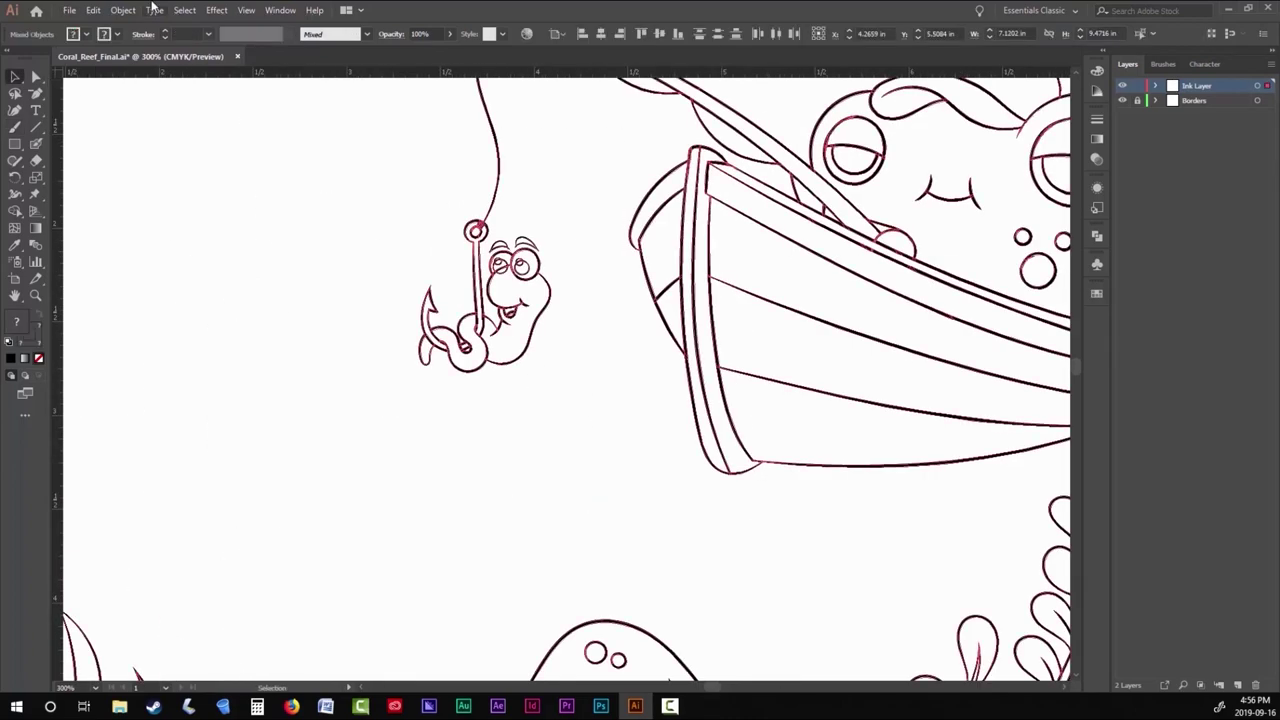
click(122, 10)
click(122, 10)
Delete the overlapping stroke pieces where the highlight circles cross the worm's pupils.
click(600, 237)
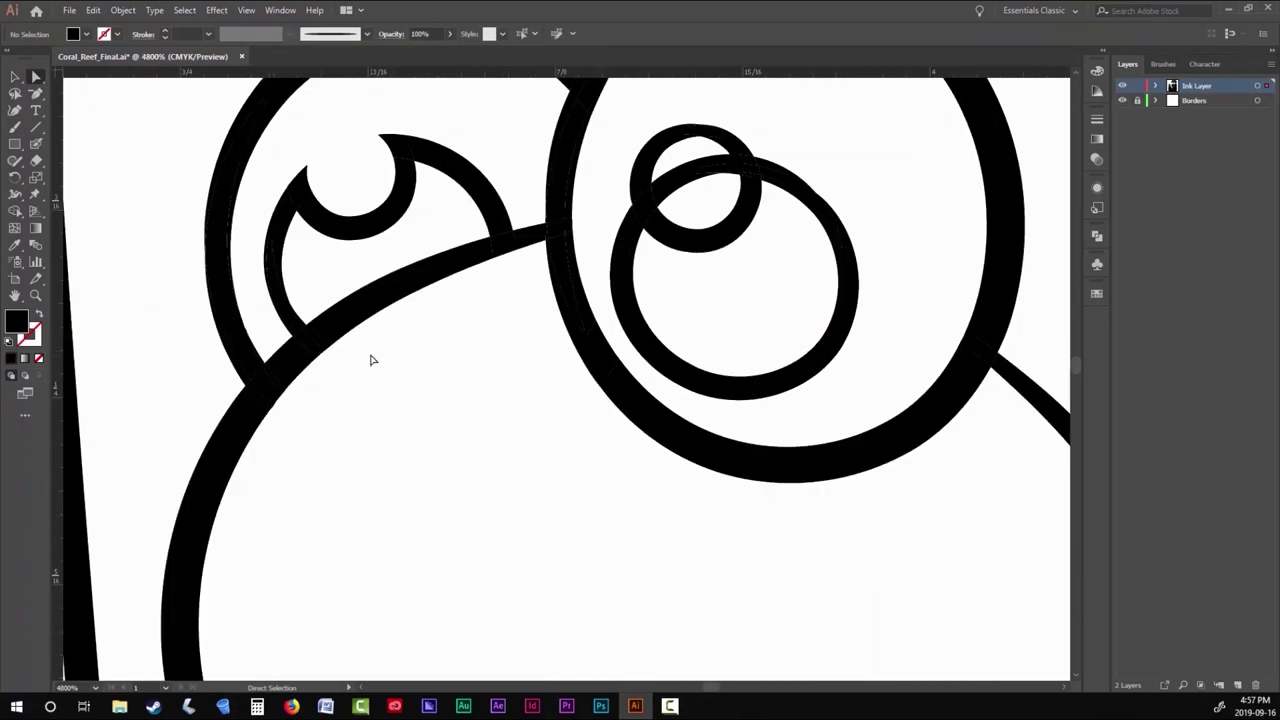
drag(663, 157, 724, 228)
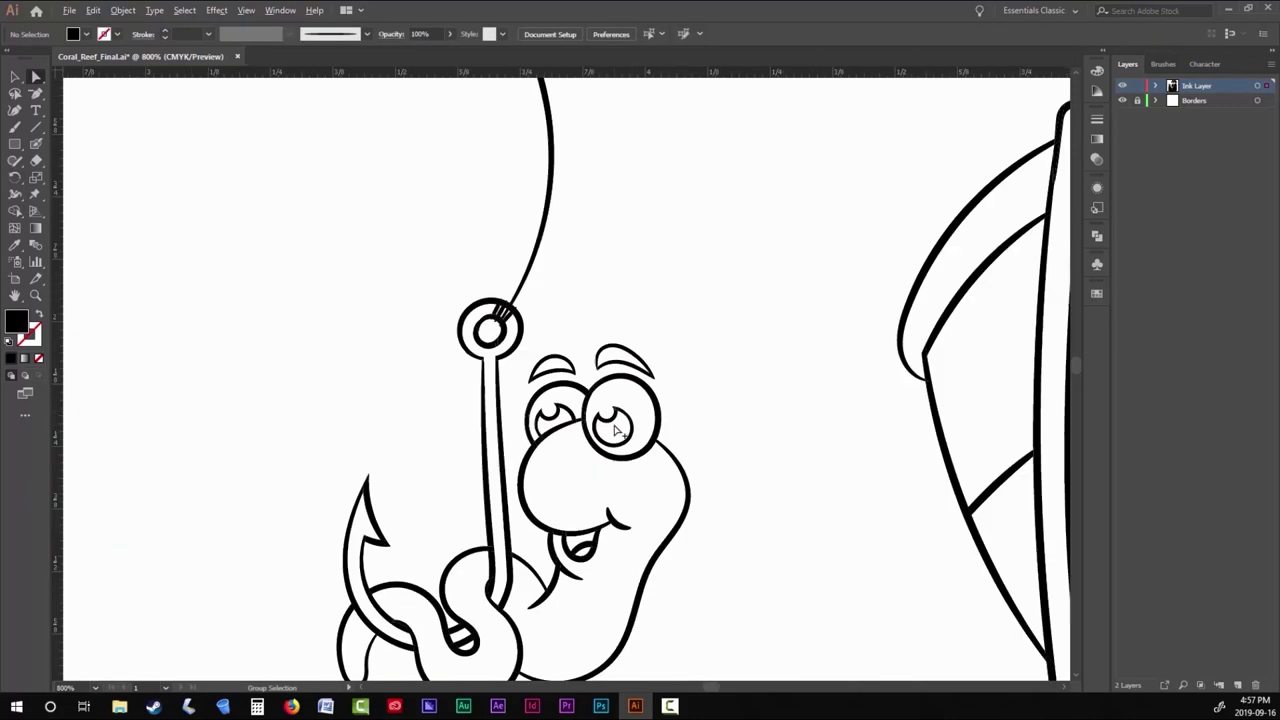
scroll(486, 286, down, 5)
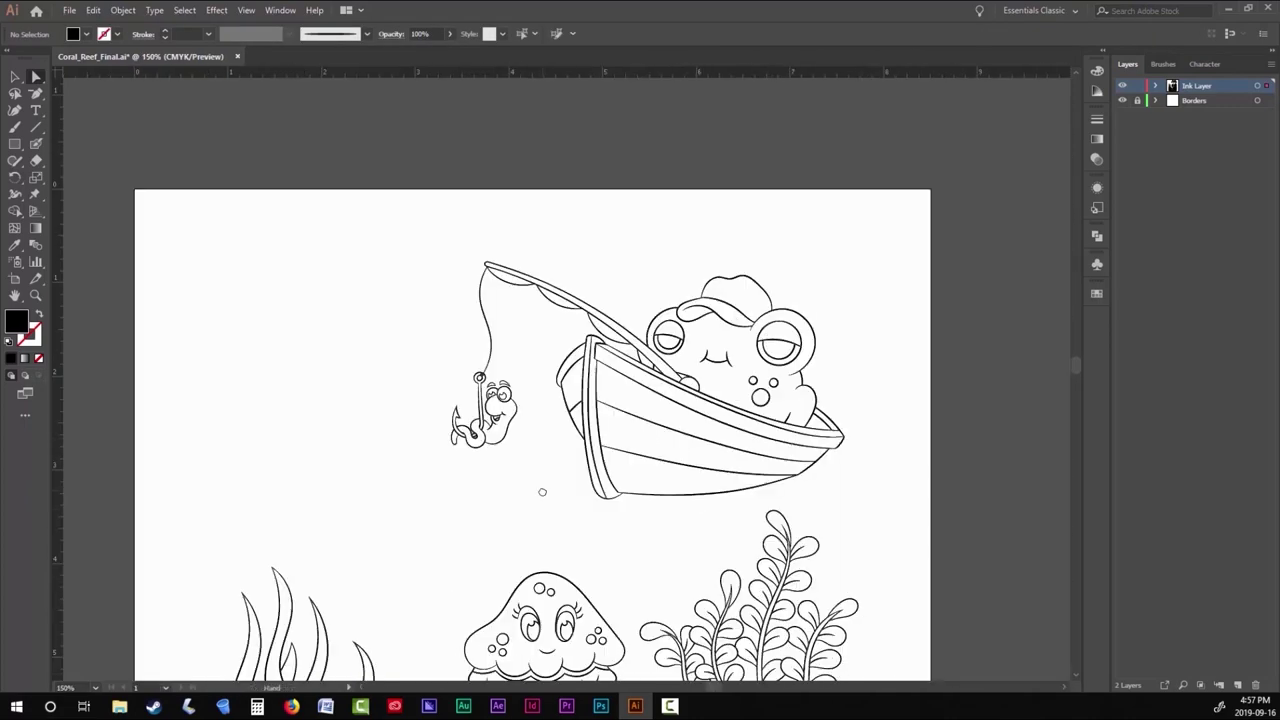
scroll(478, 265, up, 8)
key(ctrl+shift+a)
scroll(478, 265, down, 10)
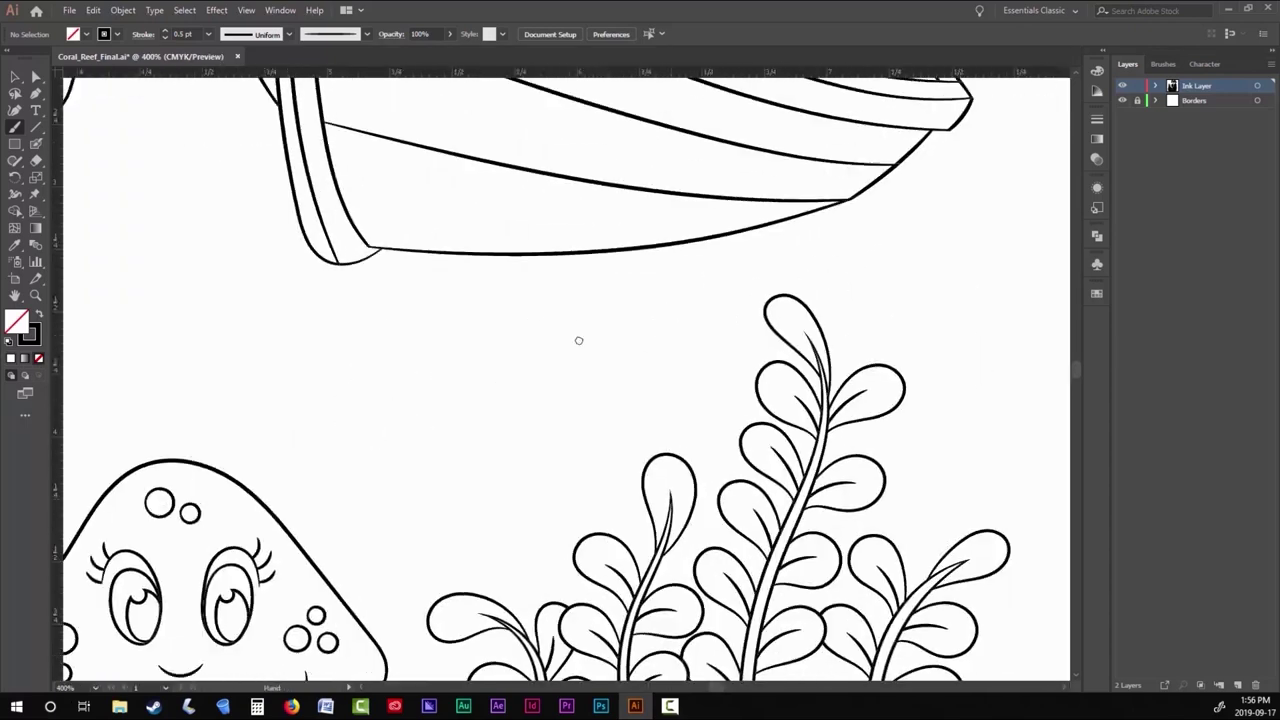
drag(622, 331, 623, 328)
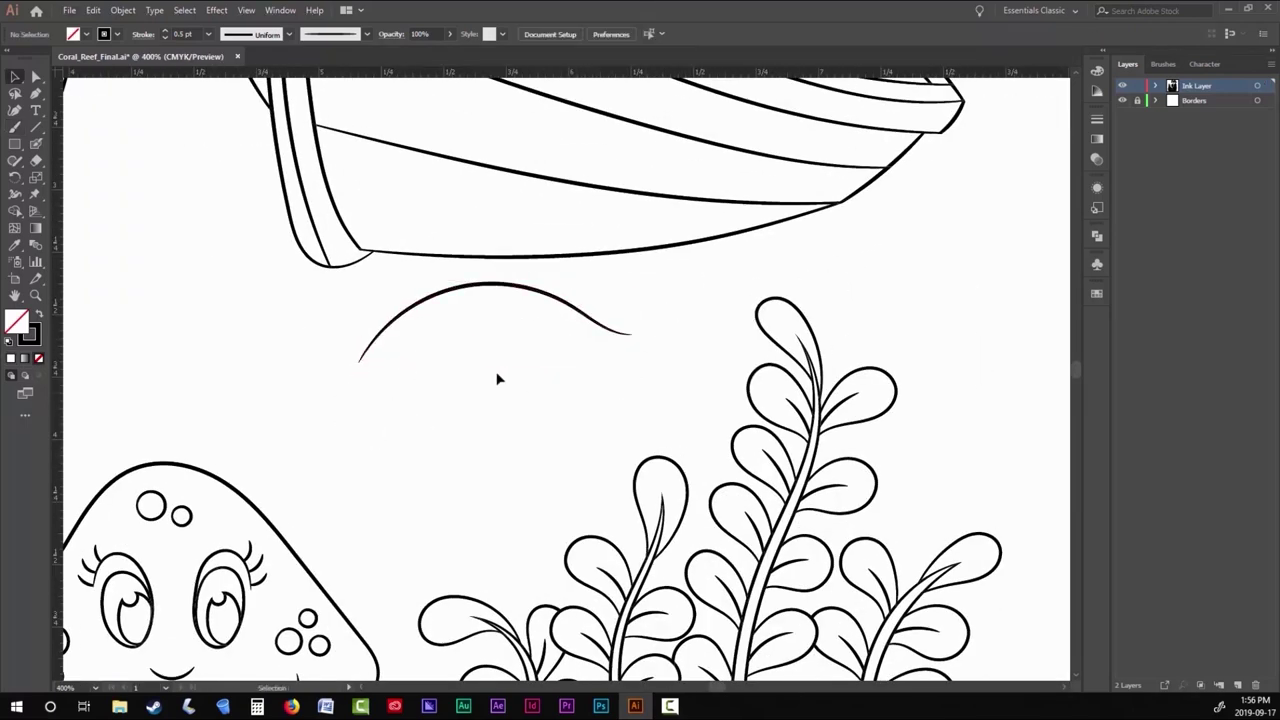
key(ctrl+z)
drag(425, 297, 652, 352)
key(ctrl+z)
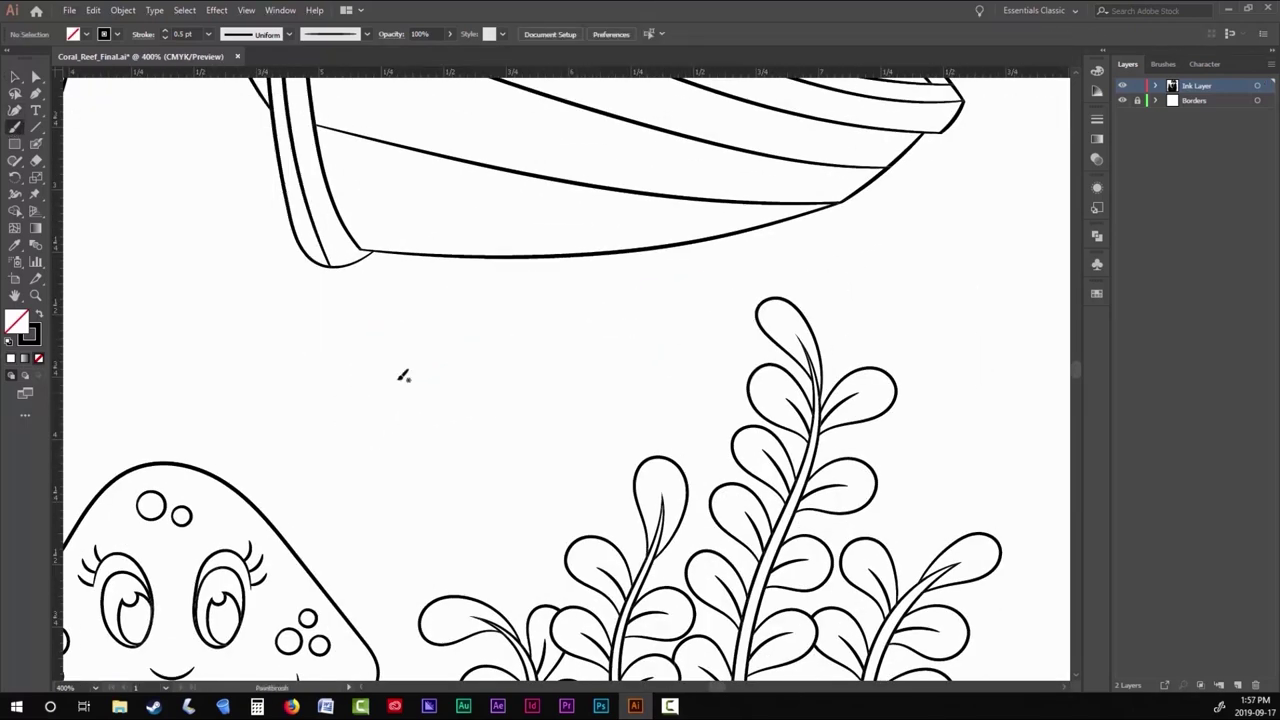
Paint the fish's body beneath the boat from three overlapping 0.5 pt curves and adjust the end anchor of its back curve.
drag(545, 289, 630, 323)
drag(387, 474, 468, 432)
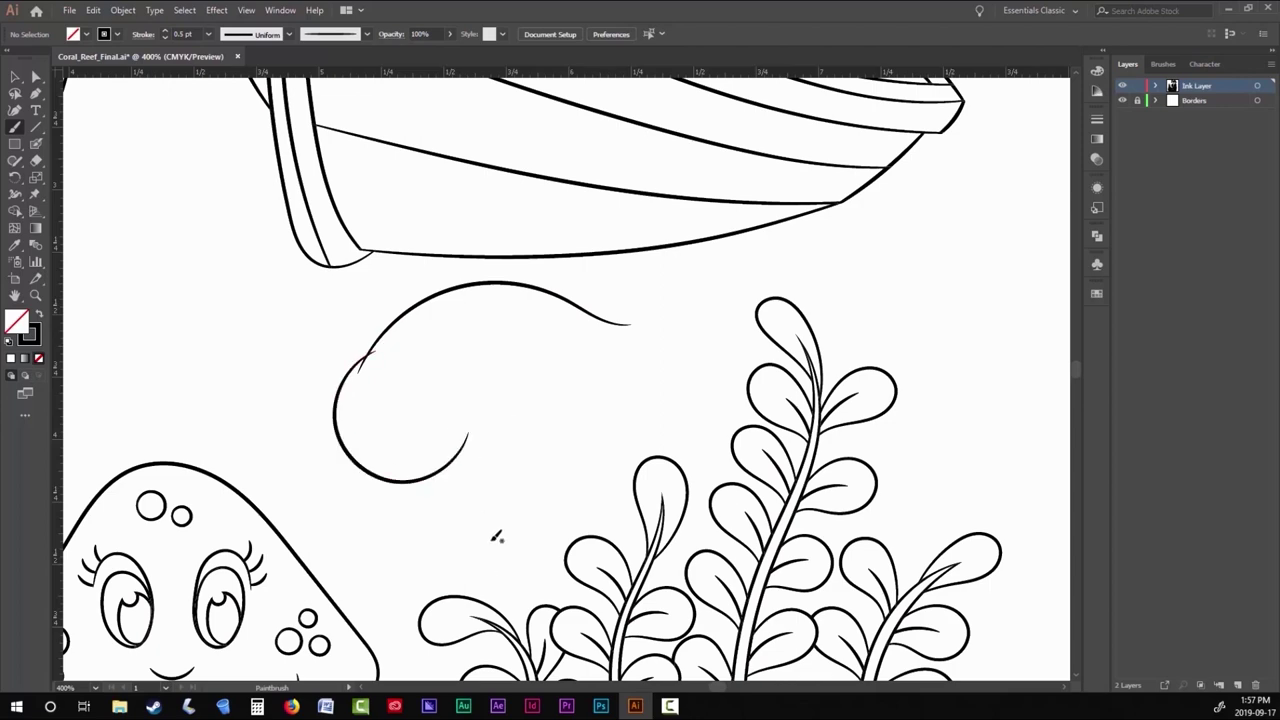
drag(533, 457, 617, 313)
key(ctrl+plus)
key(a)
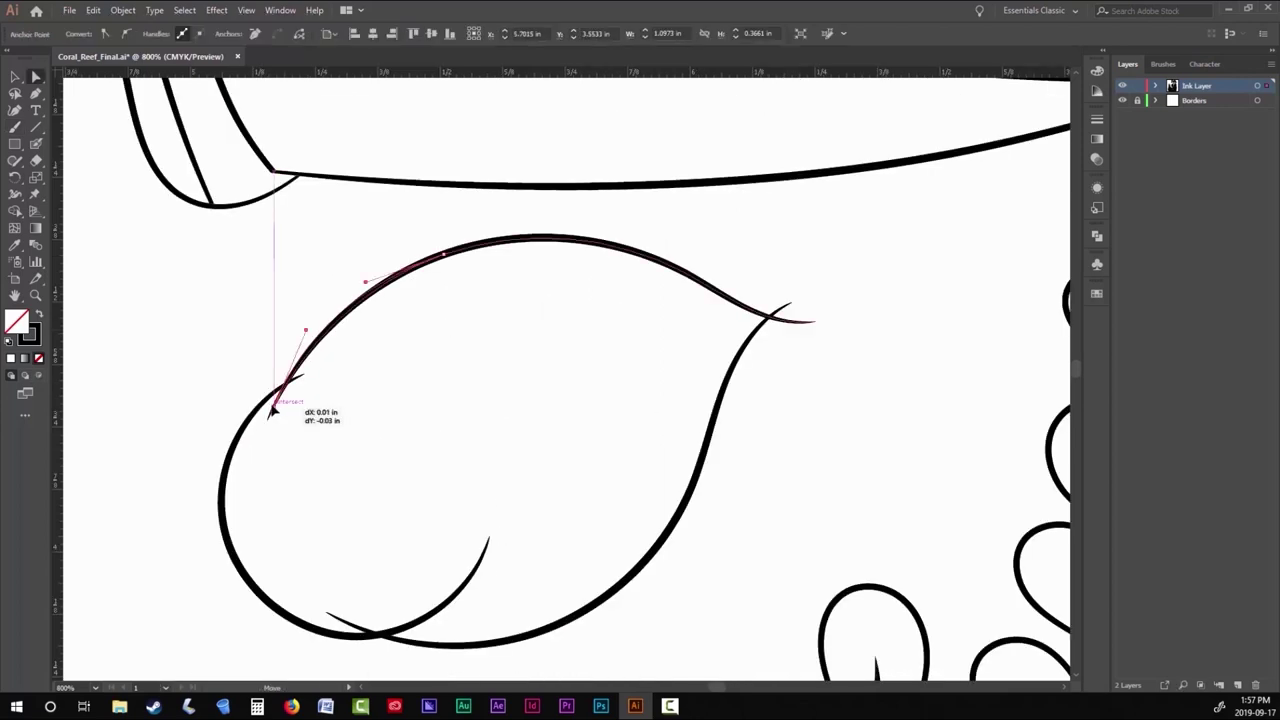
key(ctrl+minus)
Paint the fish's forked tail fin with curved upper and lower lobes in 0.5 pt strokes.
drag(421, 387, 511, 256)
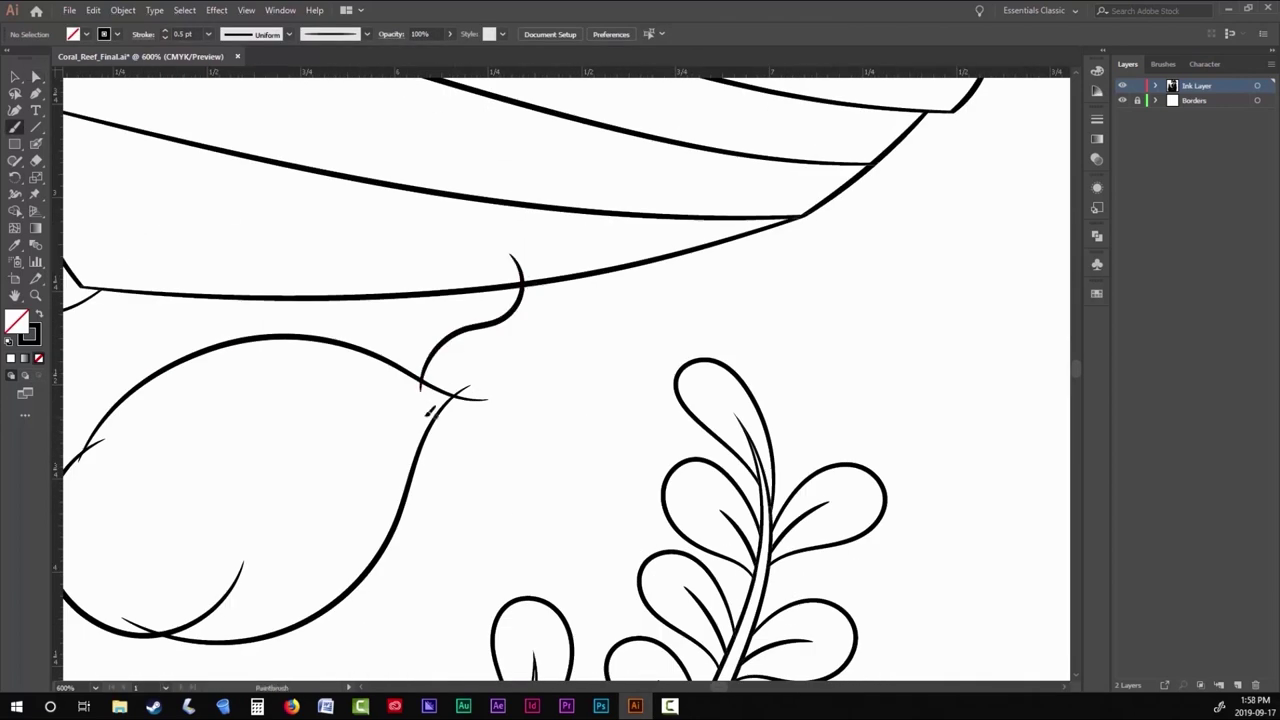
key(ctrl+z)
drag(425, 413, 551, 527)
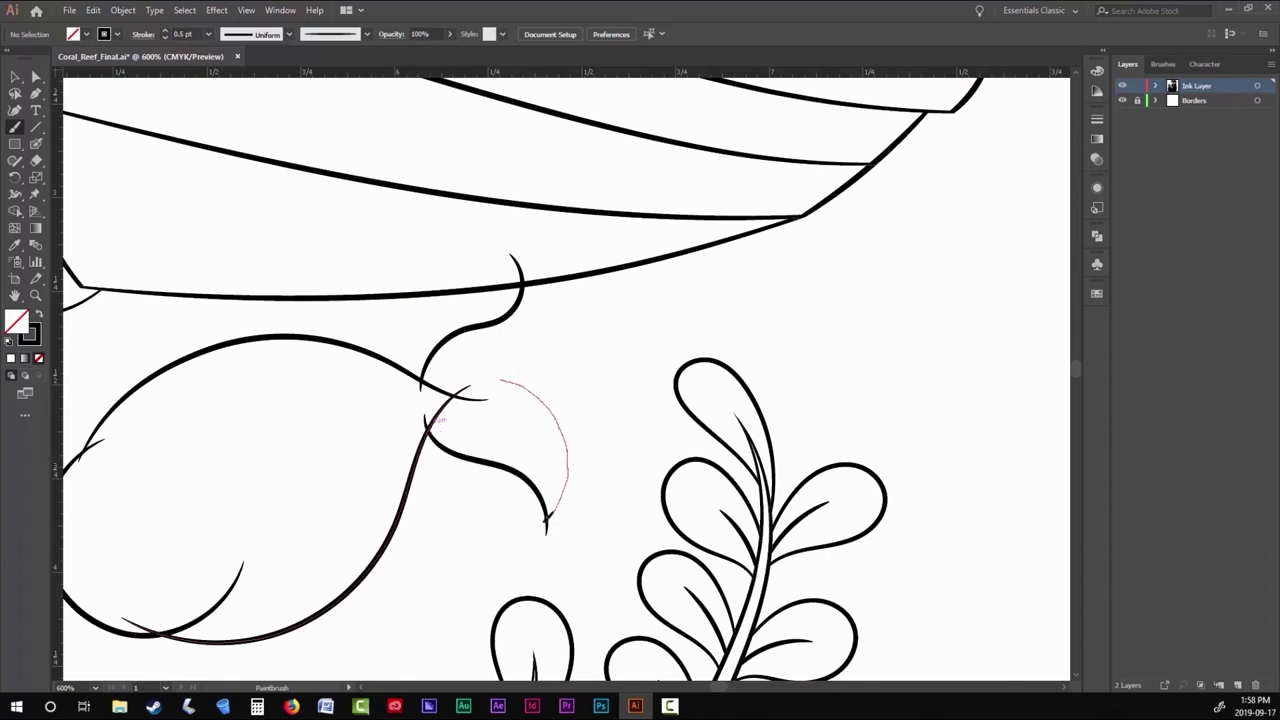
drag(627, 238, 798, 203)
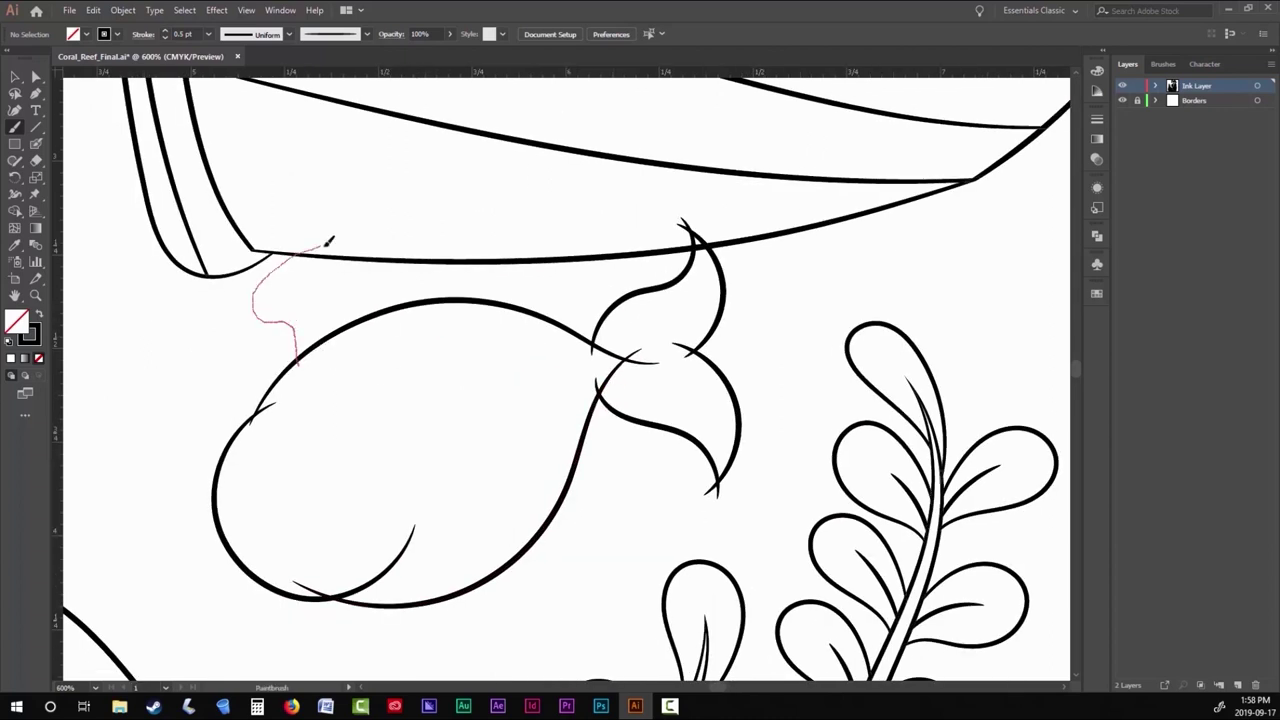
Paint a wavy dorsal fin along the fish's back in 0.5 pt and reshape its front edge where it meets the body.
drag(323, 380, 323, 380)
key(ctrl+plus)
key(ctrl+plus)
key(ctrl+plus)
key(ctrl+plus)
key(ctrl+plus)
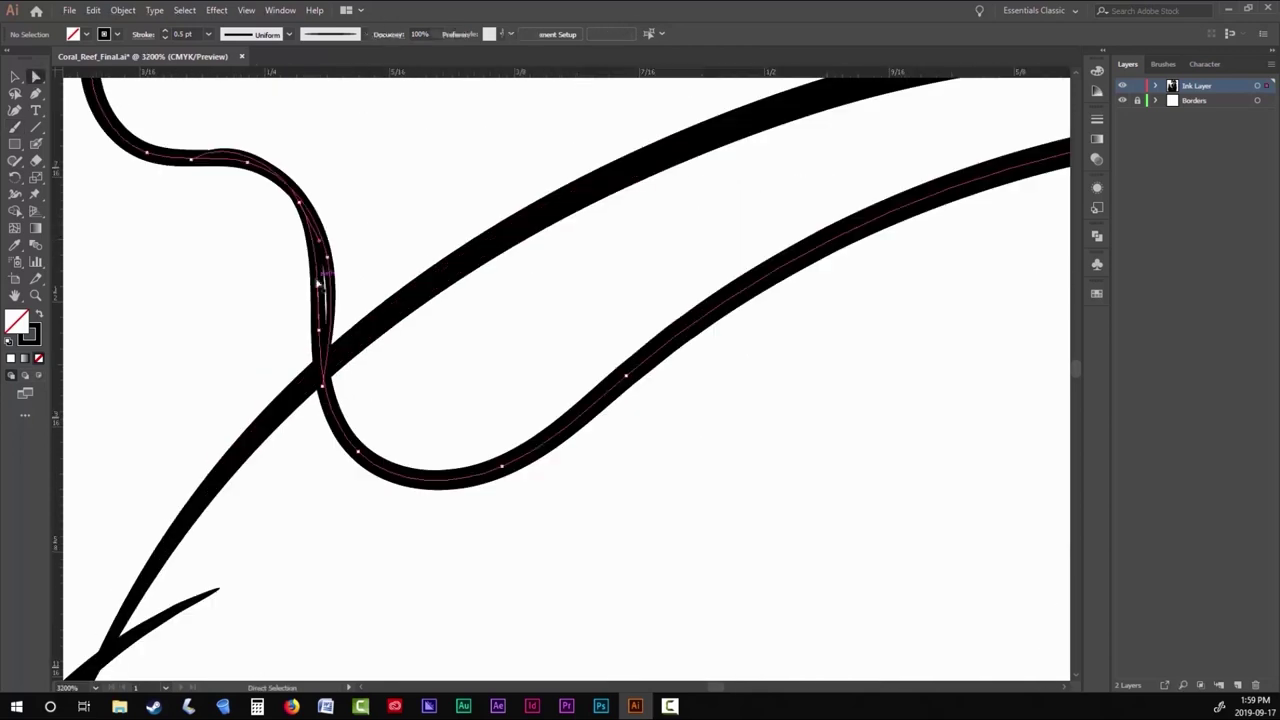
key(a)
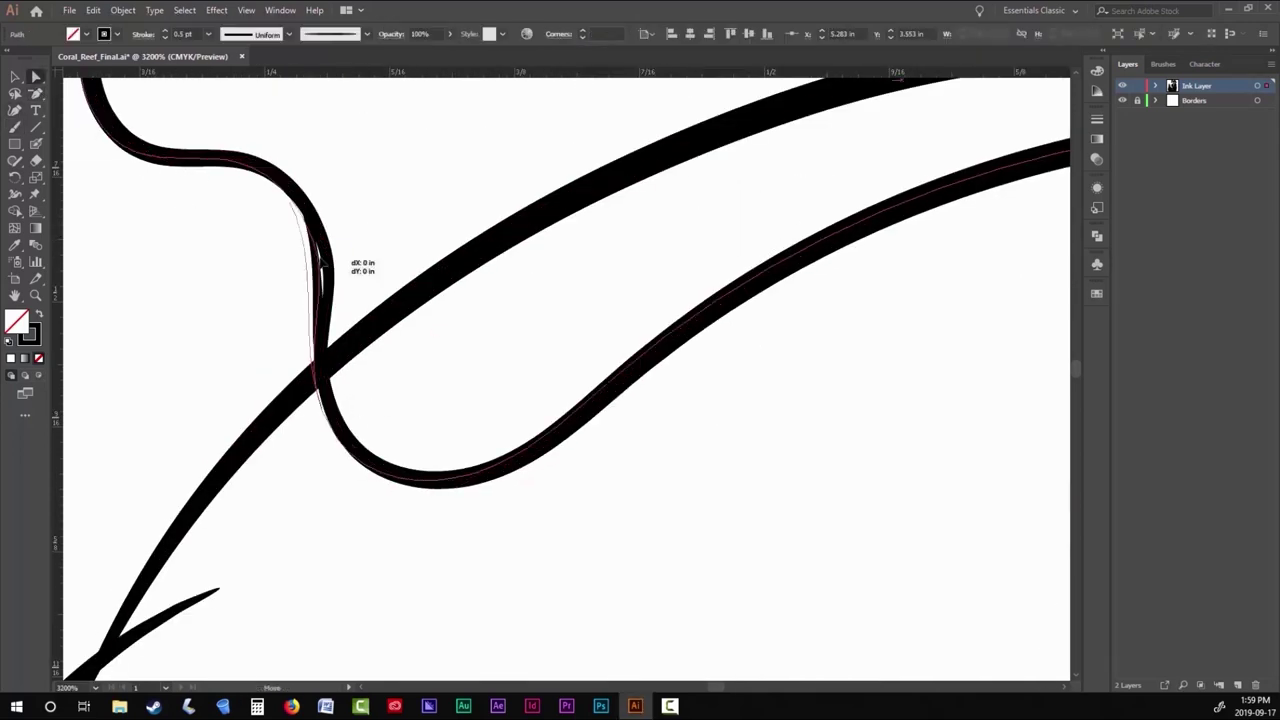
key(ctrl+minus)
key(ctrl+minus)
key(ctrl+minus)
key(ctrl+minus)
key(ctrl+minus)
key(ctrl+minus)
Paint the fish's side fin, belly fin, curved gill line and mouth corner in 0.5 pt strokes.
key(b)
key(ctrl+plus)
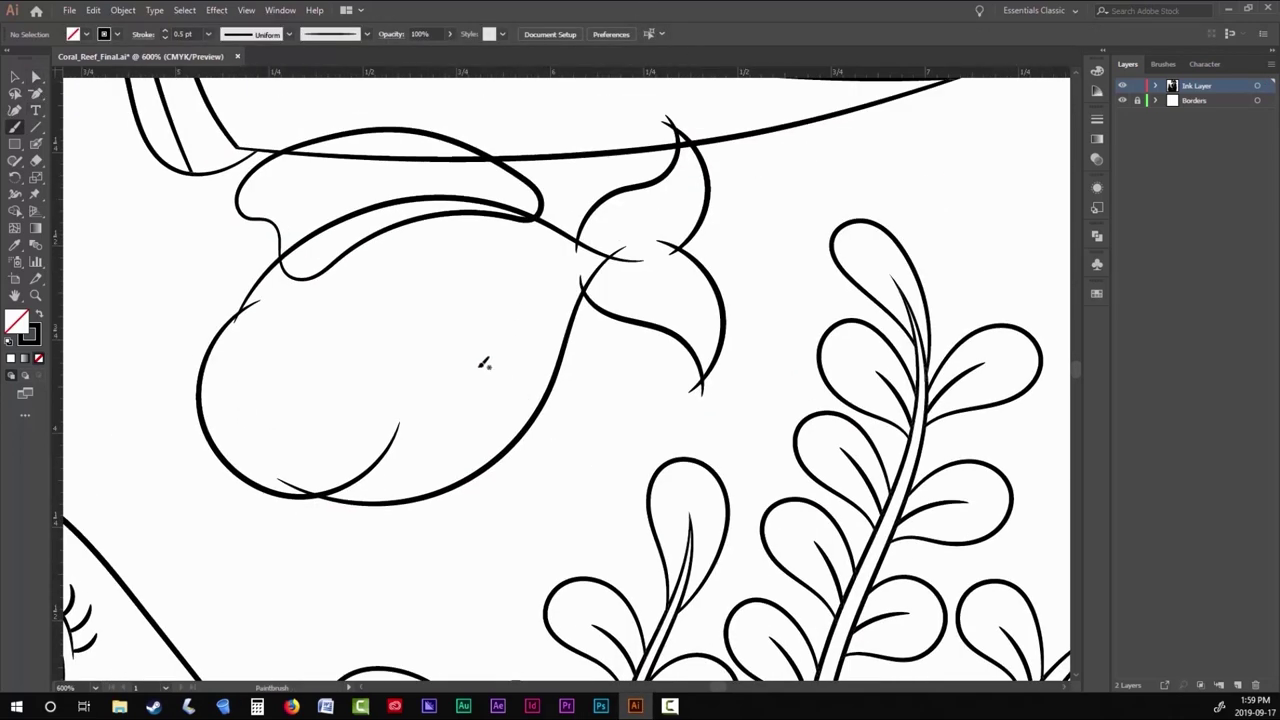
mouse_move(520, 393)
mouse_down()
mouse_move(480, 362)
mouse_move(440, 430)
mouse_up()
drag(457, 586, 413, 530)
mouse_move(336, 449)
mouse_down()
mouse_move(406, 470)
mouse_move(476, 380)
mouse_move(506, 456)
mouse_up()
drag(402, 473, 430, 485)
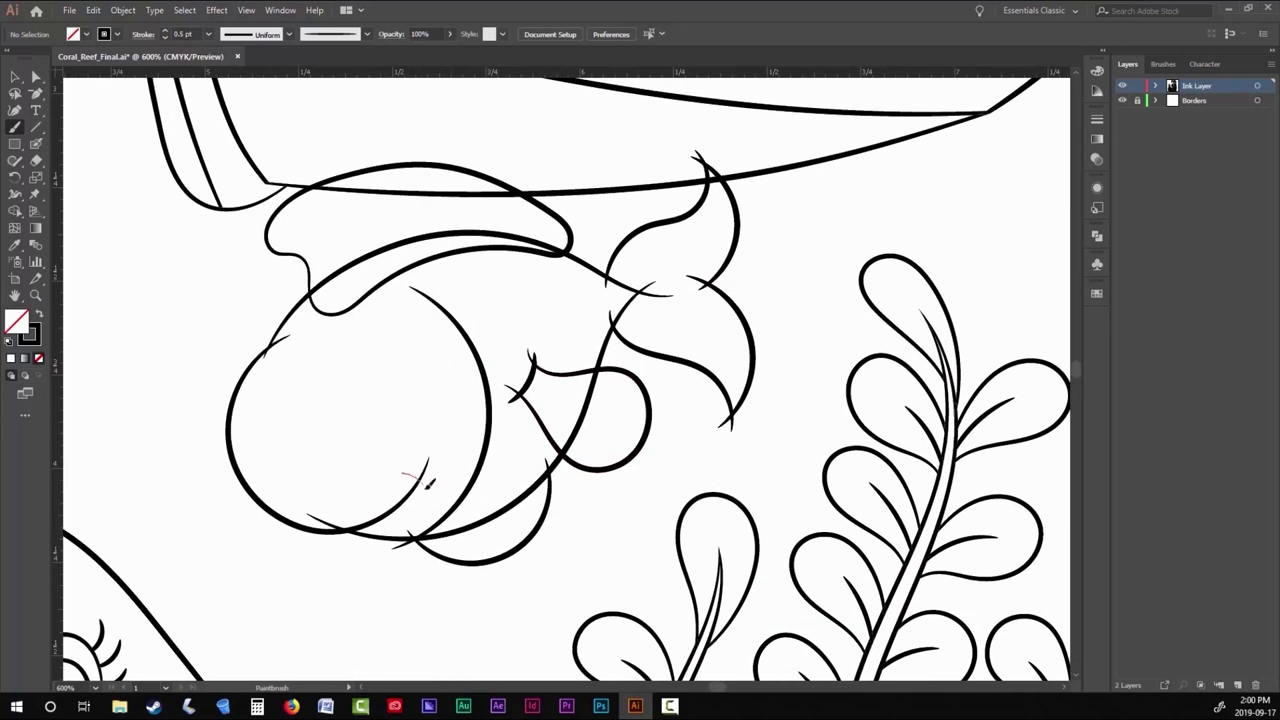
Paint the fish's arched eye with a lower lid, a round pupil and a small highlight circle.
drag(421, 374, 408, 438)
mouse_move(347, 328)
mouse_down()
mouse_move(381, 335)
mouse_move(356, 326)
mouse_up()
scroll(360, 361, up, 2)
key(ctrl+z)
Select all of the line art and expand the brush strokes of the fish's body, fins and face.
scroll(393, 274, down, 4)
key(v)
key(ctrl+a)
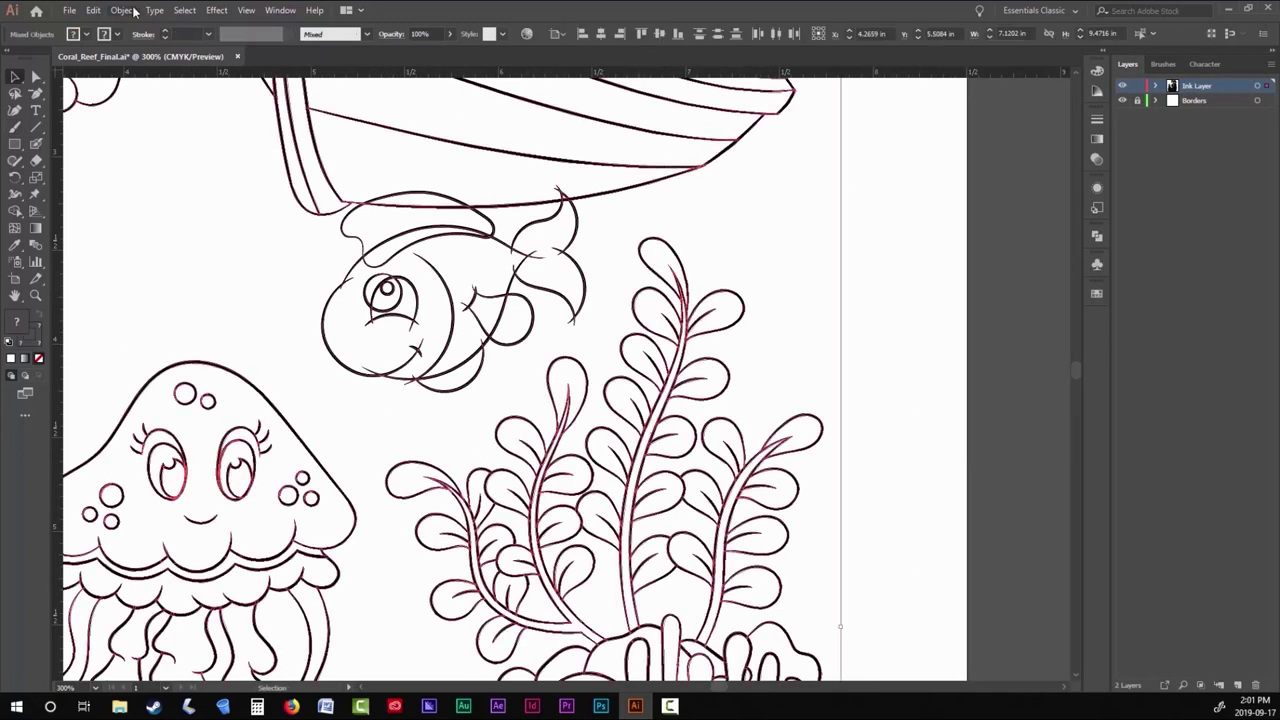
key(a)
click(284, 246)
Delete the overlapping stroke pieces and overhanging ends around the fish's eye, mouth, fins, tail and body.
scroll(571, 451, up, 5)
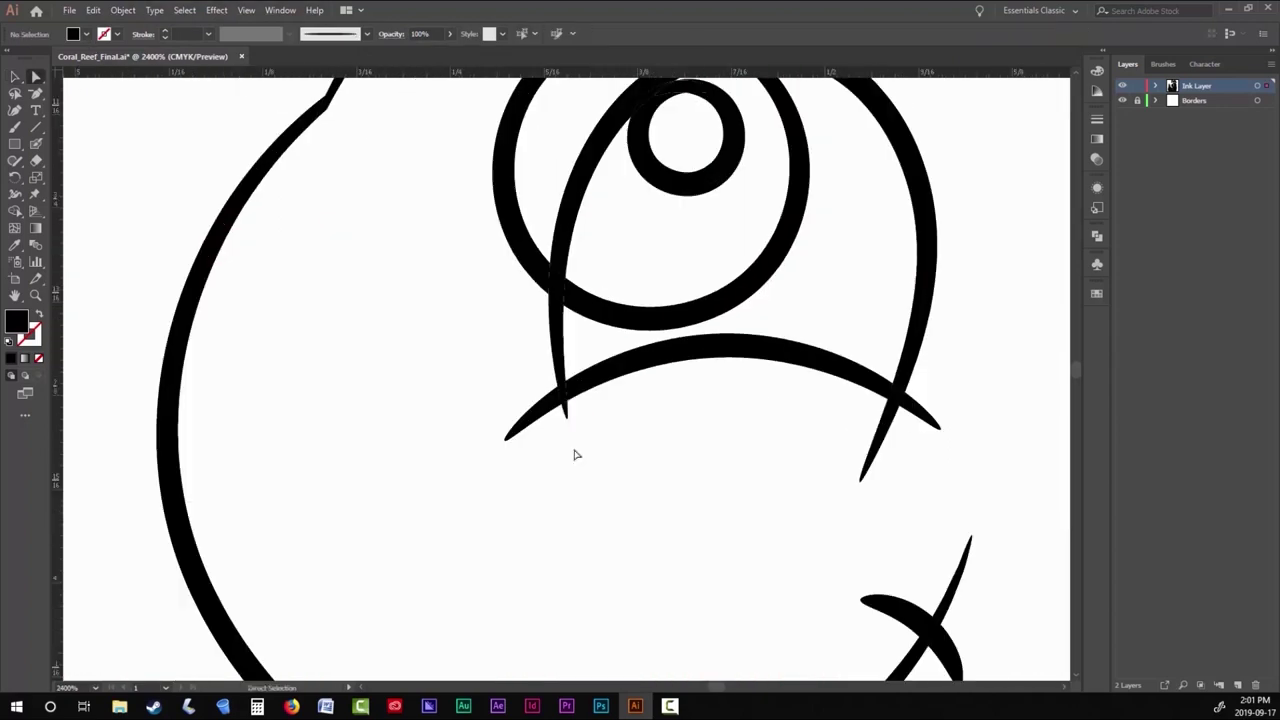
scroll(637, 186, down, 2)
scroll(720, 310, down, 2)
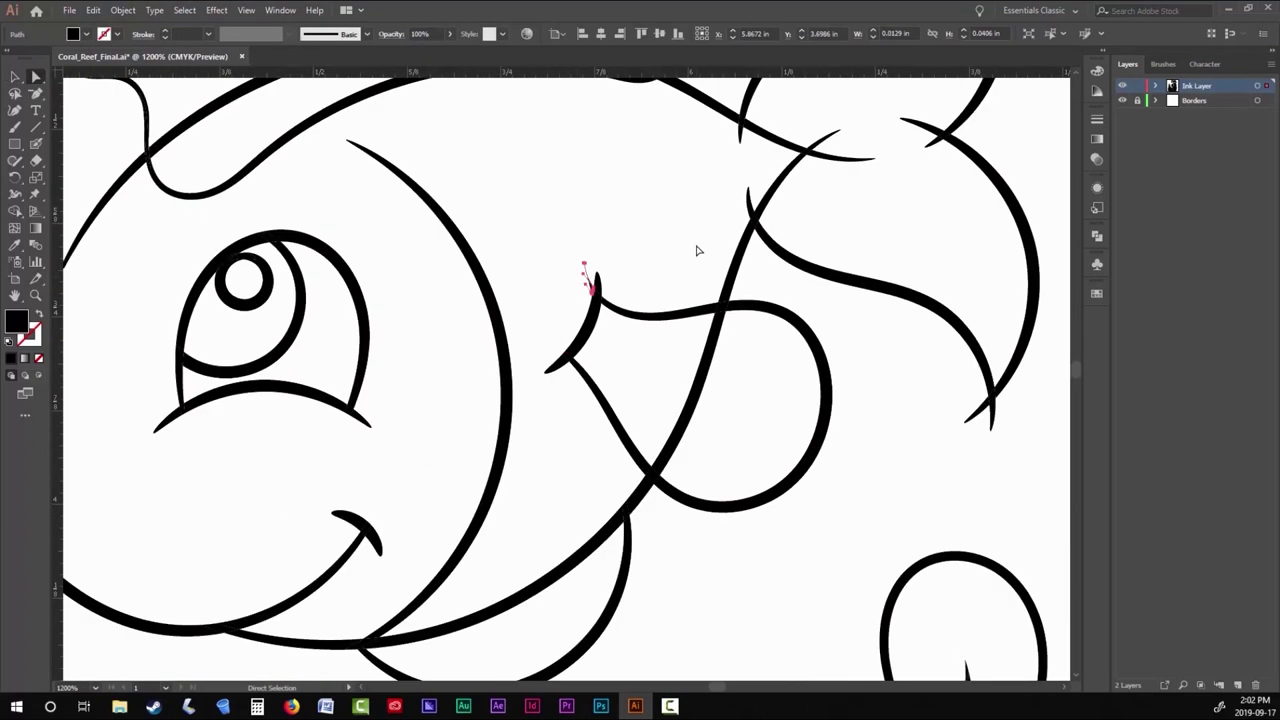
scroll(877, 200, up, 1)
scroll(520, 305, up, 2)
scroll(520, 305, down, 6)
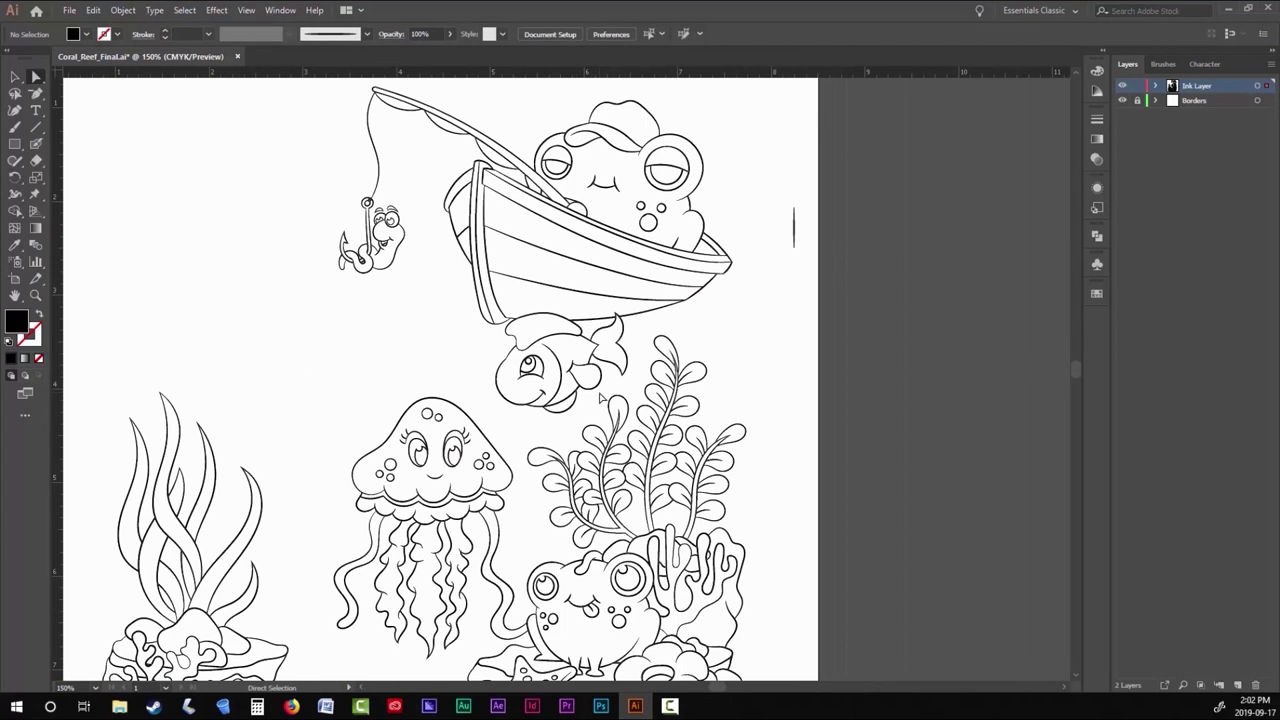
Test the brush beside the drawing, then paint one large and three small round spots near the fish's tail in 0.4 pt strokes.
key(b)
drag(808, 185, 806, 225)
scroll(808, 205, up, 1)
scroll(515, 370, up, 5)
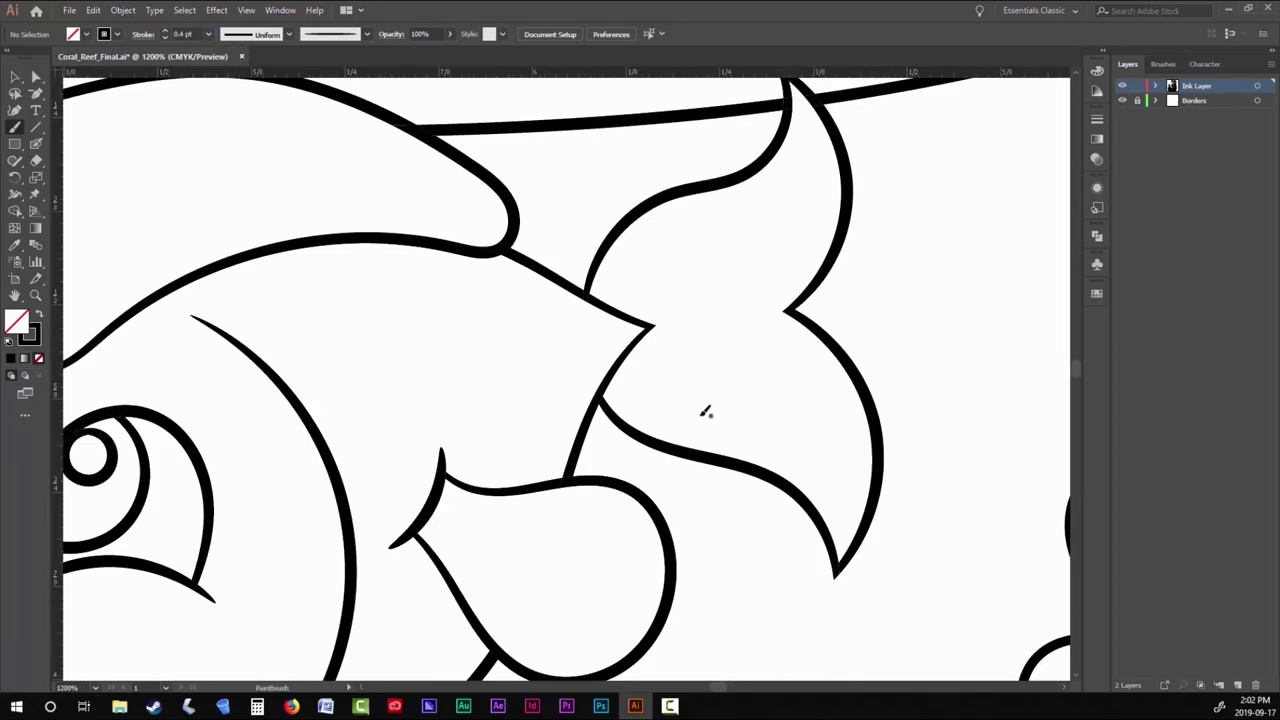
drag(445, 372, 396, 342)
drag(469, 319, 472, 296)
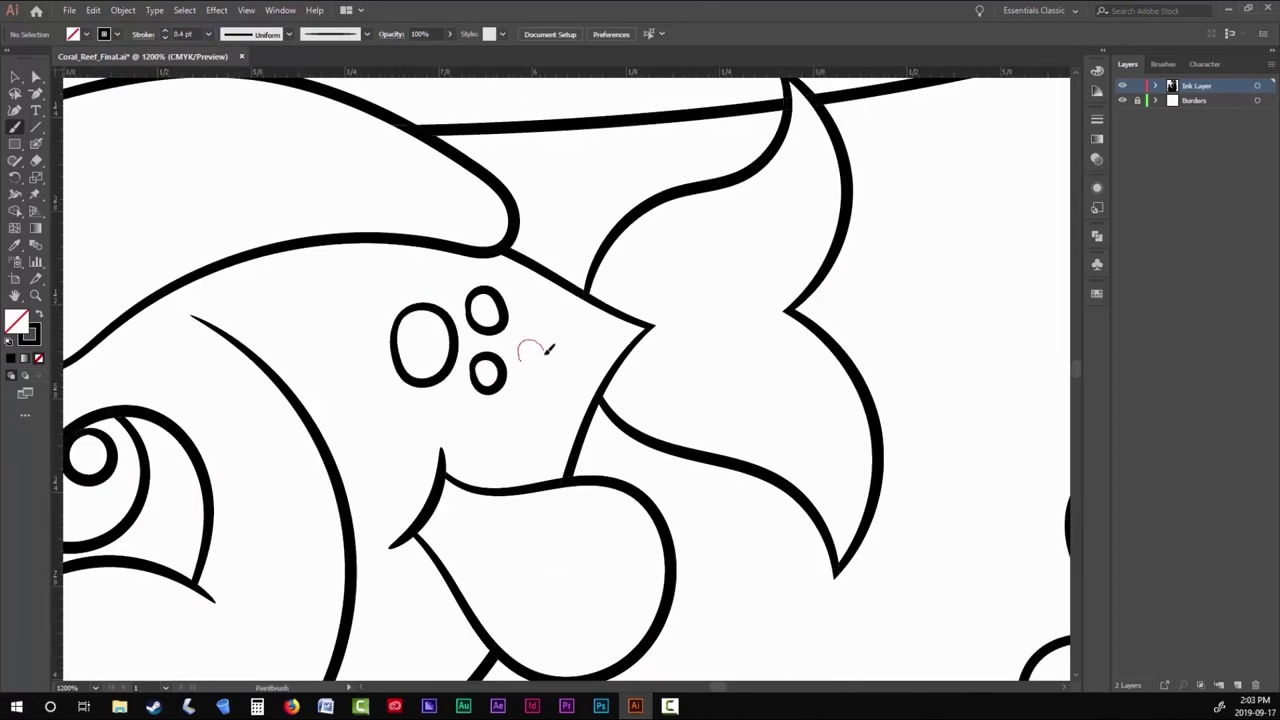
drag(548, 348, 544, 342)
Paint thin curved ray lines across the fish's dorsal, belly, side and tail fins in 0.25 pt strokes.
scroll(544, 342, down, 5)
scroll(292, 192, up, 3)
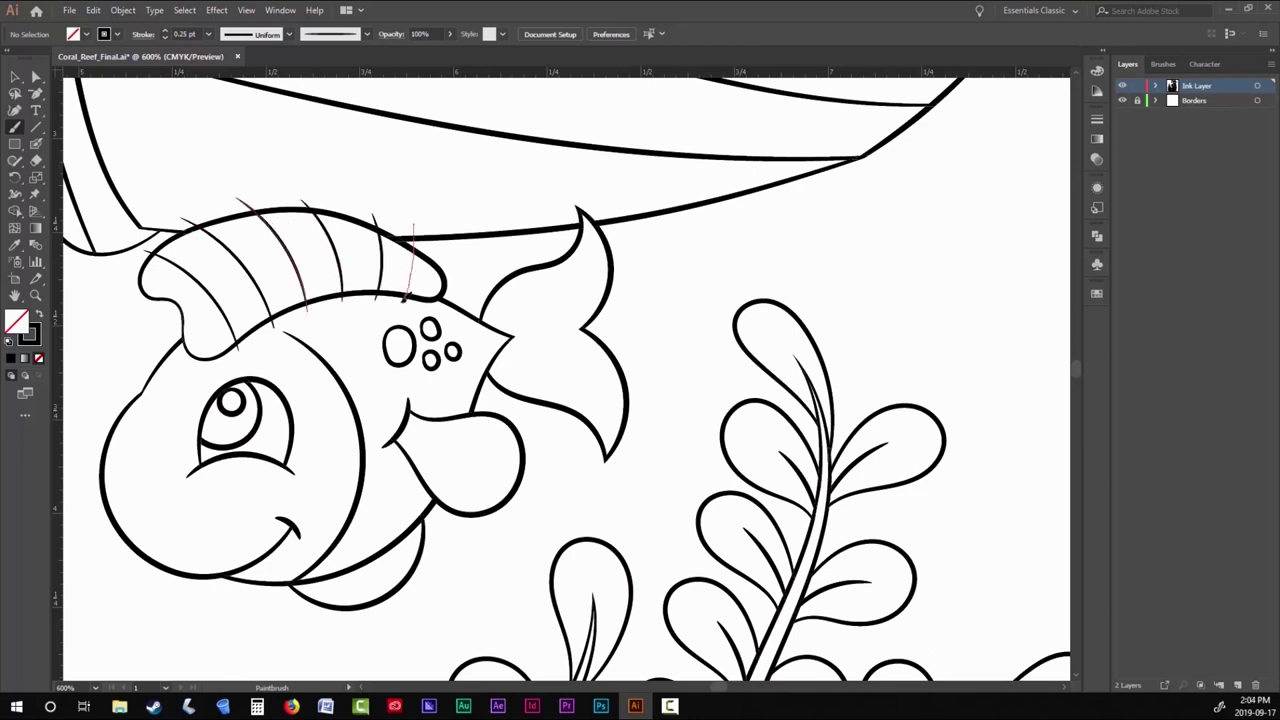
drag(332, 565, 282, 455)
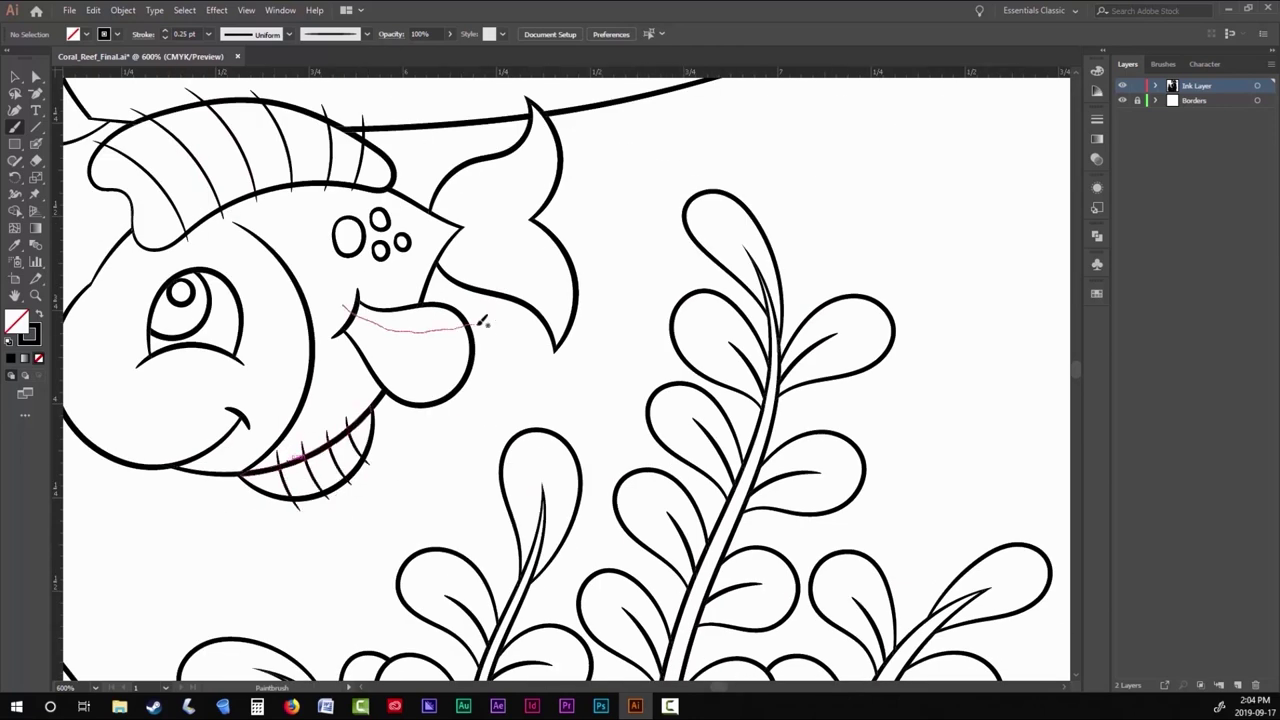
drag(517, 326, 453, 491)
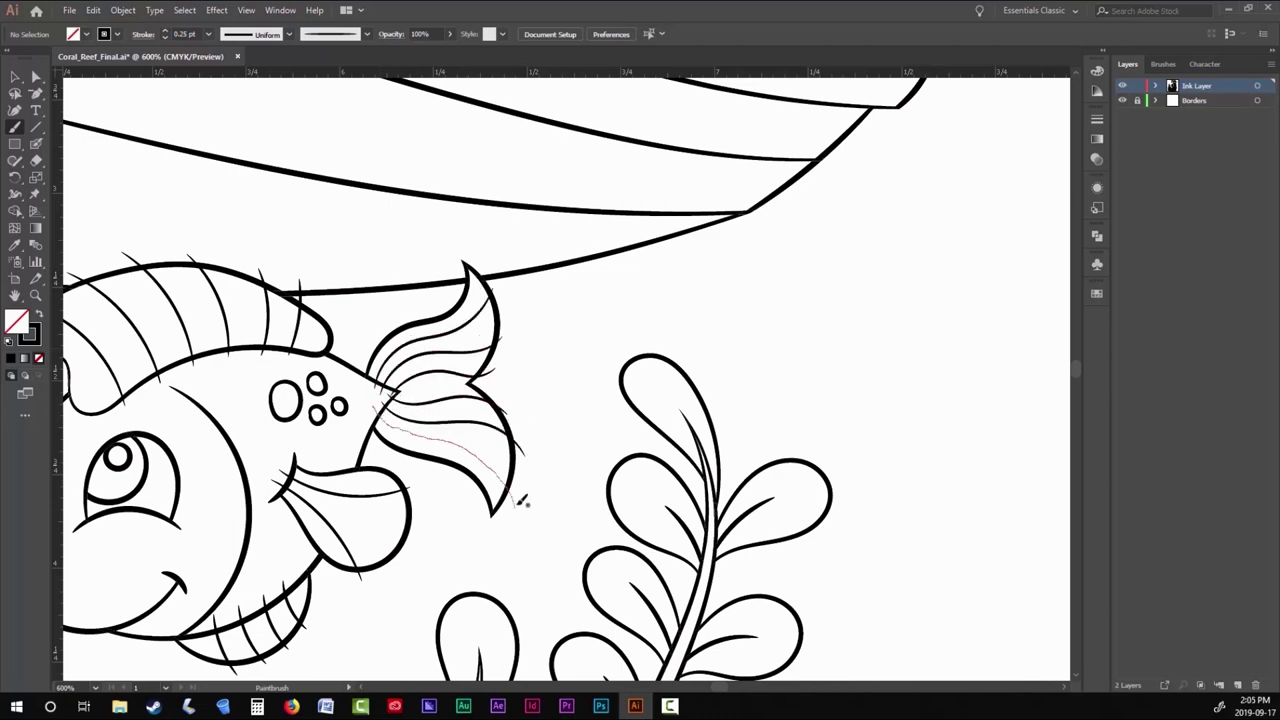
Select all of the line art and expand the fish's spots and fin rays using Live Paint.
key(ctrl+0)
key(v)
key(ctrl+a)
click(123, 11)
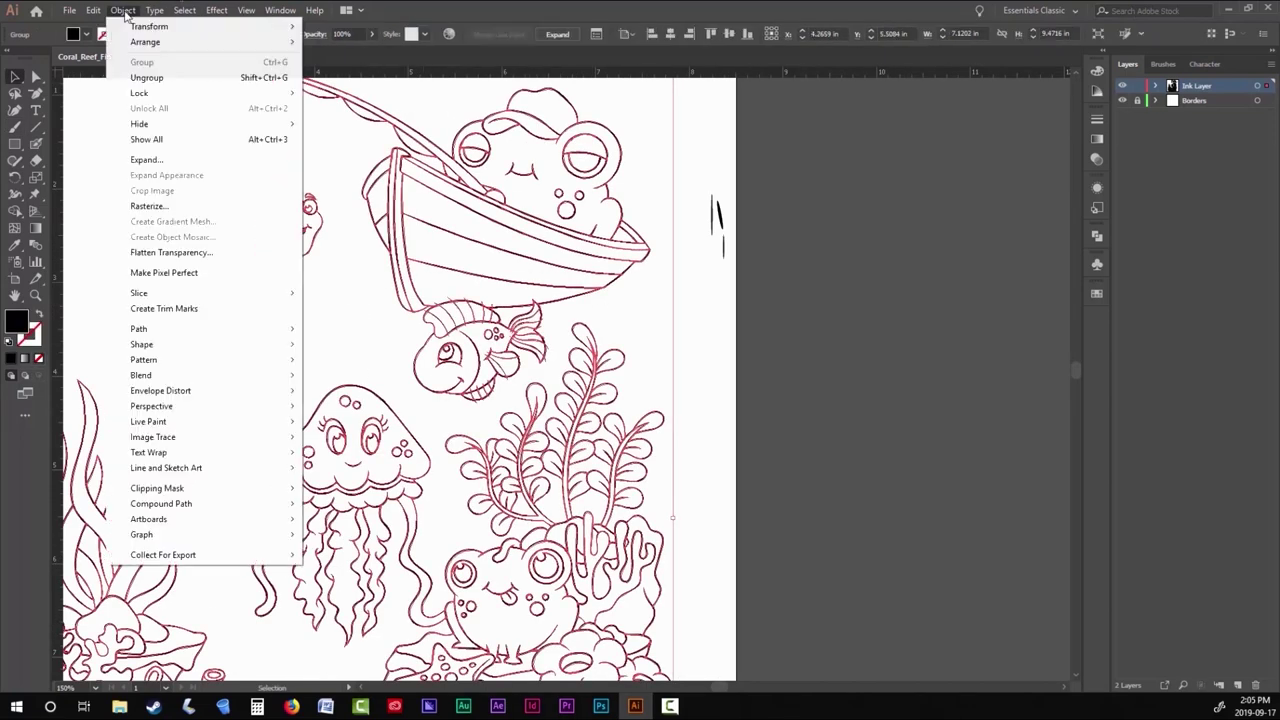
click(330, 421)
Delete the ray line ends that stick out past the outlines of the fish's fins and tail.
scroll(420, 337, up, 5)
key(a)
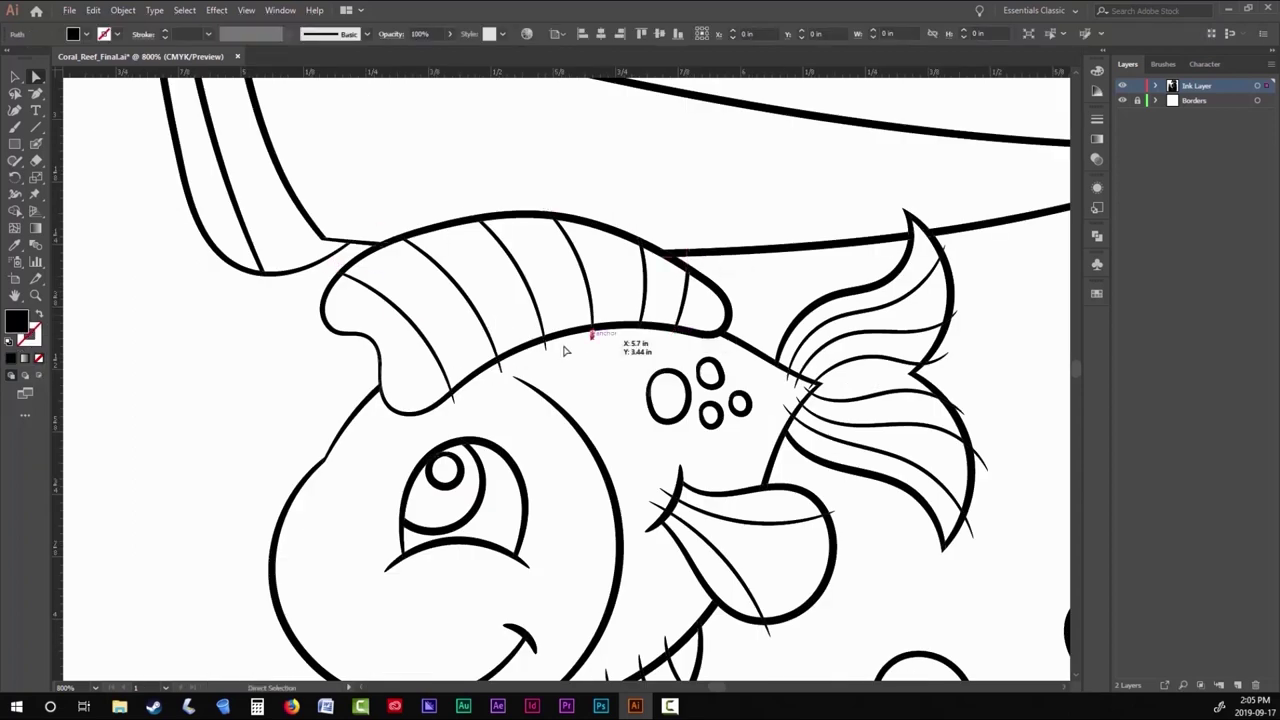
scroll(877, 489, down, 4)
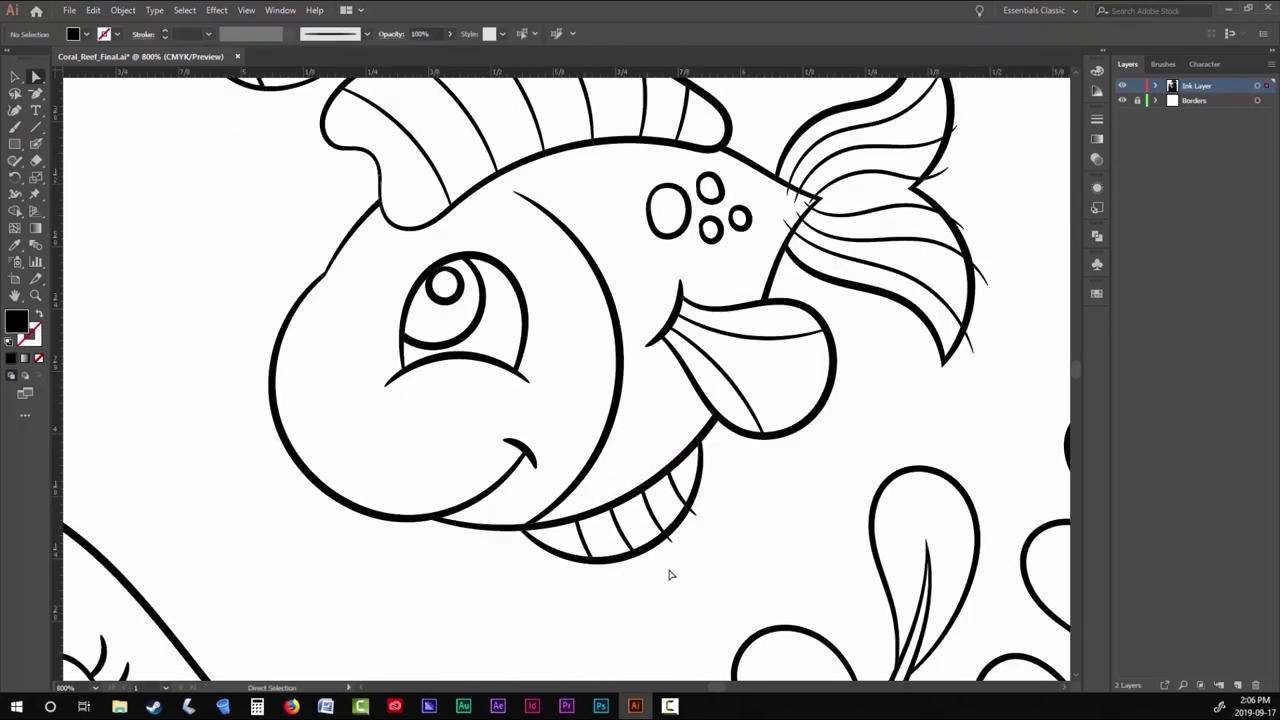
scroll(960, 486, up, 4)
scroll(790, 383, up, 2)
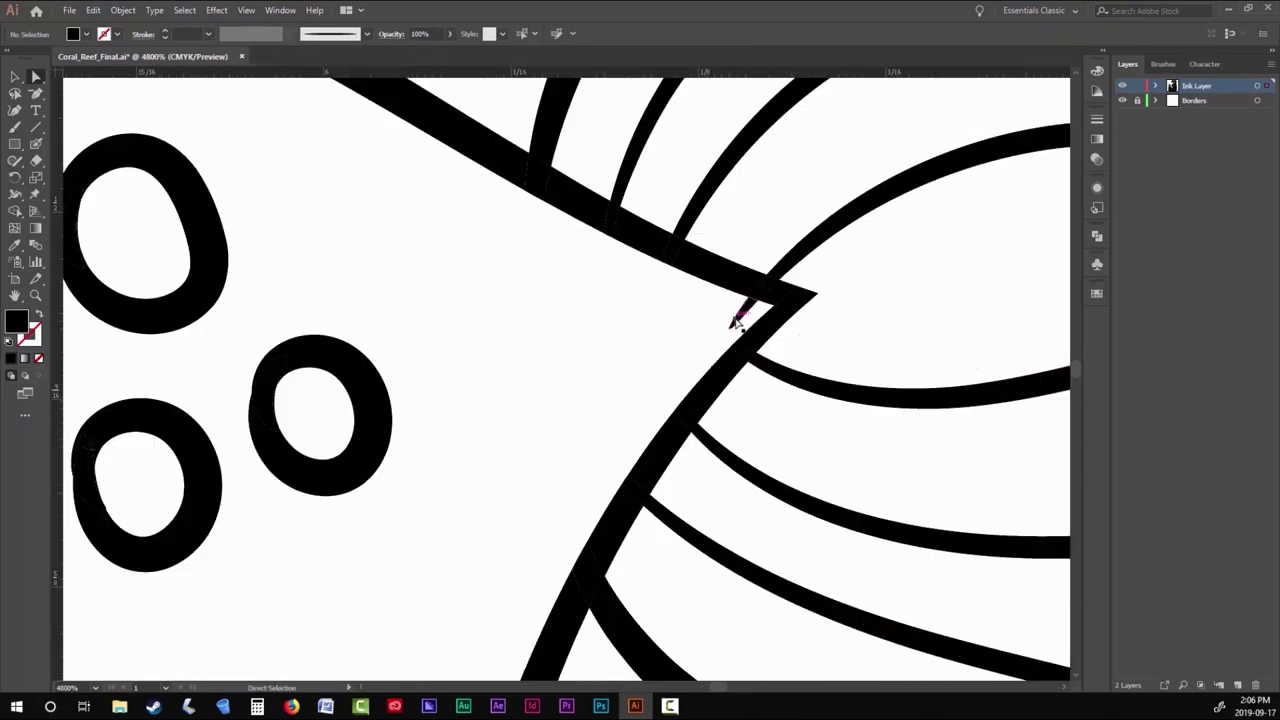
scroll(737, 309, down, 7)
Paint a domed curve with a wavy lower edge above the seaweed on the page's left side in 0.5 pt strokes.
click(16, 128)
scroll(248, 373, up, 3)
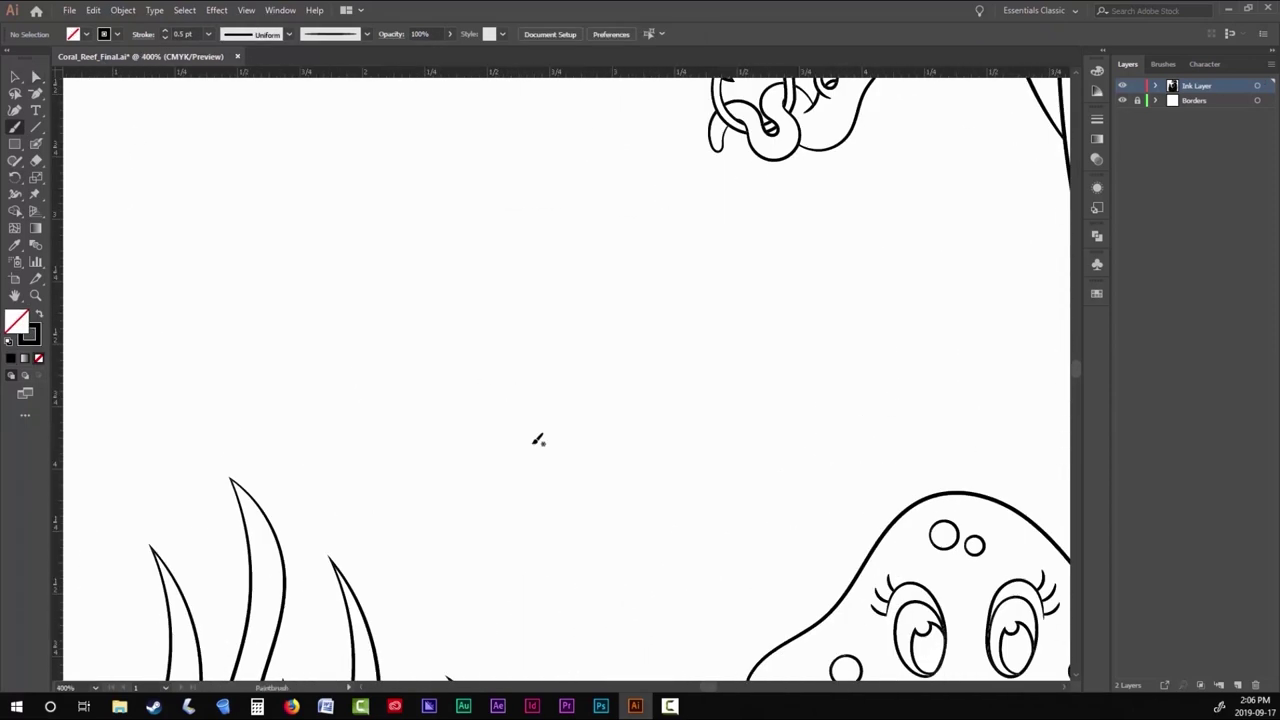
drag(514, 247, 630, 370)
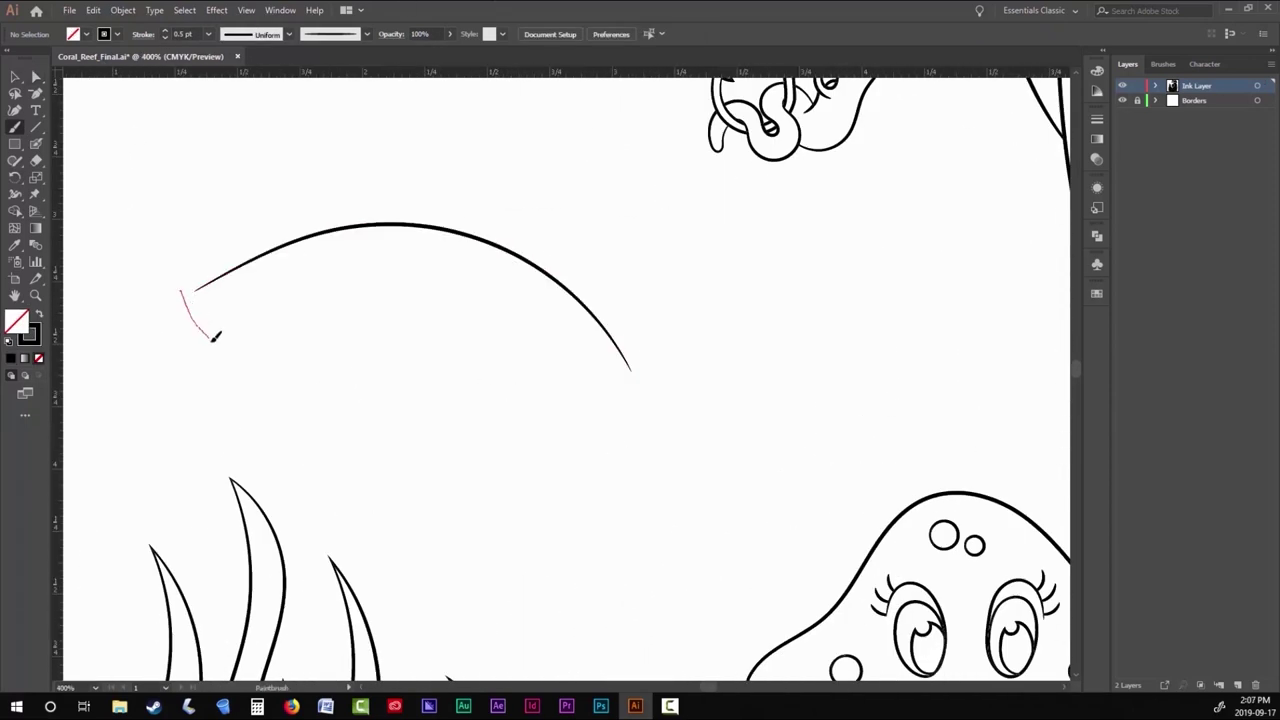
drag(474, 372, 630, 352)
scroll(430, 310, up, 3)
scroll(165, 303, down, 1)
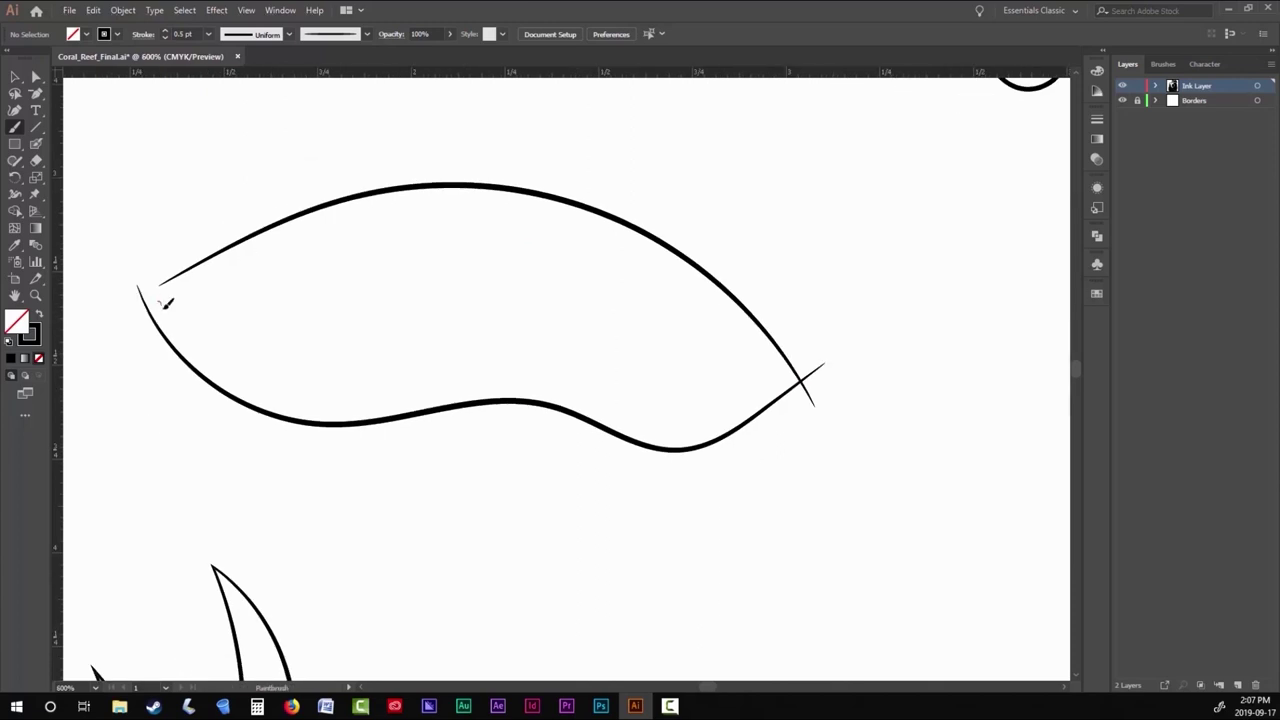
Paint a second wavy line just inside the domed shape's lower edge and reshape the outer line's right end.
drag(778, 385, 800, 390)
scroll(805, 395, down, 3)
scroll(809, 397, up, 3)
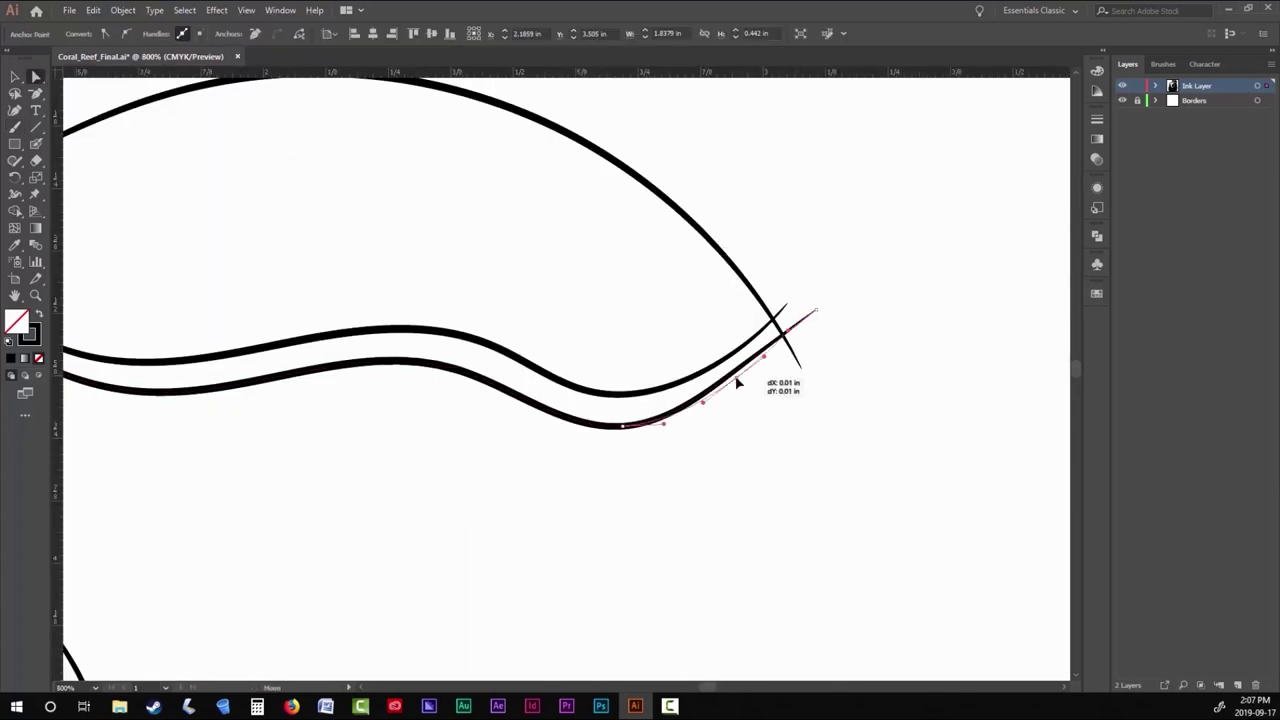
scroll(737, 380, down, 2)
key(a)
key(ctrl+equal)
key(ctrl+equal)
key(ctrl+equal)
Paint a short rounded 0.5 pt curve joining the domed shape's top and lower edges at the left tip.
click(15, 128)
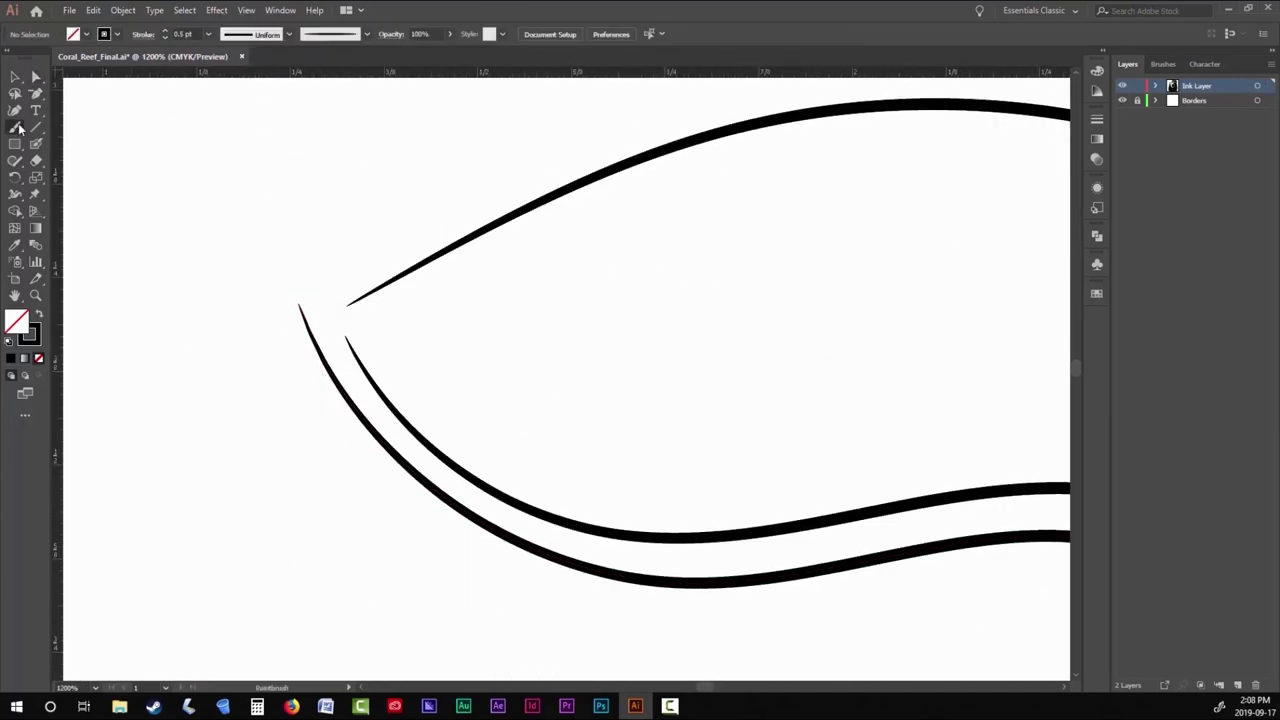
drag(407, 477, 408, 478)
scroll(617, 418, down, 5)
scroll(677, 237, up, 5)
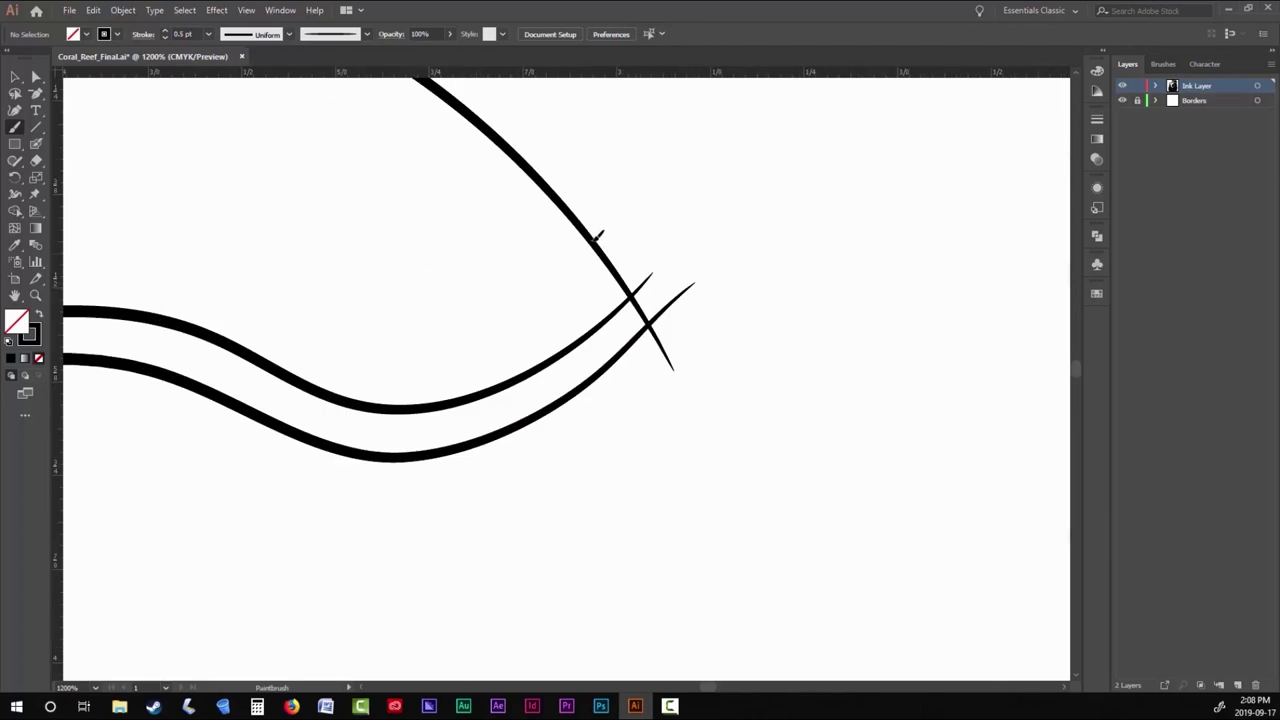
Select the domed shape's strokes and expand them using Live Paint.
scroll(784, 296, down, 4)
key(v)
click(764, 305)
click(123, 9)
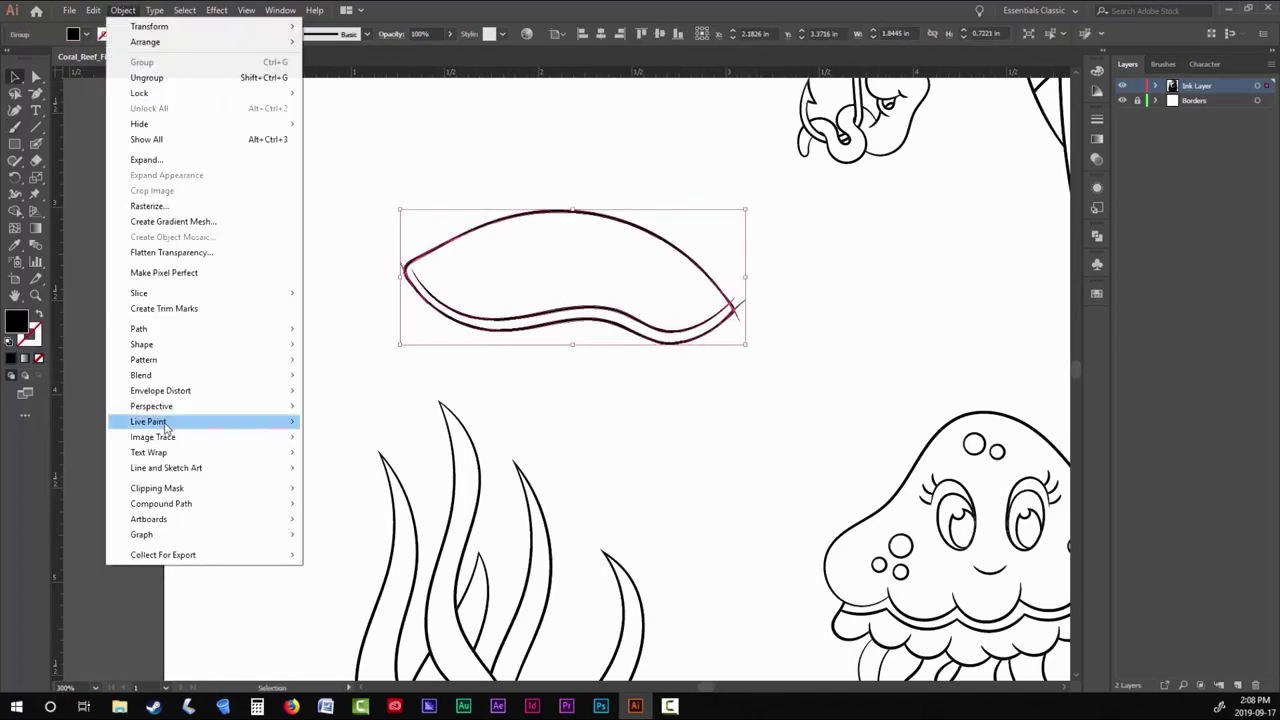
click(740, 306)
Trim the overlapping line ends on the expanded domed shape and reshape the outer edge of its left tip into a smooth curve.
scroll(405, 275, up, 5)
scroll(393, 370, down, 4)
scroll(388, 366, up, 4)
key(a)
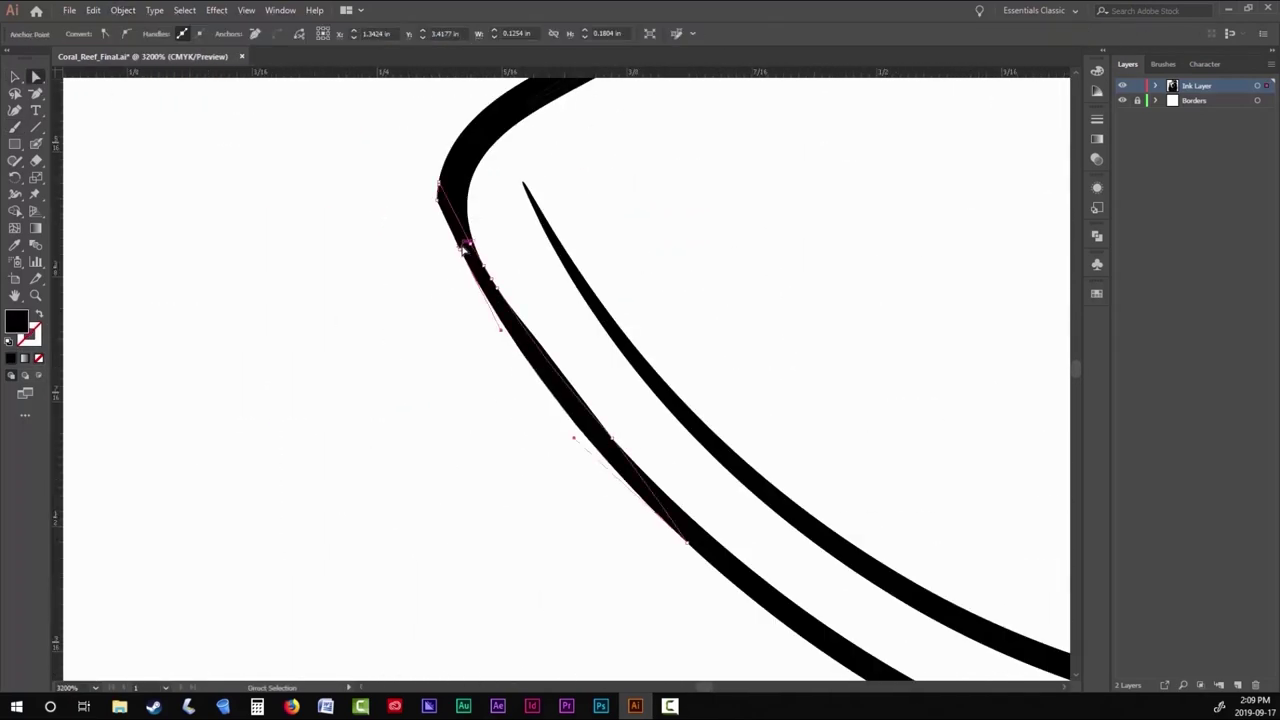
click(575, 442)
drag(575, 442, 429, 223)
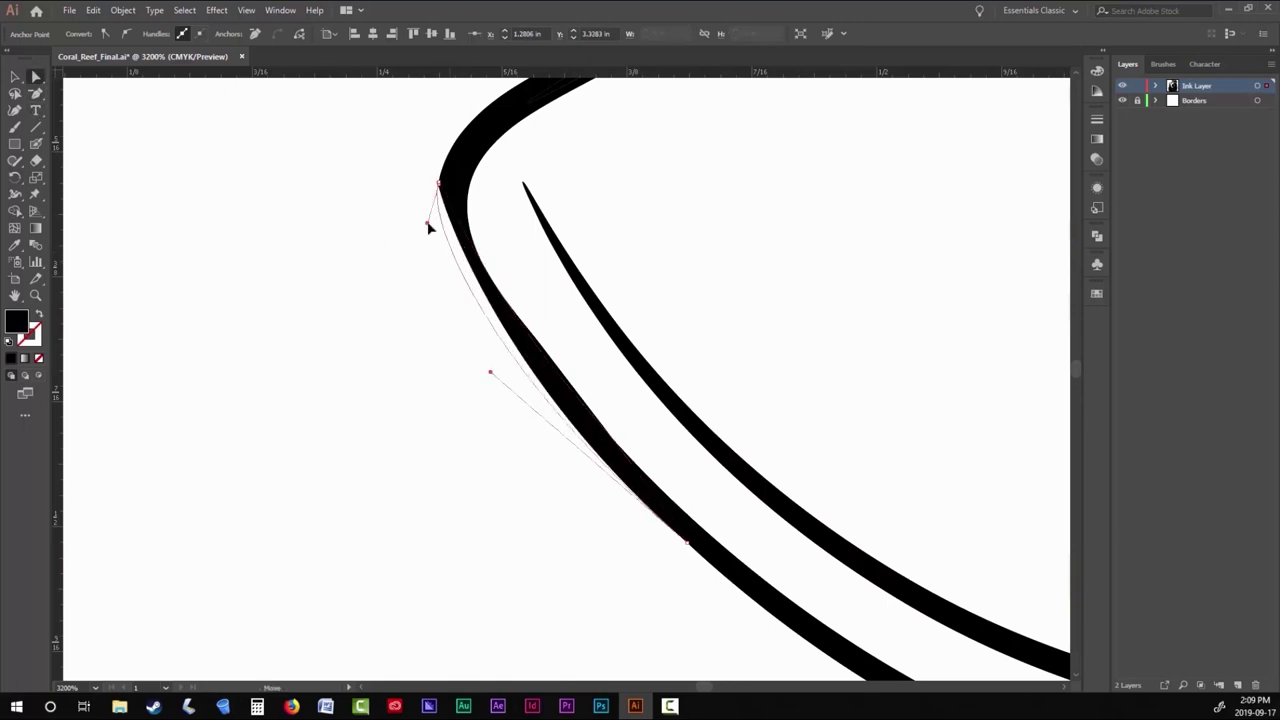
scroll(740, 425, down, 4)
scroll(740, 425, up, 4)
scroll(634, 391, down, 8)
Paint two small rounded rear flippers at the shell's left tip in 0.5 pt strokes.
click(14, 128)
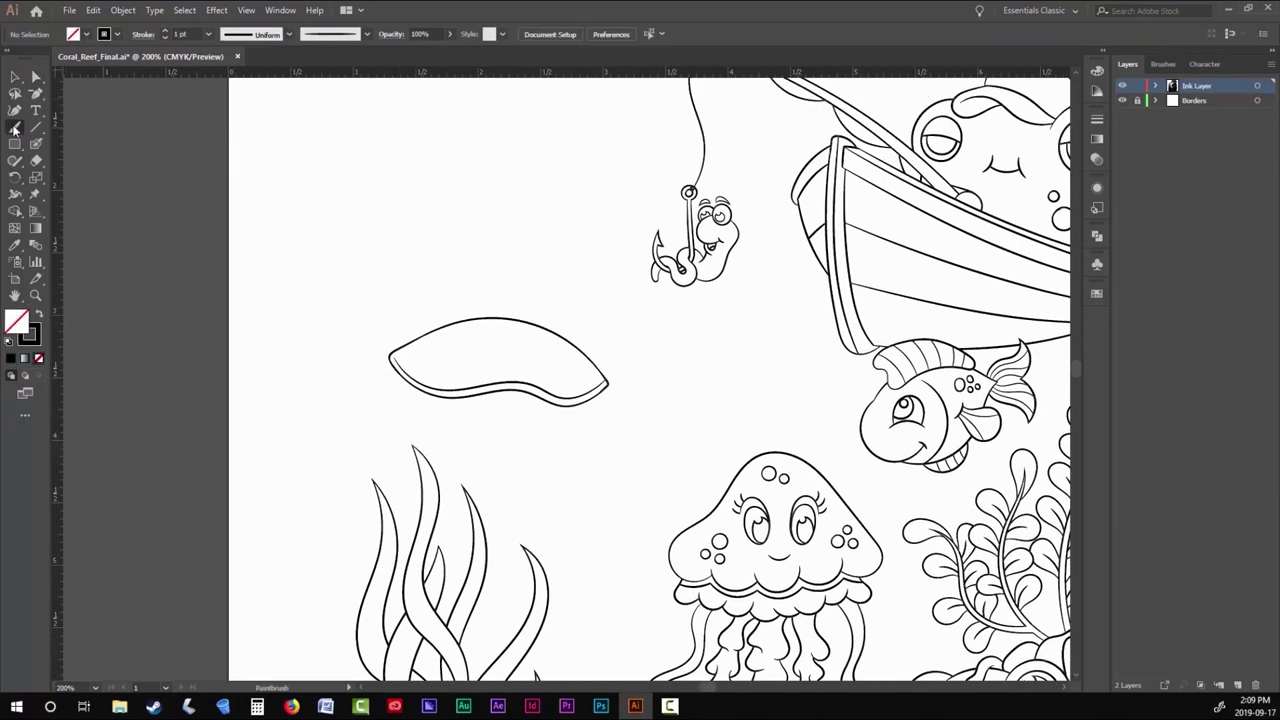
scroll(540, 411, up, 2)
mouse_move(226, 244)
mouse_down()
mouse_move(270, 222)
mouse_move(253, 244)
mouse_move(298, 213)
mouse_up()
key(ctrl+z)
drag(181, 233, 161, 247)
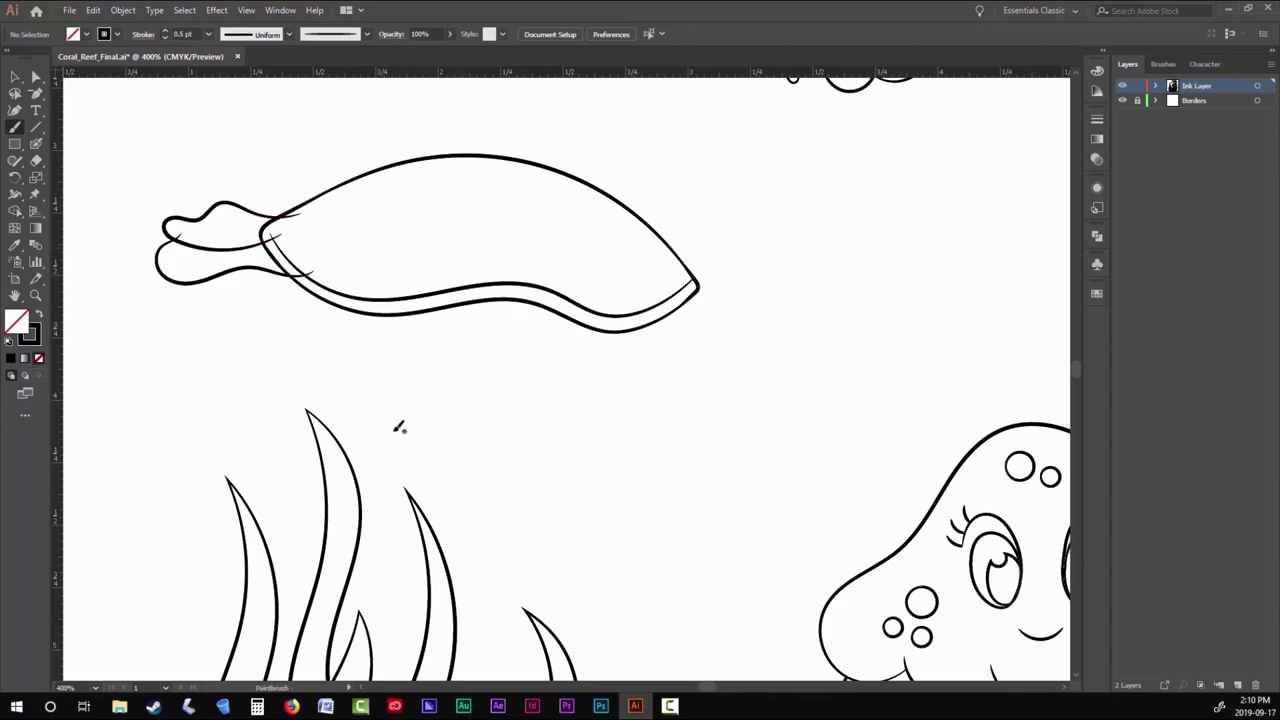
Paint a curved belly line below the shell, running from its left underside to a short neck line past the right tip.
drag(399, 427, 199, 401)
drag(120, 268, 160, 292)
drag(462, 332, 545, 322)
Paint a rounded 0.5 pt curve rising from the shell's right tip as the back of the turtle's head.
key(ctrl+equal)
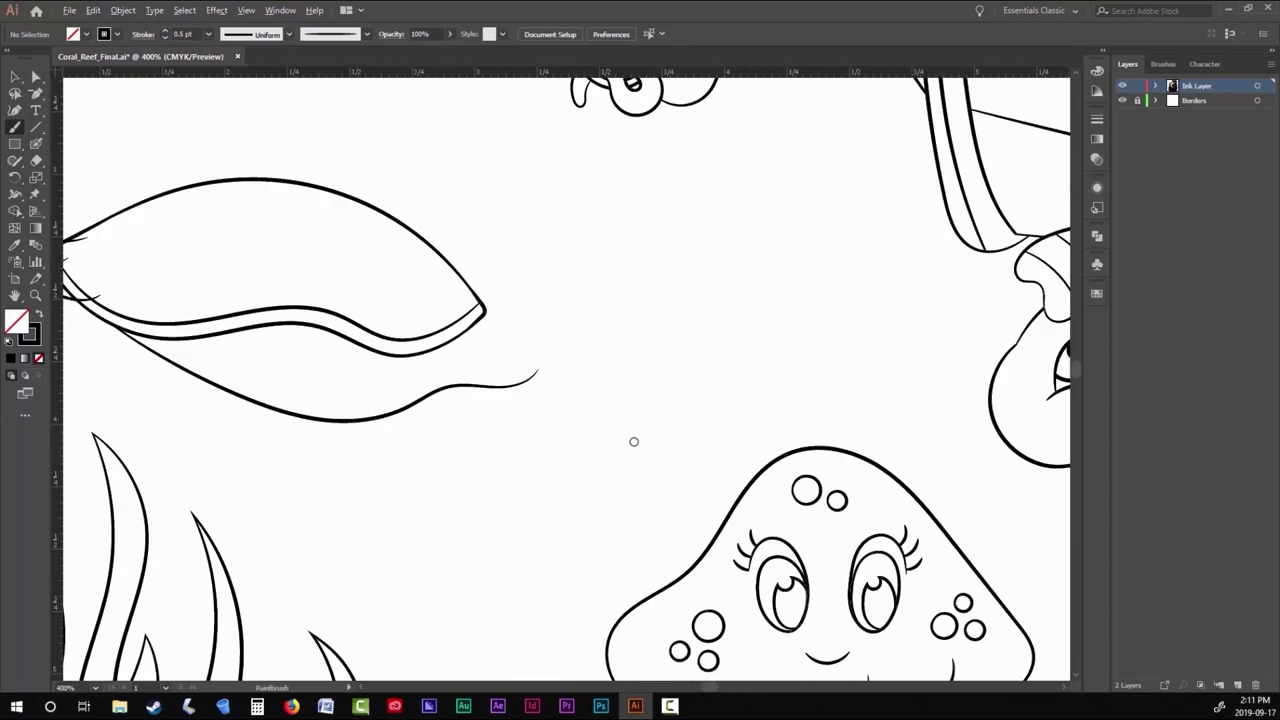
drag(530, 170, 566, 198)
key(ctrl+z)
drag(398, 320, 566, 198)
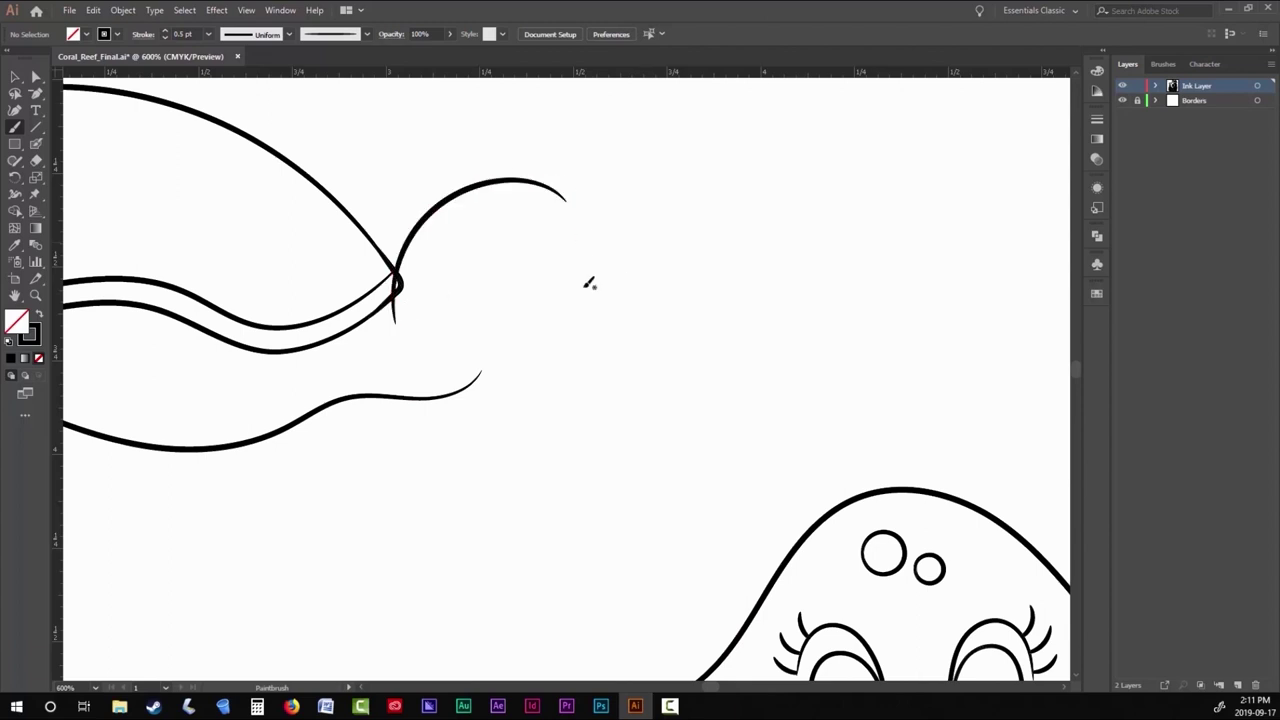
Paint the round front of the turtle's head down to the mouth and add short chin and cheek arcs.
drag(592, 402, 497, 388)
key(ctrl+z)
drag(518, 190, 672, 320)
drag(497, 349, 492, 352)
key(ctrl+z)
drag(518, 188, 660, 231)
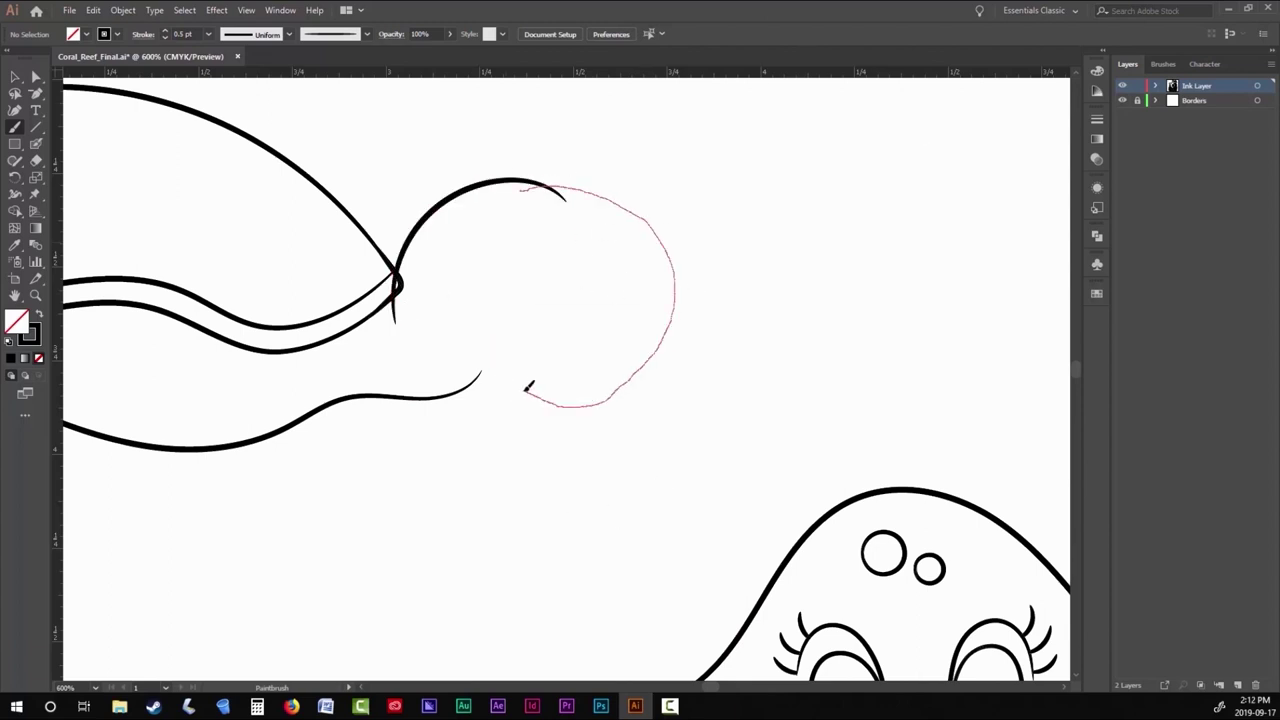
drag(530, 388, 487, 343)
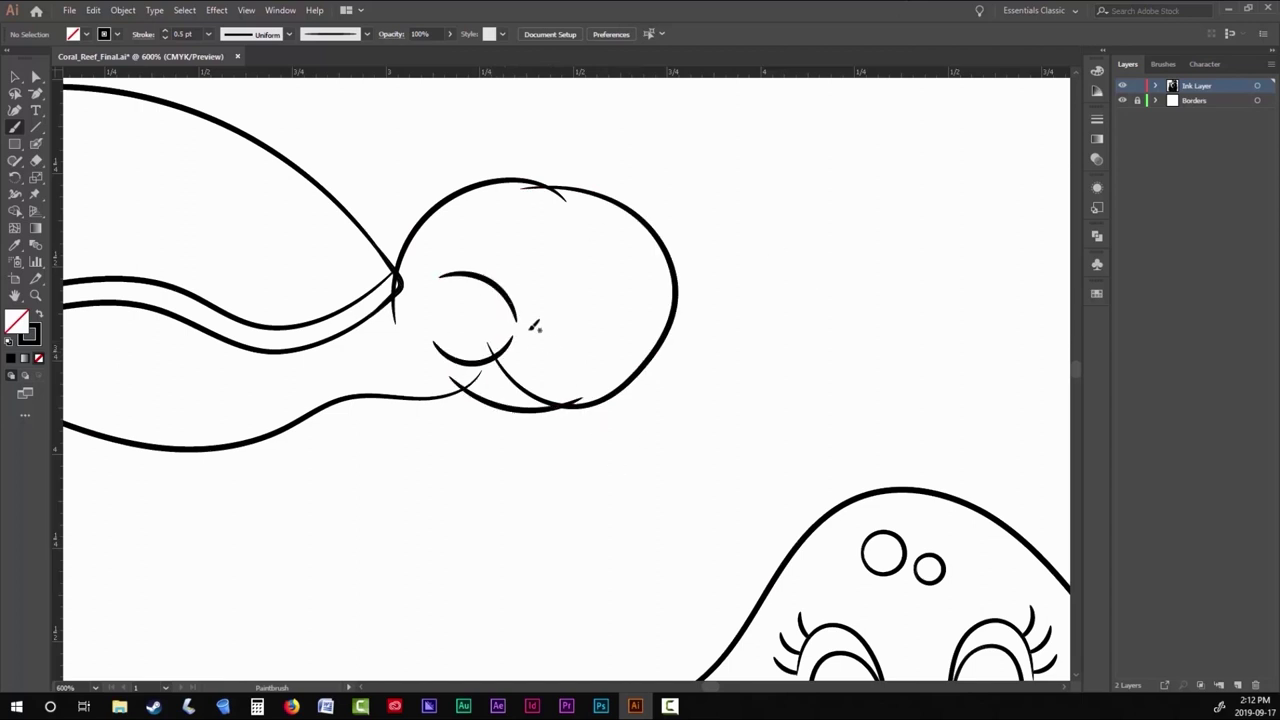
Paint the turtle's eye with an inner circle and small highlight, and add a short nostril mark.
mouse_move(511, 223)
mouse_down()
mouse_move(504, 320)
mouse_move(528, 322)
mouse_up()
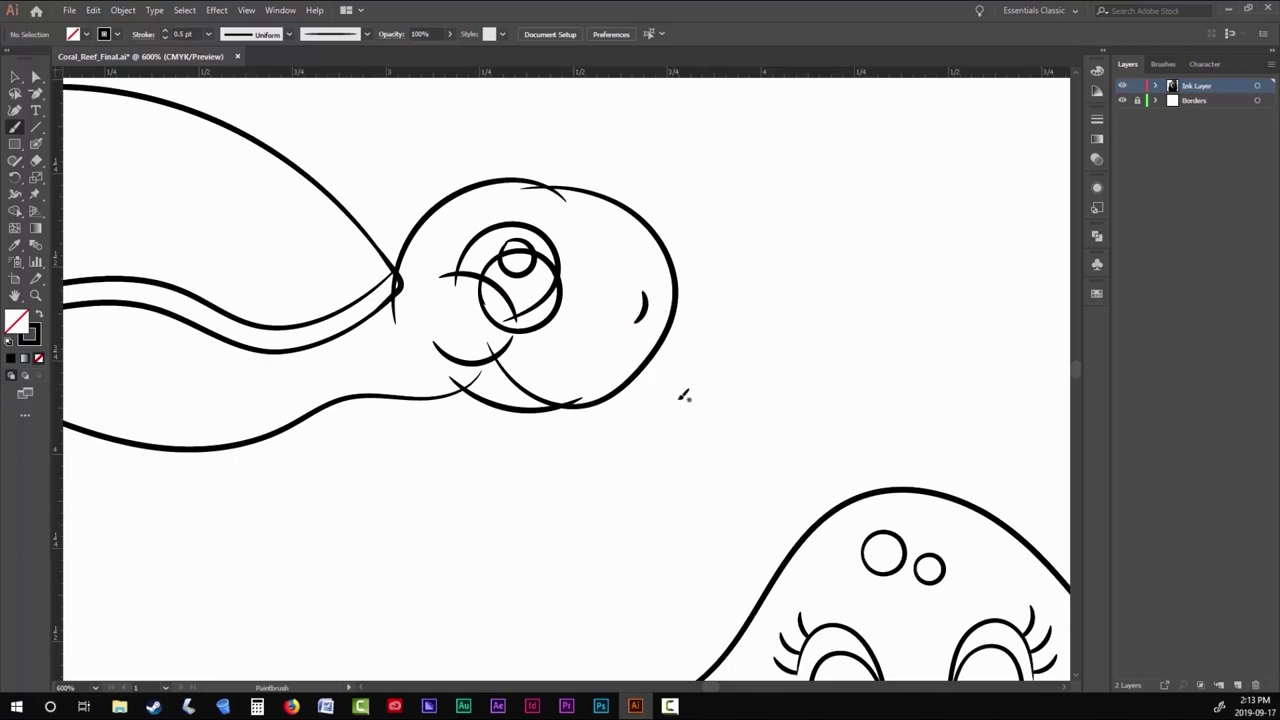
scroll(684, 396, down, 2)
scroll(617, 394, up, 1)
Paint a curved front flipper below the turtle's neck and a long flipper sweeping back under the shell, each with an inner contour.
drag(602, 405, 555, 320)
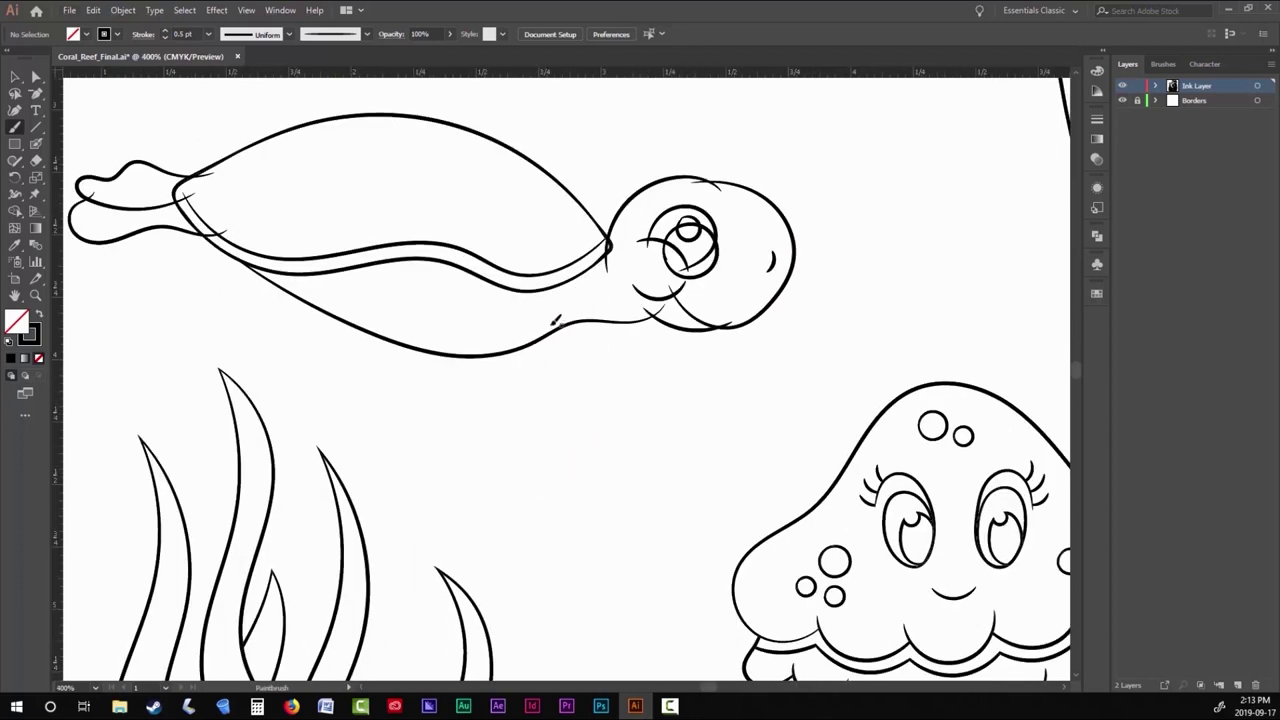
drag(566, 462, 590, 303)
drag(463, 537, 613, 557)
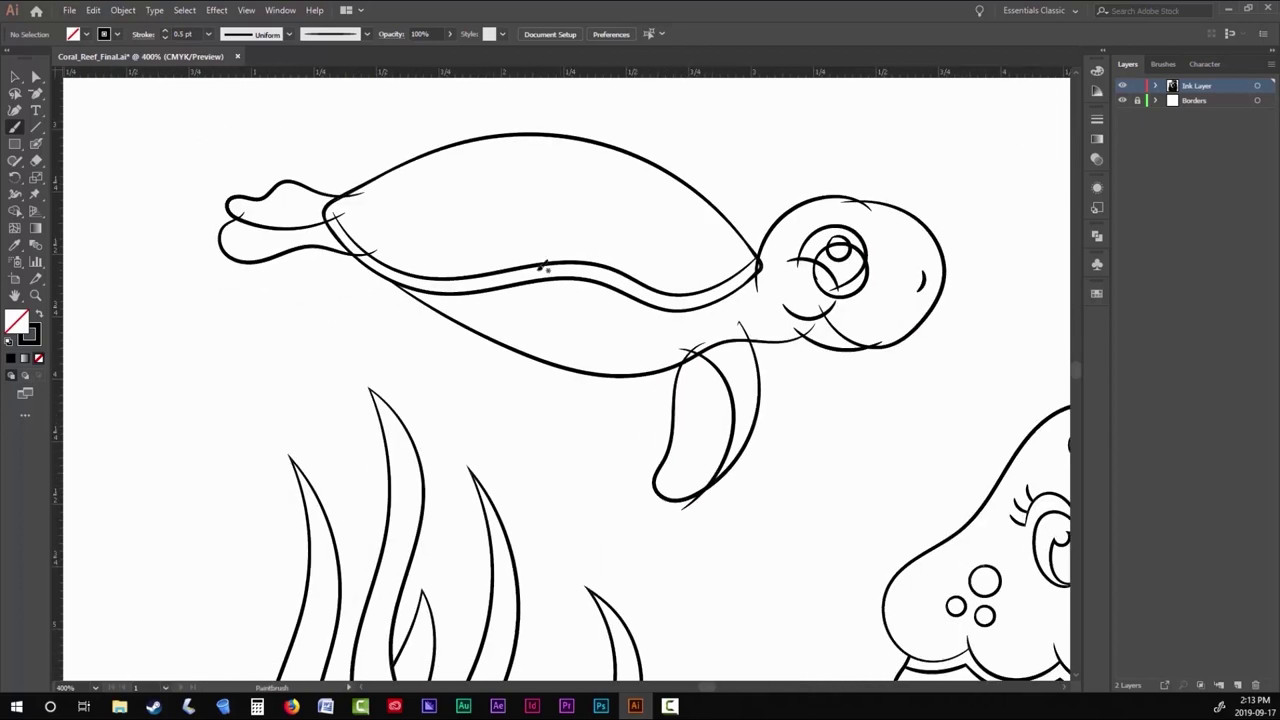
mouse_move(590, 366)
mouse_down()
mouse_move(640, 275)
mouse_move(610, 290)
mouse_up()
Select all the artwork and expand the turtle's strokes using Live Paint.
key(ctrl+minus)
key(ctrl+minus)
key(ctrl+a)
key(v)
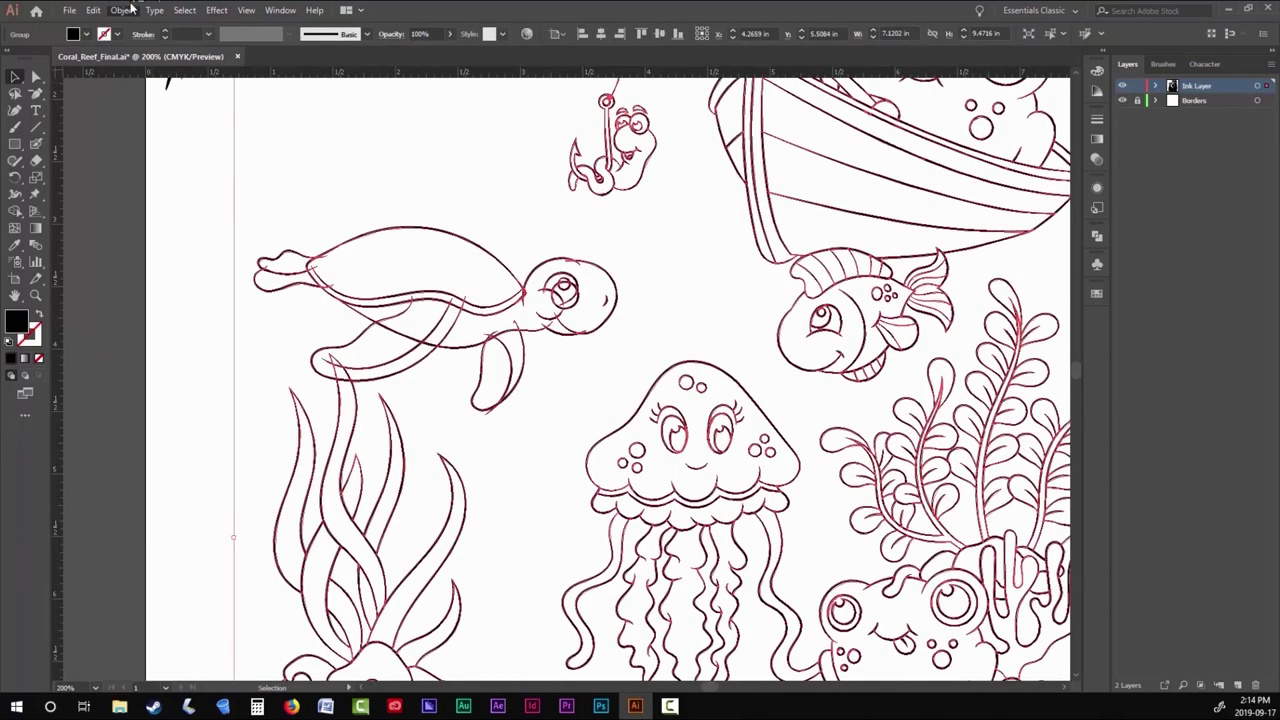
click(130, 8)
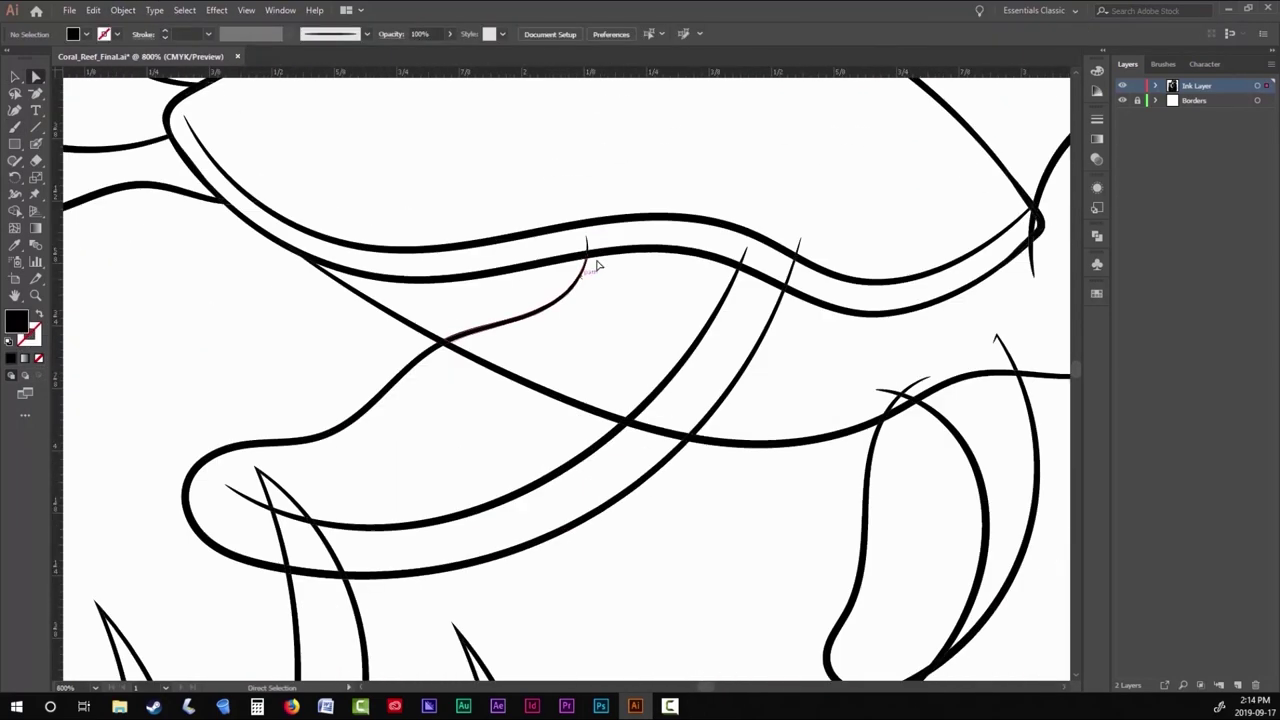
Delete the overlapping line ends on the turtle's flippers, belly, head and eye.
scroll(663, 434, down, 3)
scroll(434, 423, up, 3)
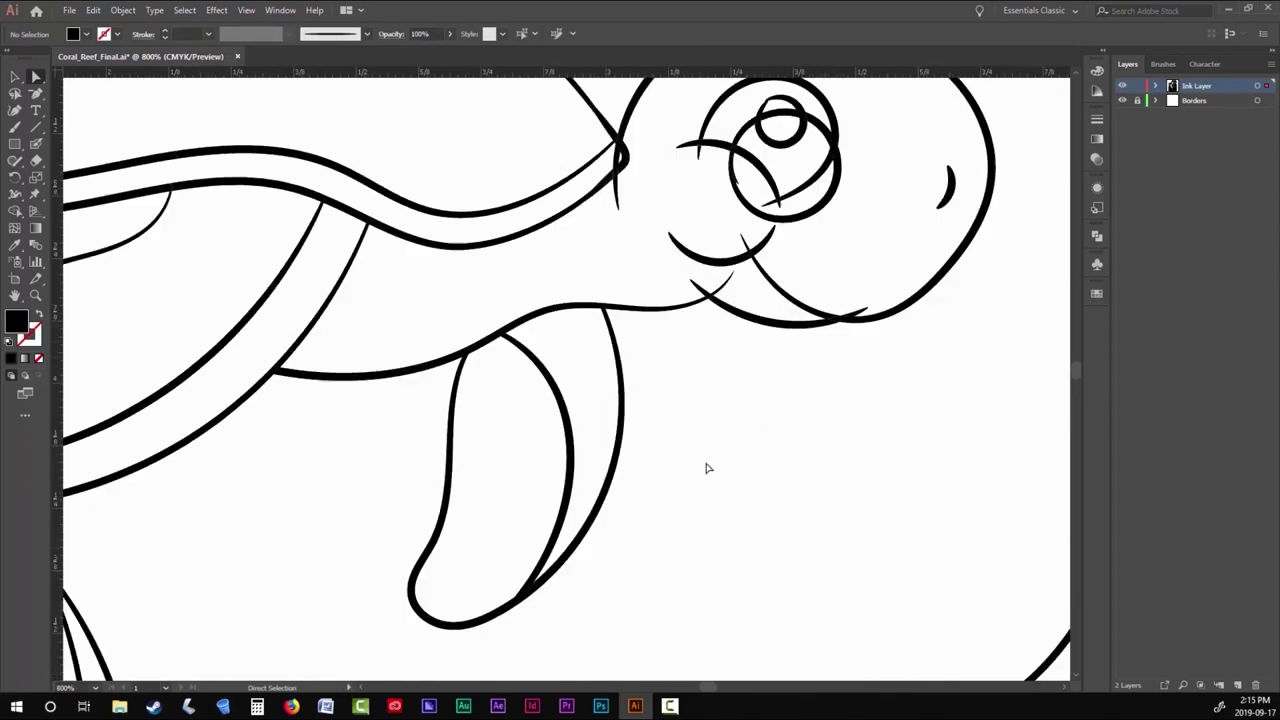
scroll(706, 468, up, 3)
scroll(565, 455, up, 2)
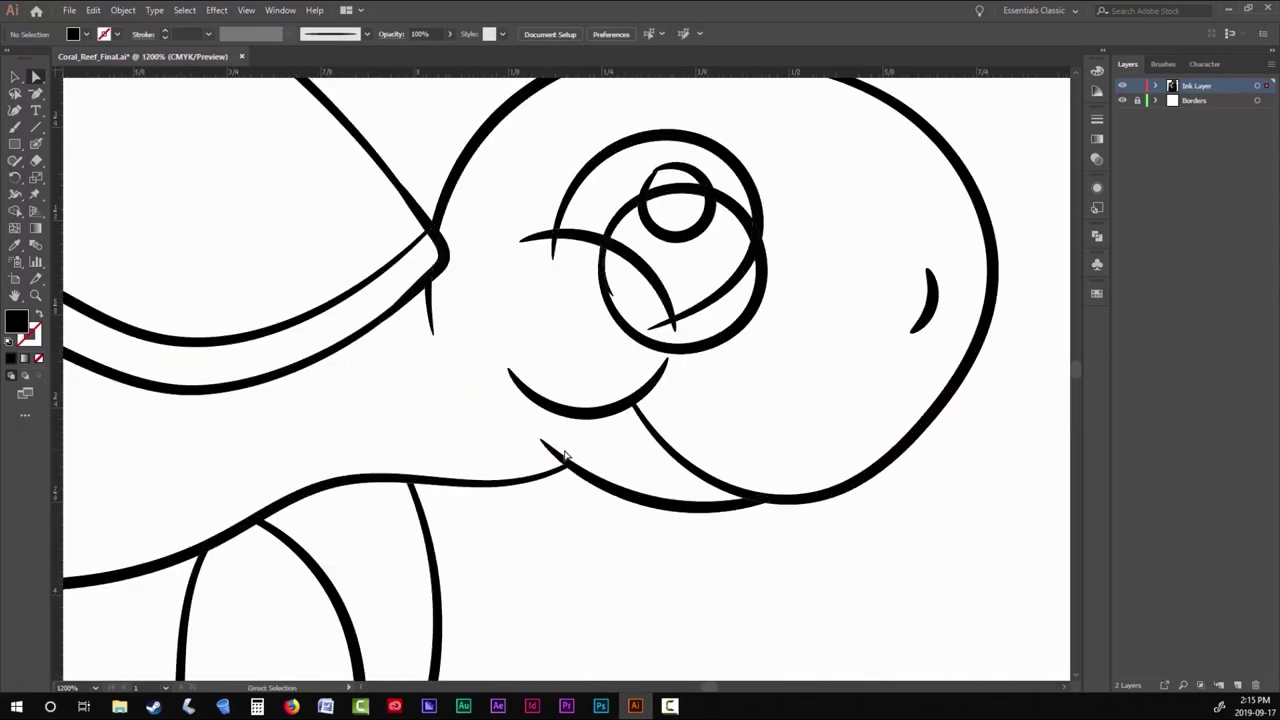
scroll(565, 455, down, 8)
Repaint the turtle's nostril as a short 0.75 pt curved stroke near the front of the head.
key(b)
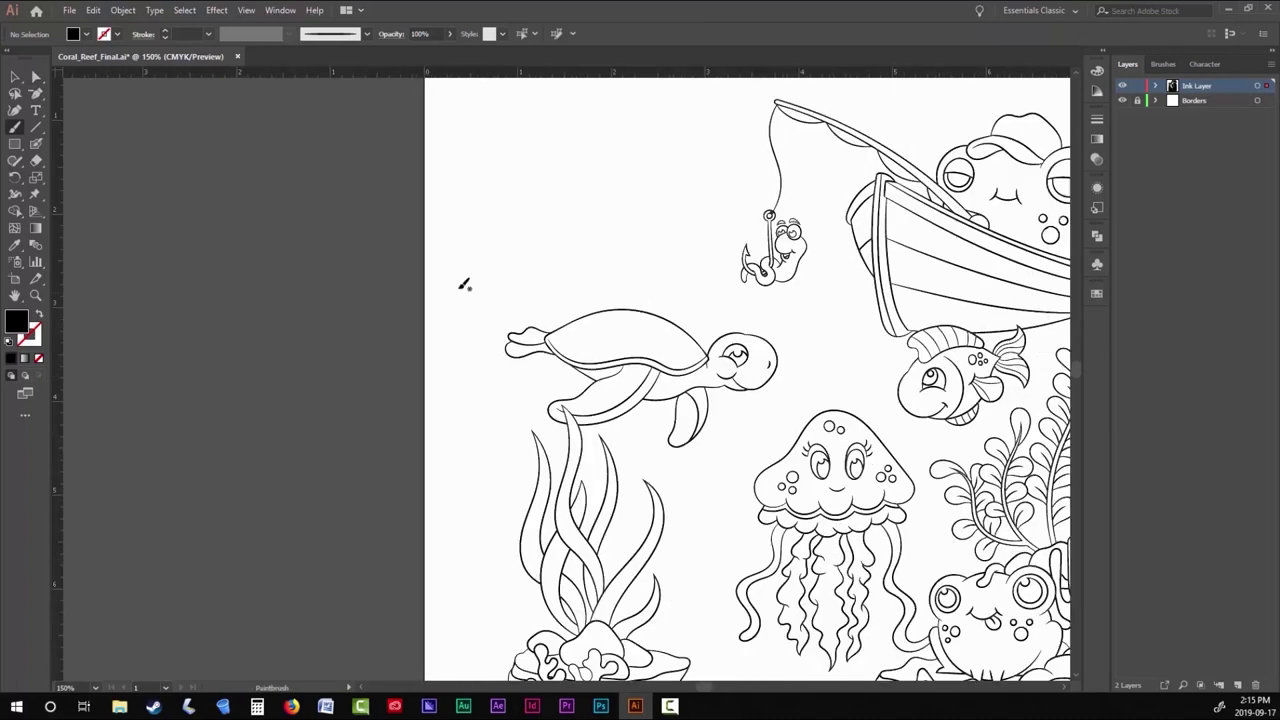
key(shift+x)
scroll(759, 378, up, 4)
key(ctrl+0)
scroll(392, 173, up, 7)
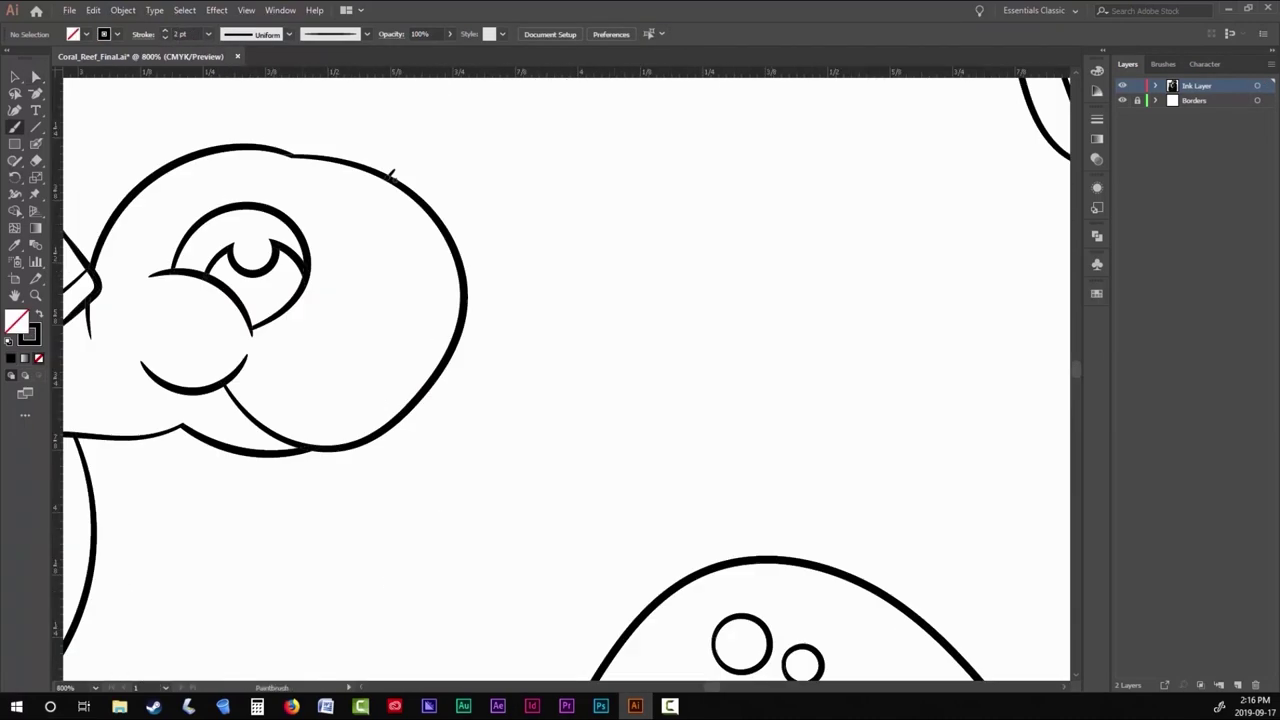
mouse_move(418, 293)
mouse_down()
mouse_move(424, 330)
mouse_move(709, 402)
mouse_up()
key(v)
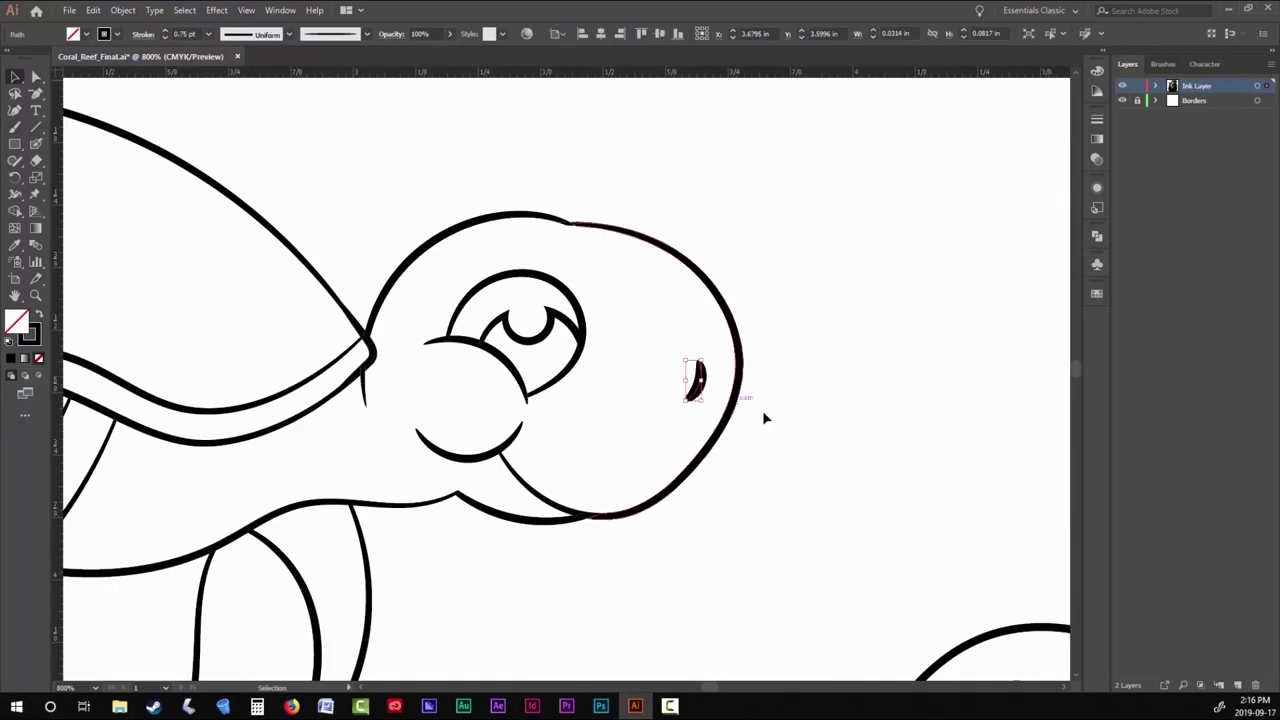
click(763, 418)
Paint three small round spots on the turtle's forehead with a 0.4 pt brush stroke.
scroll(730, 390, down, 3)
scroll(615, 290, up, 1)
key(ctrl+minus)
key(ctrl+minus)
click(12, 127)
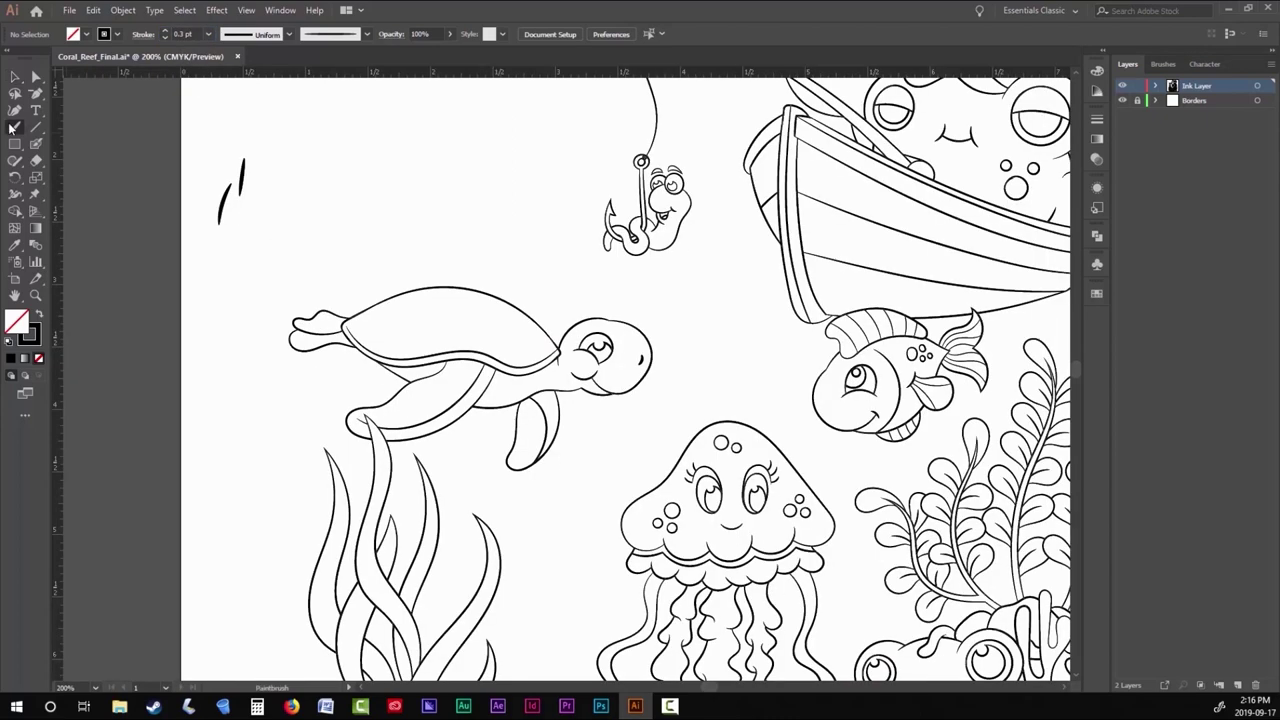
key(bracketright)
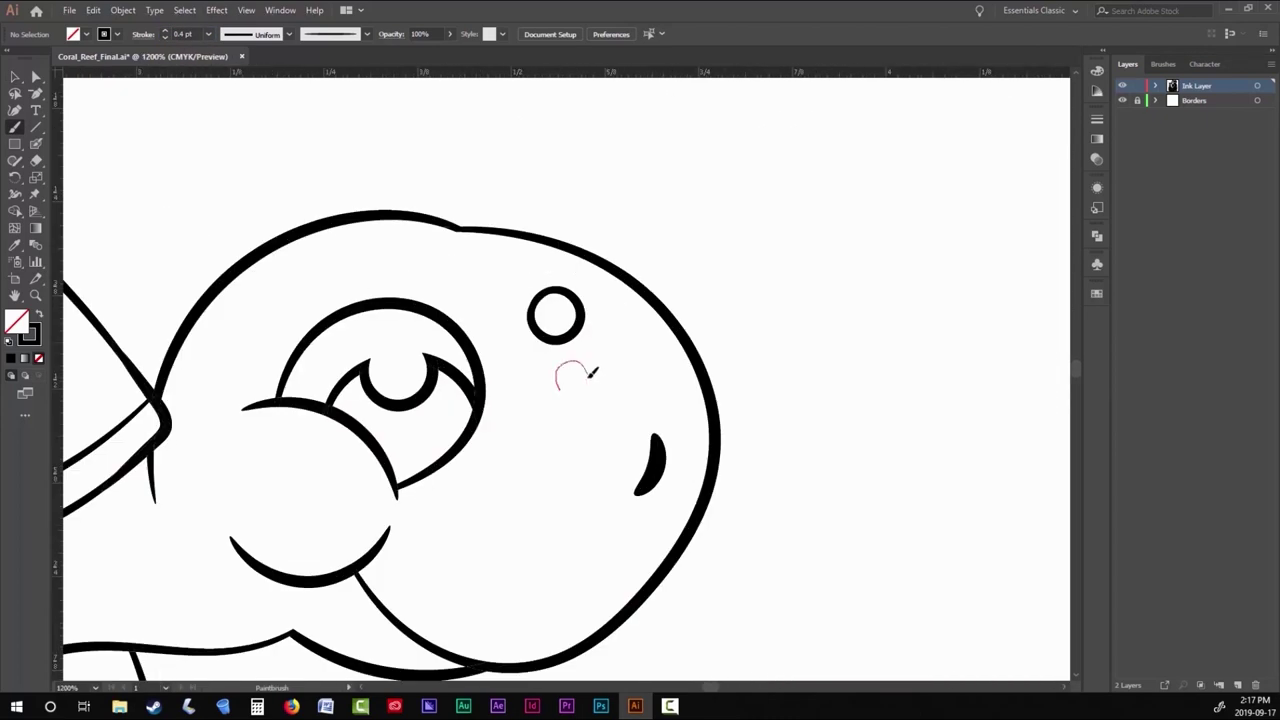
drag(586, 376, 576, 386)
drag(622, 330, 612, 342)
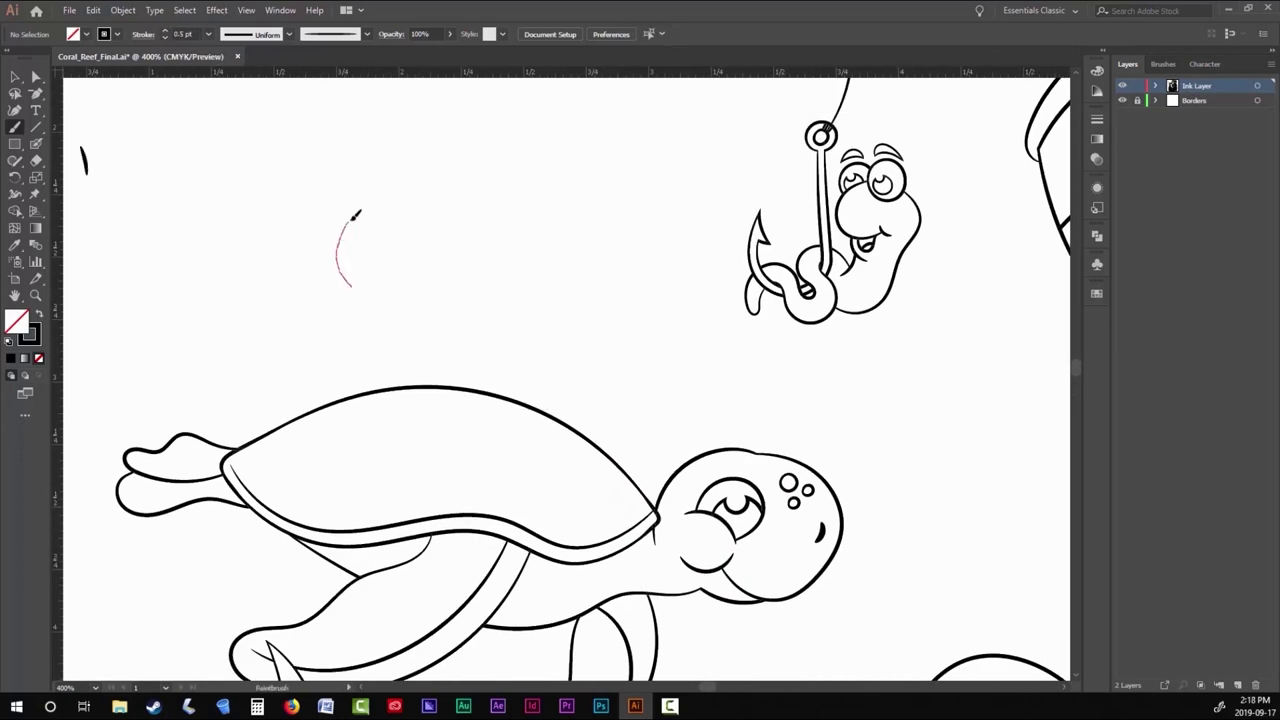
Paint a frog's outline on the turtle's shell in 0.5 pt strokes, with two round eye bulges, a curved crown and a rounded body.
drag(538, 345, 529, 349)
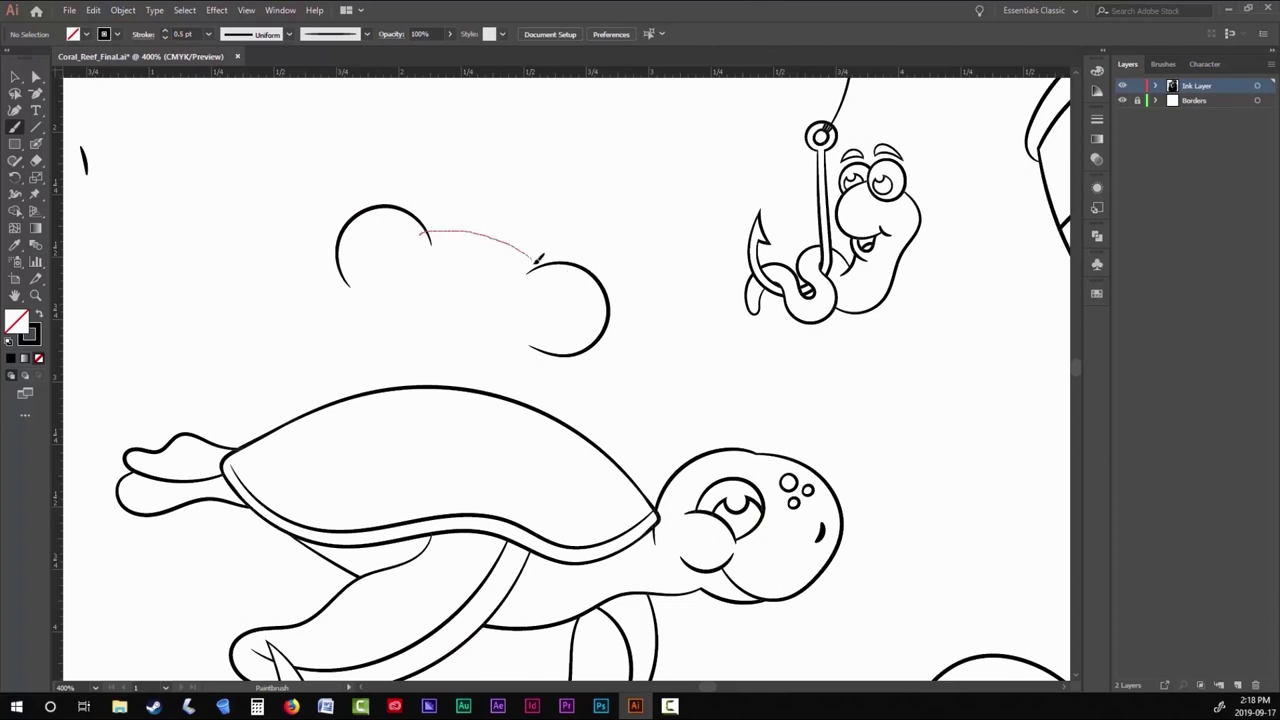
drag(511, 420, 566, 346)
scroll(490, 389, up, 1)
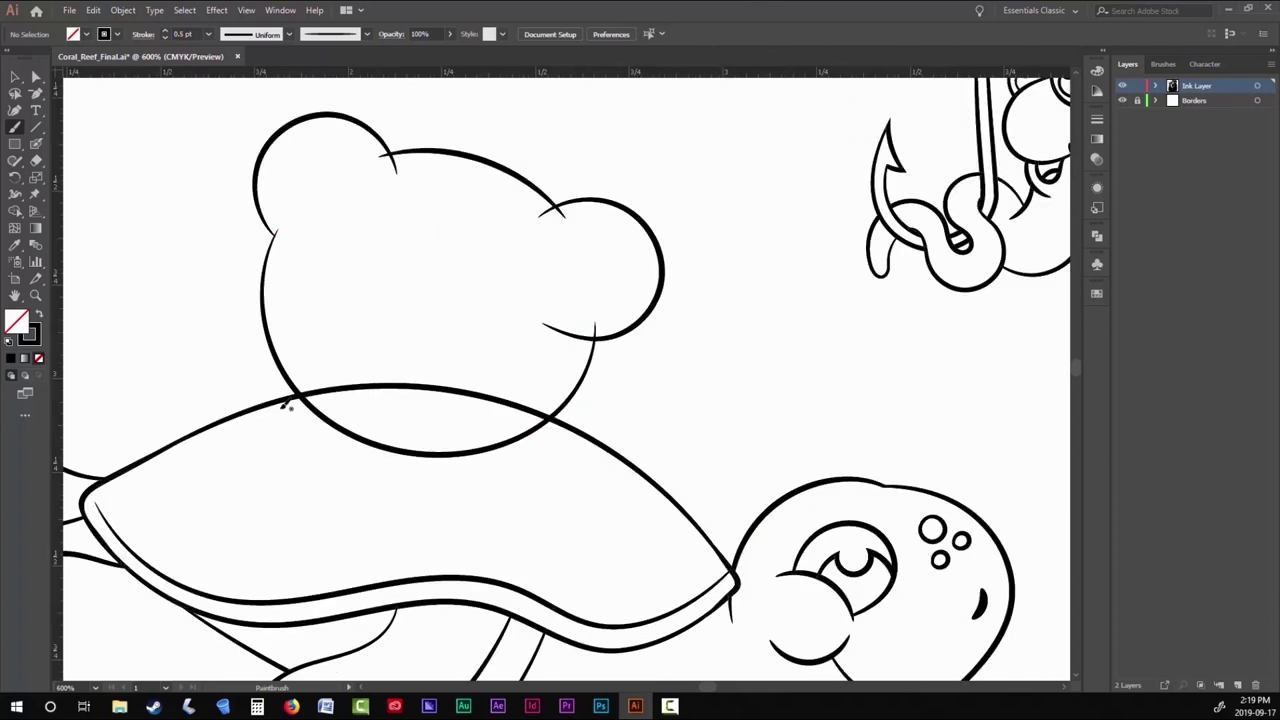
Paint bent hind legs on both sides of the frog's body and two small front legs with rounded feet on the shell.
drag(285, 404, 270, 288)
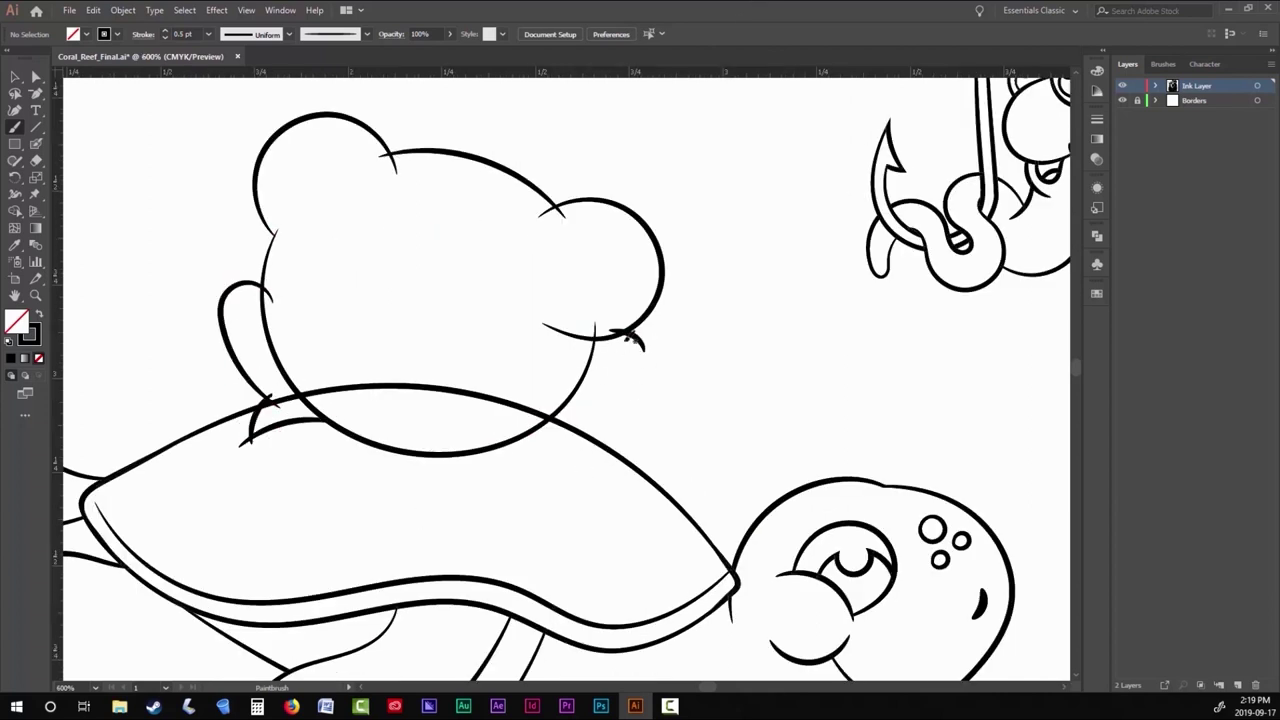
drag(375, 420, 384, 461)
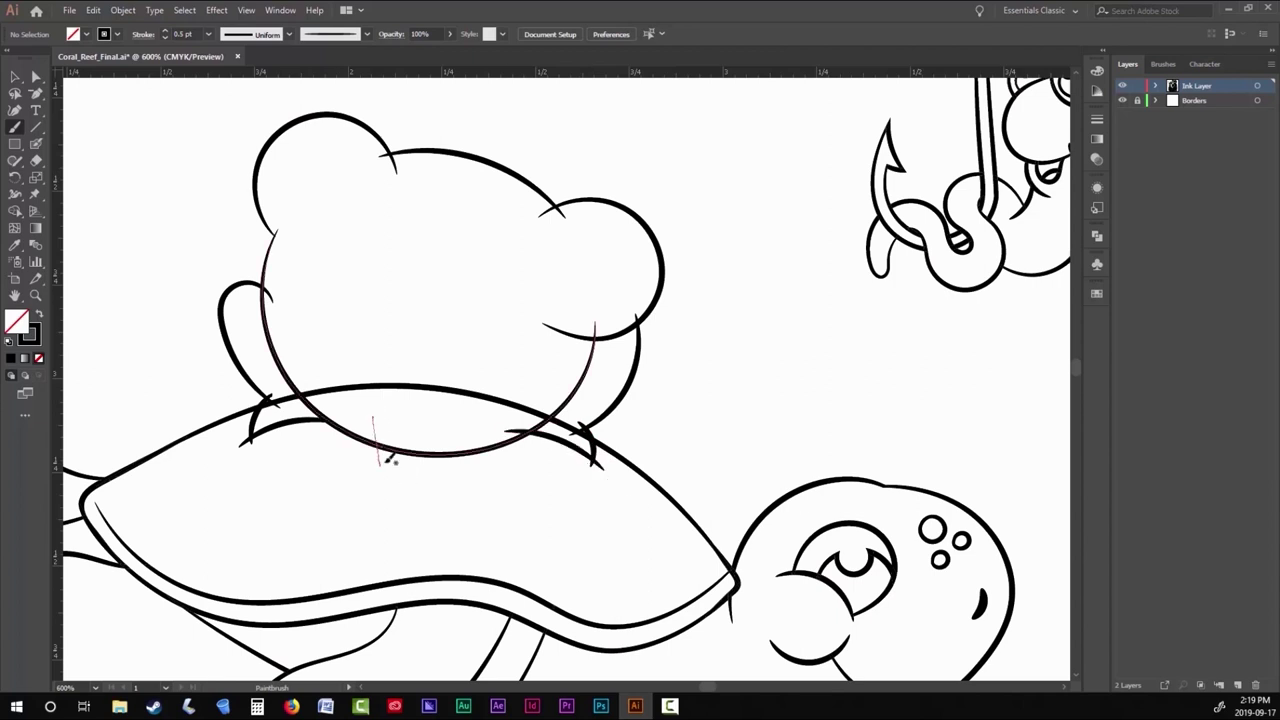
drag(476, 467, 486, 481)
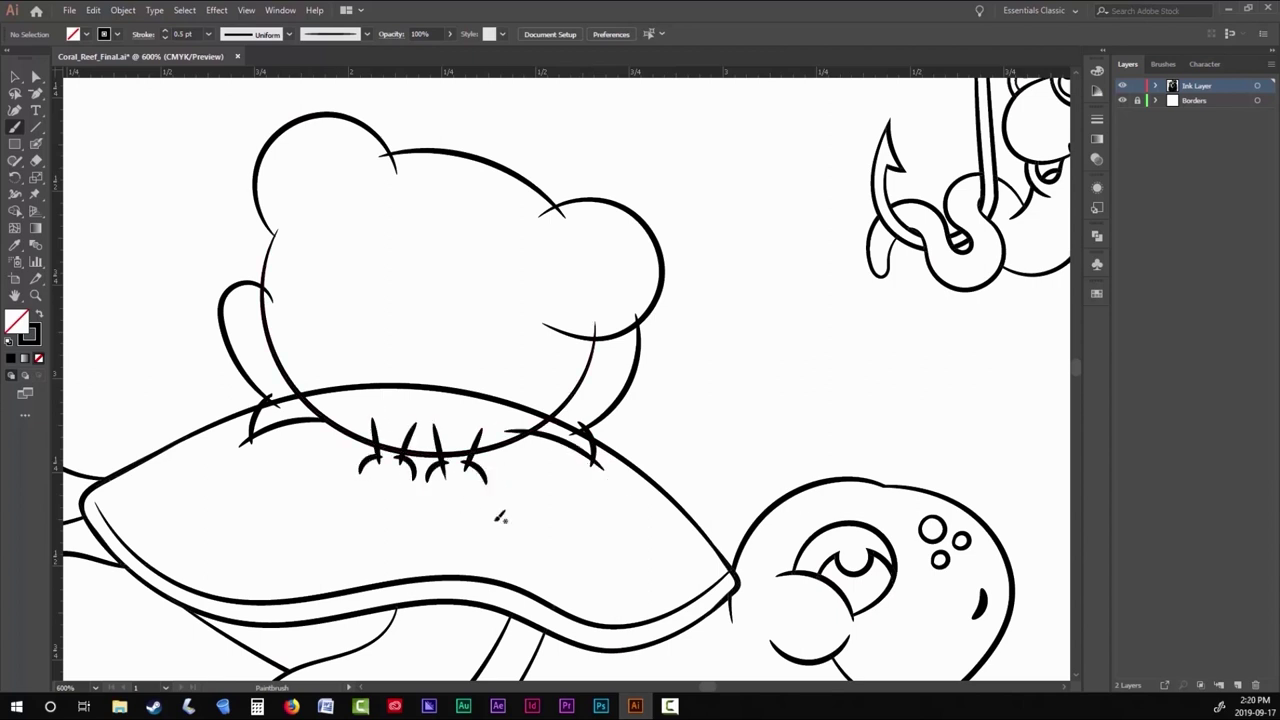
scroll(521, 523, up, 1)
scroll(448, 308, up, 1)
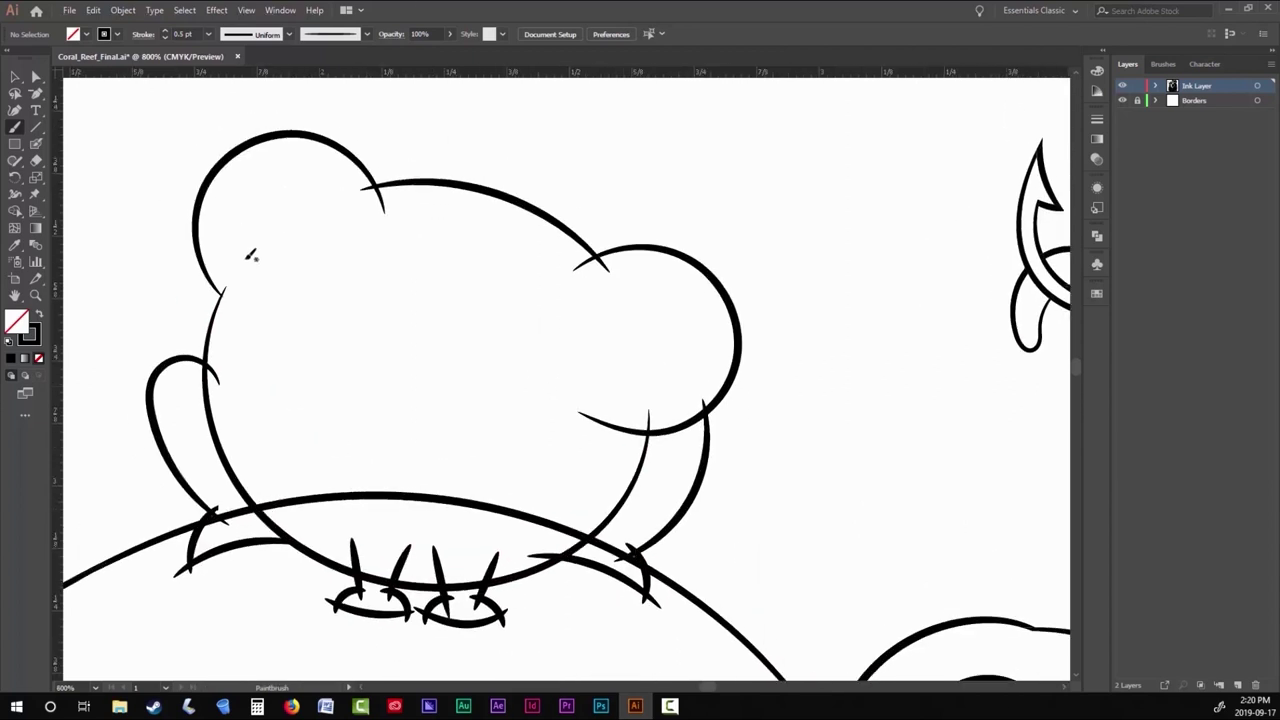
Paint both of the frog's eyes as nested circles, each with a small highlight circle near the upper edge.
drag(585, 350, 631, 277)
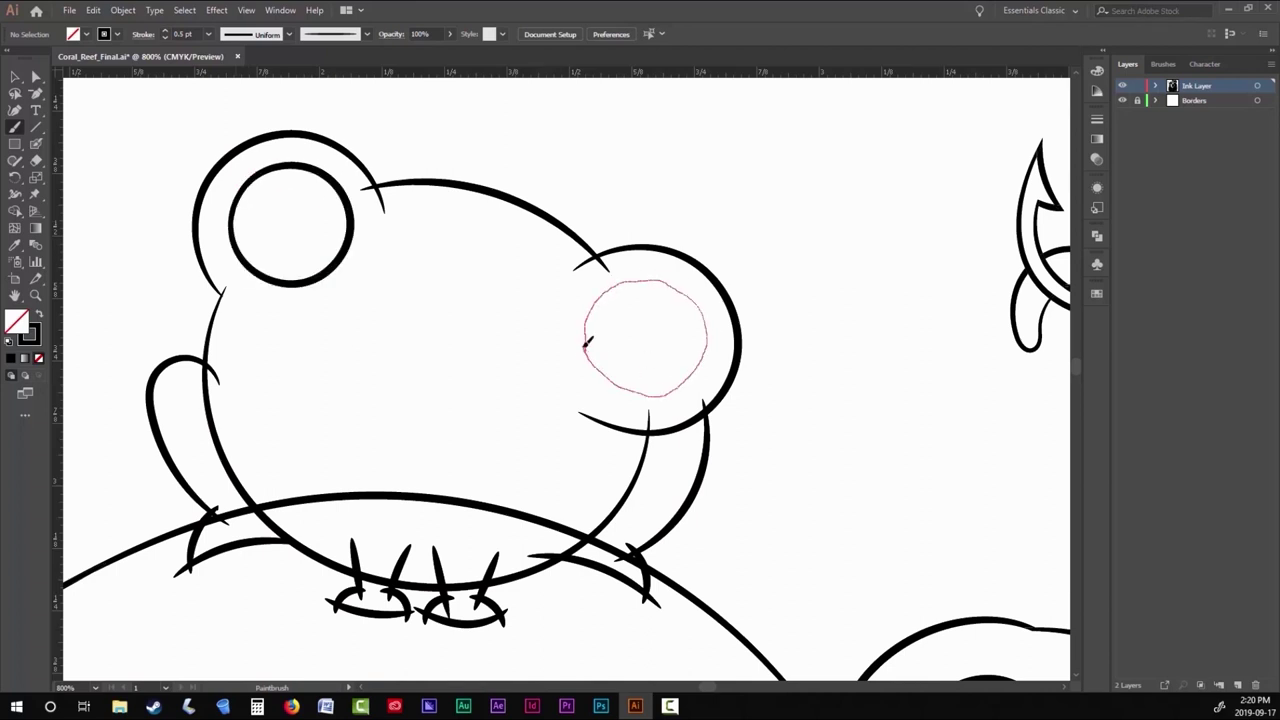
drag(587, 342, 587, 345)
drag(256, 235, 280, 184)
drag(275, 183, 296, 188)
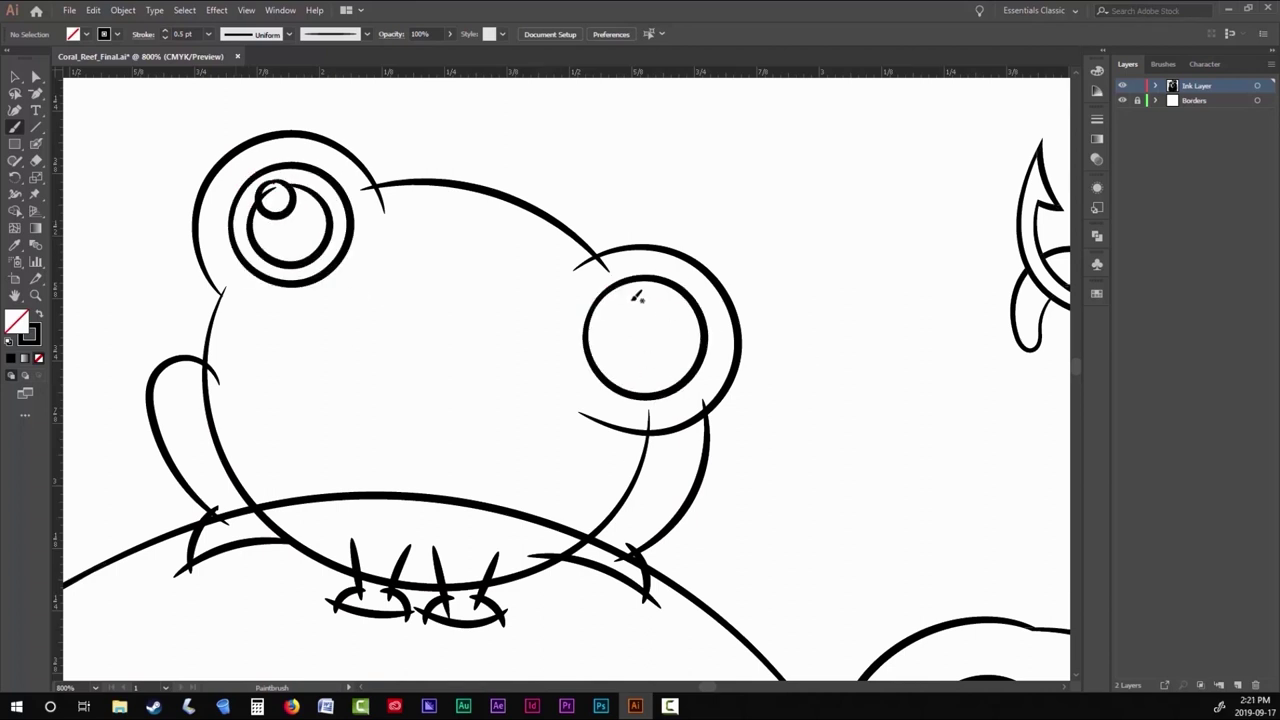
drag(618, 361, 642, 291)
key(ctrl+minus)
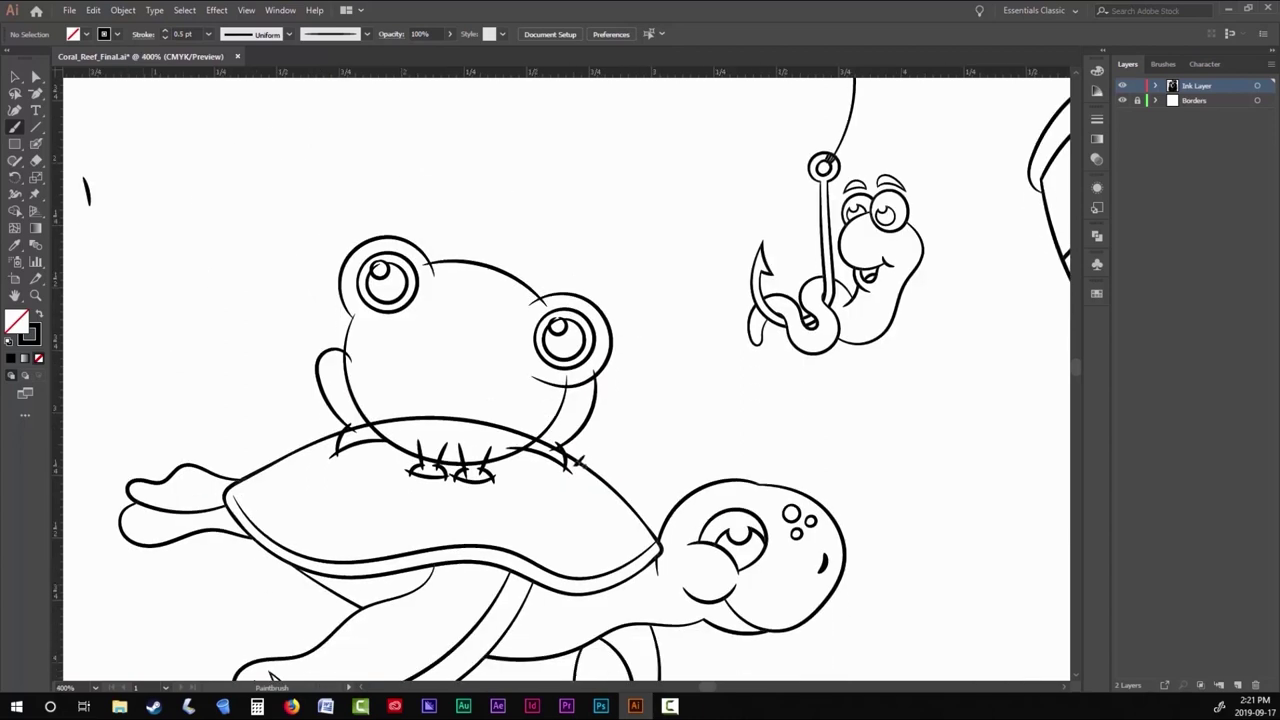
Select all the artwork and expand the frog's strokes using Live Paint.
key(v)
key(ctrl+a)
click(122, 10)
click(122, 10)
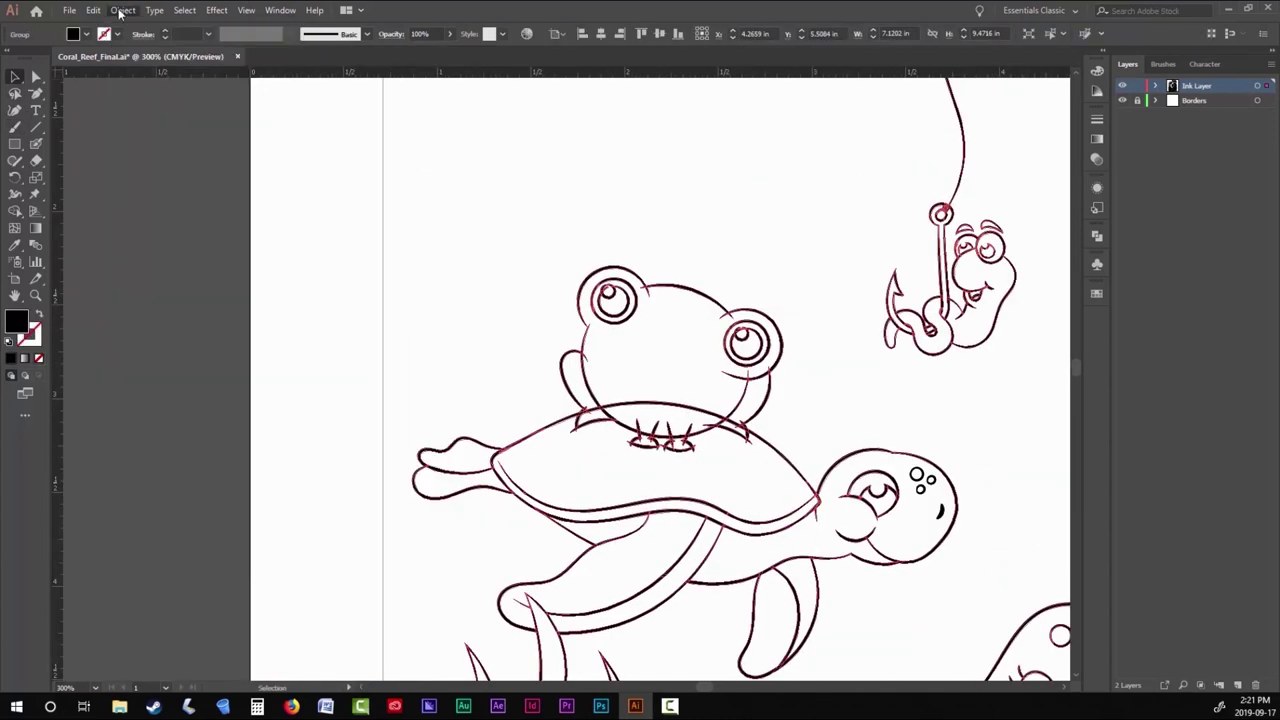
click(300, 490)
Delete the overlapping line pieces in the frog's eyes and around its head outline.
key(ctrl+plus)
scroll(505, 318, up, 2)
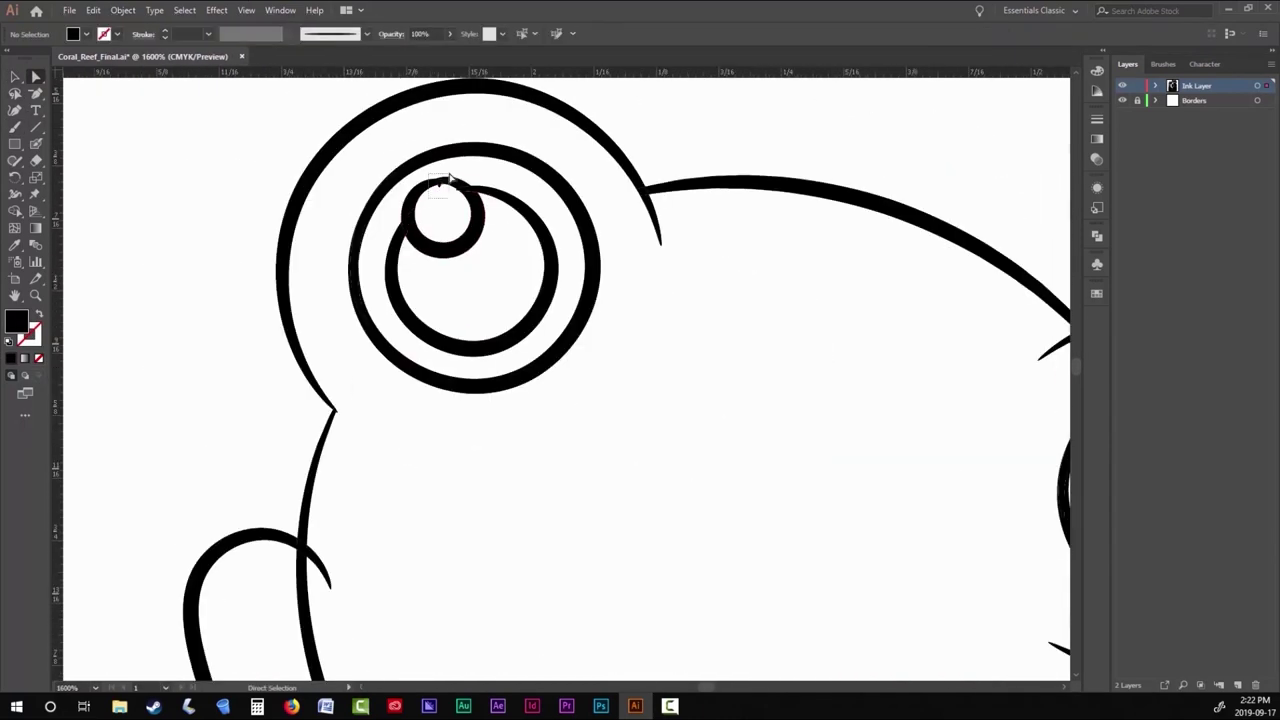
scroll(700, 323, right, 3)
scroll(671, 206, up, 1)
scroll(724, 232, down, 2)
Delete the shell line crossing the frog's body and the overshooting line ends on its hind feet.
scroll(724, 232, down, 1)
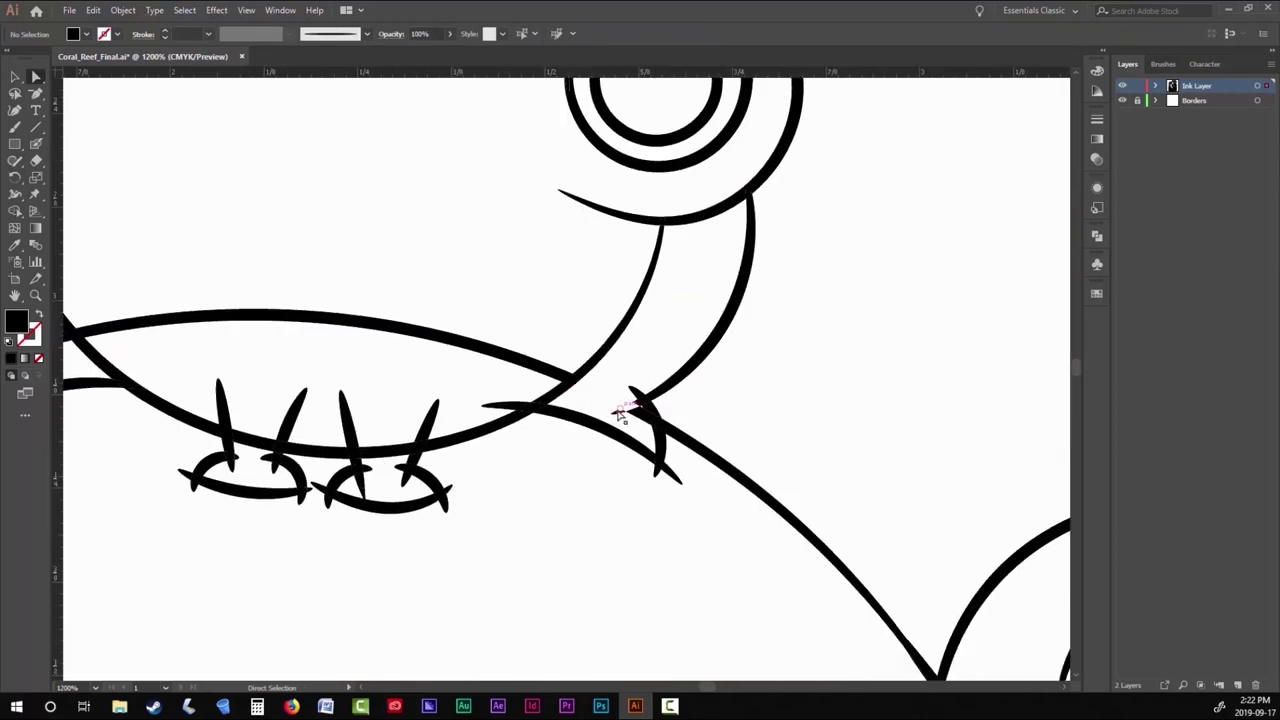
scroll(657, 477, up, 2)
scroll(414, 371, up, 1)
Delete the overlapping line pieces and overshooting ends on the frog's right hind foot and both front feet.
scroll(371, 351, down, 3)
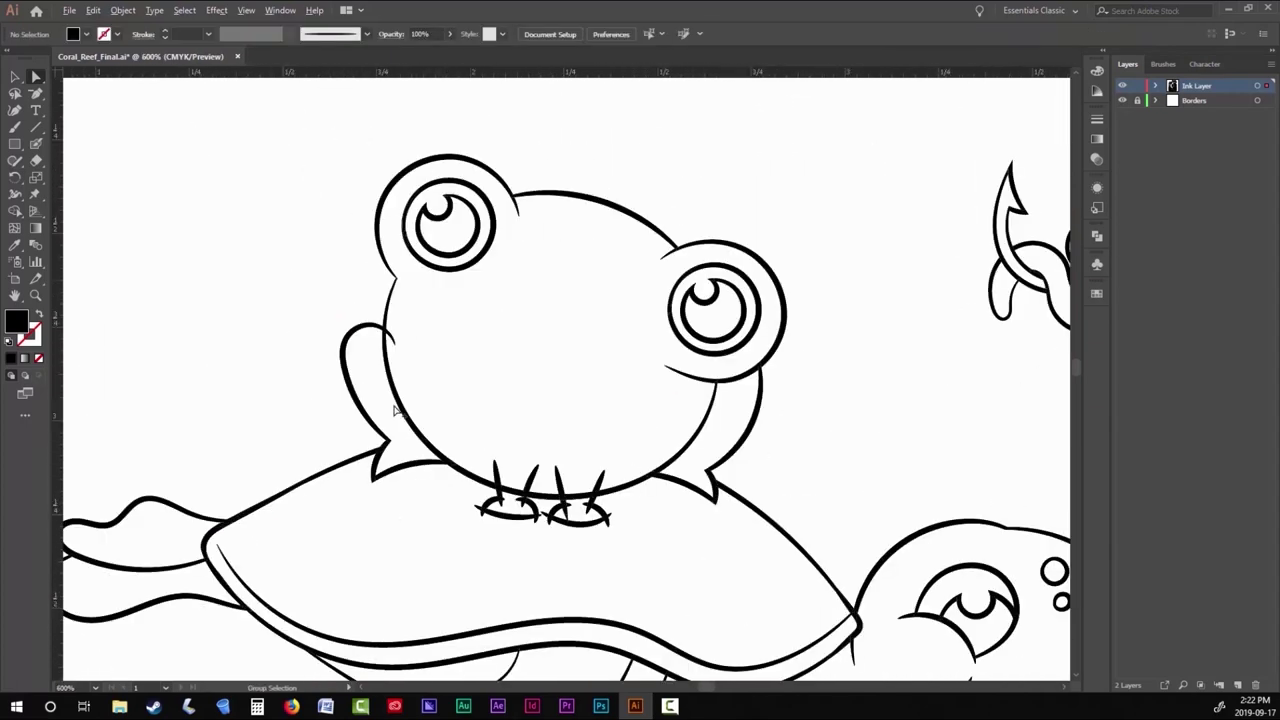
scroll(478, 430, up, 2)
scroll(478, 430, up, 2)
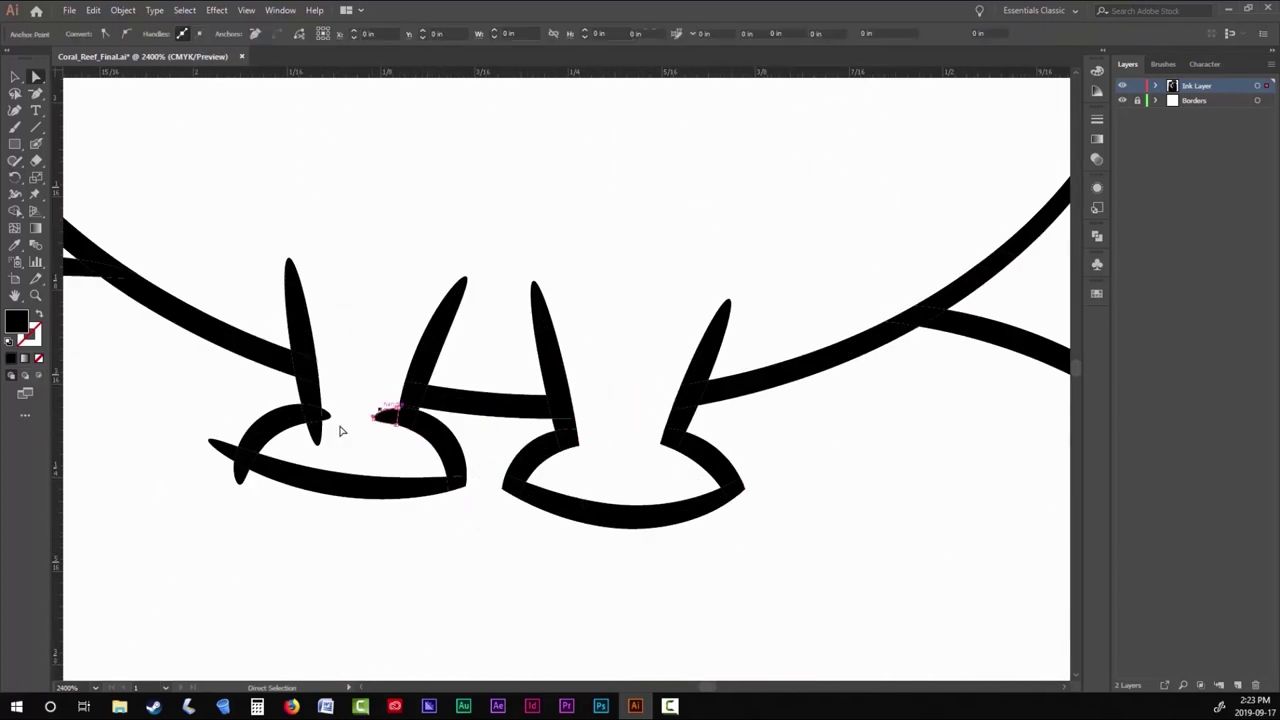
scroll(390, 437, down, 4)
scroll(390, 437, down, 3)
key(b)
scroll(366, 330, up, 2)
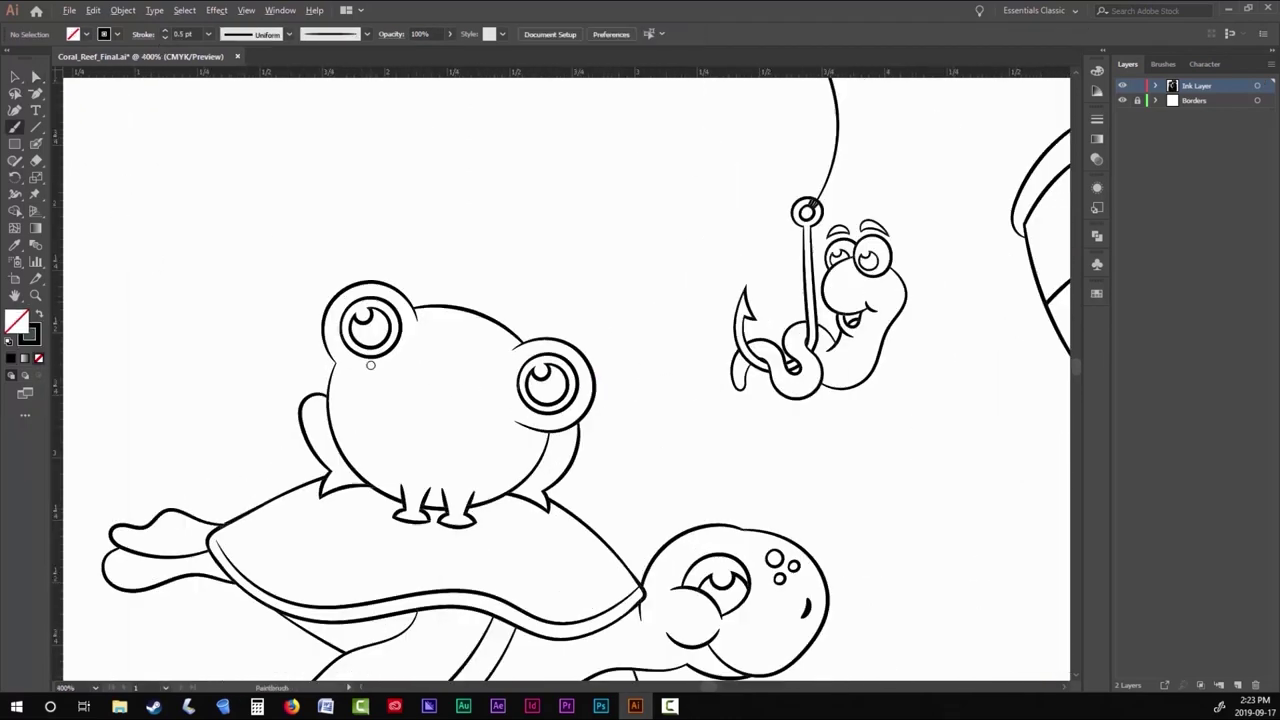
scroll(448, 245, down, 1)
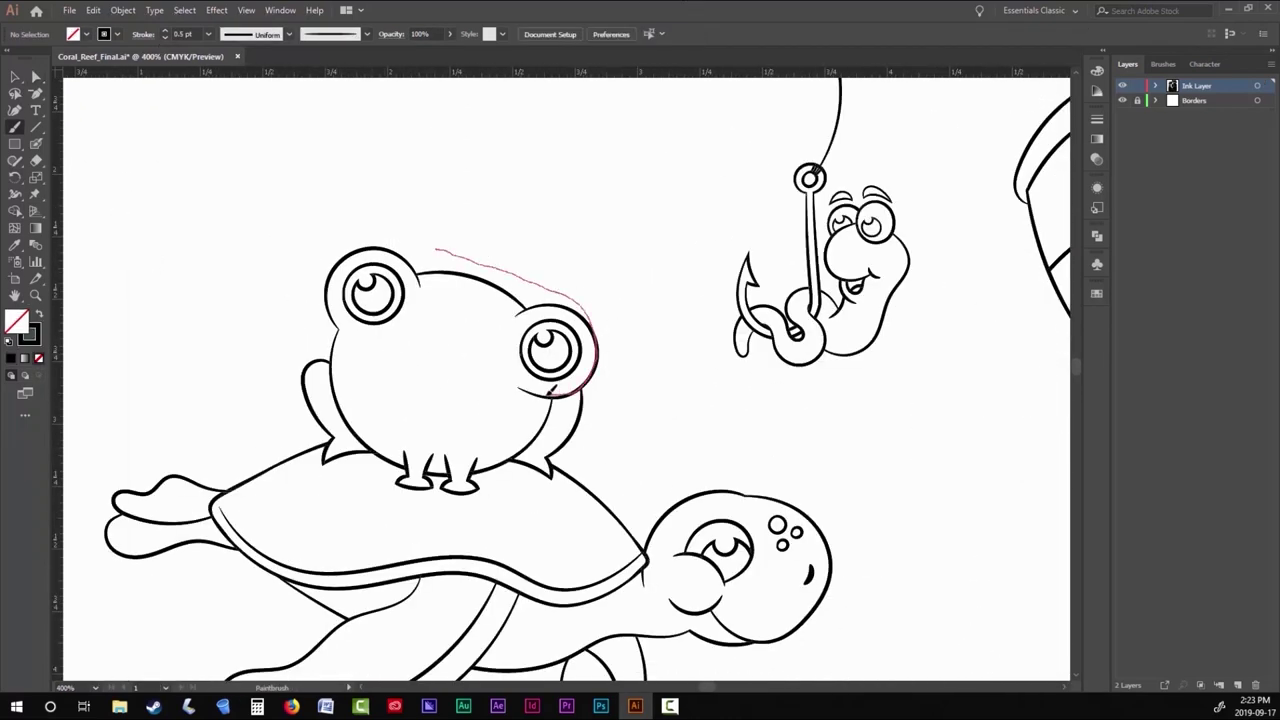
drag(545, 295, 545, 295)
scroll(443, 251, up, 2)
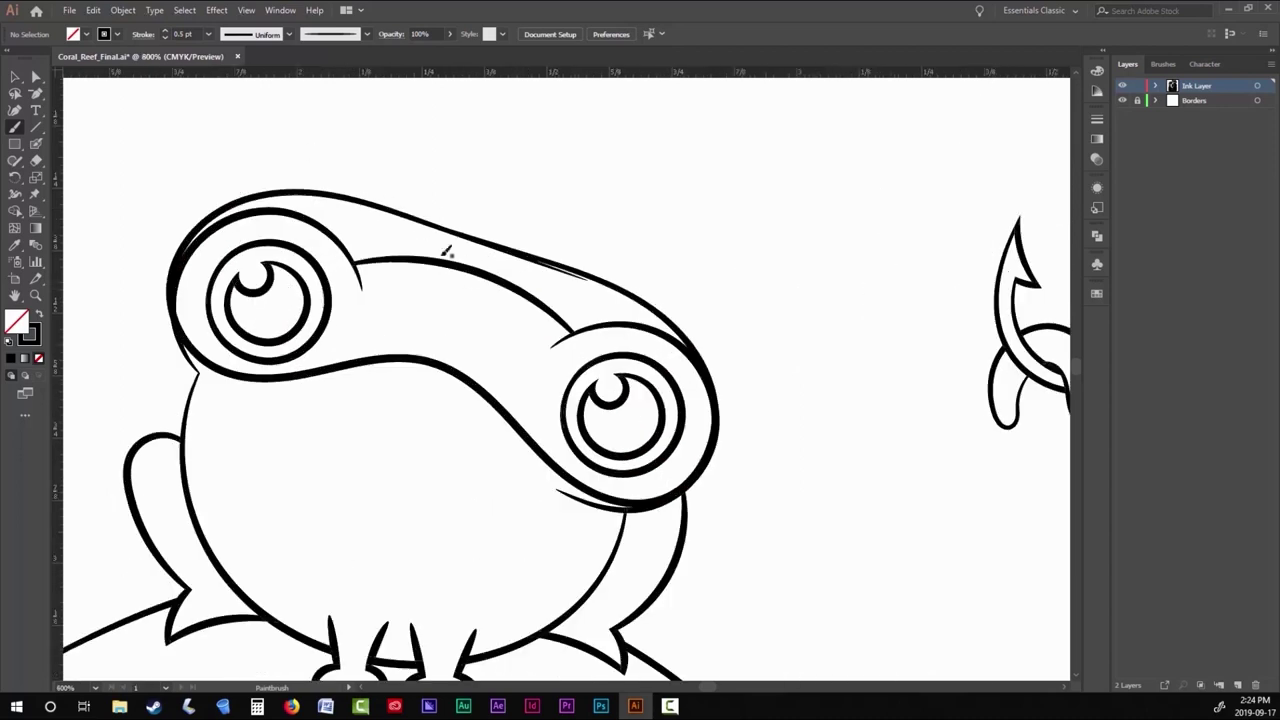
key(a)
scroll(643, 286, up, 1)
scroll(677, 277, down, 3)
scroll(640, 248, up, 4)
scroll(814, 363, down, 4)
click(814, 363)
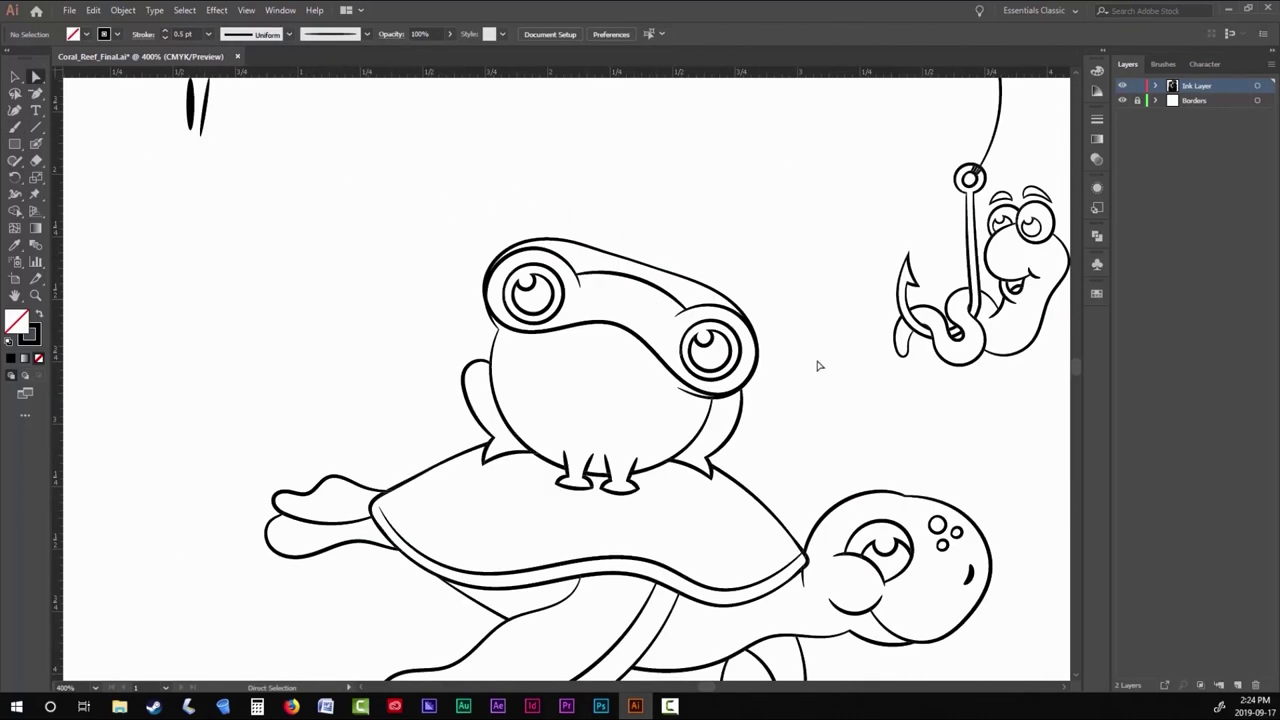
scroll(813, 366, up, 1)
key(ctrl+z)
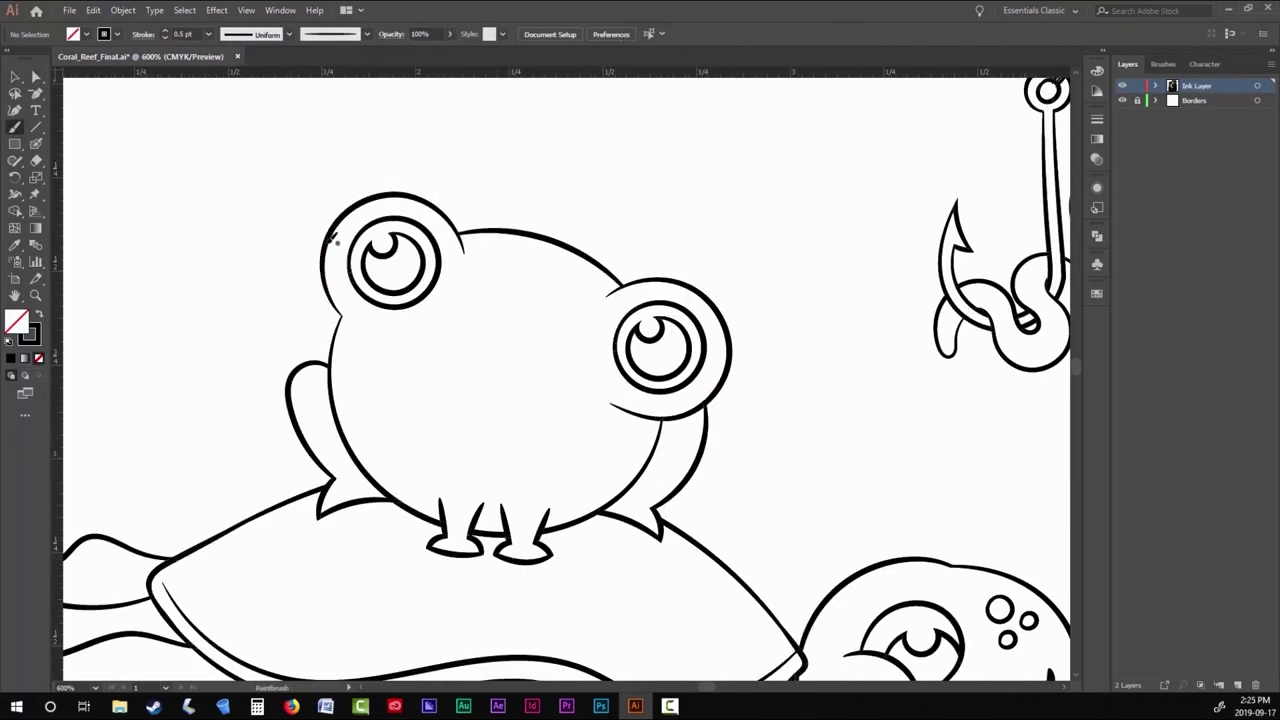
Paint a diving mask around both of the frog's eyes as an inner outline and a parallel outer outline, using a 0.5 pt stroke.
drag(734, 327, 735, 335)
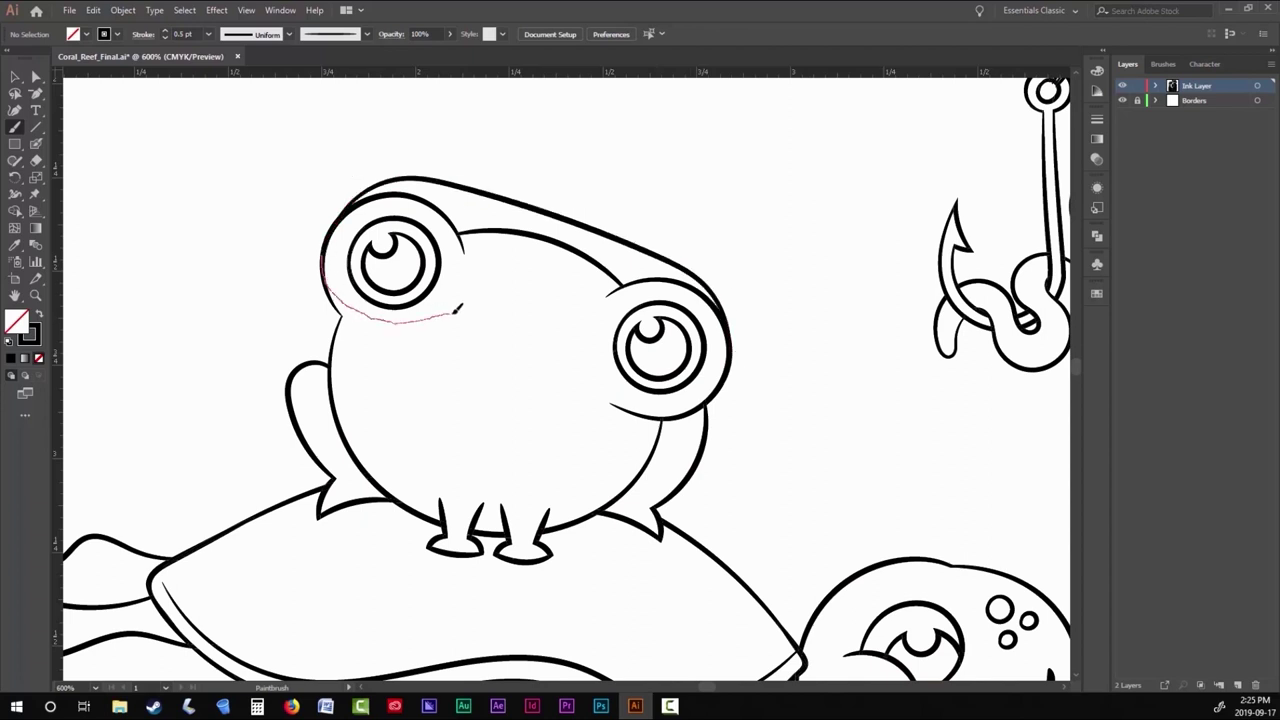
mouse_move(649, 405)
mouse_down()
mouse_move(718, 394)
mouse_move(494, 319)
mouse_move(687, 437)
mouse_move(758, 367)
mouse_move(405, 151)
mouse_move(547, 183)
mouse_move(664, 229)
mouse_move(754, 329)
mouse_move(747, 402)
mouse_up()
key(ctrl+=)
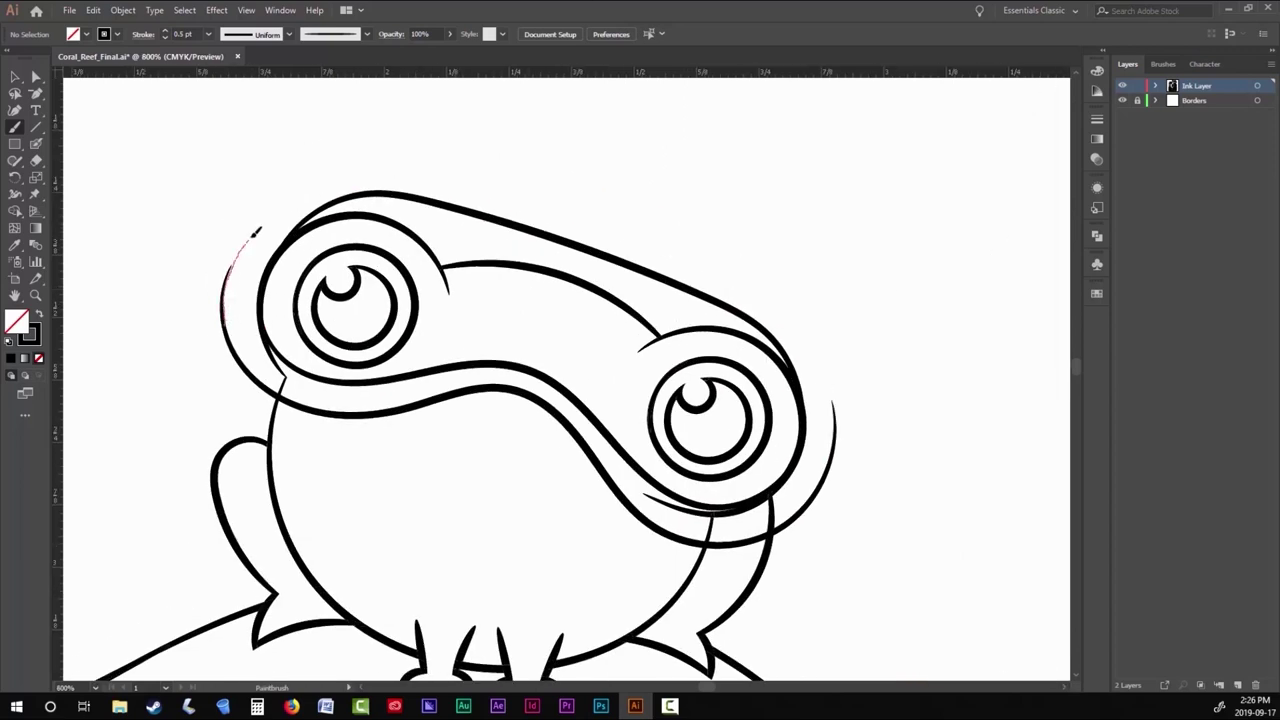
drag(502, 187, 602, 227)
drag(785, 300, 838, 438)
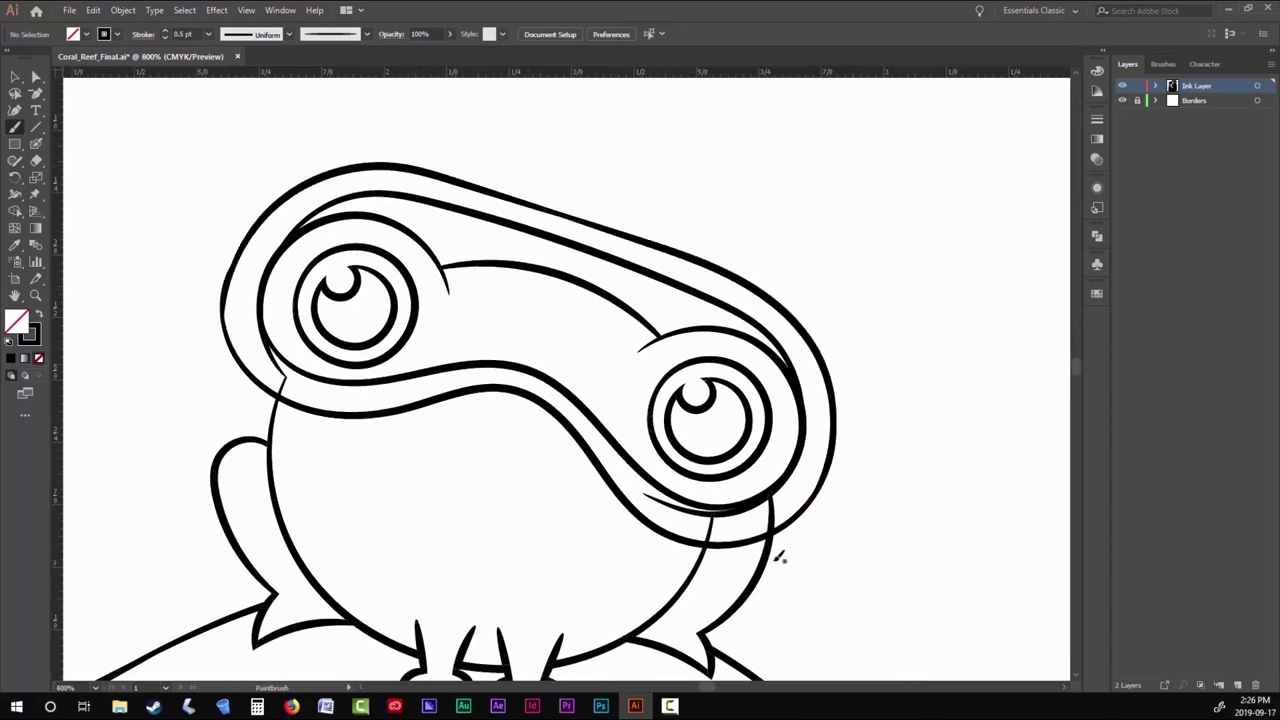
Smooth the mask's outer outline along its left side and upper edge by adjusting its anchor points and handles.
key(a)
scroll(300, 420, up, 3)
scroll(248, 377, down, 2)
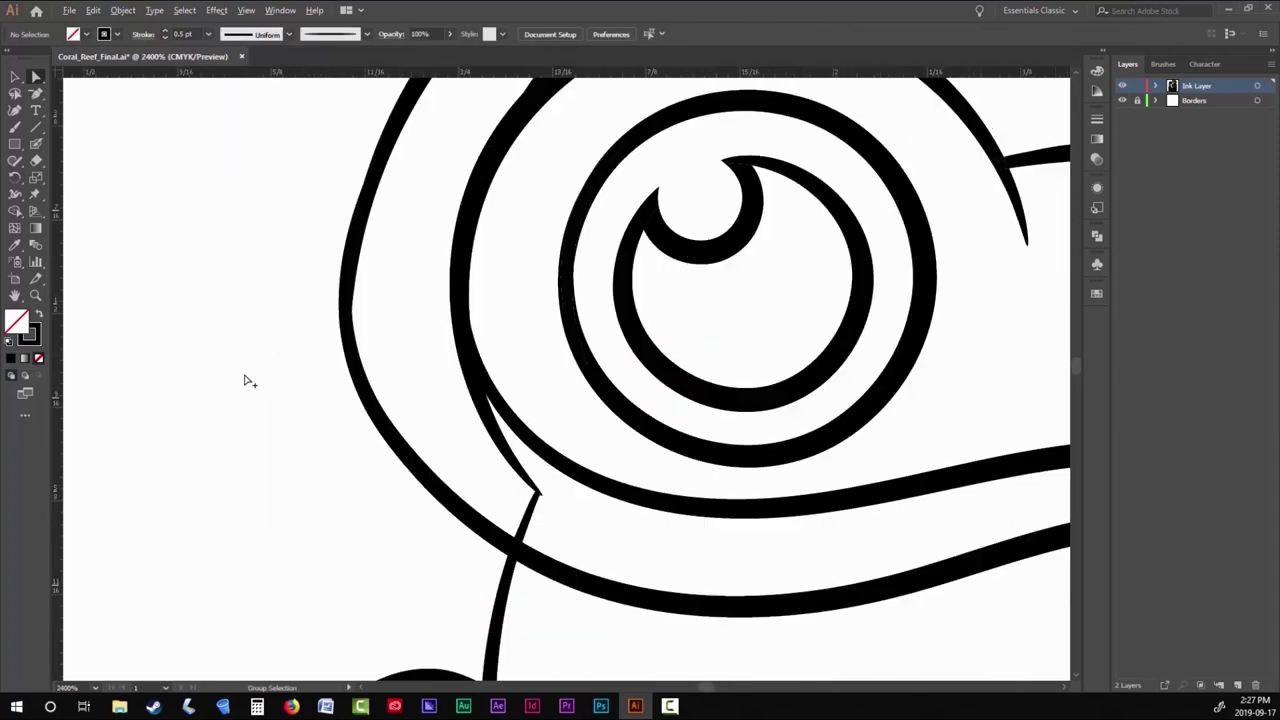
click(343, 330)
scroll(291, 360, up, 3)
click(495, 238)
scroll(495, 238, down, 5)
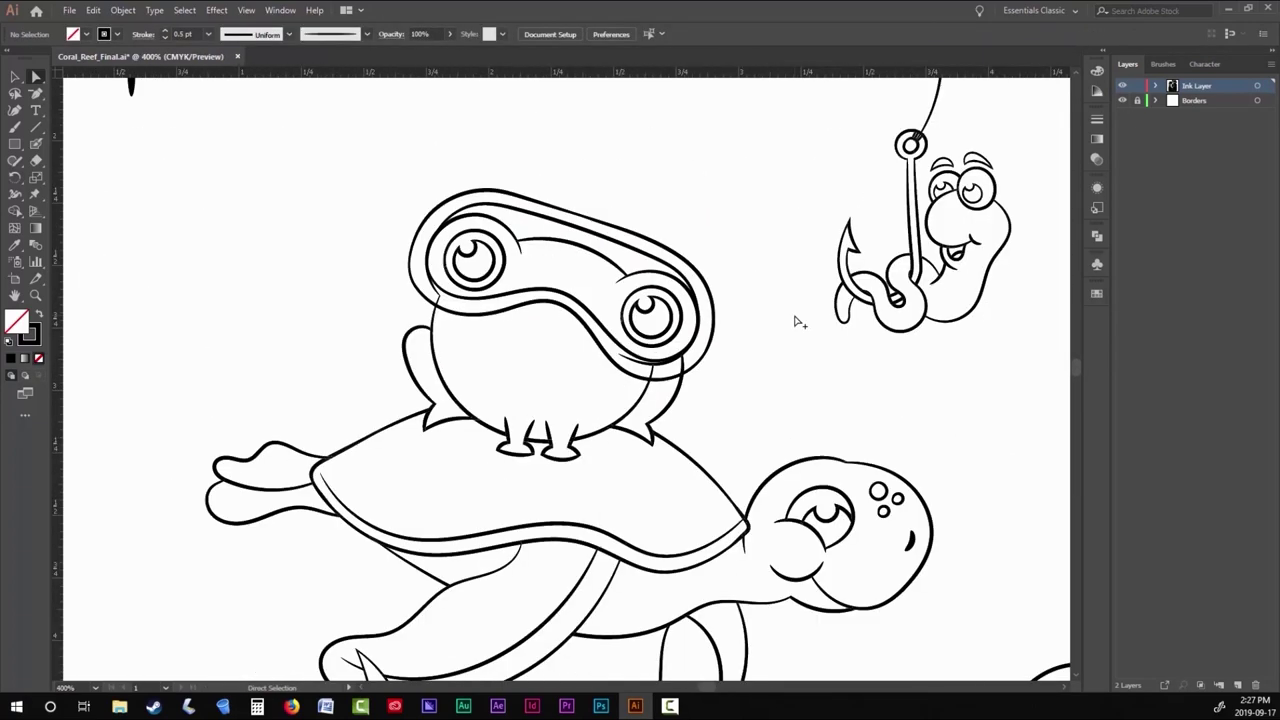
scroll(600, 240, up, 5)
drag(457, 194, 515, 207)
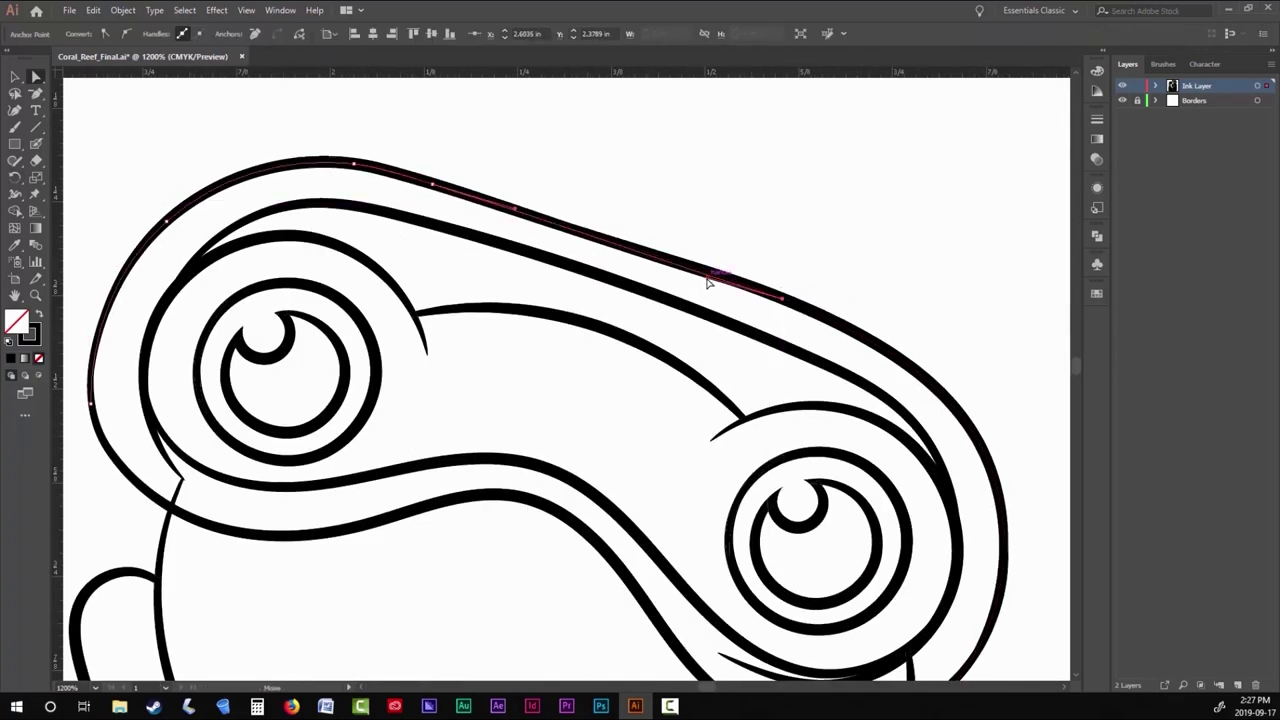
key(ctrl+shift+a)
Paint a curved line across the frog's face just under the mask's lower edge.
scroll(589, 368, down, 3)
scroll(589, 368, up, 2)
drag(238, 289, 440, 380)
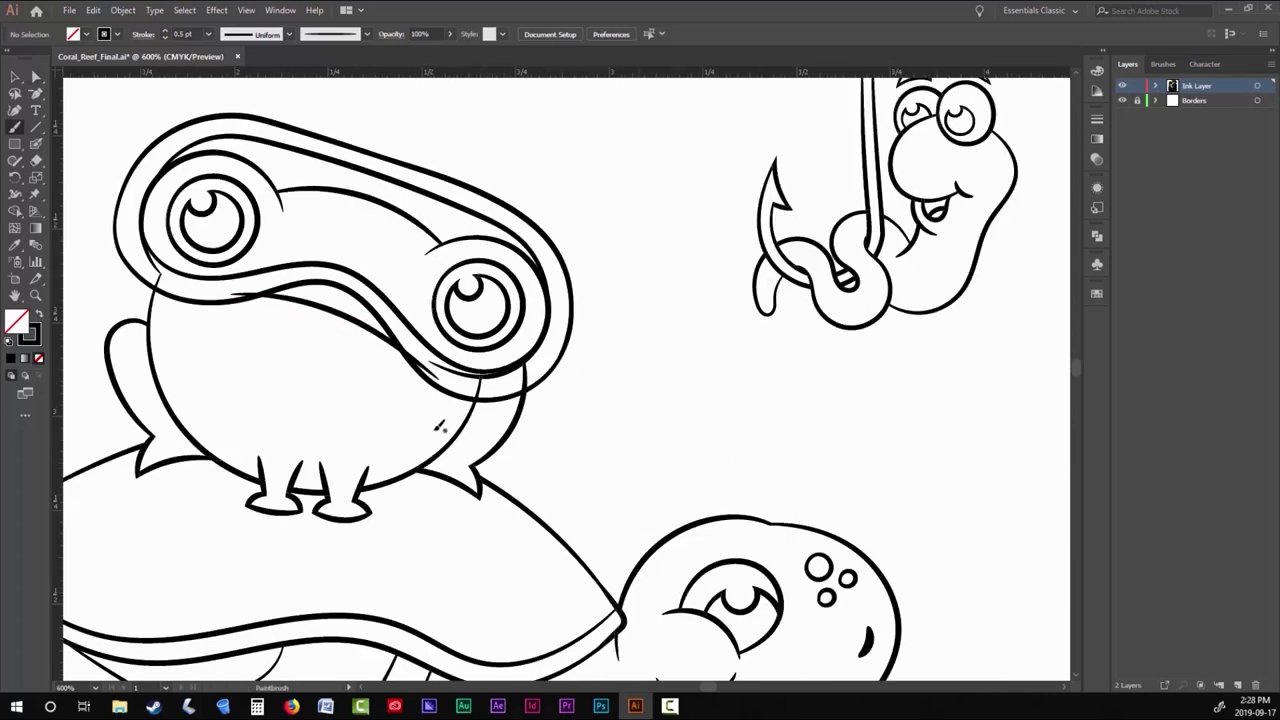
scroll(216, 312, up, 1)
scroll(216, 312, down, 3)
key(v)
key(ctrl+a)
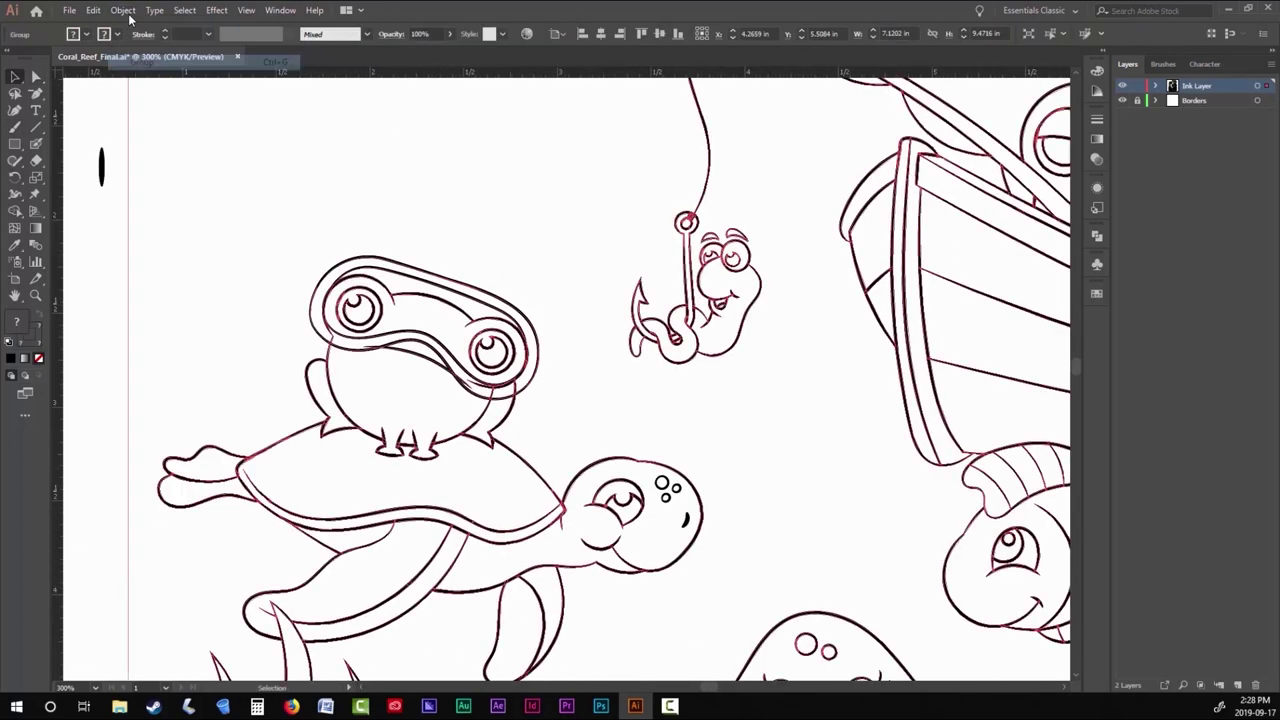
click(123, 10)
mouse_move(148, 421)
key(Escape)
key(ctrl+shift+a)
scroll(282, 314, up, 8)
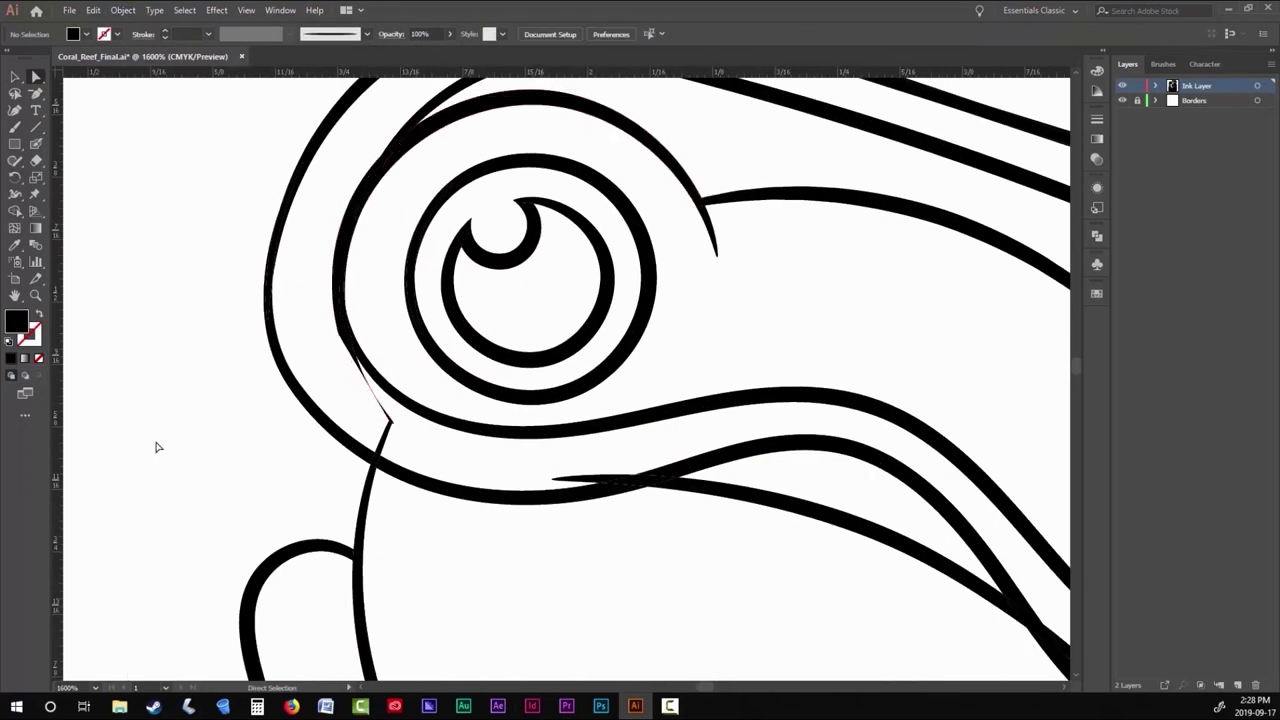
click(463, 113)
scroll(357, 394, down, 2)
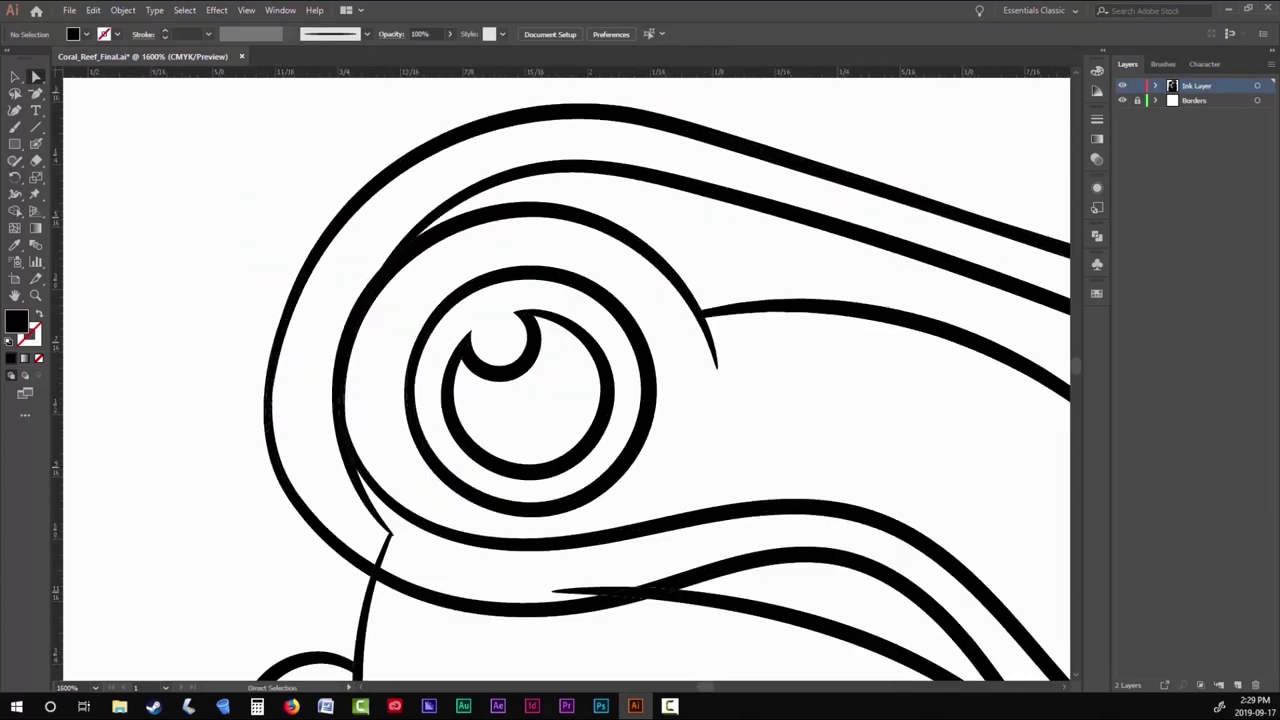
scroll(335, 345, up, 1)
Reshape the mask's inner outline with its handles so it follows the outer edge of the frog's left eye.
drag(335, 345, 330, 182)
scroll(330, 182, up, 1)
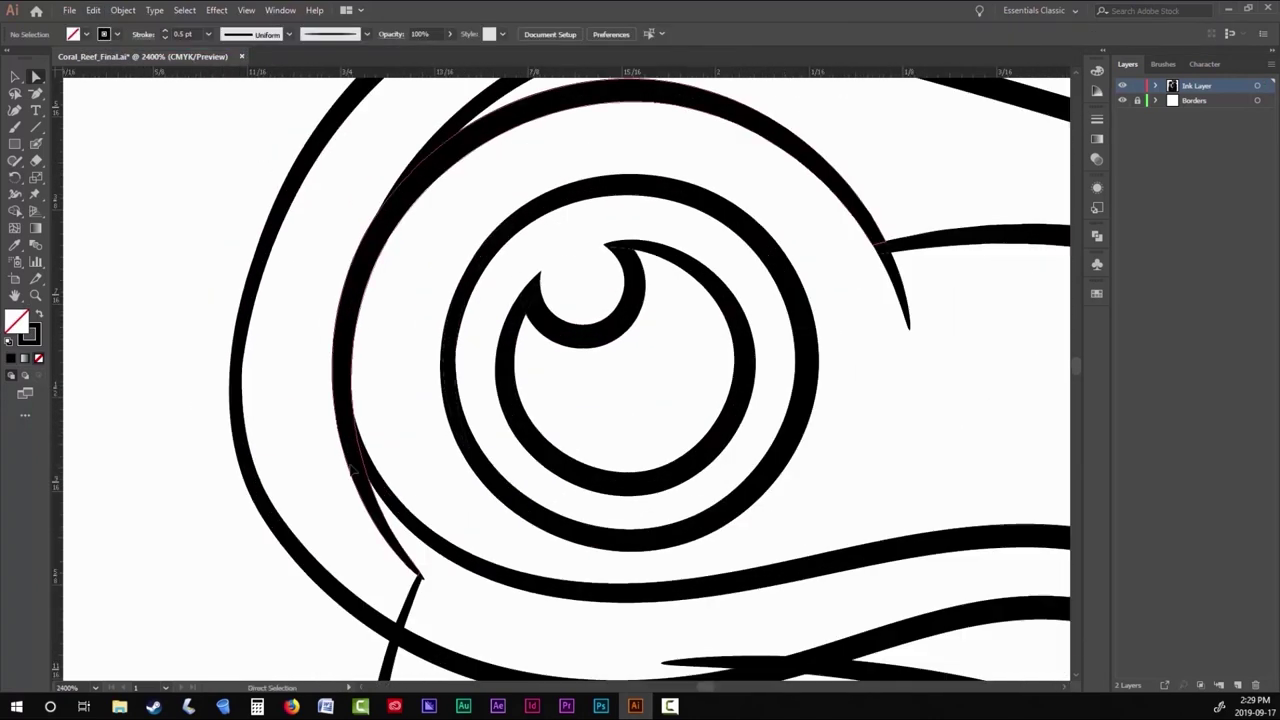
drag(357, 350, 355, 285)
drag(311, 365, 351, 270)
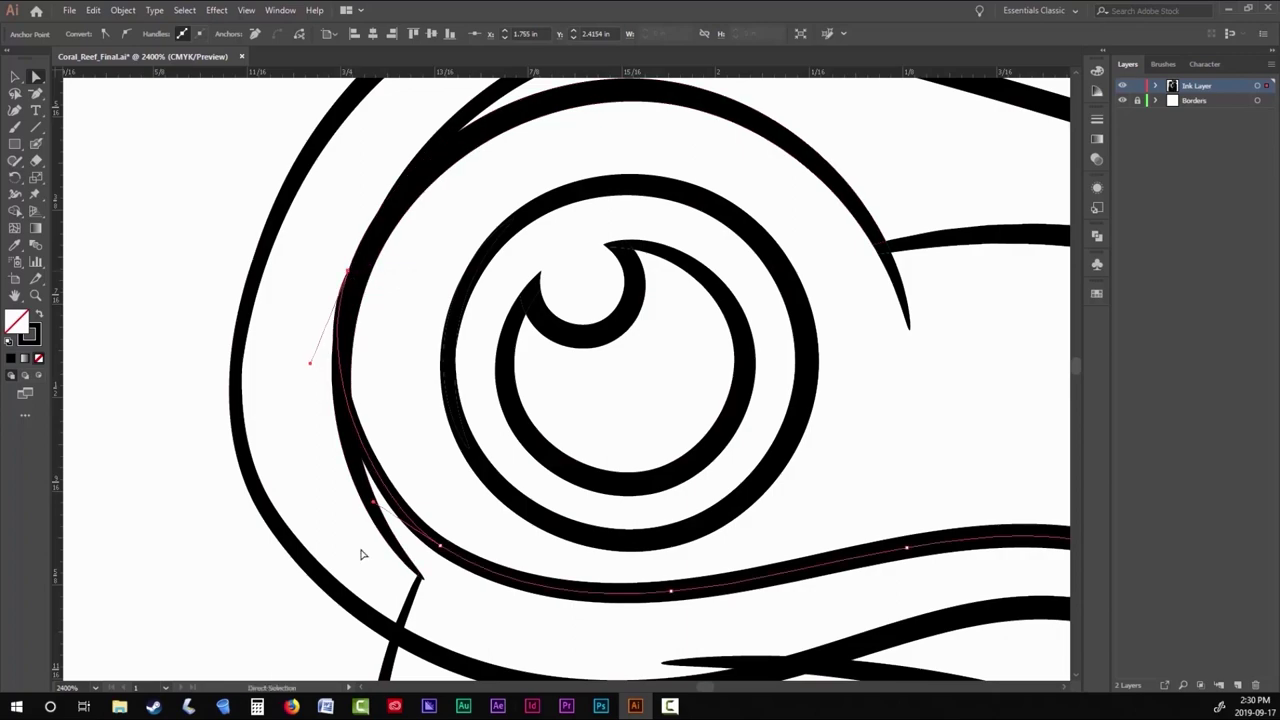
scroll(413, 362, down, 3)
click(413, 362)
Reshape the mask's inner outline around the outer side of the frog's right eye by adjusting its anchor points and handles.
scroll(413, 362, up, 1)
scroll(300, 329, right, 2)
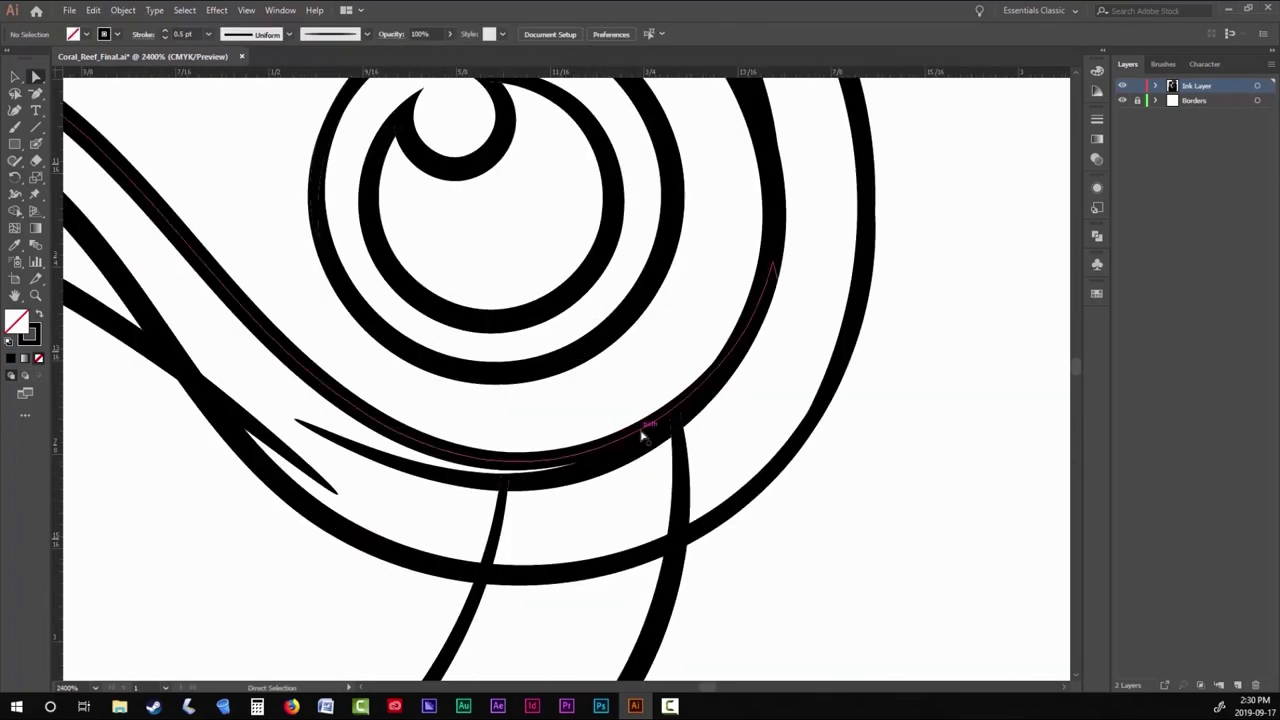
click(643, 425)
scroll(788, 284, up, 2)
click(771, 354)
drag(794, 395, 814, 289)
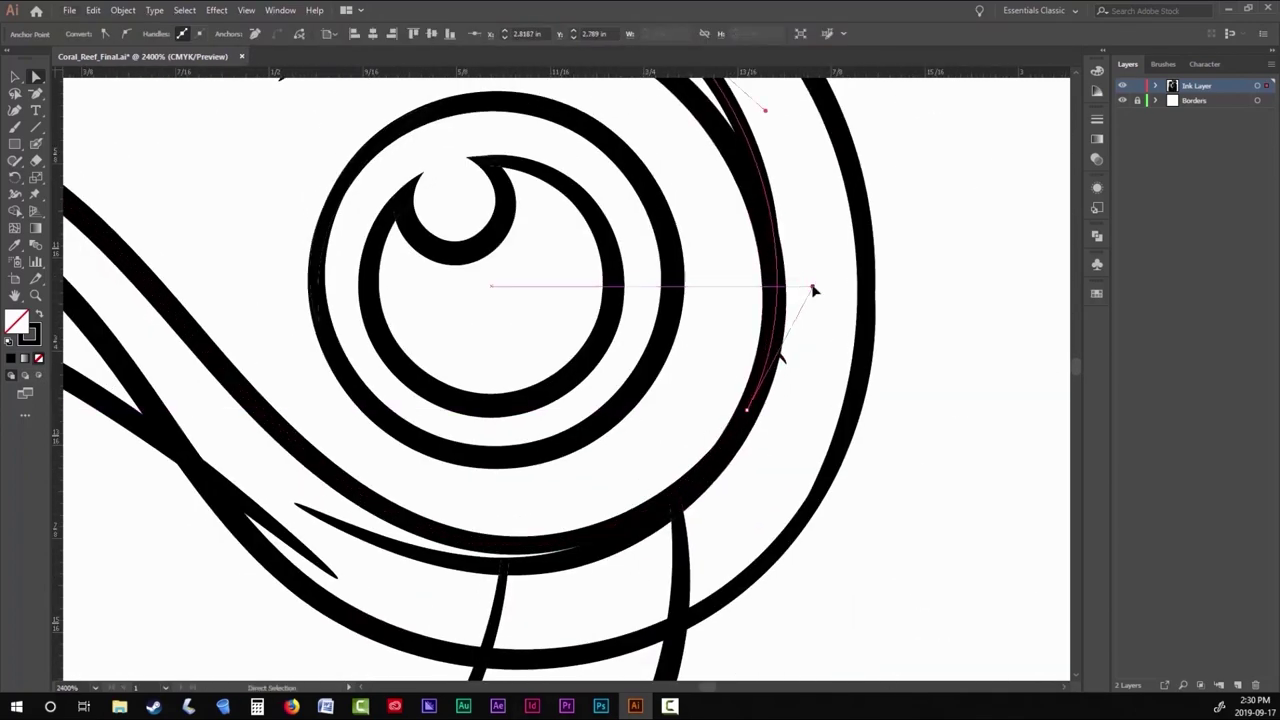
Refine the anchor points on the mask's outer outline along its upper-right curve.
scroll(603, 252, down, 6)
scroll(603, 252, up, 4)
click(600, 232)
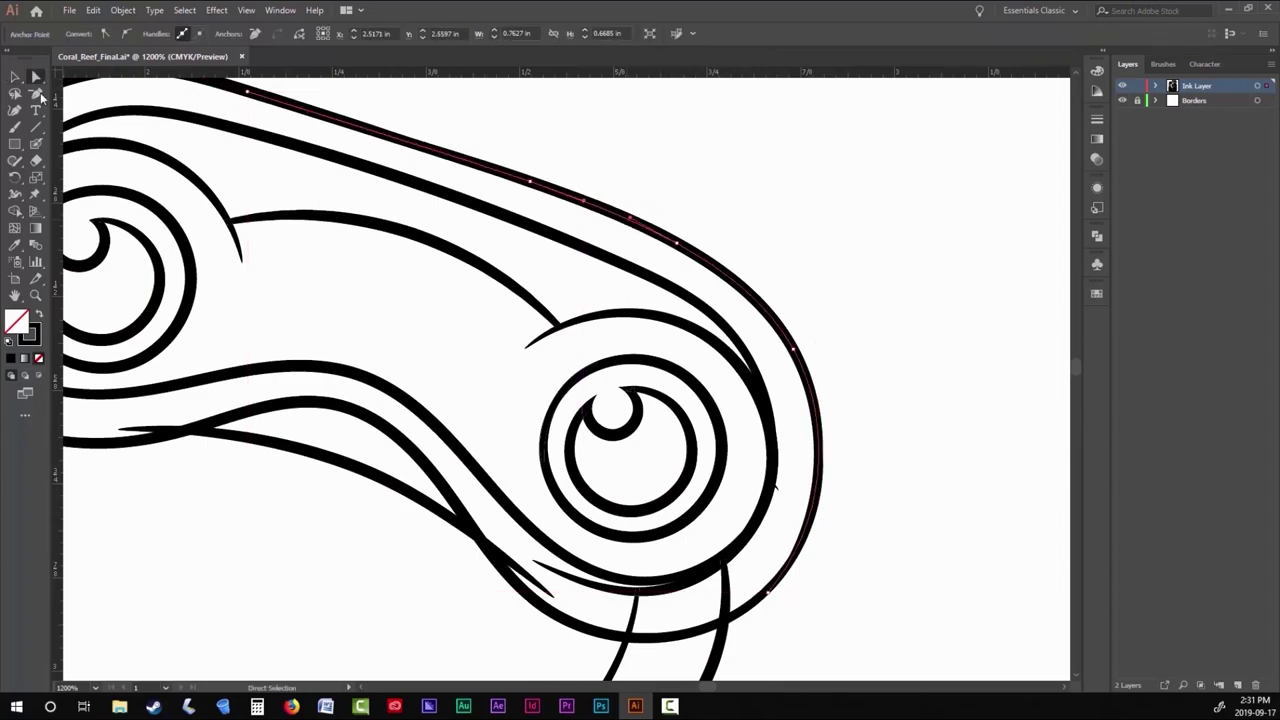
key(plus)
scroll(571, 225, down, 5)
Select the frog and the turtle it rides on and expand the mask's strokes using Live Paint.
key(v)
scroll(557, 214, up, 2)
drag(356, 130, 612, 466)
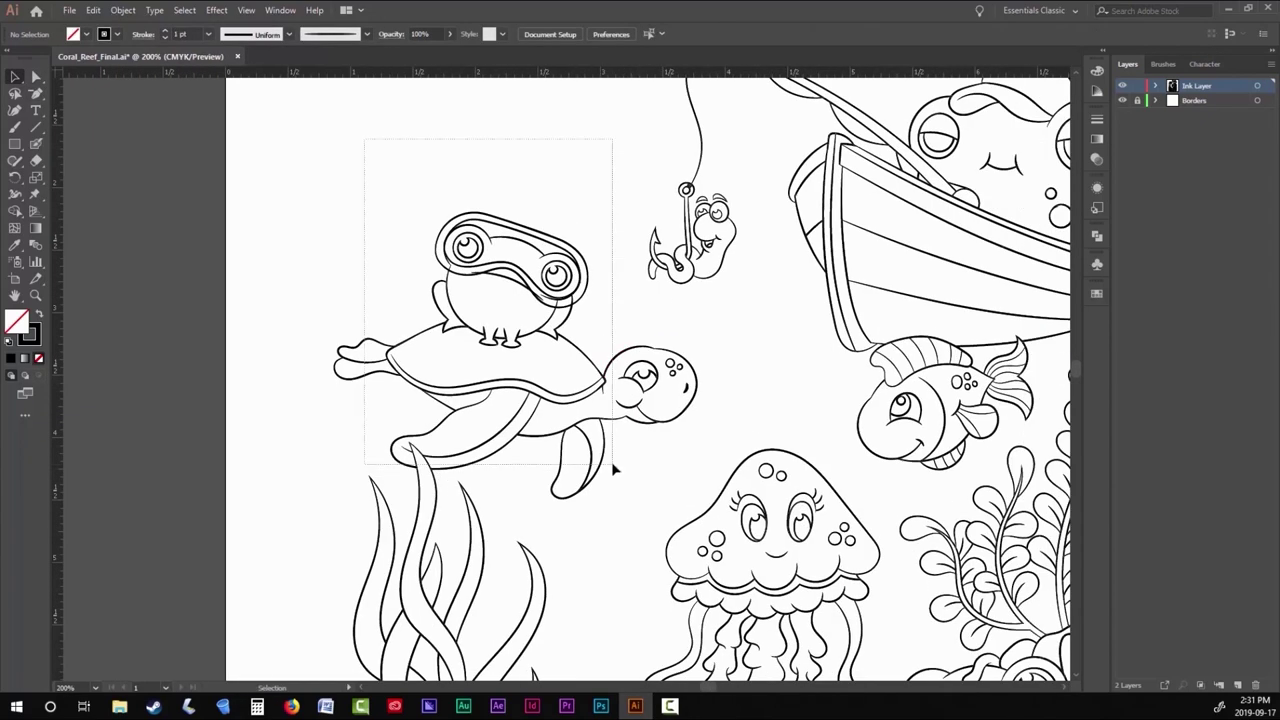
click(122, 10)
scroll(337, 257, up, 5)
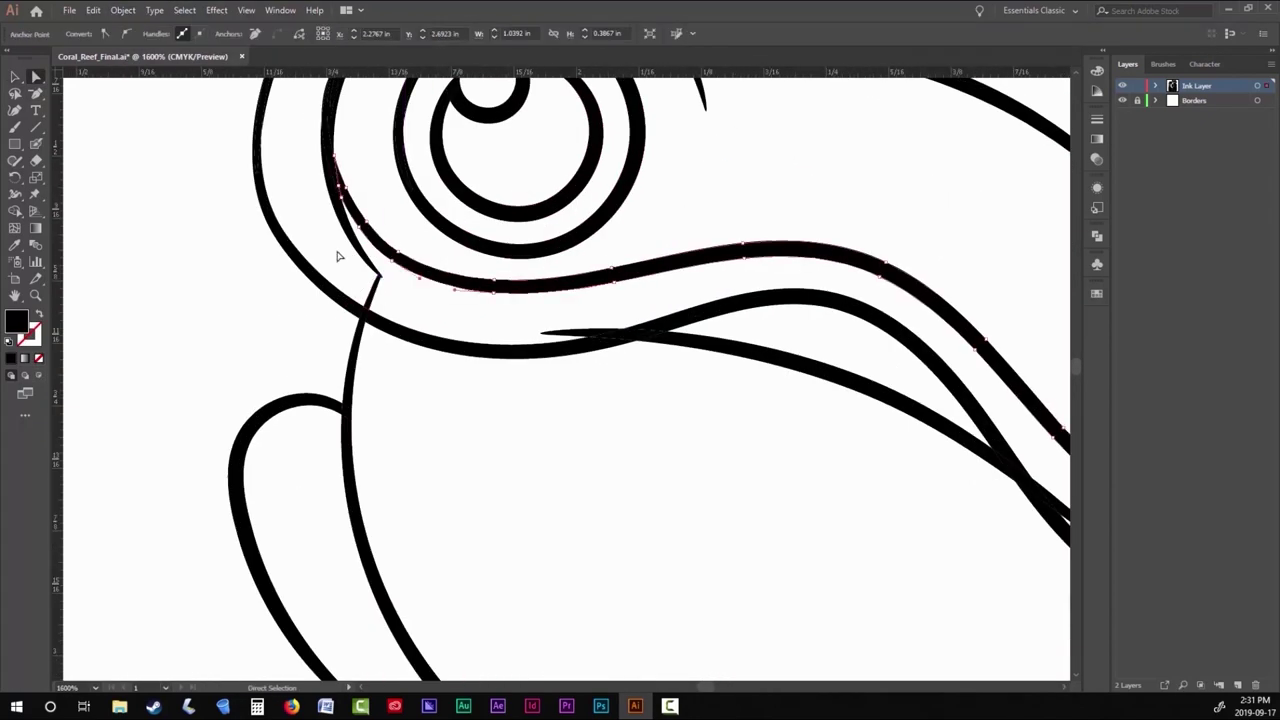
Delete the head and body line pieces overlapping the mask and clean up its inner outline beside both eyes.
key(a)
scroll(591, 409, up, 3)
scroll(929, 394, down, 8)
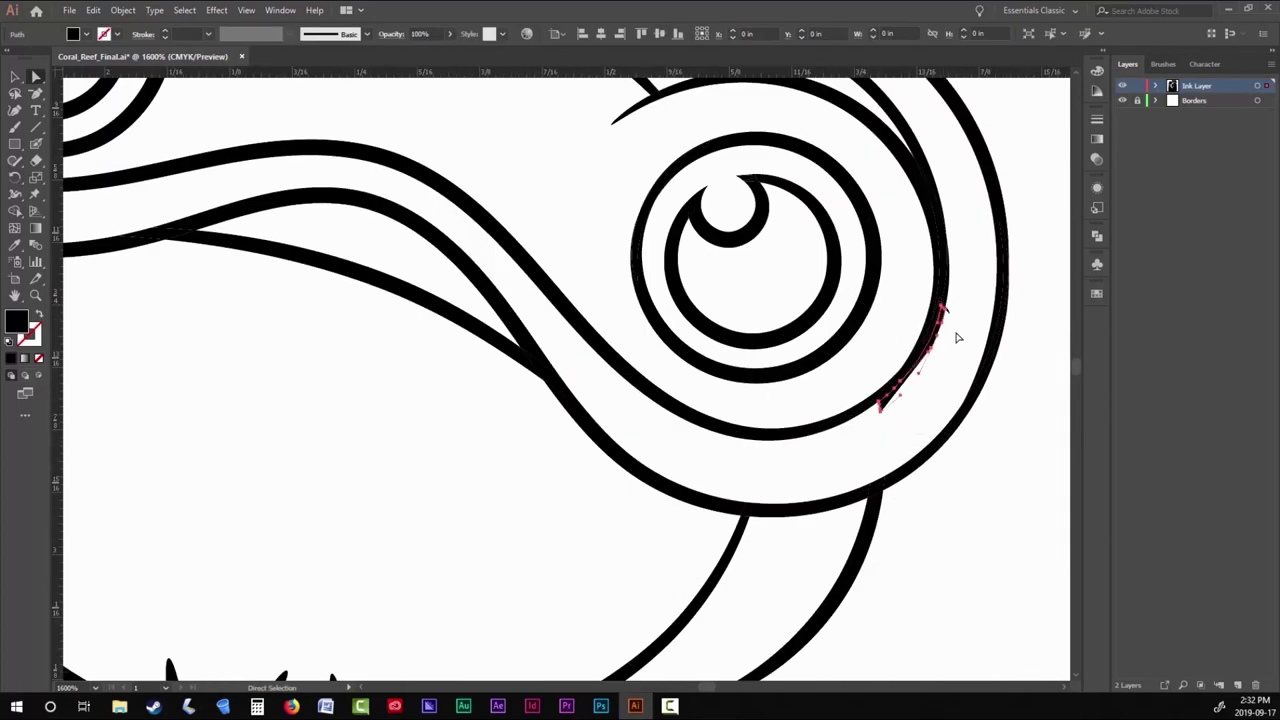
scroll(562, 350, up, 5)
scroll(561, 350, up, 2)
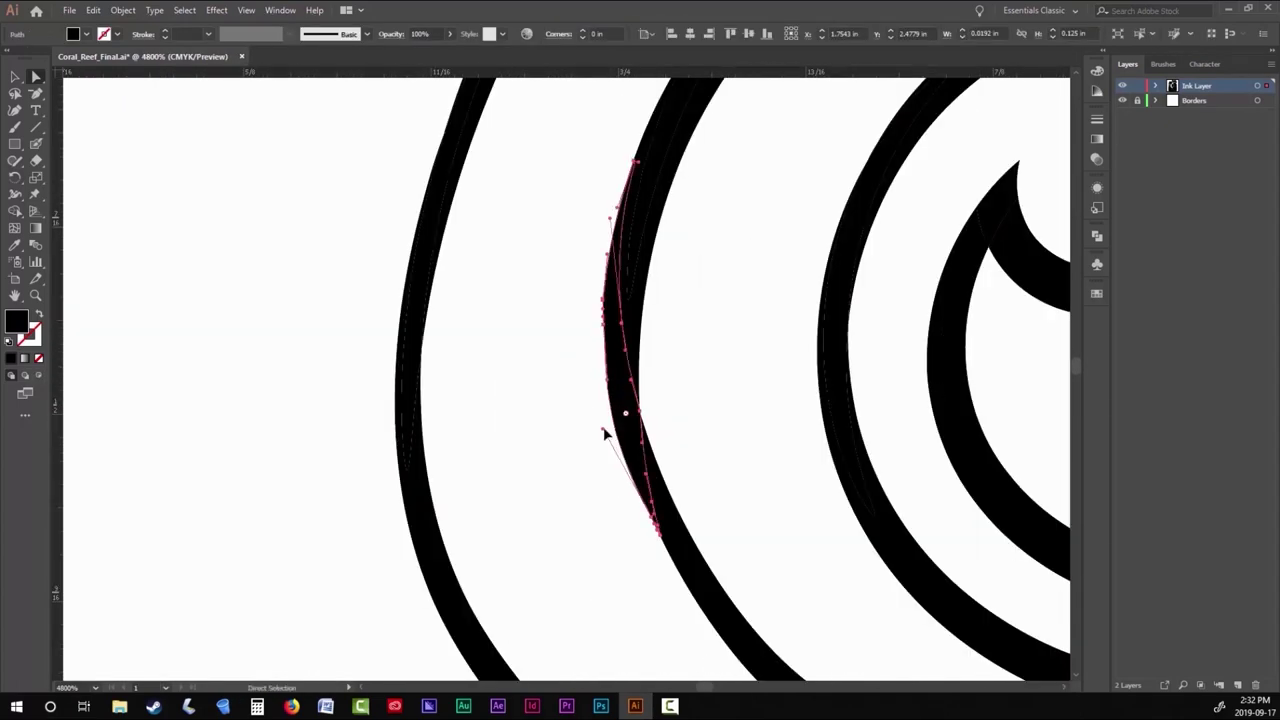
scroll(603, 426, down, 6)
Paint the snorkel's rounded mouthpiece under the mask and the curved tube leading out from it, with a 0.5 pt stroke.
key(b)
key(shift+x)
scroll(535, 340, up, 4)
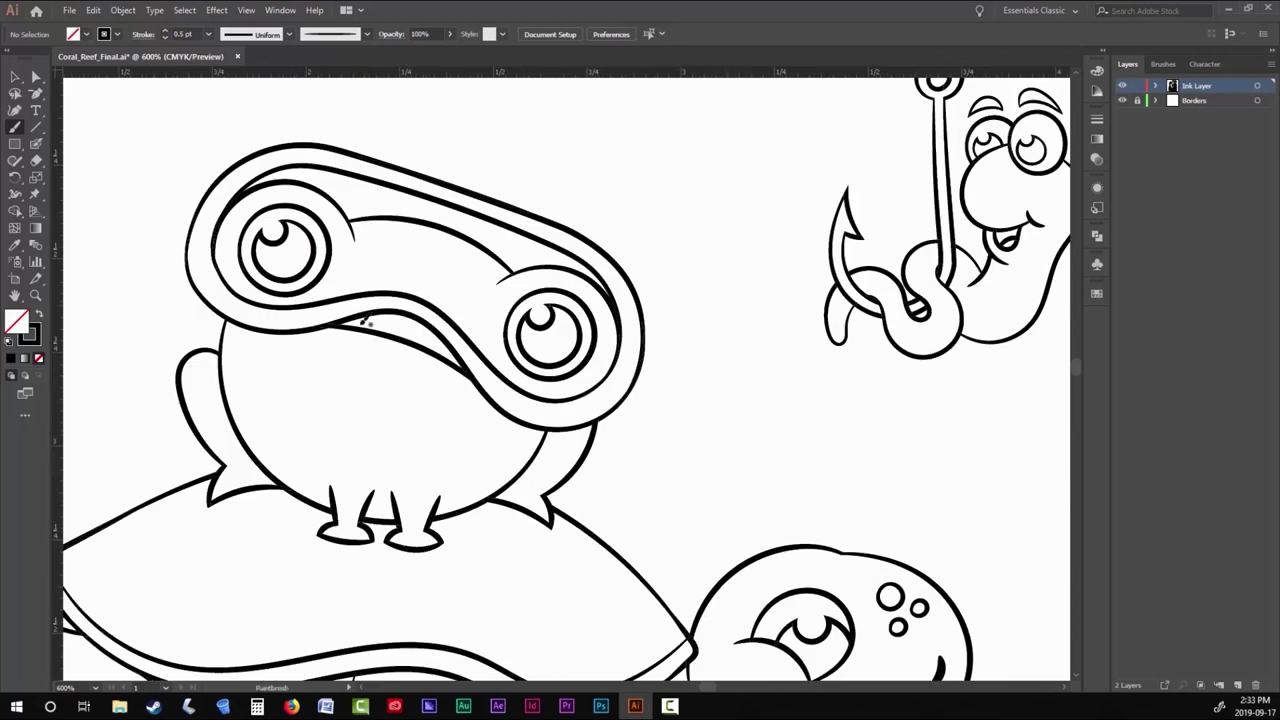
drag(453, 421, 460, 350)
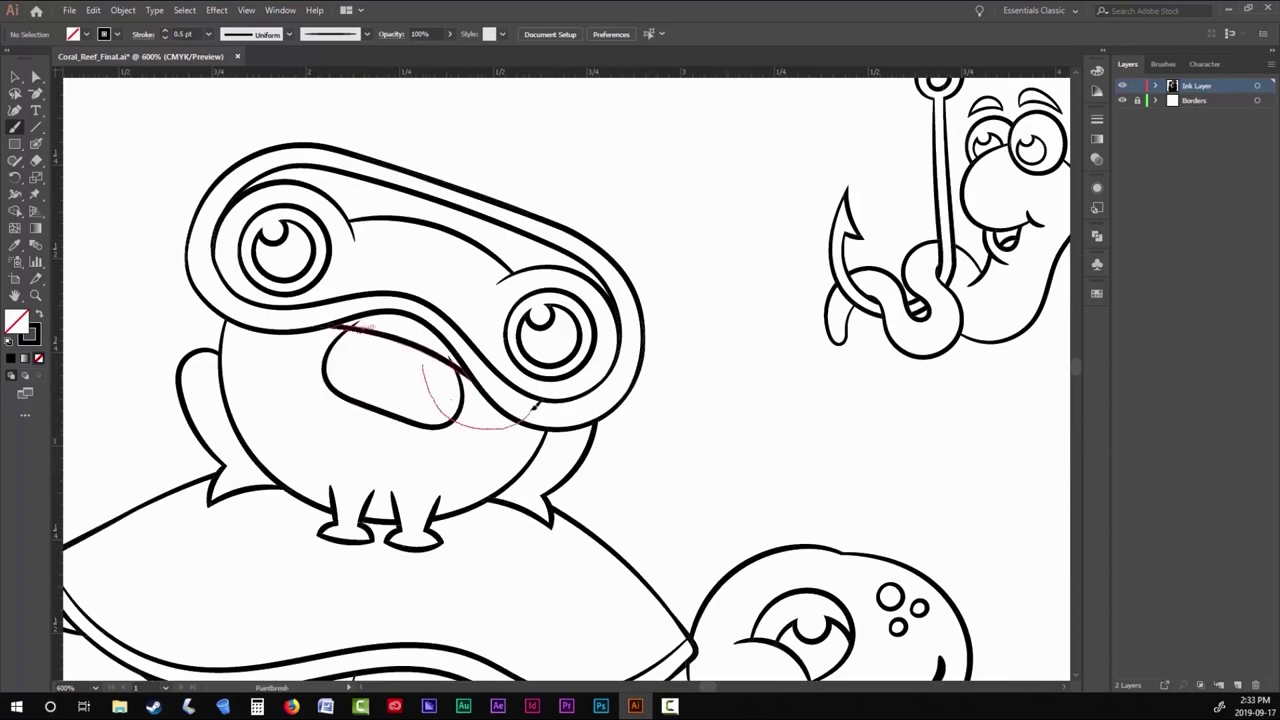
mouse_move(535, 405)
mouse_down()
mouse_move(430, 465)
mouse_move(629, 406)
mouse_move(614, 412)
mouse_move(653, 212)
mouse_move(600, 506)
mouse_up()
scroll(573, 402, up, 3)
key(ctrl+z)
Paint the snorkel's straight tube rising past the mask's right side, with a curved end line and a band near its top.
drag(698, 214, 600, 545)
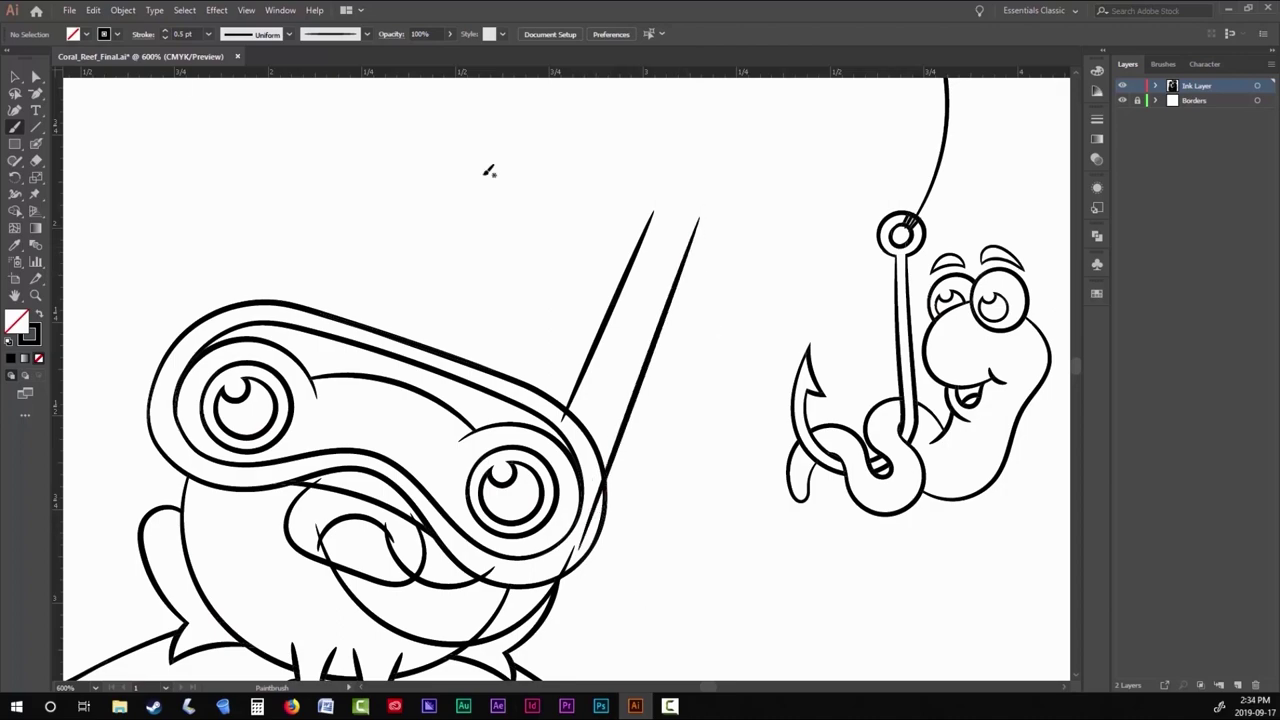
scroll(634, 523, up, 5)
scroll(634, 523, down, 5)
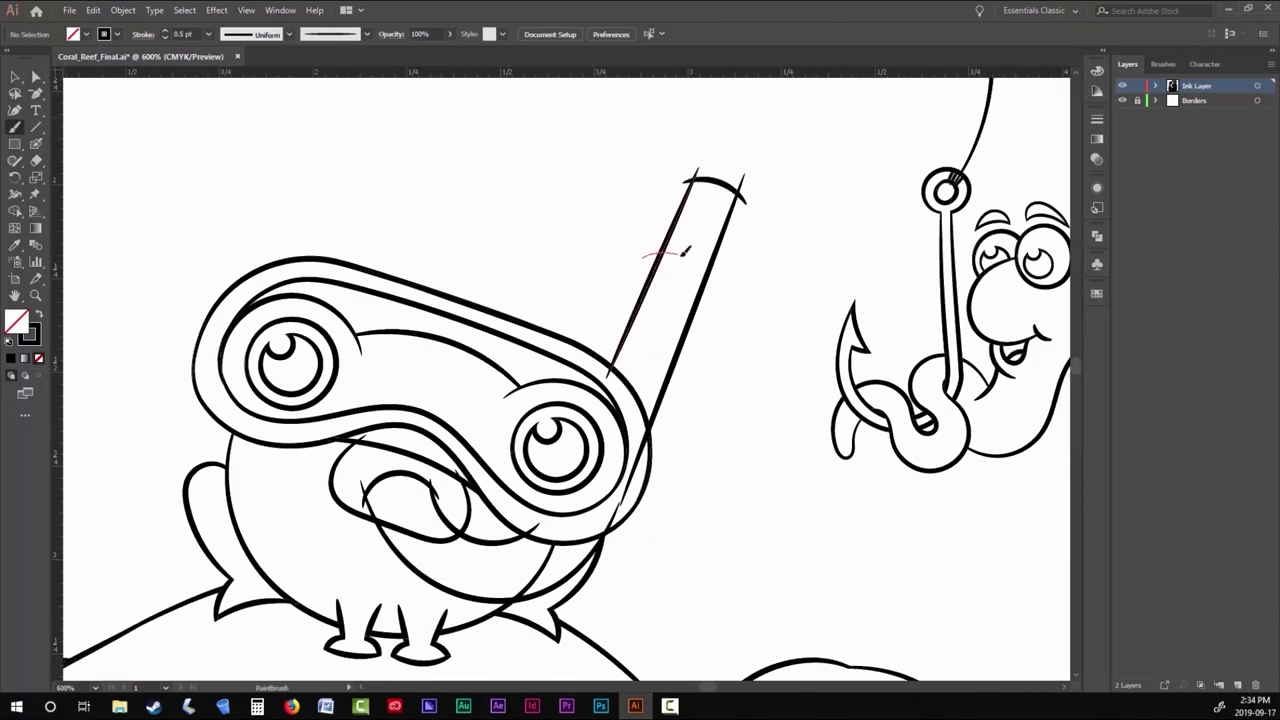
scroll(660, 290, down, 5)
scroll(599, 433, up, 6)
drag(599, 433, 829, 461)
Reshape the snorkel's lower curve below the frog's mouth by adjusting its anchor handles.
ctrl+click(486, 423)
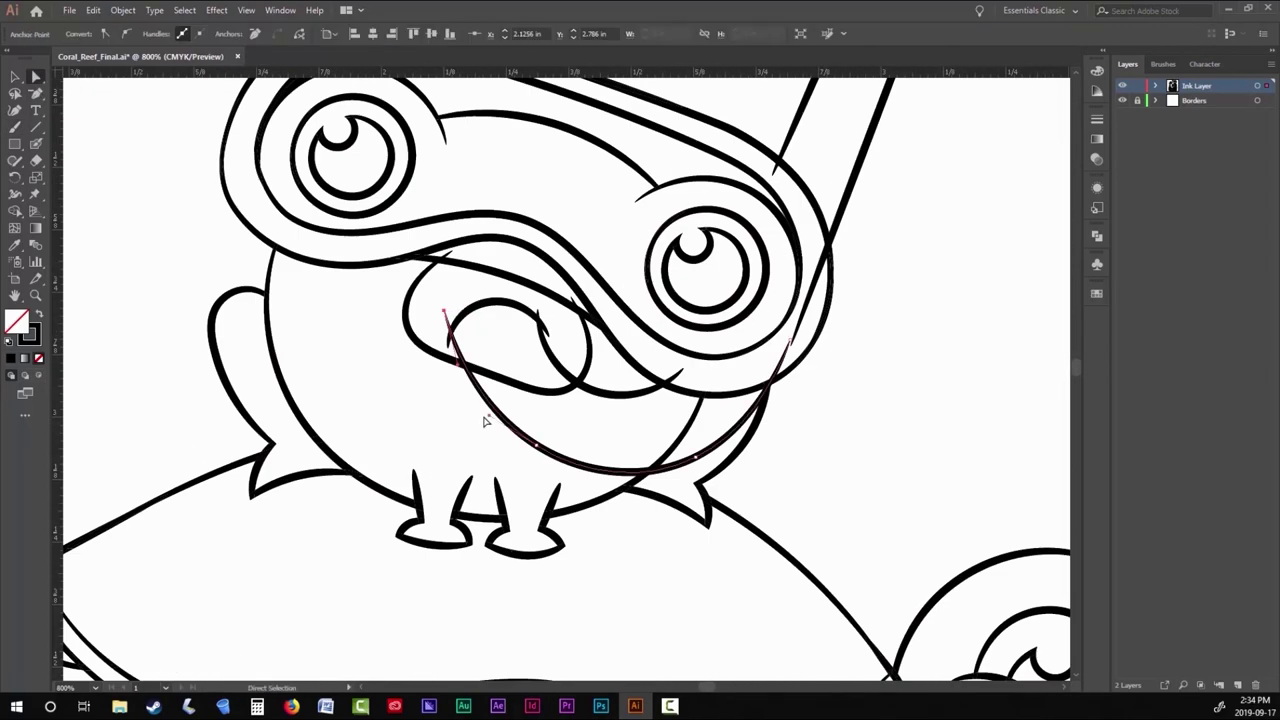
drag(486, 423, 572, 508)
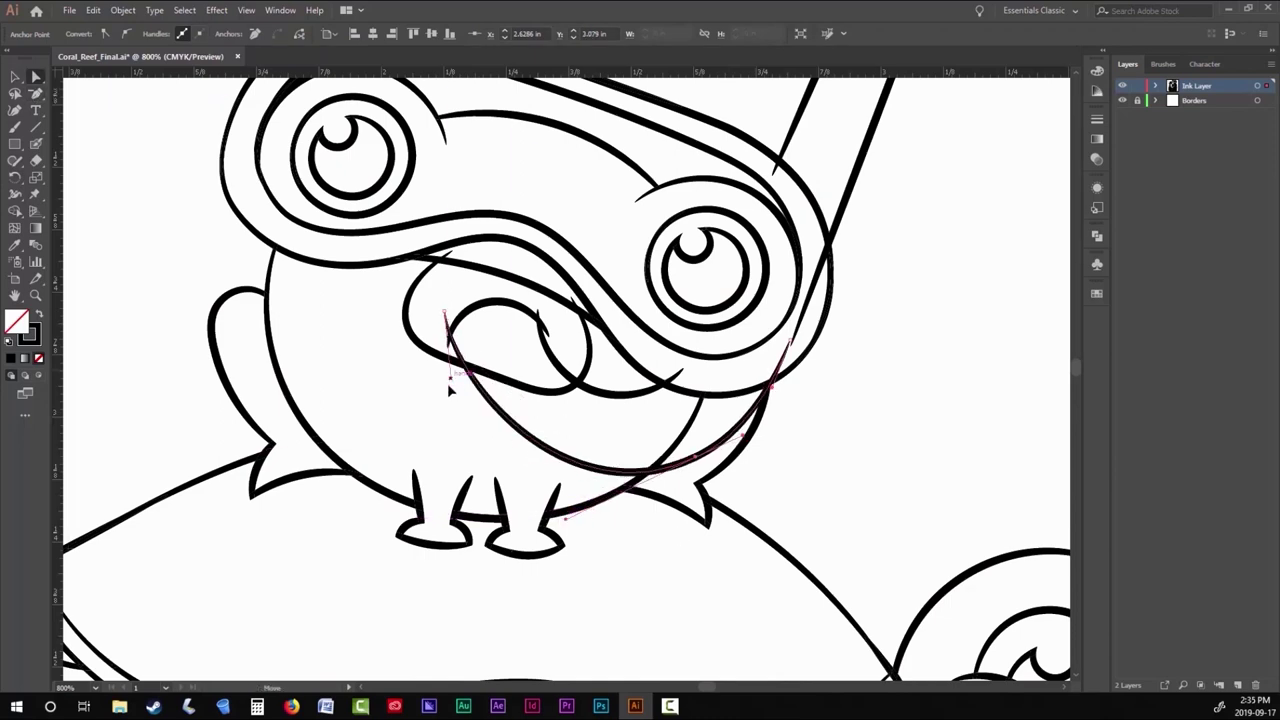
mouse_move(449, 380)
mouse_down()
mouse_move(452, 322)
mouse_move(449, 400)
mouse_up()
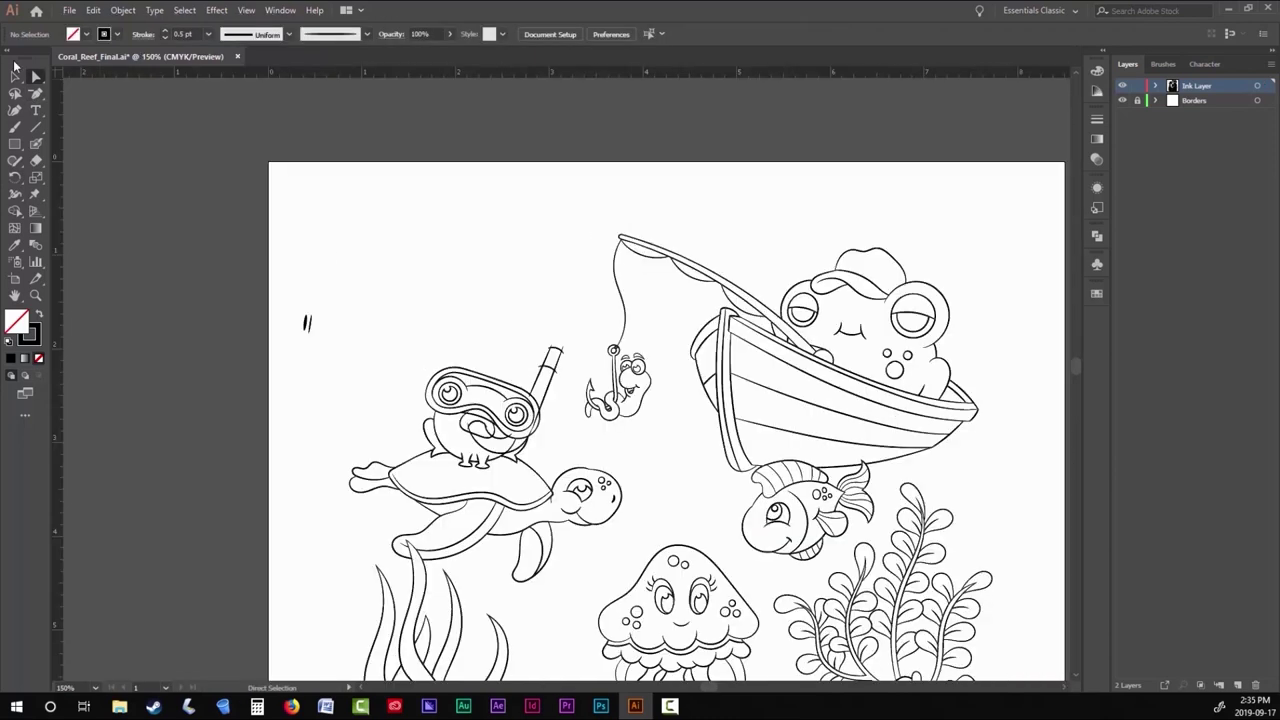
Expand the artwork and delete the snorkel's overhanging line ends at the tube's top and band, plus the overlapping pieces around its mouthpiece.
key(ctrl+a)
click(123, 10)
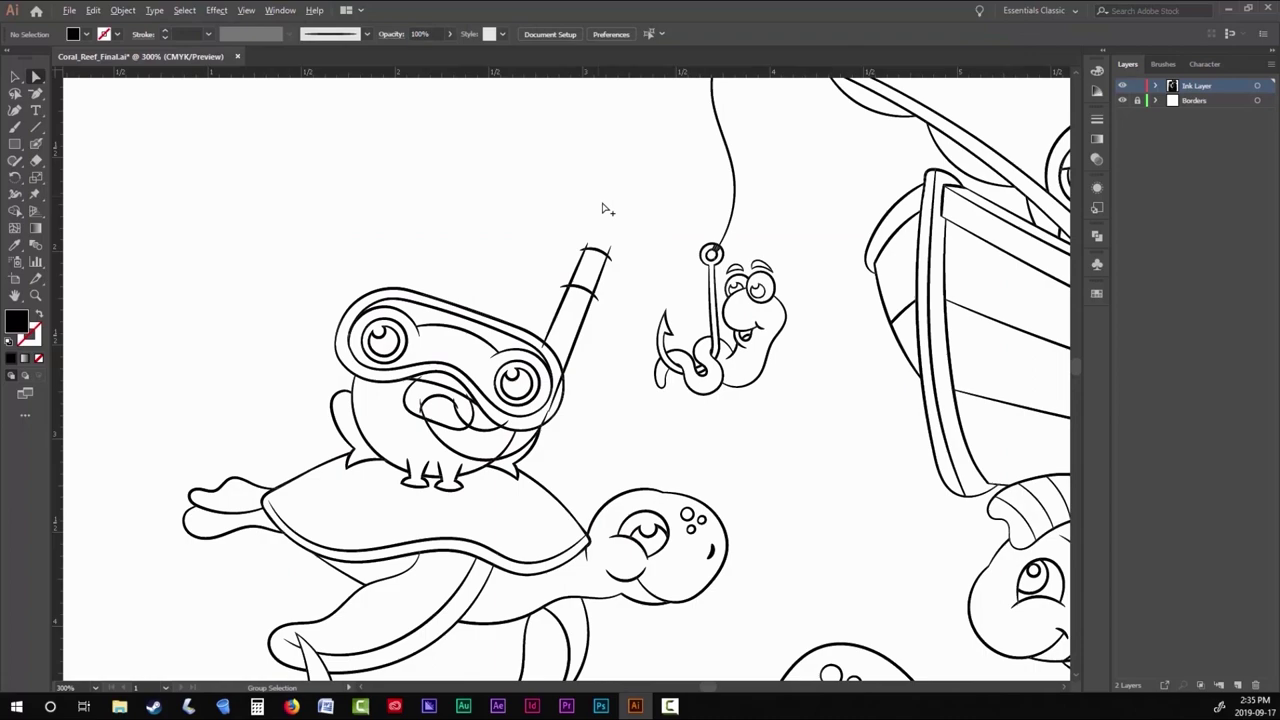
scroll(603, 209, up, 5)
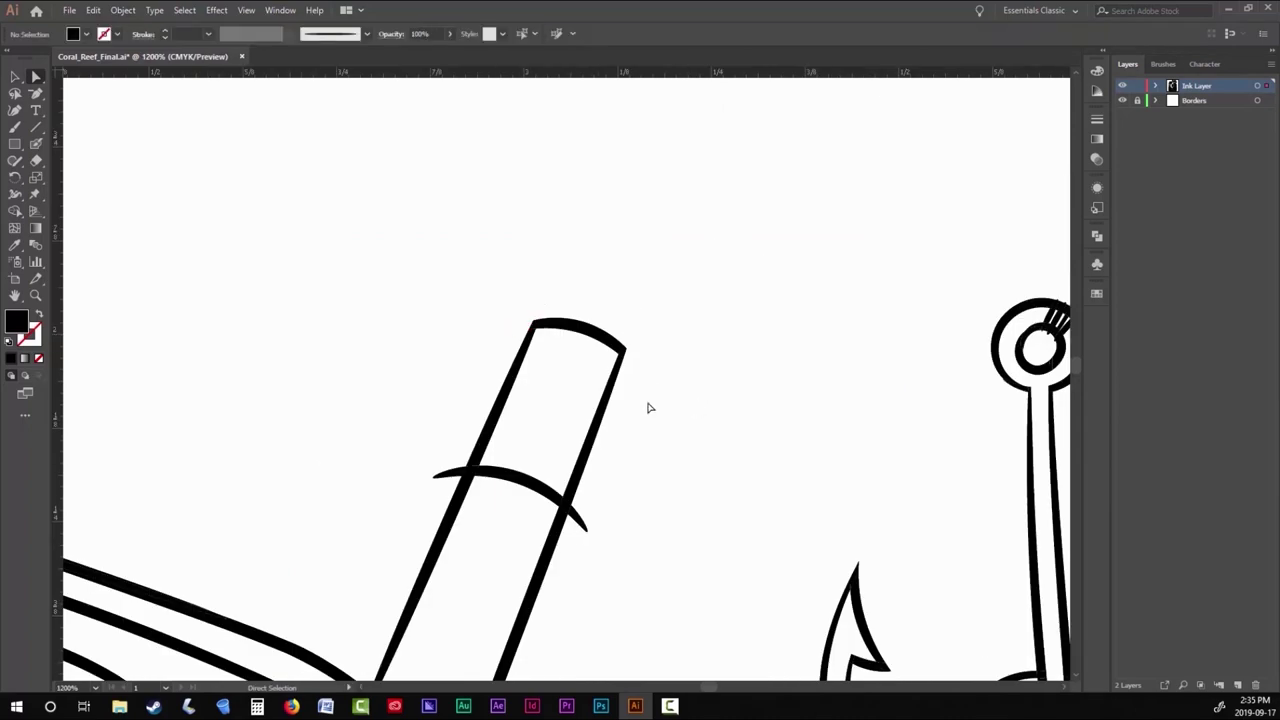
scroll(386, 100, down, 2)
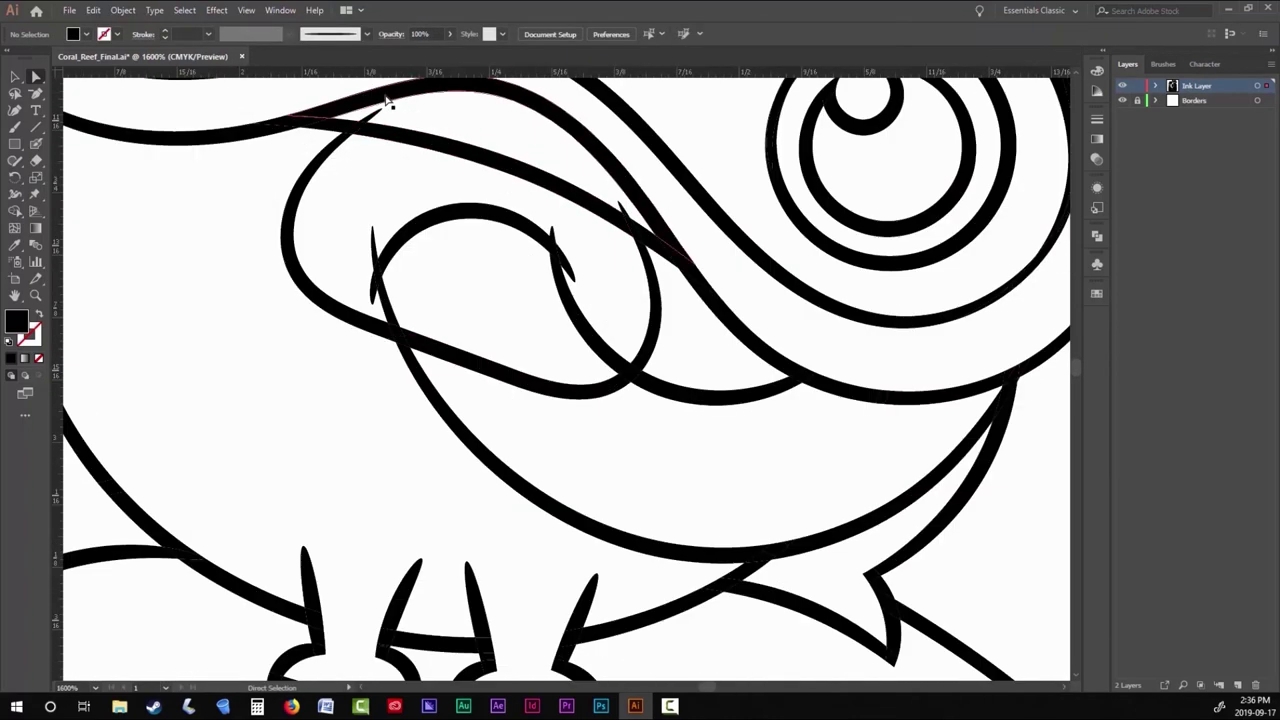
scroll(371, 257, down, 3)
Paint small round spots on the frog's face below the mask with a 0.3 pt stroke.
key(b)
drag(312, 121, 307, 157)
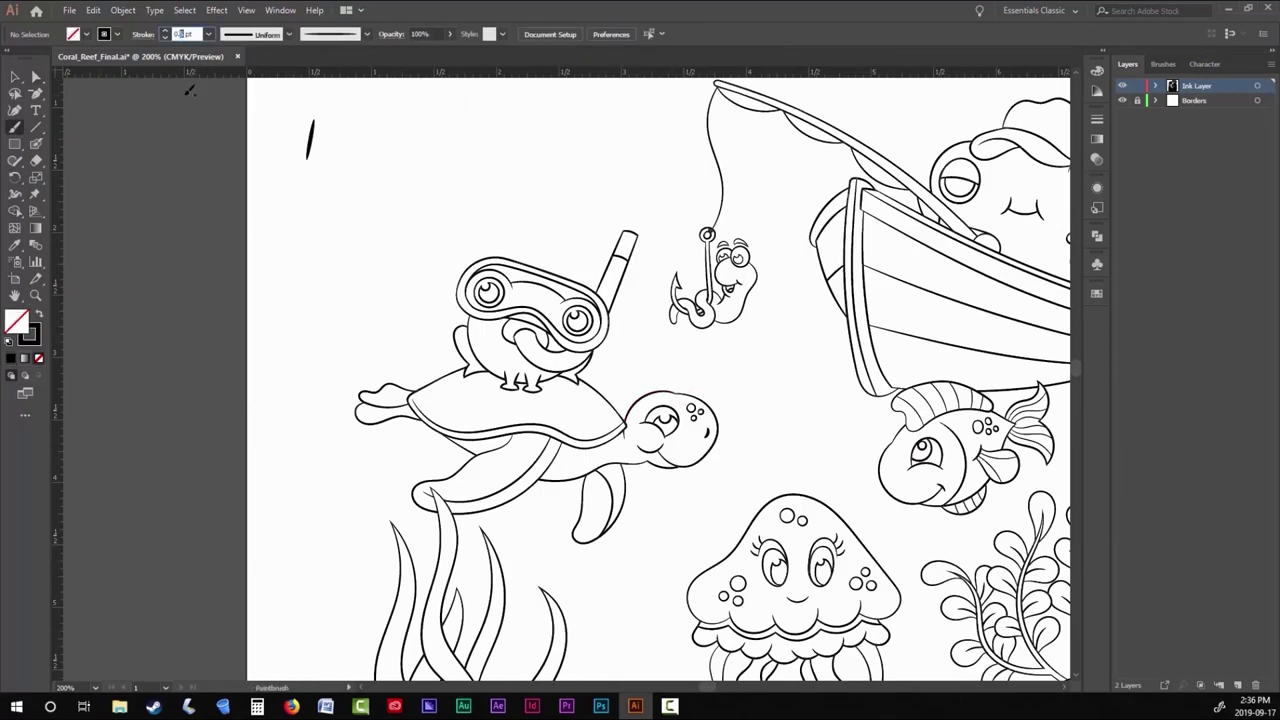
scroll(520, 315, up, 4)
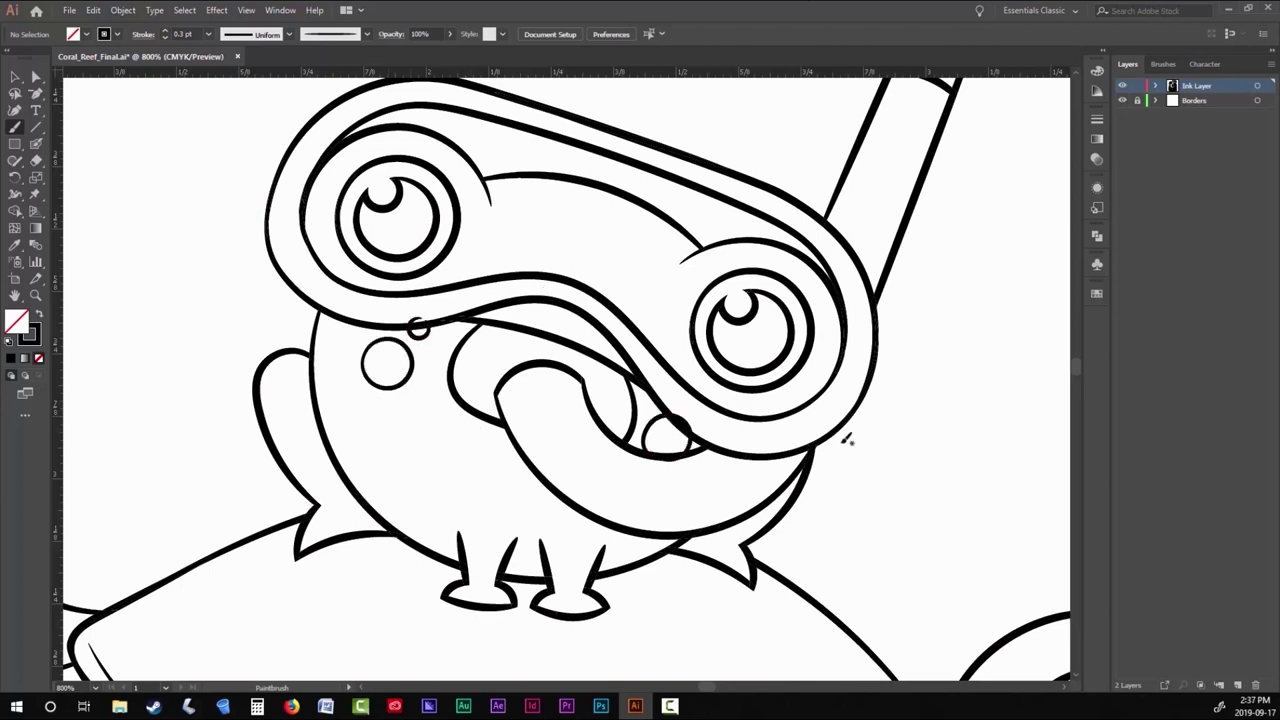
scroll(847, 438, up, 1)
drag(700, 390, 705, 450)
Paint a pattern of wavy, rounded patches across the turtle's shell with a 0.4 pt stroke.
scroll(737, 508, down, 4)
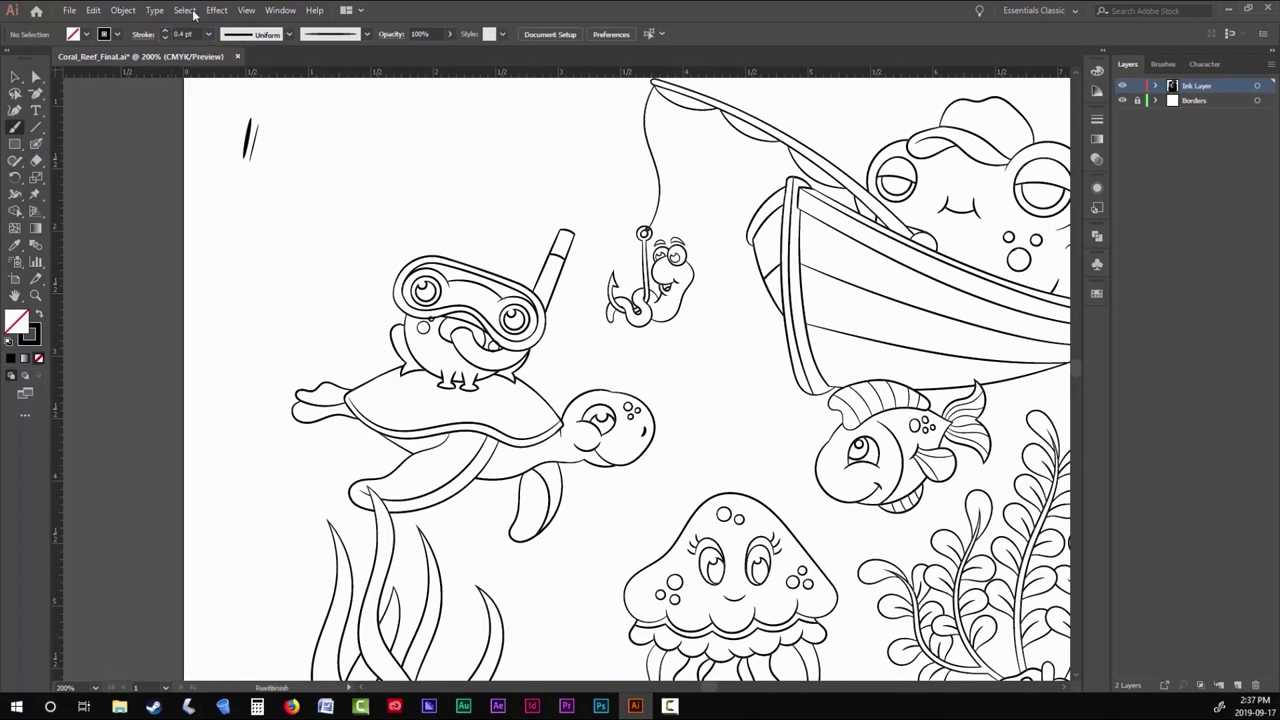
key(Return)
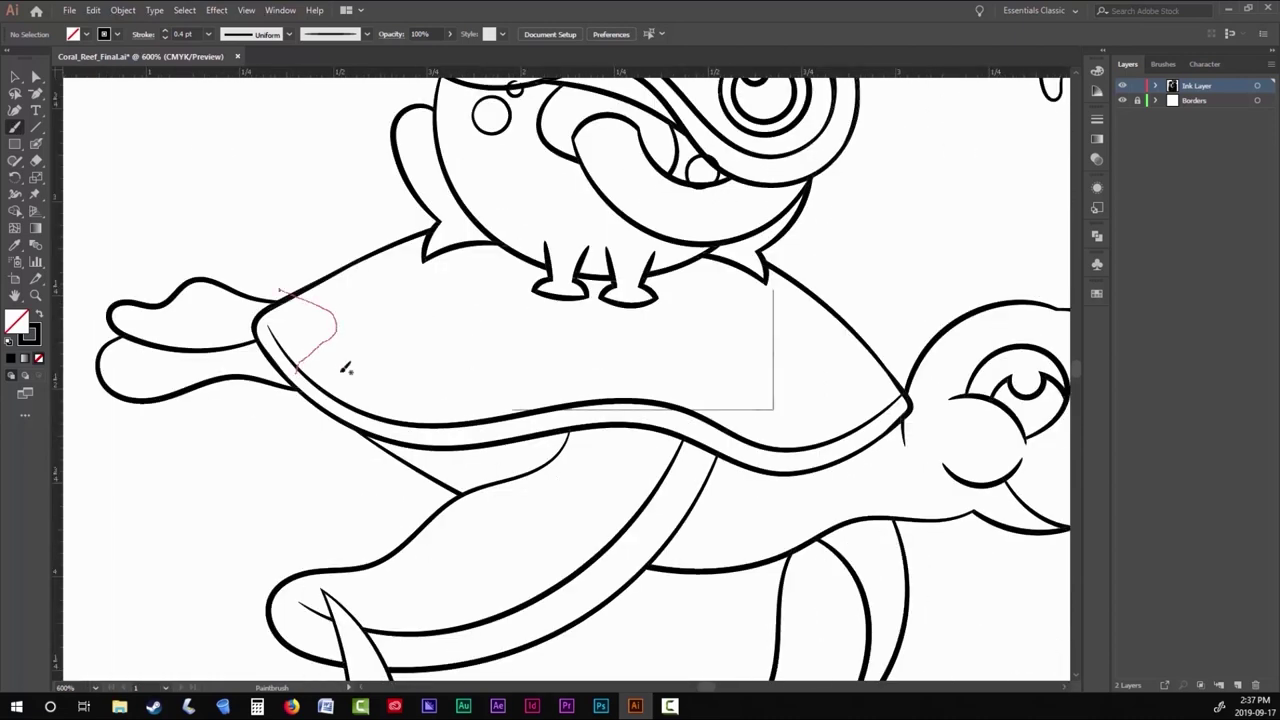
mouse_move(298, 378)
mouse_down()
mouse_move(381, 345)
mouse_move(383, 400)
mouse_up()
drag(455, 422, 458, 424)
mouse_move(486, 414)
mouse_down()
mouse_move(406, 439)
mouse_move(500, 420)
mouse_move(414, 429)
mouse_up()
mouse_move(414, 429)
mouse_down()
mouse_move(428, 345)
mouse_move(476, 424)
mouse_up()
drag(506, 439, 470, 445)
drag(531, 378, 553, 452)
mouse_move(553, 452)
mouse_down()
mouse_move(475, 452)
mouse_move(512, 418)
mouse_move(560, 472)
mouse_up()
drag(576, 470, 545, 411)
mouse_move(458, 336)
mouse_down()
mouse_move(560, 390)
mouse_move(650, 390)
mouse_up()
mouse_move(480, 330)
mouse_down()
mouse_move(570, 370)
mouse_move(555, 335)
mouse_up()
drag(536, 318, 576, 347)
mouse_move(437, 375)
mouse_down()
mouse_move(366, 377)
mouse_move(425, 335)
mouse_move(430, 396)
mouse_up()
drag(420, 340, 330, 330)
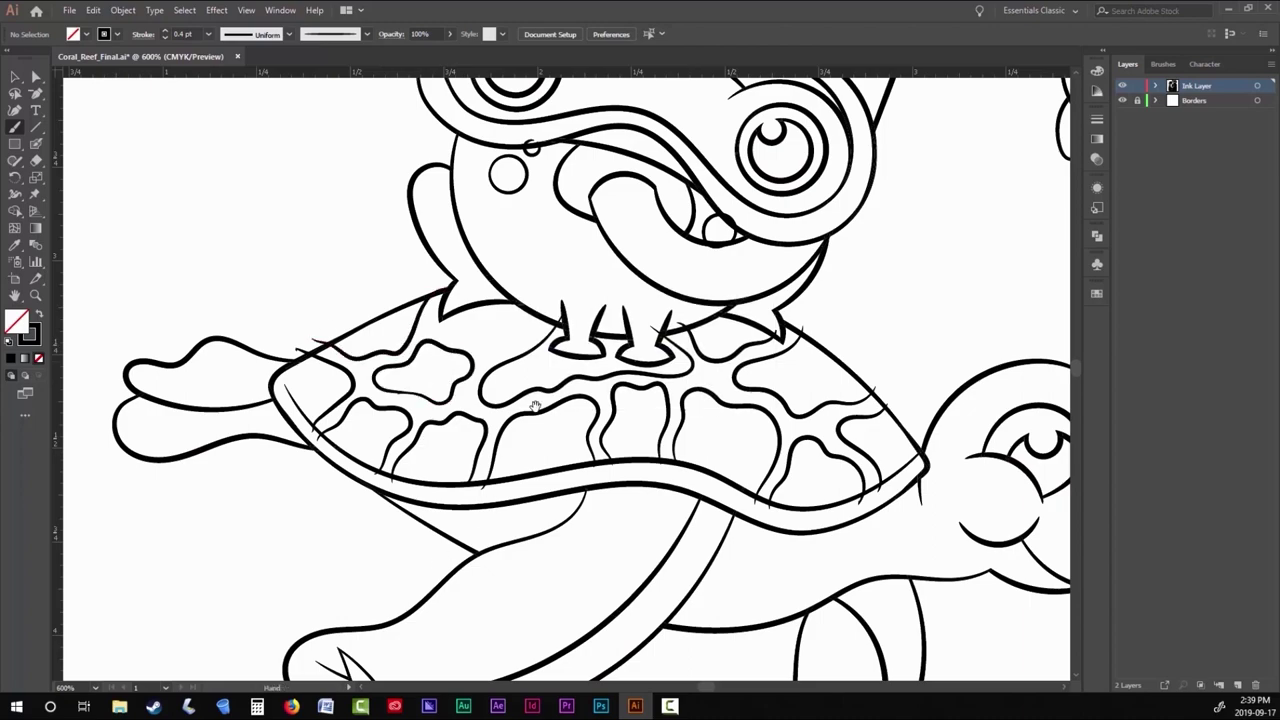
mouse_move(500, 345)
mouse_down()
mouse_move(430, 375)
mouse_move(510, 350)
mouse_up()
Select all the artwork on the Ink Layer and expand its appearance into editable shapes.
key(ctrl+1)
scroll(432, 181, right, 3)
key(v)
key(ctrl+a)
click(123, 10)
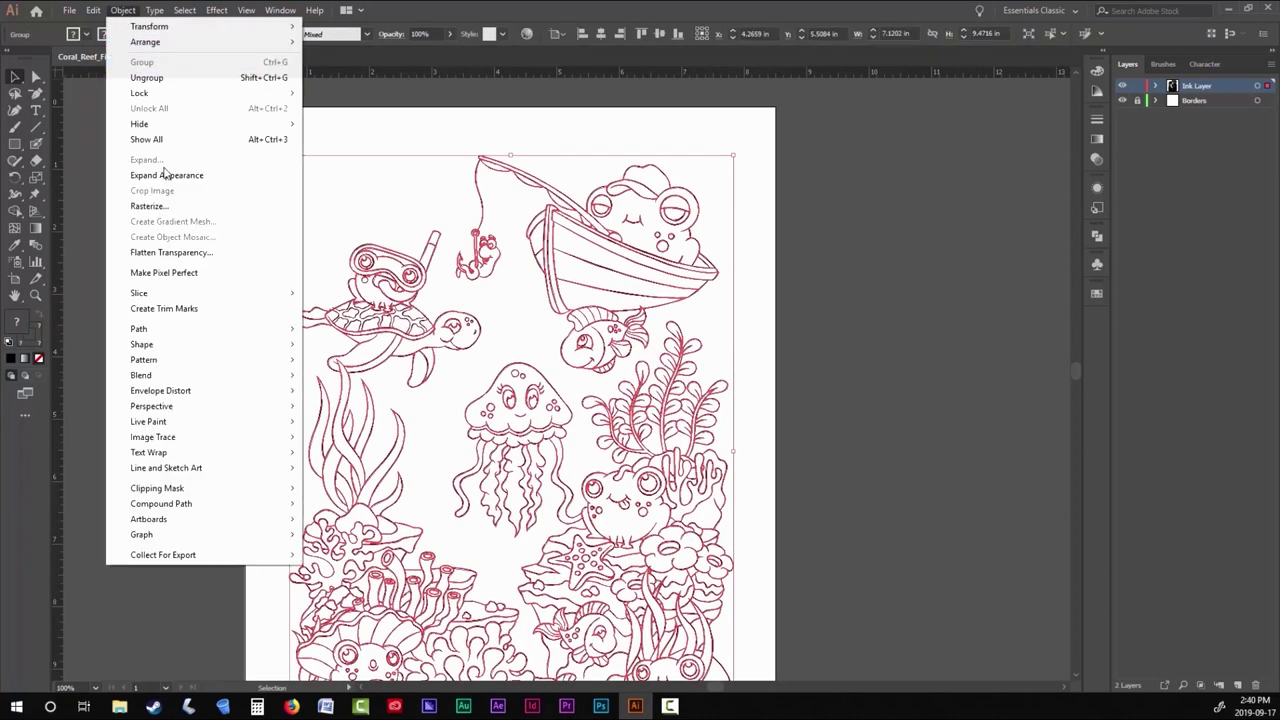
click(130, 12)
click(123, 10)
mouse_move(250, 421)
click(410, 368)
Delete the shell pattern's line ends that overrun the shell outline, rim and frog, and save the document.
scroll(410, 360, up, 7)
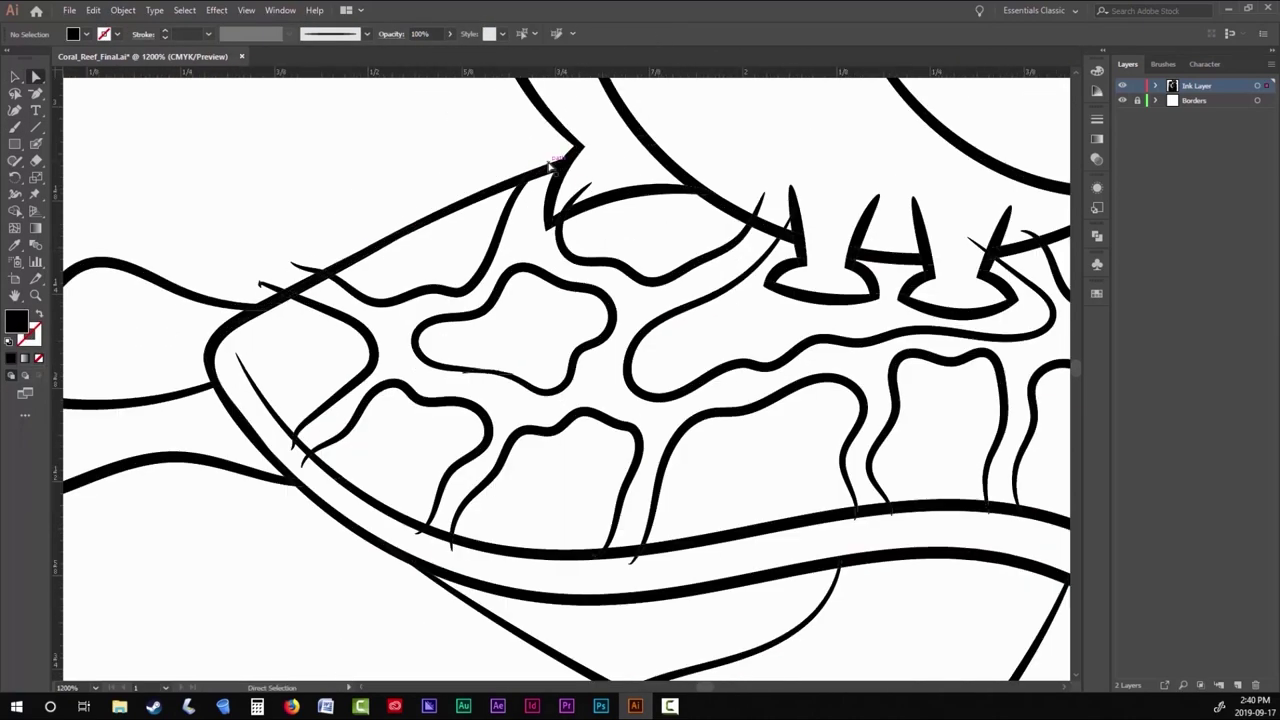
key(a)
scroll(300, 260, down, 2)
scroll(578, 258, up, 5)
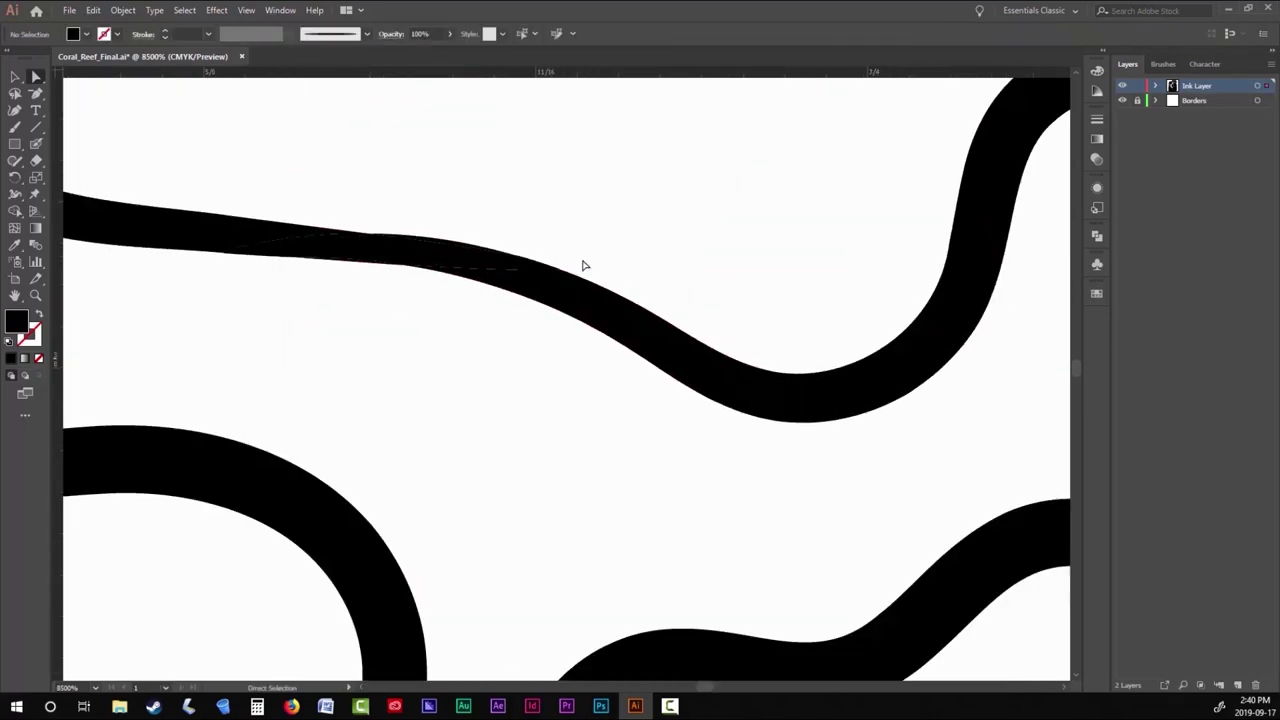
scroll(583, 266, down, 6)
scroll(868, 243, up, 2)
scroll(375, 460, down, 3)
scroll(691, 414, up, 2)
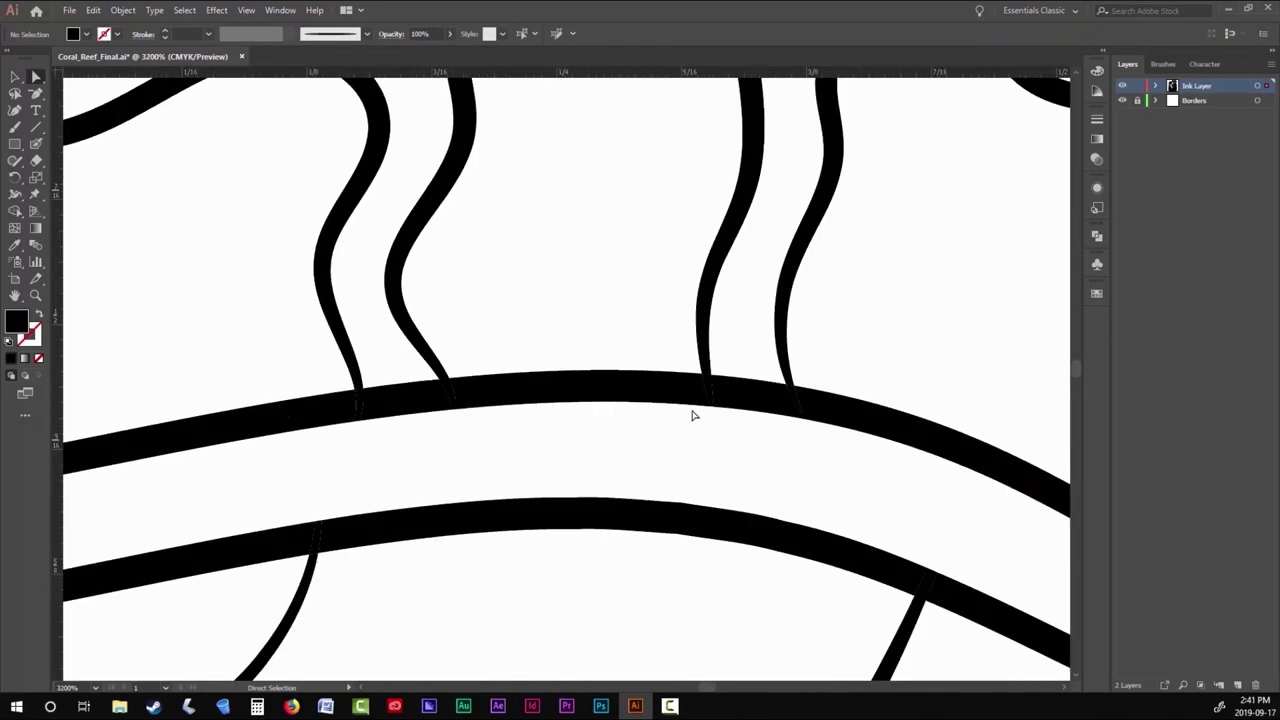
scroll(894, 417, right, 3)
scroll(700, 208, down, 10)
scroll(729, 390, up, 4)
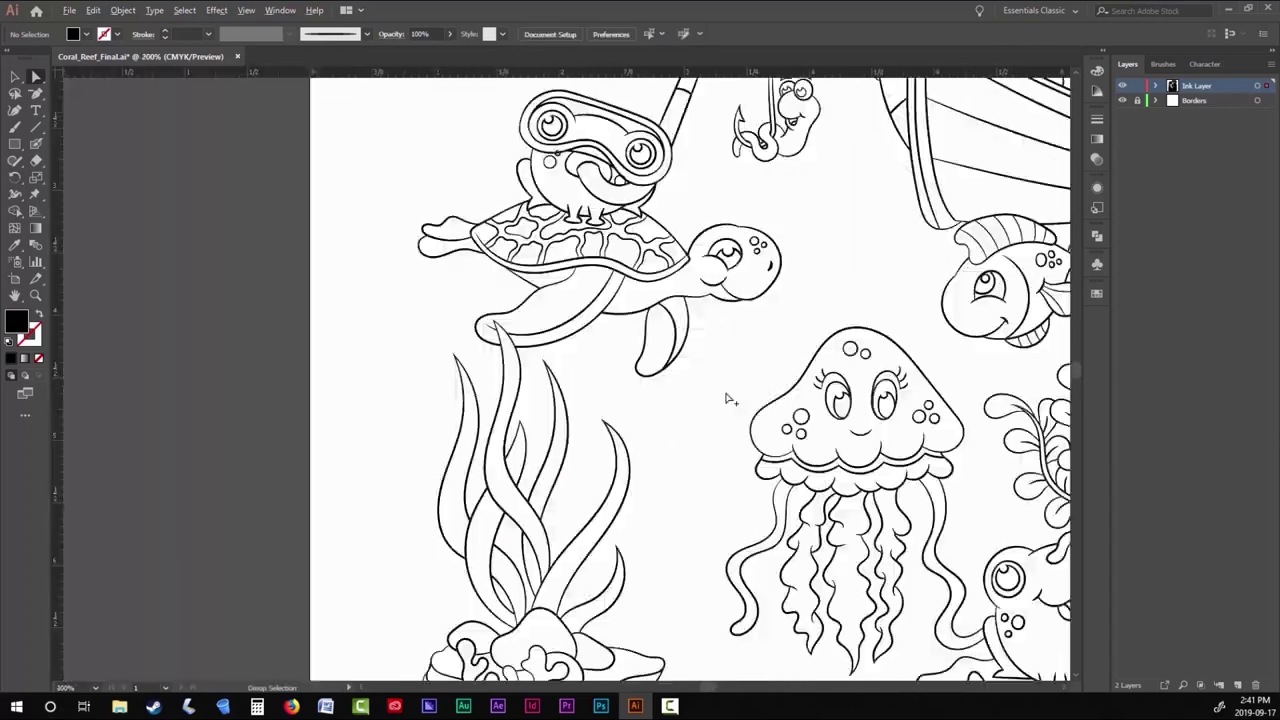
scroll(705, 466, down, 3)
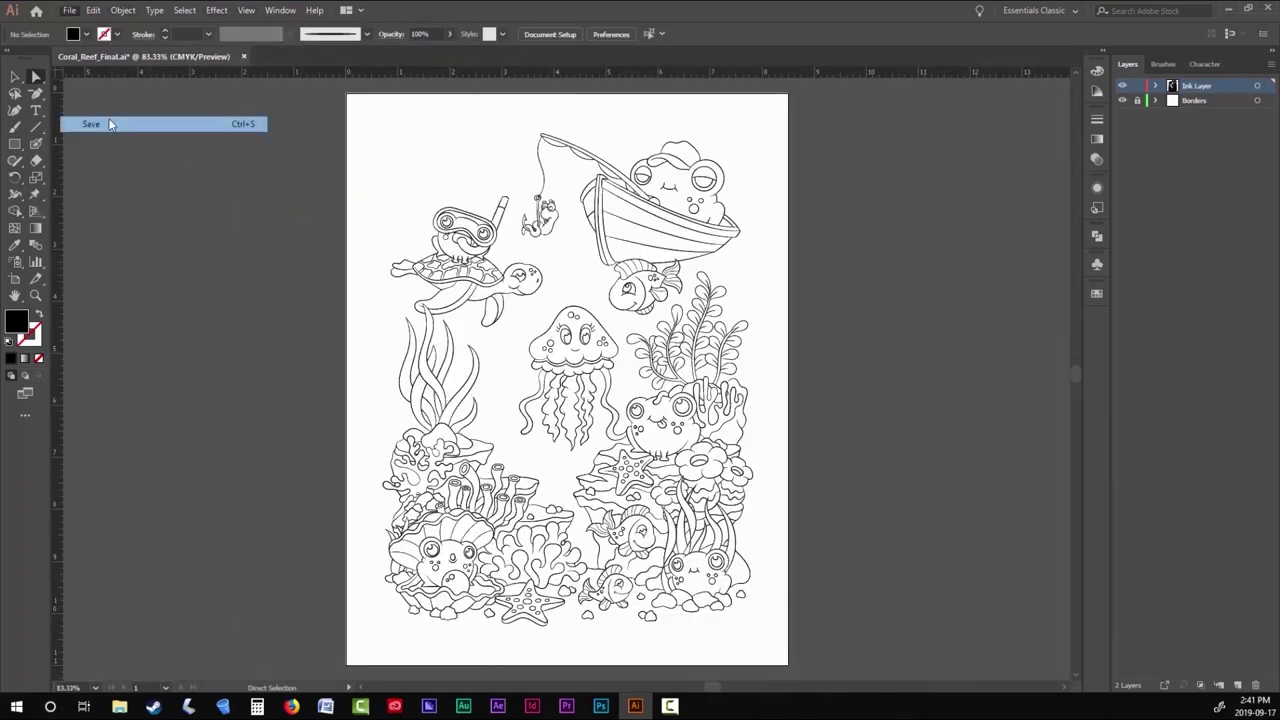
Paint a palm-like tuft of curved, pointed leaves above the frog's mask with a 0.4 pt stroke.
click(15, 127)
scroll(446, 286, up, 5)
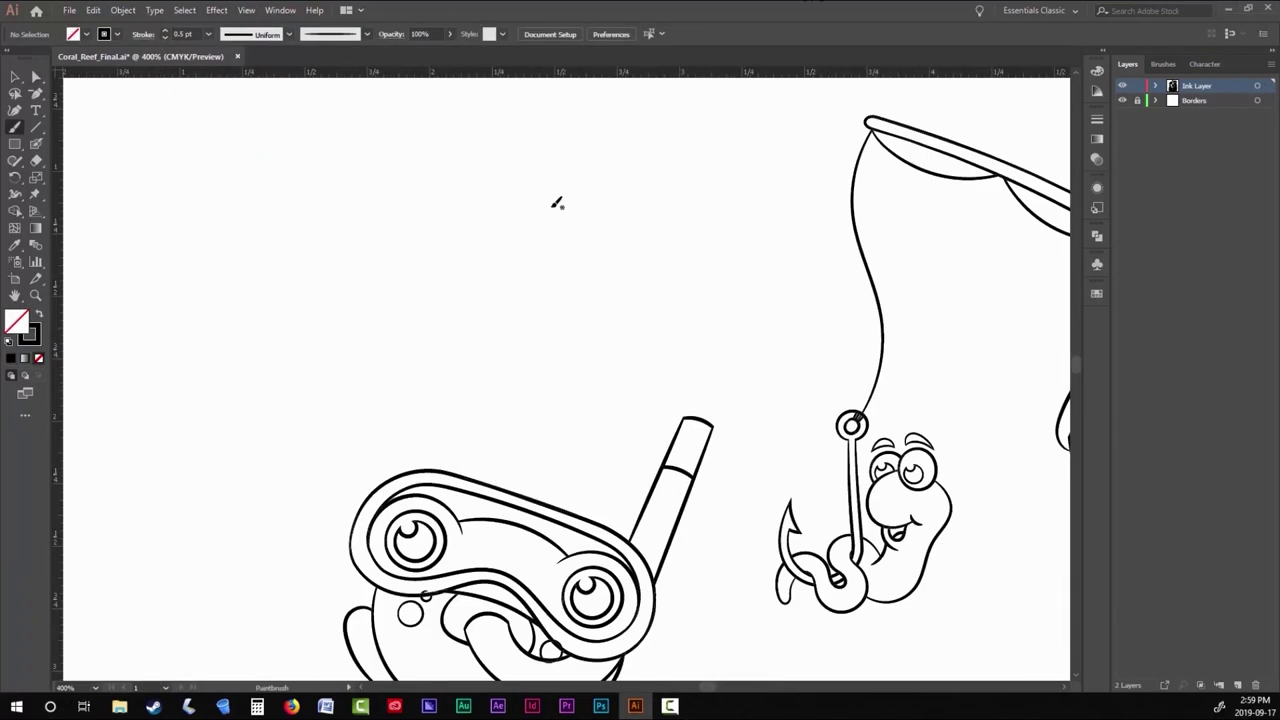
key(Return)
key(Return)
mouse_move(405, 374)
mouse_down()
mouse_move(379, 281)
mouse_move(431, 245)
mouse_up()
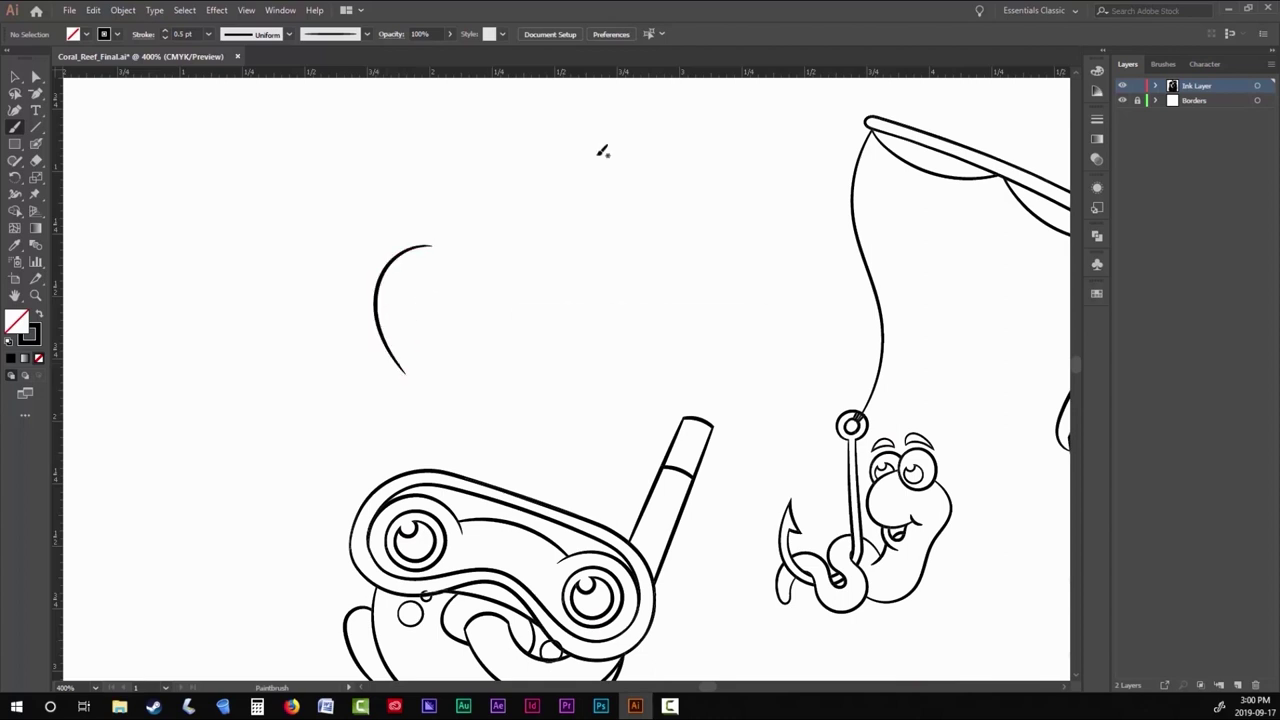
key(ctrl+z)
click(183, 34)
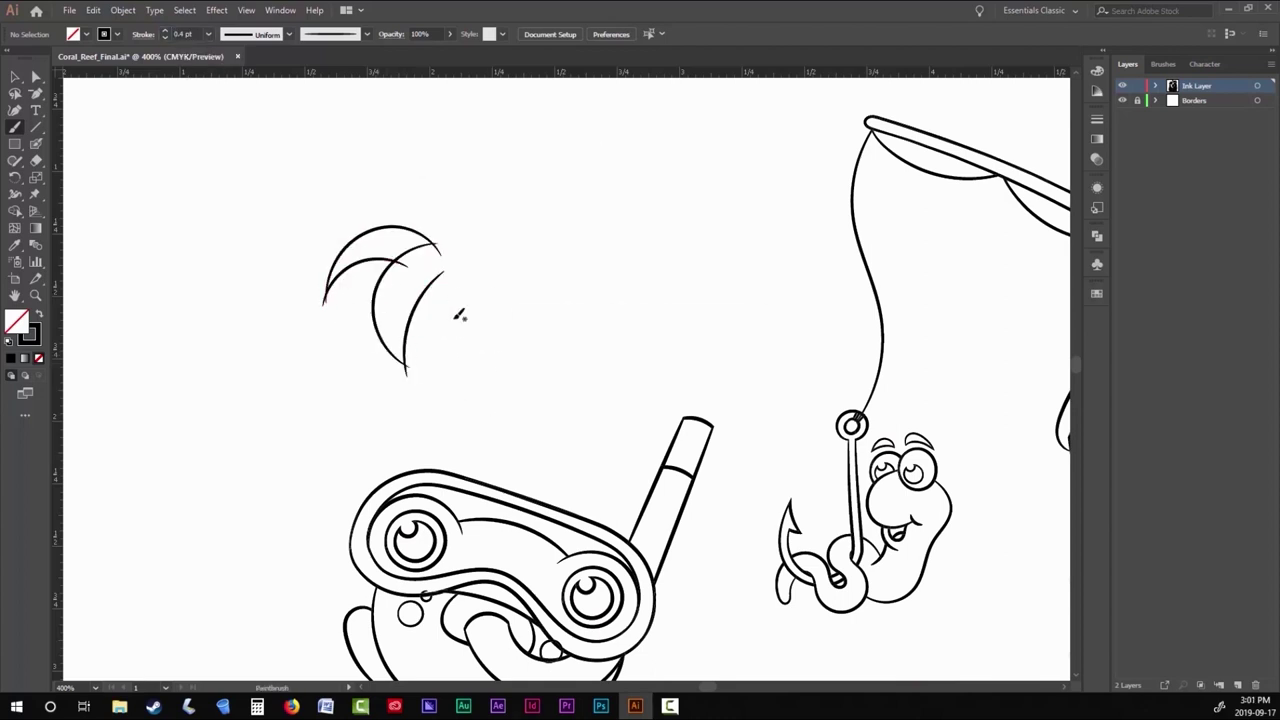
mouse_move(388, 176)
mouse_down()
mouse_move(437, 245)
mouse_move(611, 285)
mouse_up()
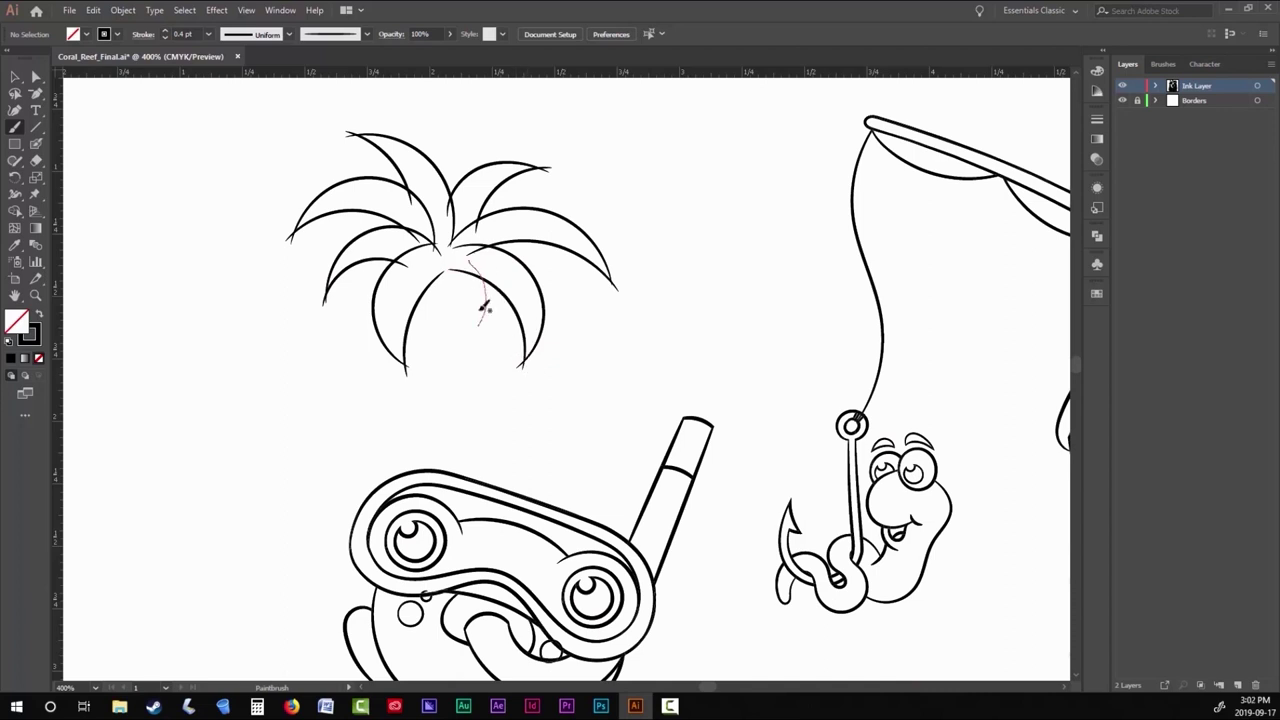
drag(483, 336, 405, 333)
Paint two smaller palm-like leaf tufts, one on each side below the first tuft.
drag(453, 300, 475, 287)
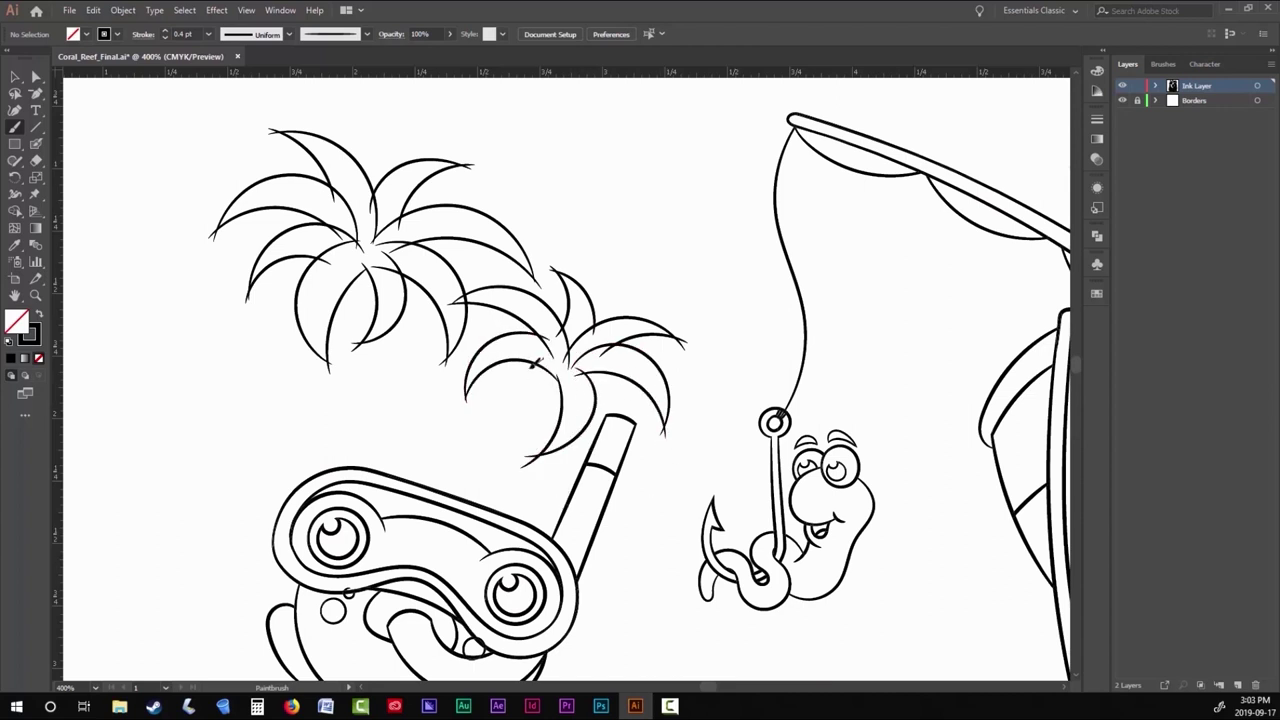
scroll(357, 336, left, 3)
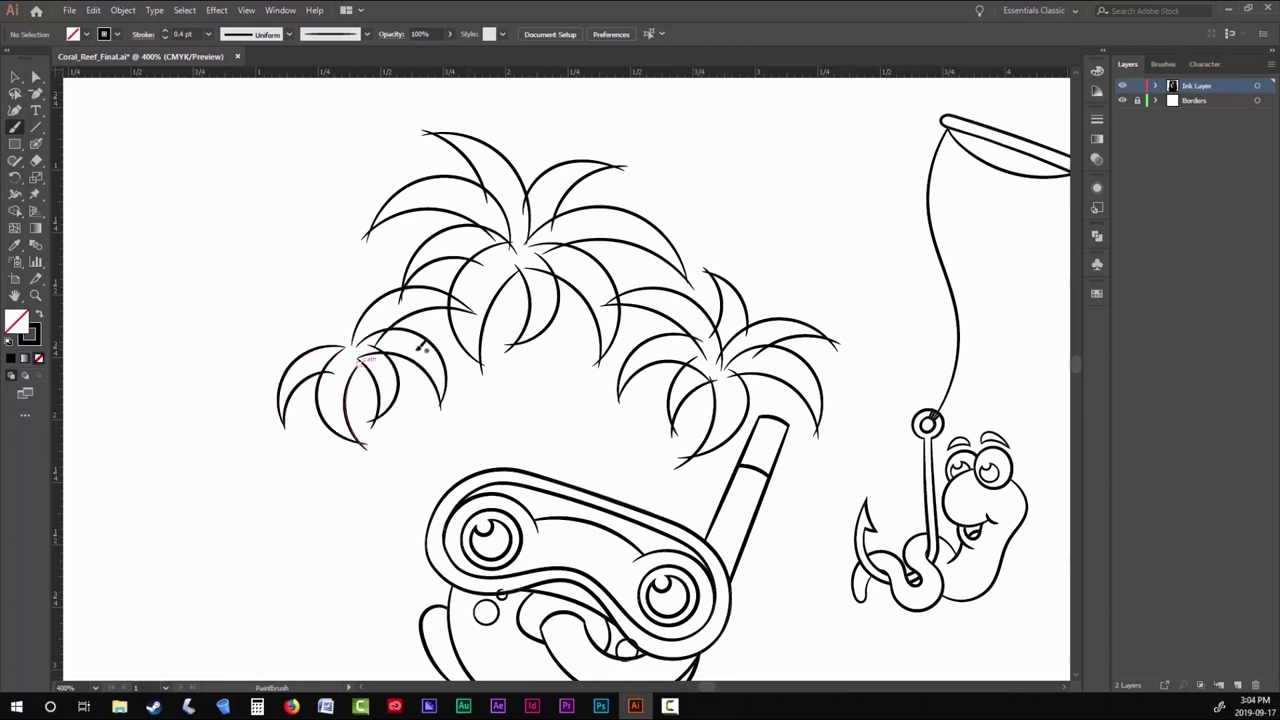
drag(285, 425, 352, 344)
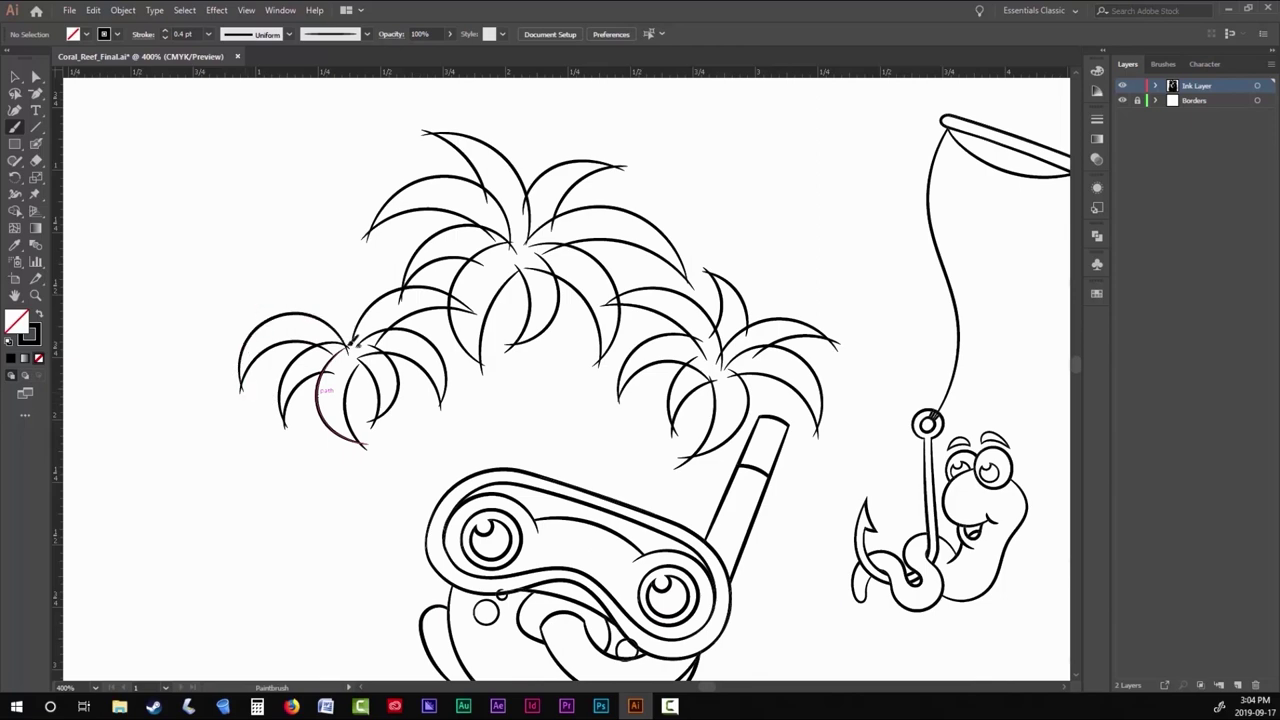
drag(285, 283, 310, 318)
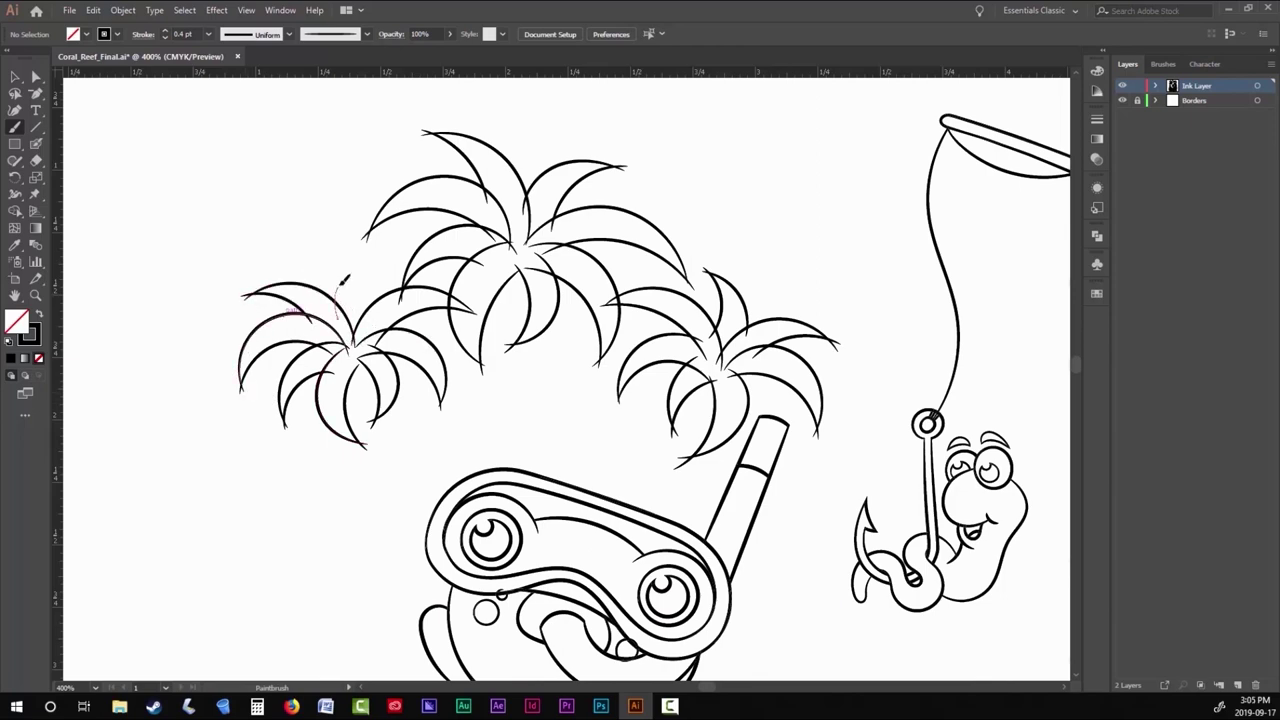
Expand the appearance of all artwork, including the three new leaf tufts, and clear the selection.
scroll(416, 511, down, 5)
scroll(366, 534, up, 3)
key(v)
key(ctrl+a)
click(122, 10)
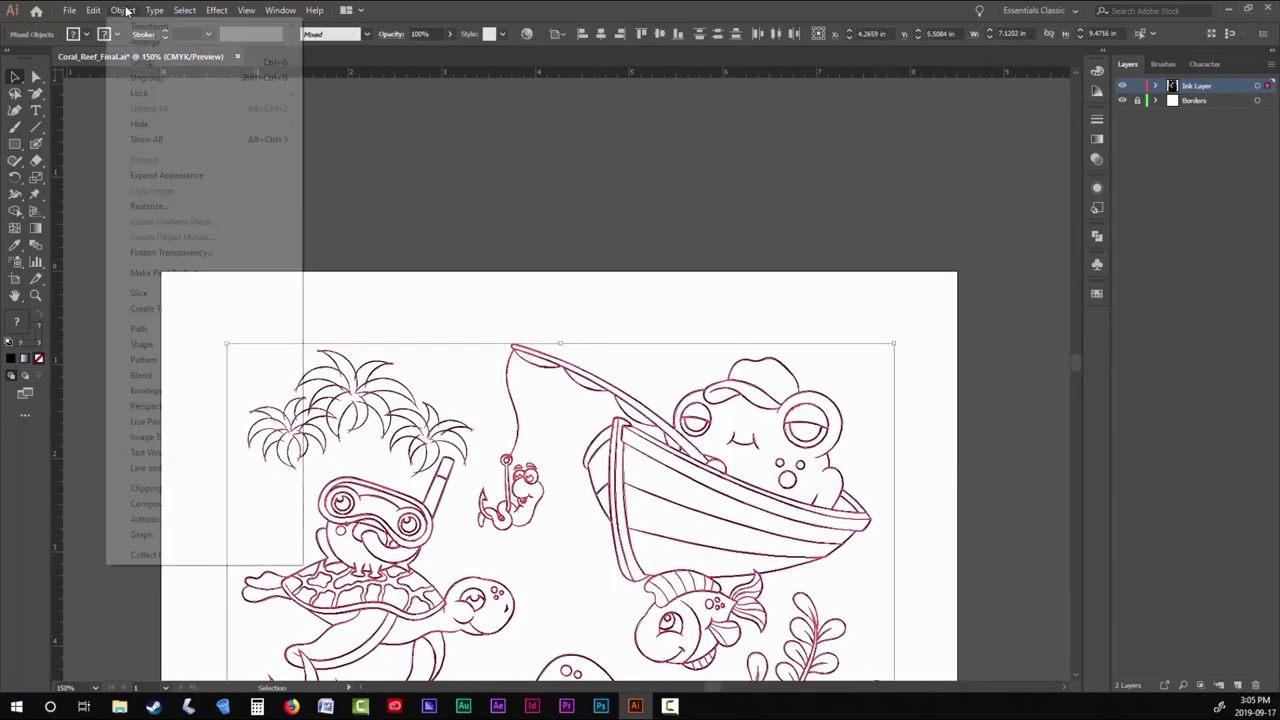
key(Escape)
key(ctrl+shift+a)
Delete the overhanging tips and overlapping line pieces on the left and middle leaf tufts.
scroll(214, 391, up, 6)
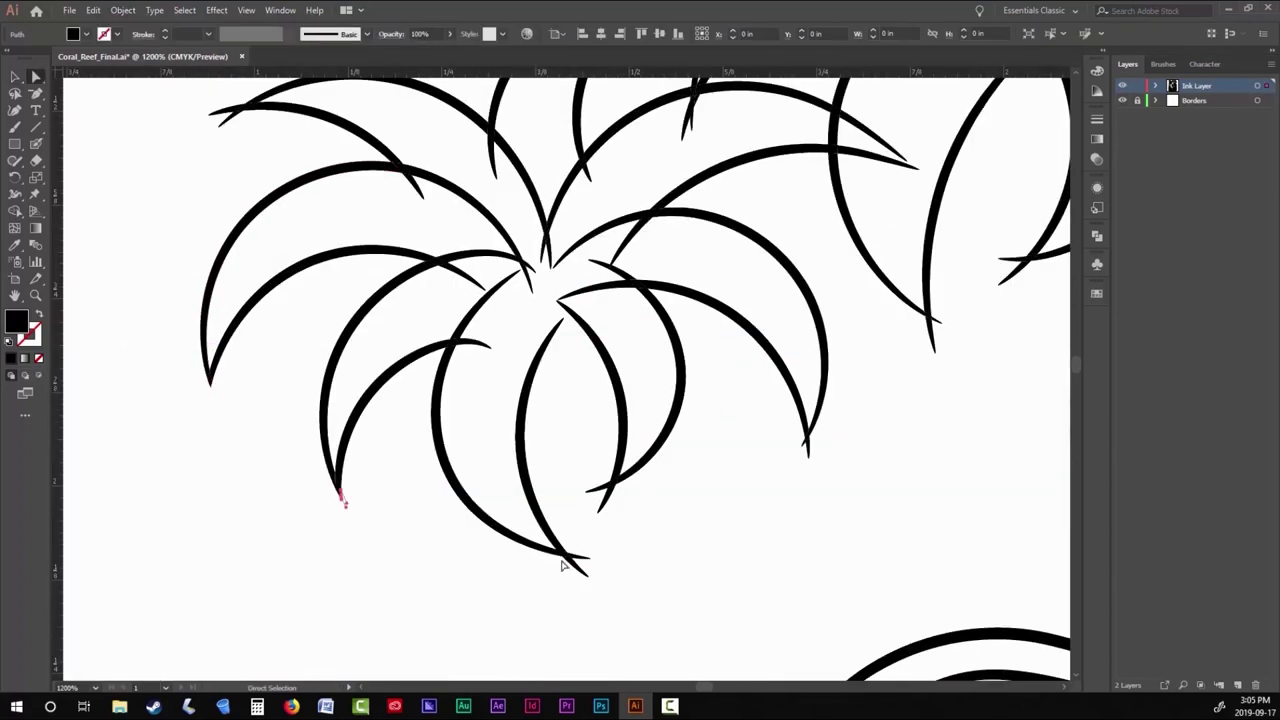
key(a)
scroll(810, 460, up, 2)
scroll(491, 271, up, 1)
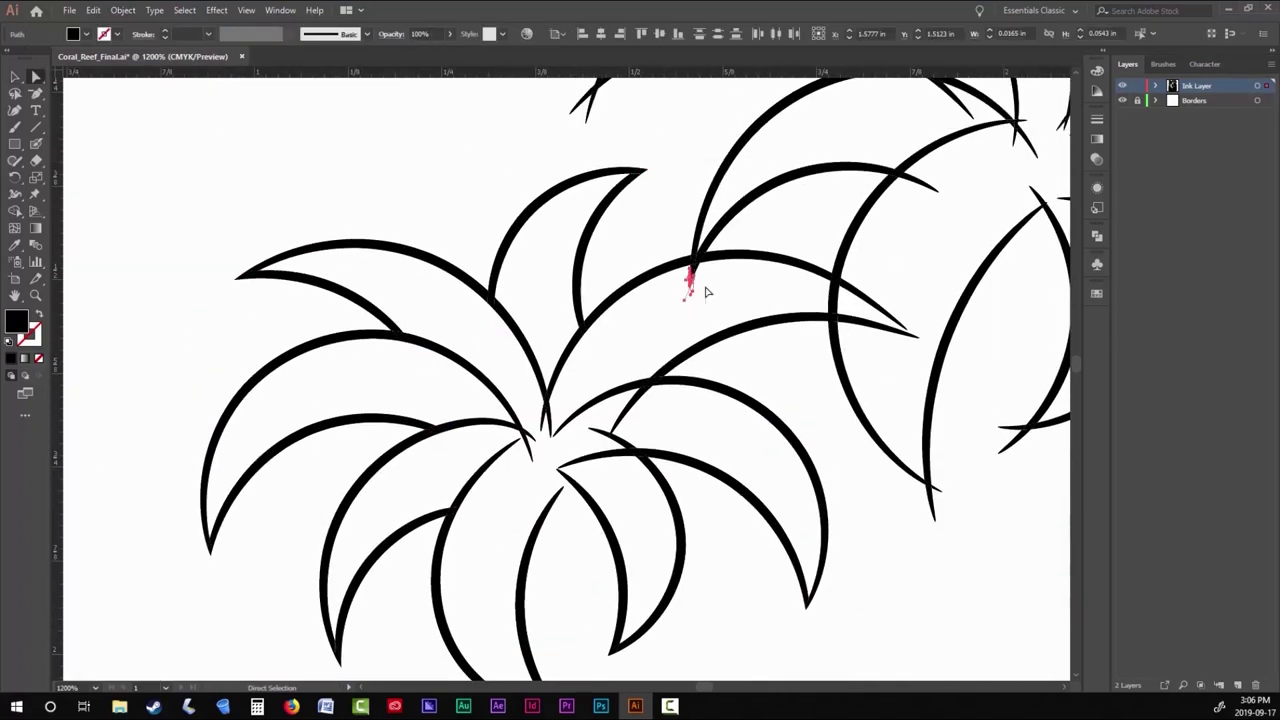
scroll(543, 390, up, 2)
scroll(543, 390, down, 2)
scroll(474, 126, up, 2)
scroll(850, 305, down, 3)
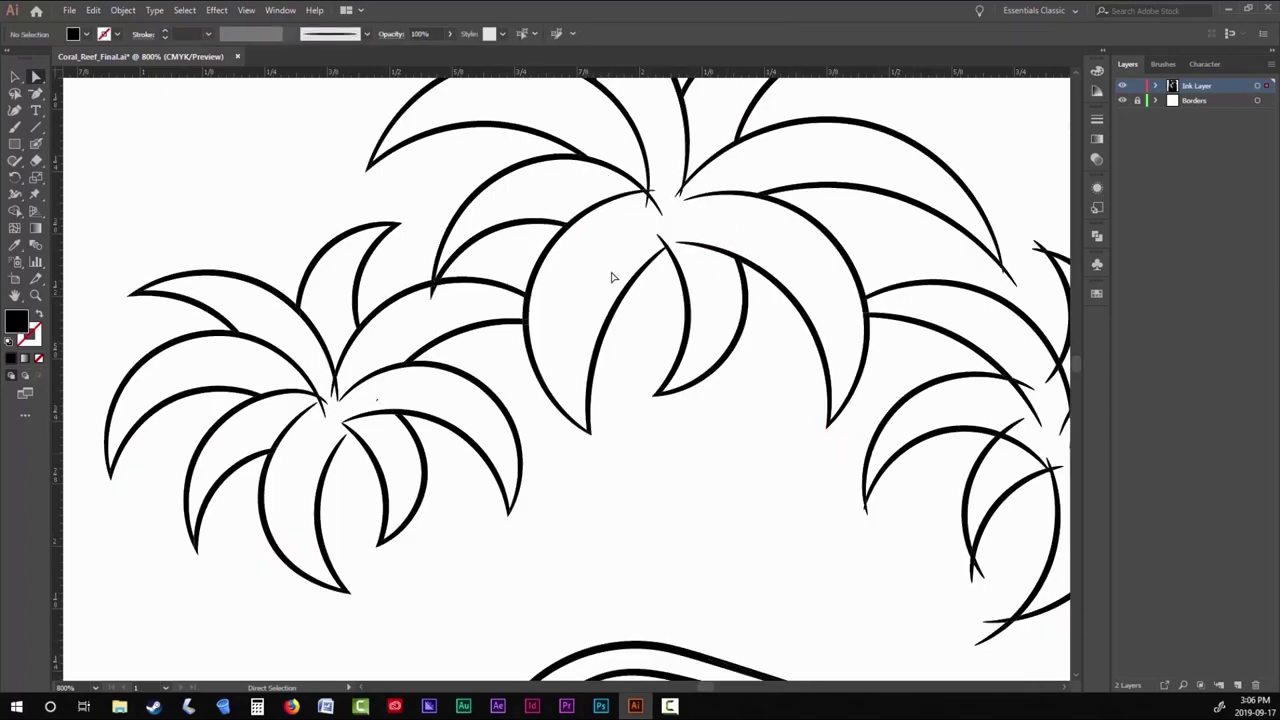
Delete the overhanging tips and crossing line pieces on the right leaf tuft beside the snorkel.
scroll(614, 277, down, 2)
scroll(666, 177, up, 2)
scroll(676, 383, down, 1)
scroll(640, 430, down, 1)
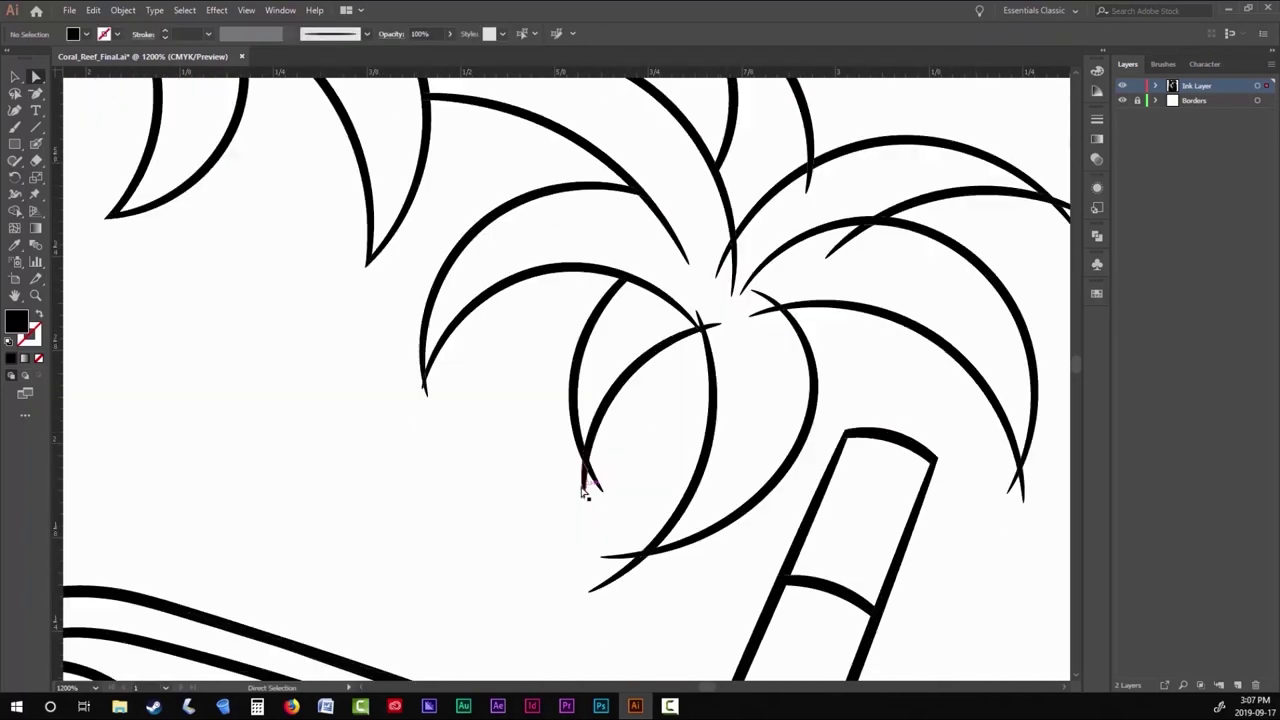
scroll(627, 513, down, 1)
scroll(851, 409, down, 6)
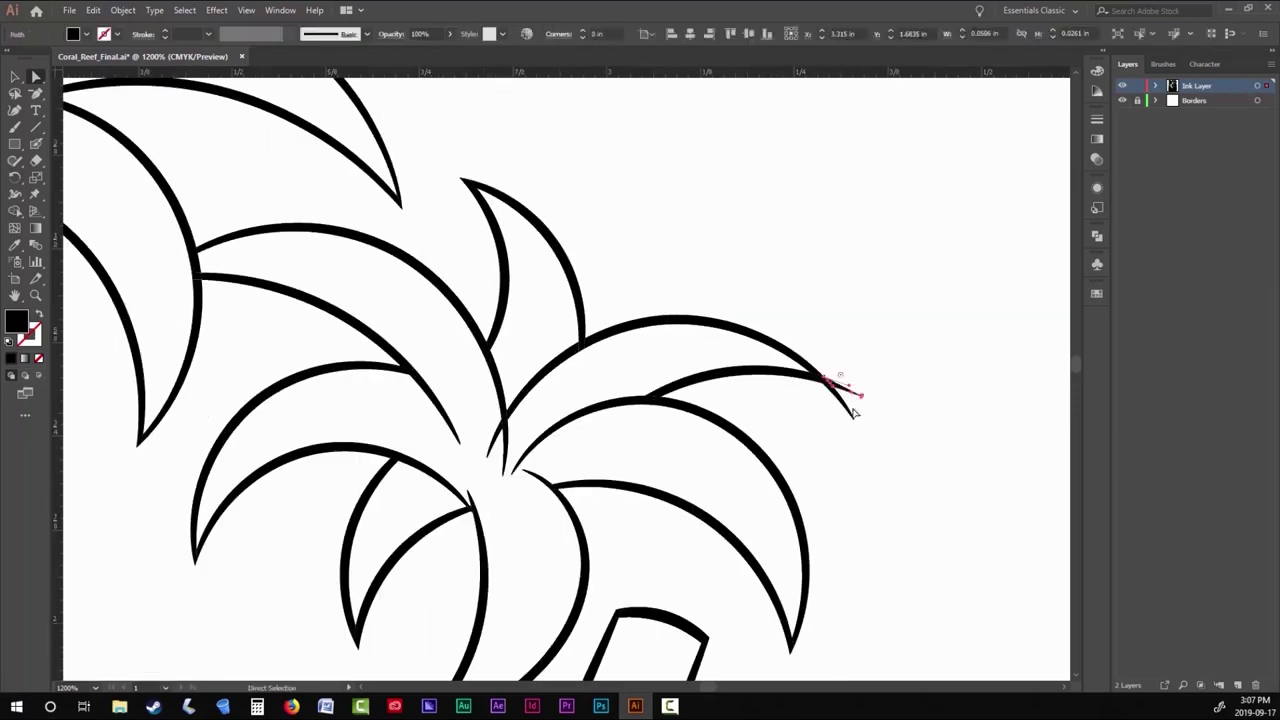
Paint a fourth leaf tuft below the middle one, between the two side tufts, with a 0.4 pt stroke.
key(b)
scroll(365, 229, up, 5)
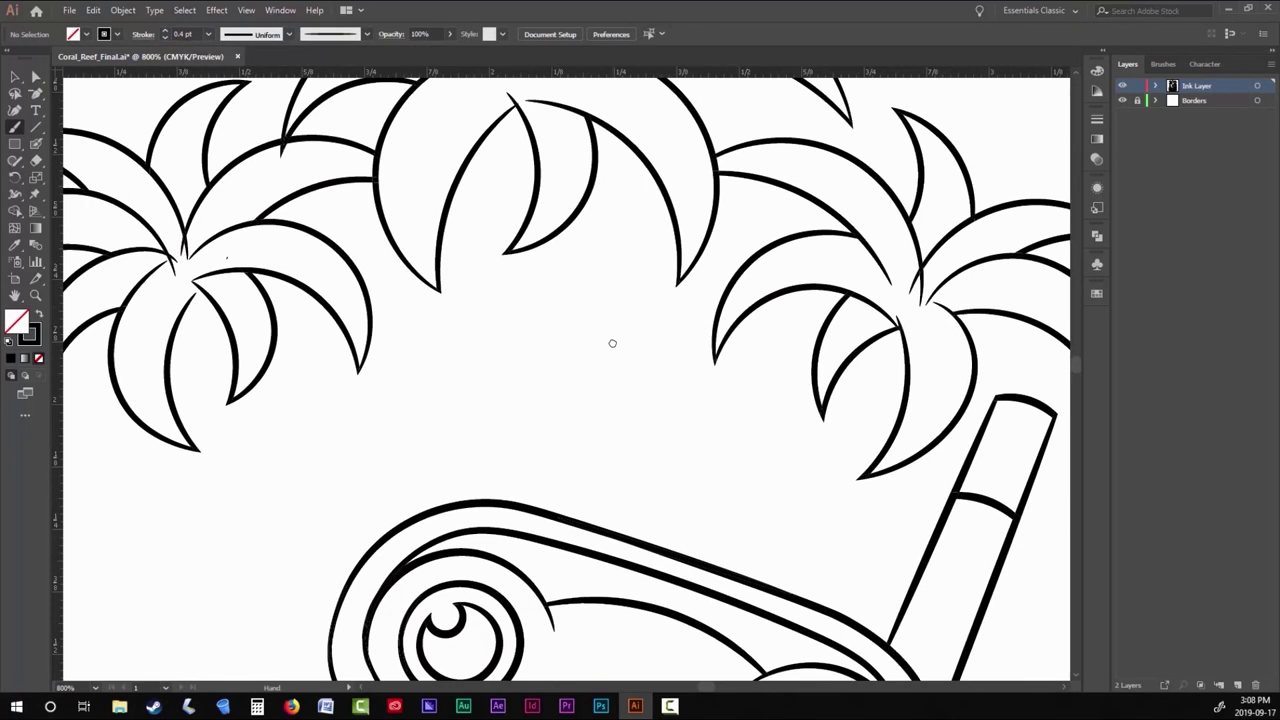
mouse_move(381, 295)
mouse_down()
mouse_move(450, 240)
mouse_move(540, 340)
mouse_up()
mouse_move(428, 190)
mouse_down()
mouse_move(445, 192)
mouse_move(558, 335)
mouse_up()
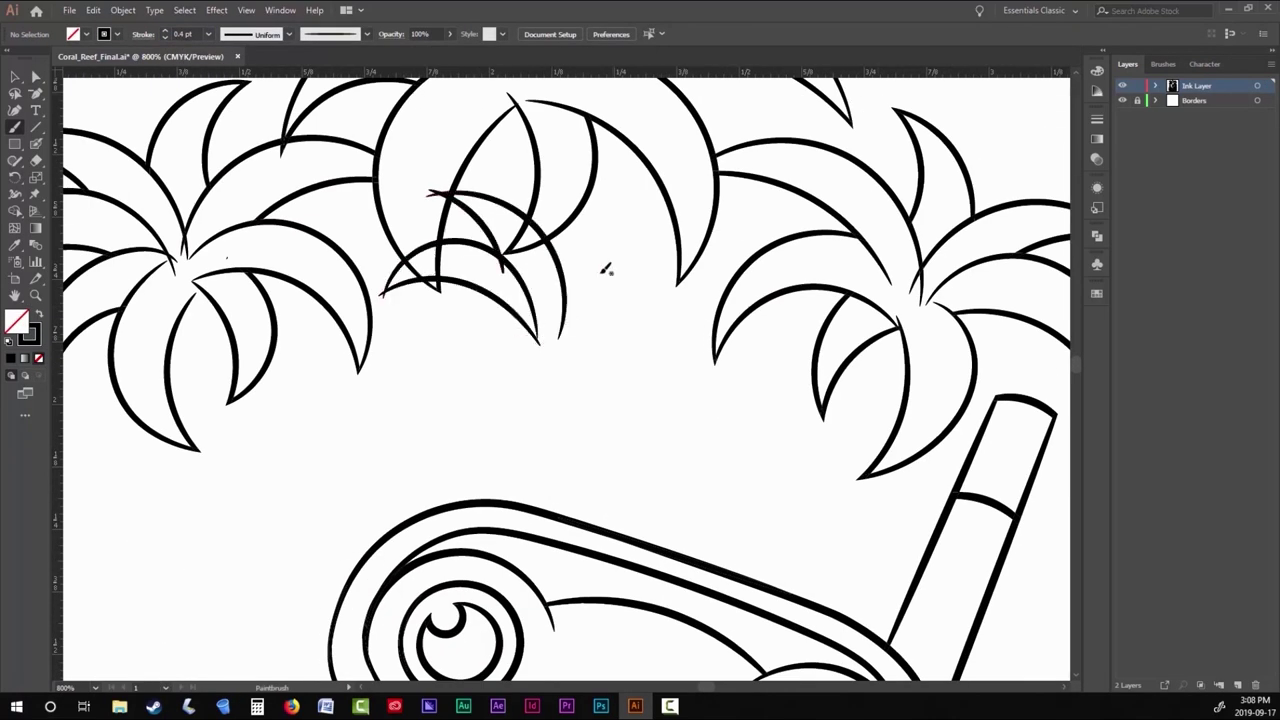
drag(552, 286, 662, 238)
drag(585, 312, 610, 255)
drag(732, 313, 740, 320)
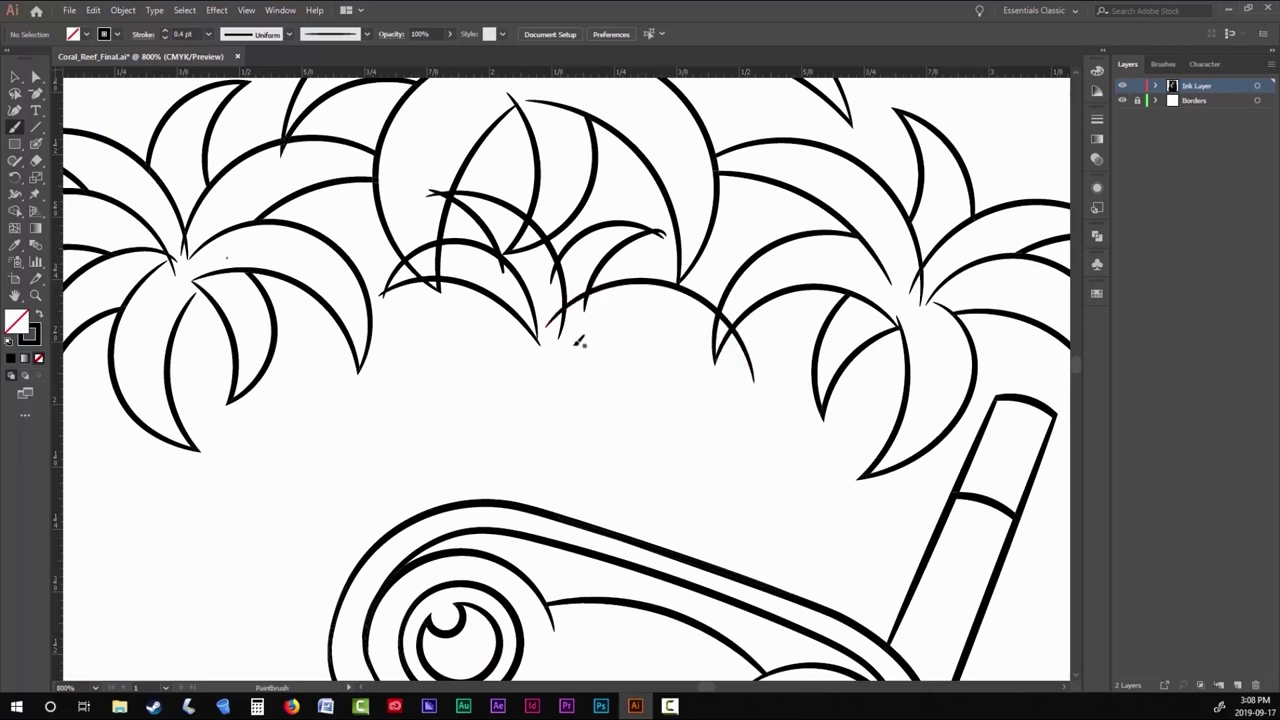
drag(575, 348, 760, 390)
drag(670, 400, 648, 486)
drag(545, 362, 532, 463)
drag(592, 357, 547, 460)
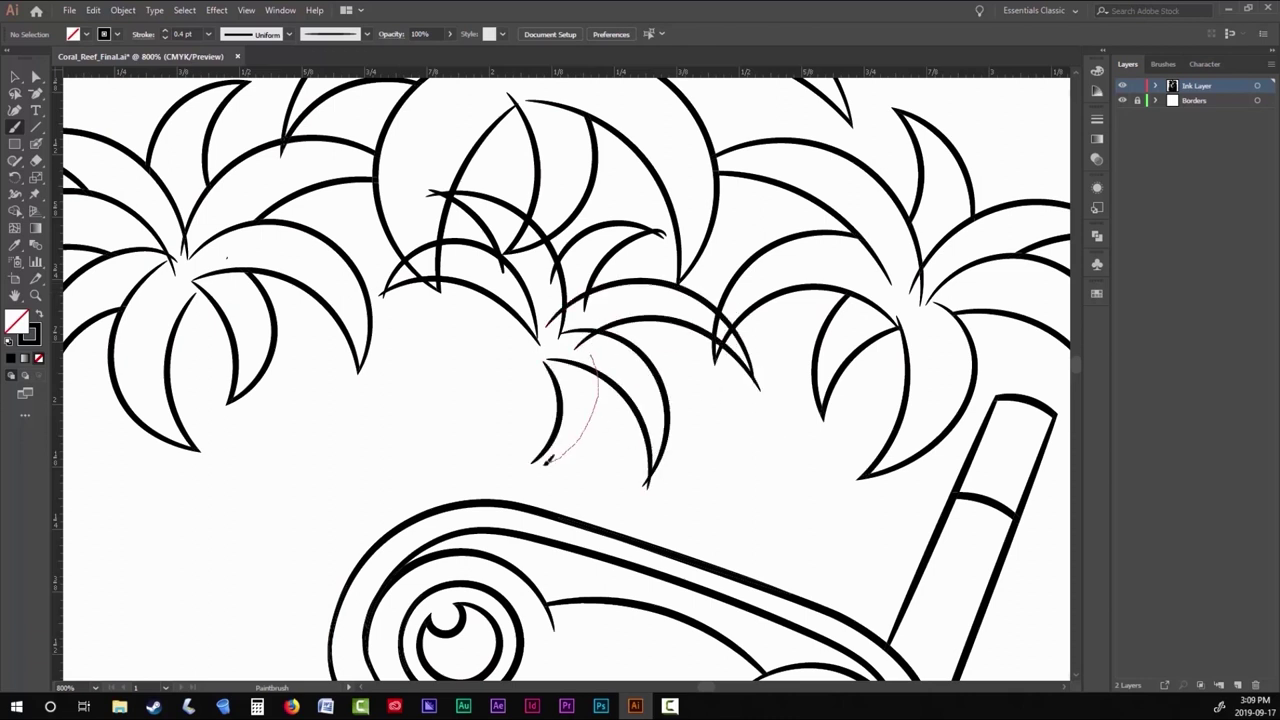
mouse_move(552, 322)
mouse_down()
mouse_move(514, 371)
mouse_move(423, 403)
mouse_move(508, 305)
mouse_up()
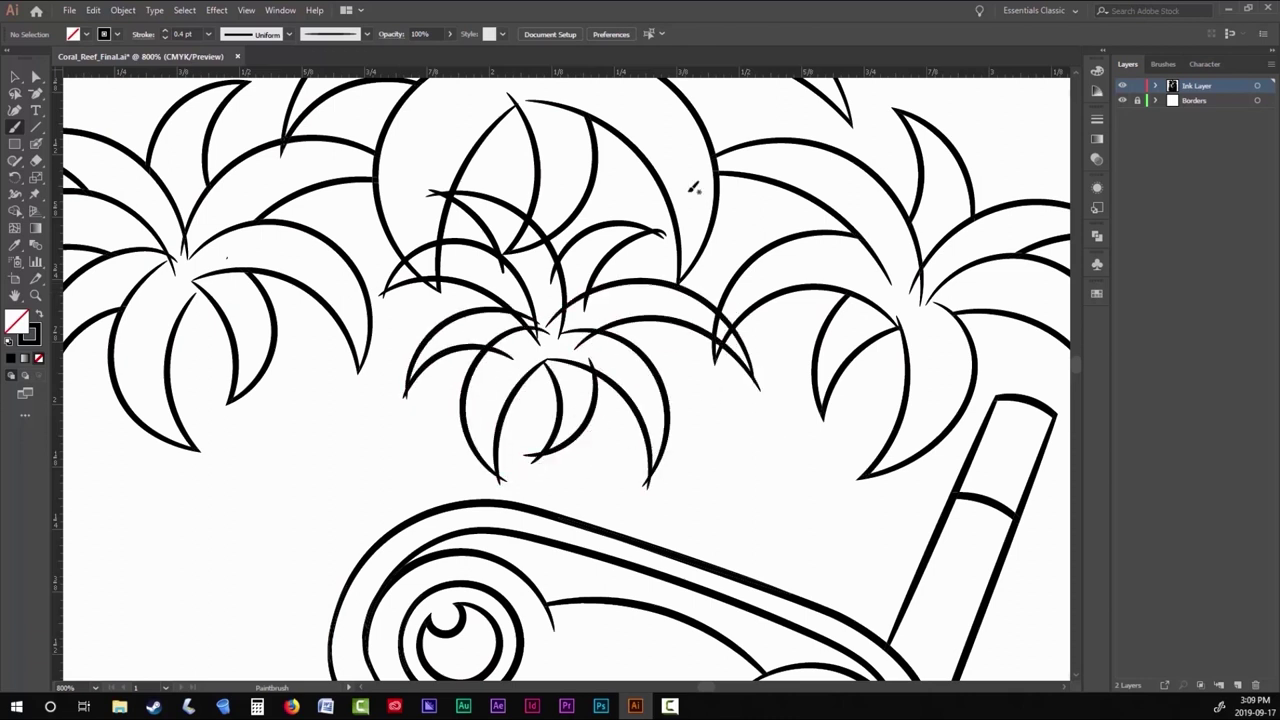
Expand all the artwork again to include the fourth leaf tuft, and clear the selection.
key(ctrl+minus)
key(ctrl+minus)
key(ctrl+minus)
key(ctrl+minus)
key(ctrl+a)
click(123, 10)
click(225, 160)
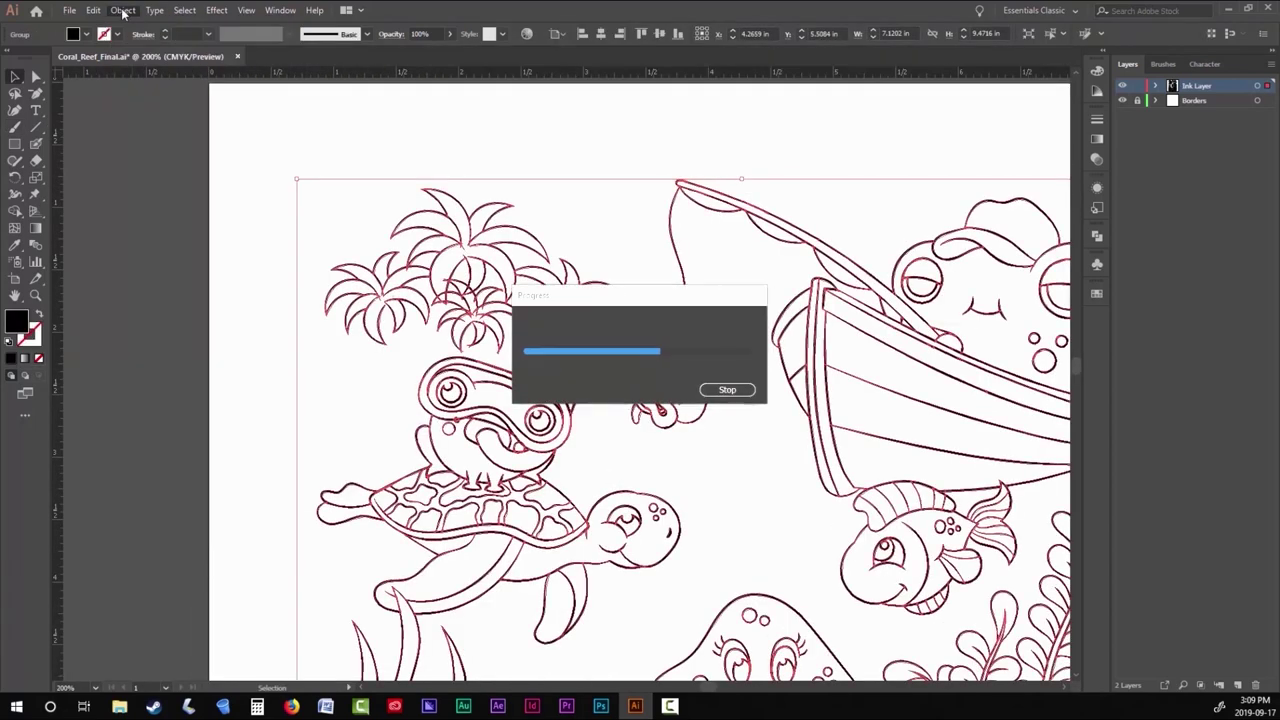
click(36, 76)
key(ctrl+shift+a)
Delete the overhanging tips and crossing line pieces on the fourth leaf tuft, below the middle one.
scroll(461, 283, up, 6)
scroll(429, 414, up, 1)
scroll(434, 357, down, 2)
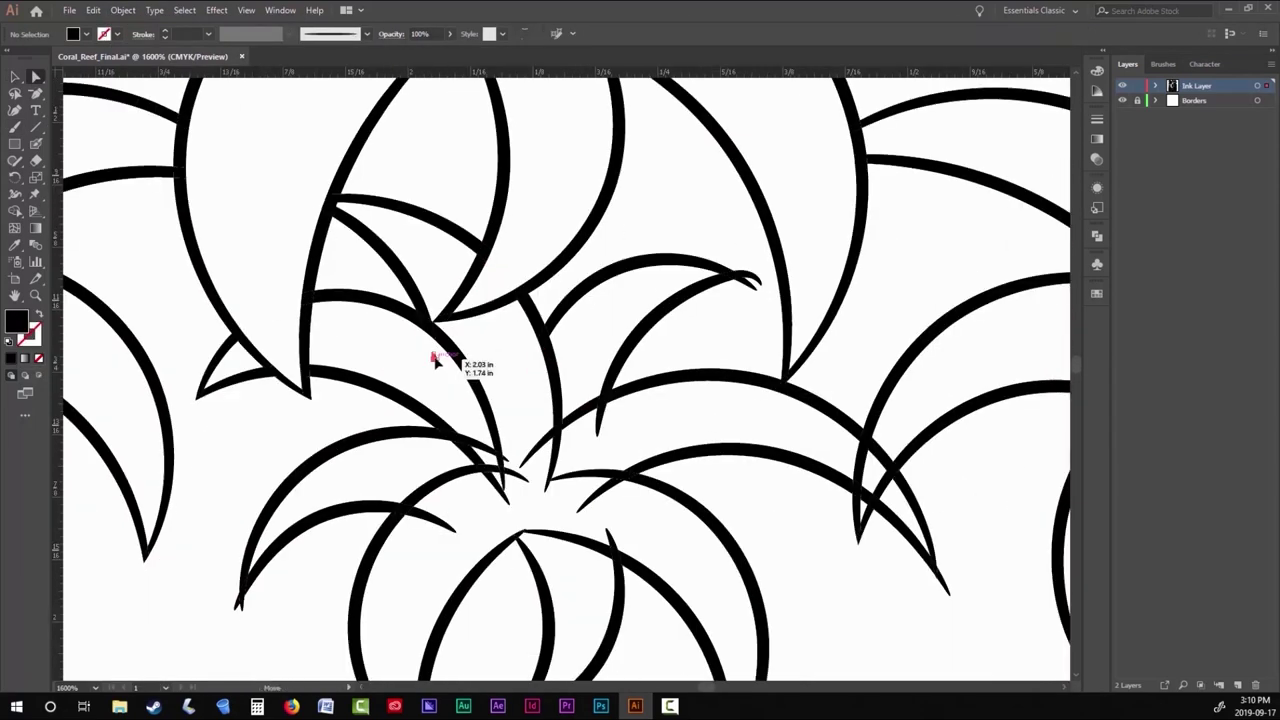
scroll(800, 418, up, 6)
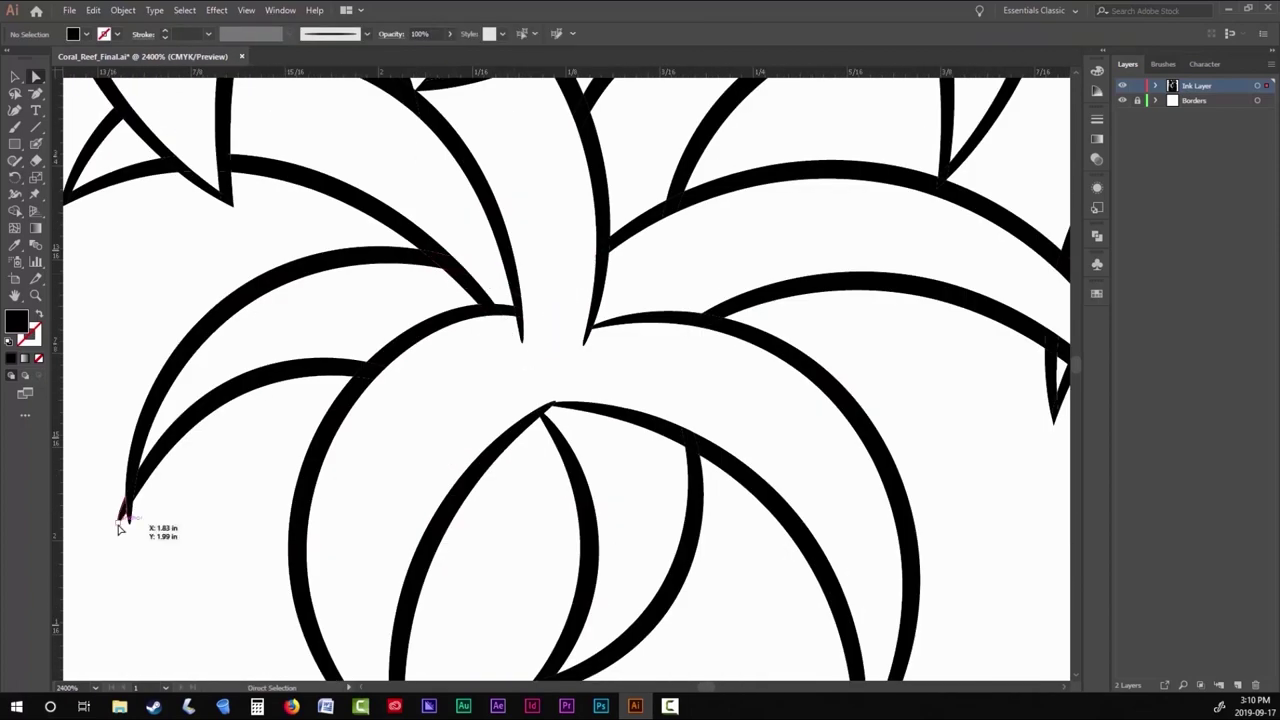
scroll(120, 514, down, 7)
Paint three small overlapping coconuts at the centres of the left and middle leaf tufts with a 0.4 pt stroke.
key(b)
key(shift+x)
scroll(520, 294, up, 6)
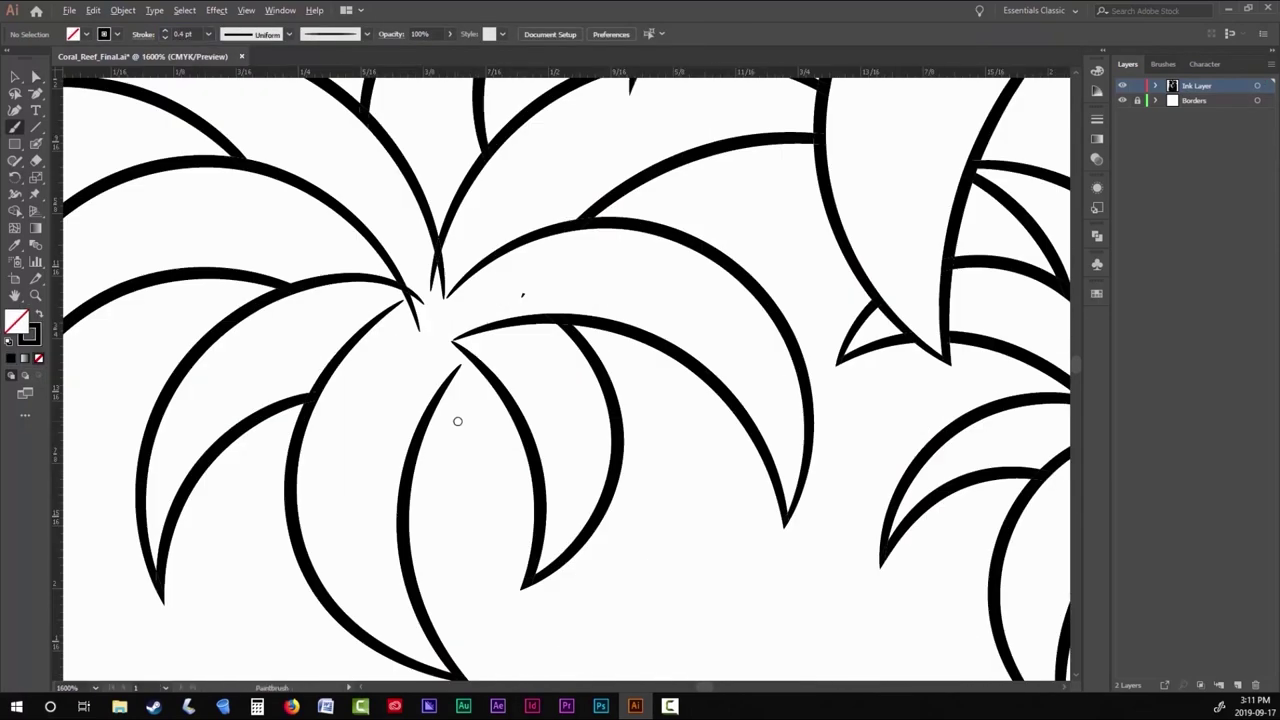
scroll(534, 343, down, 5)
scroll(410, 358, up, 5)
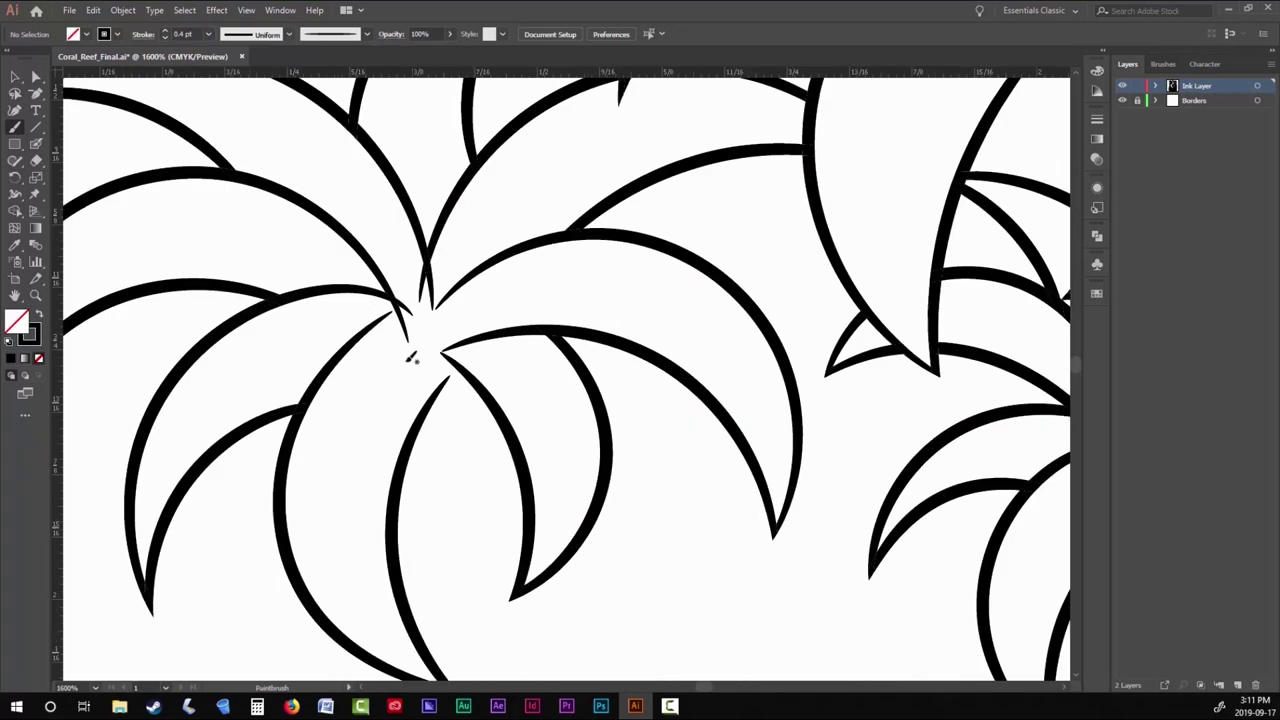
drag(409, 343, 408, 346)
mouse_move(400, 300)
mouse_down()
mouse_move(350, 340)
mouse_move(402, 304)
mouse_move(456, 305)
mouse_up()
scroll(440, 290, down, 5)
scroll(462, 325, up, 5)
mouse_move(484, 306)
mouse_down()
mouse_move(402, 287)
mouse_move(482, 305)
mouse_up()
drag(572, 240, 566, 252)
Paint three small overlapping coconuts at the centres of the fourth and right leaf tufts with a 0.4 pt stroke.
scroll(432, 327, down, 5)
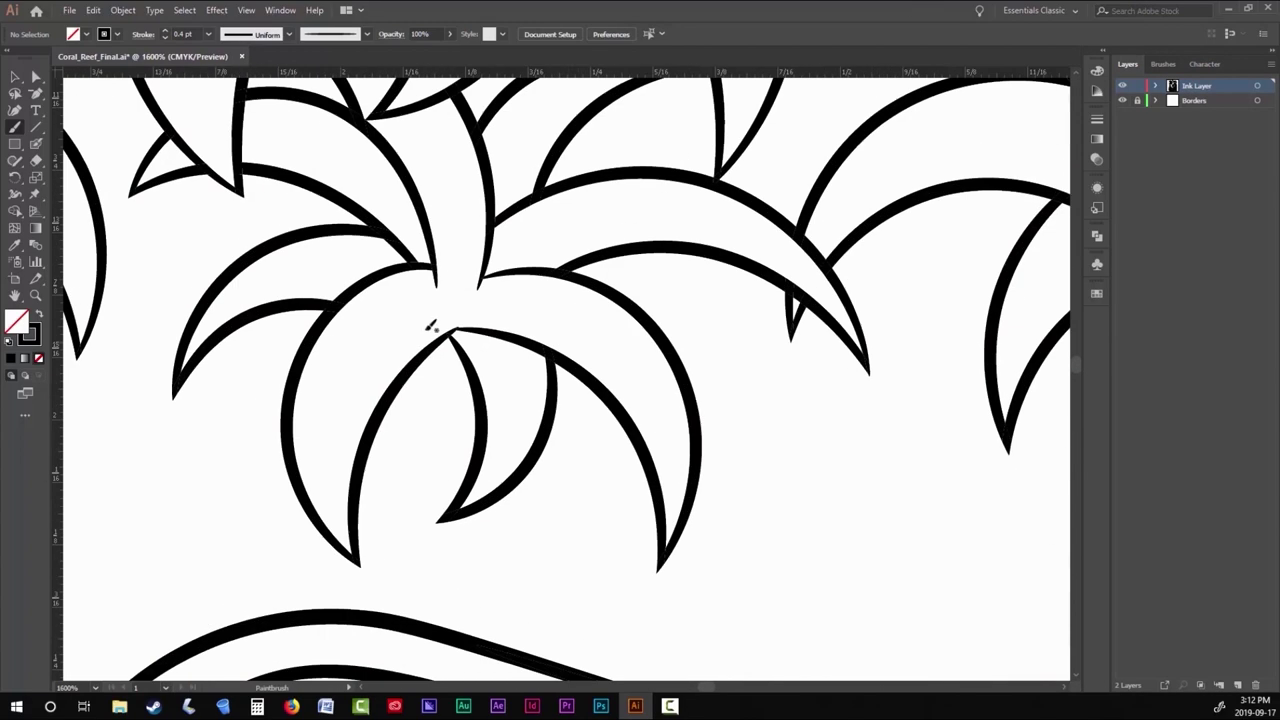
drag(433, 303, 436, 302)
mouse_move(452, 289)
mouse_down()
mouse_move(386, 278)
mouse_move(450, 287)
mouse_move(438, 280)
mouse_up()
scroll(676, 251, down, 5)
mouse_move(586, 298)
mouse_down()
mouse_move(514, 246)
mouse_move(660, 292)
mouse_move(581, 237)
mouse_move(620, 199)
mouse_move(538, 204)
mouse_move(545, 241)
mouse_up()
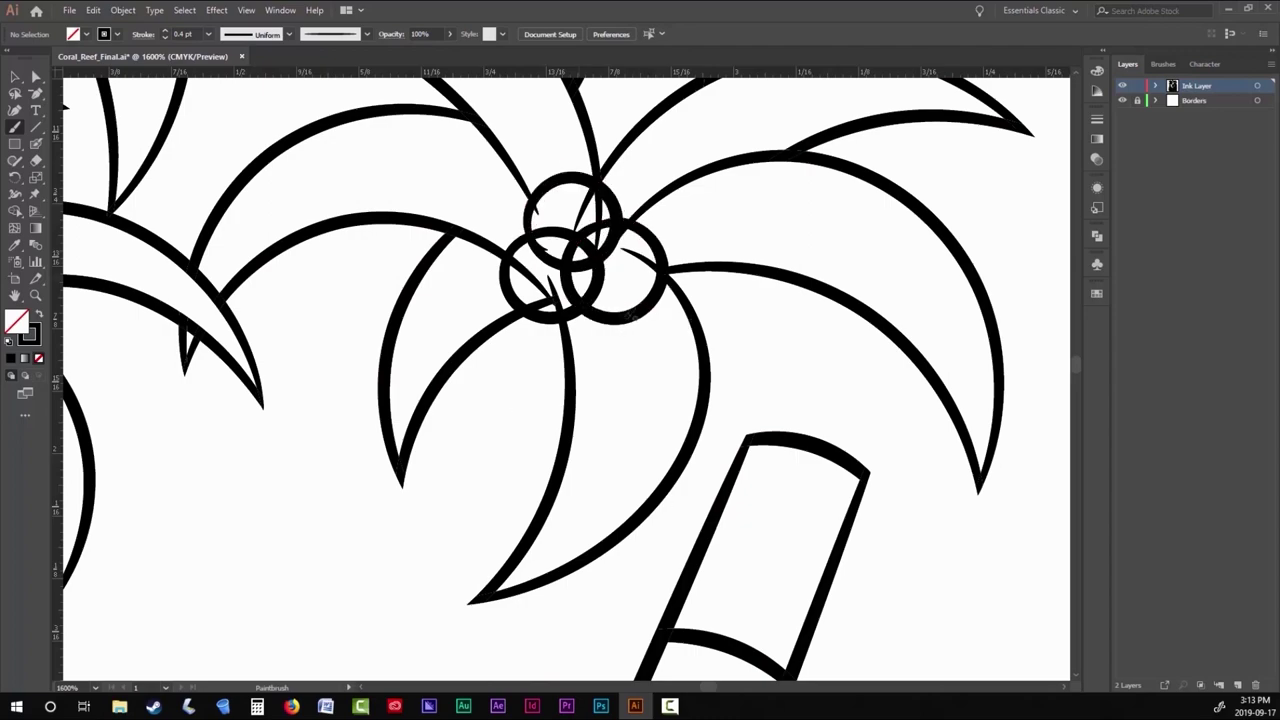
Expand all the artwork again to include the new coconuts.
key(ctrl+0)
key(v)
key(ctrl+a)
click(122, 10)
click(122, 10)
click(122, 10)
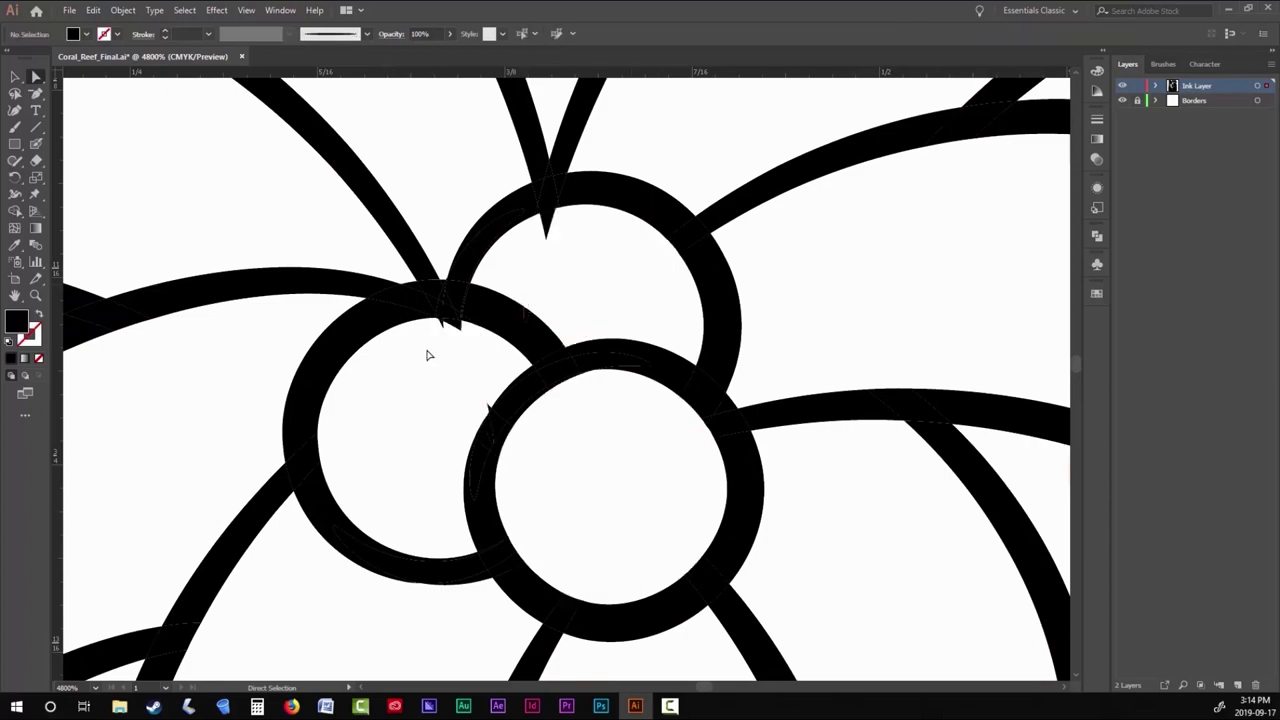
Delete the leaf tips and overlapping circle pieces inside the coconuts of the left and middle tufts.
scroll(526, 265, up, 2)
scroll(609, 394, down, 8)
scroll(586, 274, up, 5)
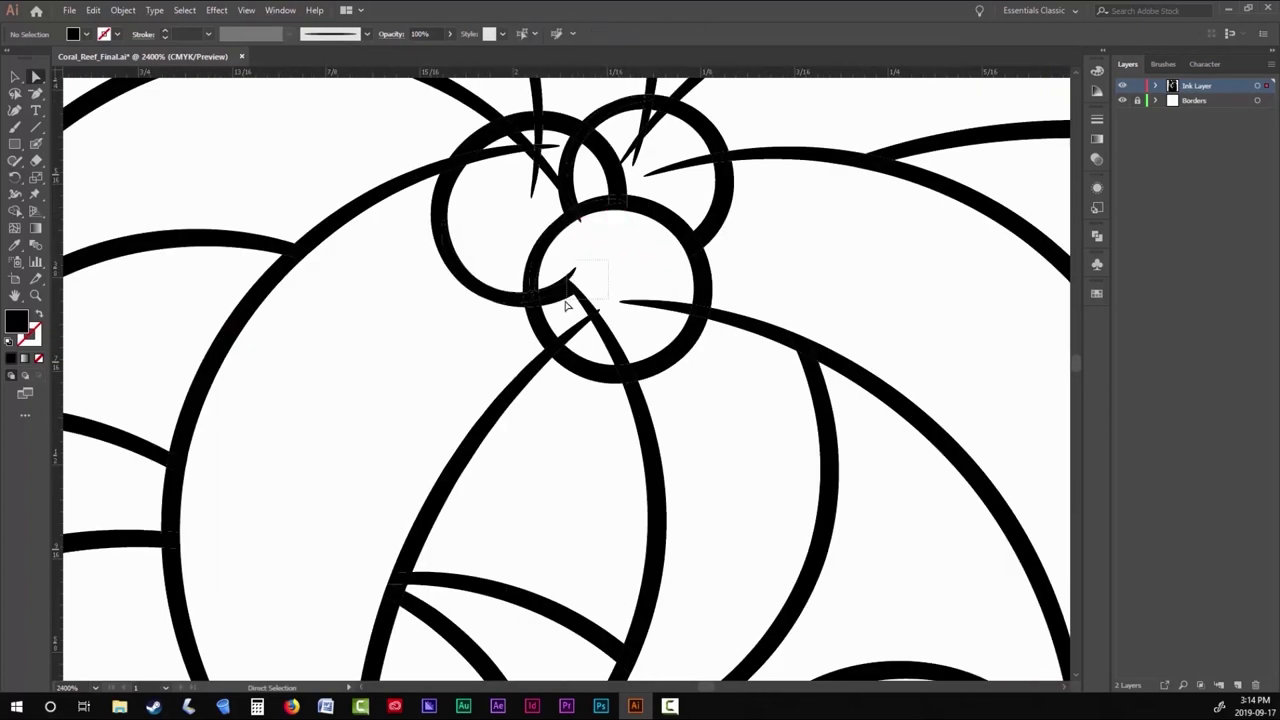
scroll(640, 305, up, 1)
scroll(380, 255, down, 3)
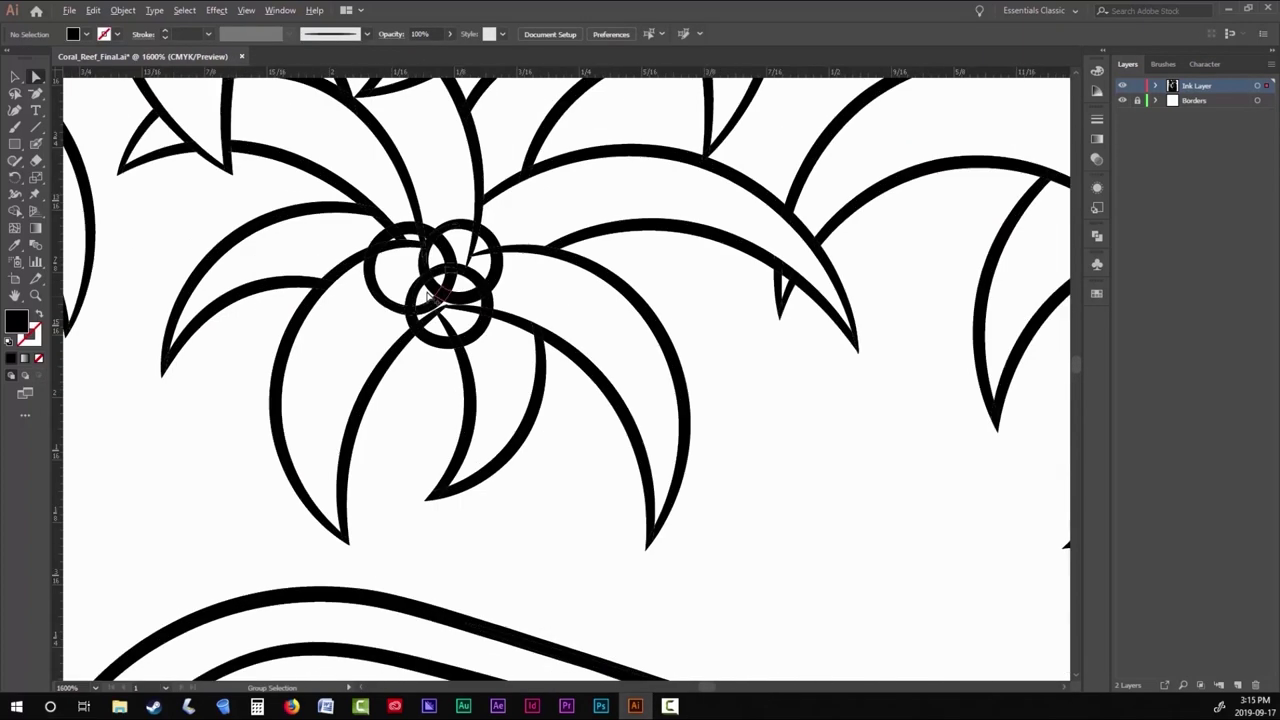
Delete the leaf tips and overlapping circle pieces inside the coconuts of the fourth and right tufts.
scroll(433, 197, up, 5)
scroll(433, 197, down, 1)
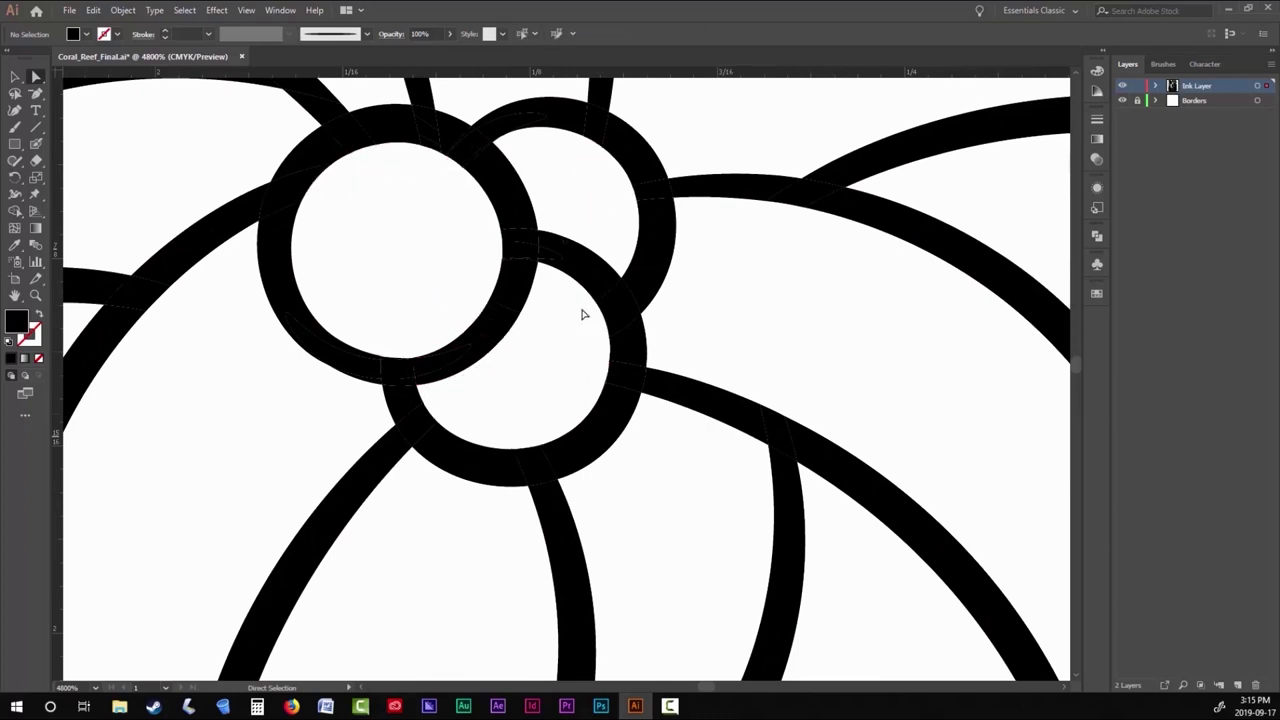
scroll(660, 368, left, 1)
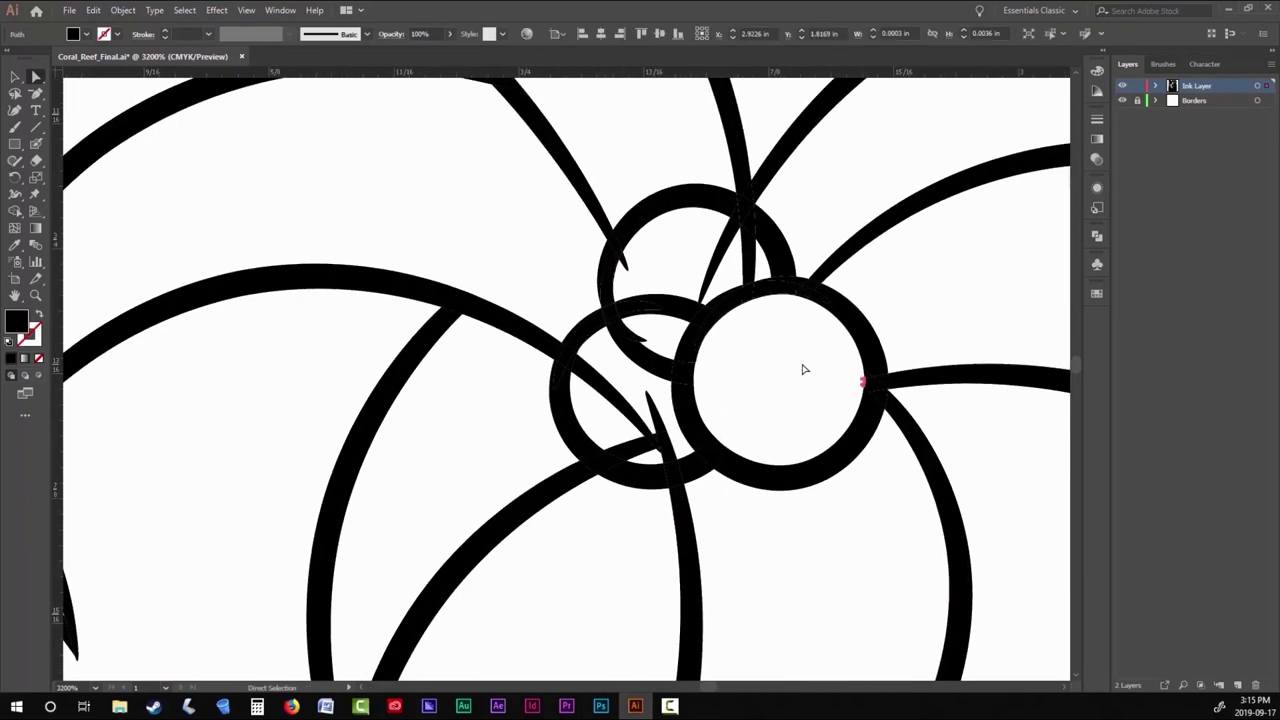
scroll(734, 163, up, 3)
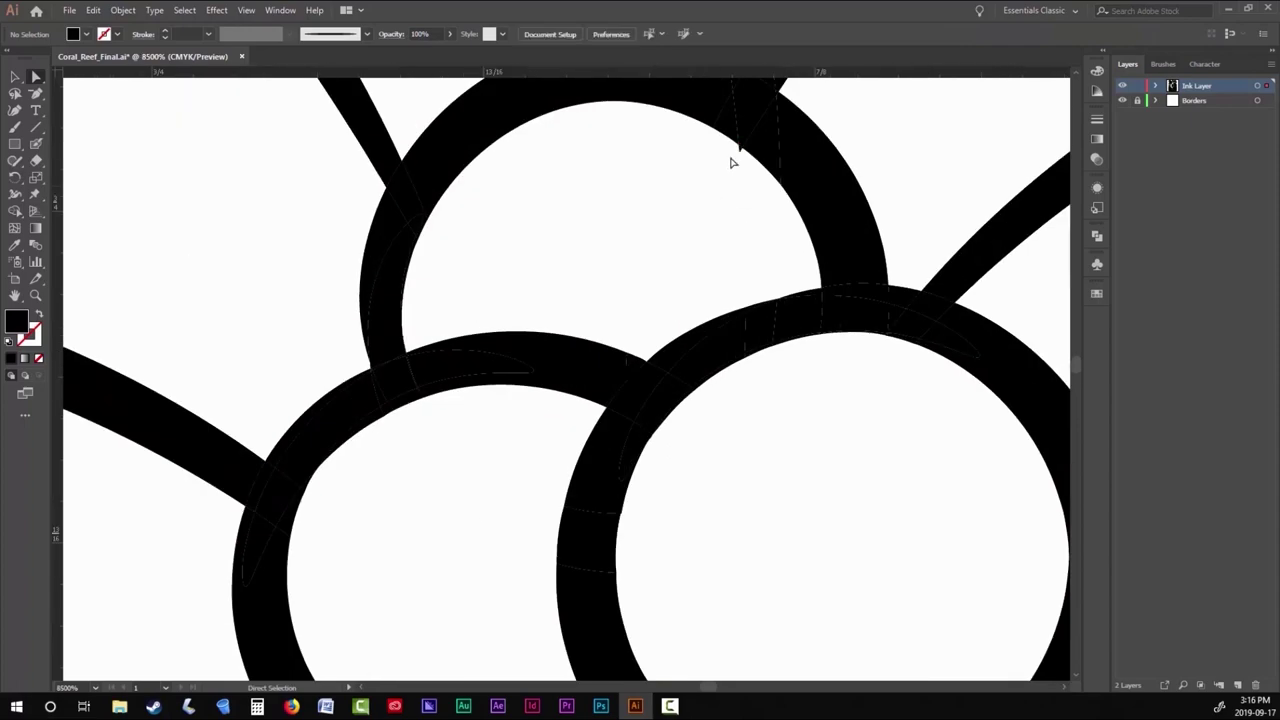
Try painting a wavy waterline across the frog and the boat with a 0.5 pt stroke.
scroll(734, 163, down, 12)
drag(662, 280, 575, 272)
drag(305, 150, 305, 152)
scroll(541, 89, up, 2)
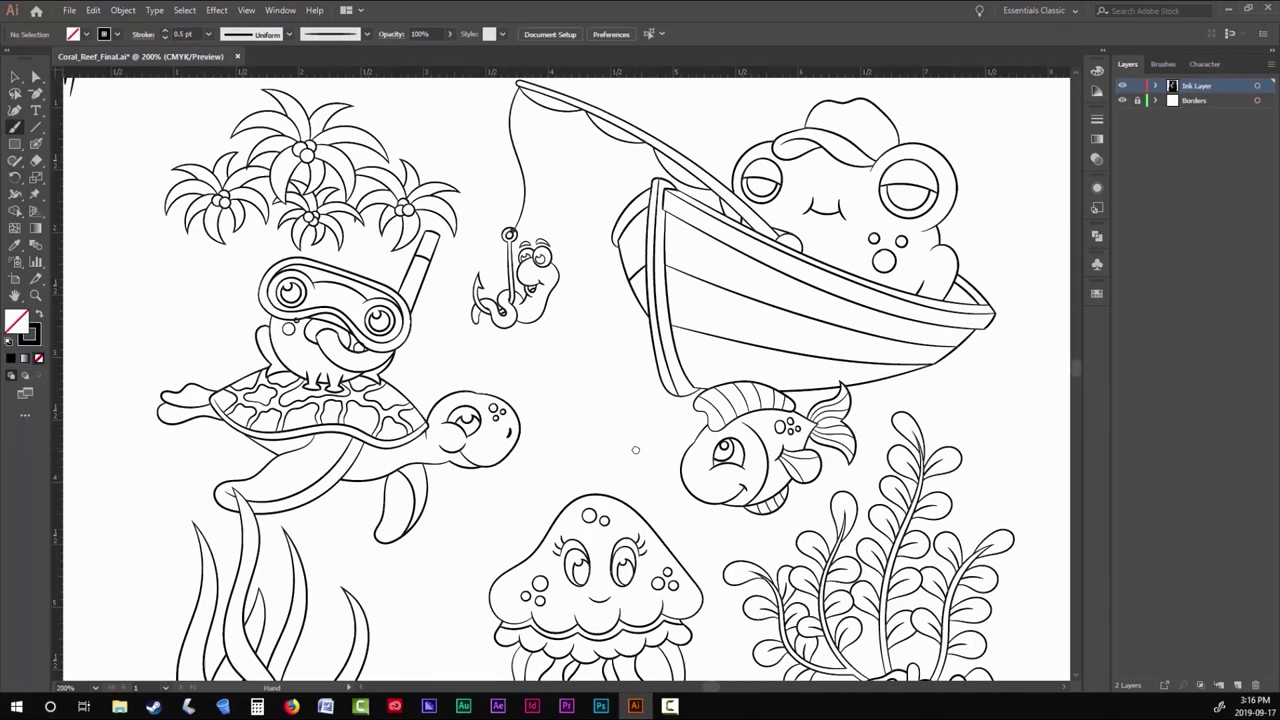
scroll(541, 89, down, 2)
drag(724, 373, 726, 374)
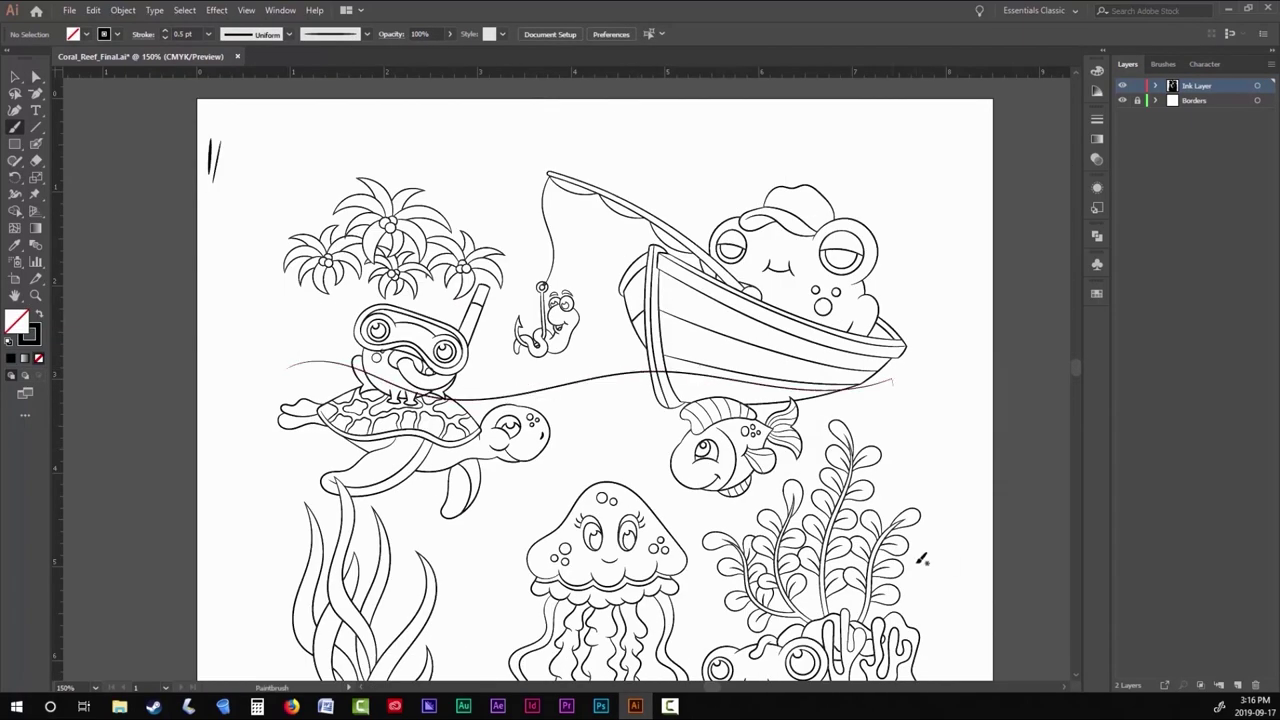
Try to reshape the 0.5 pt waterline where it runs past the boat's stern.
scroll(726, 374, up, 5)
key(a)
click(855, 316)
click(36, 76)
scroll(857, 406, down, 4)
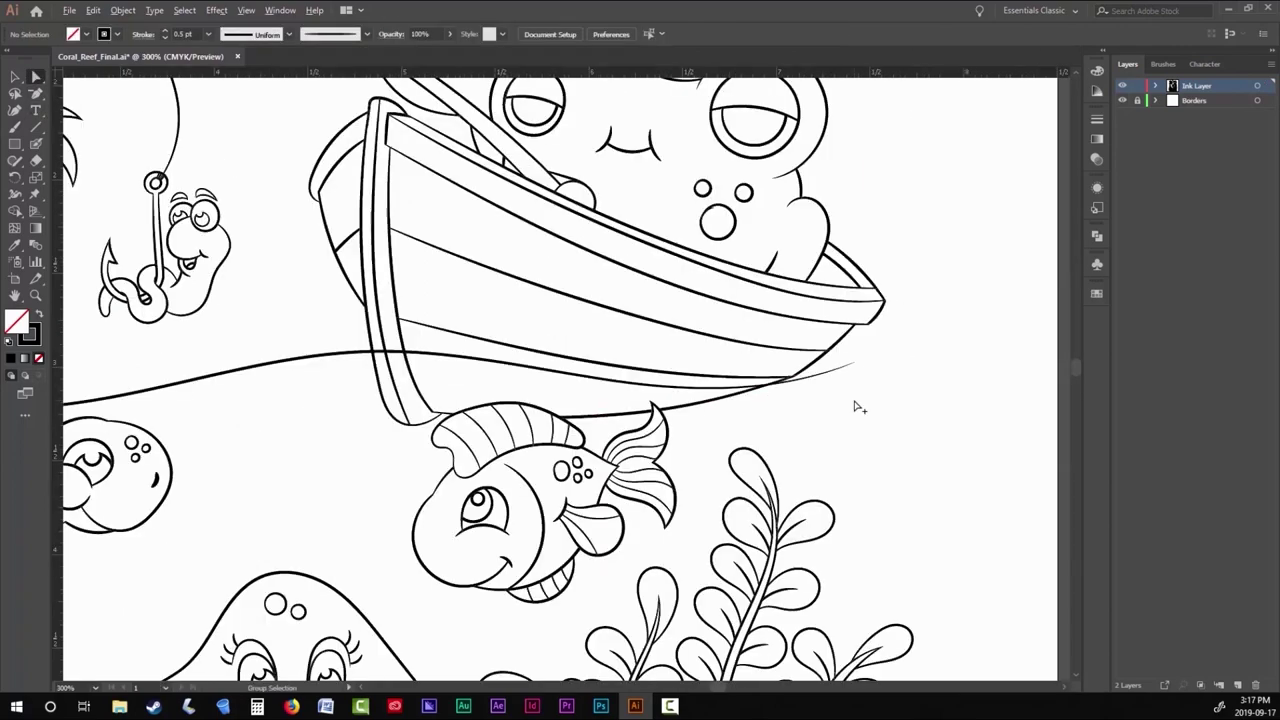
click(614, 400)
scroll(607, 432, right, 2)
scroll(610, 432, down, 1)
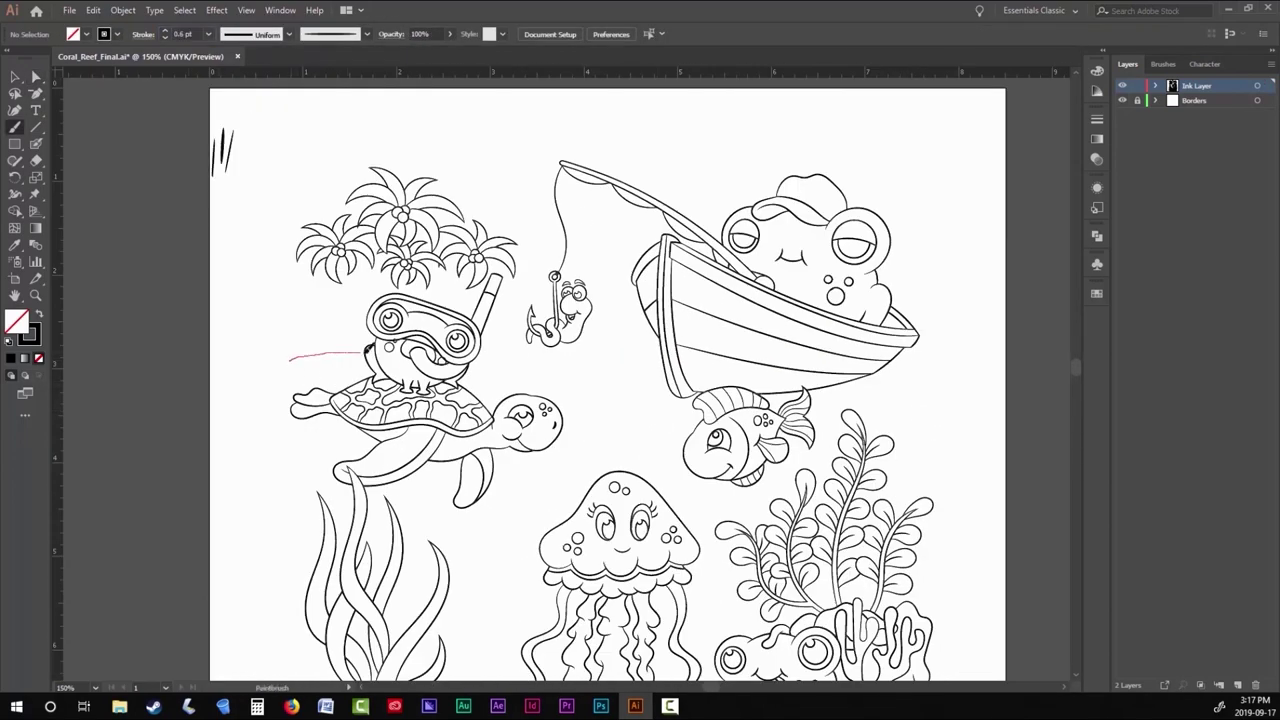
Paint a wavy waterline from beside the frog, across the boat and just past its stern, with a 0.6 pt stroke.
drag(898, 368, 898, 368)
key(v)
scroll(895, 368, up, 3)
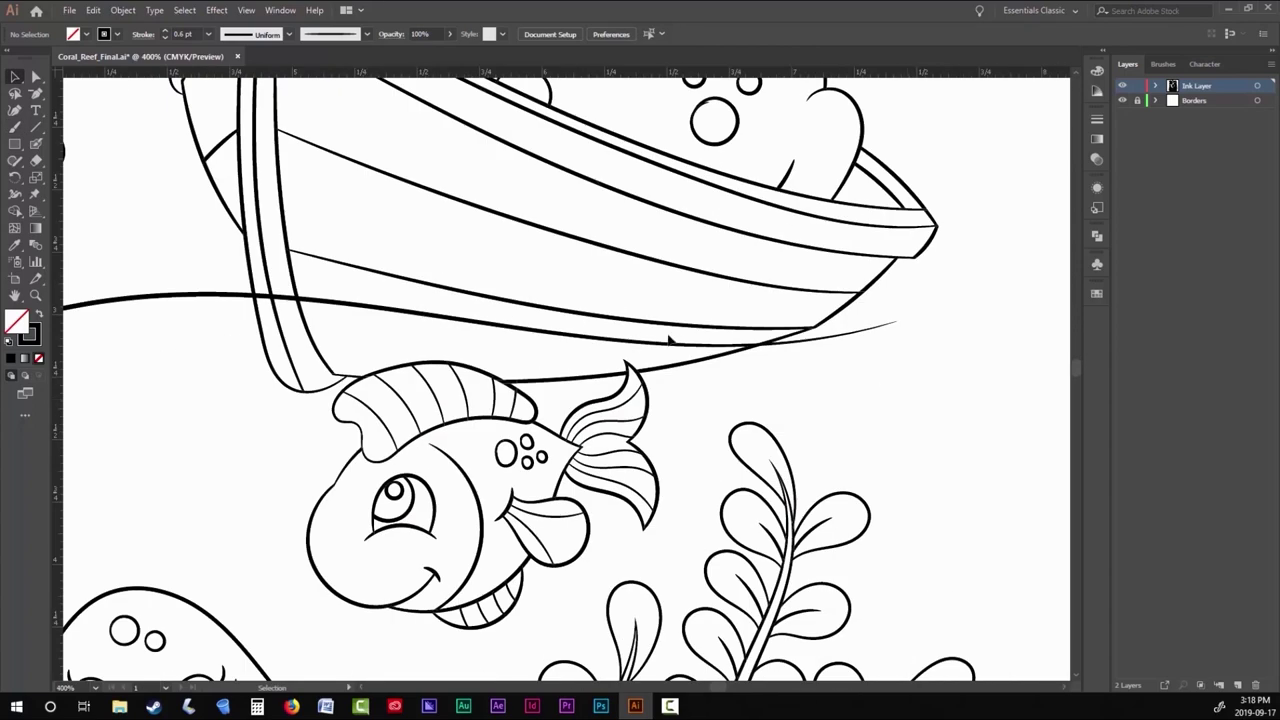
Reshape the waterline's left end beside the frog by moving its end anchor point, and clear the selection.
key(a)
scroll(886, 334, down, 3)
key(ctrl+equal)
key(ctrl+equal)
scroll(267, 261, left, 5)
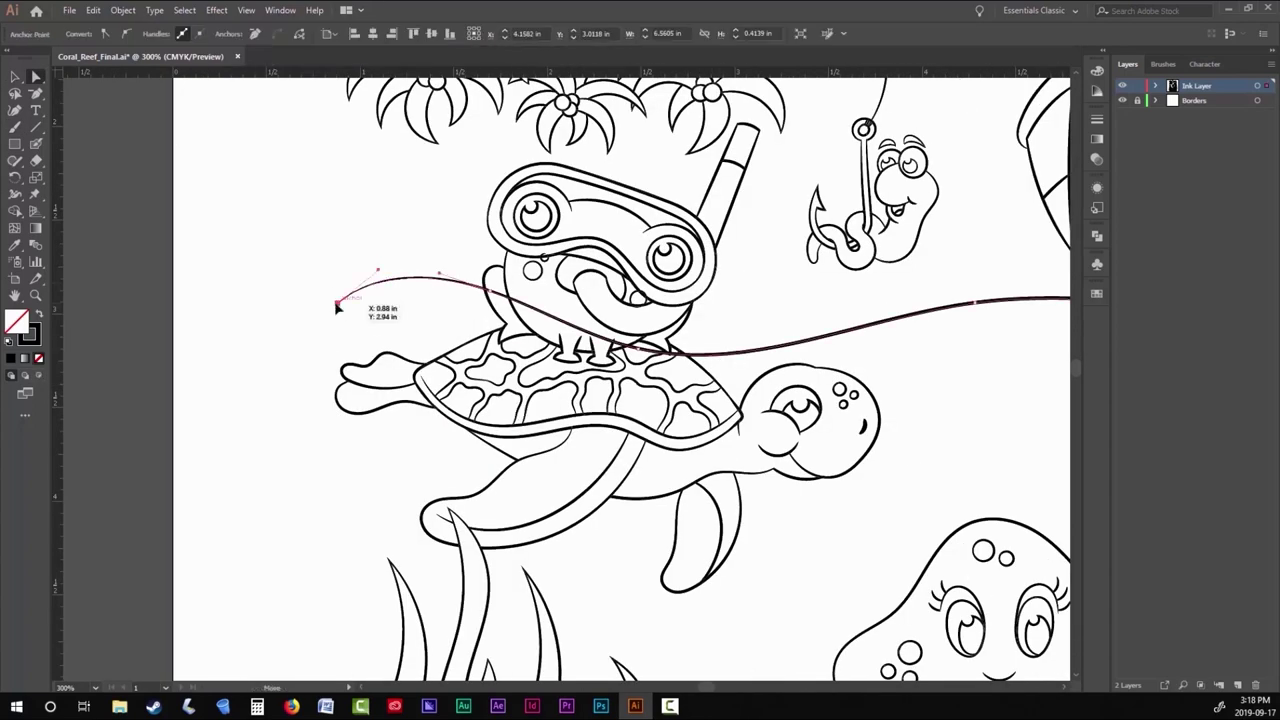
drag(340, 288, 420, 280)
key(ctrl+shift+a)
key(ctrl+0)
scroll(416, 265, up, 5)
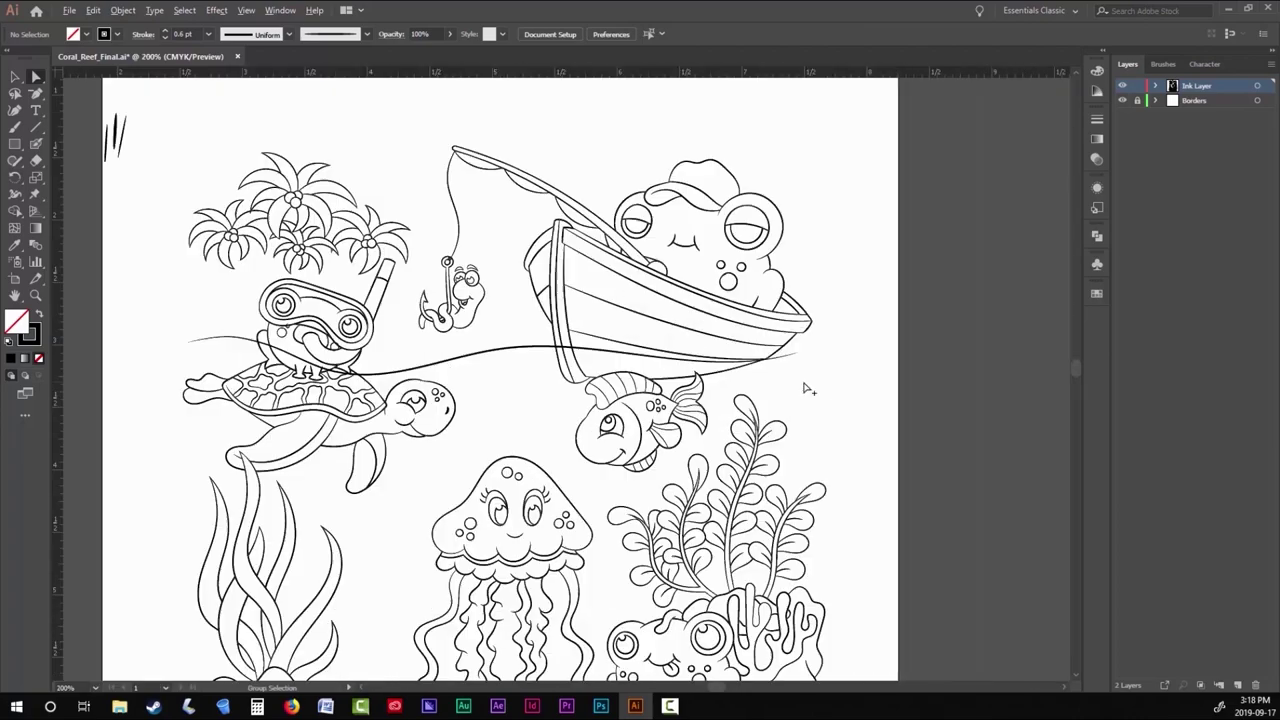
Smooth the waterline's curve between the turtle and the boat by moving its anchor points.
click(609, 257)
drag(609, 257, 757, 249)
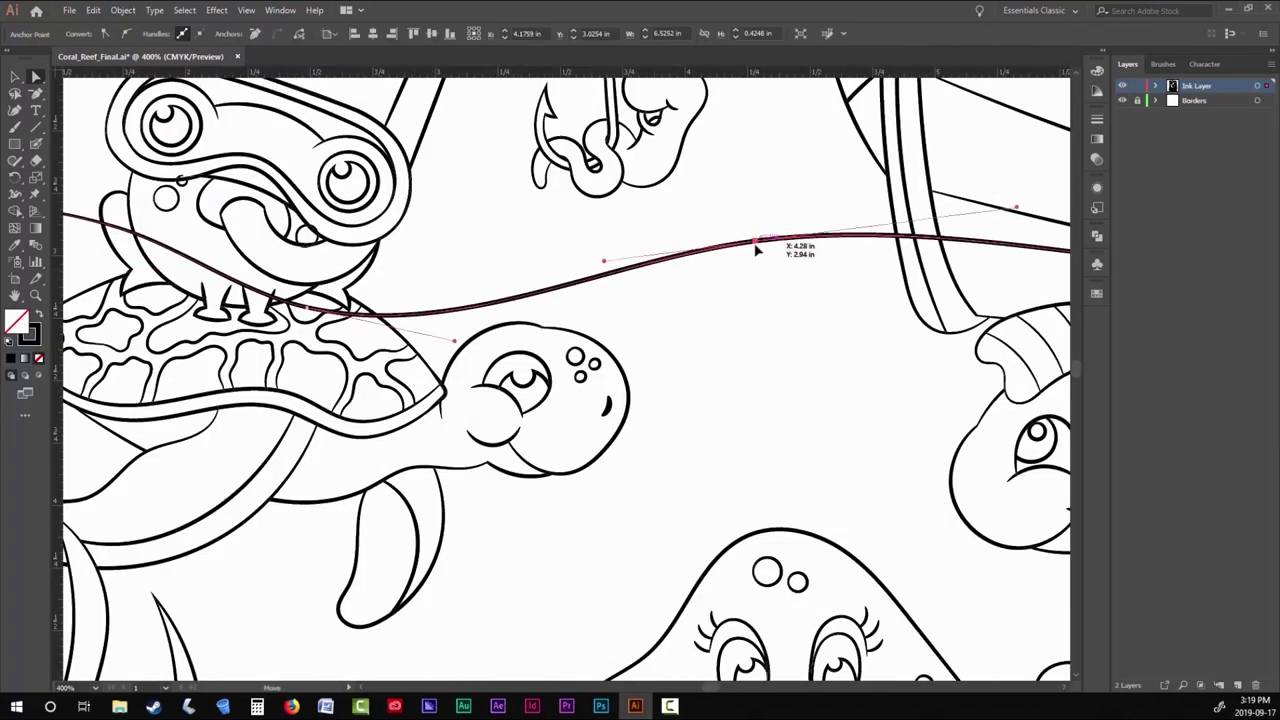
scroll(757, 249, right, 5)
drag(931, 380, 727, 390)
key(ctrl+0)
Paint a second wavy waterline above the first, crossing the frog, the worm and the boat, with a 0.5 pt stroke.
key(v)
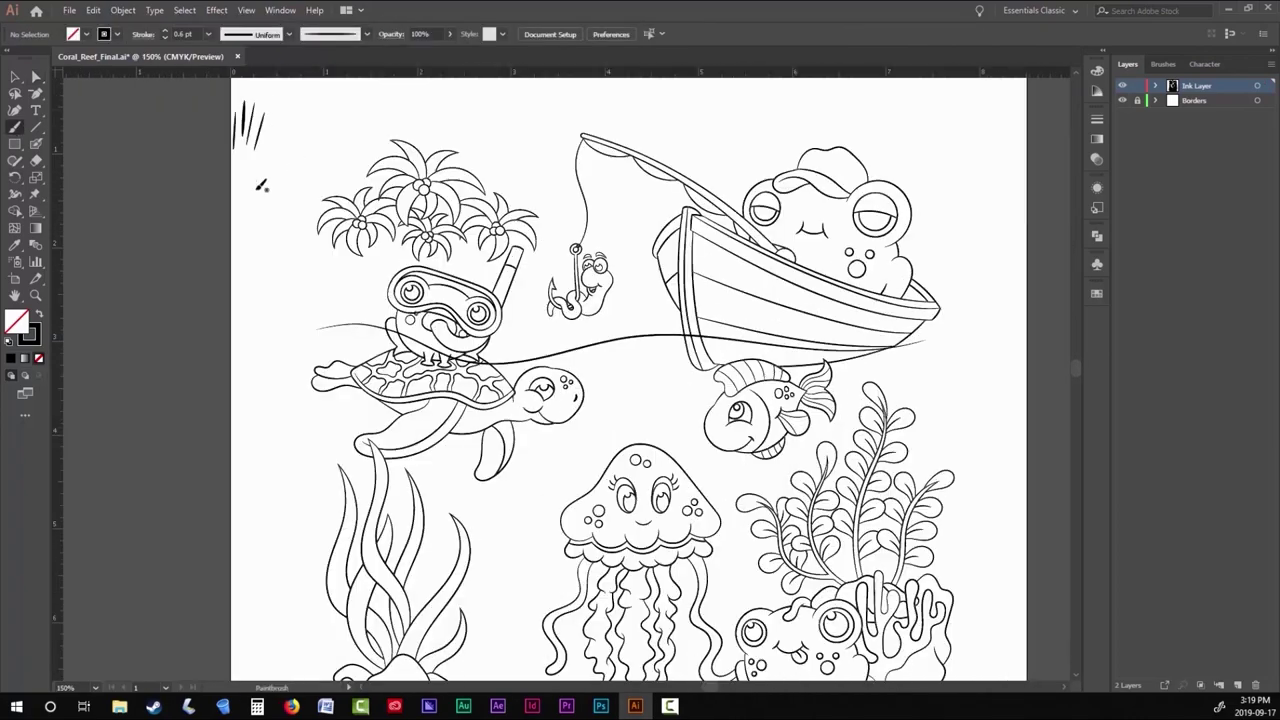
scroll(183, 90, up, 4)
key(ctrl+shift+a)
key(b)
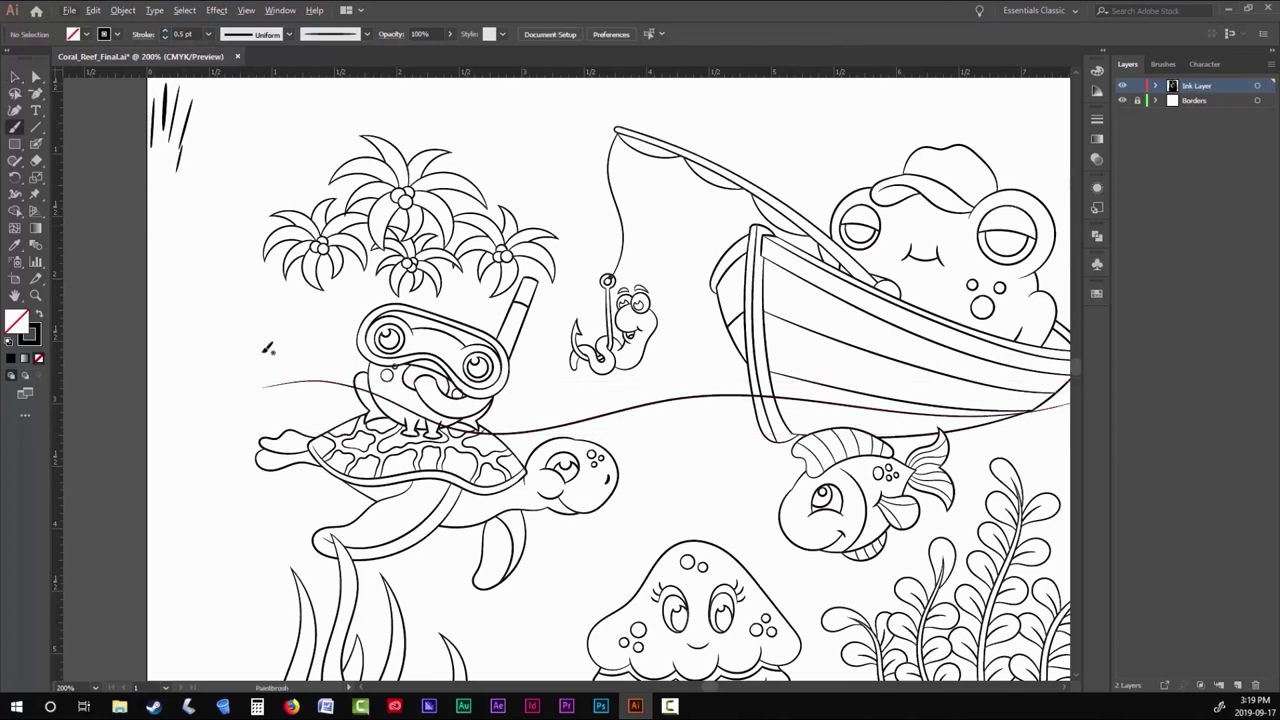
drag(742, 356, 742, 356)
scroll(254, 348, up, 4)
drag(614, 486, 331, 380)
scroll(634, 486, down, 2)
scroll(619, 428, down, 2)
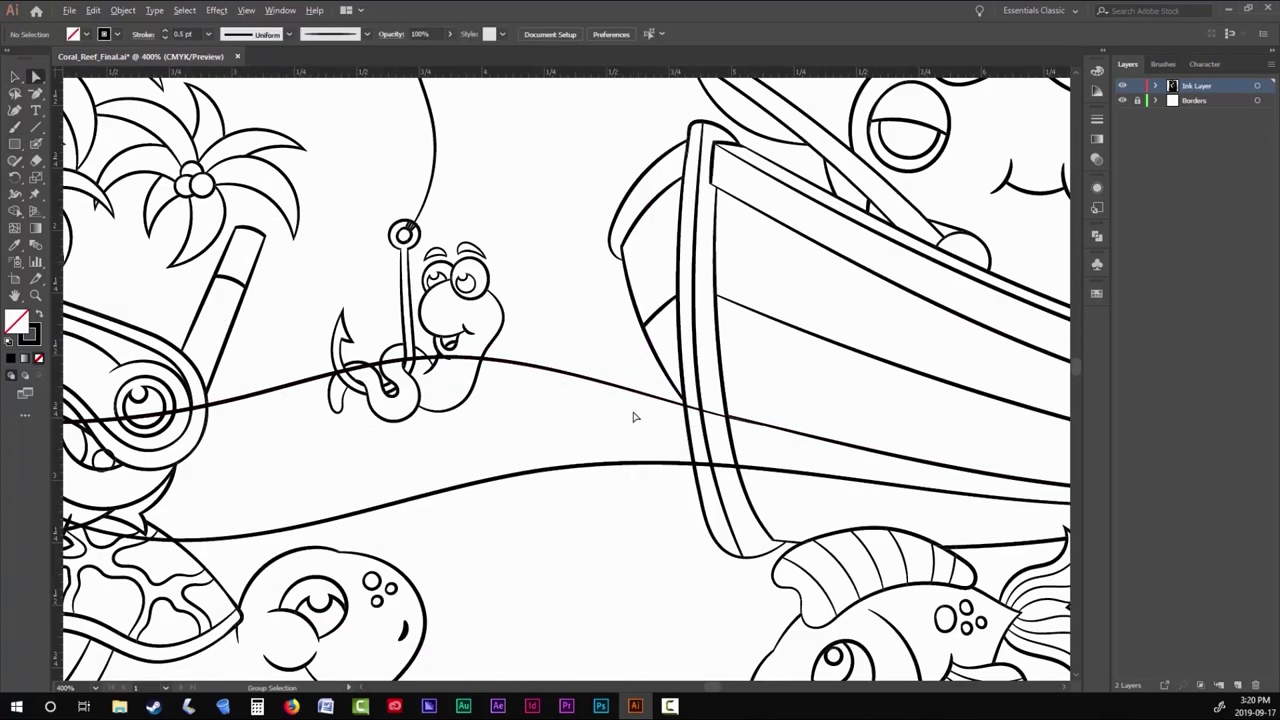
Expand all the artwork to include both waterlines, and clear the selection.
scroll(634, 417, down, 3)
key(v)
key(ctrl+a)
click(123, 10)
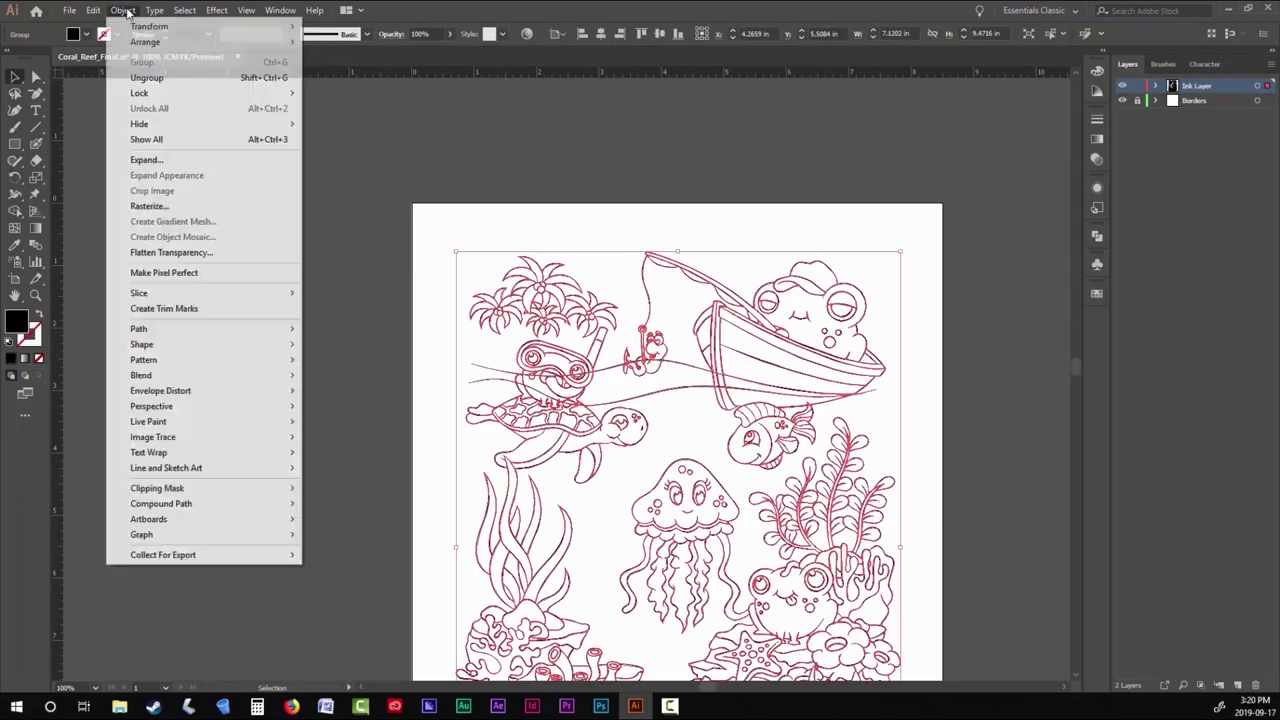
click(336, 494)
click(334, 497)
Delete the pieces of the upper waterline that cross the worm, the frog's face and mask, and the boat.
scroll(509, 400, up, 5)
scroll(443, 486, down, 4)
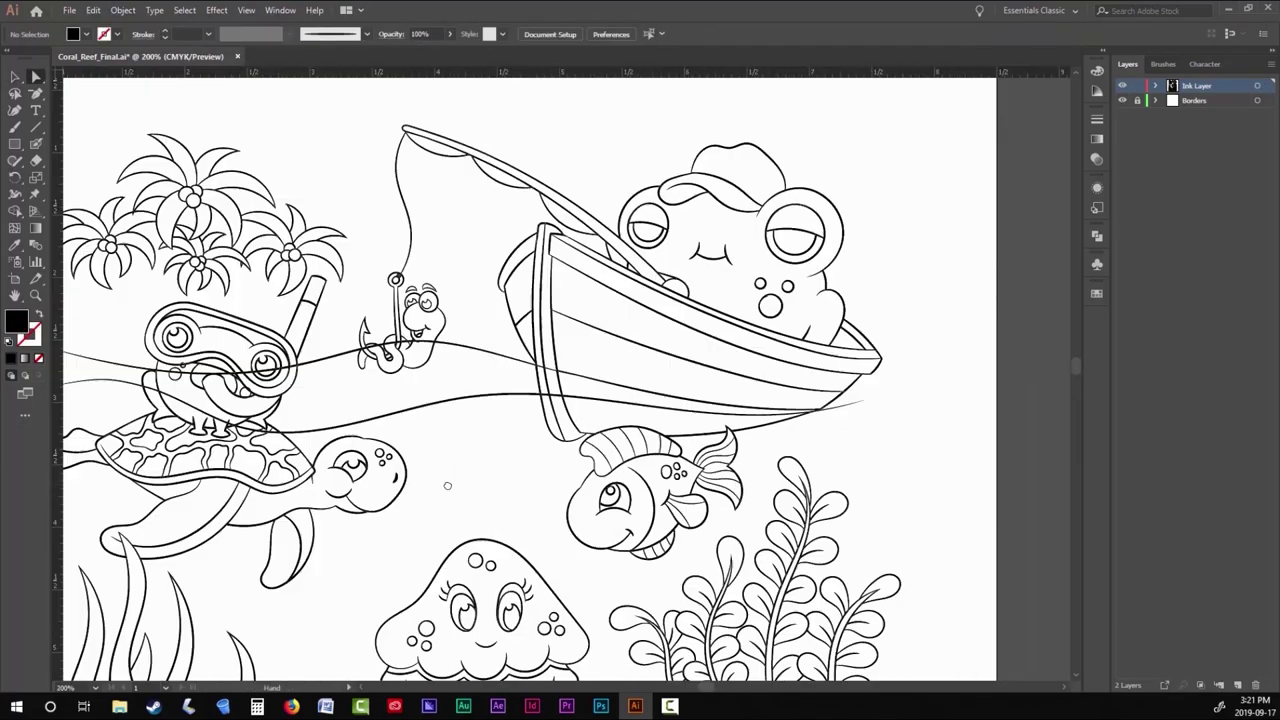
scroll(794, 343, up, 5)
key(a)
scroll(510, 238, up, 2)
scroll(250, 260, down, 4)
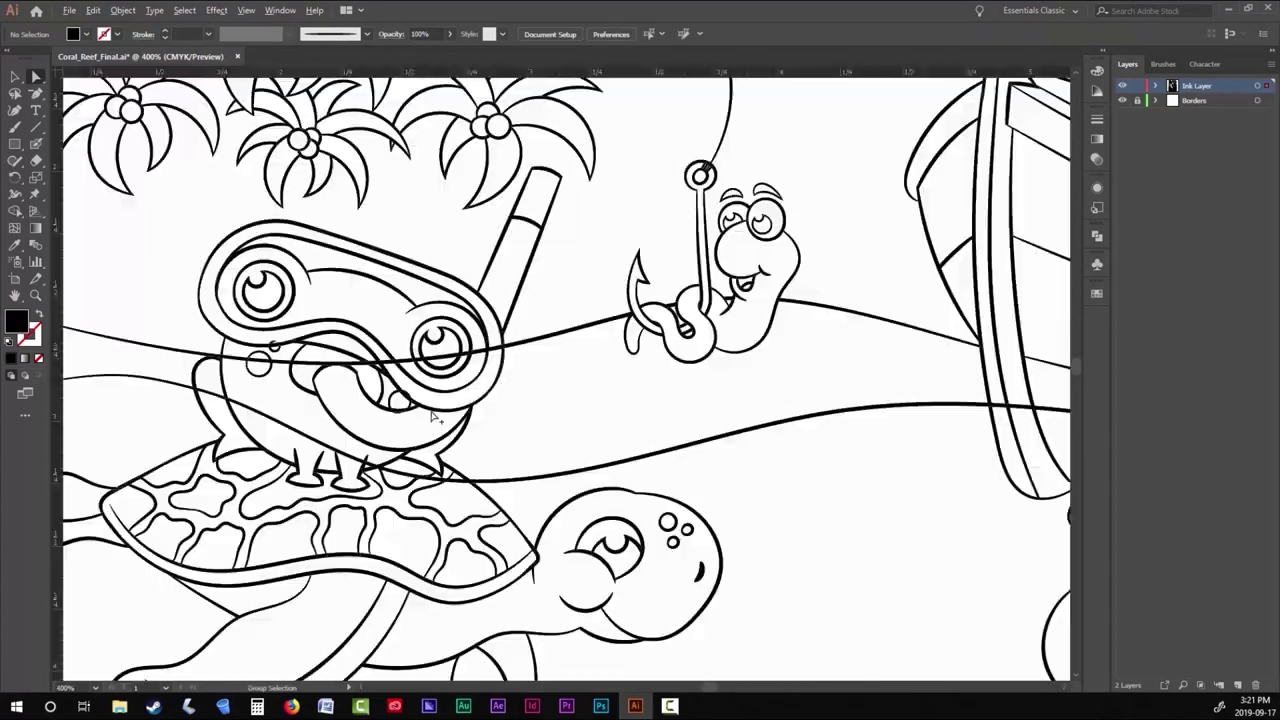
scroll(345, 333, up, 3)
scroll(345, 333, up, 3)
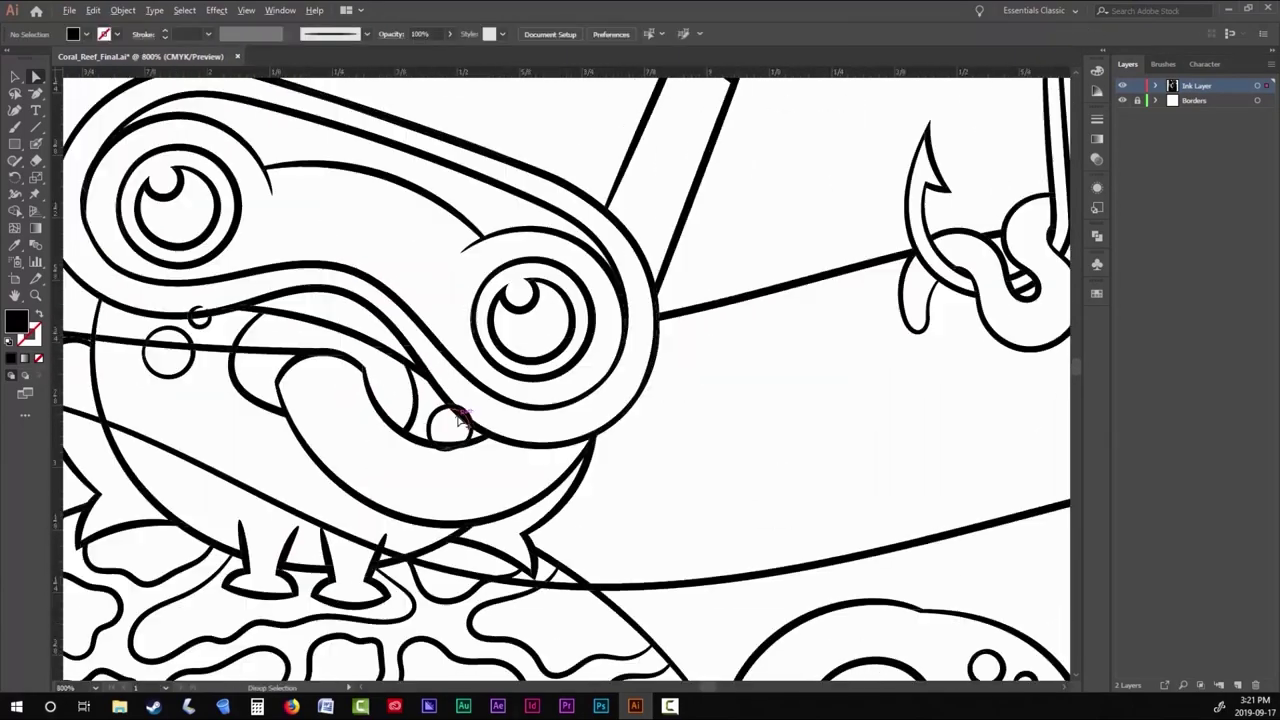
scroll(676, 526, down, 8)
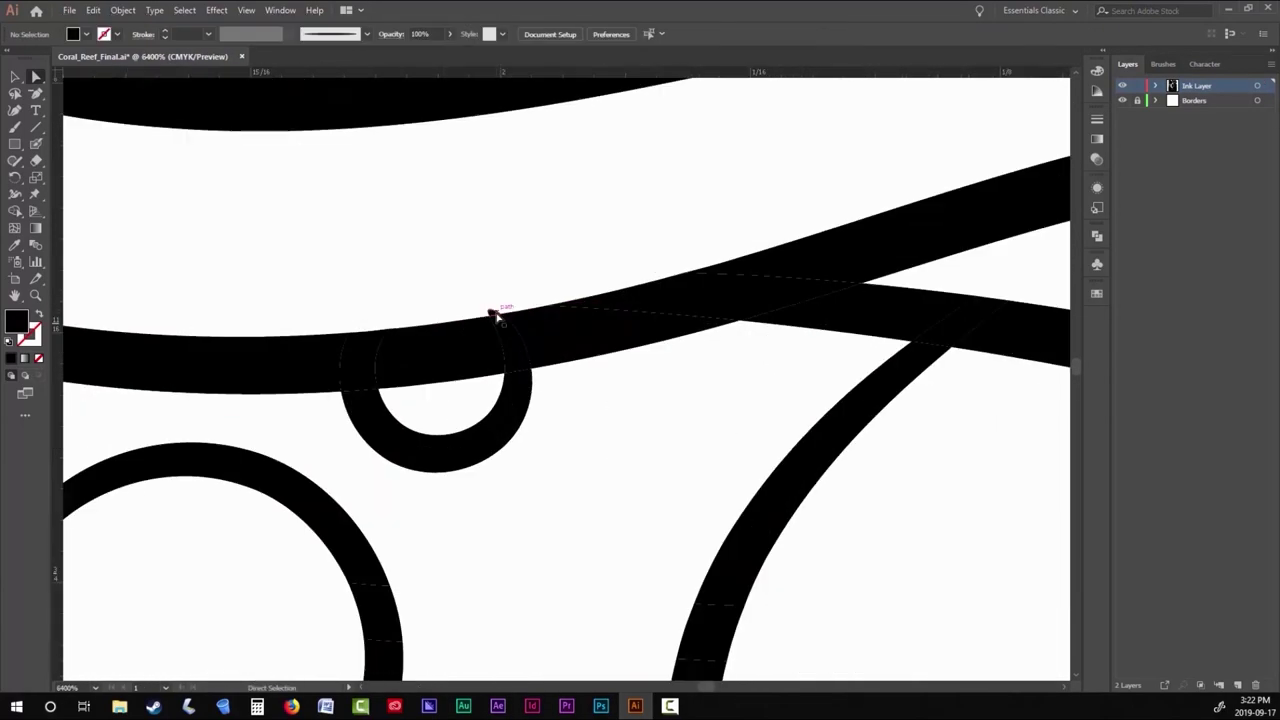
scroll(728, 526, up, 5)
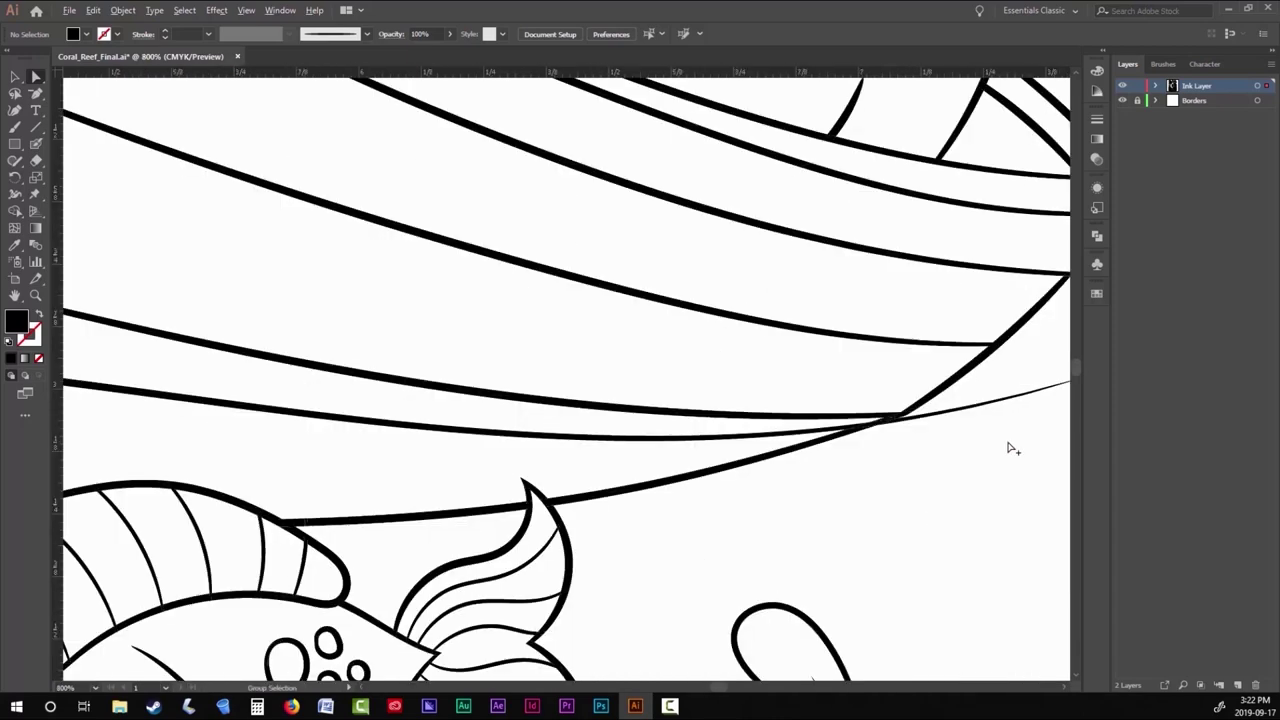
scroll(1006, 446, down, 5)
Paint a curved island outline rising from the upper waterline's left end and passing behind the diving mask with a 0.5 pt stroke.
key(b)
key(shift+x)
scroll(415, 305, up, 4)
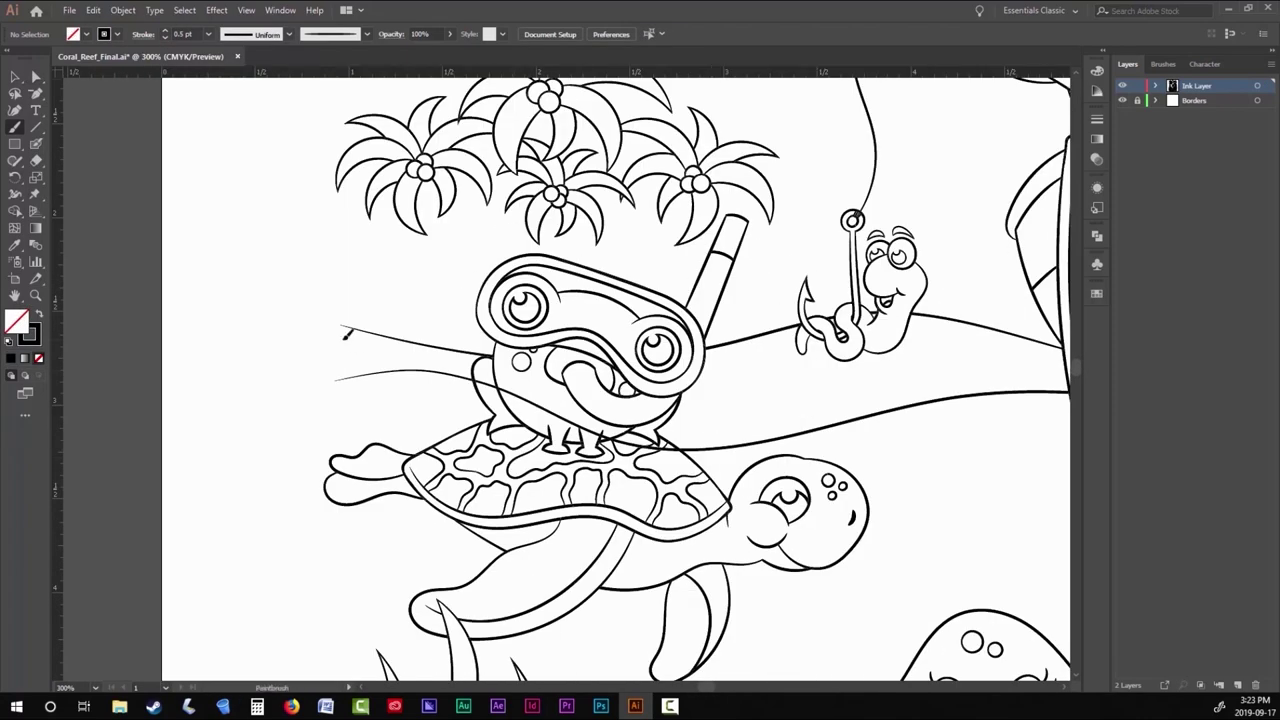
key(ctrl+z)
mouse_move(720, 298)
mouse_down()
mouse_move(480, 292)
mouse_move(695, 300)
mouse_move(800, 330)
mouse_up()
Expand all the artwork to include the island outline, and delete the pieces of it that cross the diving mask.
key(ctrl+1)
key(v)
key(ctrl+a)
click(123, 9)
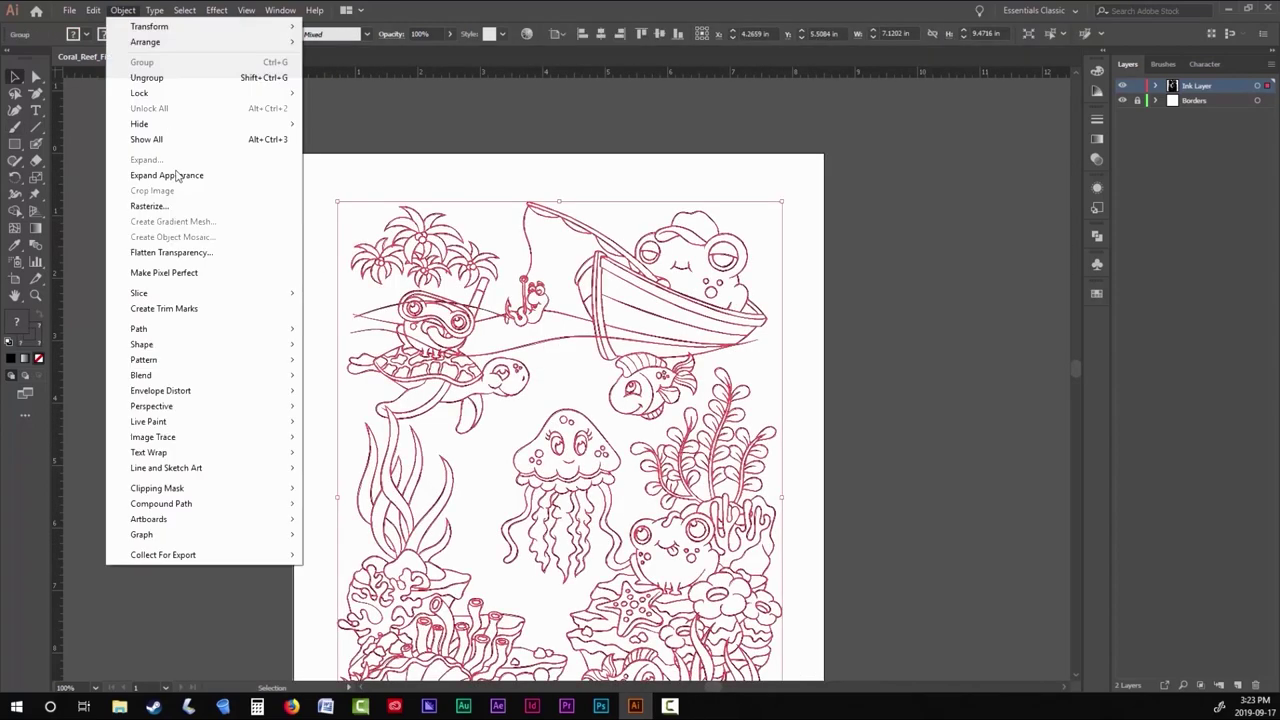
click(140, 177)
key(Return)
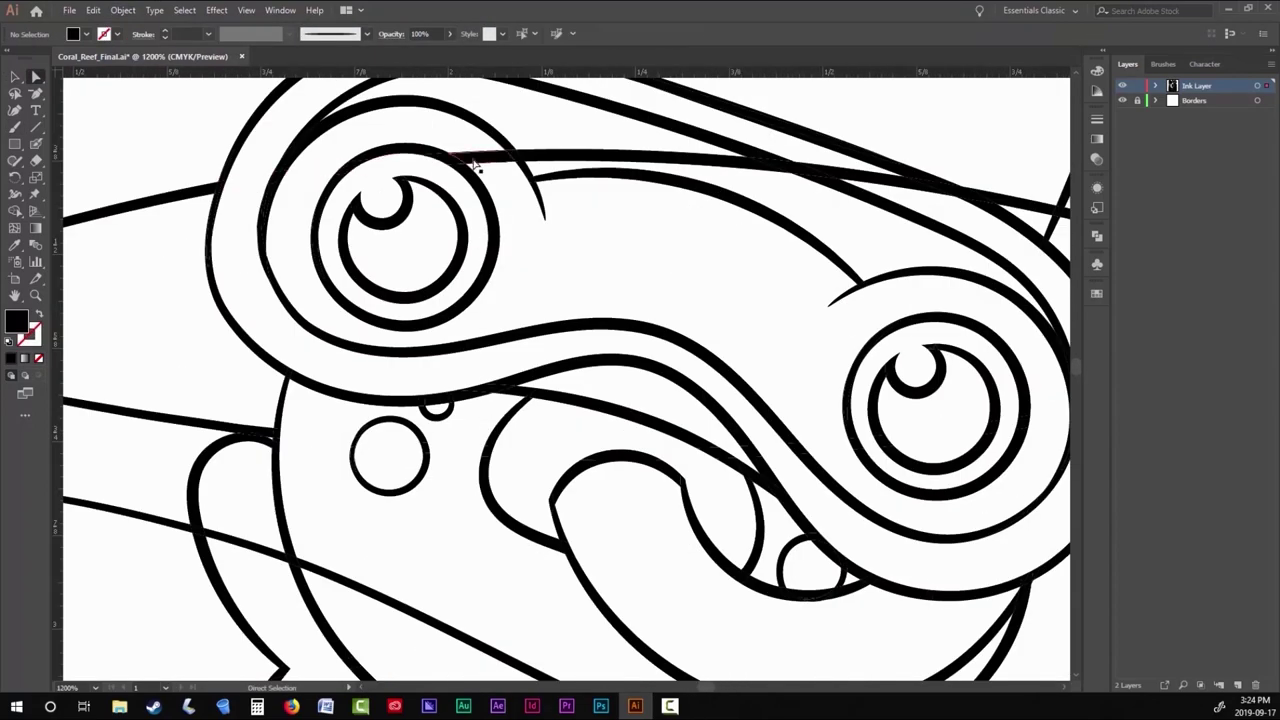
key(ctrl+1)
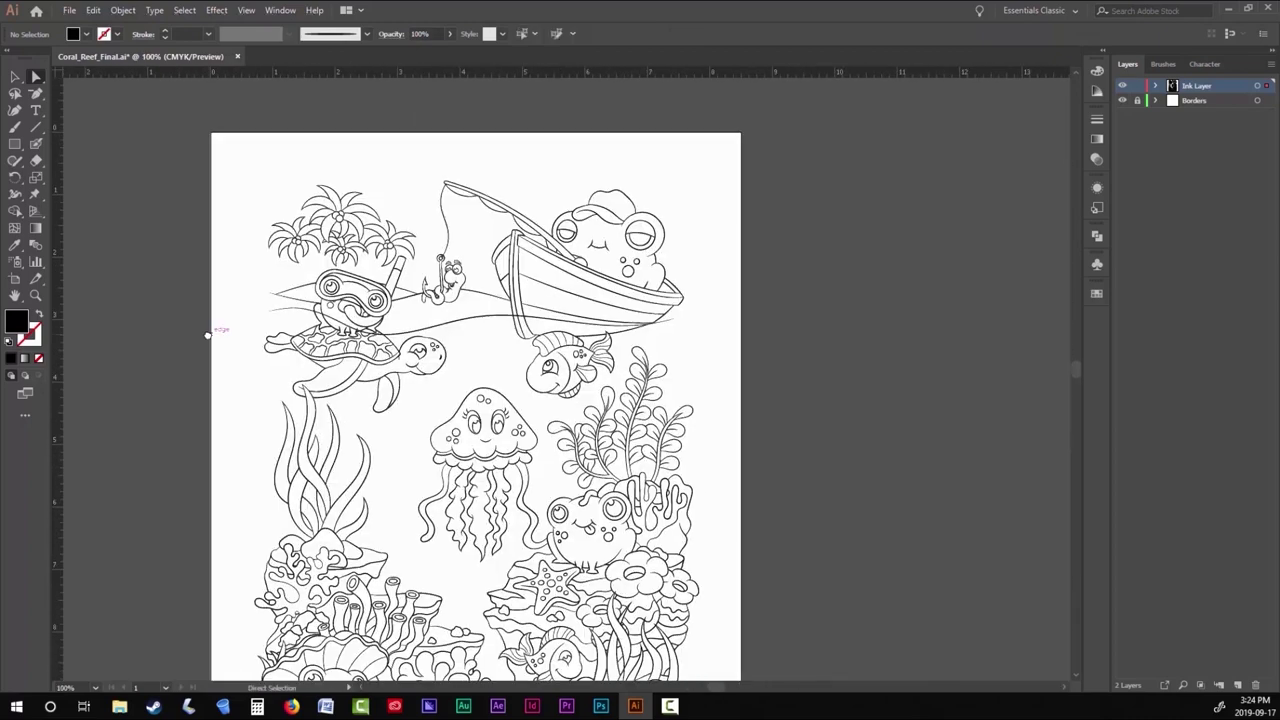
Paint a segmented palm trunk from the middle leaf tuft down to the island beside the mask with a 0.4 pt stroke.
key(shift+x)
scroll(312, 286, up, 6)
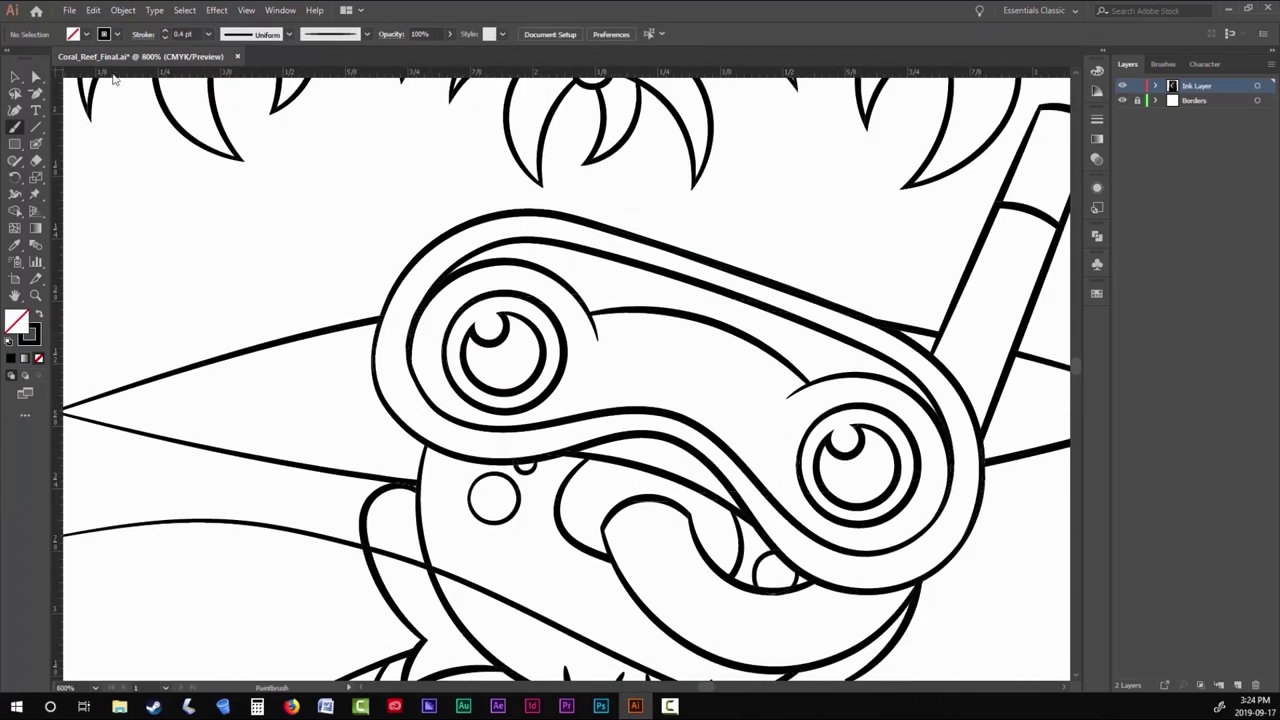
mouse_move(383, 322)
mouse_down()
mouse_move(330, 296)
mouse_move(408, 297)
mouse_move(428, 212)
mouse_up()
scroll(396, 240, up, 2)
scroll(408, 286, up, 1)
scroll(447, 291, up, 1)
mouse_move(430, 262)
mouse_down()
mouse_move(428, 243)
mouse_move(414, 257)
mouse_move(438, 312)
mouse_up()
scroll(414, 257, up, 2)
drag(340, 600, 409, 534)
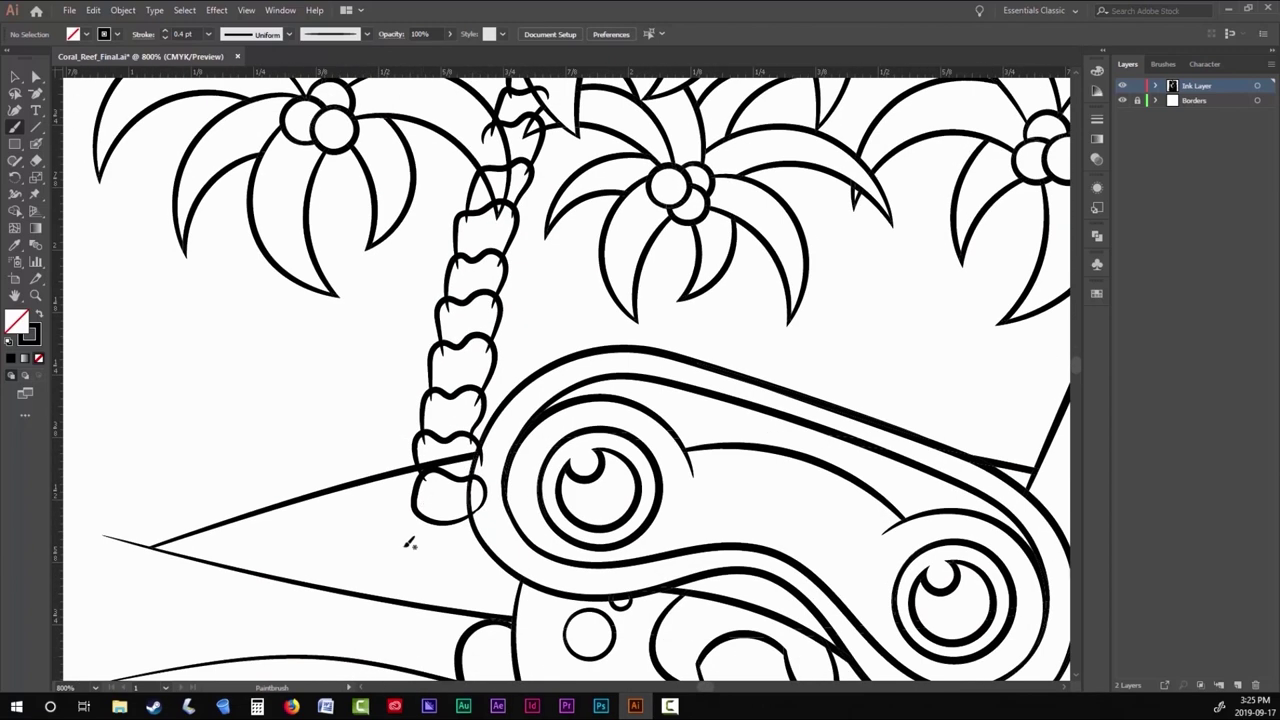
Paint a segmented palm trunk from the island up to the leftmost palm's coconuts with a 0.4 pt stroke.
drag(420, 478, 432, 535)
key(ctrl+z)
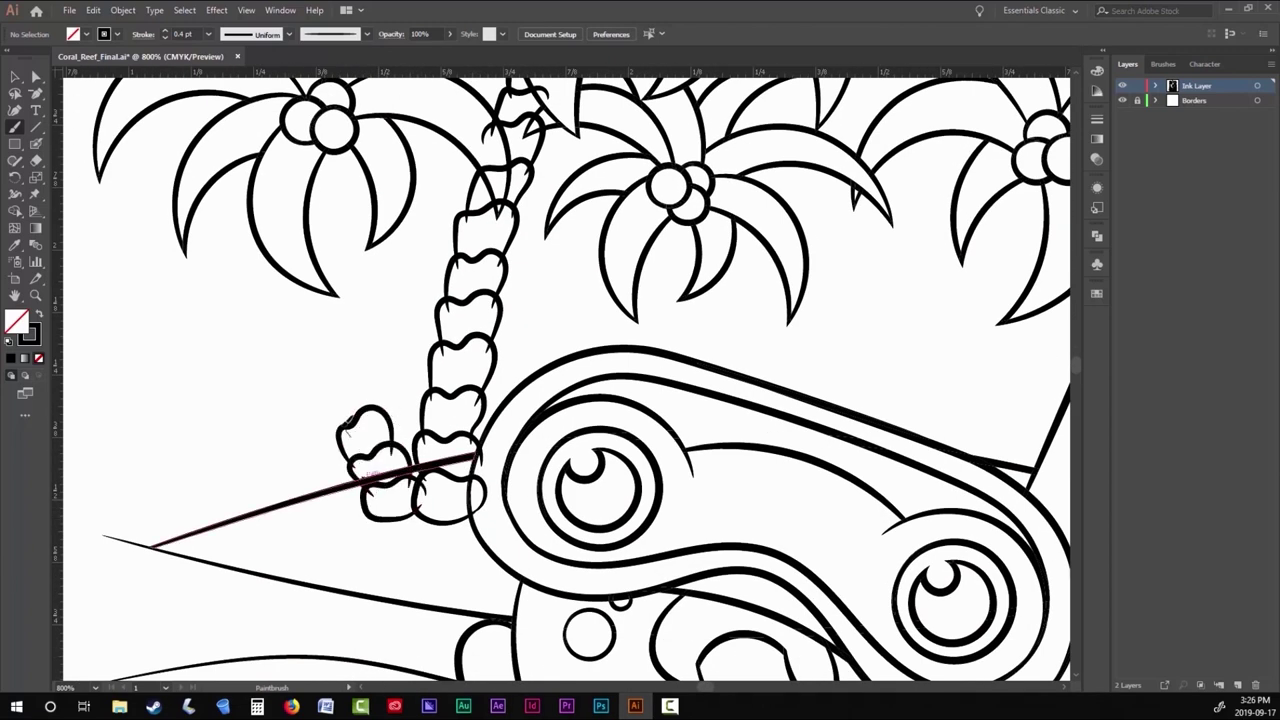
mouse_move(343, 427)
mouse_down()
mouse_move(387, 411)
mouse_move(335, 312)
mouse_up()
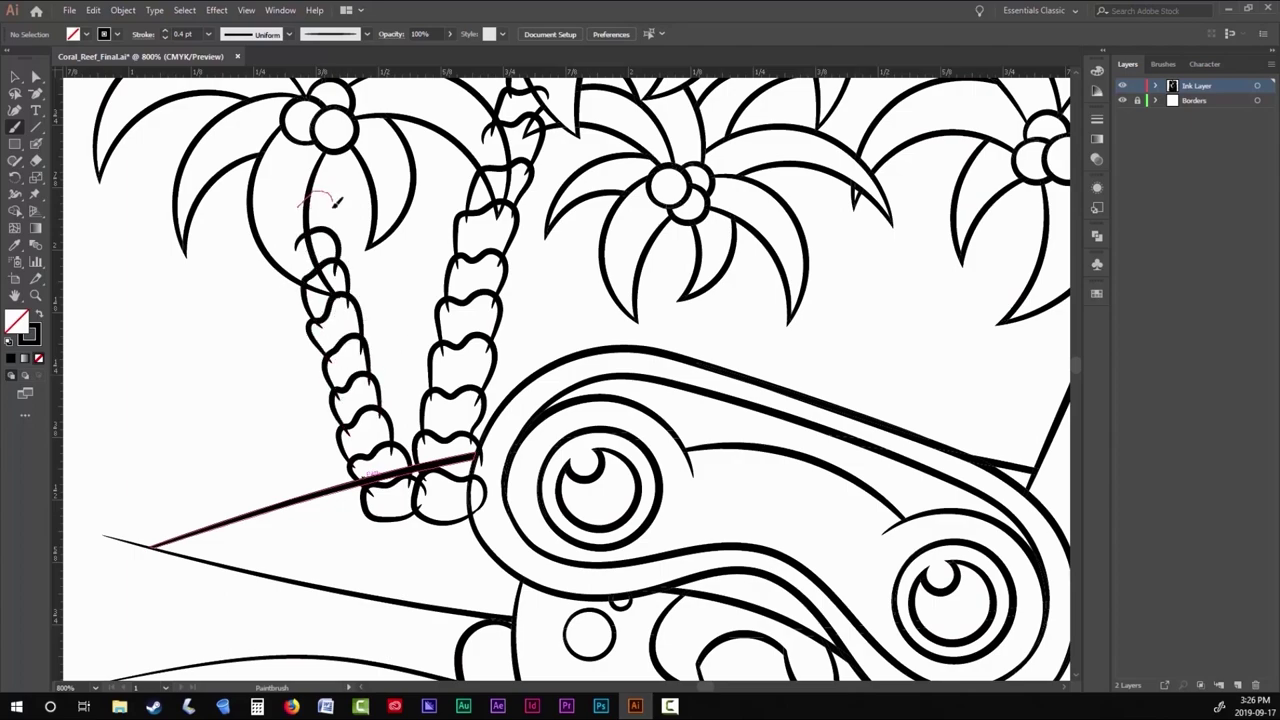
drag(337, 201, 322, 168)
Paint segmented 0.4 pt trunks for the small palm above the diving mask and the palm beside the snorkel.
scroll(330, 190, down, 5)
scroll(330, 340, up, 5)
drag(330, 342, 362, 268)
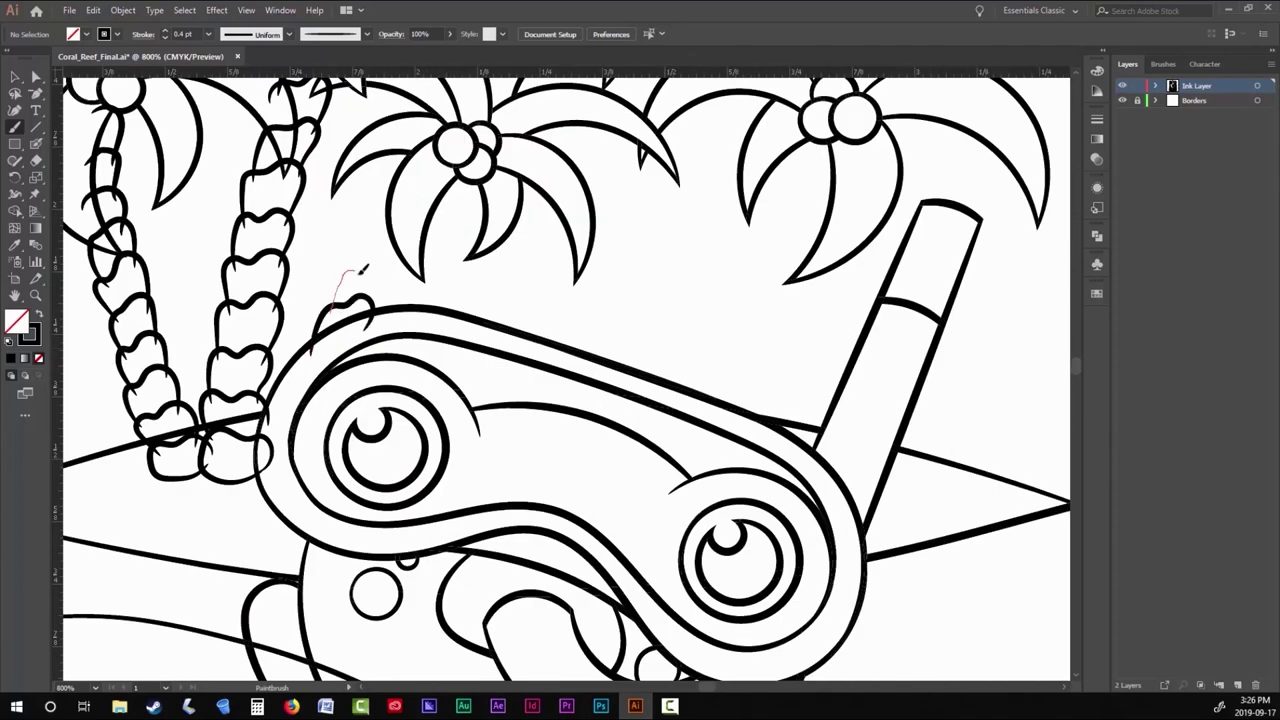
scroll(388, 244, down, 5)
scroll(430, 384, up, 5)
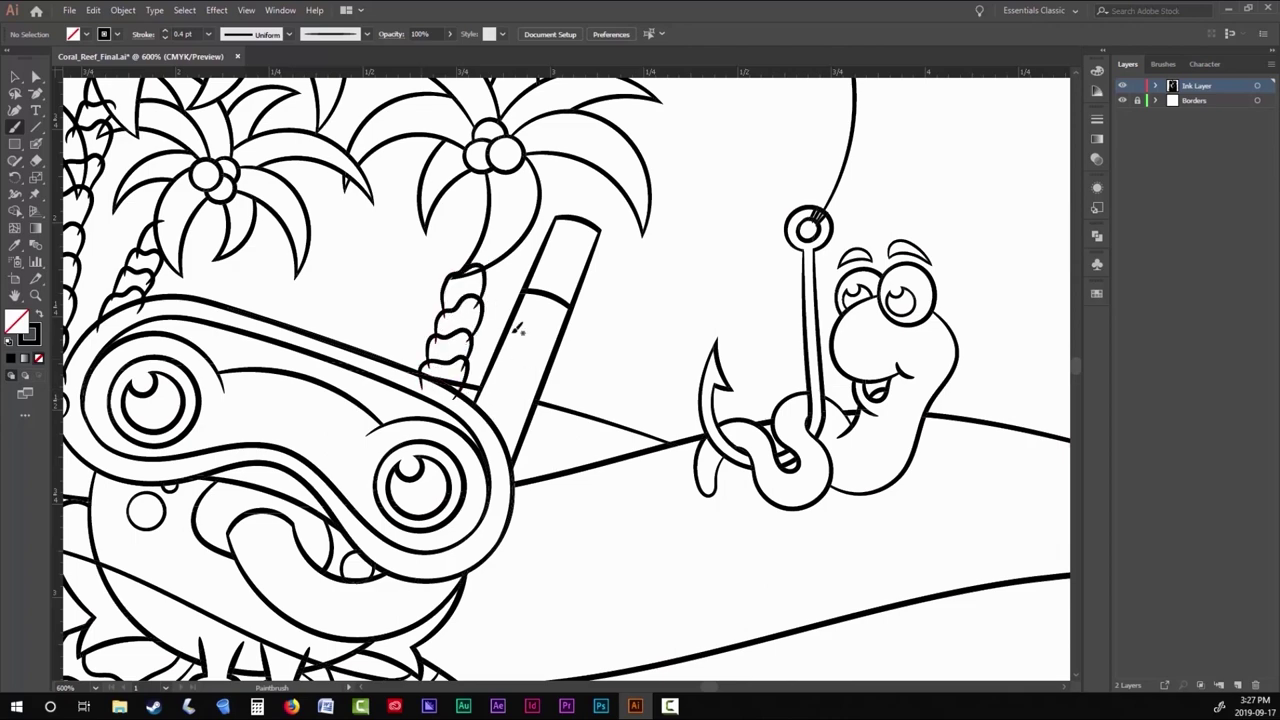
Convert all the artwork, including the palm trunks, to a Live Paint group, expand it and deselect.
scroll(484, 164, down, 5)
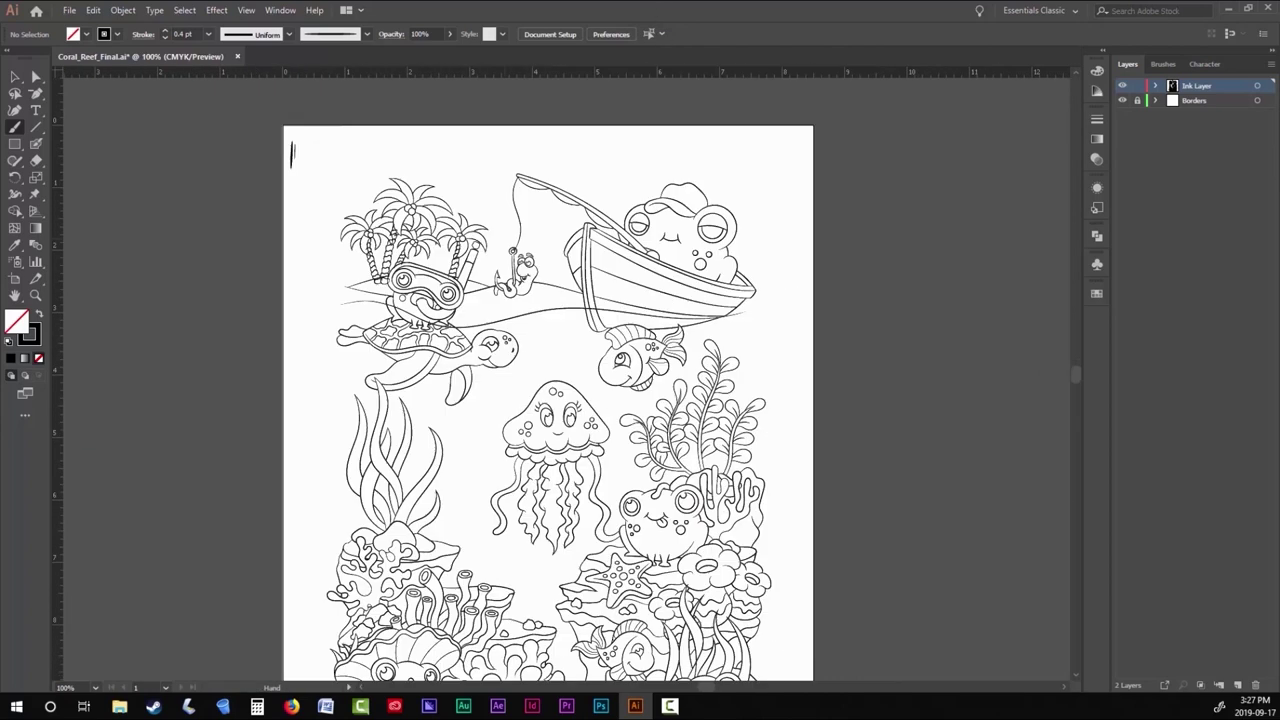
key(v)
key(ctrl+a)
click(122, 10)
click(126, 9)
click(126, 9)
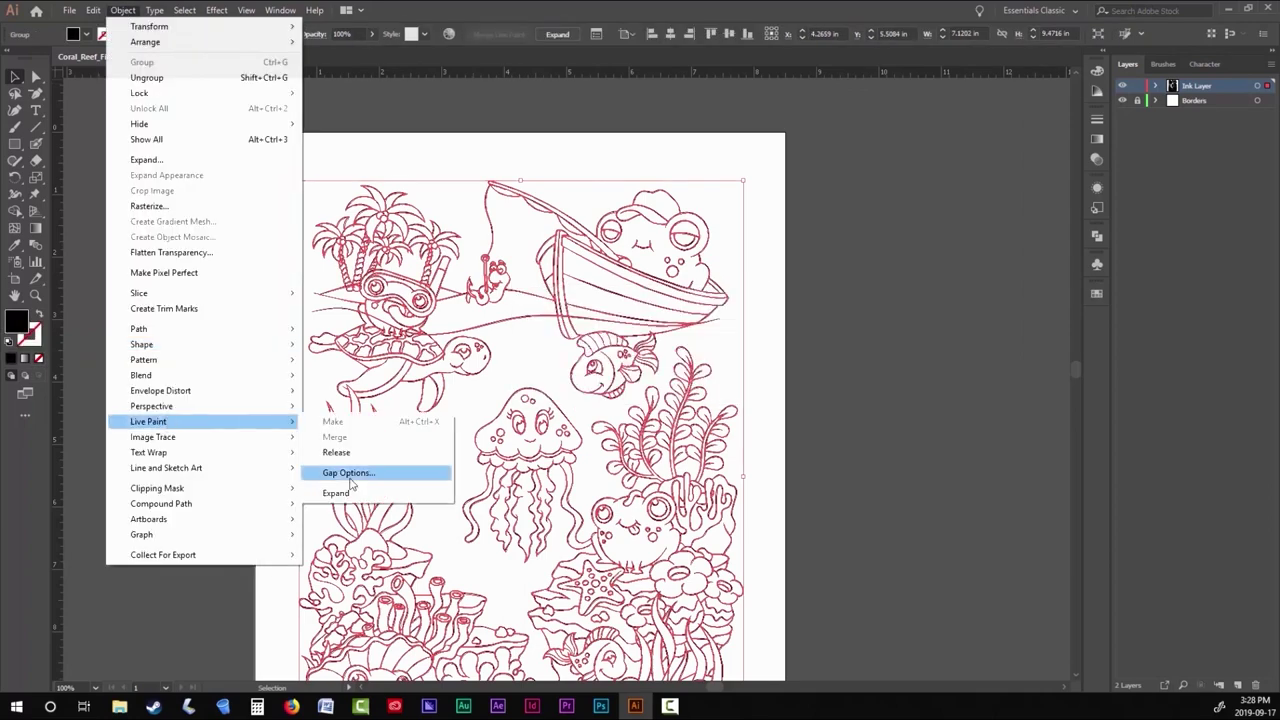
key(Escape)
key(ctrl+shift+a)
Delete the island line and overshooting stroke tips inside the lower segments of the two palm trunks left of the mask.
scroll(685, 215, up, 5)
key(a)
click(388, 306)
key(Delete)
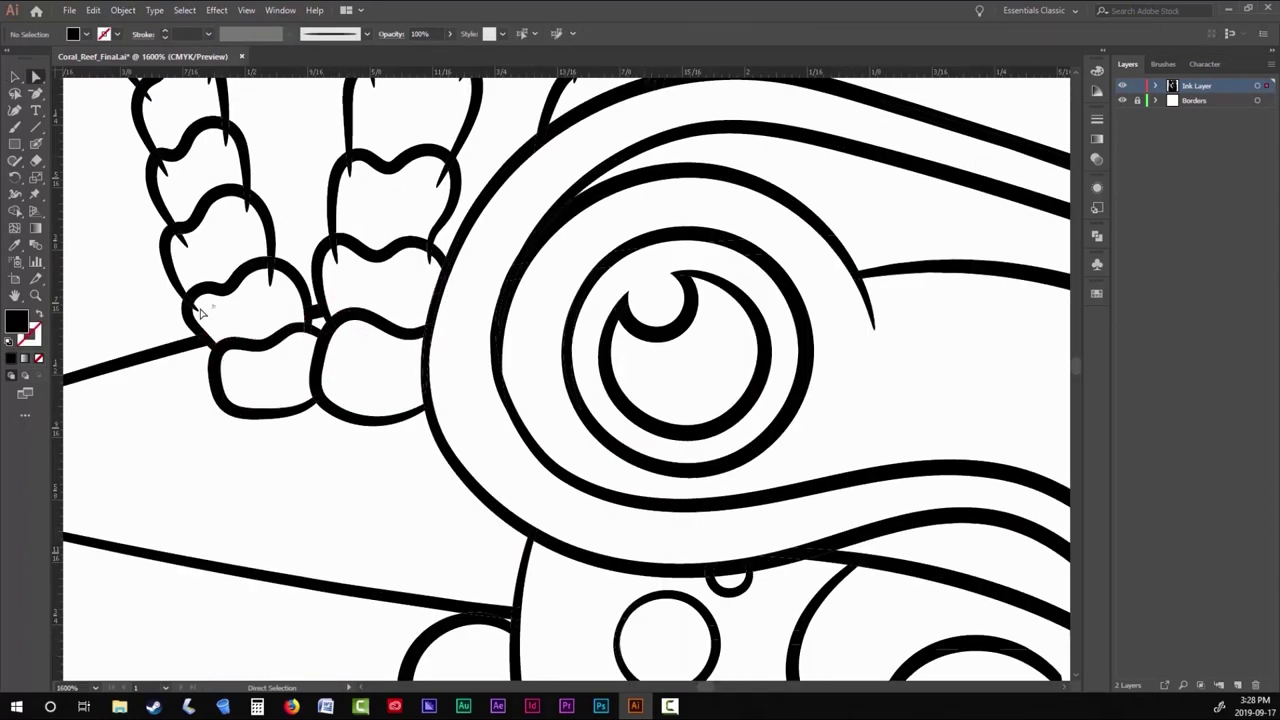
scroll(390, 206, down, 6)
scroll(340, 291, up, 6)
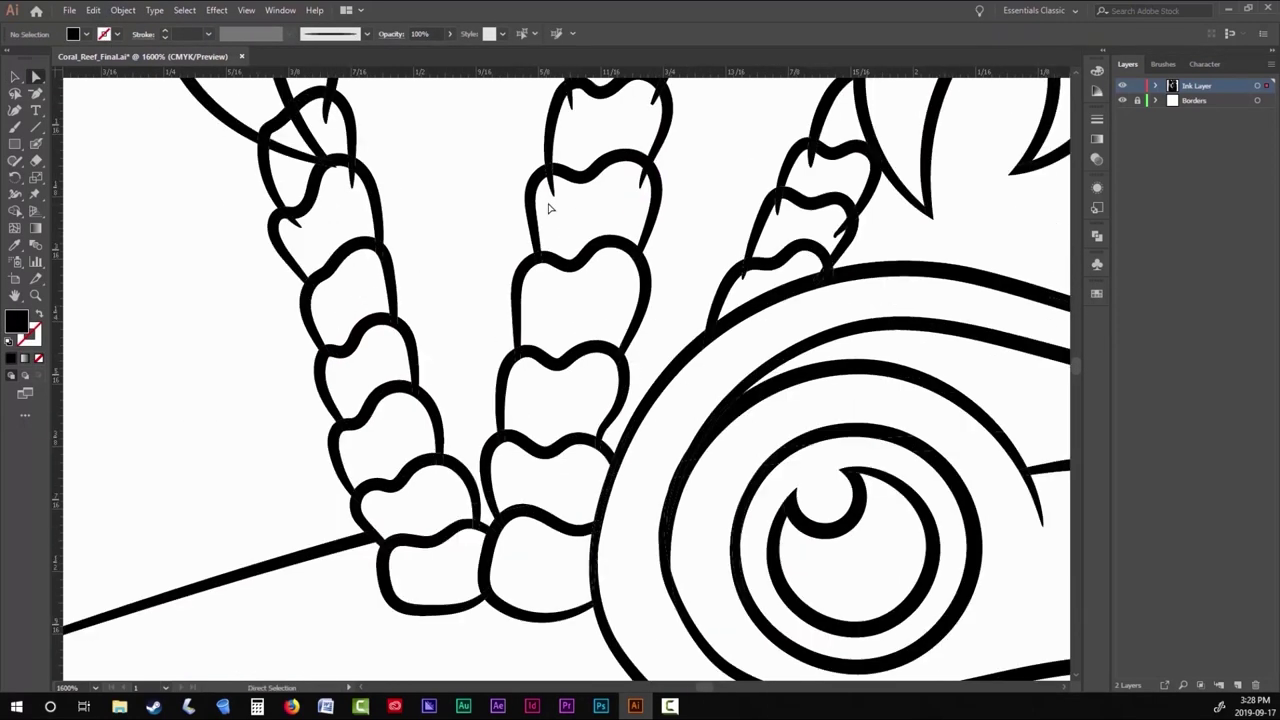
Delete the pieces of the two left palm trunks that cross the hanging palm leaves.
scroll(340, 291, down, 5)
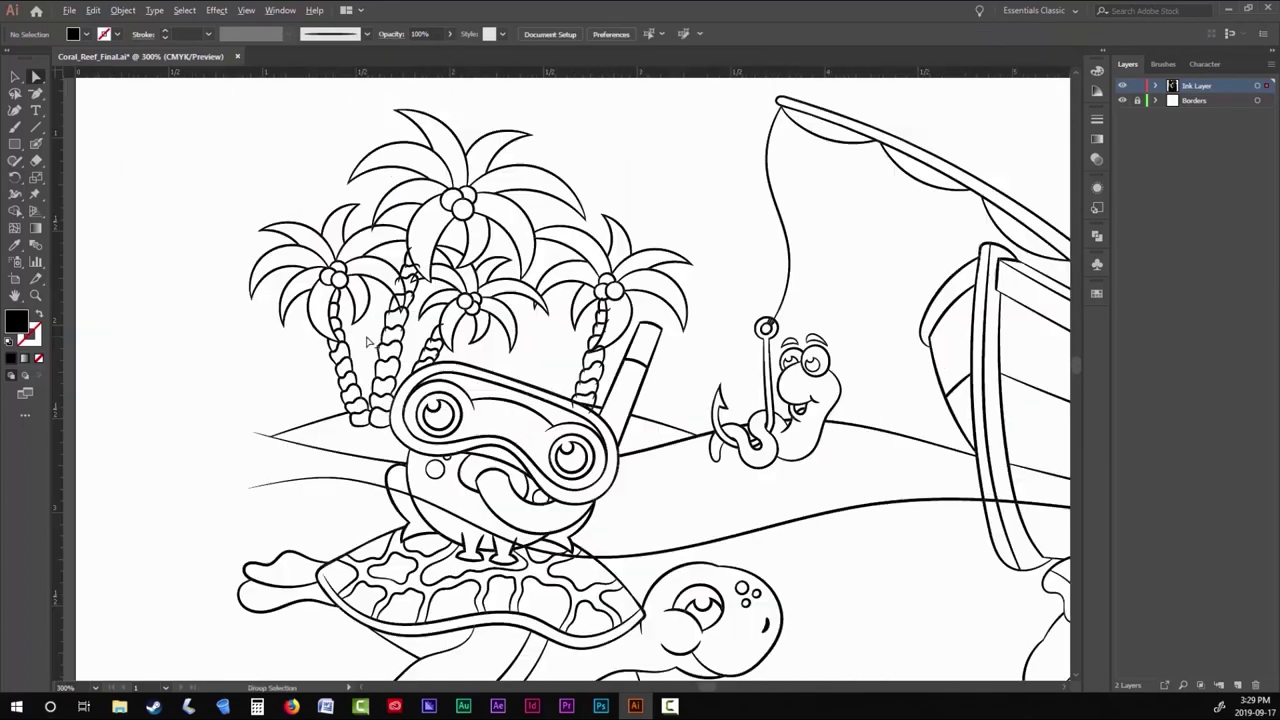
scroll(390, 420, up, 4)
scroll(400, 390, up, 3)
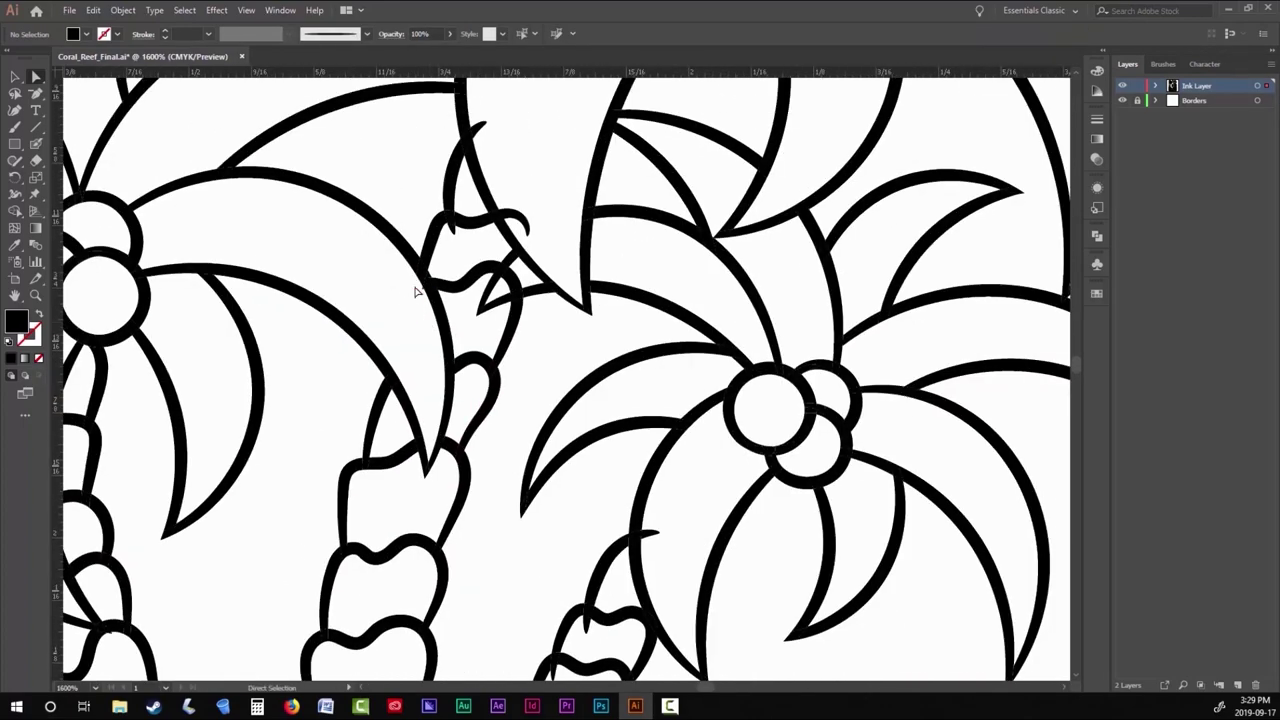
scroll(490, 330, down, 5)
Delete the overlapping pieces and stroke tips on the trunk above the mask and the trunk beside the snorkel.
scroll(517, 326, up, 5)
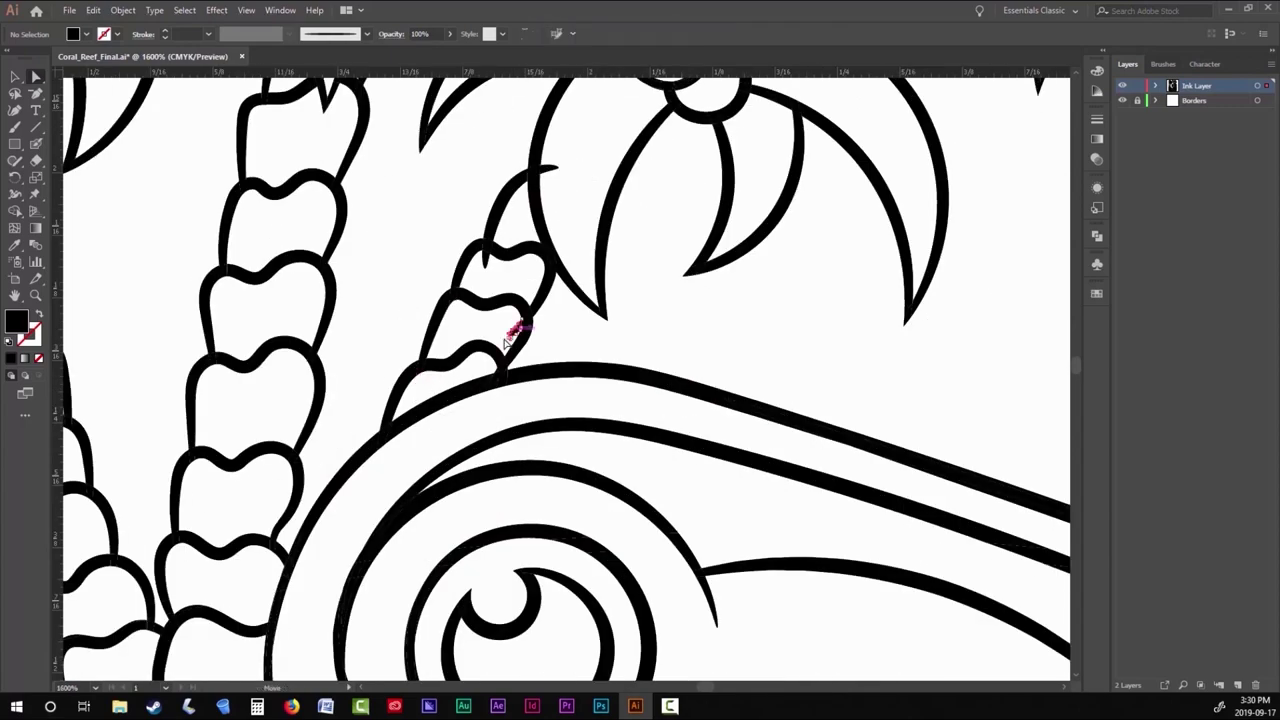
scroll(560, 328, down, 2)
scroll(593, 328, up, 4)
scroll(609, 300, up, 3)
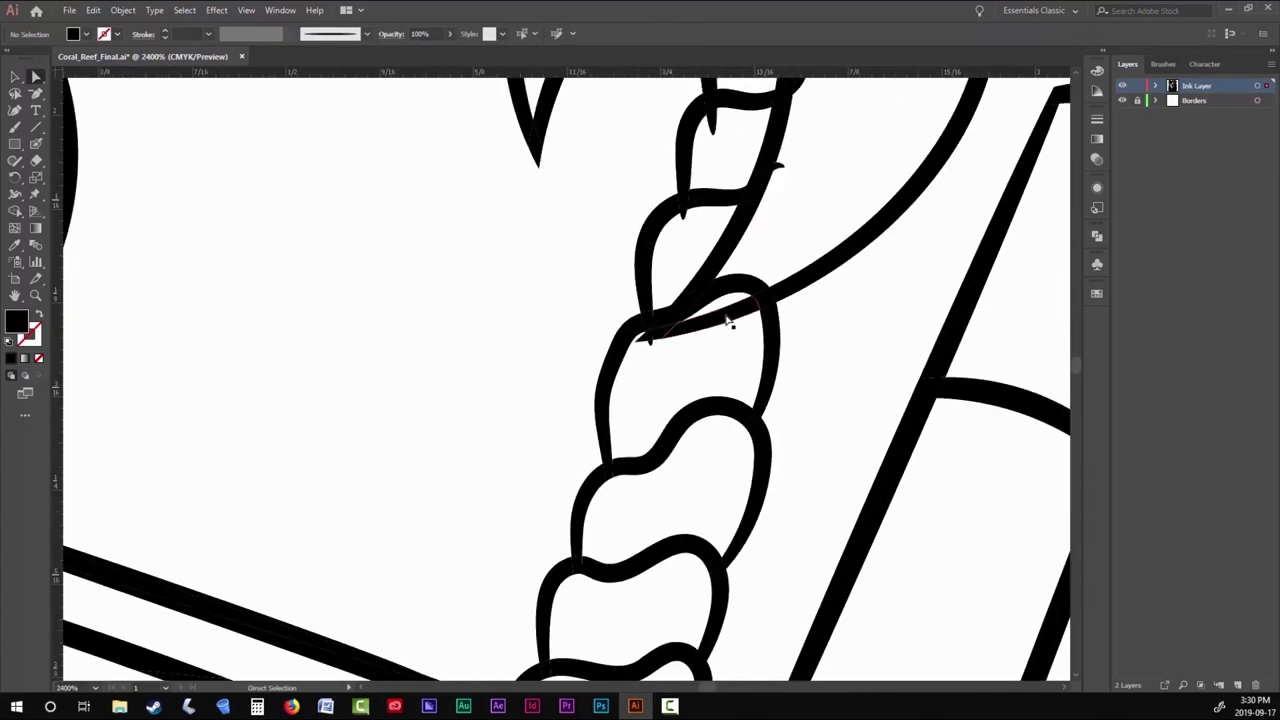
scroll(790, 230, down, 10)
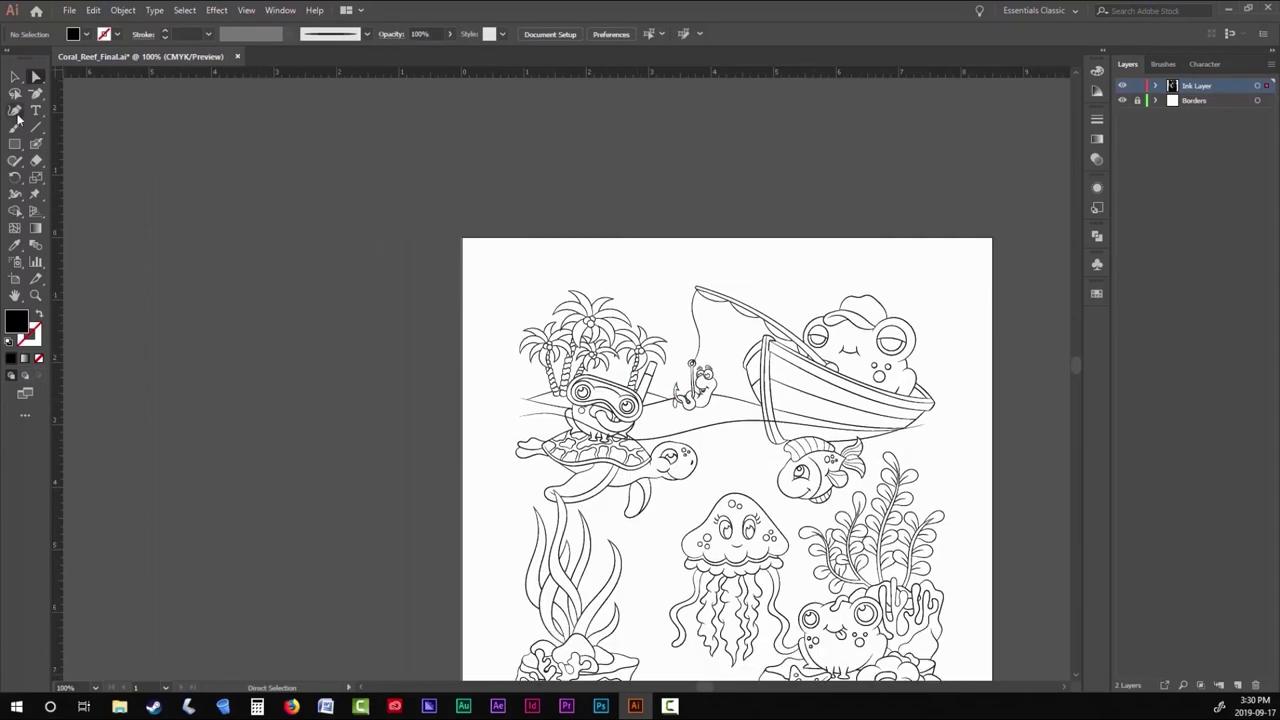
Paint small pebbles on the island below the palm trunks and beside the snorkel with a 0.4 pt stroke.
key(b)
scroll(475, 280, up, 2)
scroll(583, 392, up, 4)
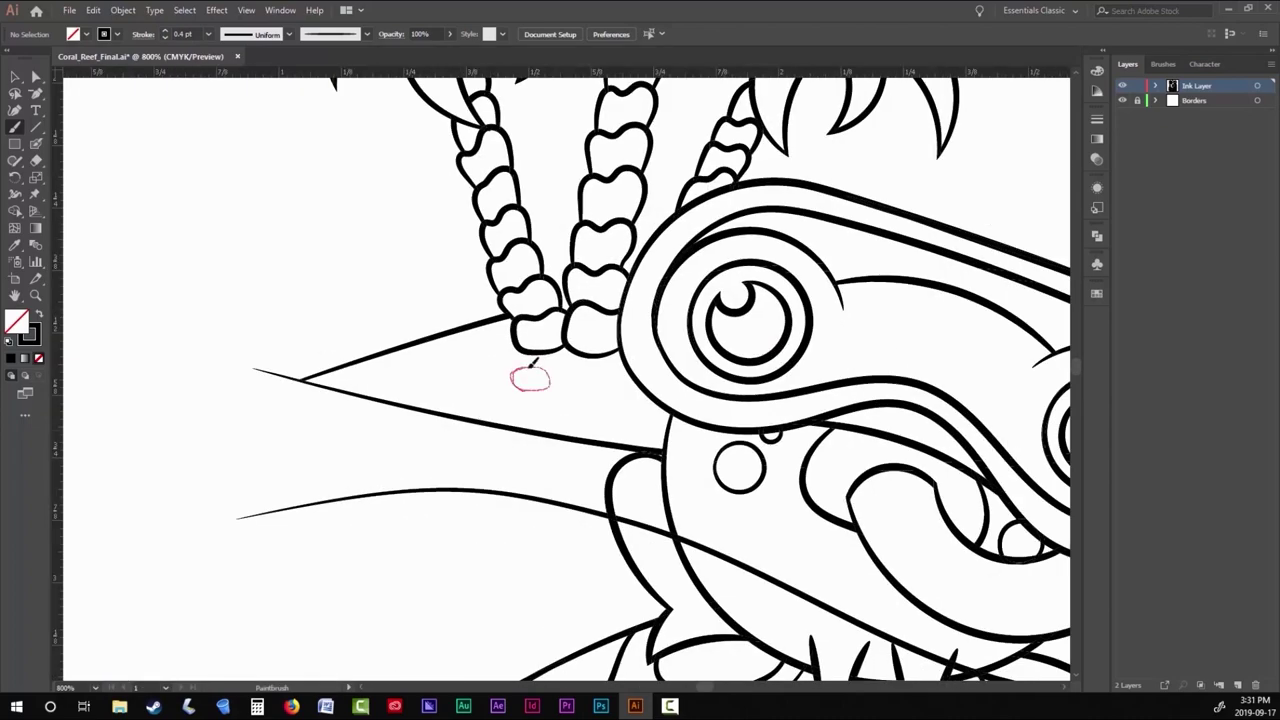
drag(463, 368, 138, 463)
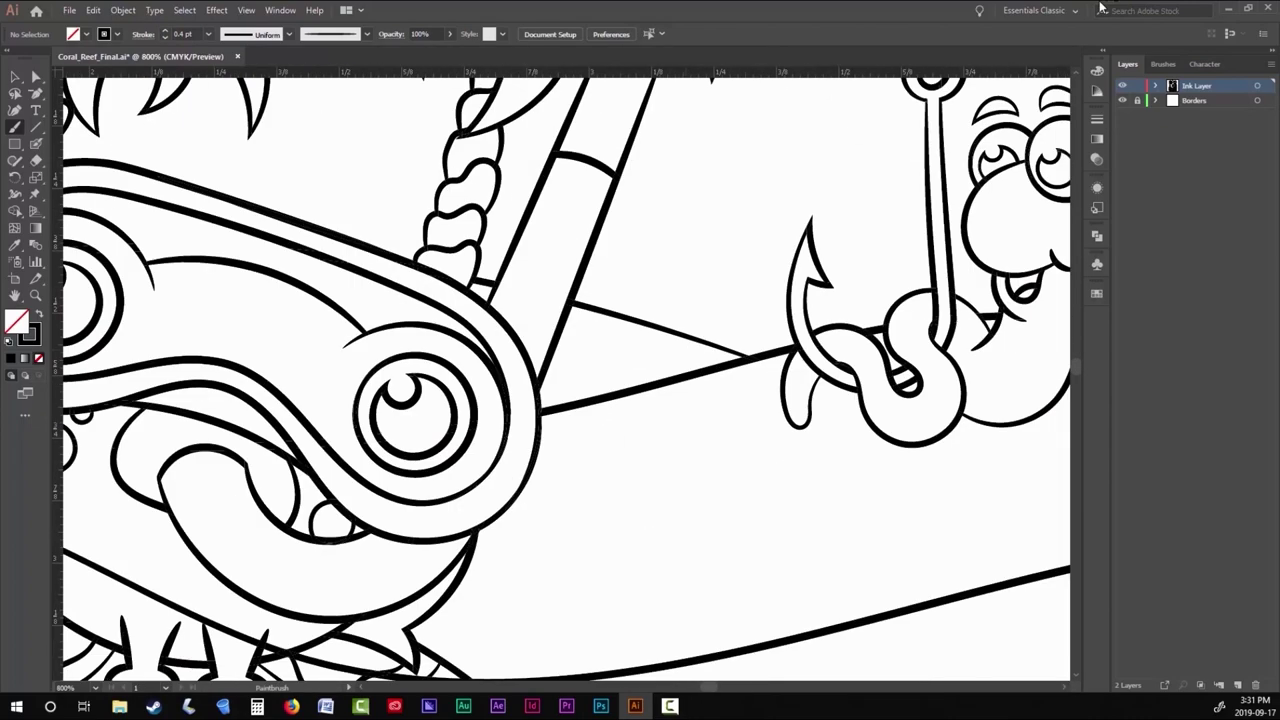
key(ctrl+0)
Paint a large circular sun behind the palm leaves with a 0.5 pt stroke and tidy its overlapping ends.
scroll(335, 313, up, 5)
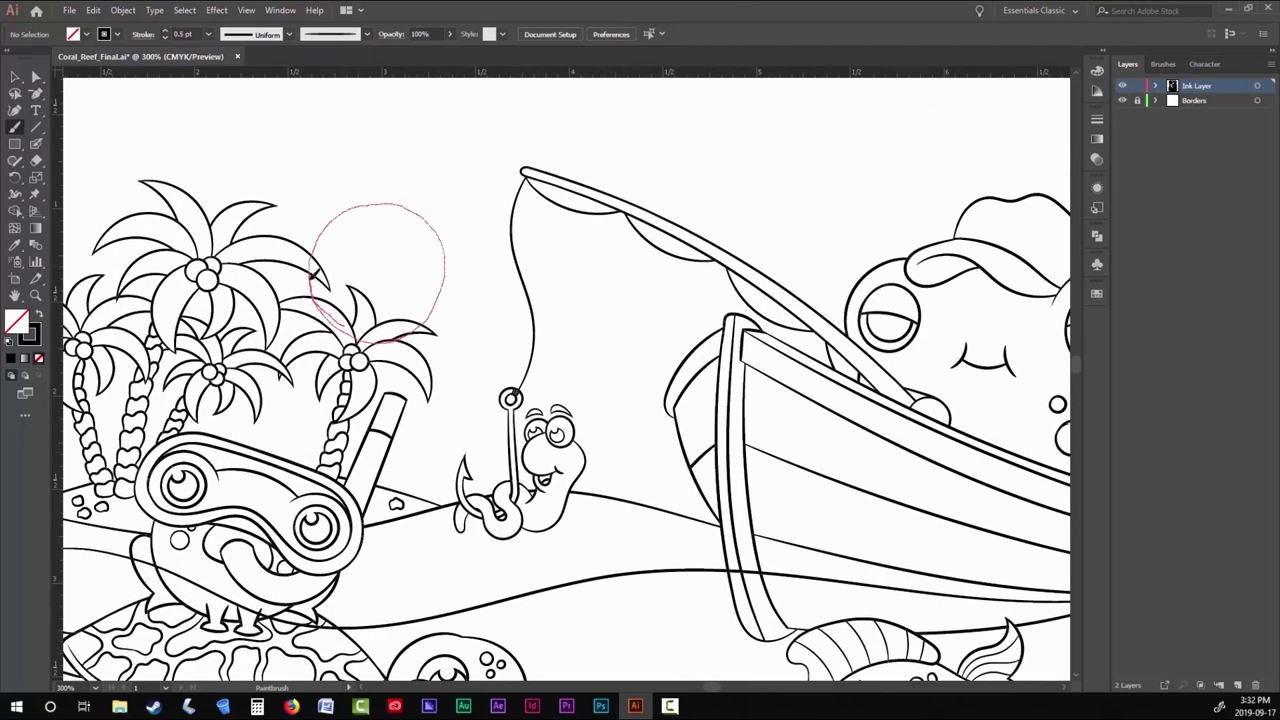
key(Return)
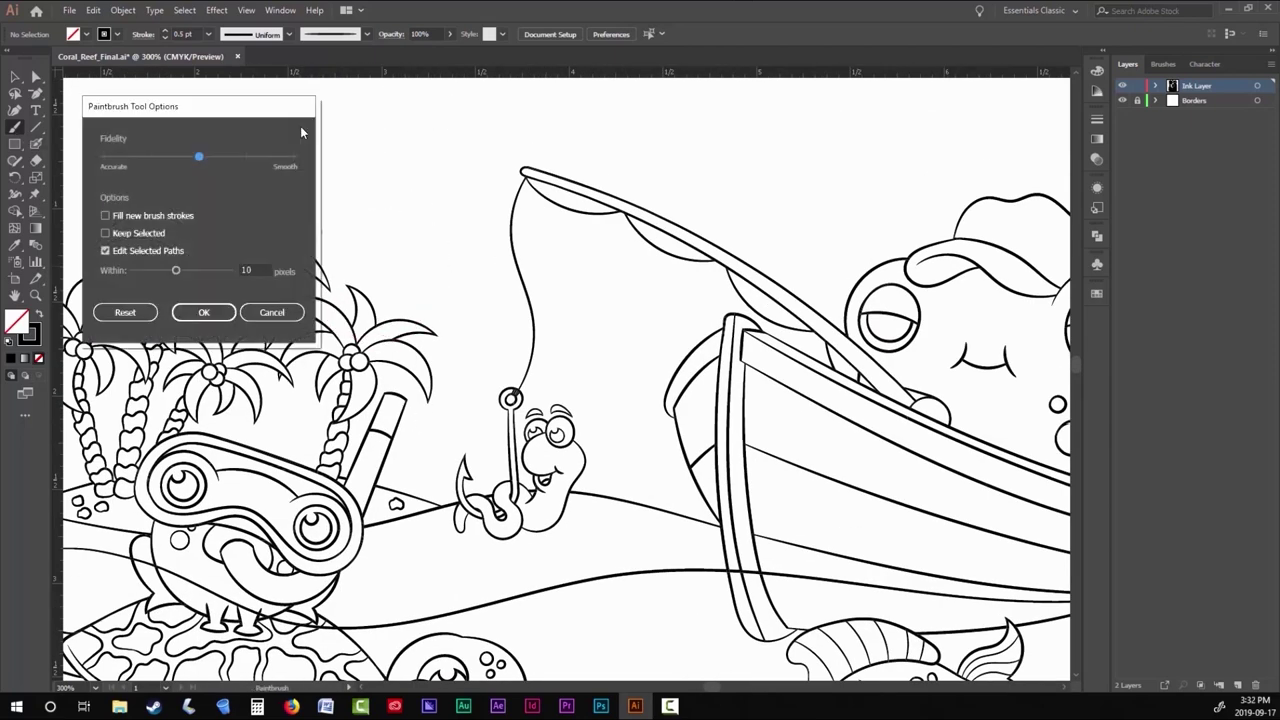
key(Return)
drag(313, 257, 313, 257)
scroll(320, 300, up, 2)
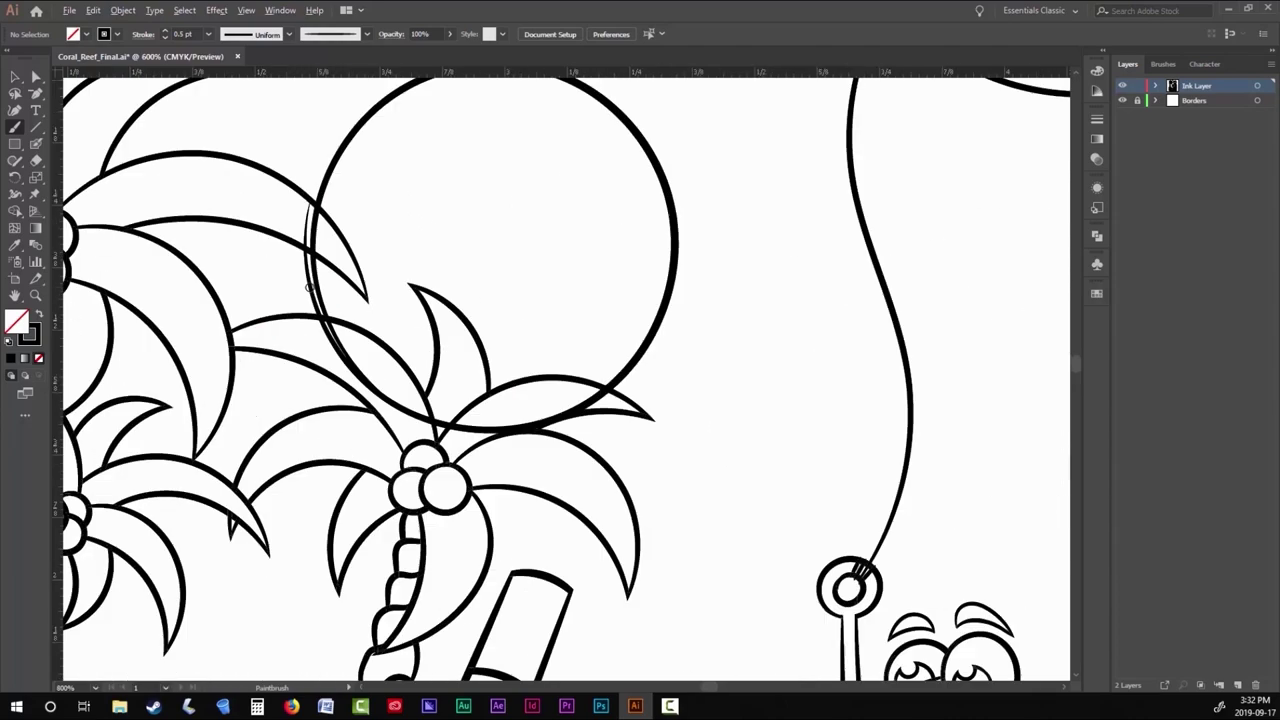
key(a)
key(ctrl+0)
scroll(380, 300, up, 5)
scroll(381, 327, down, 2)
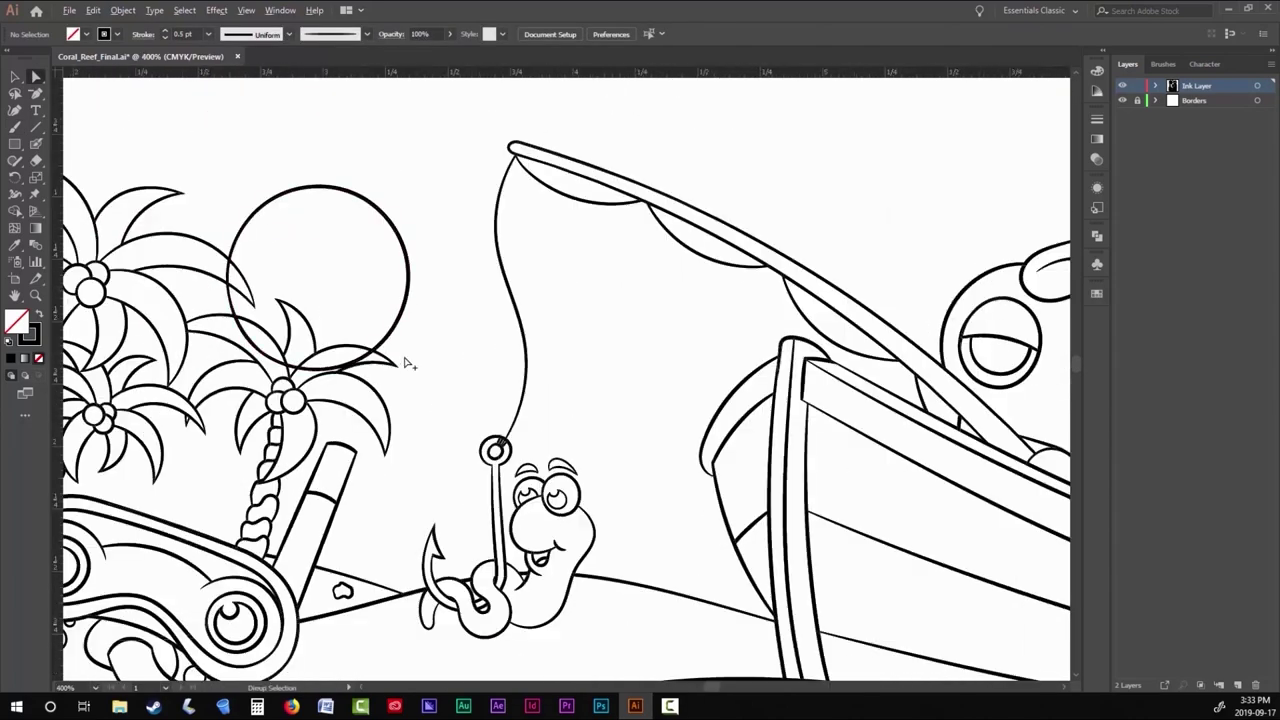
key(v)
drag(409, 177, 249, 185)
key(ctrl+0)
Paint a scalloped cloud overlapping the sun and the fishing line with a 0.5 pt stroke.
key(b)
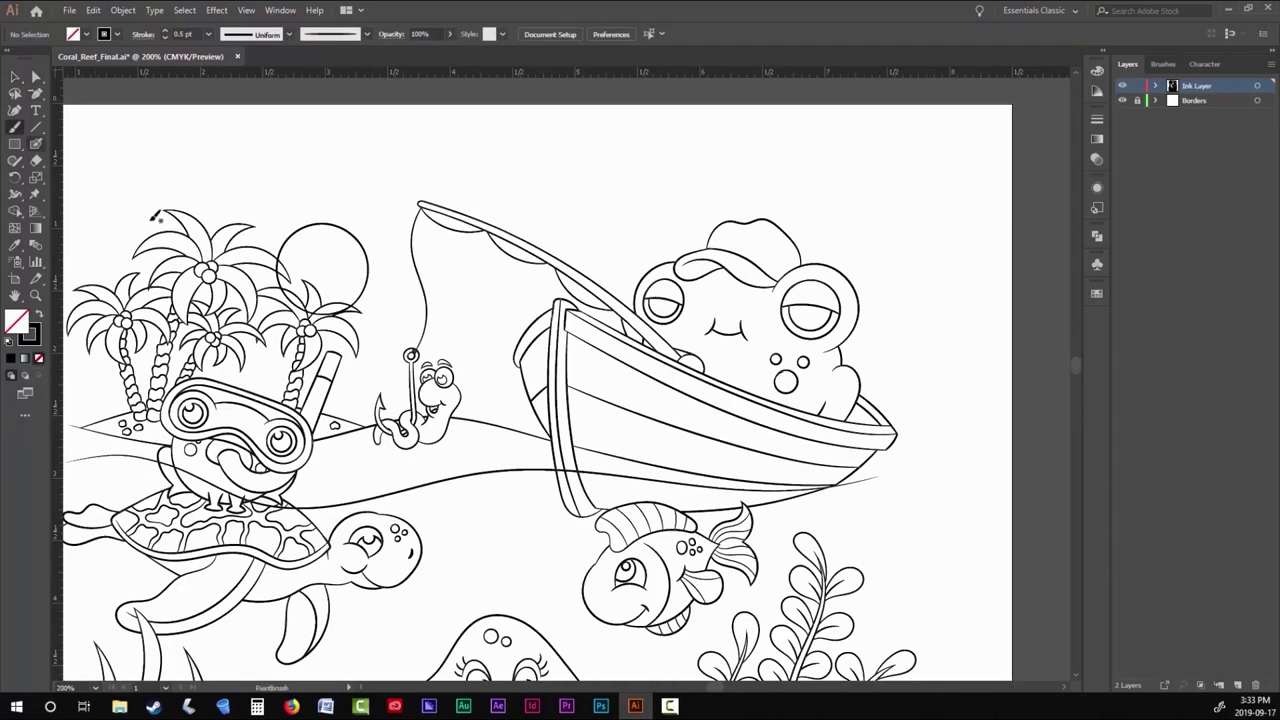
scroll(417, 355, up, 4)
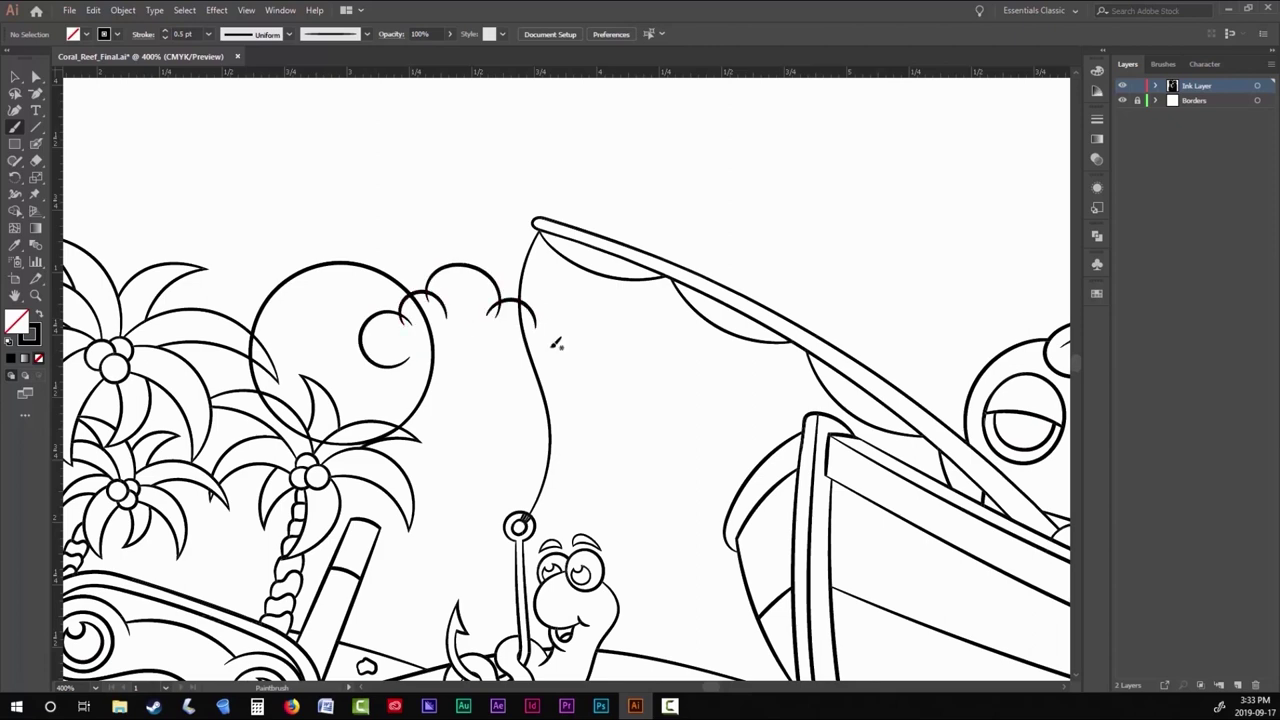
drag(619, 333, 545, 388)
drag(507, 365, 527, 392)
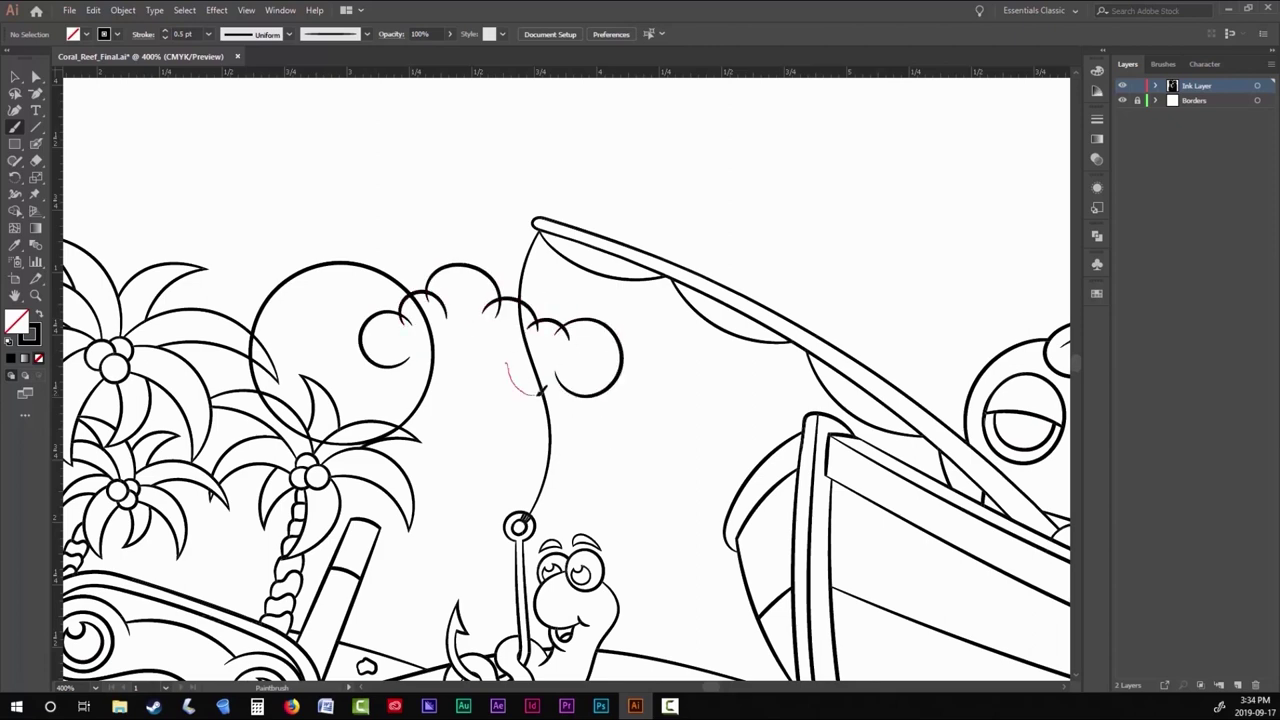
Paint a second scalloped cloud behind the fishing rod, beside the boat frog's hat, with a 0.5 pt stroke.
scroll(495, 392, right, 5)
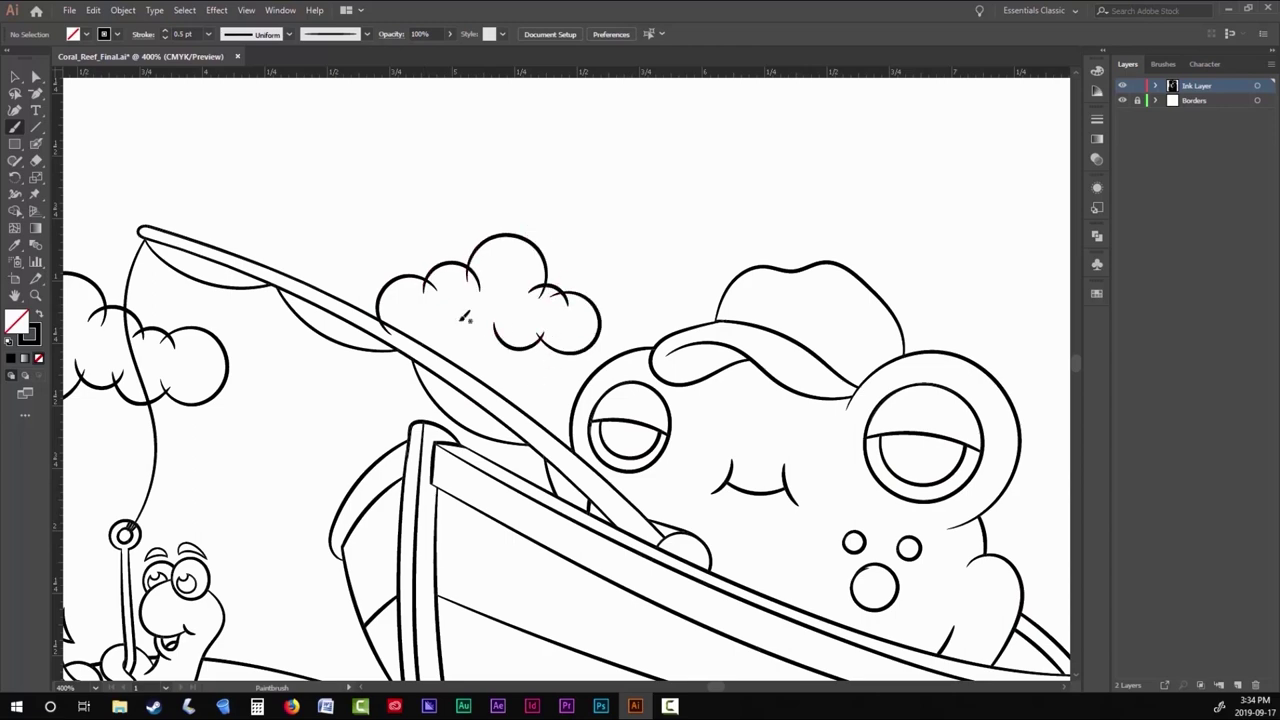
key(ctrl+0)
drag(436, 350, 468, 331)
Paint two gulls between the fishing line and the boat and one beside the boat frog with a 1 pt stroke.
scroll(420, 330, up, 4)
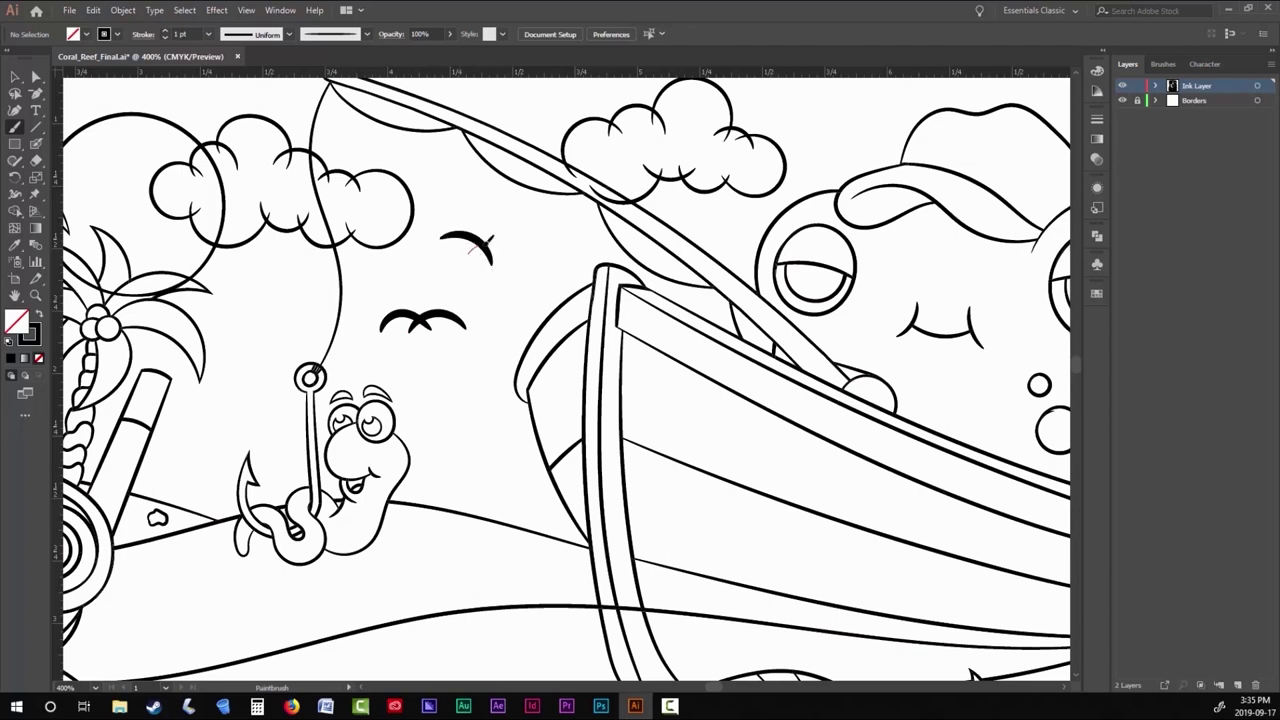
scroll(535, 290, right, 7)
scroll(535, 290, up, 1)
key(ctrl+0)
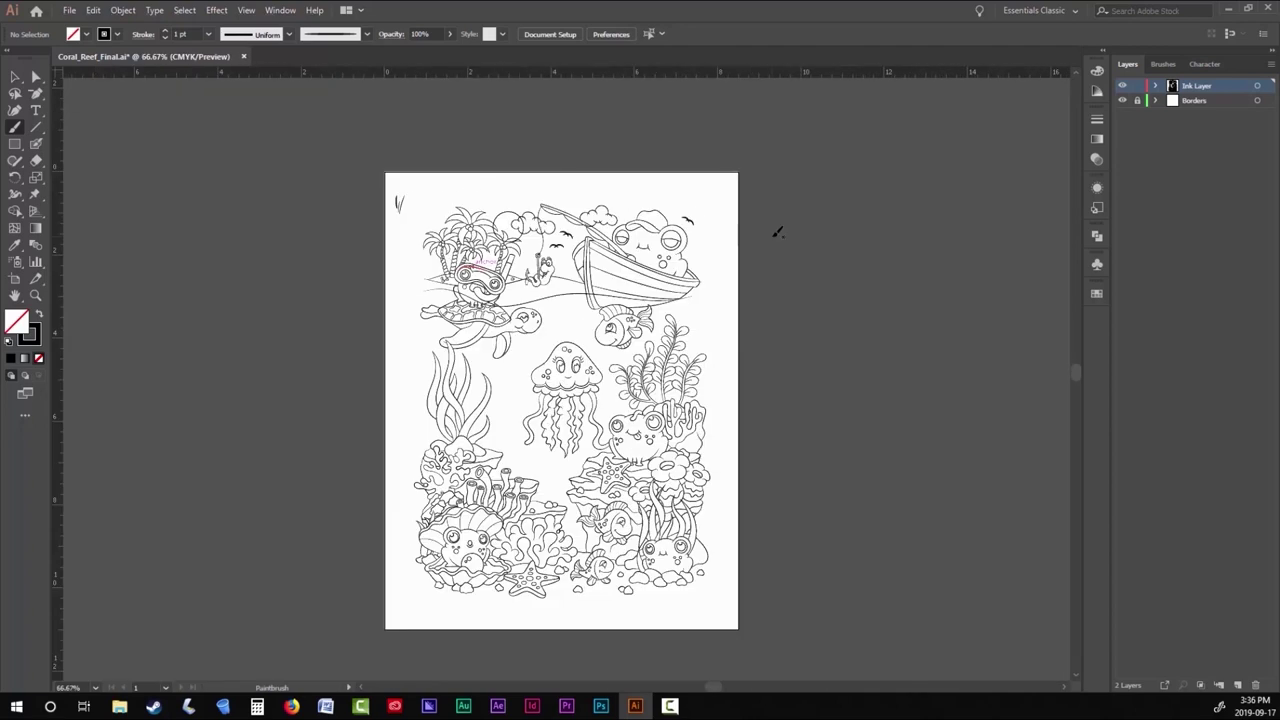
Convert all the artwork, including the sun, clouds and gulls, to Live Paint, expand it and deselect.
key(ctrl+a)
click(123, 10)
click(142, 62)
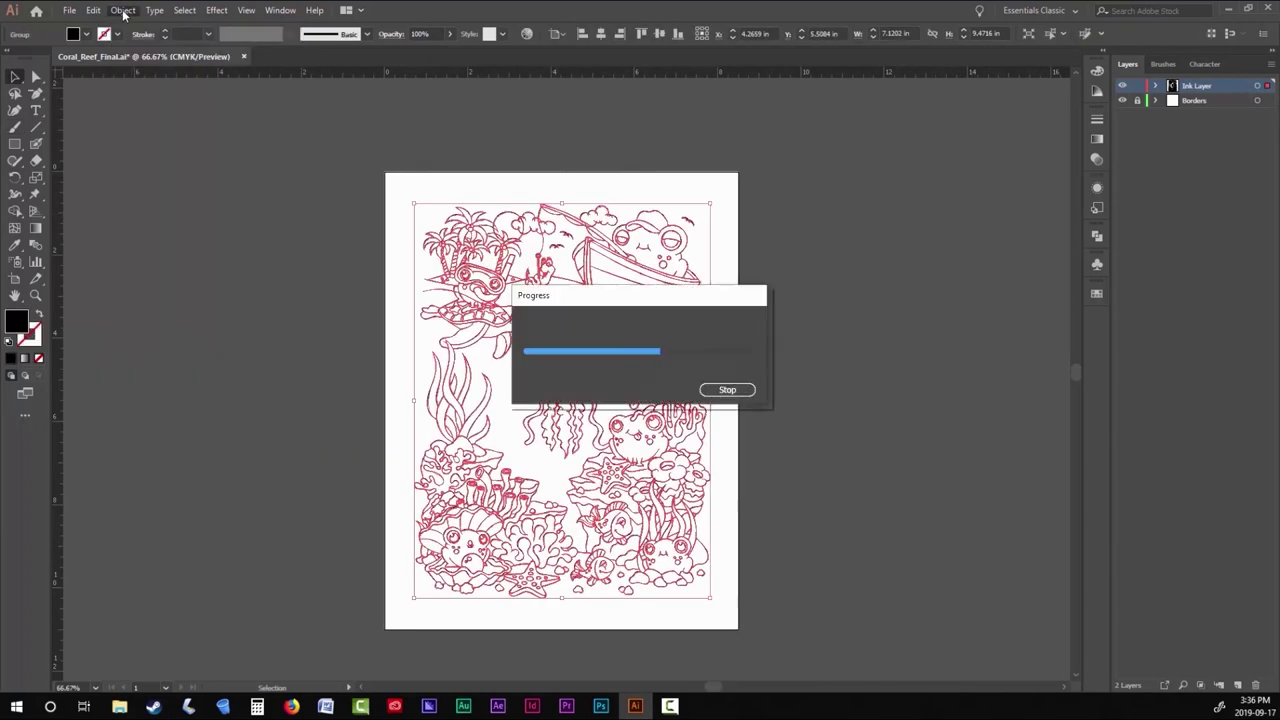
click(123, 10)
mouse_move(148, 421)
key(Escape)
key(Escape)
key(ctrl+shift+a)
Delete the pieces of the sun outline that cross the palm leaves and the first cloud.
scroll(438, 233, up, 10)
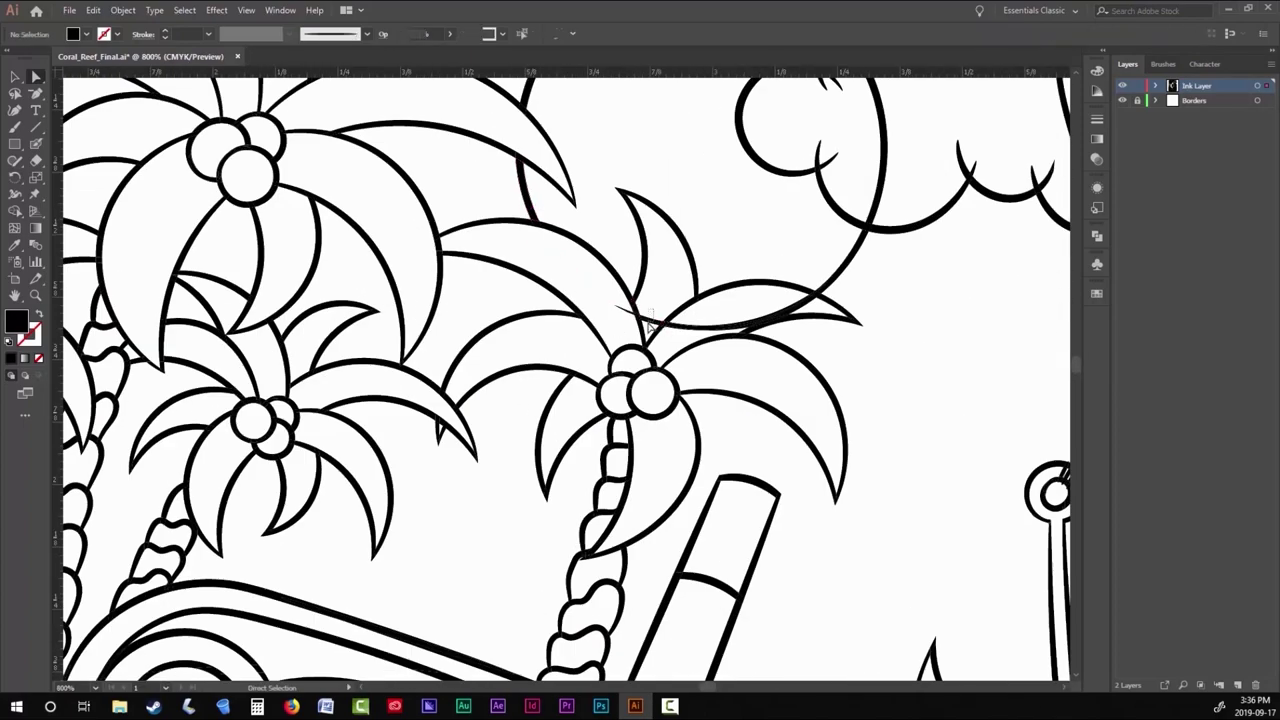
key(ctrl+0)
scroll(518, 263, up, 12)
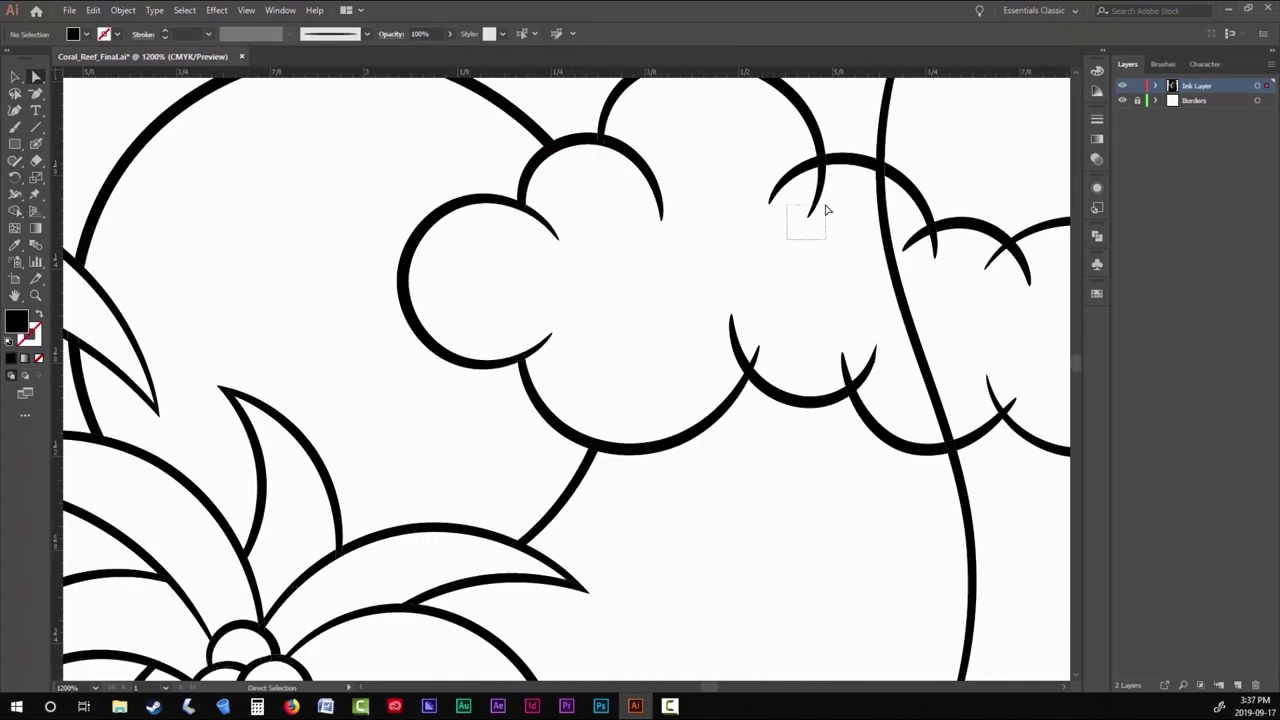
Delete the overshooting curve tips inside both clouds and the cloud pieces that cross the fishing rod.
scroll(826, 210, right, 3)
key(ctrl+z)
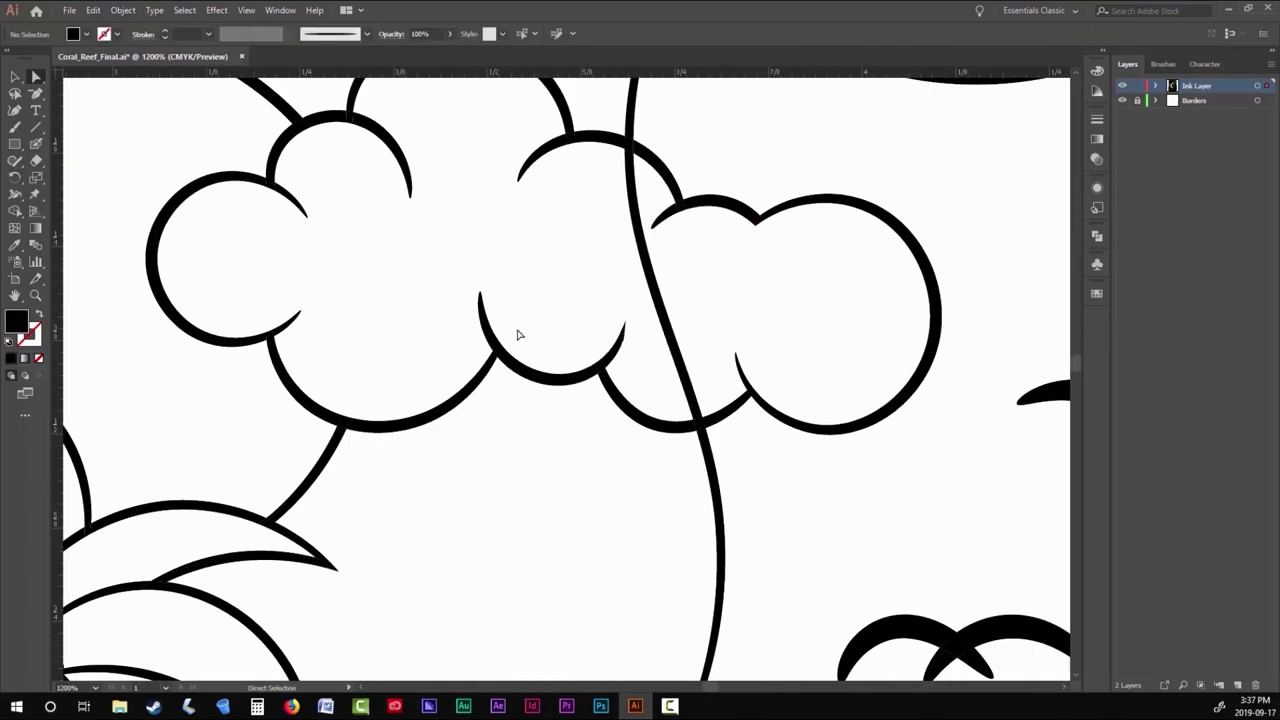
key(ctrl+0)
scroll(551, 294, up, 10)
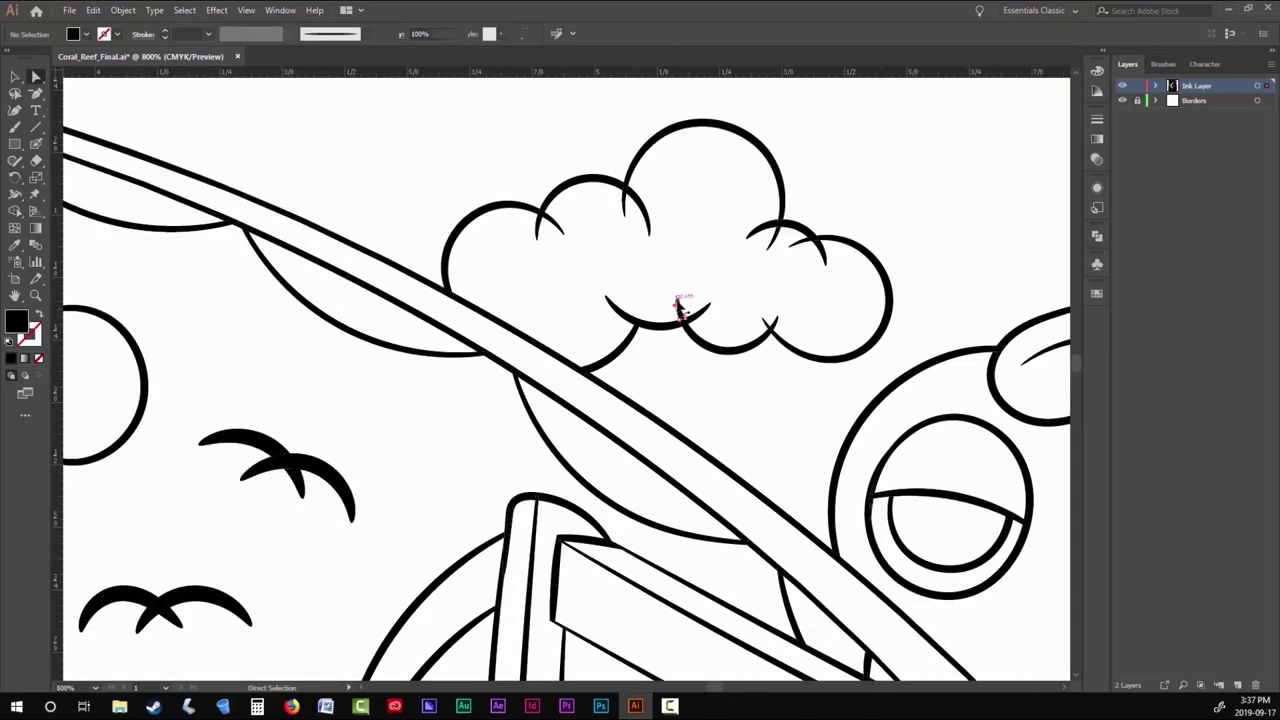
Delete the overlapping wing tips where the two strokes of the lower gull above the worm cross.
scroll(813, 276, down, 5)
scroll(511, 311, up, 3)
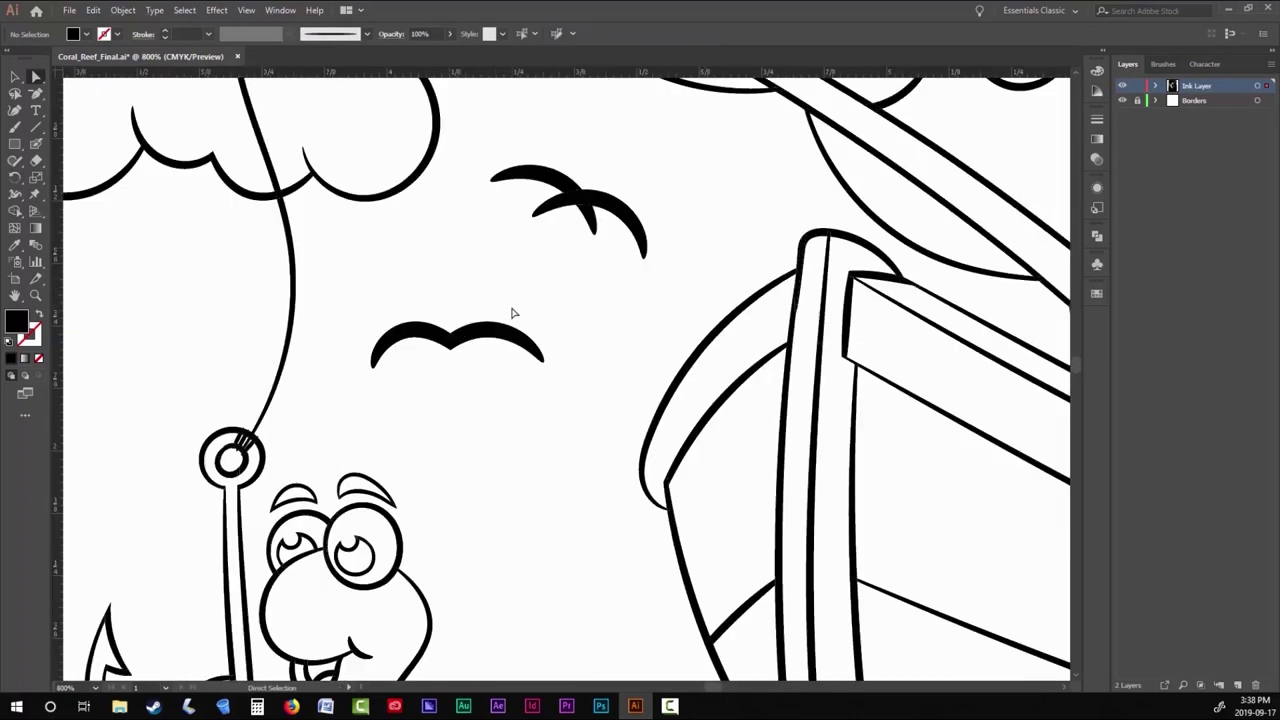
scroll(688, 285, down, 5)
scroll(560, 265, up, 6)
Delete the upper gull between the fishing line and the boat and paint a replacement with two curved wing strokes.
click(571, 223)
key(Delete)
key(b)
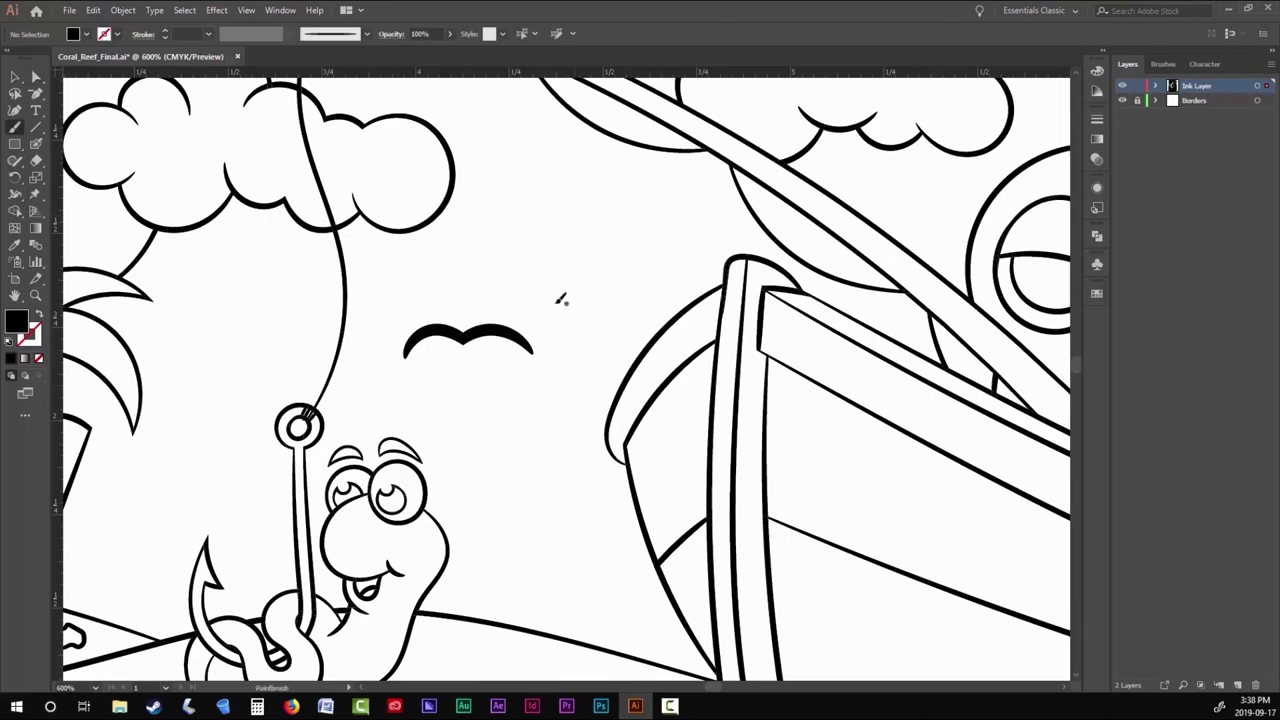
drag(495, 220, 605, 245)
scroll(648, 315, down, 4)
Convert all the artwork, including the repainted gull, to a Live Paint group and expand it.
key(v)
key(ctrl+a)
click(123, 10)
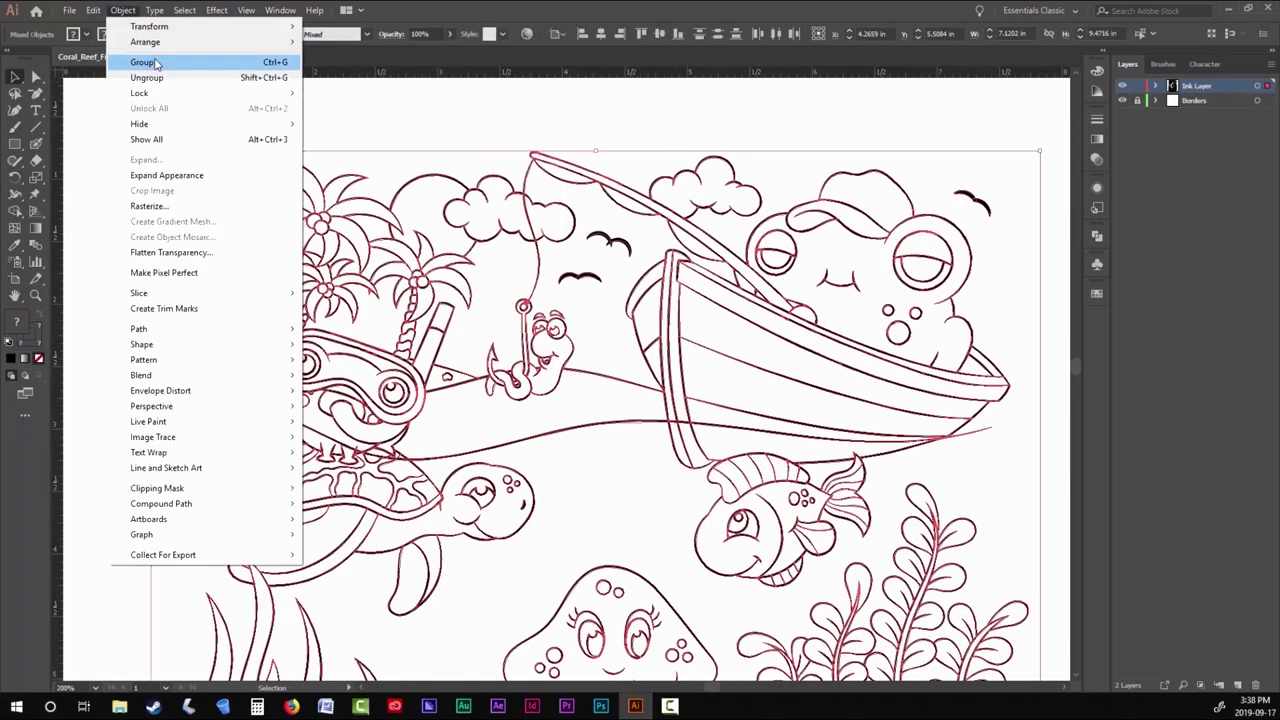
mouse_move(250, 421)
click(352, 428)
click(123, 10)
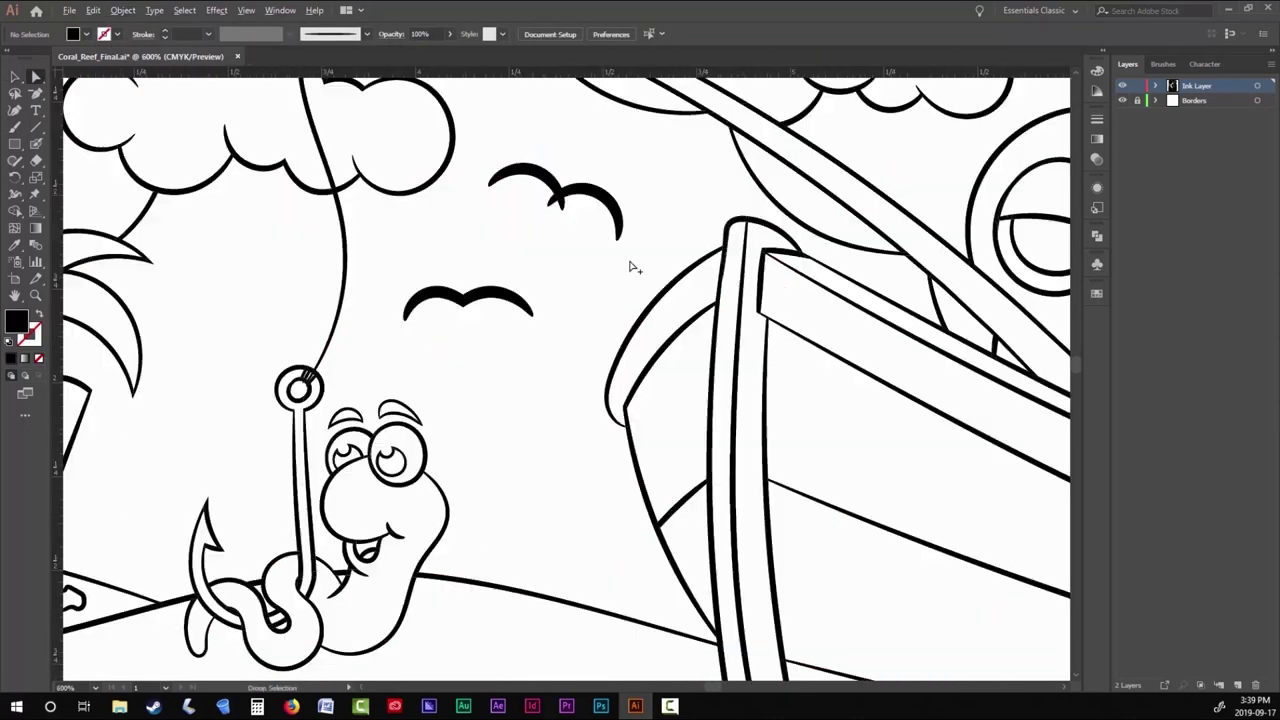
scroll(631, 266, down, 6)
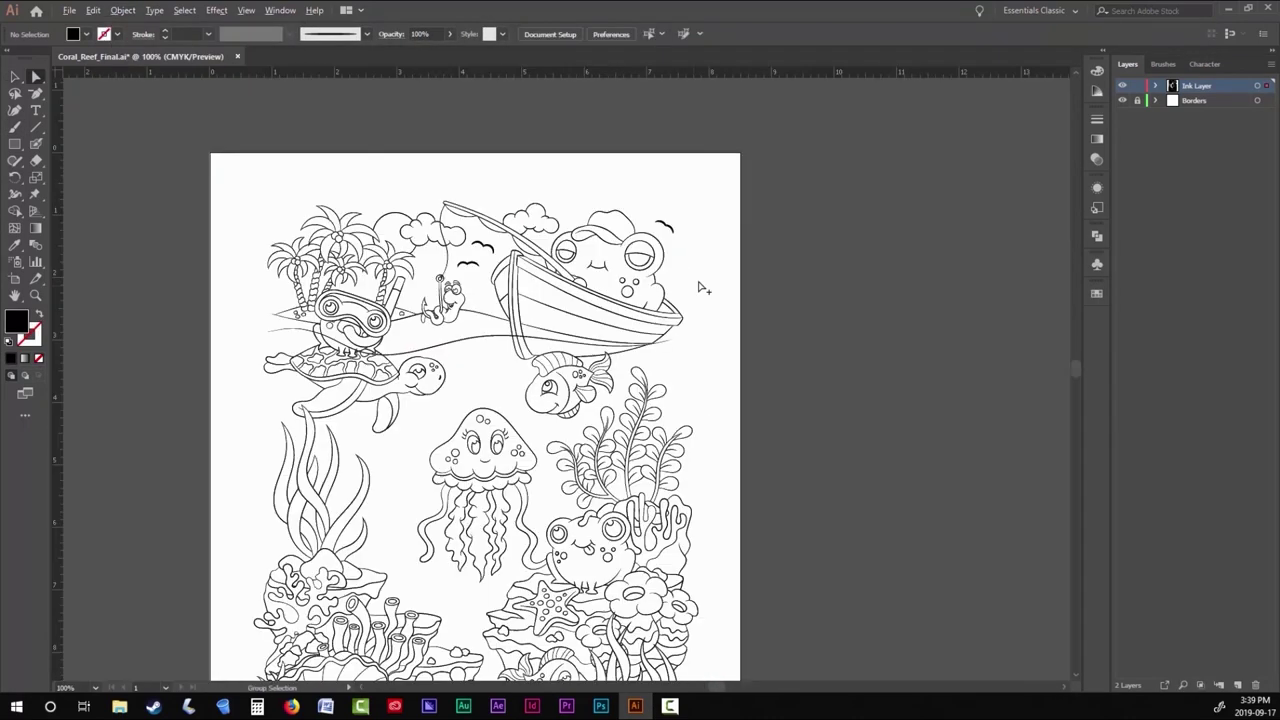
Paint a trail of small round bubbles beside the turtle's long front flipper, above the outermost blade of tall seaweed.
scroll(700, 286, down, 1)
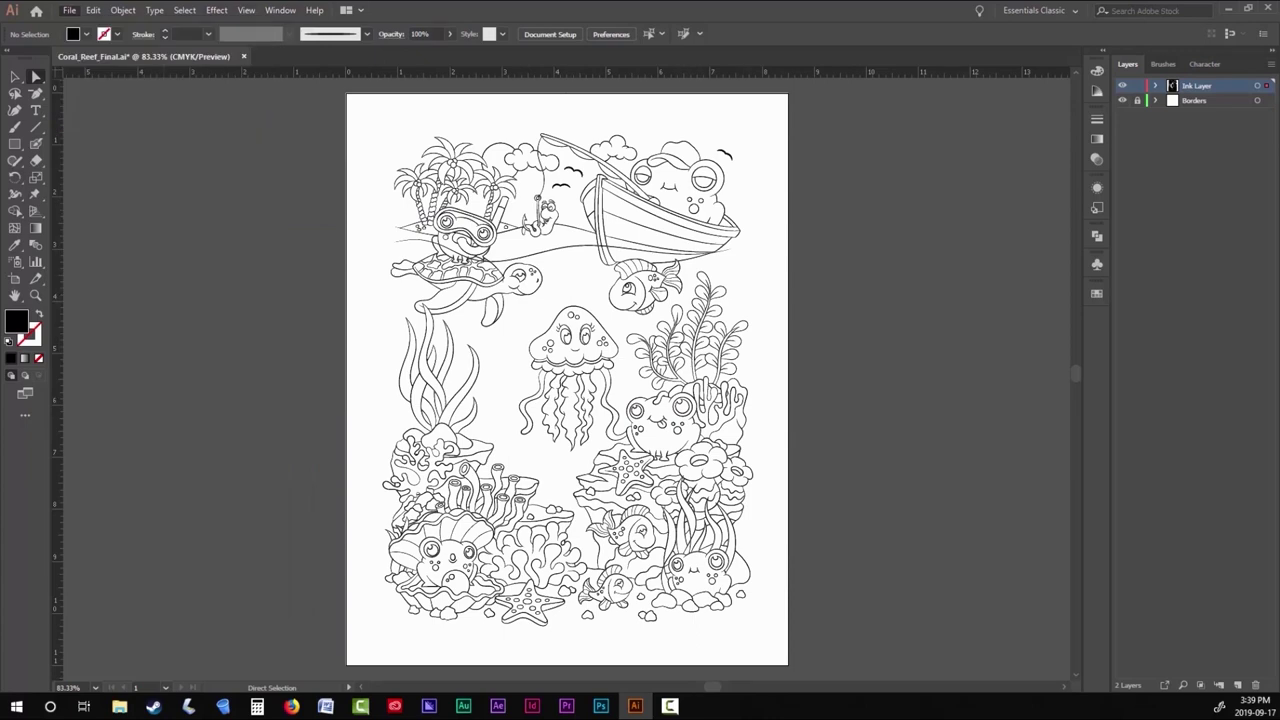
key(b)
scroll(419, 297, up, 5)
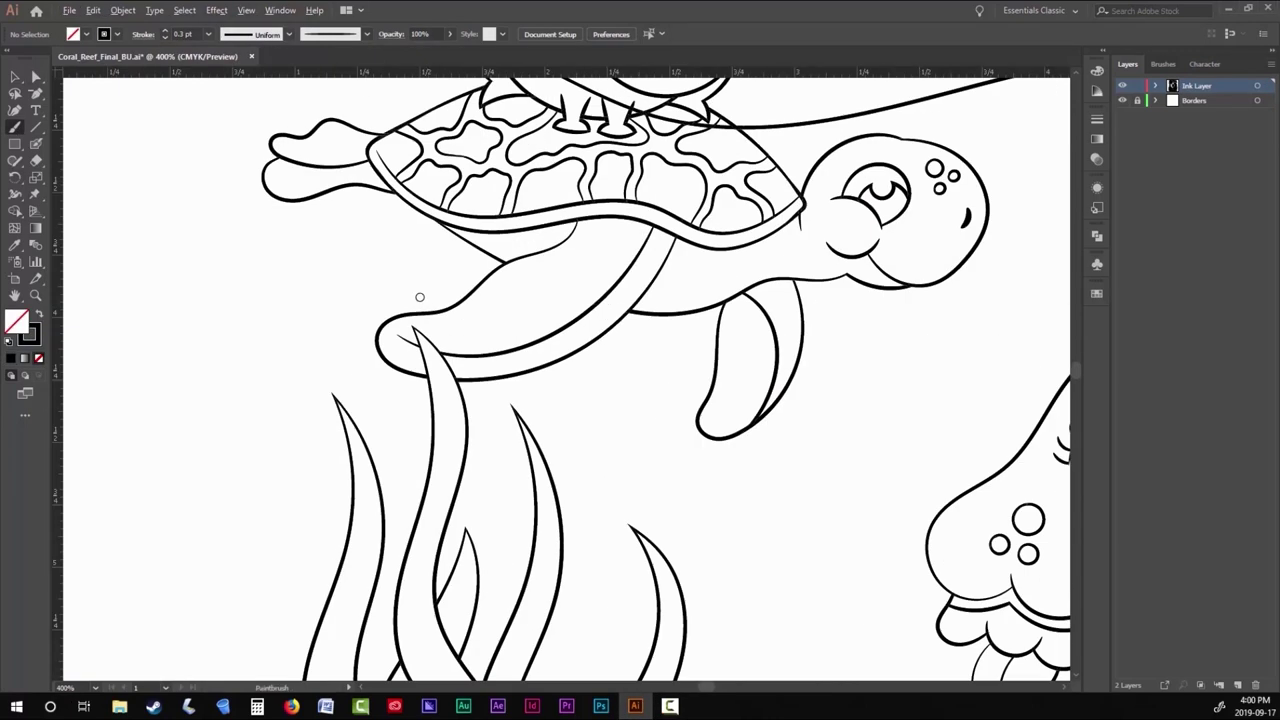
drag(291, 318, 321, 298)
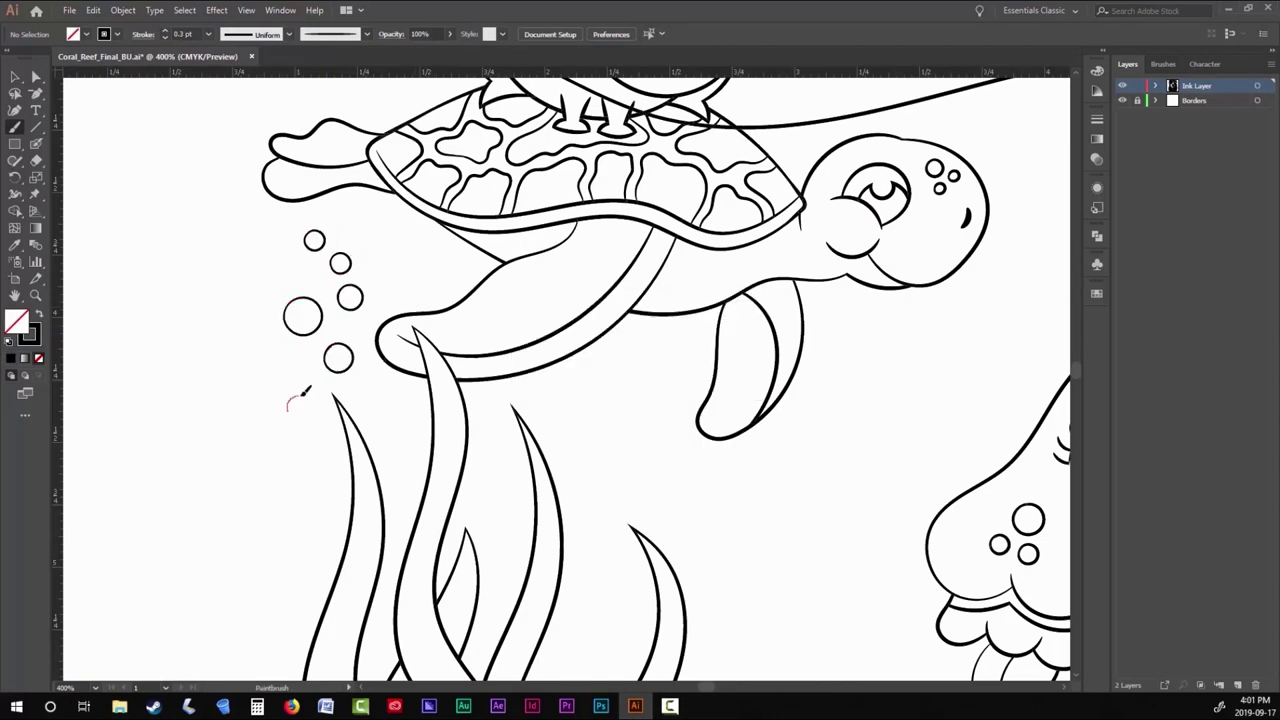
drag(316, 437, 305, 452)
Paint bubble clusters beneath the turtle's belly and in the gaps between the tall seaweed blades.
scroll(383, 297, down, 2)
scroll(383, 297, right, 4)
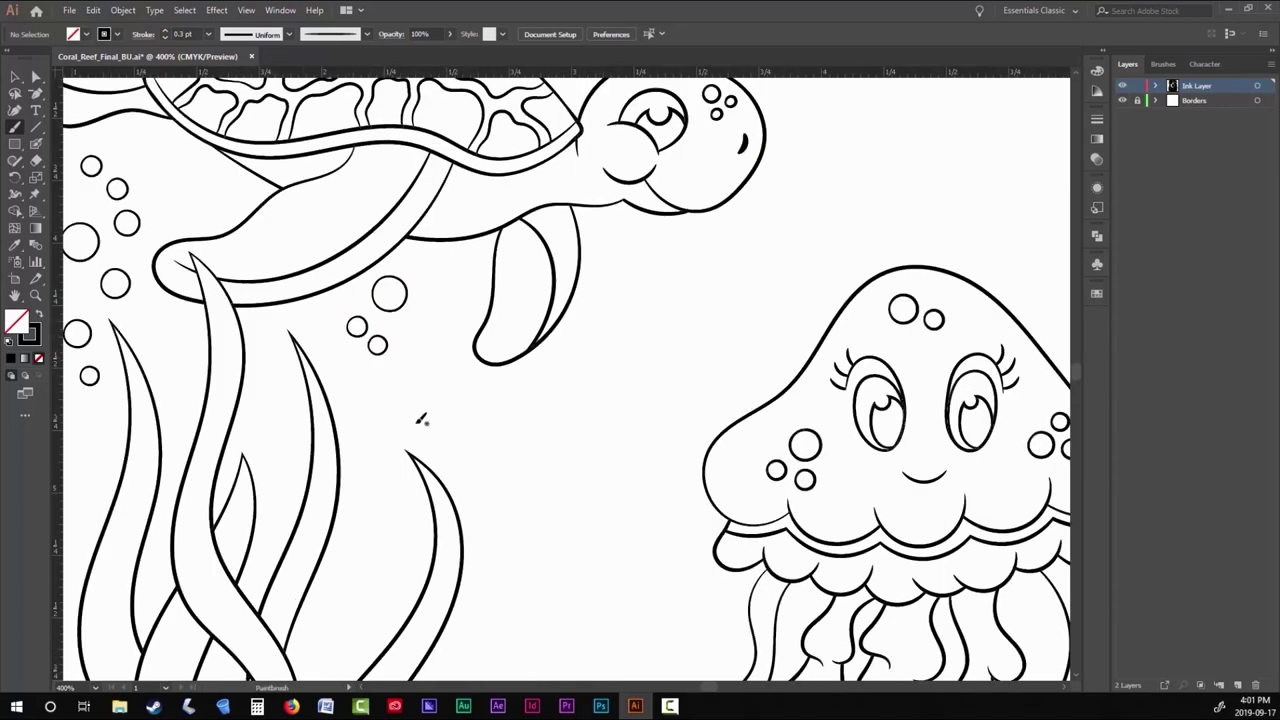
scroll(374, 452, down, 4)
drag(336, 376, 350, 361)
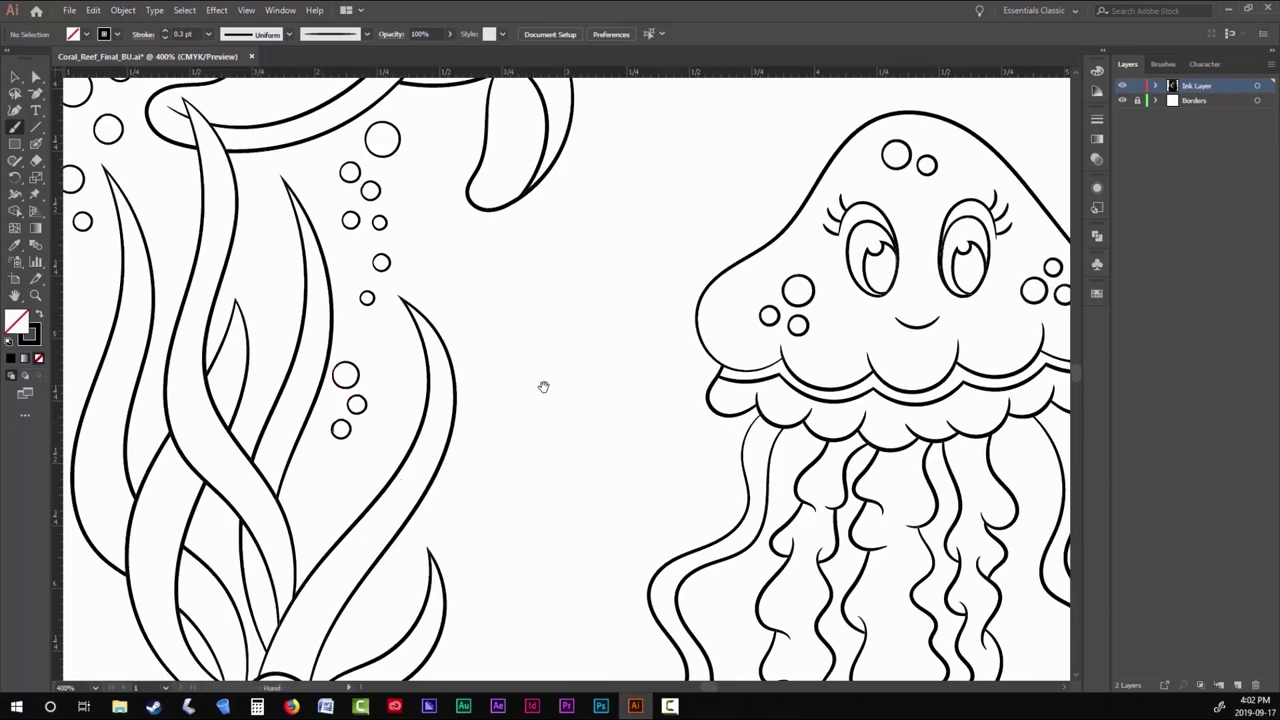
Paint columns of large and small bubbles between the tall seaweed and the jellyfish, from beside its bell down to the tube corals.
mouse_move(543, 387)
mouse_down()
mouse_move(362, 421)
mouse_move(308, 467)
mouse_up()
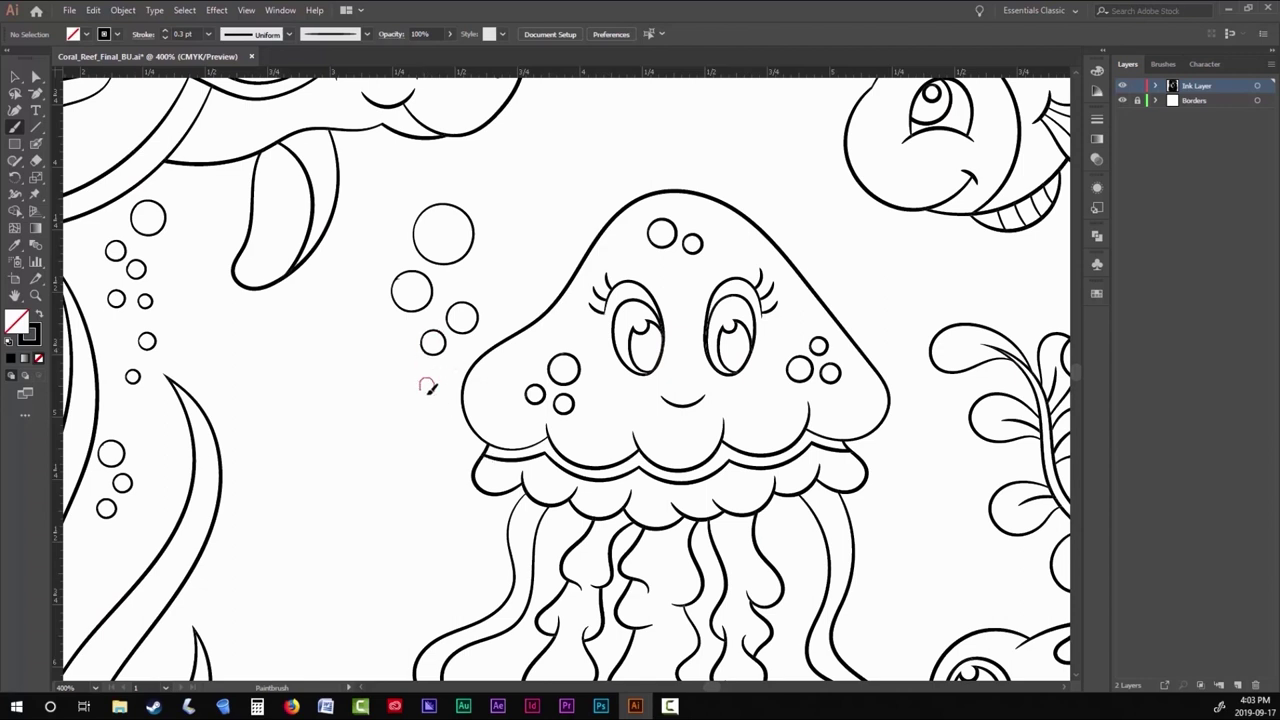
drag(330, 379, 432, 344)
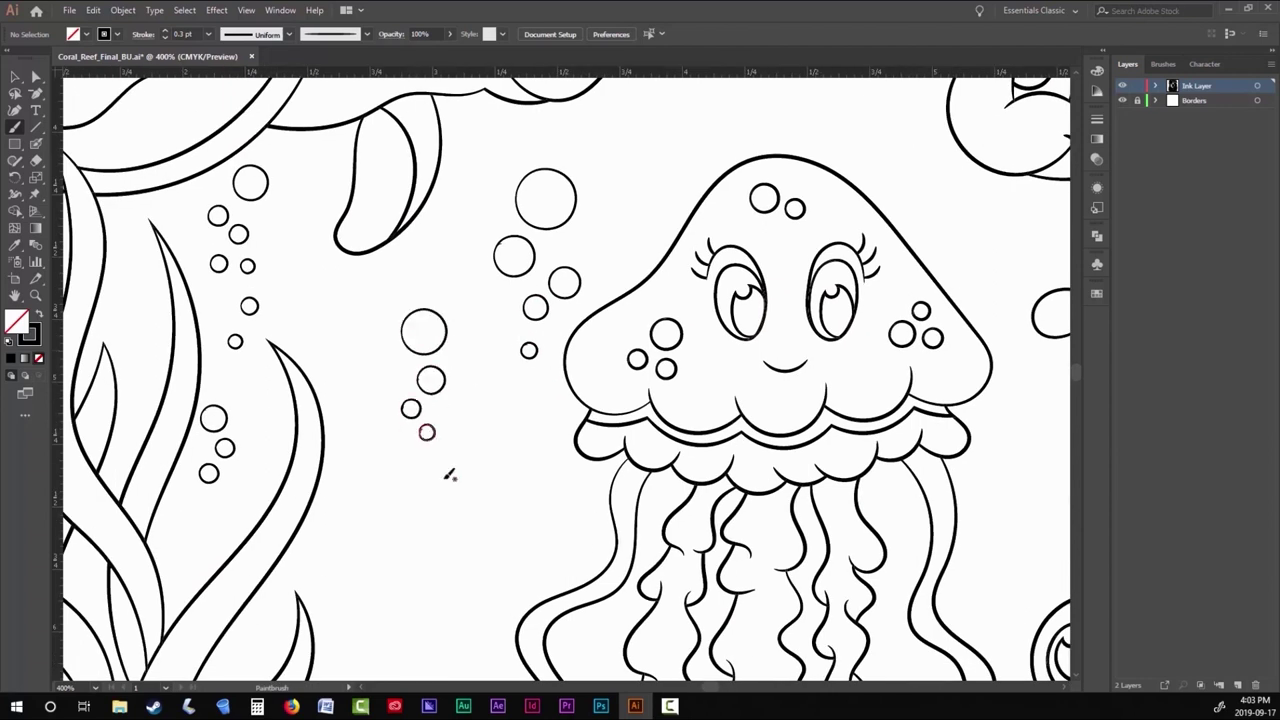
drag(478, 521, 445, 338)
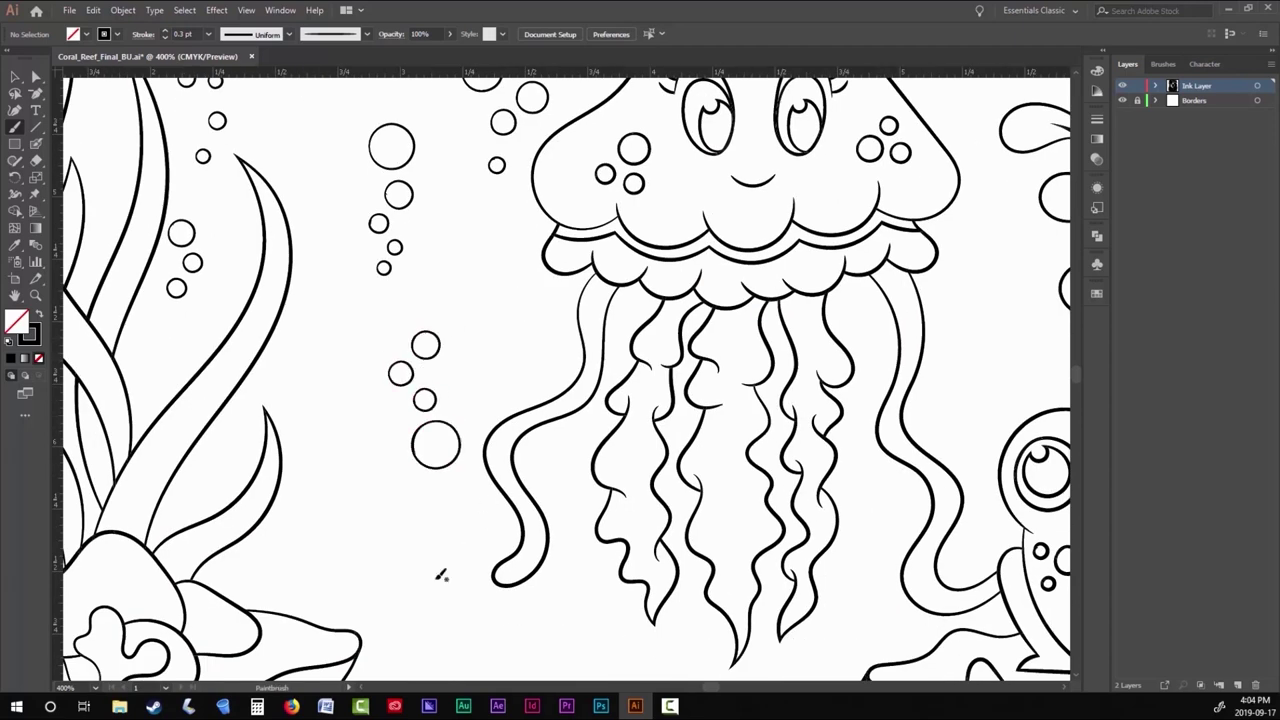
drag(441, 575, 446, 416)
drag(380, 345, 380, 328)
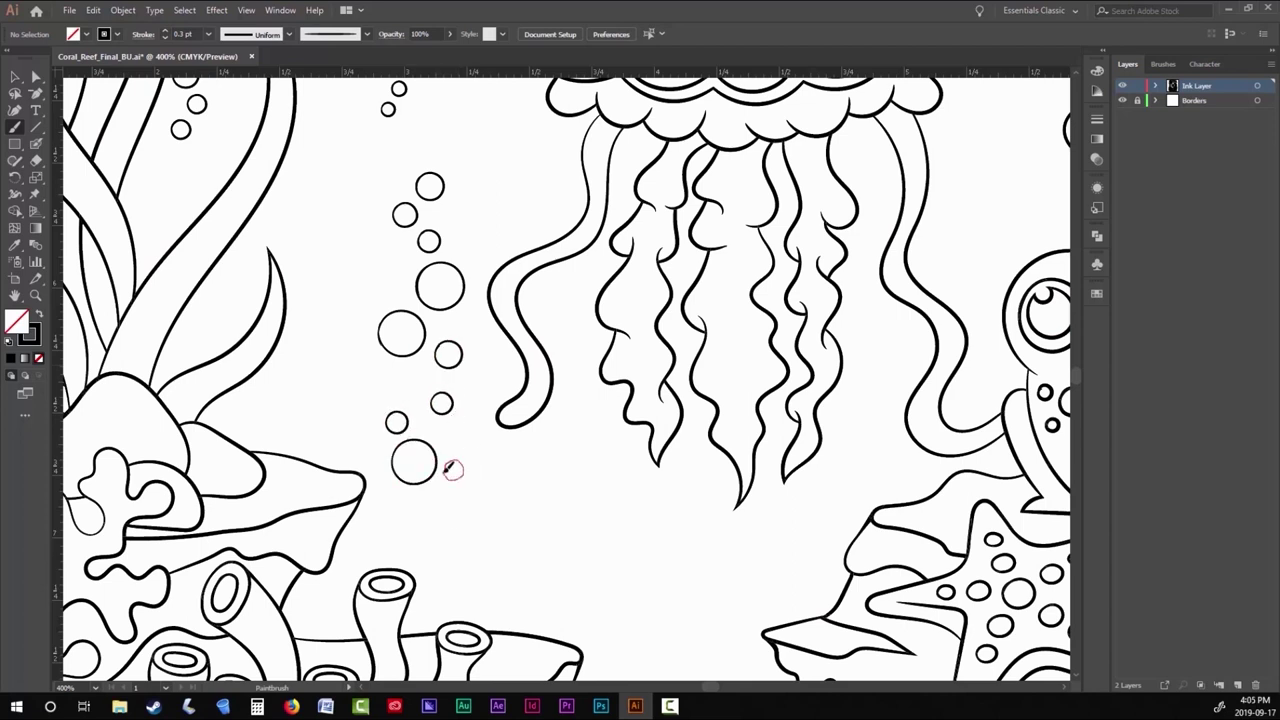
Paint two bubble trails in the open water between the tube corals and the starfish ledge.
drag(590, 542, 355, 374)
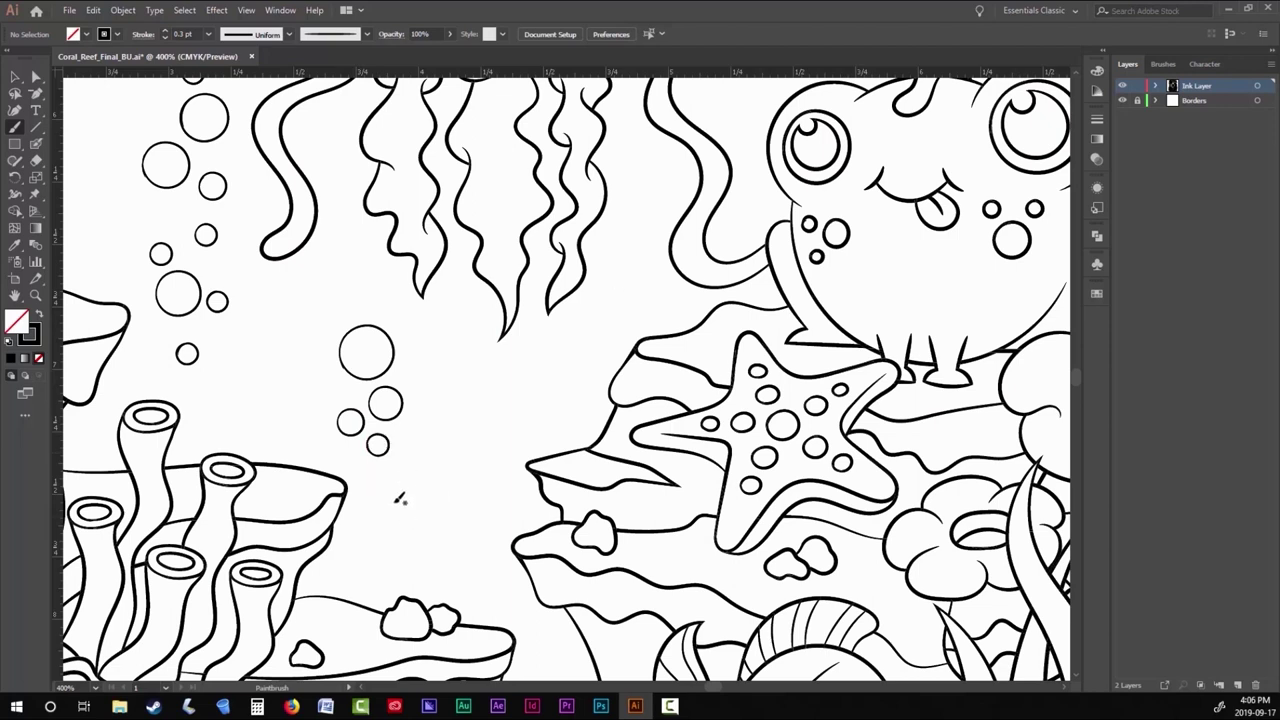
mouse_move(498, 490)
mouse_down()
mouse_move(492, 439)
mouse_move(480, 437)
mouse_move(480, 470)
mouse_up()
scroll(478, 430, down, 3)
scroll(478, 430, right, 1)
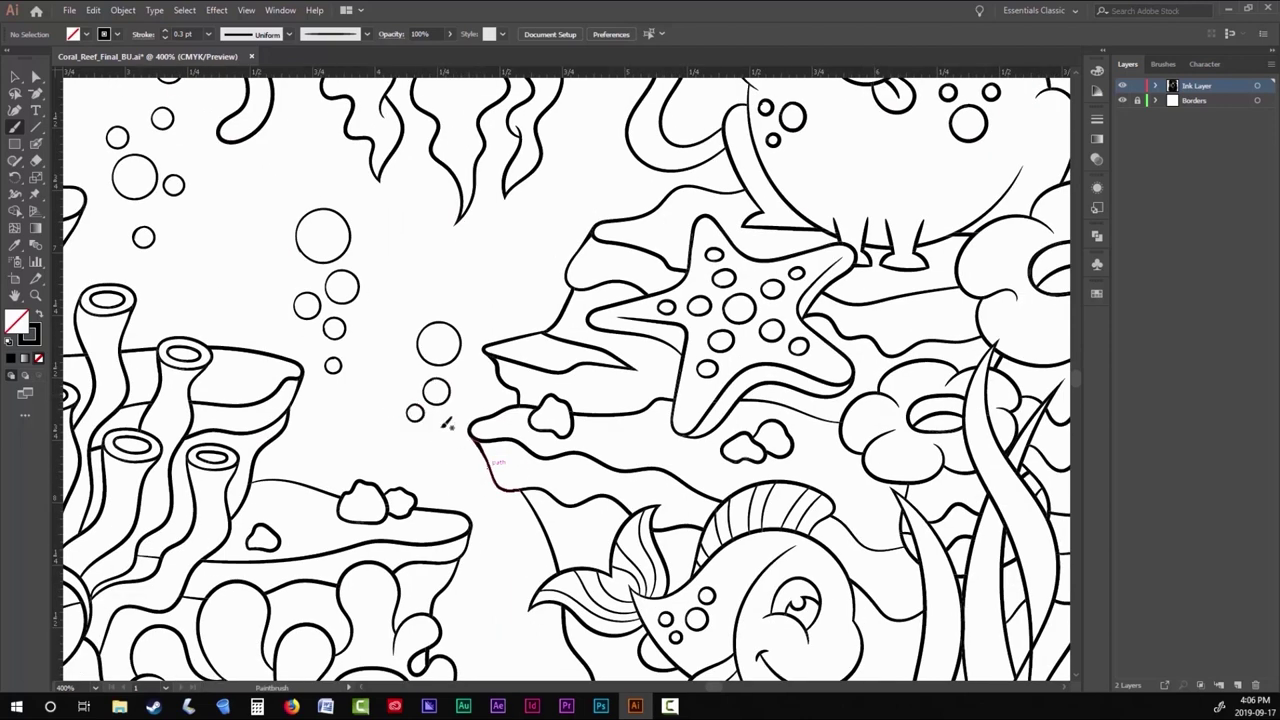
Paint bubble clusters between the jellyfish and the leafy plant, above the jellyfish's bell, and in front of the large striped fish.
mouse_move(724, 302)
mouse_down()
mouse_move(745, 308)
mouse_move(716, 327)
mouse_up()
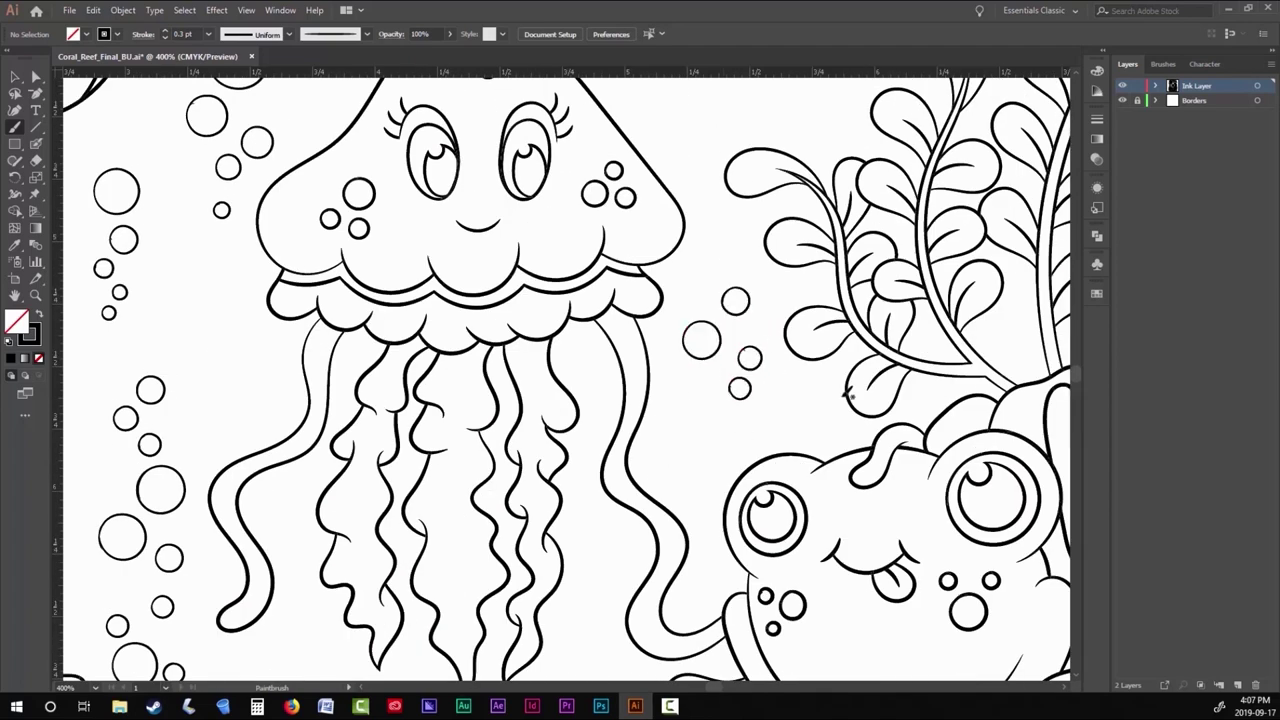
drag(727, 408, 712, 420)
scroll(700, 400, up, 5)
mouse_move(478, 250)
mouse_down()
mouse_move(521, 212)
mouse_move(480, 252)
mouse_up()
mouse_move(506, 300)
mouse_down()
mouse_move(467, 313)
mouse_move(488, 290)
mouse_up()
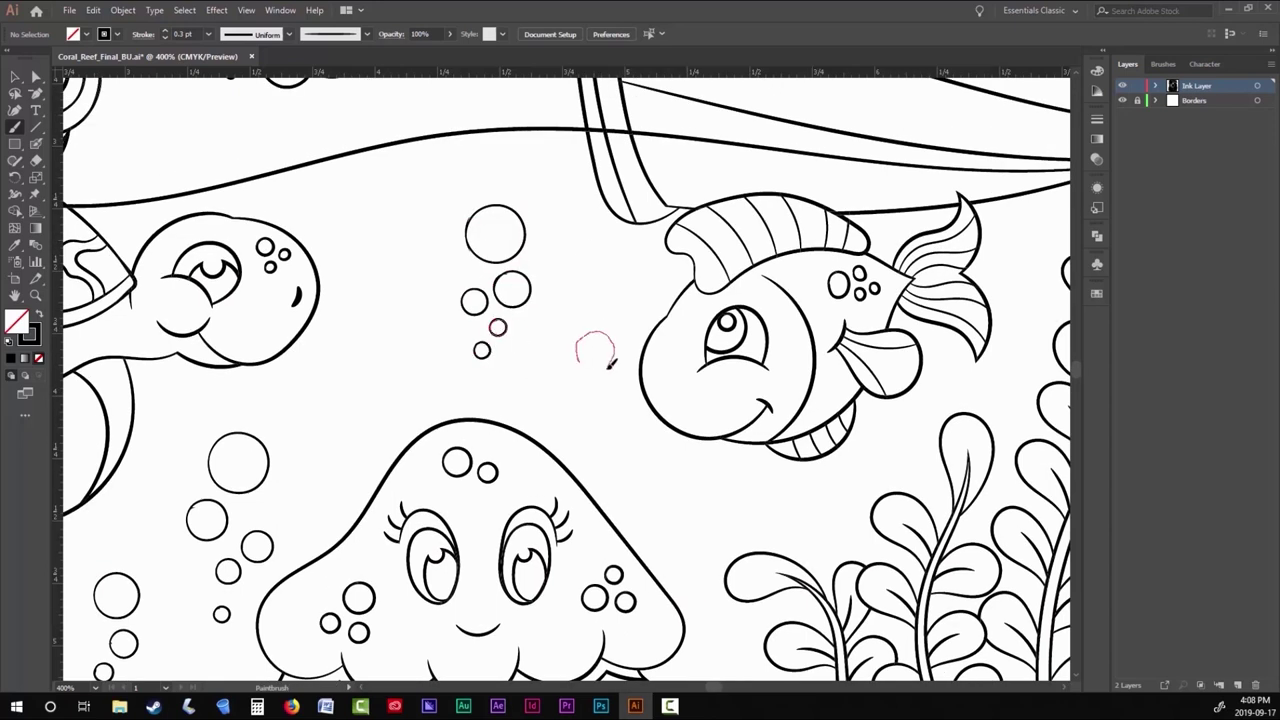
drag(612, 365, 611, 362)
mouse_move(591, 396)
mouse_down()
mouse_move(598, 382)
mouse_move(620, 392)
mouse_up()
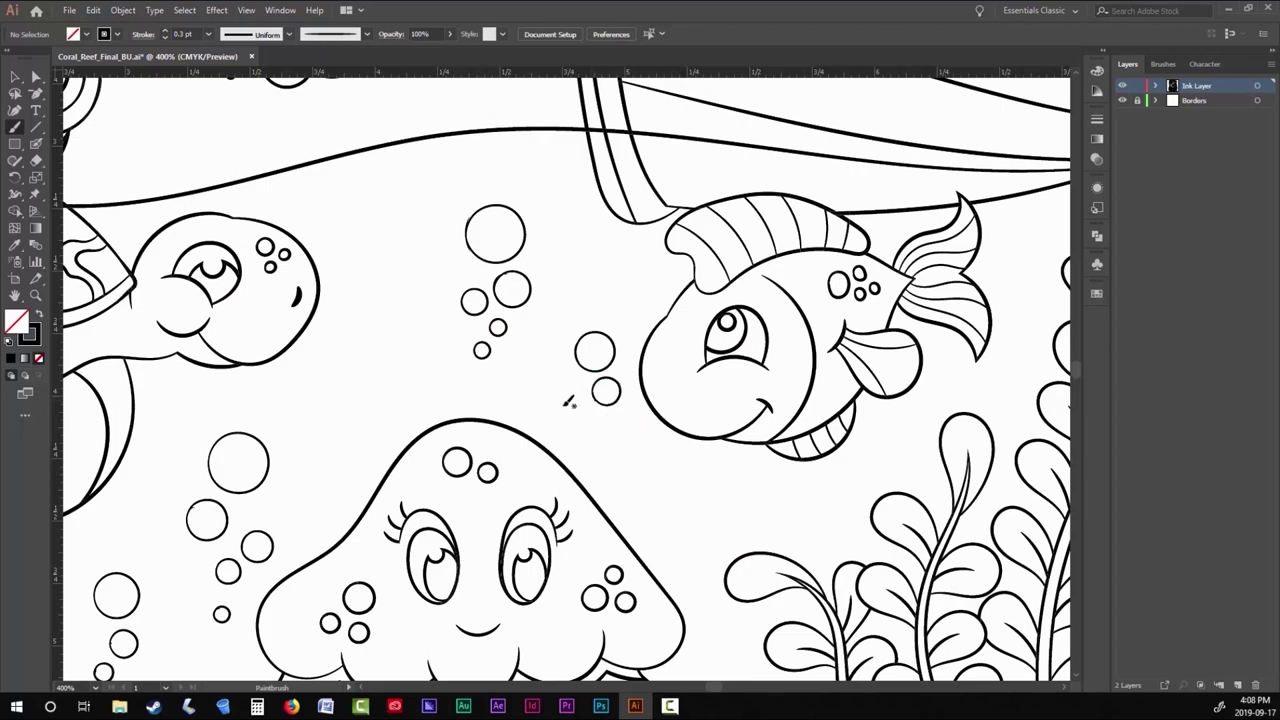
Paint a bubble cluster in the empty water between the tall leafy plant and the page edge.
scroll(605, 440, down, 1)
scroll(823, 309, right, 5)
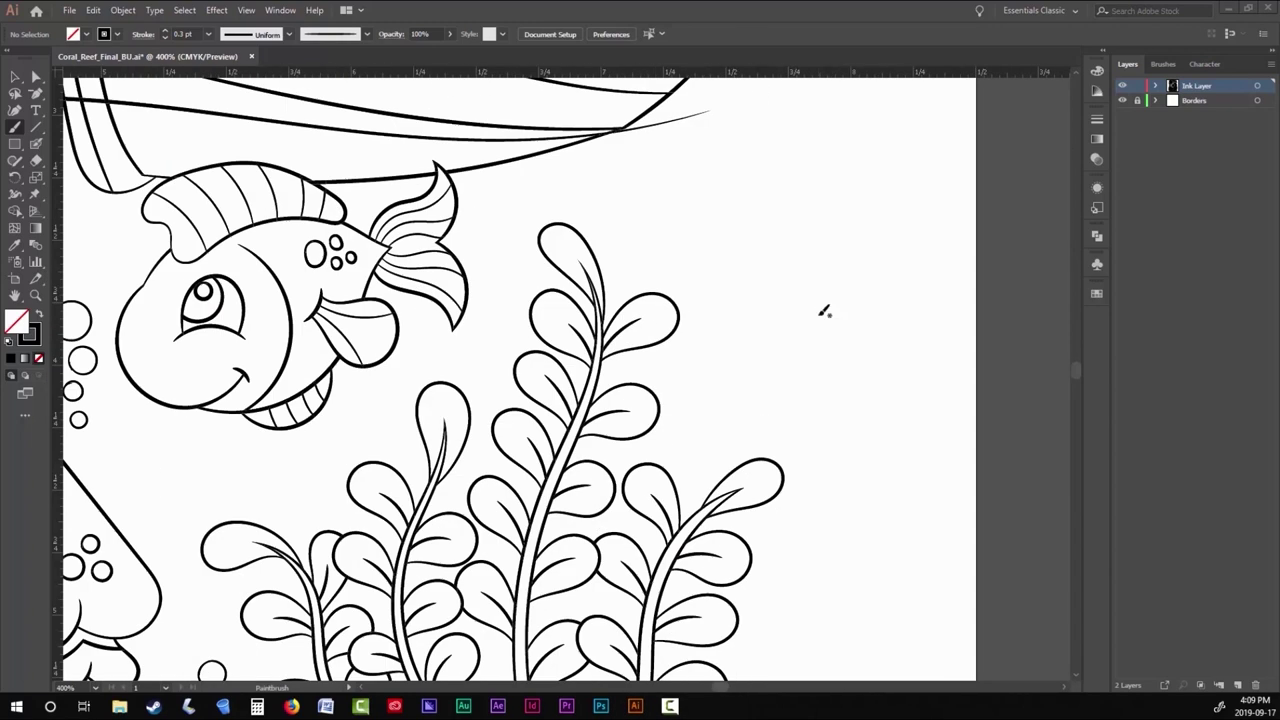
drag(708, 320, 740, 300)
drag(756, 352, 758, 354)
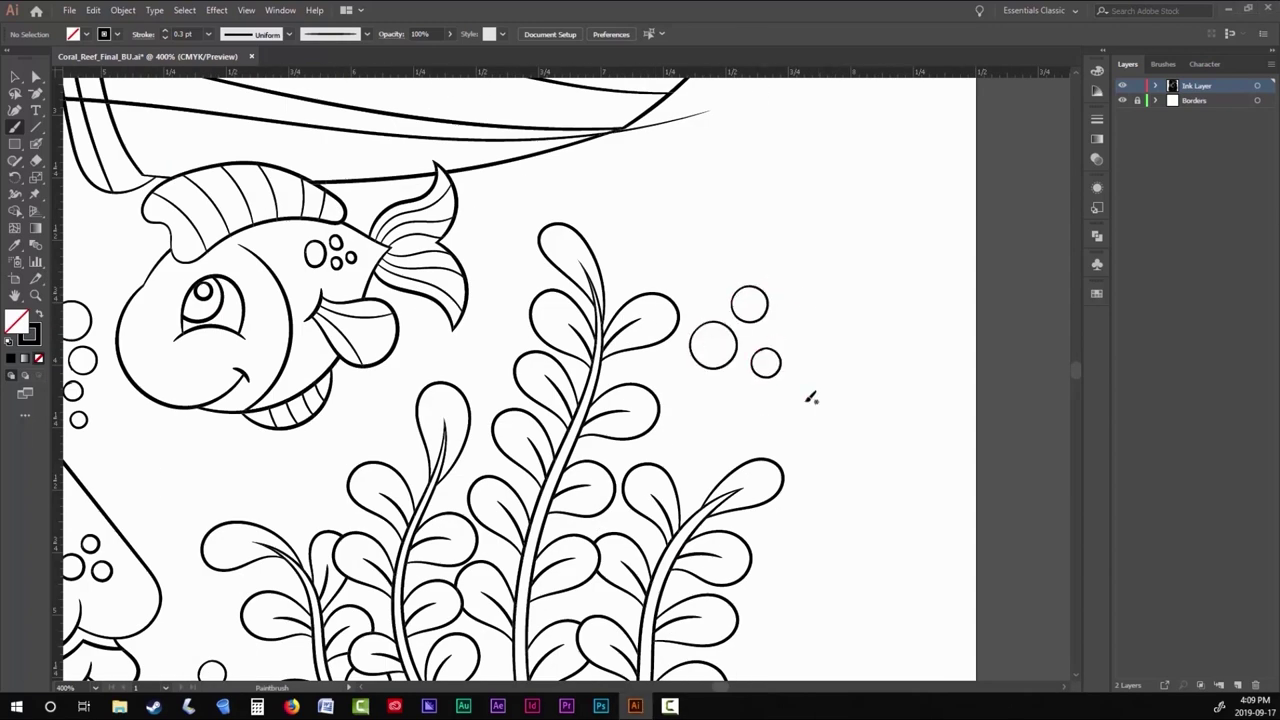
drag(728, 205, 750, 191)
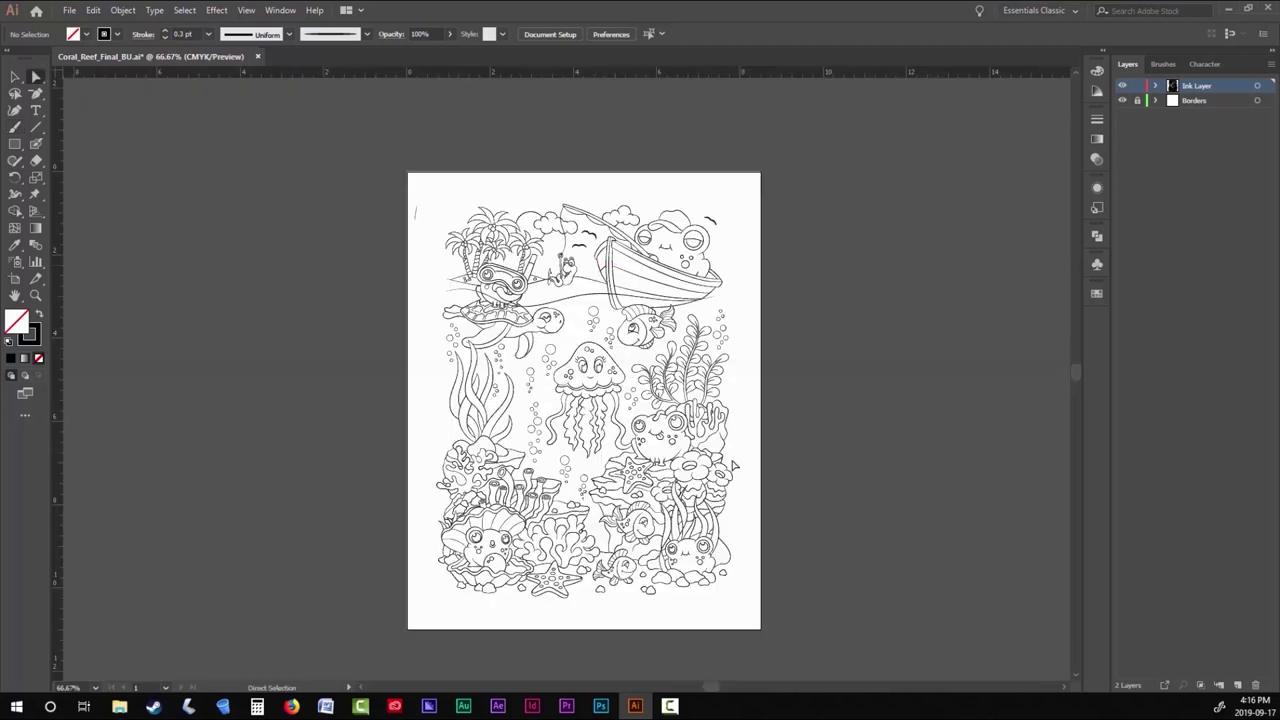
Expand all the artwork, including the newly painted bubbles, into filled shapes.
key(ctrl+a)
click(122, 10)
click(140, 124)
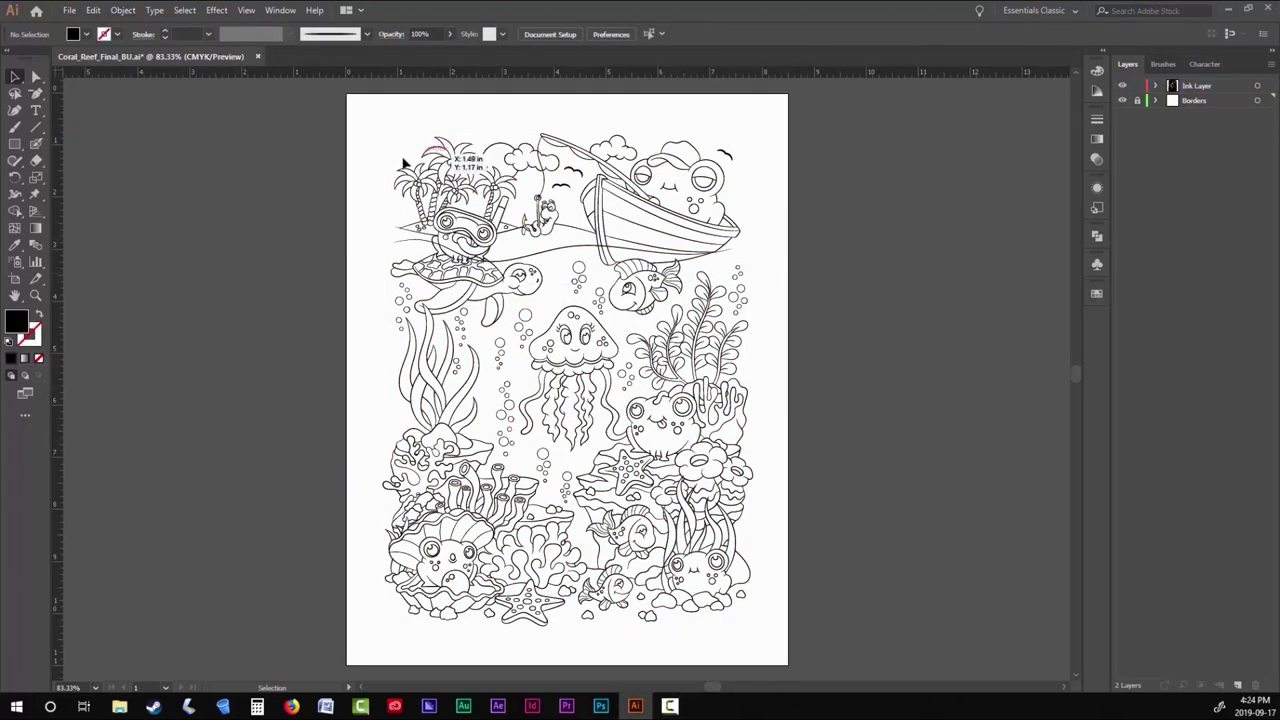
Make the whole line-art group into a Live Paint group.
click(512, 285)
click(122, 10)
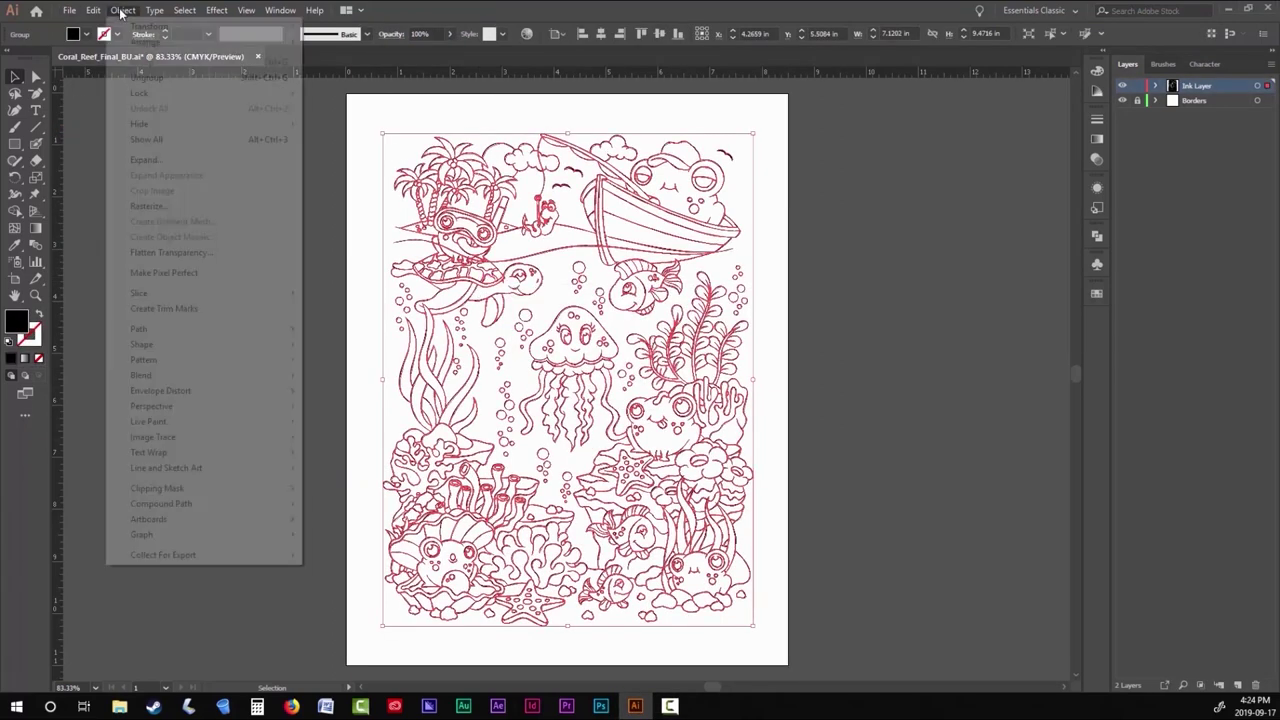
mouse_move(270, 420)
click(345, 422)
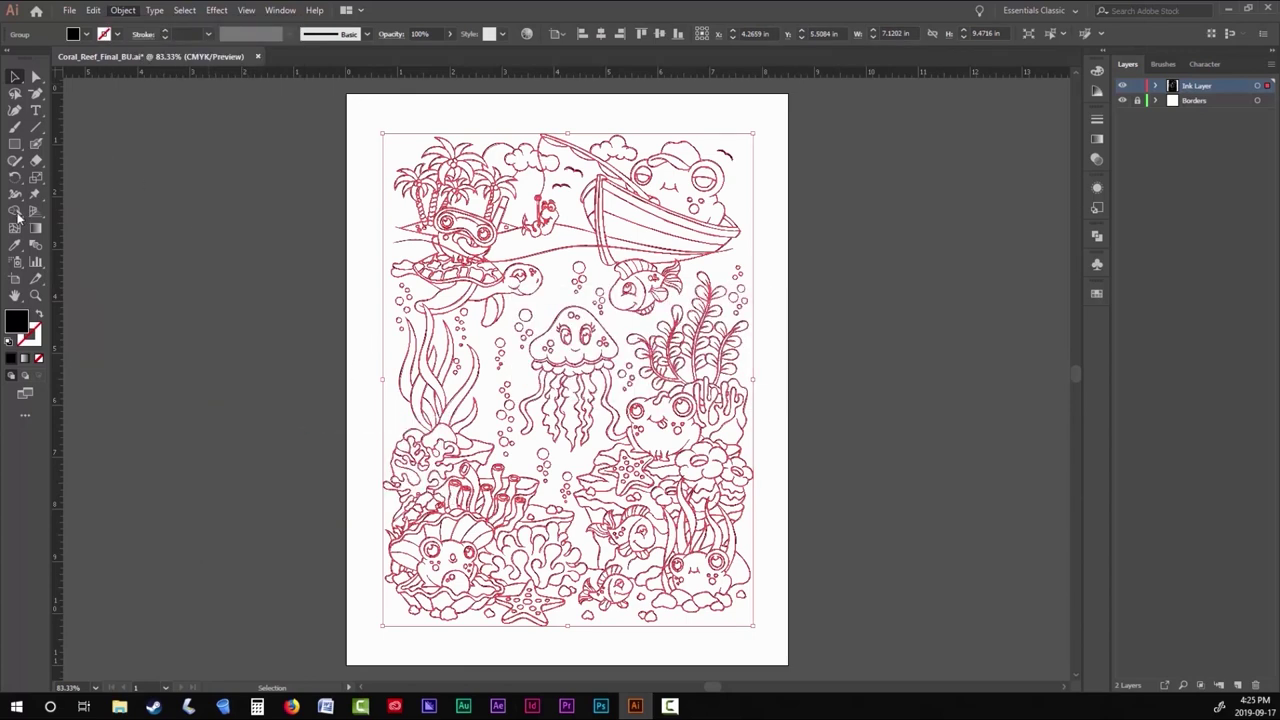
Fill both pupils of the frog in the boat with black using the Live Paint Bucket.
click(136, 180)
drag(15, 211, 72, 227)
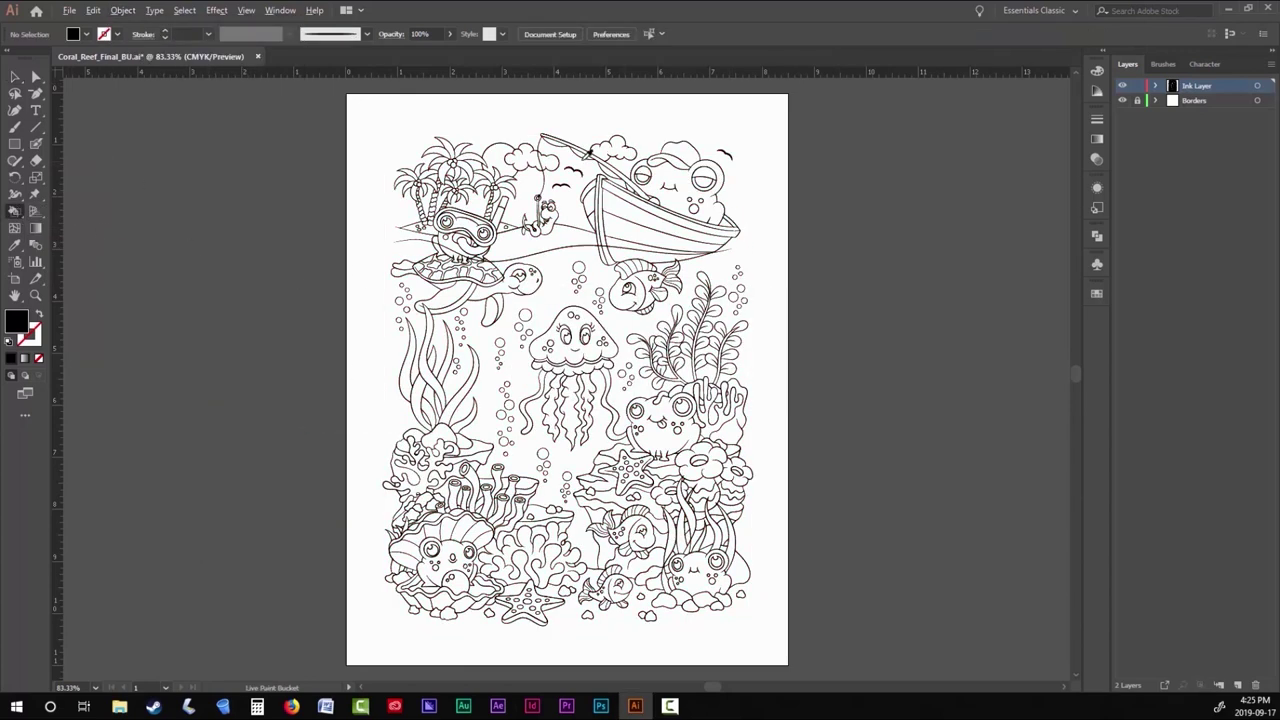
scroll(590, 155, up, 5)
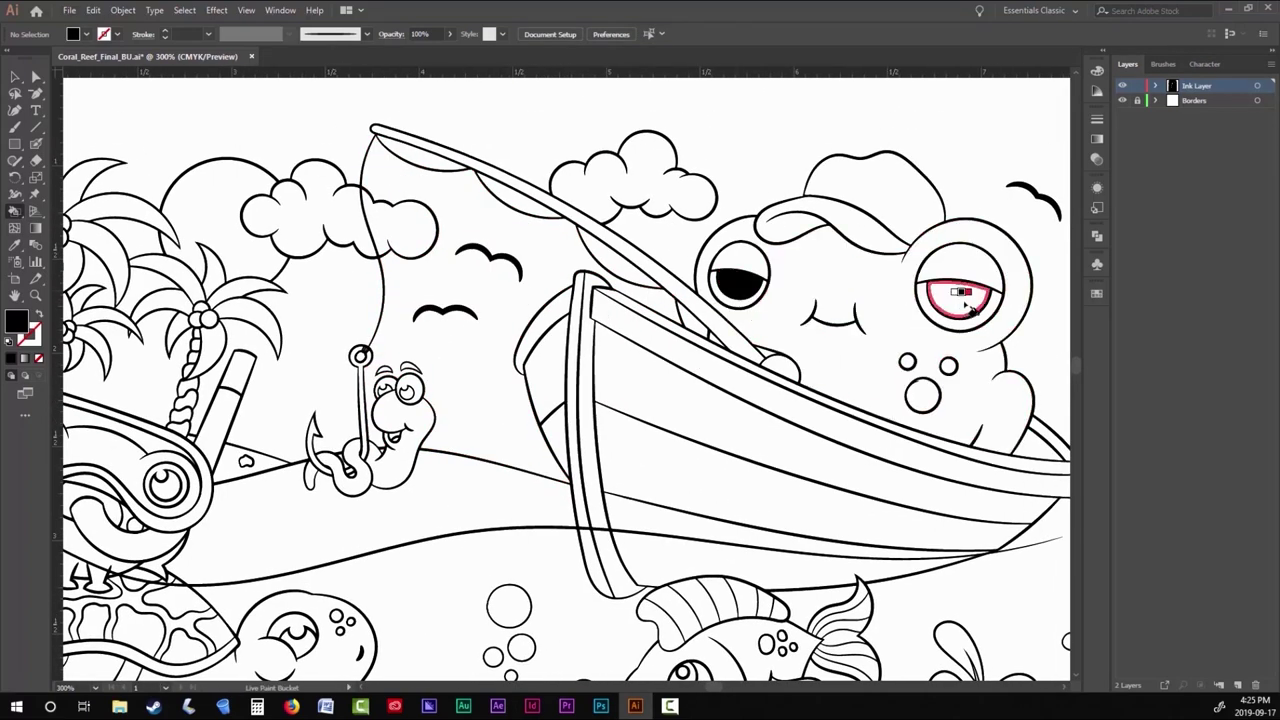
Fill the hooked worm's pupils, eyebrows and open mouth with black, keeping the eye highlights and tongue white.
scroll(385, 390, up, 4)
click(320, 328)
click(405, 332)
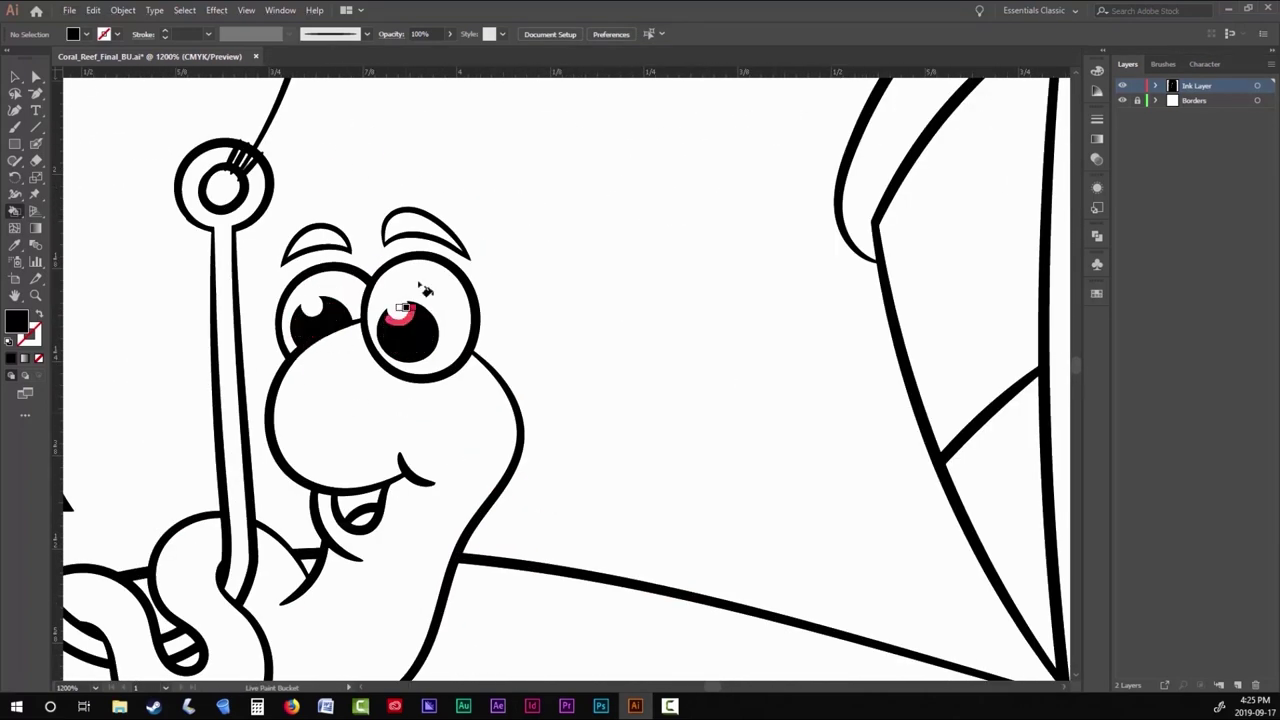
click(425, 232)
click(316, 242)
scroll(459, 260, down, 2)
scroll(434, 433, up, 2)
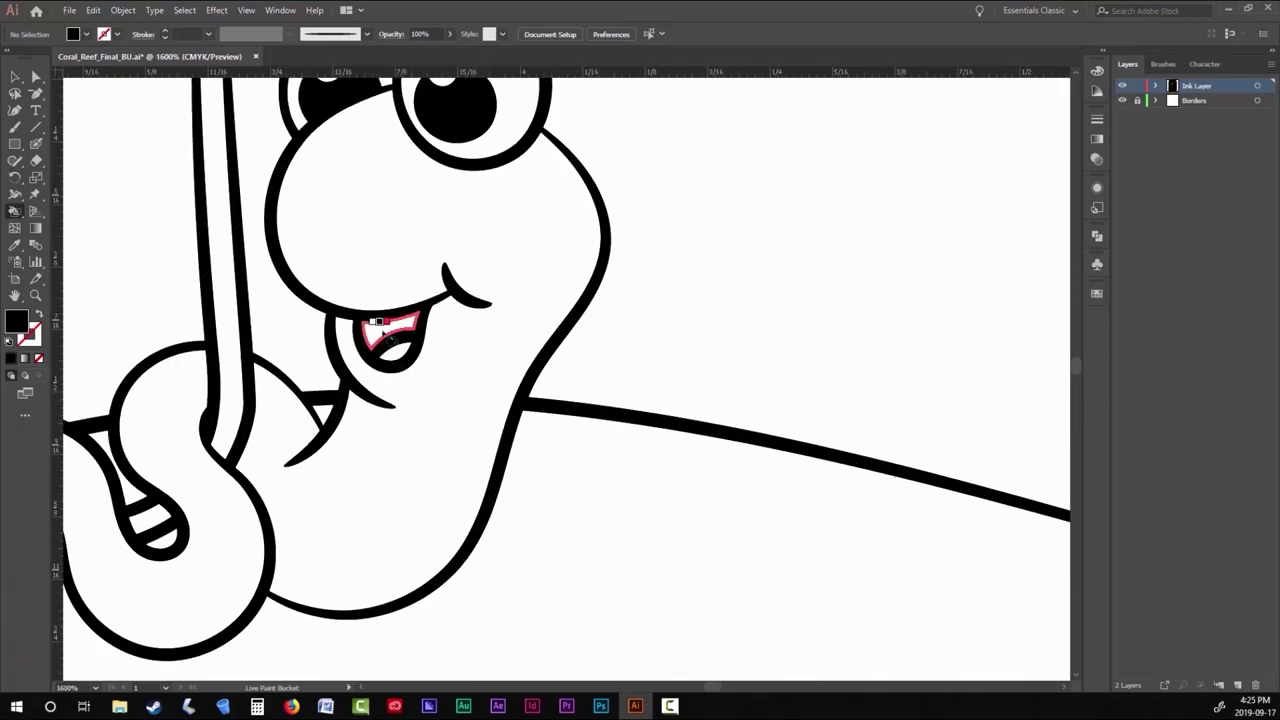
Fill both pupils of the frog wearing the diving mask with black.
scroll(514, 346, down, 6)
scroll(297, 428, up, 5)
click(225, 296)
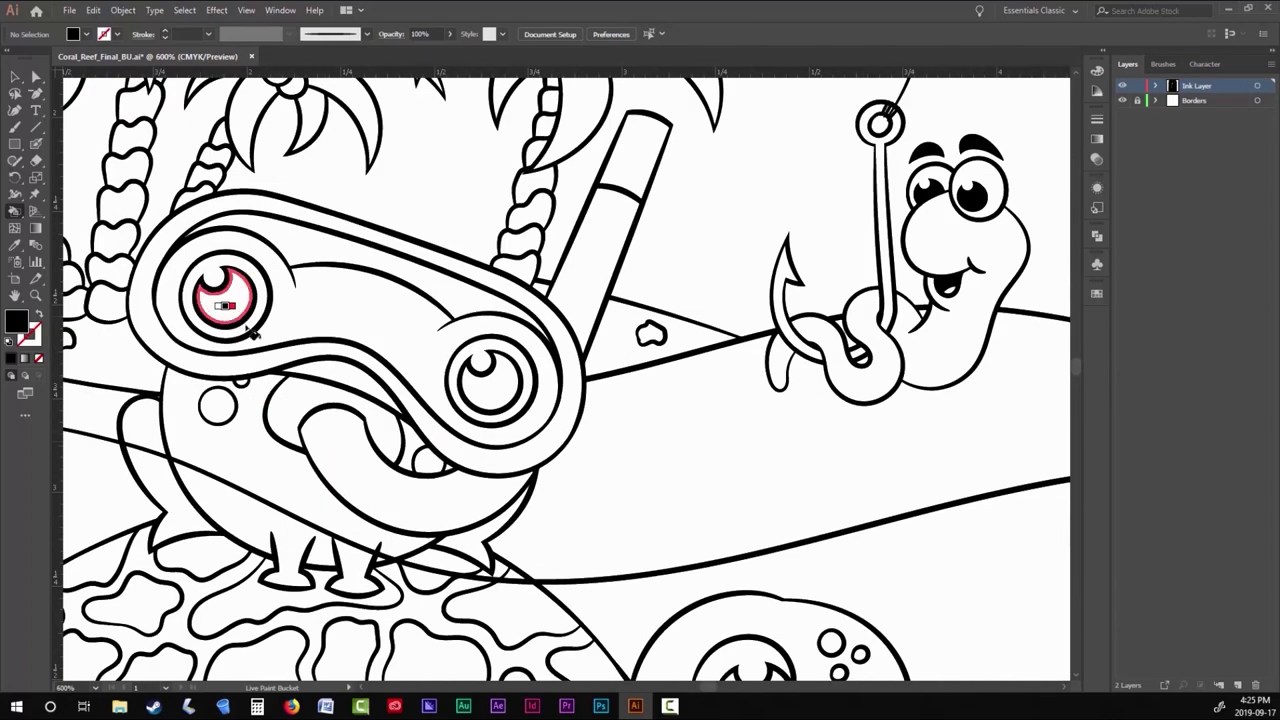
click(490, 382)
Fill the turtle's pupil and the pupil of the large striped fish below the boat with black.
scroll(490, 400, down, 3)
scroll(603, 512, up, 1)
scroll(603, 512, up, 3)
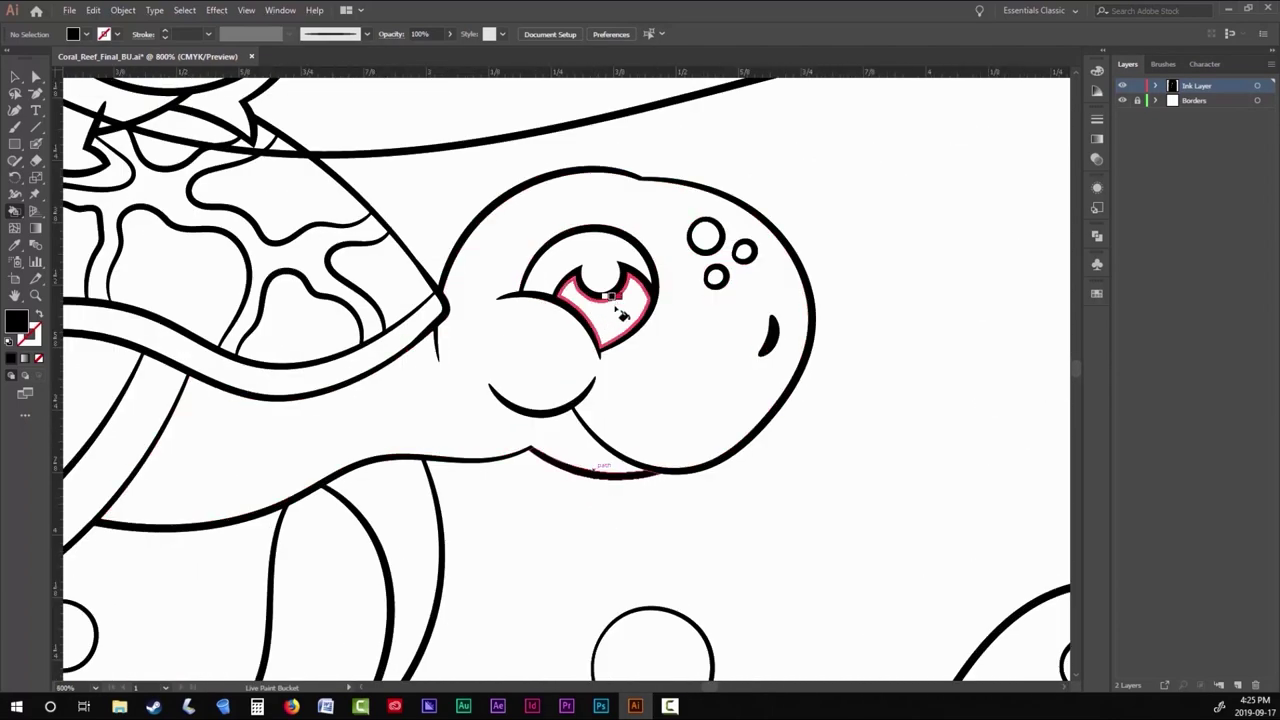
click(594, 288)
scroll(400, 388, down, 2)
scroll(862, 400, up, 2)
click(852, 368)
Fill both of the jellyfish's pupils with black, leaving their highlights white.
scroll(852, 368, down, 3)
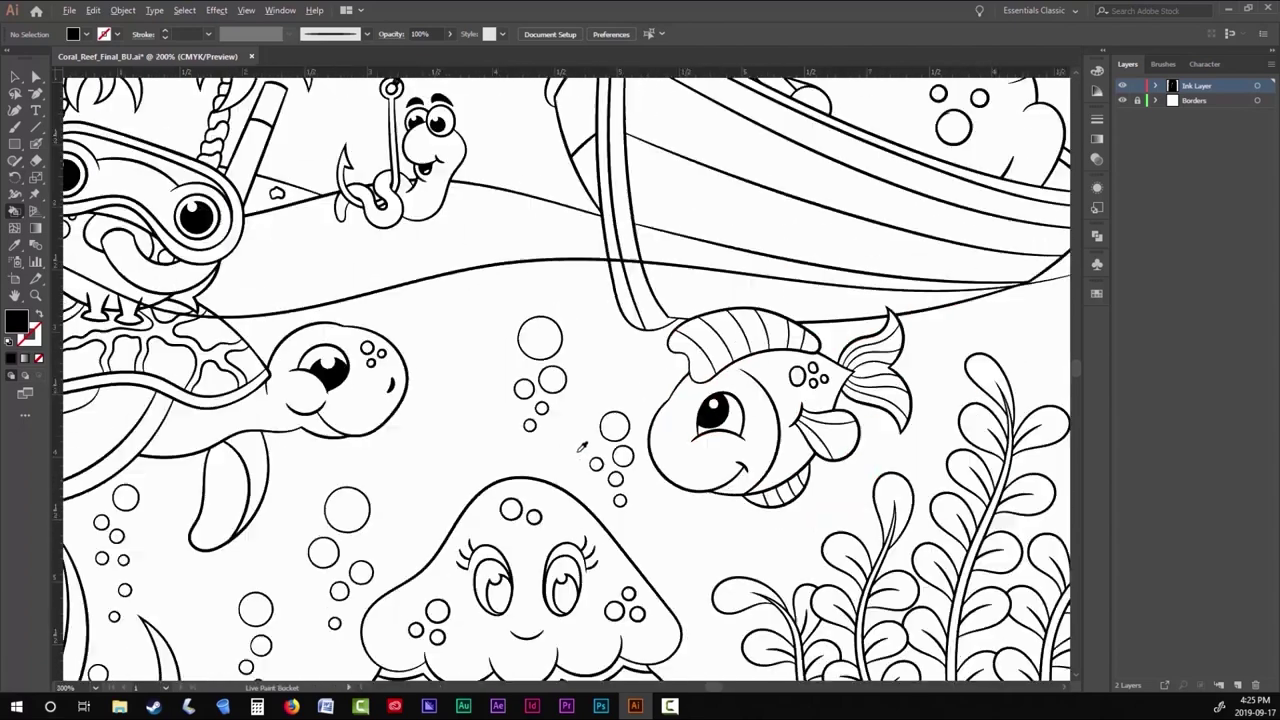
scroll(530, 460, down, 1)
scroll(522, 462, up, 3)
click(516, 455)
click(595, 445)
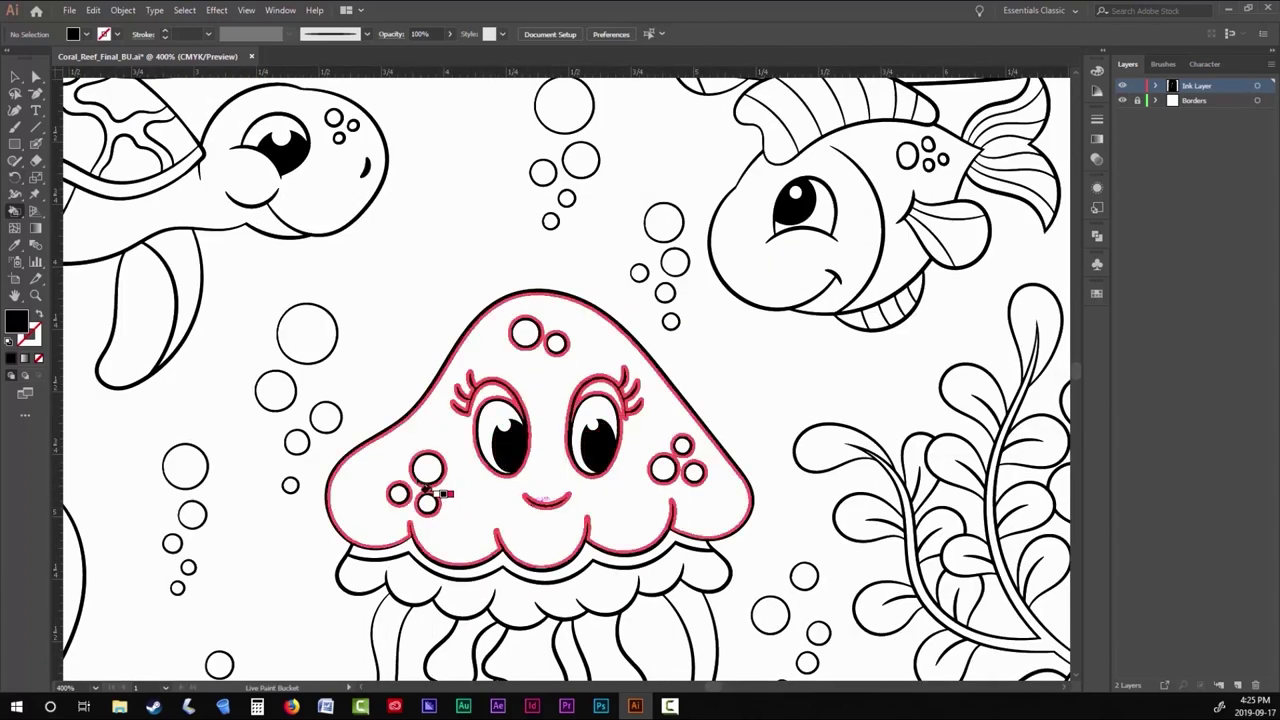
Fill both pupils of the frog sticking out its tongue with black.
scroll(595, 450, down, 4)
scroll(695, 525, up, 2)
click(560, 425)
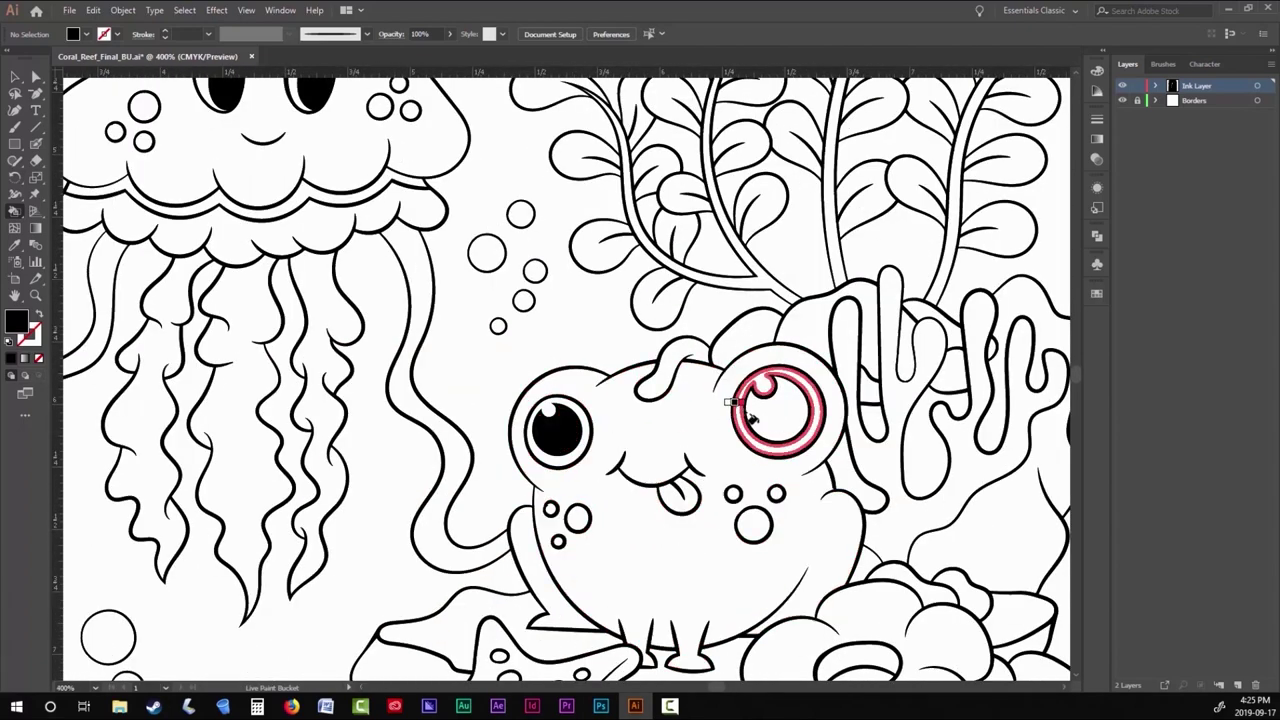
click(782, 405)
Fill the pupils and round open mouth of the frog inside the clam shell with black.
scroll(600, 450, down, 4)
scroll(510, 530, down, 1)
scroll(430, 510, up, 3)
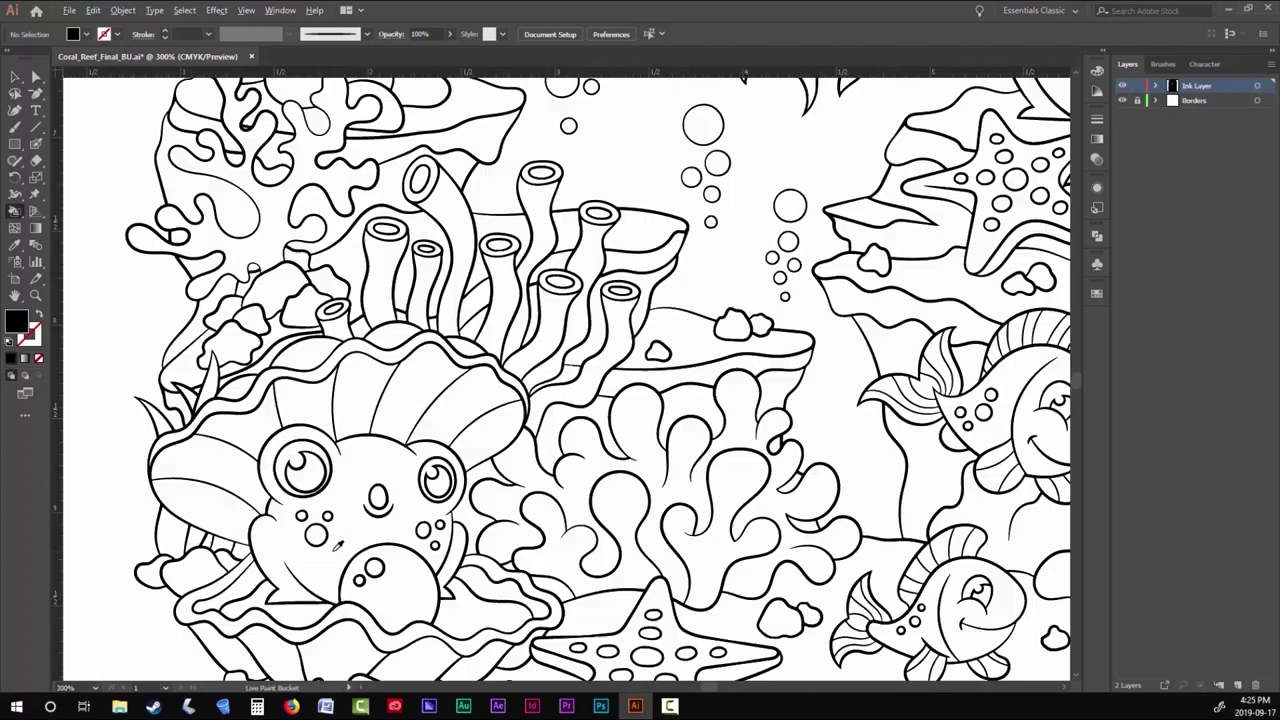
click(293, 445)
click(466, 455)
Fill the pupils of the two fish swimming near the seabed with black.
scroll(466, 455, down, 4)
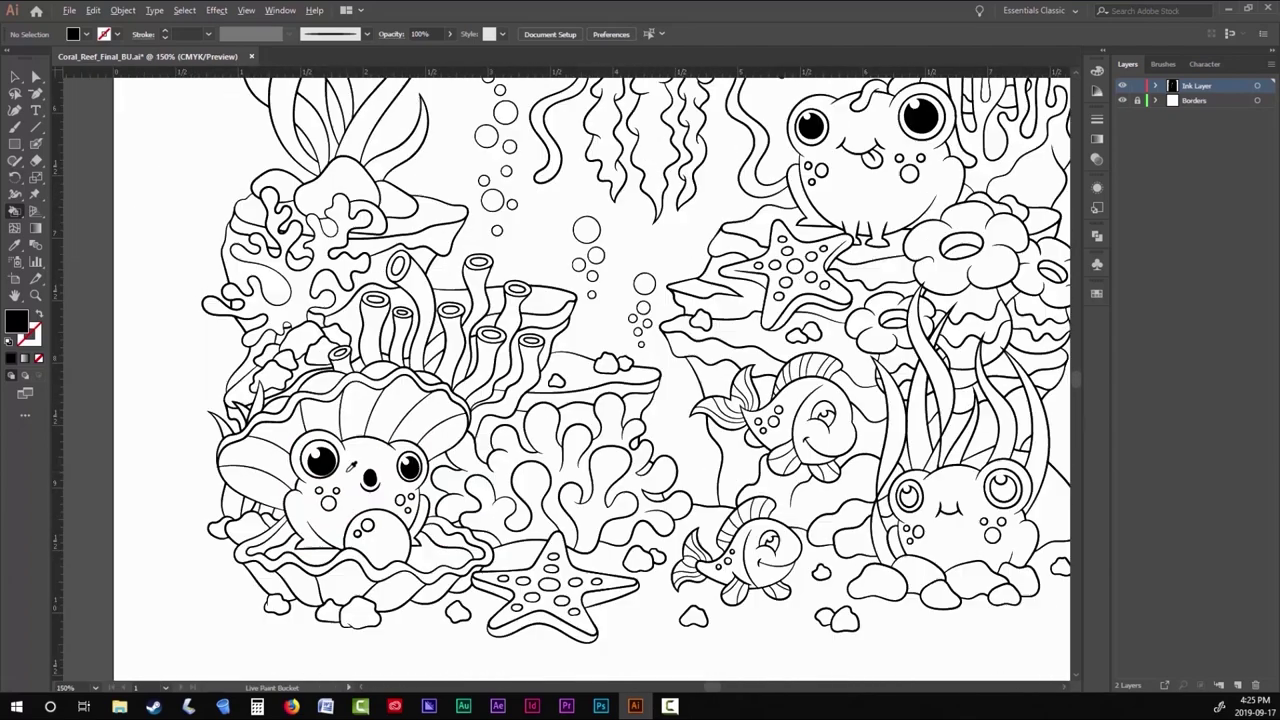
scroll(675, 592, up, 3)
scroll(620, 500, down, 1)
click(540, 462)
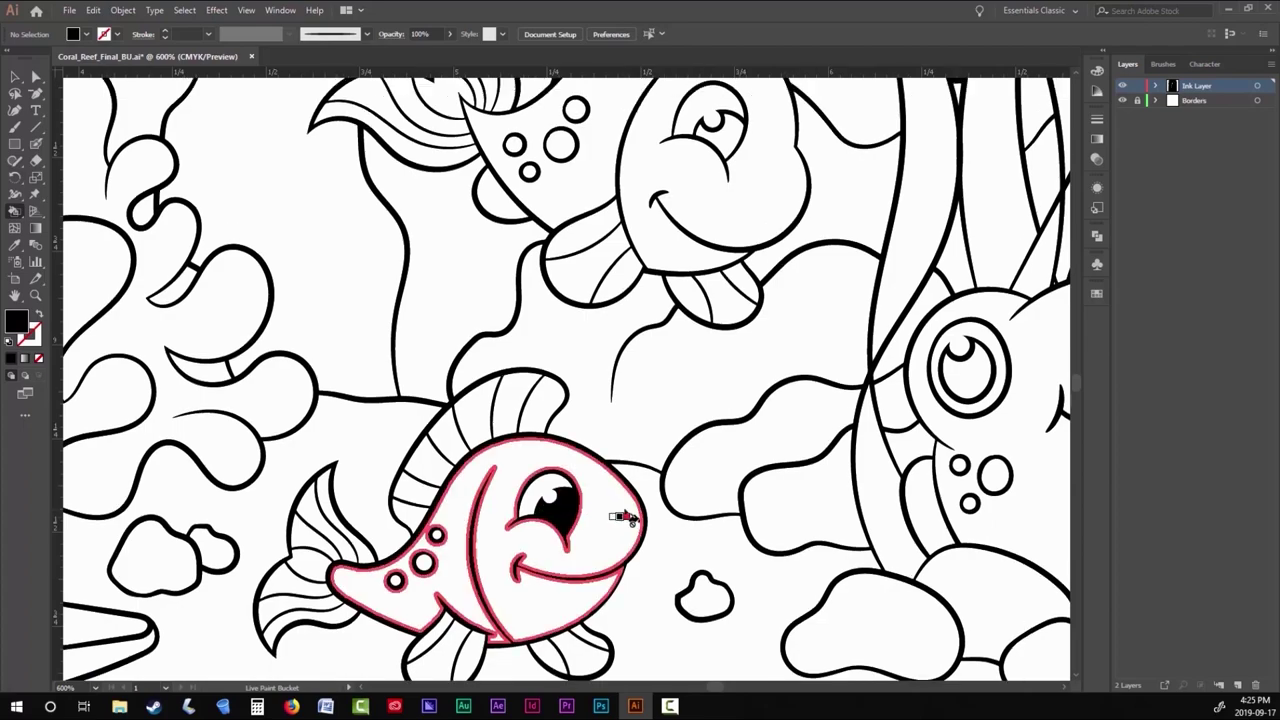
scroll(560, 420, up, 2)
click(716, 212)
Fill both pupils of the frog sitting among the pebbles and seaweed with black.
scroll(808, 517, down, 1)
scroll(808, 517, right, 5)
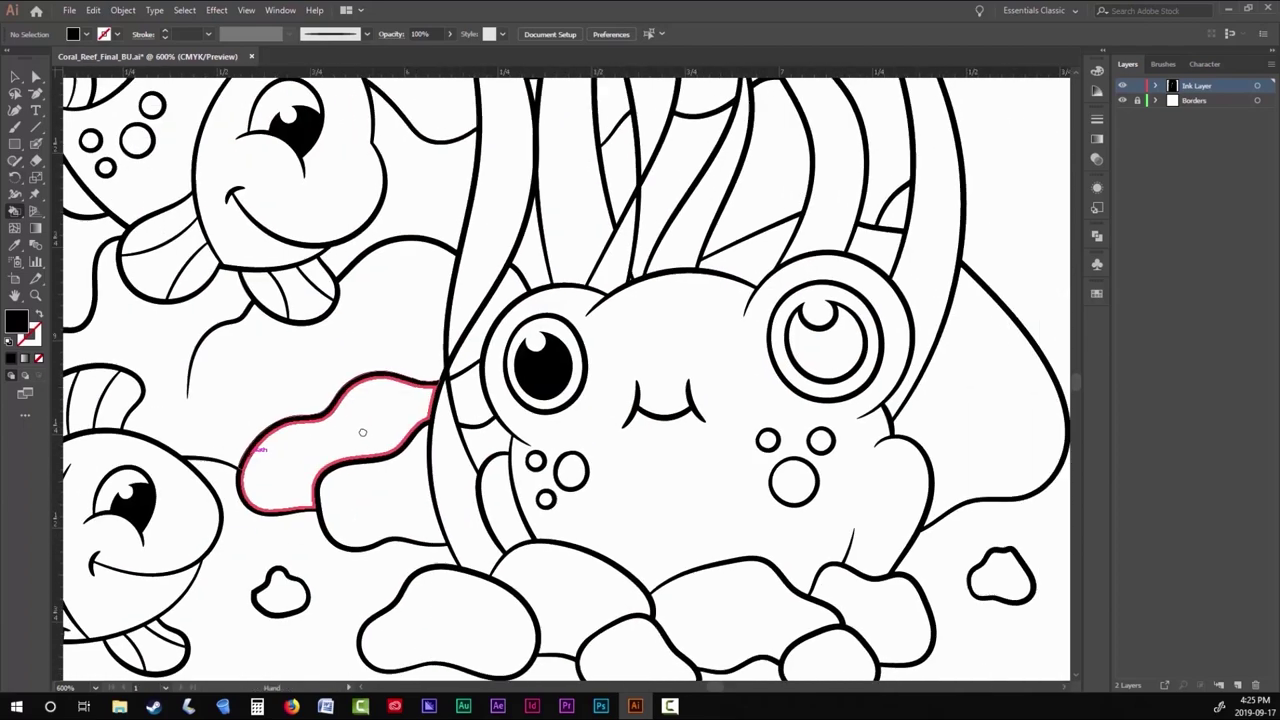
click(812, 356)
scroll(655, 481, down, 2)
scroll(655, 481, down, 1)
scroll(600, 500, down, 1)
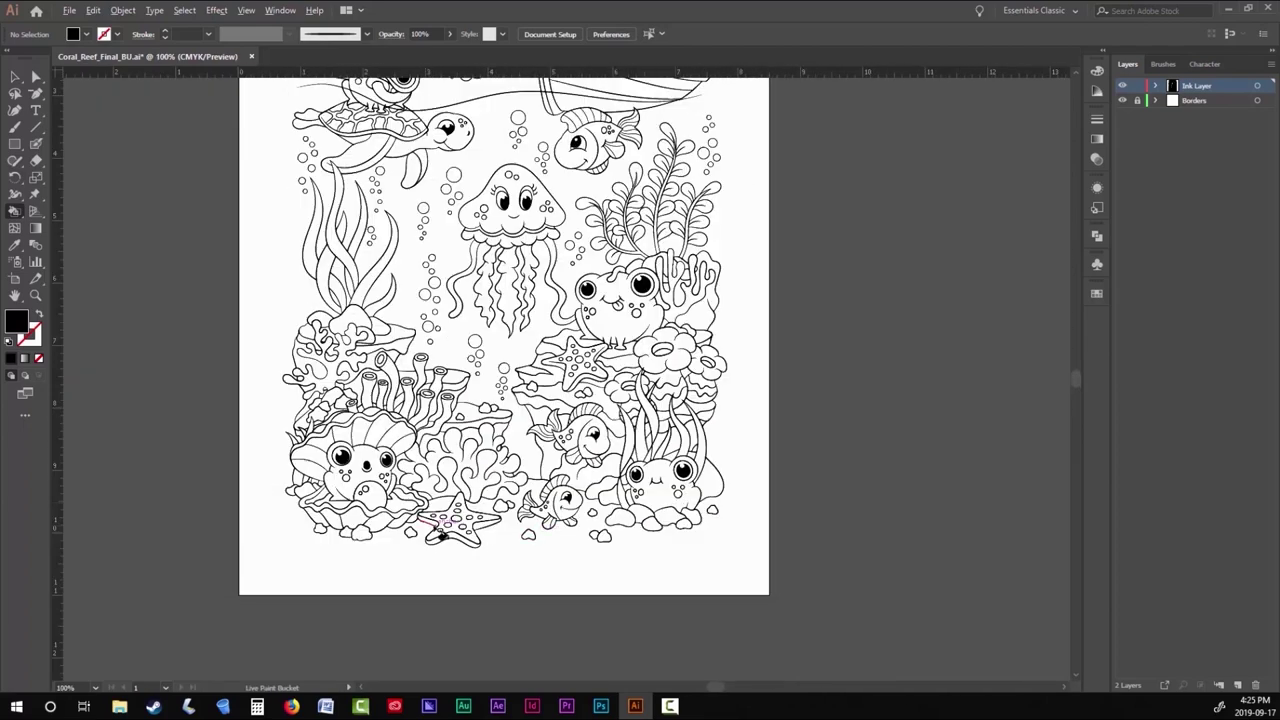
scroll(434, 529, up, 1)
key(ctrl+0)
key(v)
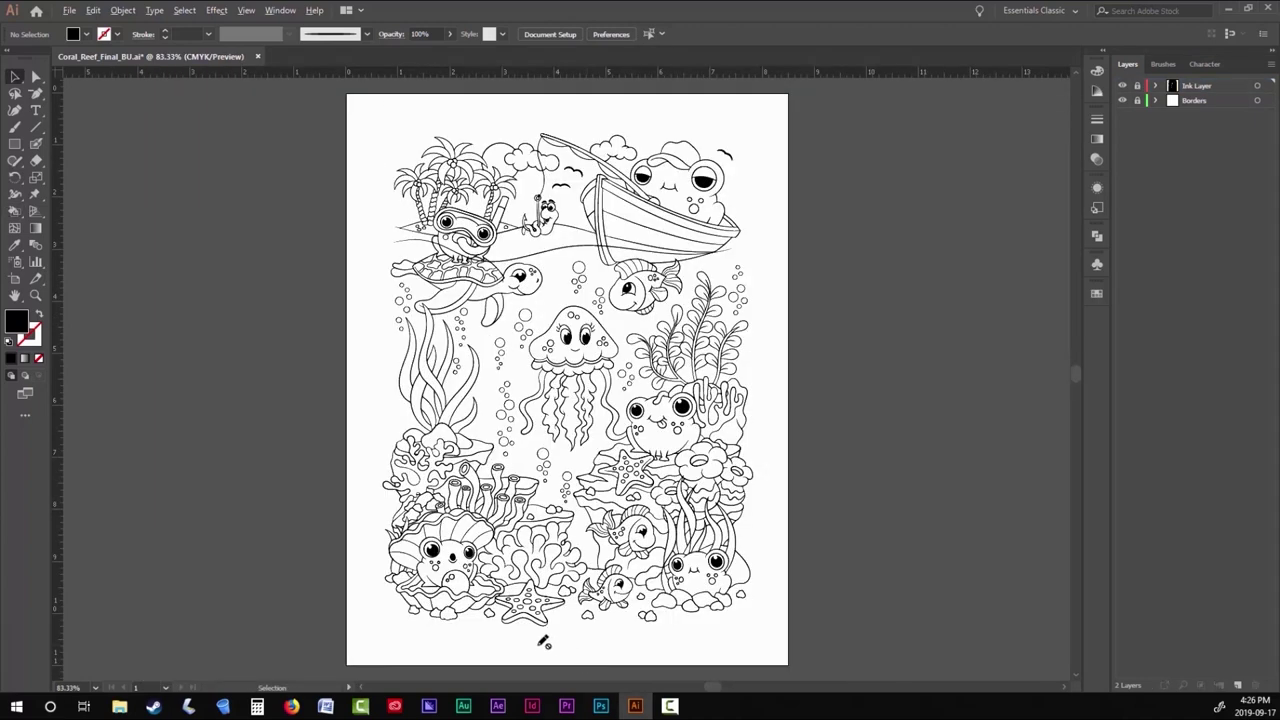
Examine the finished line art at 200% from the seabed up to the palm trees and boat, ending with everything fitted in the window.
scroll(543, 642, up, 2)
scroll(555, 637, up, 1)
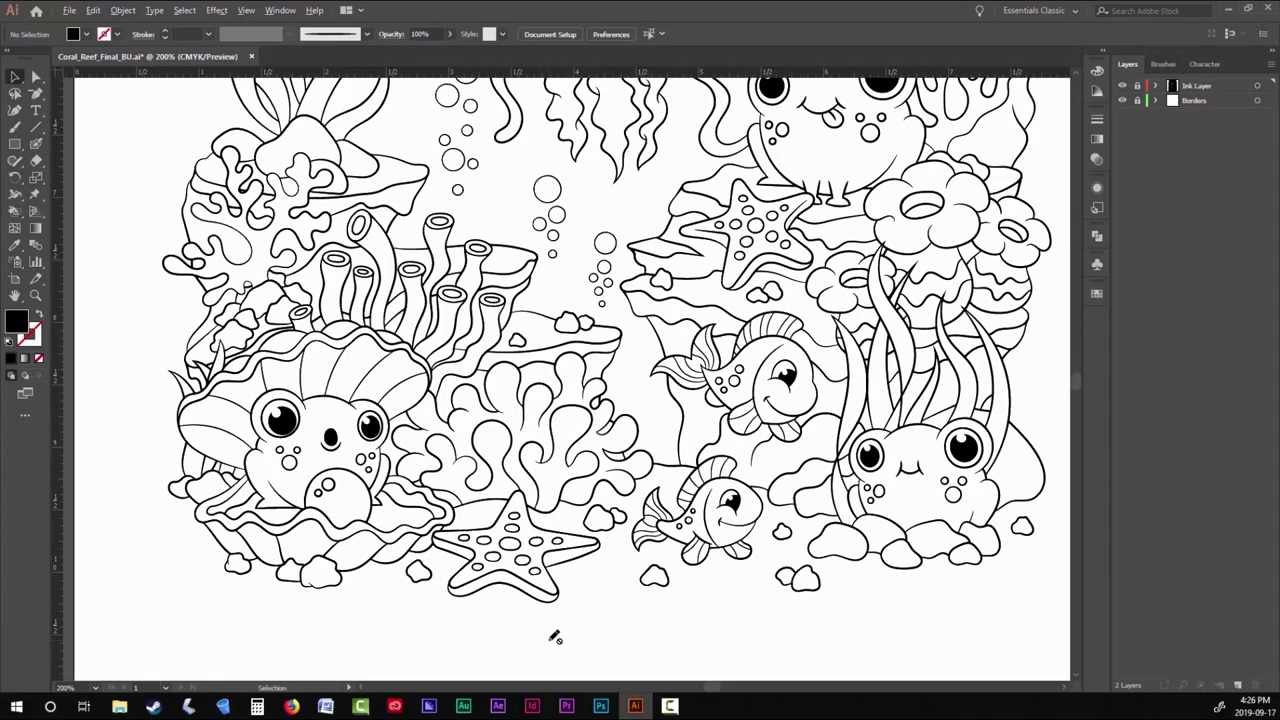
scroll(575, 636, right, 2)
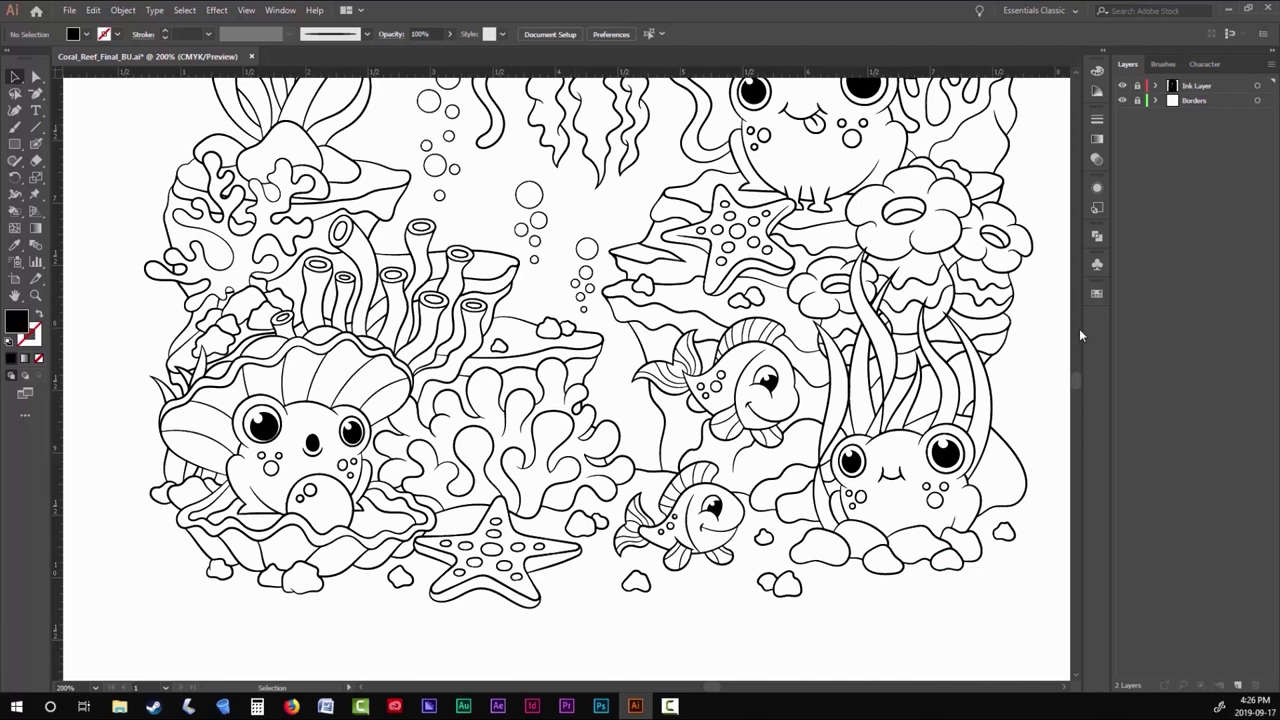
scroll(1070, 316, up, 2)
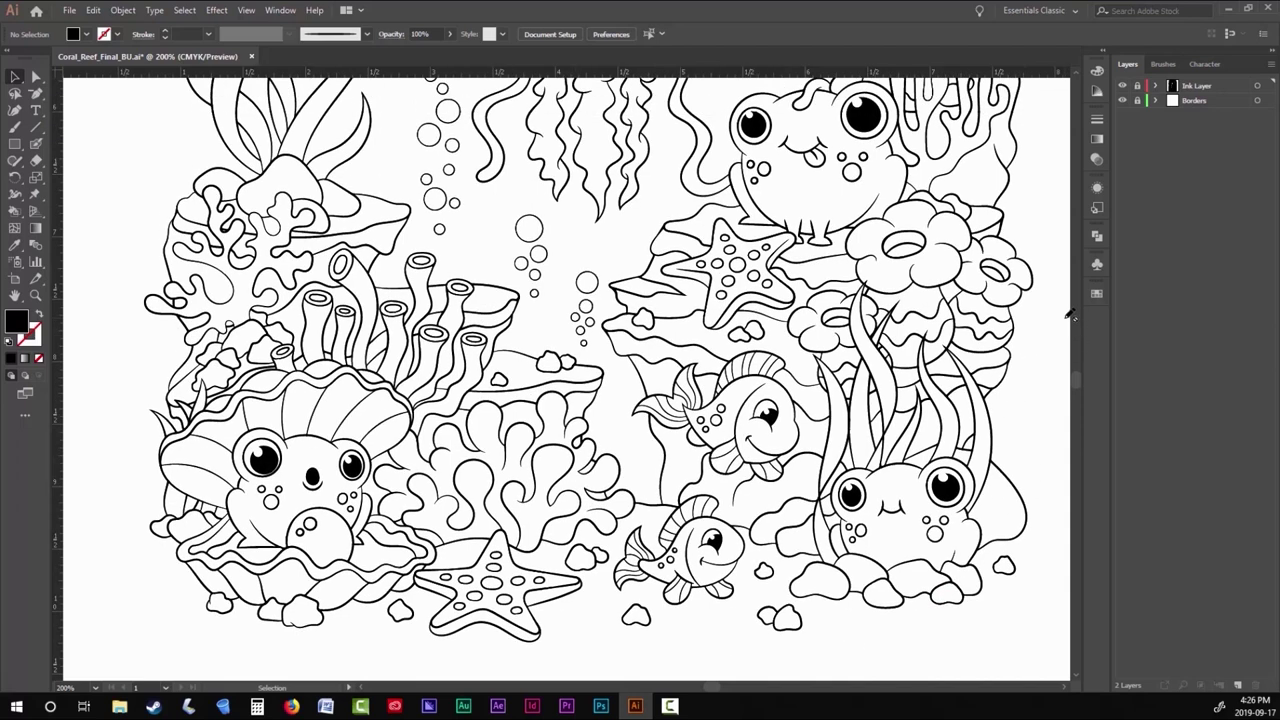
scroll(1070, 316, up, 2)
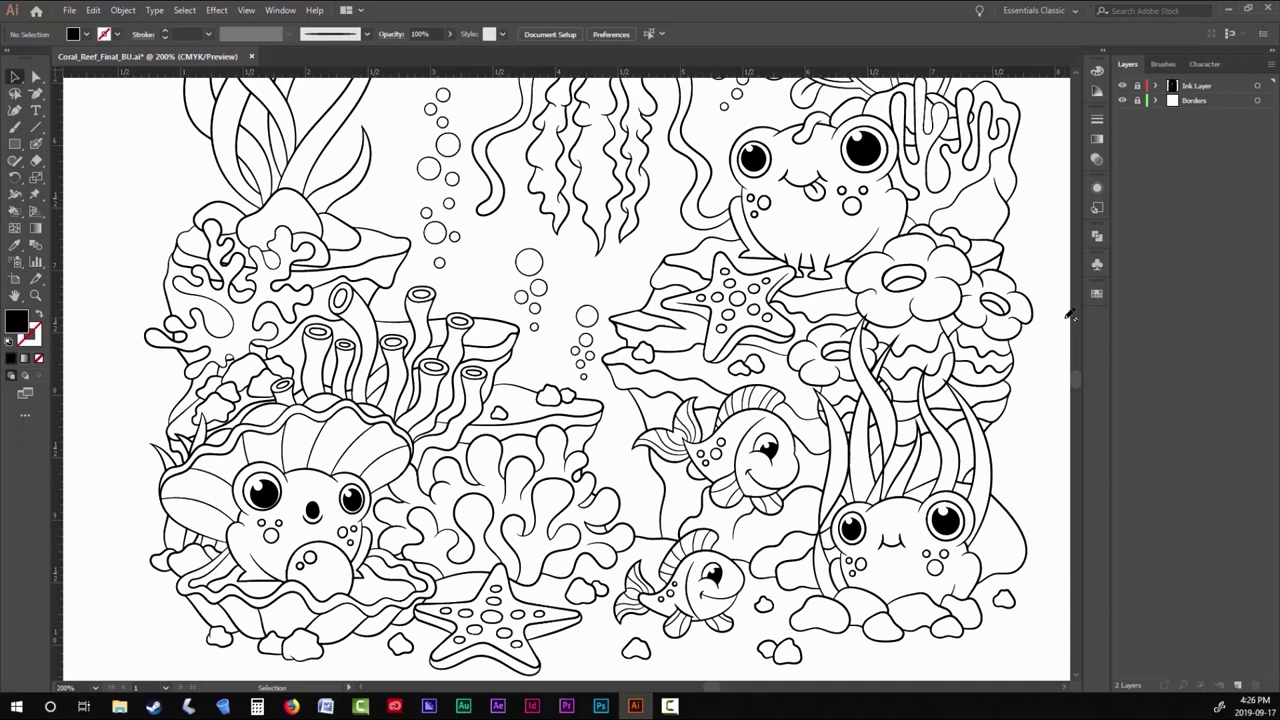
scroll(1070, 316, up, 3)
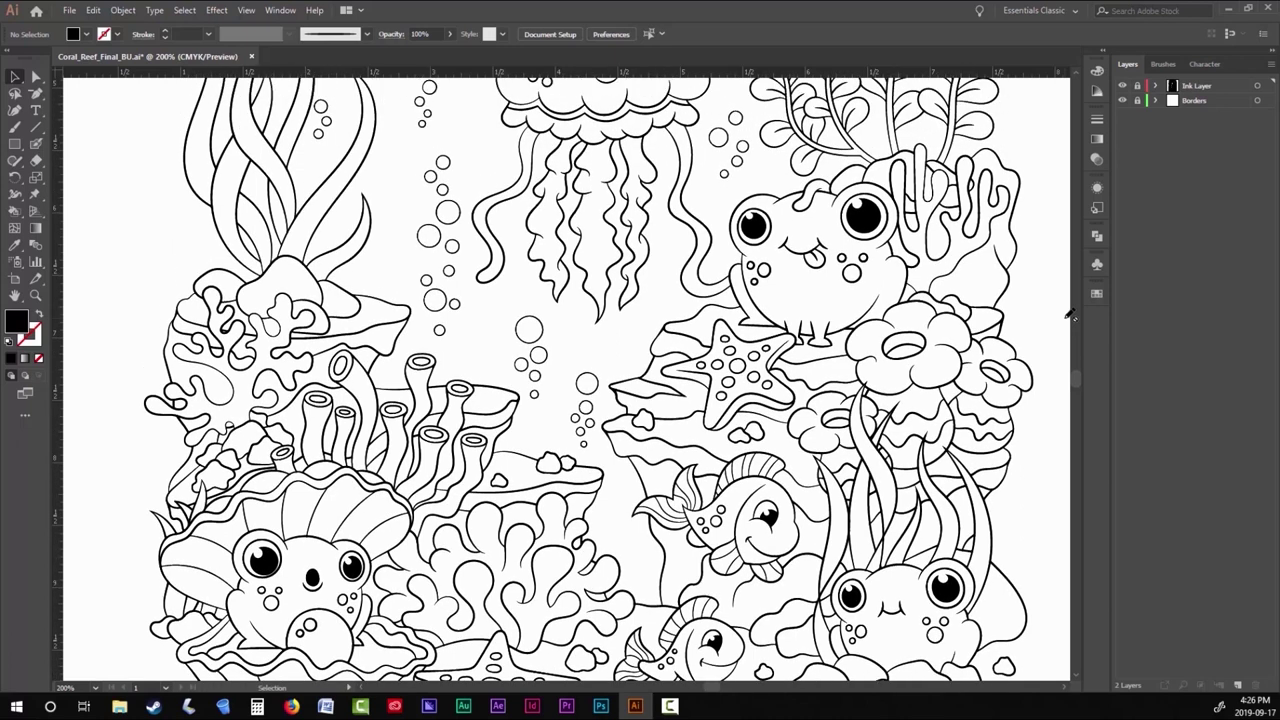
scroll(1070, 316, up, 3)
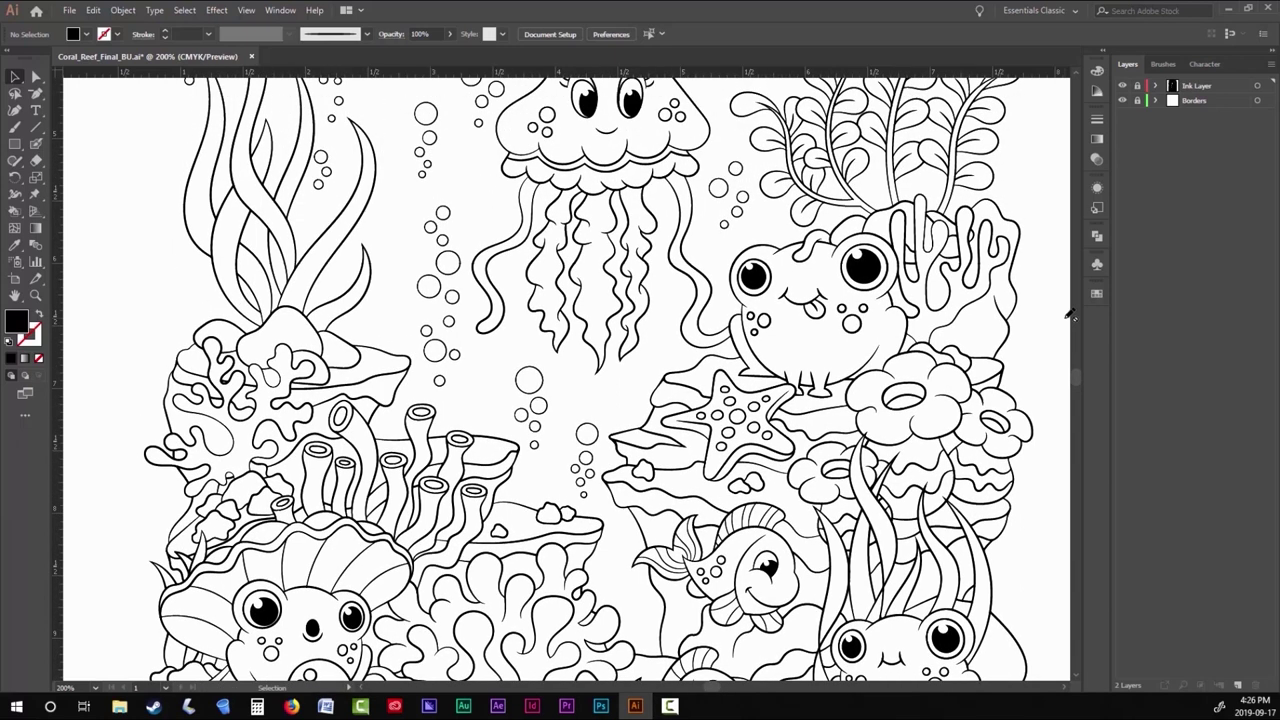
scroll(1070, 316, up, 3)
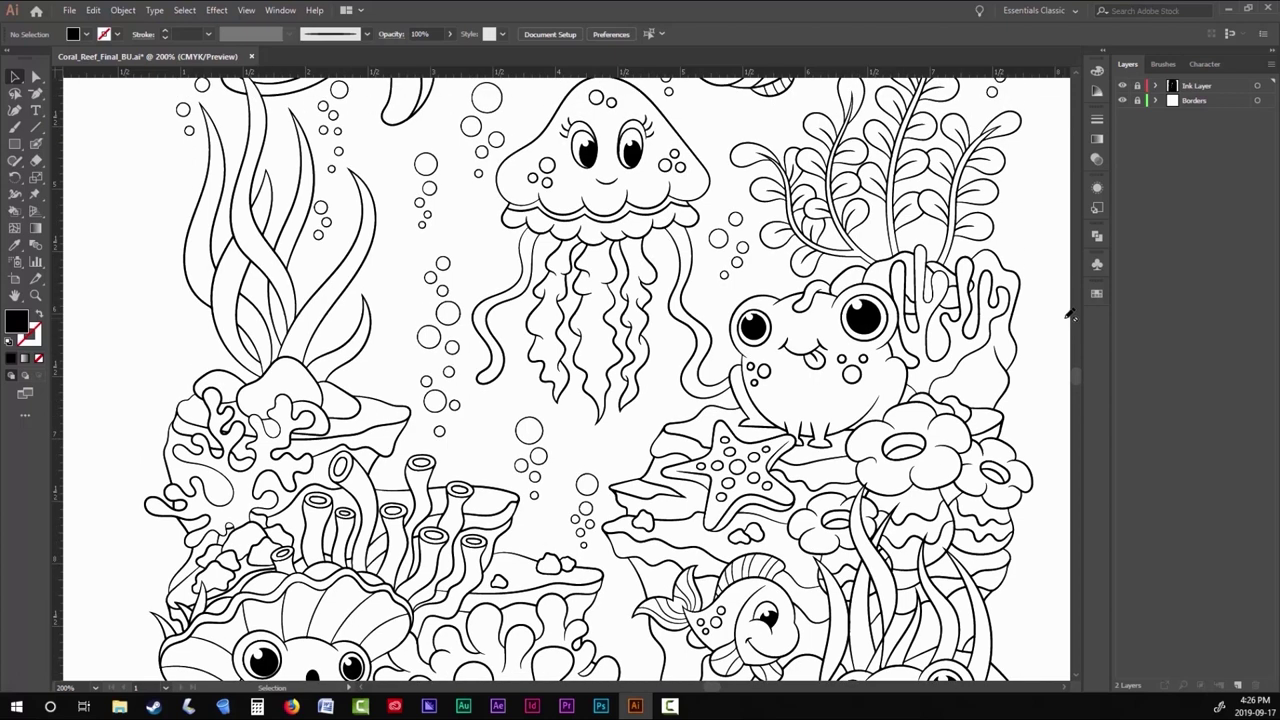
scroll(1070, 316, up, 2)
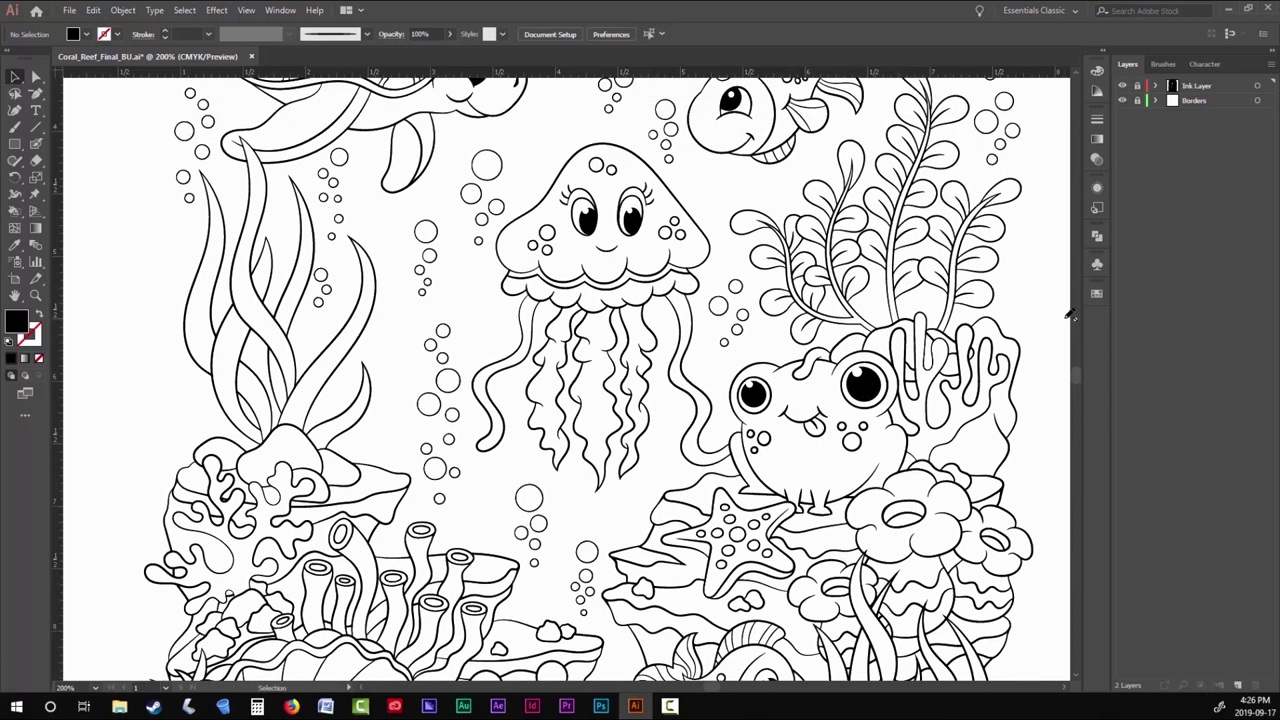
scroll(1070, 316, up, 3)
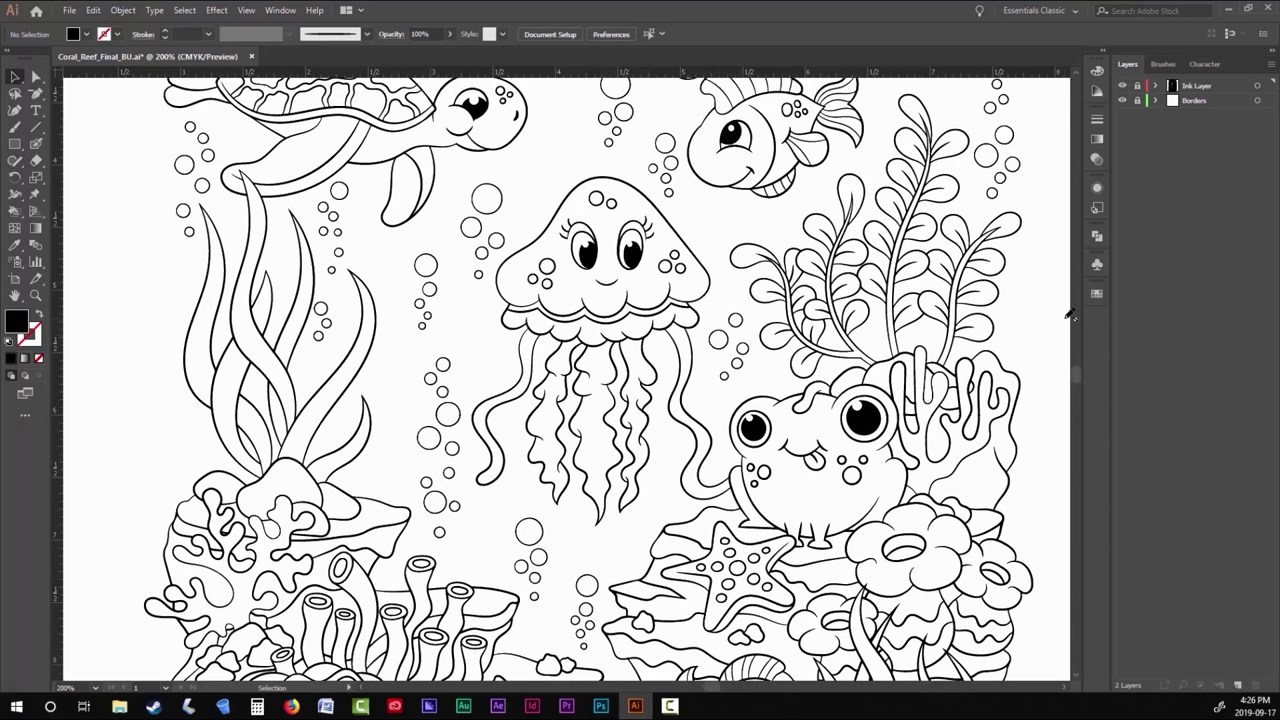
scroll(1070, 316, up, 2)
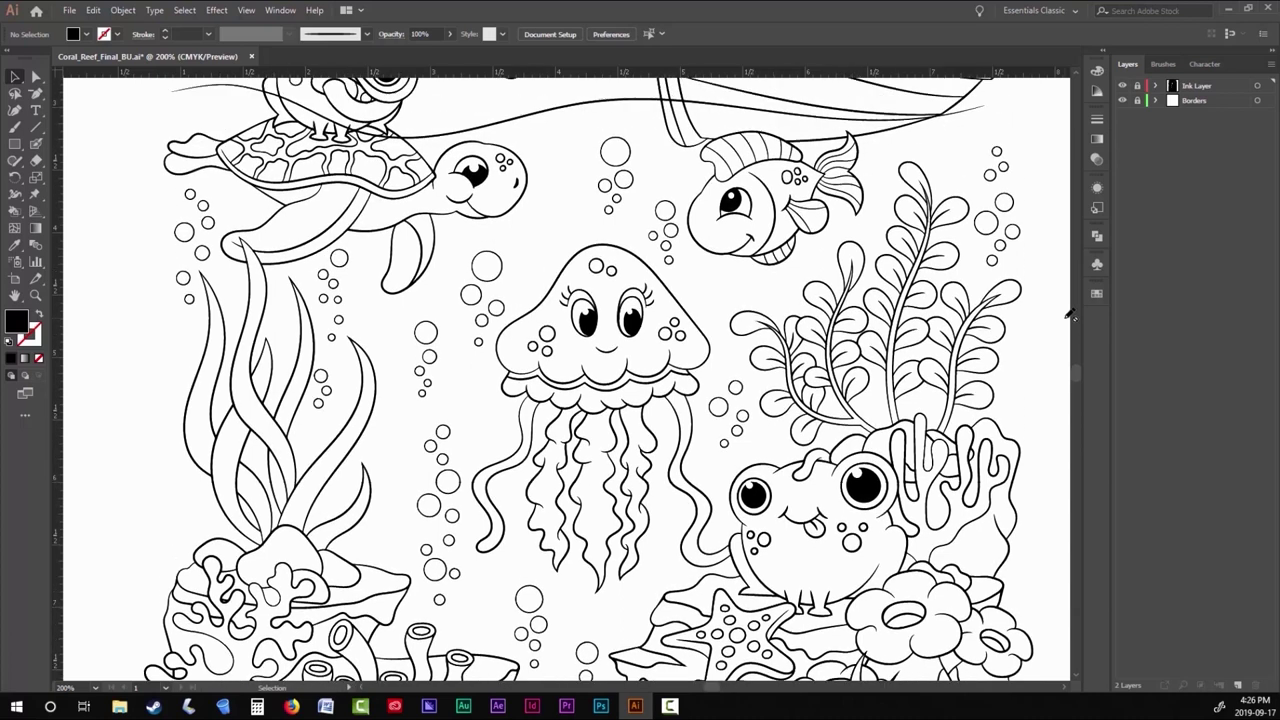
scroll(1070, 316, up, 2)
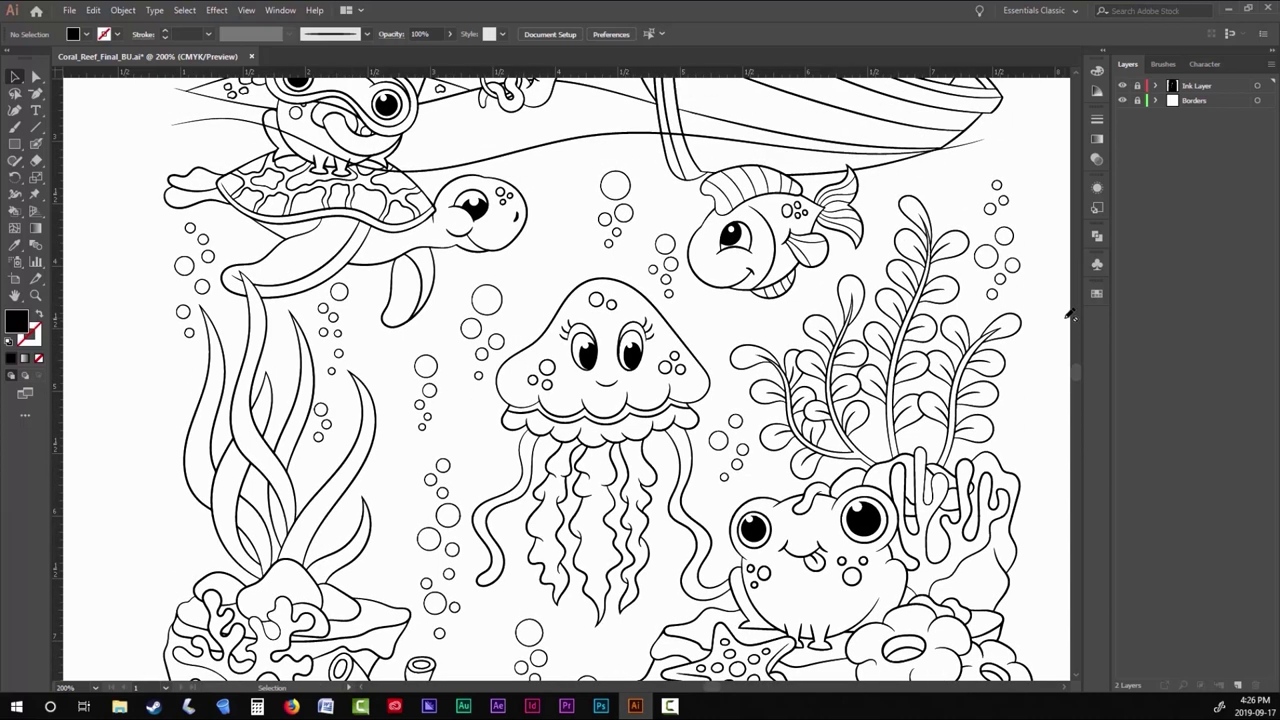
scroll(1070, 316, up, 4)
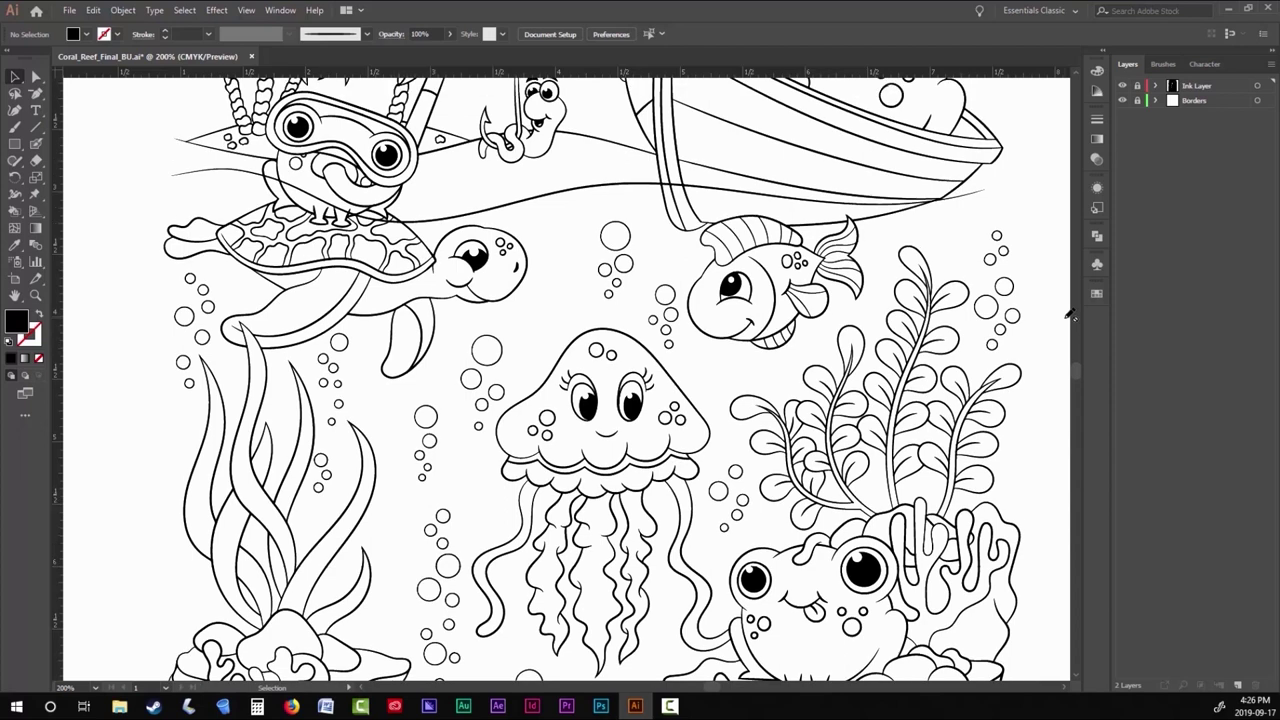
scroll(1070, 316, up, 2)
scroll(1070, 316, up, 2)
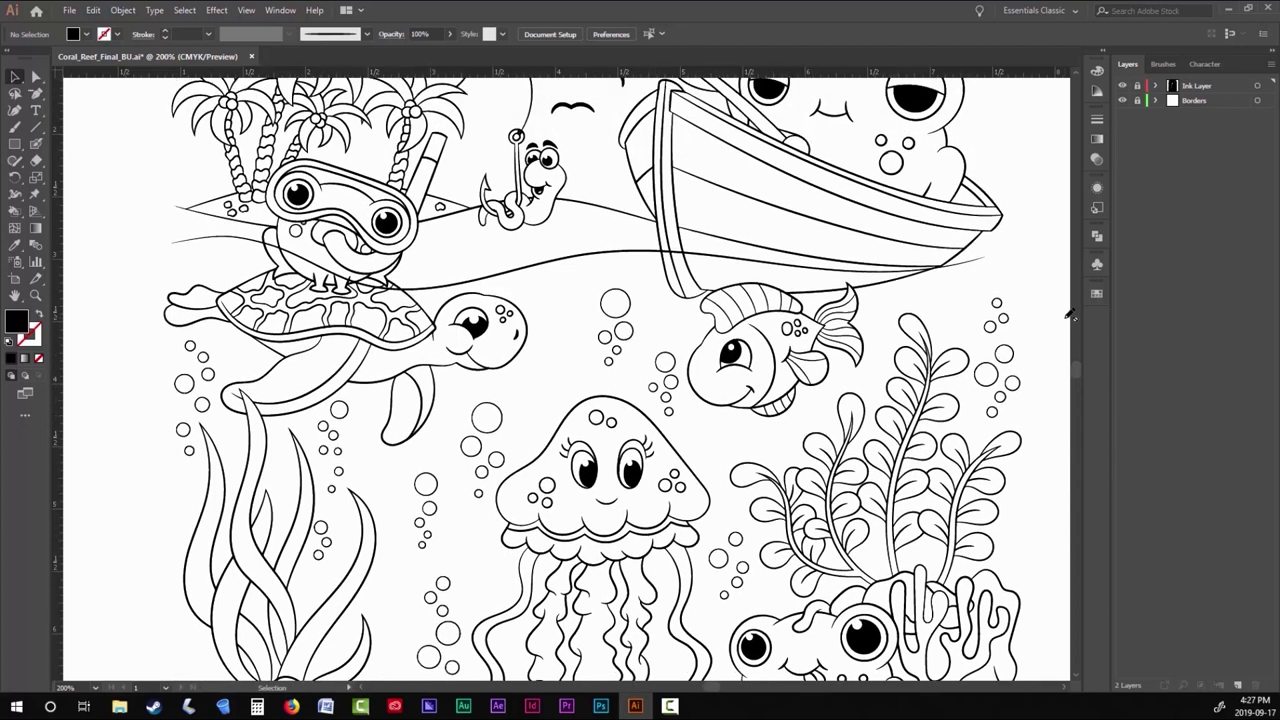
scroll(1070, 316, up, 1)
scroll(1070, 316, up, 4)
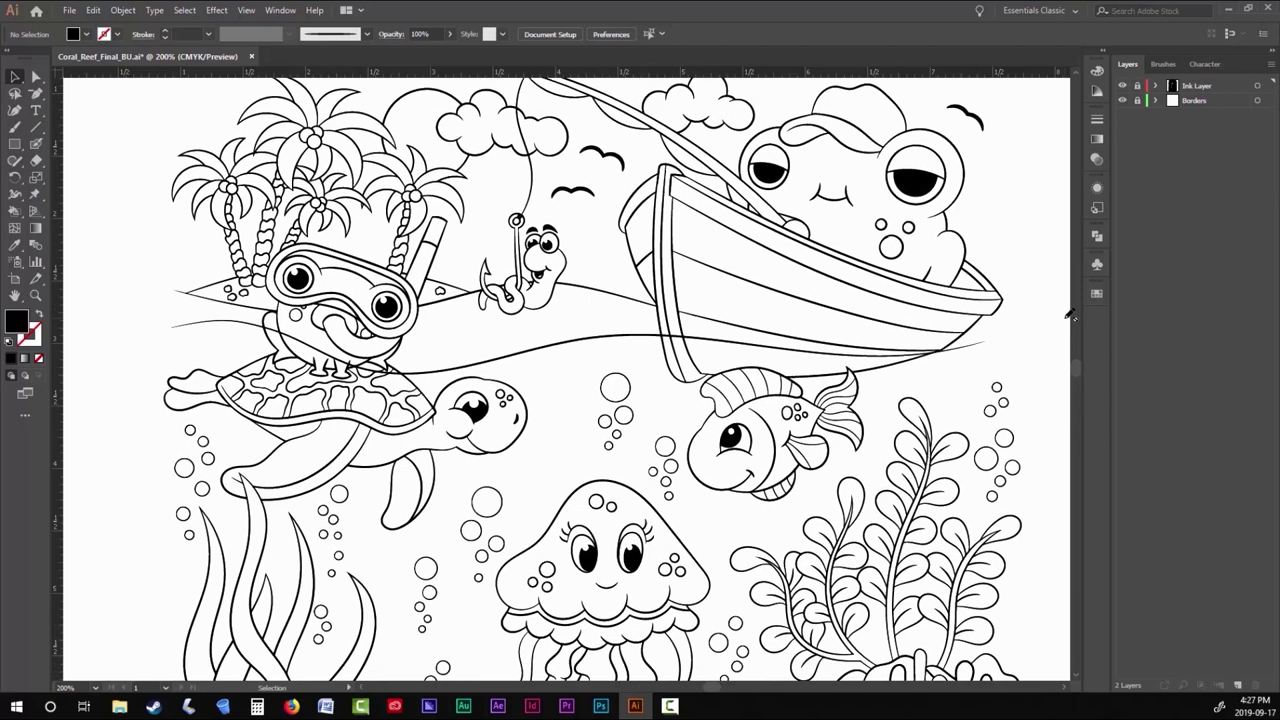
scroll(1070, 316, up, 3)
scroll(1070, 316, up, 1)
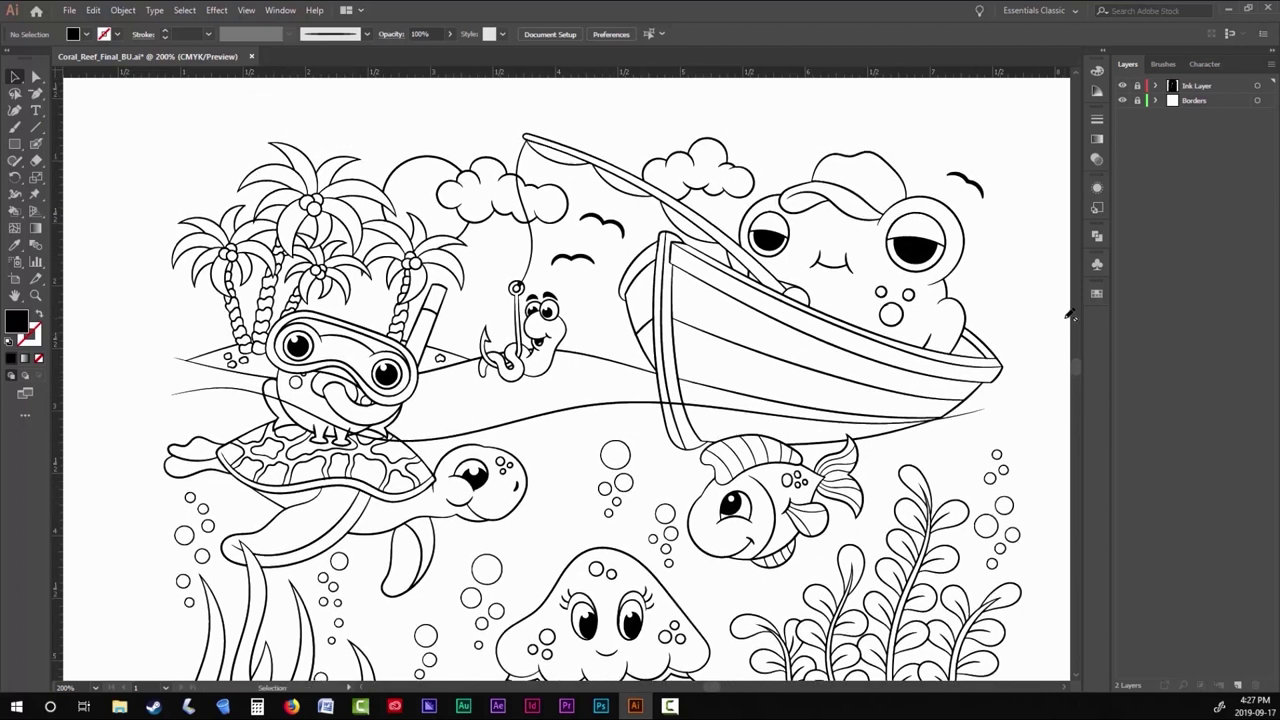
click(247, 10)
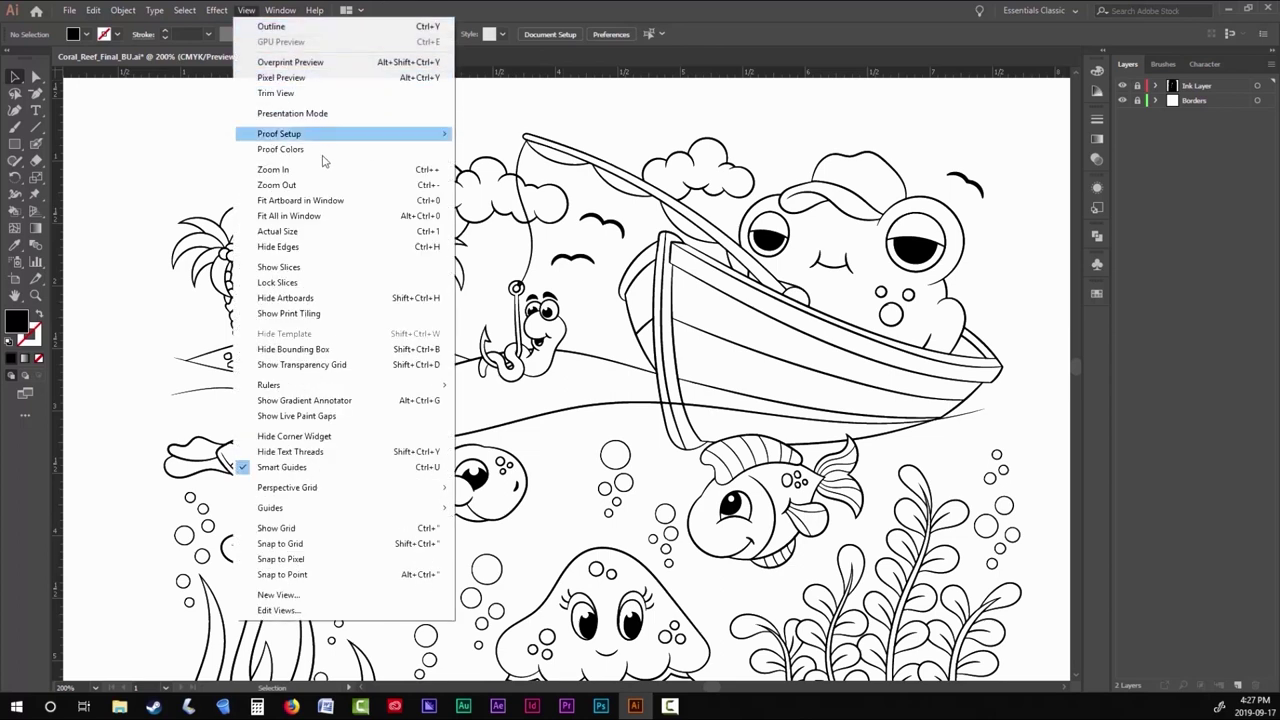
click(286, 215)
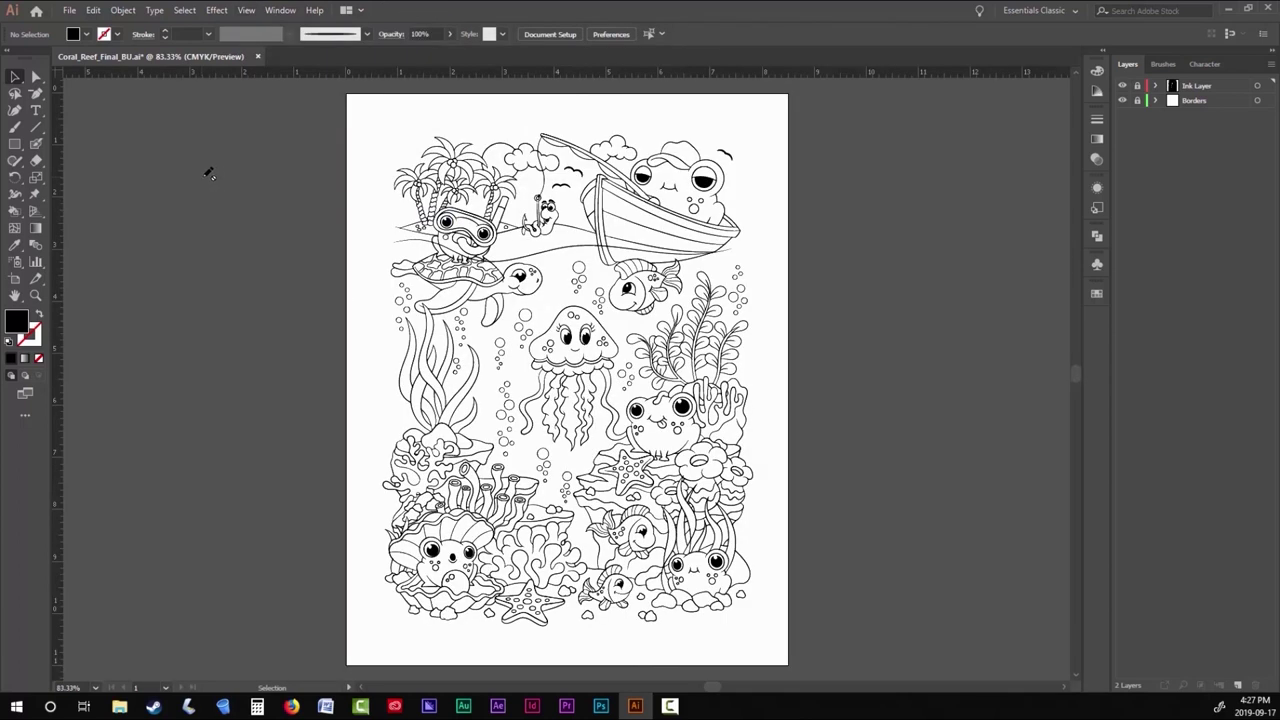